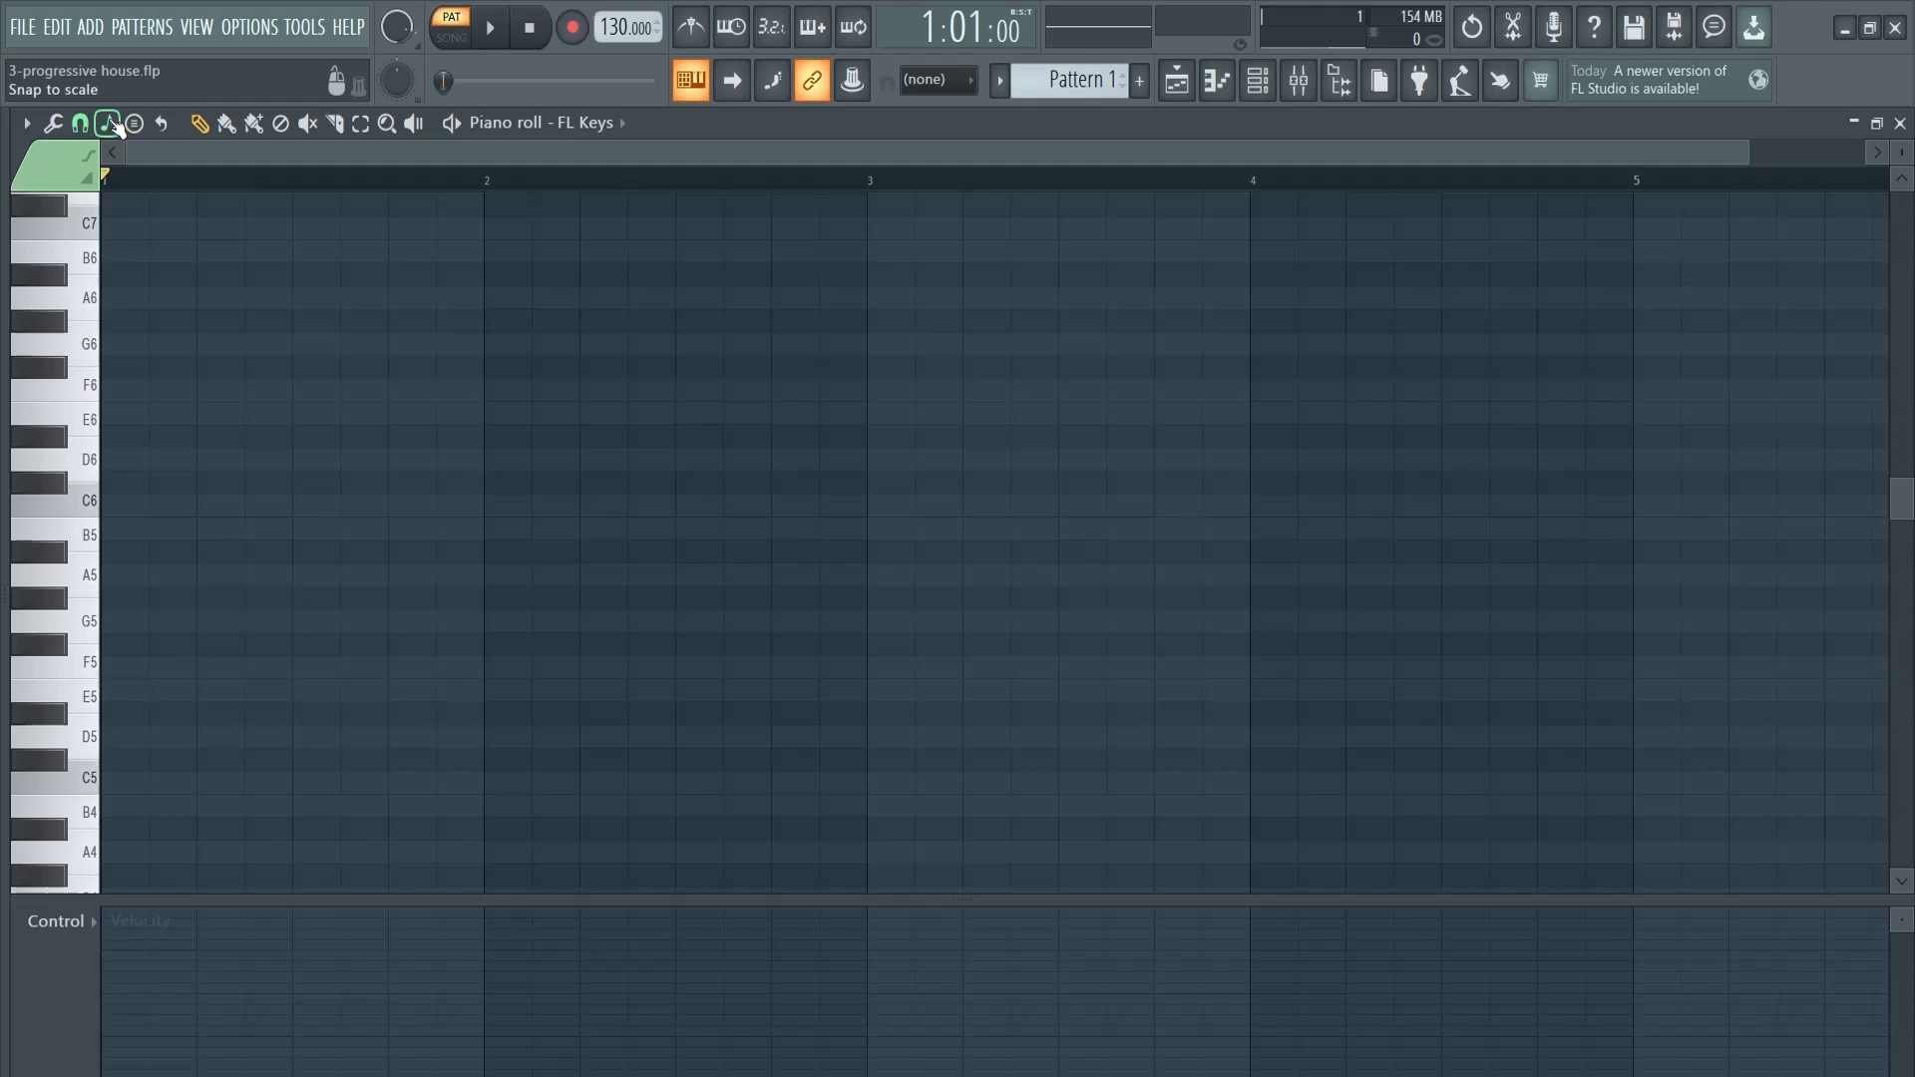
# - Set the snap scale to Minor Natural (Aeolian) with root D and the grid snap to 1/2 beat
pyautogui.click(110, 124)
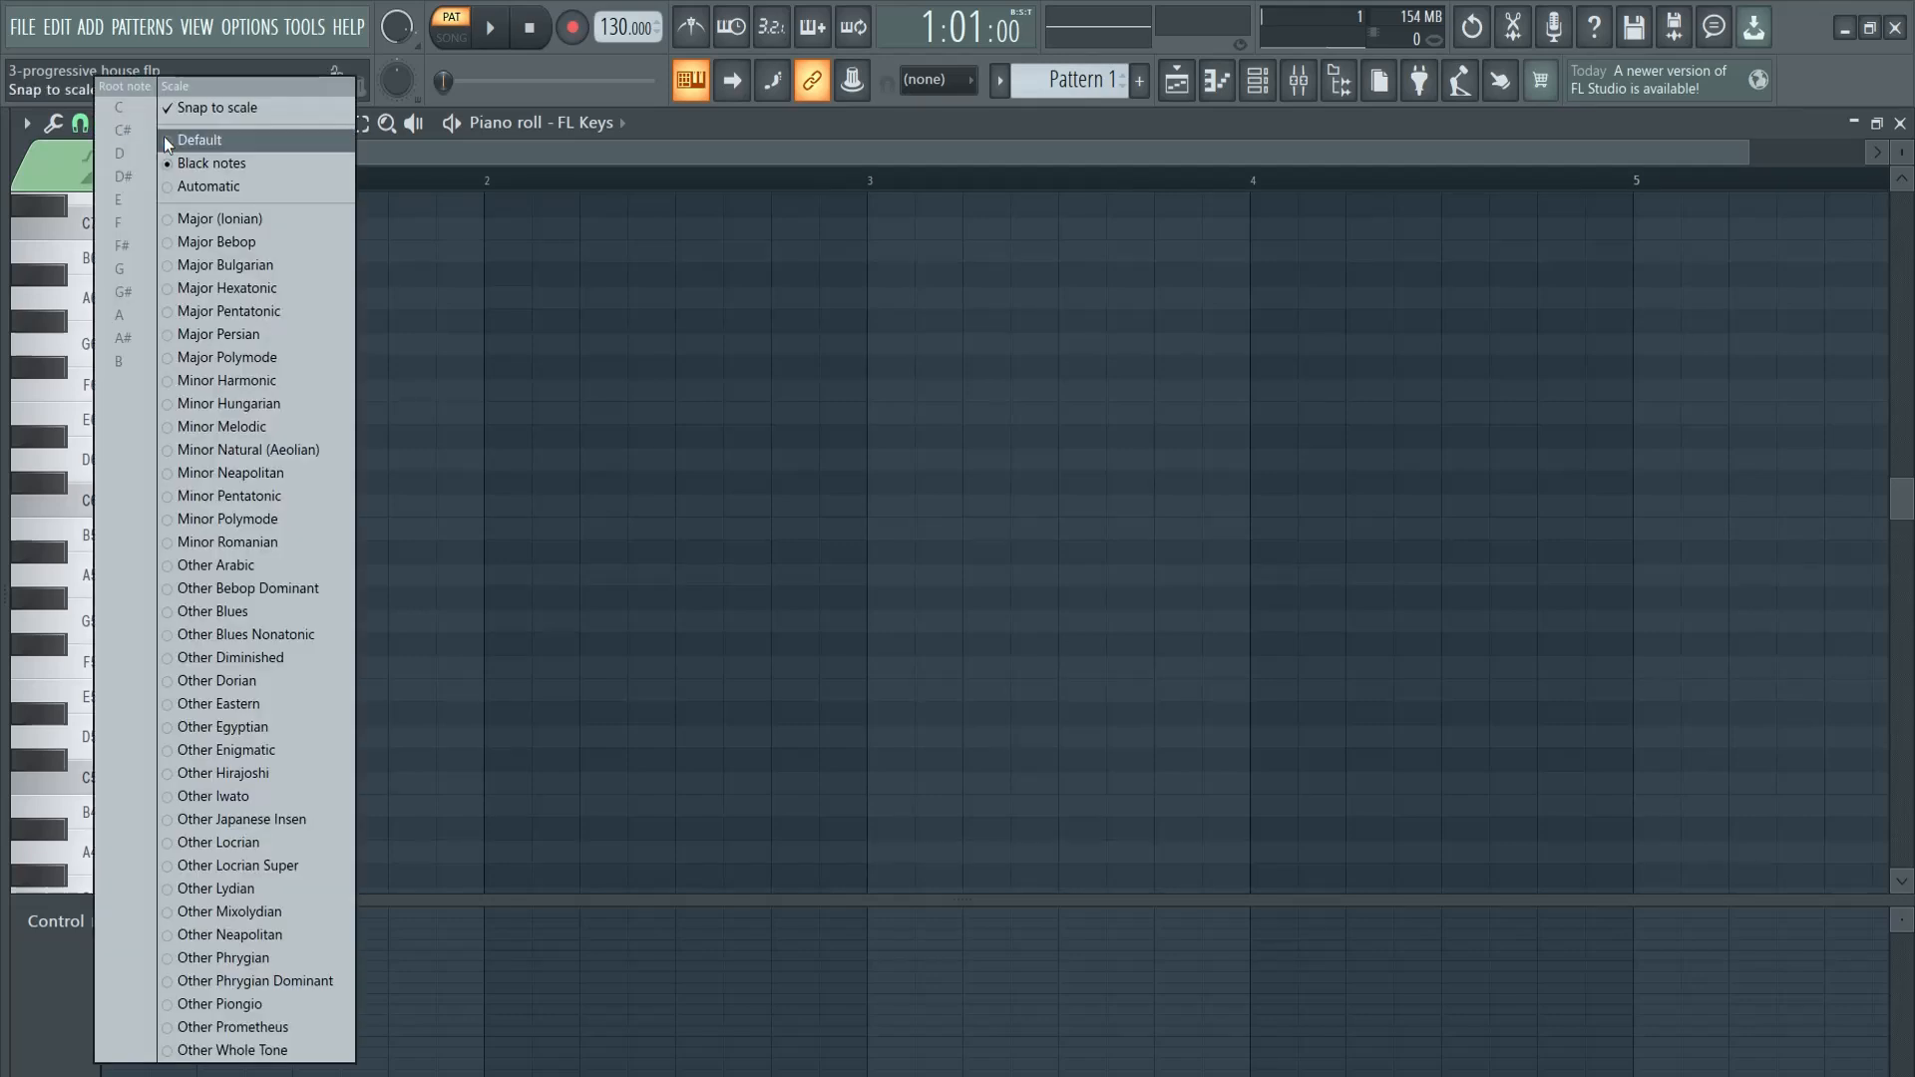
pyautogui.click(295, 449)
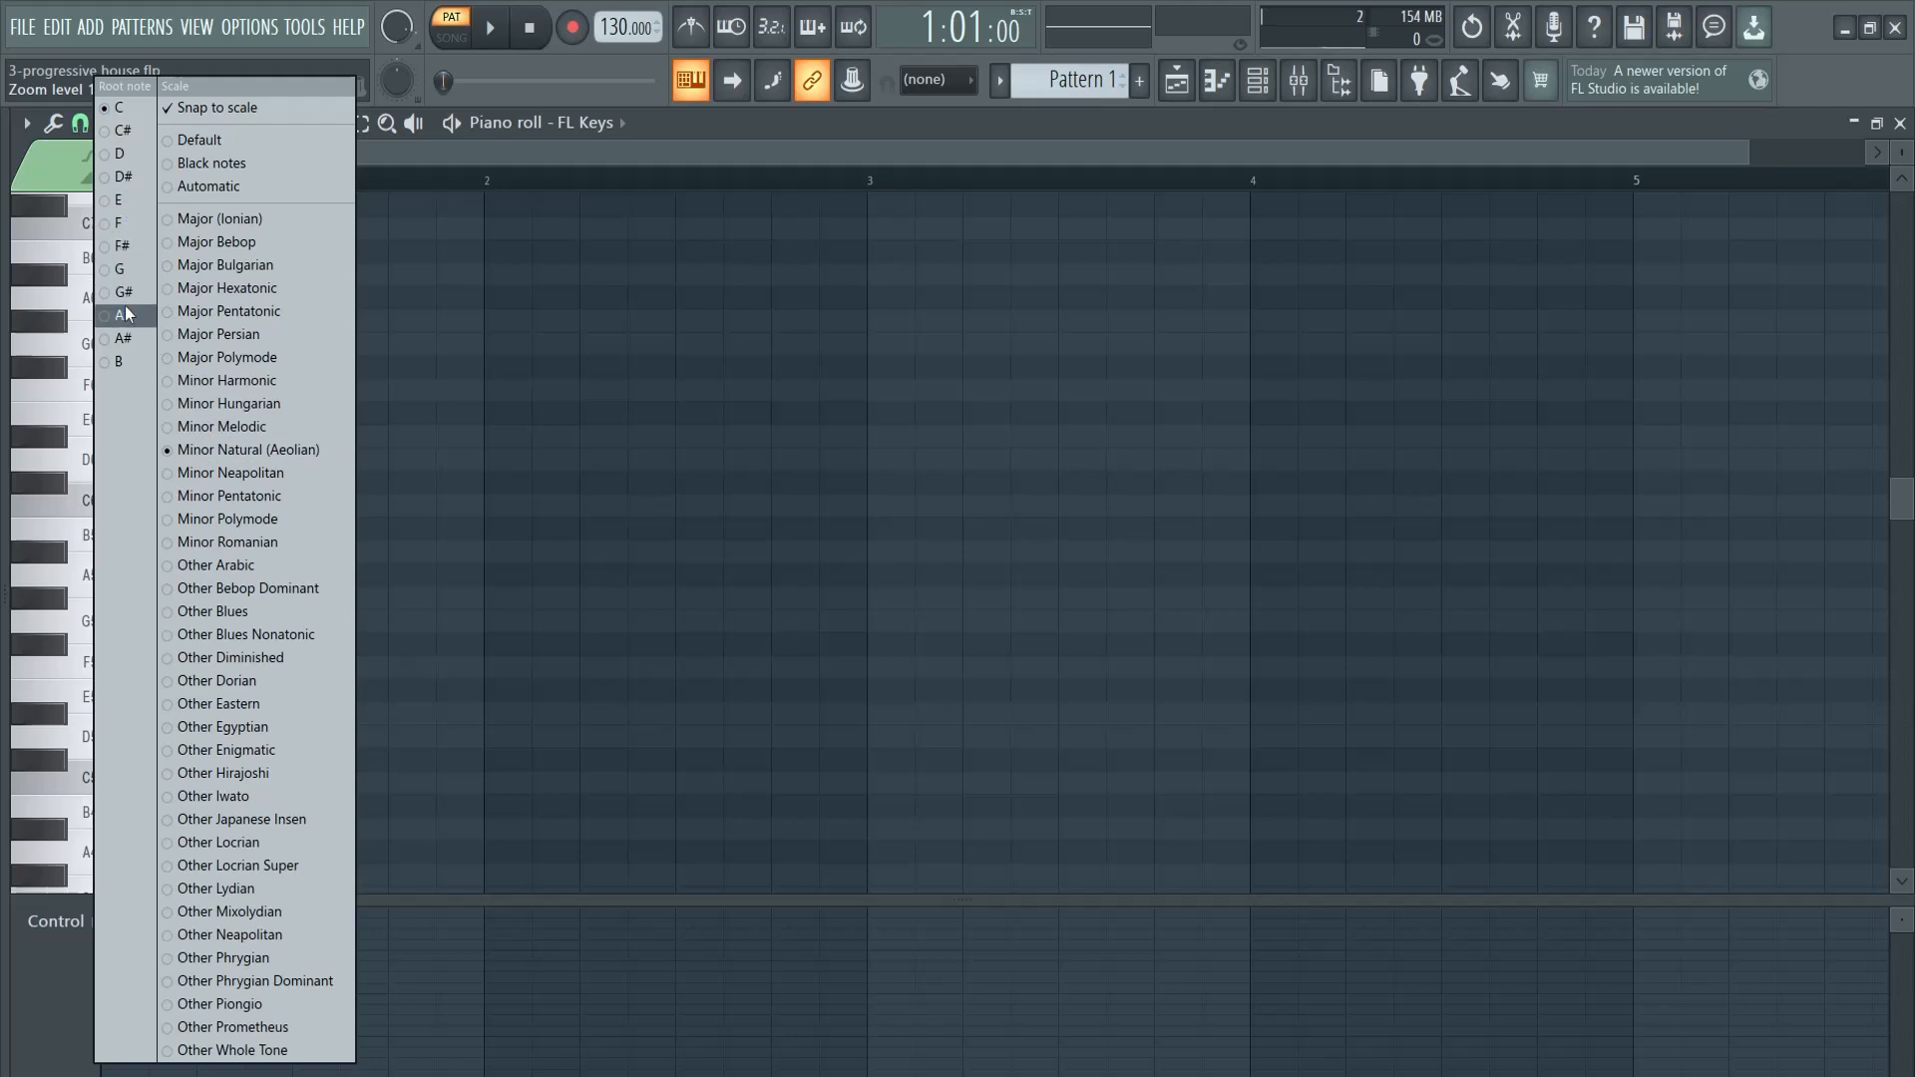
pyautogui.click(126, 176)
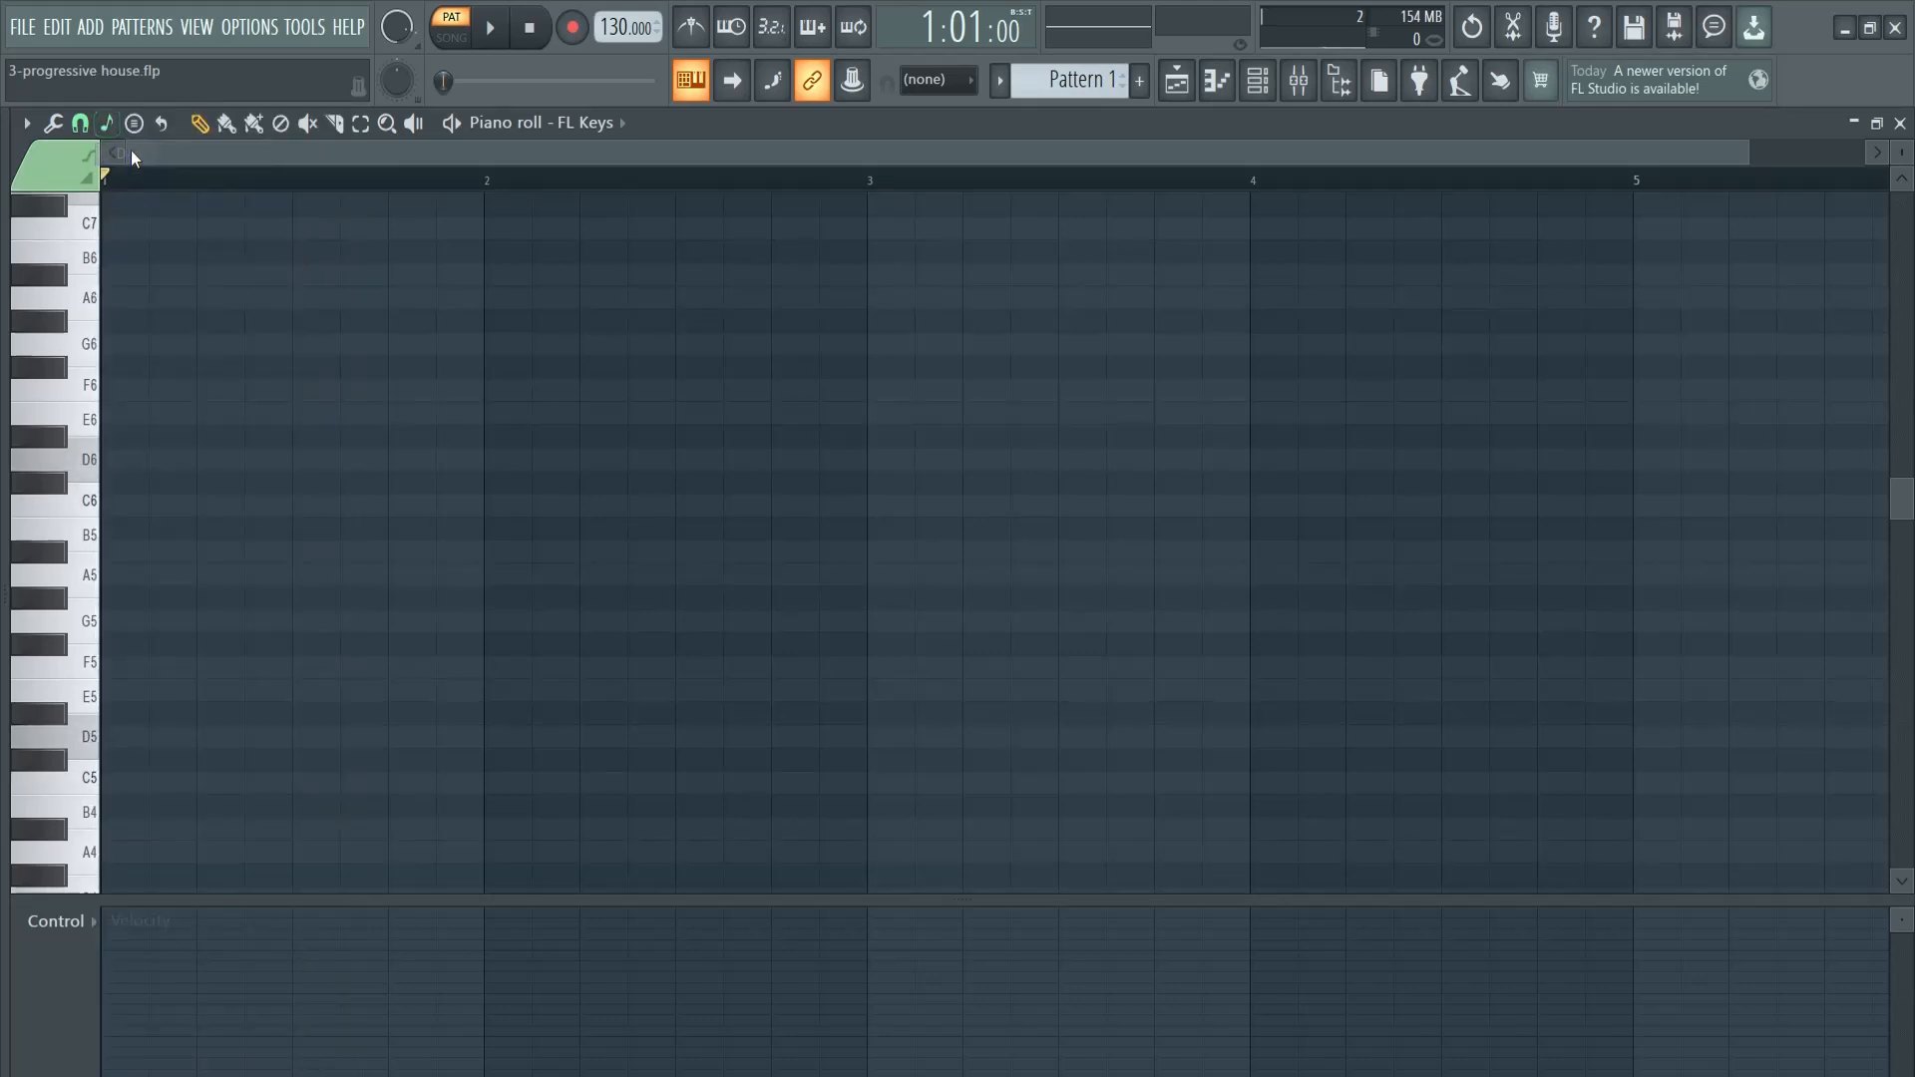
pyautogui.click(80, 123)
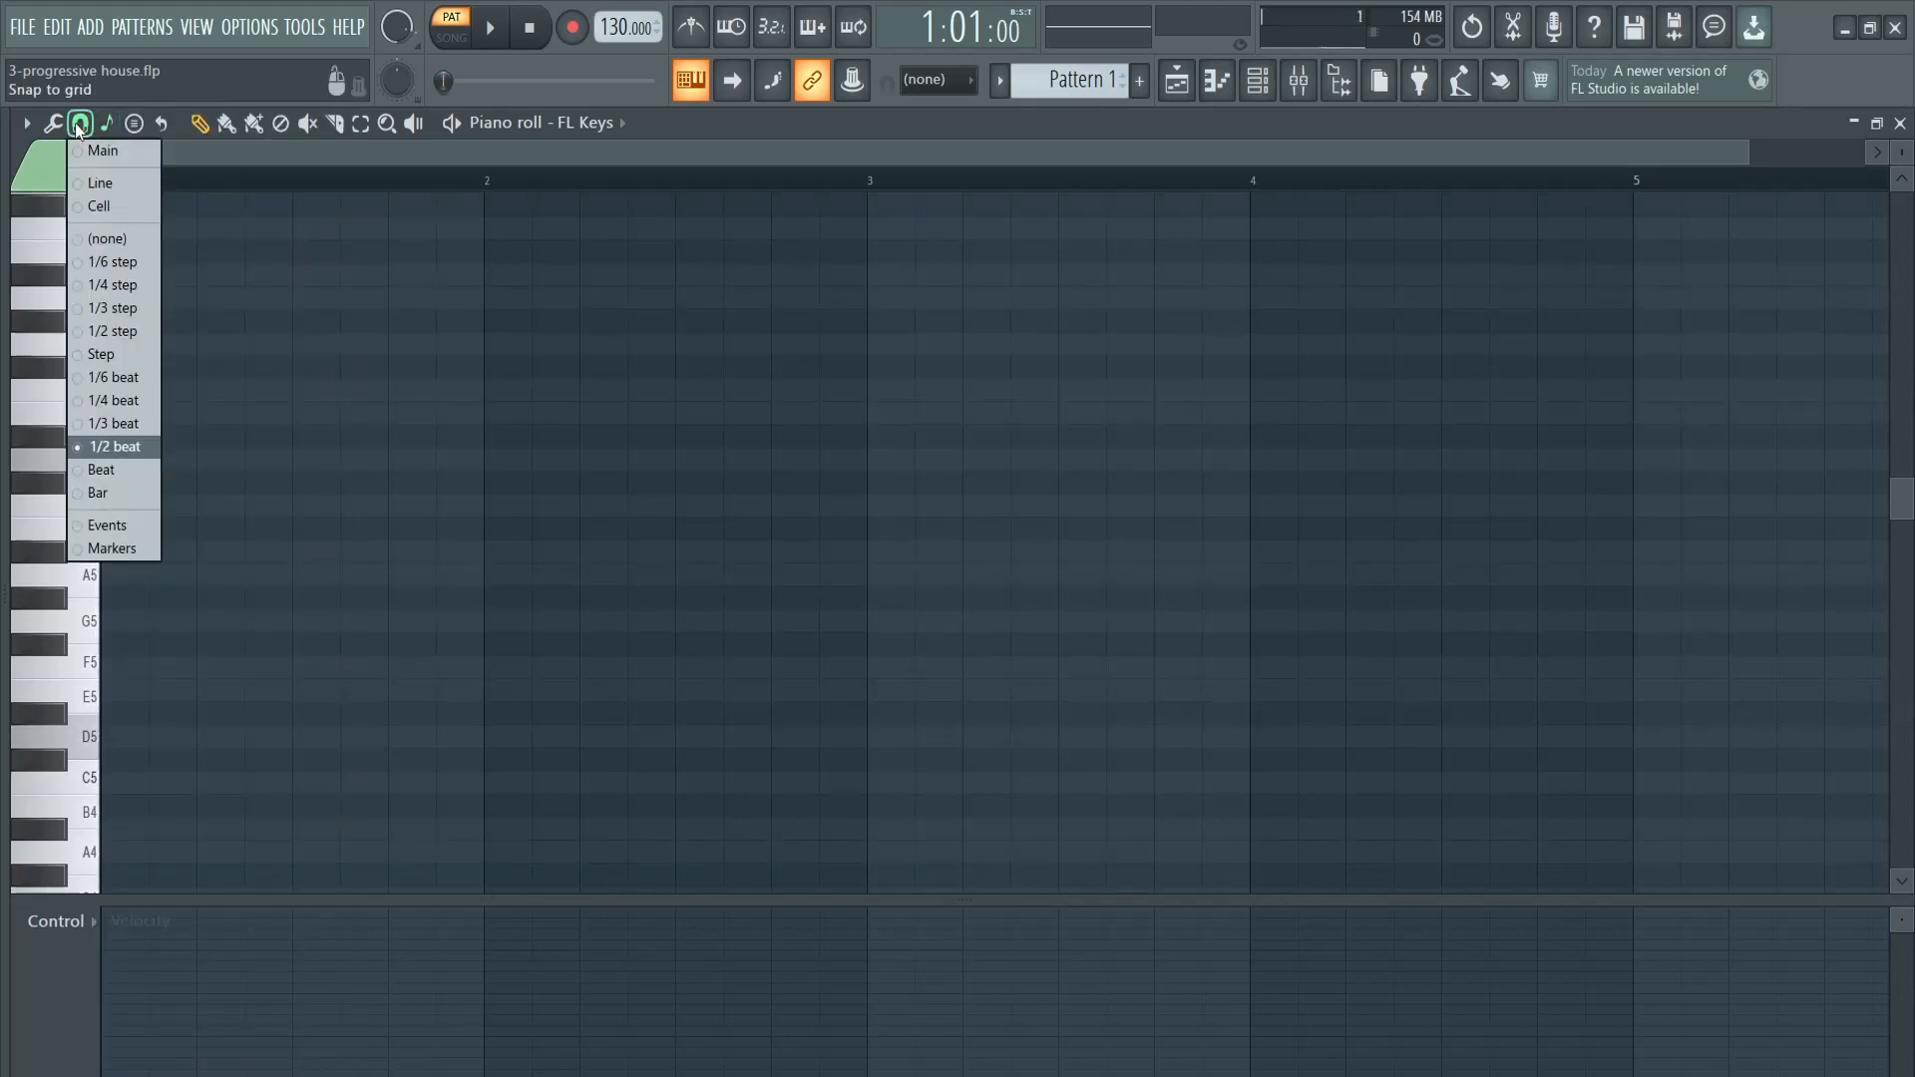
pyautogui.click(108, 446)
# - Draw one-bar root notes D4, G4, A#4 and A4 in bars 1 to 4 of the piano roll
pyautogui.moveTo(1753, 153); pyautogui.dragTo(1827, 151)
pyautogui.moveTo(53, 154); pyautogui.dragTo(46, 154)
pyautogui.scroll(-5, 828, 436)
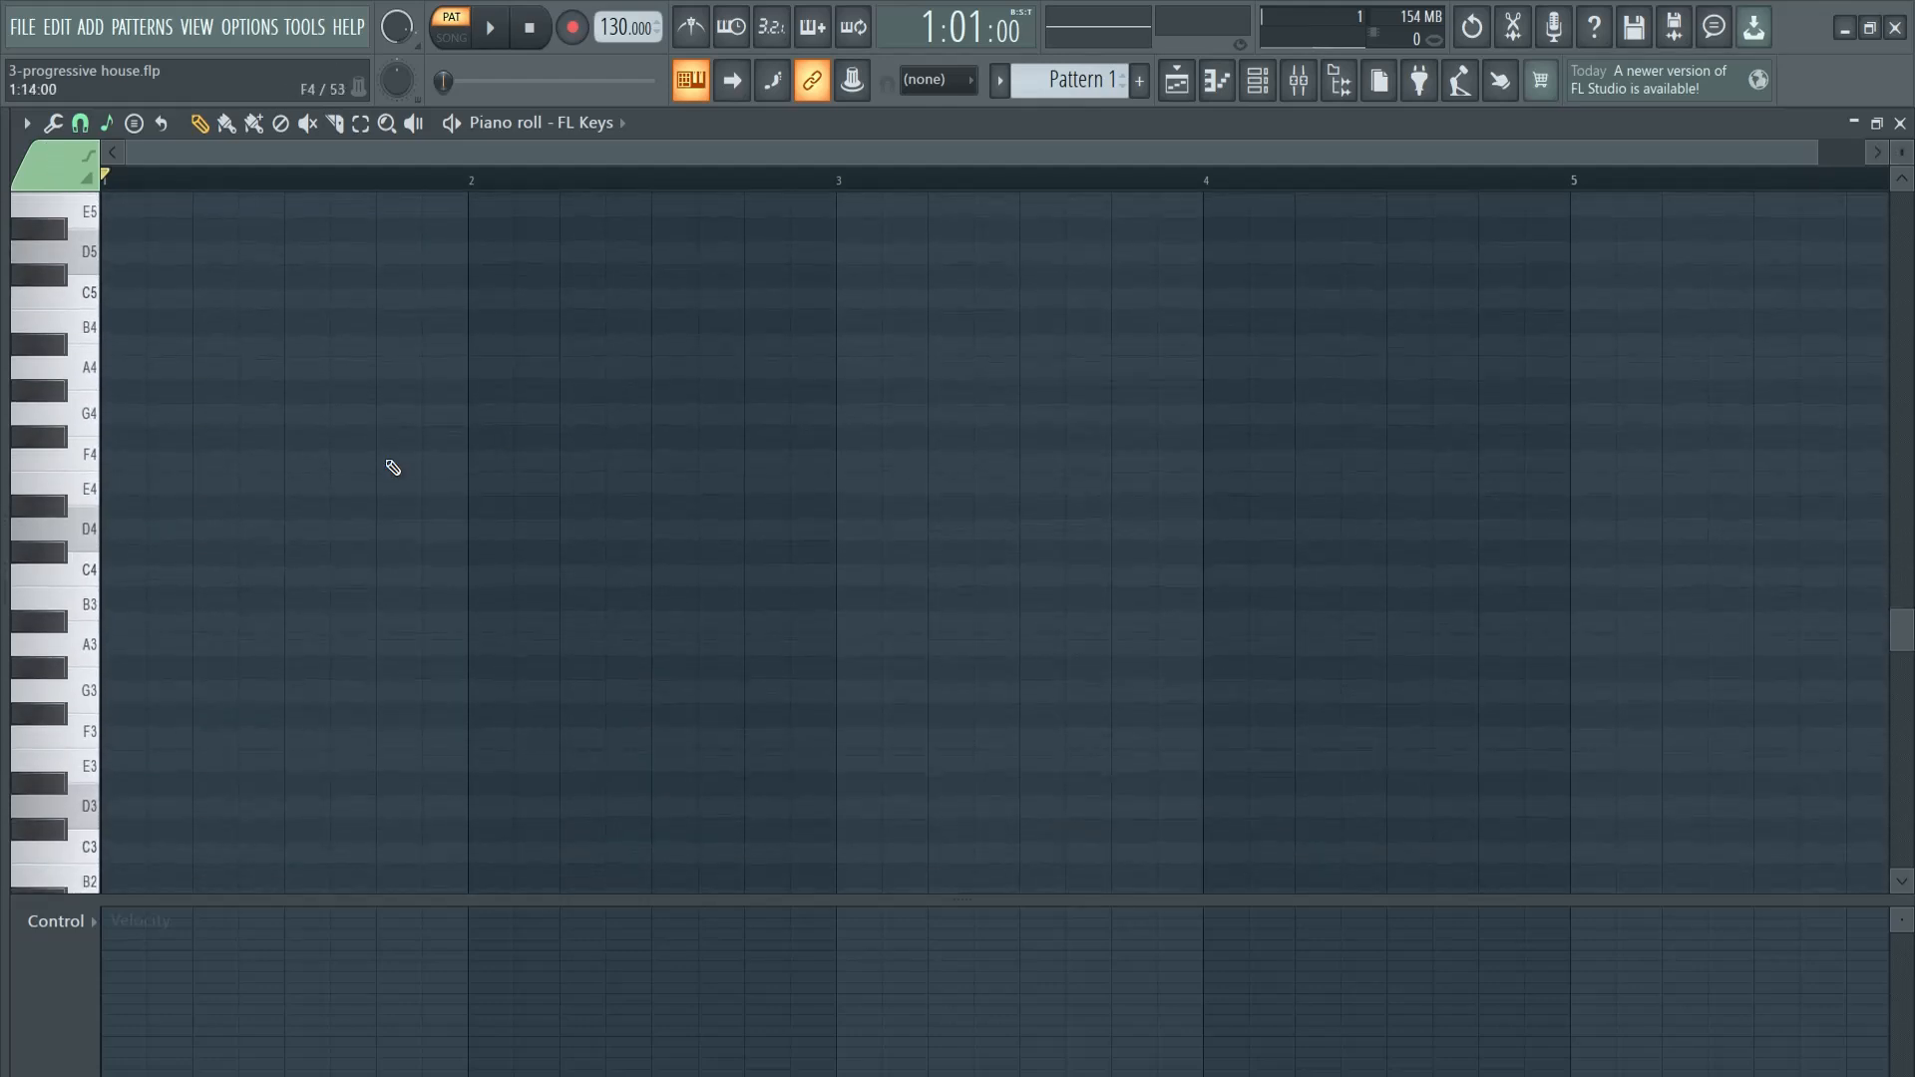
pyautogui.click(124, 530)
pyautogui.moveTo(145, 529); pyautogui.dragTo(469, 524)
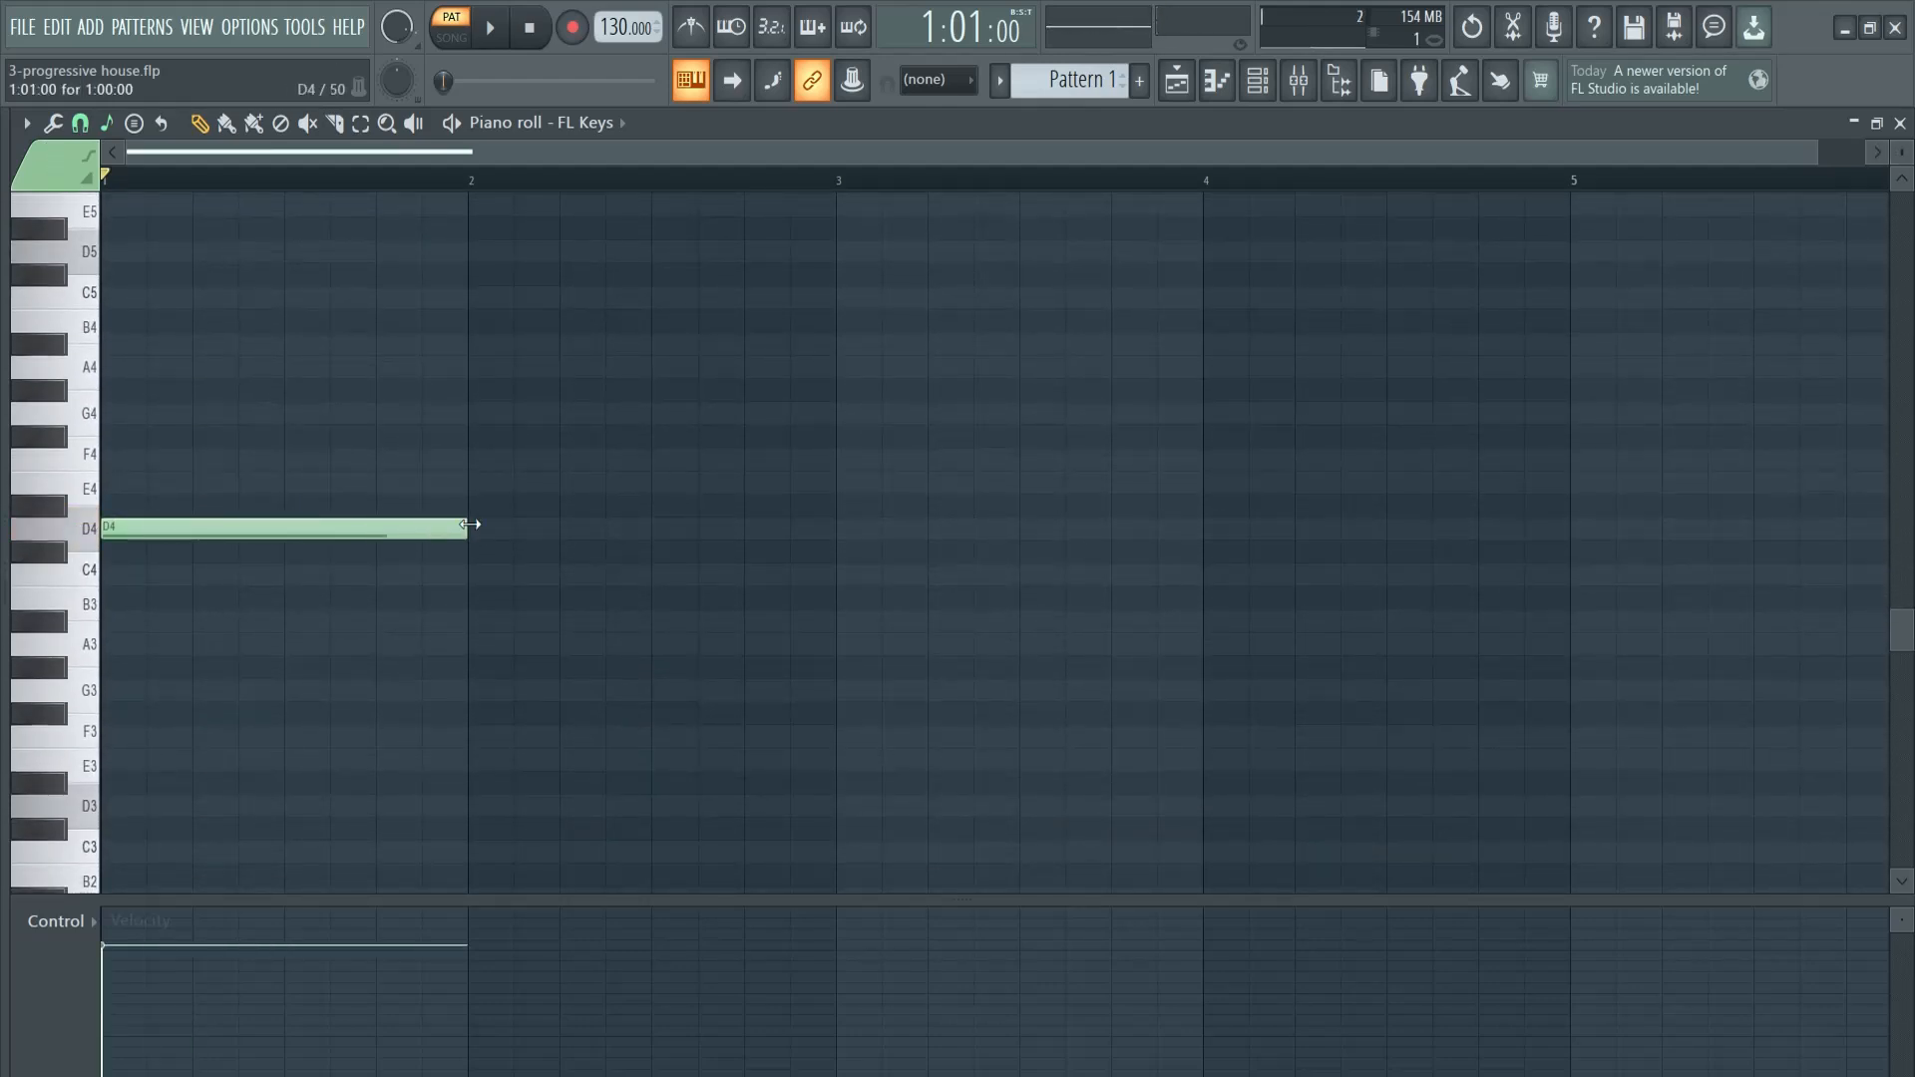
pyautogui.scroll(2, 514, 606)
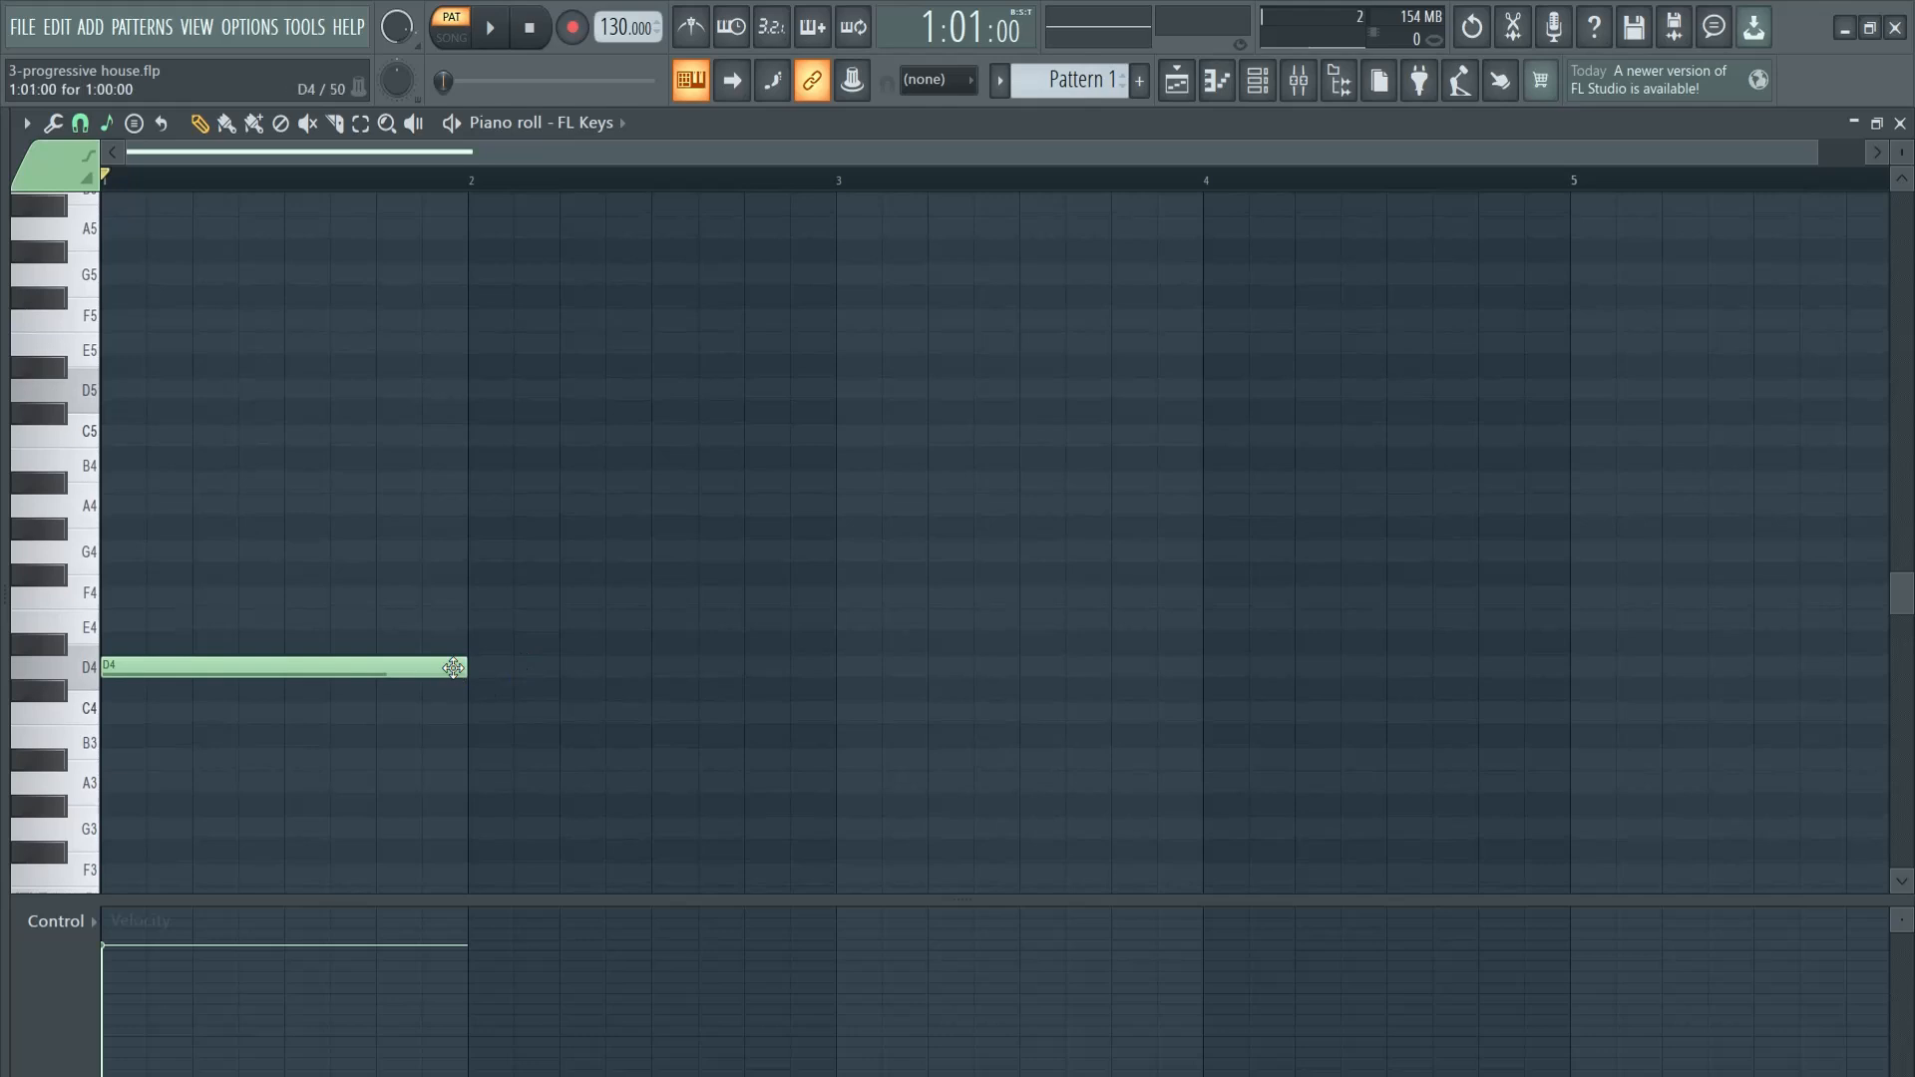
pyautogui.click(480, 551)
pyautogui.click(840, 481)
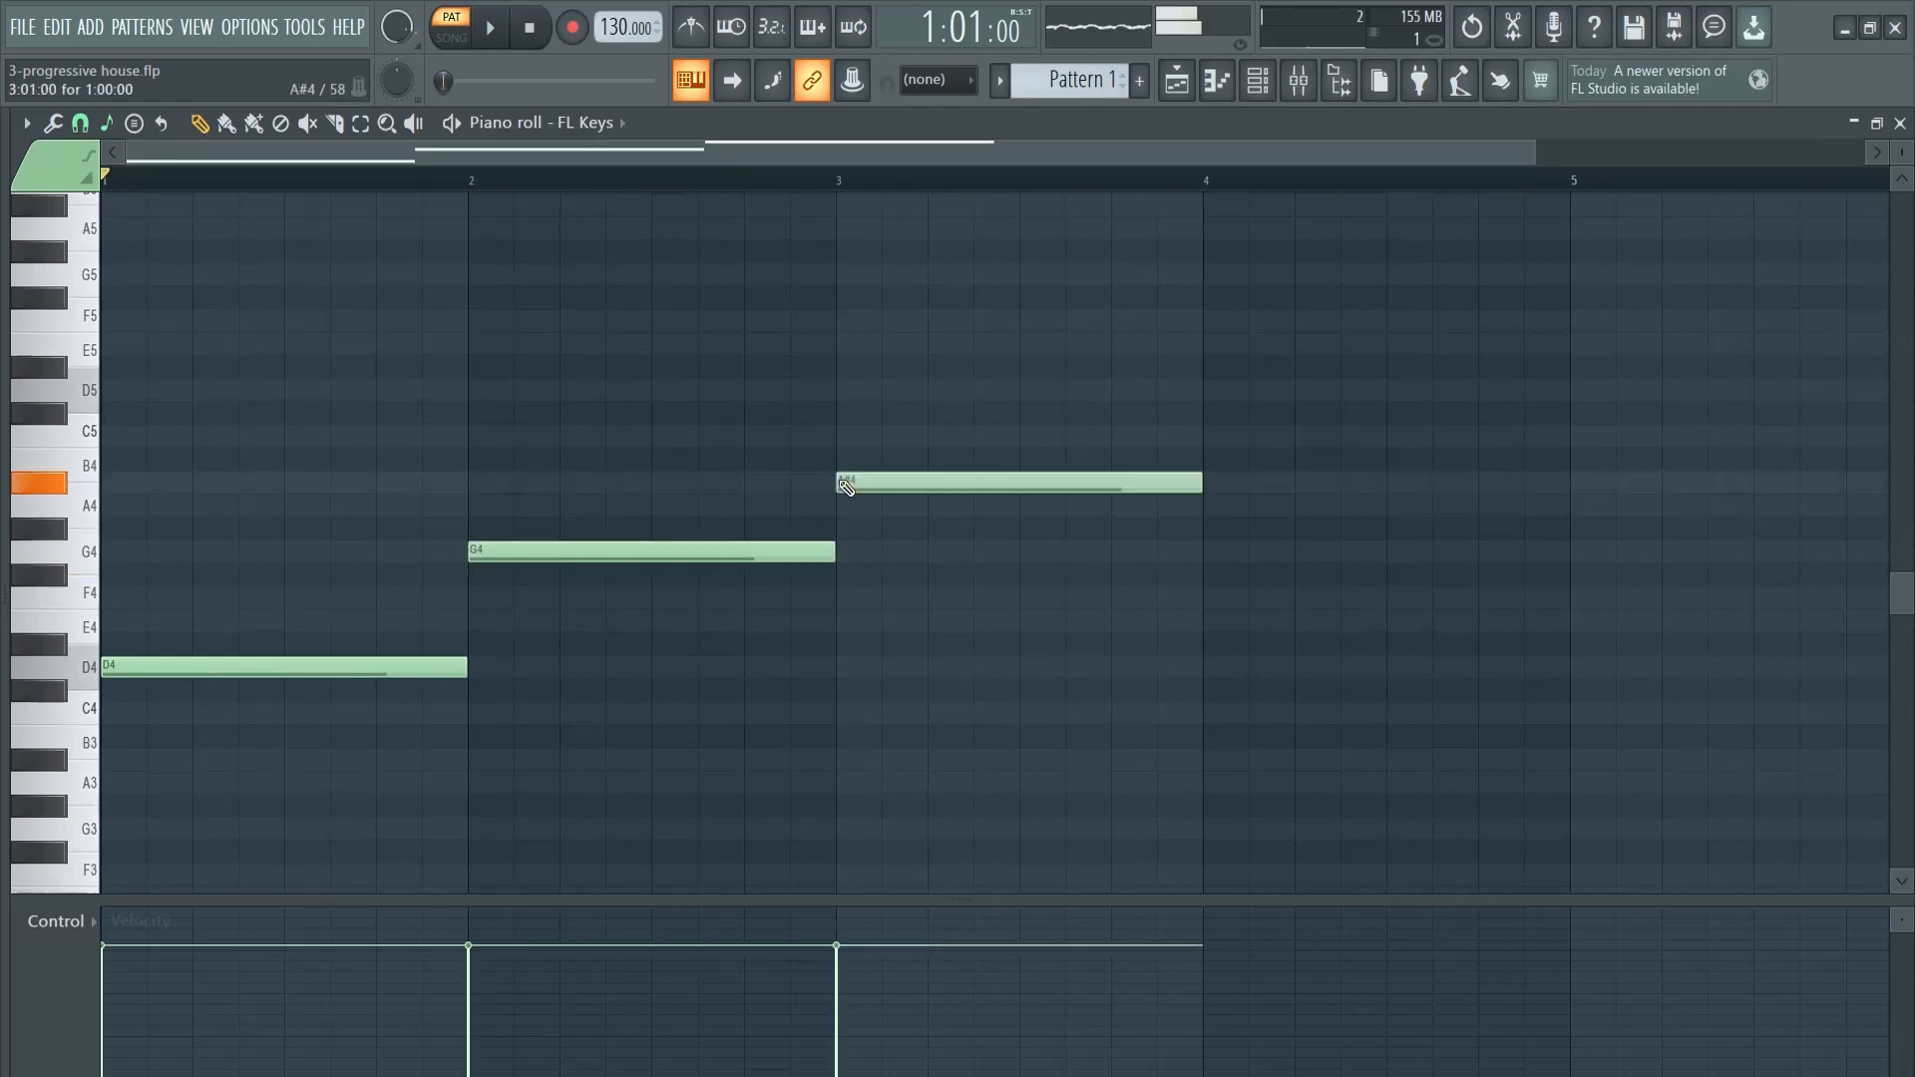
pyautogui.click(1209, 504)
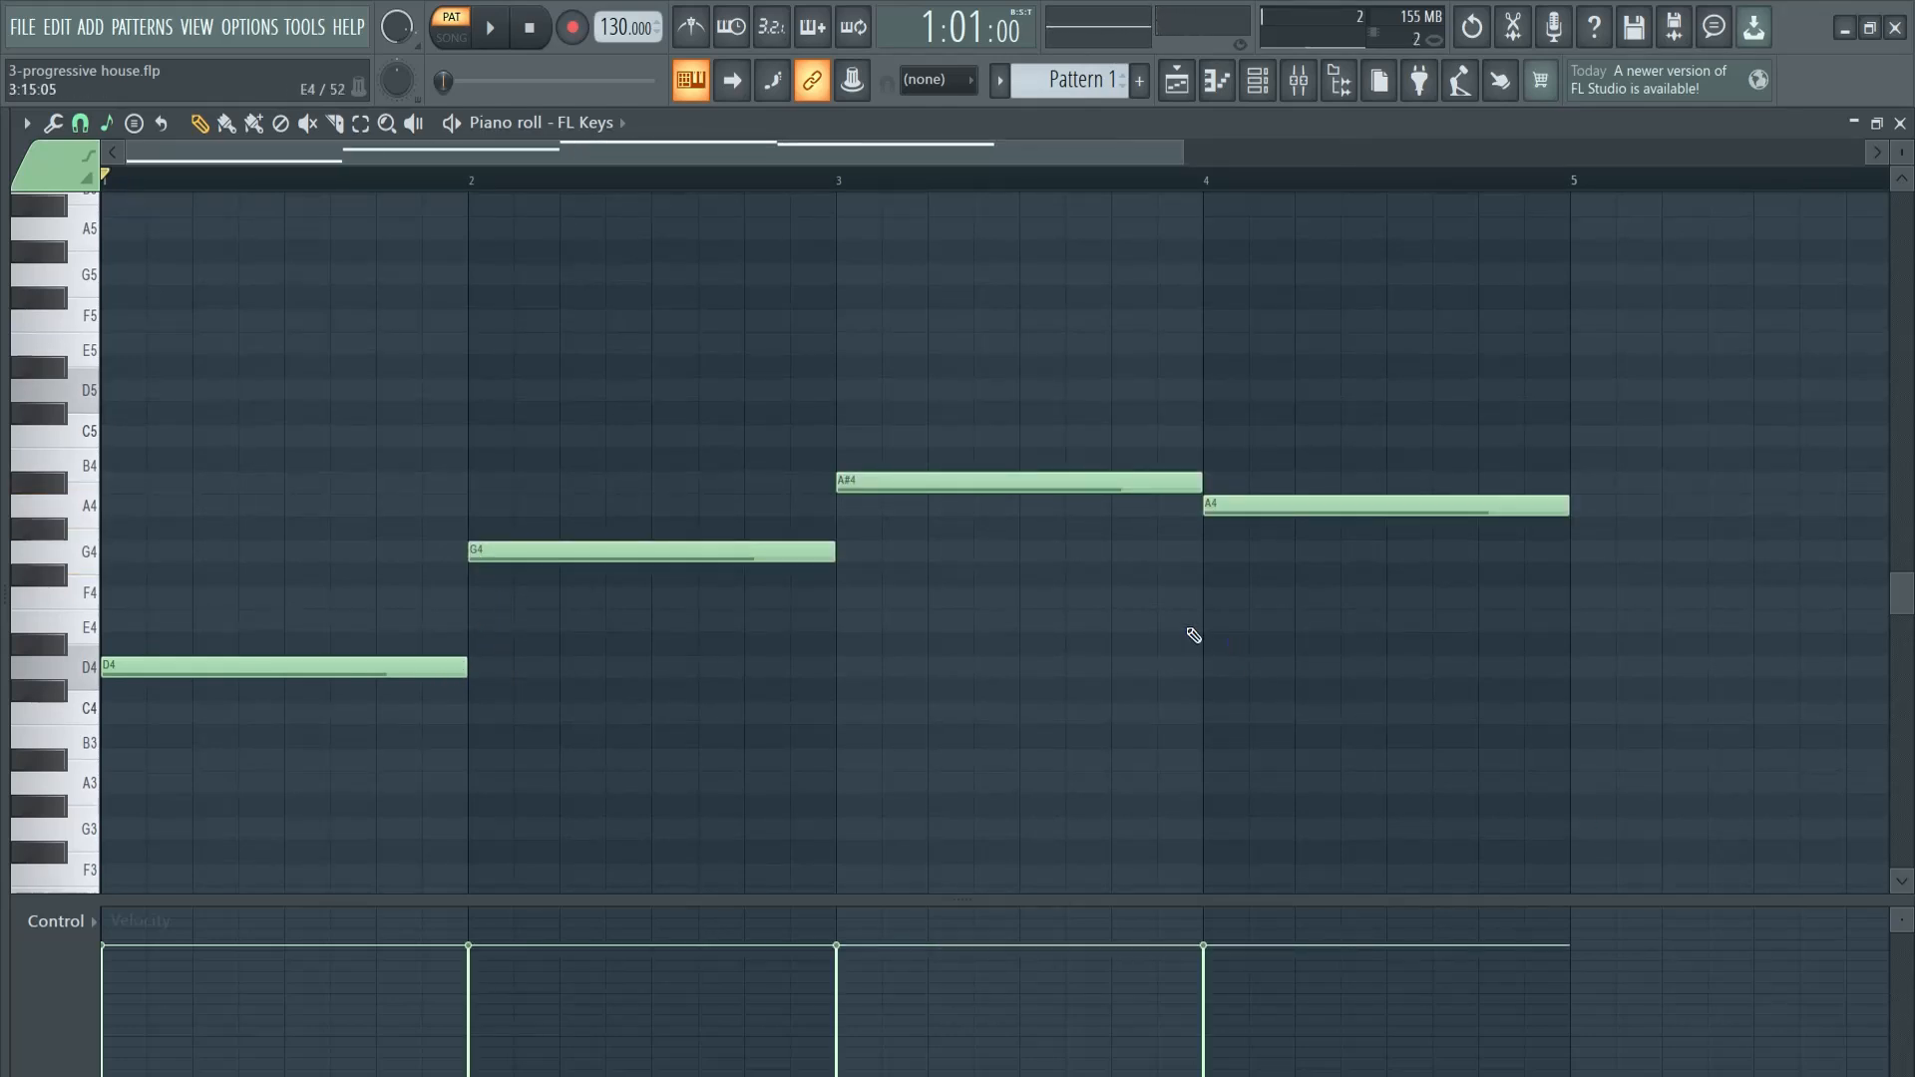
# - With playback running, add F4 and A4 above the bar 1 root, and A#4 and D5 above the bar 2 root
pyautogui.press('space')
pyautogui.click(120, 596)
pyautogui.click(154, 504)
pyautogui.moveTo(119, 496); pyautogui.dragTo(109, 498)
pyautogui.scroll(2, 469, 556)
pyautogui.click(475, 552)
pyautogui.click(480, 459)
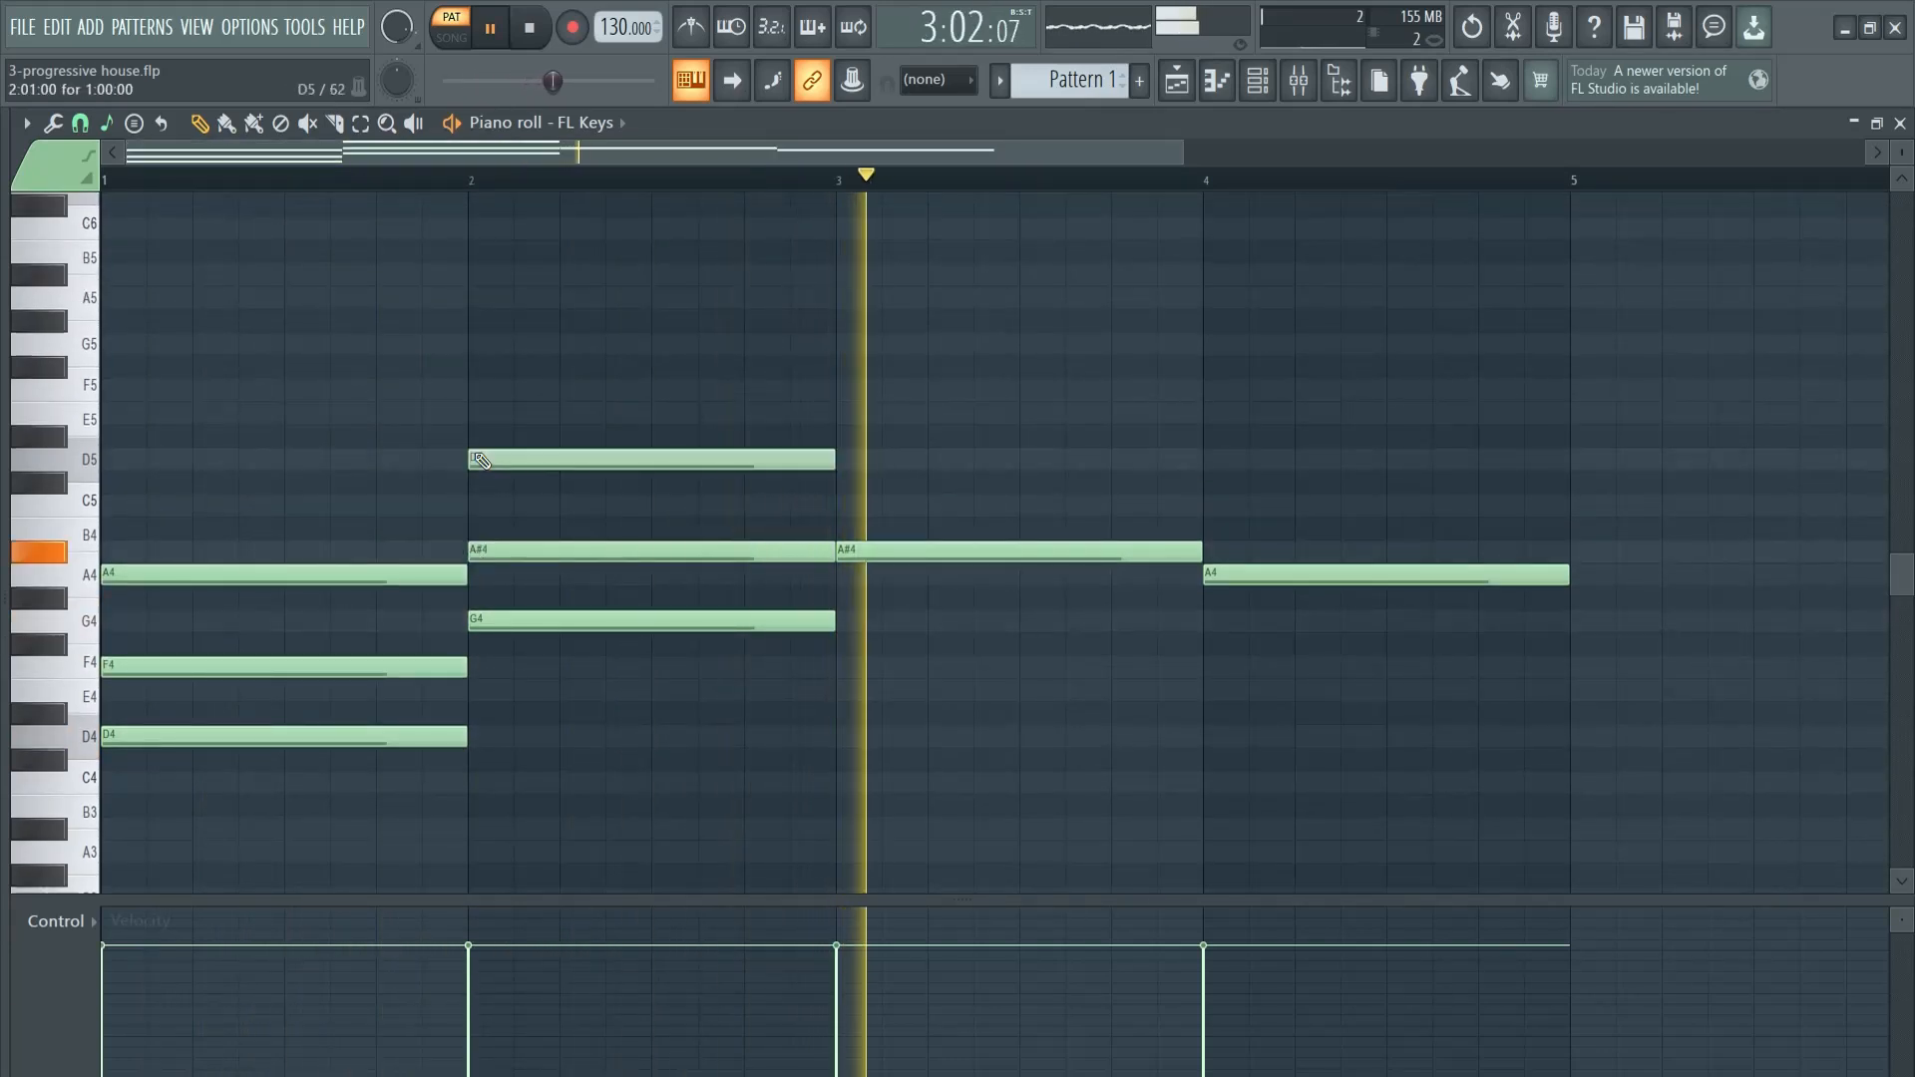
# - Complete the last two triads with D5 and F5 in bar 3, and C5 and E5 in bar 4
pyautogui.click(845, 458)
pyautogui.click(894, 387)
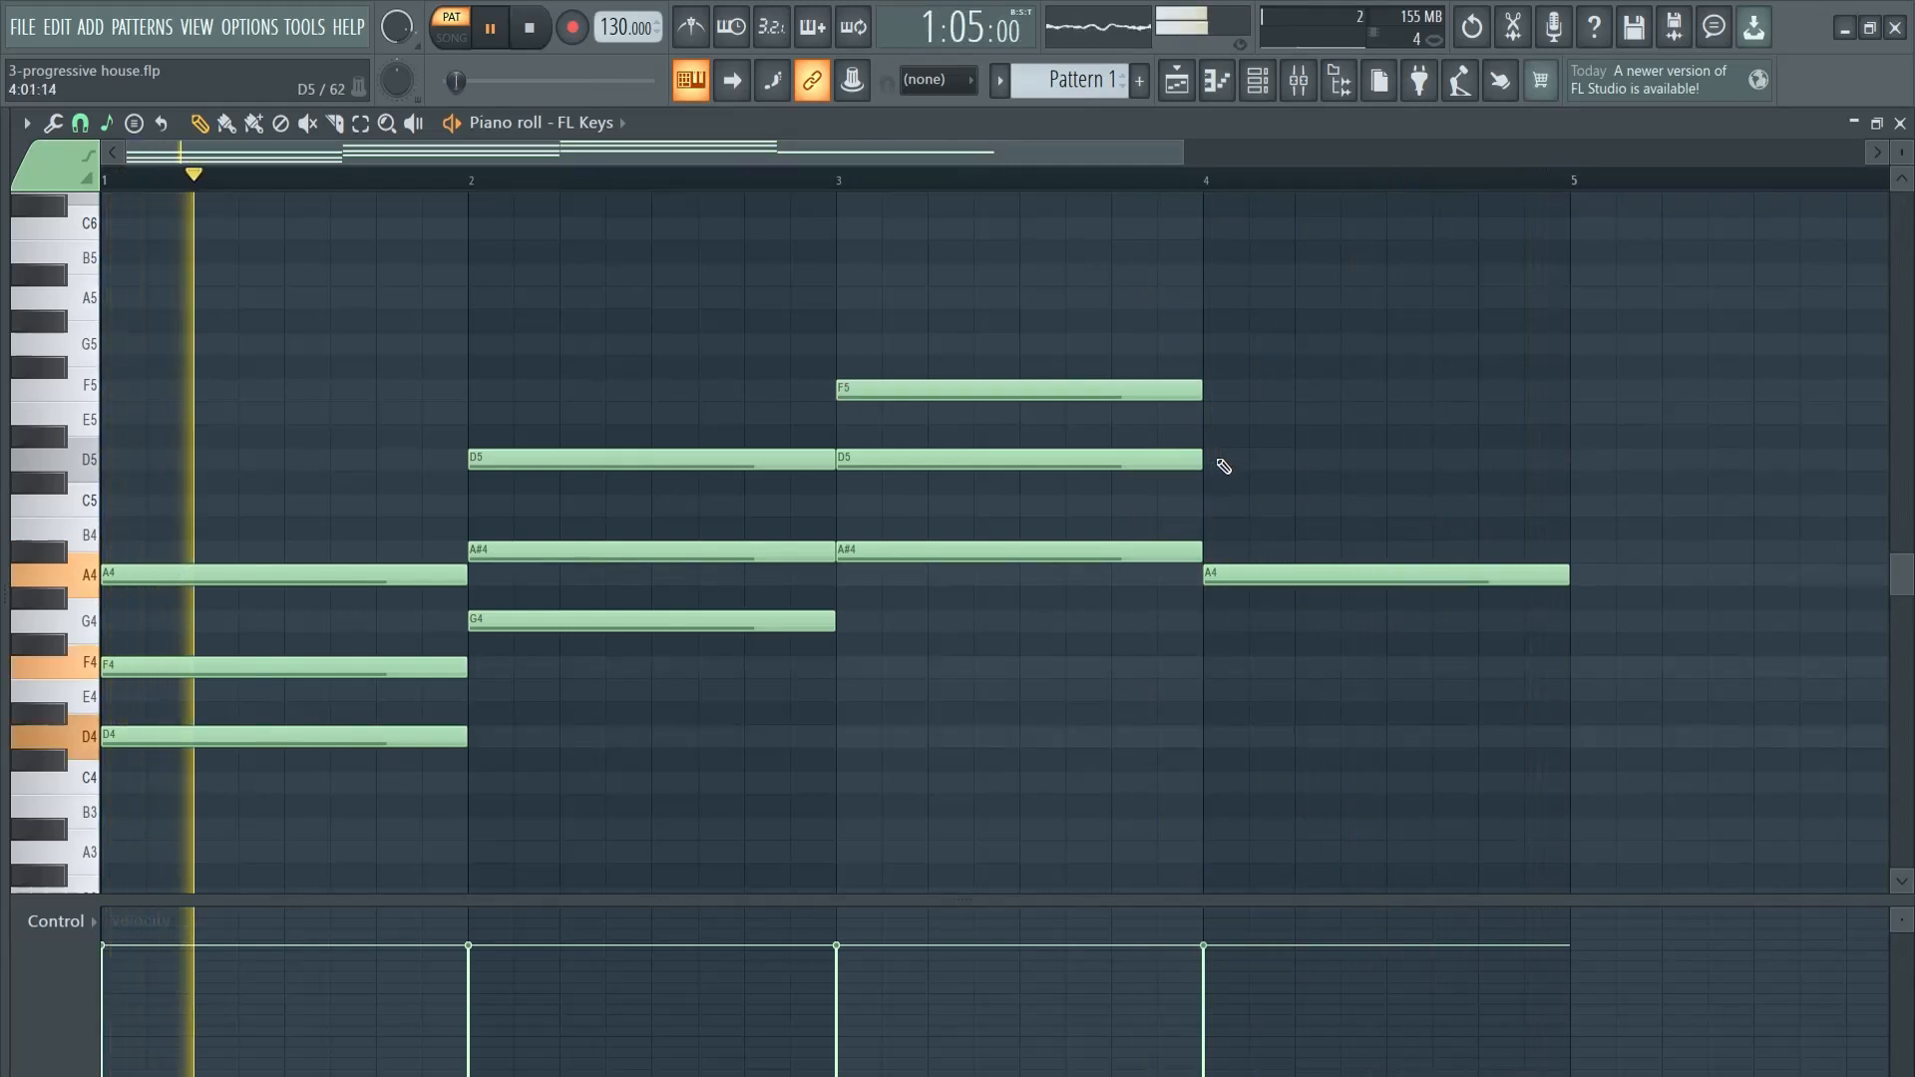
pyautogui.click(1209, 505)
pyautogui.click(1212, 413)
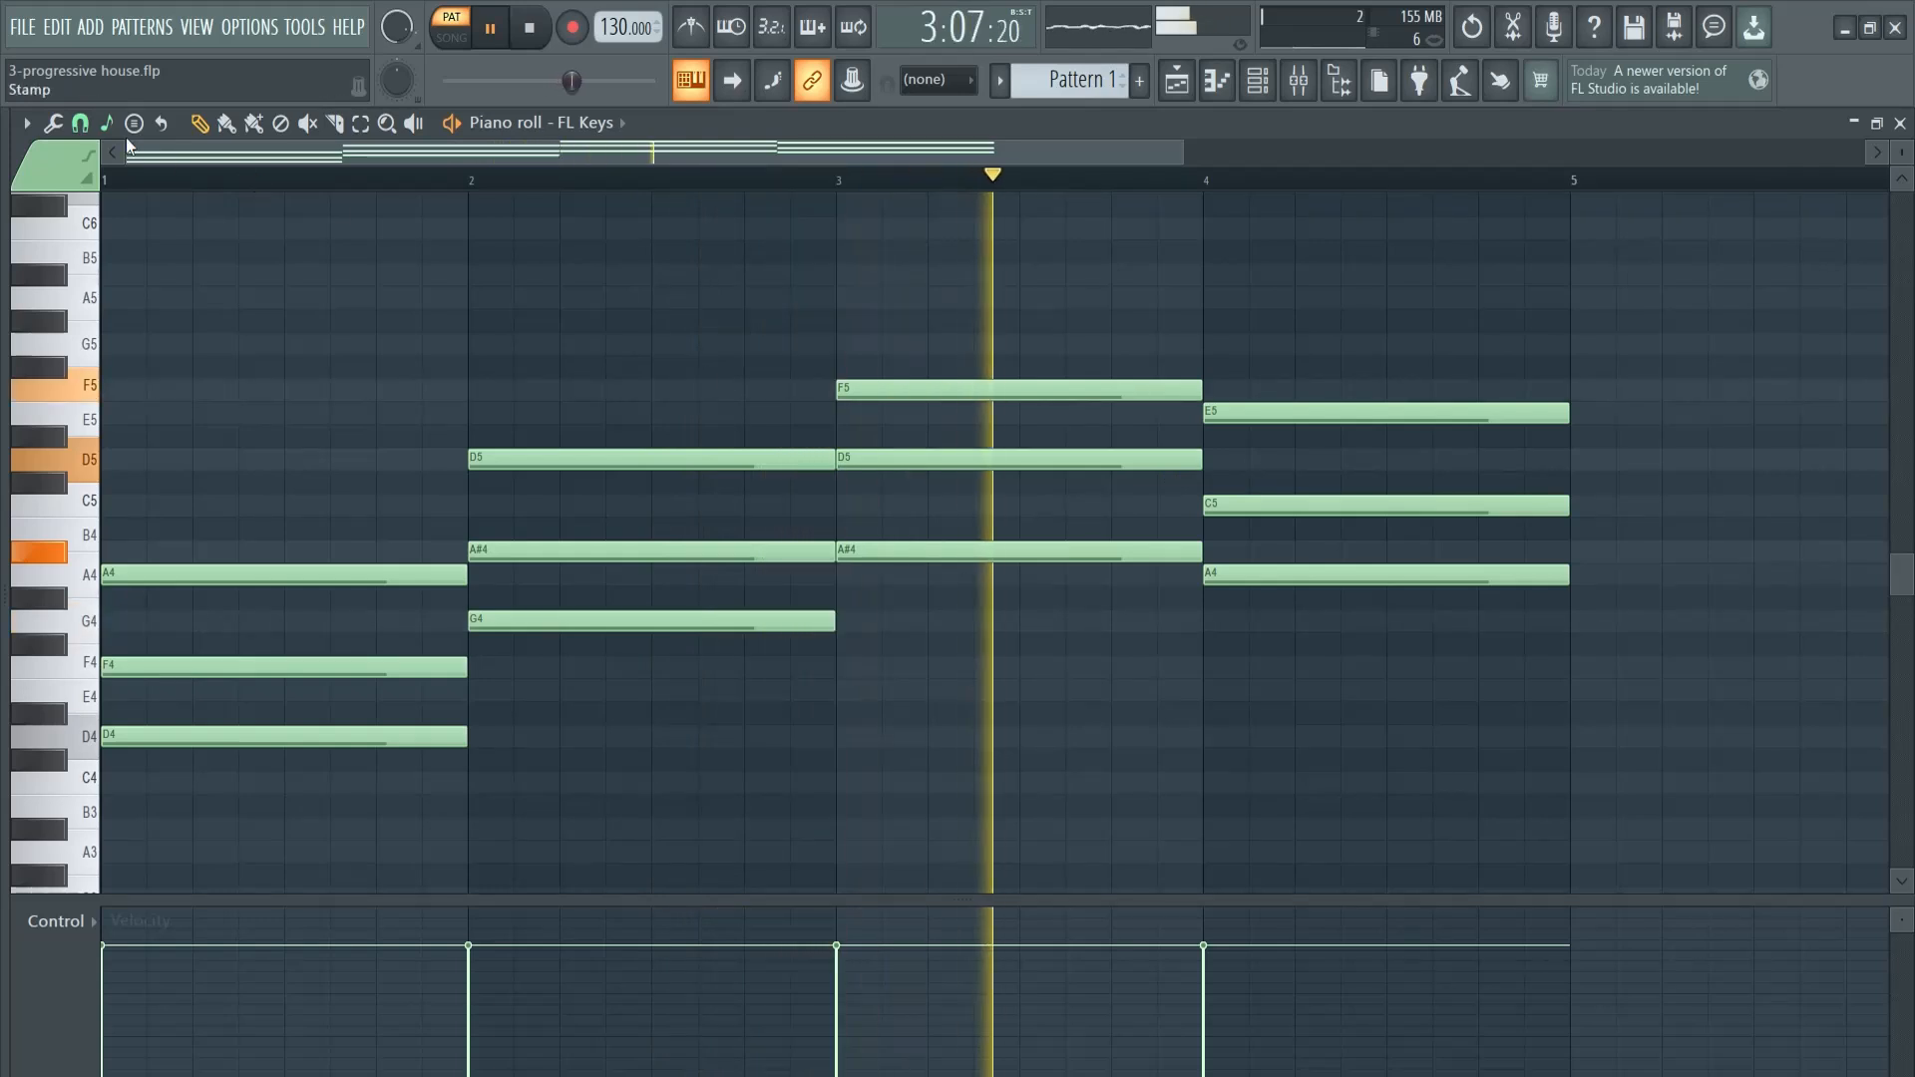
# - Toggle the snap-to-scale option and stop playback
pyautogui.click(106, 122)
pyautogui.click(222, 107)
pyautogui.press('space')
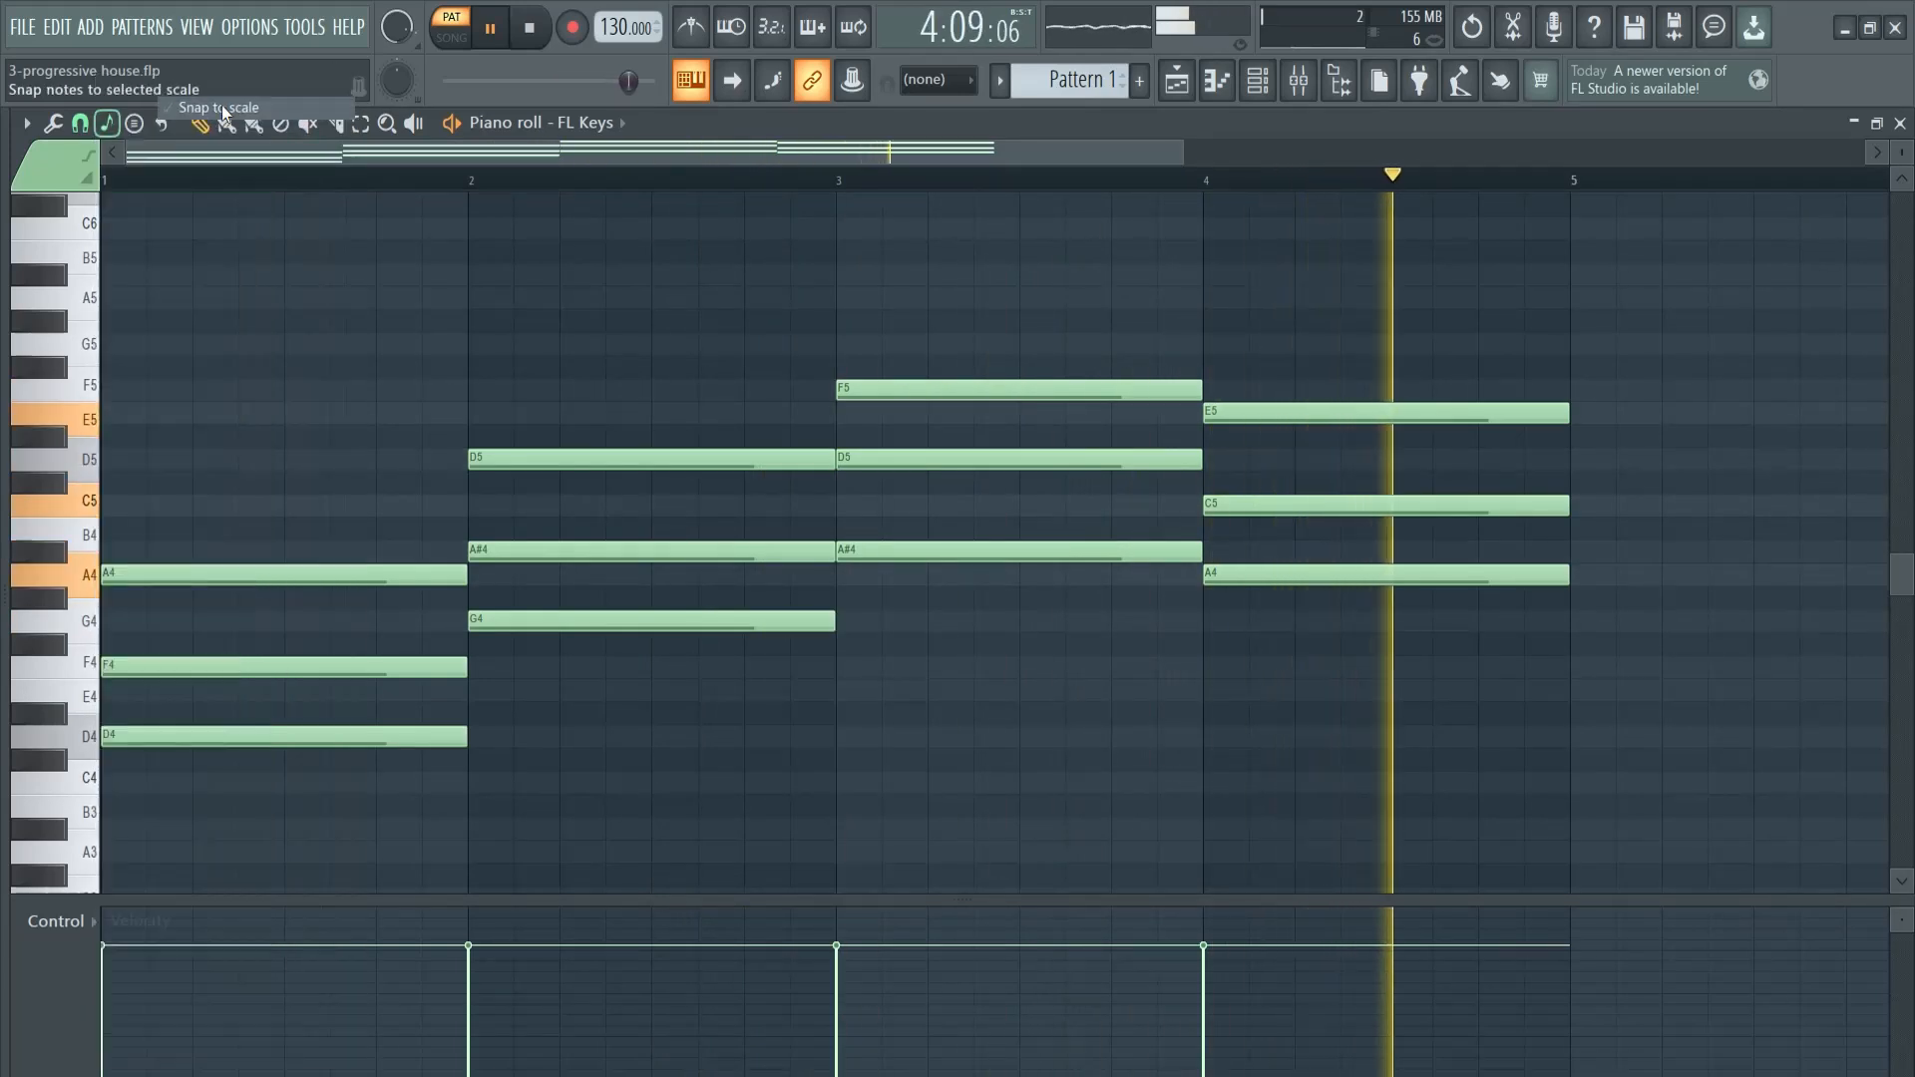
# - Try raising the two upper notes of the bar 4 chord to F5 and D5, and play from bar 3
pyautogui.moveTo(1296, 381); pyautogui.dragTo(1296, 380)
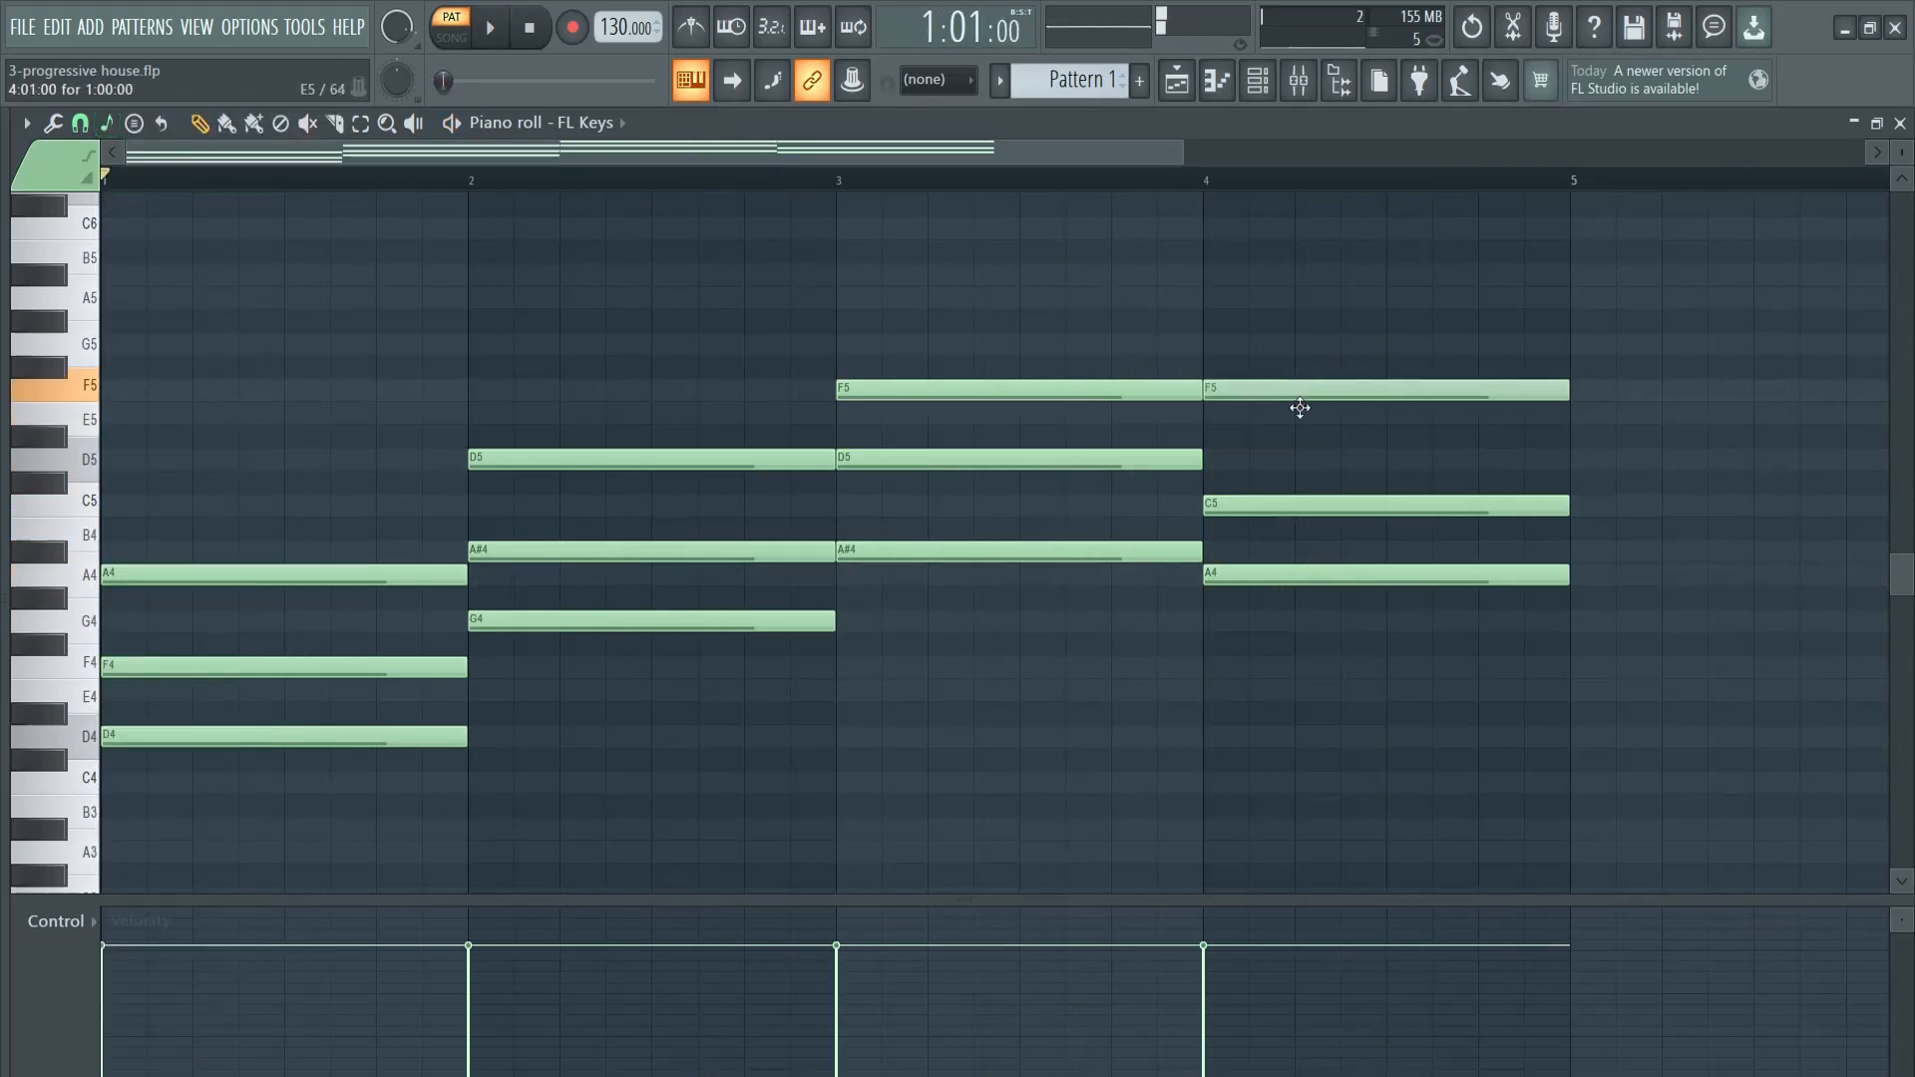
pyautogui.moveTo(1292, 508); pyautogui.dragTo(1281, 461)
pyautogui.click(842, 170)
pyautogui.press('space')
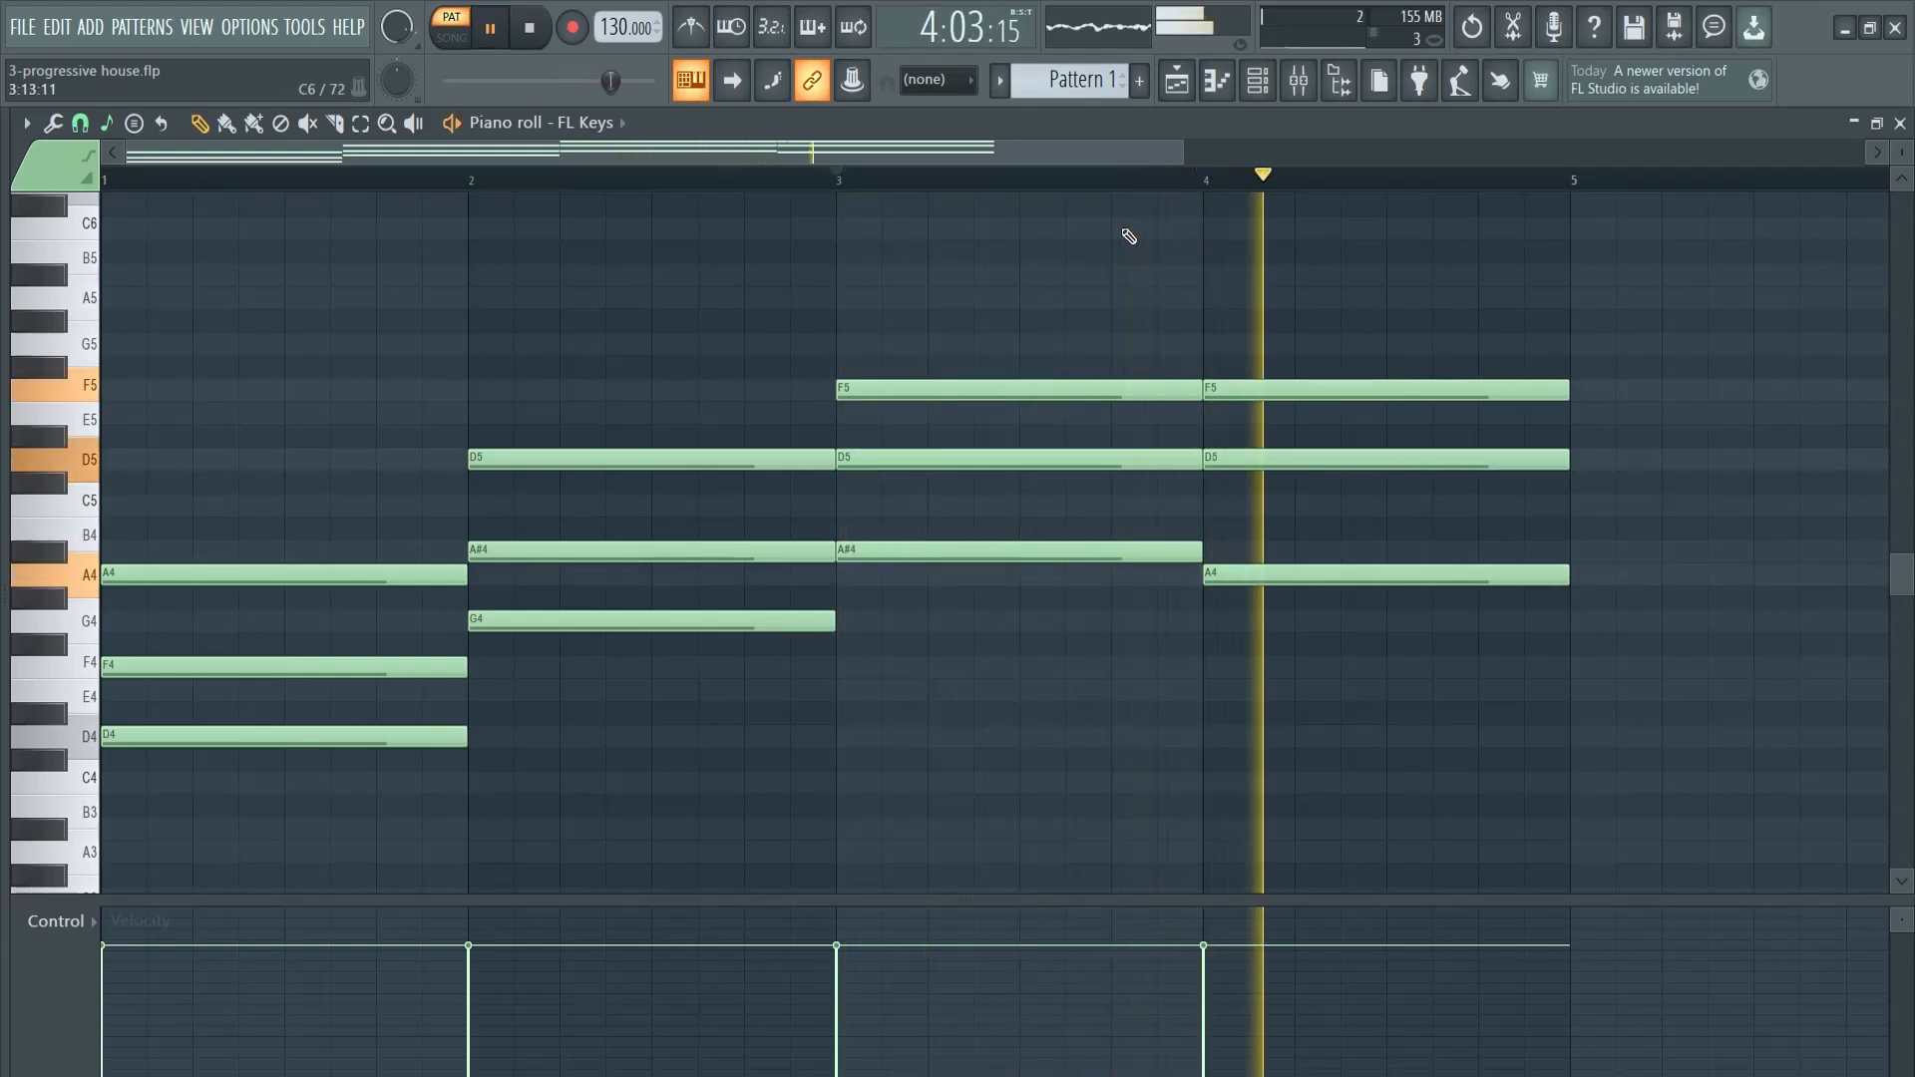
pyautogui.press('space')
# - Delete the bar 4 chord and redraw it as A4, C5 and E5, each one bar long
pyautogui.rightClick(1302, 389)
pyautogui.rightClick(1306, 459)
pyautogui.rightClick(1309, 574)
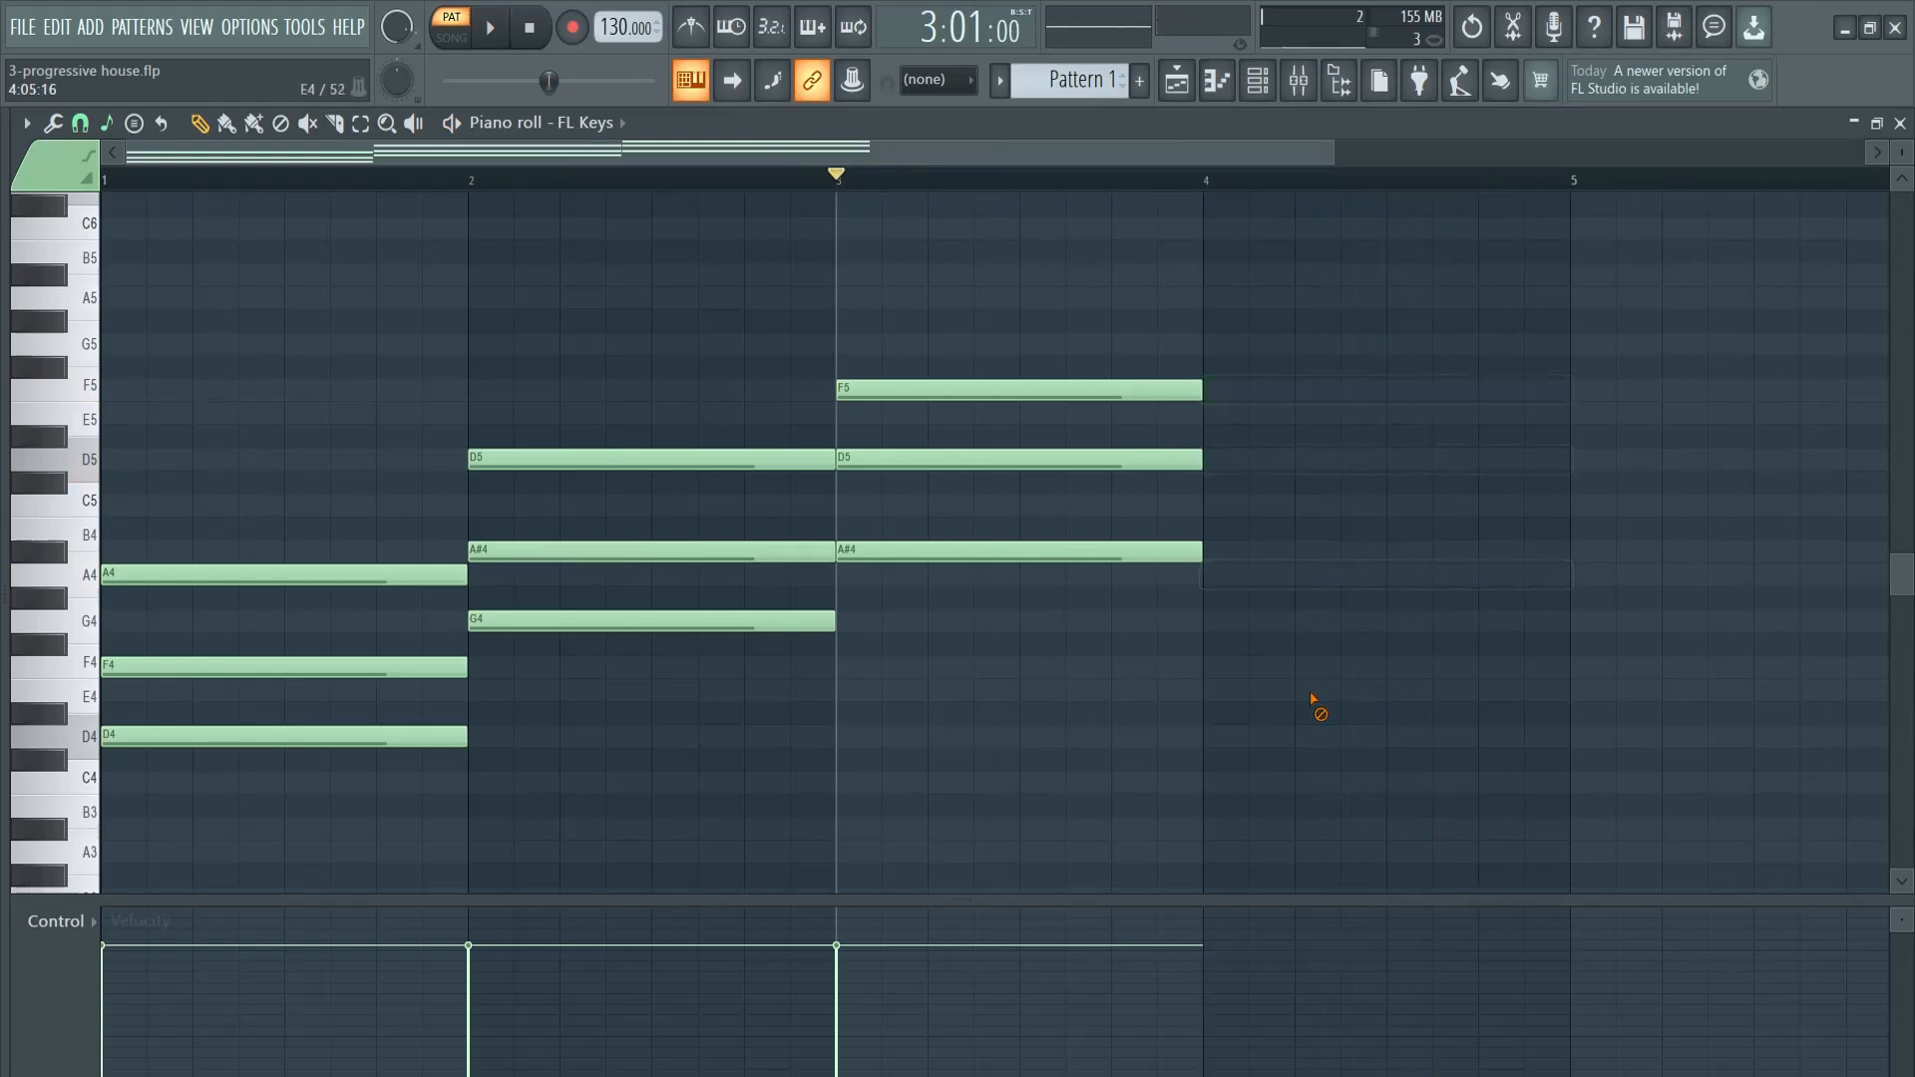
pyautogui.click(1248, 569)
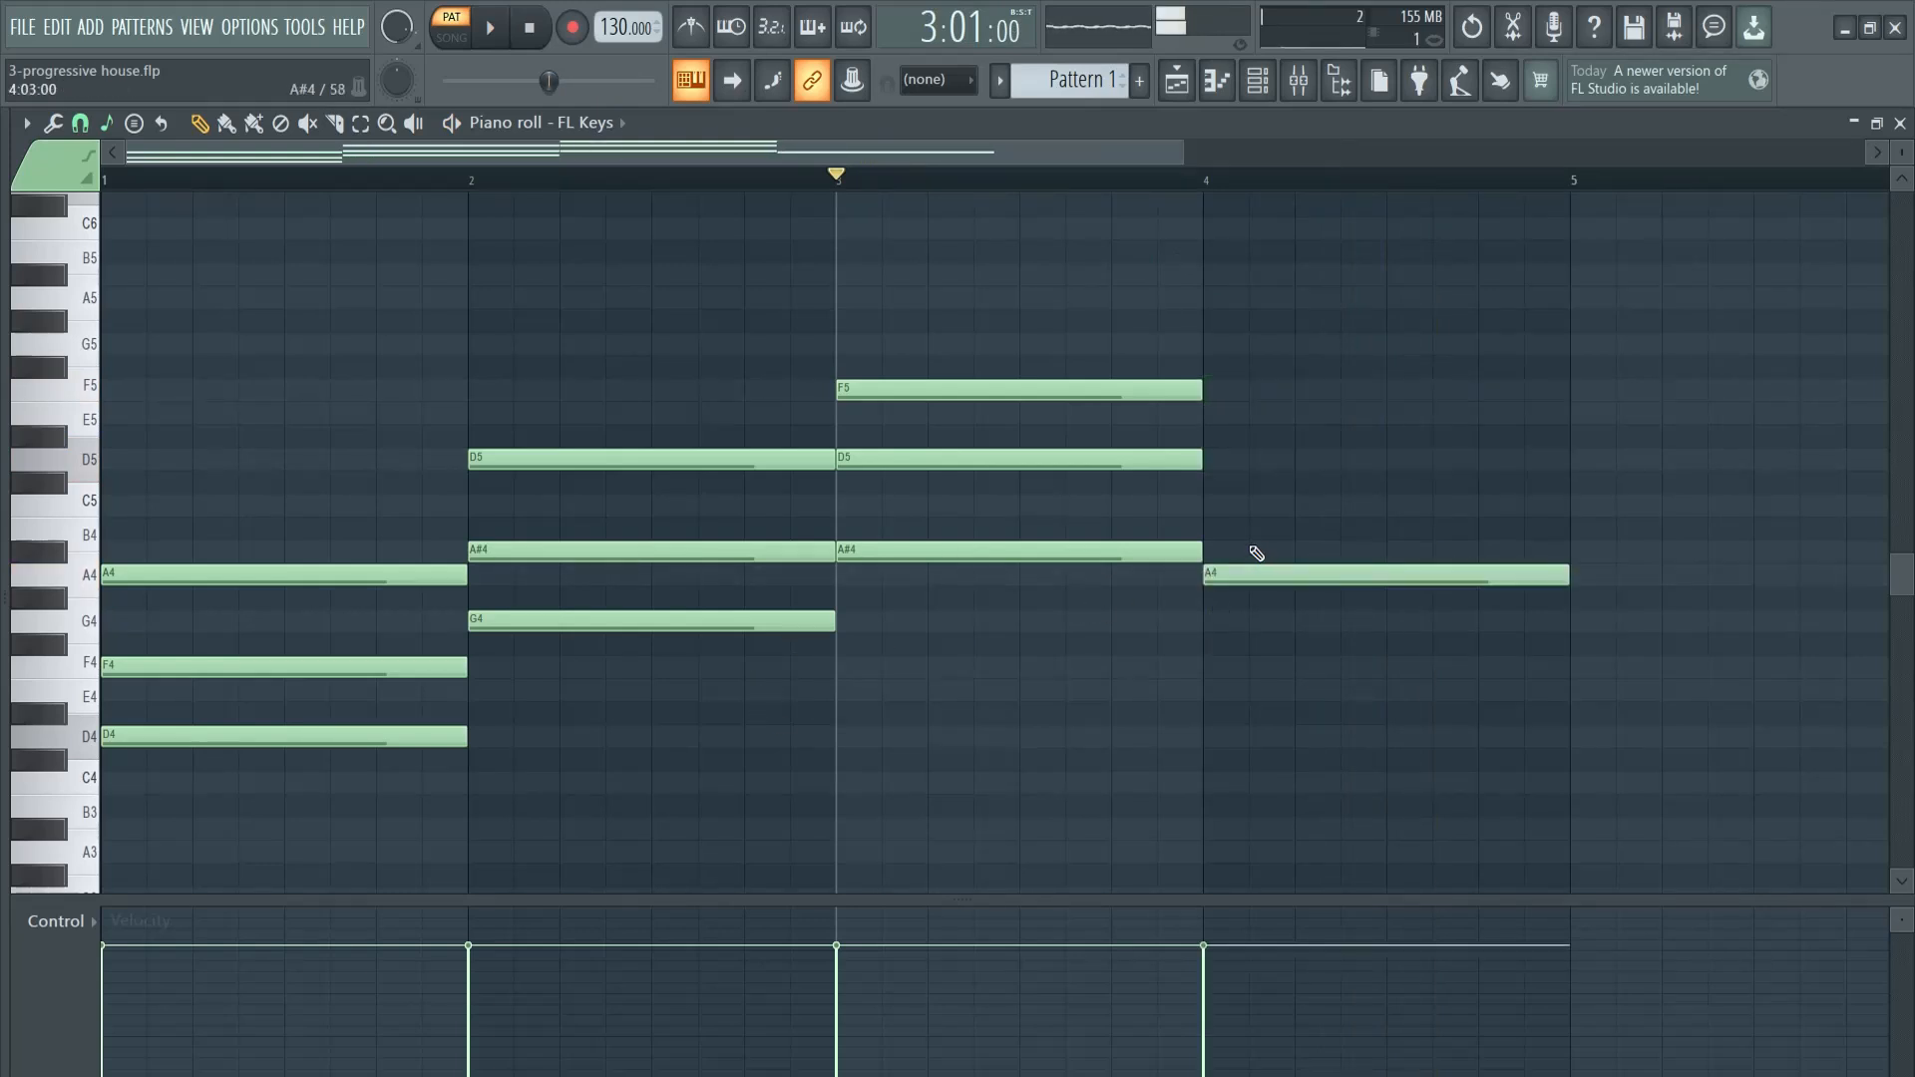
pyautogui.click(1217, 506)
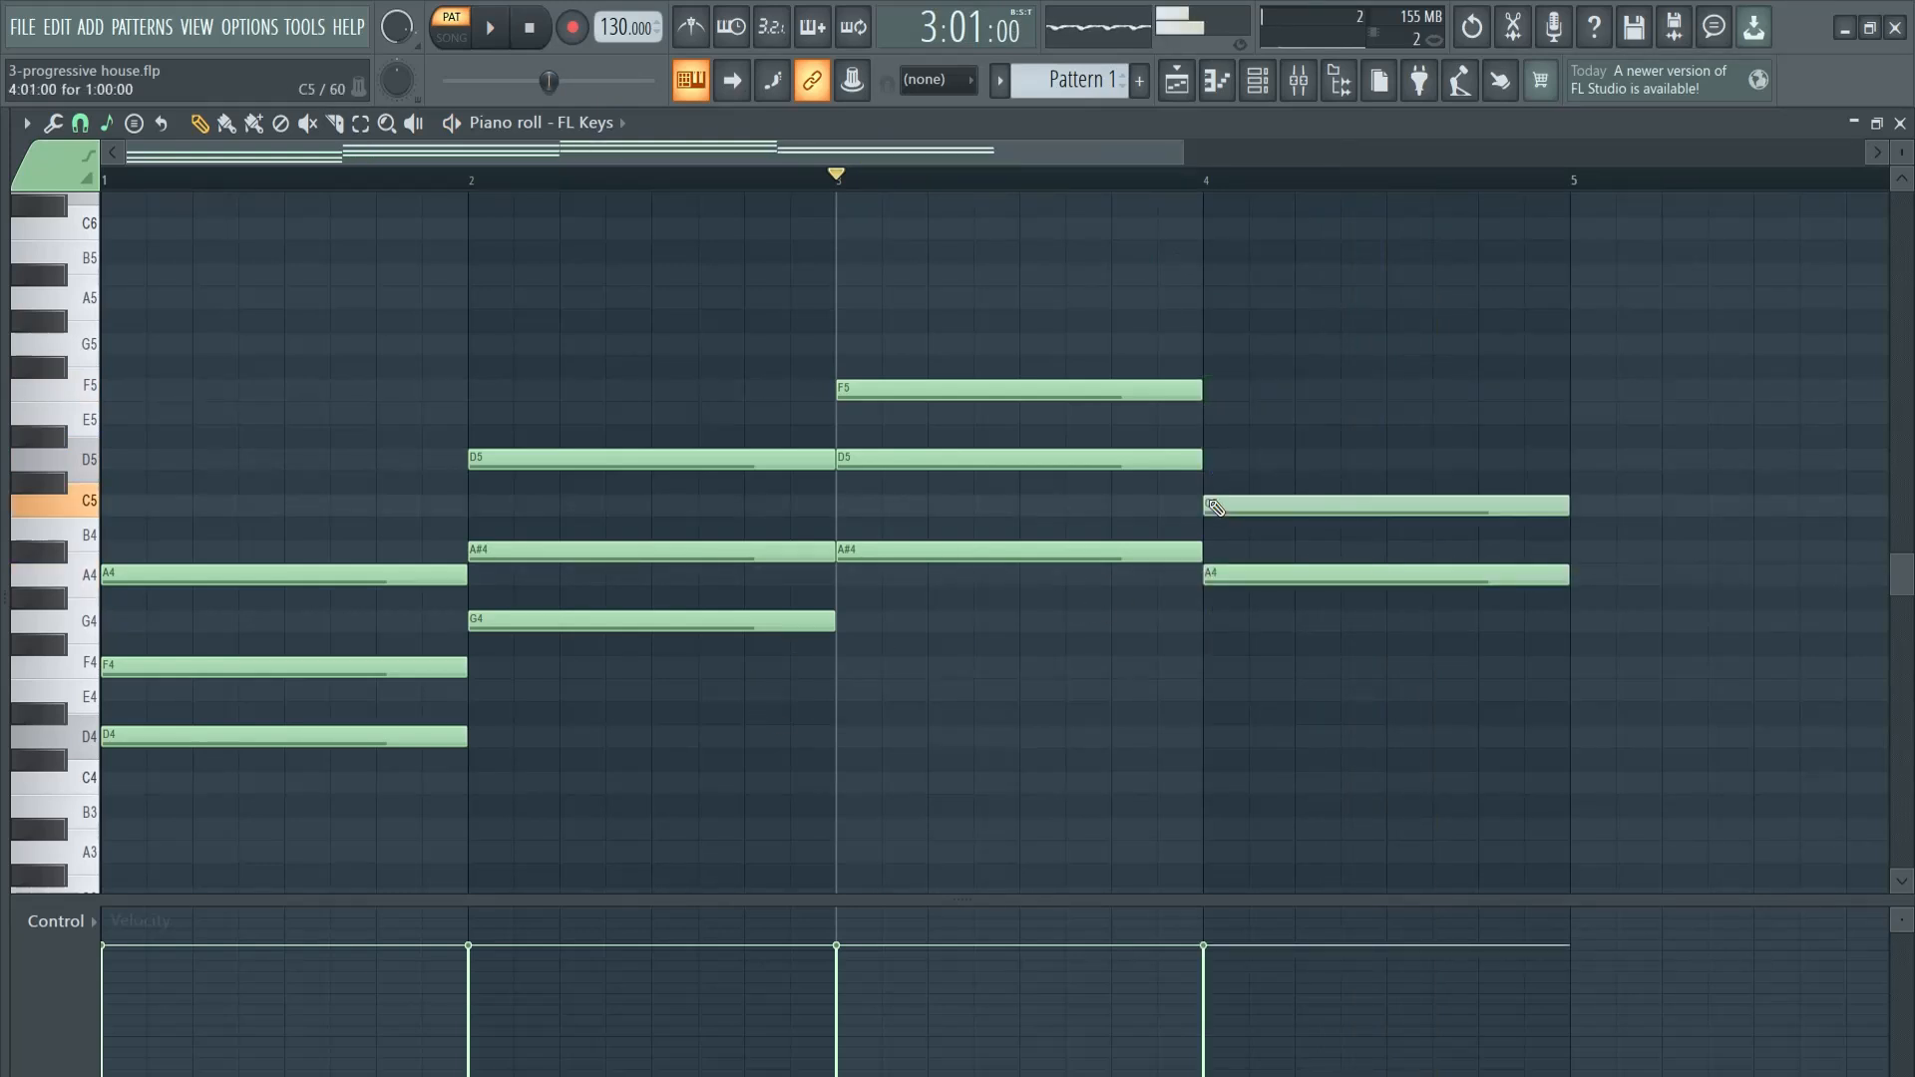
pyautogui.click(1219, 413)
# - Select the middle note of each of the four chords, raise them one octave, and deselect them
pyautogui.moveTo(346, 612); pyautogui.dragTo(376, 691)
pyautogui.moveTo(548, 518); pyautogui.dragTo(600, 580)
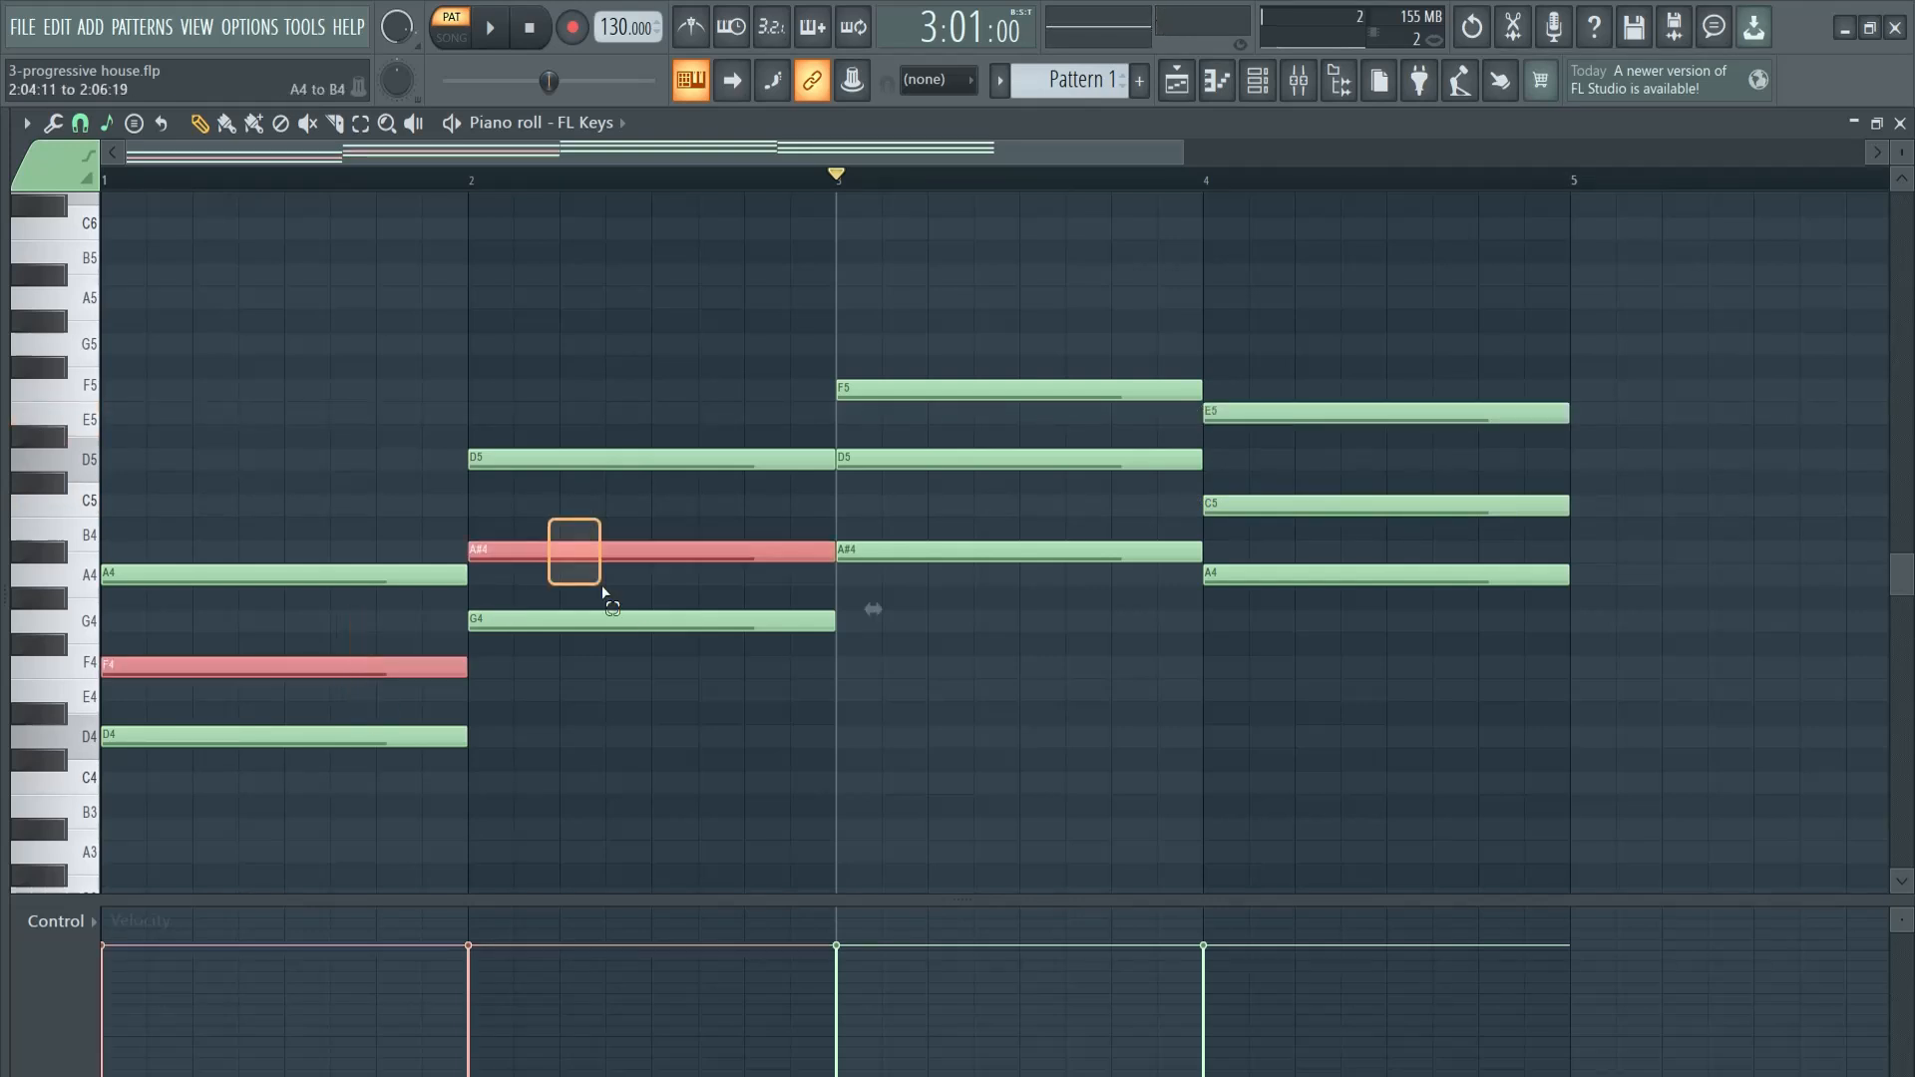
pyautogui.moveTo(900, 492); pyautogui.dragTo(941, 429)
pyautogui.moveTo(1235, 451); pyautogui.dragTo(1309, 518)
pyautogui.hotkey('ctrl', 'Up')
pyautogui.hotkey('ctrl', 'd')
# - Play the four chords with the raised middle notes through bar 4, and stop playback
pyautogui.press('space')
pyautogui.press('space')
pyautogui.press('space')
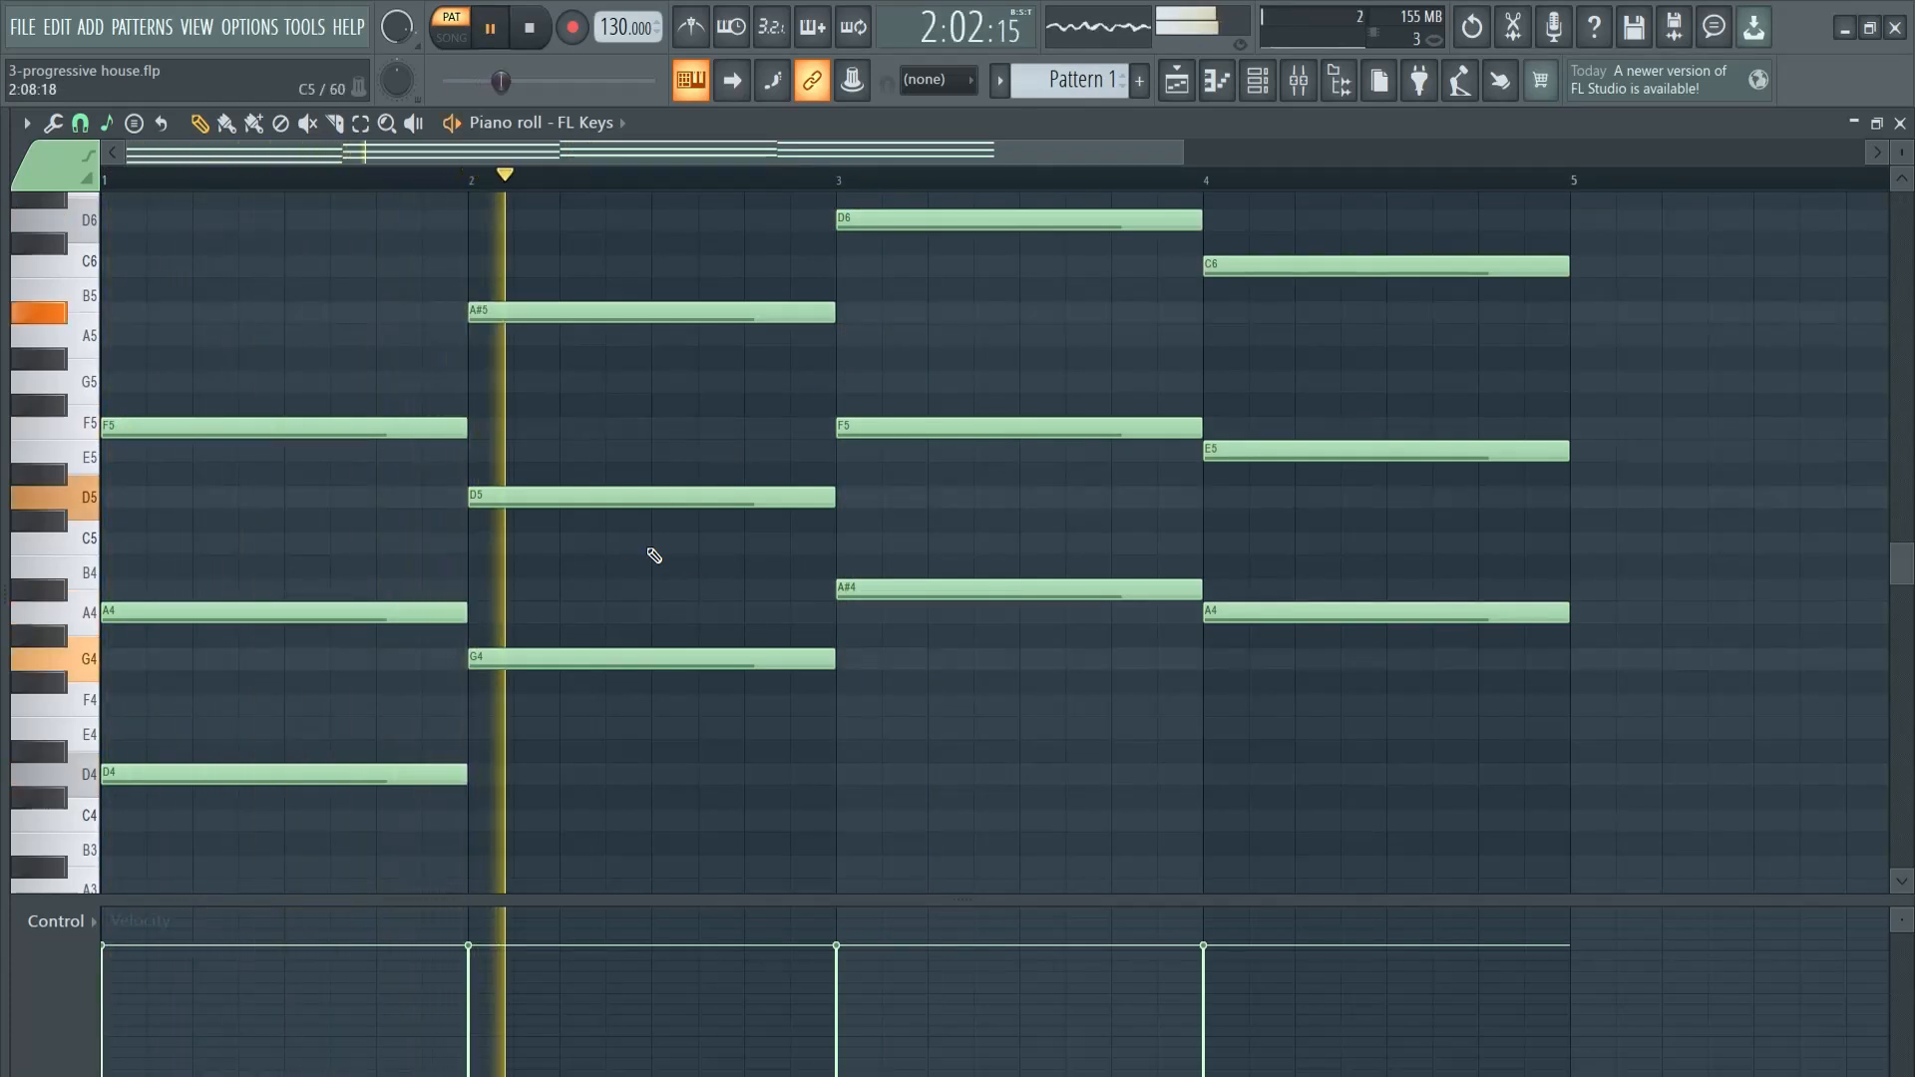
pyautogui.scroll(1, 988, 708)
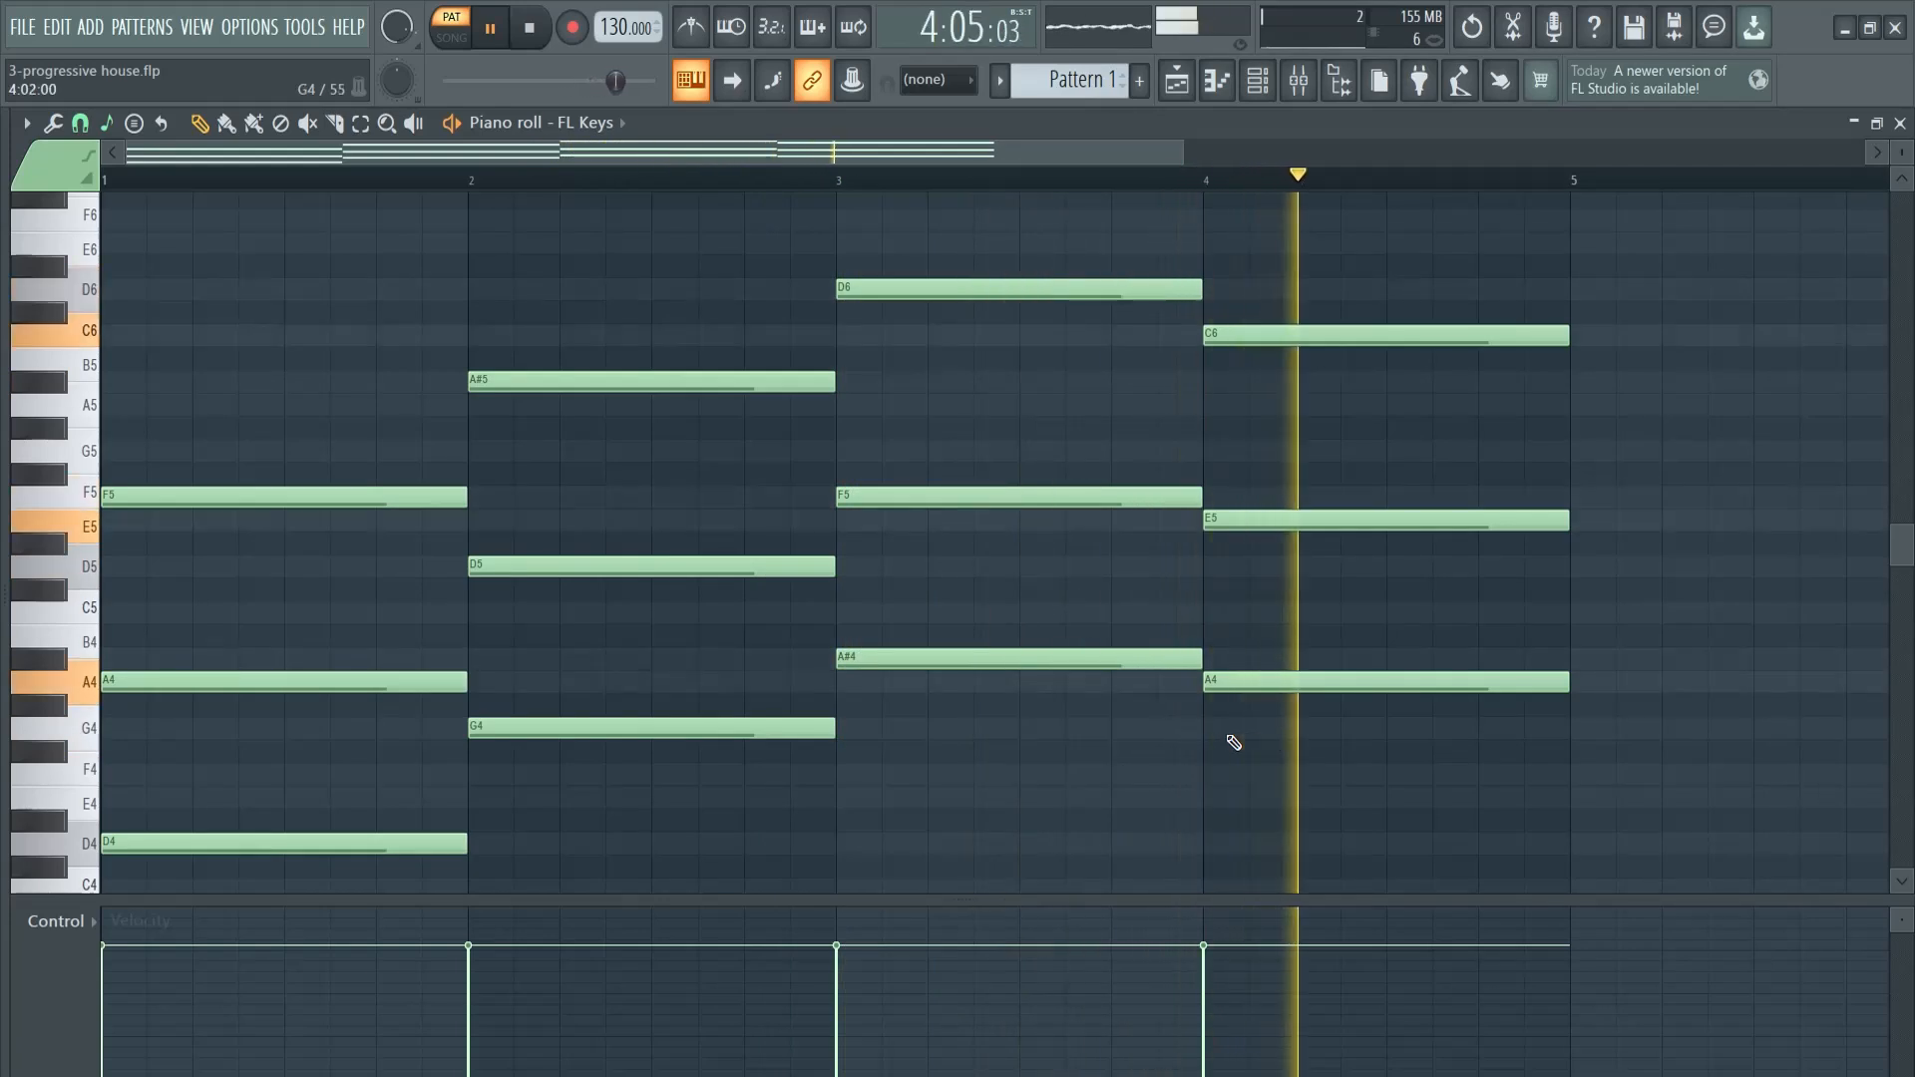
pyautogui.press('space')
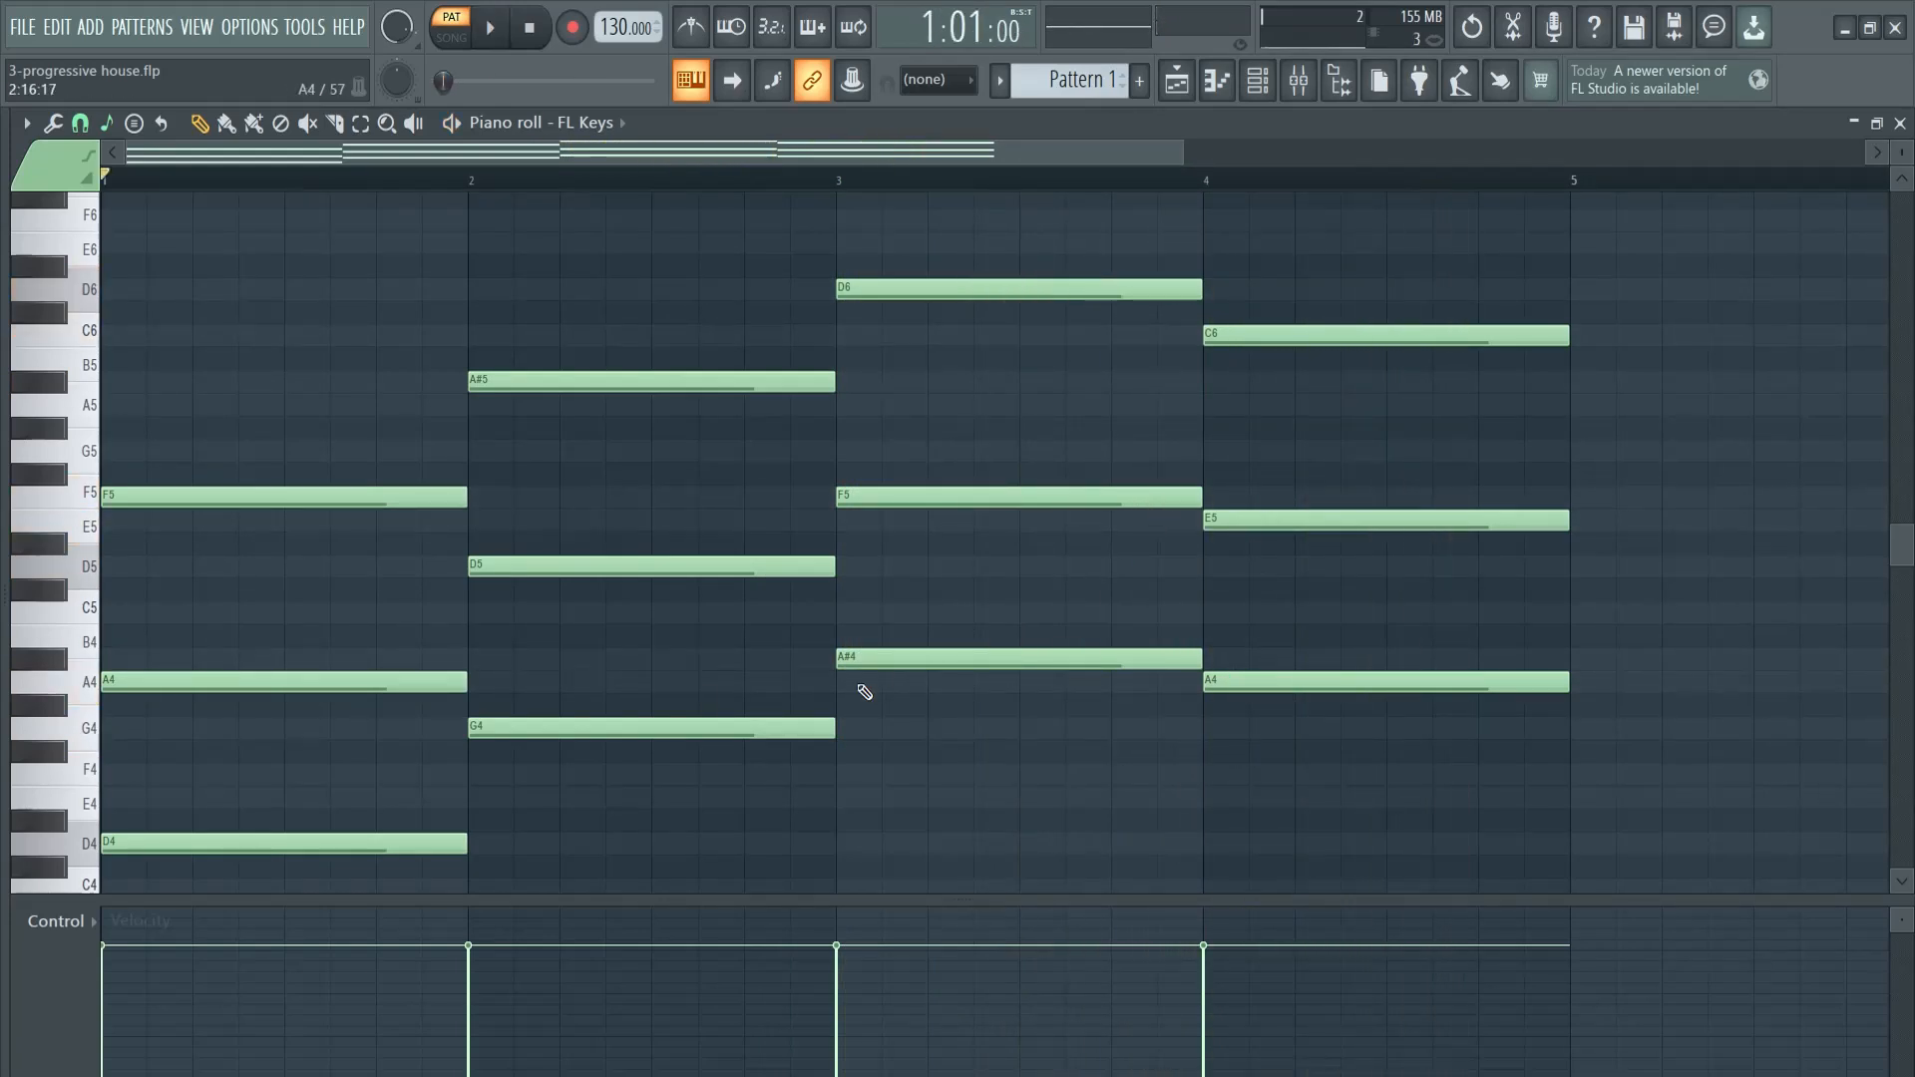
# - Copy the root notes of bars 2 to 4 one octave down as G3, A#3 and A3
pyautogui.scroll(-1, 865, 692)
pyautogui.moveTo(530, 763); pyautogui.dragTo(1469, 579)
pyautogui.hotkey('ctrl', 'c')
pyautogui.hotkey('ctrl', 'v')
pyautogui.hotkey('ctrl', 'Down')
# - Play the progression with the low bass notes added, deselect them, and stop playback
pyautogui.press('space')
pyautogui.scroll(1, 1018, 628)
pyautogui.keyDown('ctrl'); pyautogui.click(1065, 613); pyautogui.keyUp('ctrl')
pyautogui.scroll(1, 1067, 611)
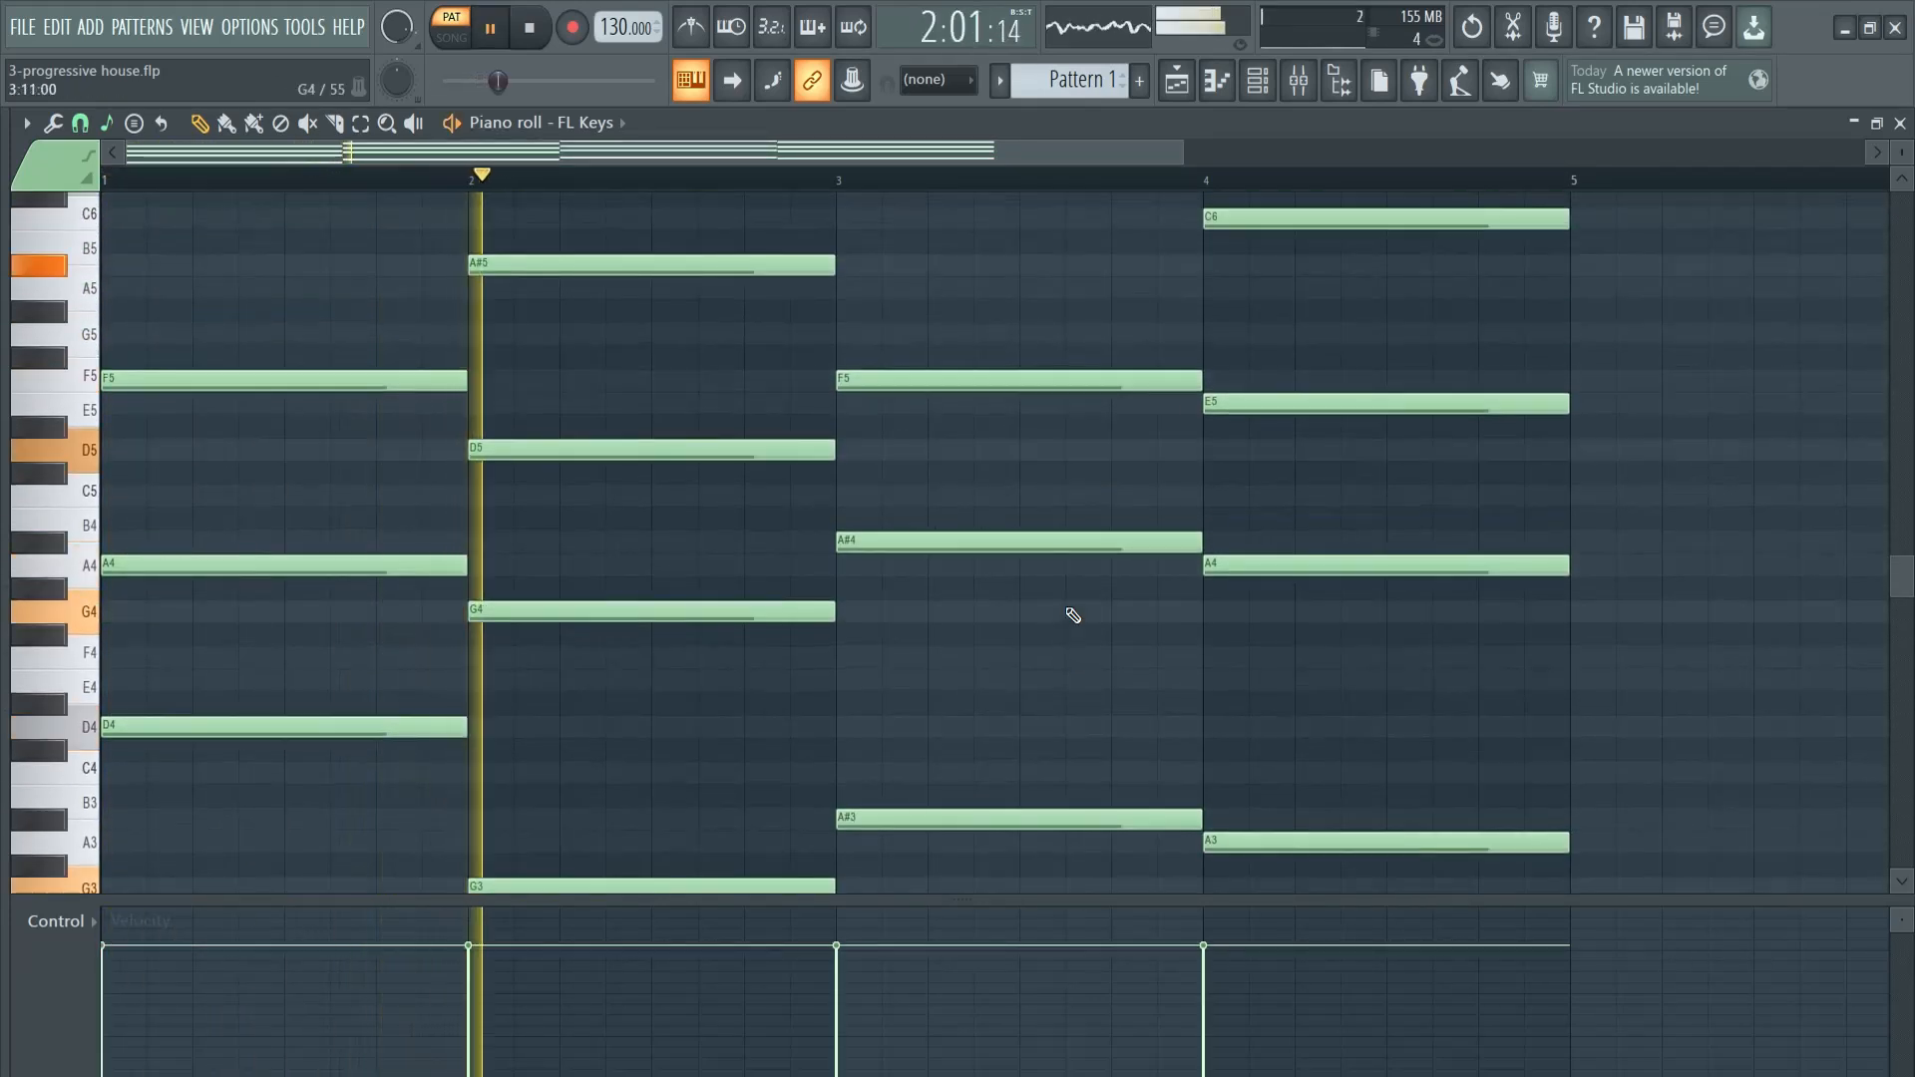
pyautogui.scroll(1, 1063, 629)
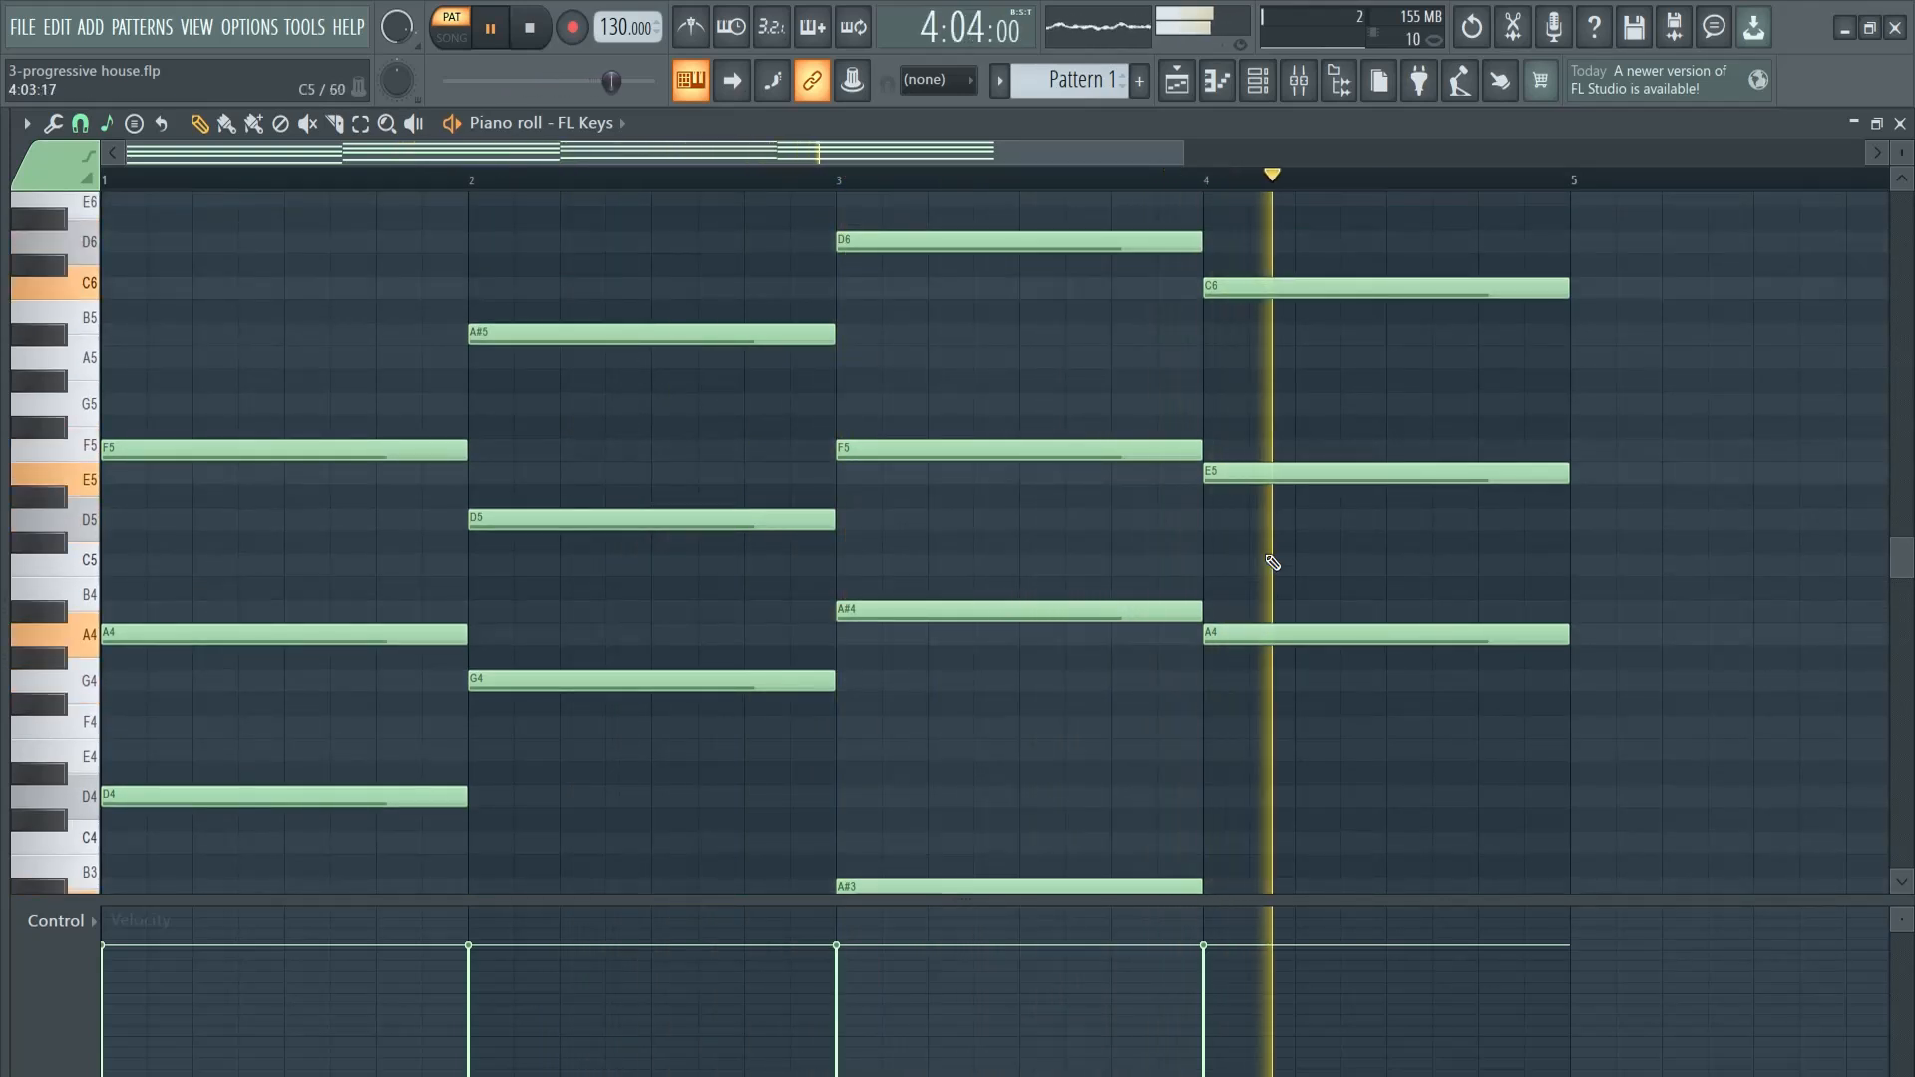
pyautogui.scroll(1, 1210, 578)
pyautogui.press('space')
pyautogui.scroll(1, 1034, 564)
pyautogui.scroll(-4, 411, 505)
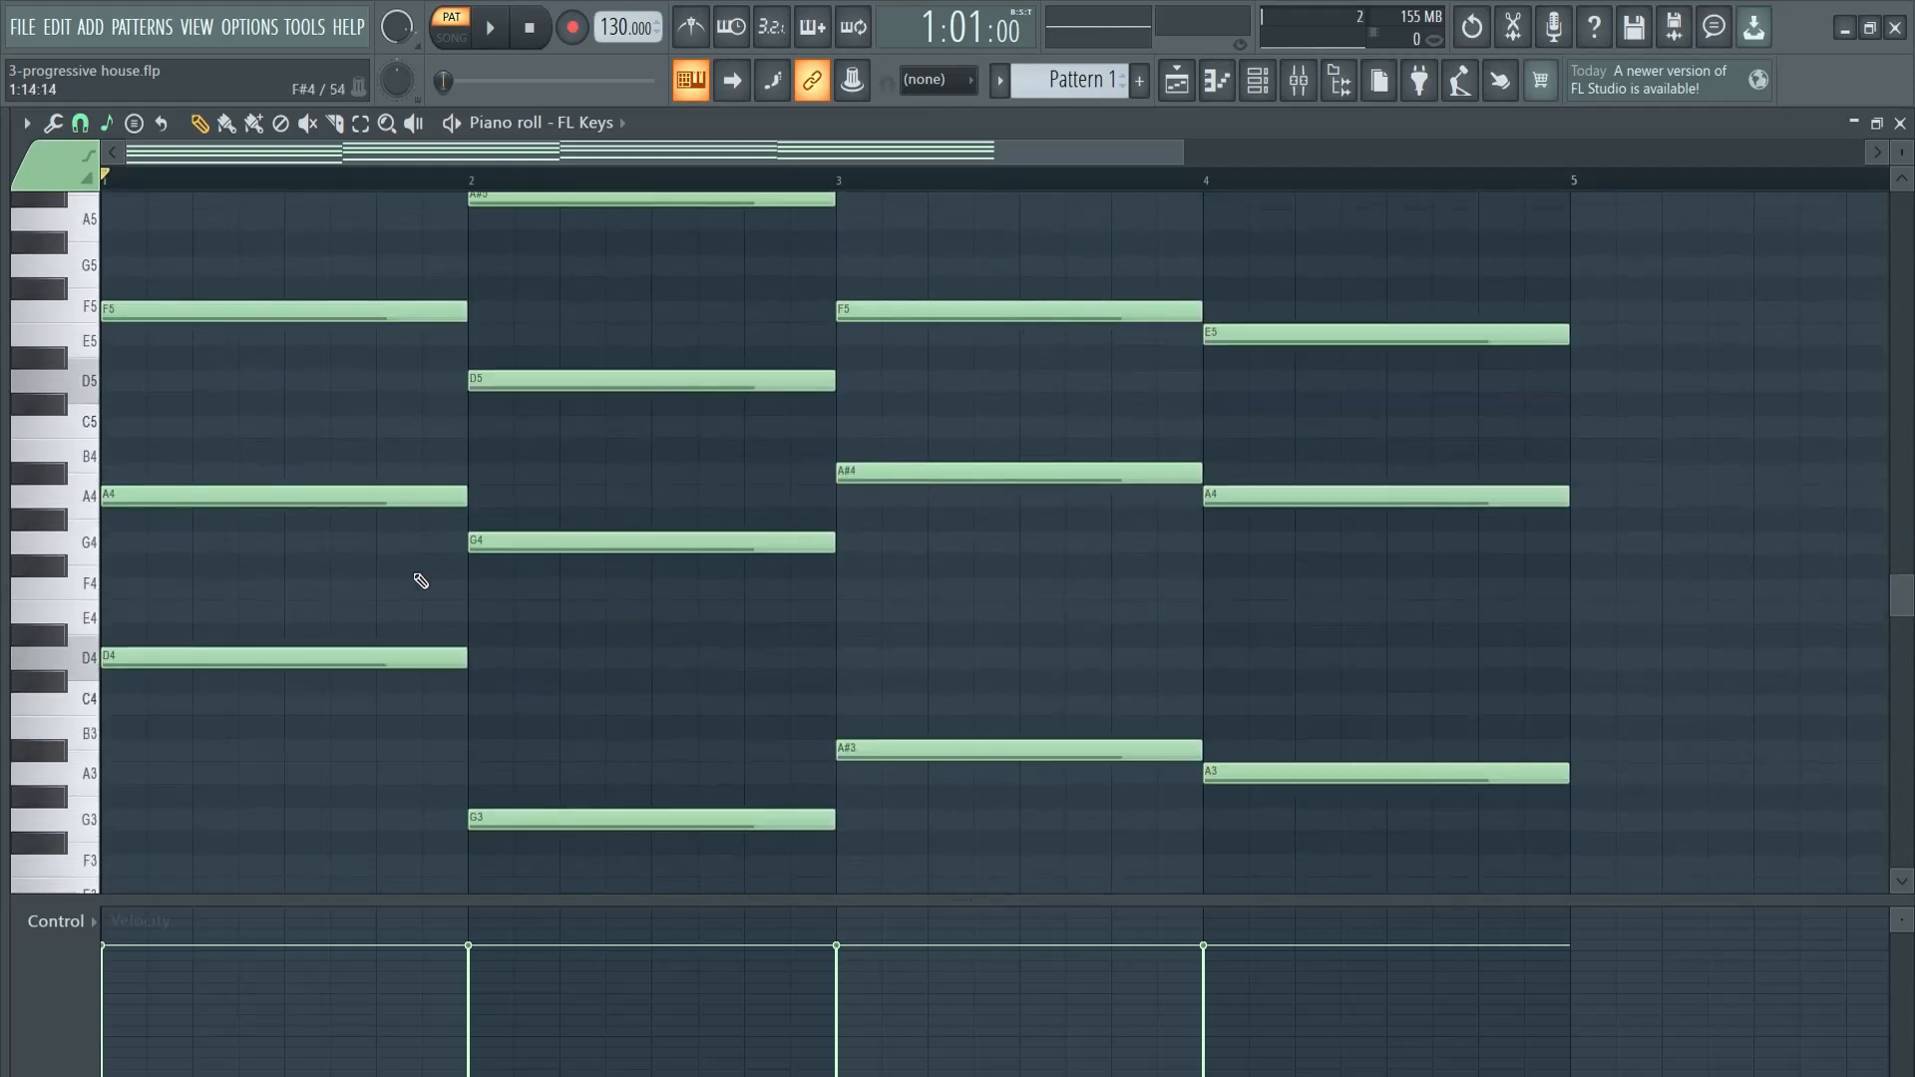
# - Copy the roots D4, G4, A#4 and A4 two octaves up and shorten the copies to one beat
pyautogui.moveTo(257, 579); pyautogui.dragTo(288, 690)
pyautogui.moveTo(608, 489); pyautogui.dragTo(673, 575)
pyautogui.moveTo(911, 432); pyautogui.dragTo(982, 511)
pyautogui.moveTo(1286, 441); pyautogui.dragTo(1366, 561)
pyautogui.scroll(-3, 1296, 610)
pyautogui.scroll(3, 1283, 622)
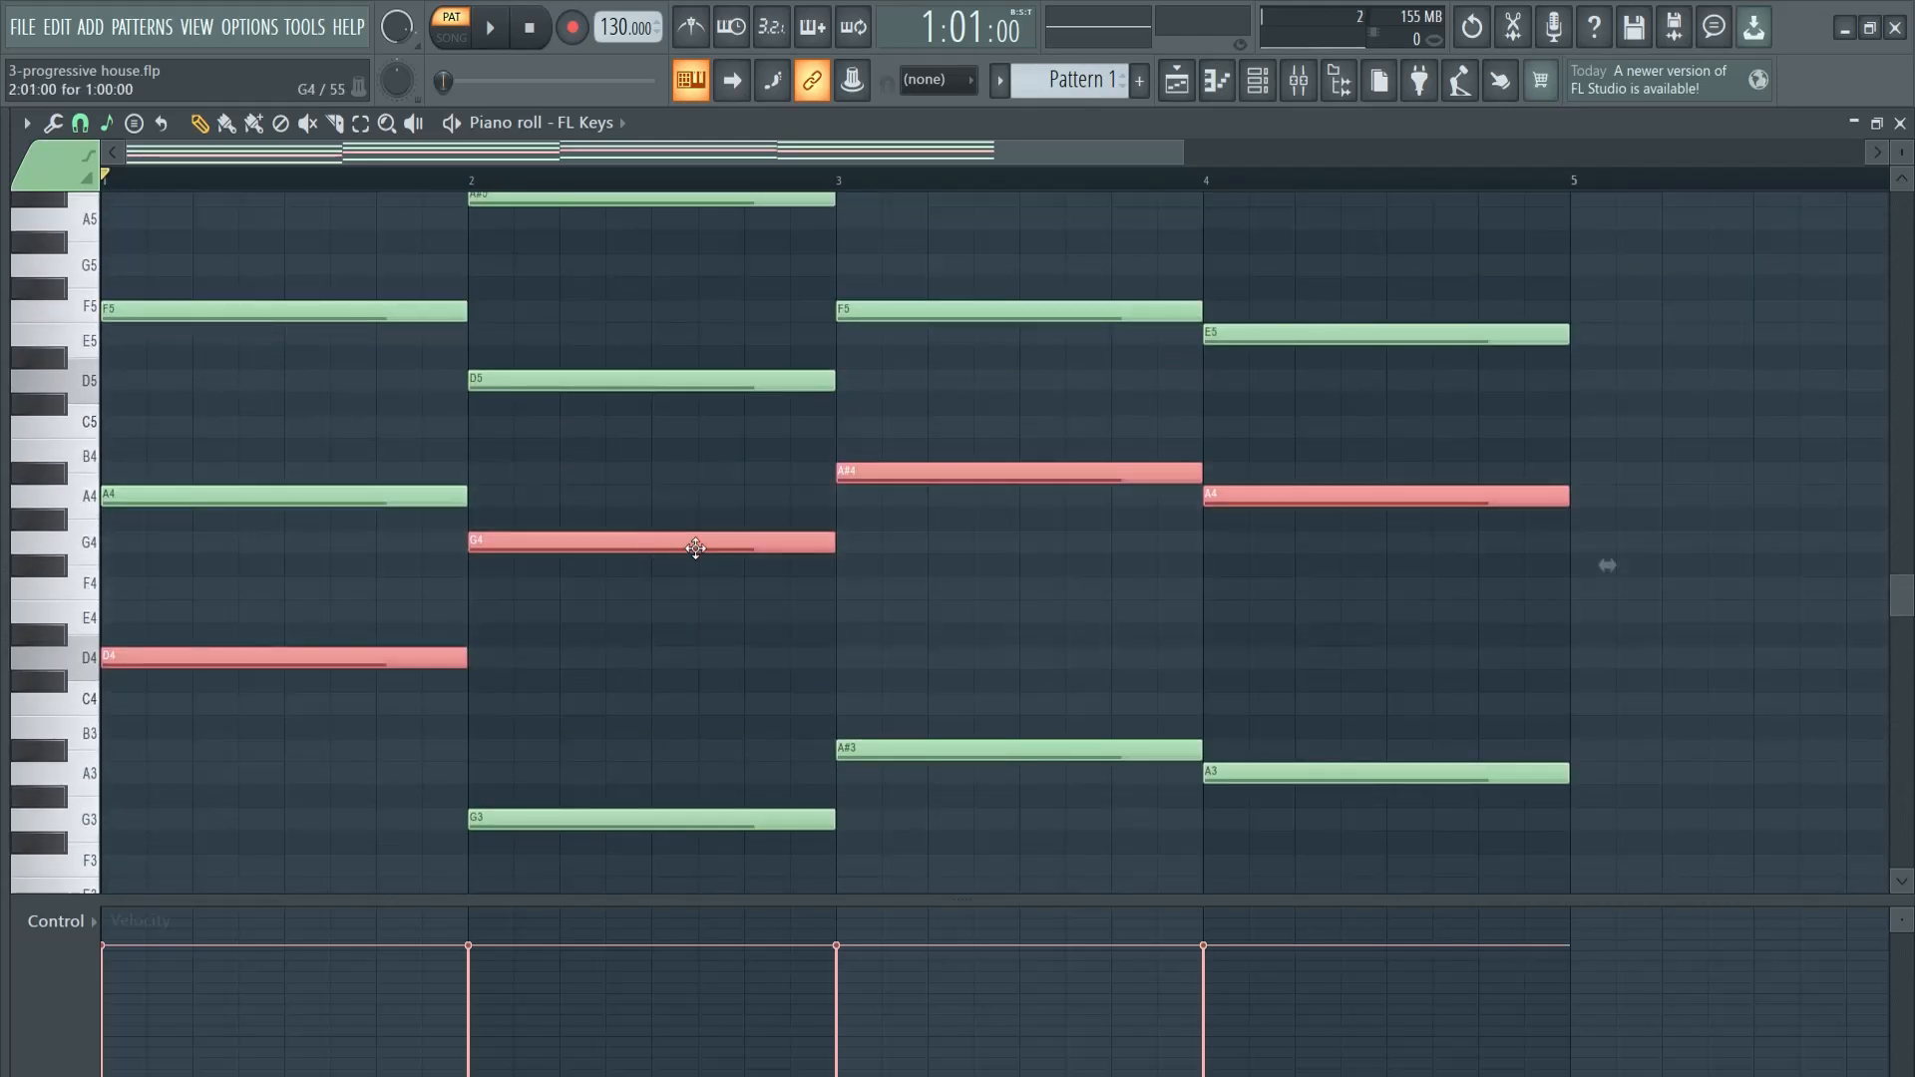
pyautogui.hotkey('ctrl', 'c')
pyautogui.hotkey('ctrl', 'v')
pyautogui.hotkey('ctrl', 'Up')
pyautogui.scroll(3, 946, 555)
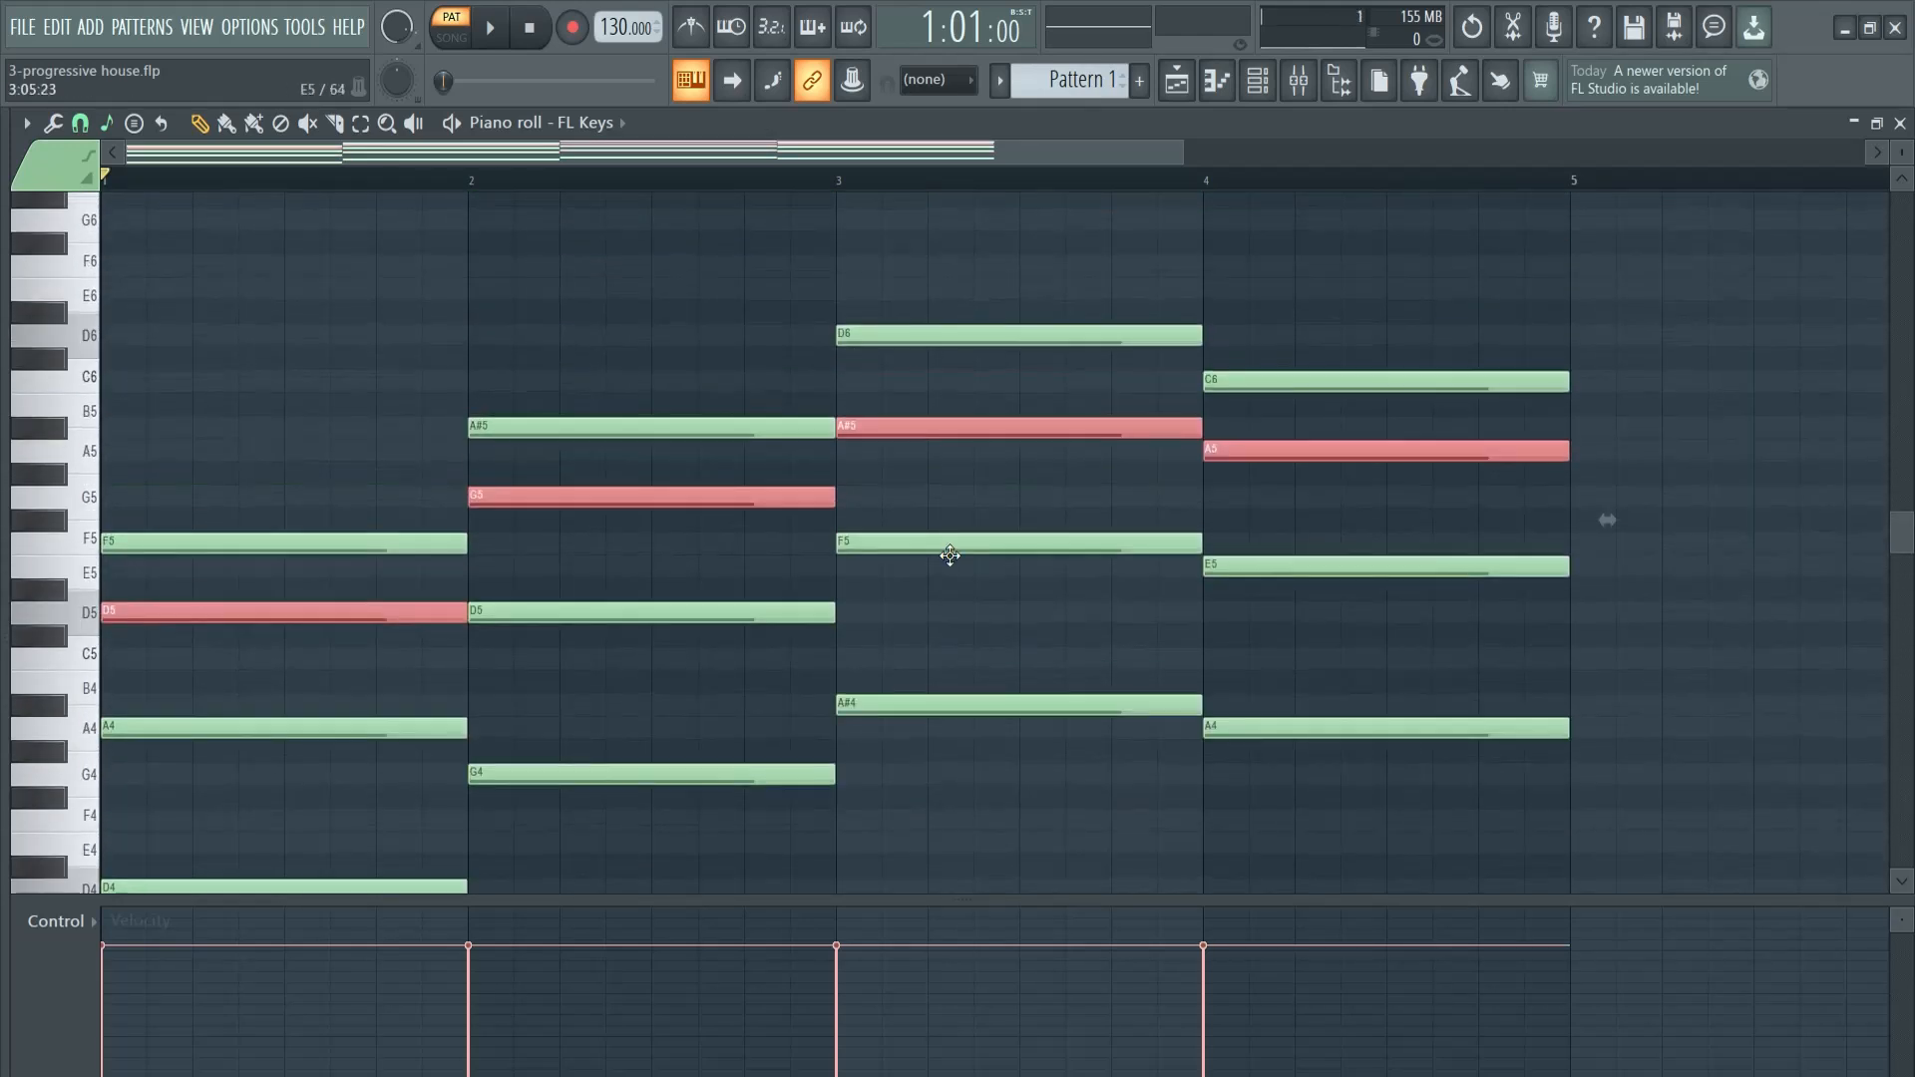
pyautogui.hotkey('ctrl', 'Up')
pyautogui.scroll(2, 955, 594)
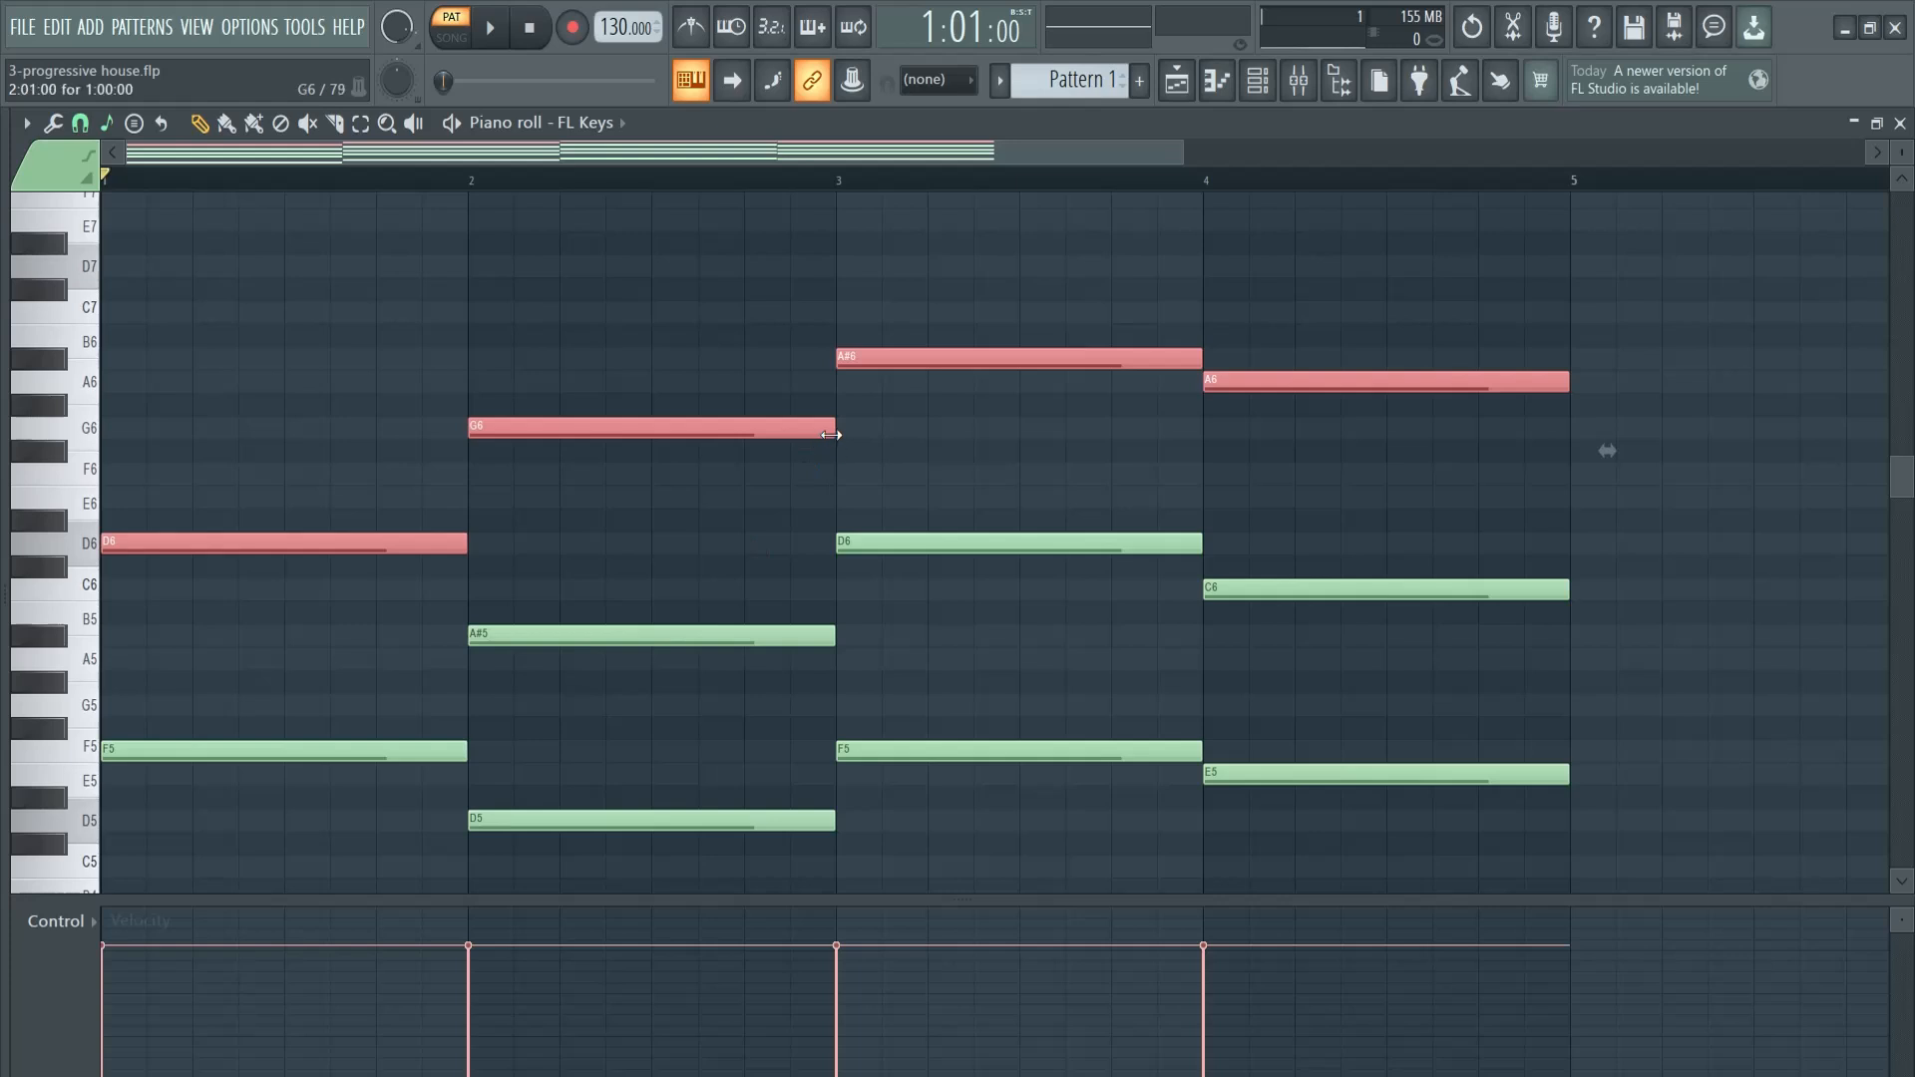
pyautogui.moveTo(831, 435); pyautogui.dragTo(571, 427)
# - Extend the bar 1 melody with half-beat notes D6, E6, F6 and F6, and play it back
pyautogui.scroll(1, 396, 559)
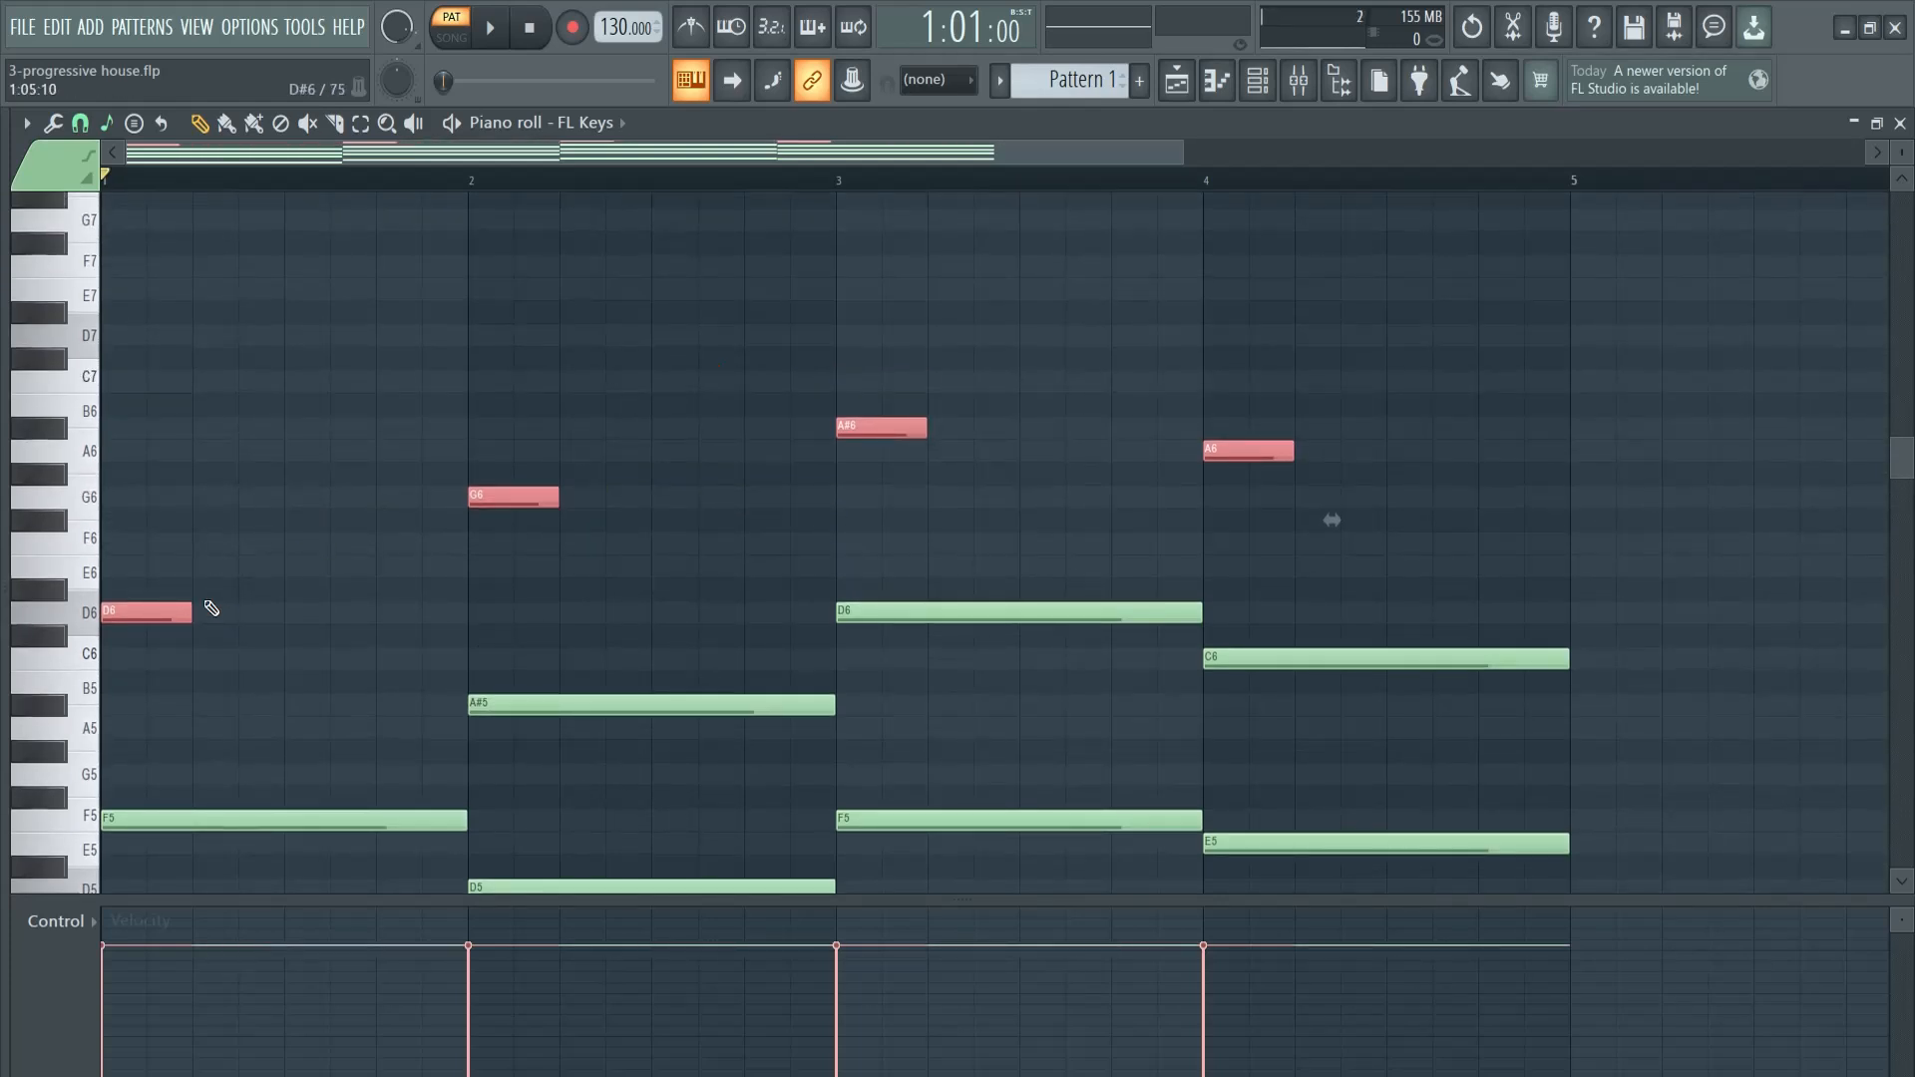
pyautogui.click(278, 610)
pyautogui.moveTo(365, 611); pyautogui.dragTo(318, 613)
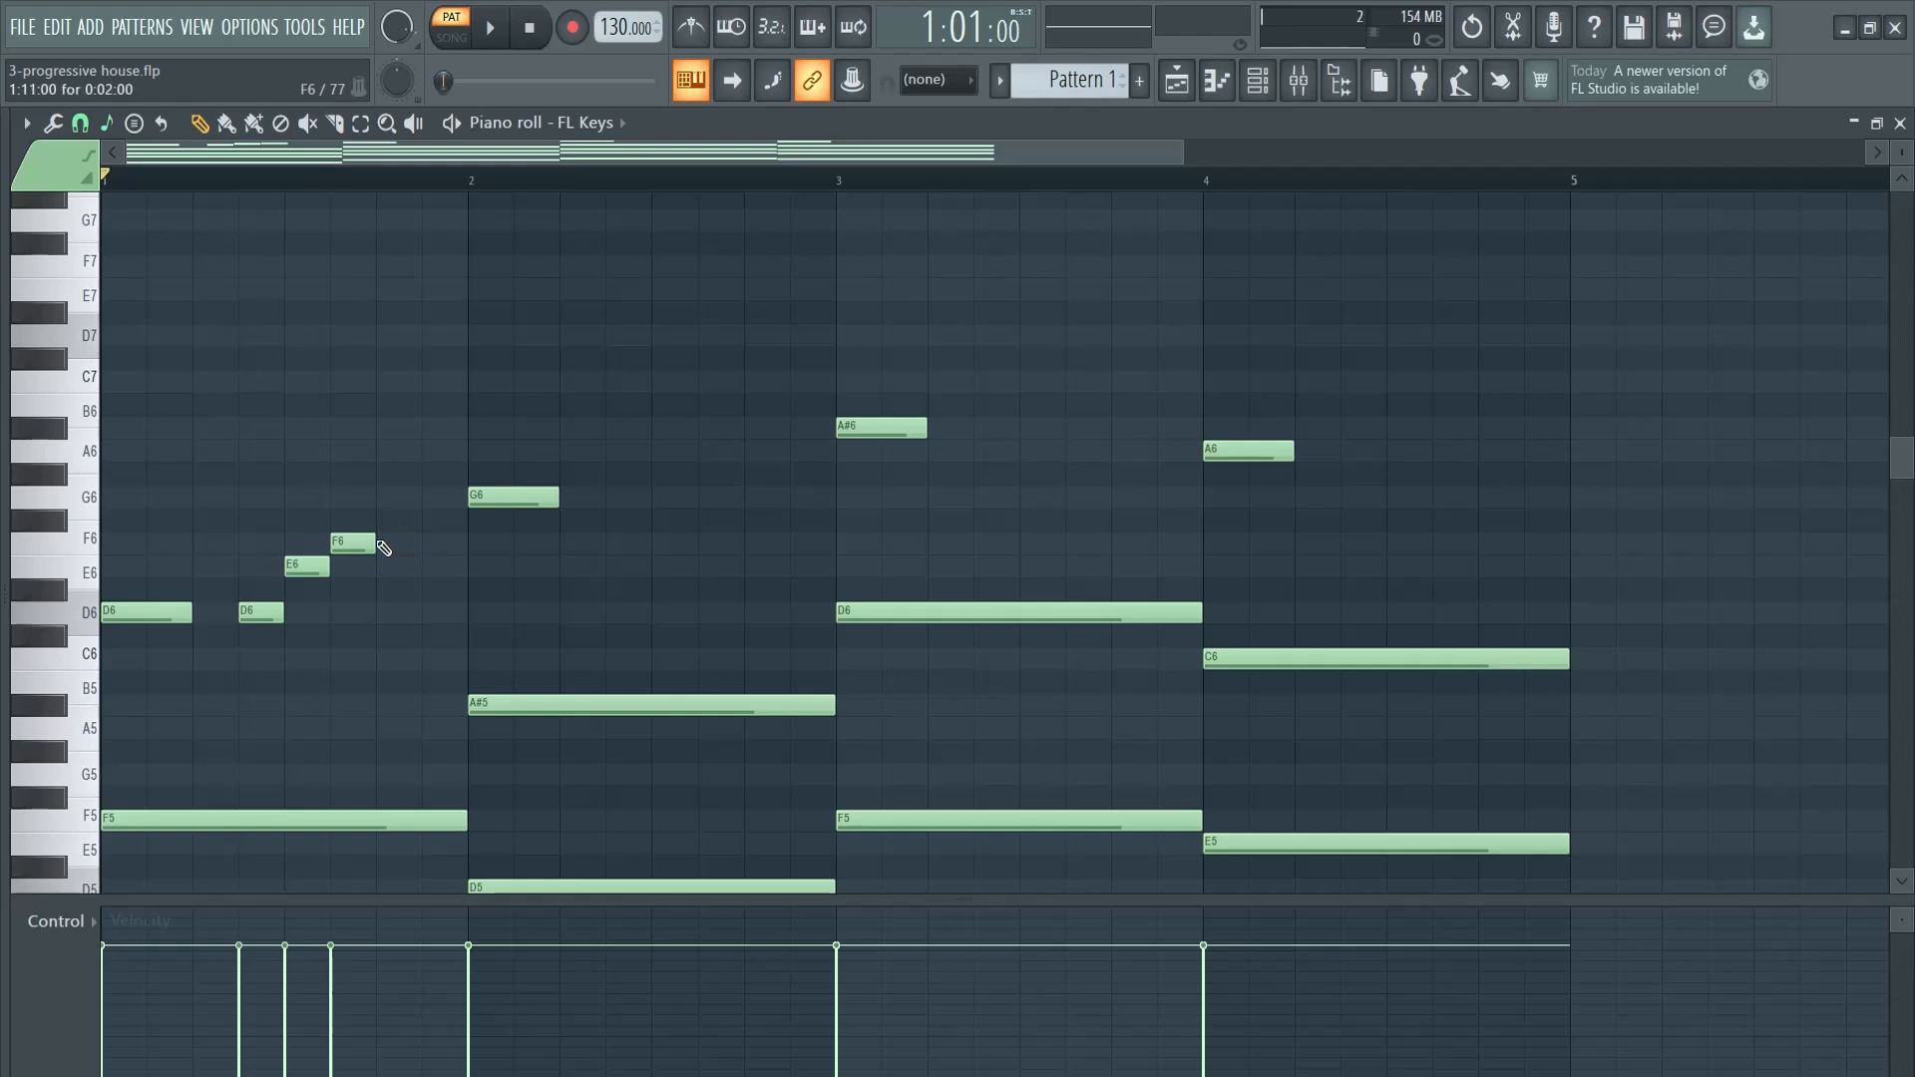
pyautogui.press('space')
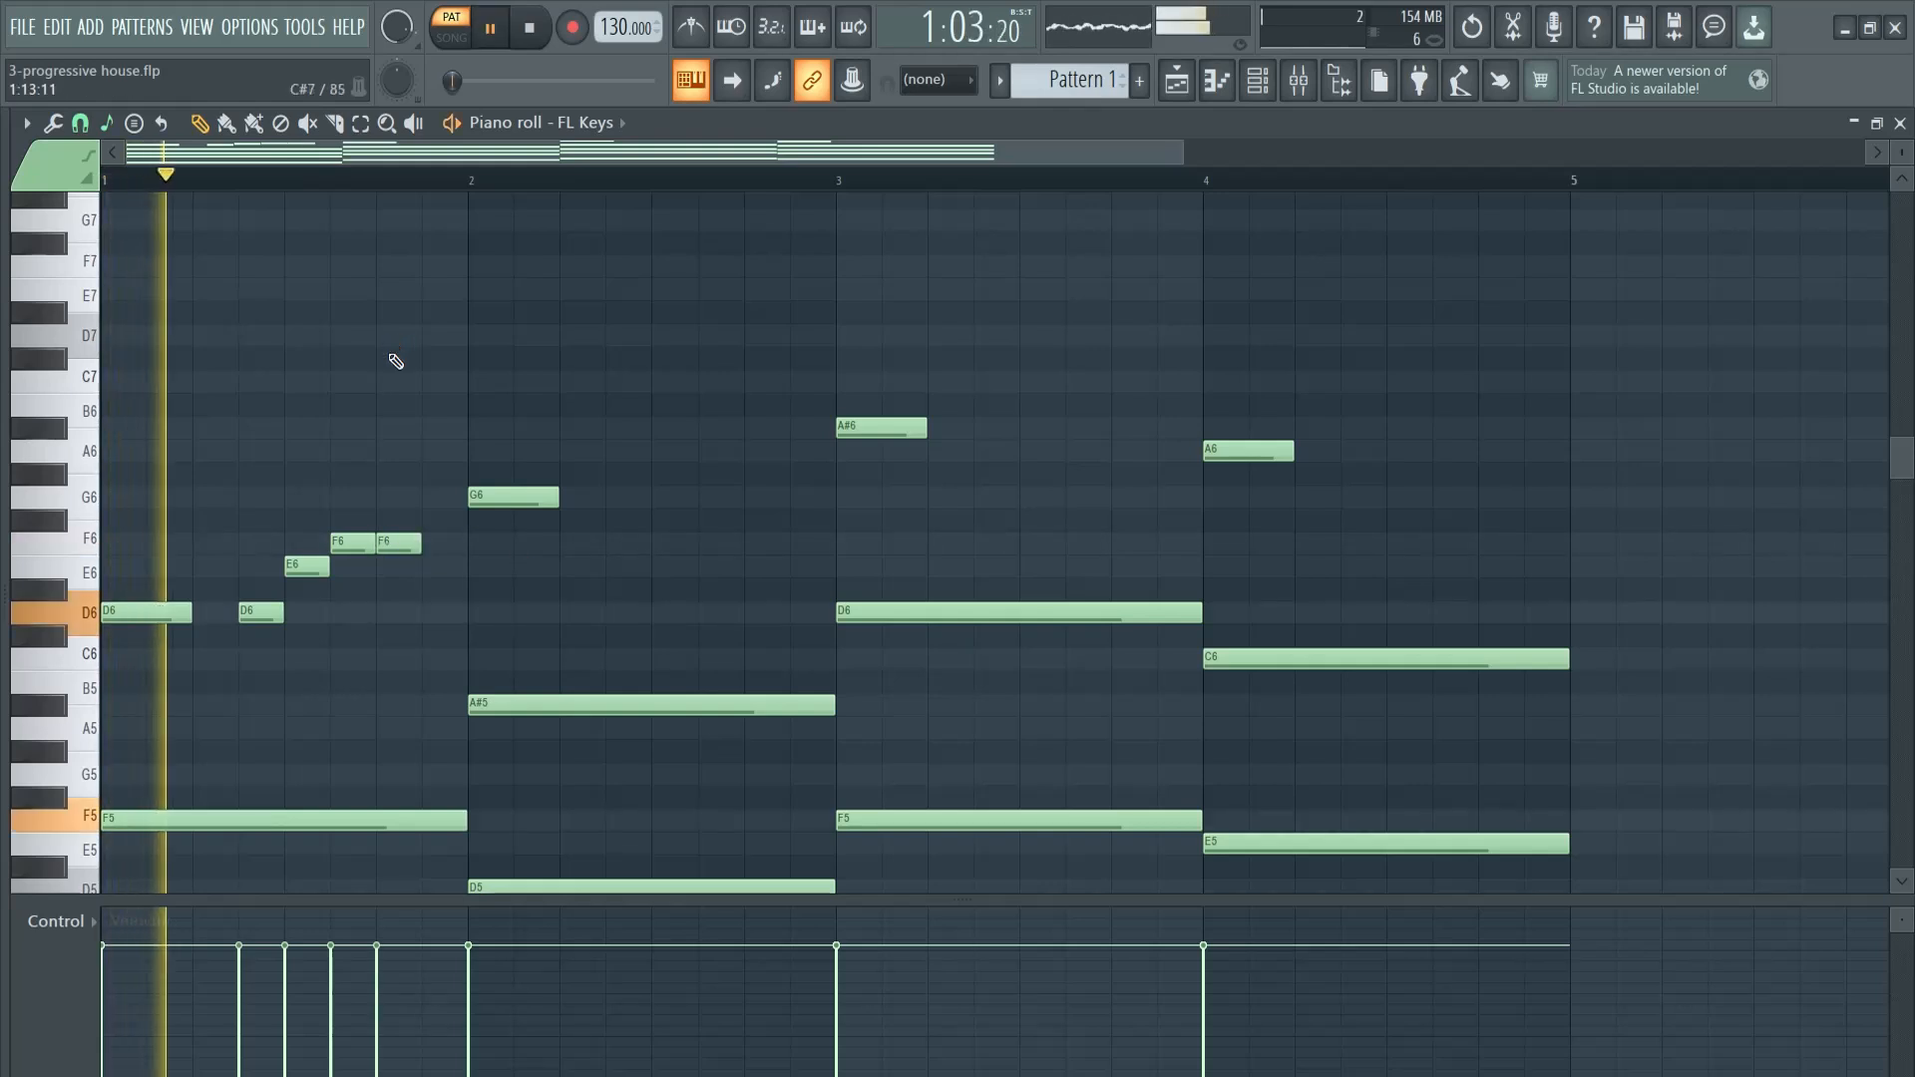
pyautogui.press('space')
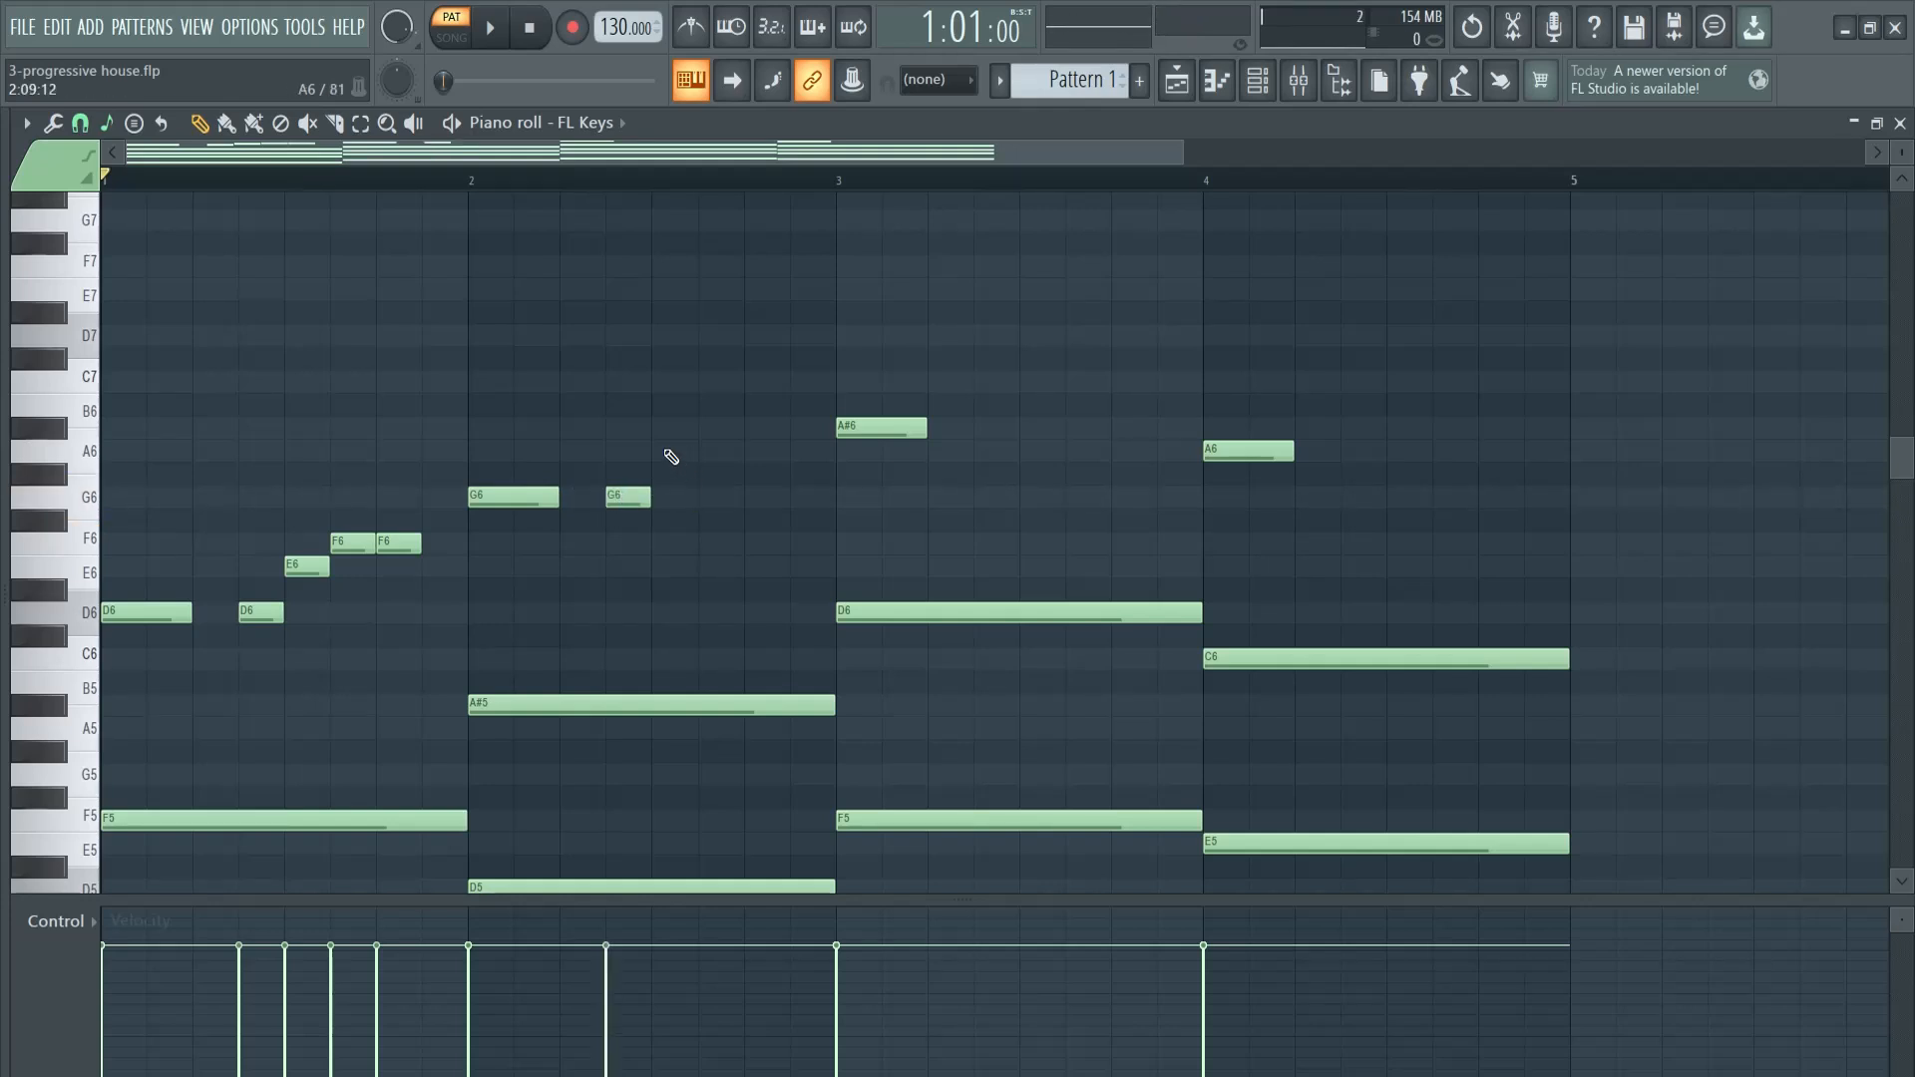
# - Continue the melody with half-beat notes through bars 2 to 4, ending bar 4 on C7, A#6 and D7
pyautogui.press('space')
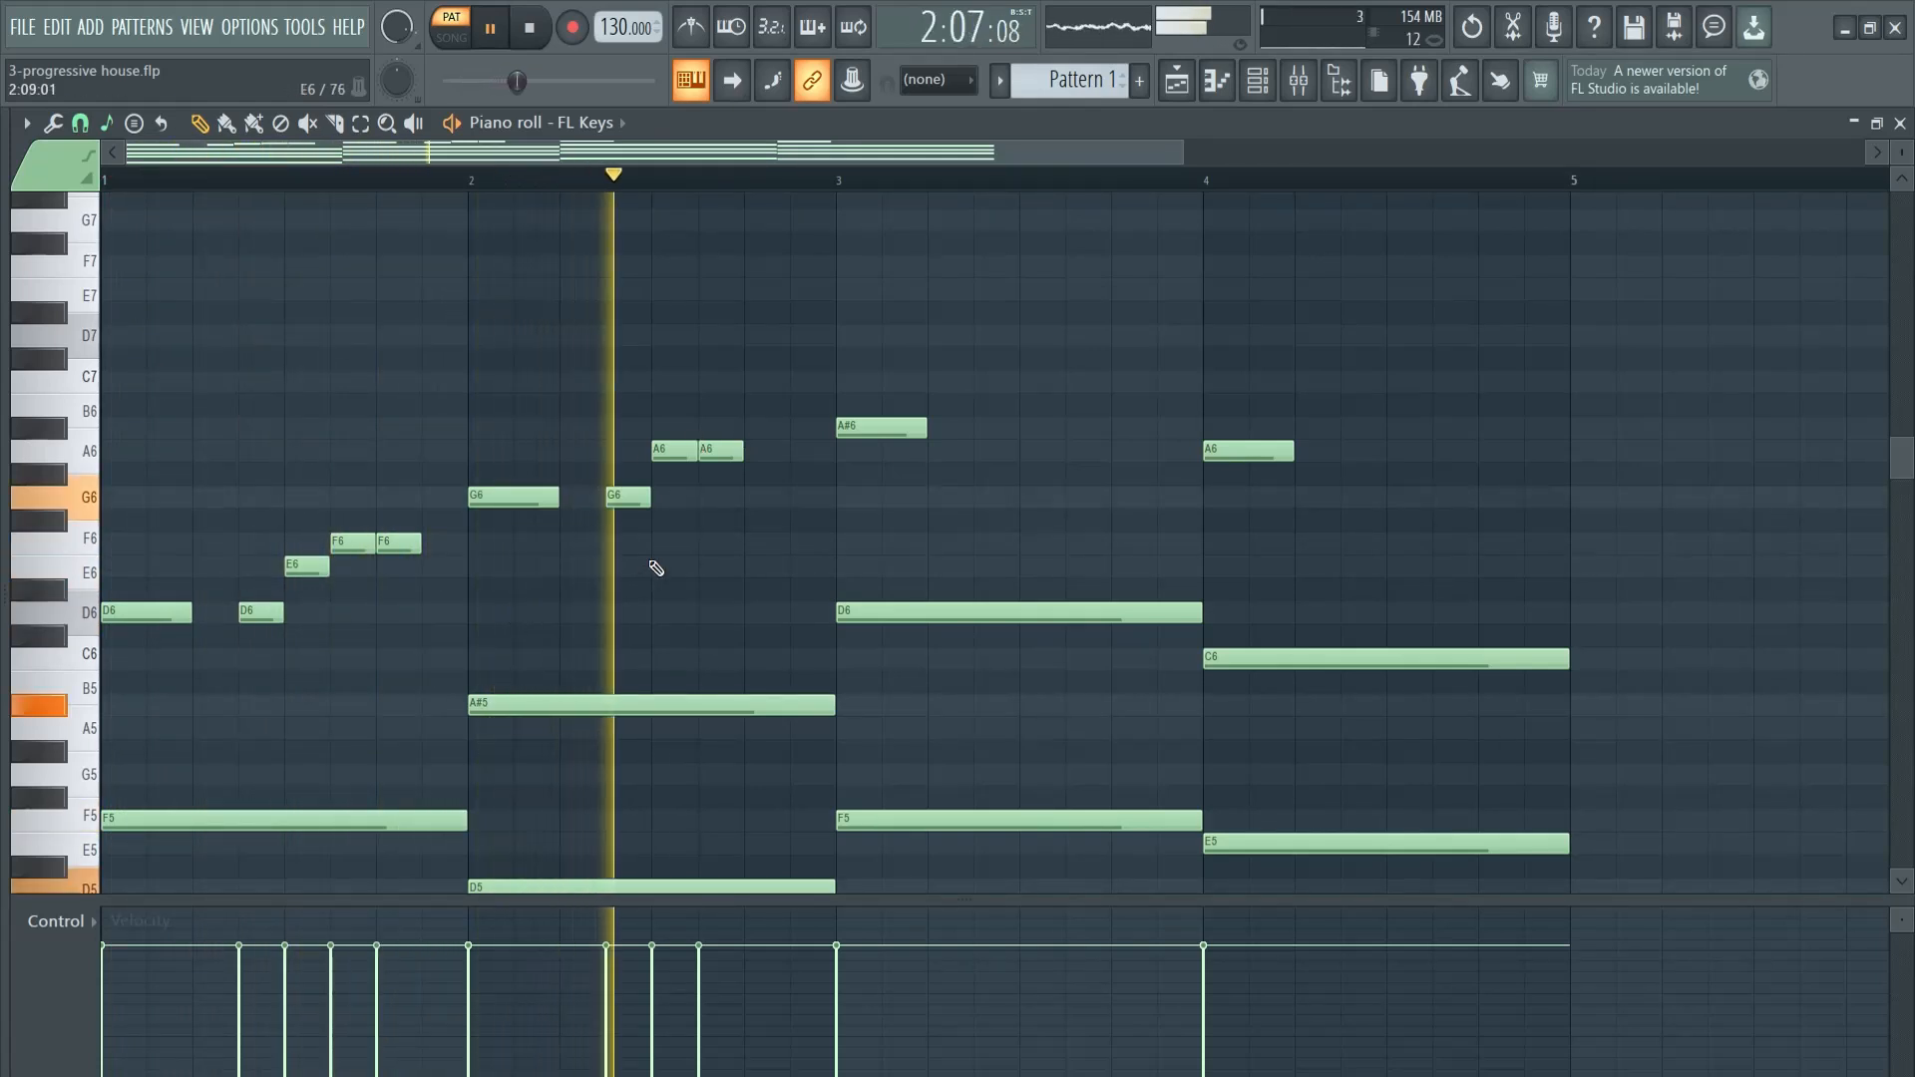
pyautogui.press('space')
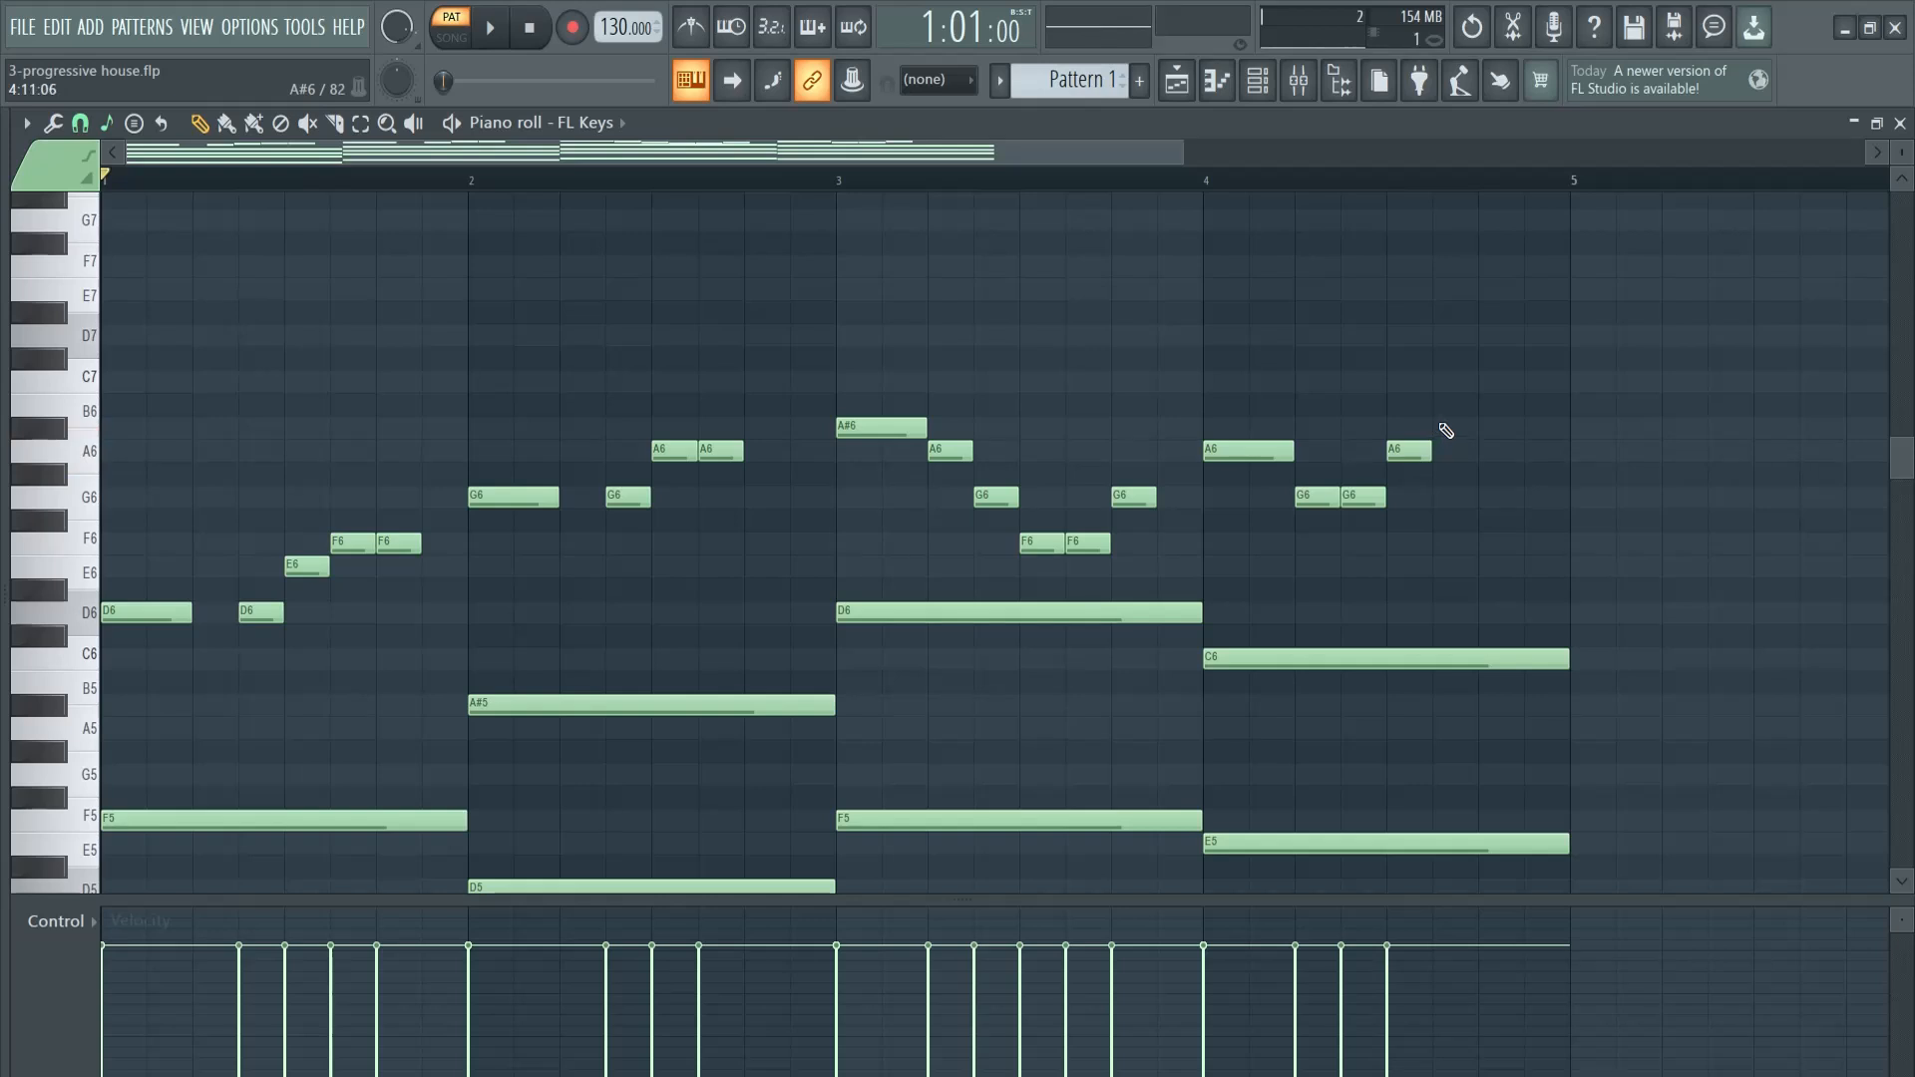
pyautogui.click(1444, 383)
pyautogui.click(1531, 336)
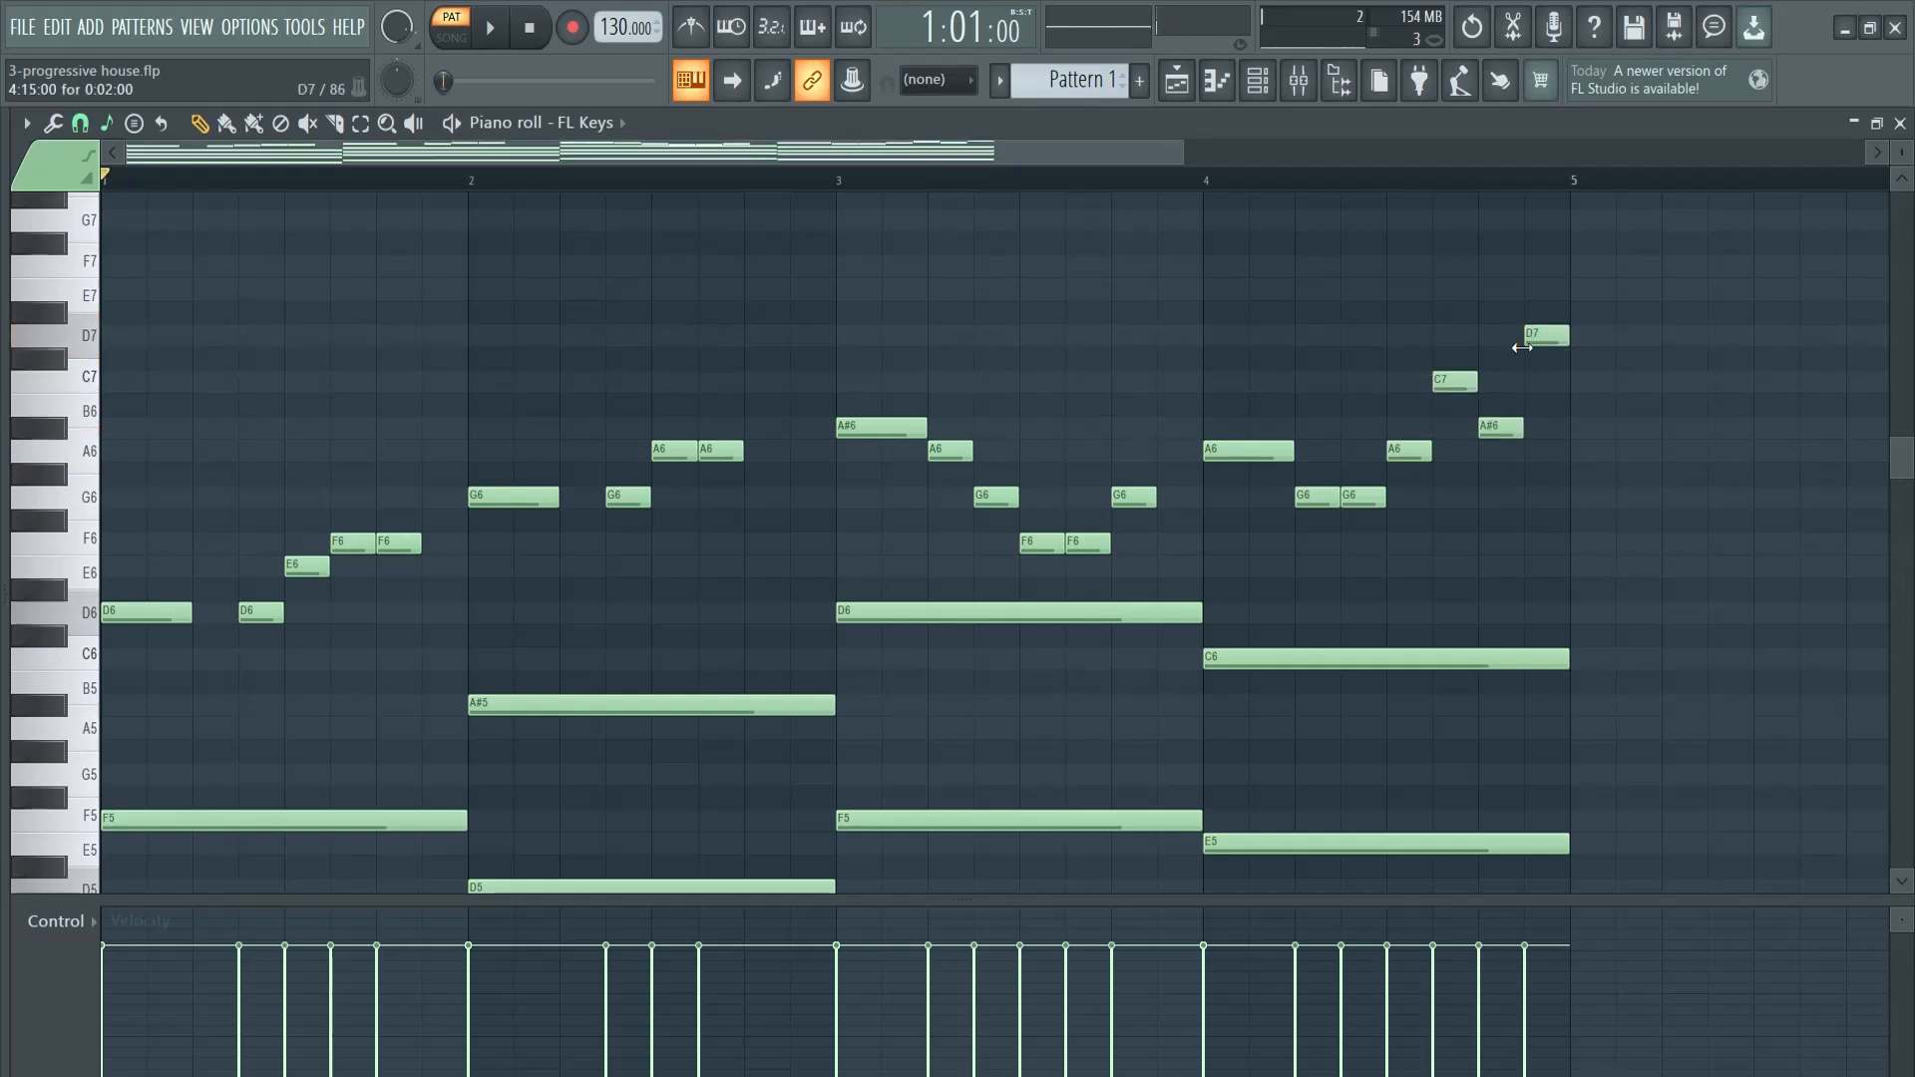
# - Play back the four-bar progression with its melody and duplicate all notes into bars 5 to 8
pyautogui.press('space')
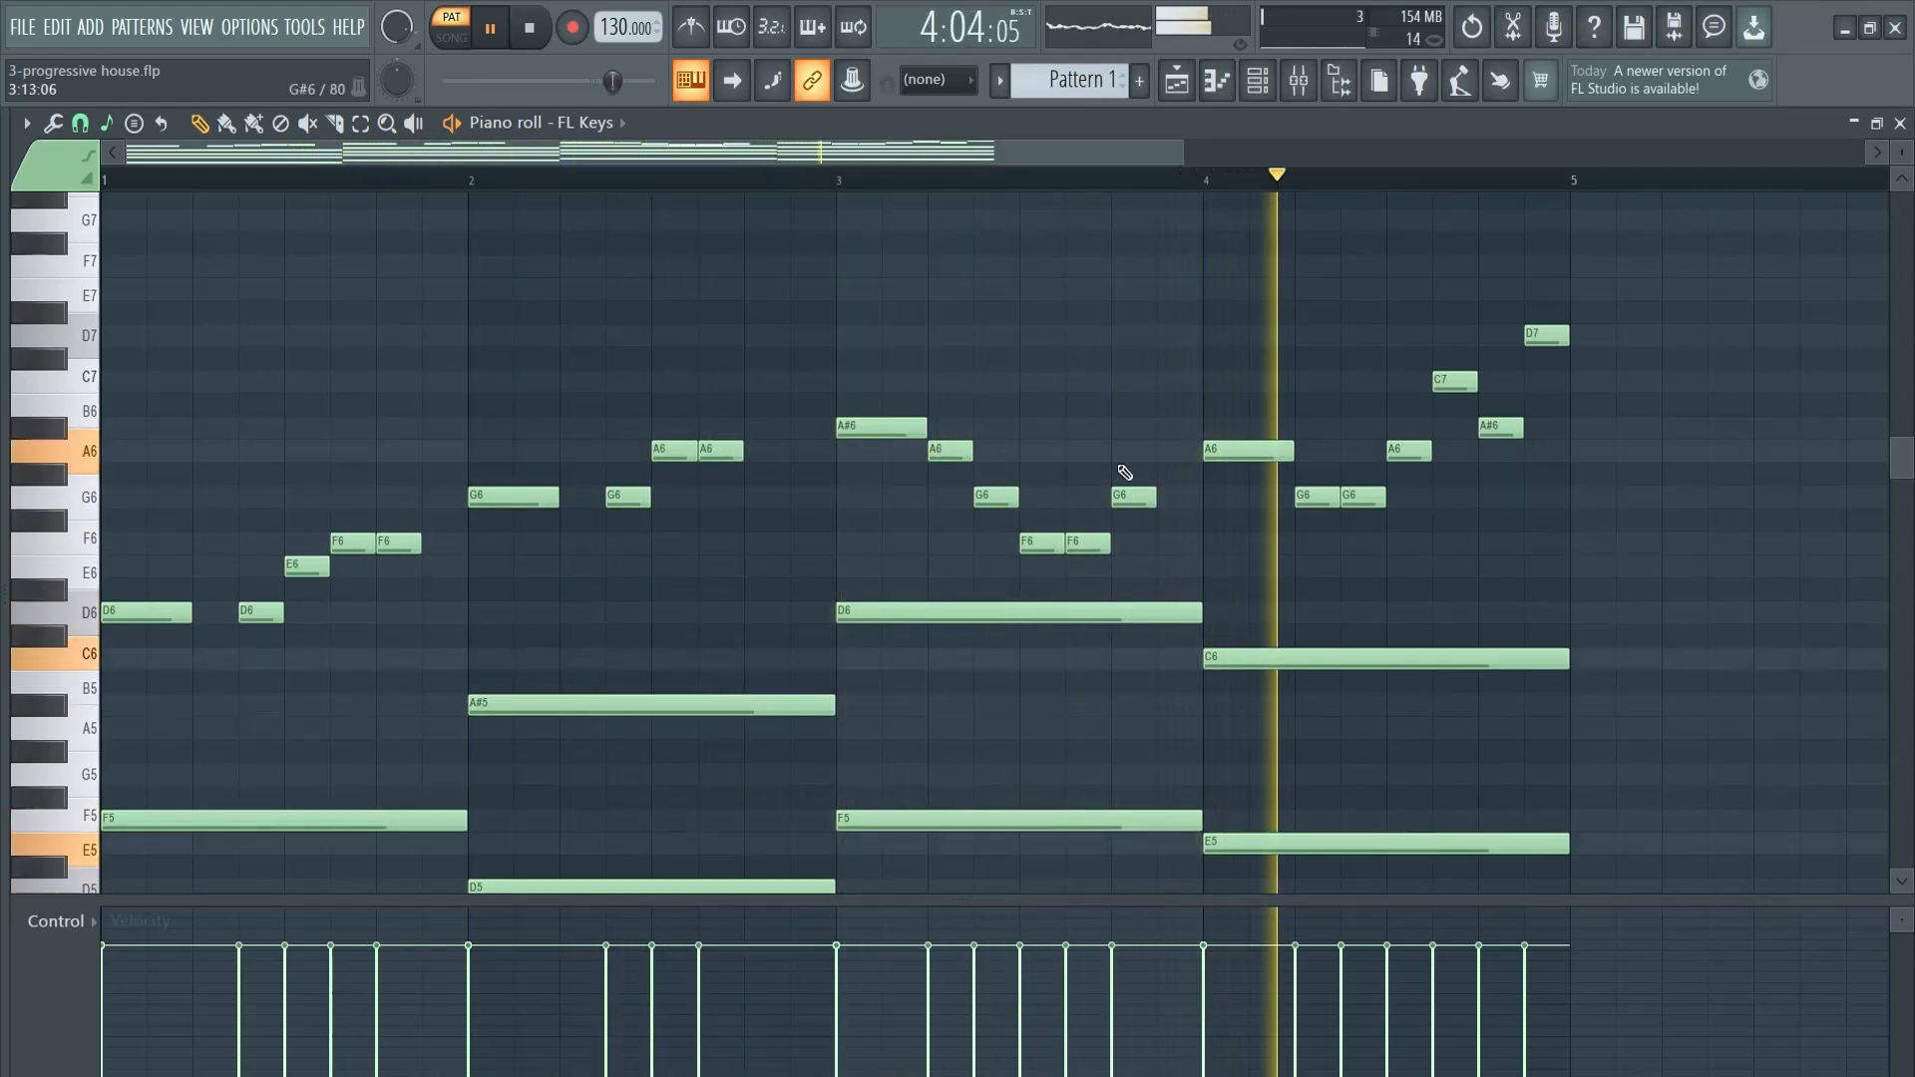
pyautogui.press('space')
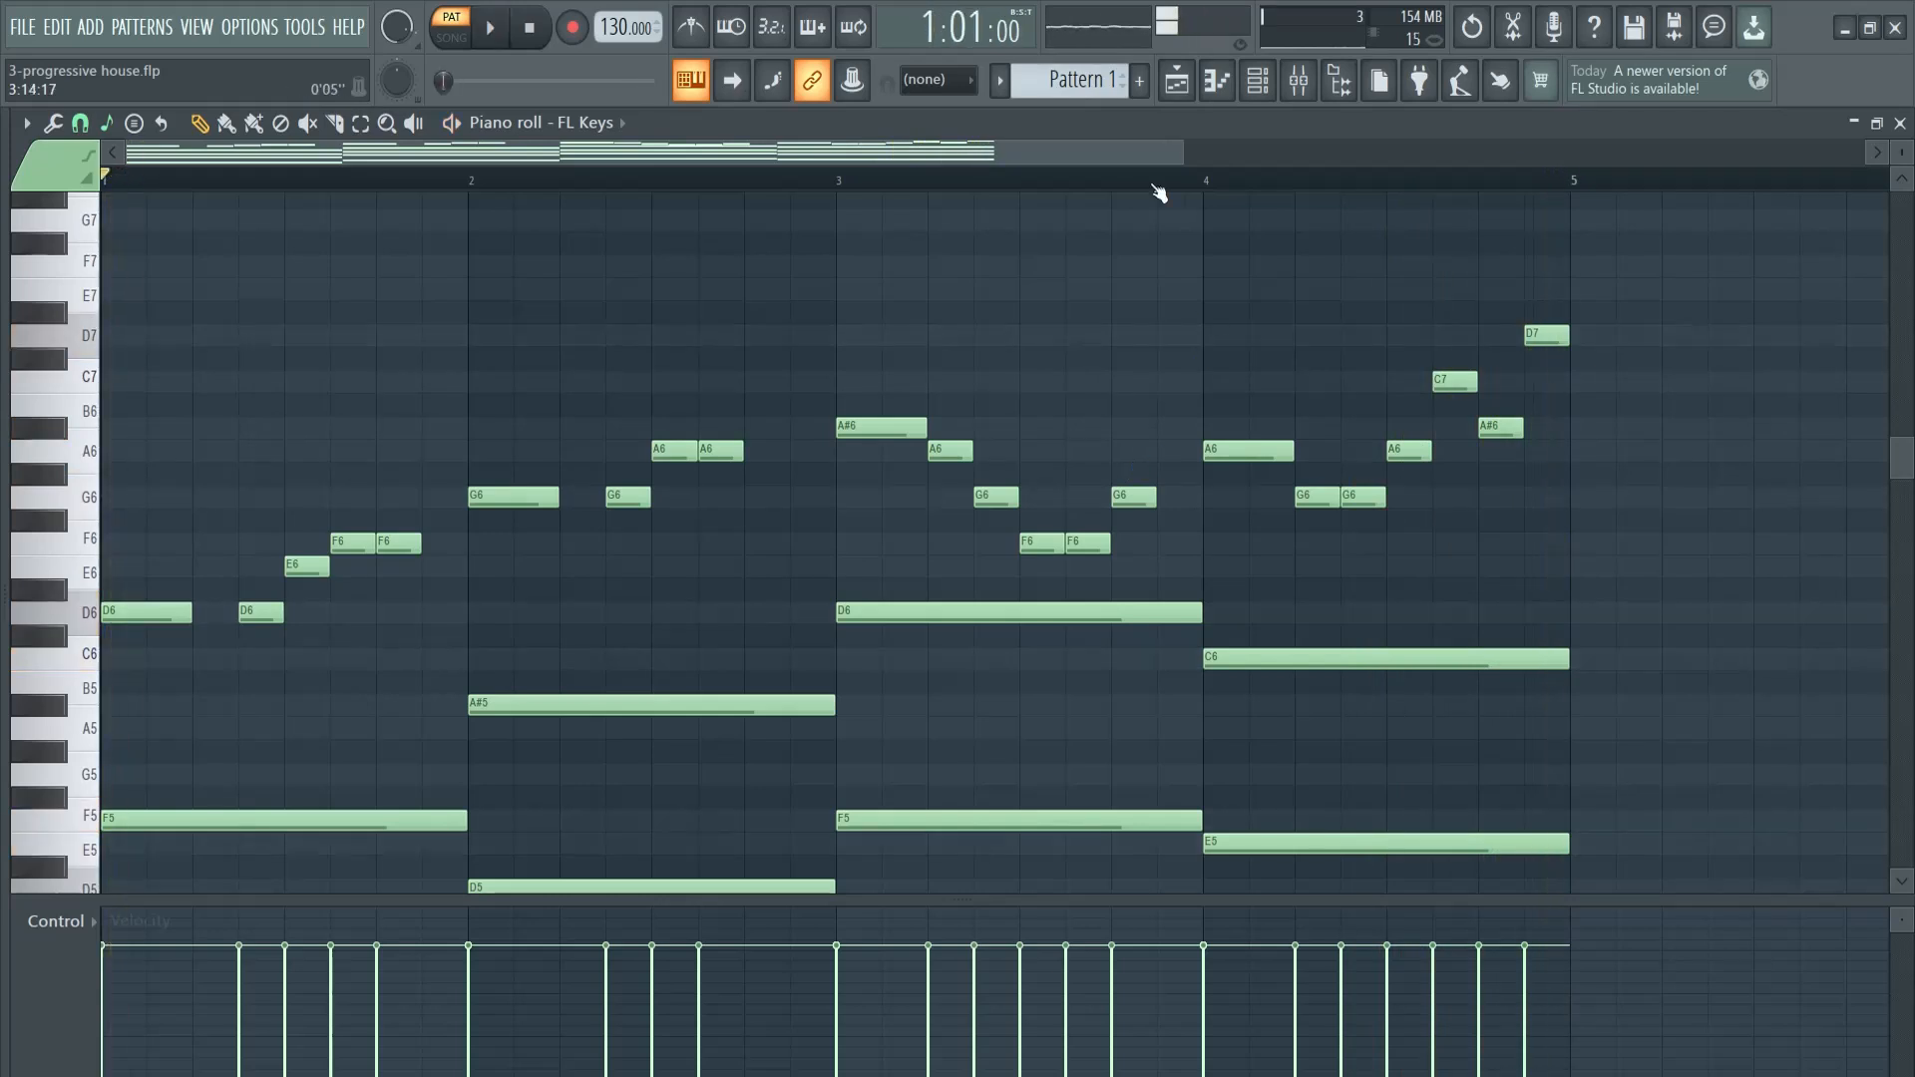
pyautogui.hotkey('ctrl', 'b')
pyautogui.moveTo(1348, 152); pyautogui.dragTo(1515, 157)
pyautogui.hotkey('ctrl', 'd')
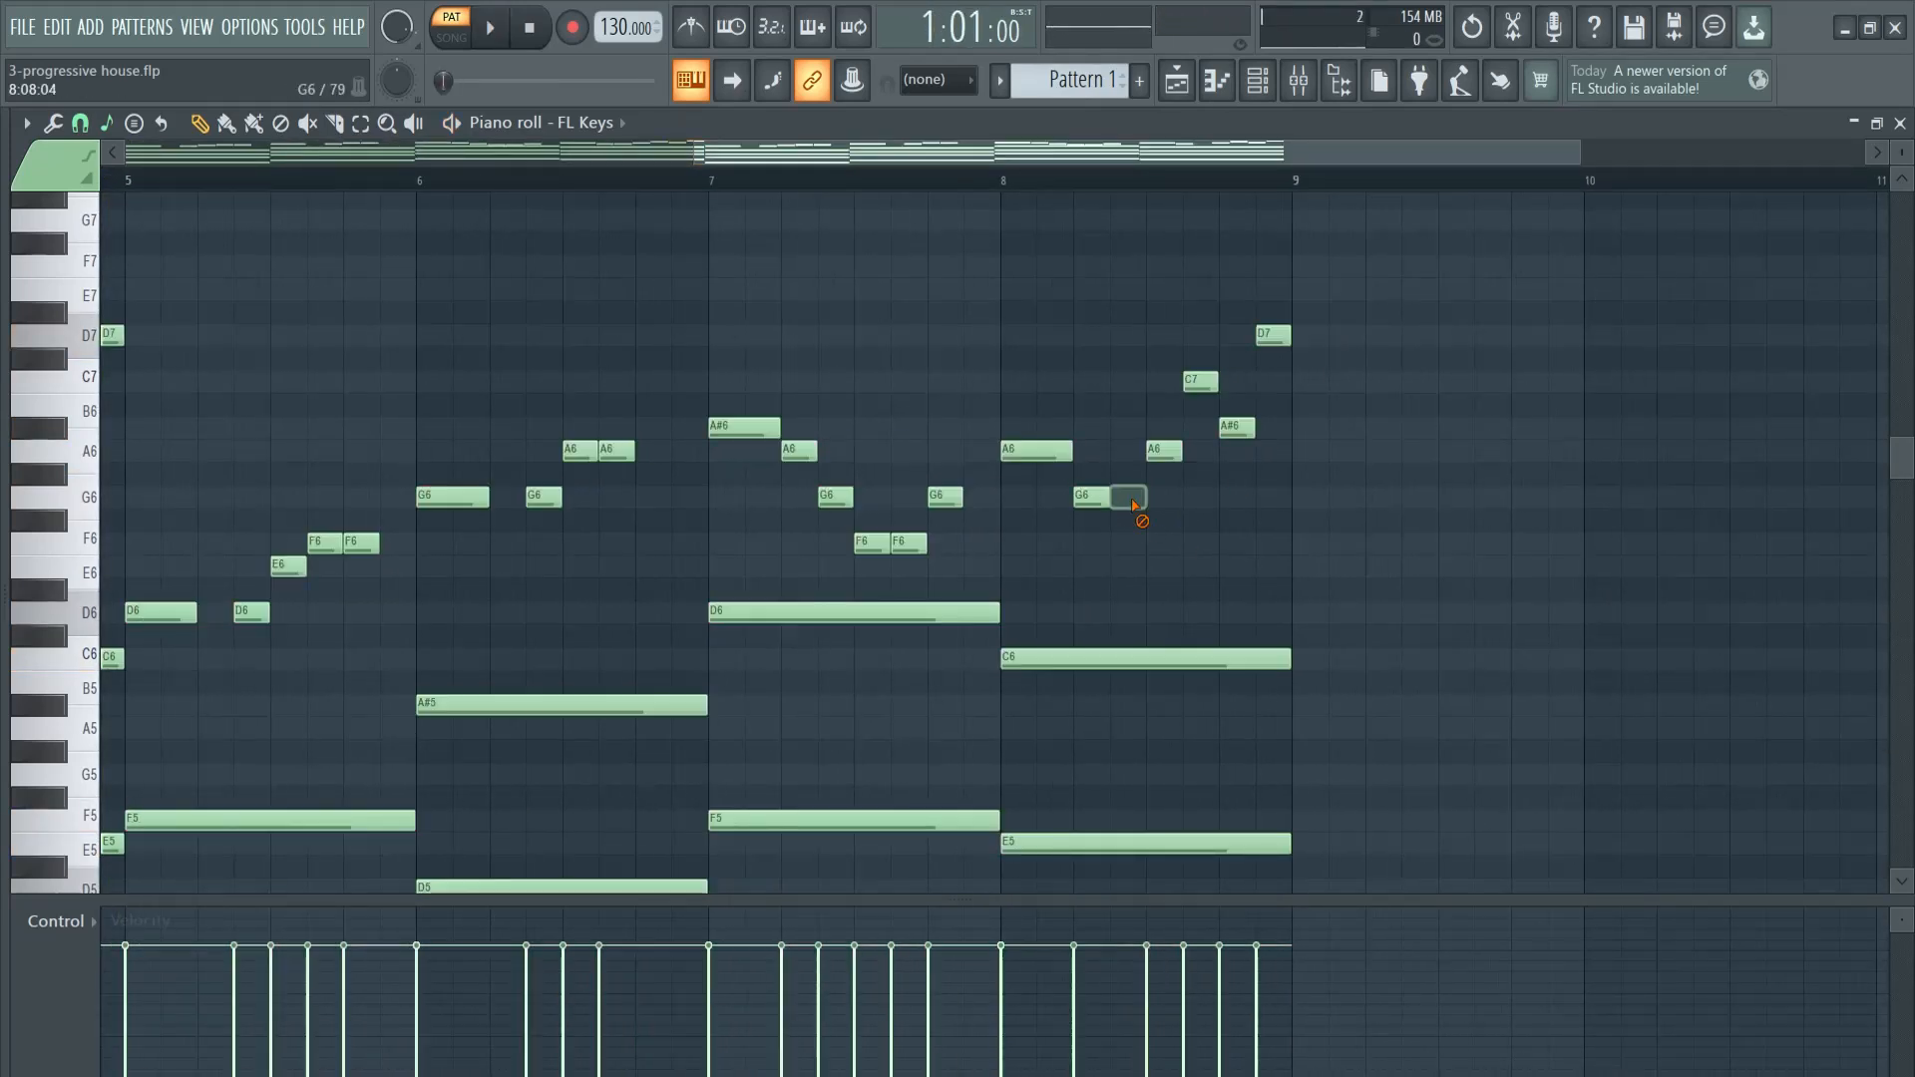
# - Rework the bar 8 melody ending as a one-beat G6 followed by half-beat A#6, C7, D7 and E7, and play all eight bars
pyautogui.moveTo(1163, 424); pyautogui.dragTo(1186, 418)
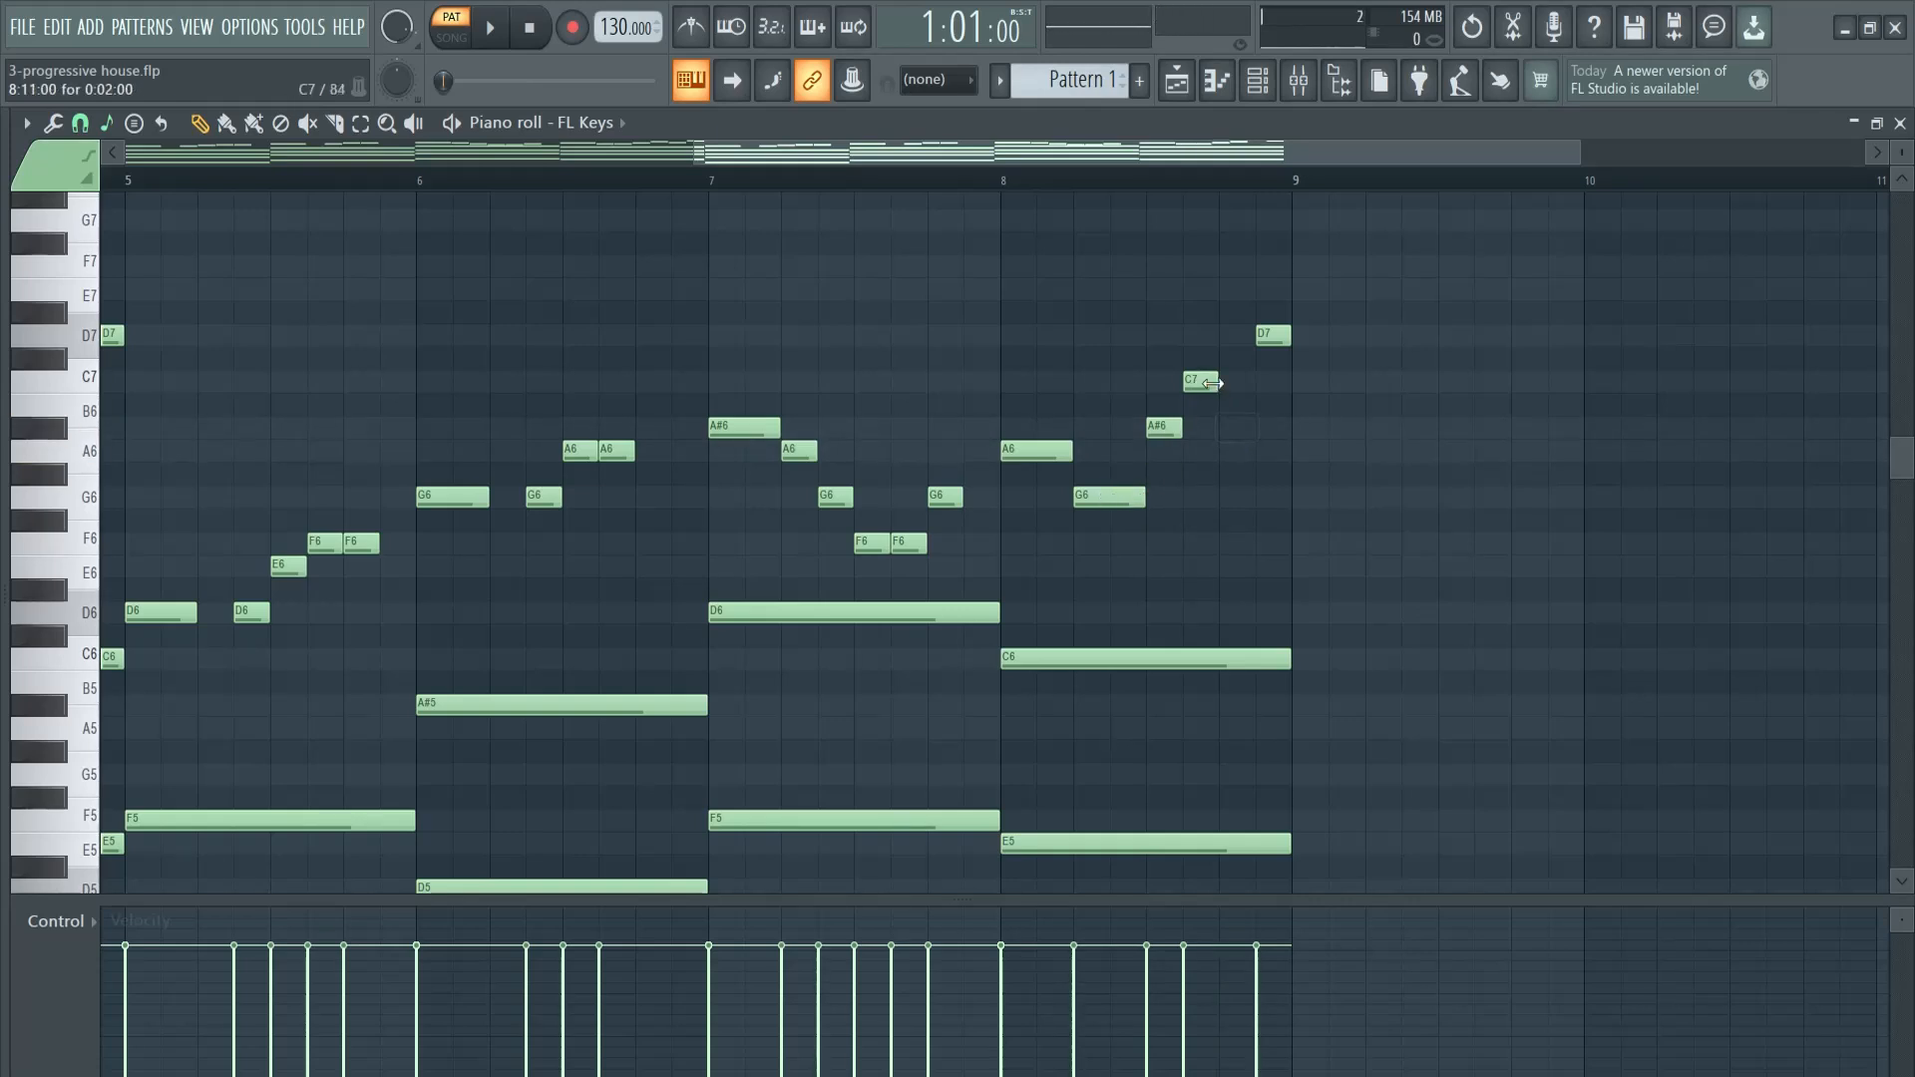
pyautogui.click(1265, 291)
pyautogui.moveTo(1459, 160); pyautogui.dragTo(1581, 151)
pyautogui.scroll(-1, 1381, 482)
pyautogui.press('space')
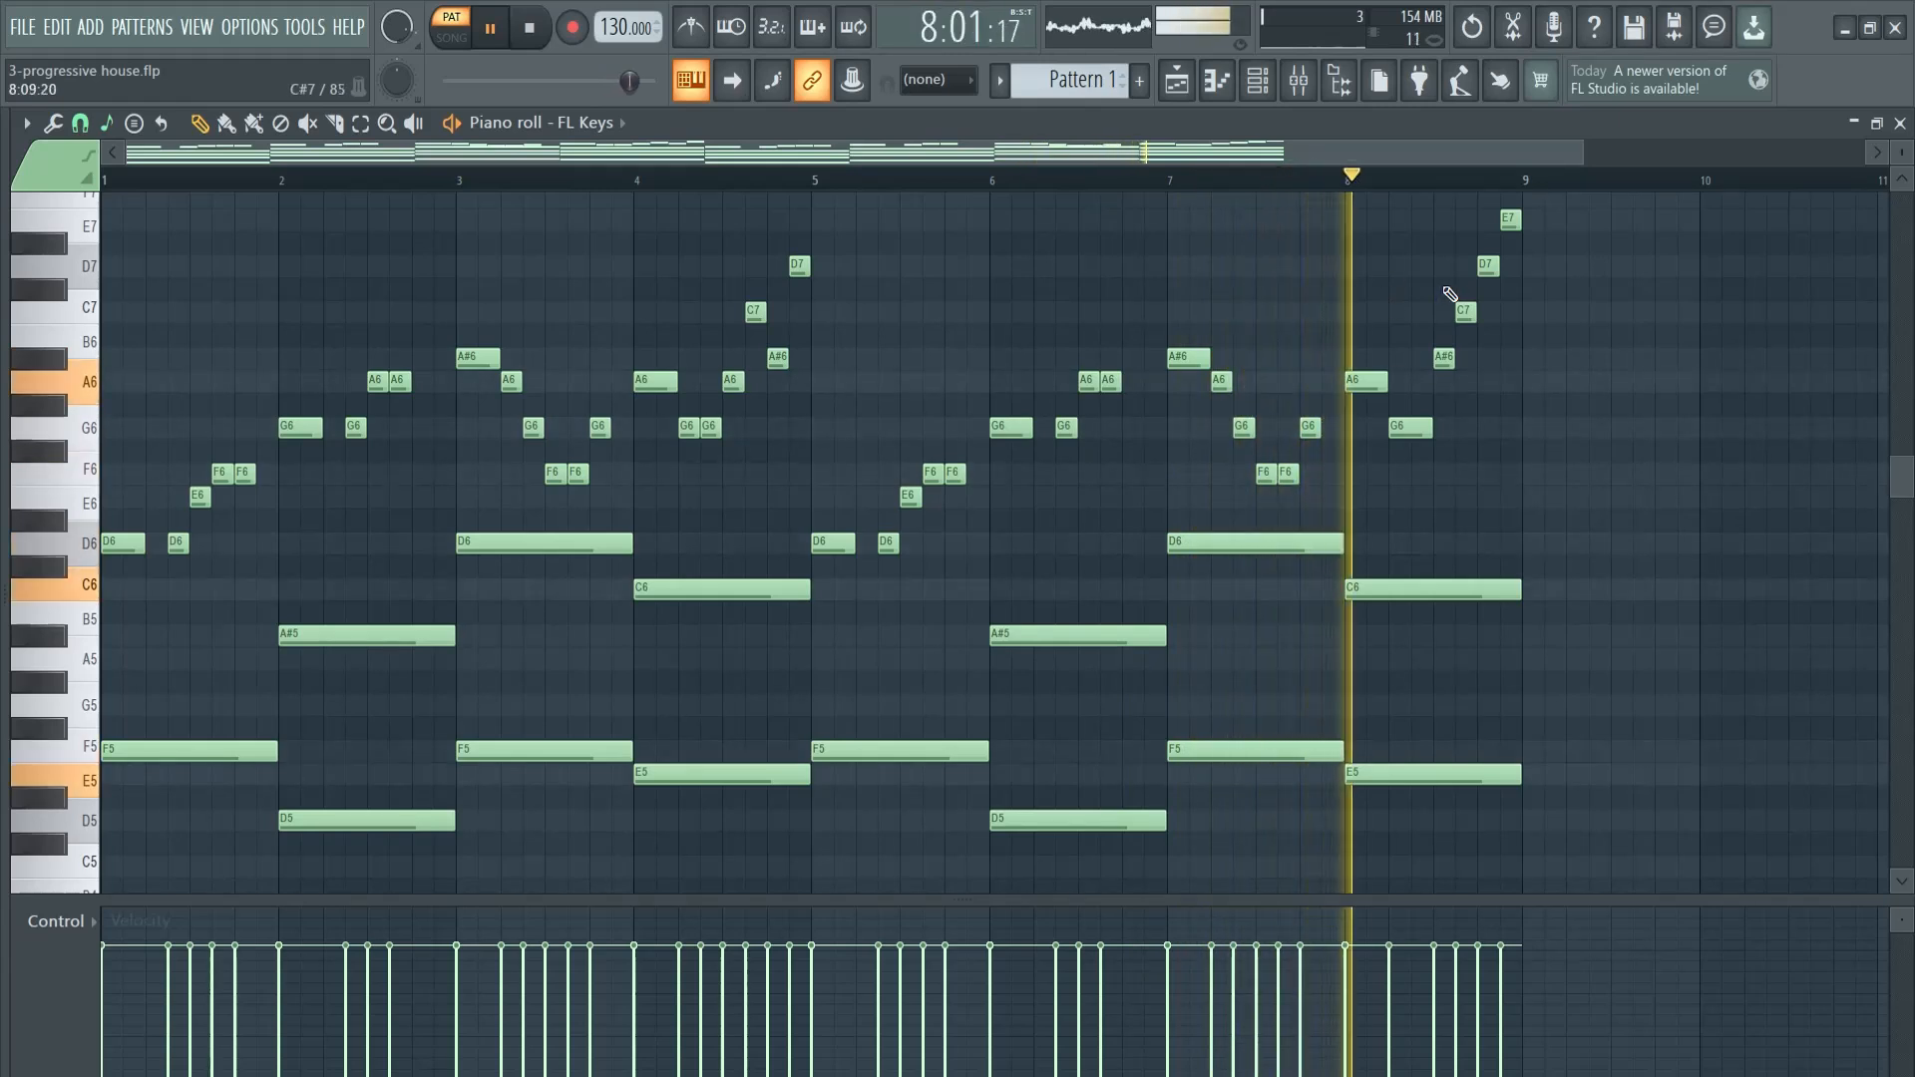
pyautogui.press('space')
# - Show the playlist and create a new pattern named bass
pyautogui.press('F5')
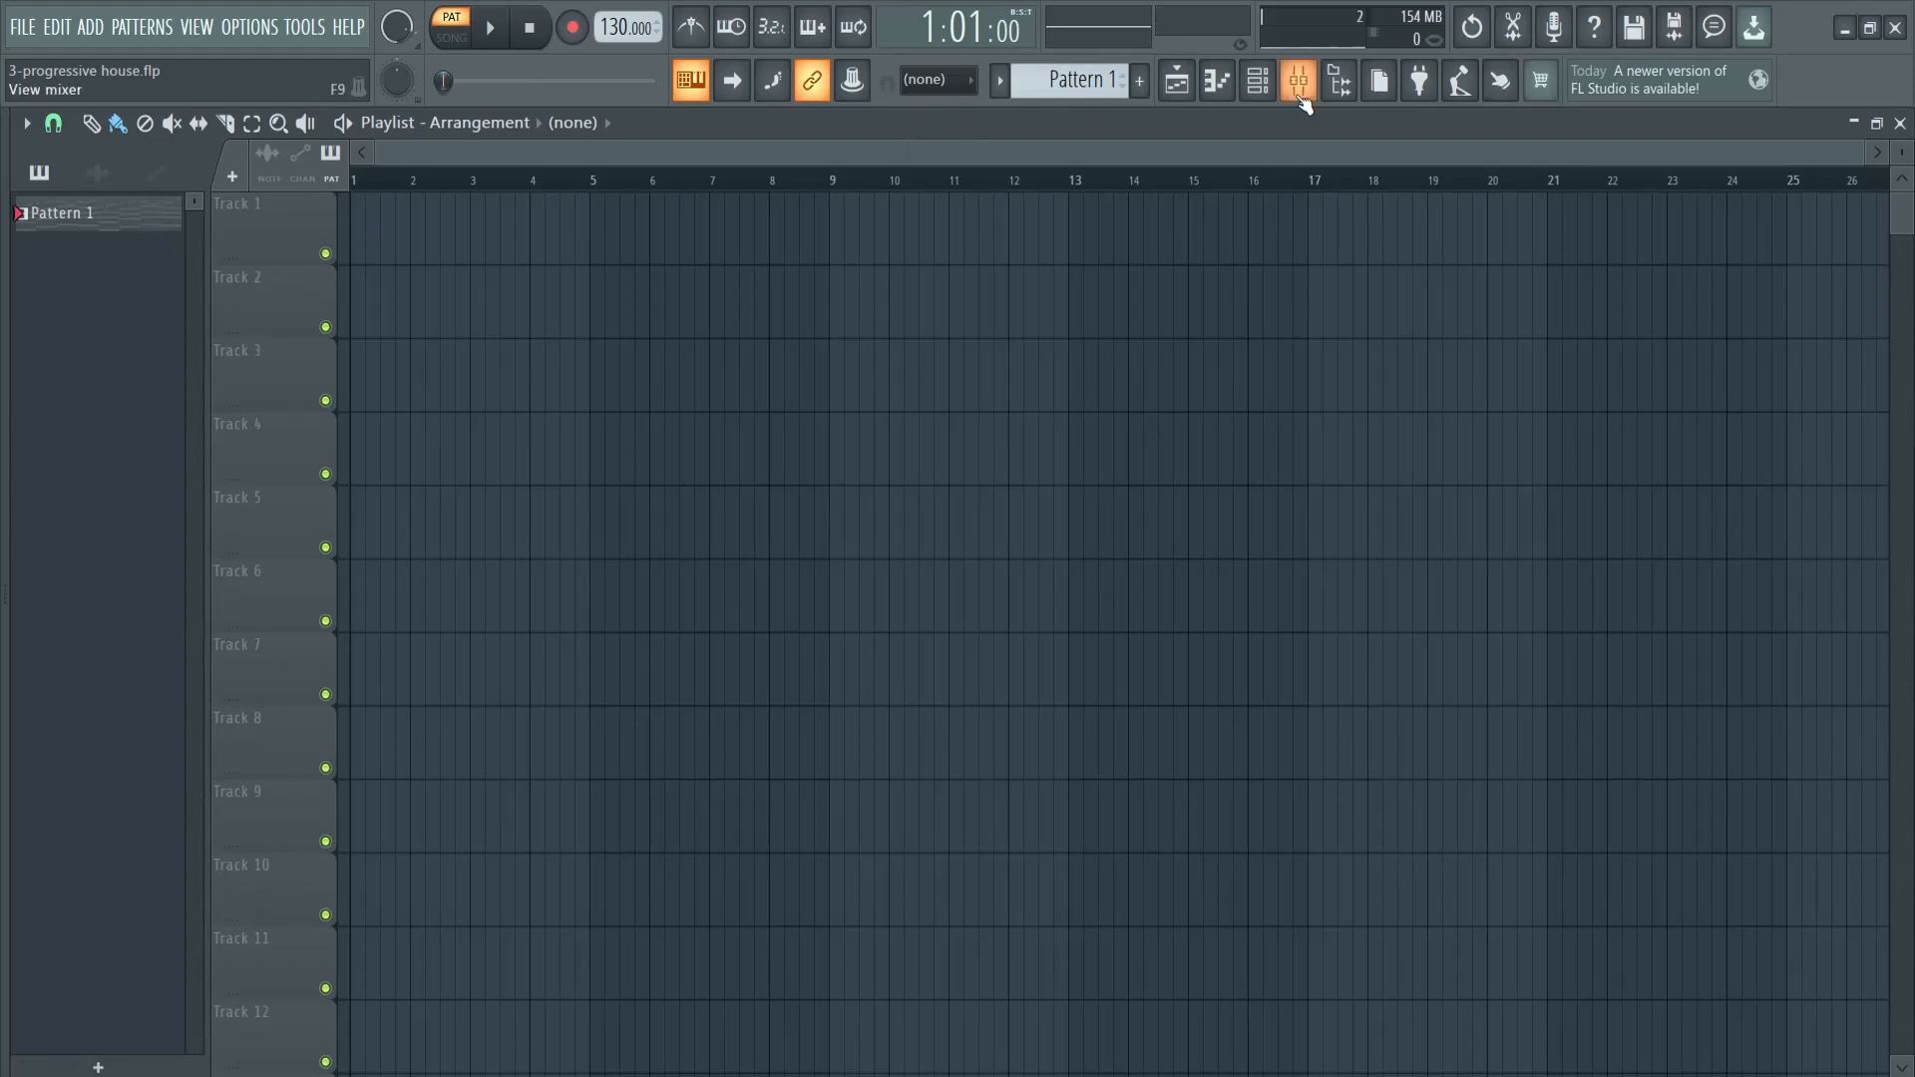
pyautogui.click(1139, 82)
pyautogui.write('bass')
pyautogui.press('Return')
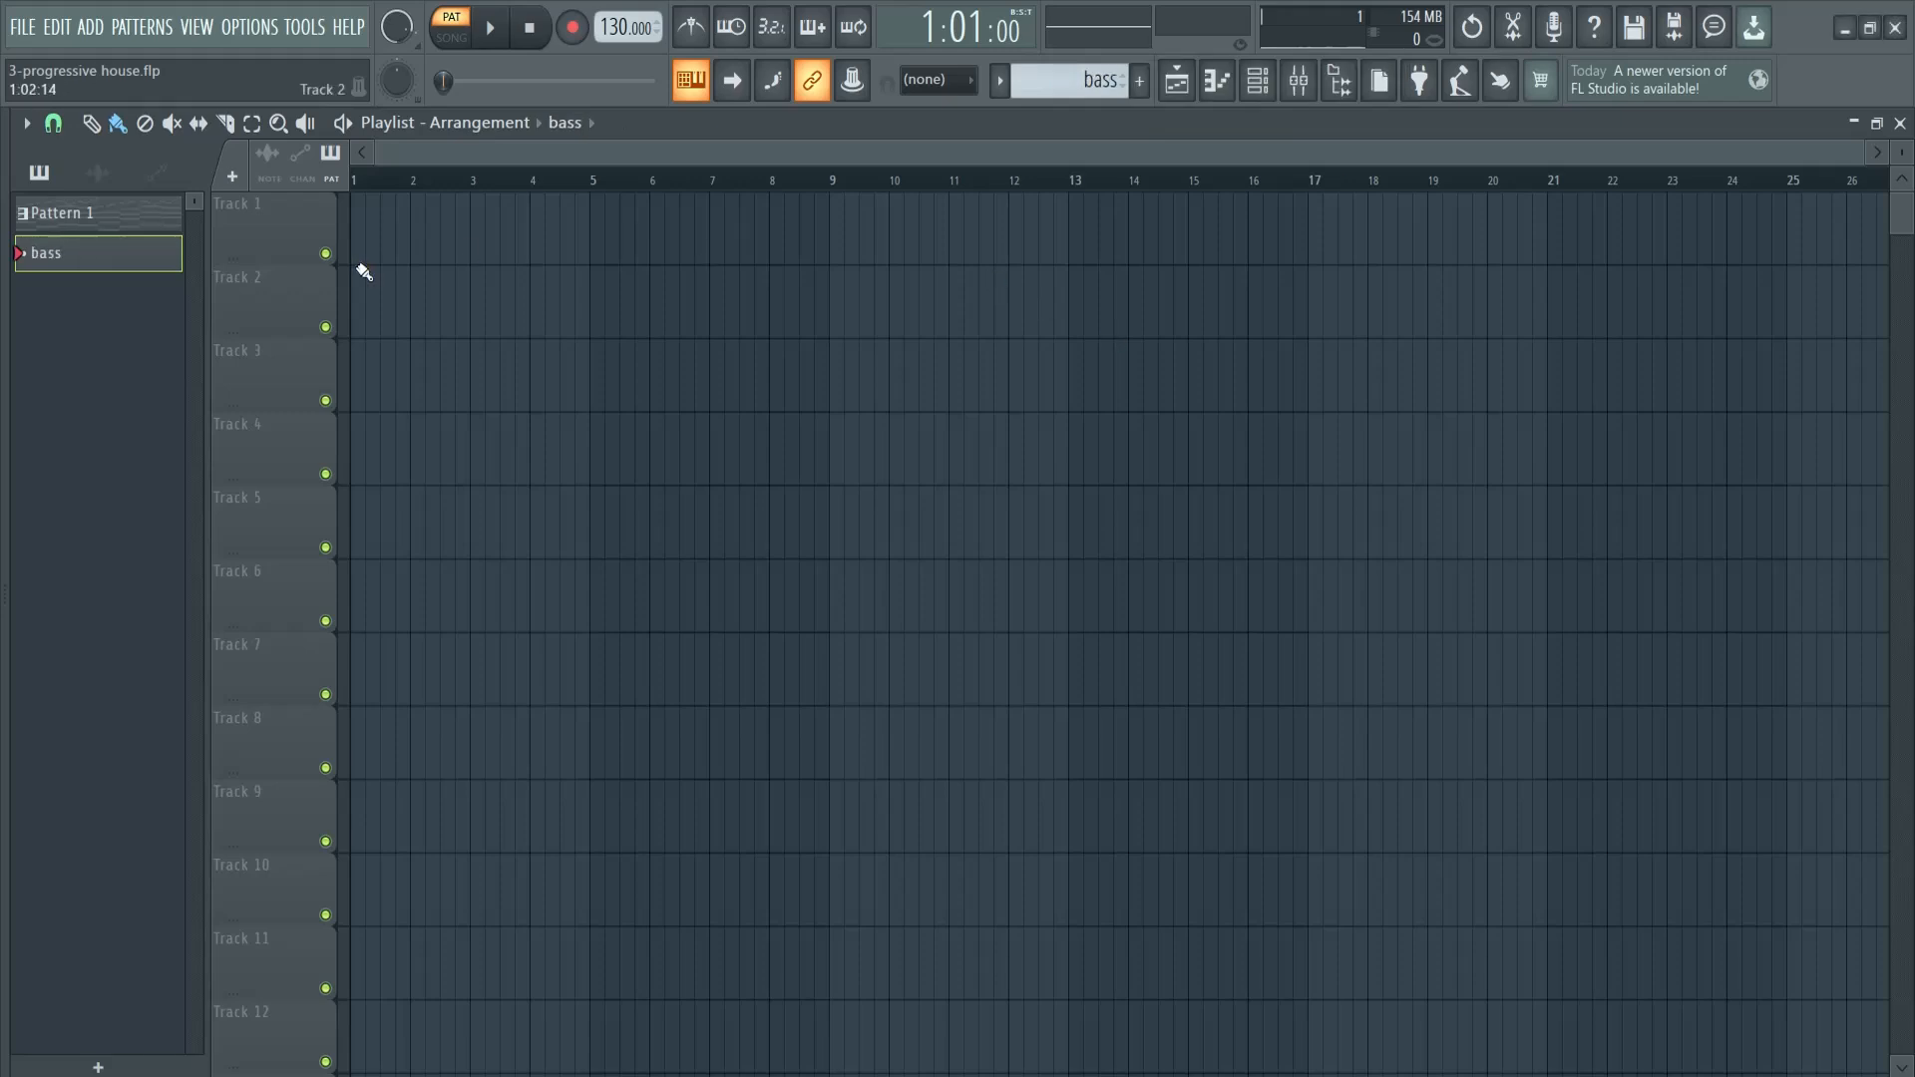
# - Add a GMS channel in the bass pattern and paste the FL Keys notes from Pattern 1 into it
pyautogui.press('F6')
pyautogui.click(176, 229)
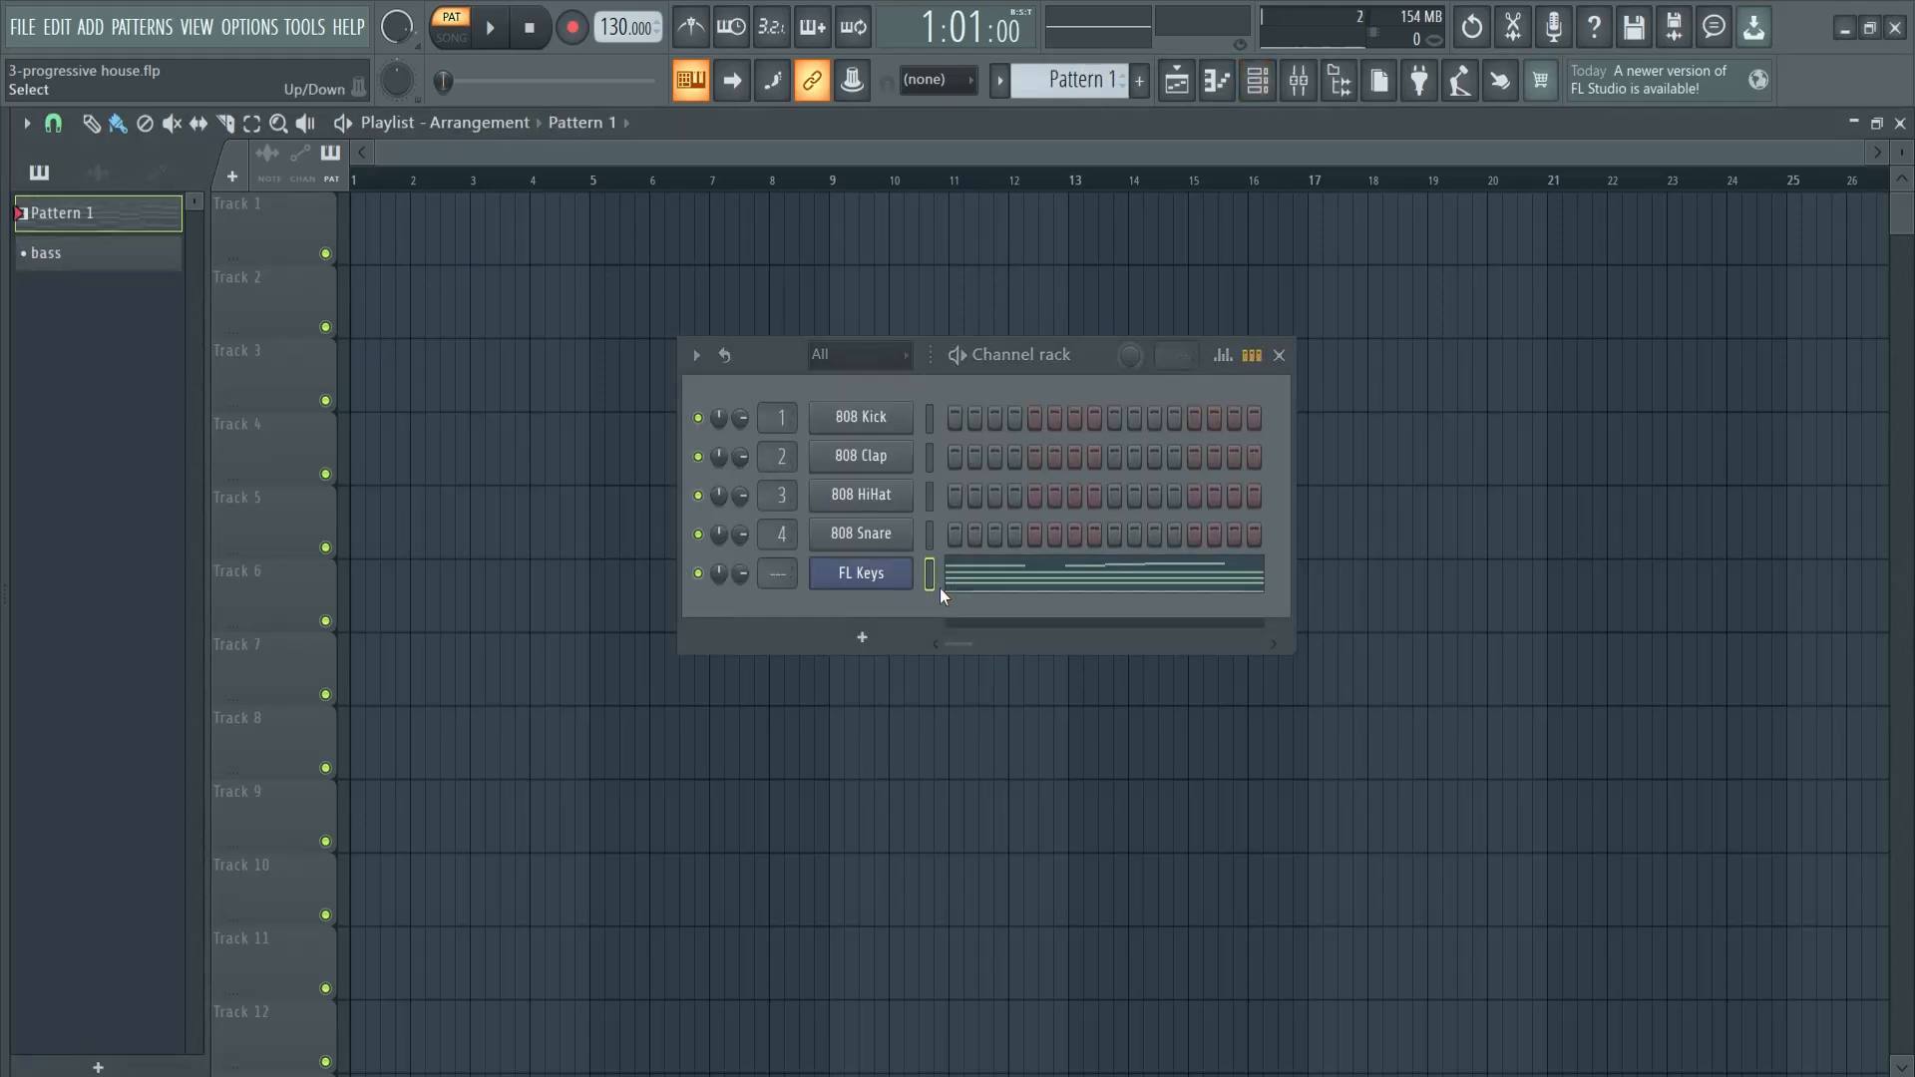
pyautogui.click(177, 261)
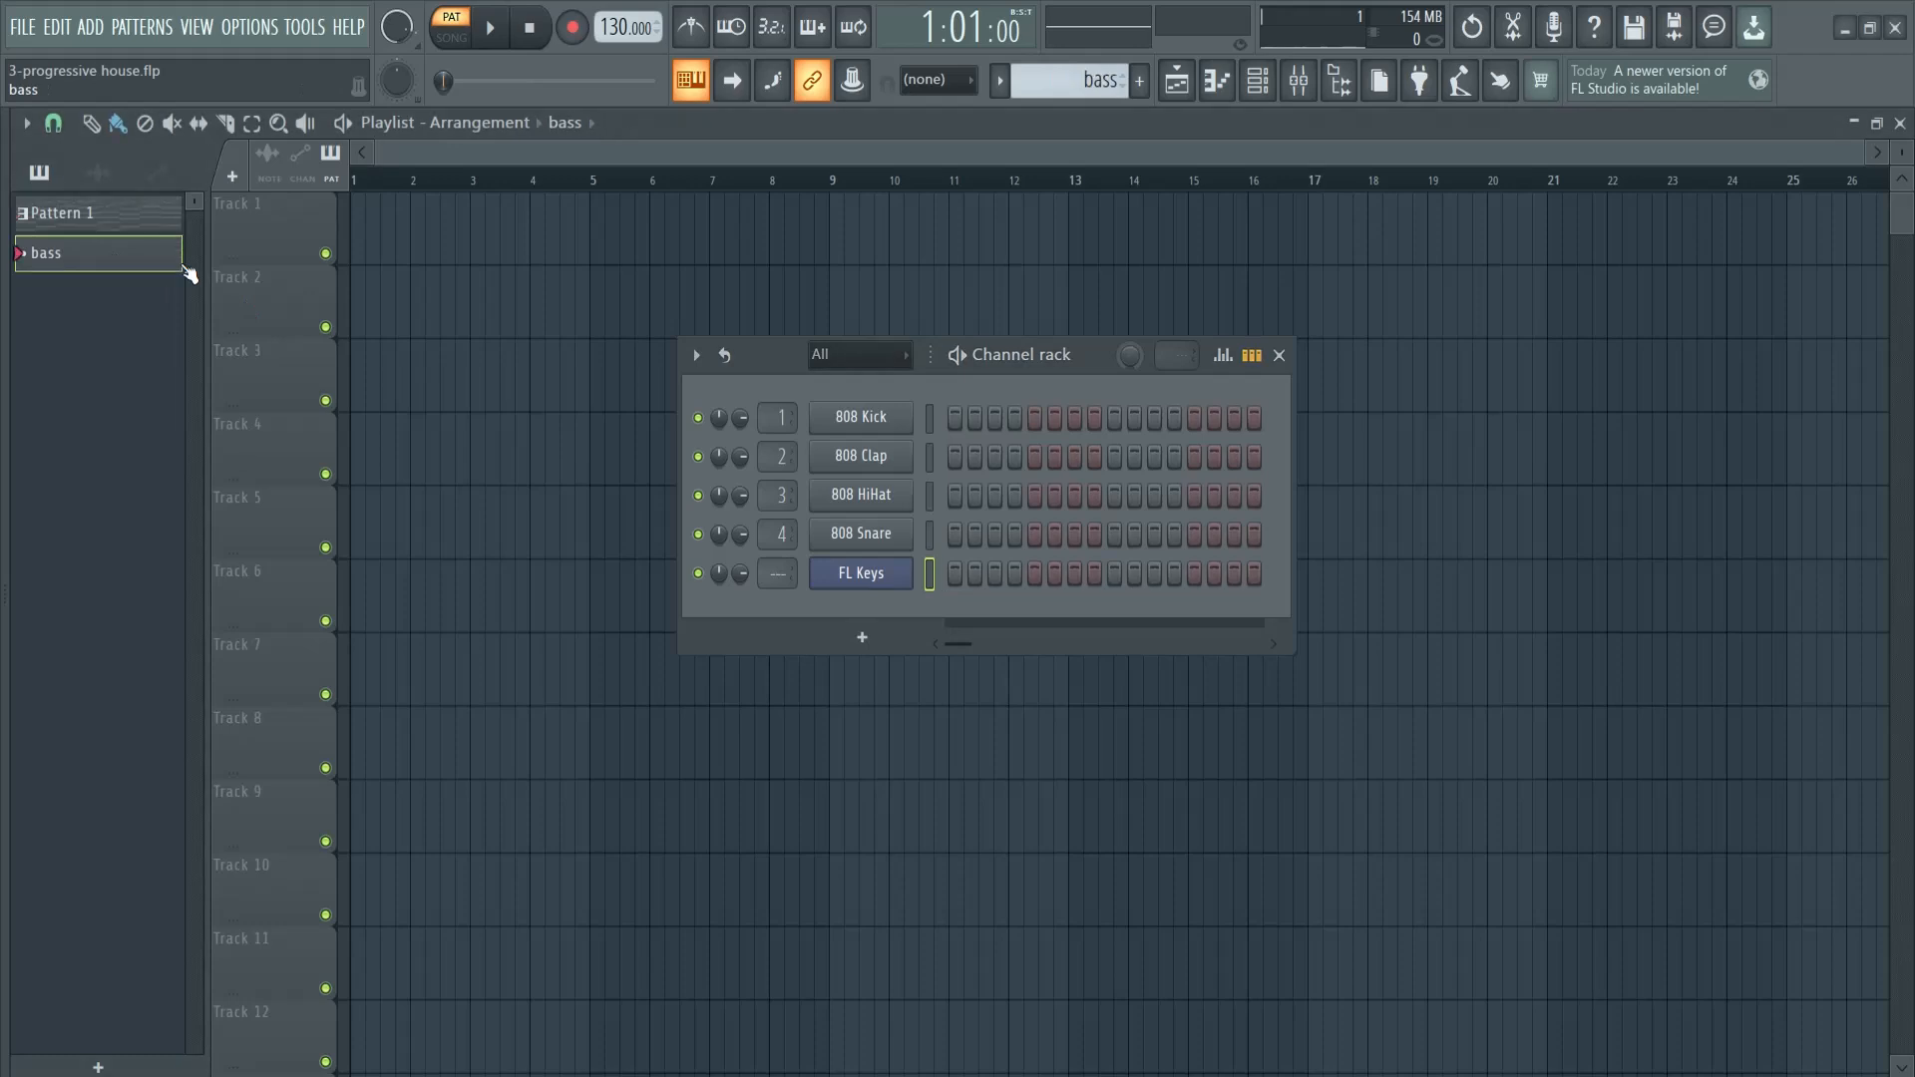
pyautogui.click(886, 643)
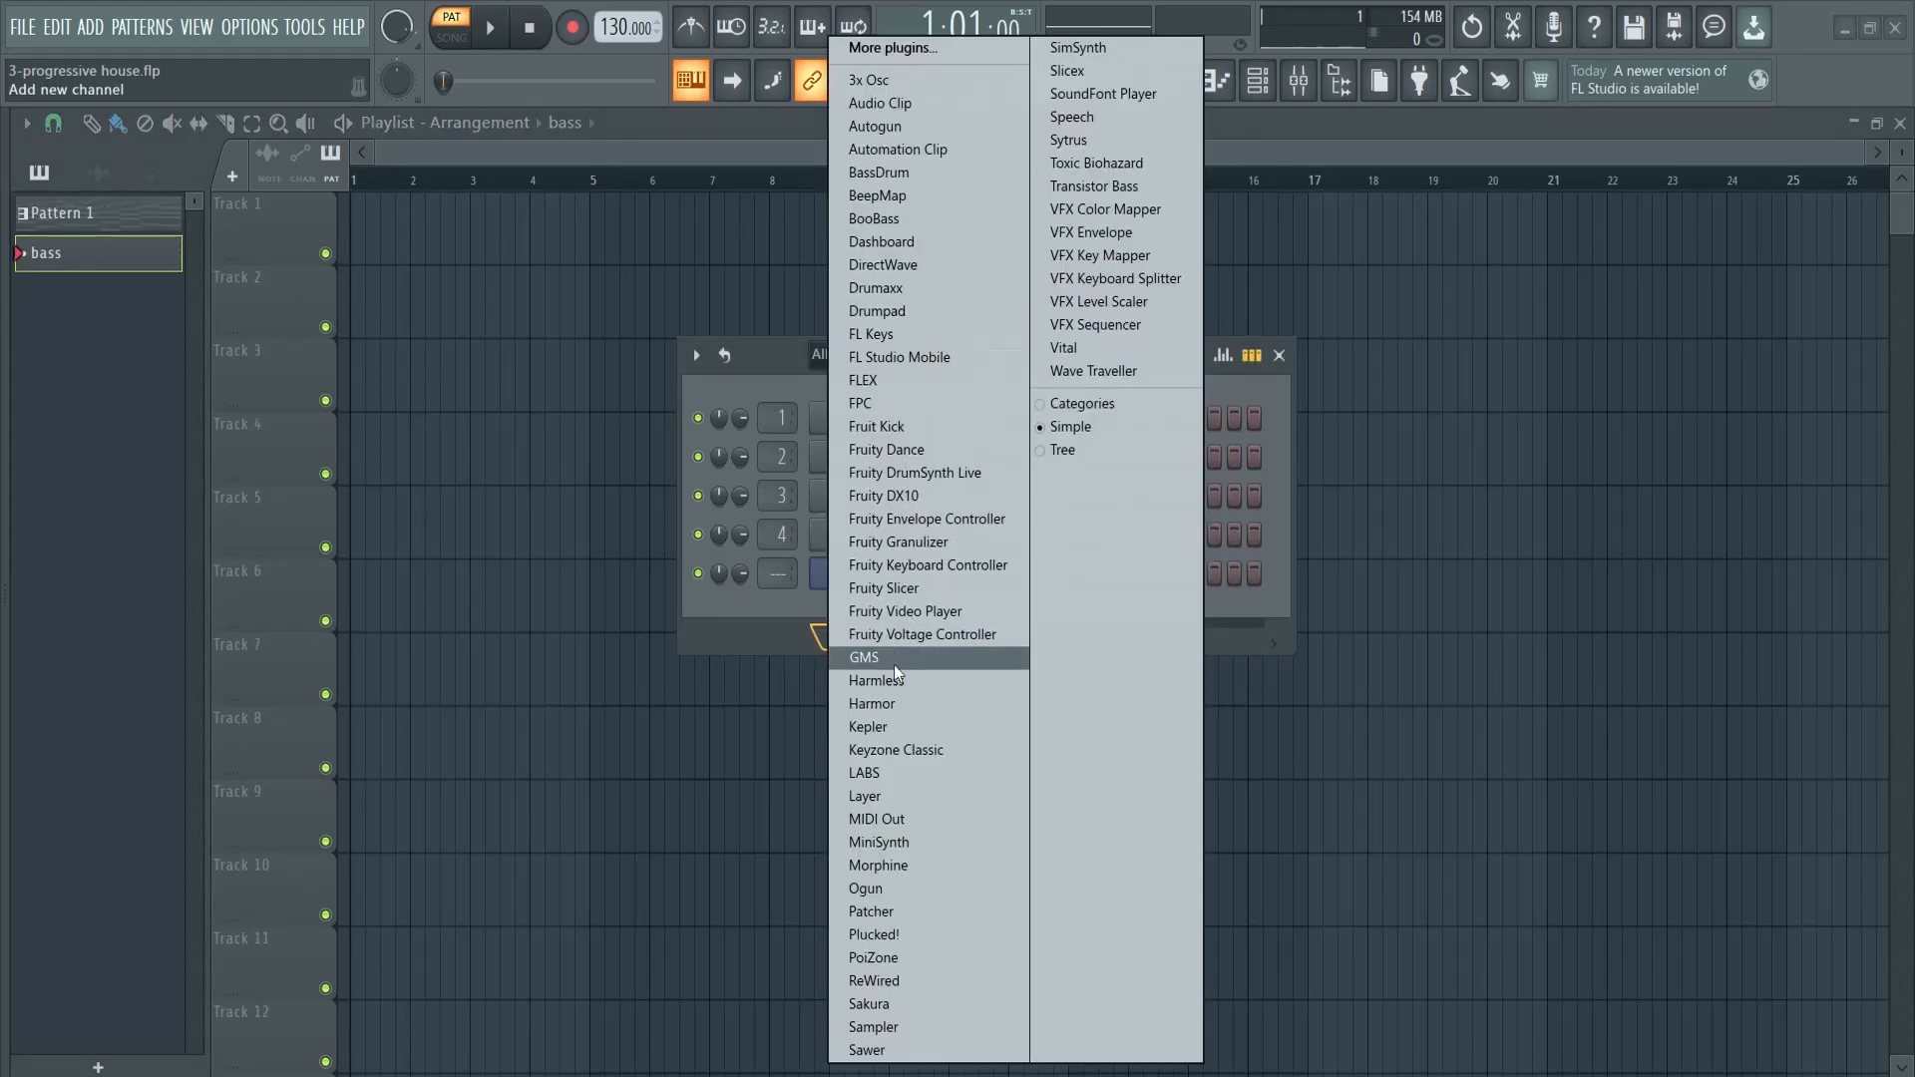
pyautogui.click(893, 660)
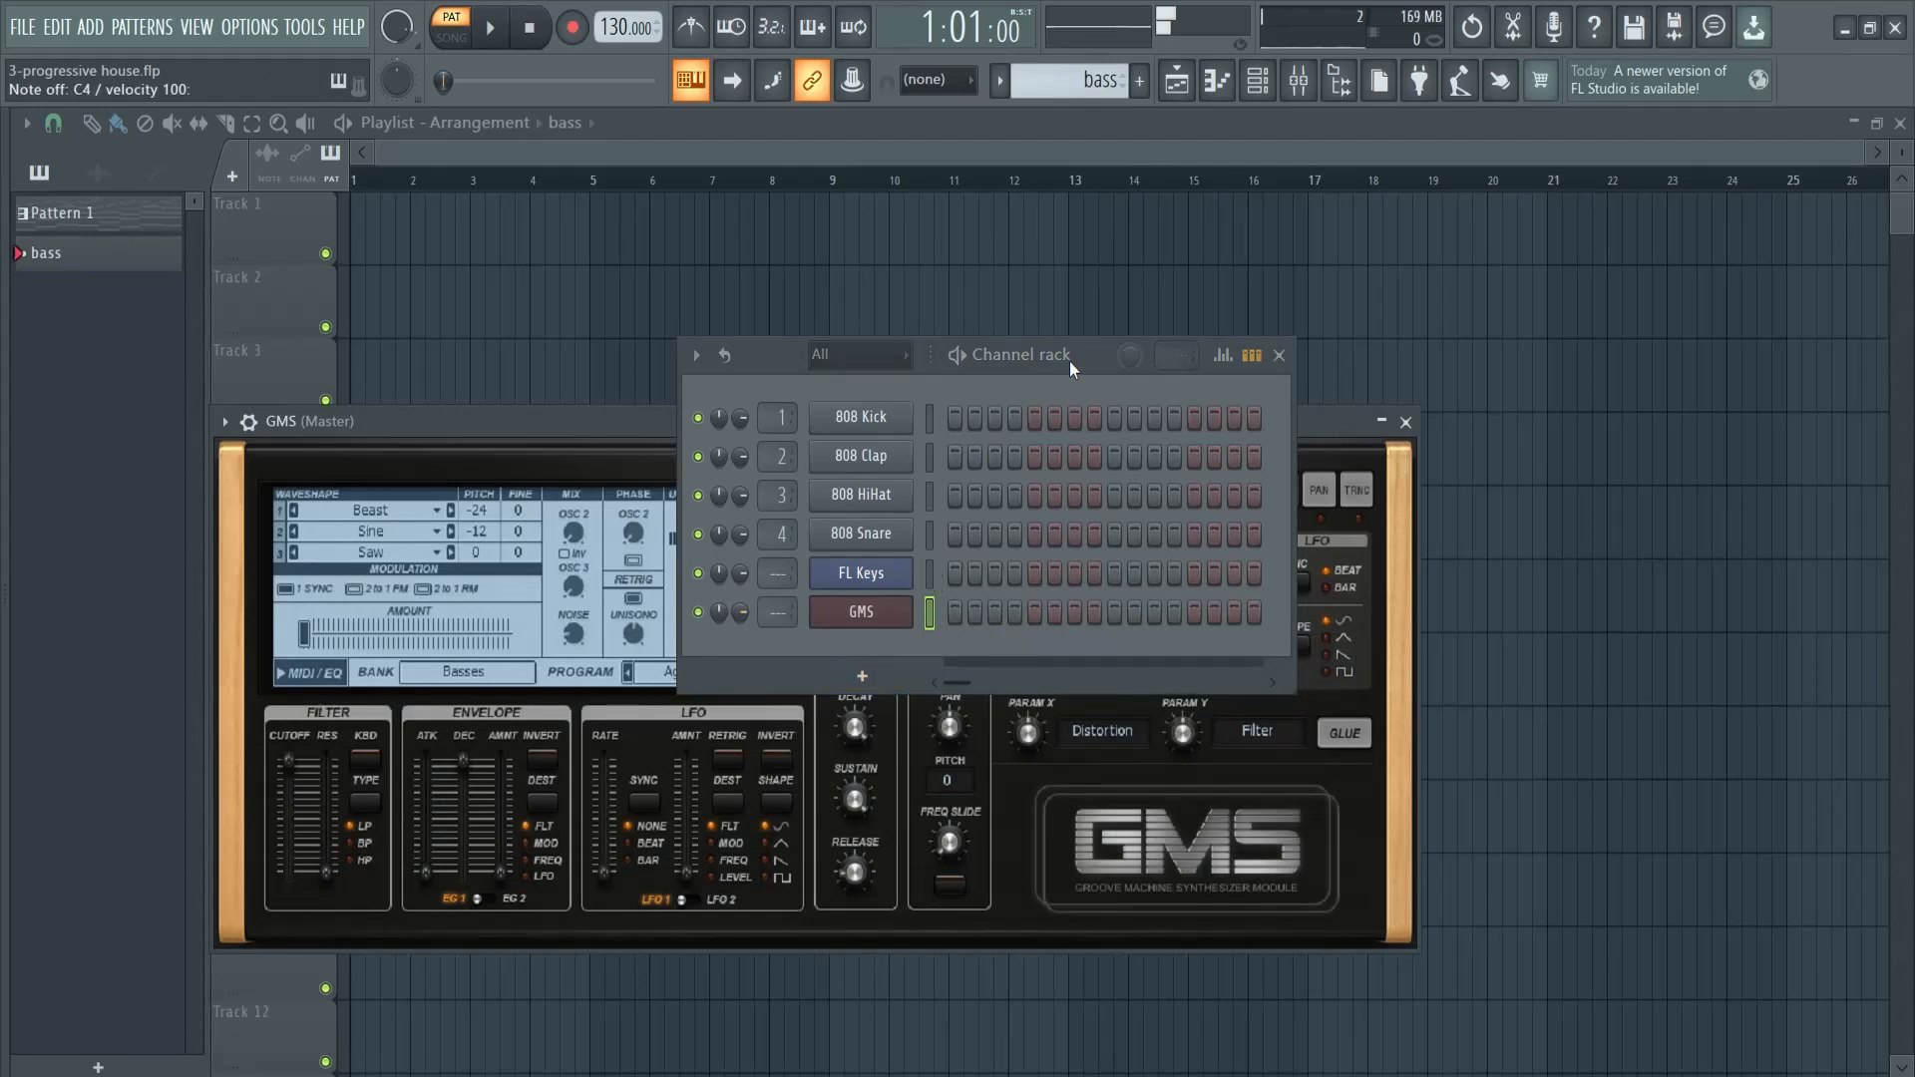
pyautogui.moveTo(1069, 361); pyautogui.dragTo(1456, 342)
pyautogui.hotkey('ctrl', 'v')
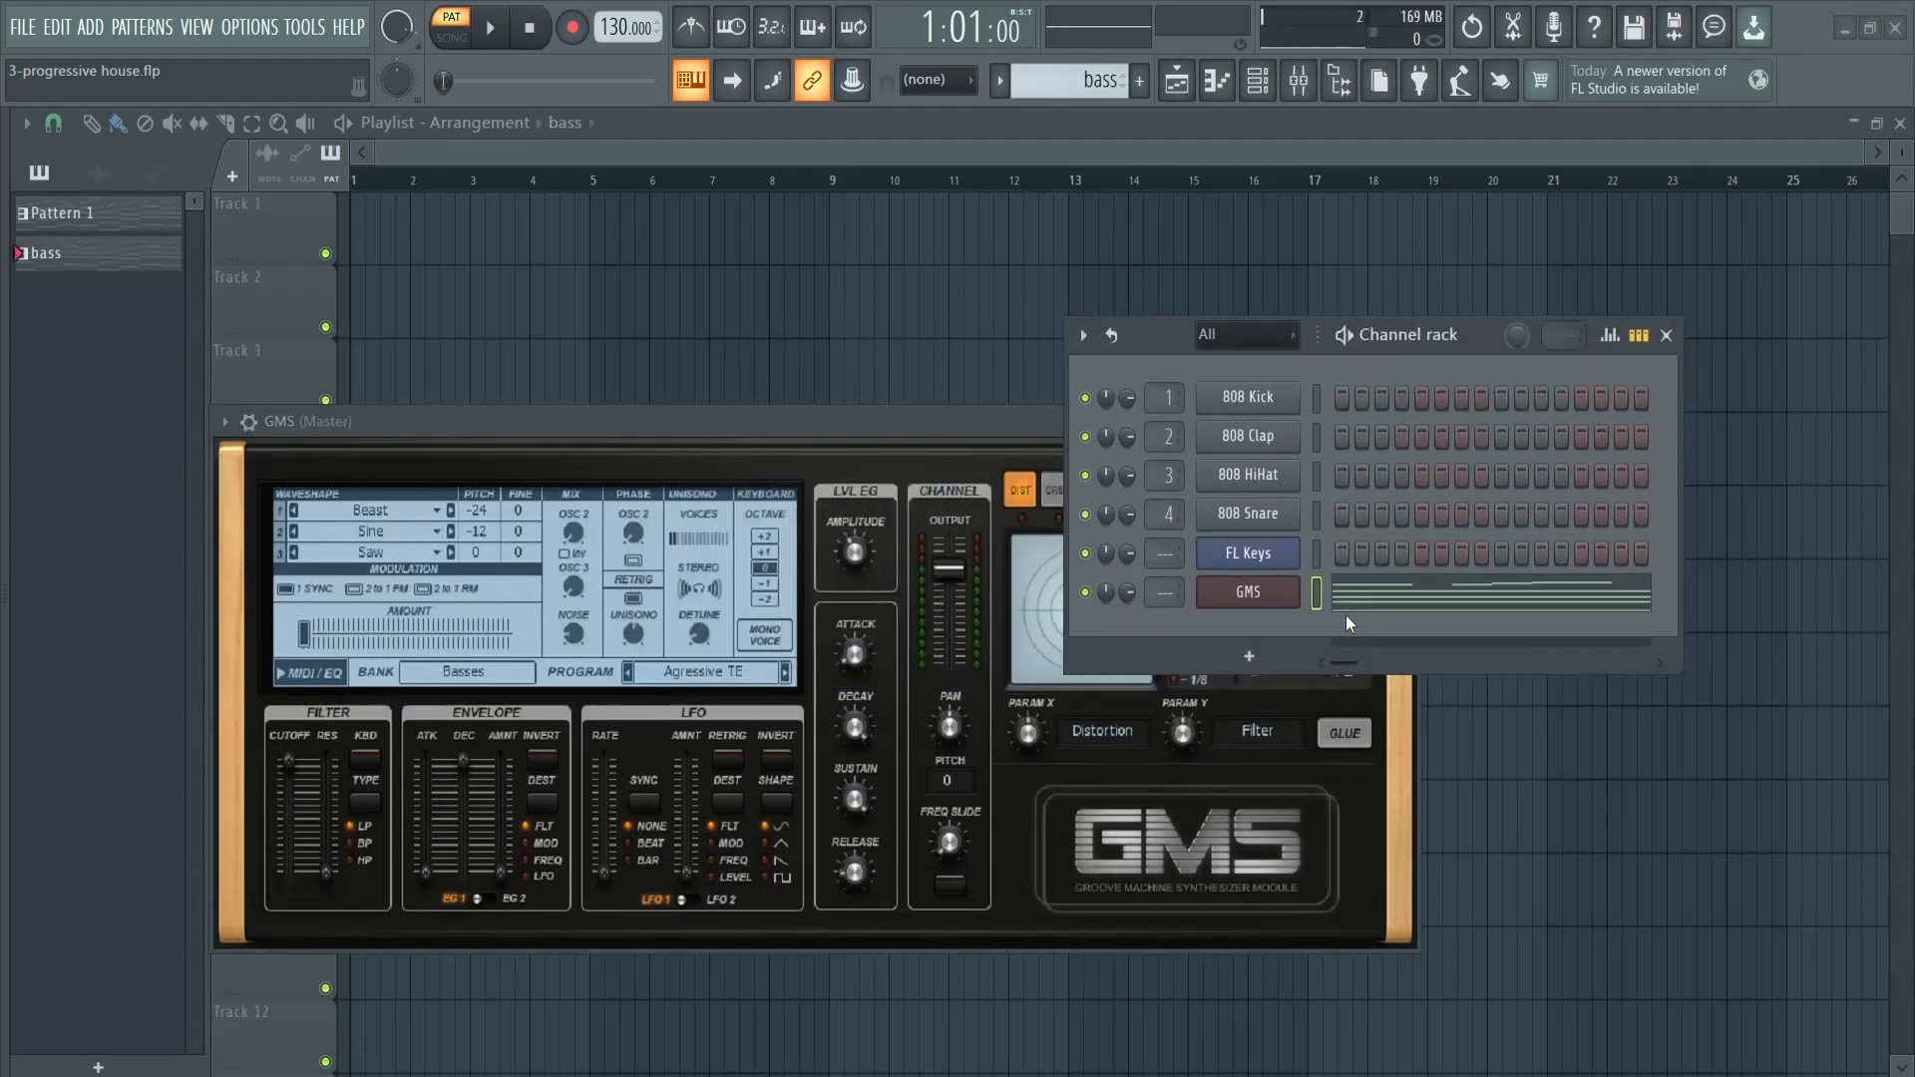
# - Delete all GMS chord and melody notes, keeping only the lowest roots D3, G3, A#3 and A3 in each four-bar half
pyautogui.click(1407, 607)
pyautogui.scroll(-8, 586, 618)
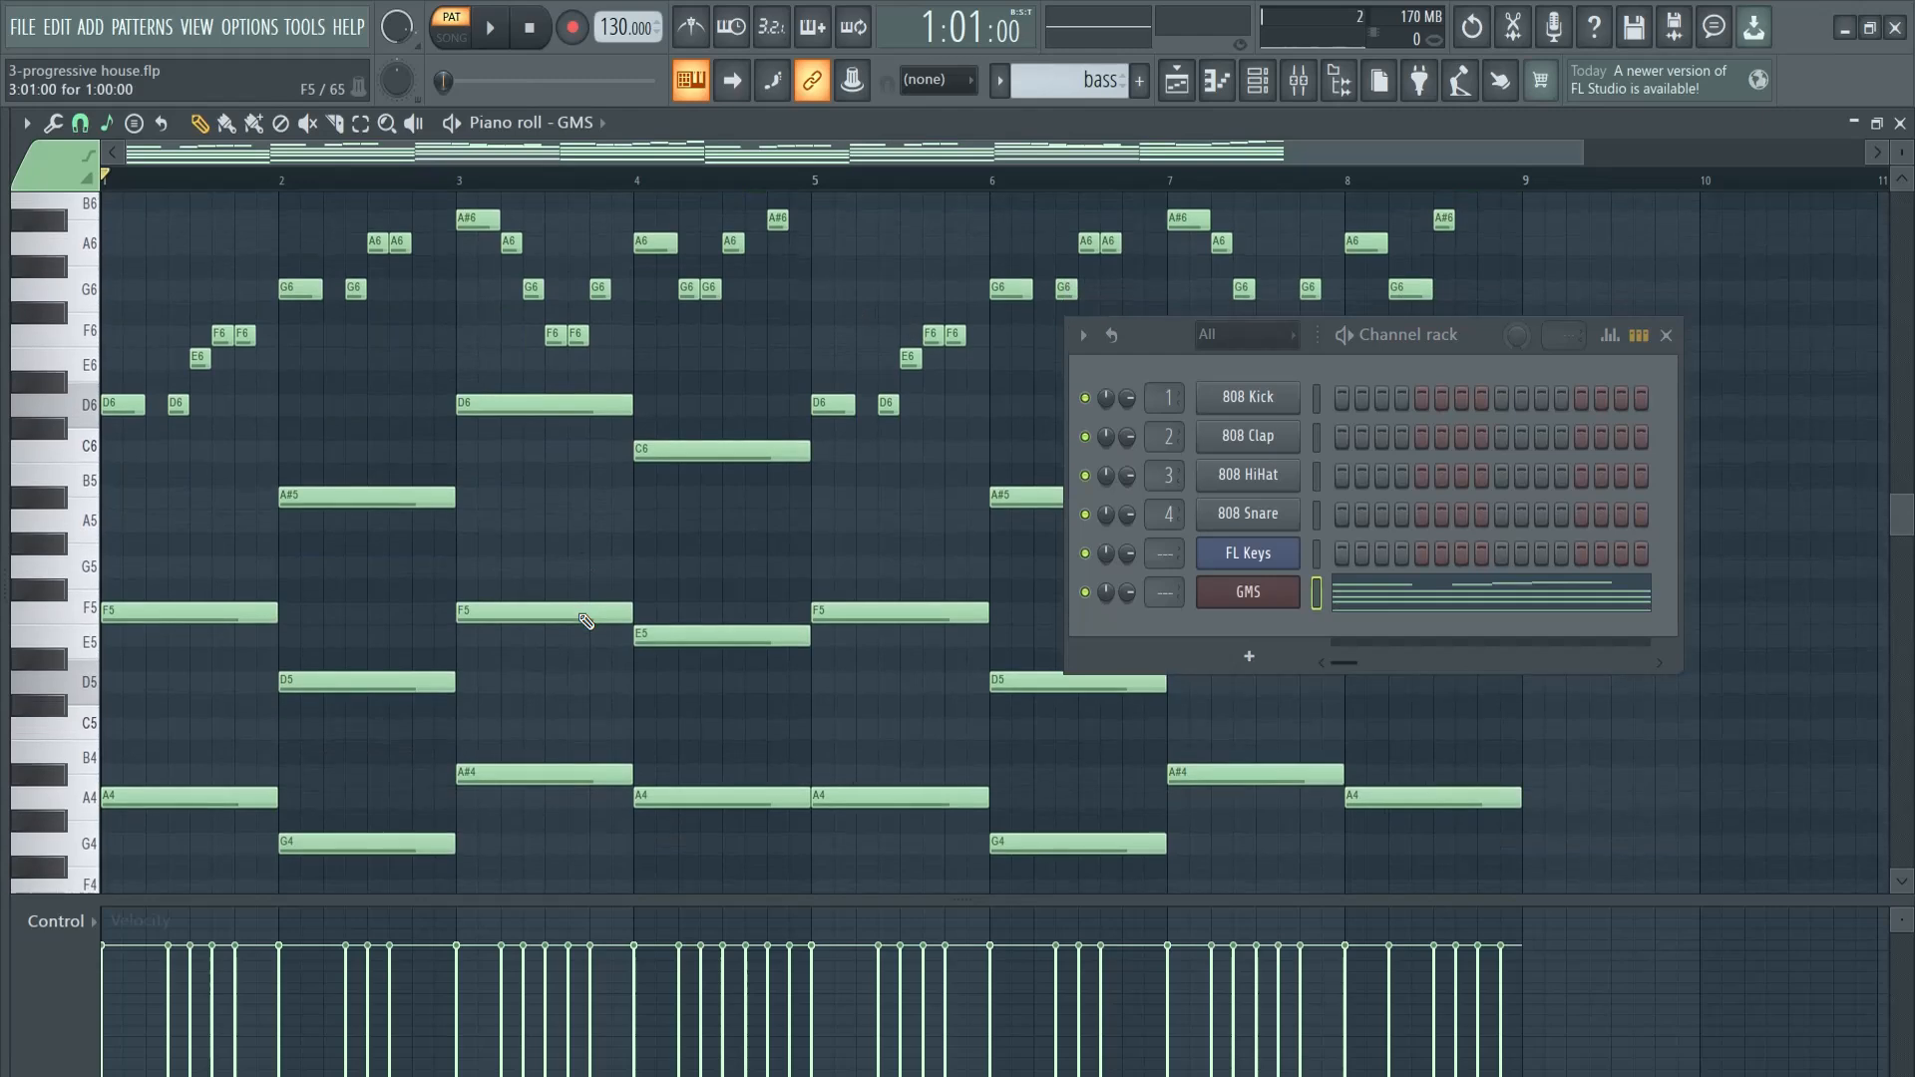
pyautogui.click(1665, 335)
pyautogui.scroll(3, 991, 535)
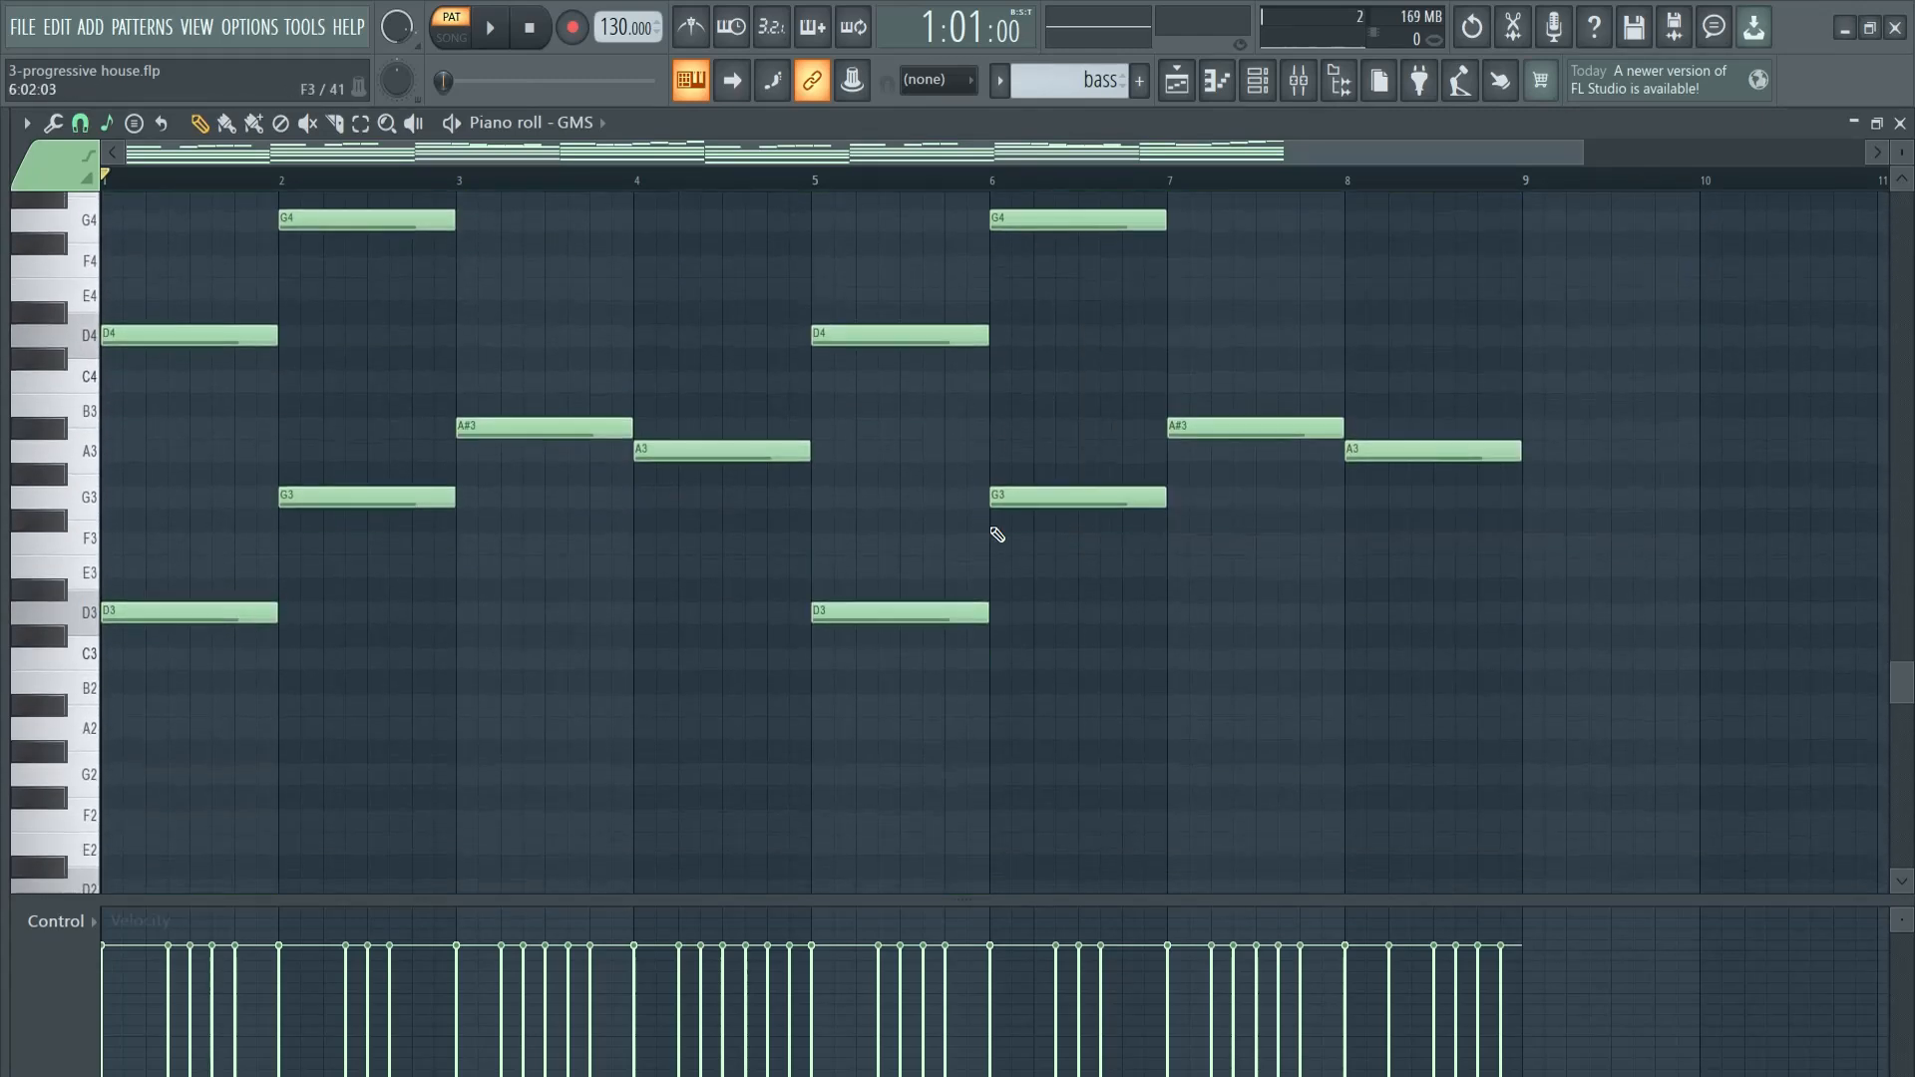
pyautogui.moveTo(170, 590); pyautogui.dragTo(1651, 180)
pyautogui.scroll(-4, 685, 415)
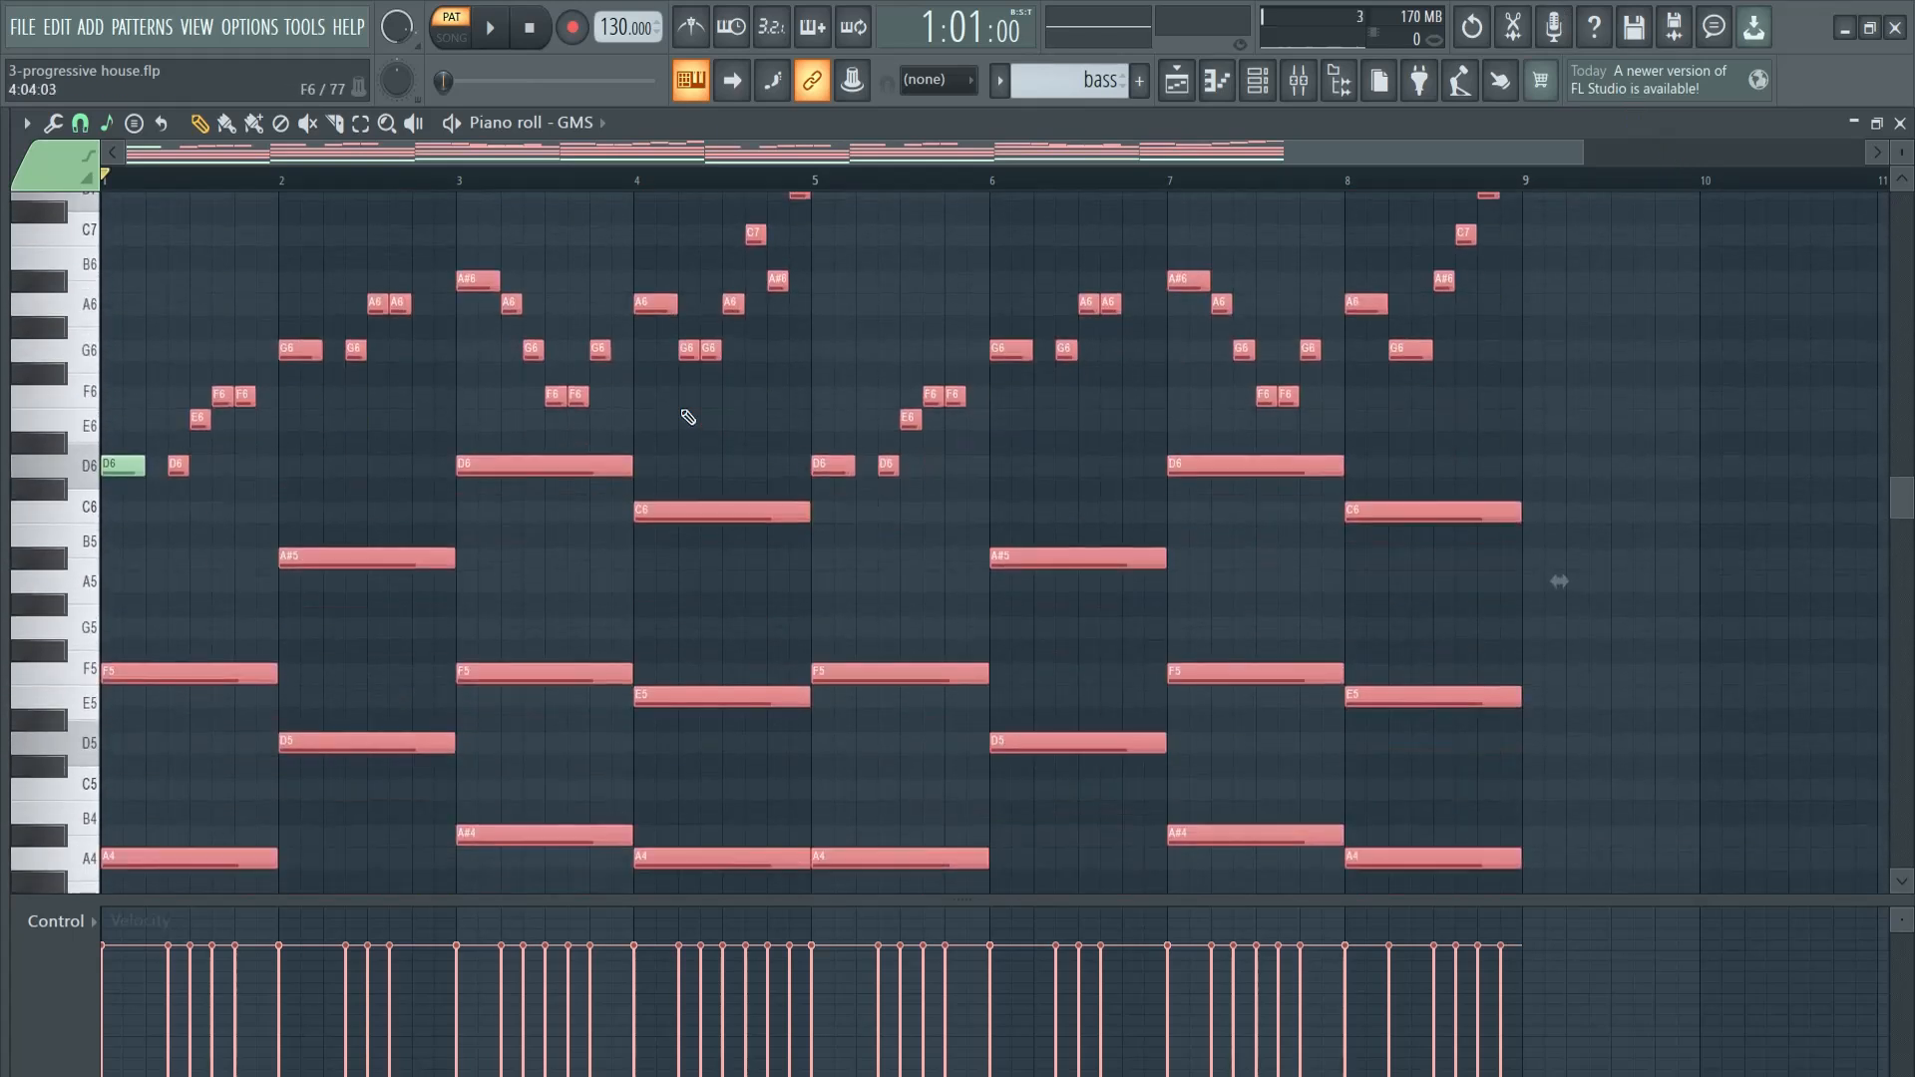
pyautogui.press('Delete')
pyautogui.scroll(-9, 616, 650)
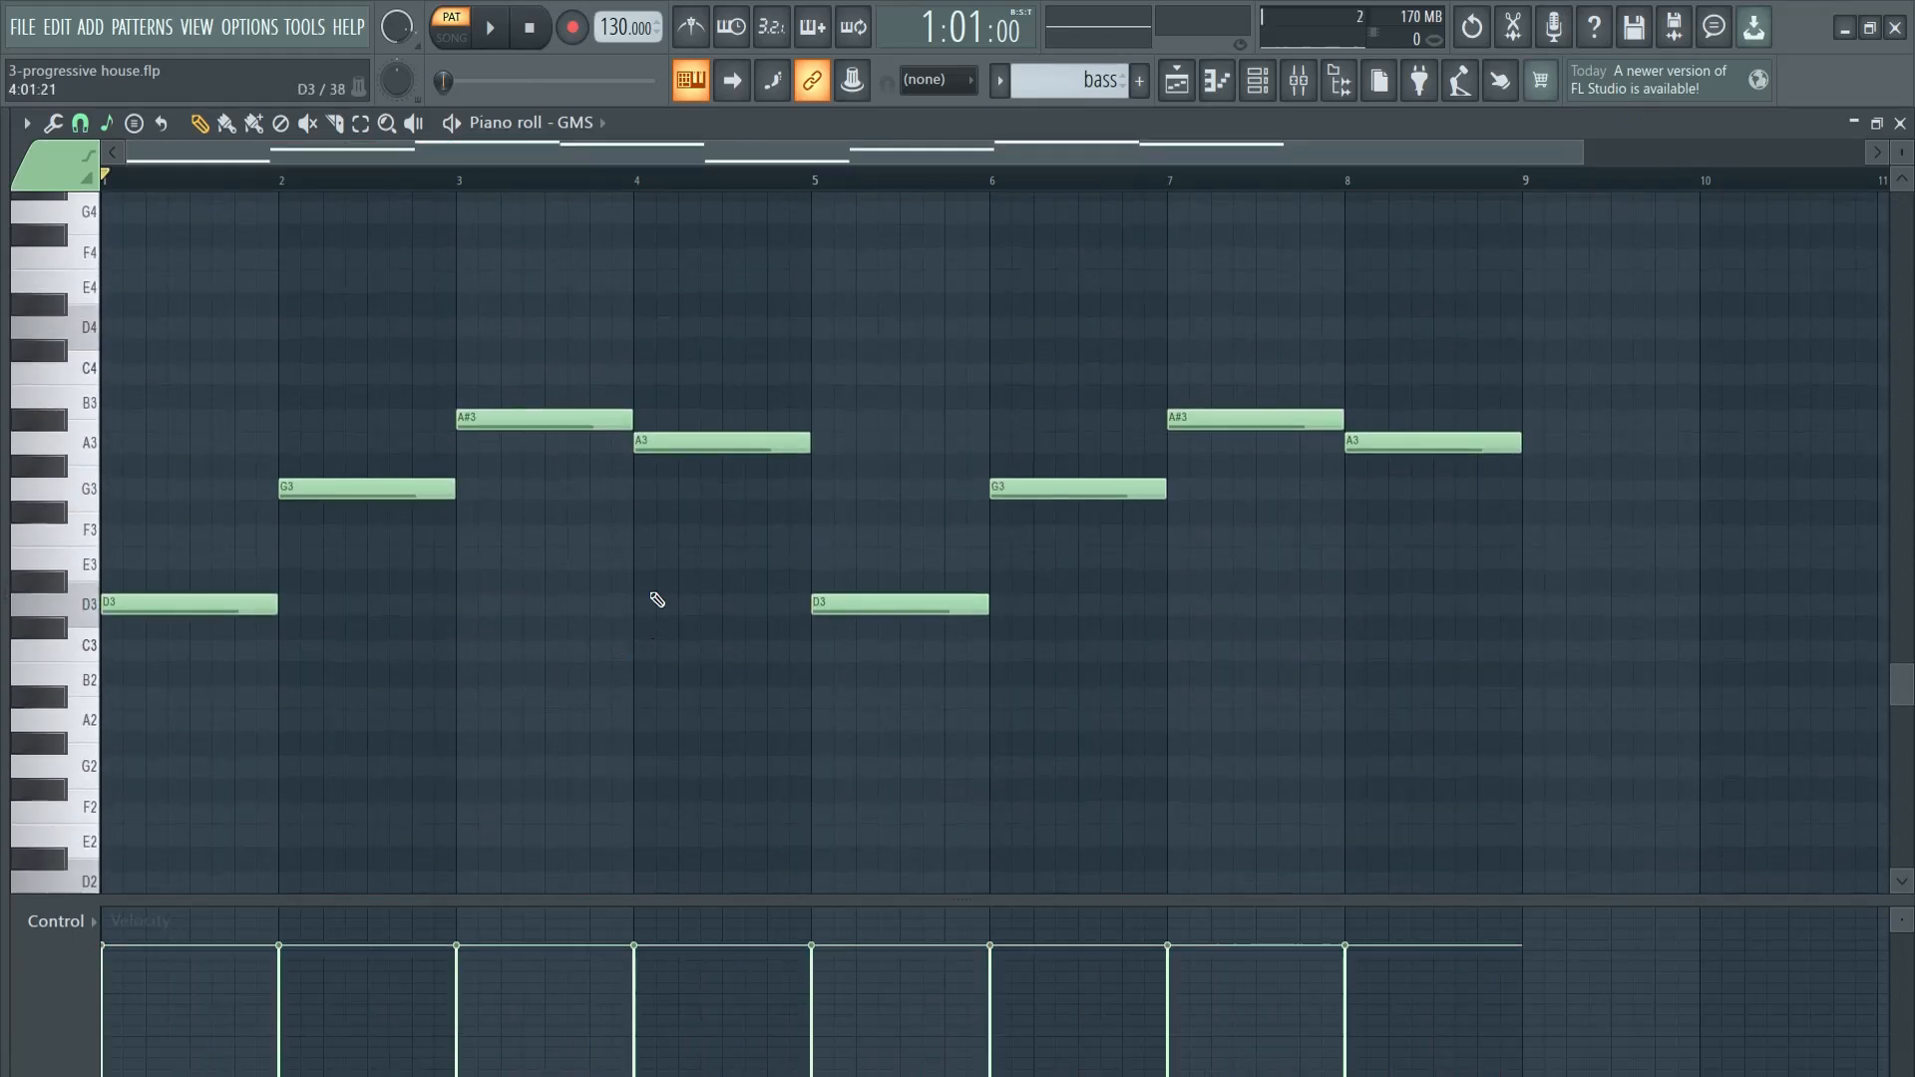
# - Transpose the GMS bass notes up one octave during playback
pyautogui.press('space')
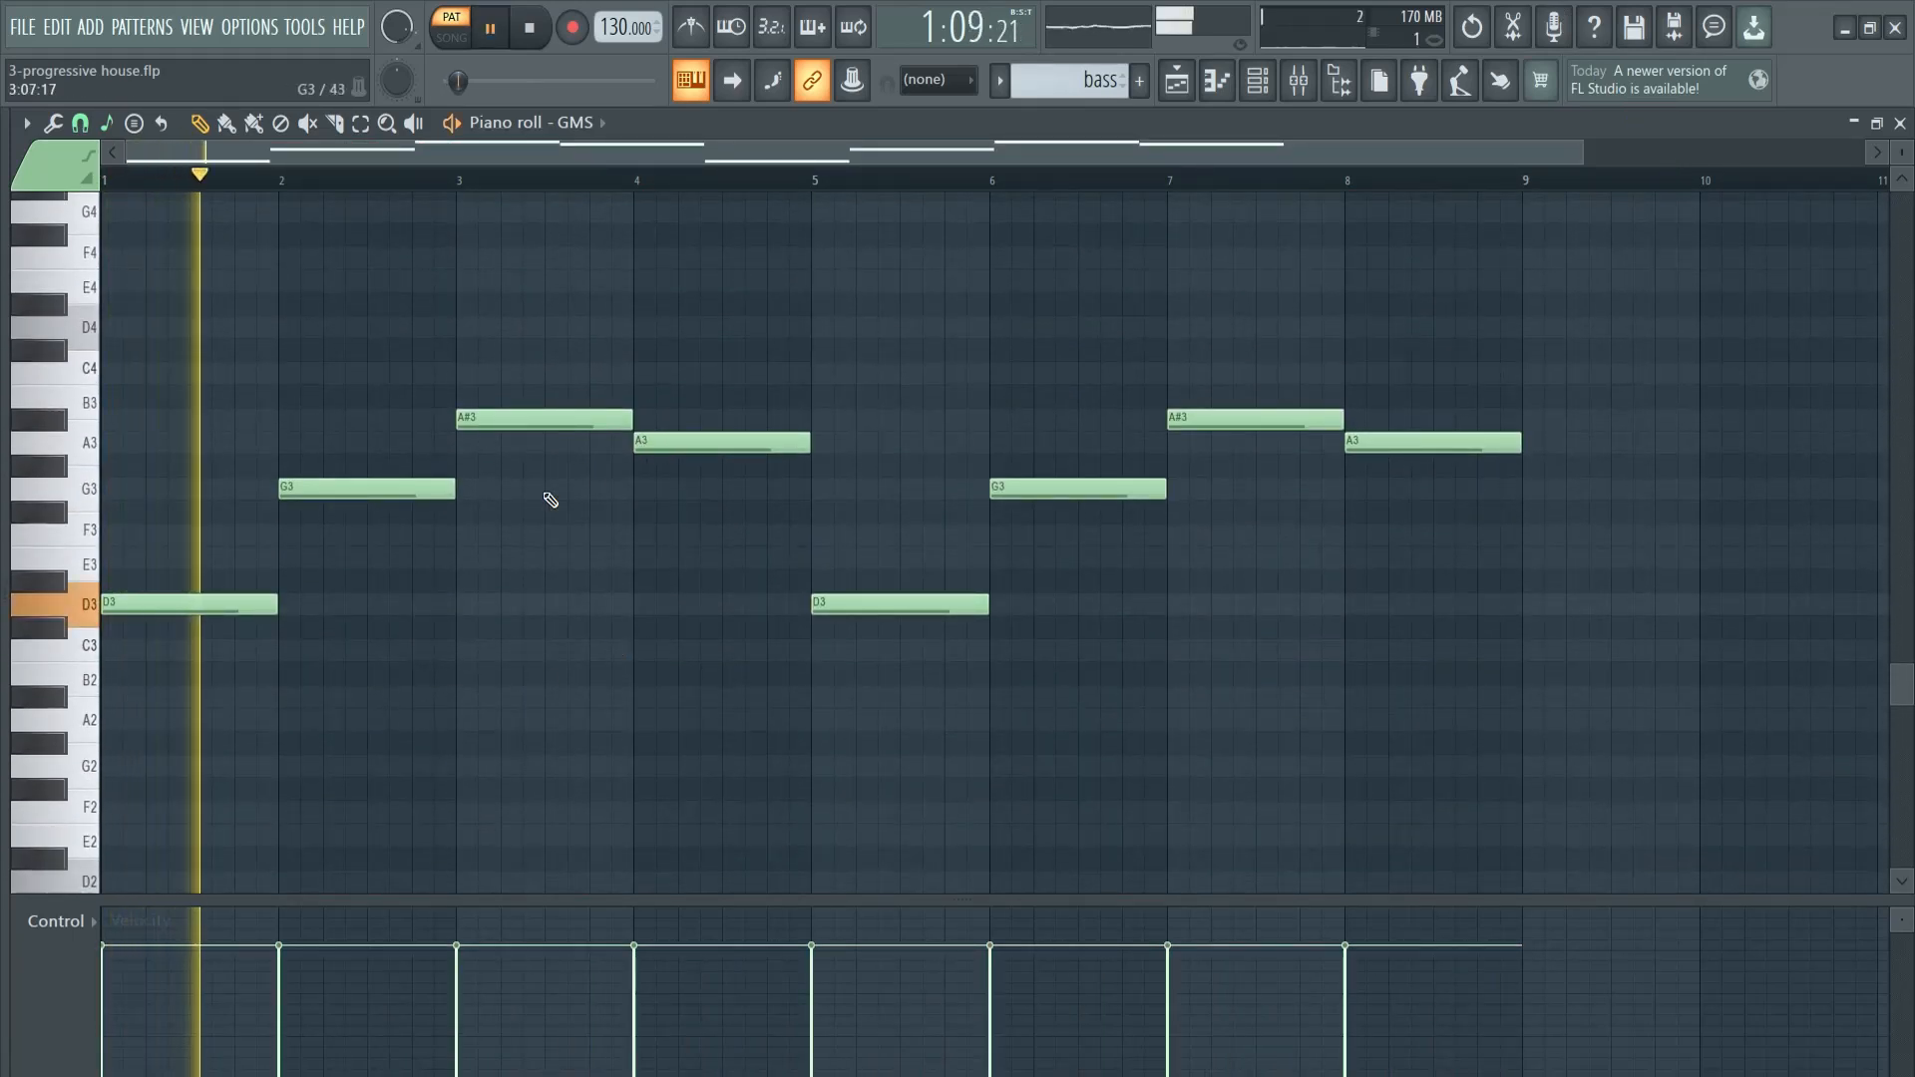
pyautogui.hotkey('ctrl', 'Up')
pyautogui.scroll(4, 692, 509)
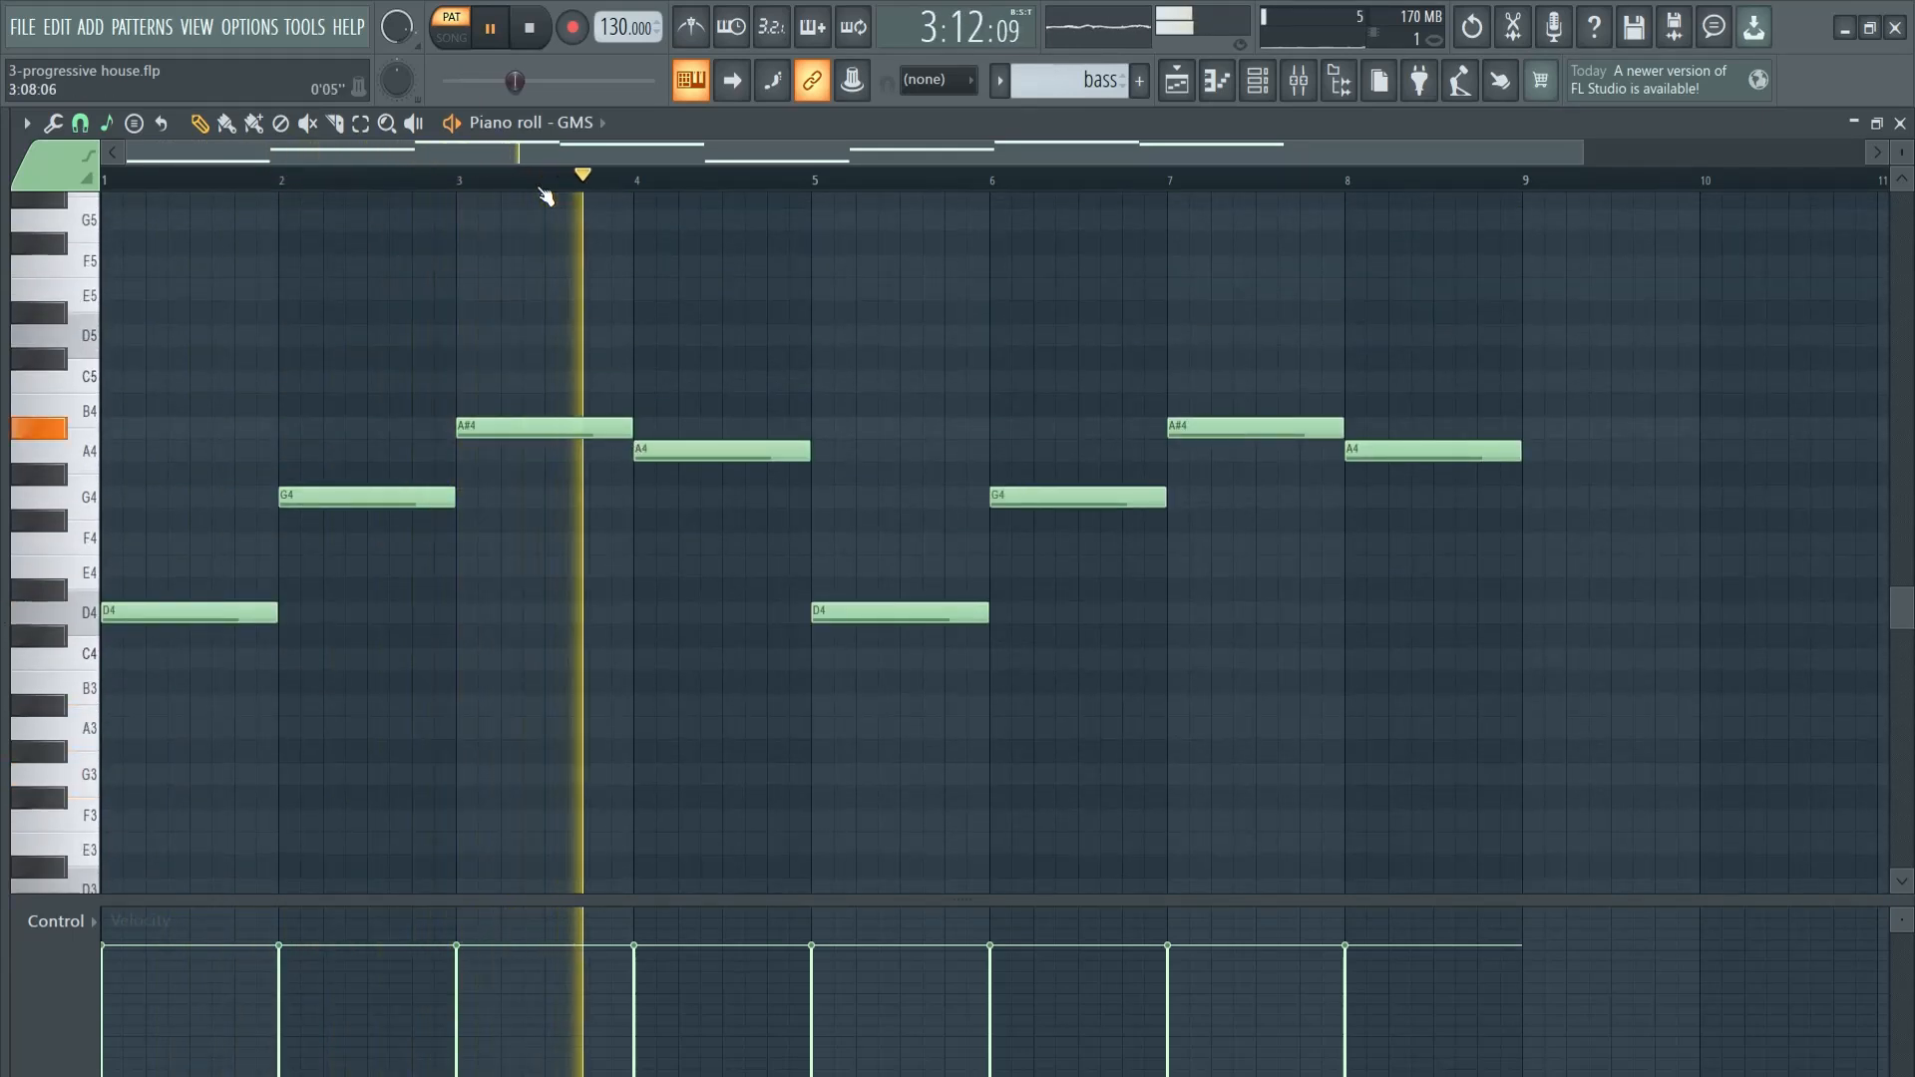
pyautogui.press('space')
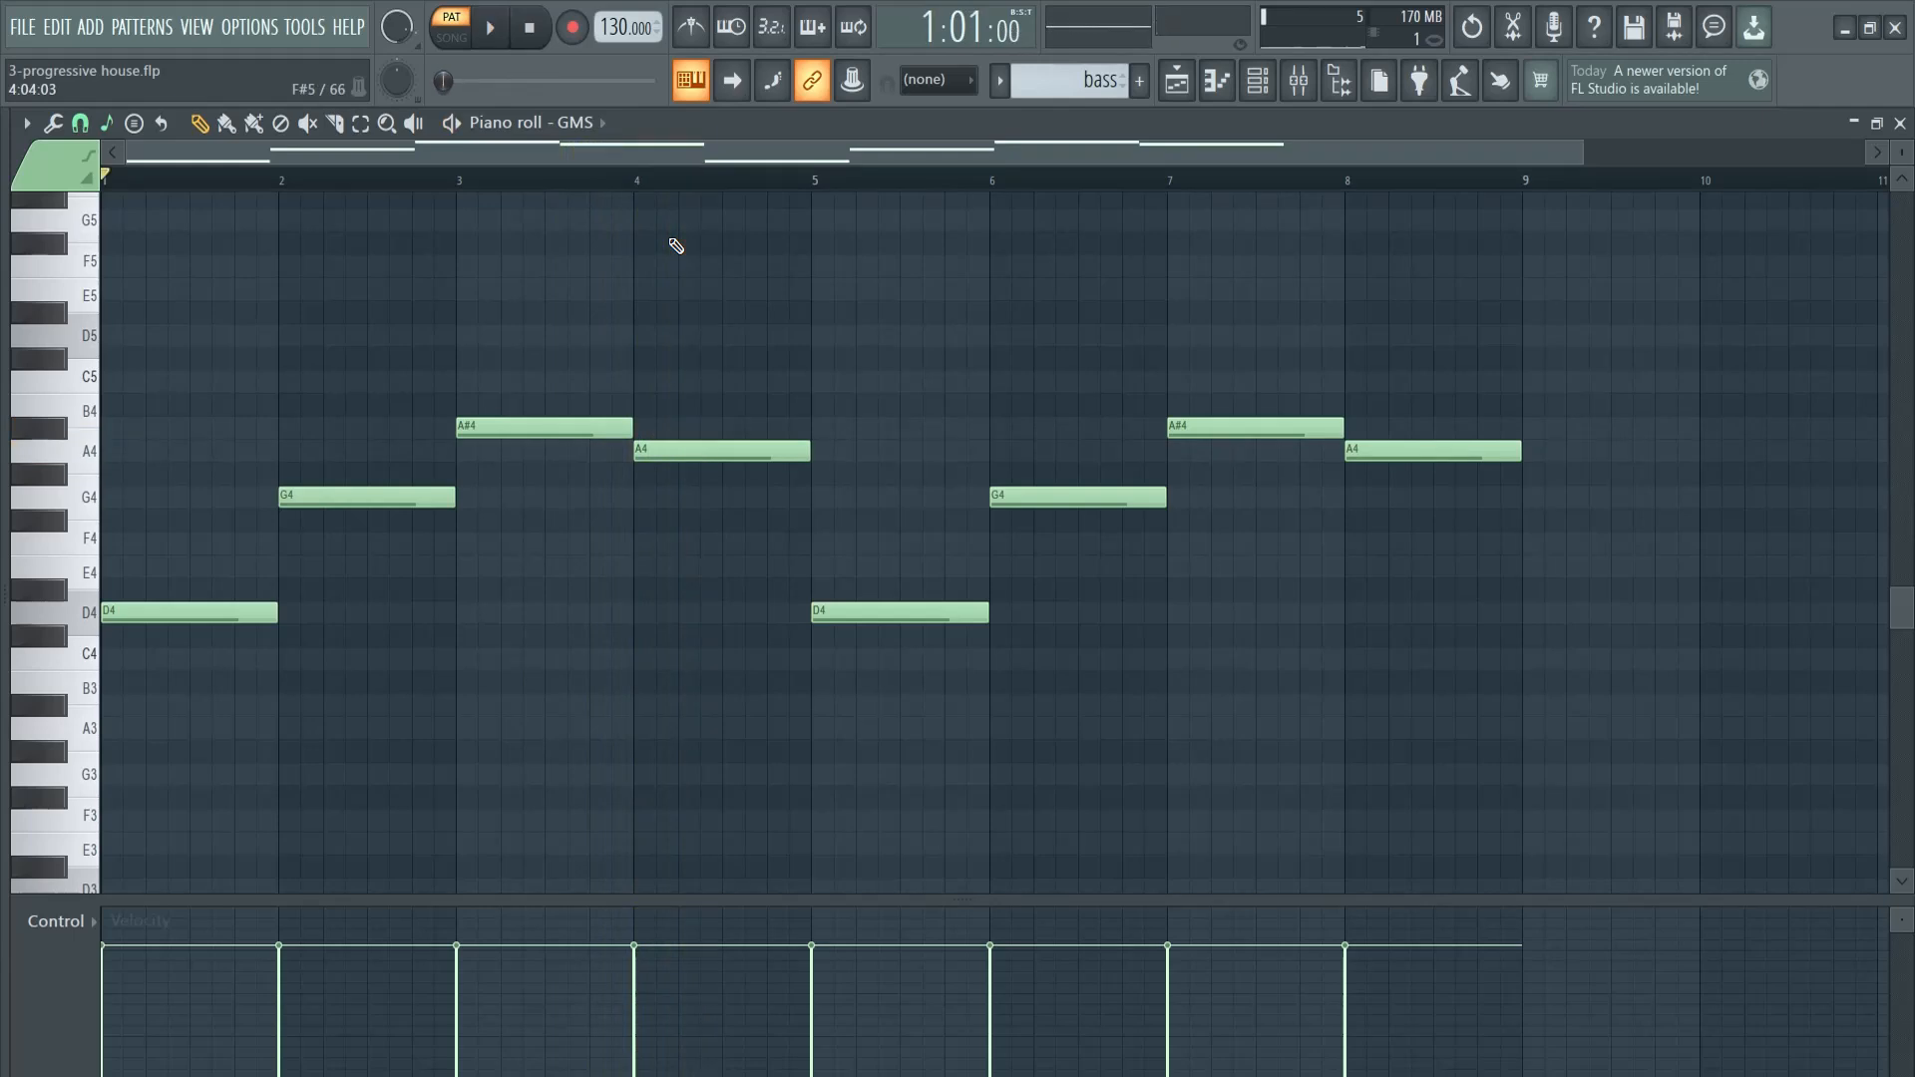
# - Chop the bass notes into short repeated notes with the Chopper's Default pattern, adjusting its time multiplier while listening, and stop playback
pyautogui.hotkey('alt', 'u')
pyautogui.moveTo(897, 503); pyautogui.dragTo(890, 478)
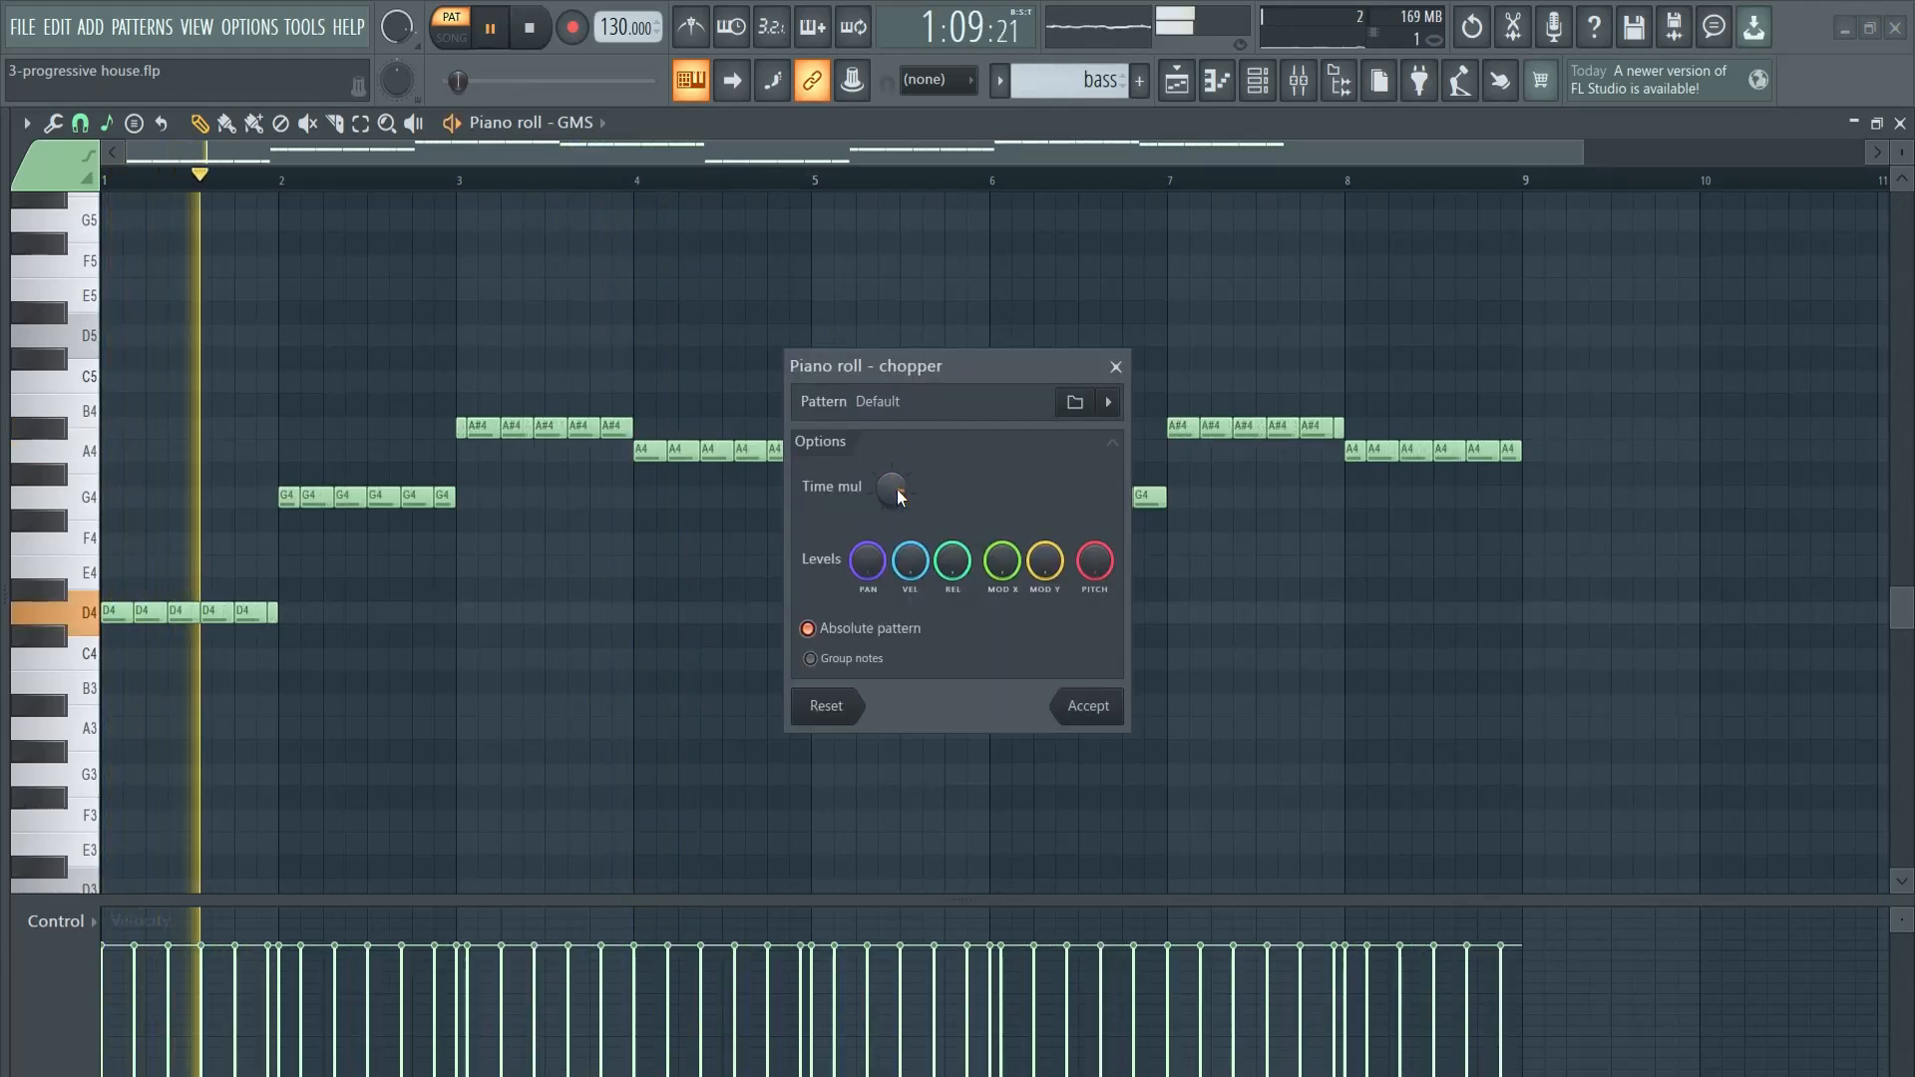
pyautogui.click(861, 640)
pyautogui.click(864, 640)
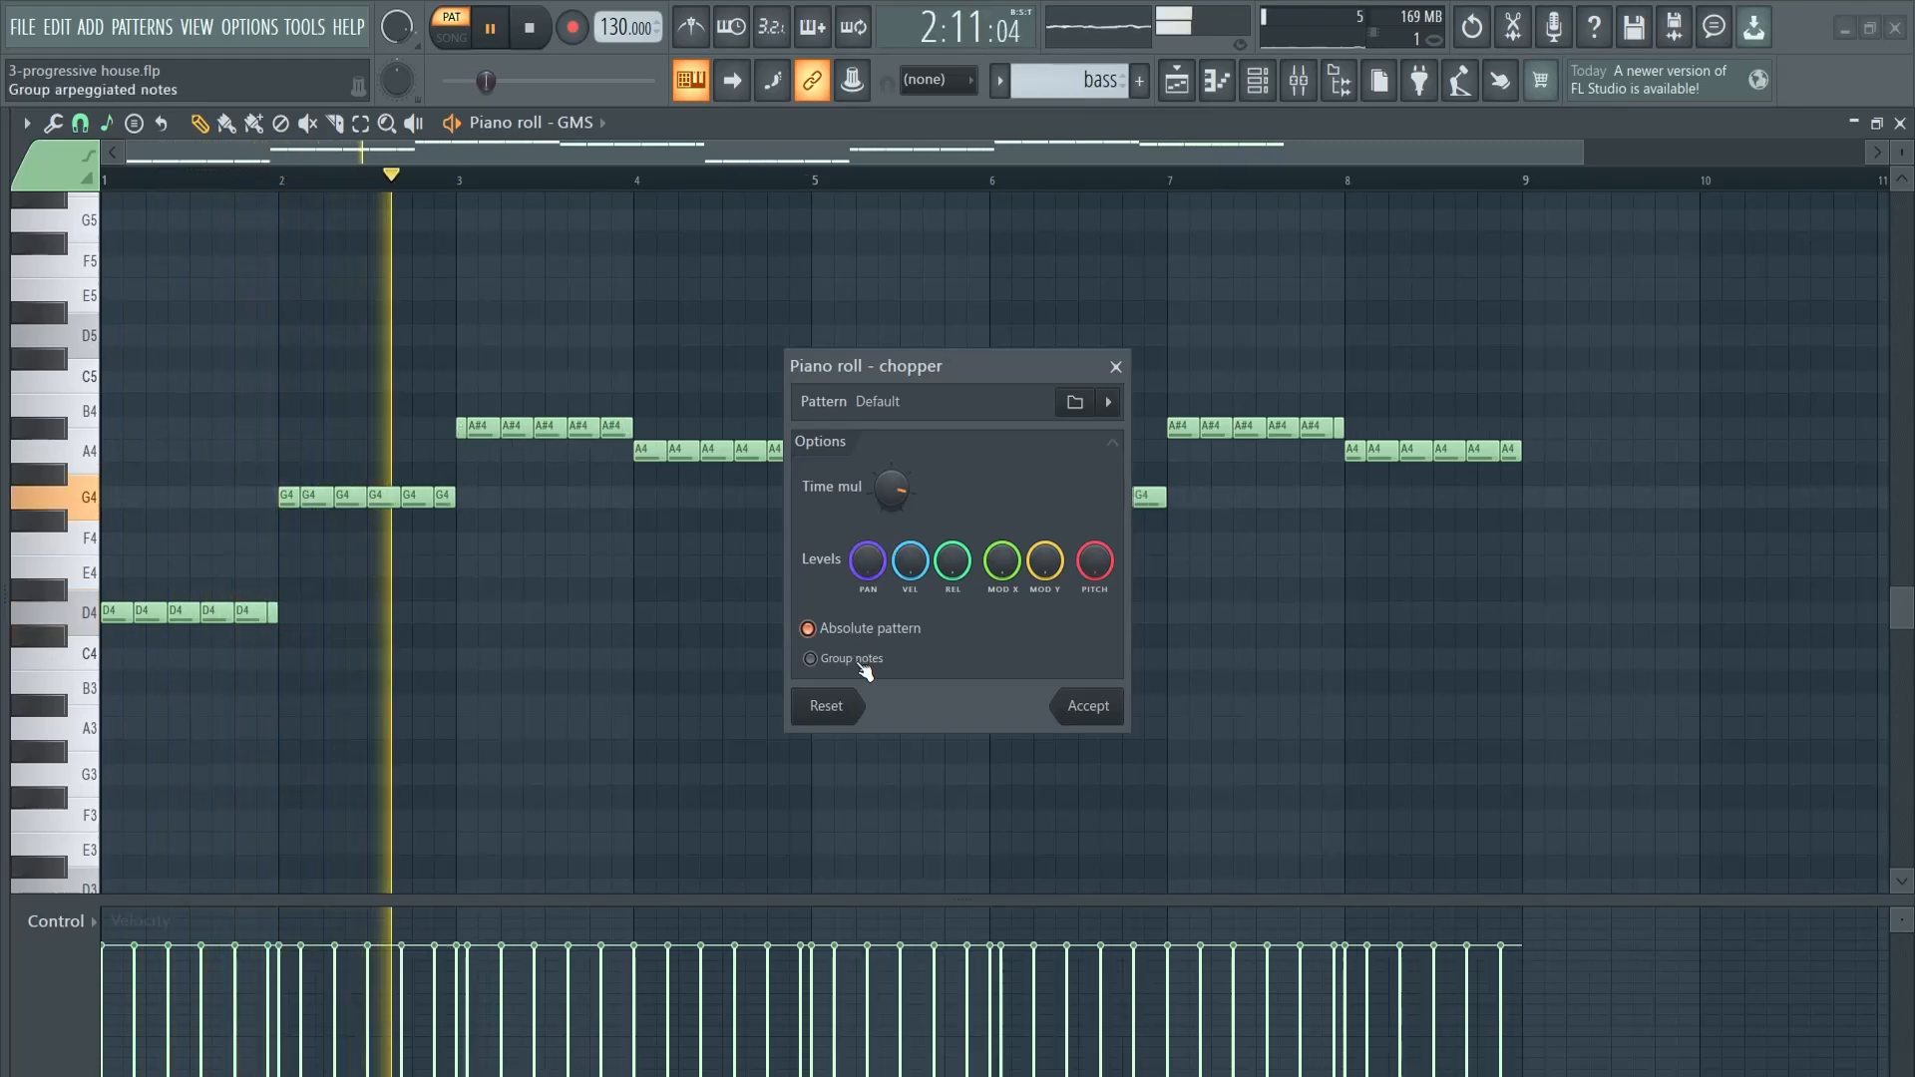
pyautogui.moveTo(894, 505)
pyautogui.mouseDown()
pyautogui.moveTo(897, 476)
pyautogui.moveTo(897, 534)
pyautogui.mouseUp()
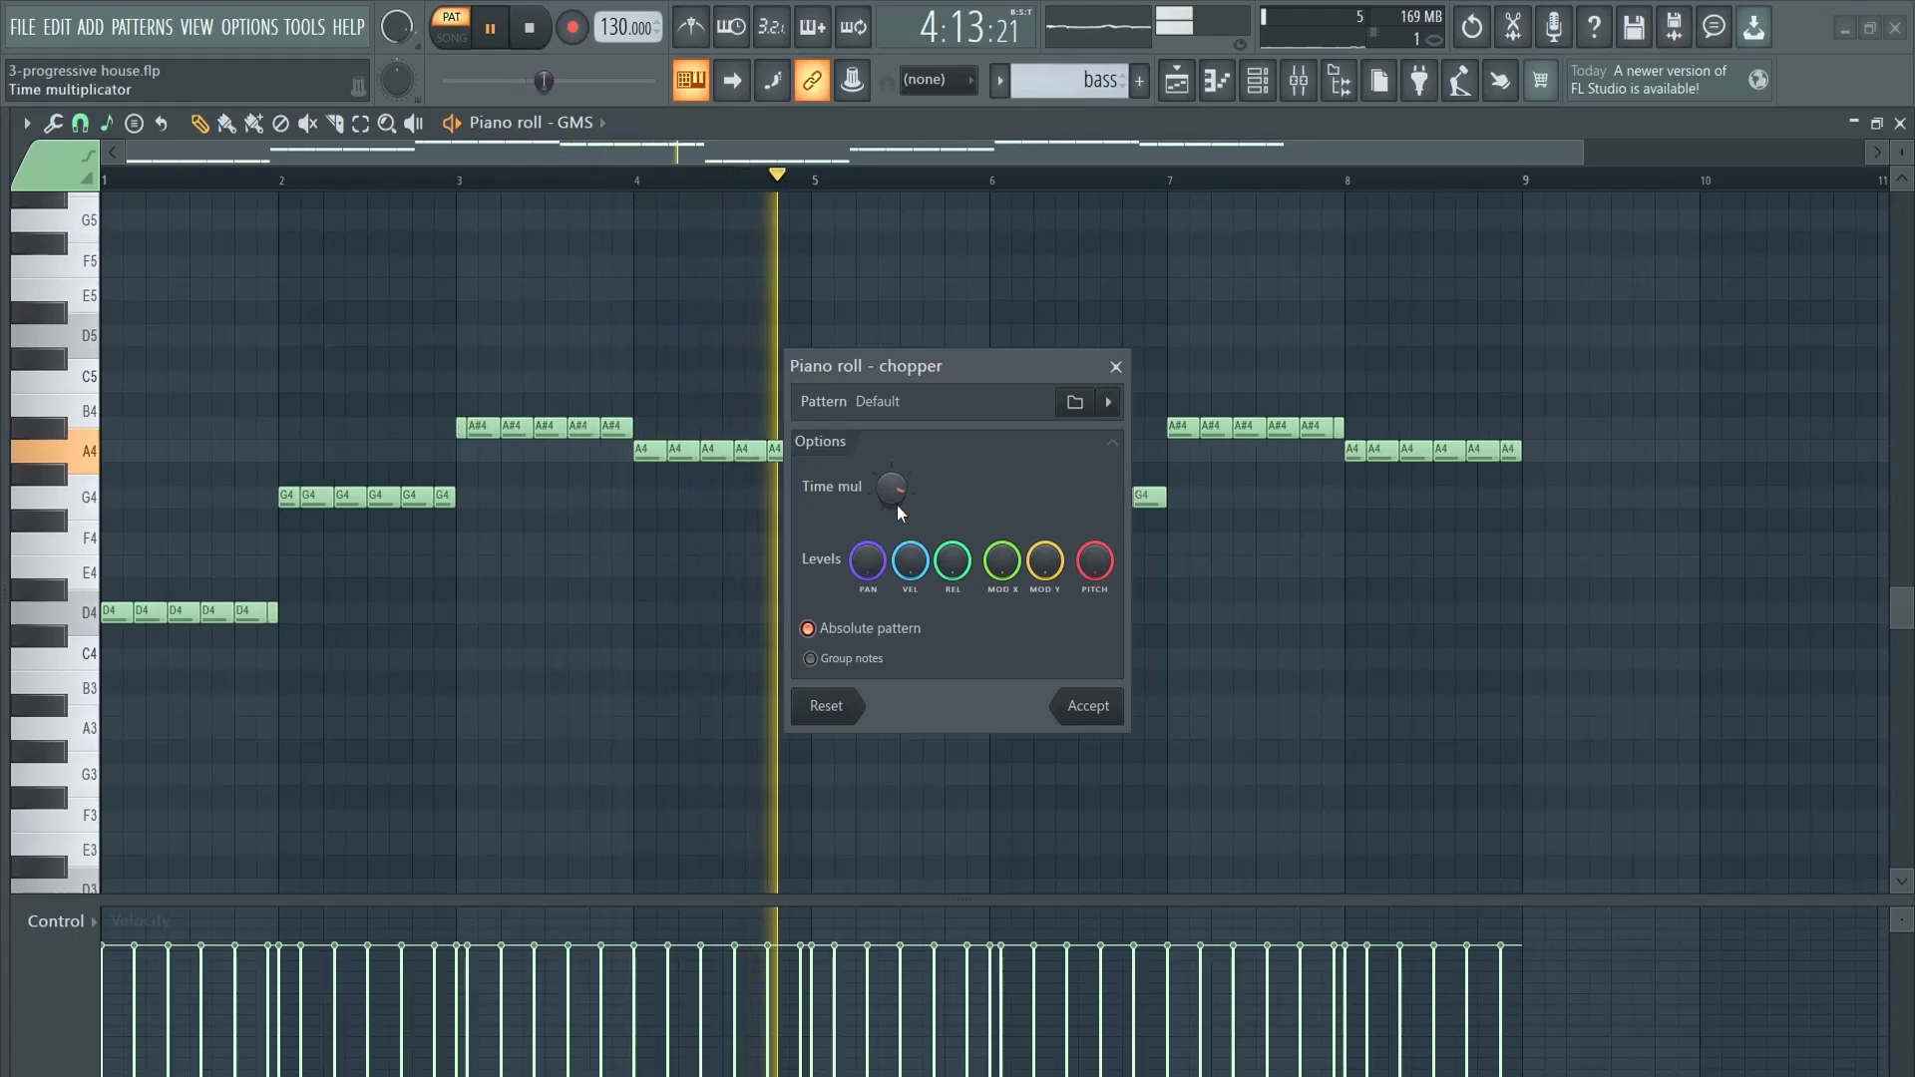
pyautogui.moveTo(1020, 369); pyautogui.dragTo(740, 266)
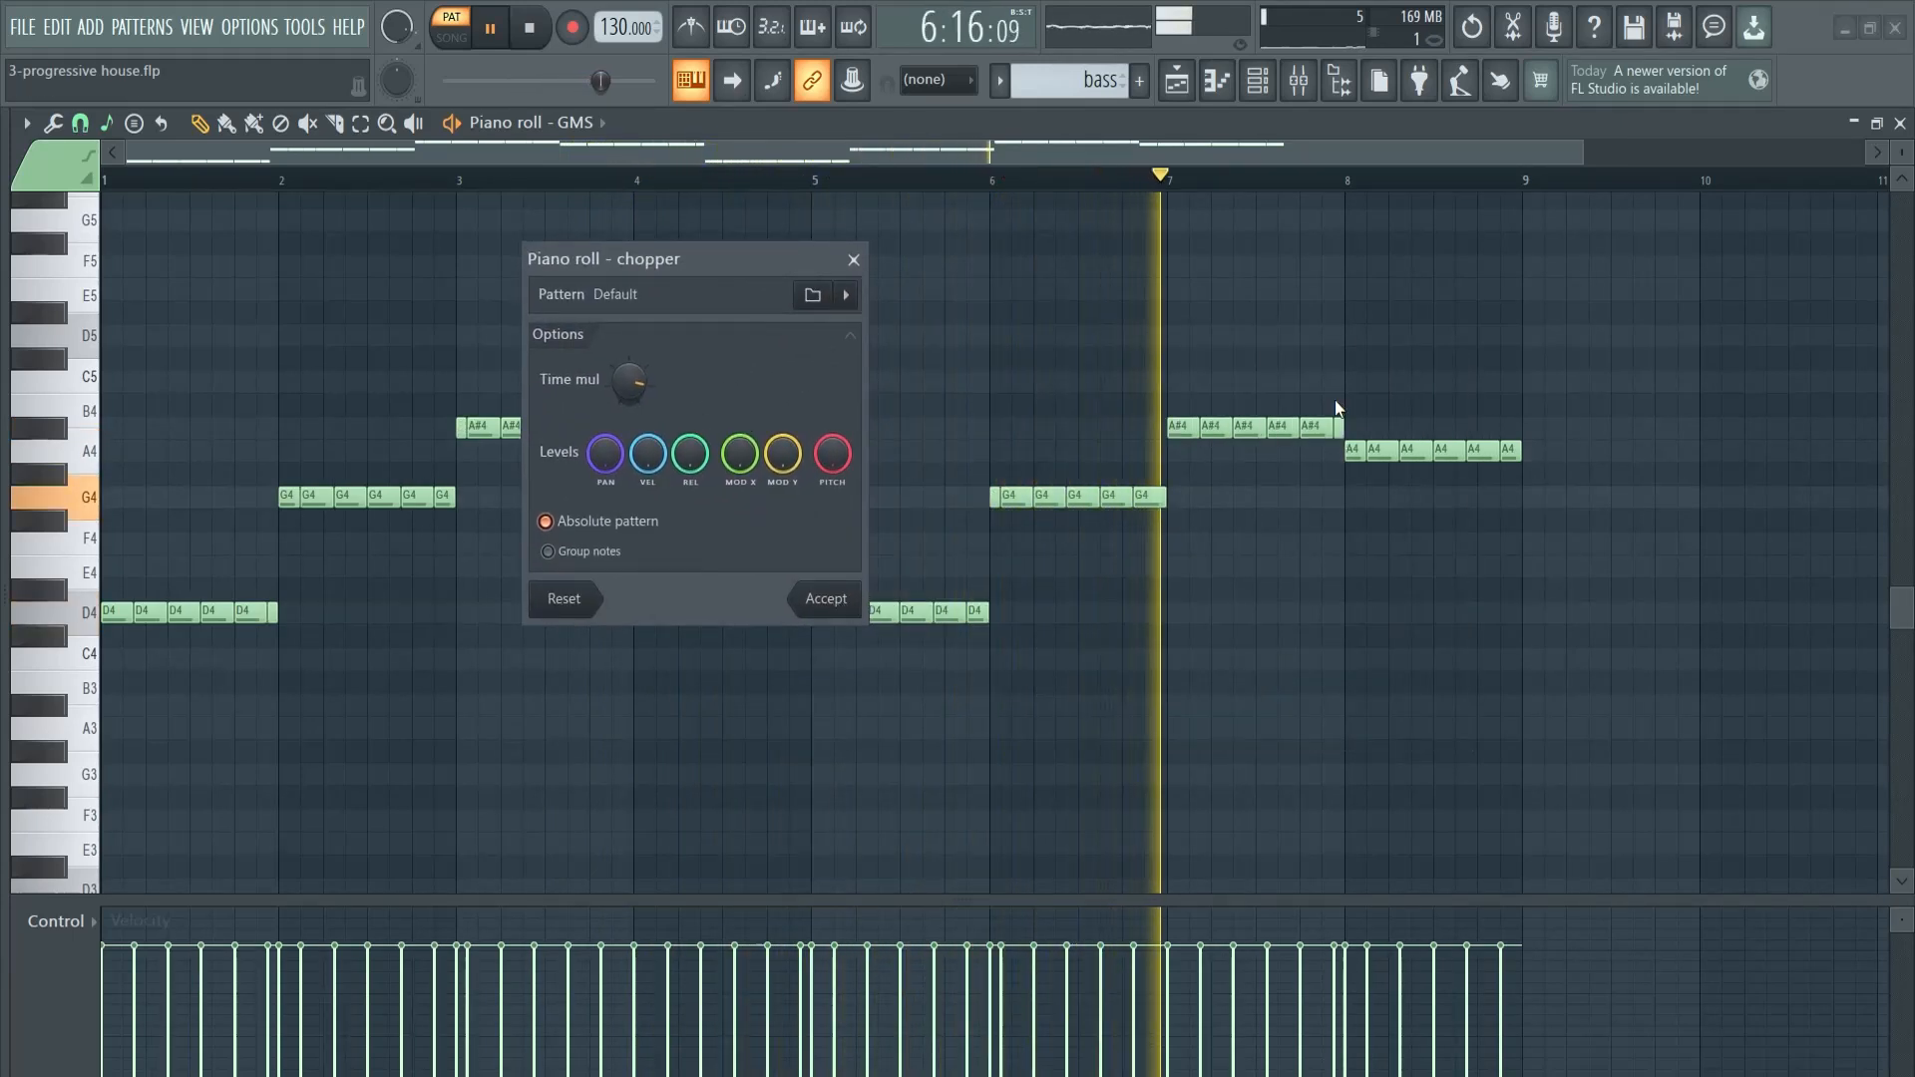
pyautogui.click(828, 601)
pyautogui.press('space')
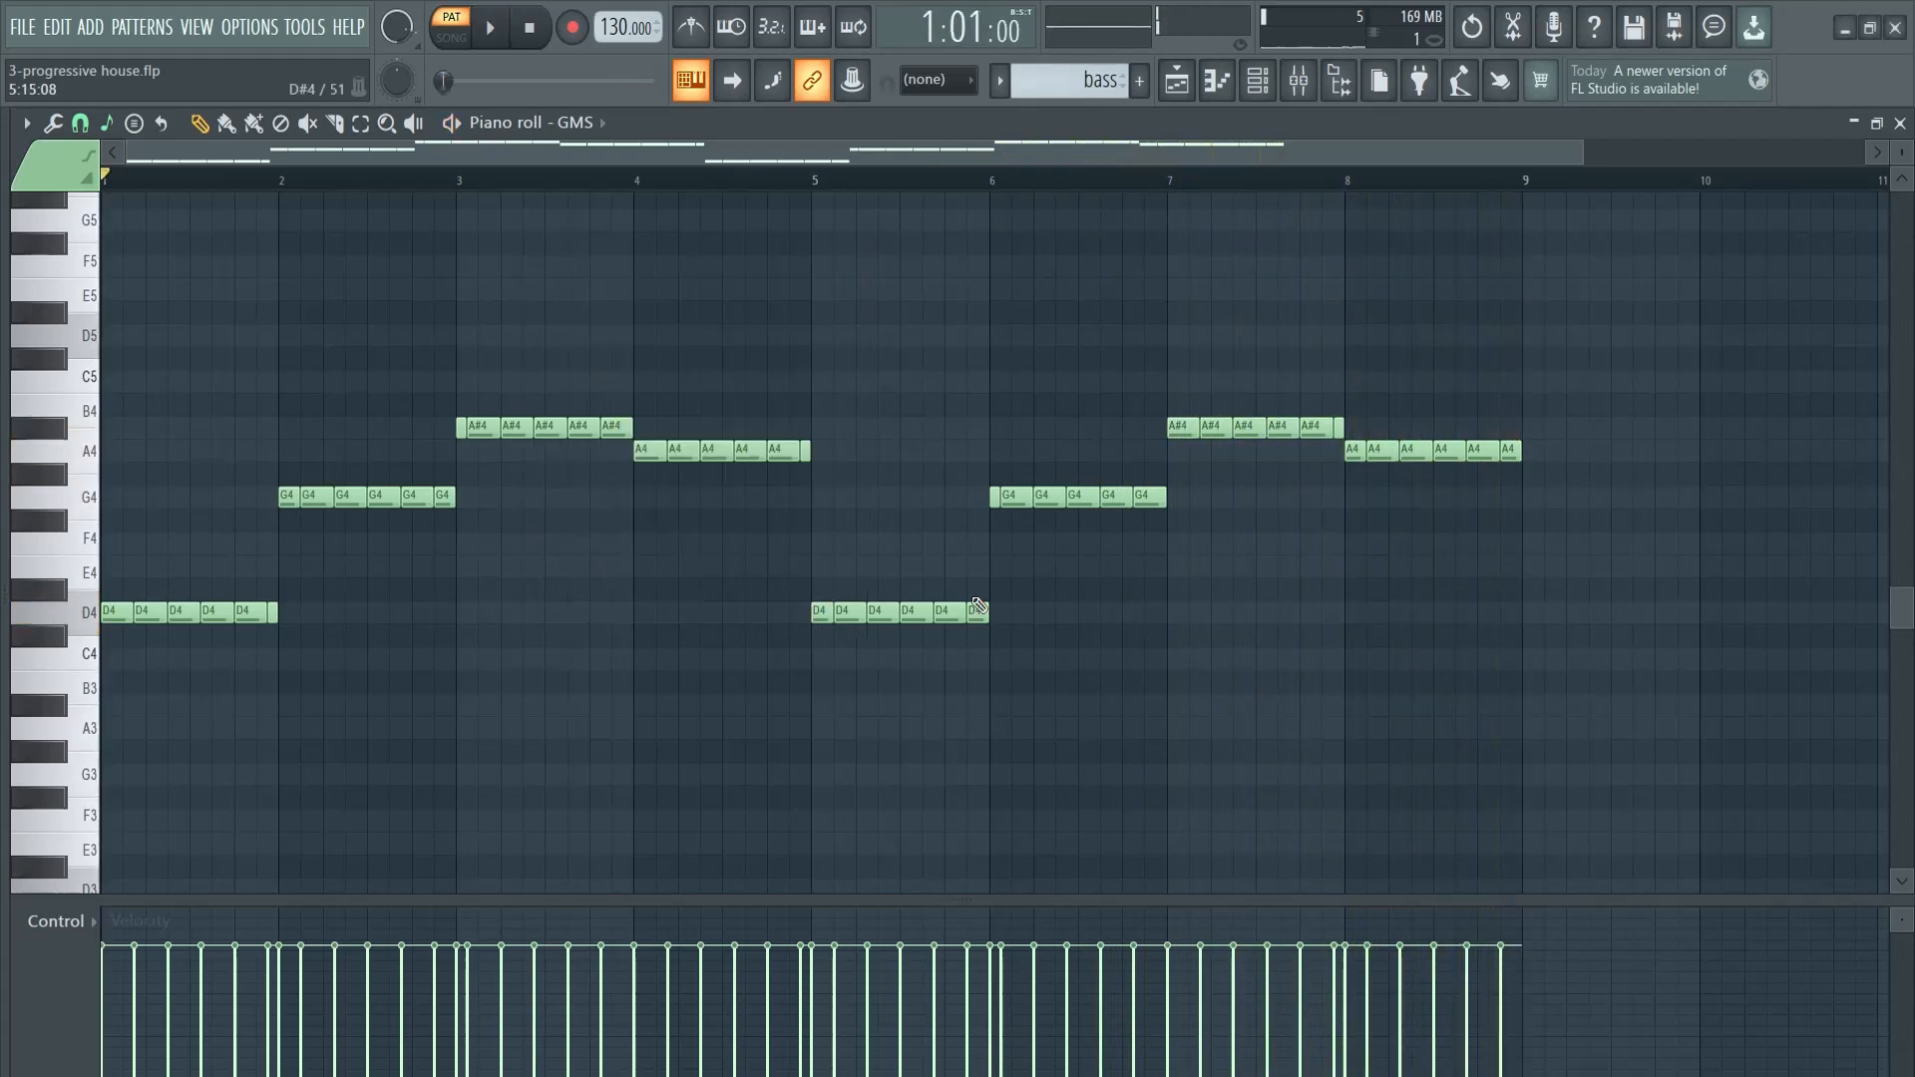
# - Clone the GMS channel in the channel rack and paste the chopped bass notes into the clone
pyautogui.press('F5')
pyautogui.press('F6')
pyautogui.moveTo(1380, 329); pyautogui.dragTo(1061, 270)
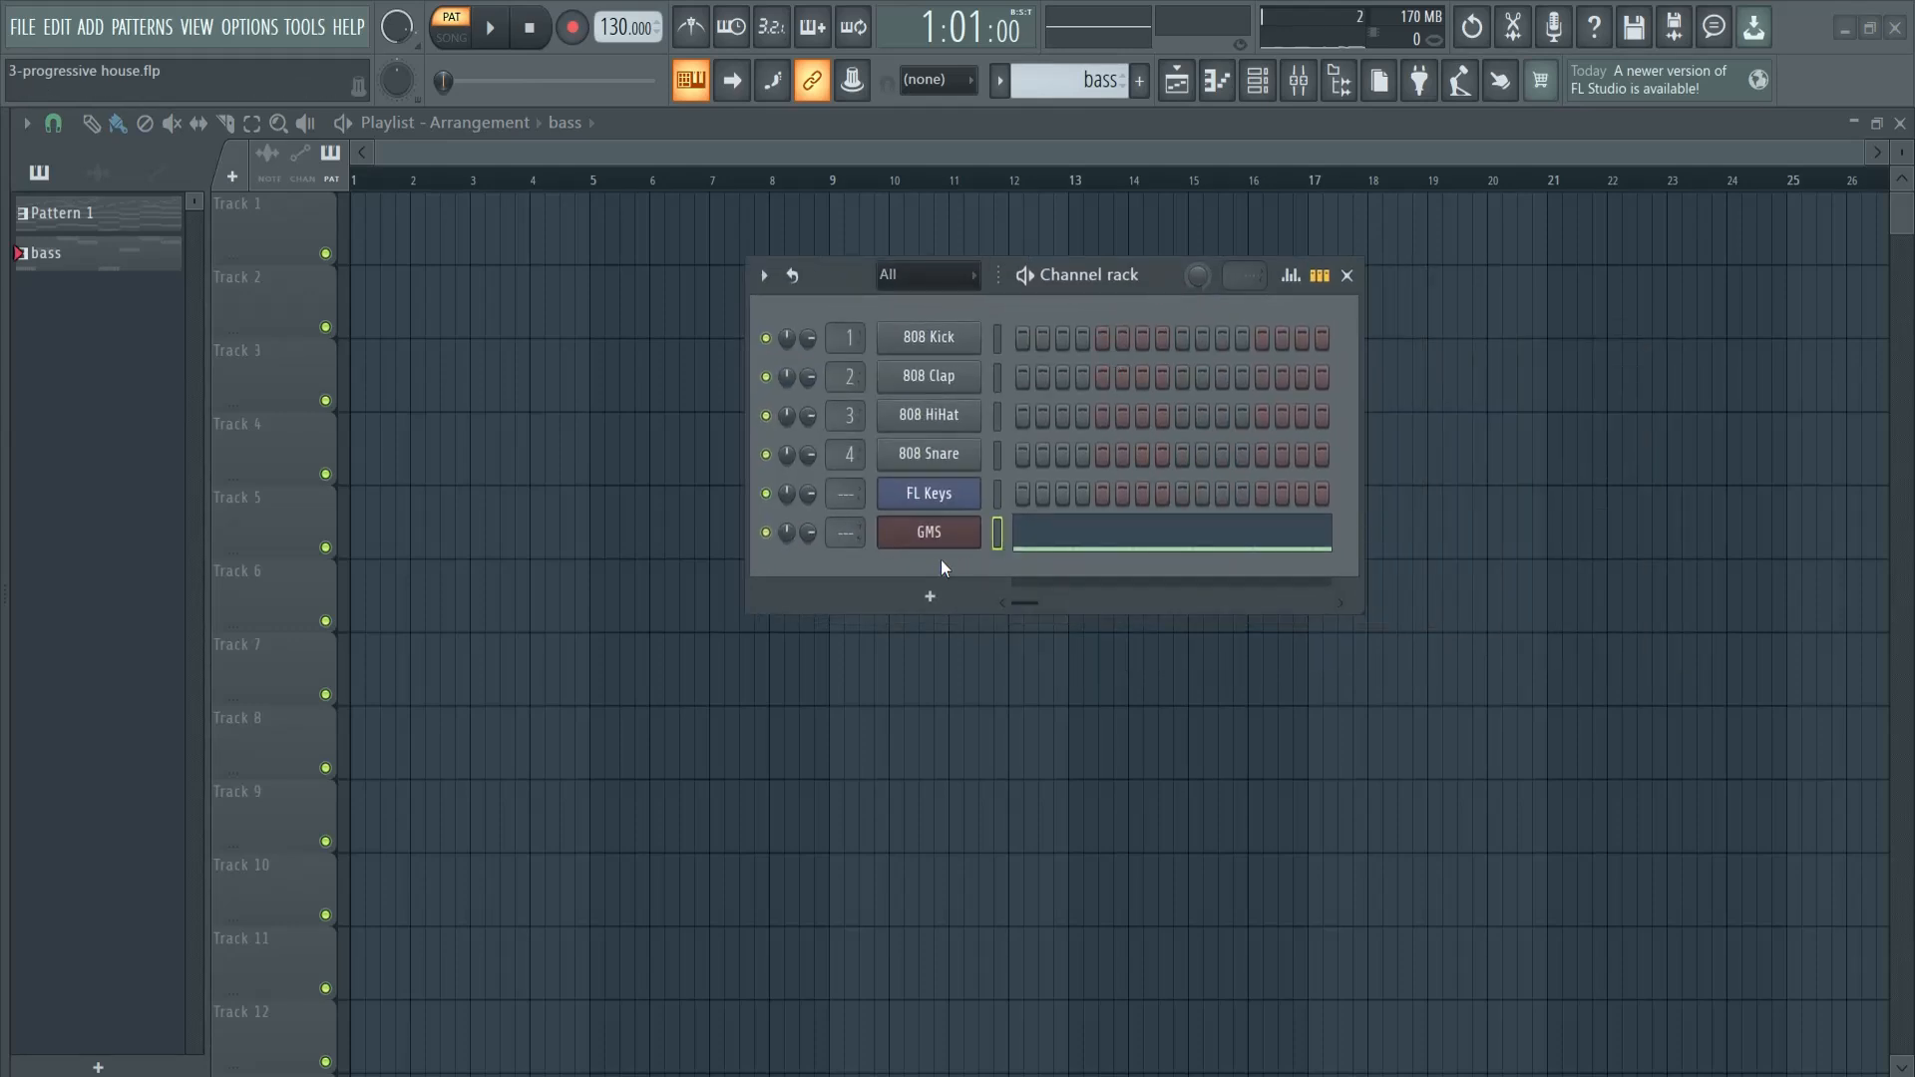
pyautogui.rightClick(931, 536)
pyautogui.click(1031, 758)
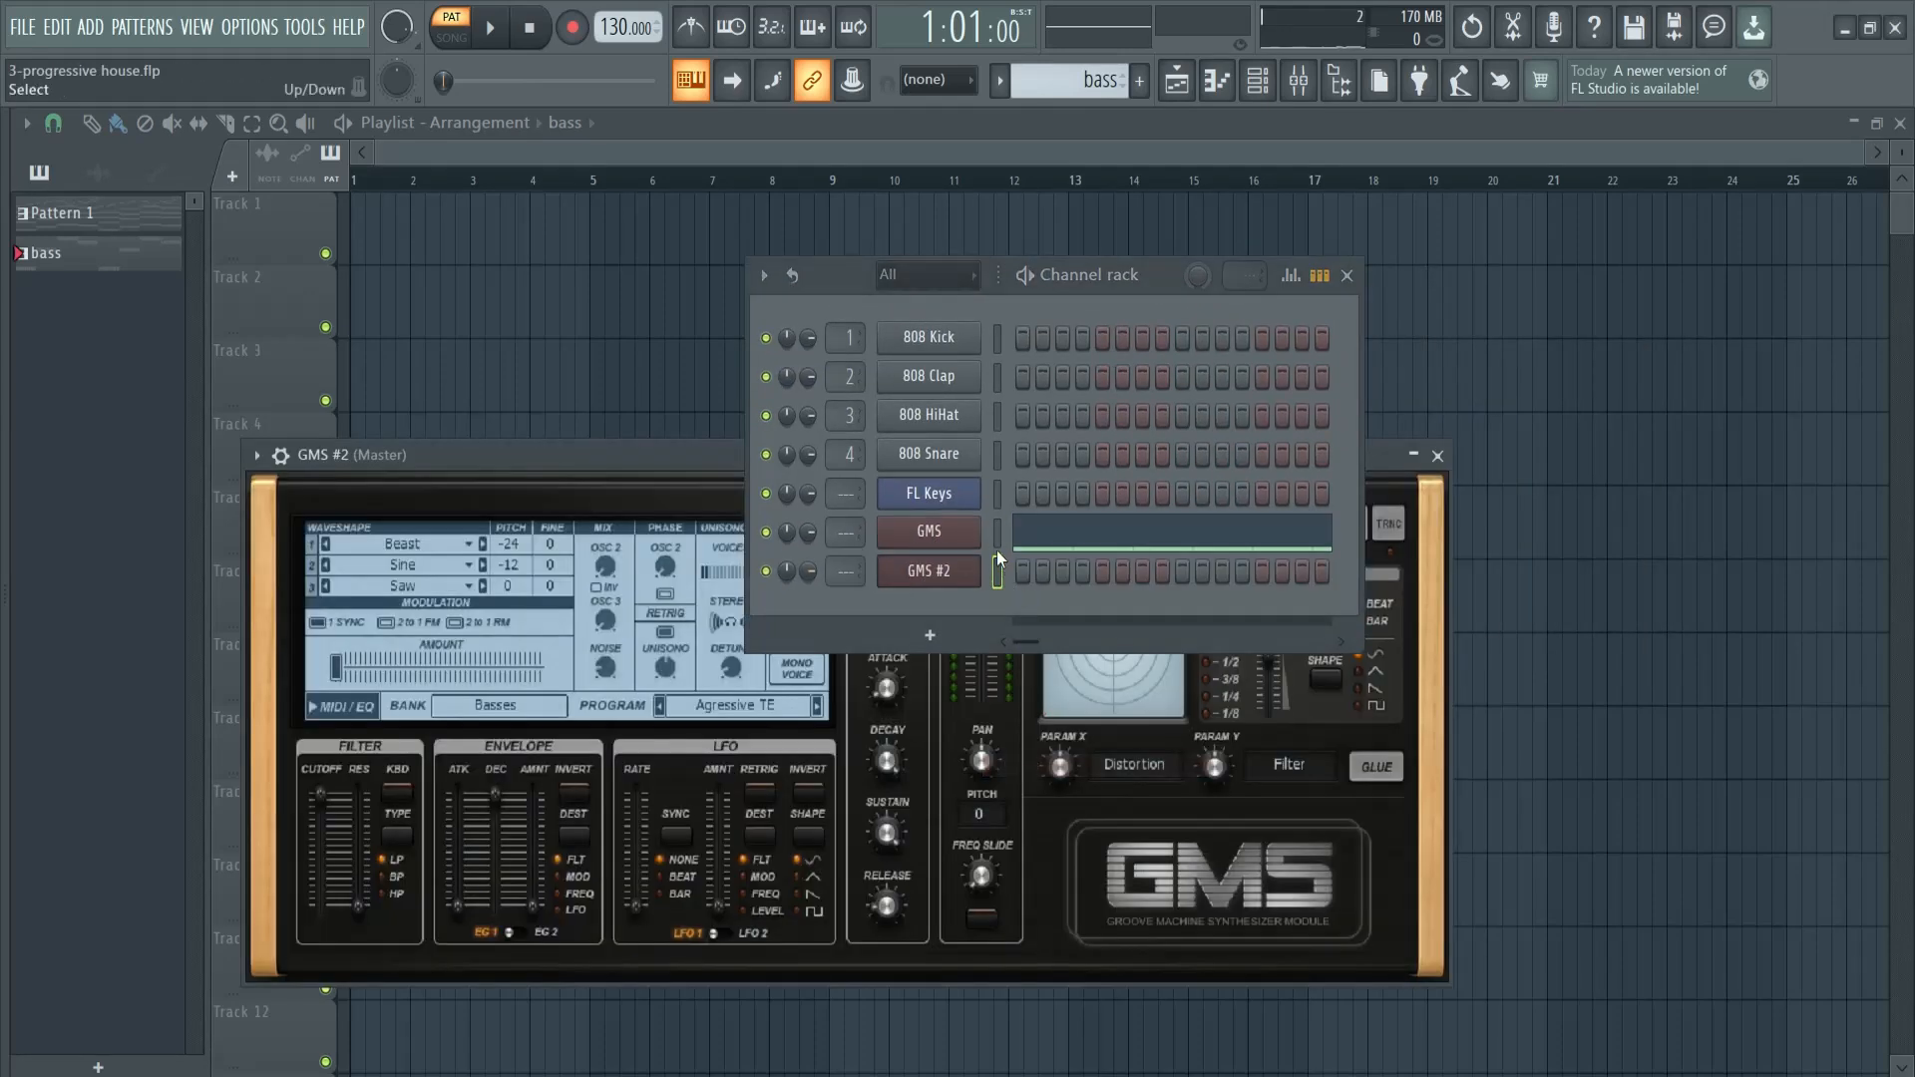
pyautogui.hotkey('ctrl', 'v')
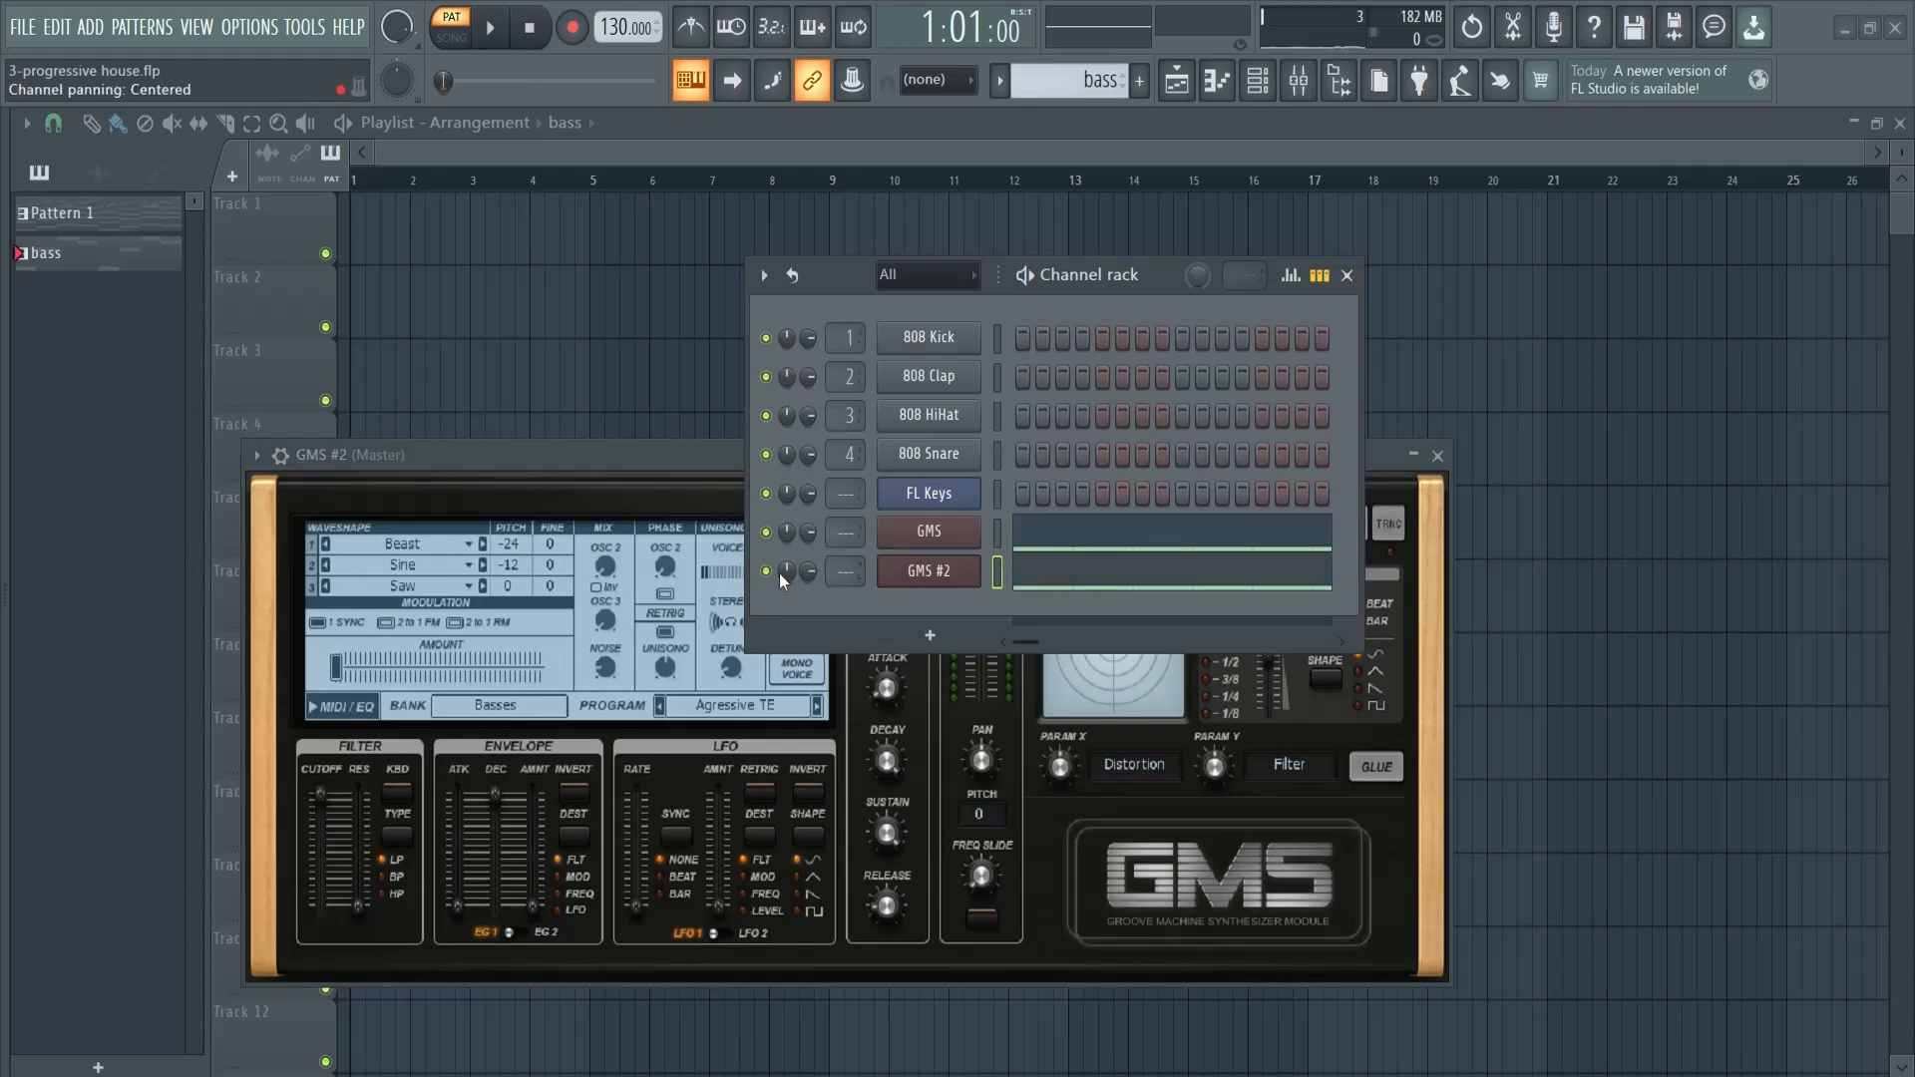
# - Solo GMS #2 and load the Analog Bass 1 TE preset from the Basses bank during playback
pyautogui.moveTo(1134, 271); pyautogui.dragTo(1493, 189)
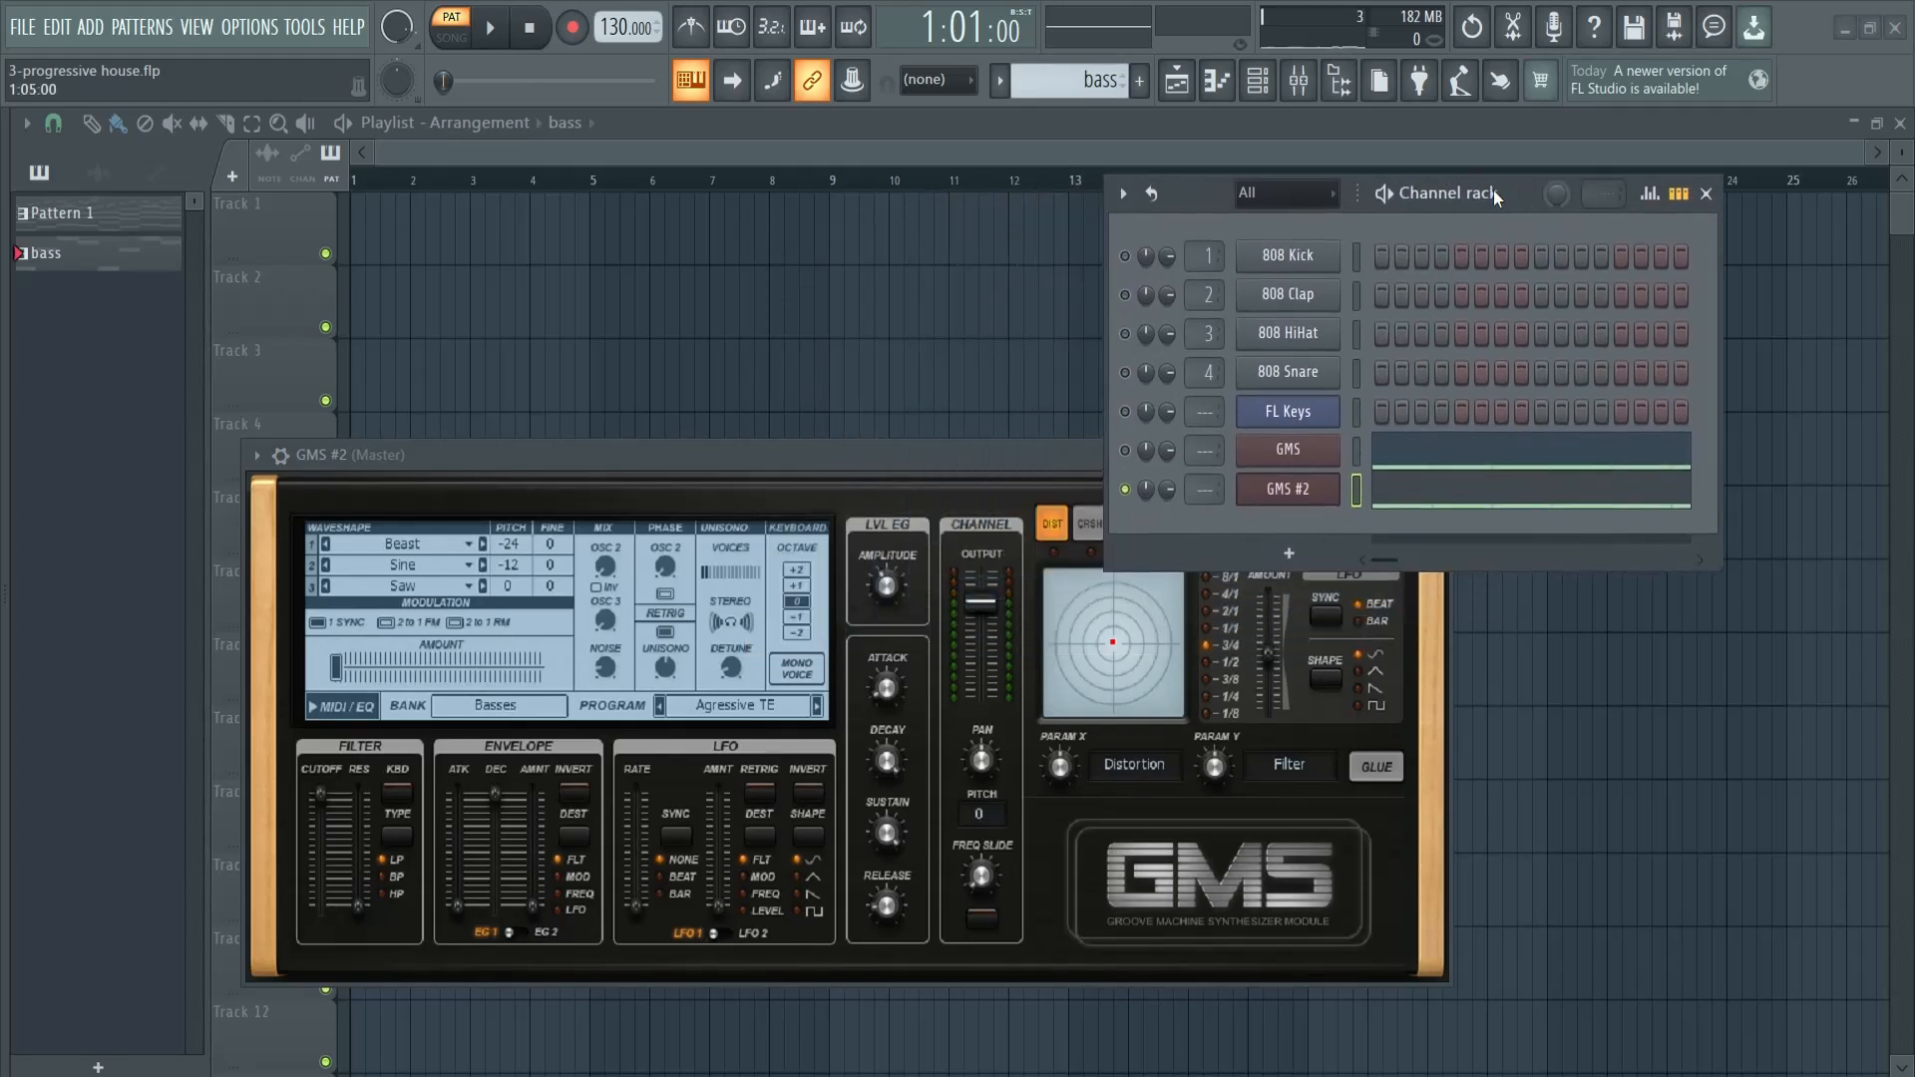
pyautogui.click(738, 706)
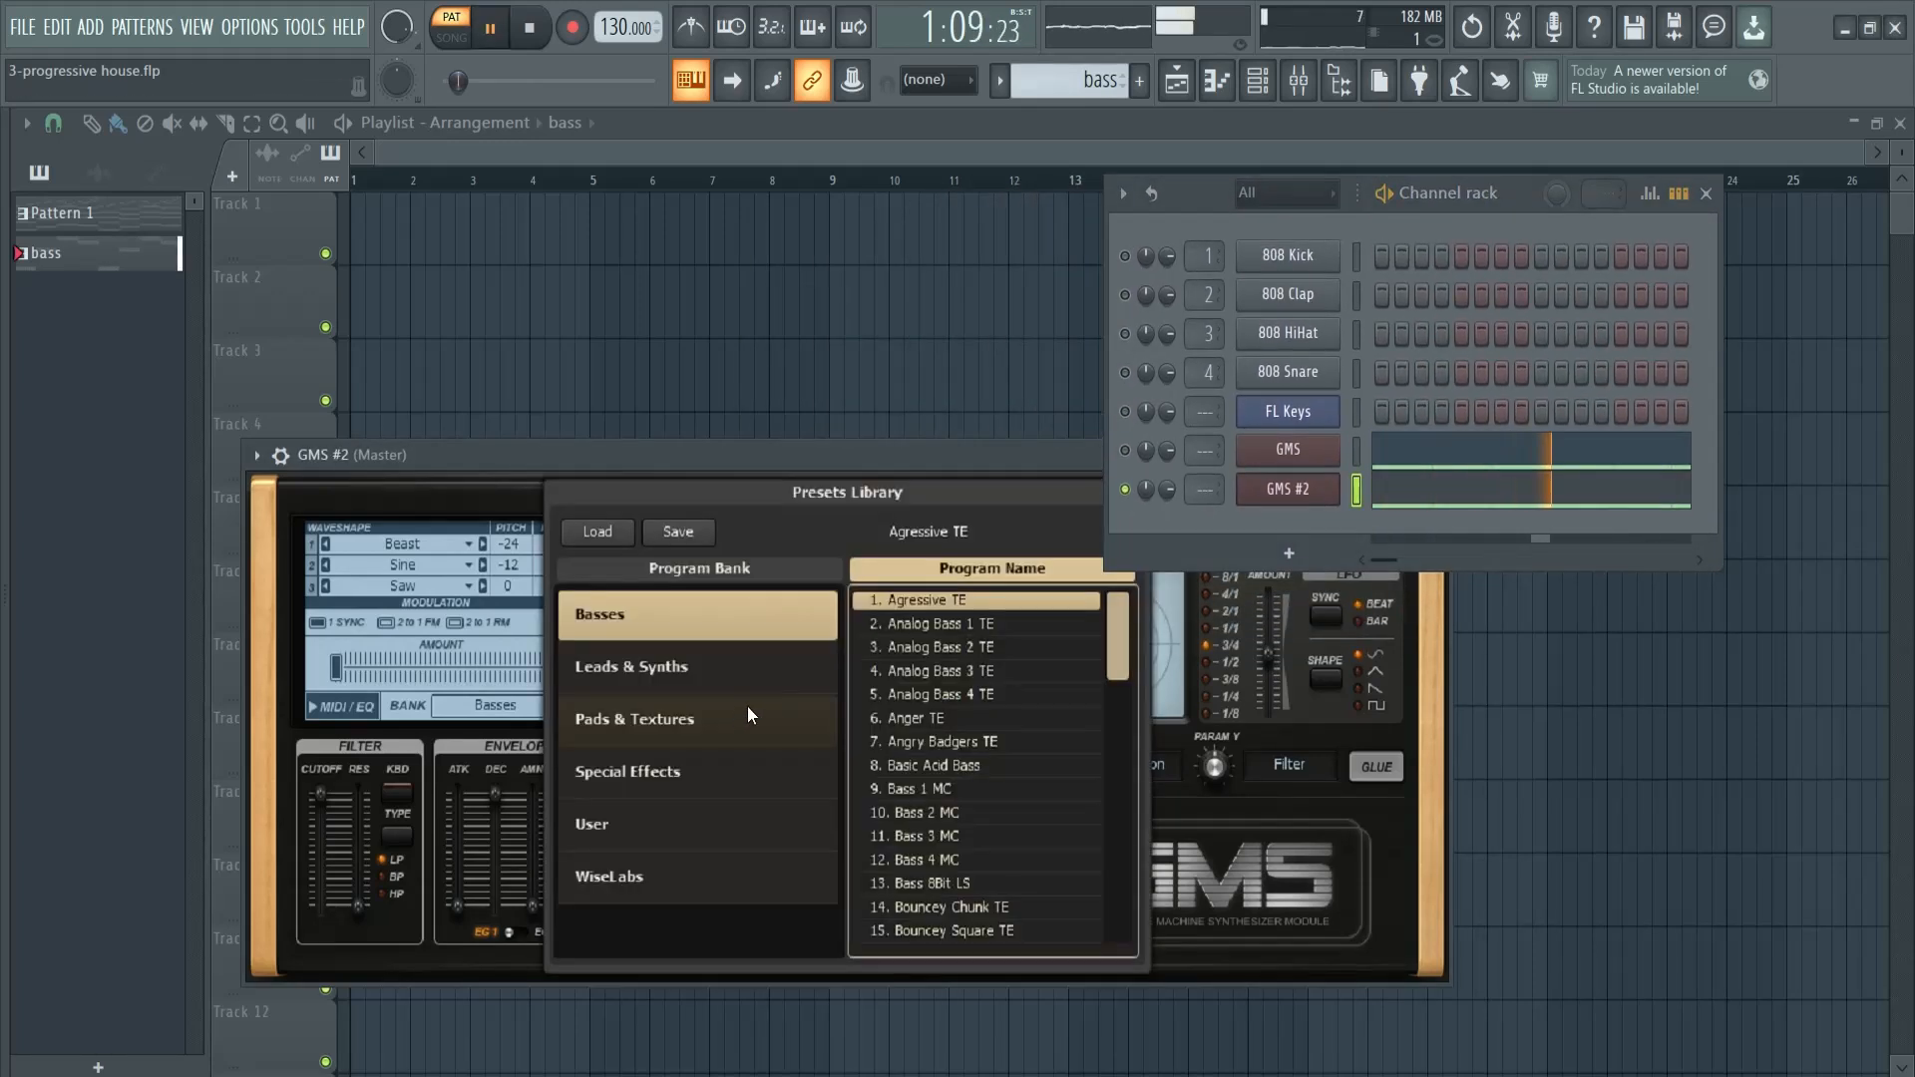
pyautogui.click(938, 625)
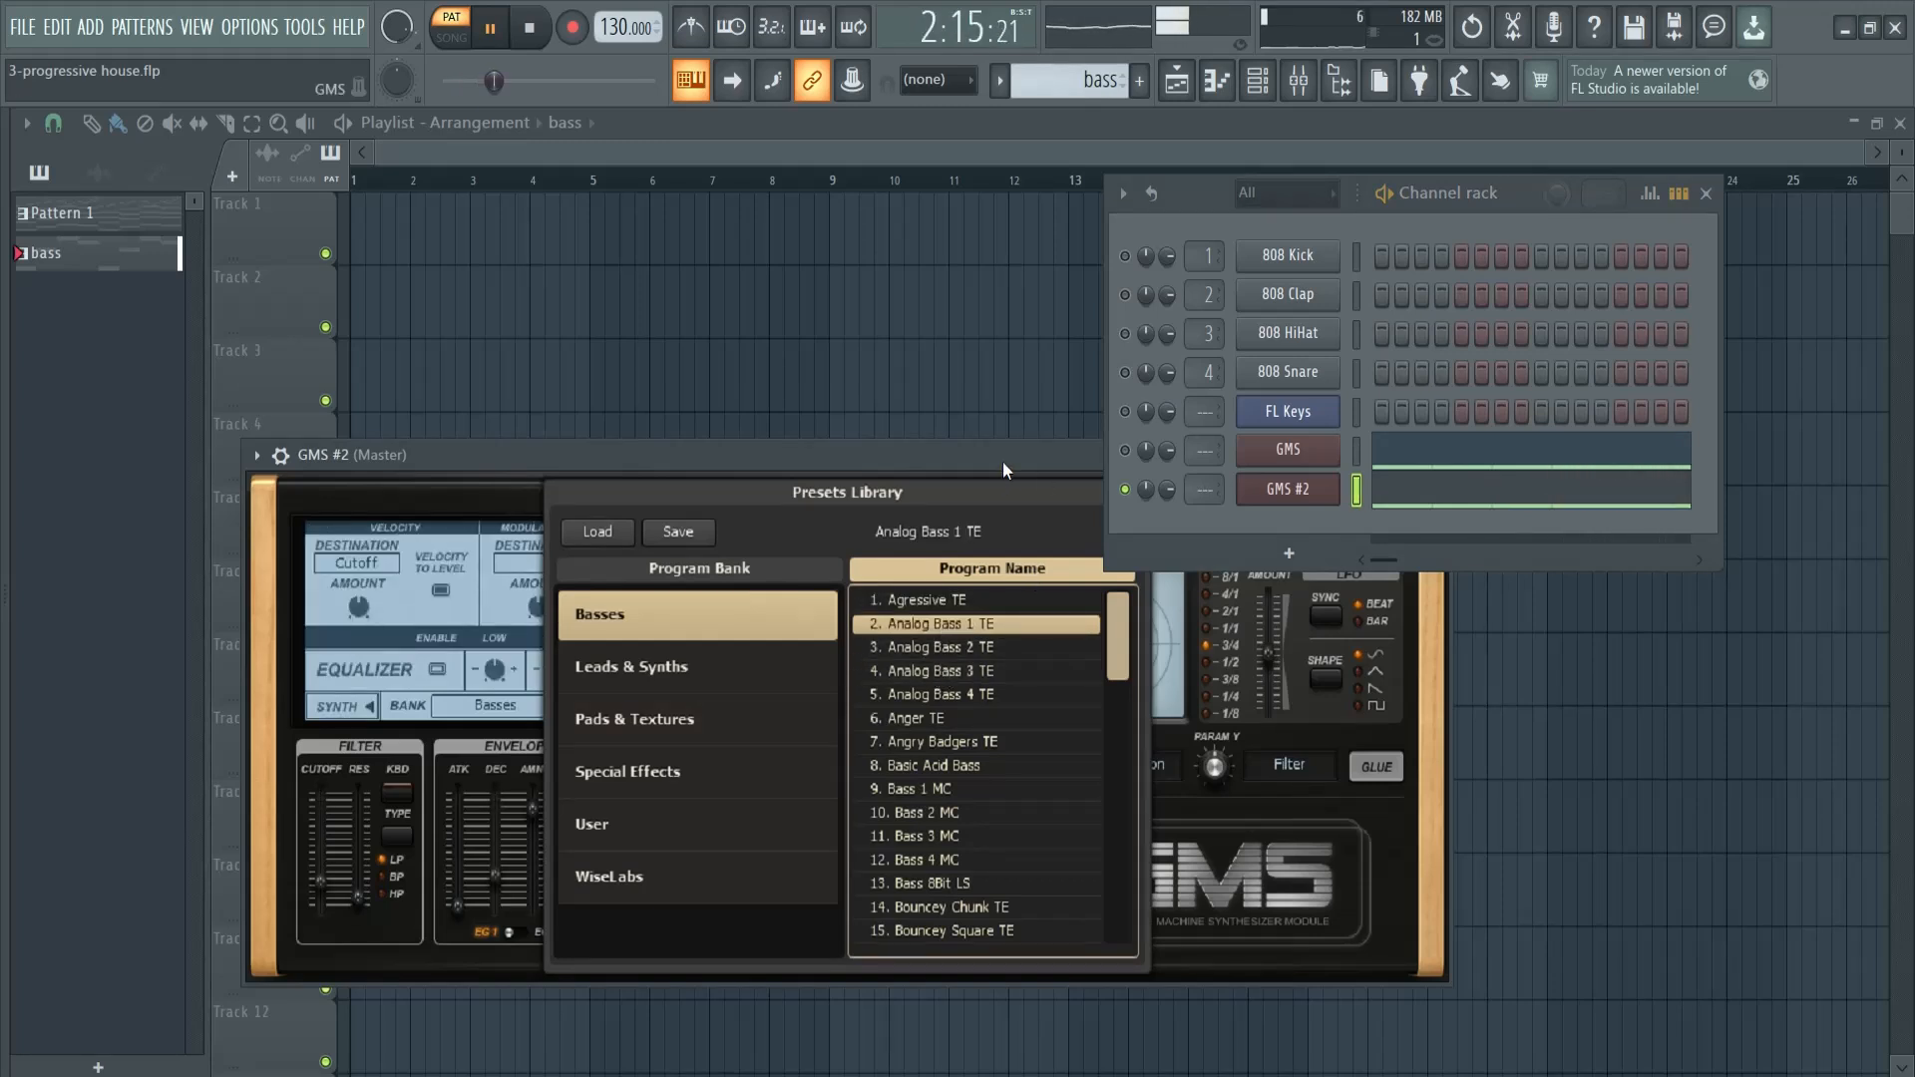
pyautogui.moveTo(1002, 461); pyautogui.dragTo(836, 375)
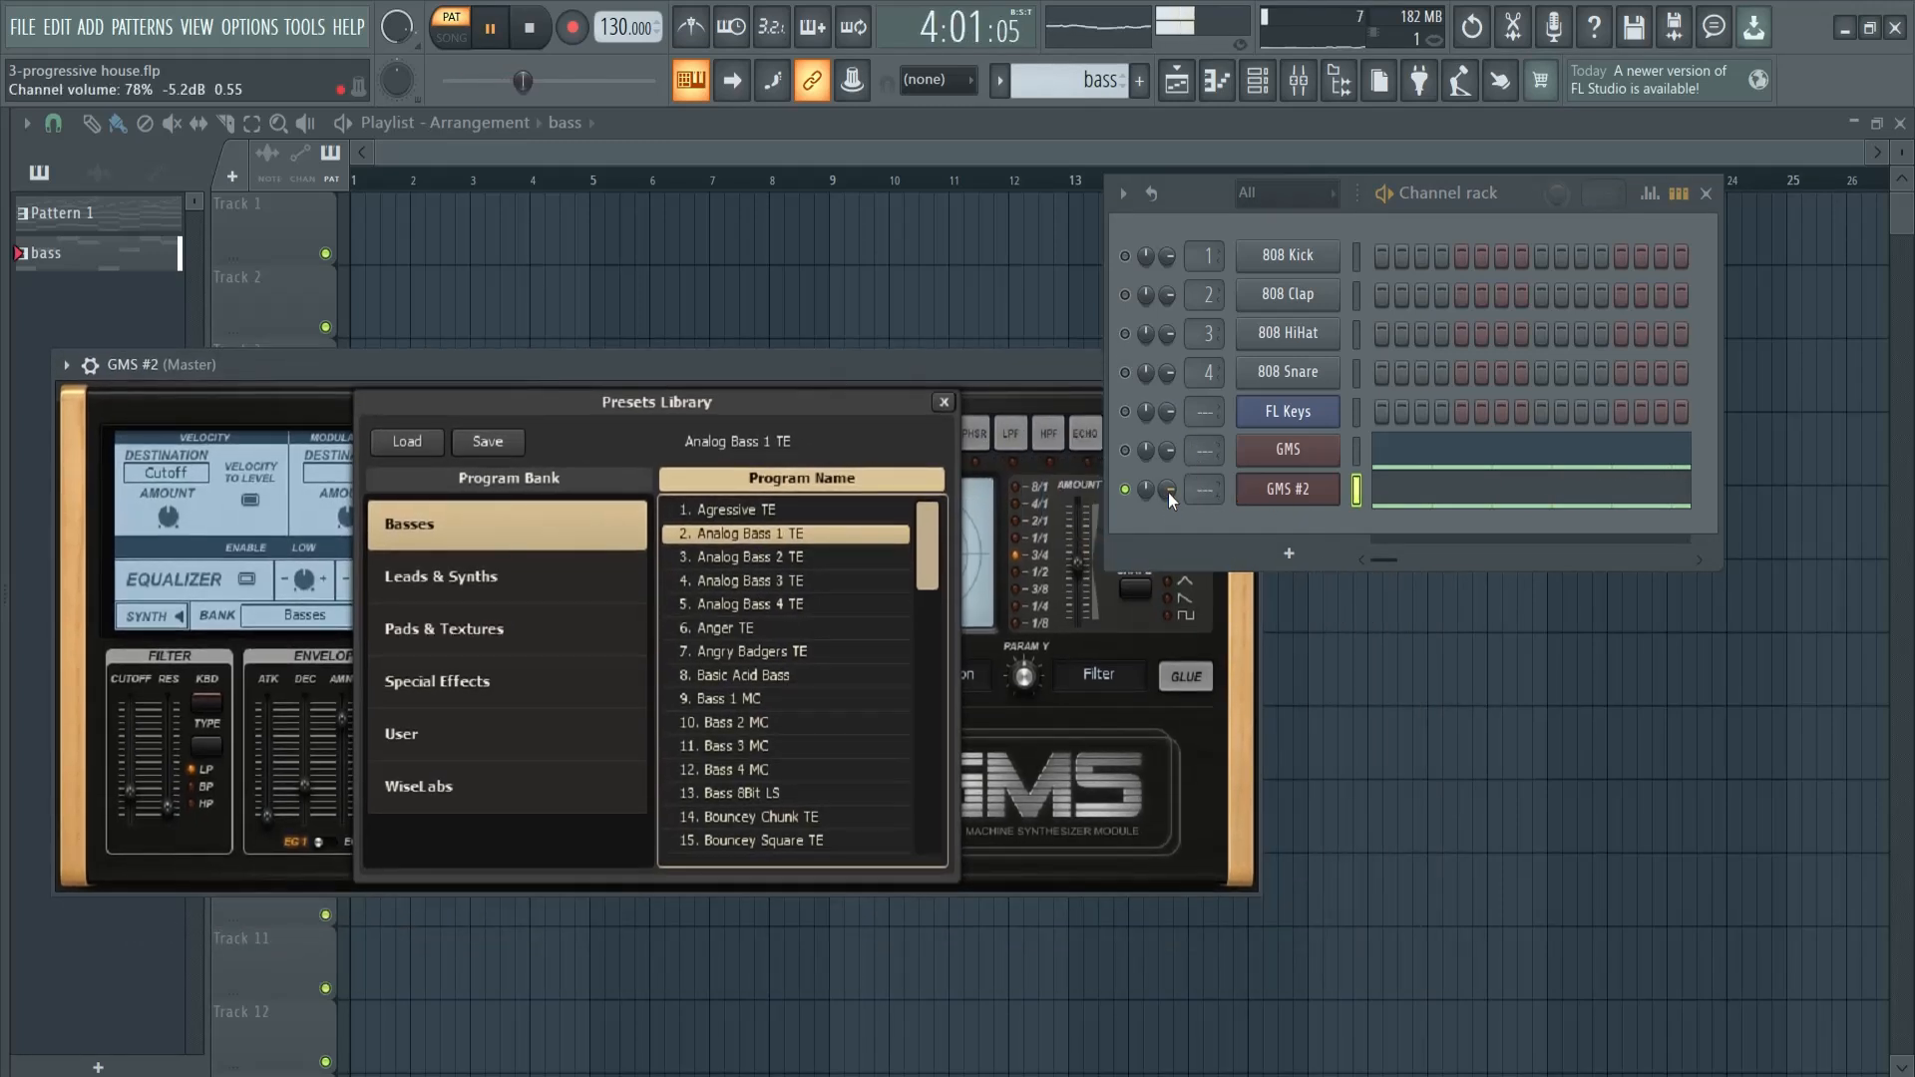
# - Unmute the original GMS channel, balance its volume against GMS #2 while both play, and stop playback
pyautogui.click(1124, 449)
pyautogui.scroll(6, 1167, 490)
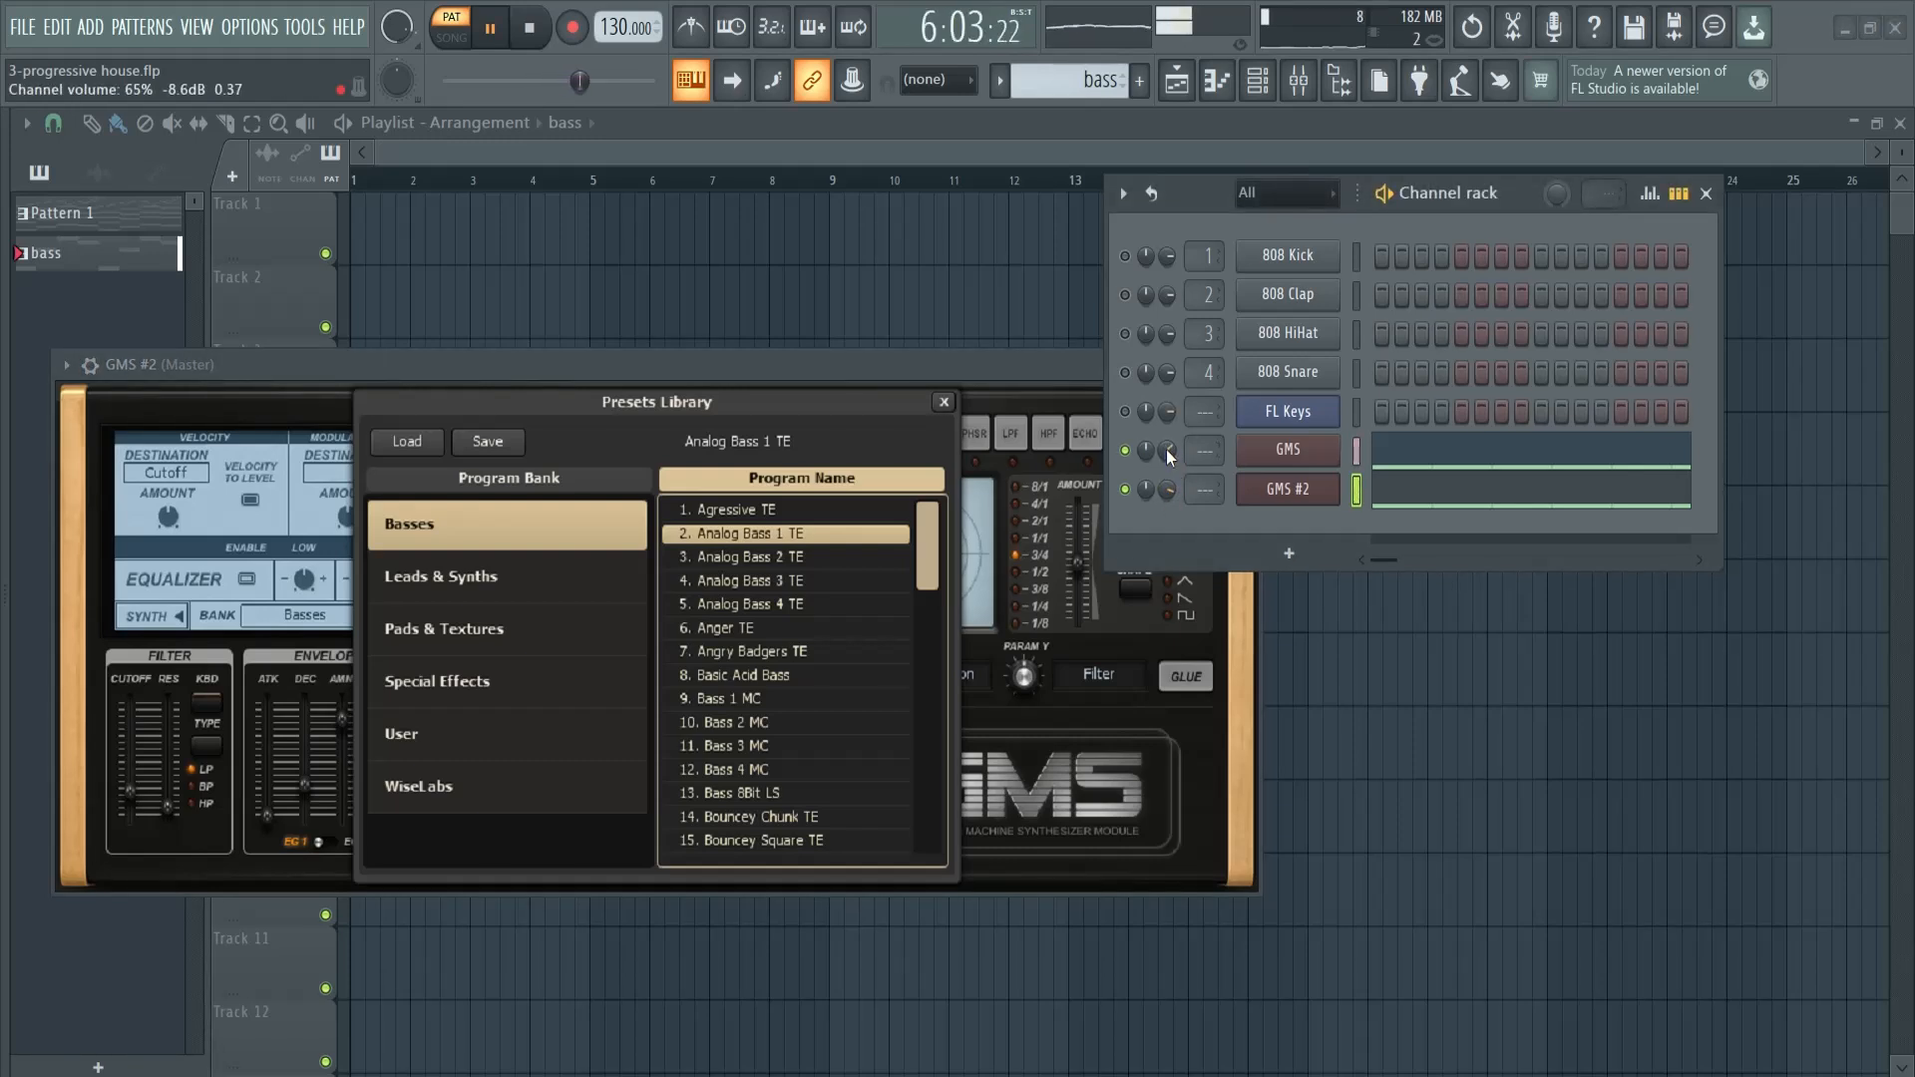
pyautogui.press('space')
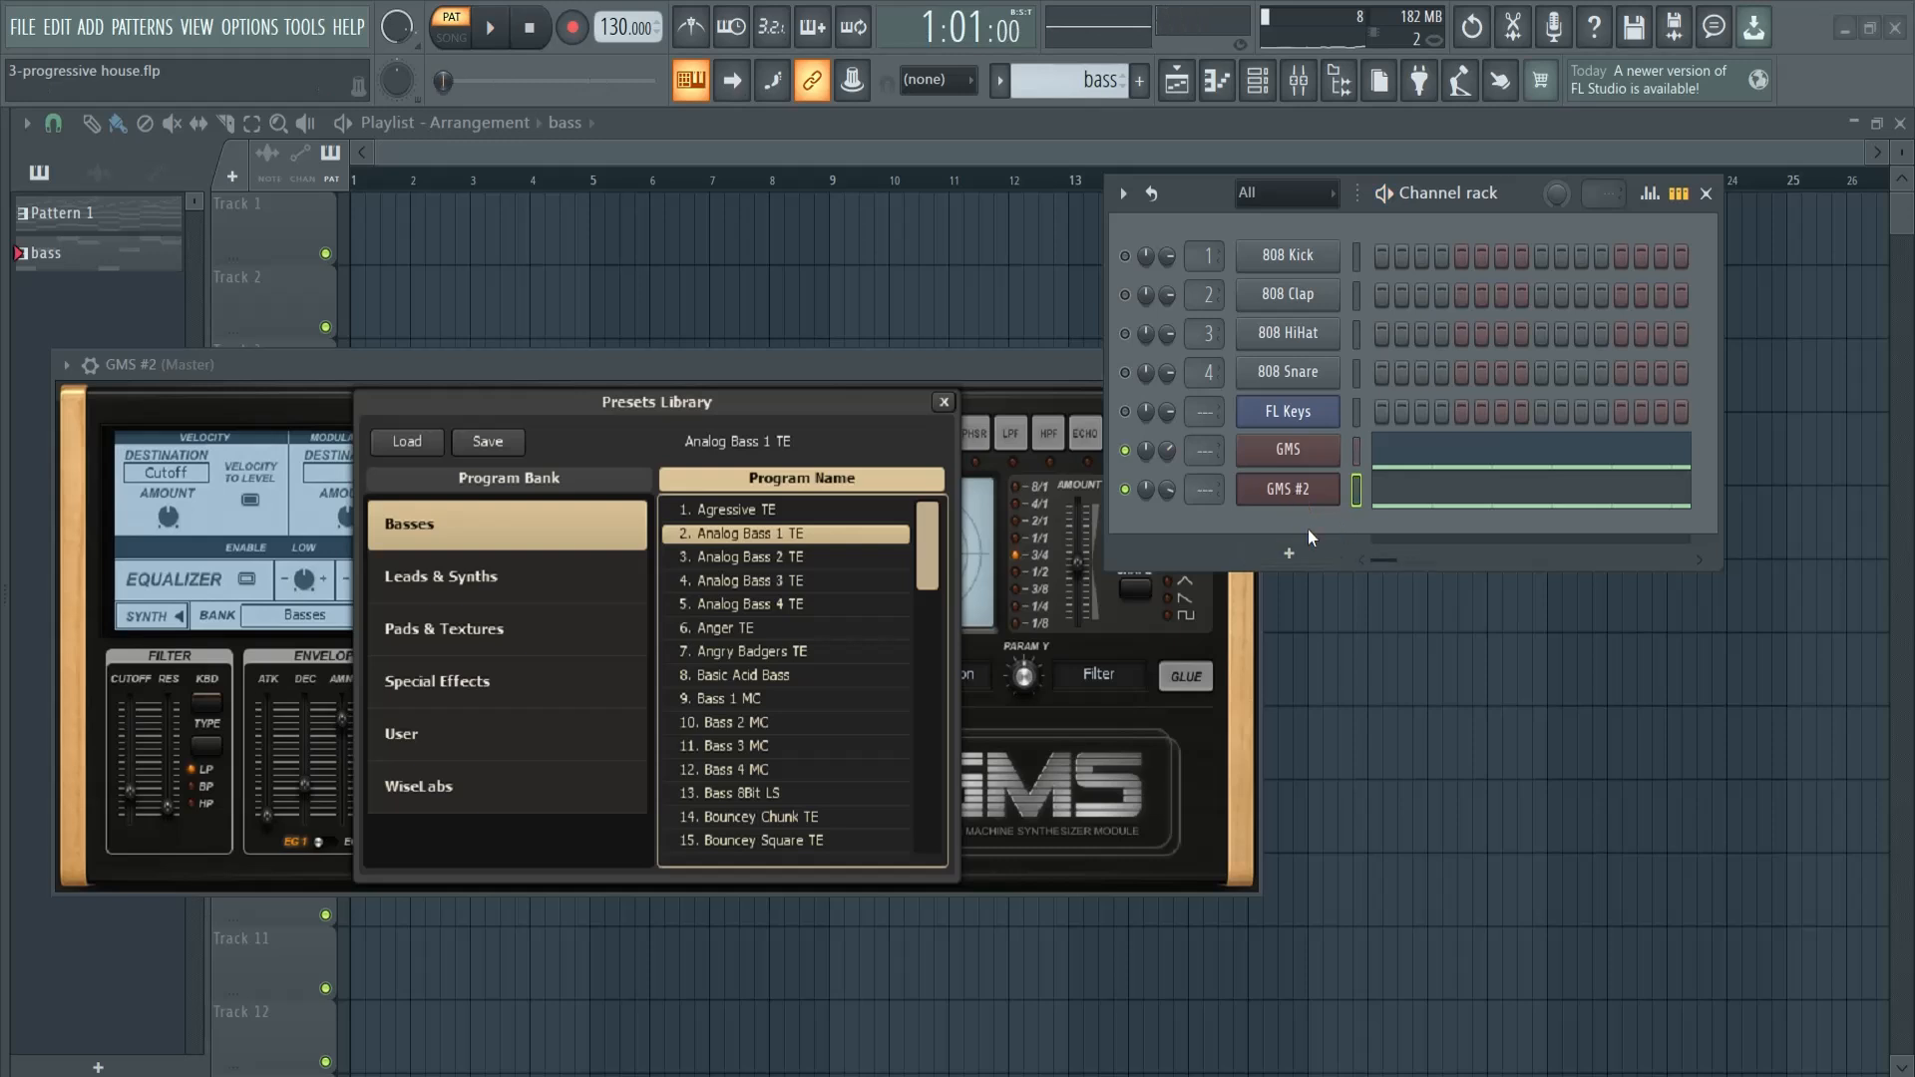
# - Add a FLEX channel to the bass pattern and paste the chopped bass notes into it
pyautogui.click(1297, 555)
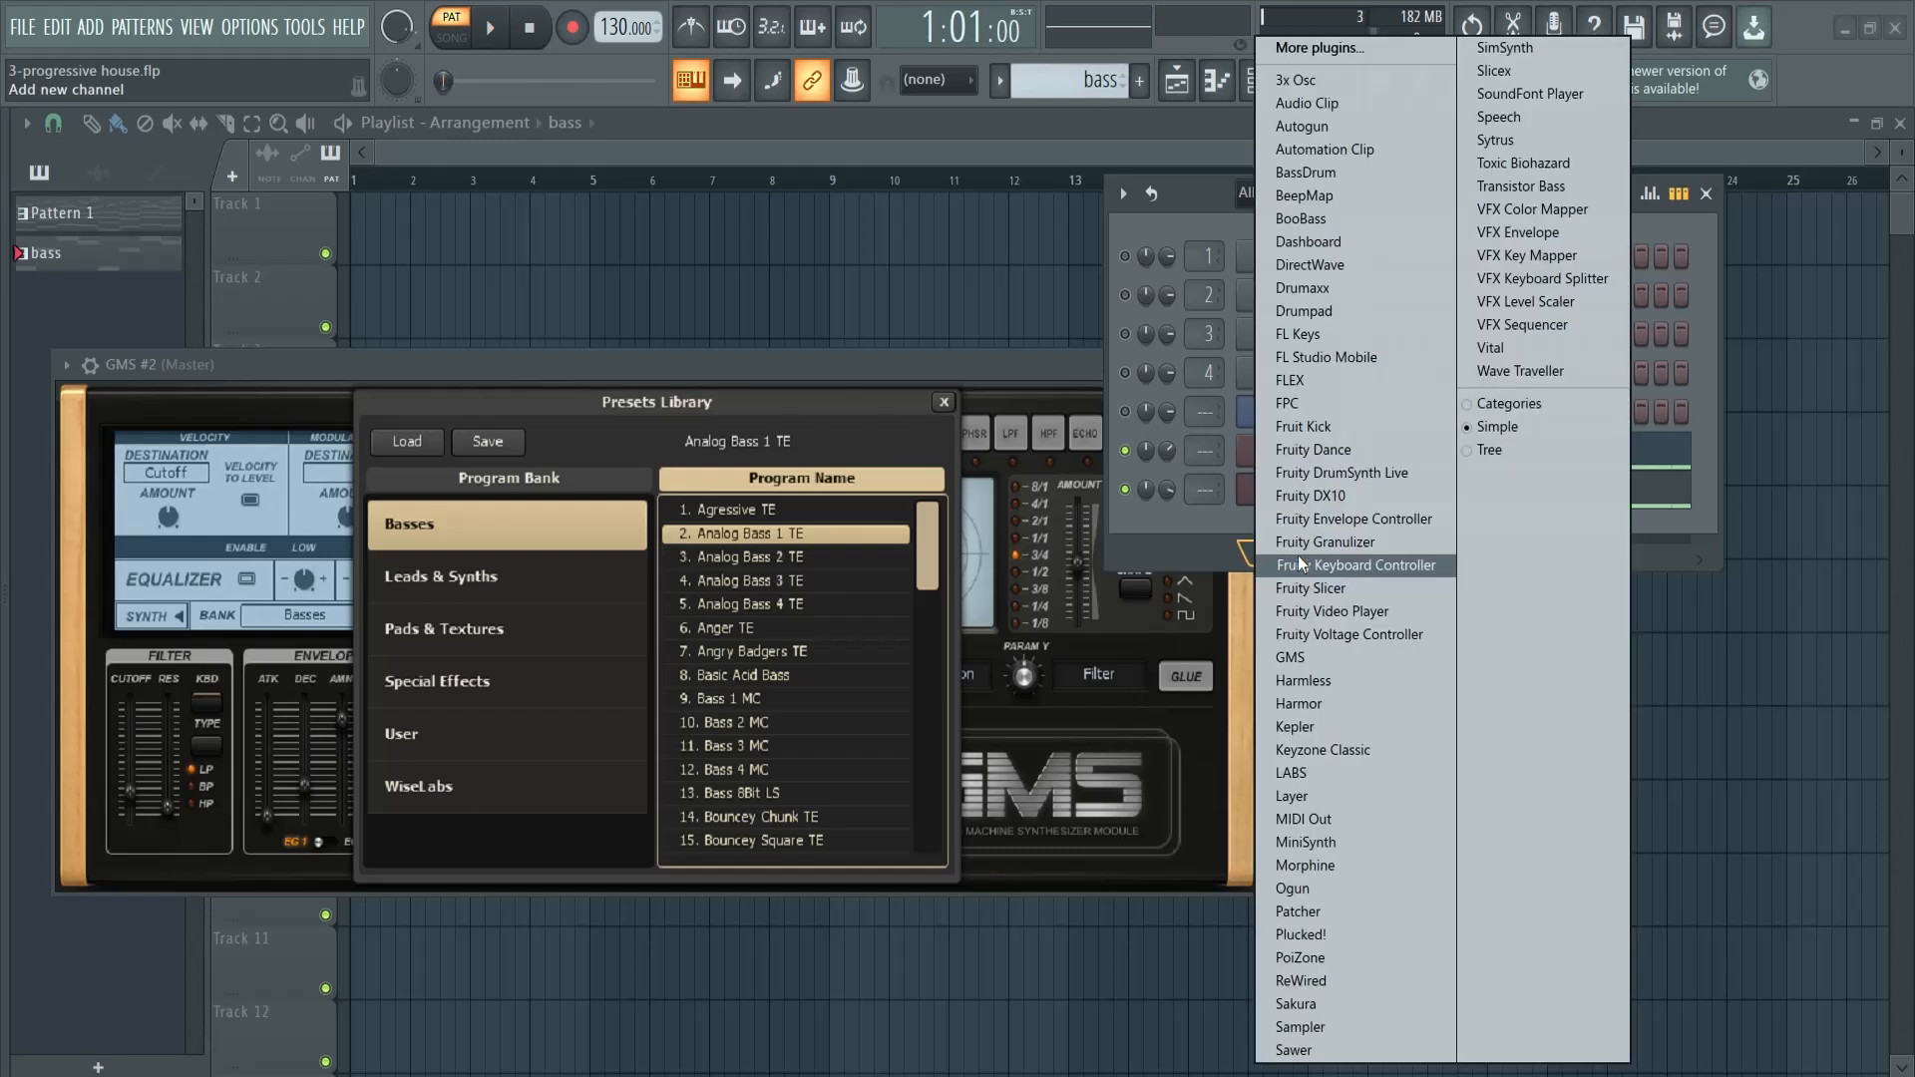
pyautogui.click(1316, 384)
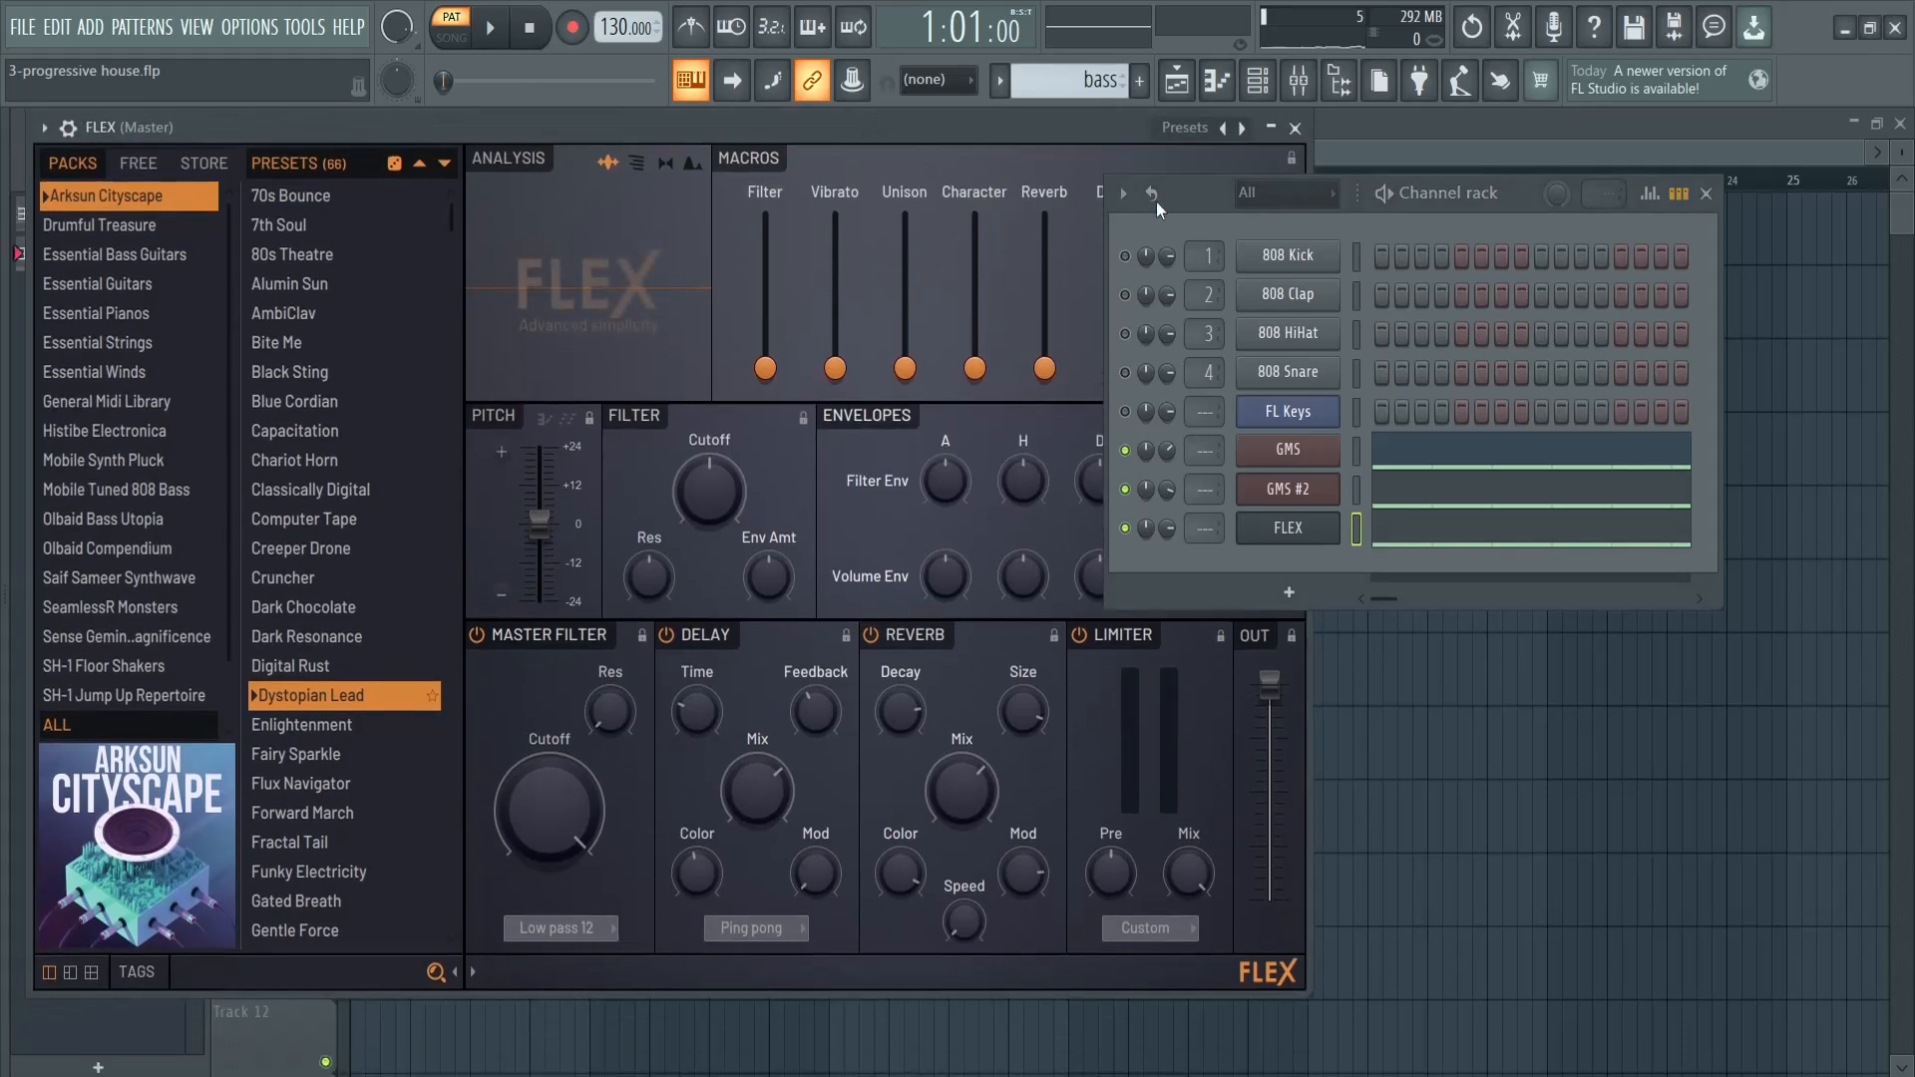
# - Show FLEX presets from all packs, filtered by the Bass type tag
pyautogui.moveTo(1489, 208); pyautogui.dragTo(1642, 223)
pyautogui.moveTo(971, 128); pyautogui.dragTo(909, 128)
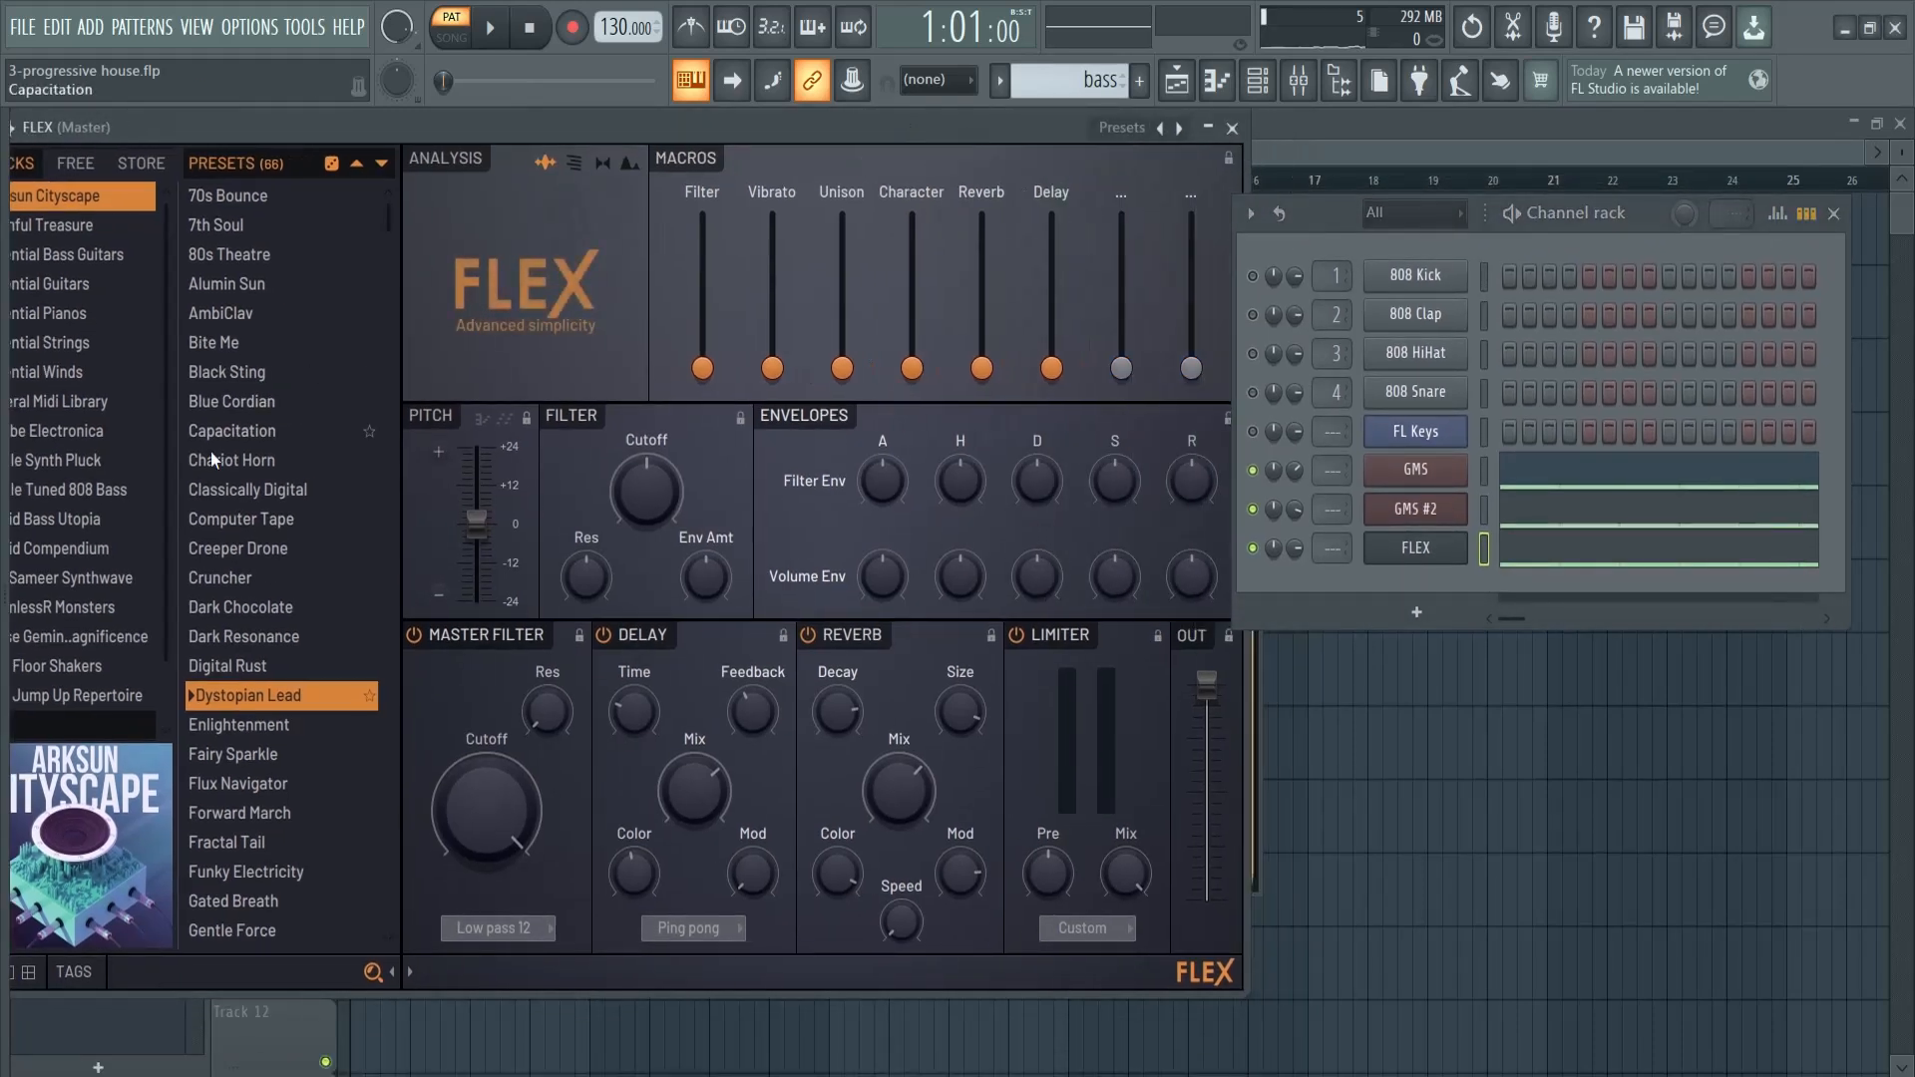
pyautogui.moveTo(567, 123); pyautogui.dragTo(633, 123)
pyautogui.click(145, 972)
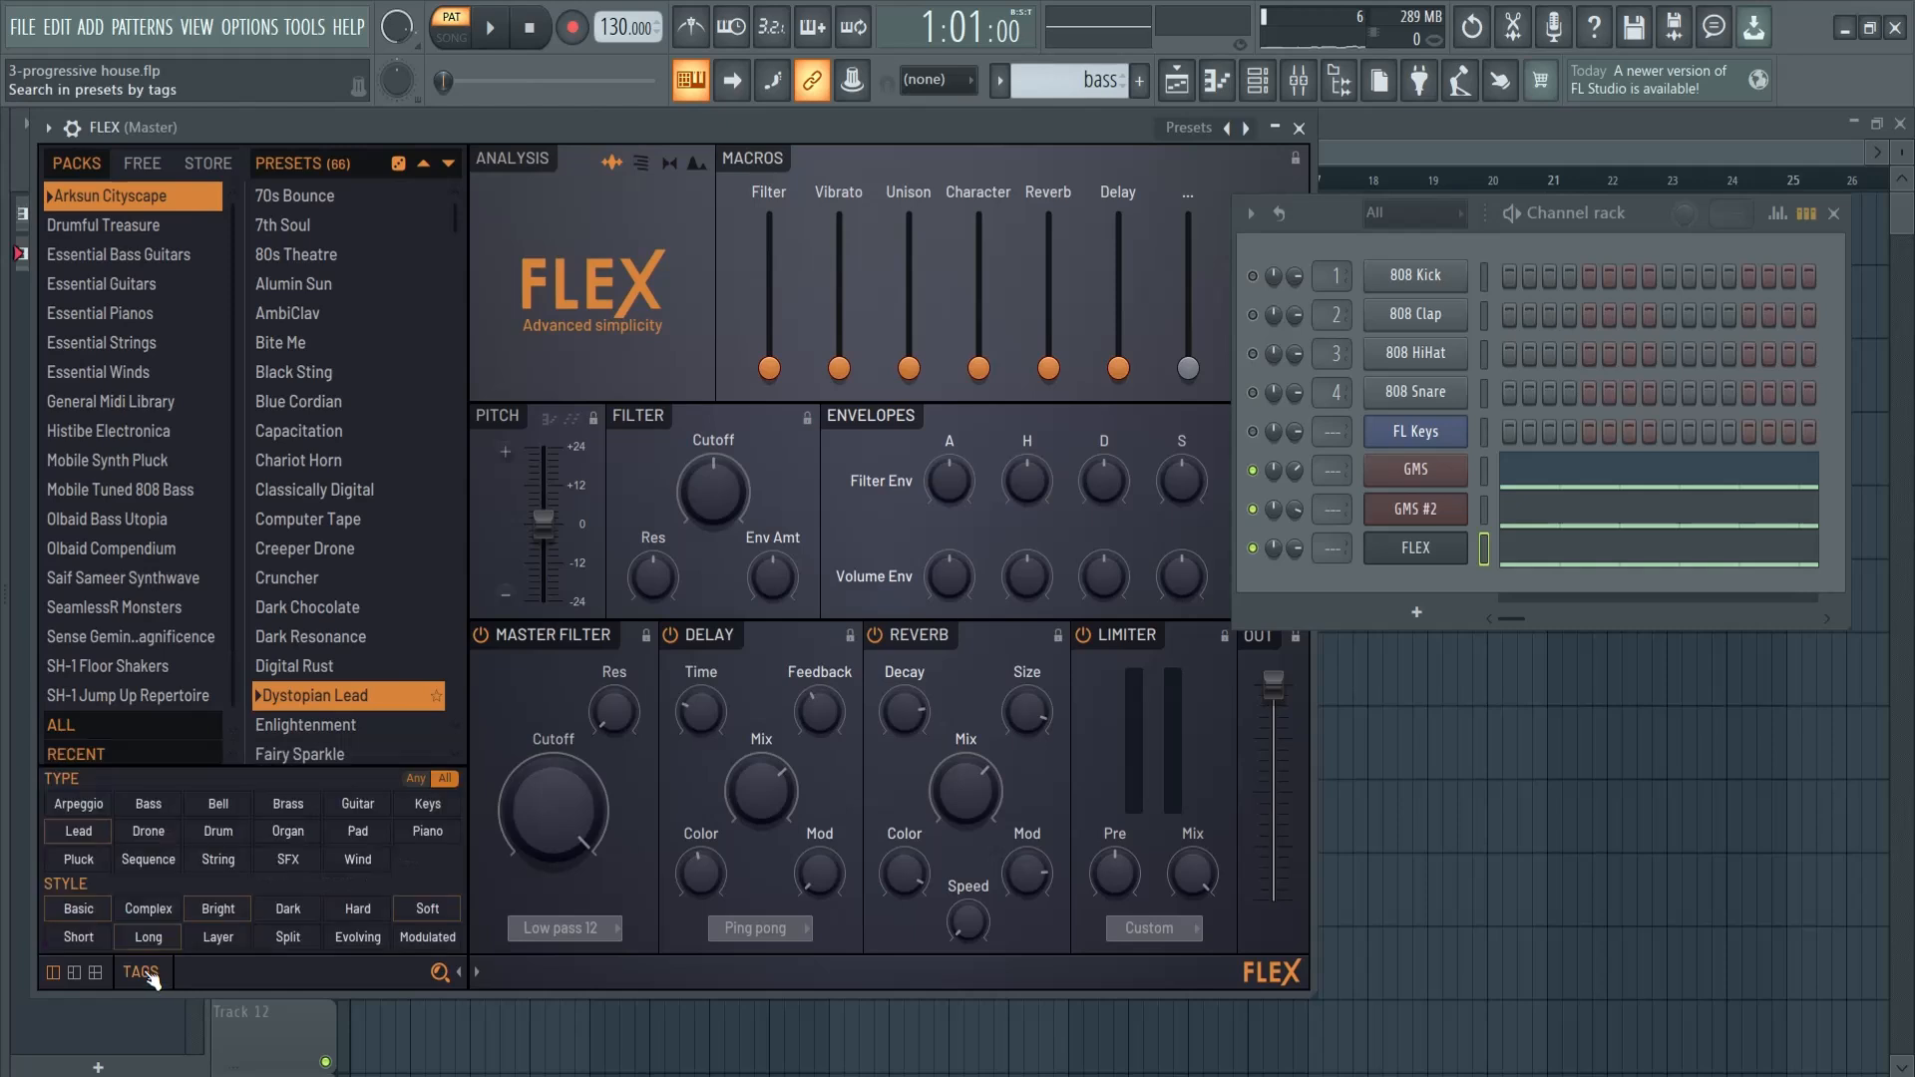
pyautogui.click(61, 725)
pyautogui.click(147, 804)
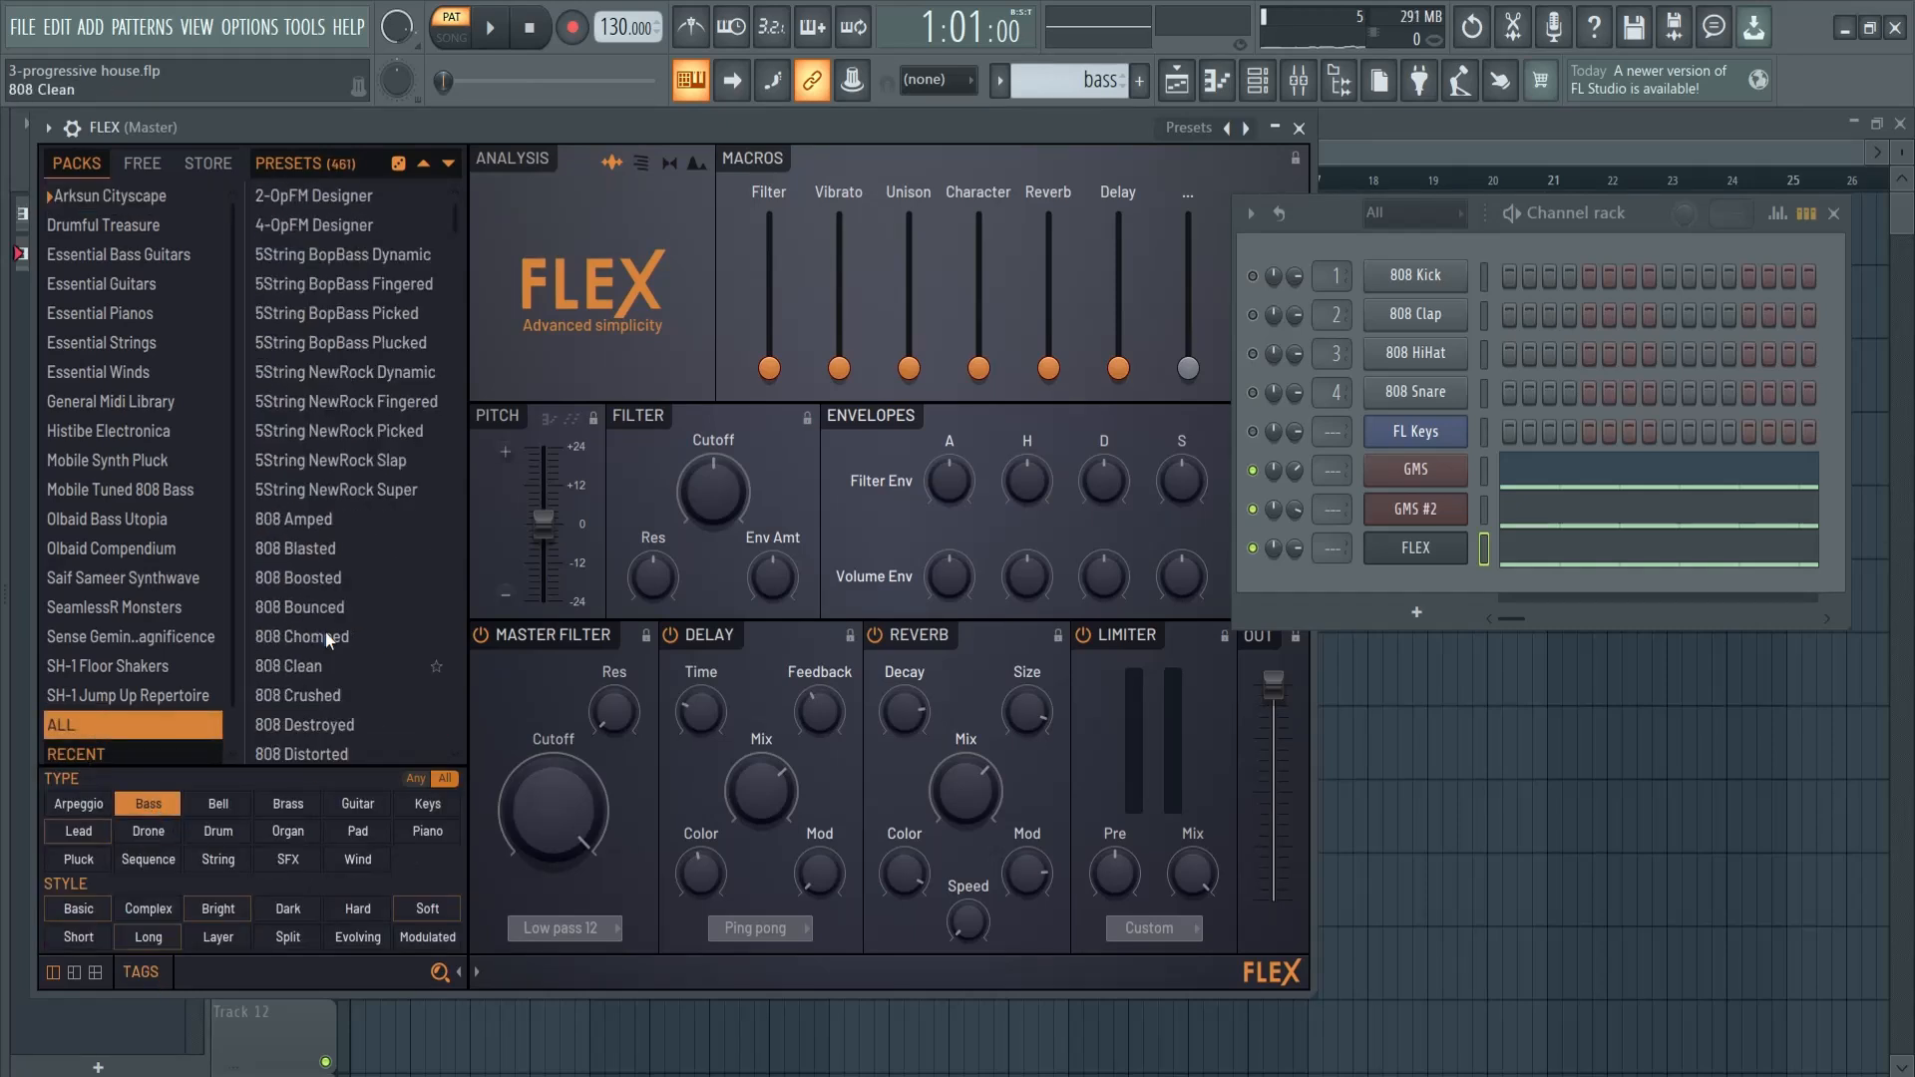
# - Solo the FLEX channel and load the Crisp Anabass preset during playback
pyautogui.rightClick(1254, 549)
pyautogui.click(347, 343)
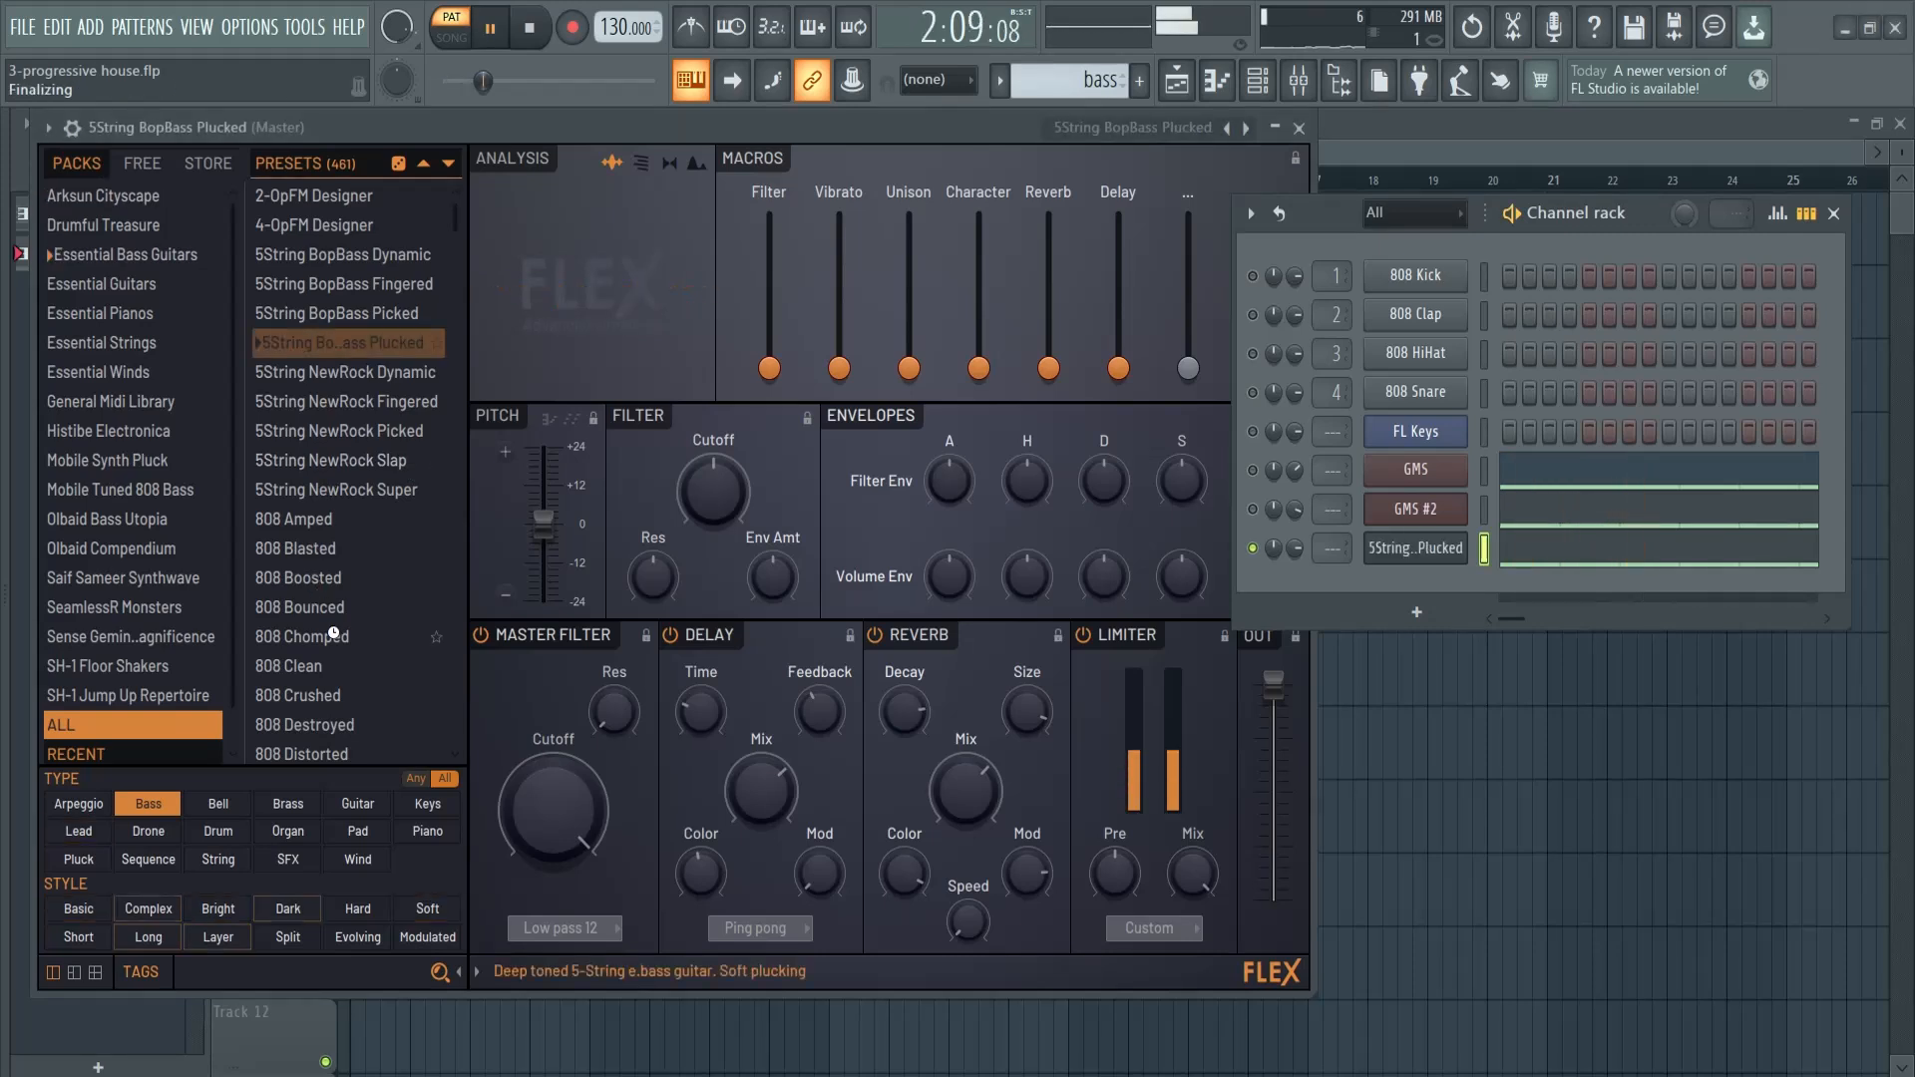
pyautogui.scroll(-15, 312, 607)
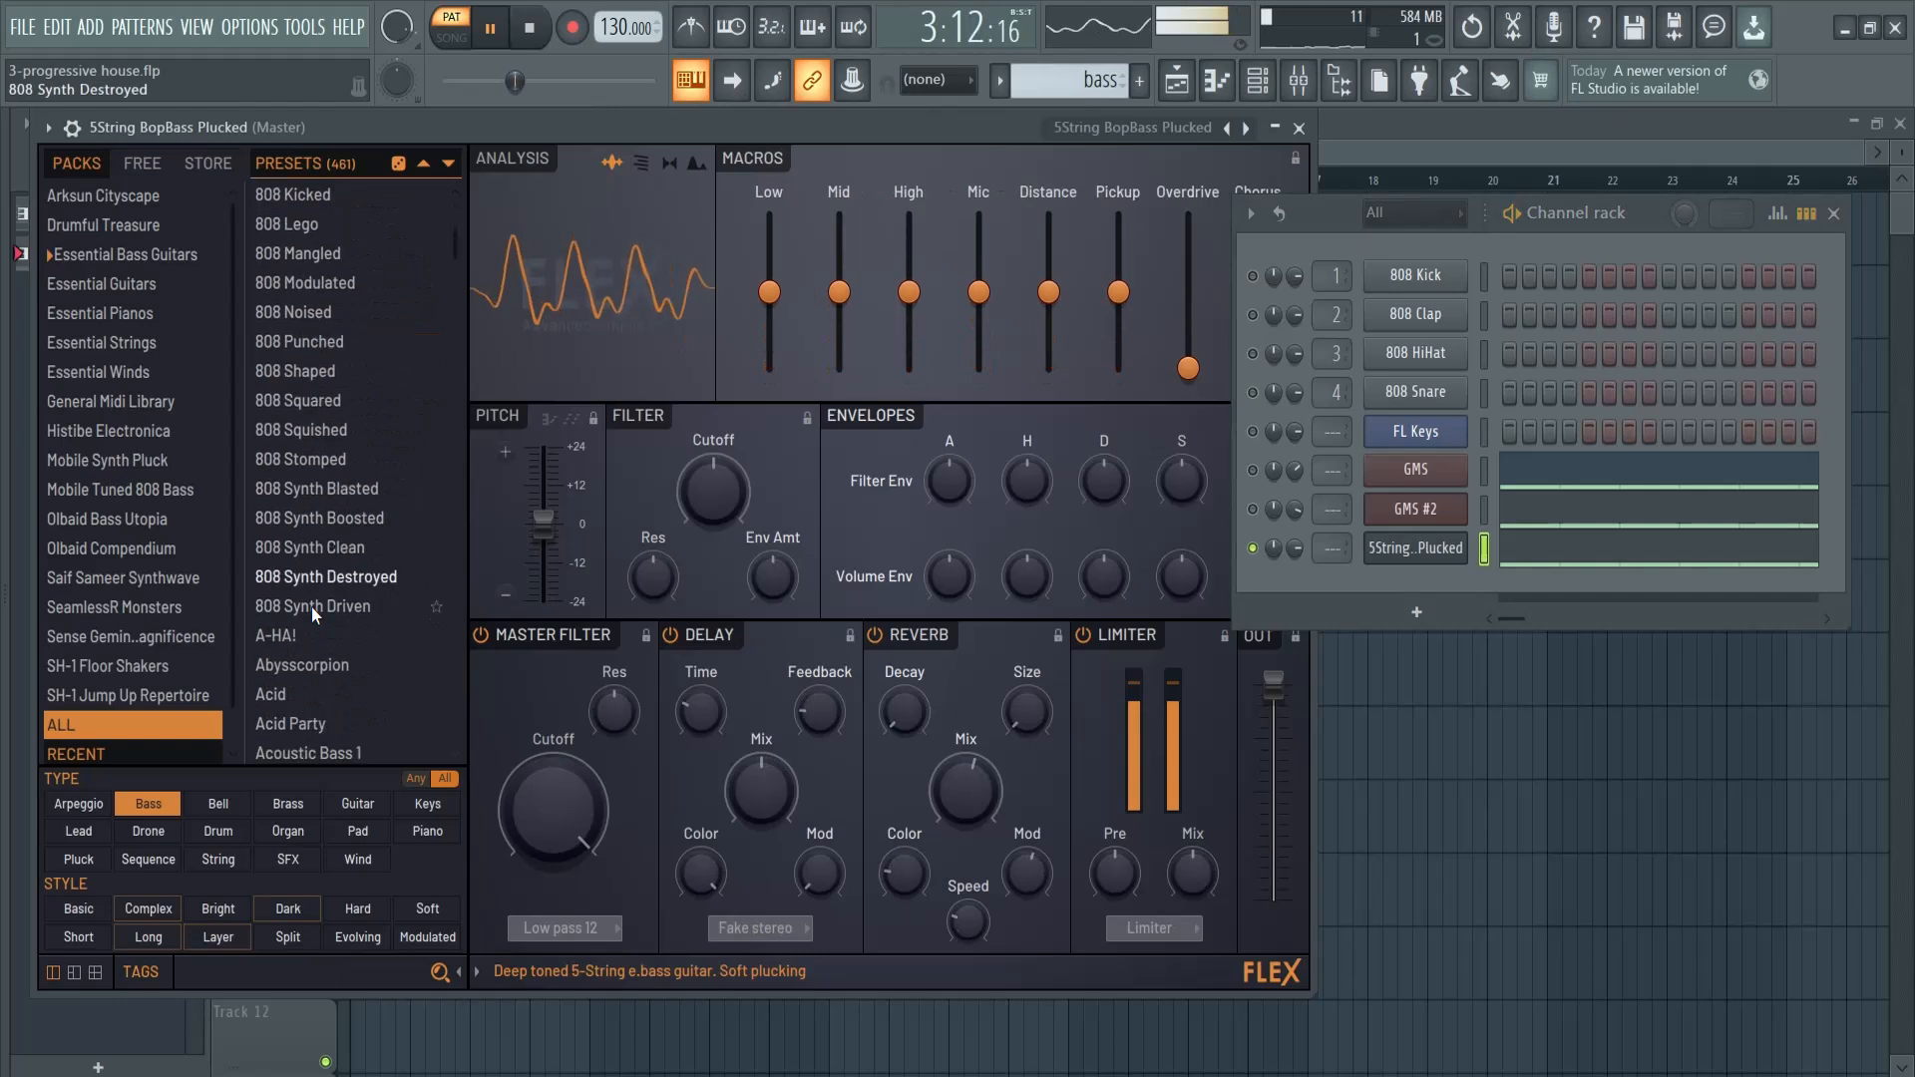
pyautogui.scroll(-5, 312, 618)
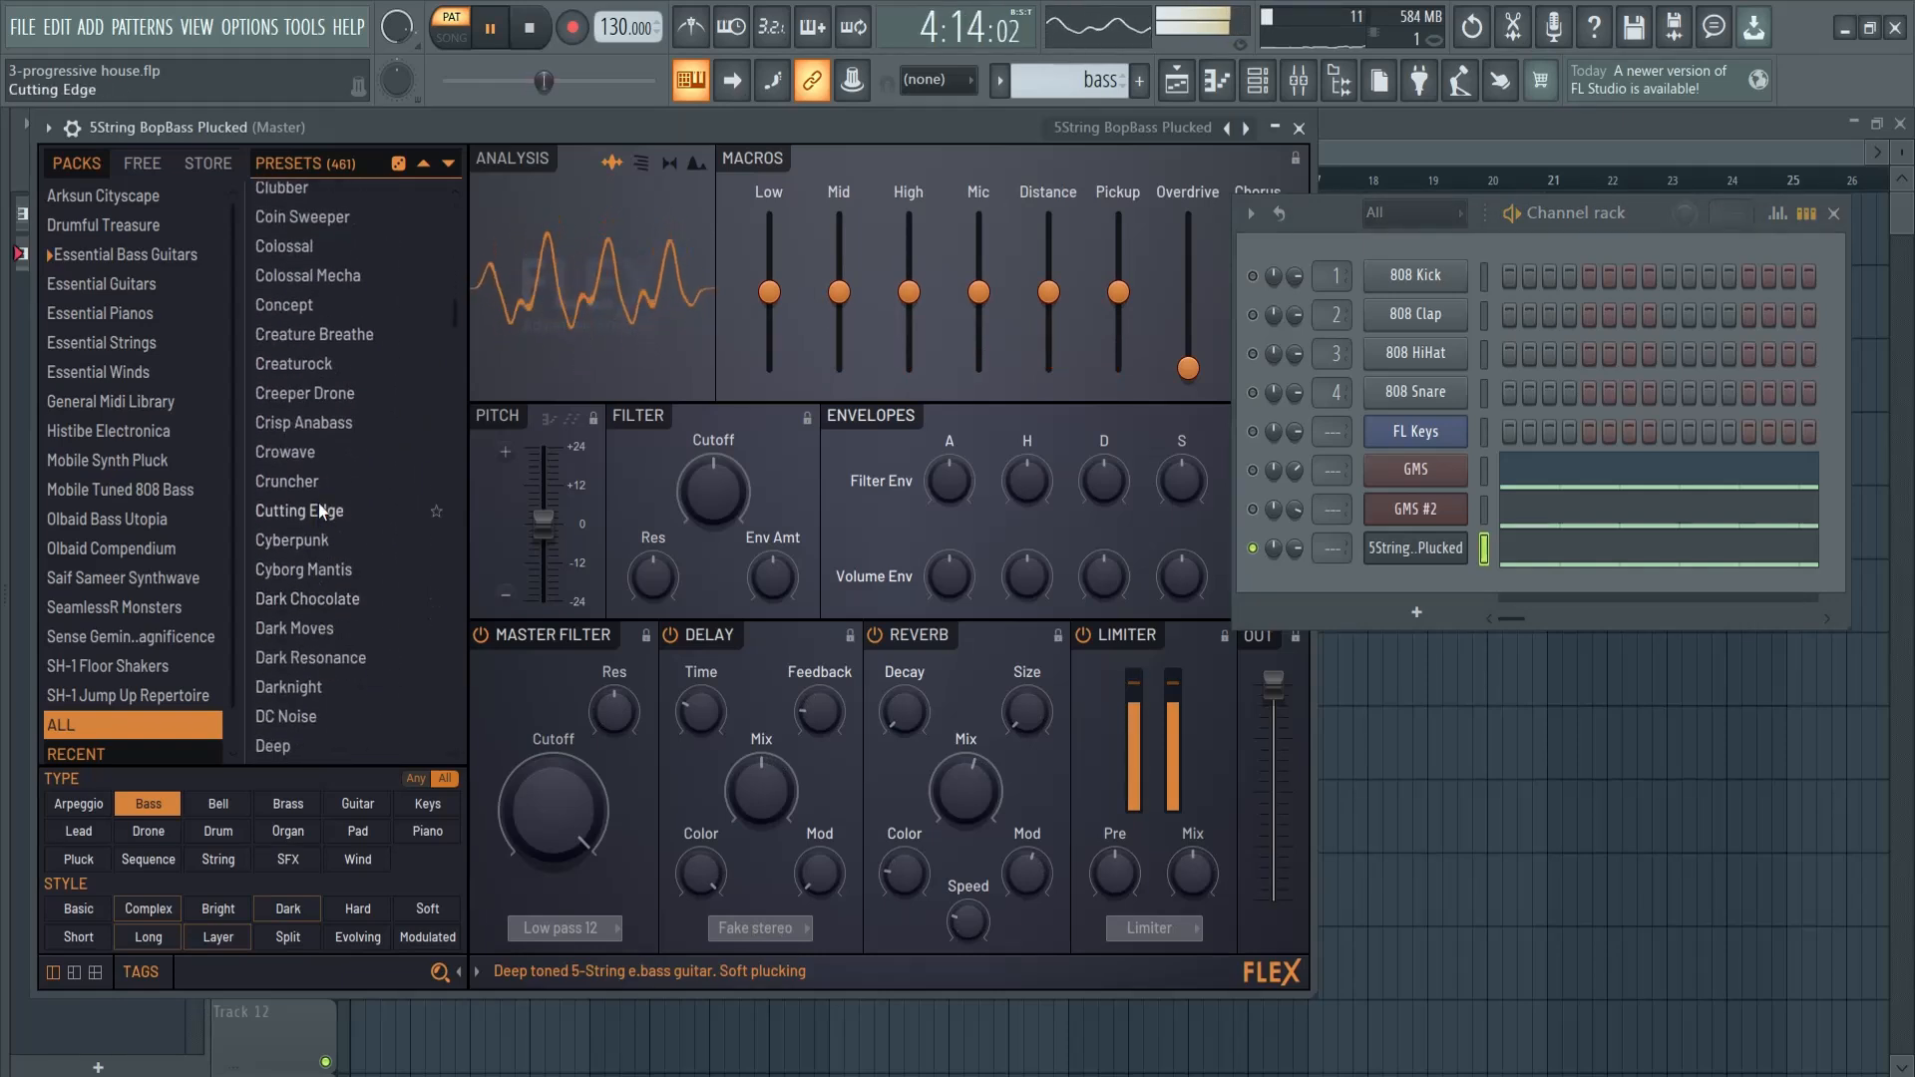
pyautogui.click(375, 427)
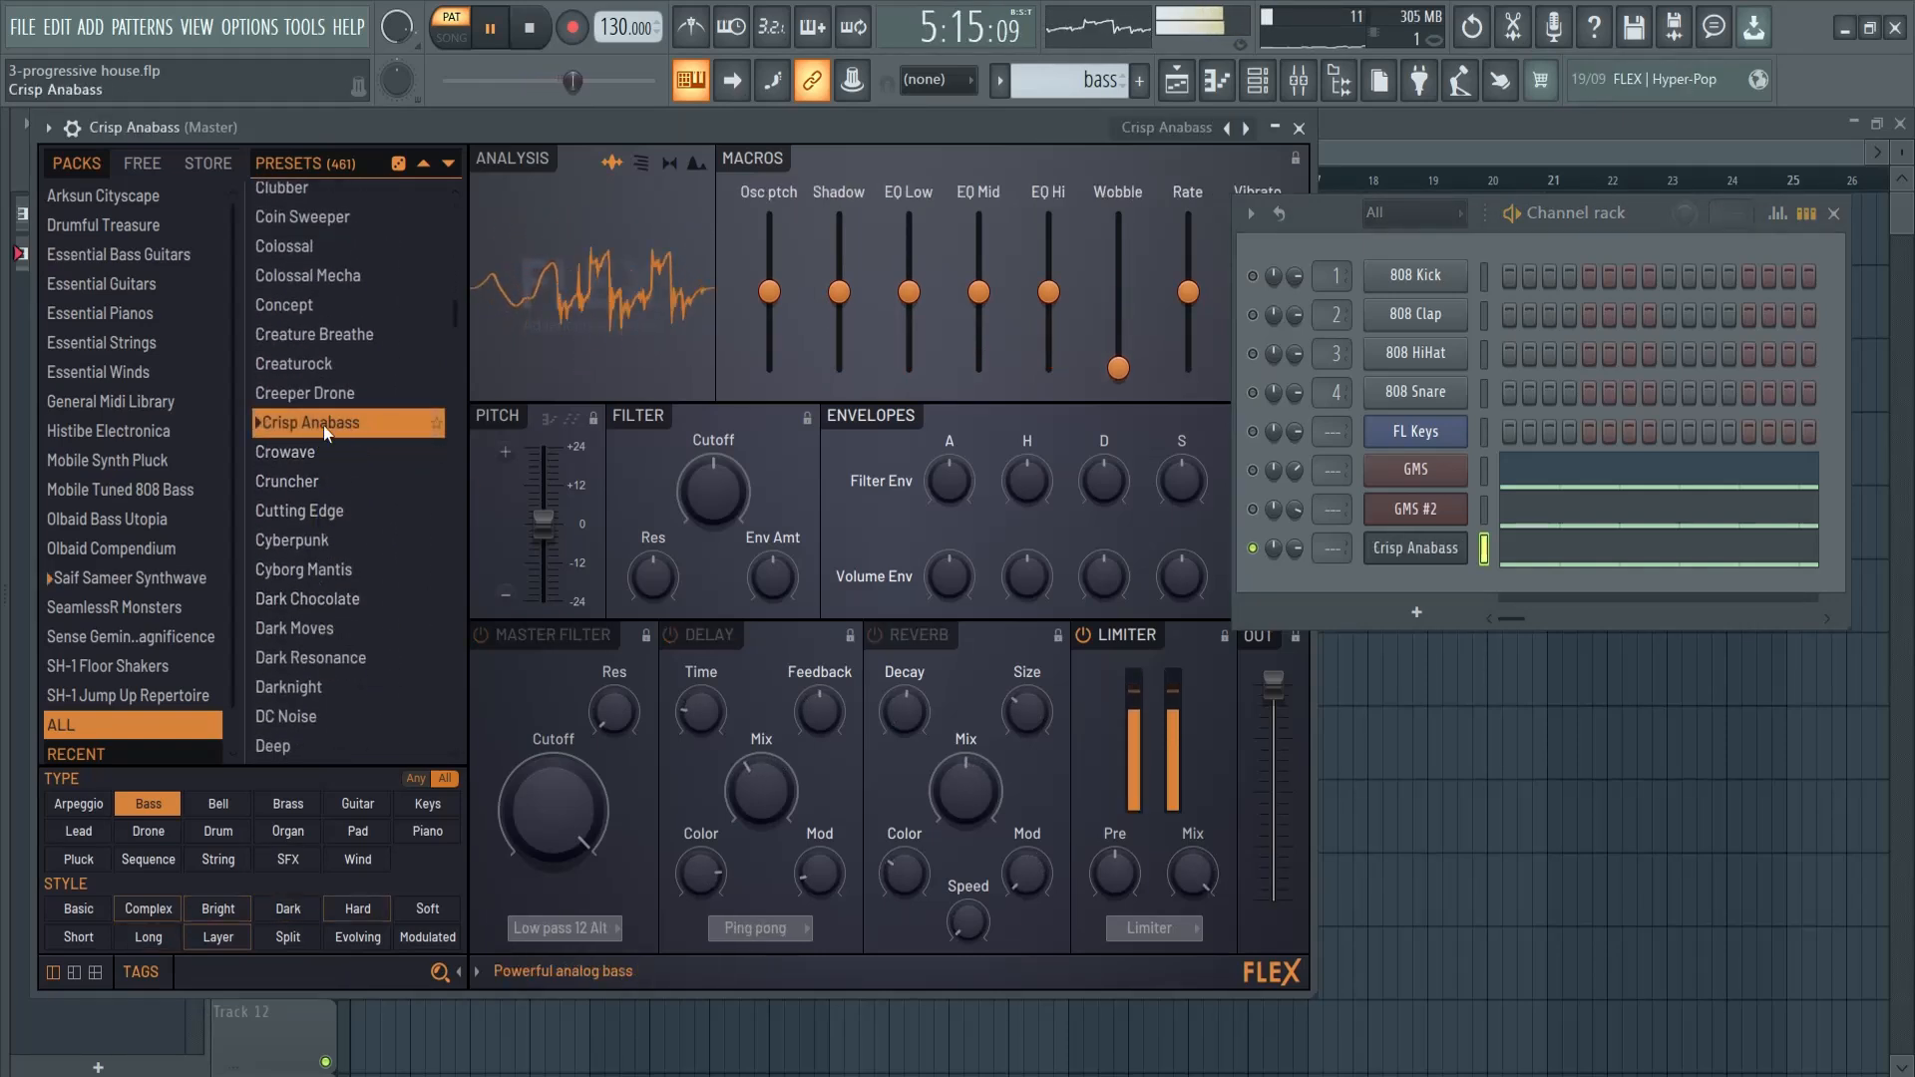
# - Unmute both GMS channels to hear all three bass layers together, stop playback and close FLEX
pyautogui.click(1254, 470)
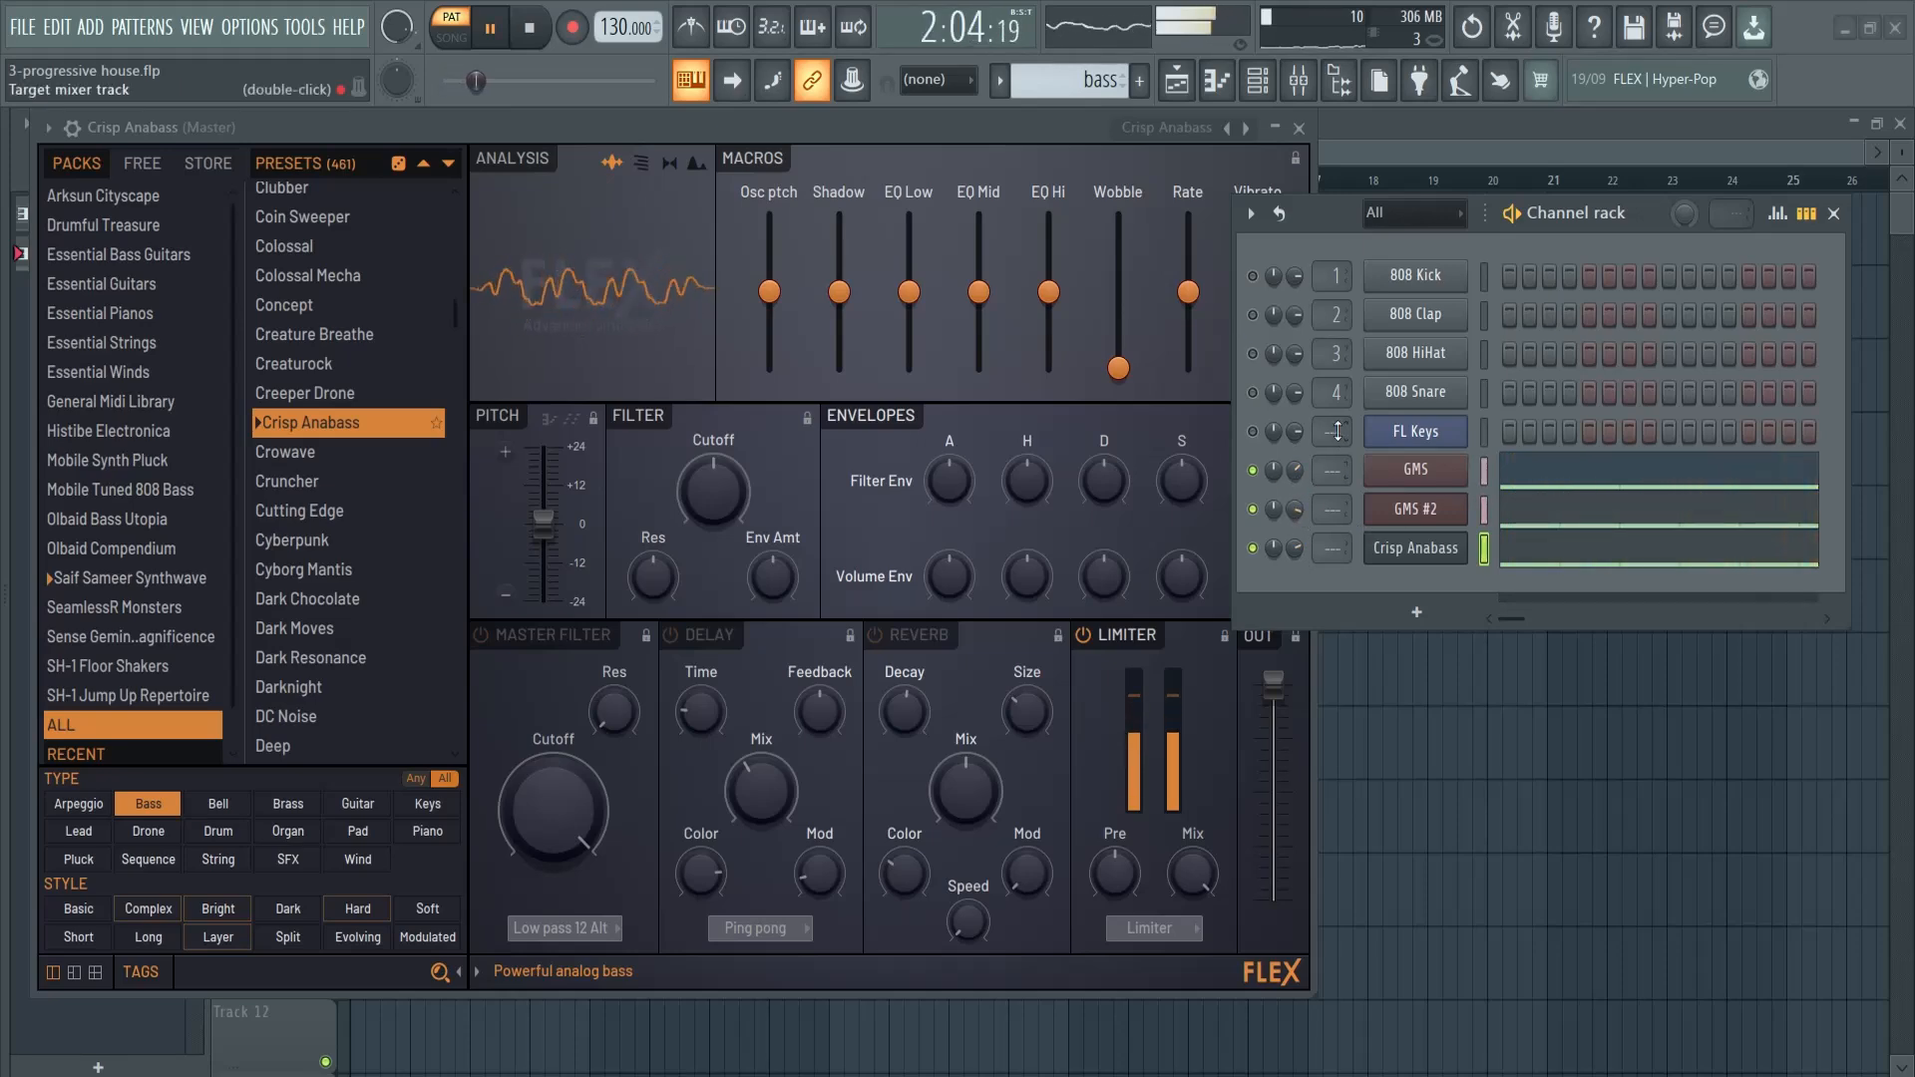
pyautogui.press('space')
pyautogui.click(1299, 129)
# - Route GMS, GMS #2 and Crisp Anabass to mixer track 5, and open the mixer beside the channel rack
pyautogui.moveTo(1526, 237); pyautogui.dragTo(1035, 445)
pyautogui.click(945, 402)
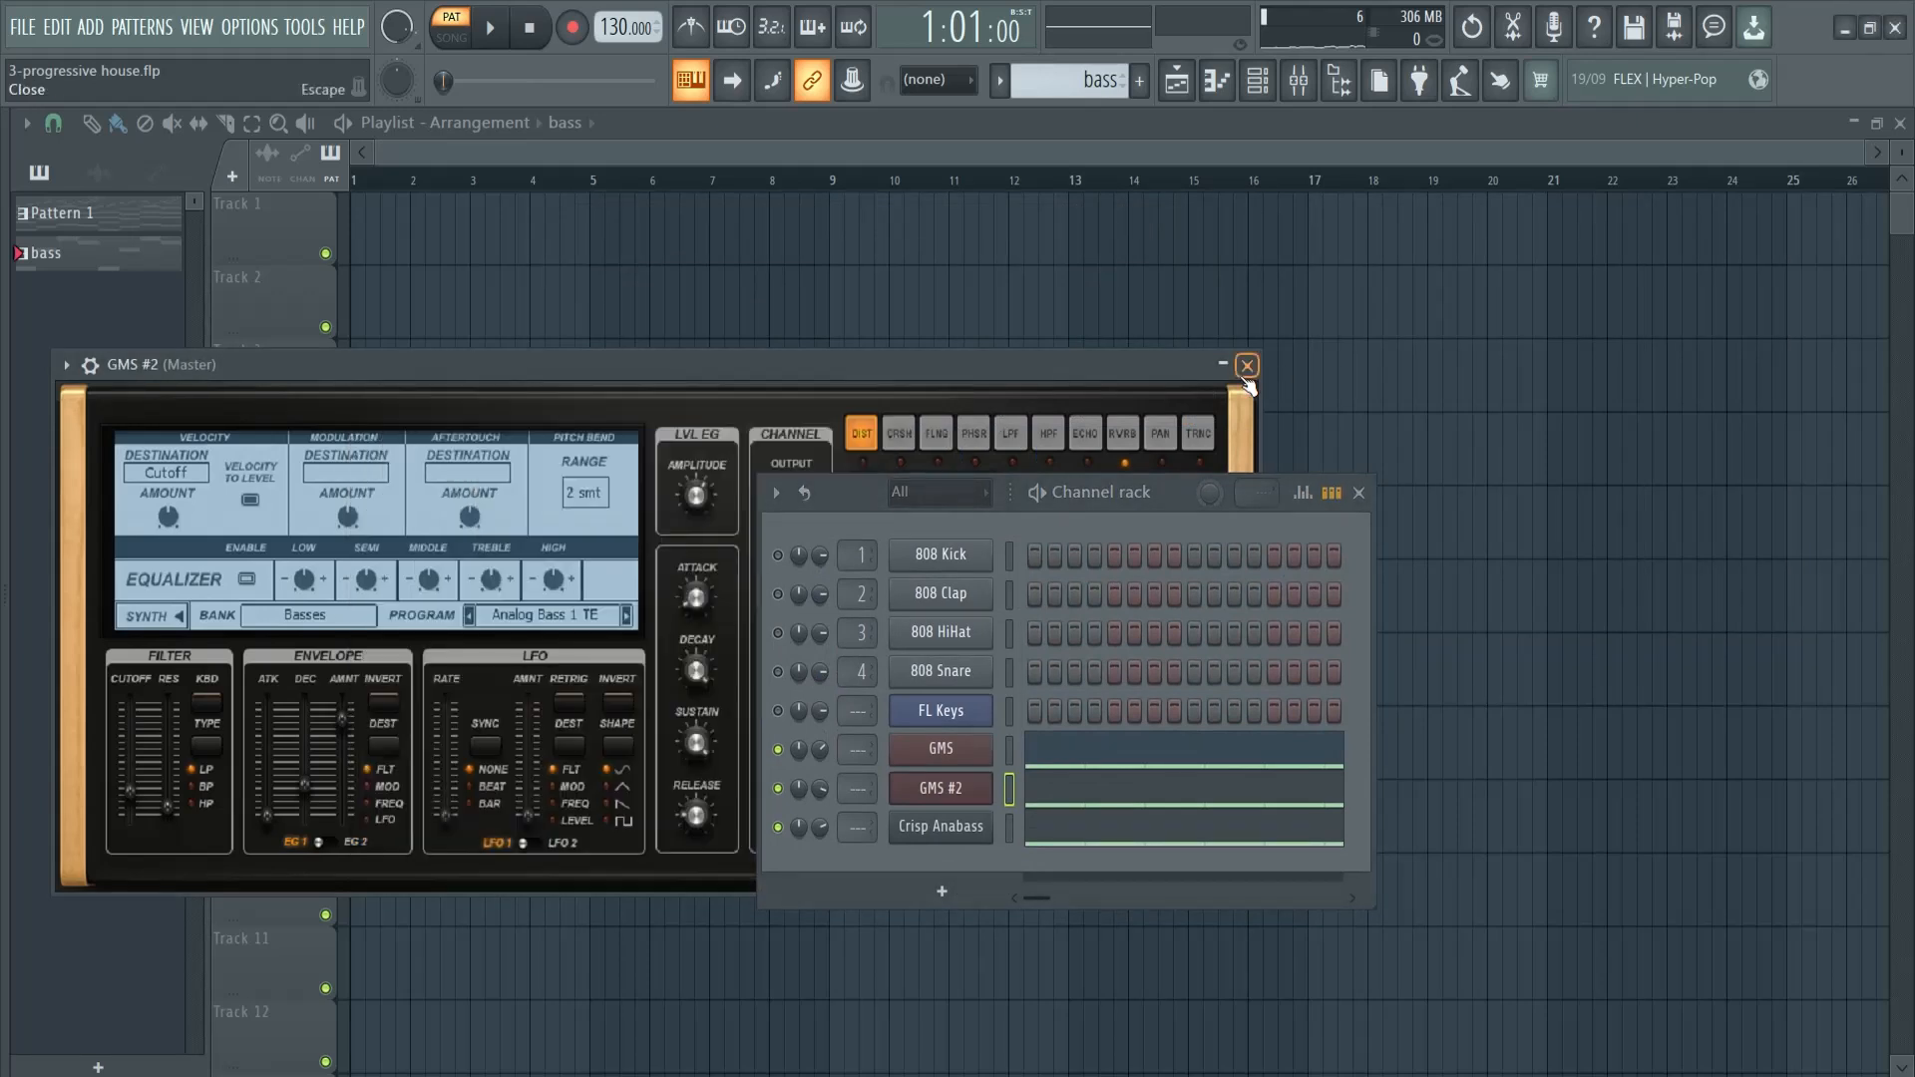
pyautogui.click(1247, 365)
pyautogui.moveTo(1165, 489); pyautogui.dragTo(1123, 271)
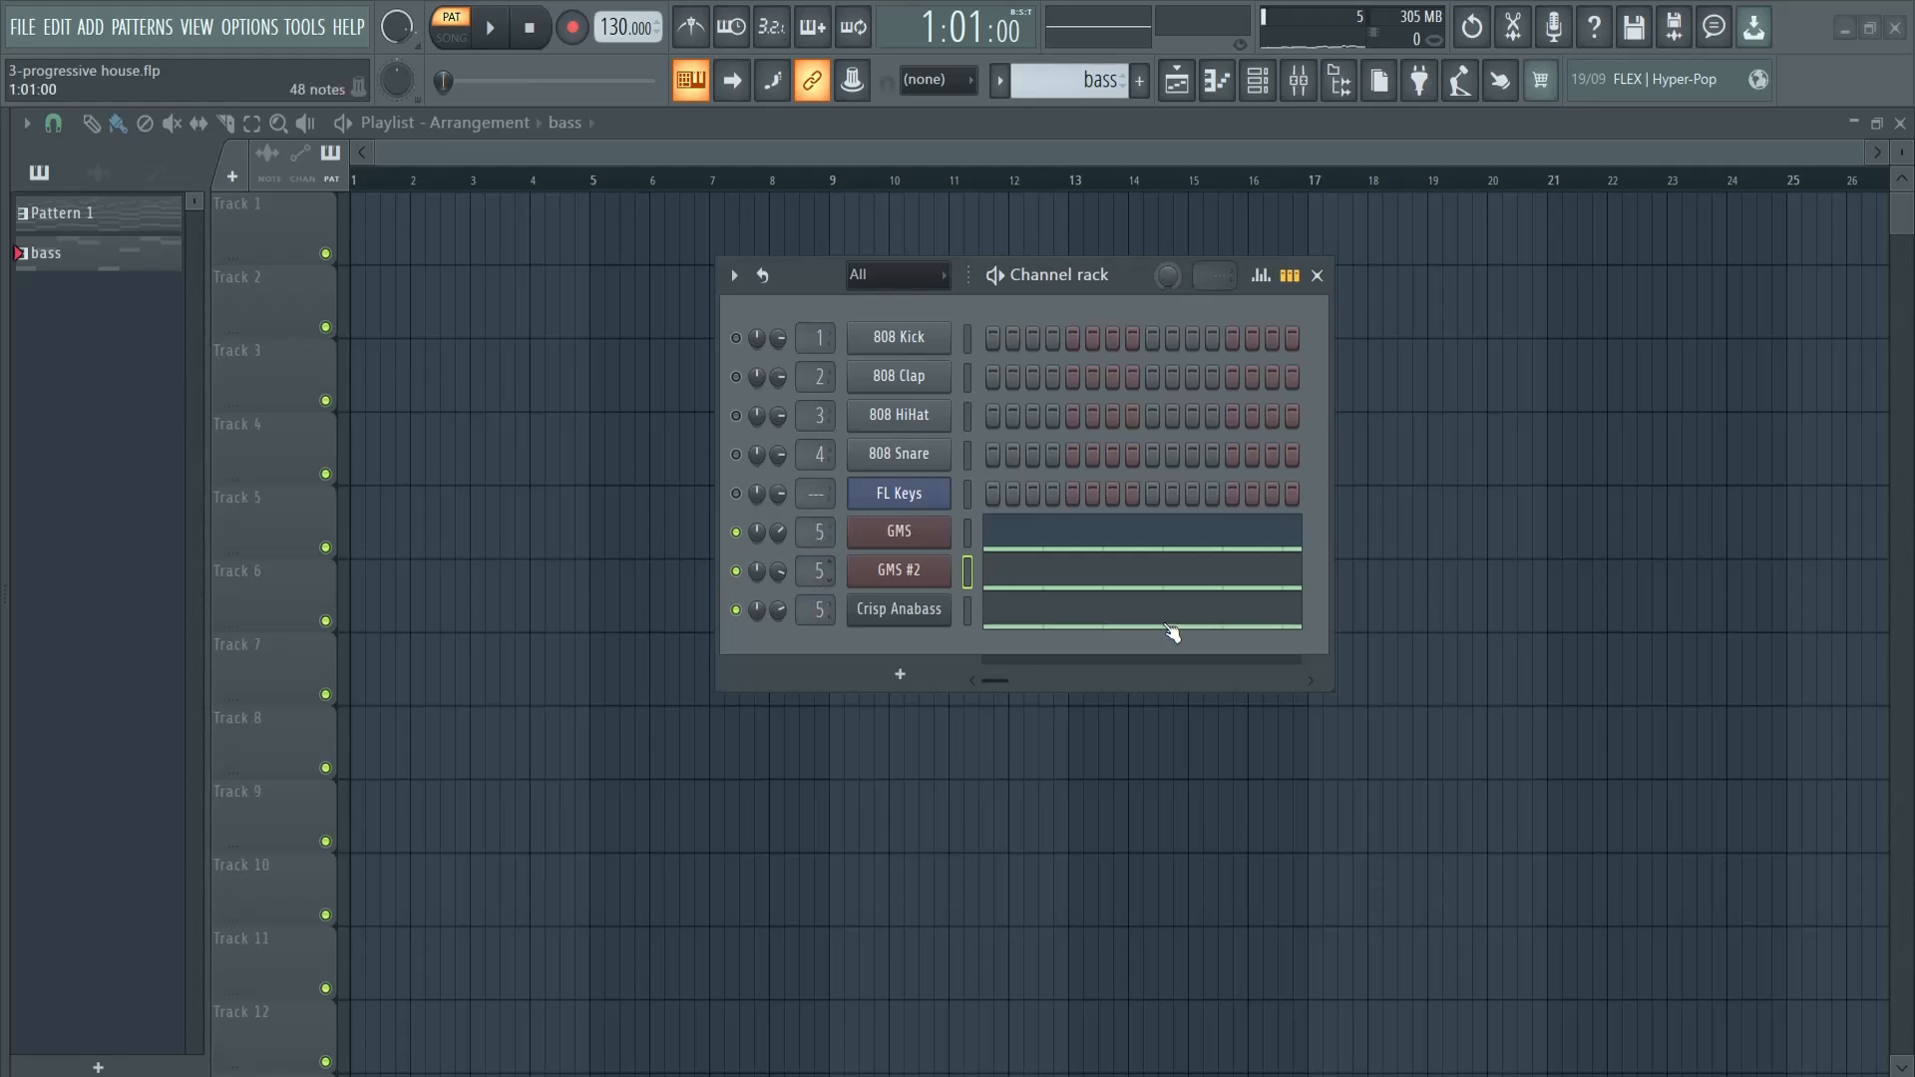
pyautogui.press('F9')
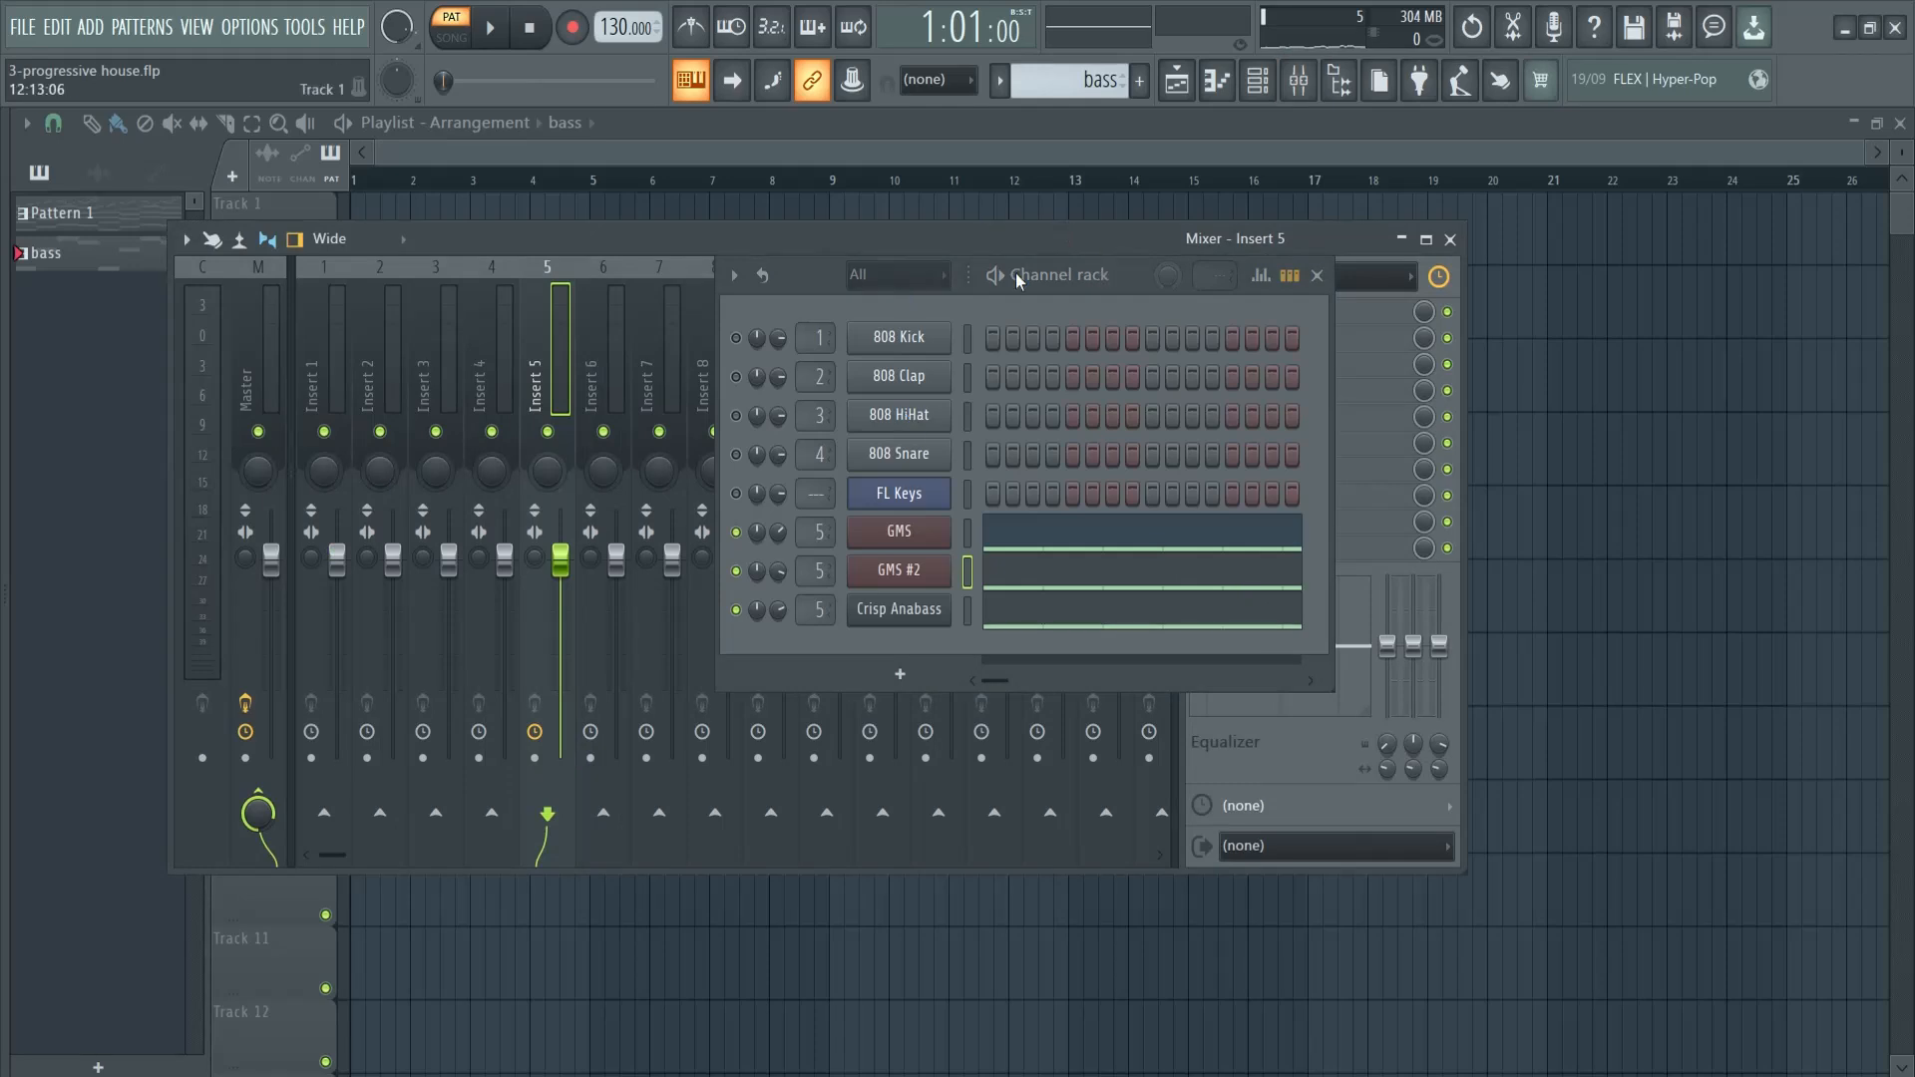
pyautogui.moveTo(1129, 280); pyautogui.dragTo(509, 297)
pyautogui.moveTo(785, 250); pyautogui.dragTo(1084, 244)
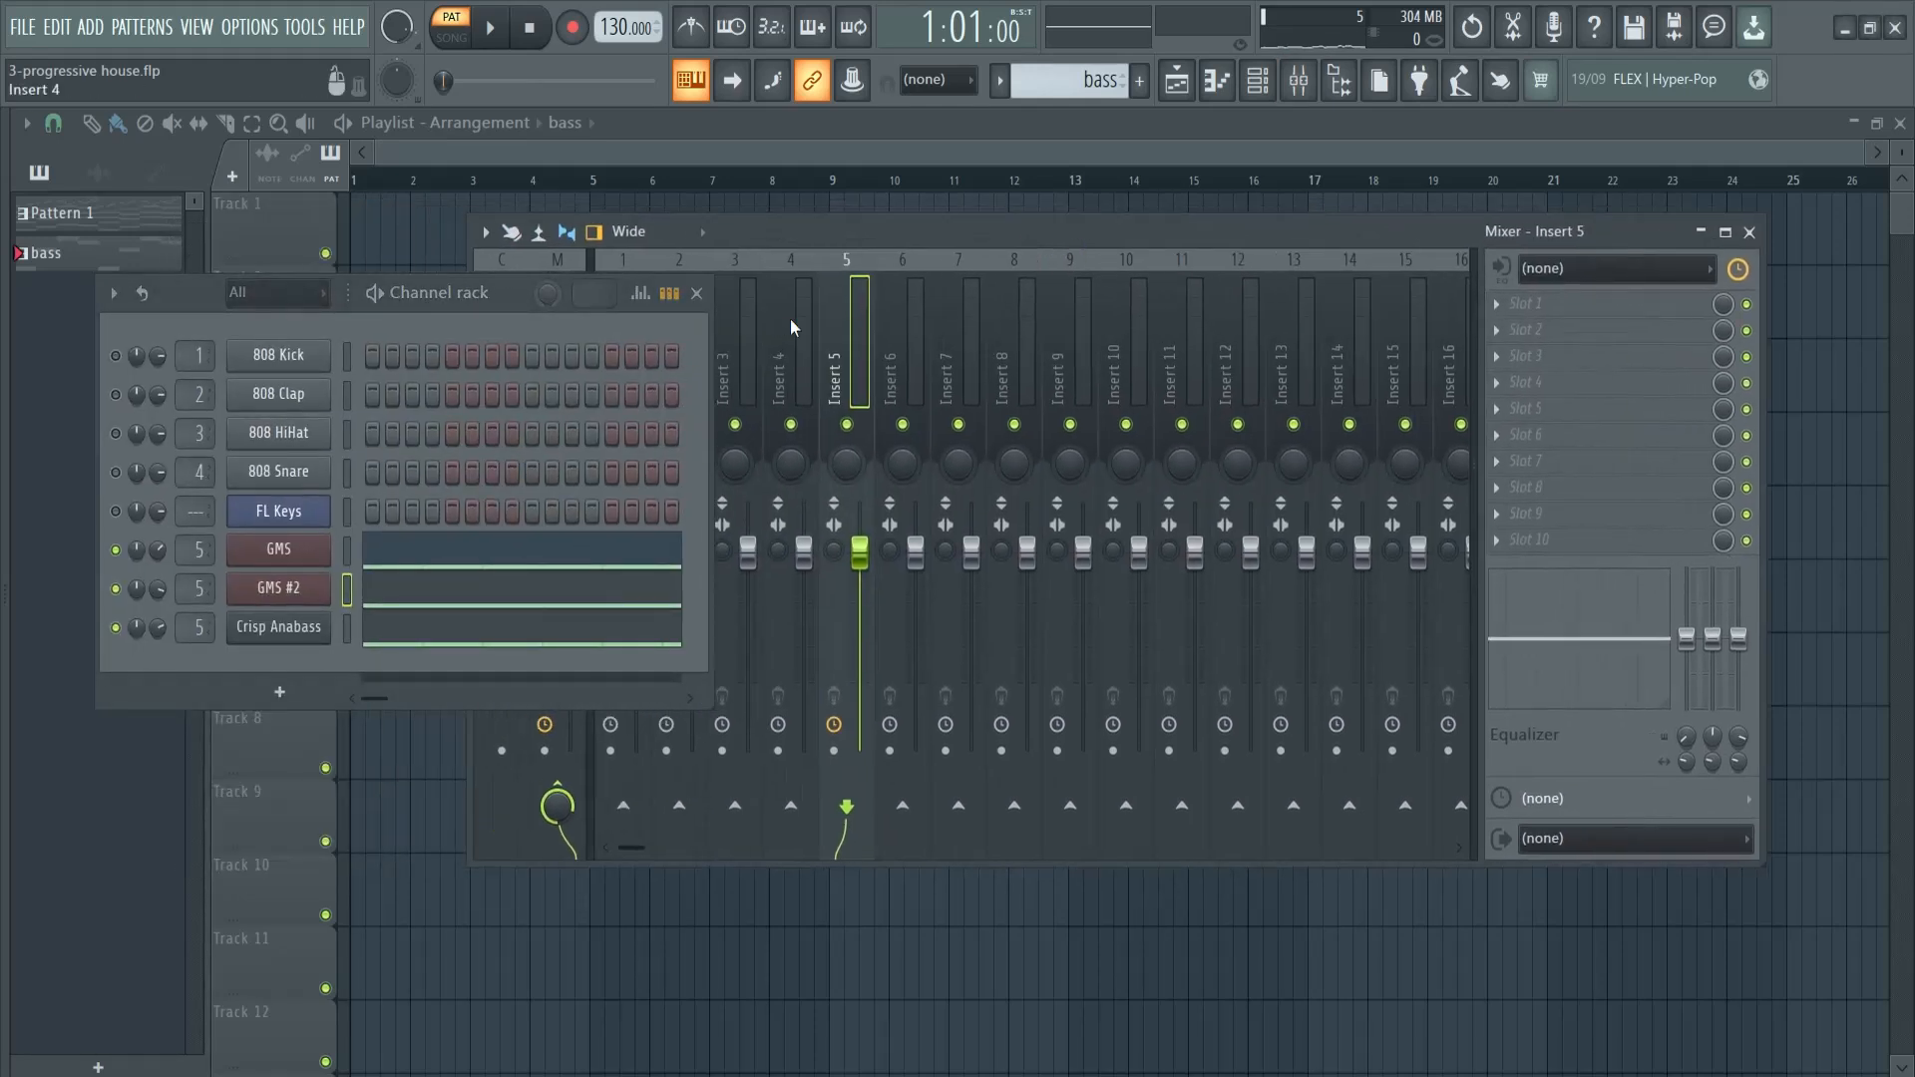
# - Load Kickstart 2 in slot 1 of Insert 5 and compare the bass with the effect bypassed and enabled
pyautogui.click(1556, 304)
pyautogui.click(1342, 231)
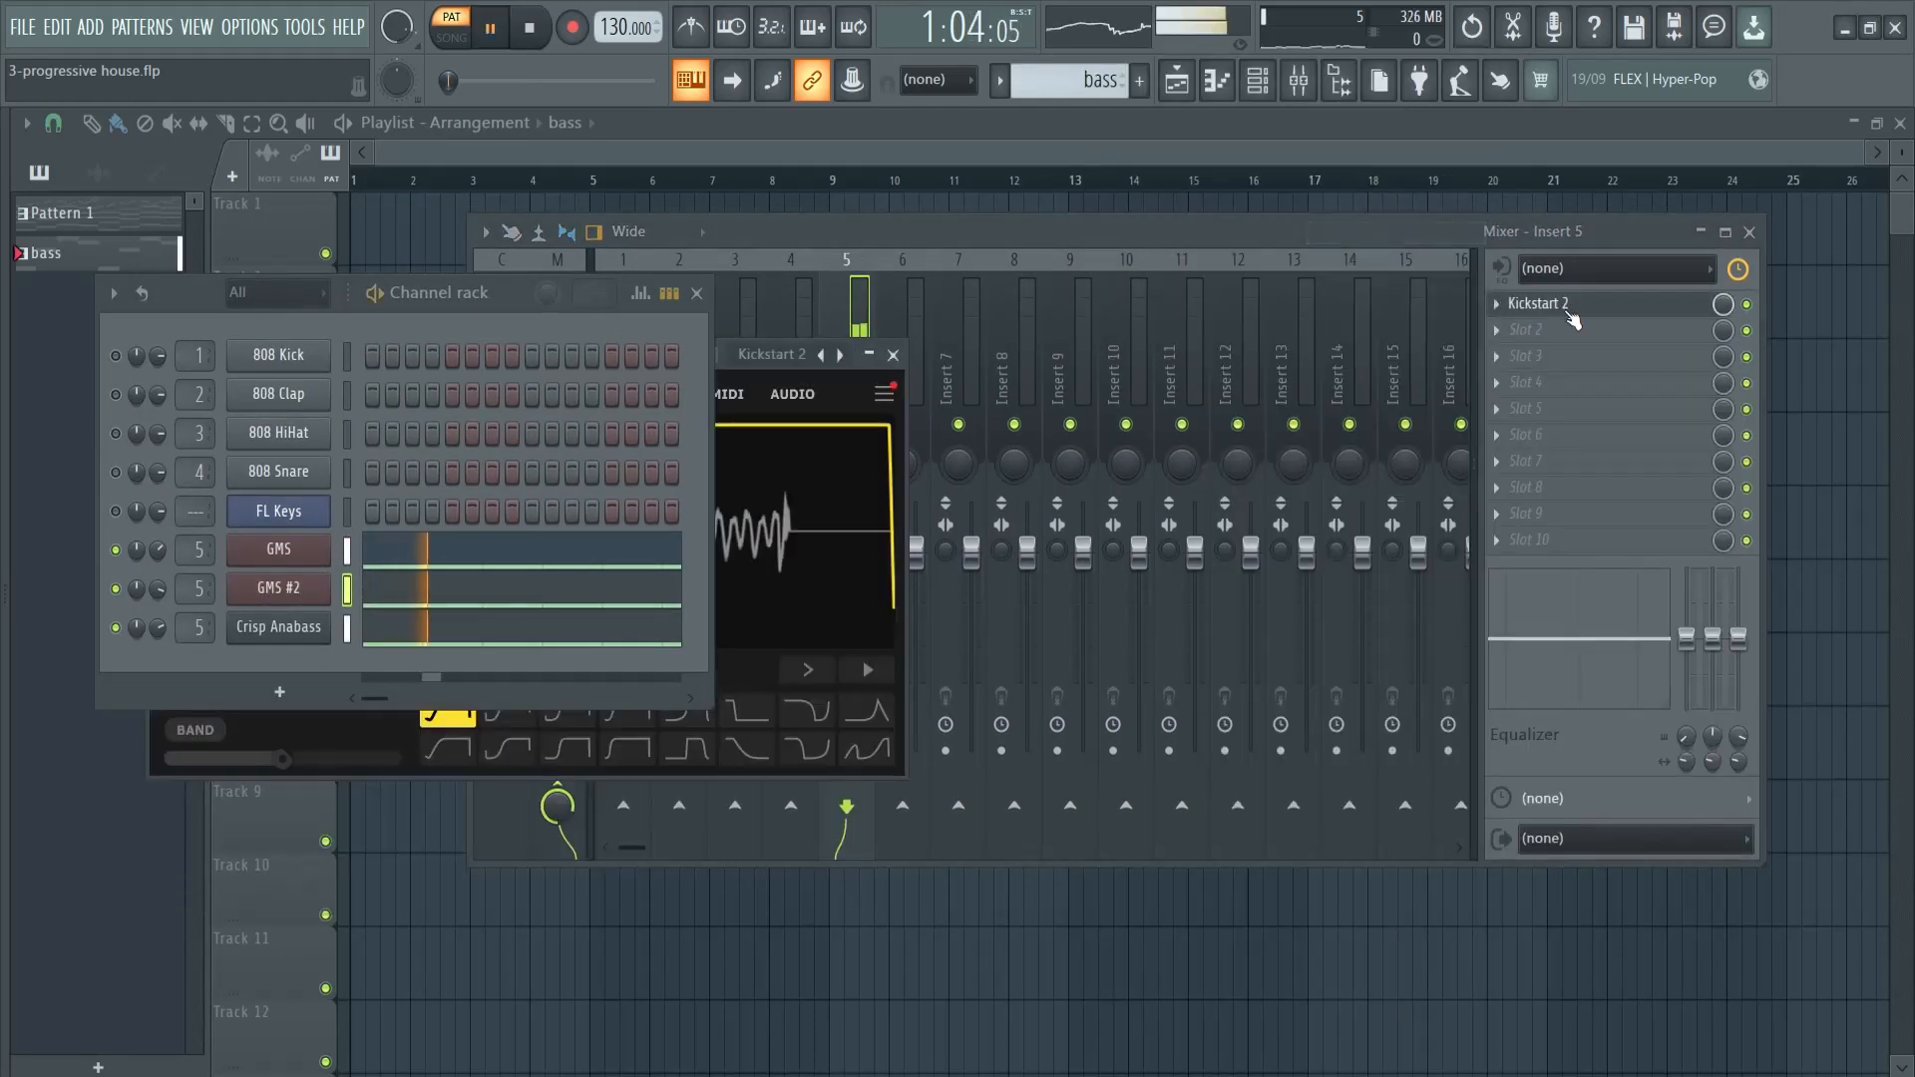
pyautogui.click(1749, 306)
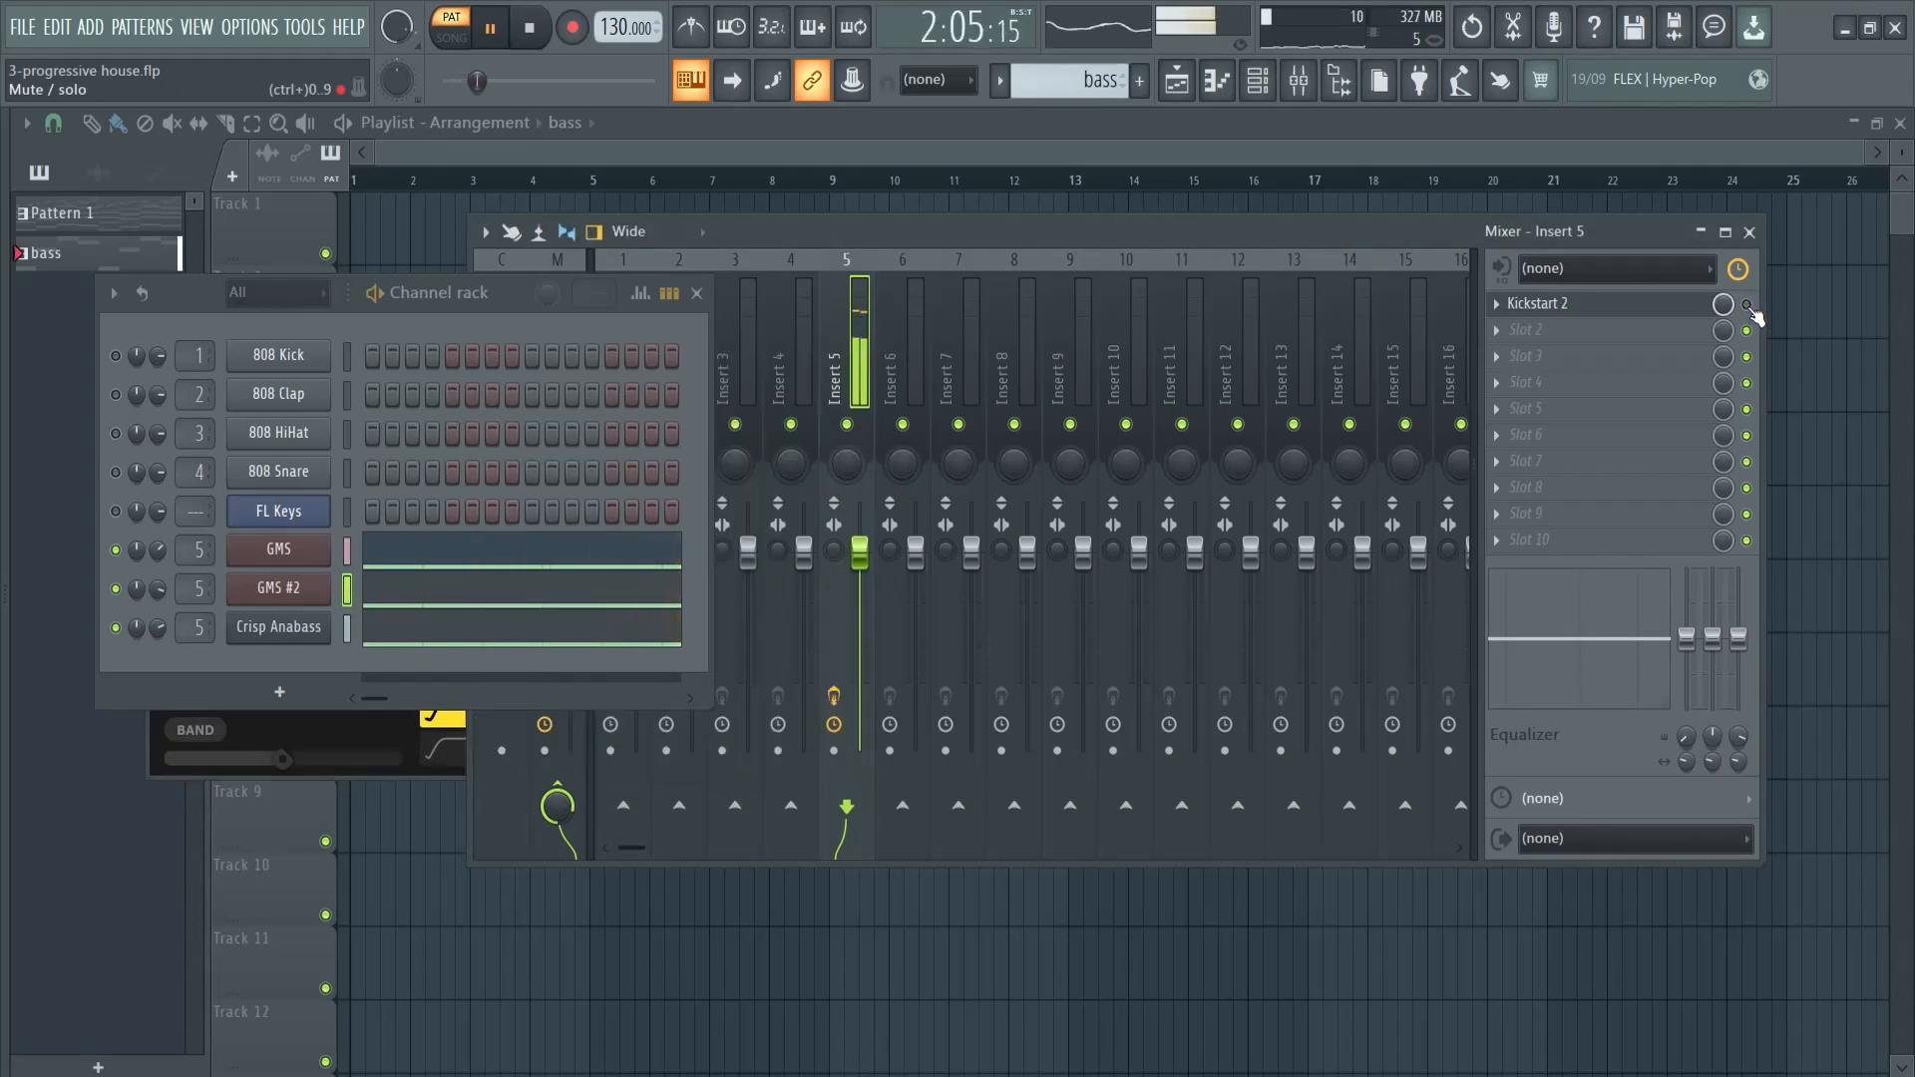
pyautogui.click(1747, 306)
# - Load CamelCrusher in slot 2 of Insert 5 and lower that slot's mix level during playback
pyautogui.click(1518, 333)
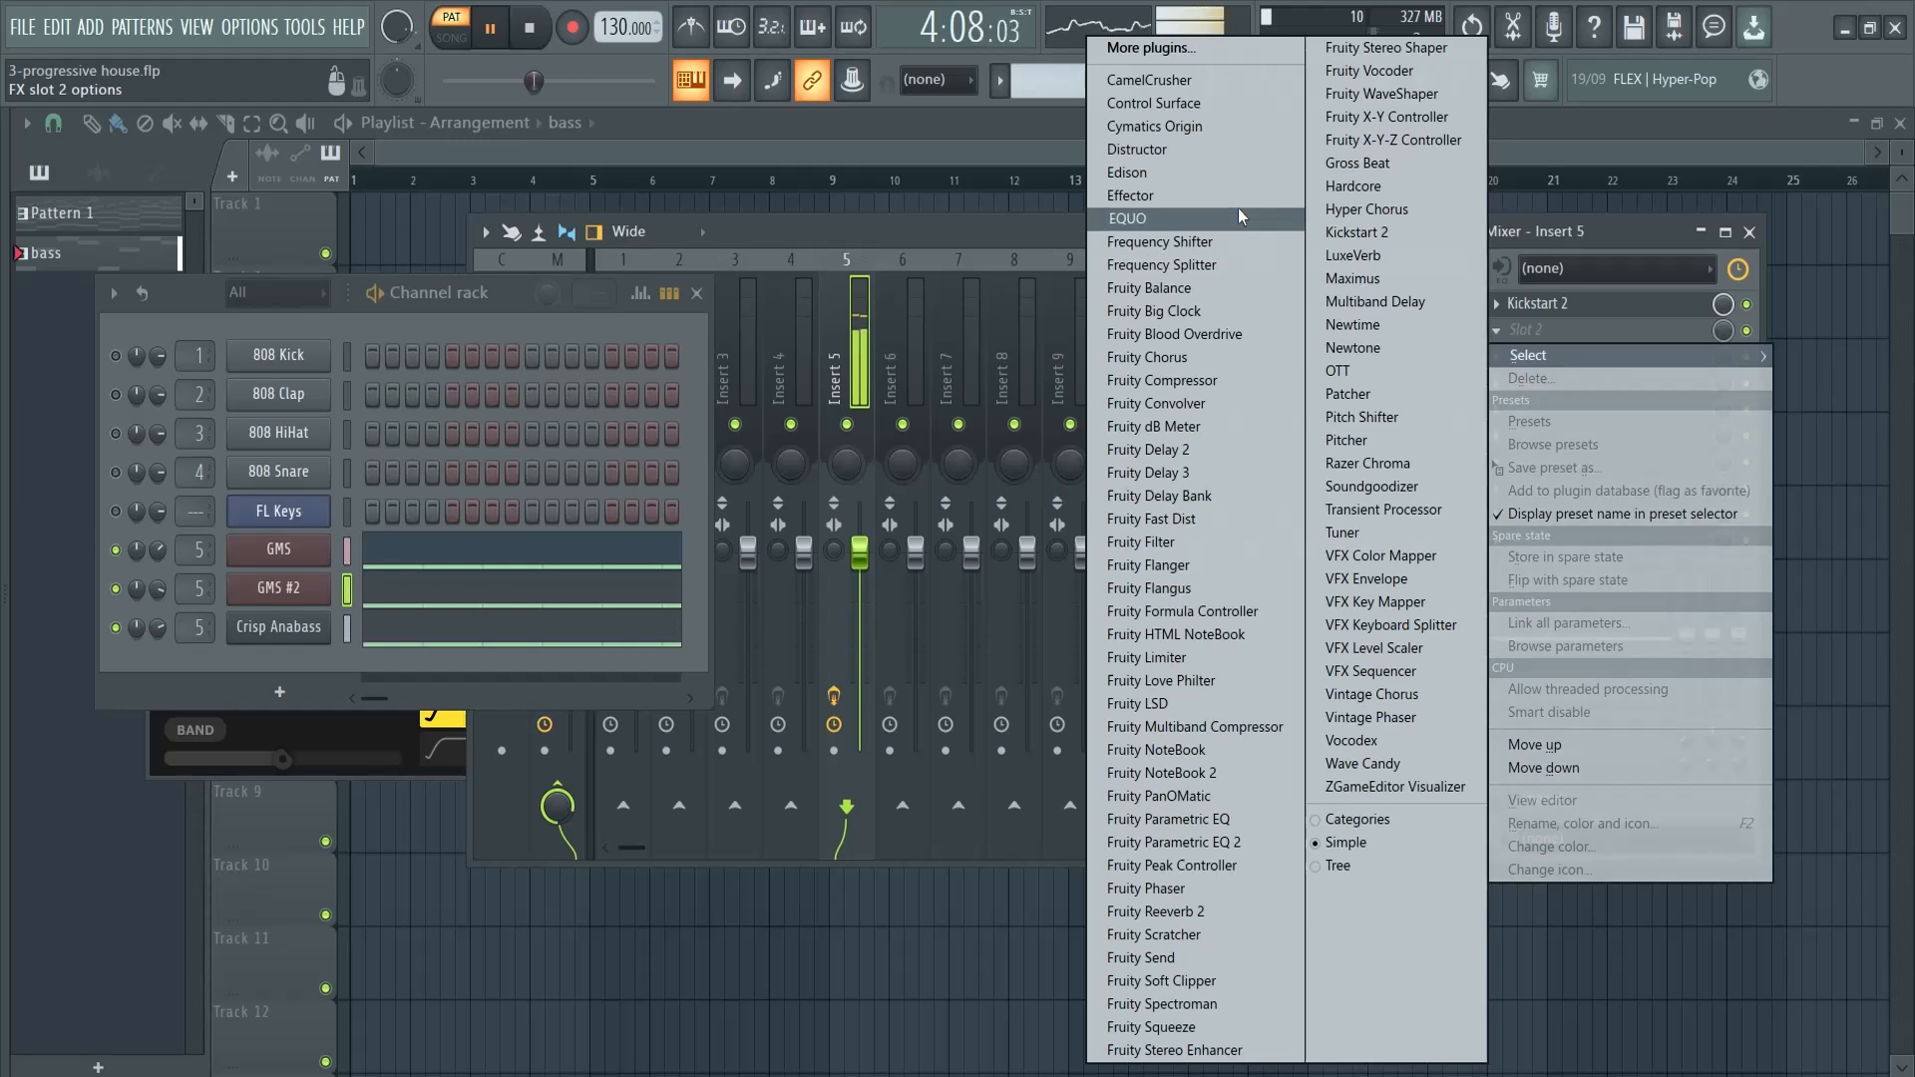
pyautogui.click(1173, 81)
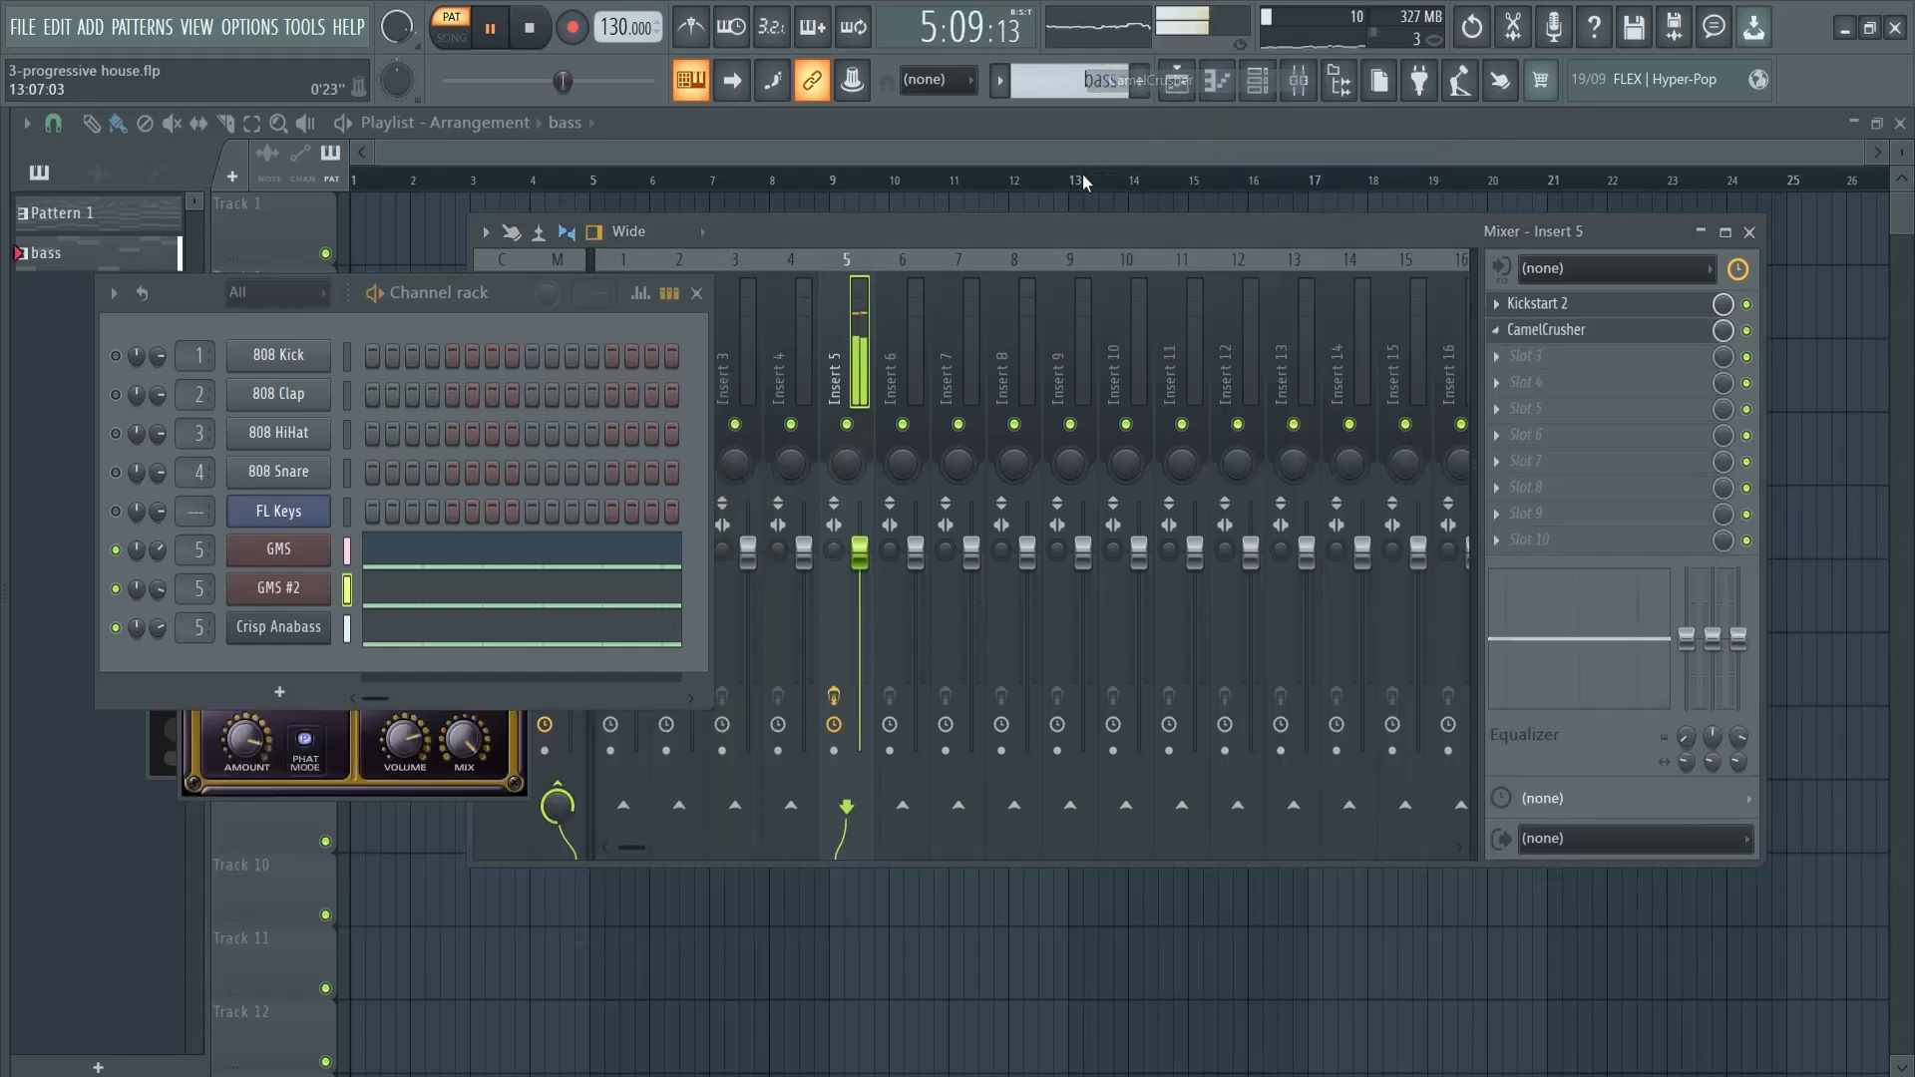
pyautogui.moveTo(415, 296); pyautogui.dragTo(1103, 257)
pyautogui.moveTo(377, 390); pyautogui.dragTo(912, 568)
pyautogui.moveTo(1726, 331); pyautogui.dragTo(1727, 523)
pyautogui.moveTo(1722, 329); pyautogui.dragTo(1726, 345)
pyautogui.click(949, 954)
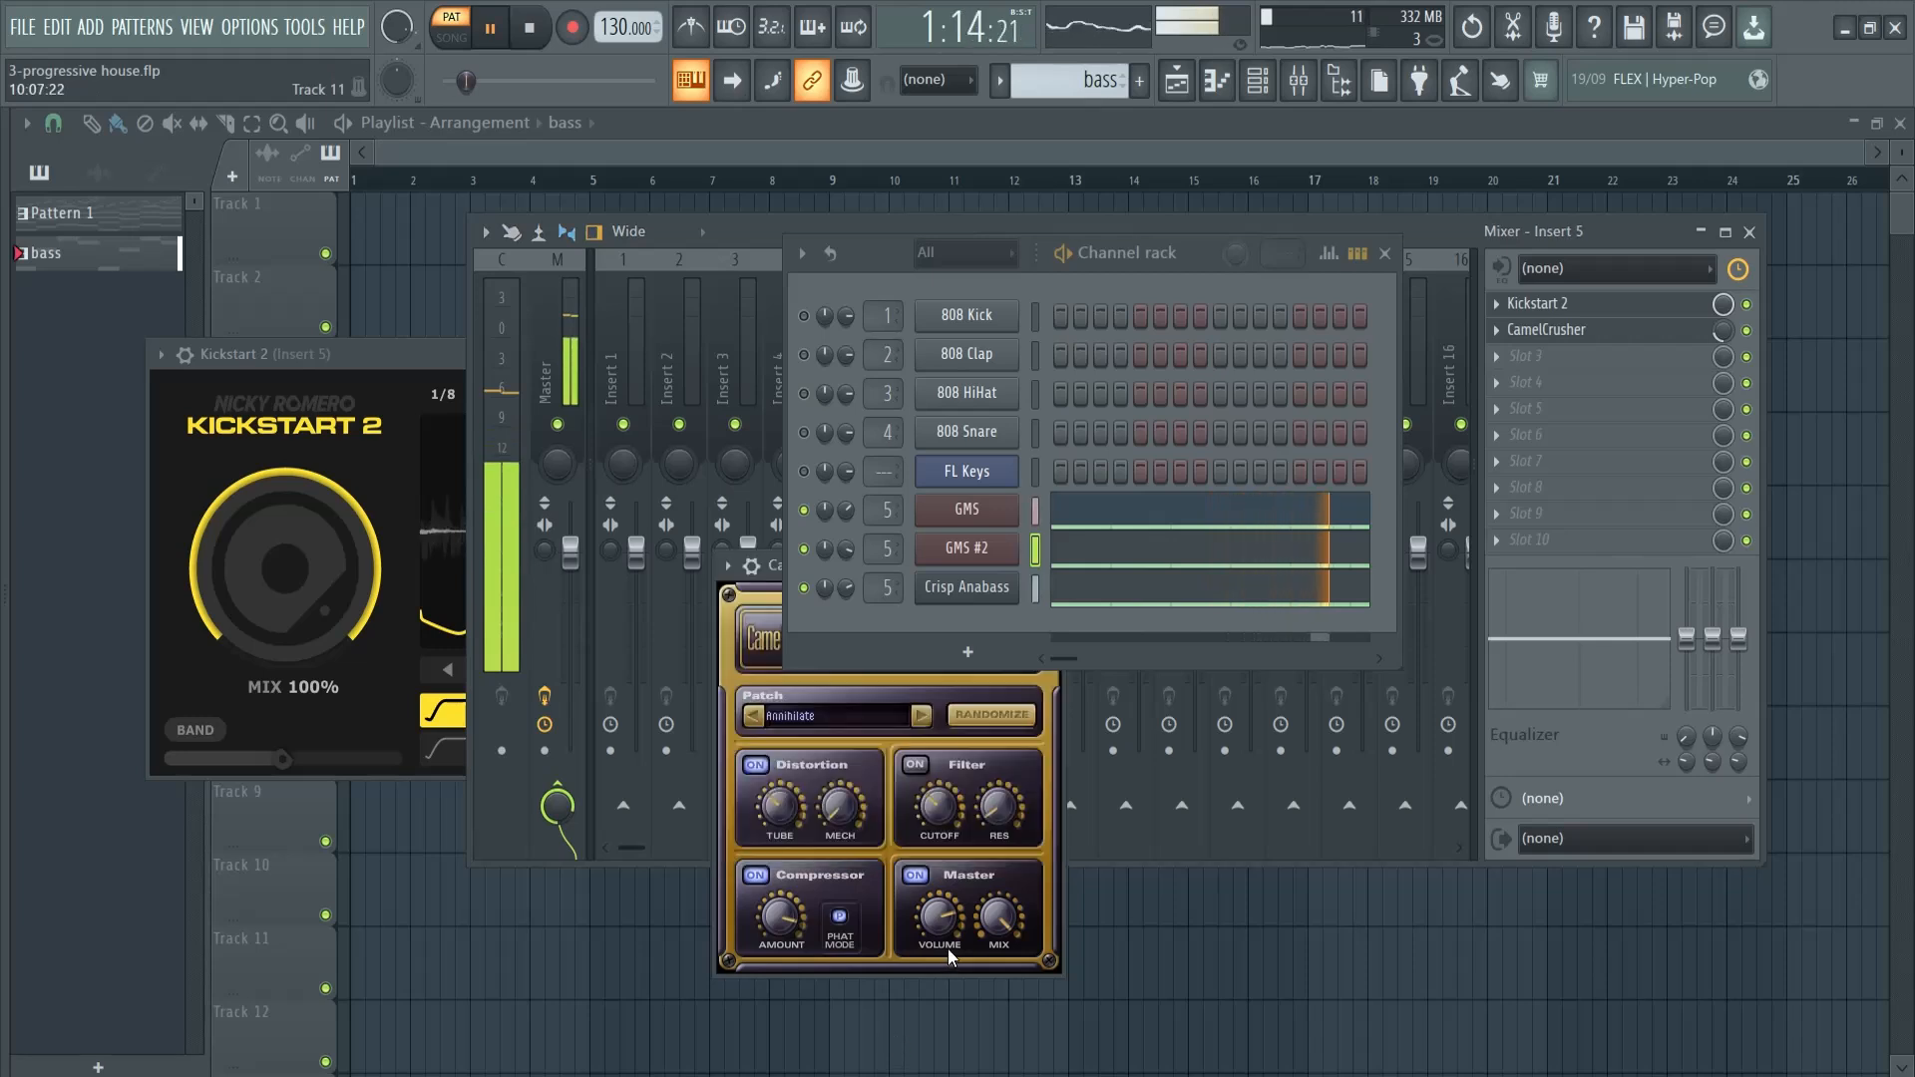
pyautogui.moveTo(758, 566); pyautogui.dragTo(501, 597)
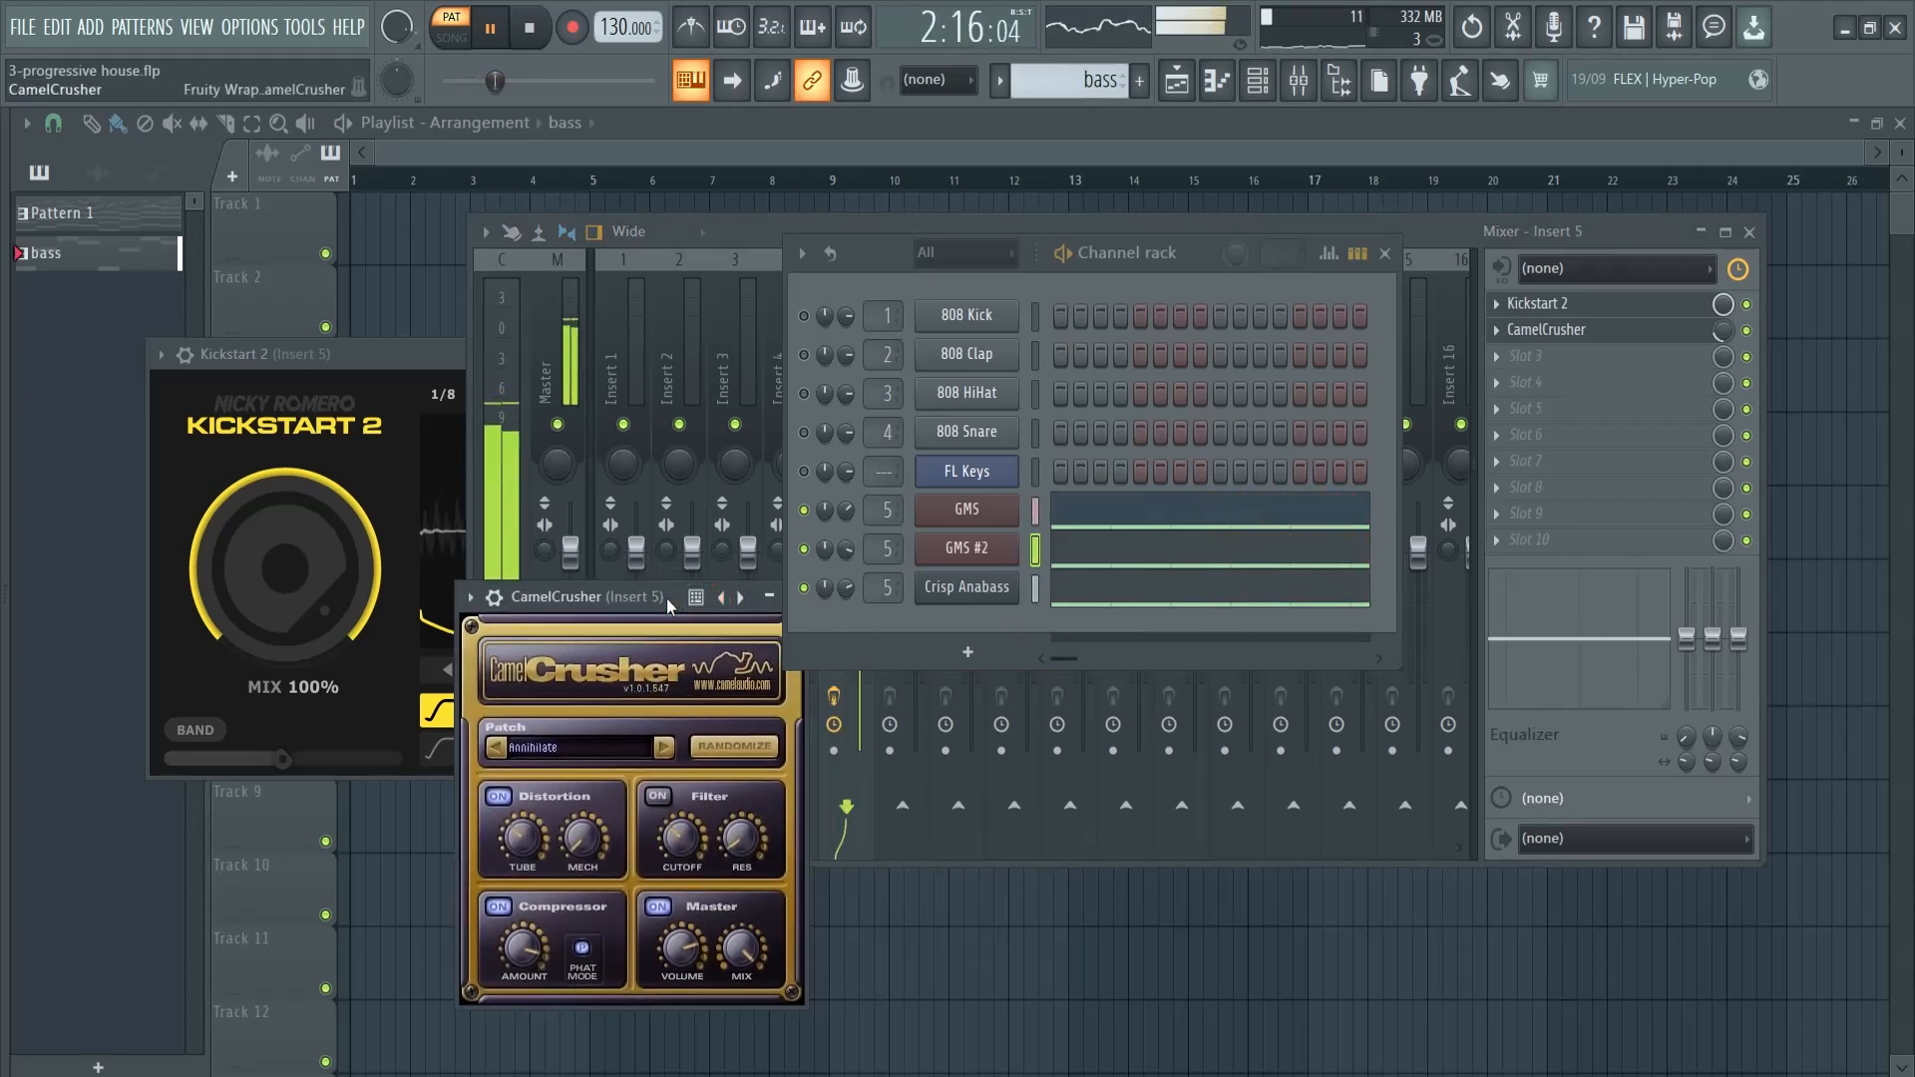
pyautogui.press('space')
pyautogui.moveTo(632, 631); pyautogui.dragTo(309, 544)
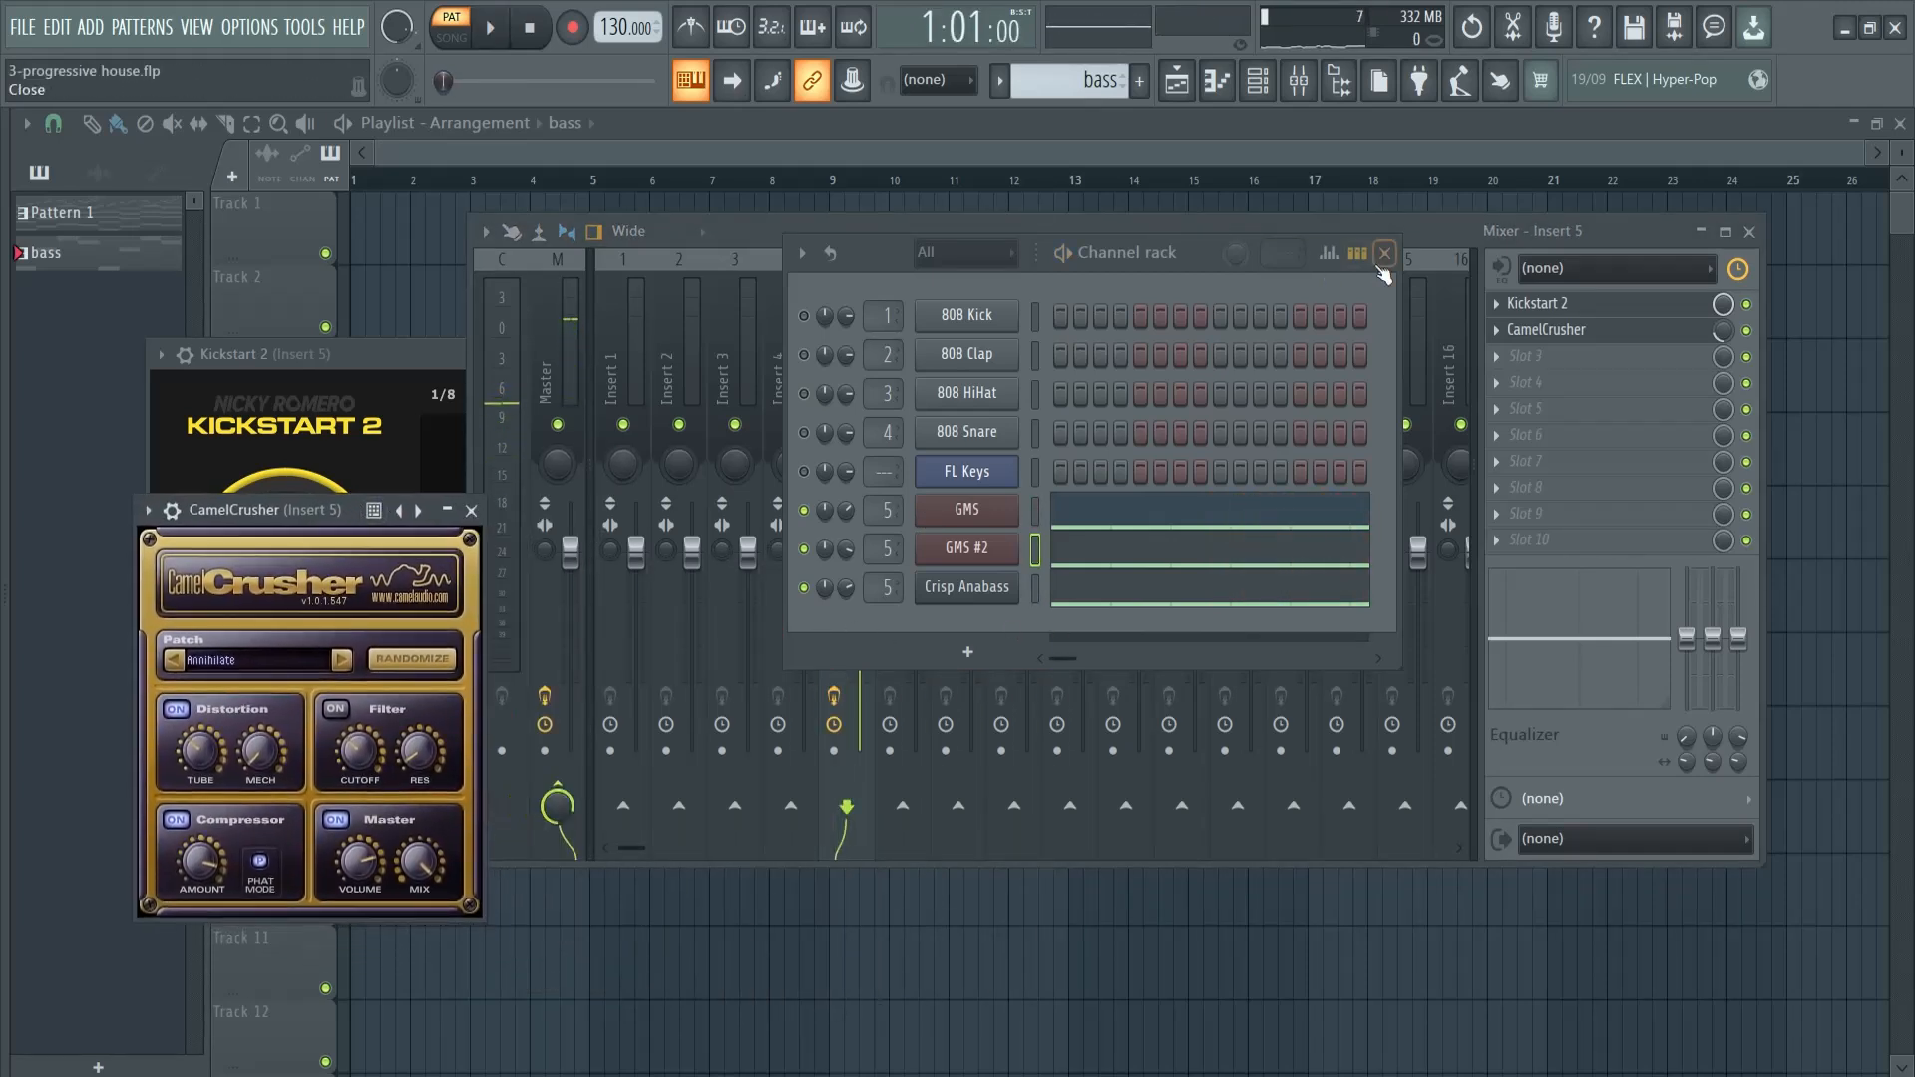
# - Add Fruity Parametric EQ 2 in slot 3 of Insert 5 and load the 20Hz + 18kHz cut preset during playback
pyautogui.click(1385, 255)
pyautogui.click(1541, 361)
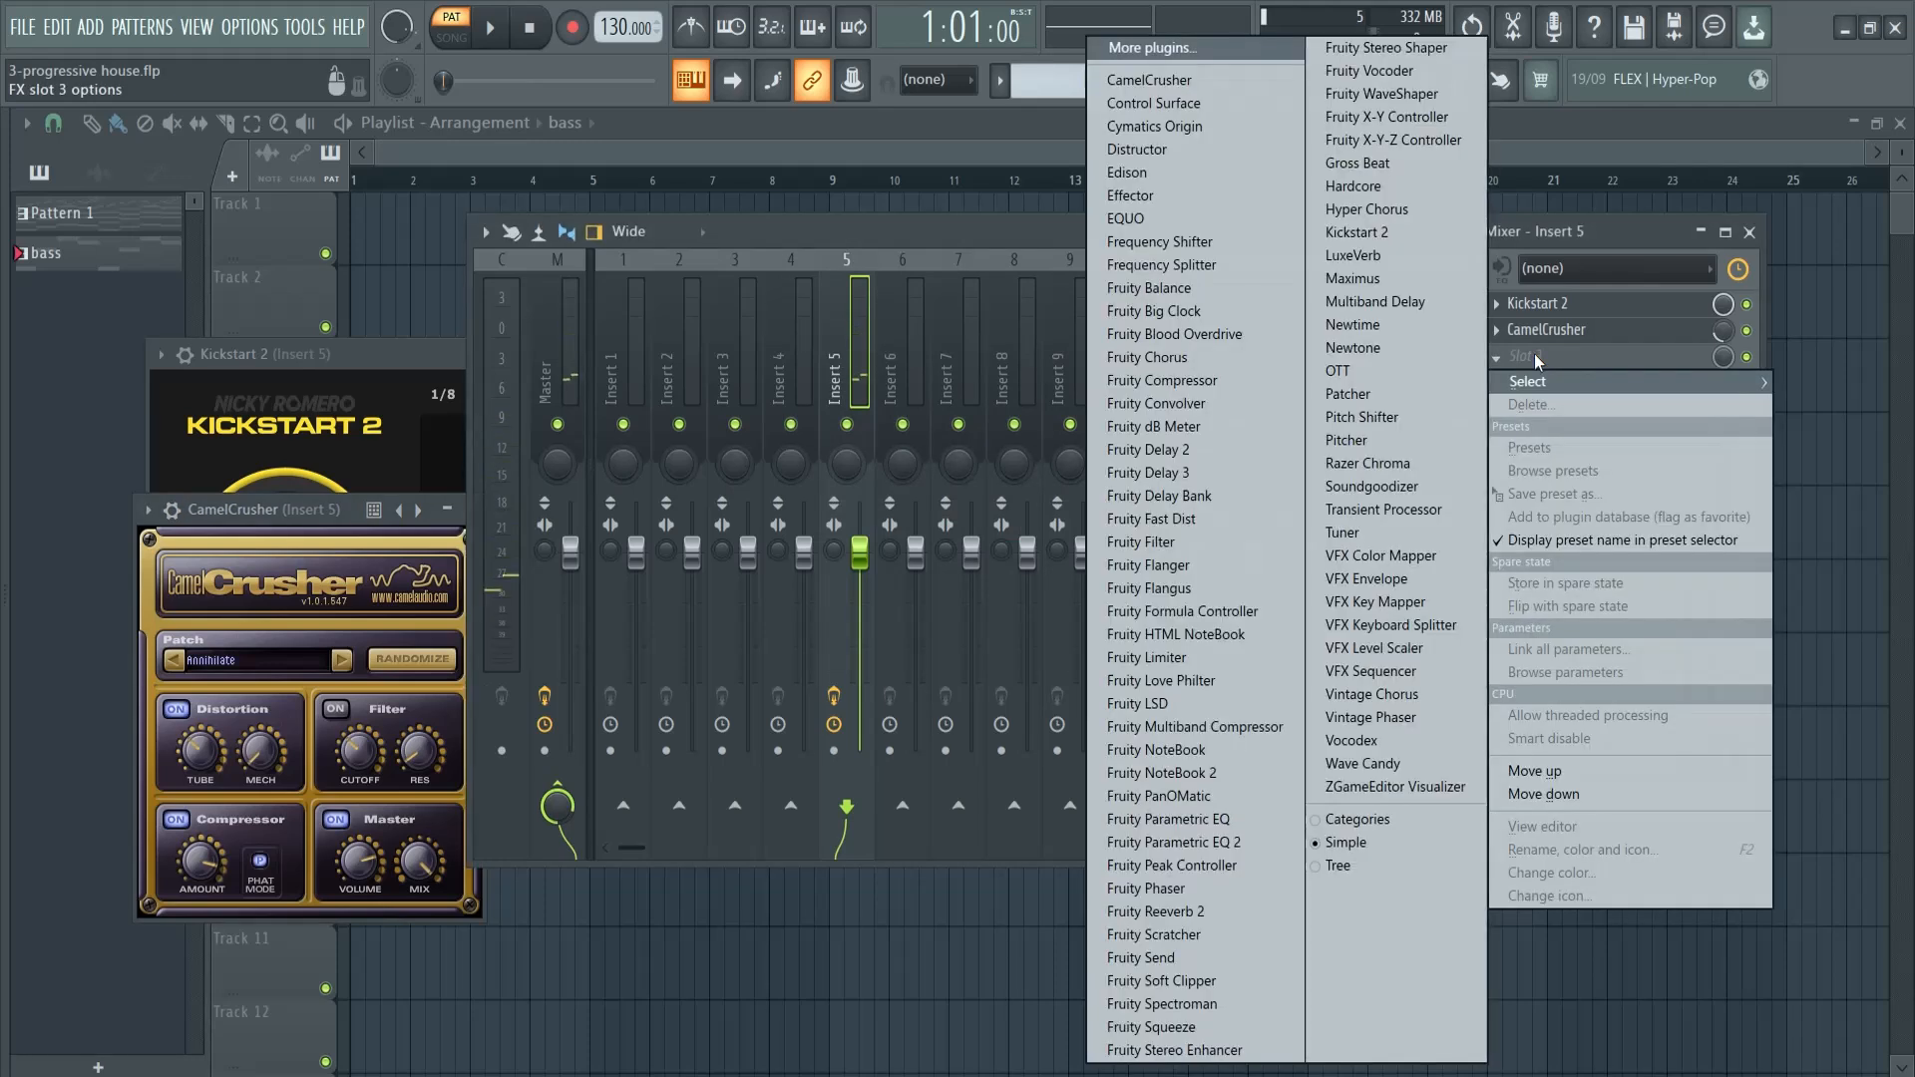
pyautogui.click(1177, 843)
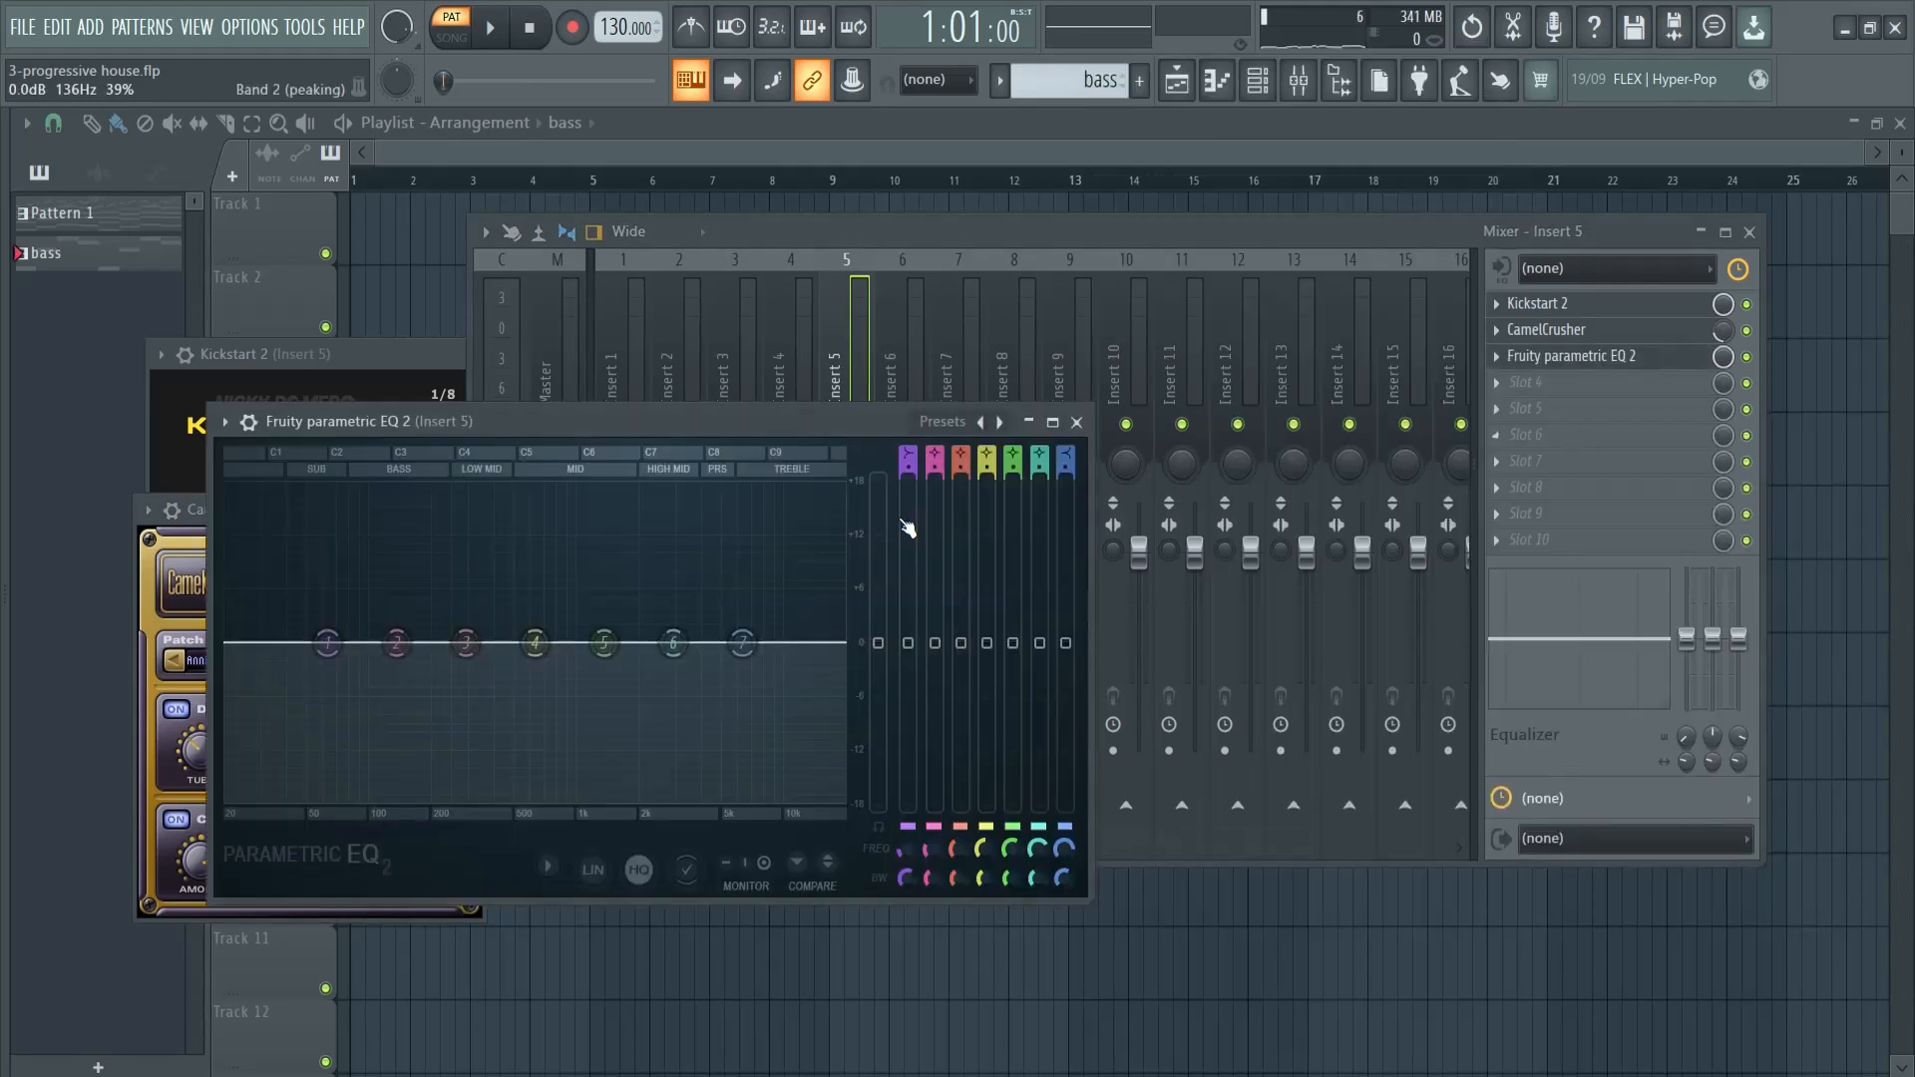
pyautogui.press('space')
pyautogui.click(940, 422)
pyautogui.click(1037, 476)
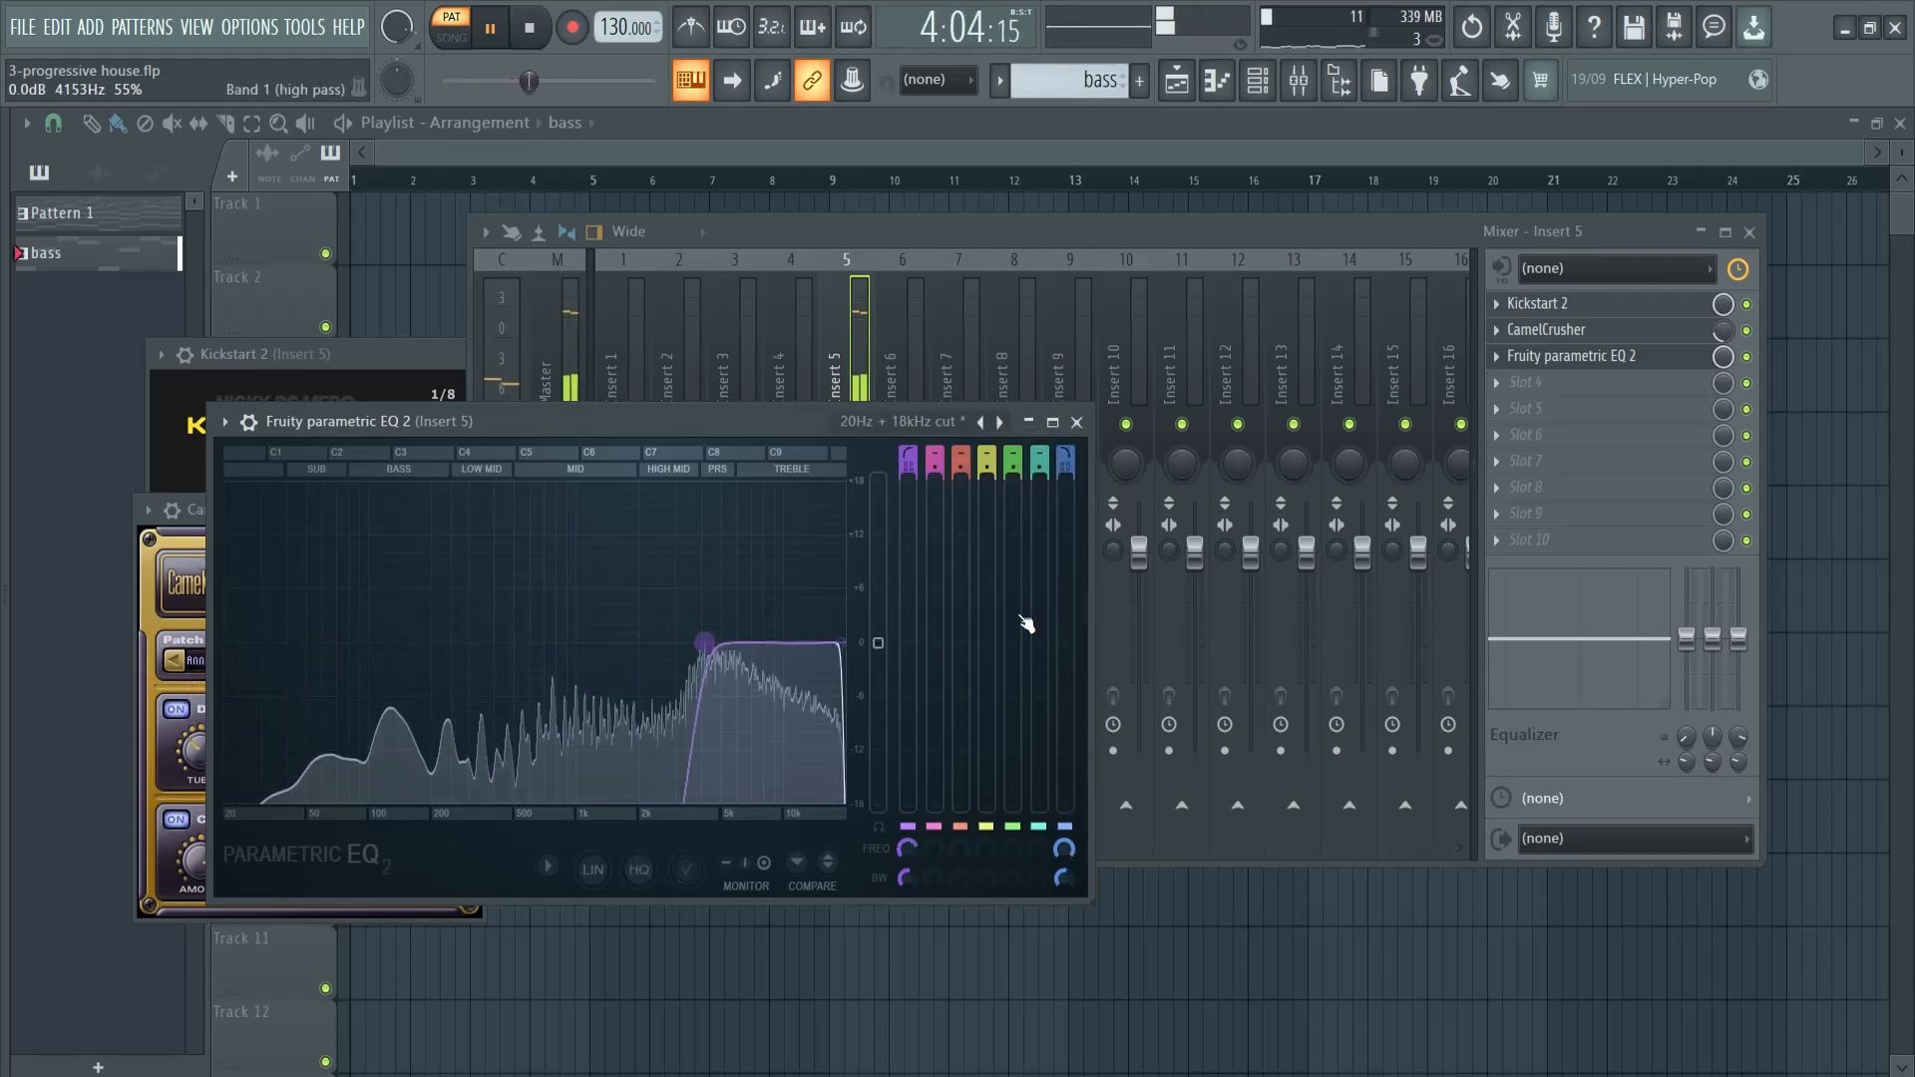
# - Raise the EQ's low-cut frequency and lower its high-cut frequency, stop playback and close the EQ
pyautogui.moveTo(1025, 627); pyautogui.dragTo(422, 620)
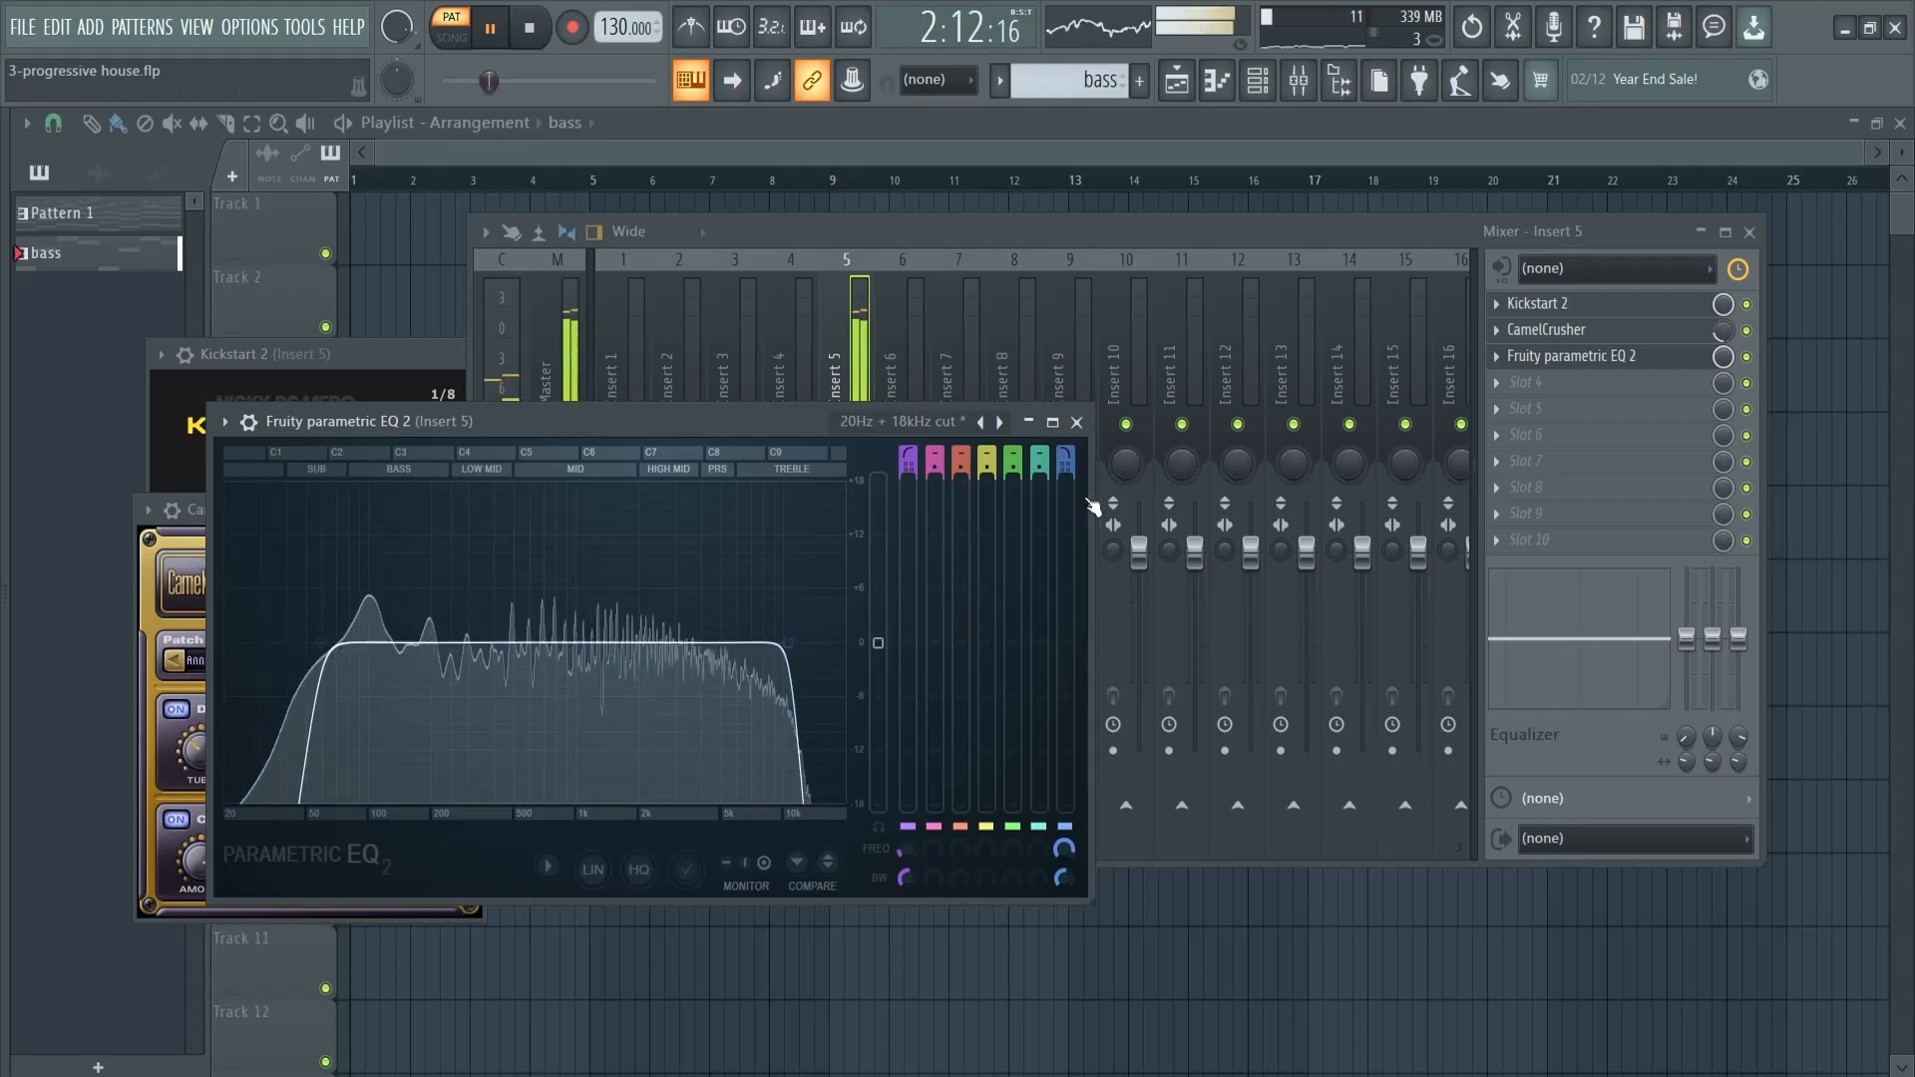
pyautogui.press('space')
pyautogui.click(1076, 422)
# - Add a second Fruity Parametric EQ 2 in slot 4, lowering band 6 slightly and the band 7 high shelf to about -4.8 dB near 6811 Hz
pyautogui.click(1524, 382)
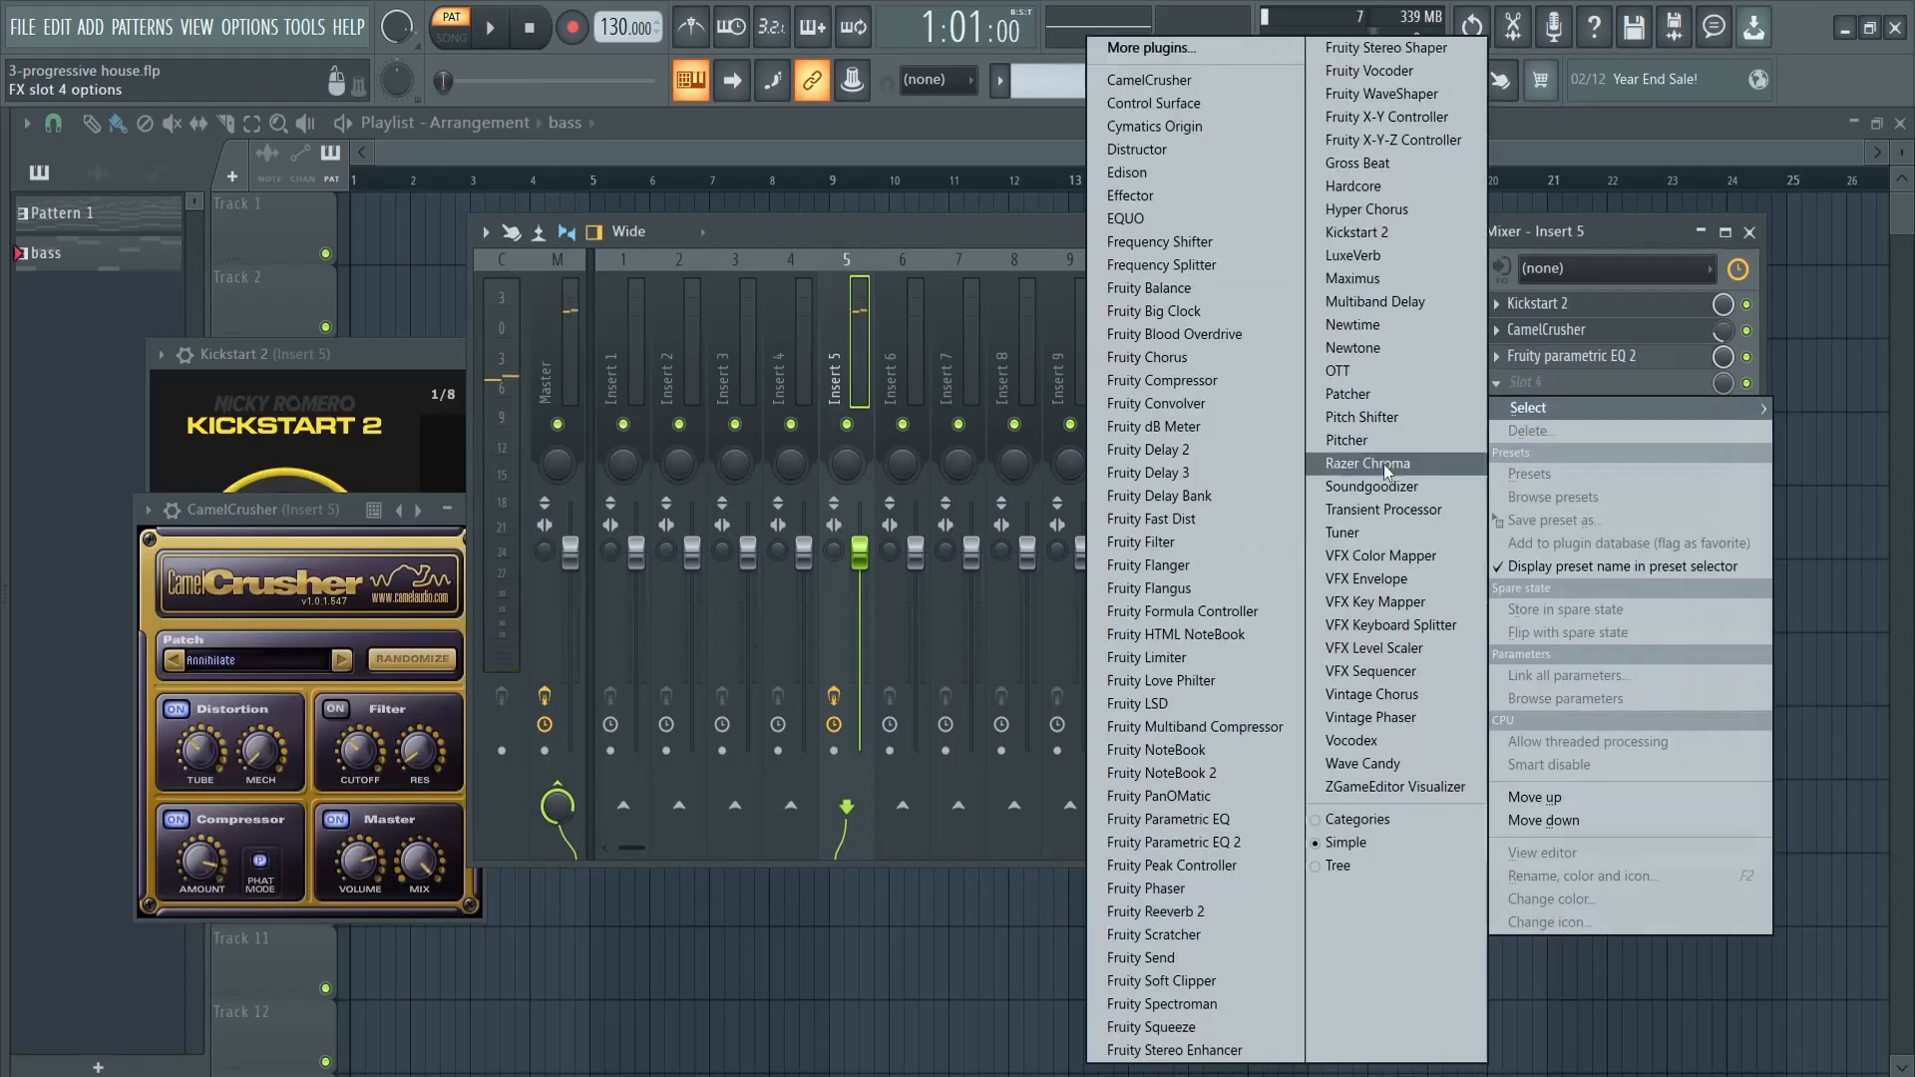
pyautogui.click(1260, 842)
pyautogui.press('space')
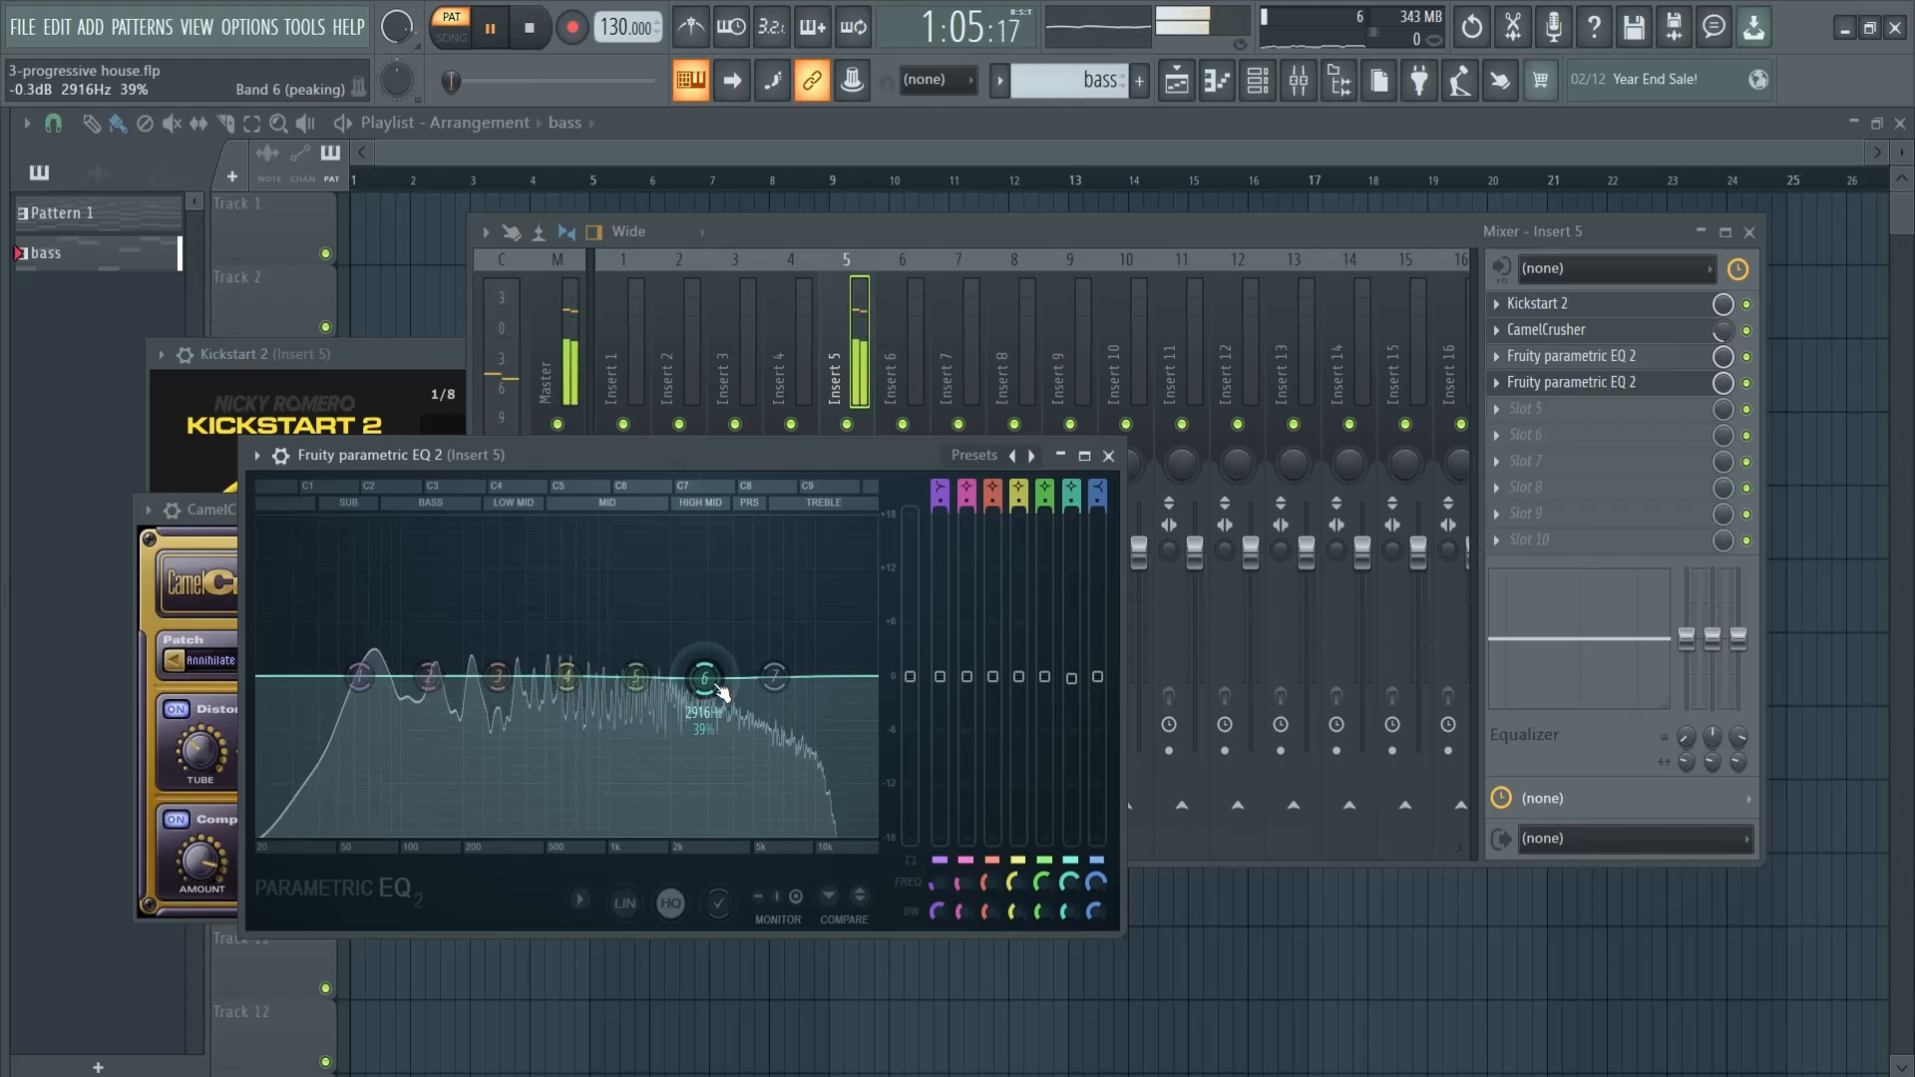
pyautogui.moveTo(786, 771); pyautogui.dragTo(789, 738)
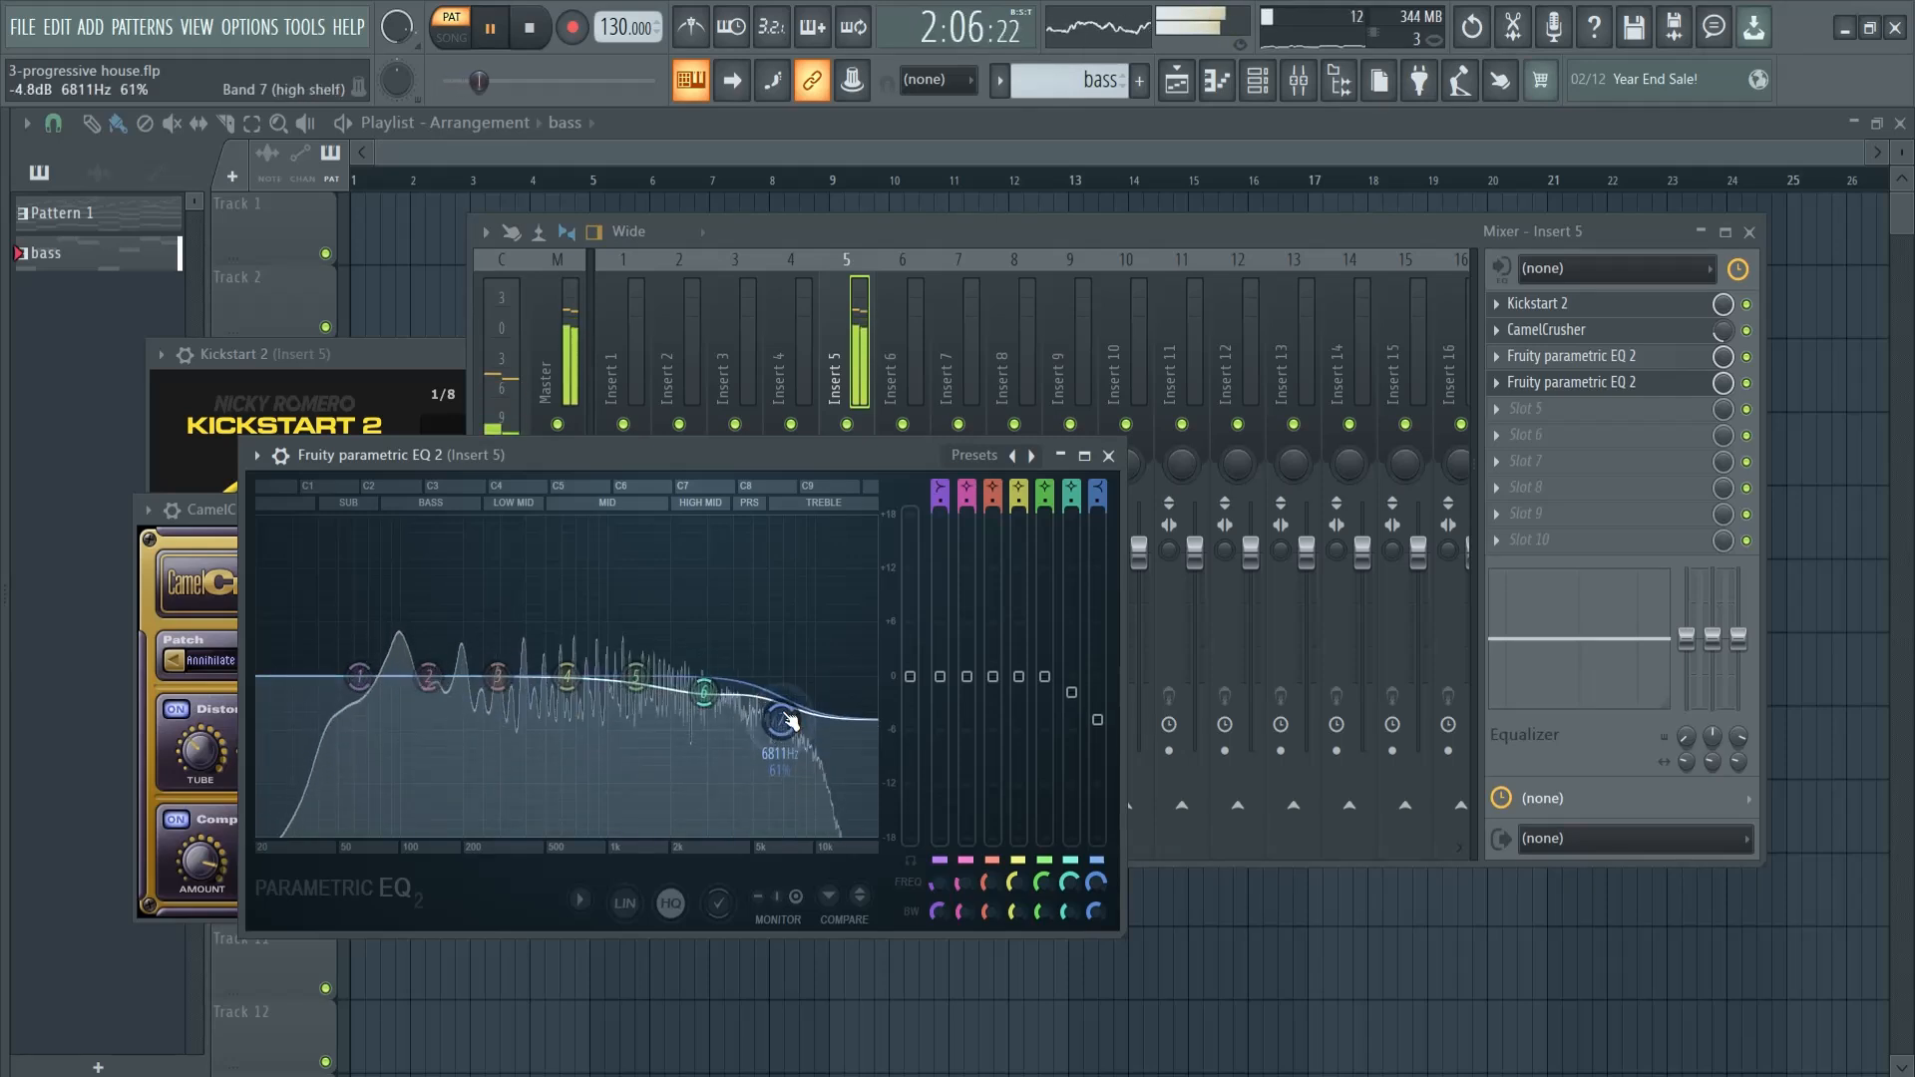
# - Compare the bass with the second EQ bypassed and enabled, stop playback and close the EQ
pyautogui.click(1747, 384)
pyautogui.click(1746, 384)
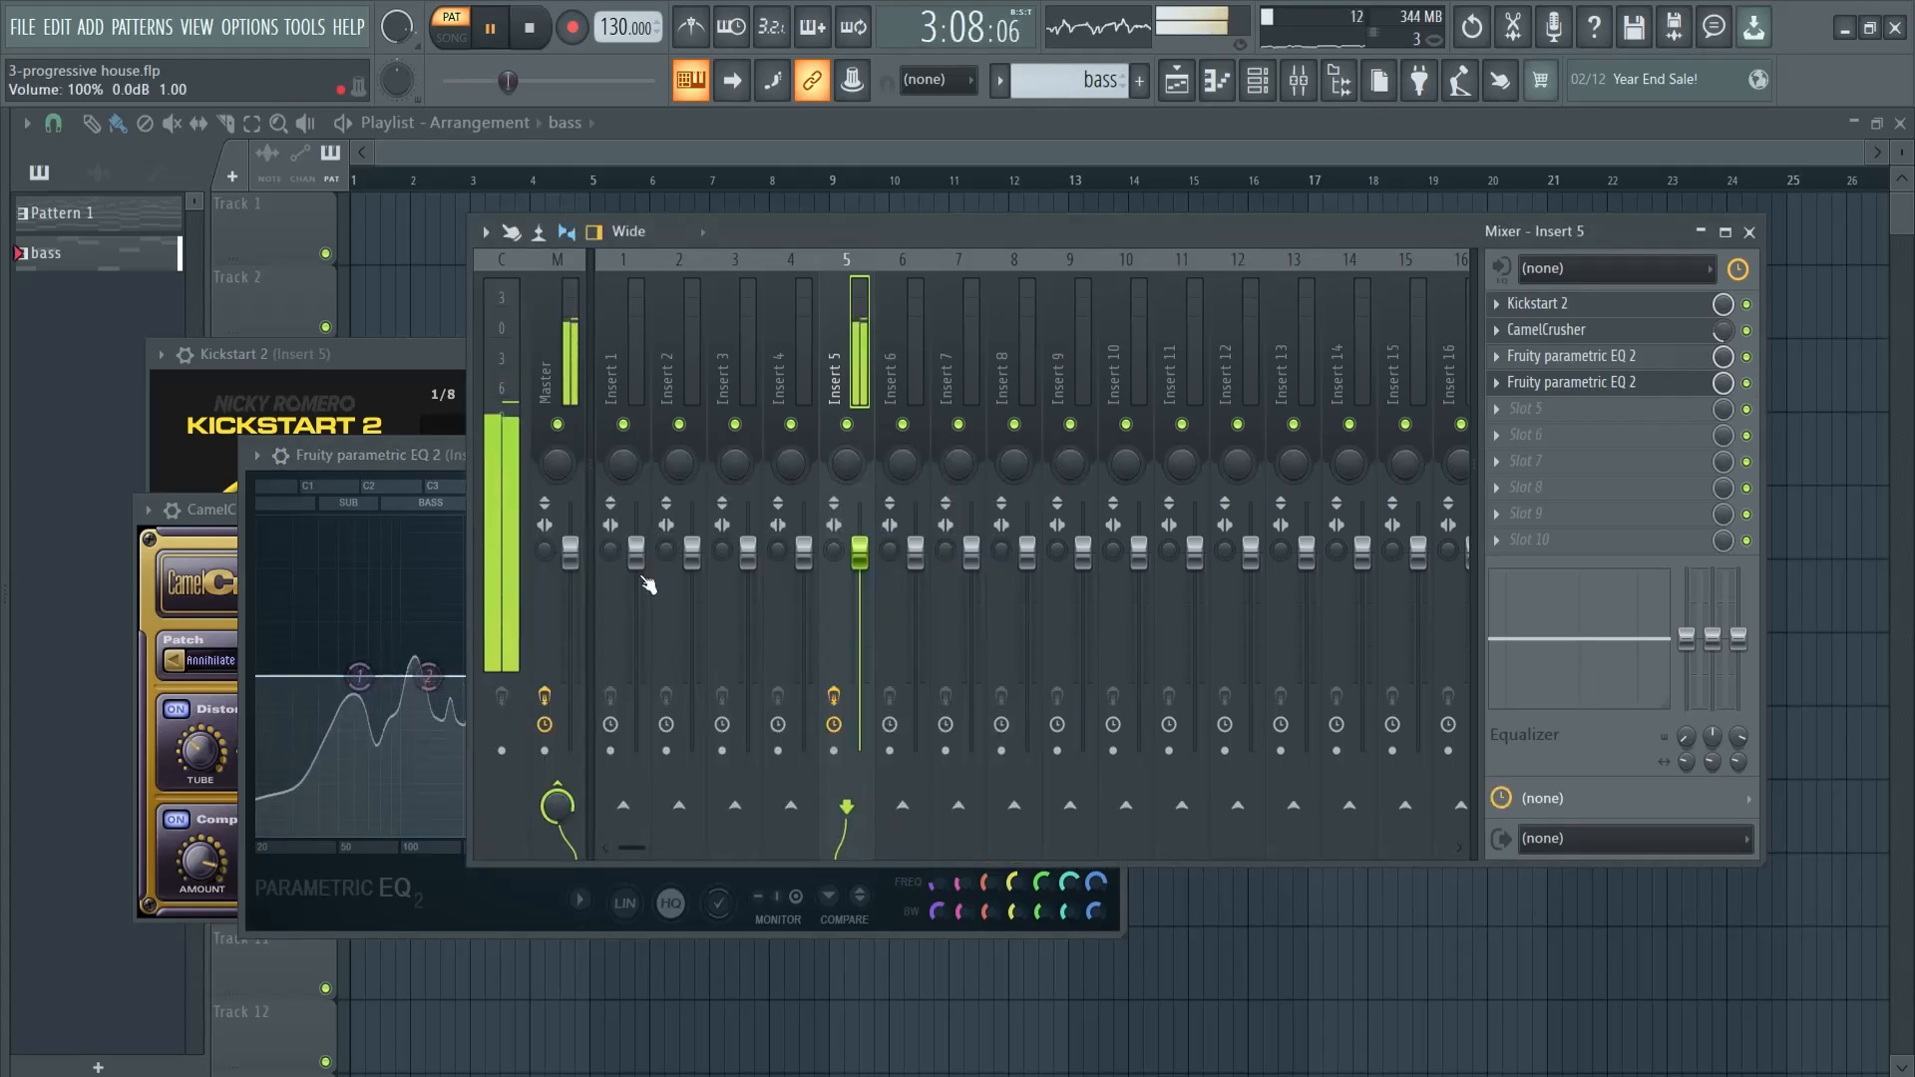
pyautogui.moveTo(377, 454); pyautogui.dragTo(290, 423)
pyautogui.press('space')
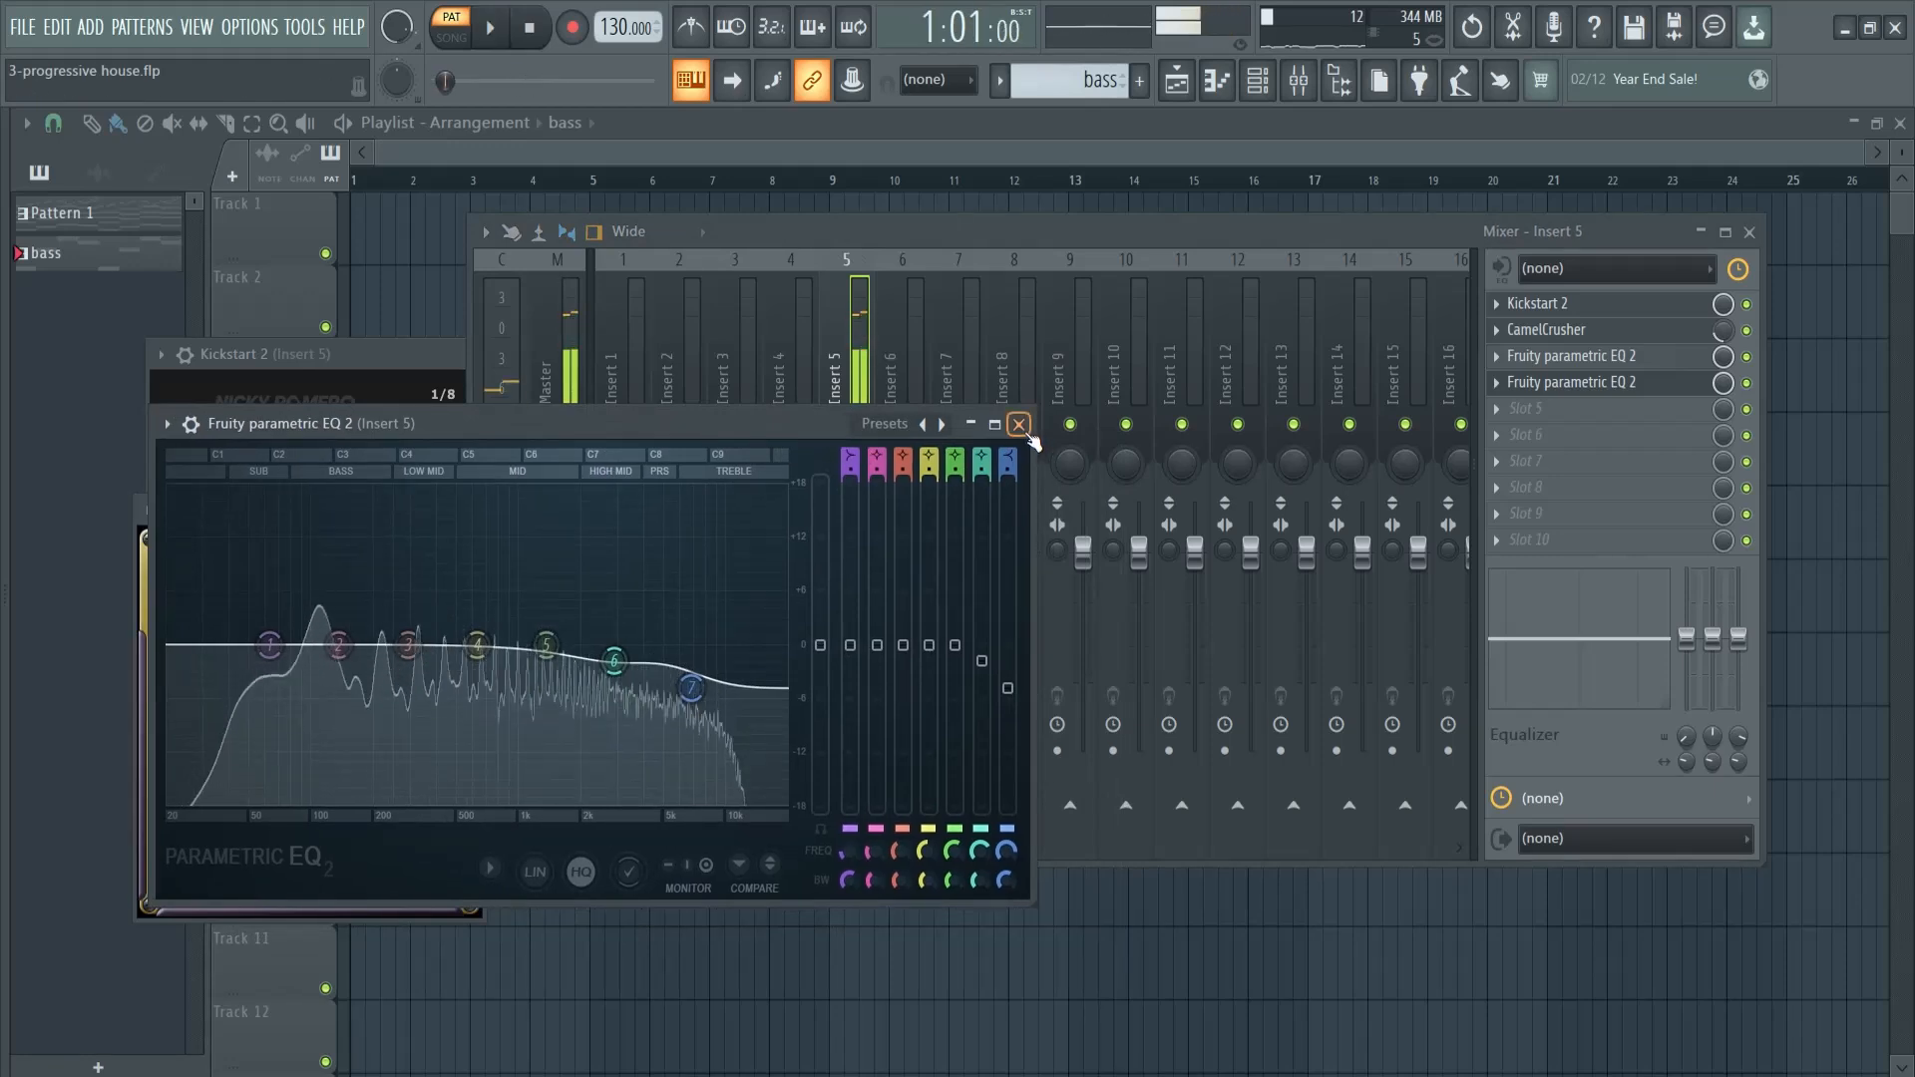
pyautogui.click(1018, 424)
pyautogui.click(1541, 410)
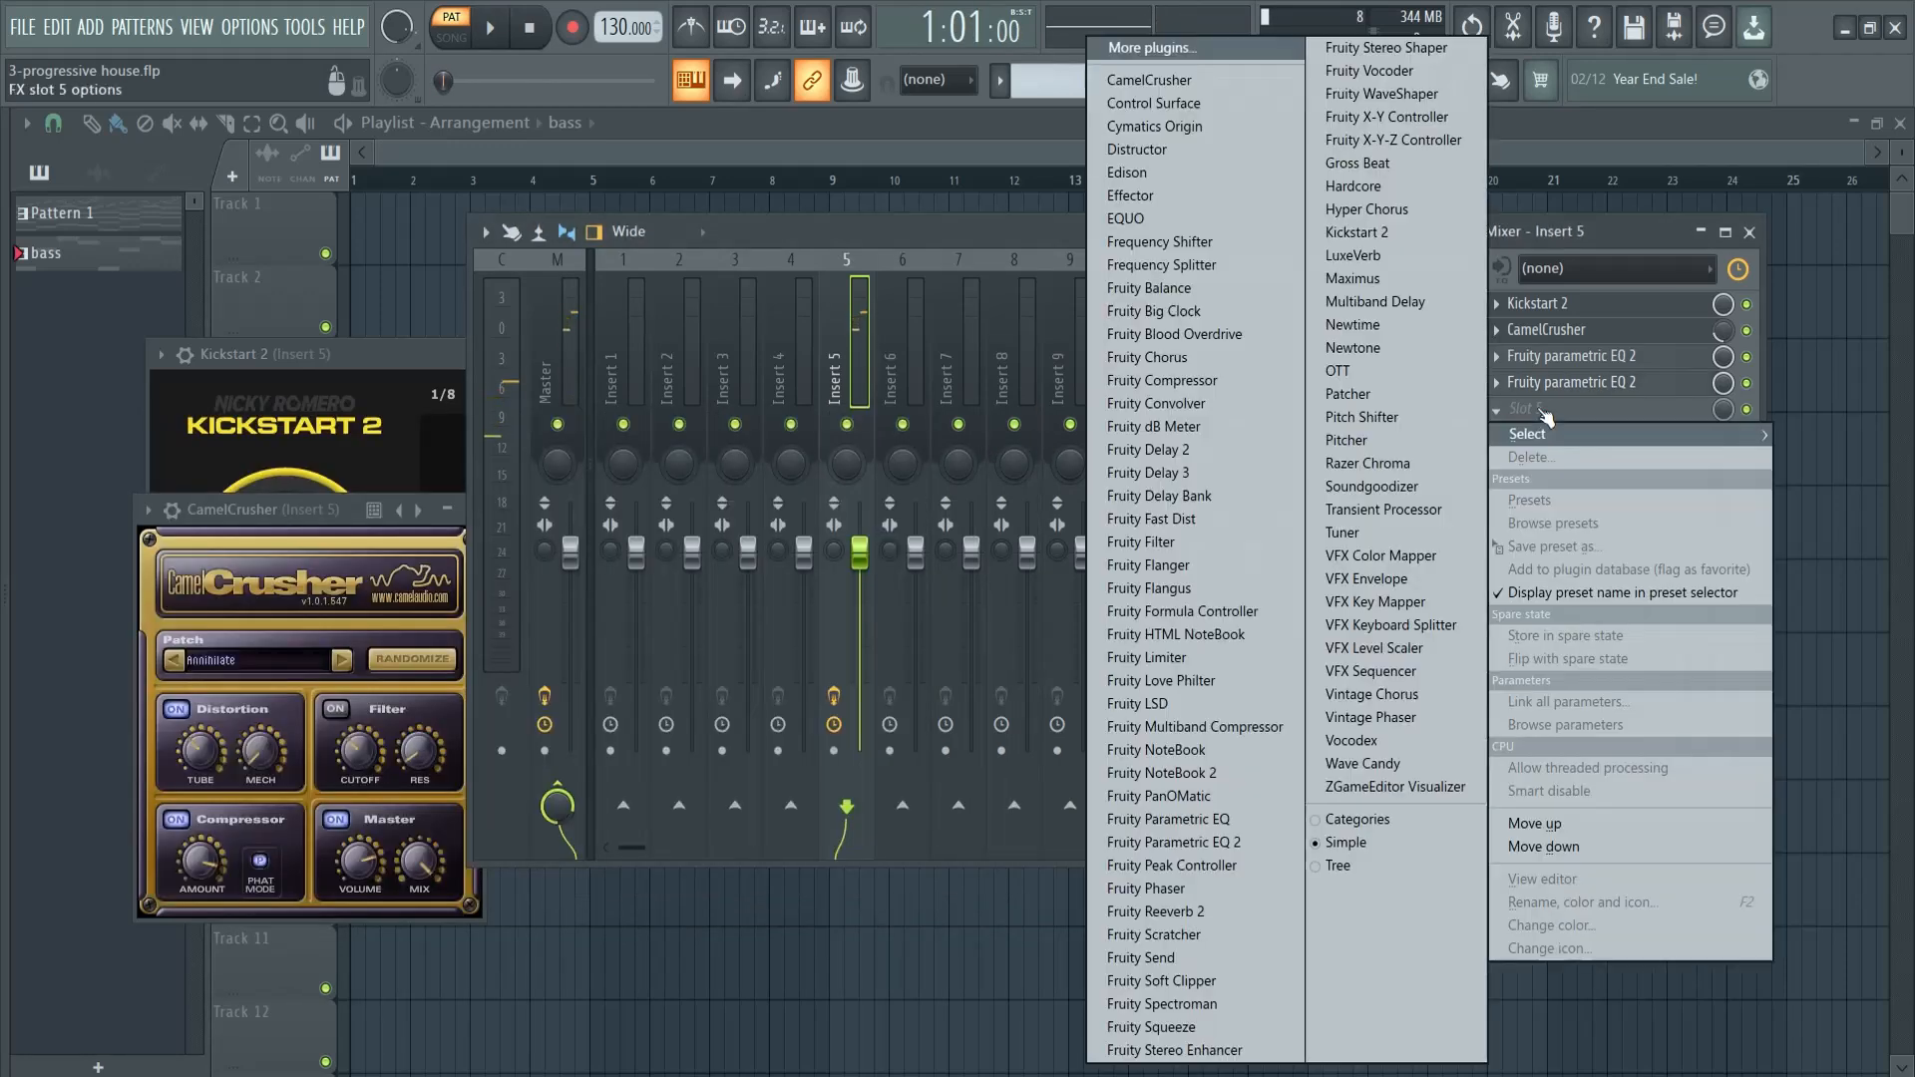
pyautogui.click(1535, 239)
pyautogui.moveTo(1535, 239); pyautogui.dragTo(1575, 307)
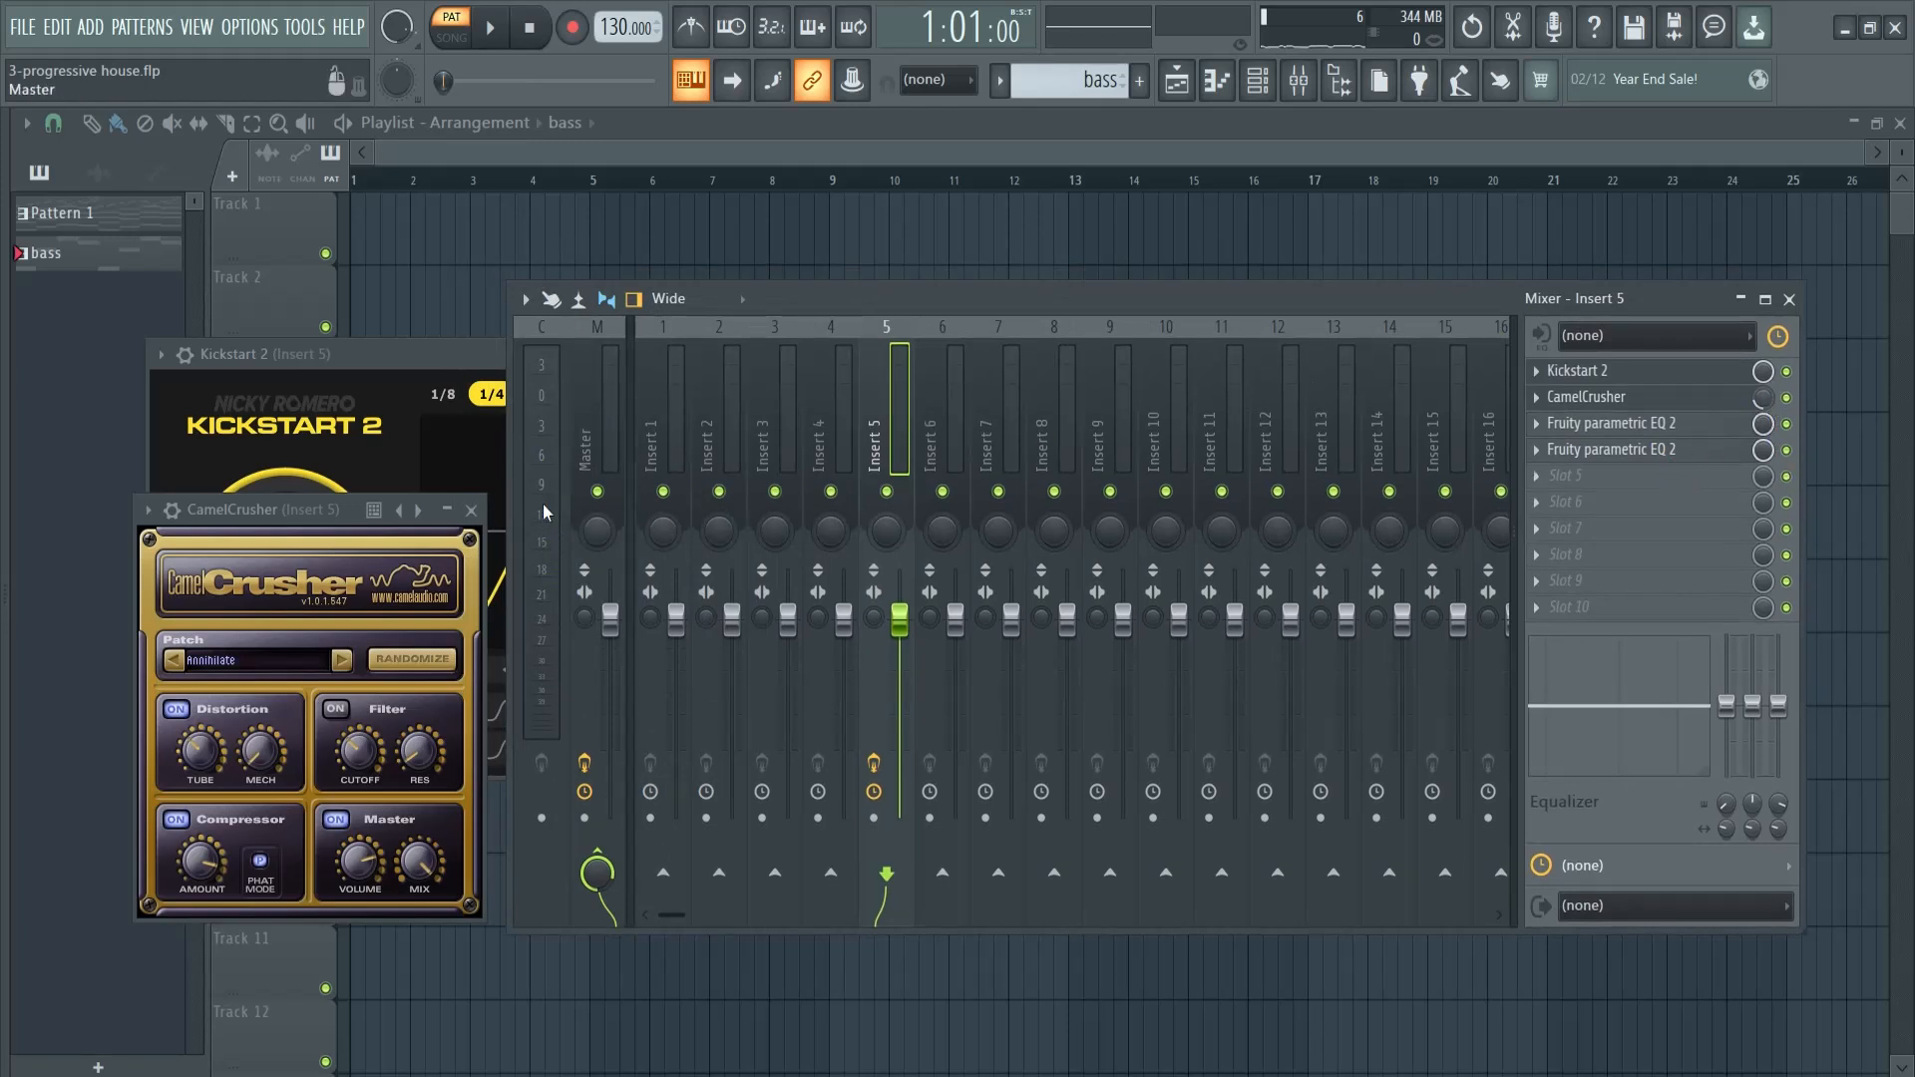
# - Close the CamelCrusher and Kickstart 2 windows and play the processed bass pattern
pyautogui.click(471, 510)
pyautogui.moveTo(469, 355); pyautogui.dragTo(820, 277)
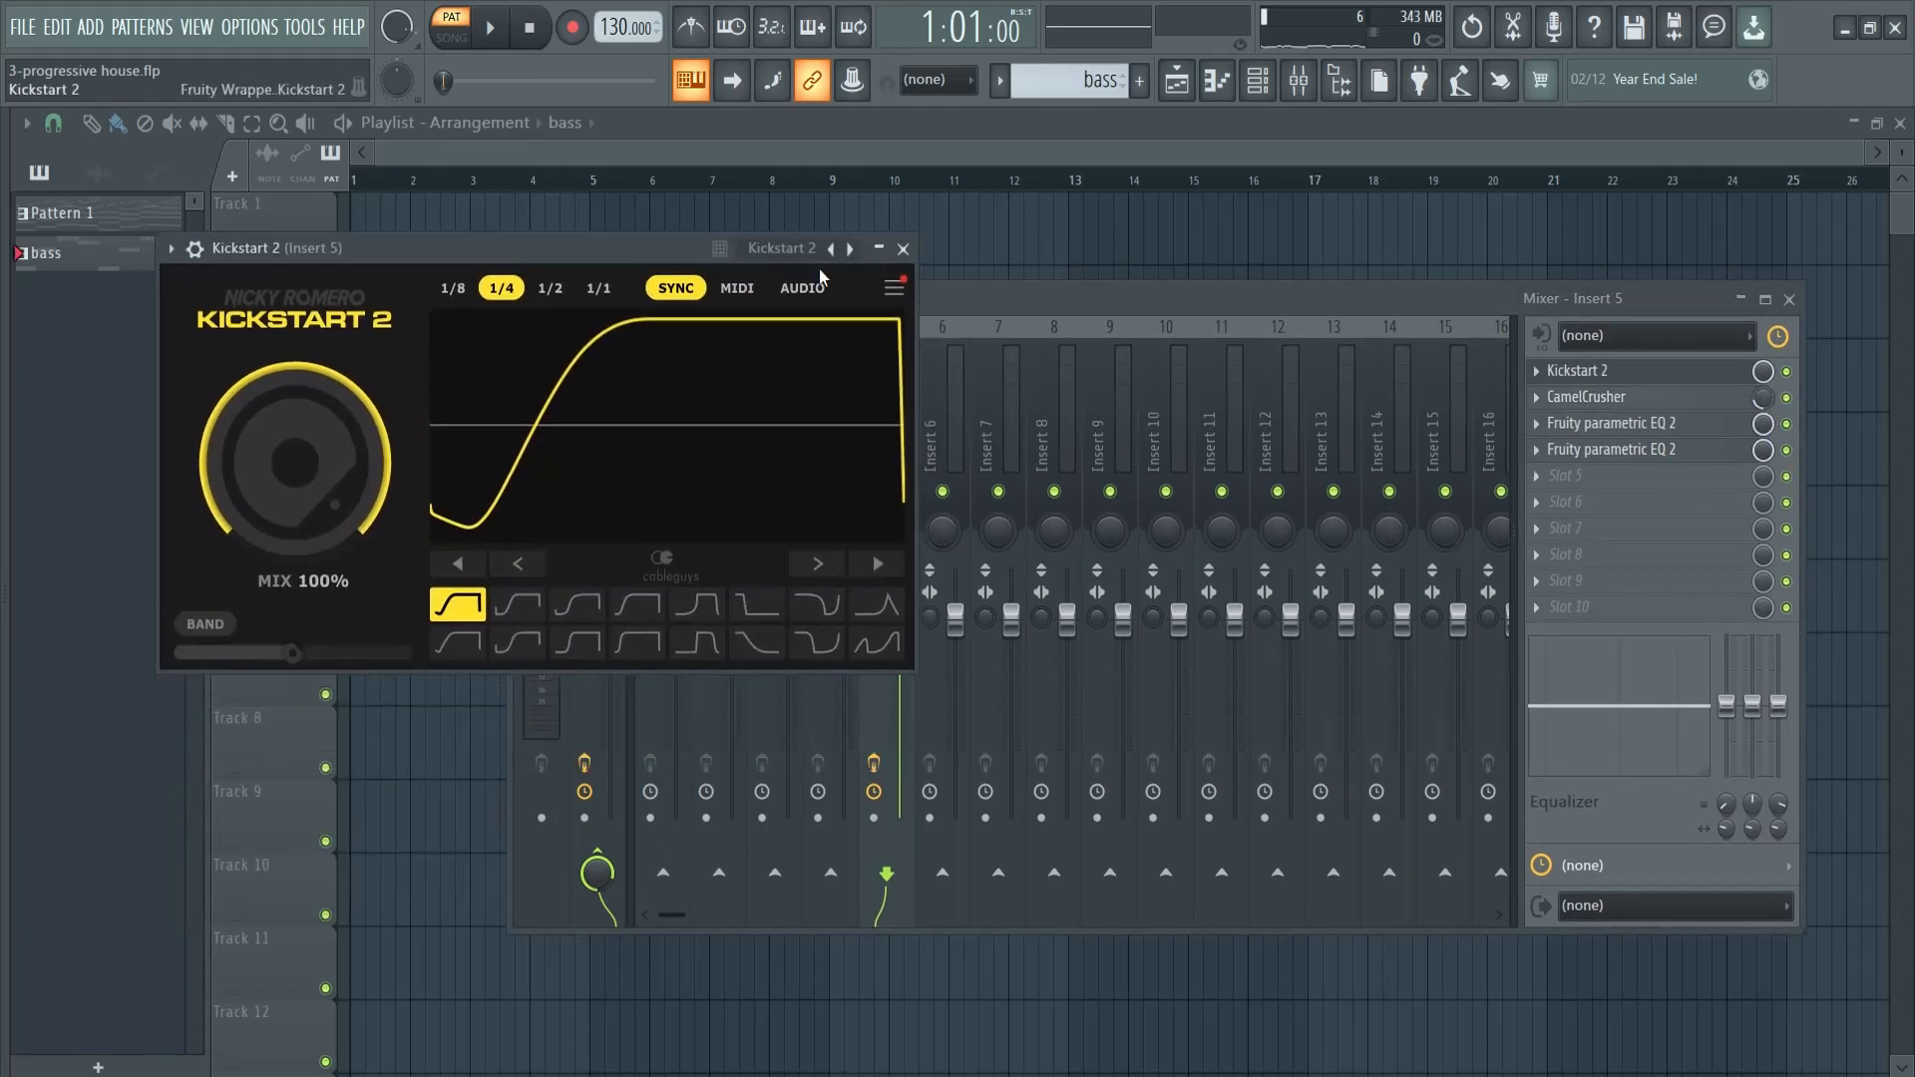
pyautogui.click(903, 248)
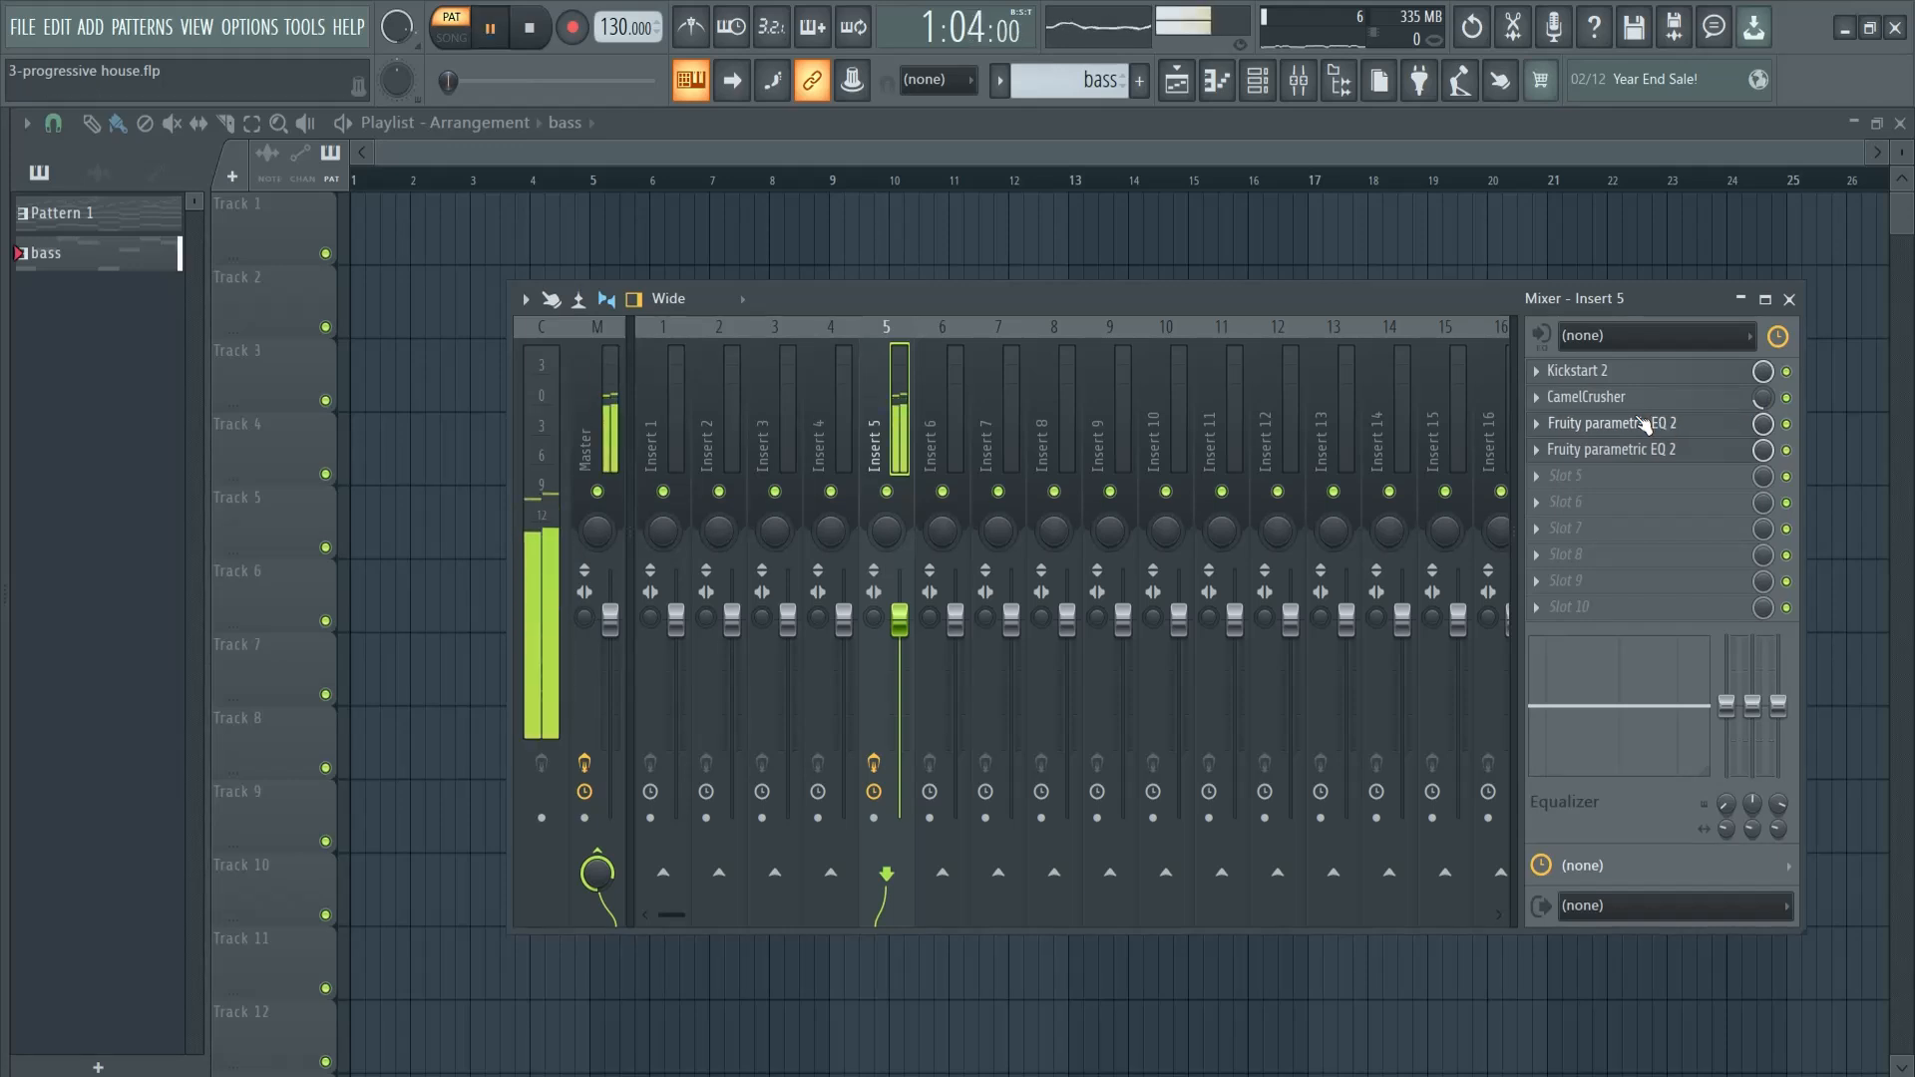
# - Reopen the channel rack and create a new pattern named "sub bass"
pyautogui.press('F6')
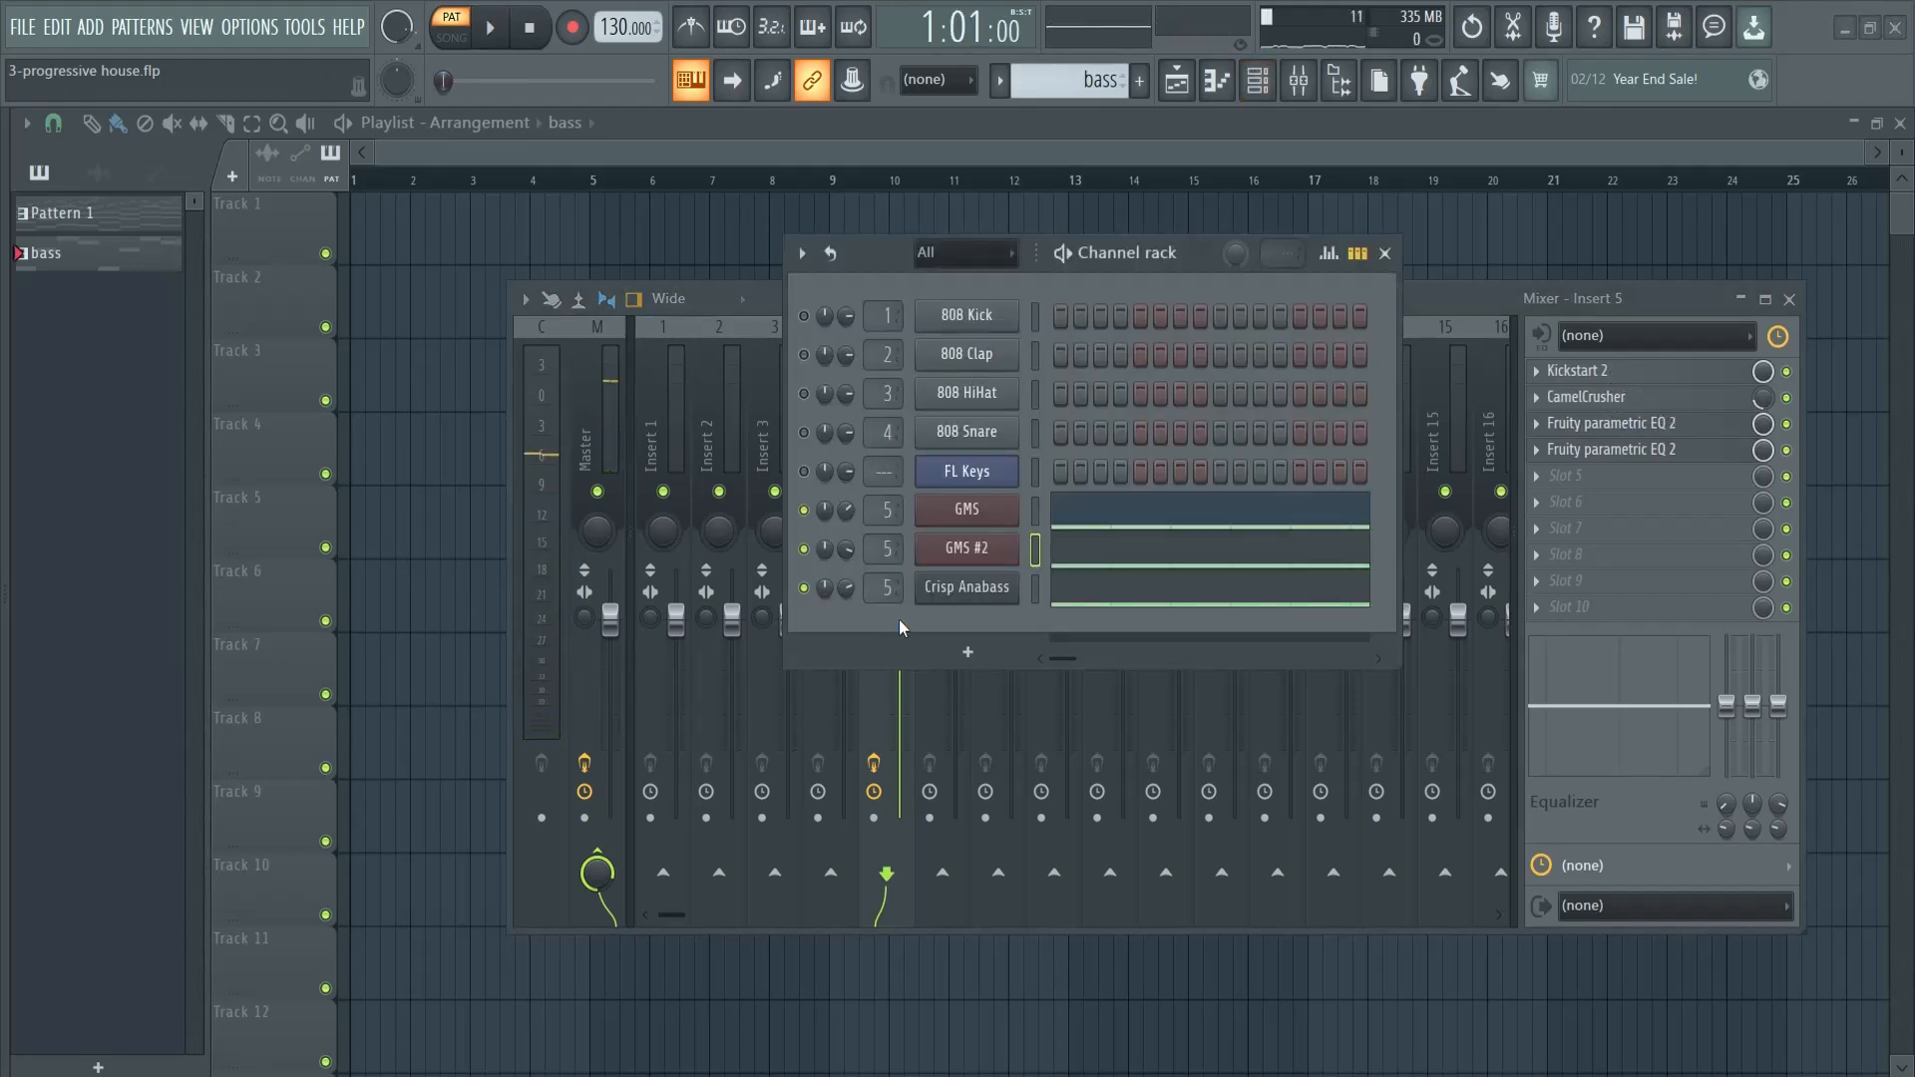
pyautogui.click(1139, 80)
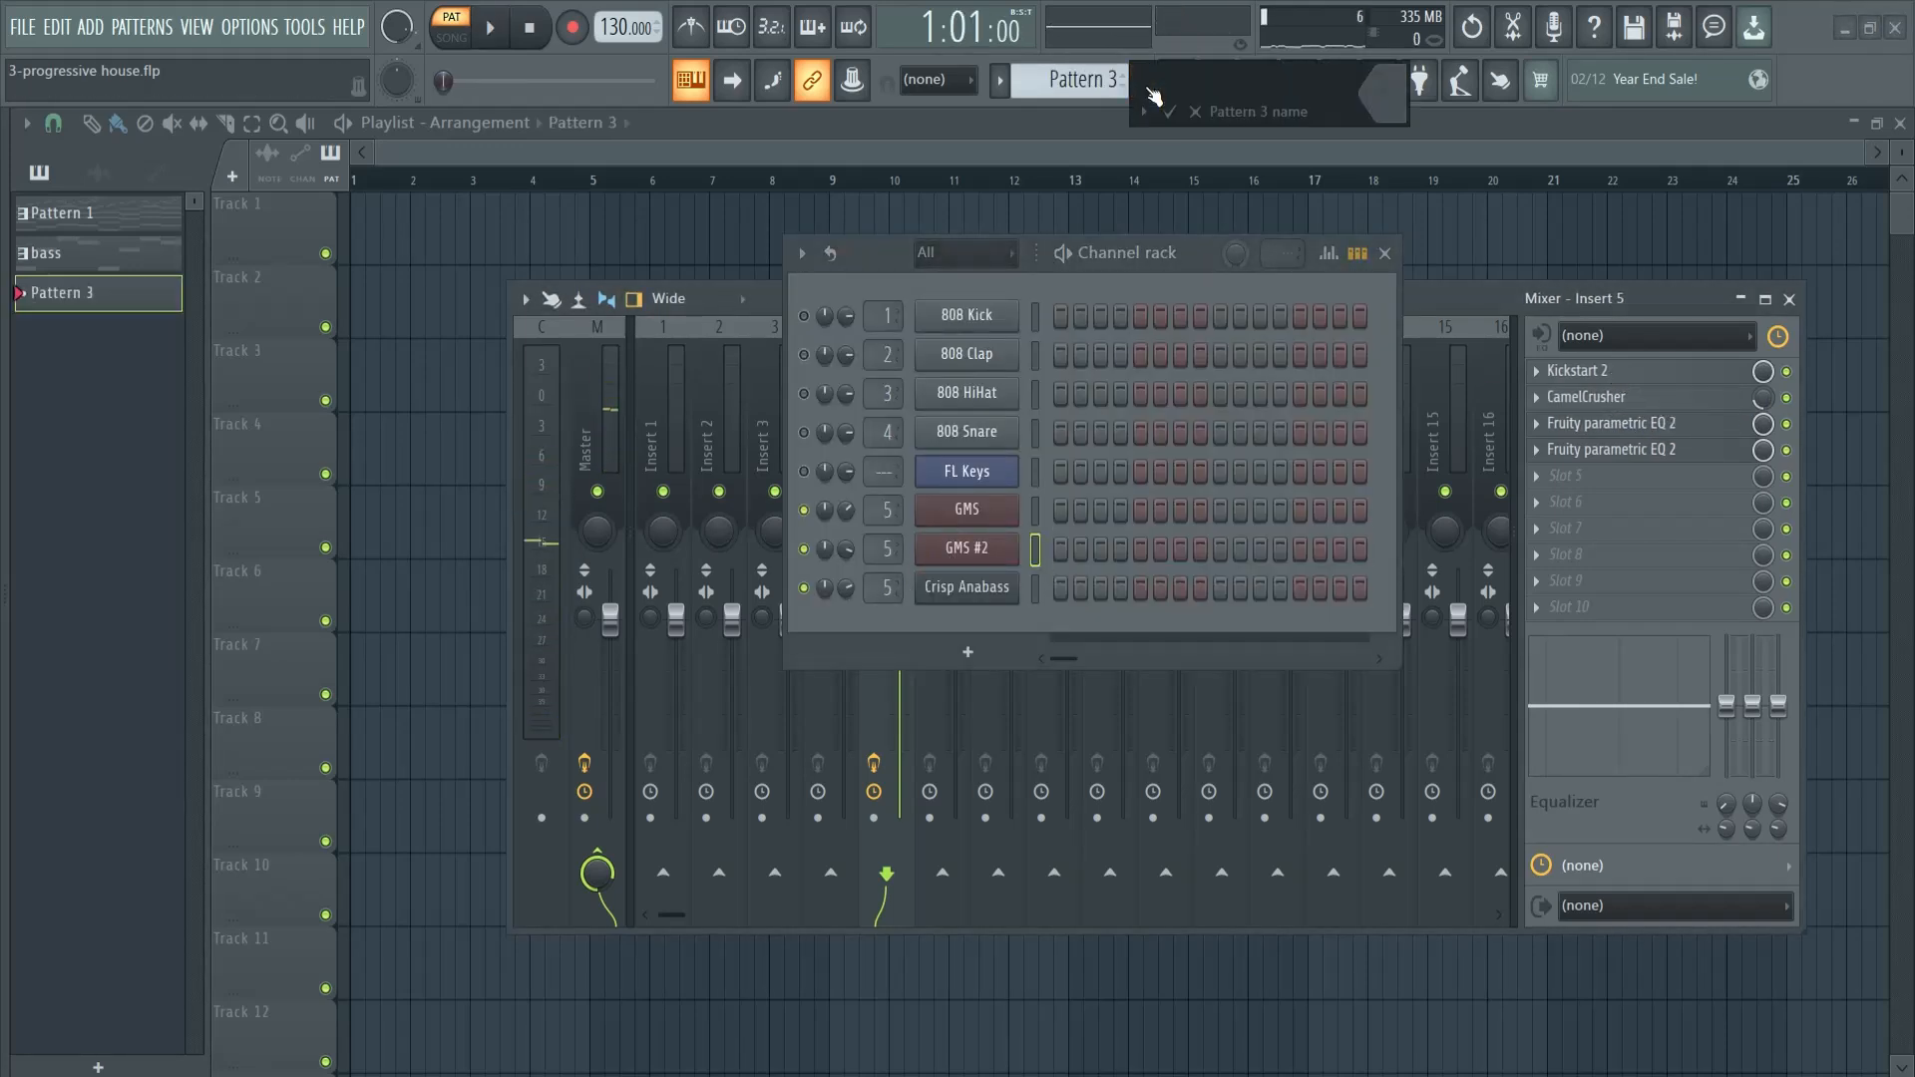
pyautogui.write('sub bass')
pyautogui.press('Return')
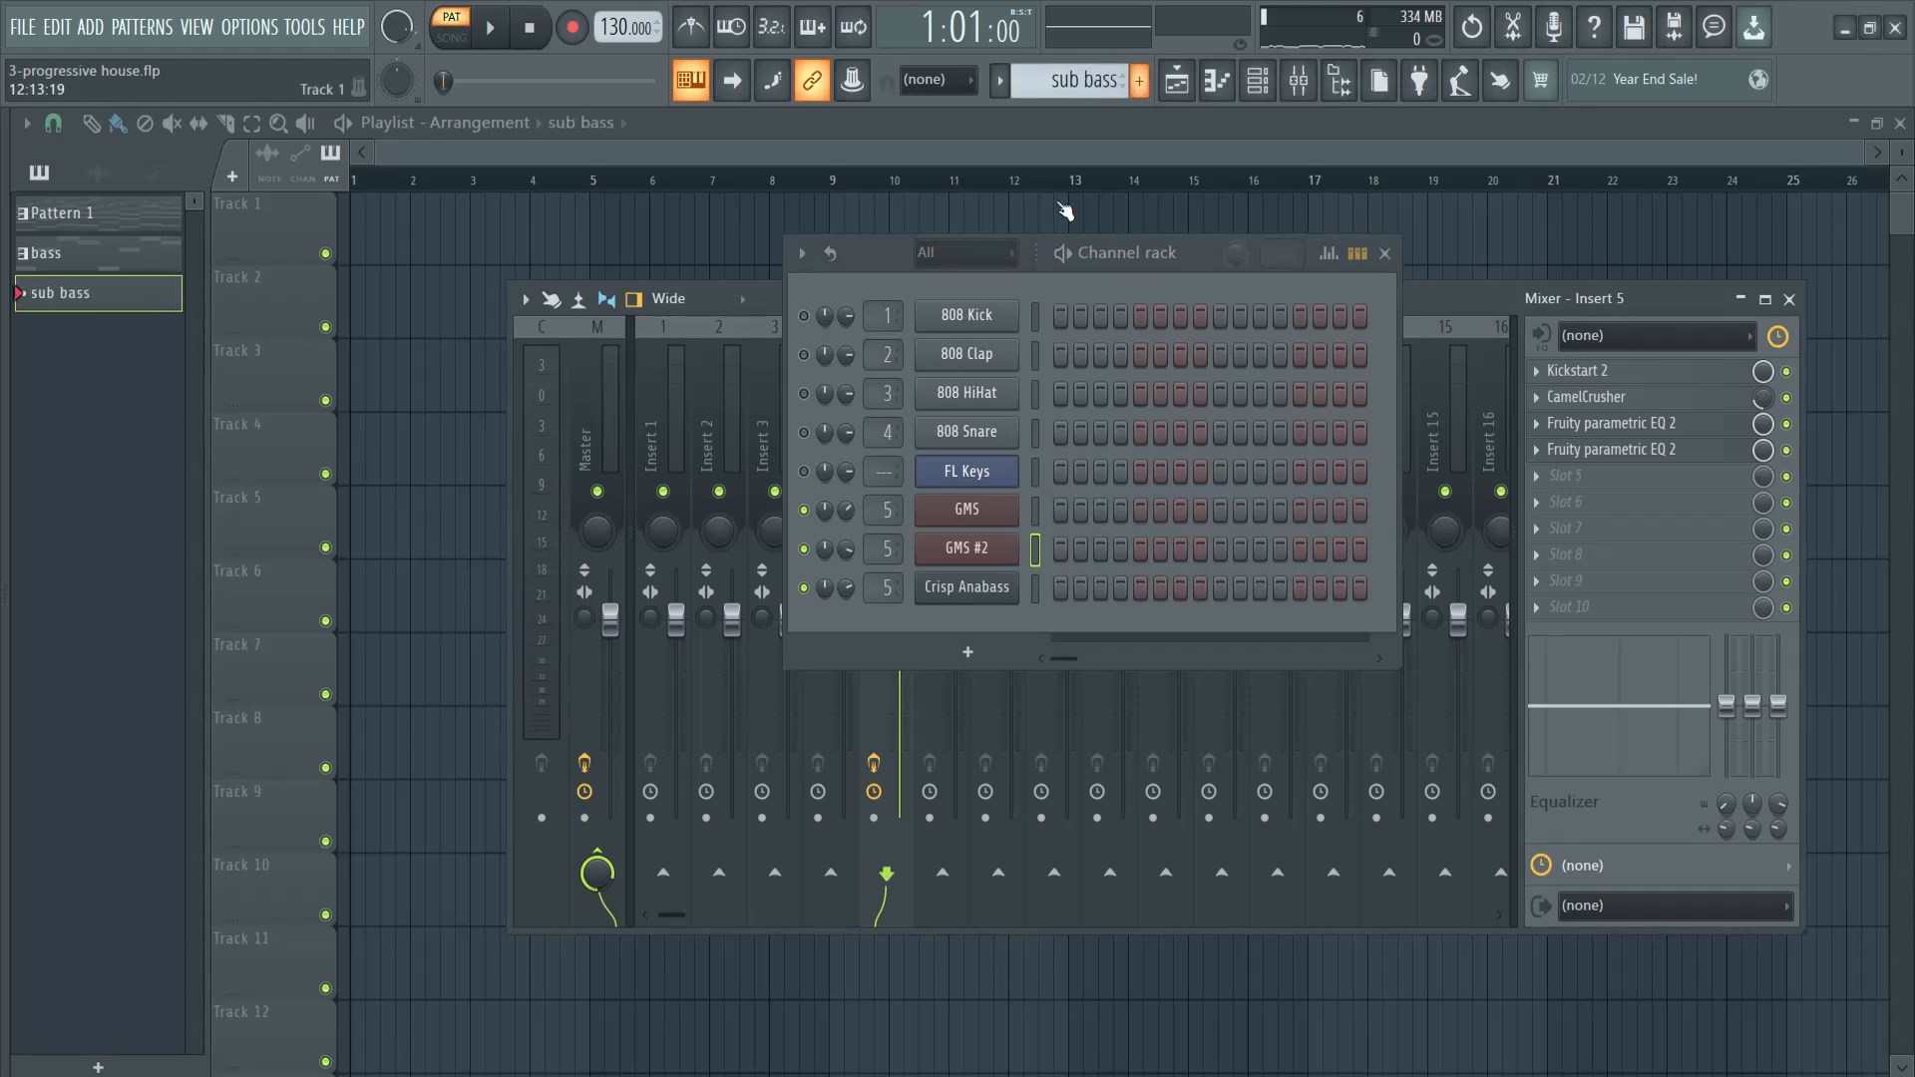
# - Copy the GMS notes from the bass pattern and paste them into a new 3x Osc channel in the sub bass pattern
pyautogui.click(108, 265)
pyautogui.click(1037, 514)
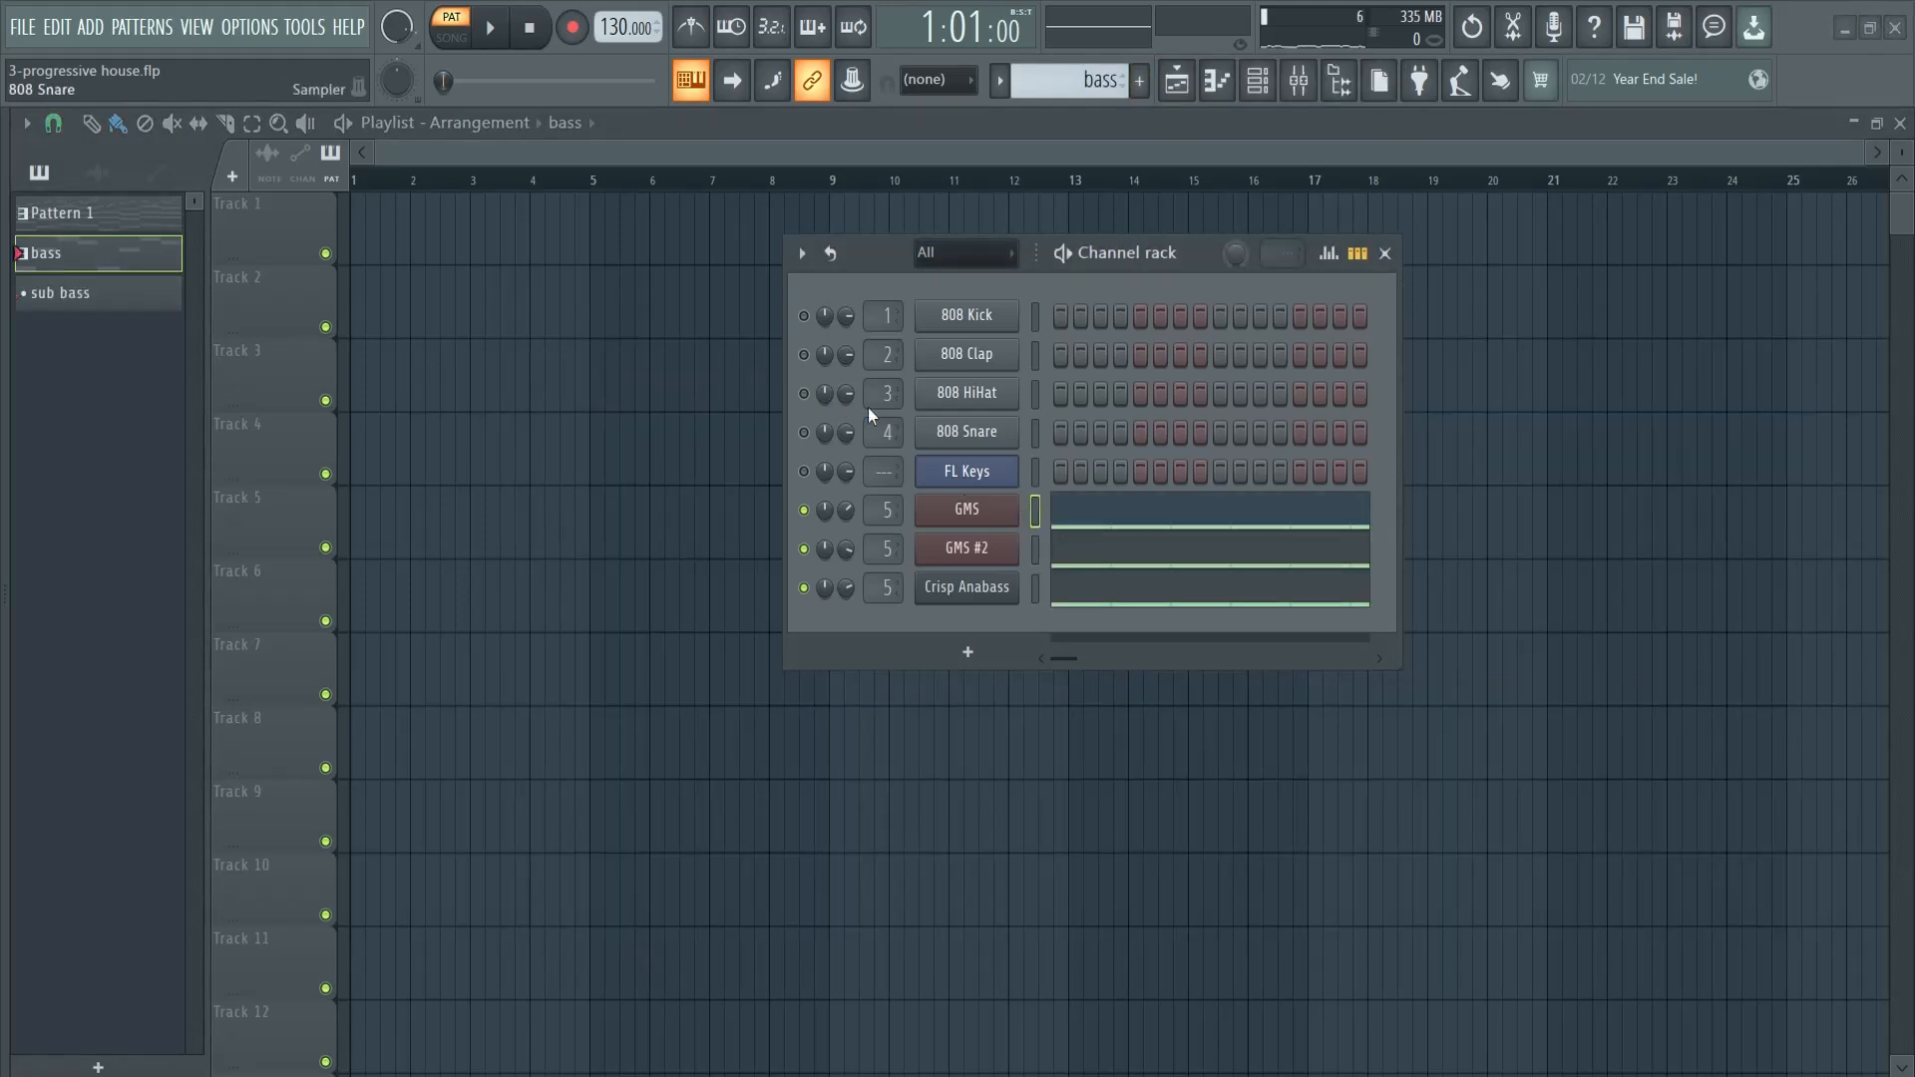
pyautogui.click(158, 290)
pyautogui.click(967, 651)
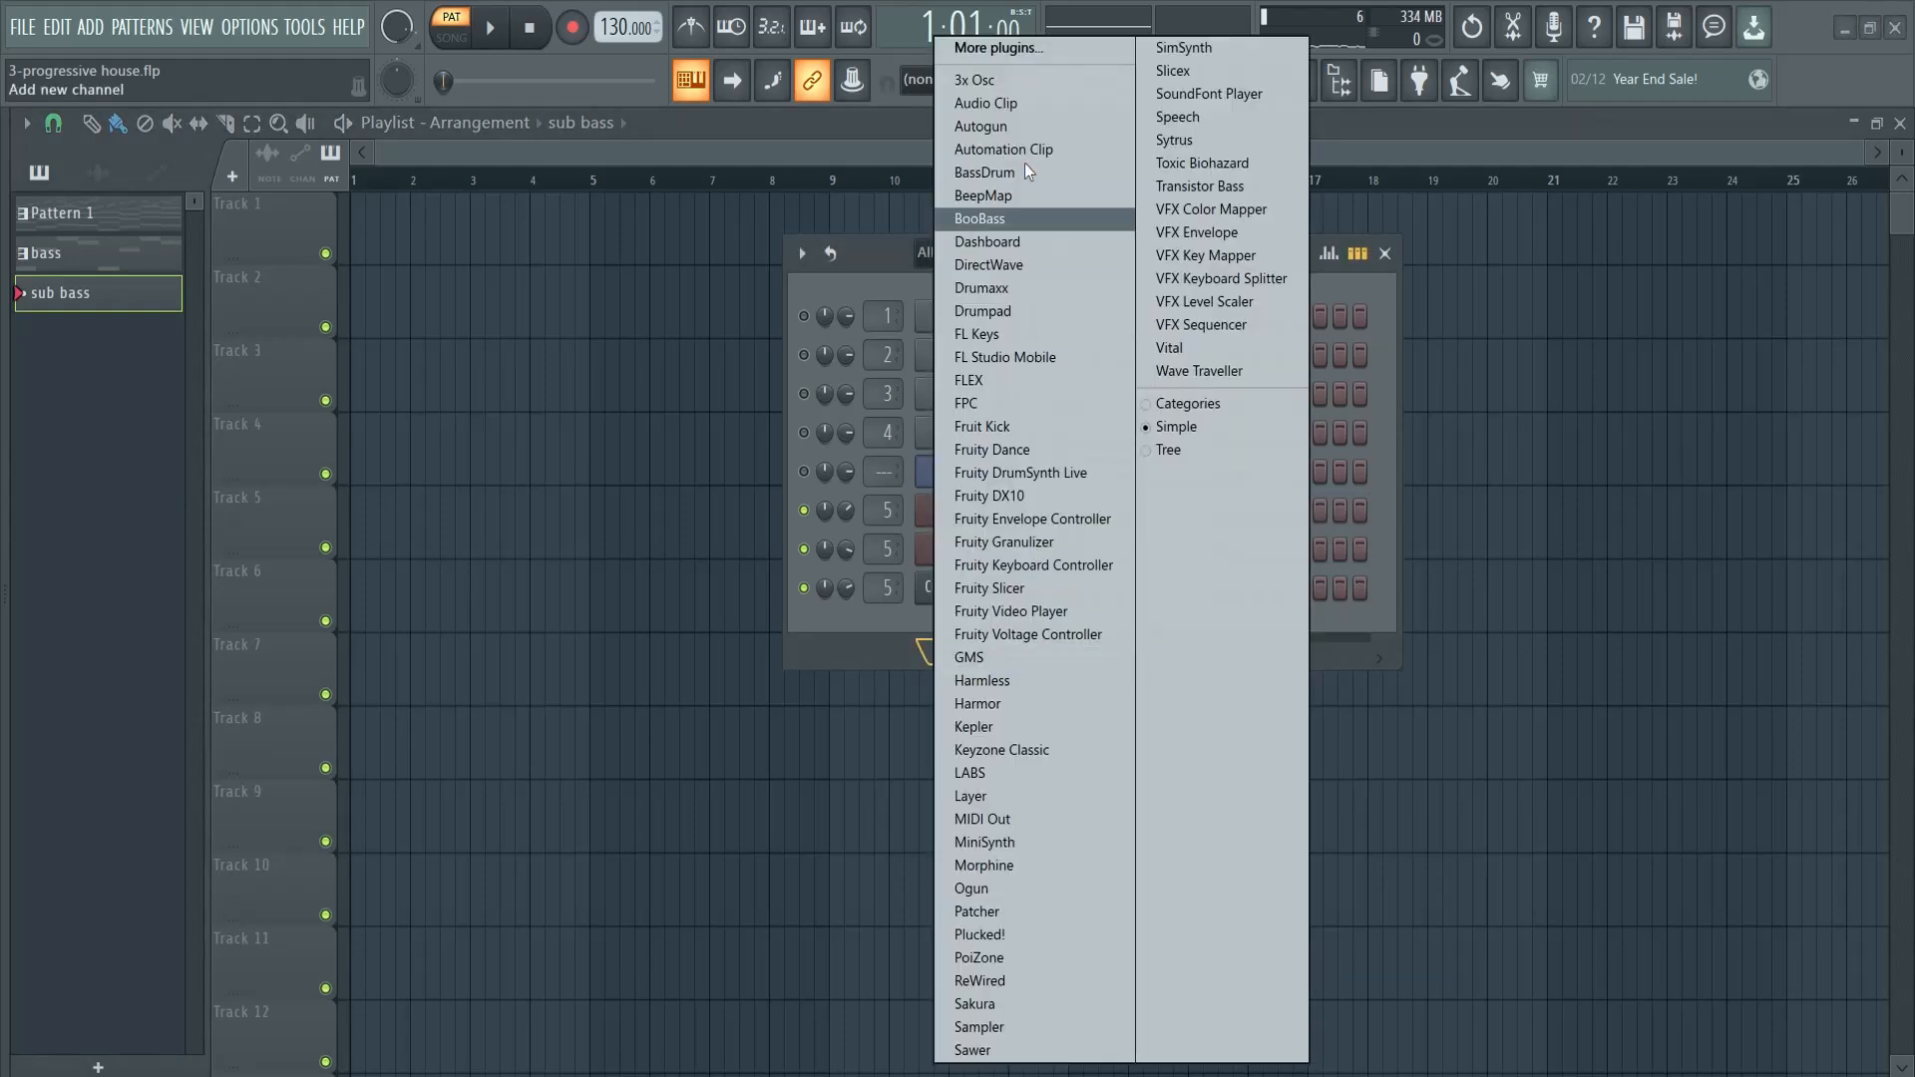
pyautogui.click(1025, 84)
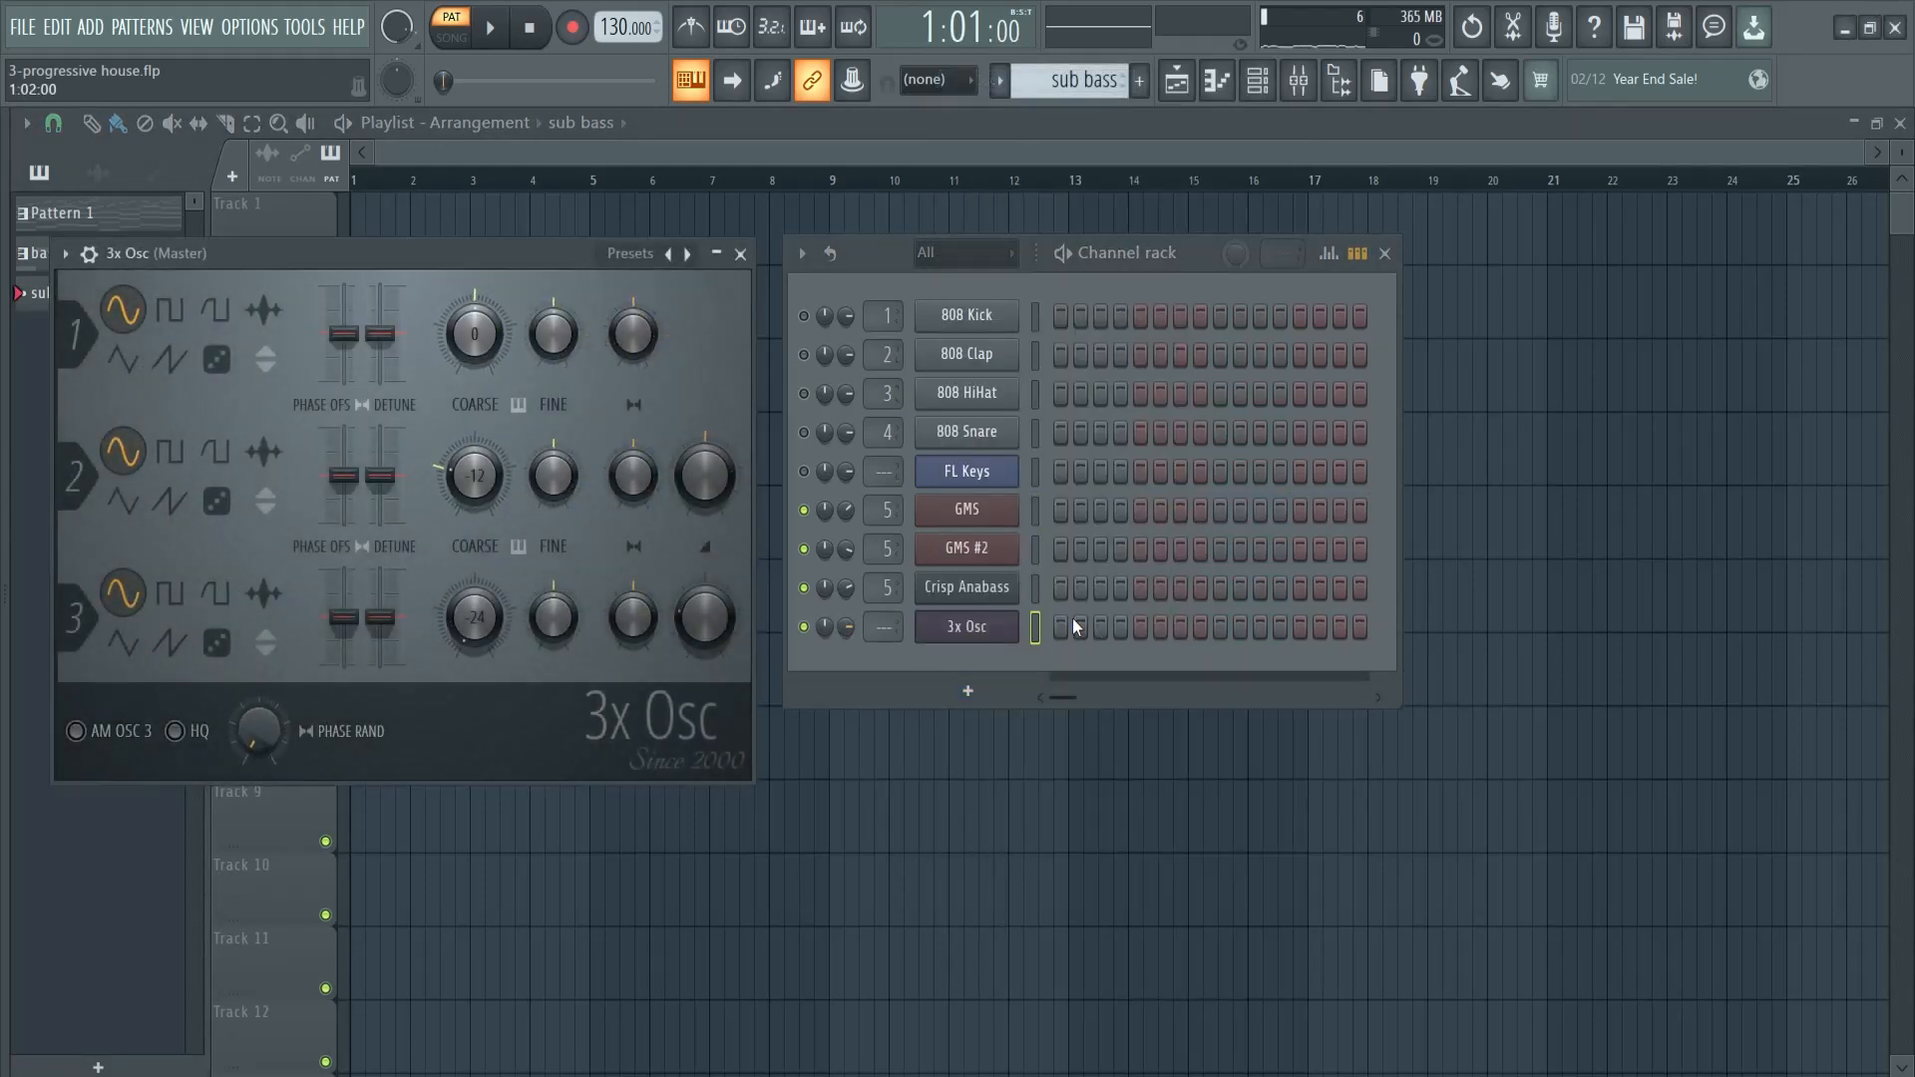
pyautogui.click(1036, 633)
pyautogui.hotkey('ctrl', 'v')
# - Turn down oscillator 2, set oscillator 1's coarse pitch to -24 semitones, and route 3x Osc to mixer track 6 while auditioning it
pyautogui.moveTo(704, 476); pyautogui.dragTo(781, 963)
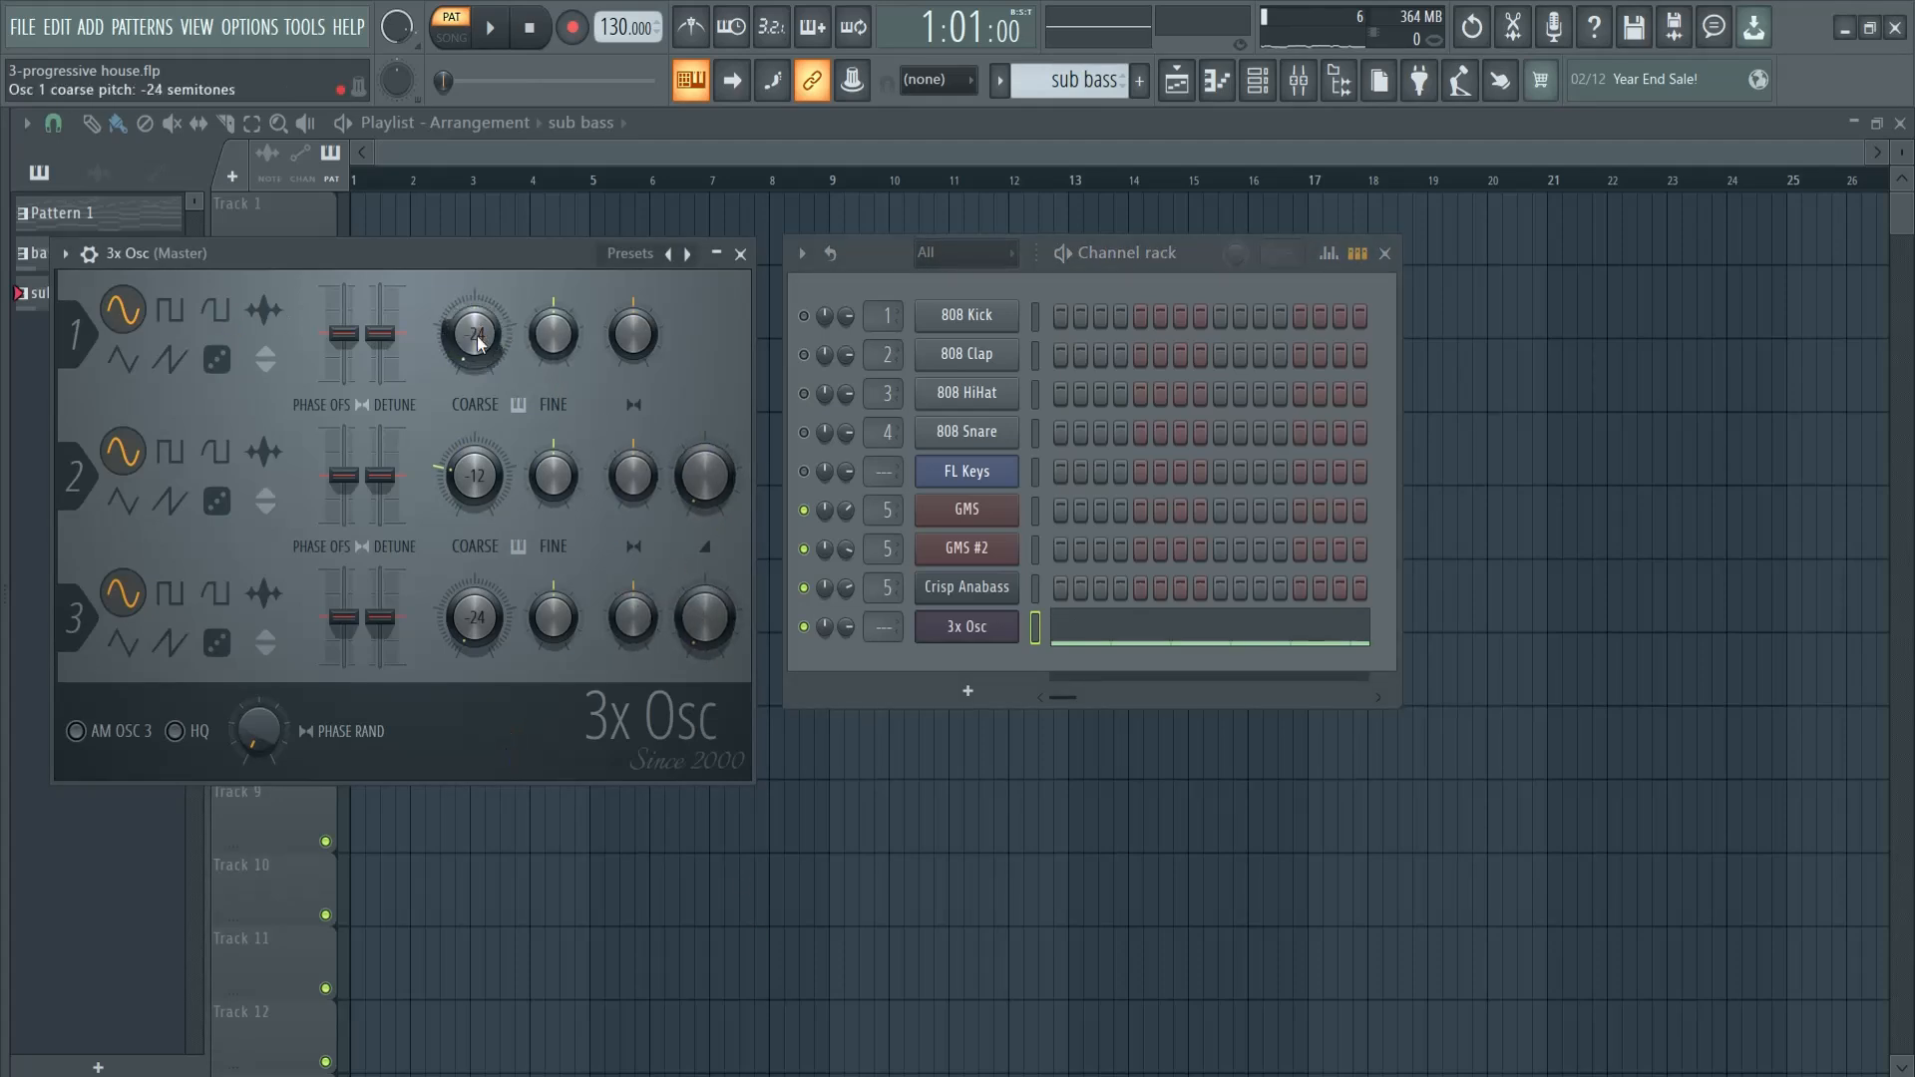
pyautogui.click(1107, 630)
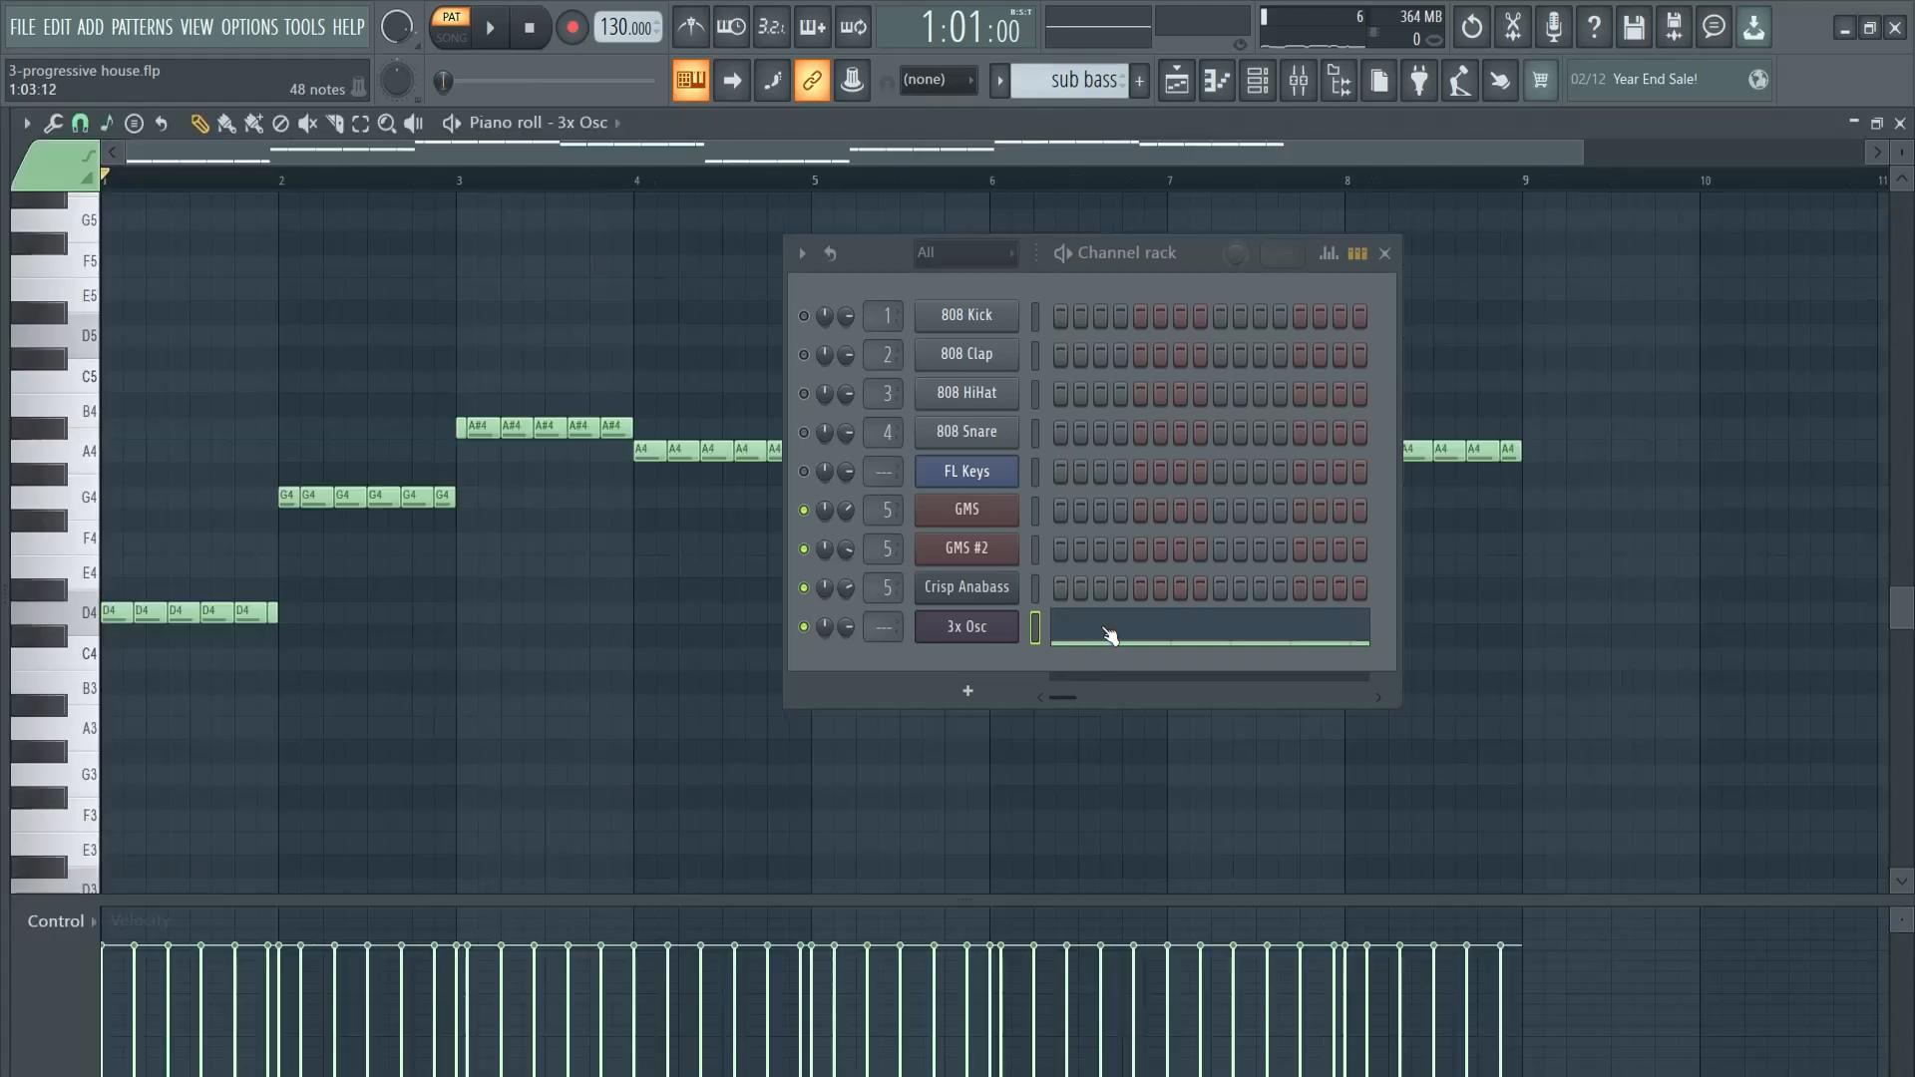
pyautogui.press('space')
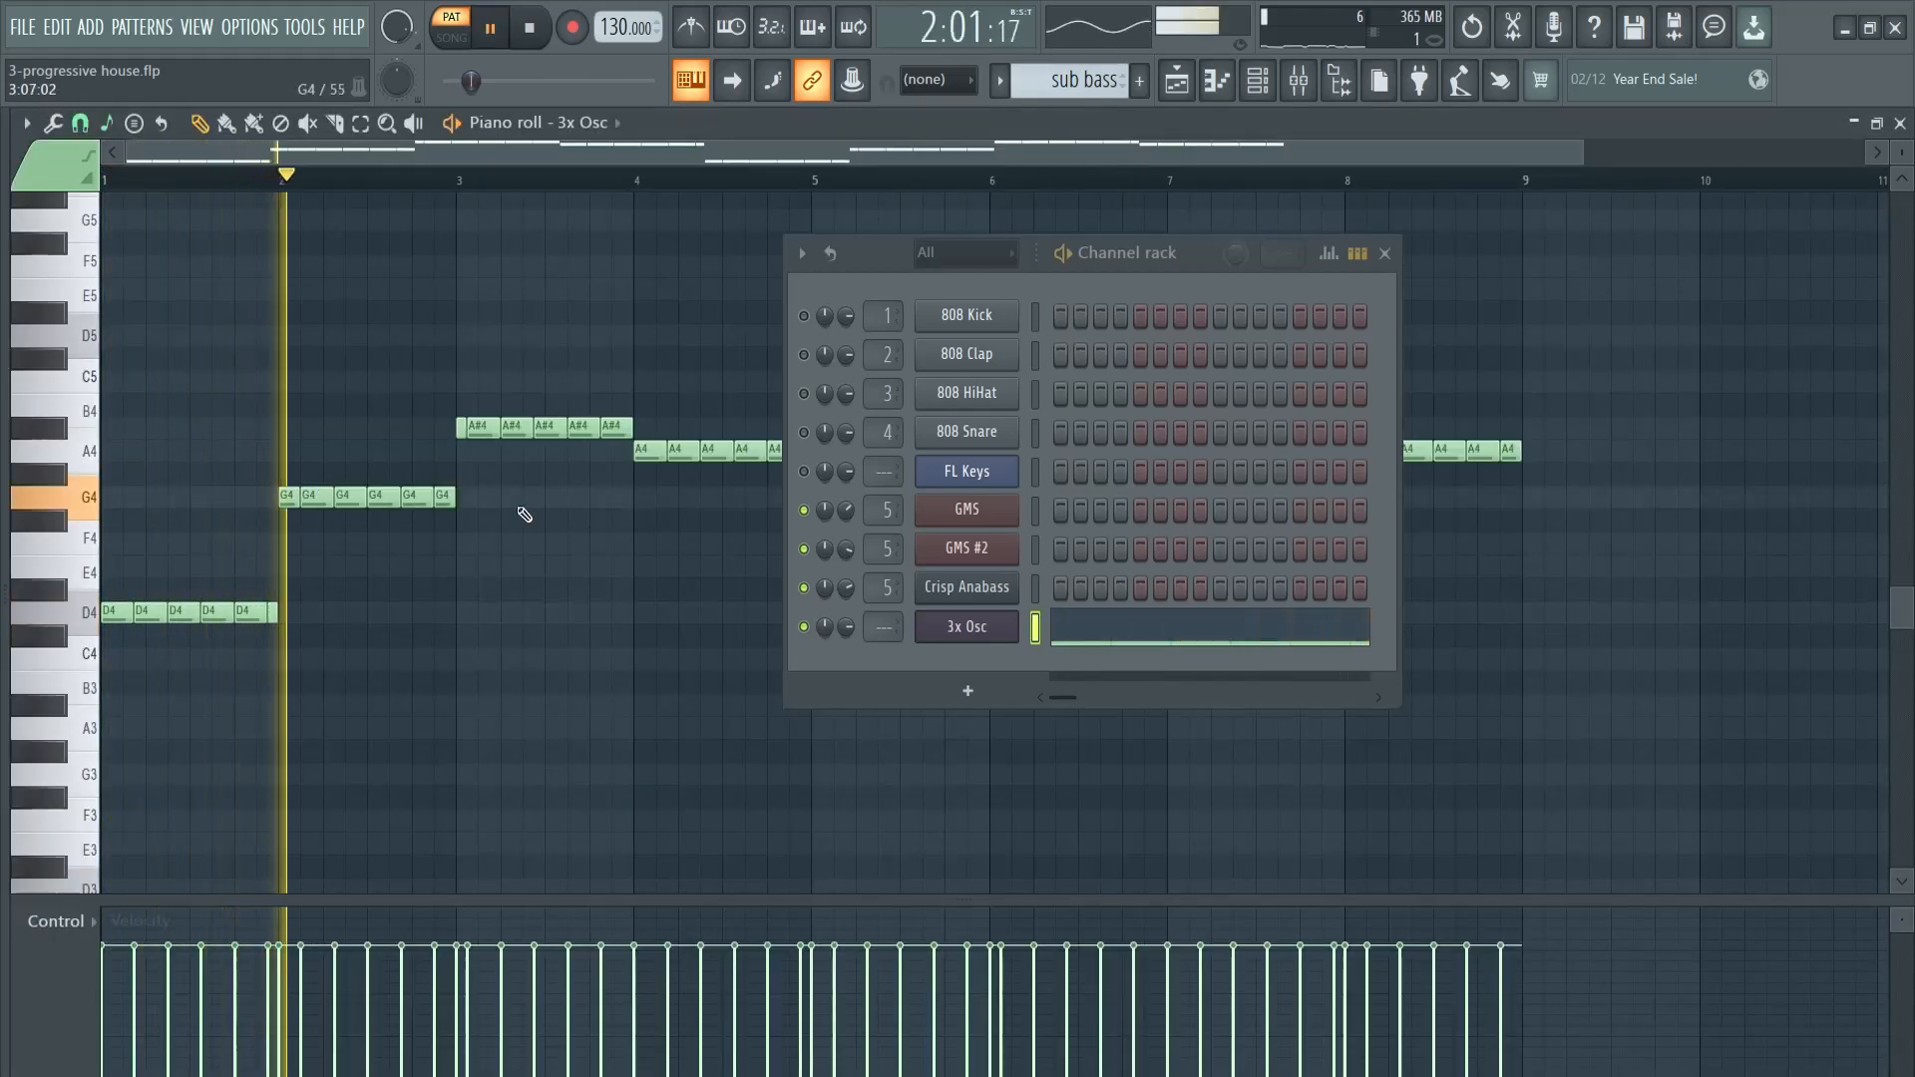
pyautogui.moveTo(875, 626); pyautogui.dragTo(879, 583)
pyautogui.press('space')
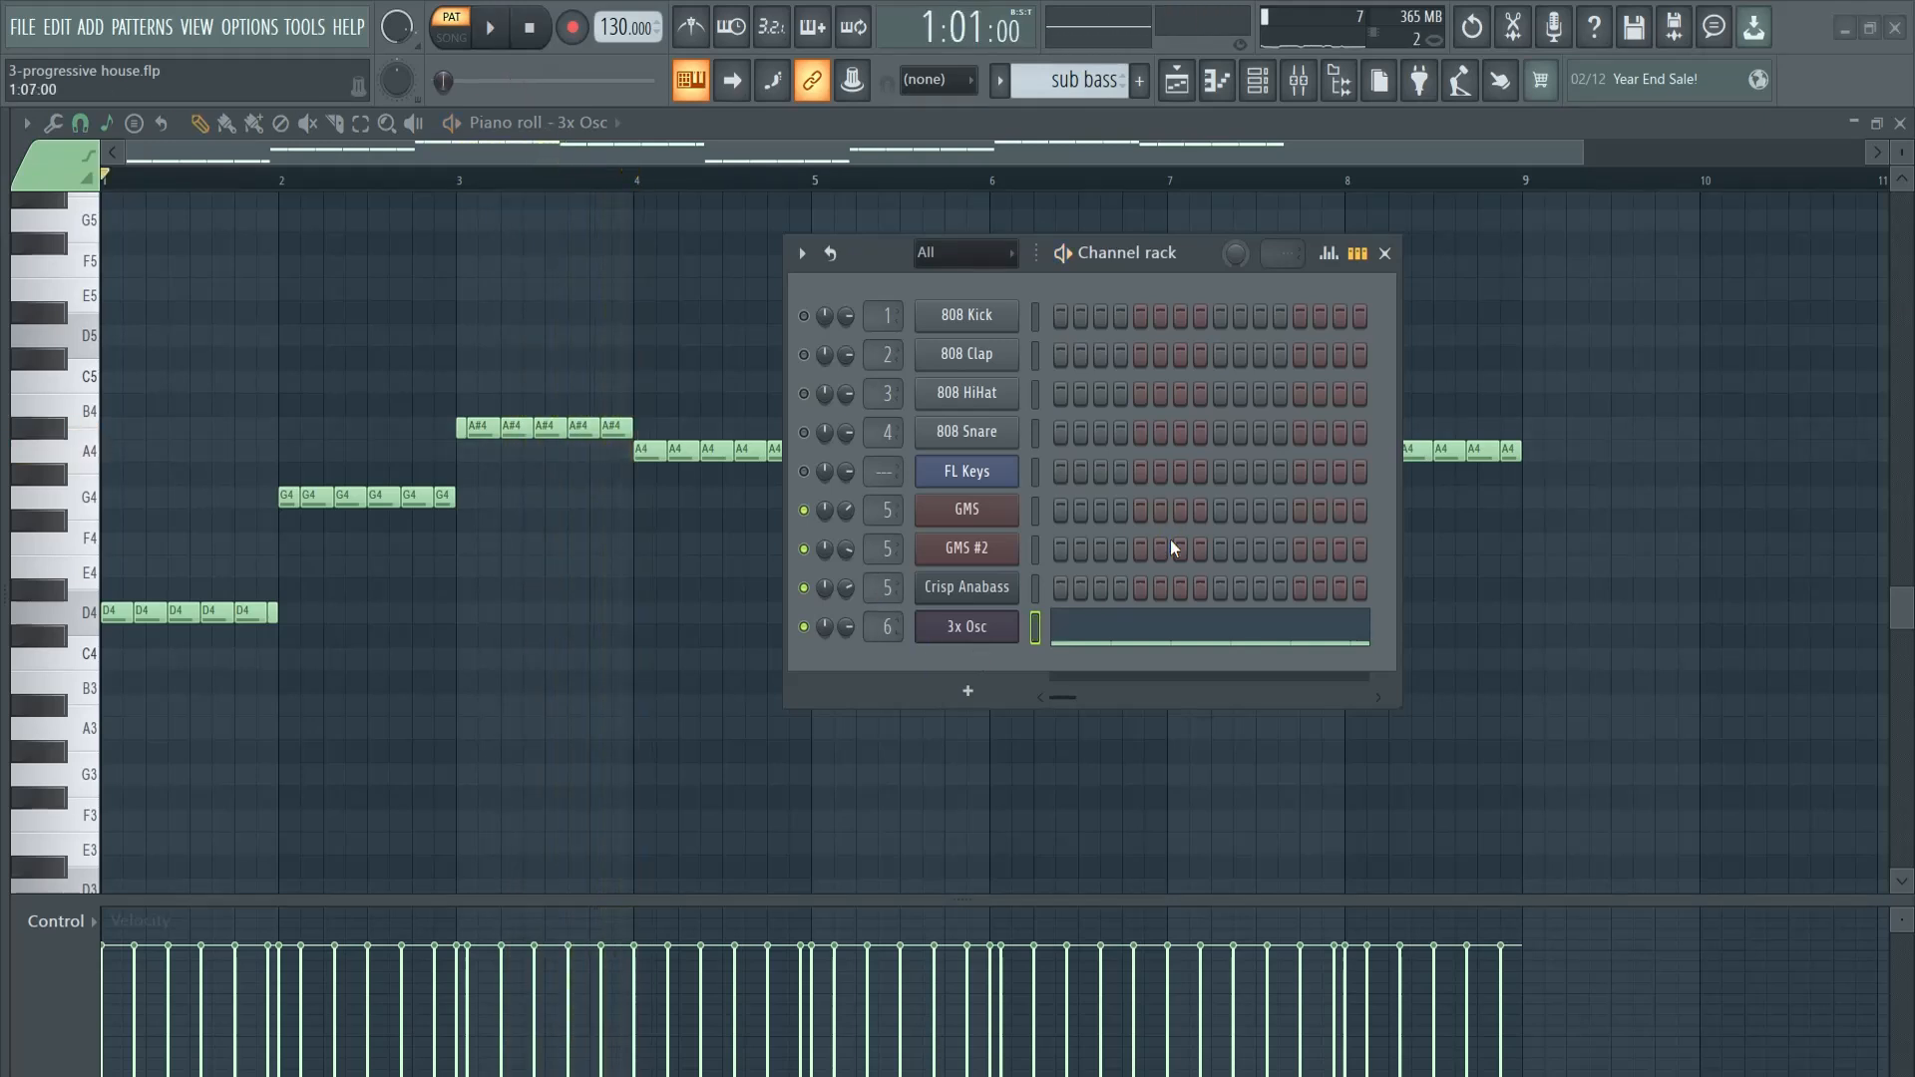
# - Add Fruity Parametric EQ 2 in slot 1 of mixer Insert 6 and play the sub bass through it
pyautogui.press('F9')
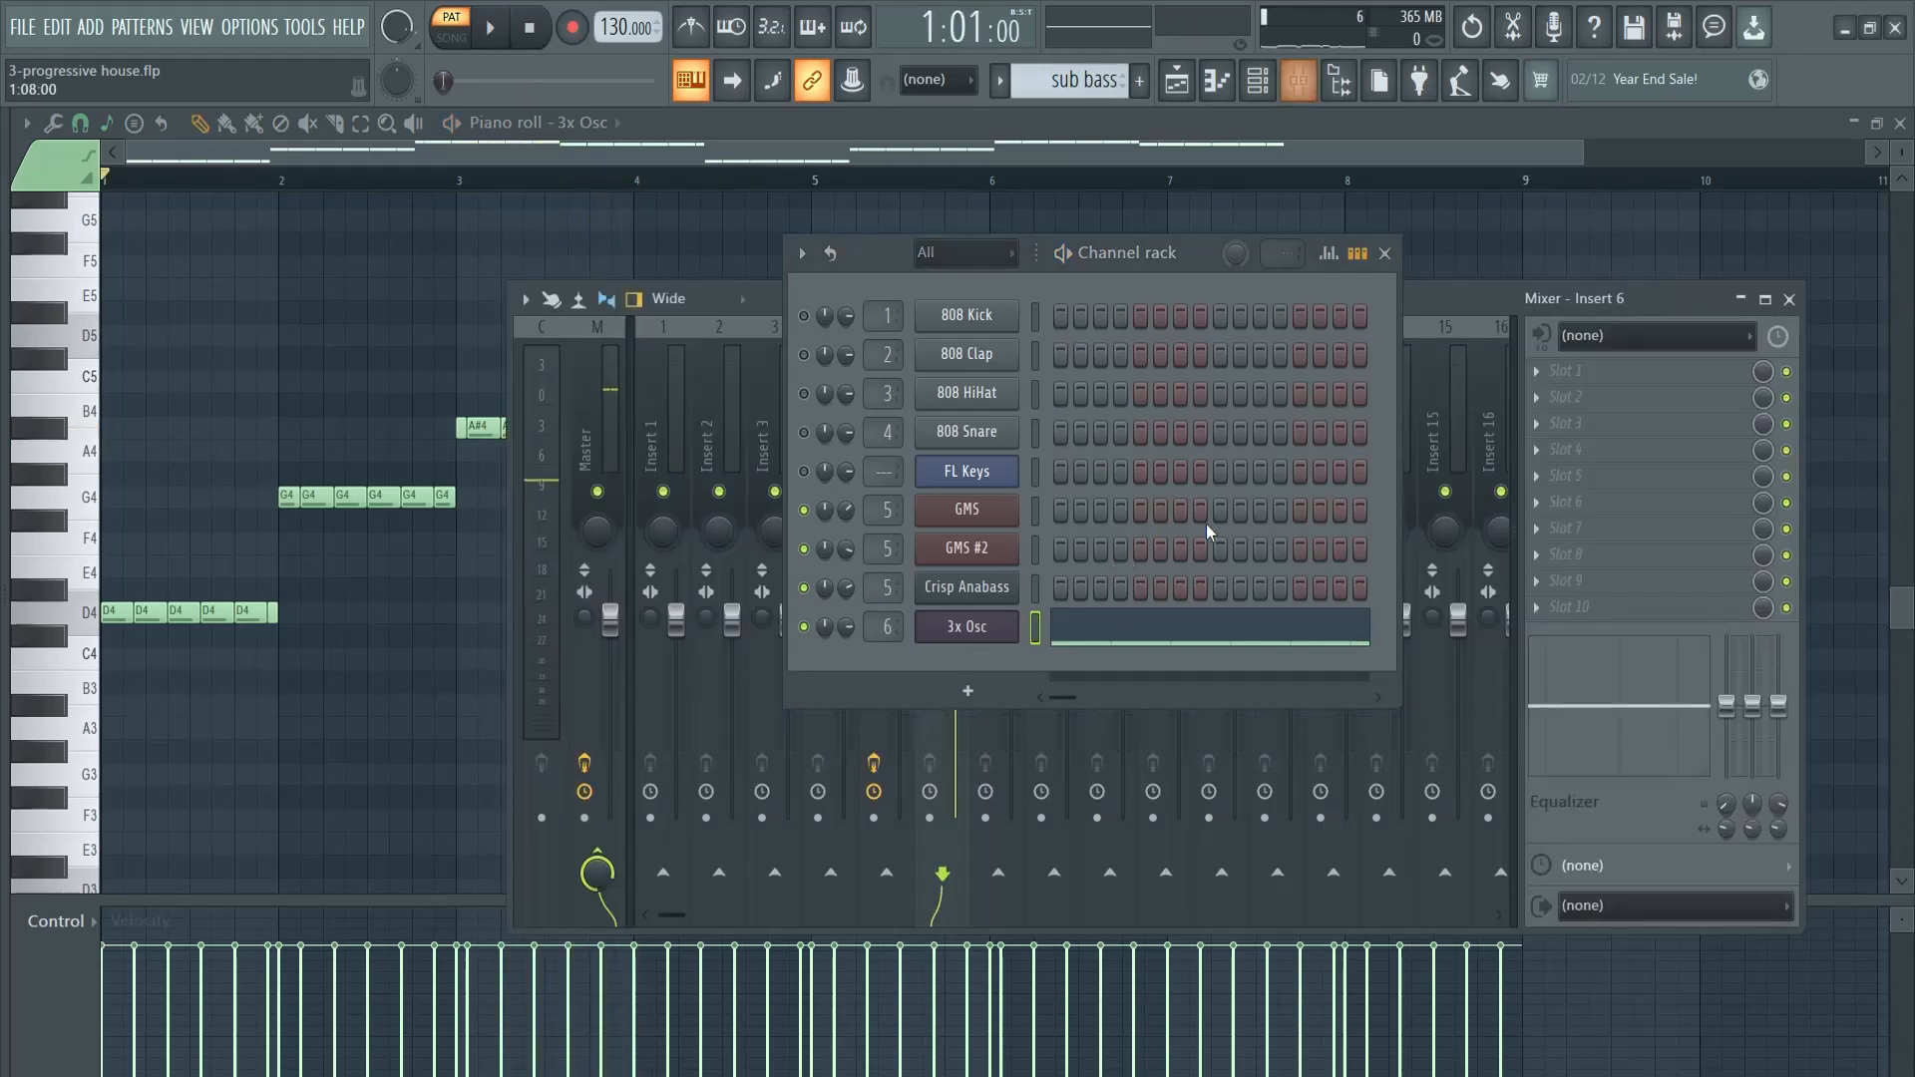
pyautogui.click(1385, 255)
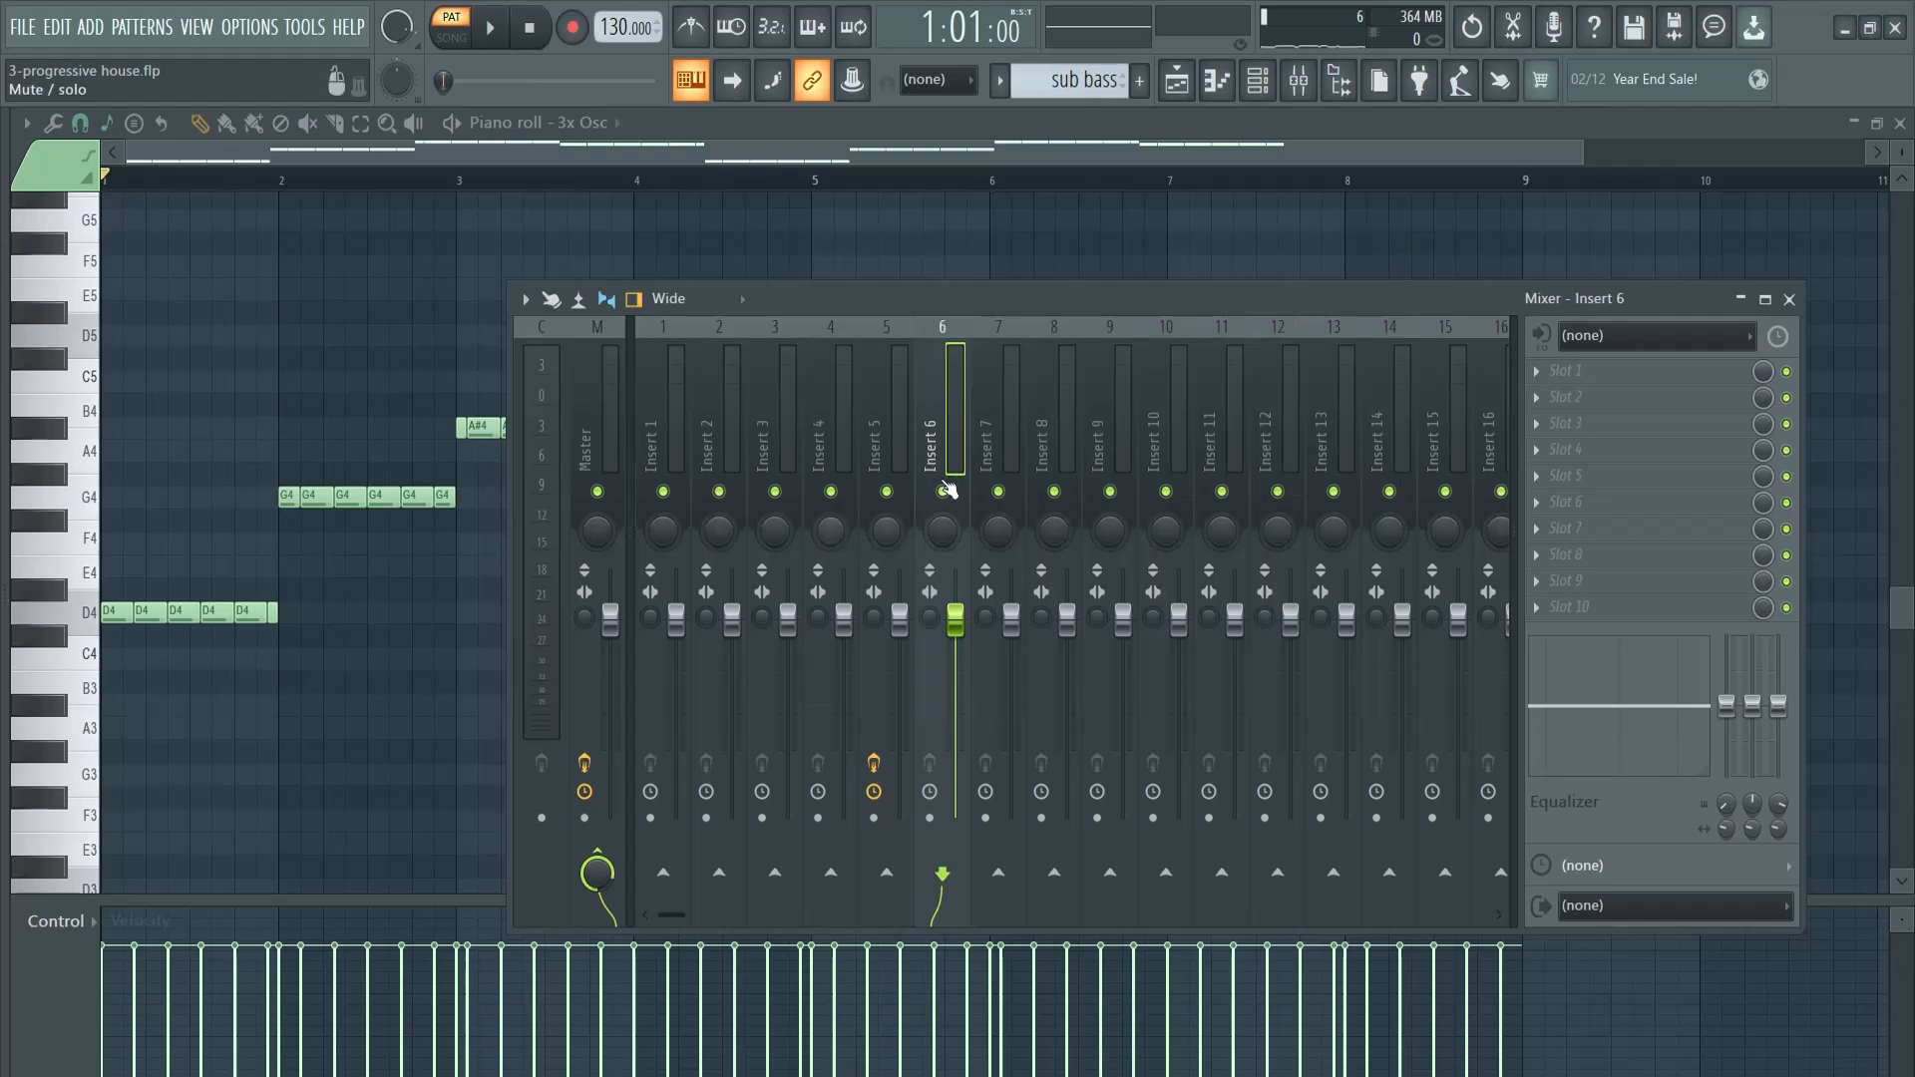
pyautogui.click(1559, 369)
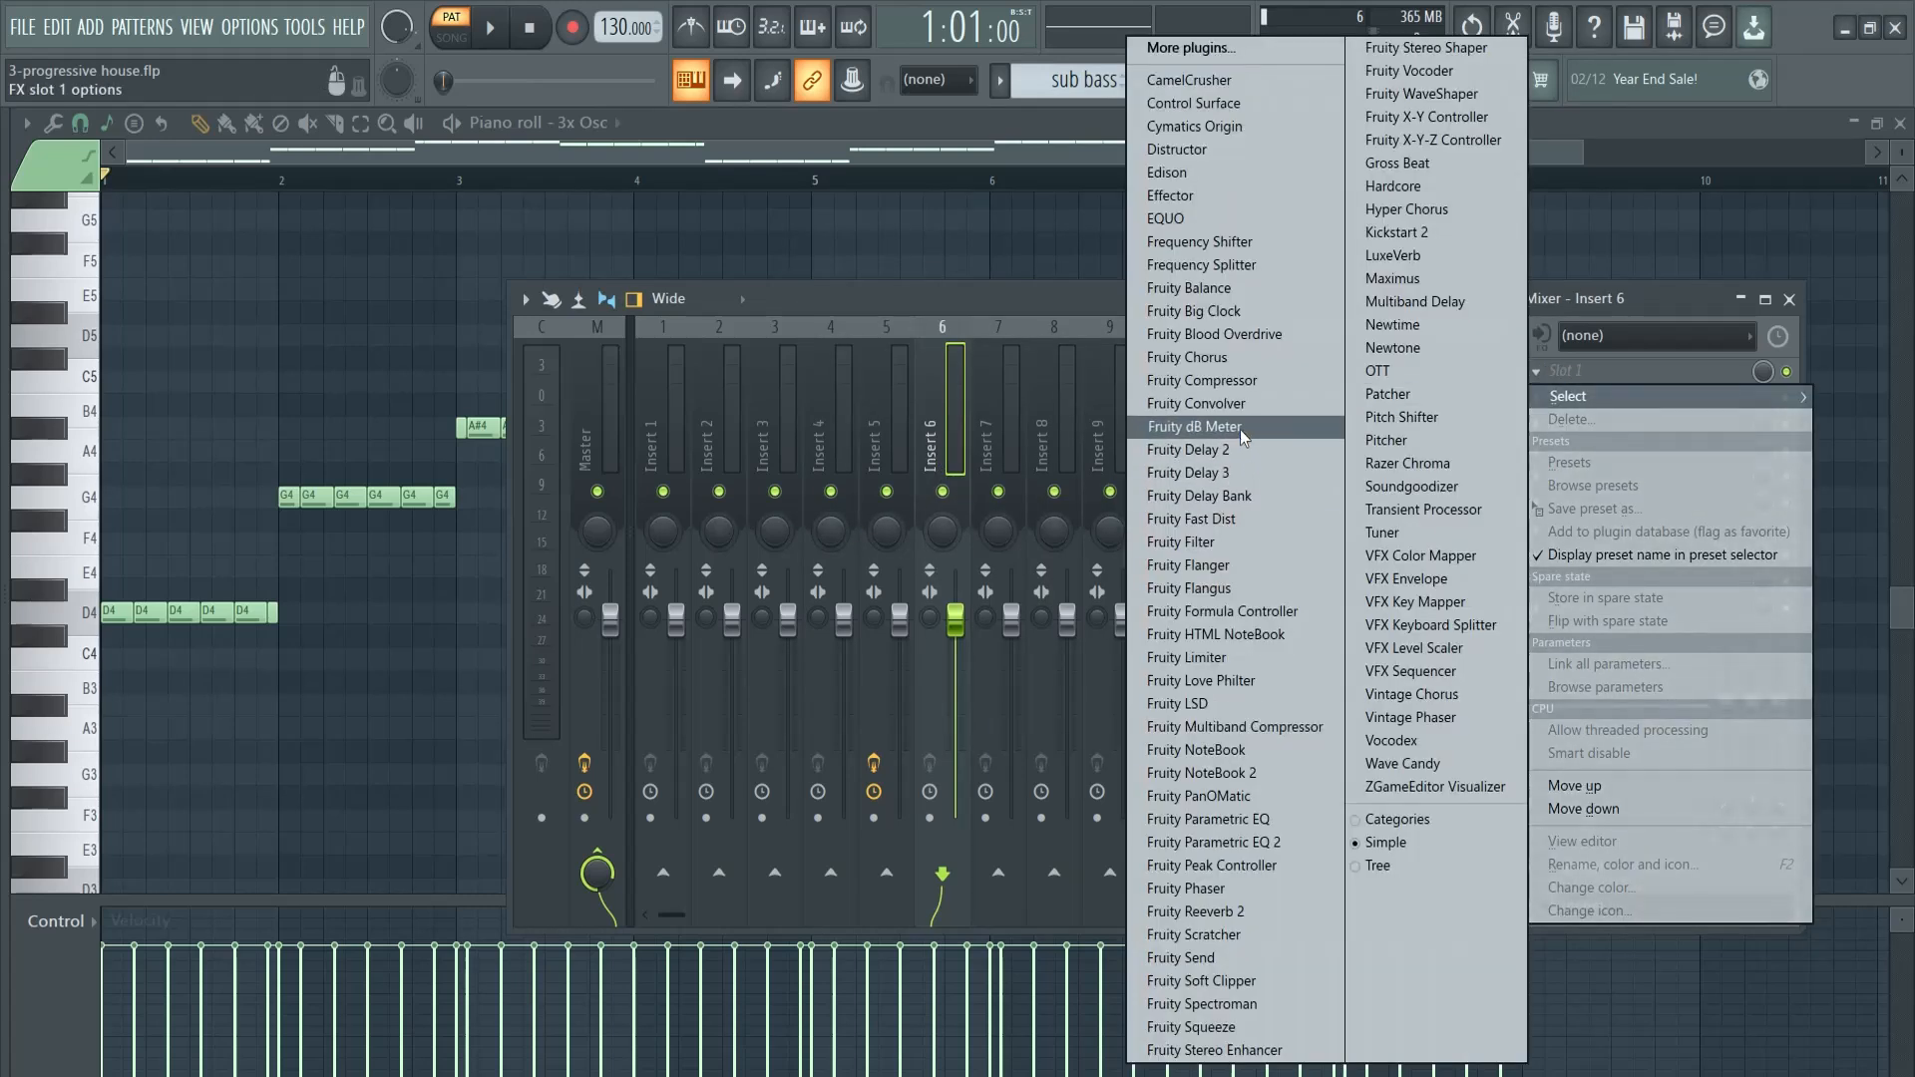
pyautogui.click(1217, 842)
pyautogui.press('space')
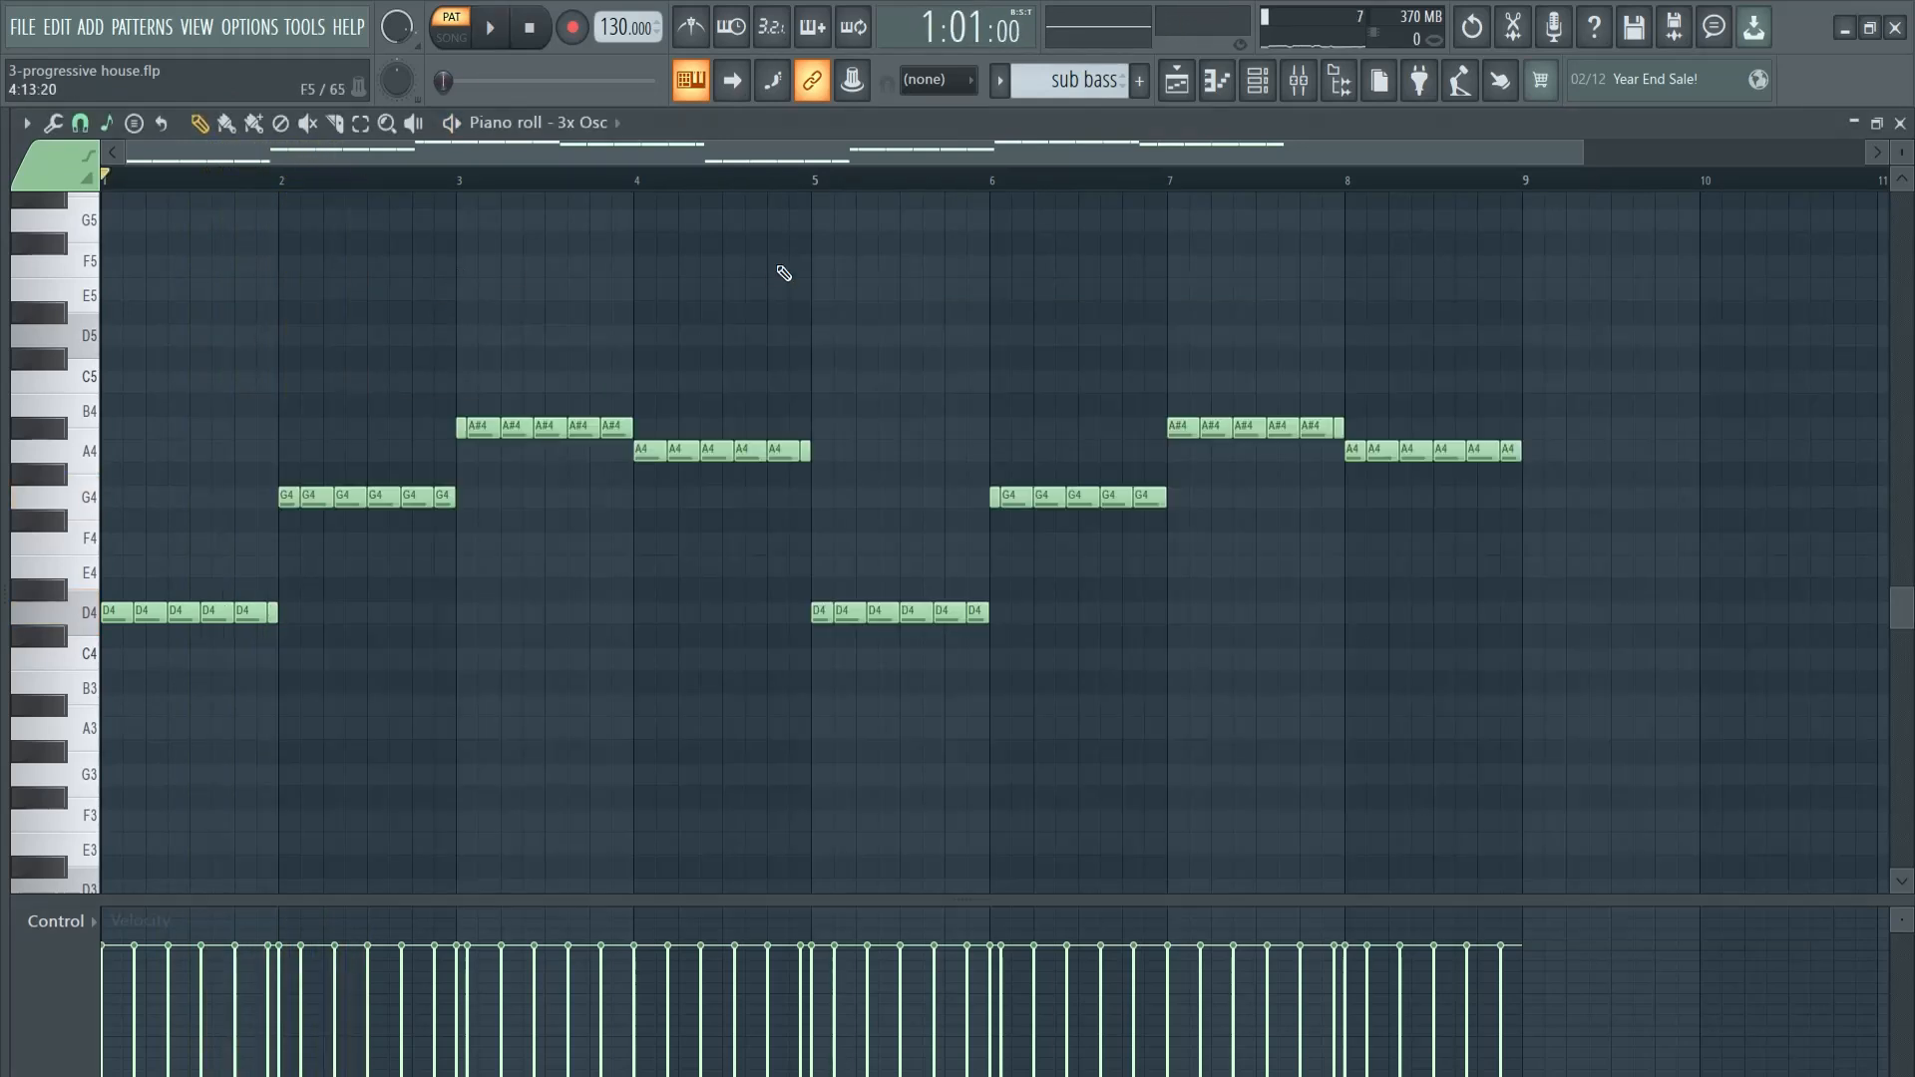
# - Transpose all the 3x Osc sub bass notes down one octave and play the pattern
pyautogui.hotkey('ctrl', 'Down')
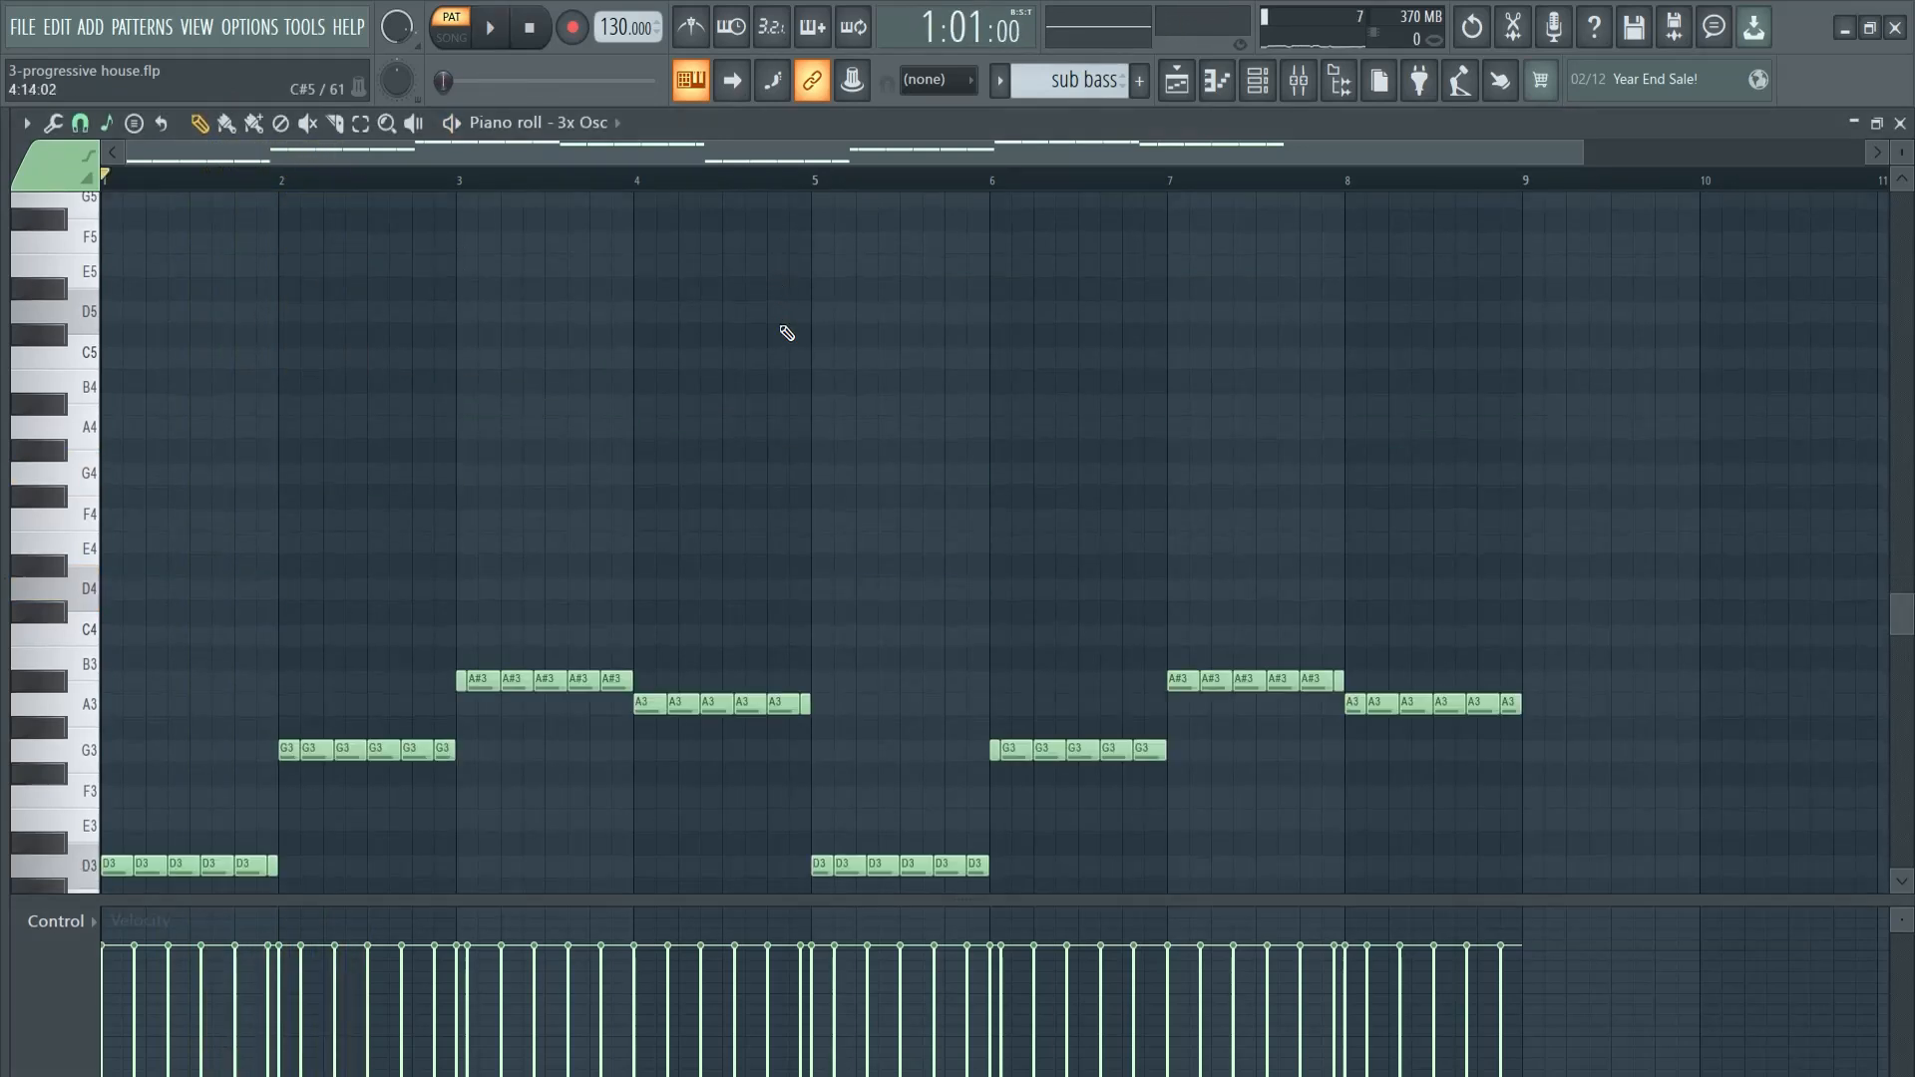
pyautogui.scroll(-3, 788, 329)
pyautogui.press('space')
# - Load the 20Hz + 18kHz cut preset in Insert 6's EQ, adjust the low cut, and lower the band 7 low pass to about 84 Hz
pyautogui.press('F6')
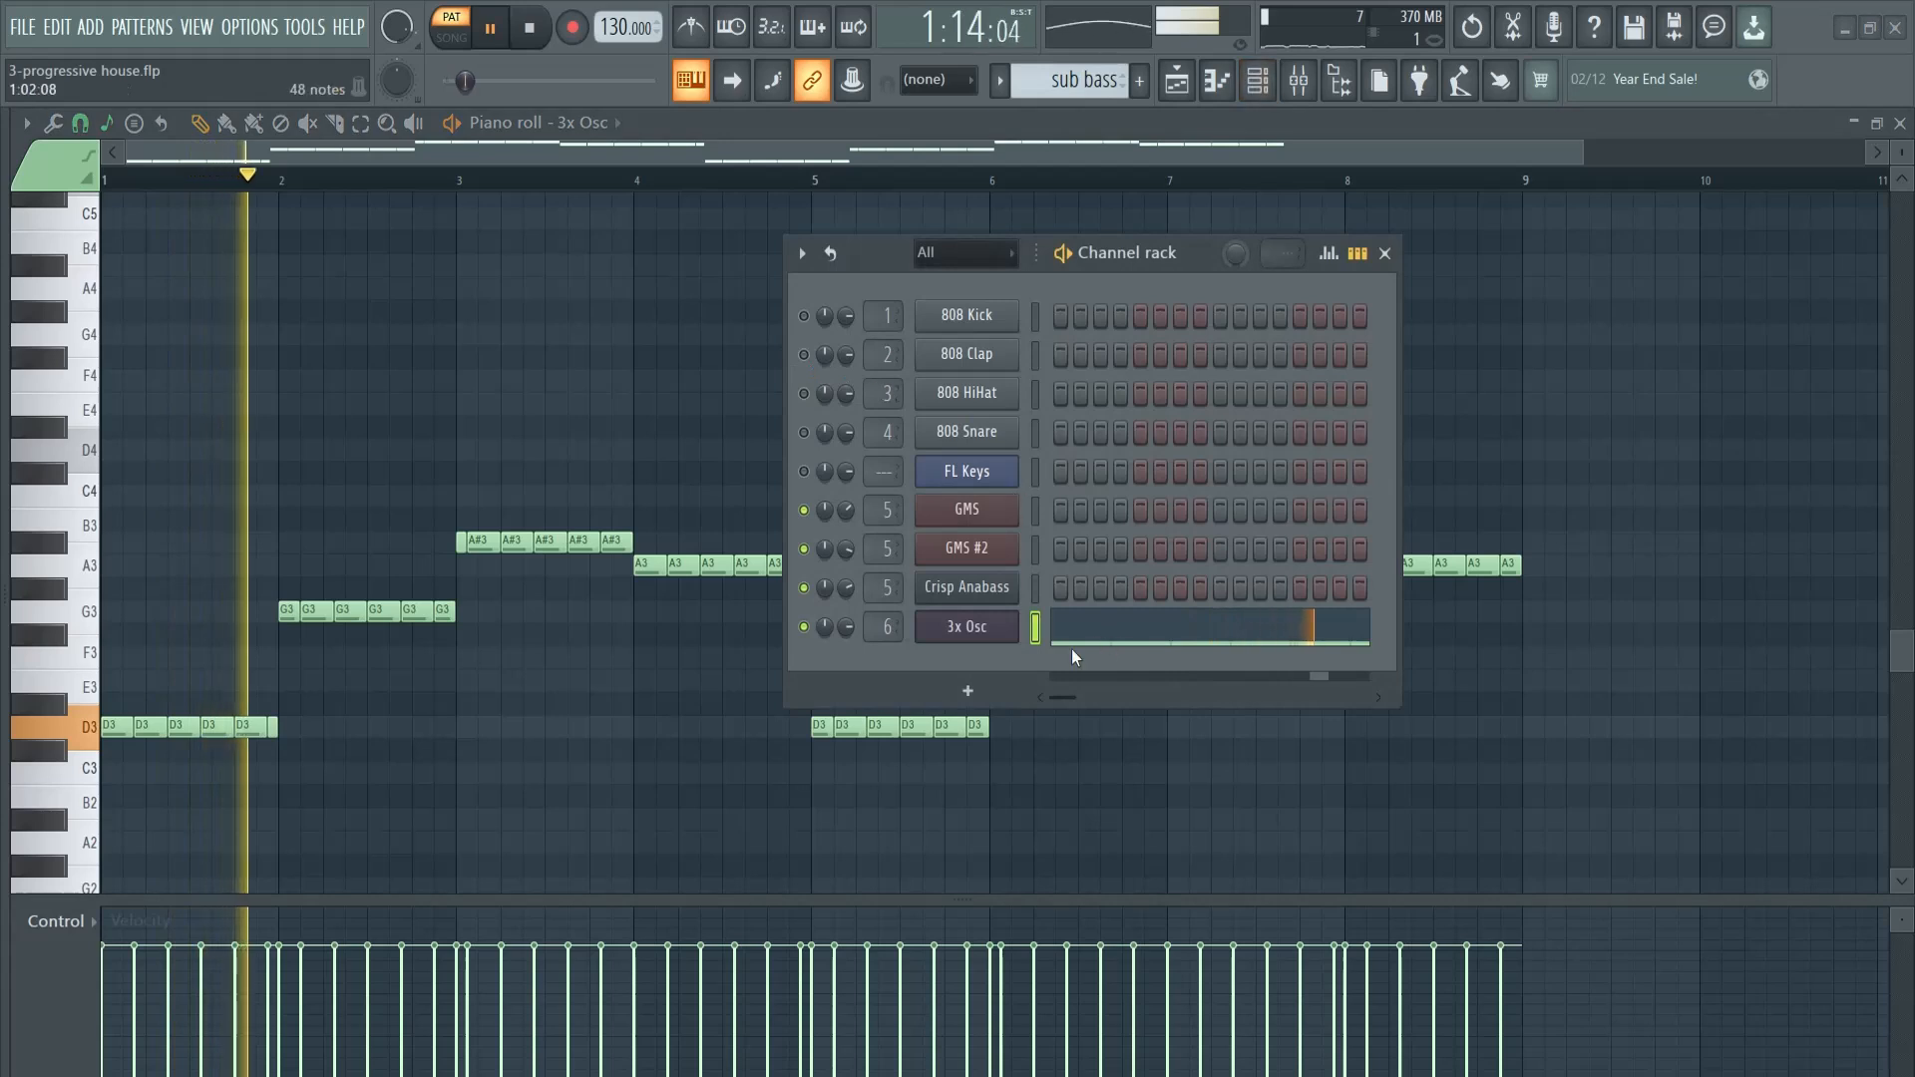
pyautogui.click(973, 627)
pyautogui.press('F9')
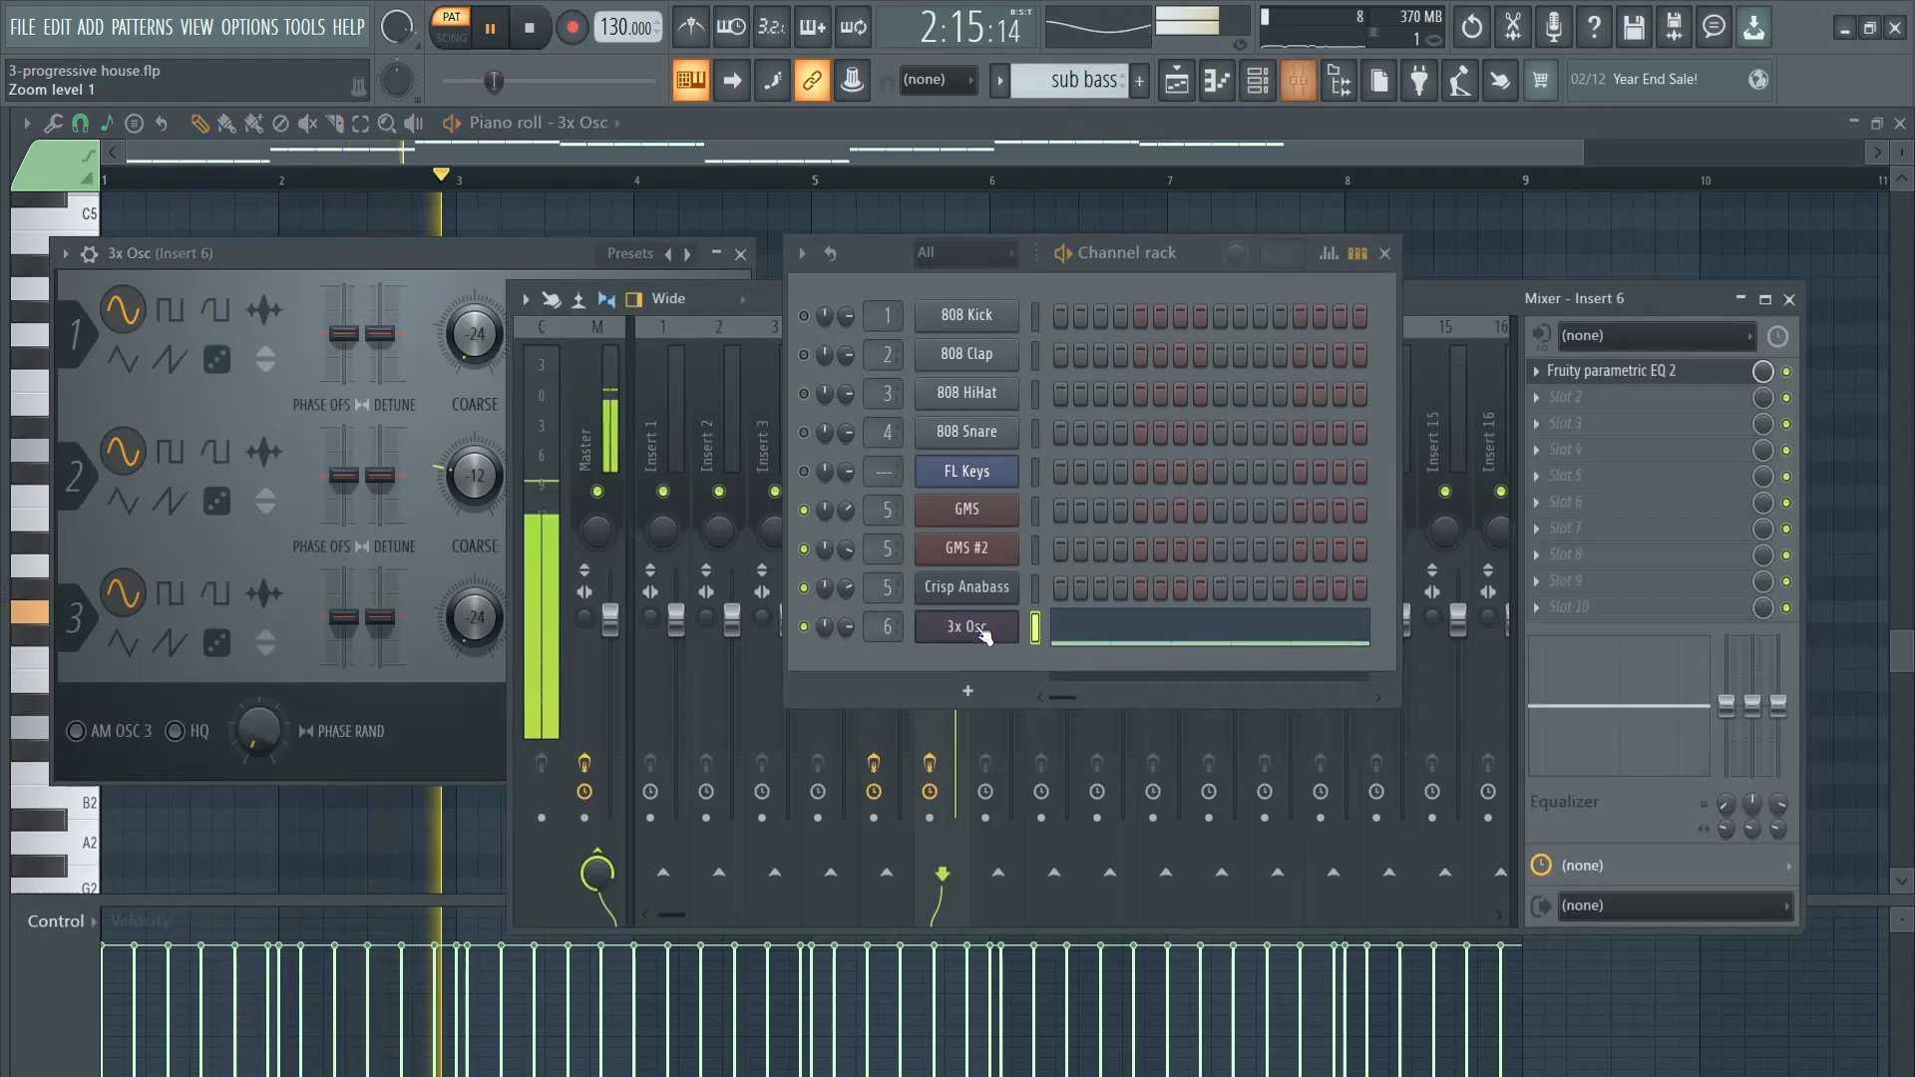
pyautogui.click(1386, 253)
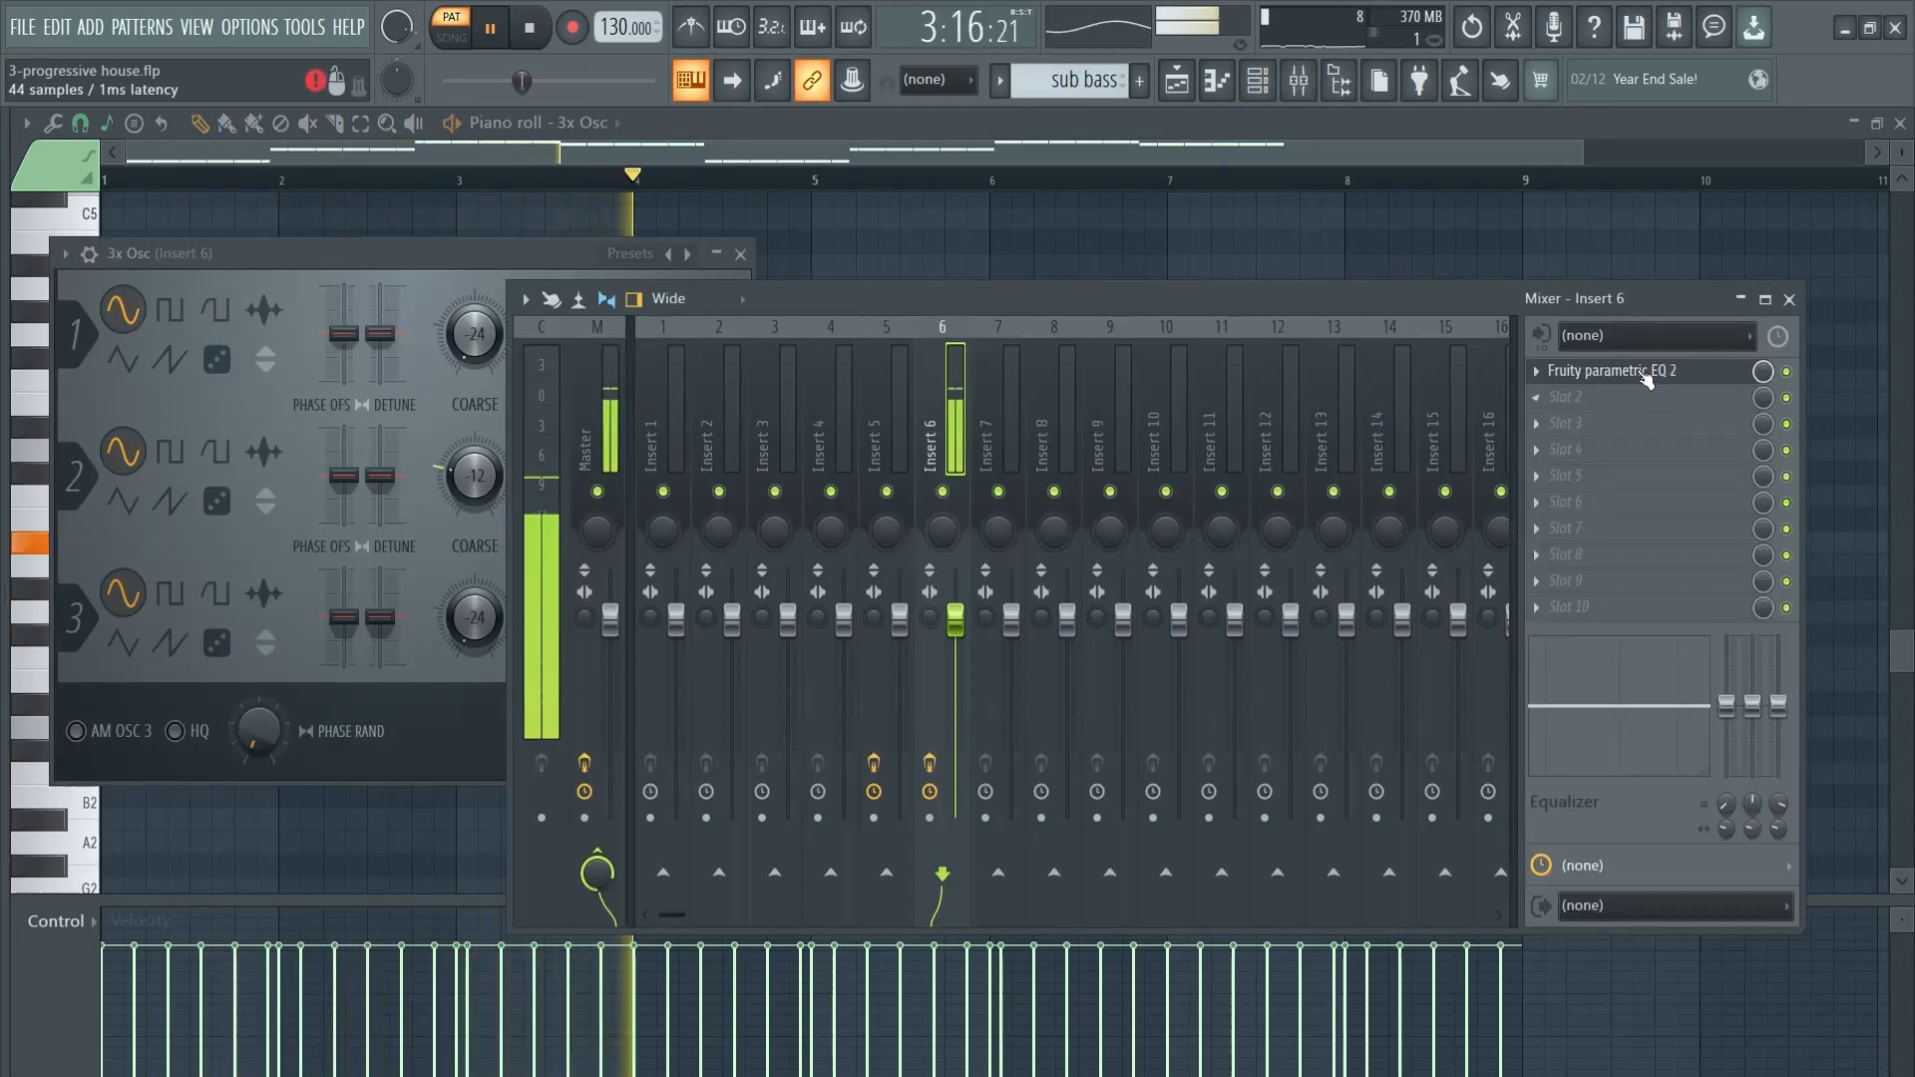
pyautogui.click(1610, 370)
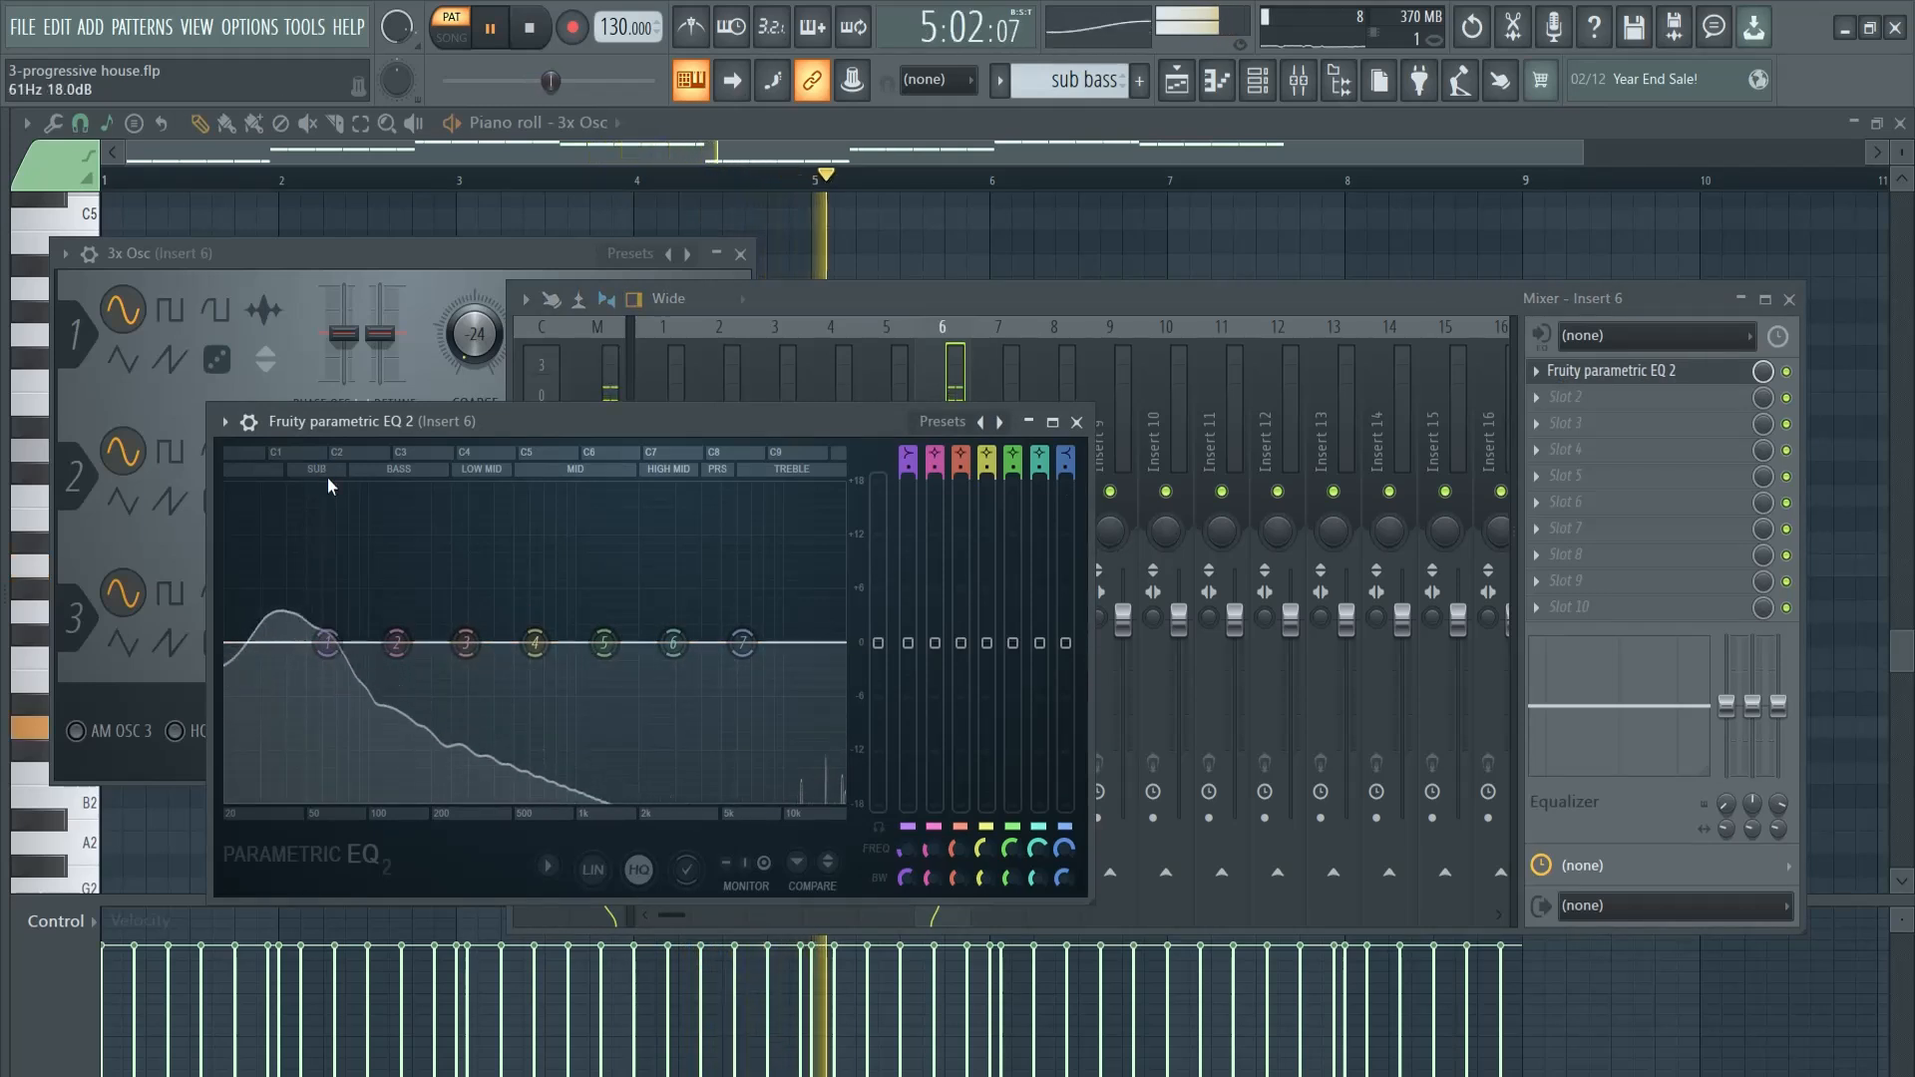
pyautogui.click(942, 421)
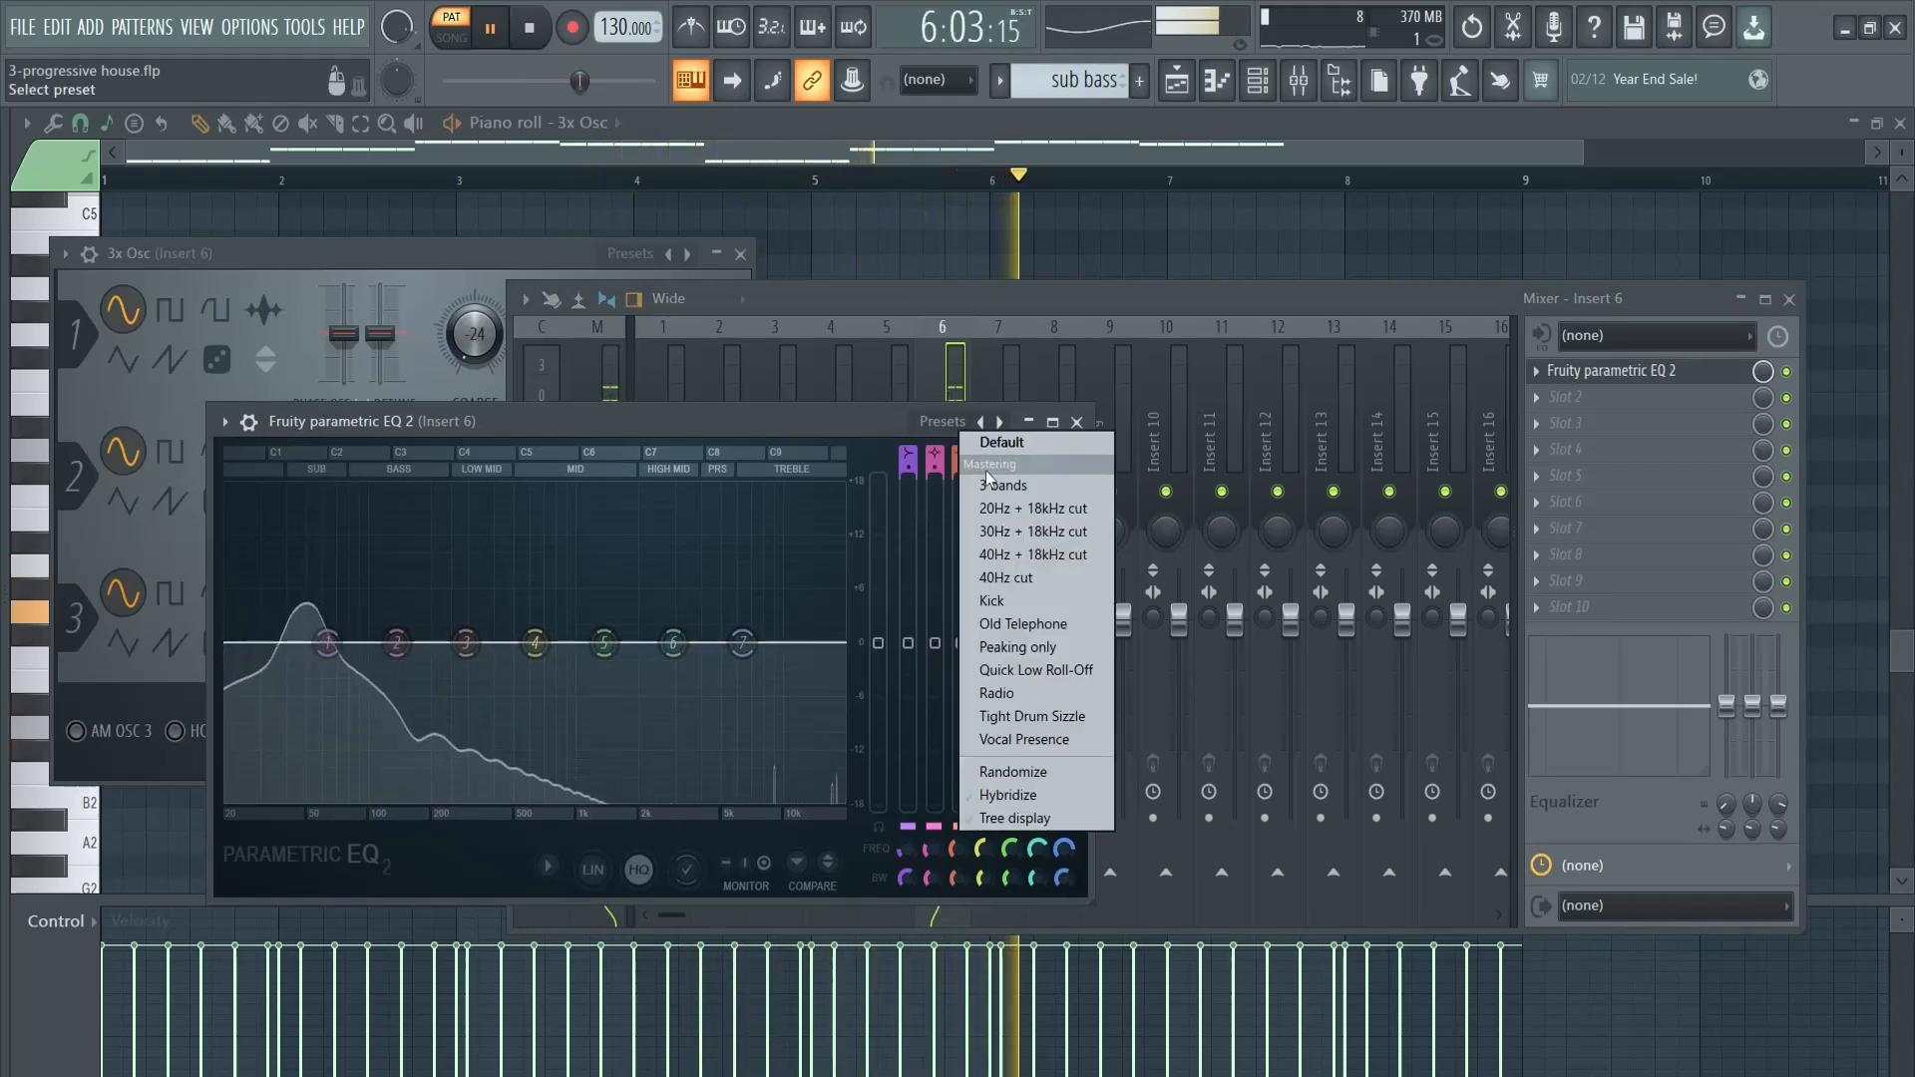
pyautogui.click(1037, 511)
pyautogui.moveTo(247, 613)
pyautogui.mouseDown()
pyautogui.moveTo(238, 644)
pyautogui.moveTo(257, 644)
pyautogui.mouseUp()
pyautogui.moveTo(841, 644); pyautogui.dragTo(352, 641)
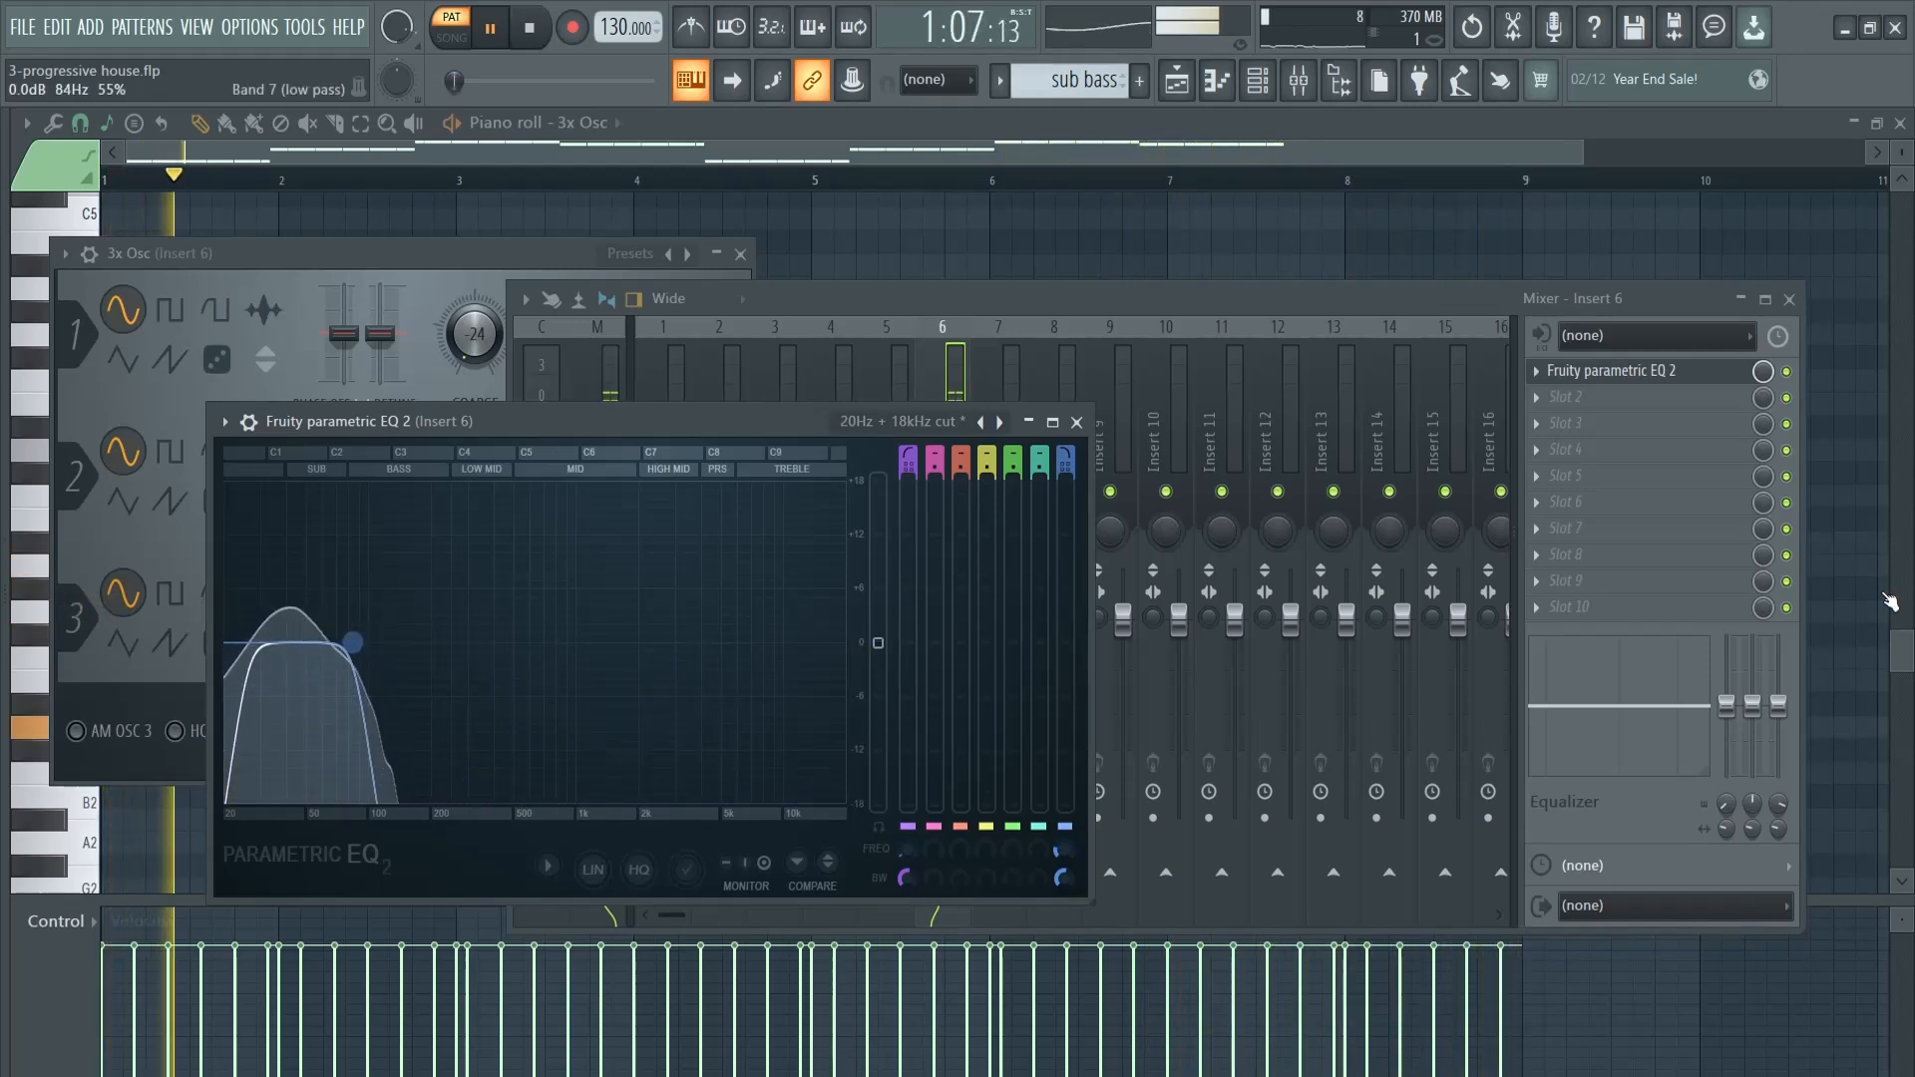
# - Stop playback and close the EQ, 3x Osc and mixer windows
pyautogui.click(1076, 422)
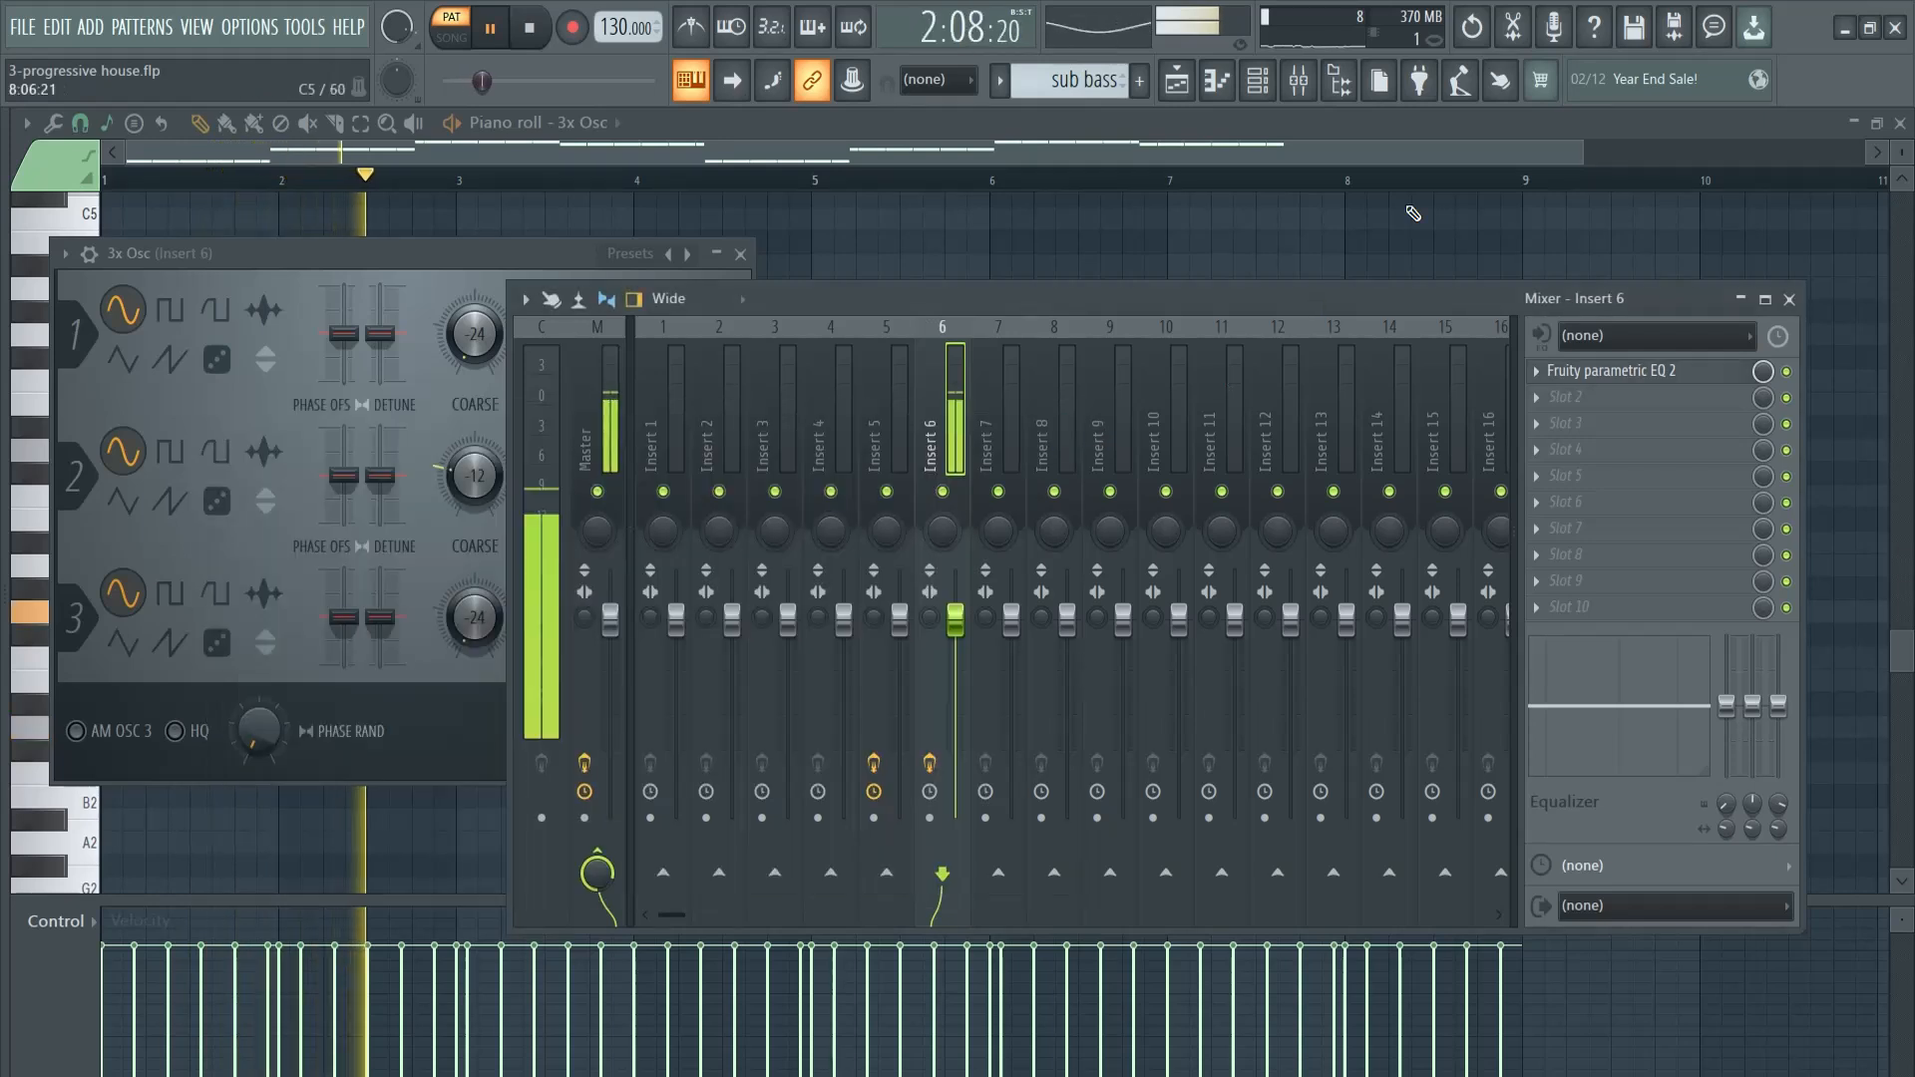
pyautogui.click(745, 257)
pyautogui.press('space')
pyautogui.click(1791, 299)
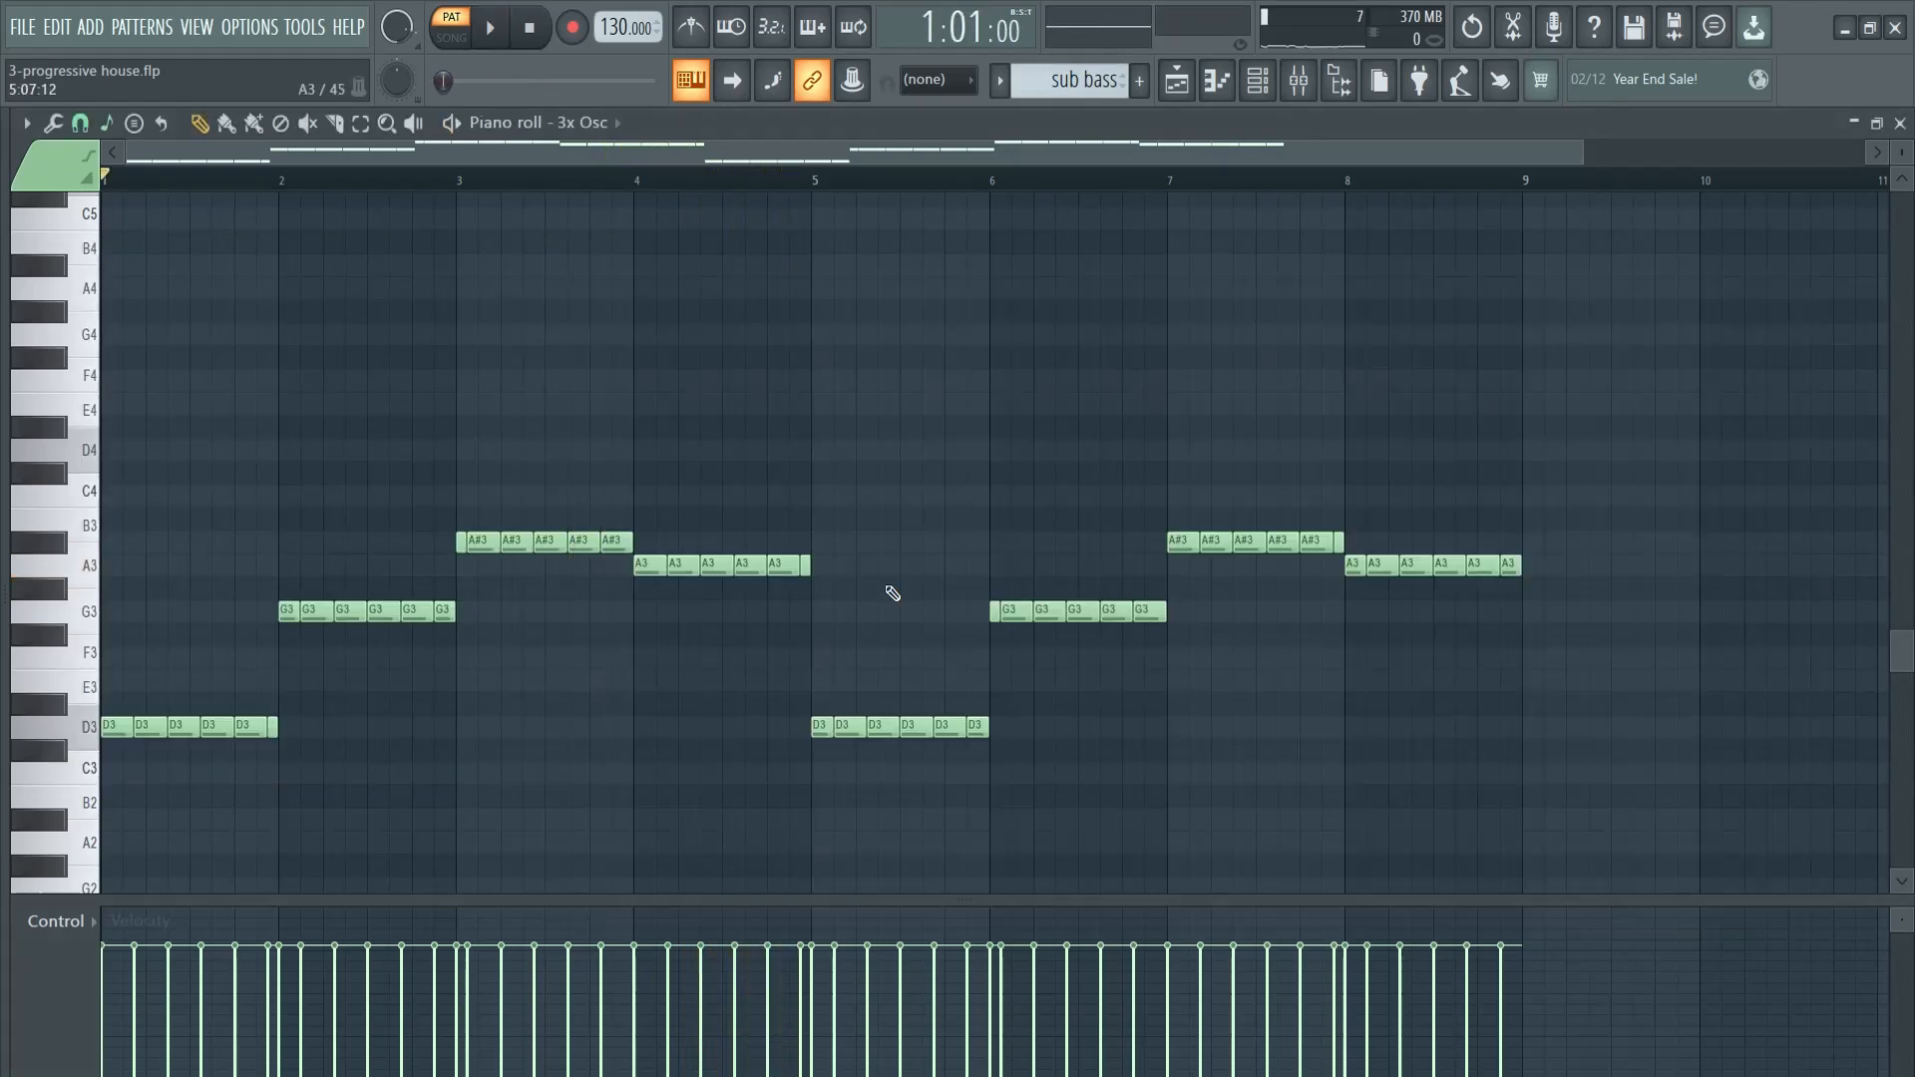
# - Place two consecutive bass clips on playlist Track 1 and two sub bass clips on Track 2 from bar 1, and audition them in song mode
pyautogui.press('F5')
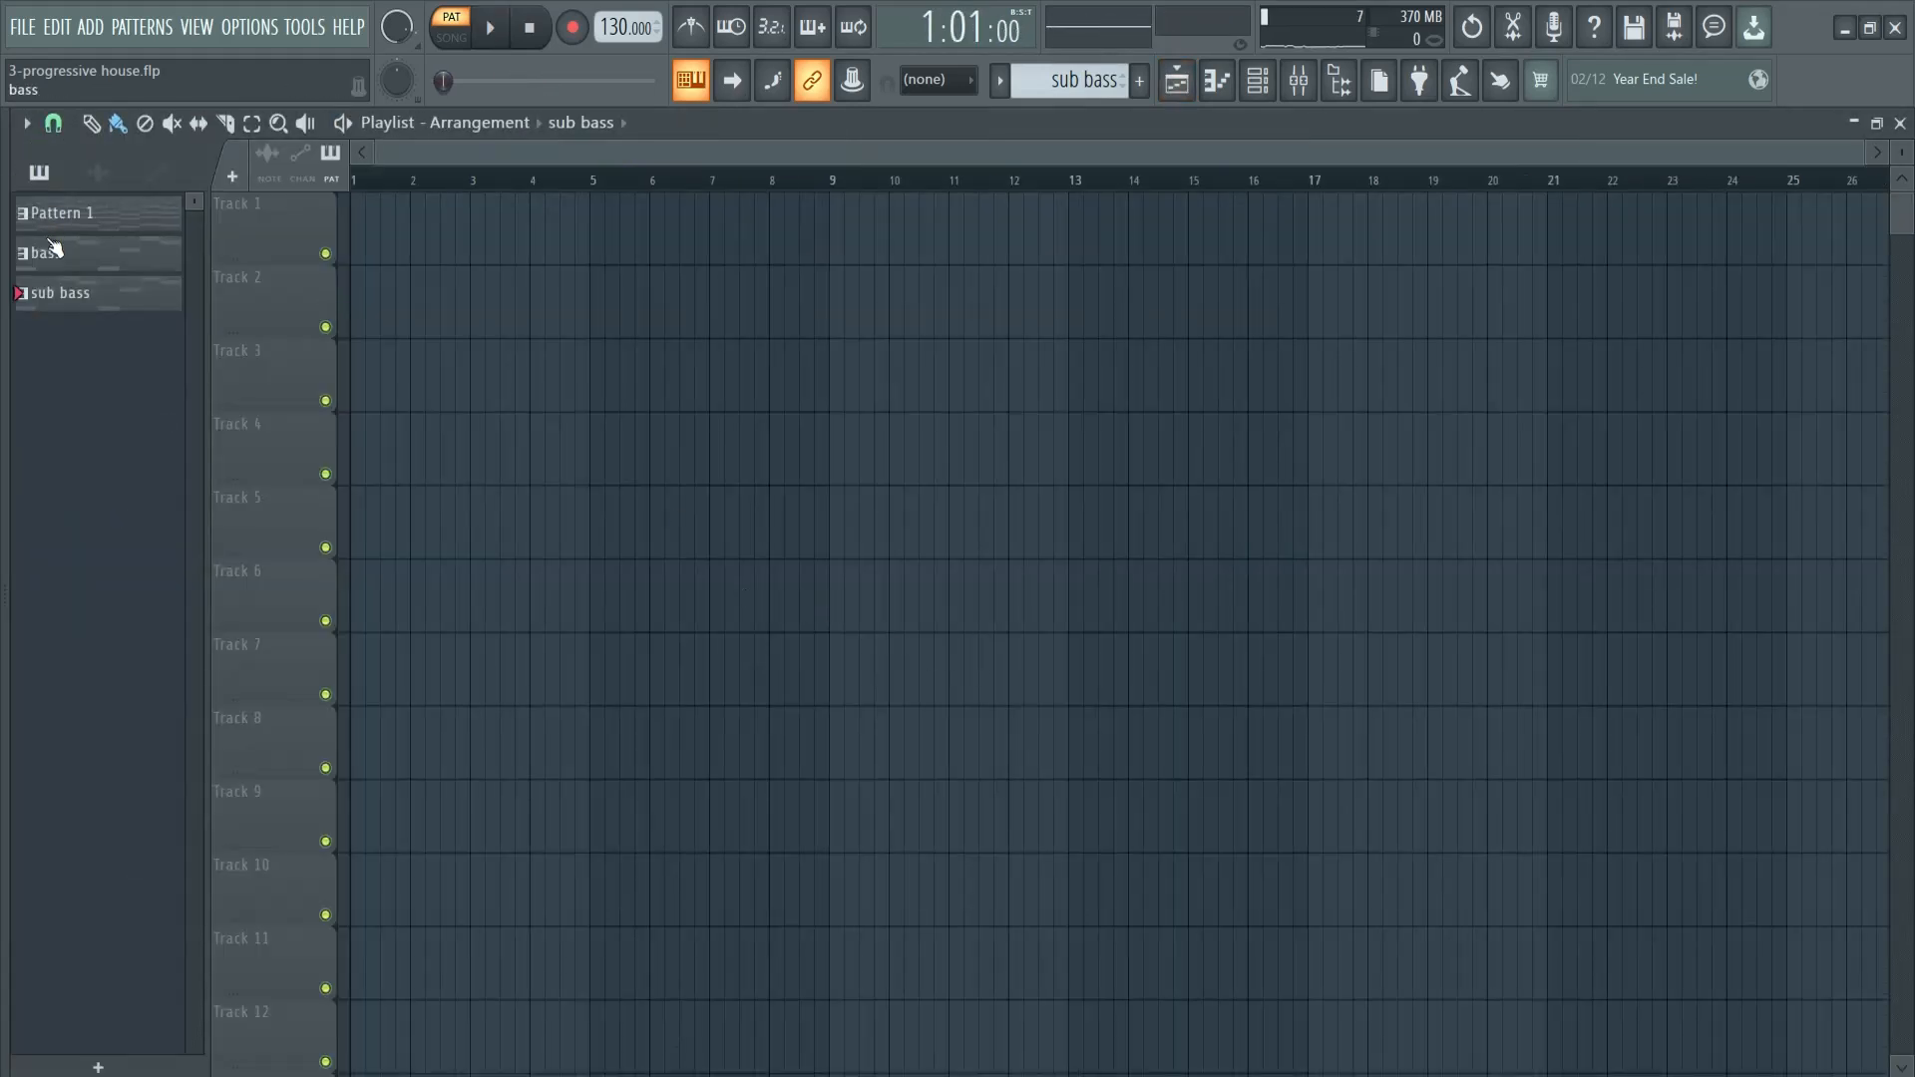
pyautogui.click(357, 233)
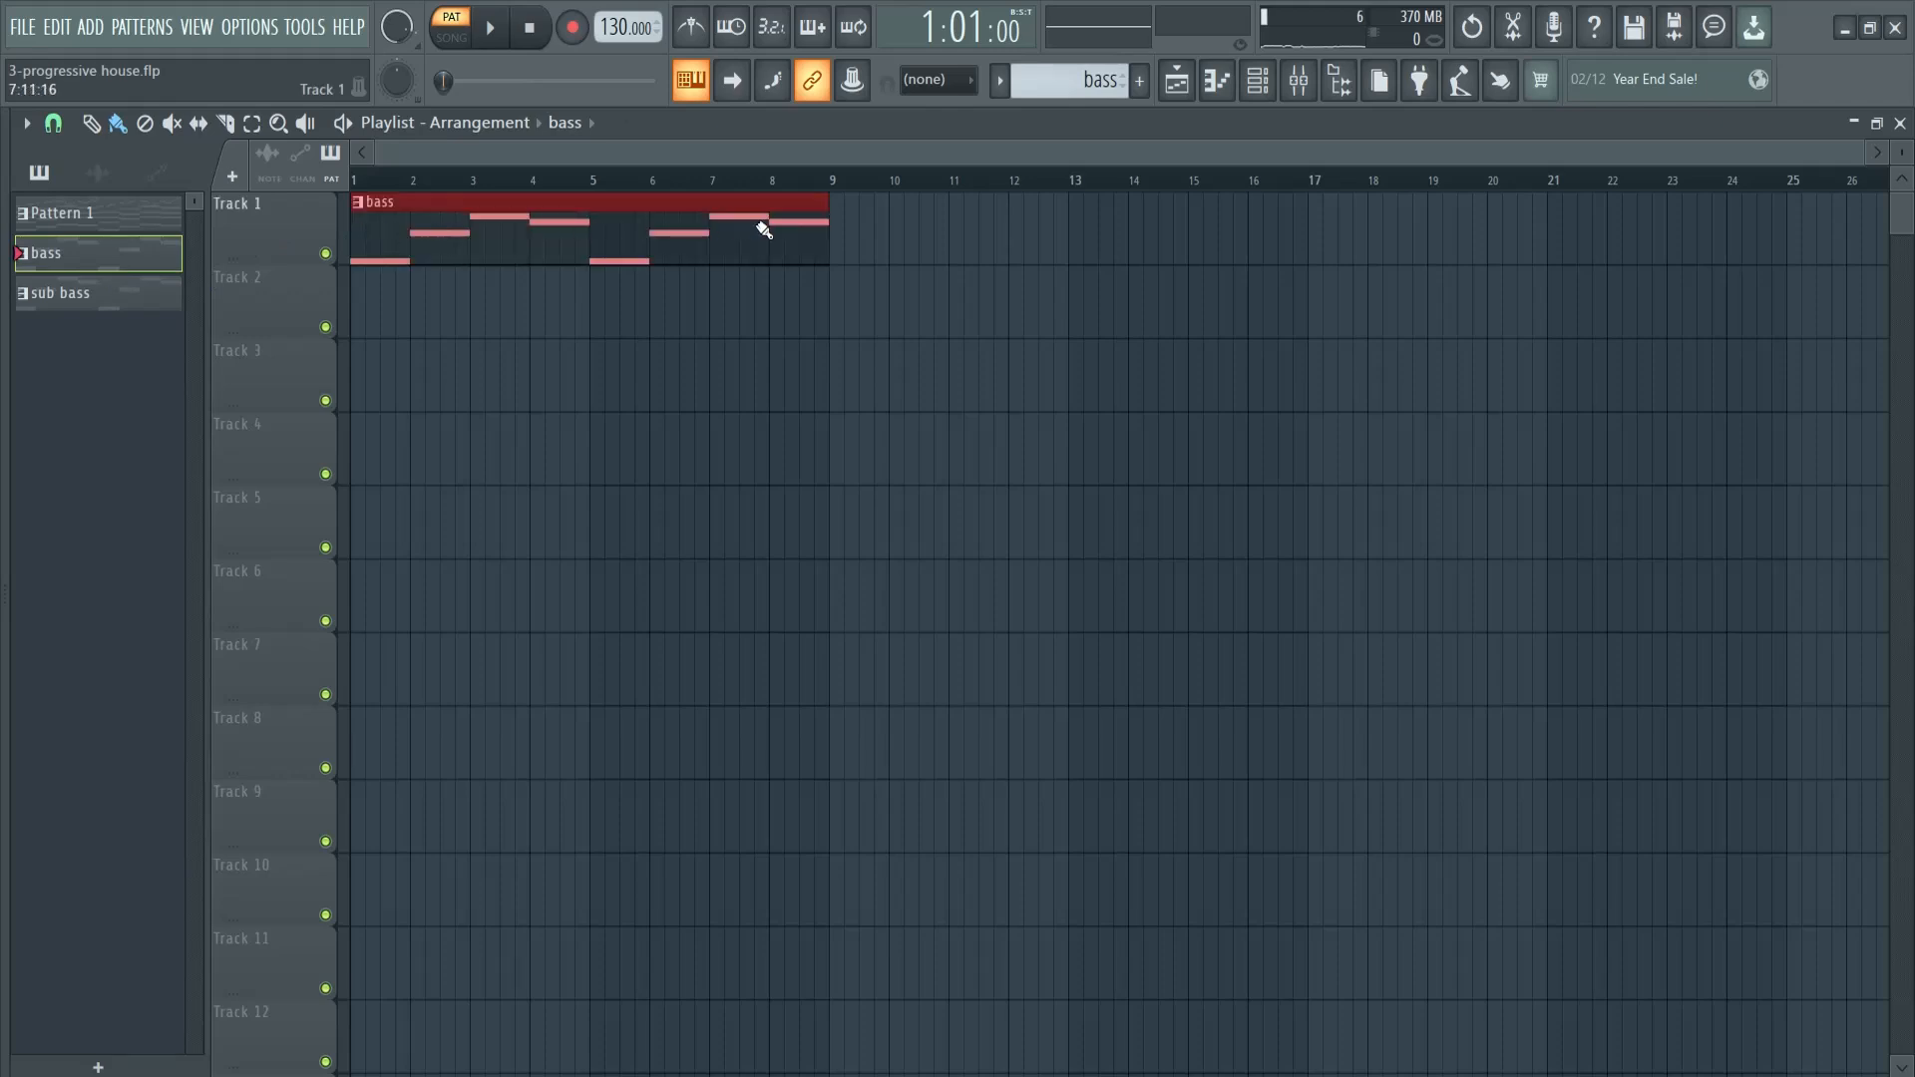
pyautogui.click(875, 234)
pyautogui.click(380, 309)
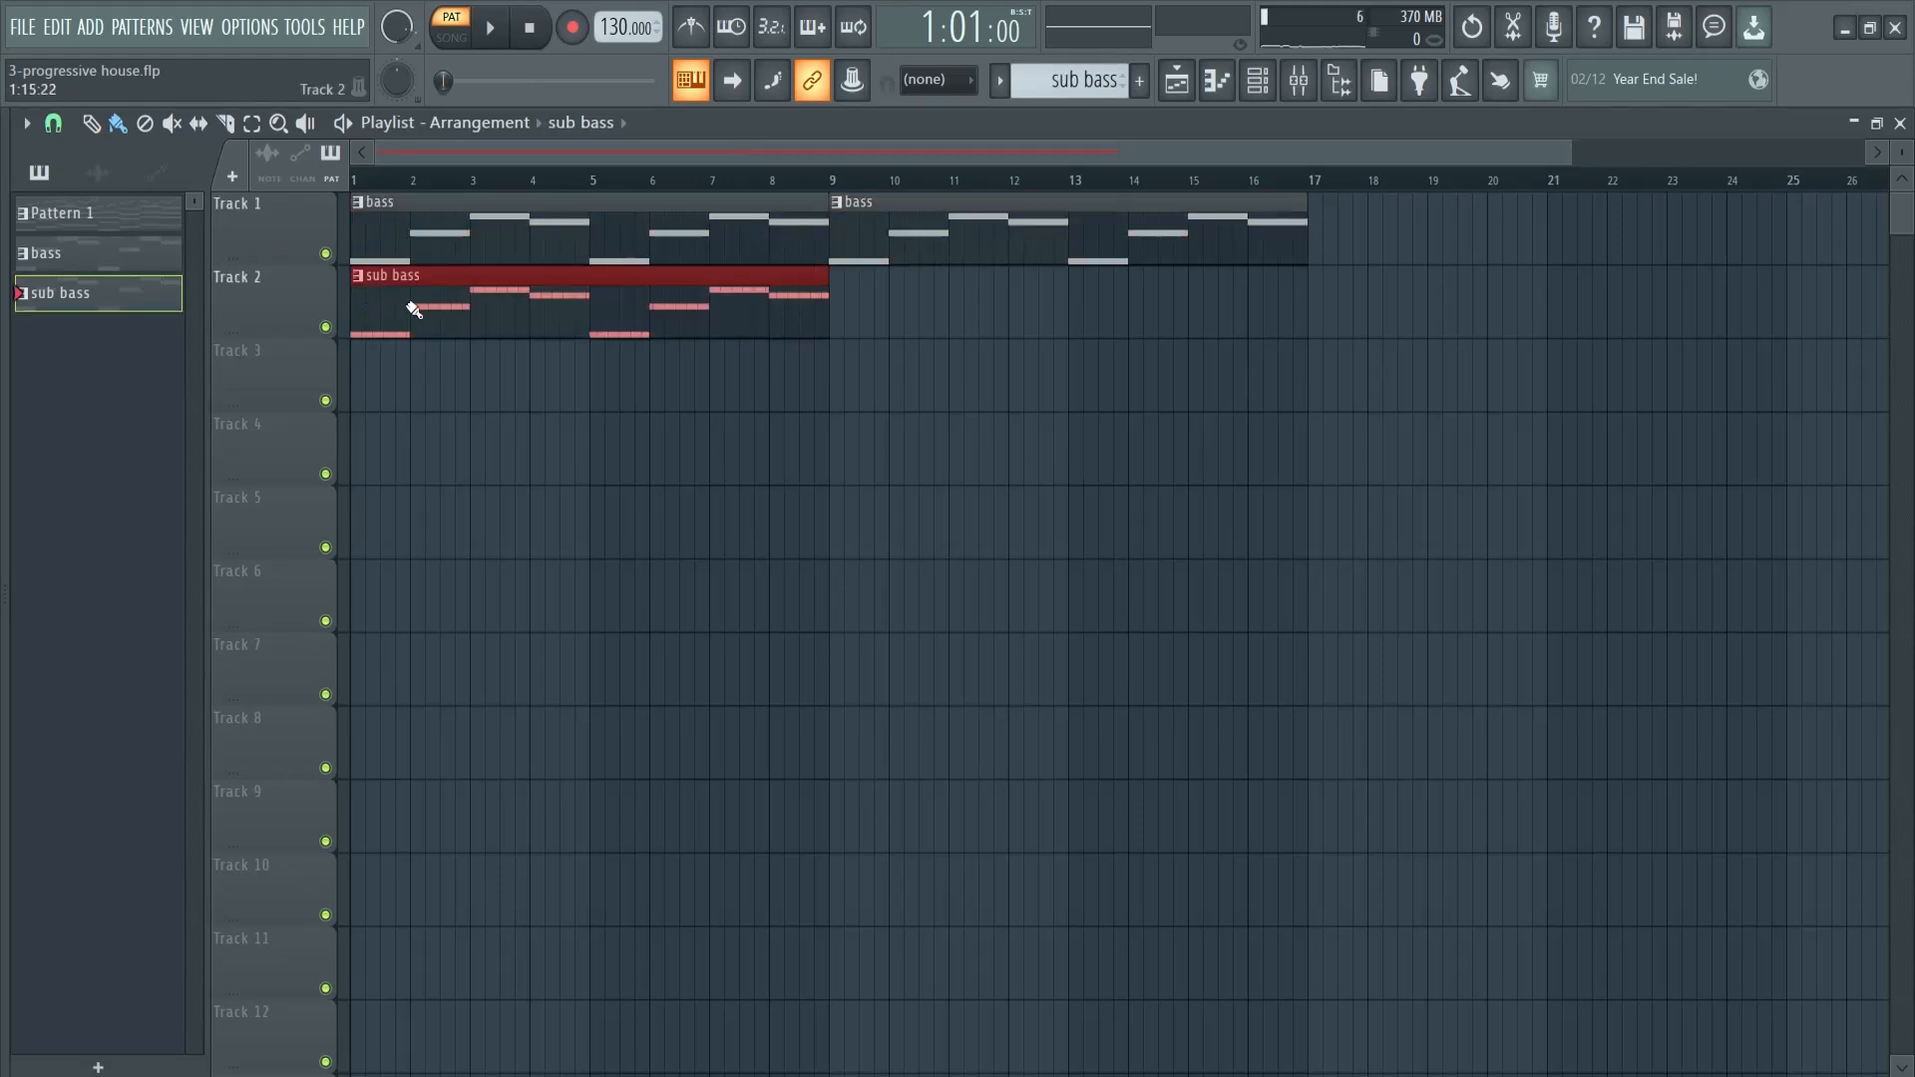
pyautogui.click(845, 312)
pyautogui.click(502, 35)
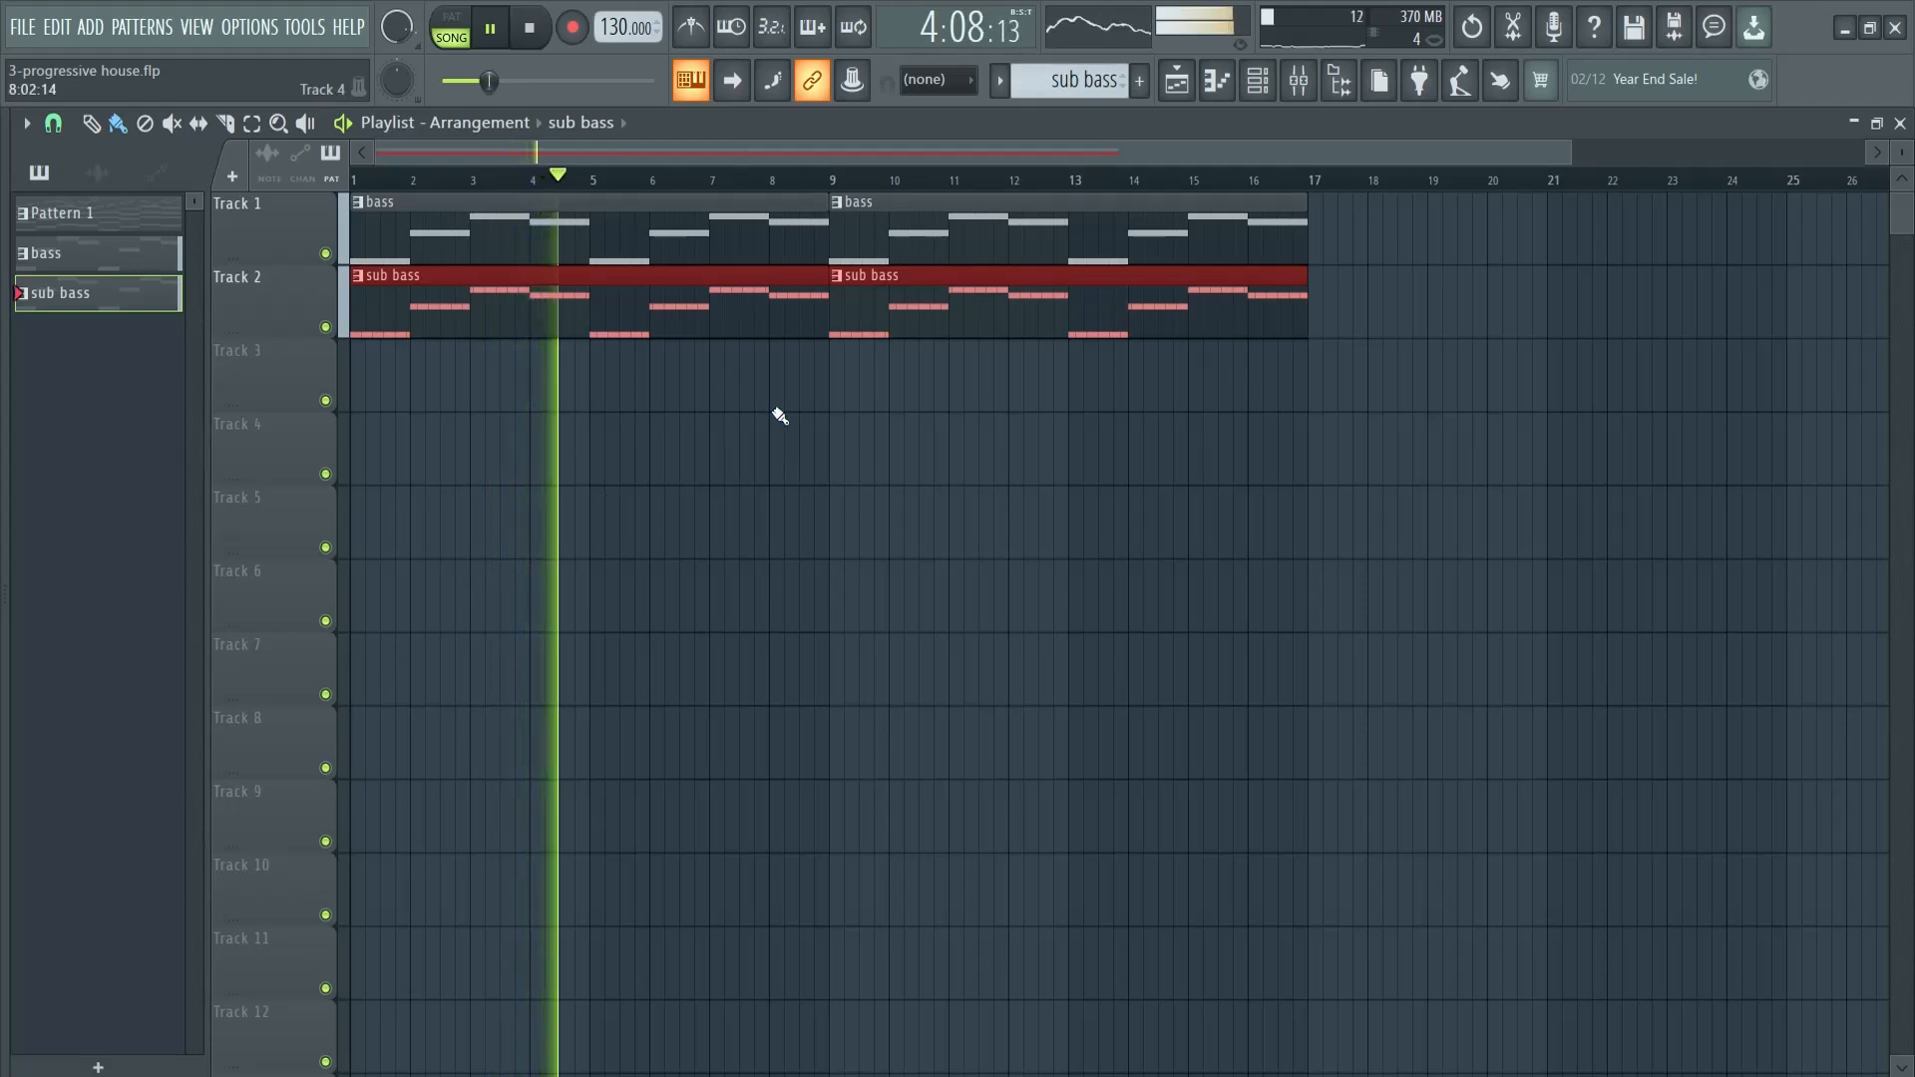
pyautogui.press('space')
# - Reopen the channel rack and create a new pattern named "chords"
pyautogui.press('F6')
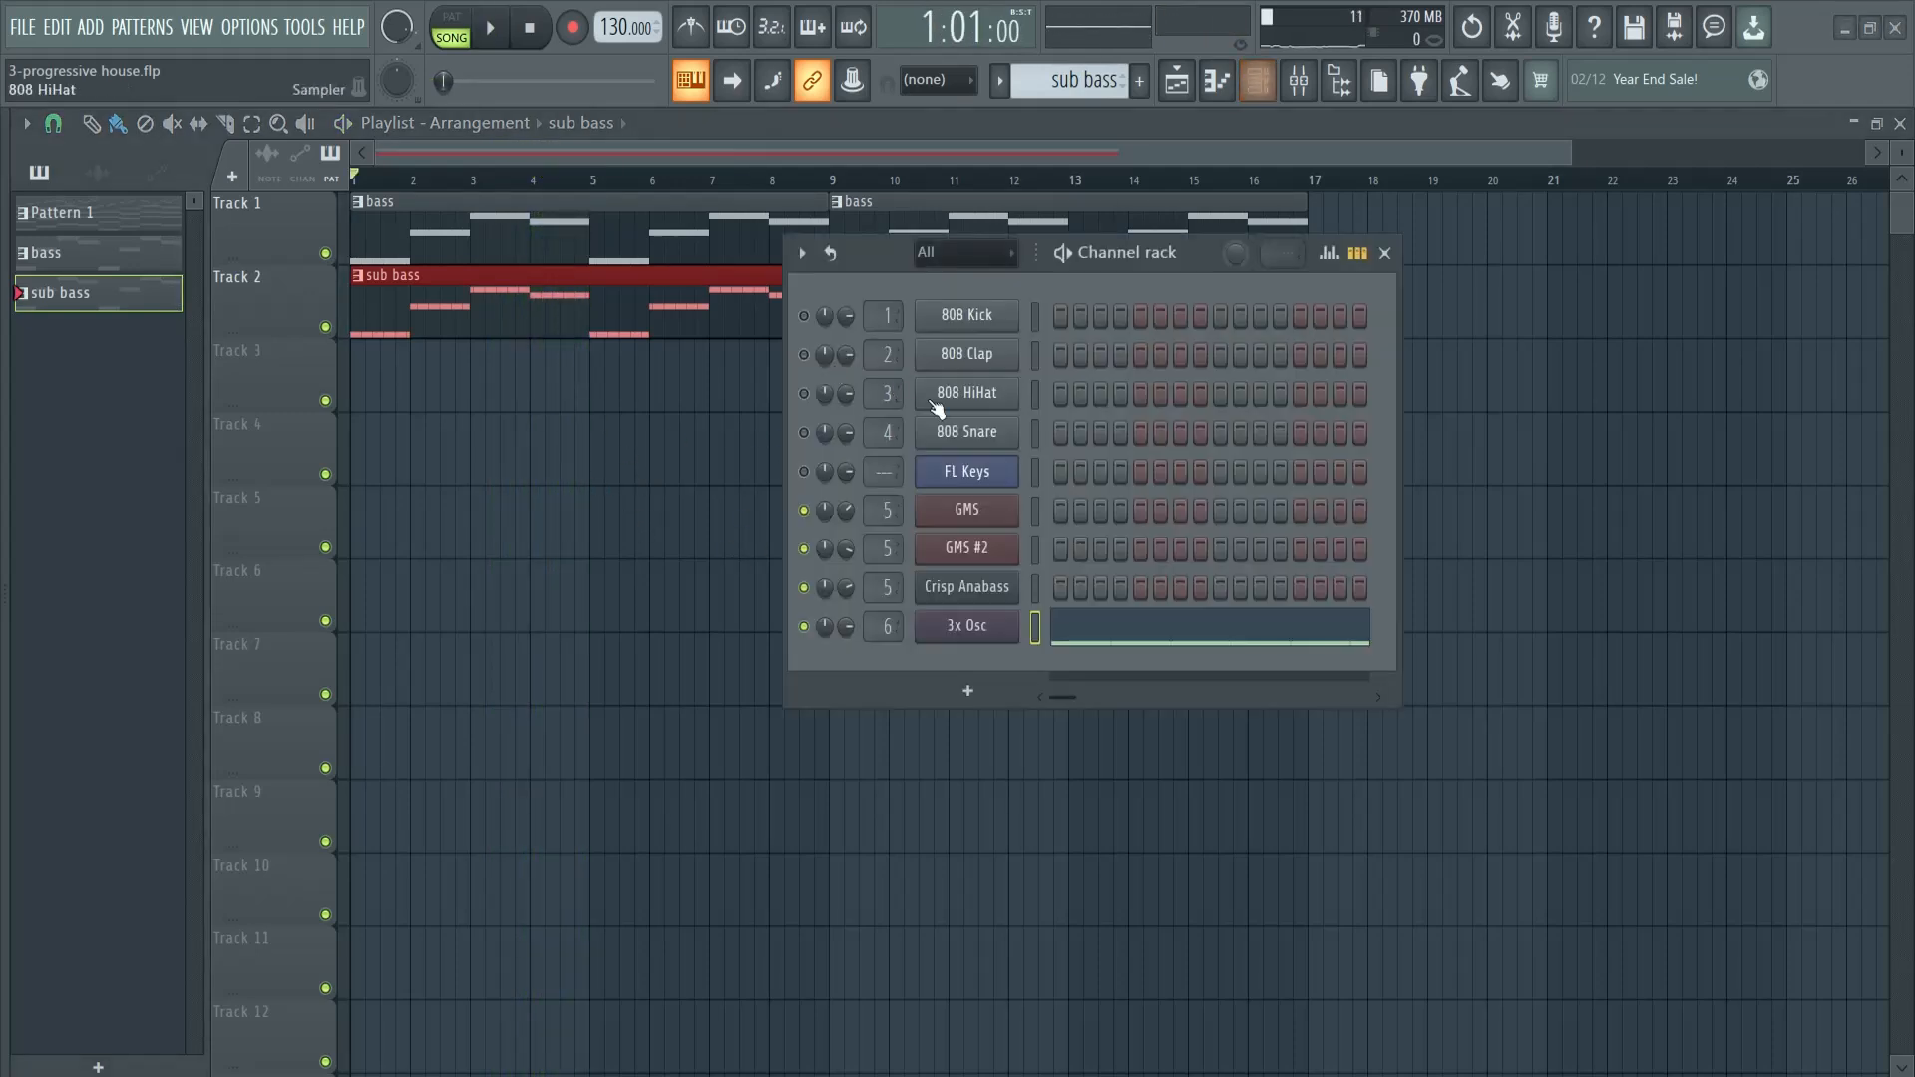
pyautogui.click(1142, 88)
pyautogui.press('Return')
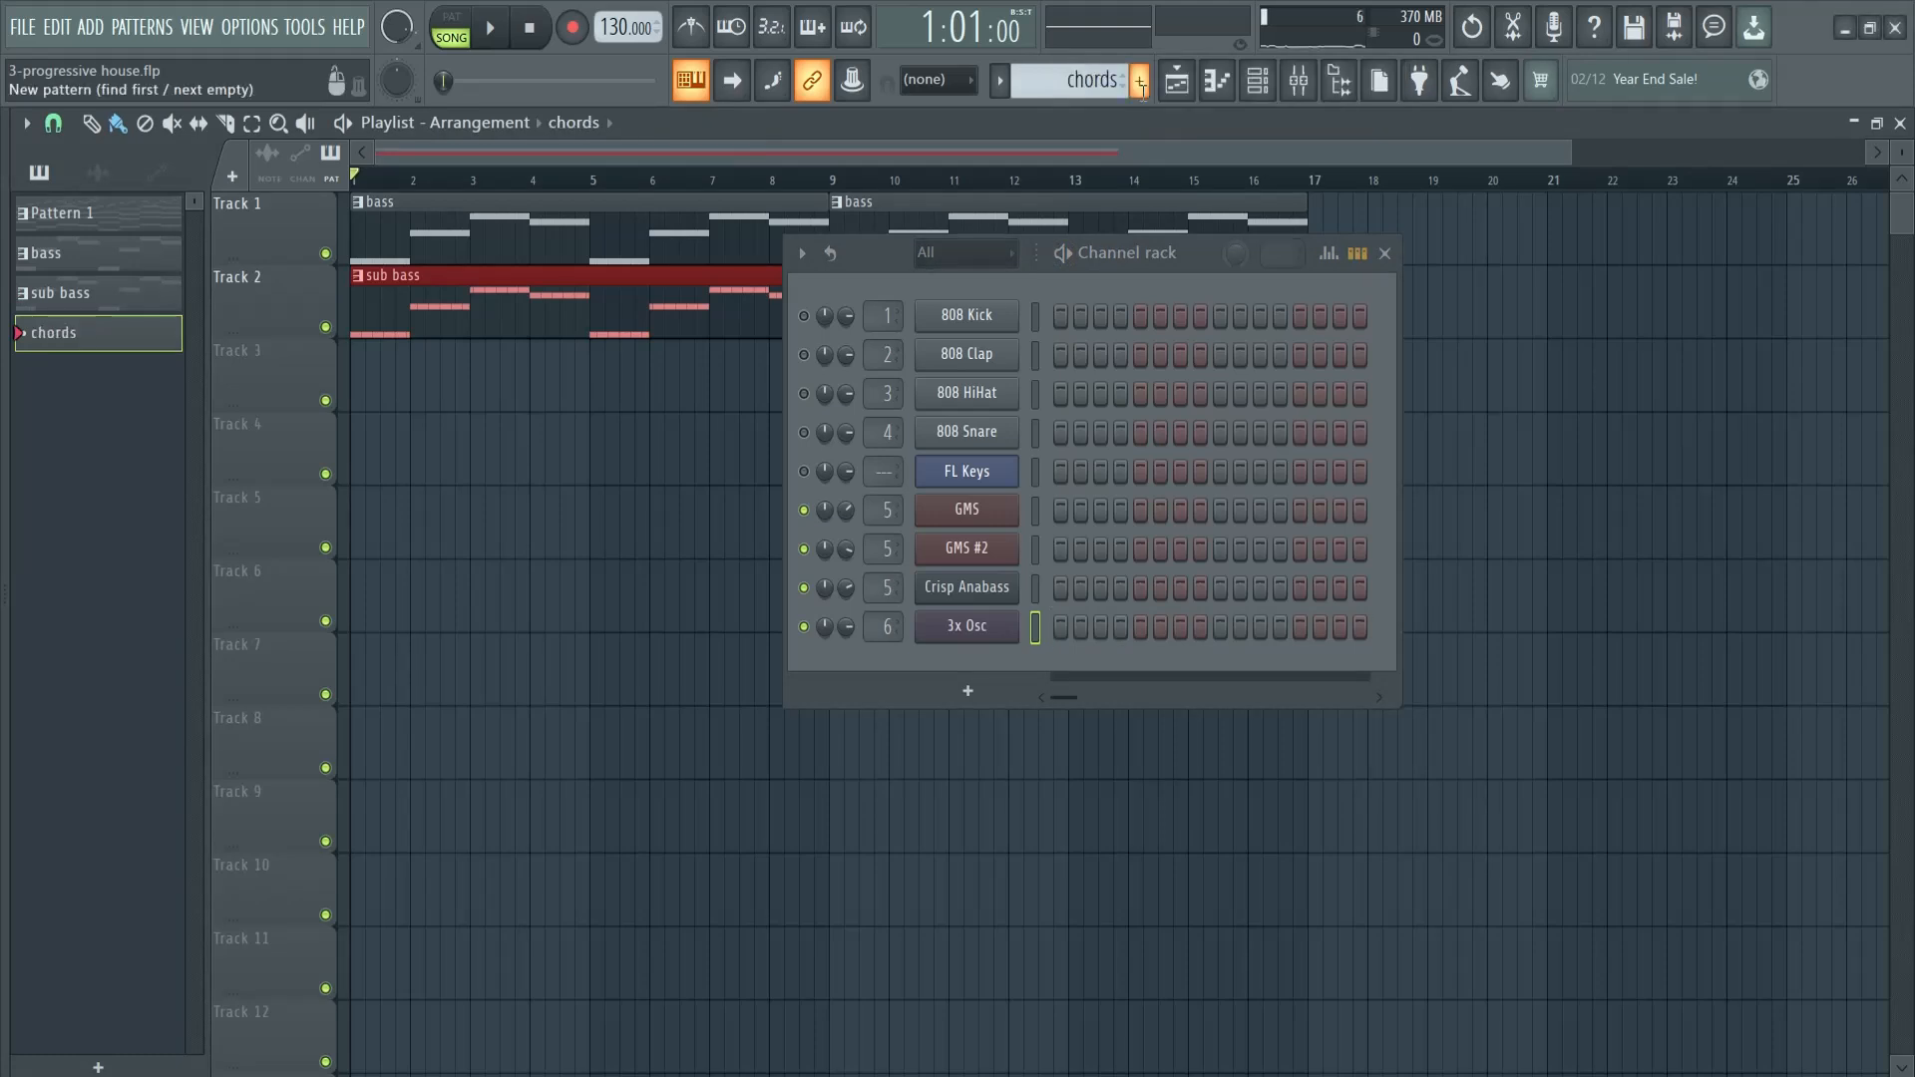
# - Copy the FL Keys notes from Pattern 1 into a new FLEX channel in the chords pattern and open its piano roll
pyautogui.click(120, 212)
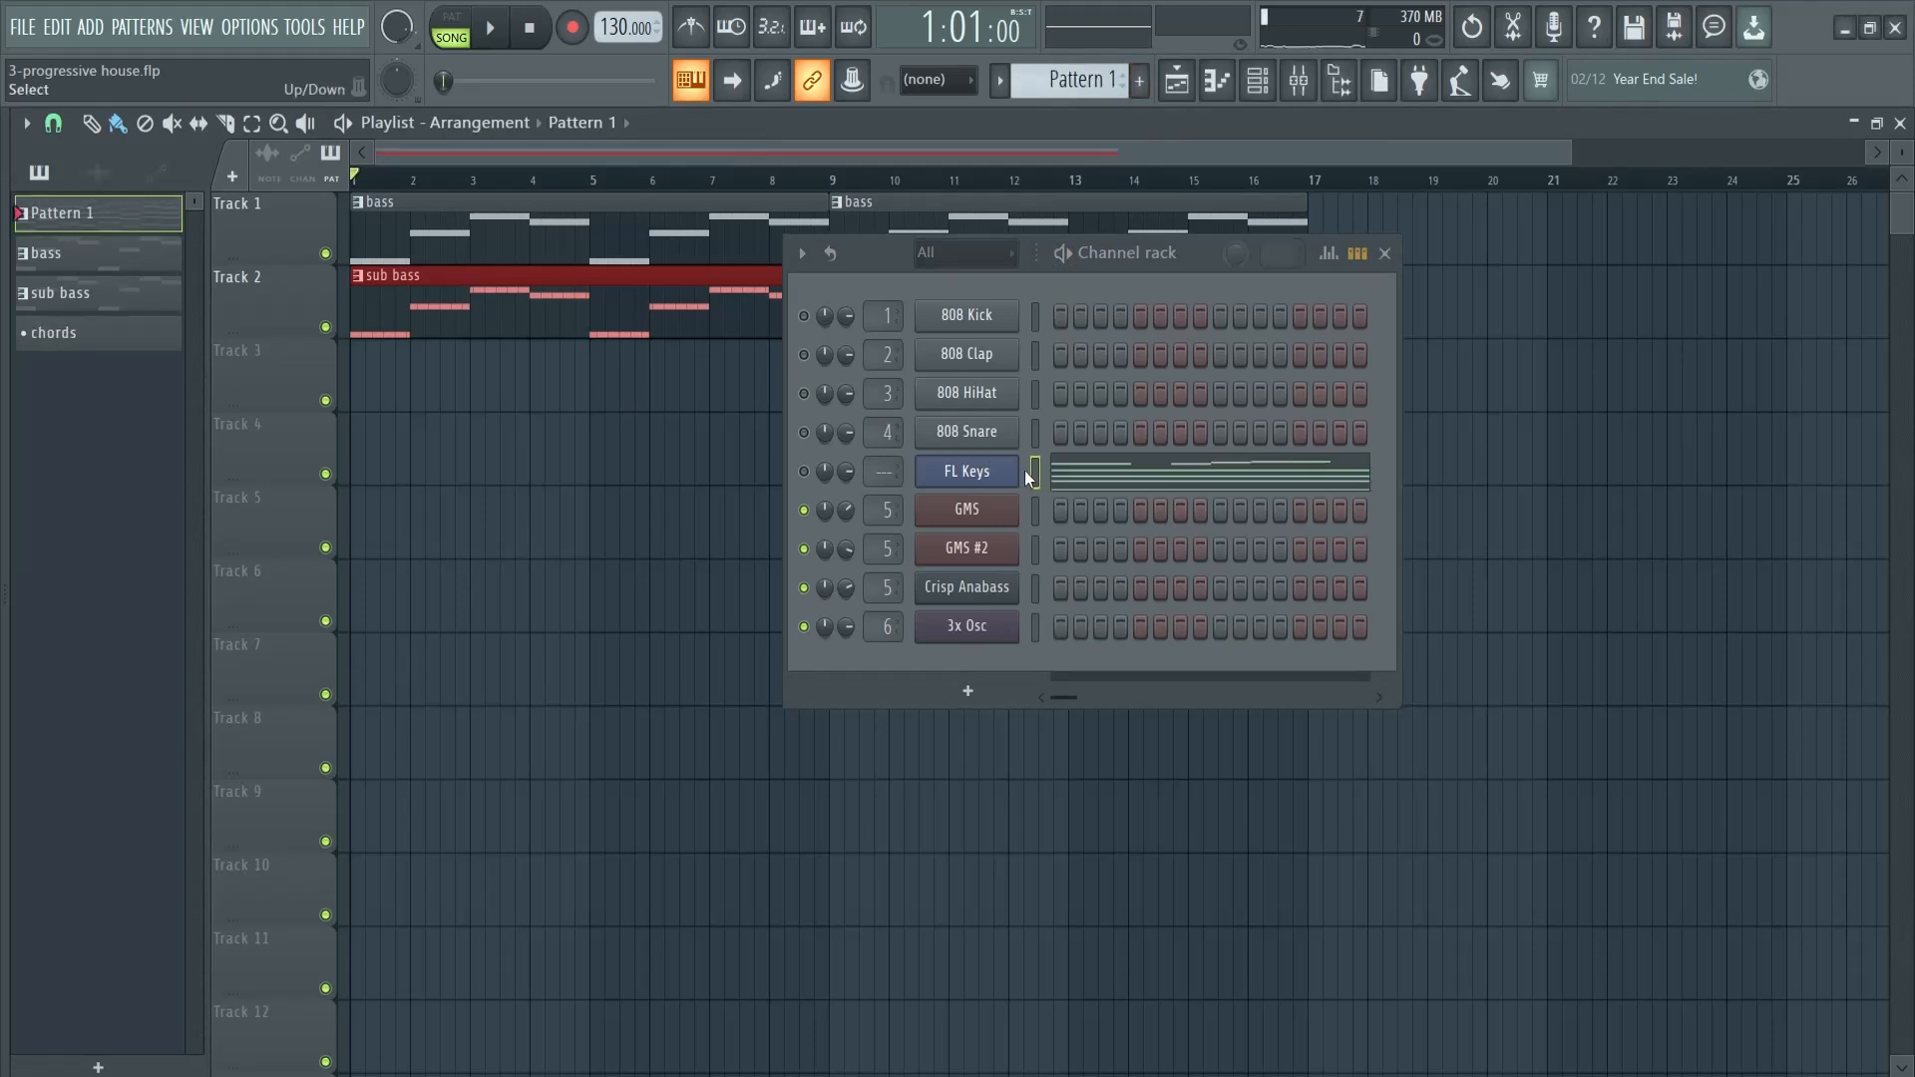
pyautogui.click(40, 337)
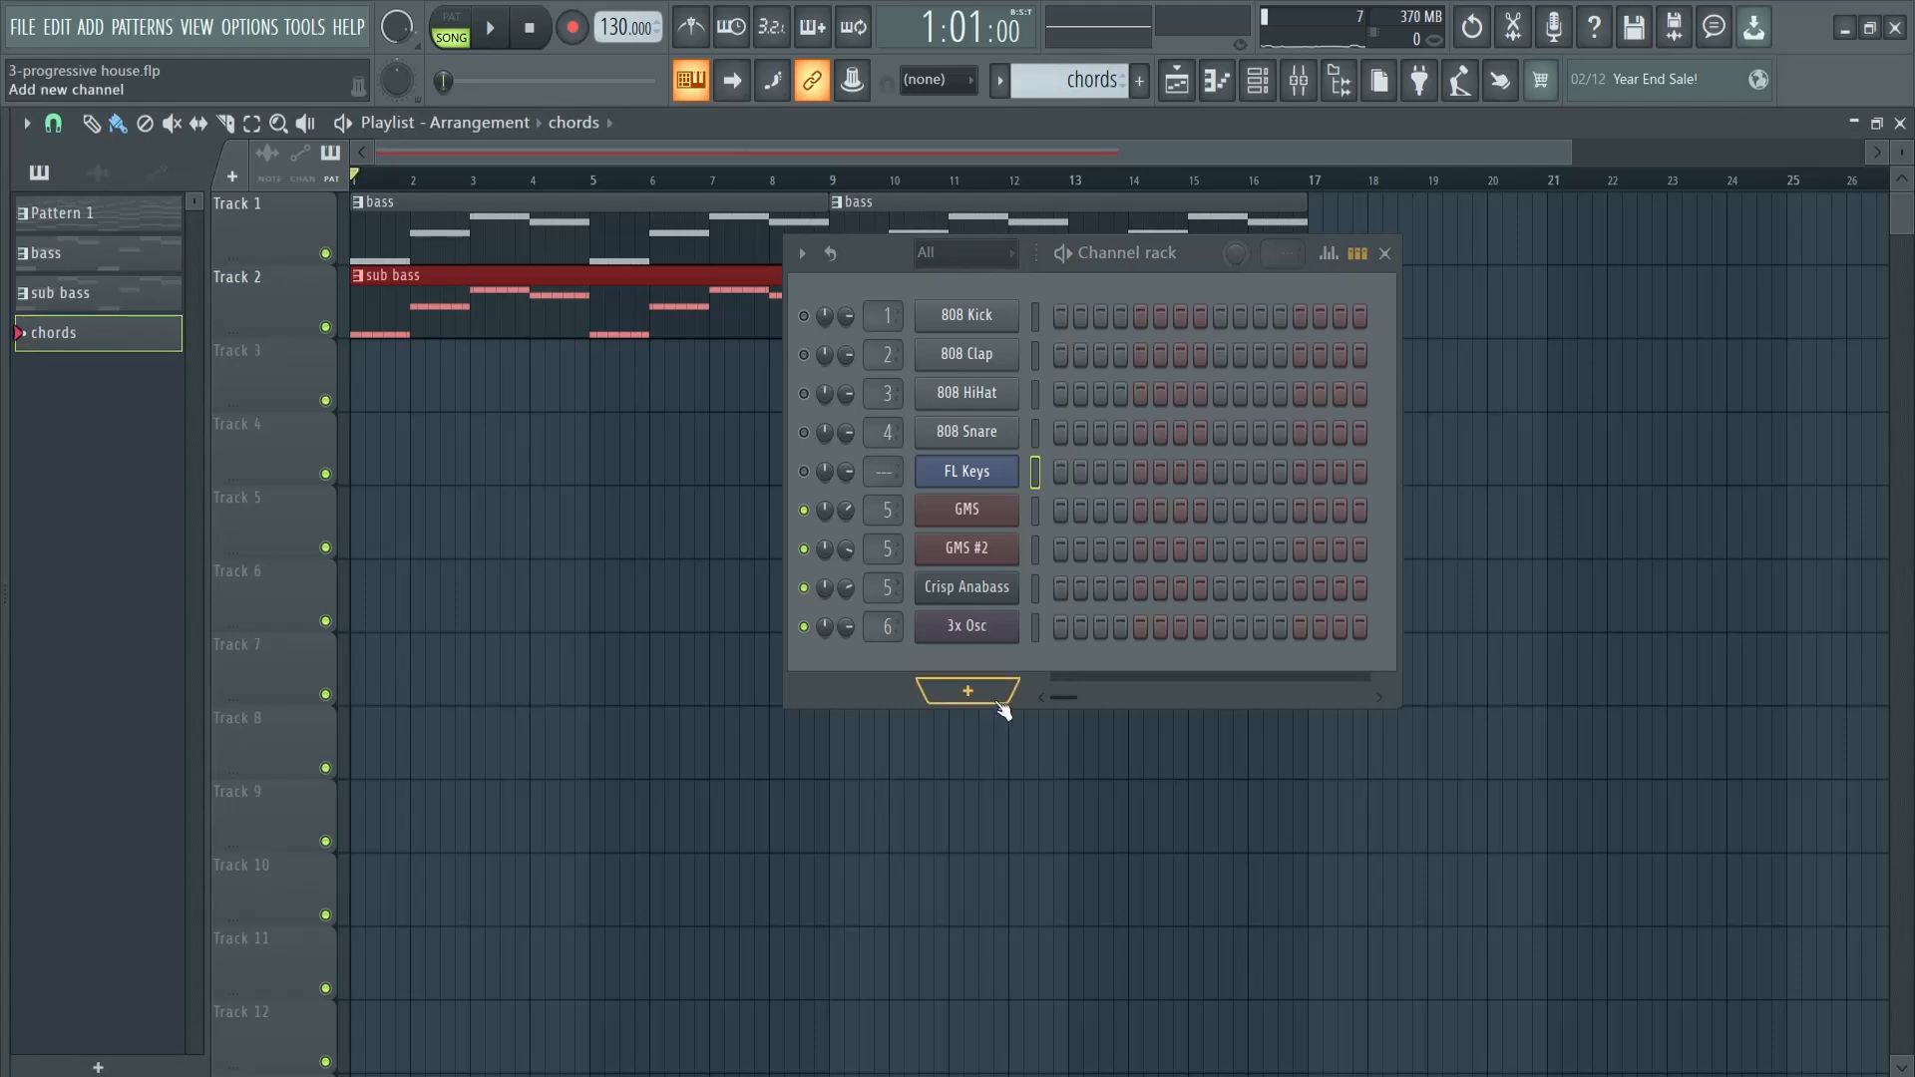
pyautogui.click(967, 692)
pyautogui.click(993, 380)
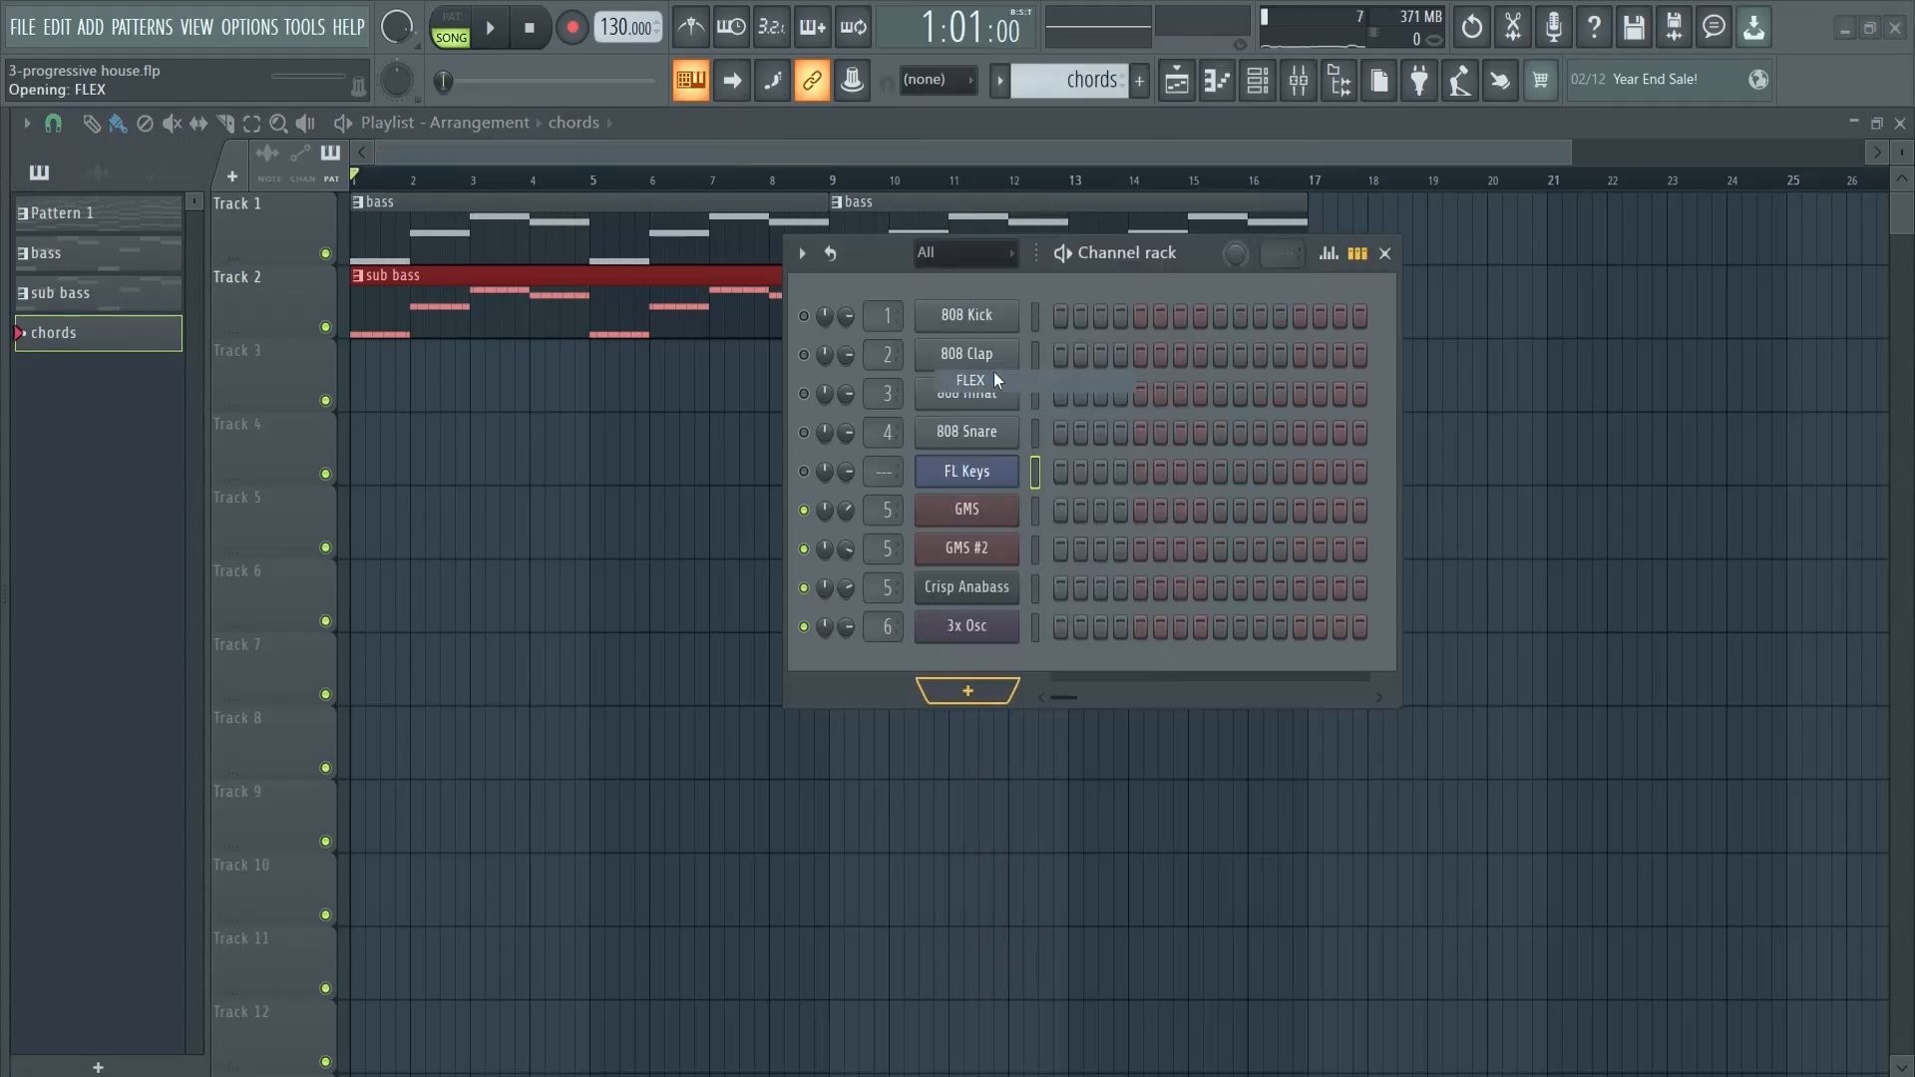
pyautogui.moveTo(1183, 249); pyautogui.dragTo(1547, 203)
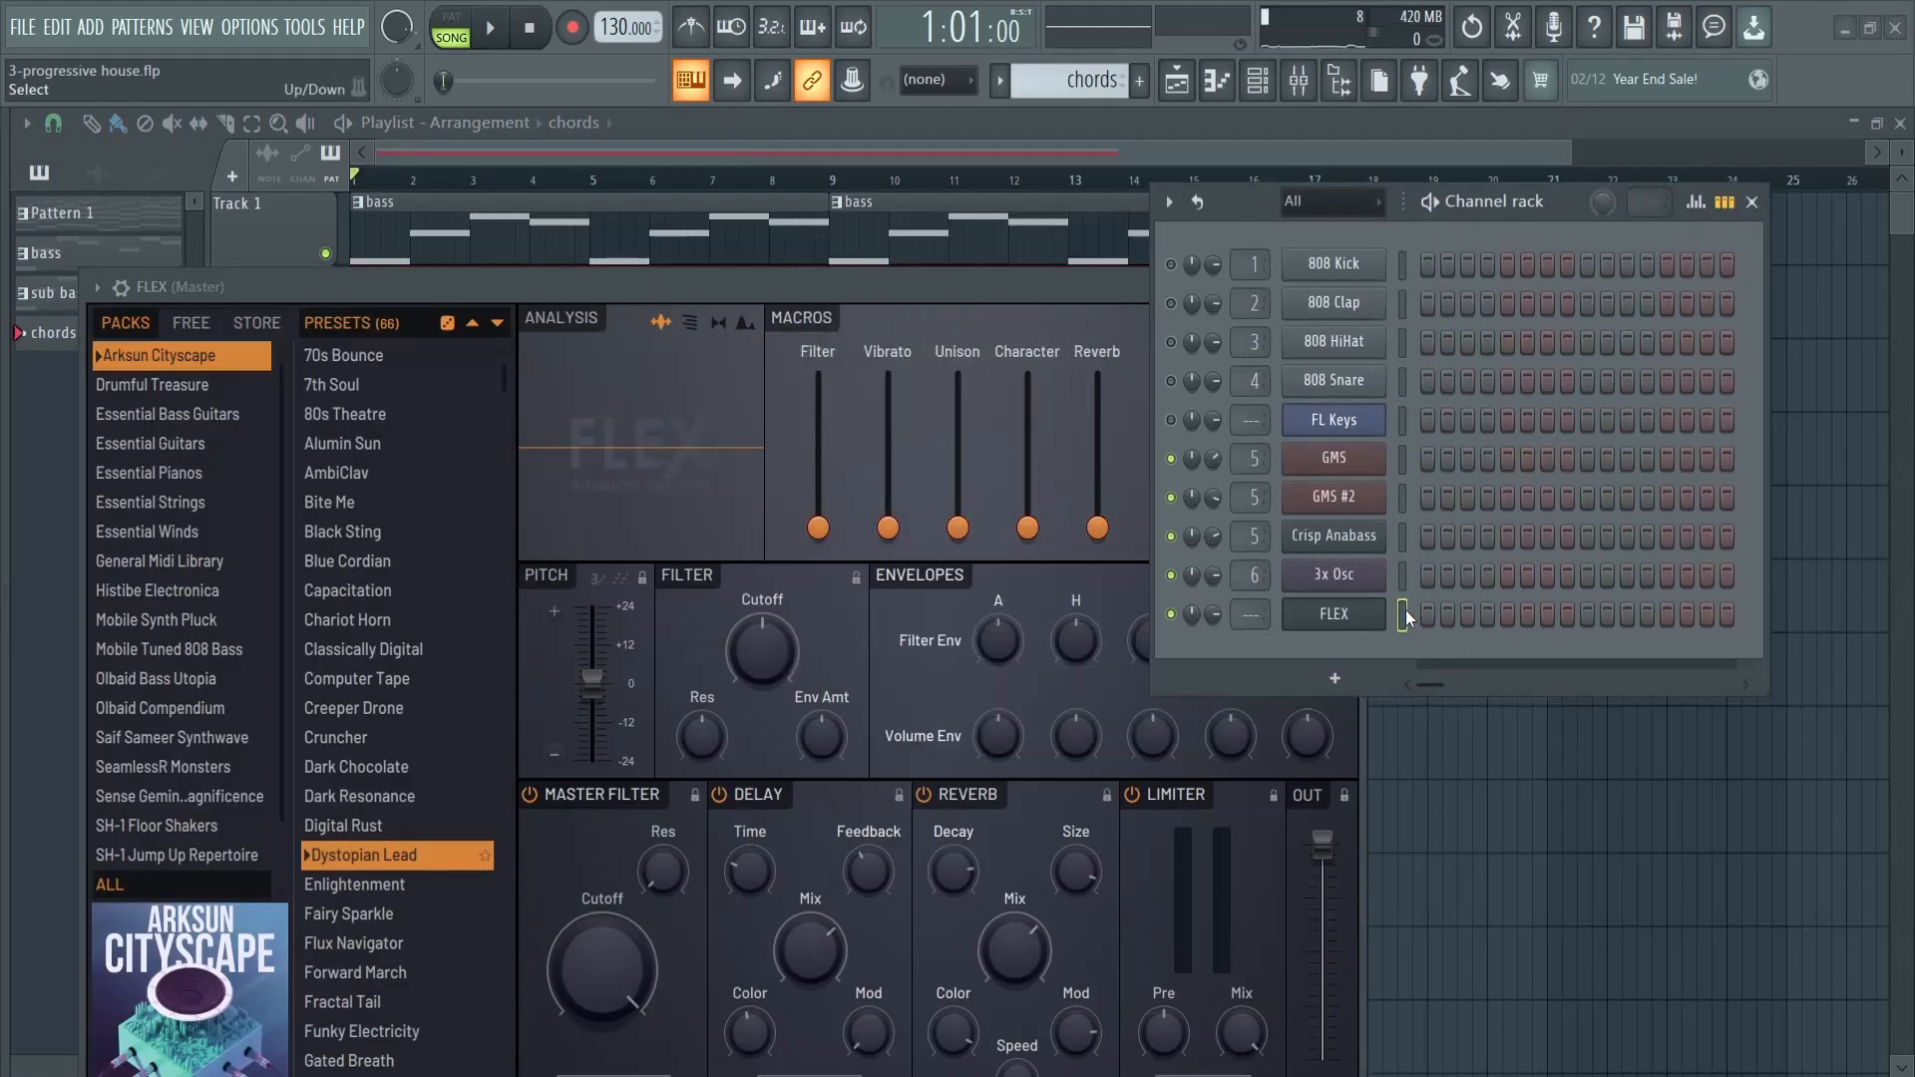
pyautogui.hotkey('ctrl', 'v')
pyautogui.click(1482, 634)
pyautogui.click(1752, 202)
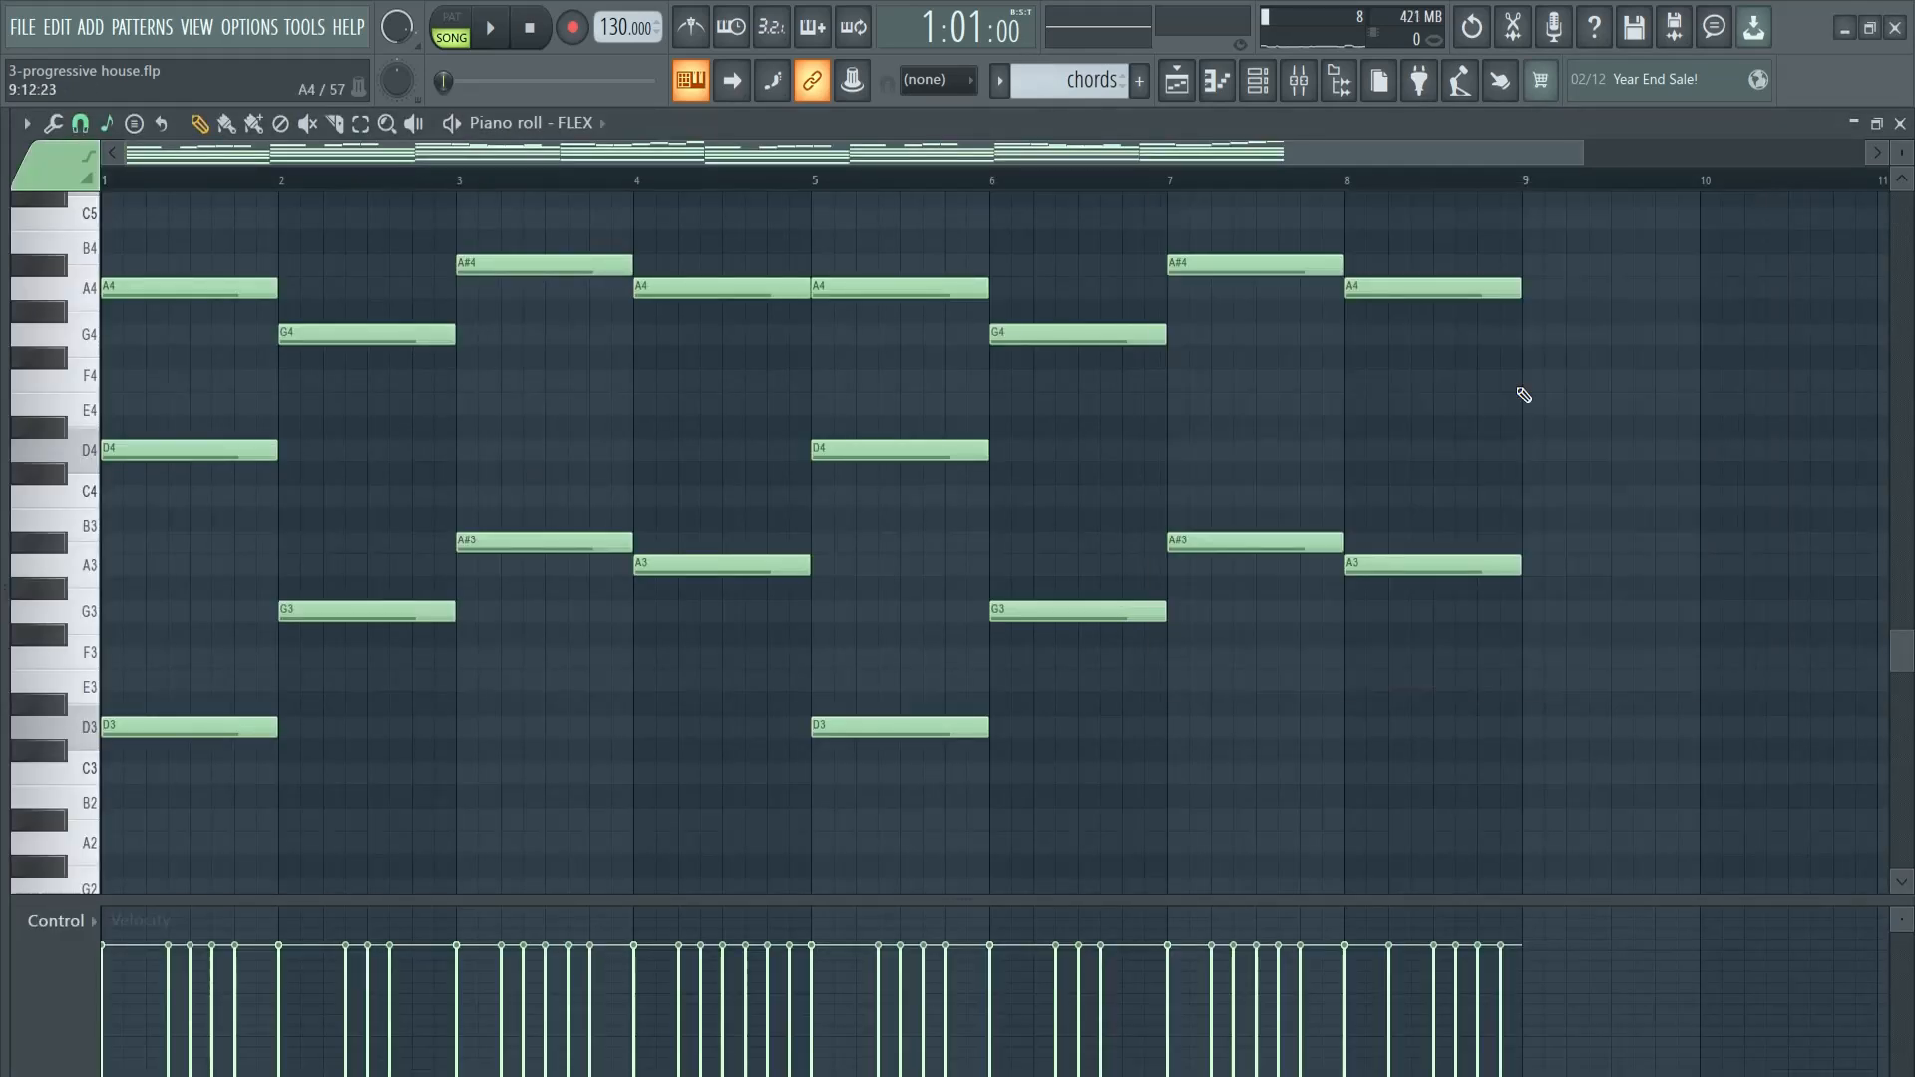
# - Delete the lowest notes (D3, G3, A#3 and A3) under the FLEX chords
pyautogui.scroll(5, 735, 611)
pyautogui.scroll(-5, 690, 669)
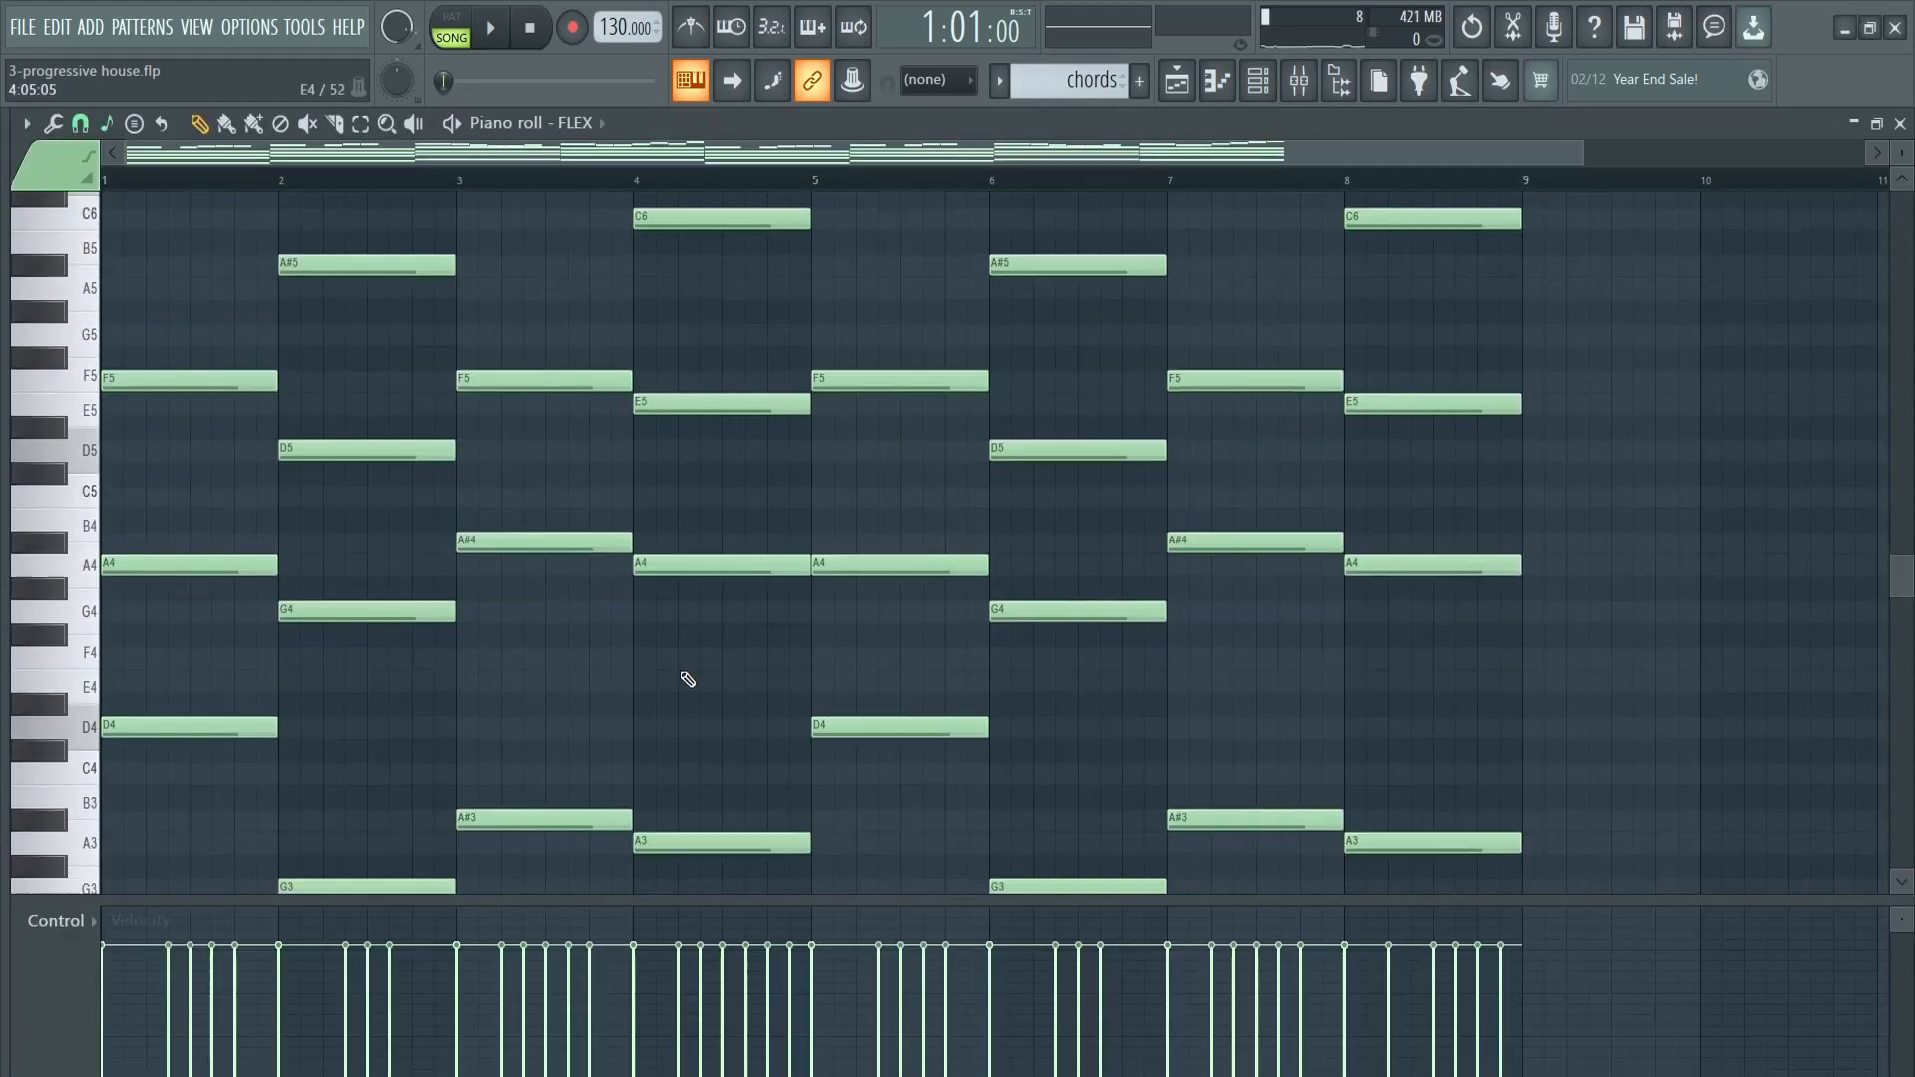
pyautogui.rightClick(710, 427)
pyautogui.rightClick(900, 589)
pyautogui.rightClick(1077, 473)
pyautogui.rightClick(1255, 404)
pyautogui.rightClick(1416, 427)
# - Delete all the melody notes above the chords, including the leftover D6, E6 and F6 notes, keeping only the one-bar chord notes
pyautogui.scroll(5, 1038, 619)
pyautogui.scroll(5, 778, 559)
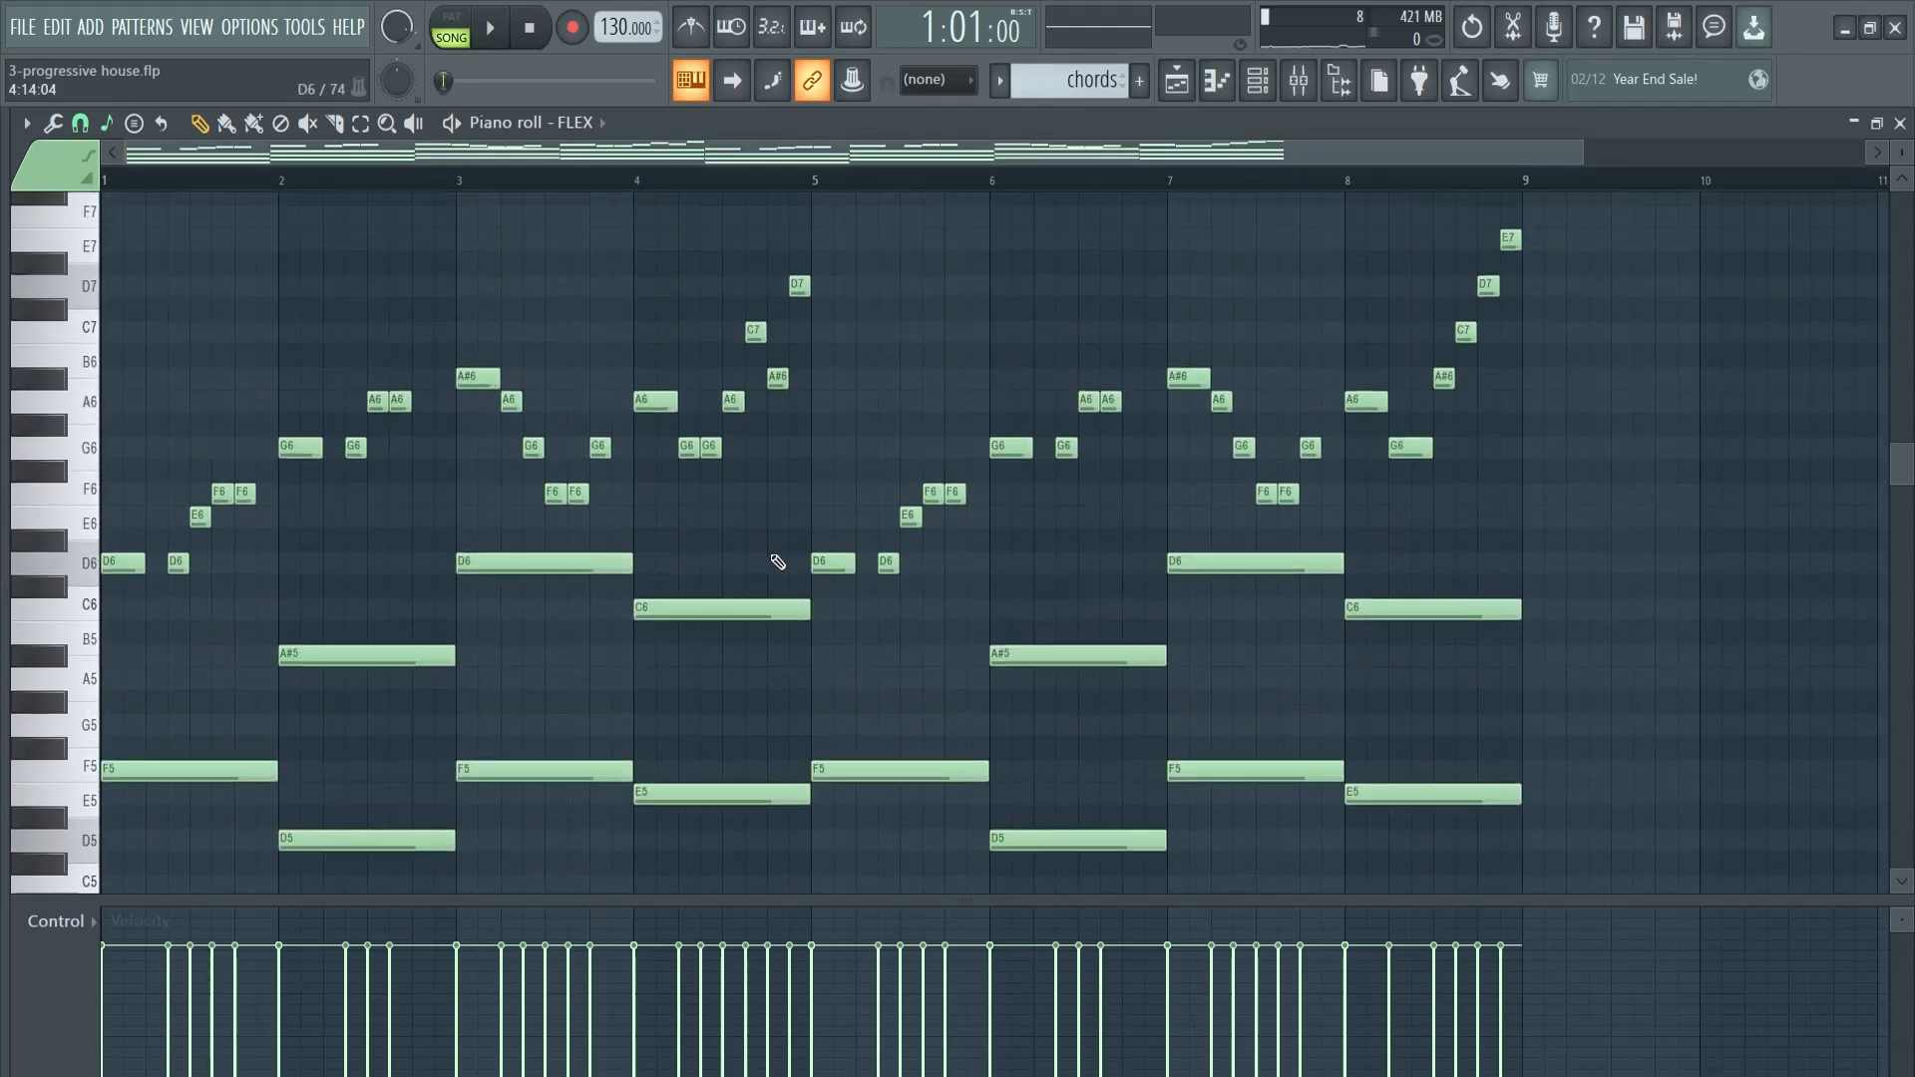
pyautogui.moveTo(319, 255)
pyautogui.mouseDown()
pyautogui.moveTo(1380, 547)
pyautogui.moveTo(1664, 574)
pyautogui.mouseUp()
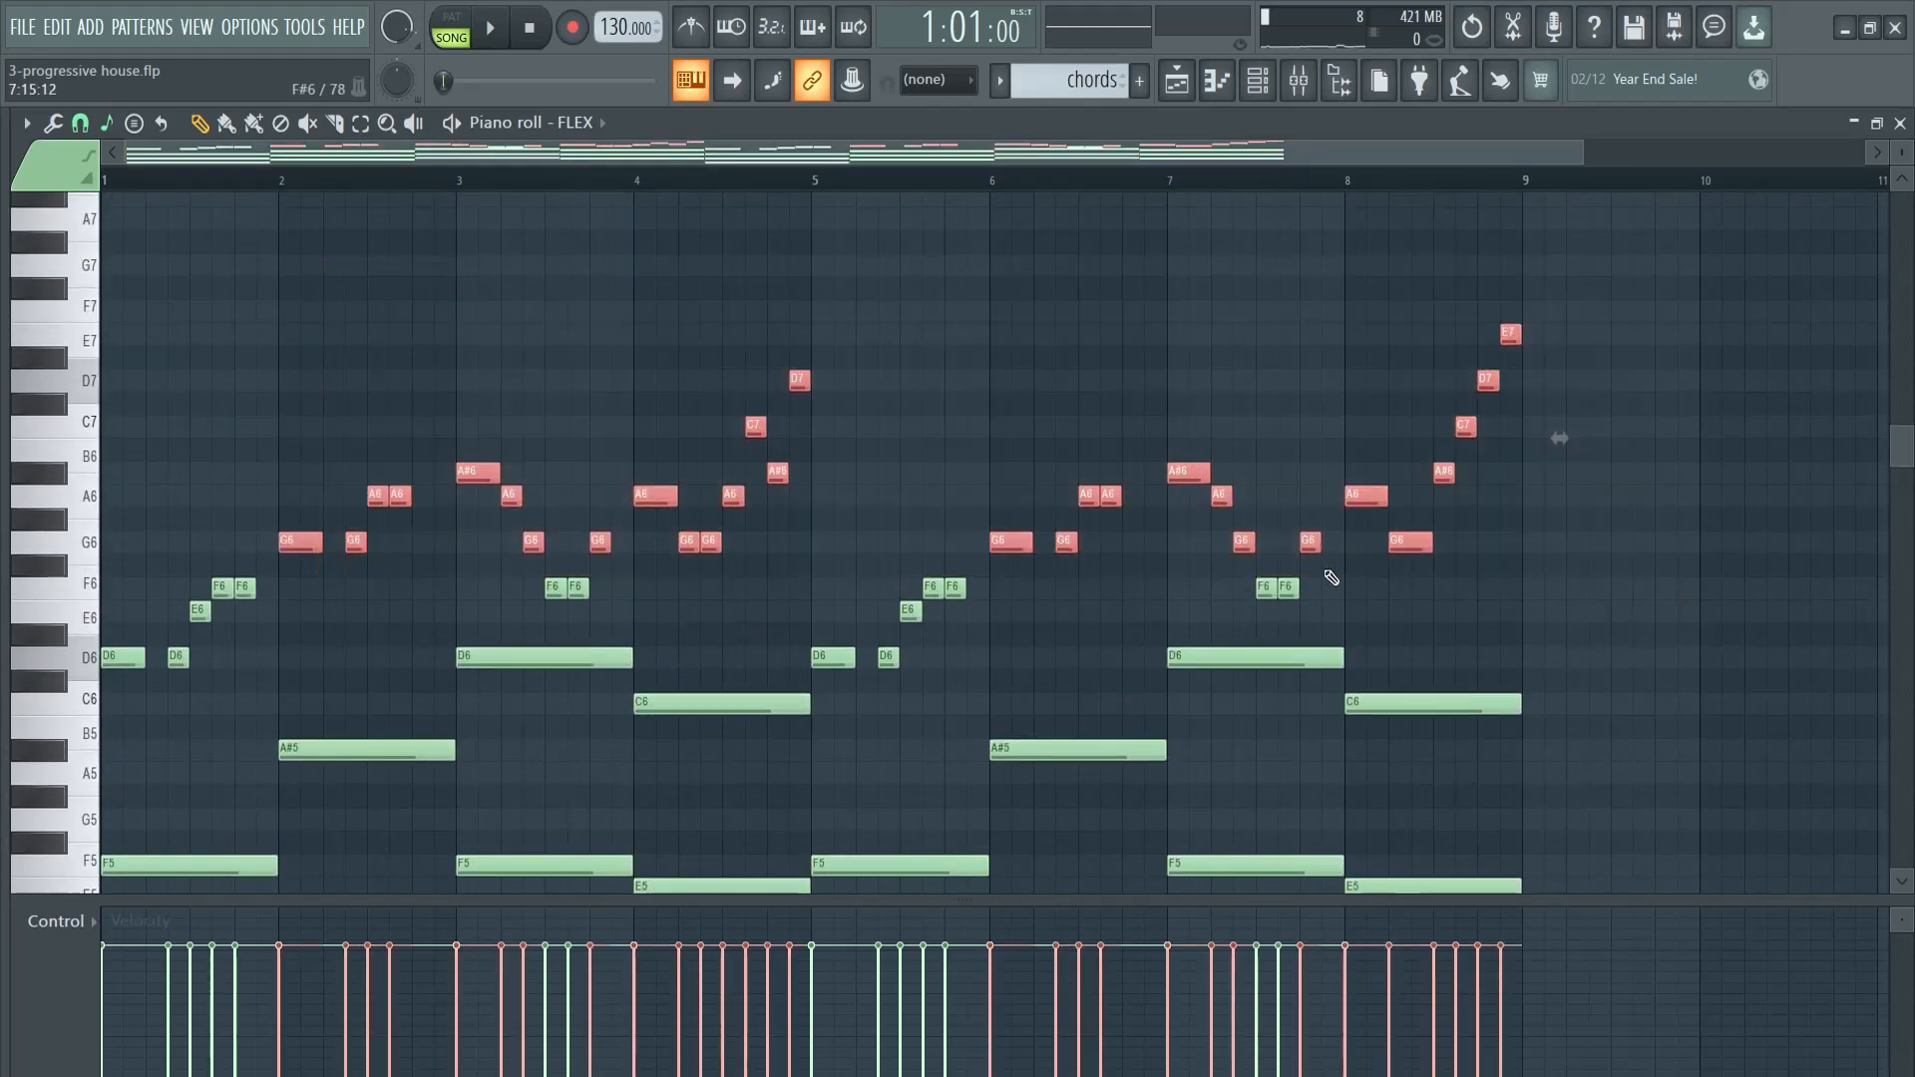
pyautogui.press('Delete')
pyautogui.rightClick(1281, 589)
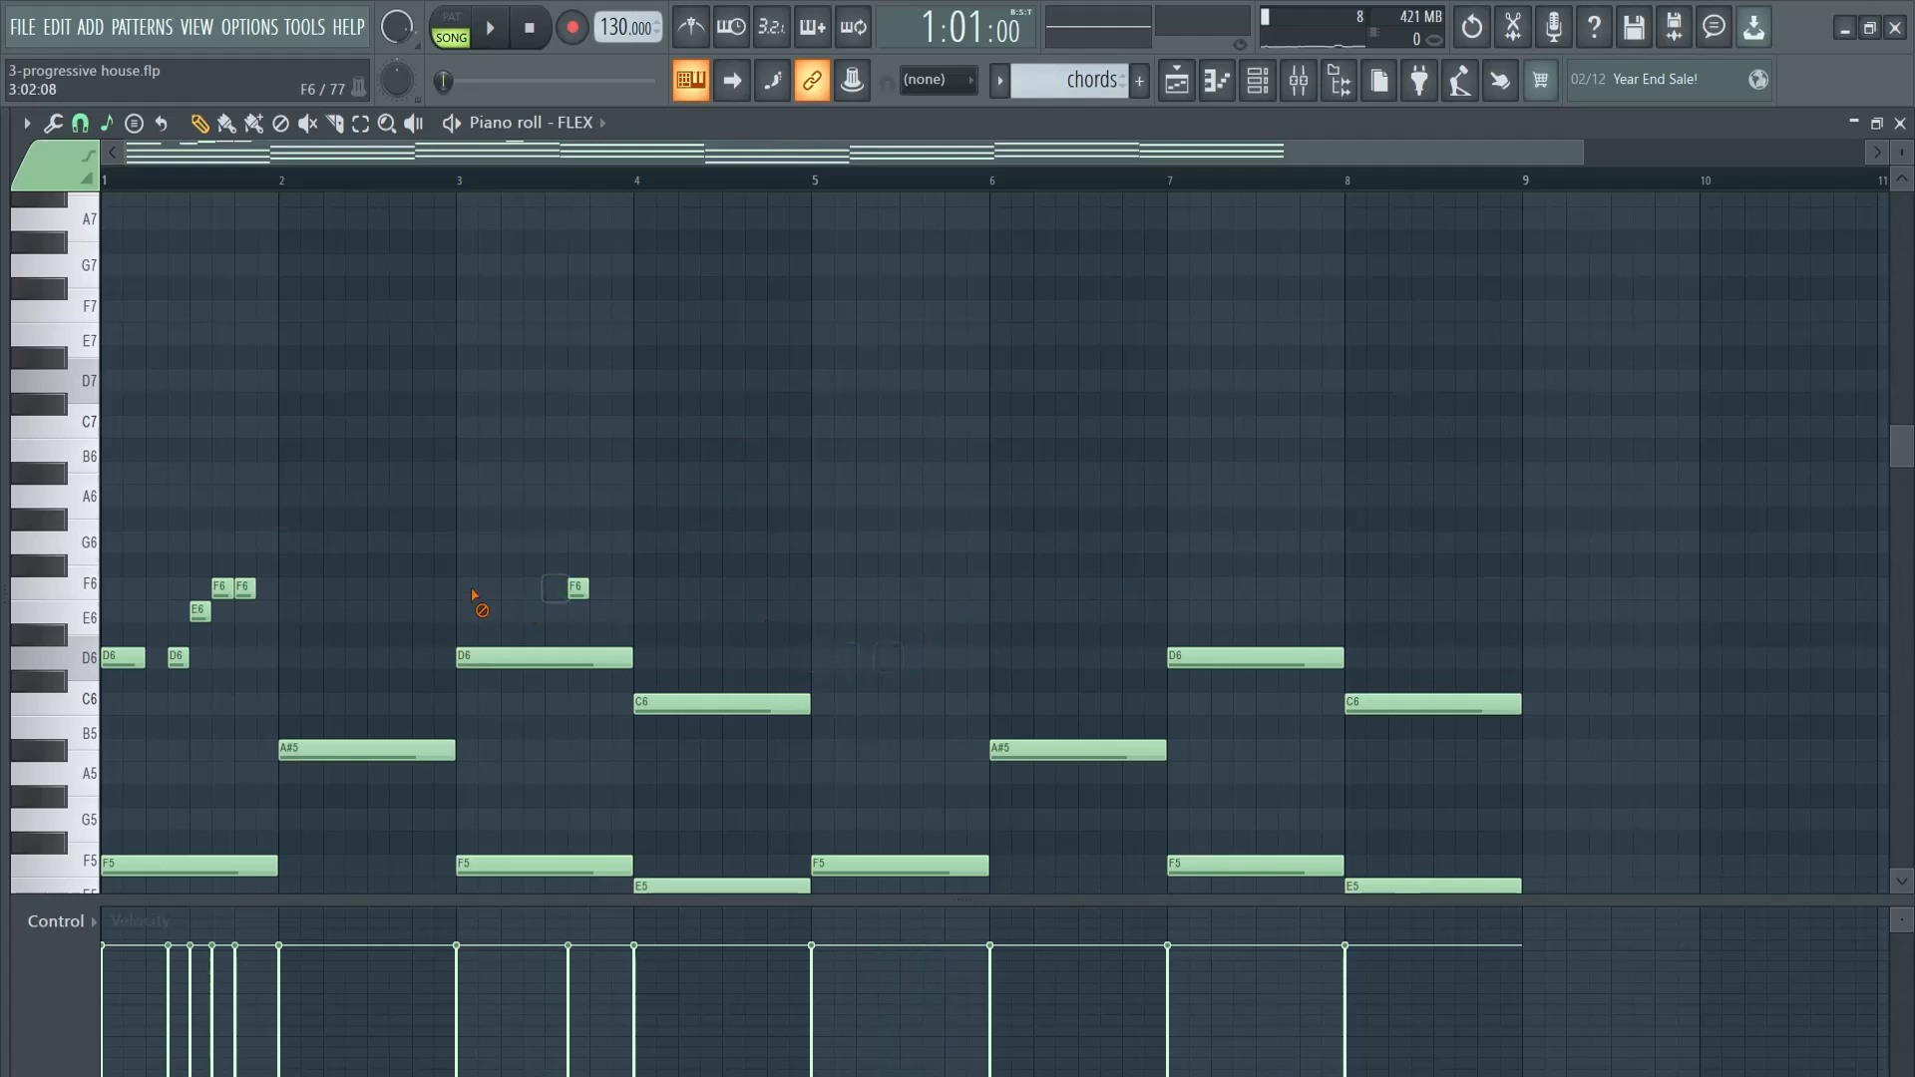
pyautogui.rightClick(245, 589)
pyautogui.rightClick(222, 588)
pyautogui.rightClick(199, 611)
pyautogui.rightClick(125, 658)
pyautogui.scroll(-5, 204, 654)
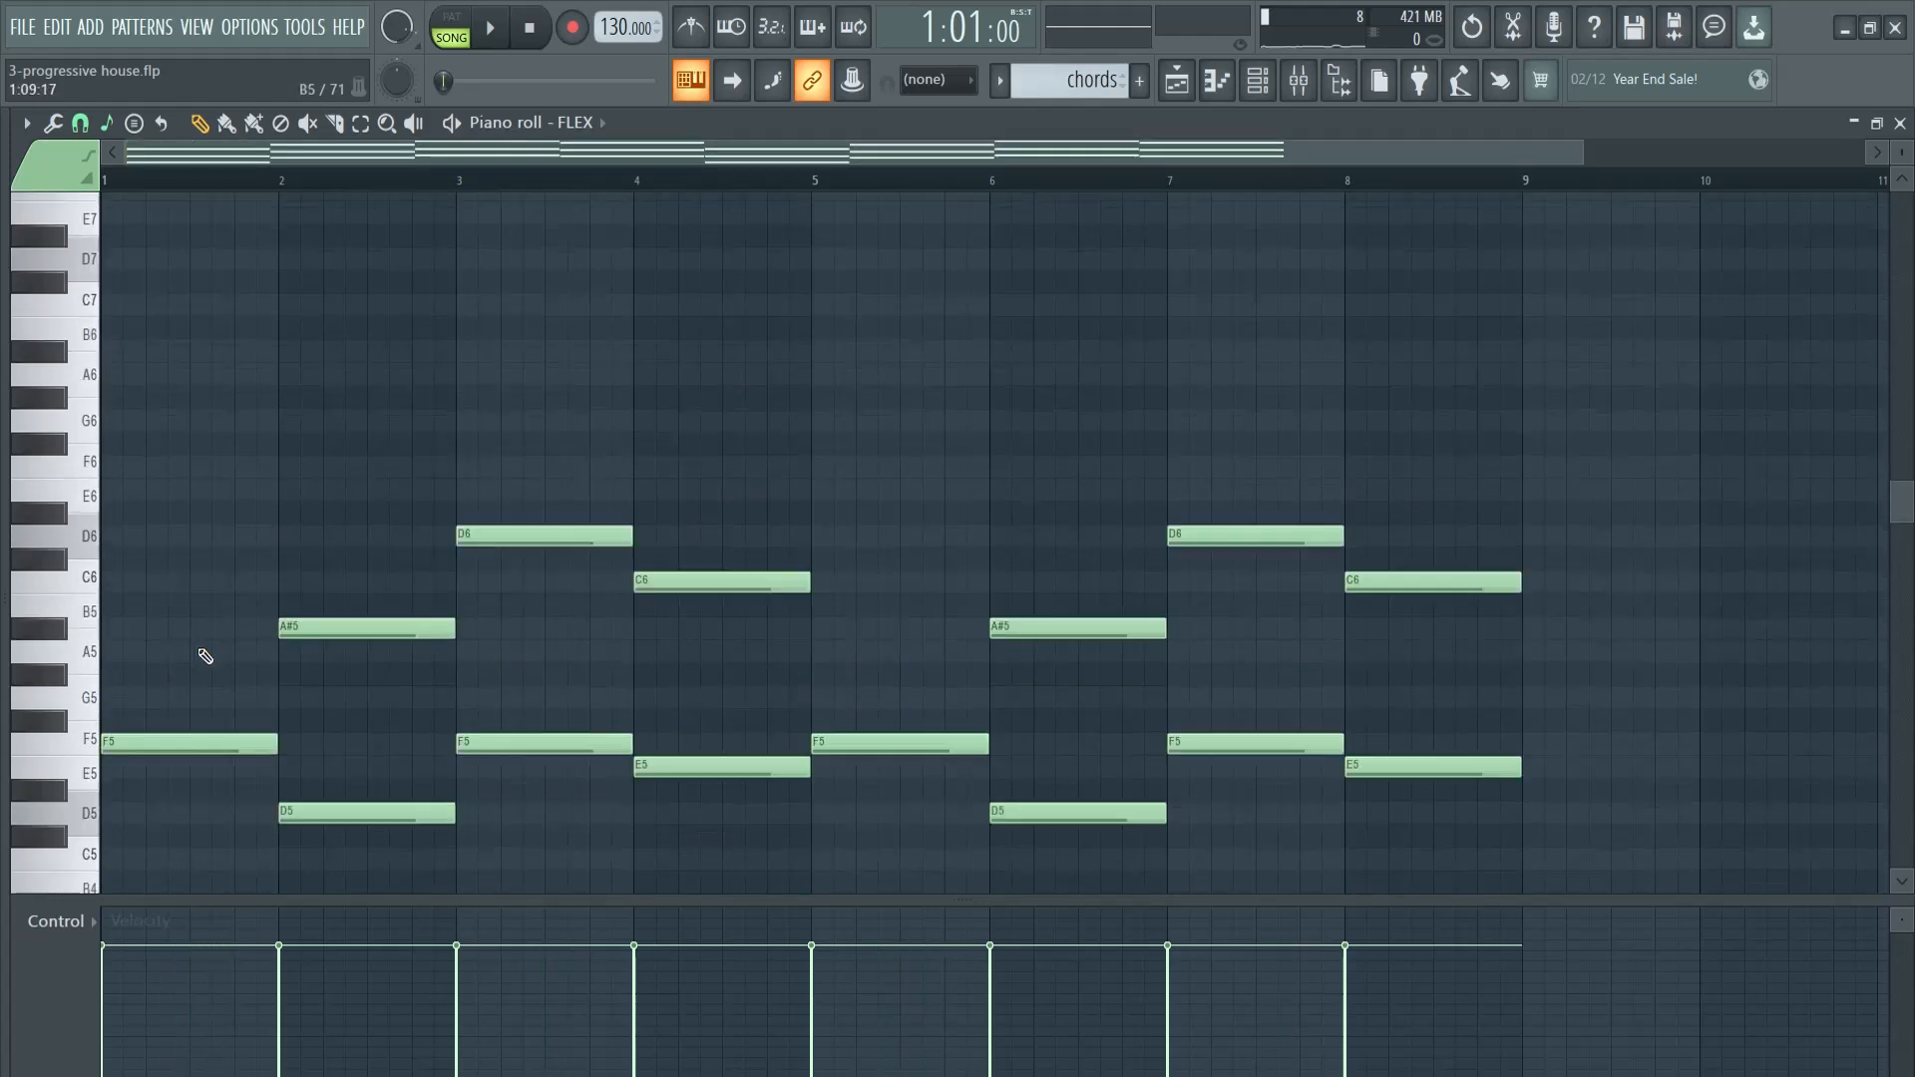
pyautogui.scroll(1, 1057, 564)
pyautogui.scroll(-1, 963, 480)
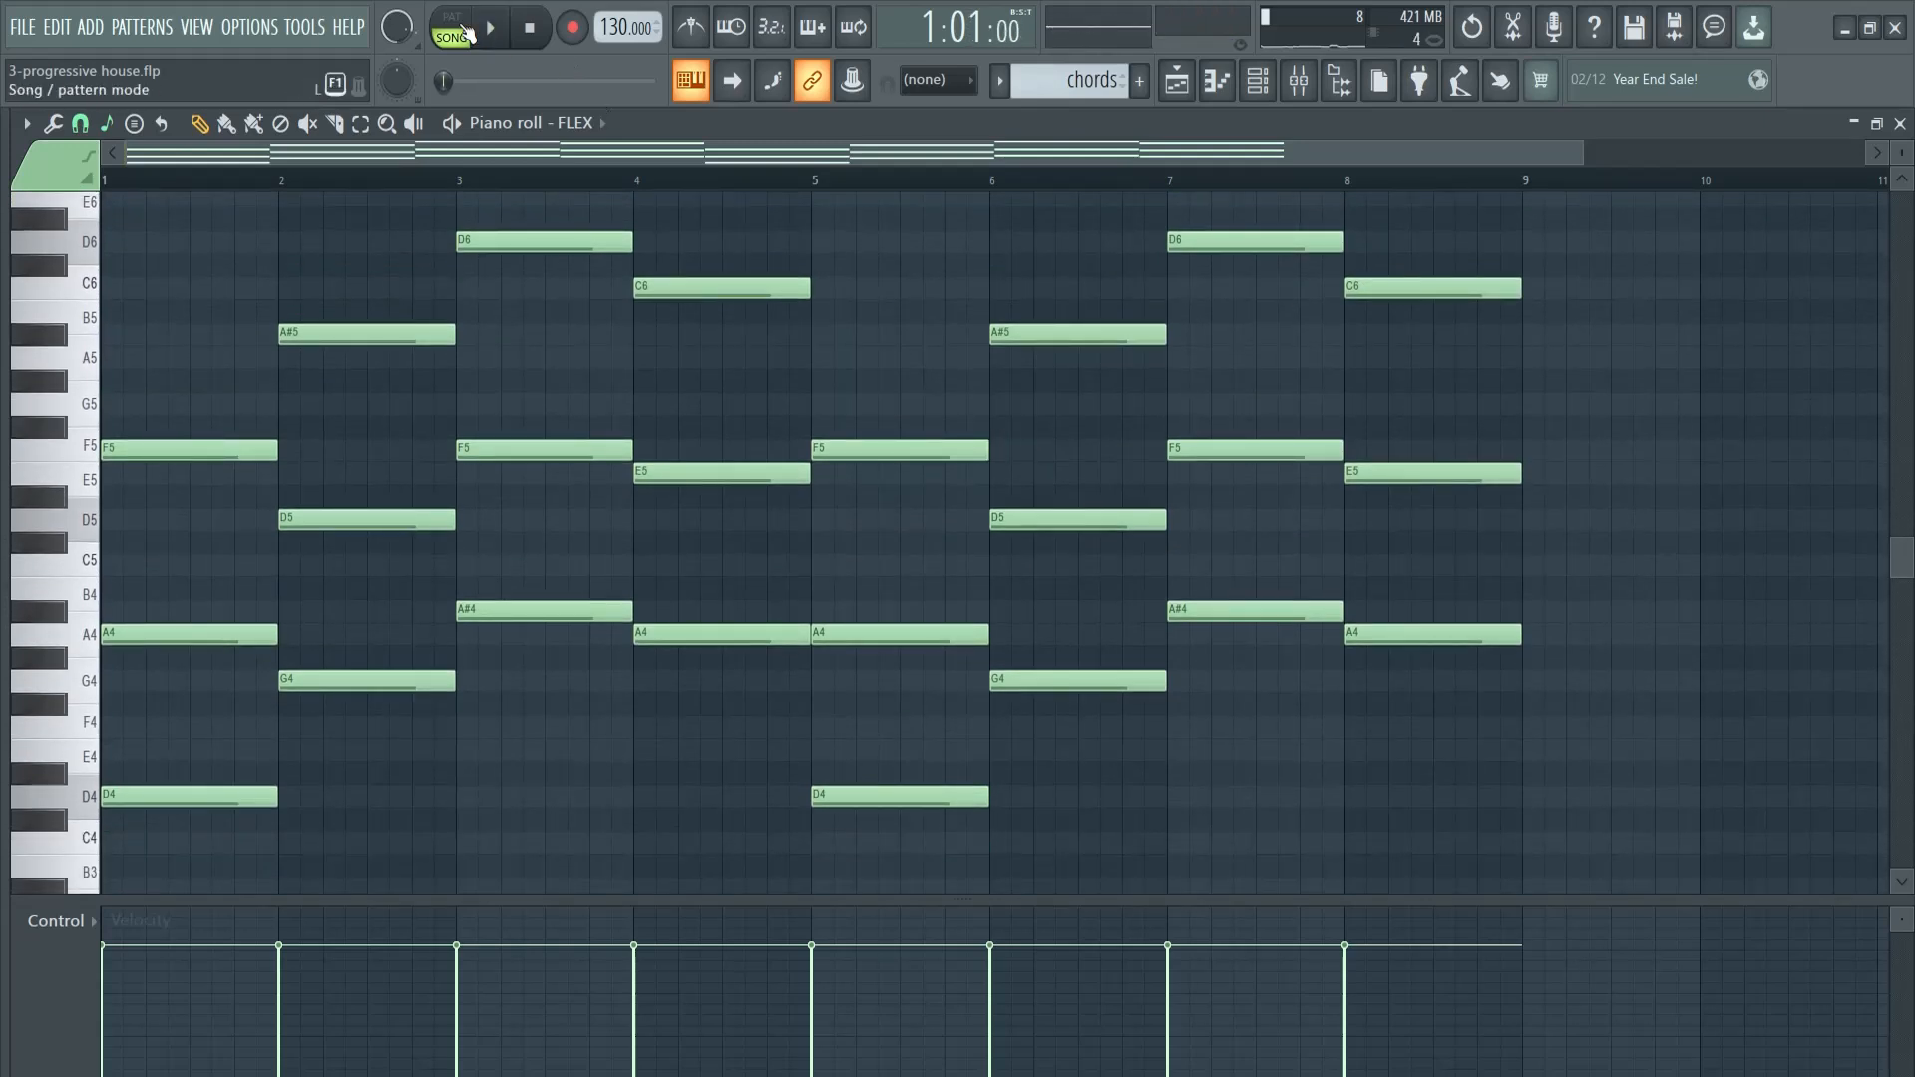
# - Switch playback to pattern mode and briefly audition the chords pattern
pyautogui.click(465, 33)
pyautogui.press('space')
pyautogui.press('space')
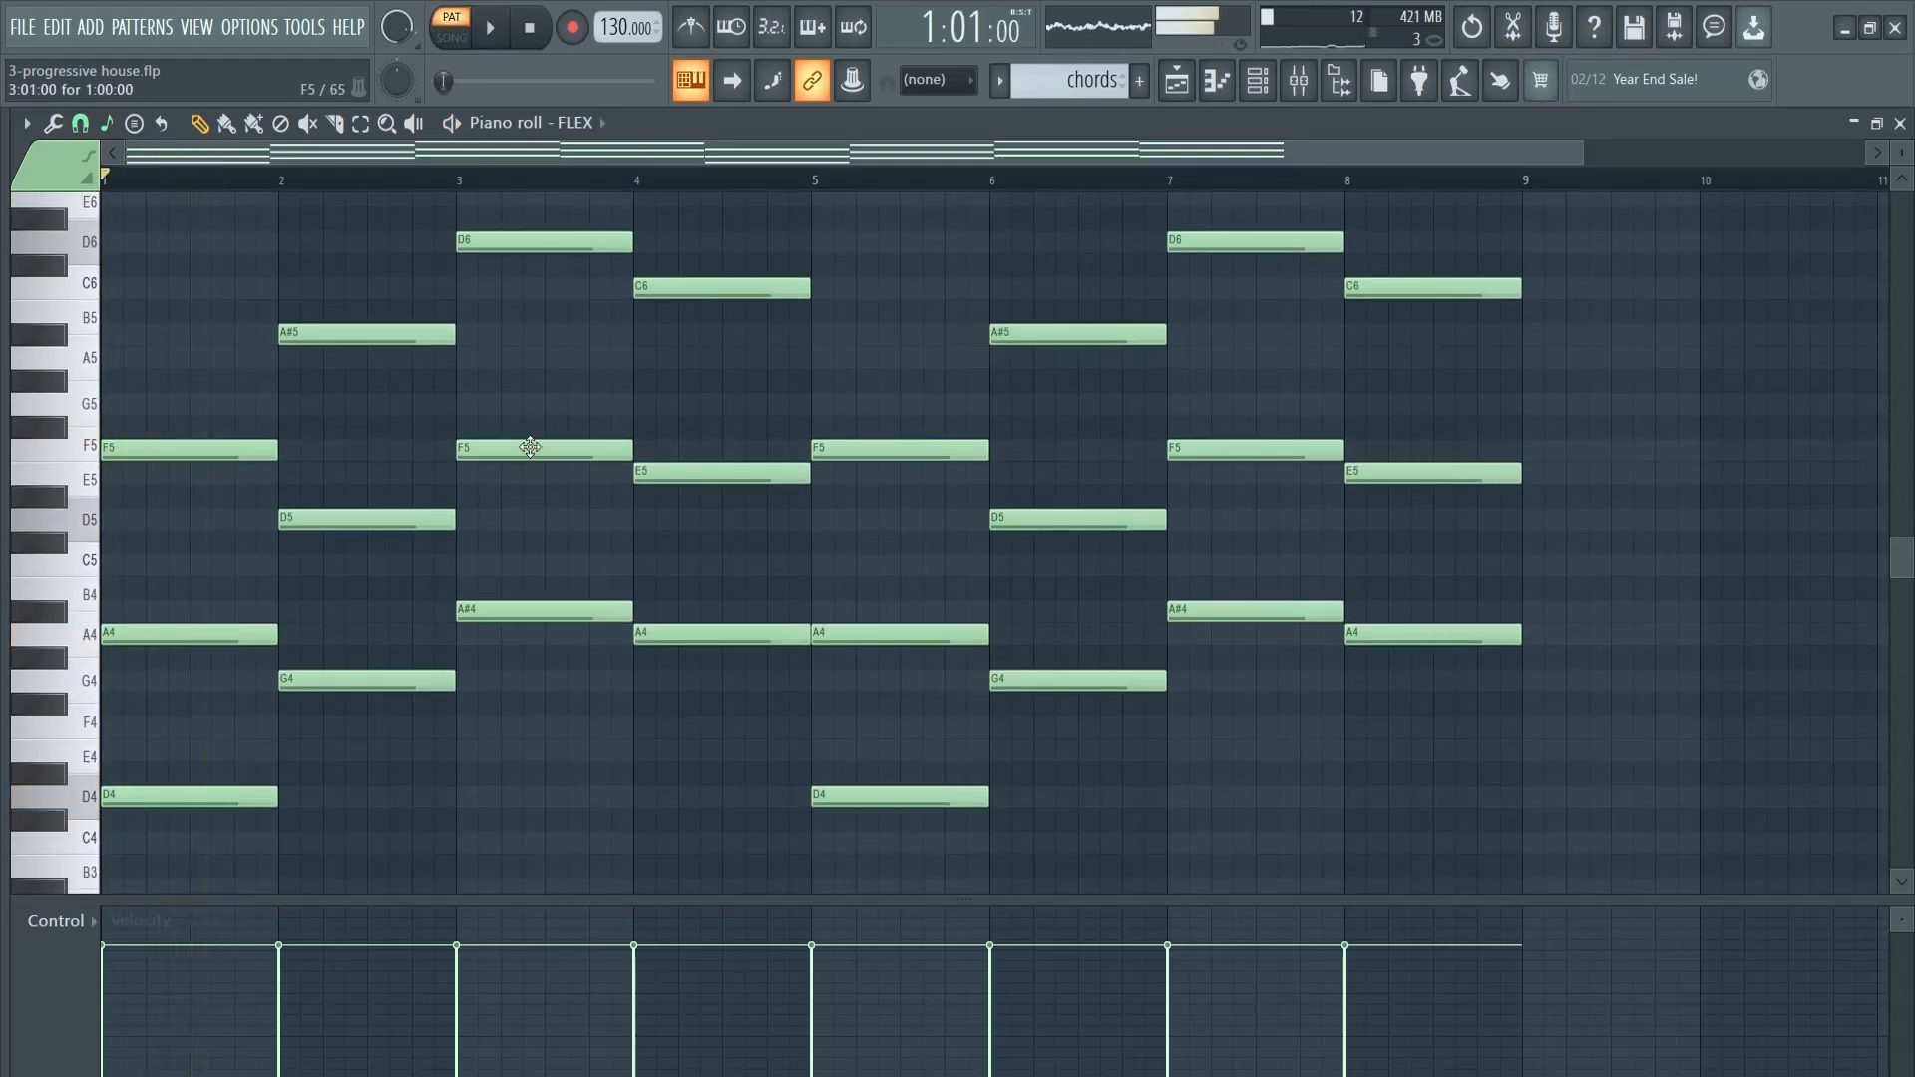
# - Load the Grand Piano preset from FLEX's Essential Pianos pack and play the chords with it
pyautogui.press('F6')
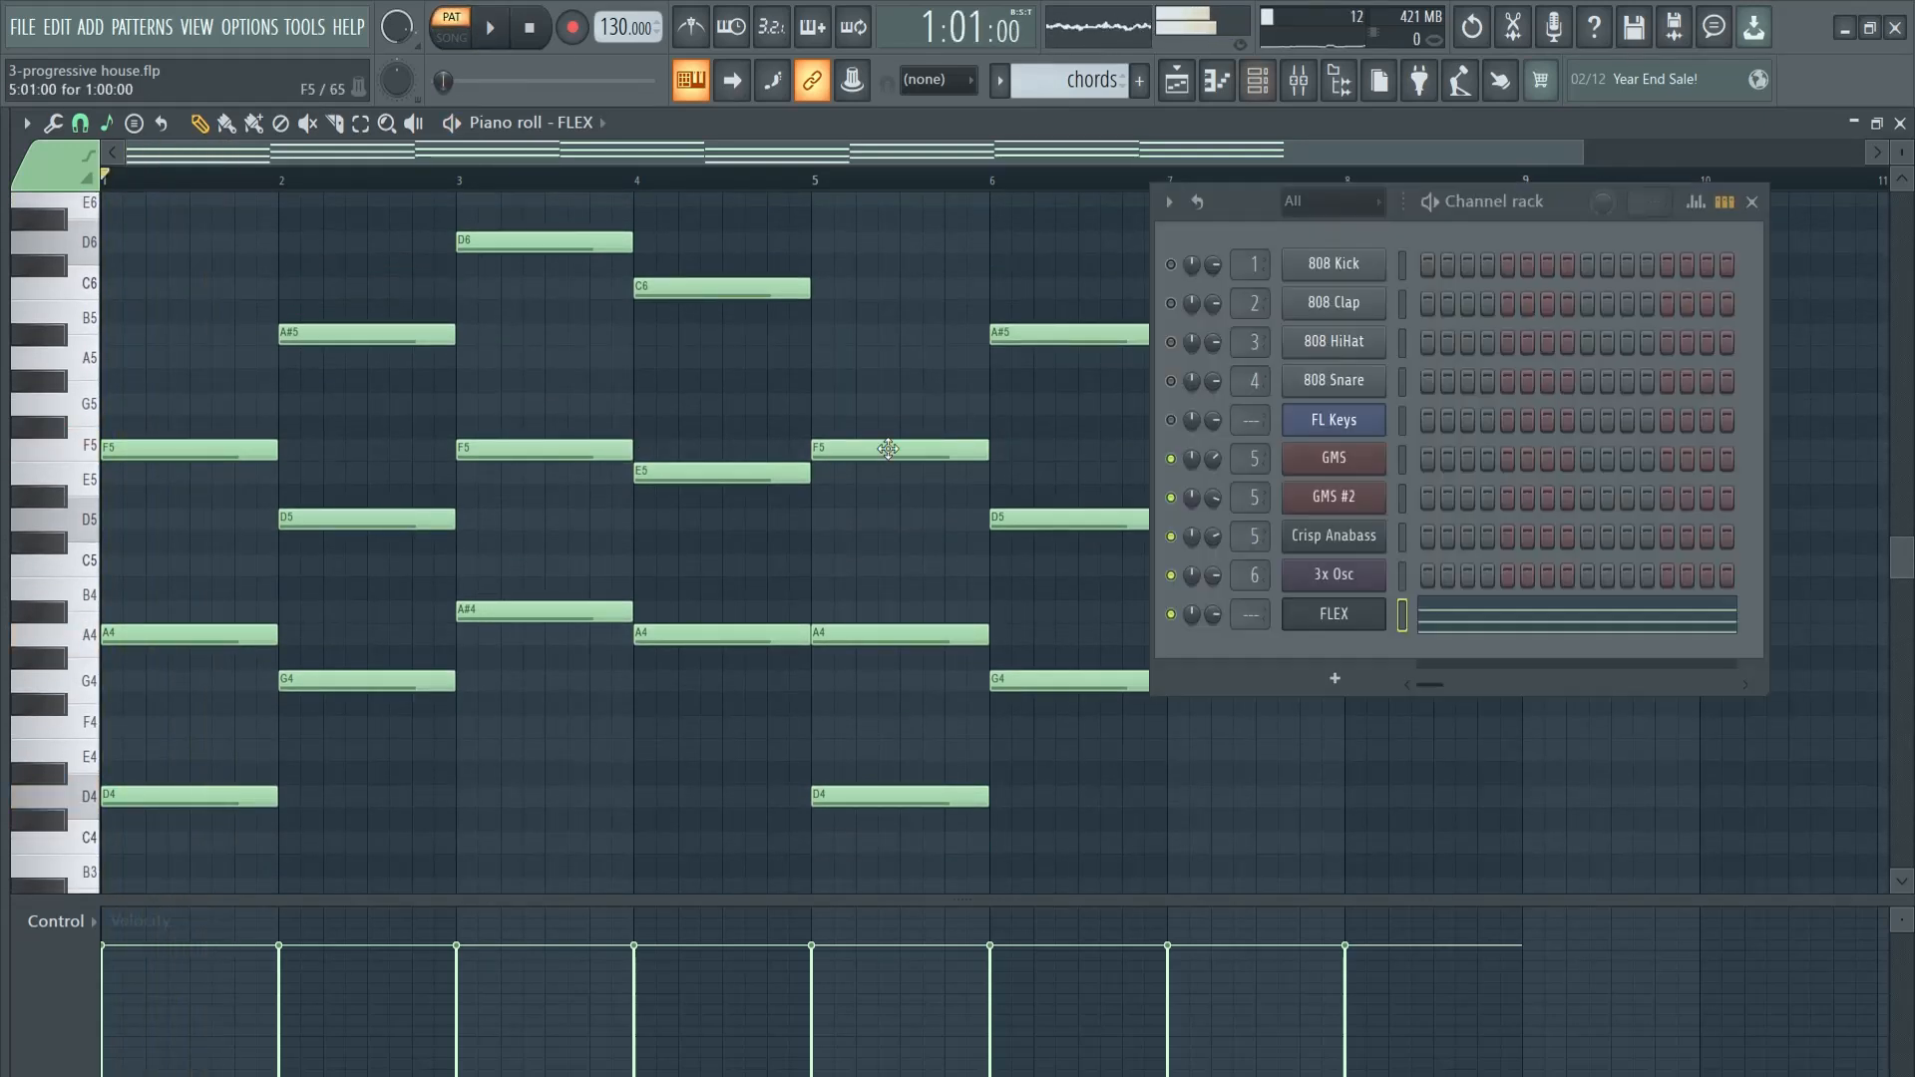
pyautogui.click(1287, 620)
pyautogui.moveTo(703, 291); pyautogui.dragTo(680, 116)
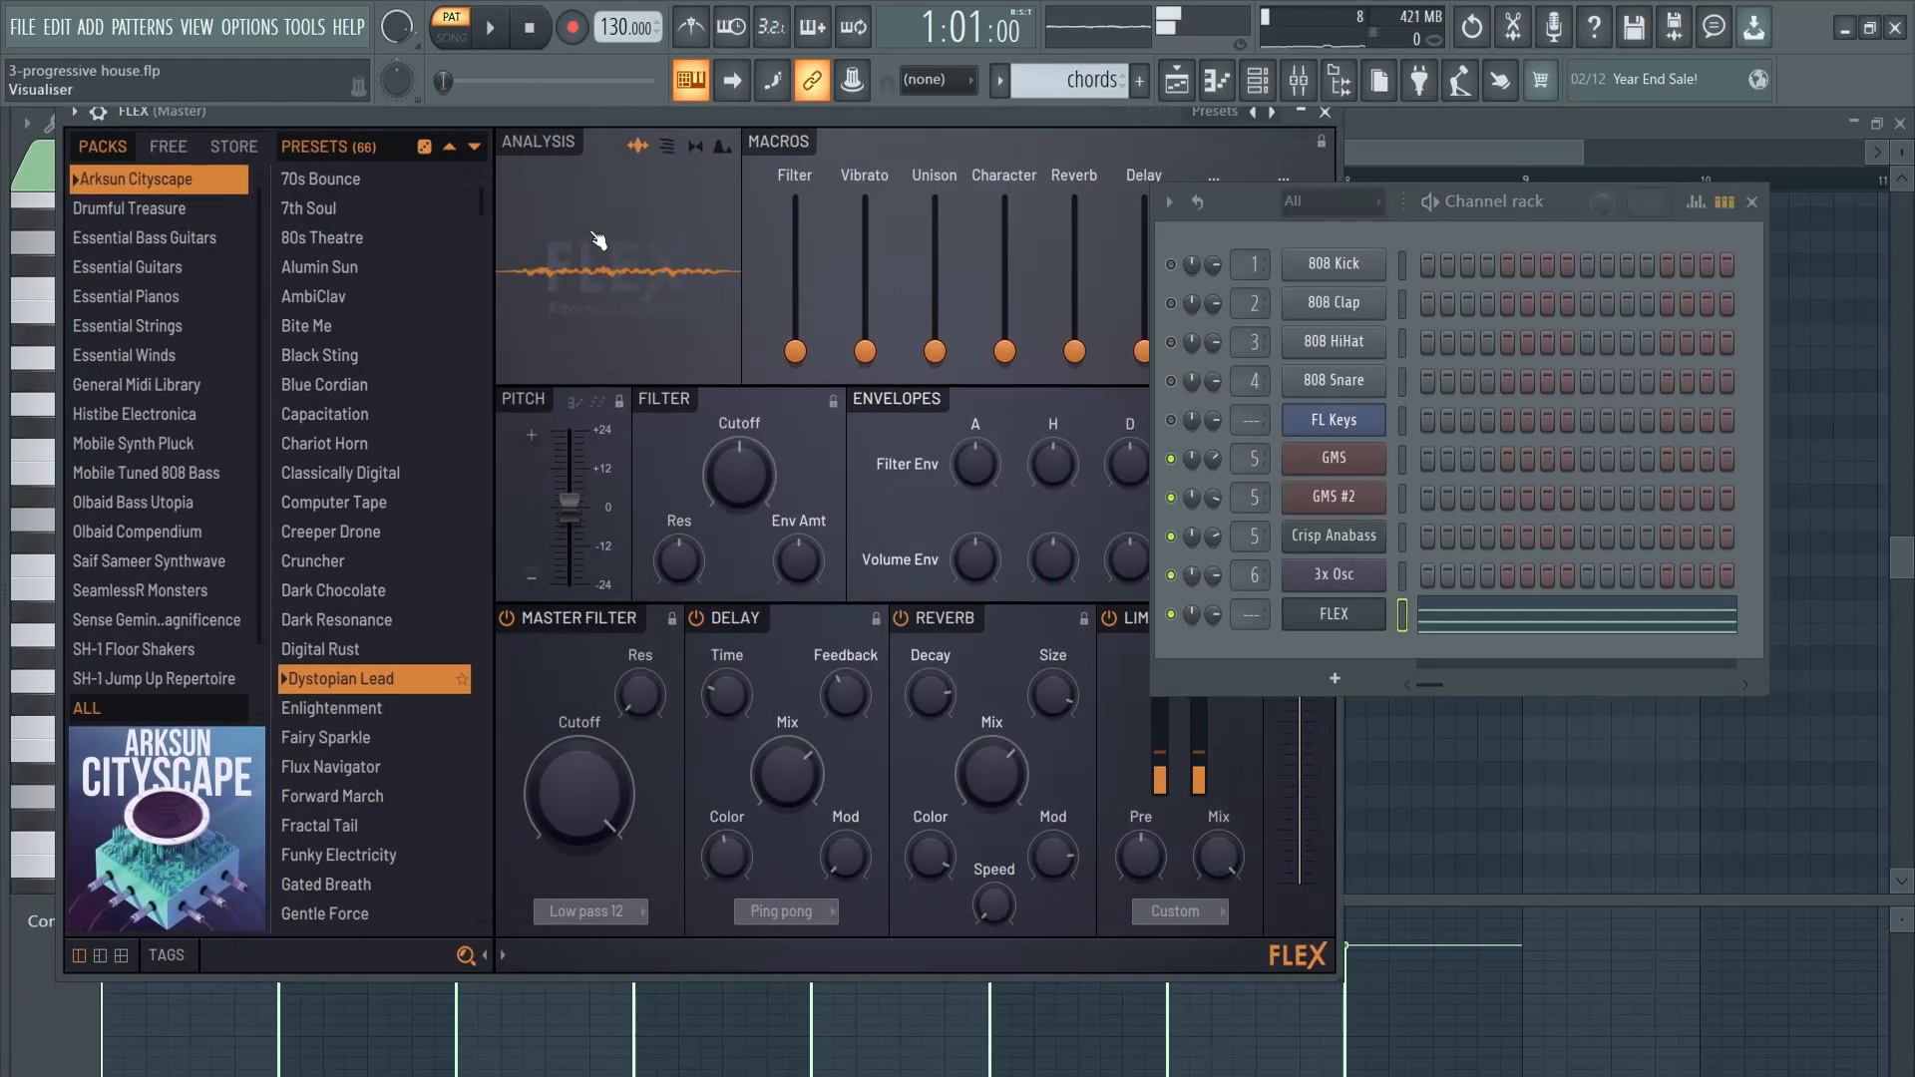
pyautogui.click(121, 264)
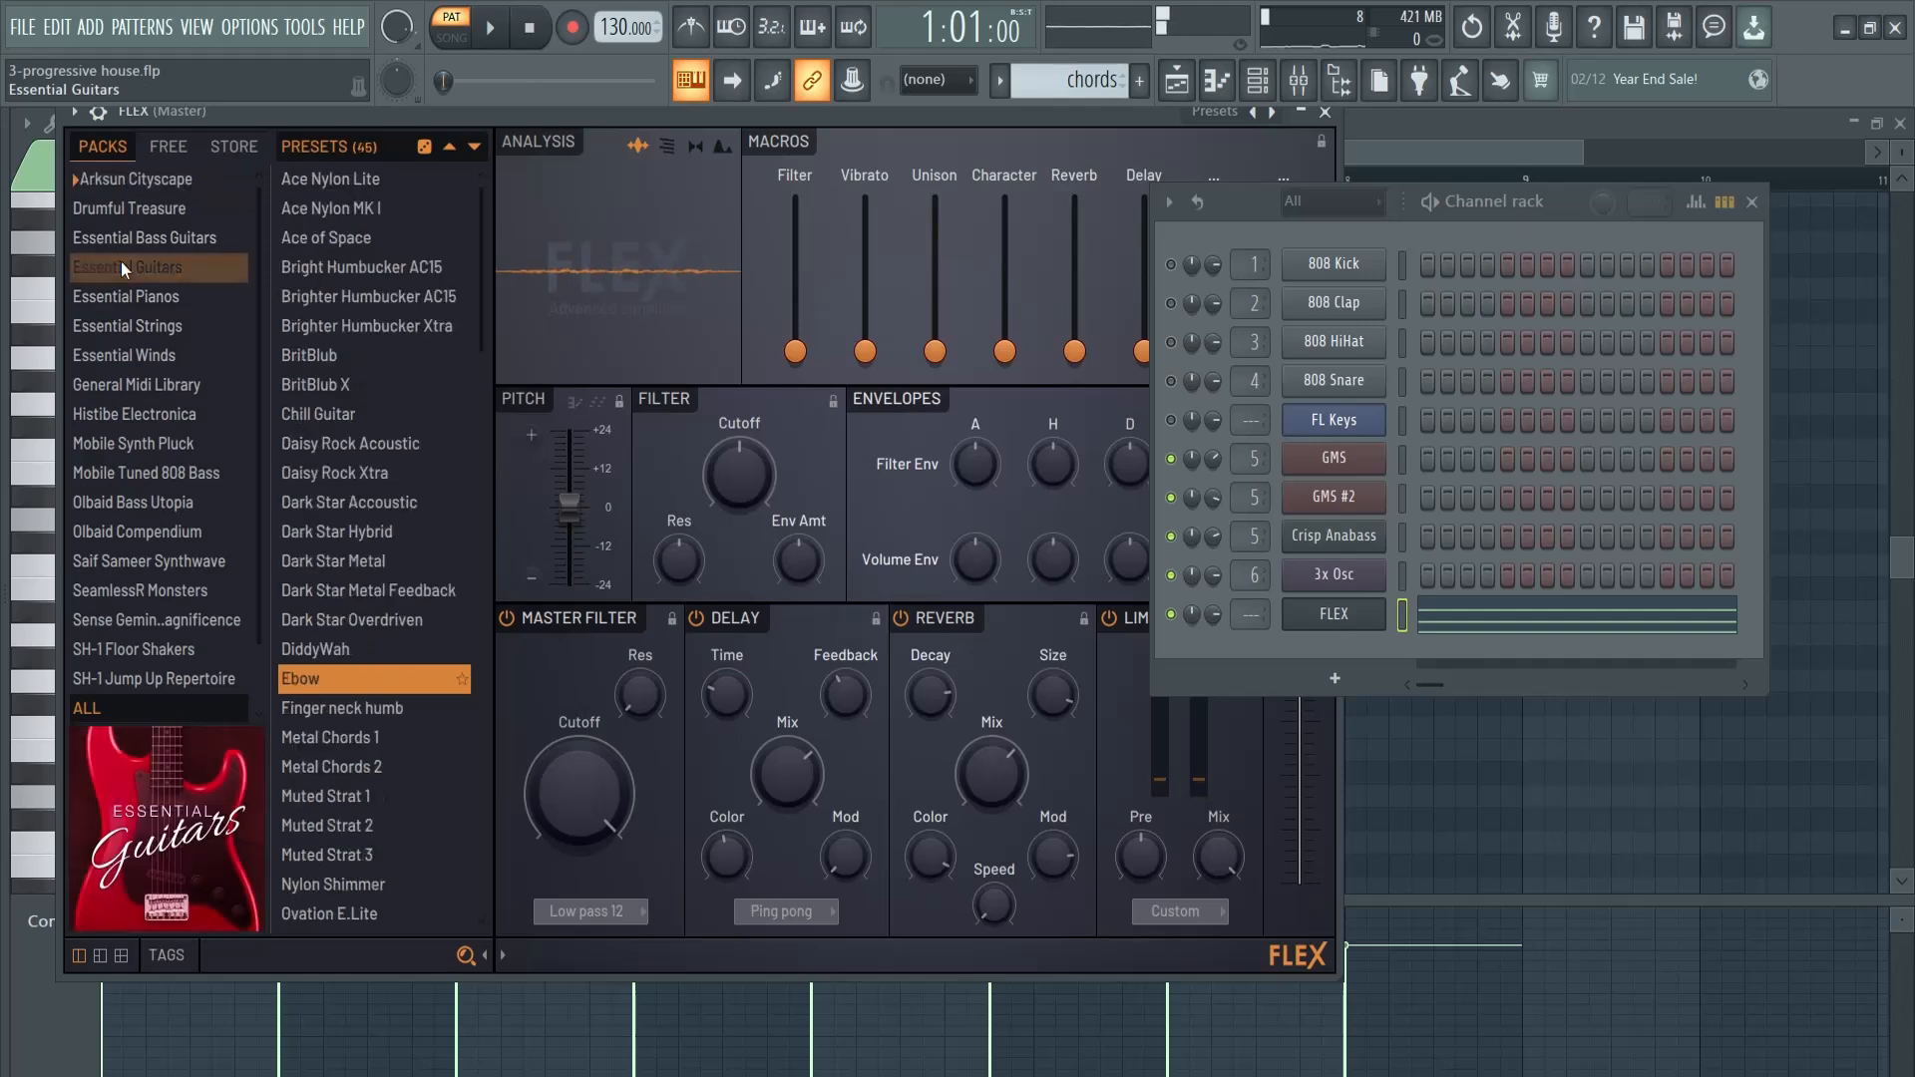
pyautogui.click(134, 295)
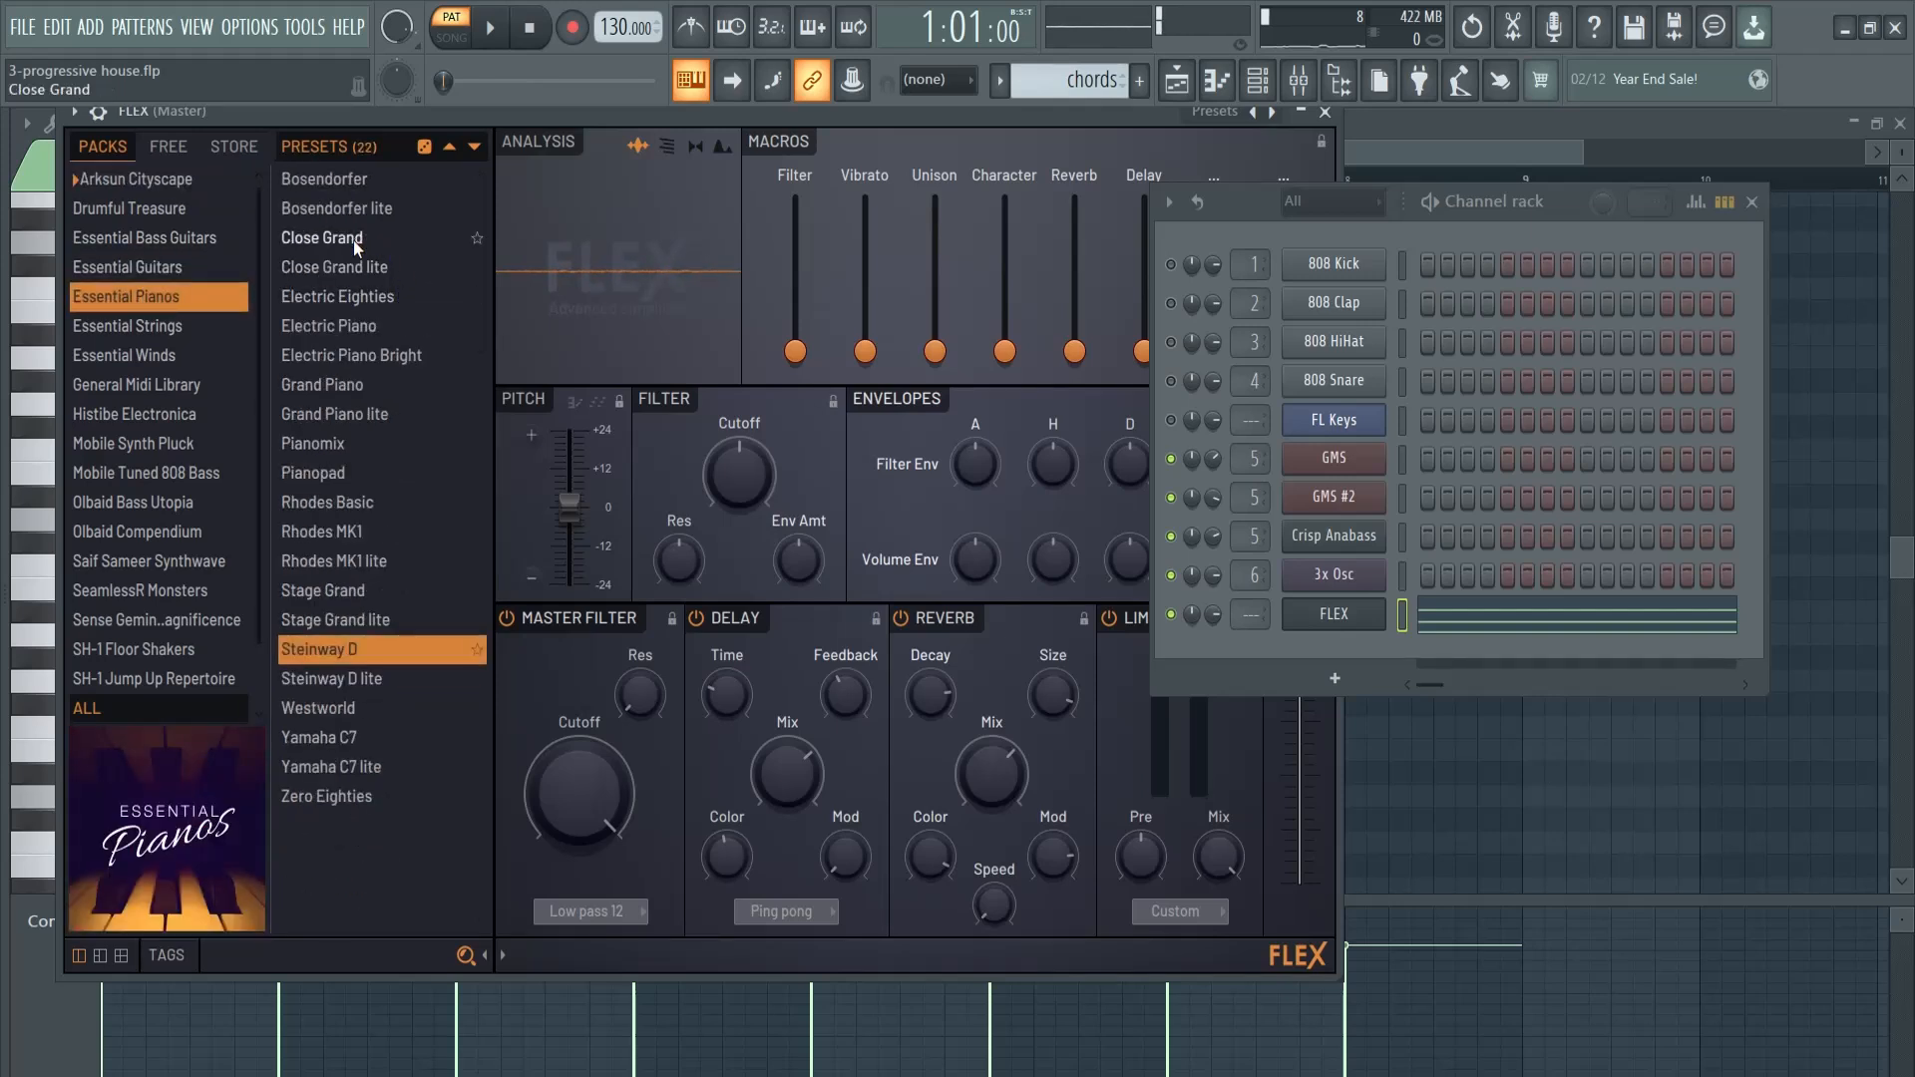
pyautogui.click(343, 391)
pyautogui.press('space')
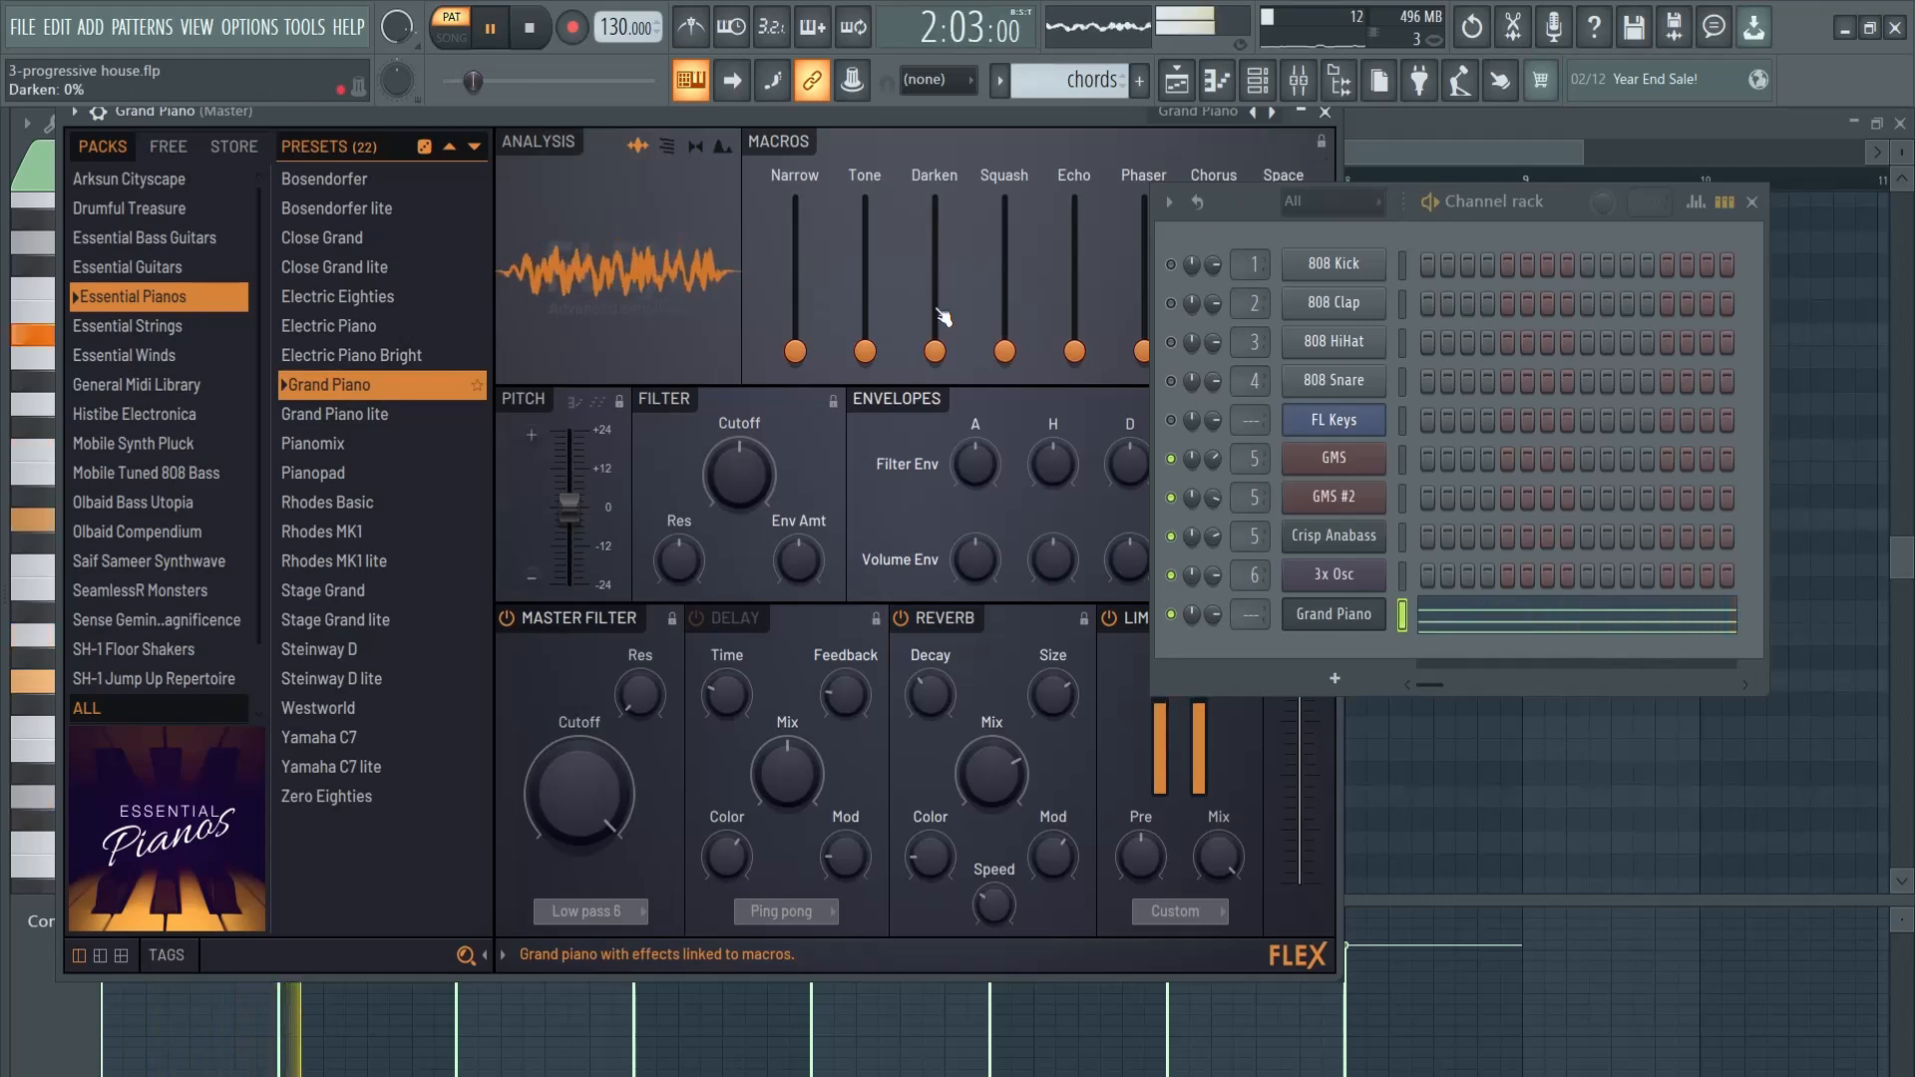
# - Route the Grand Piano channel to mixer Insert 7 and load Kickstart 2 in its first effect slot
pyautogui.moveTo(1241, 588); pyautogui.dragTo(1244, 562)
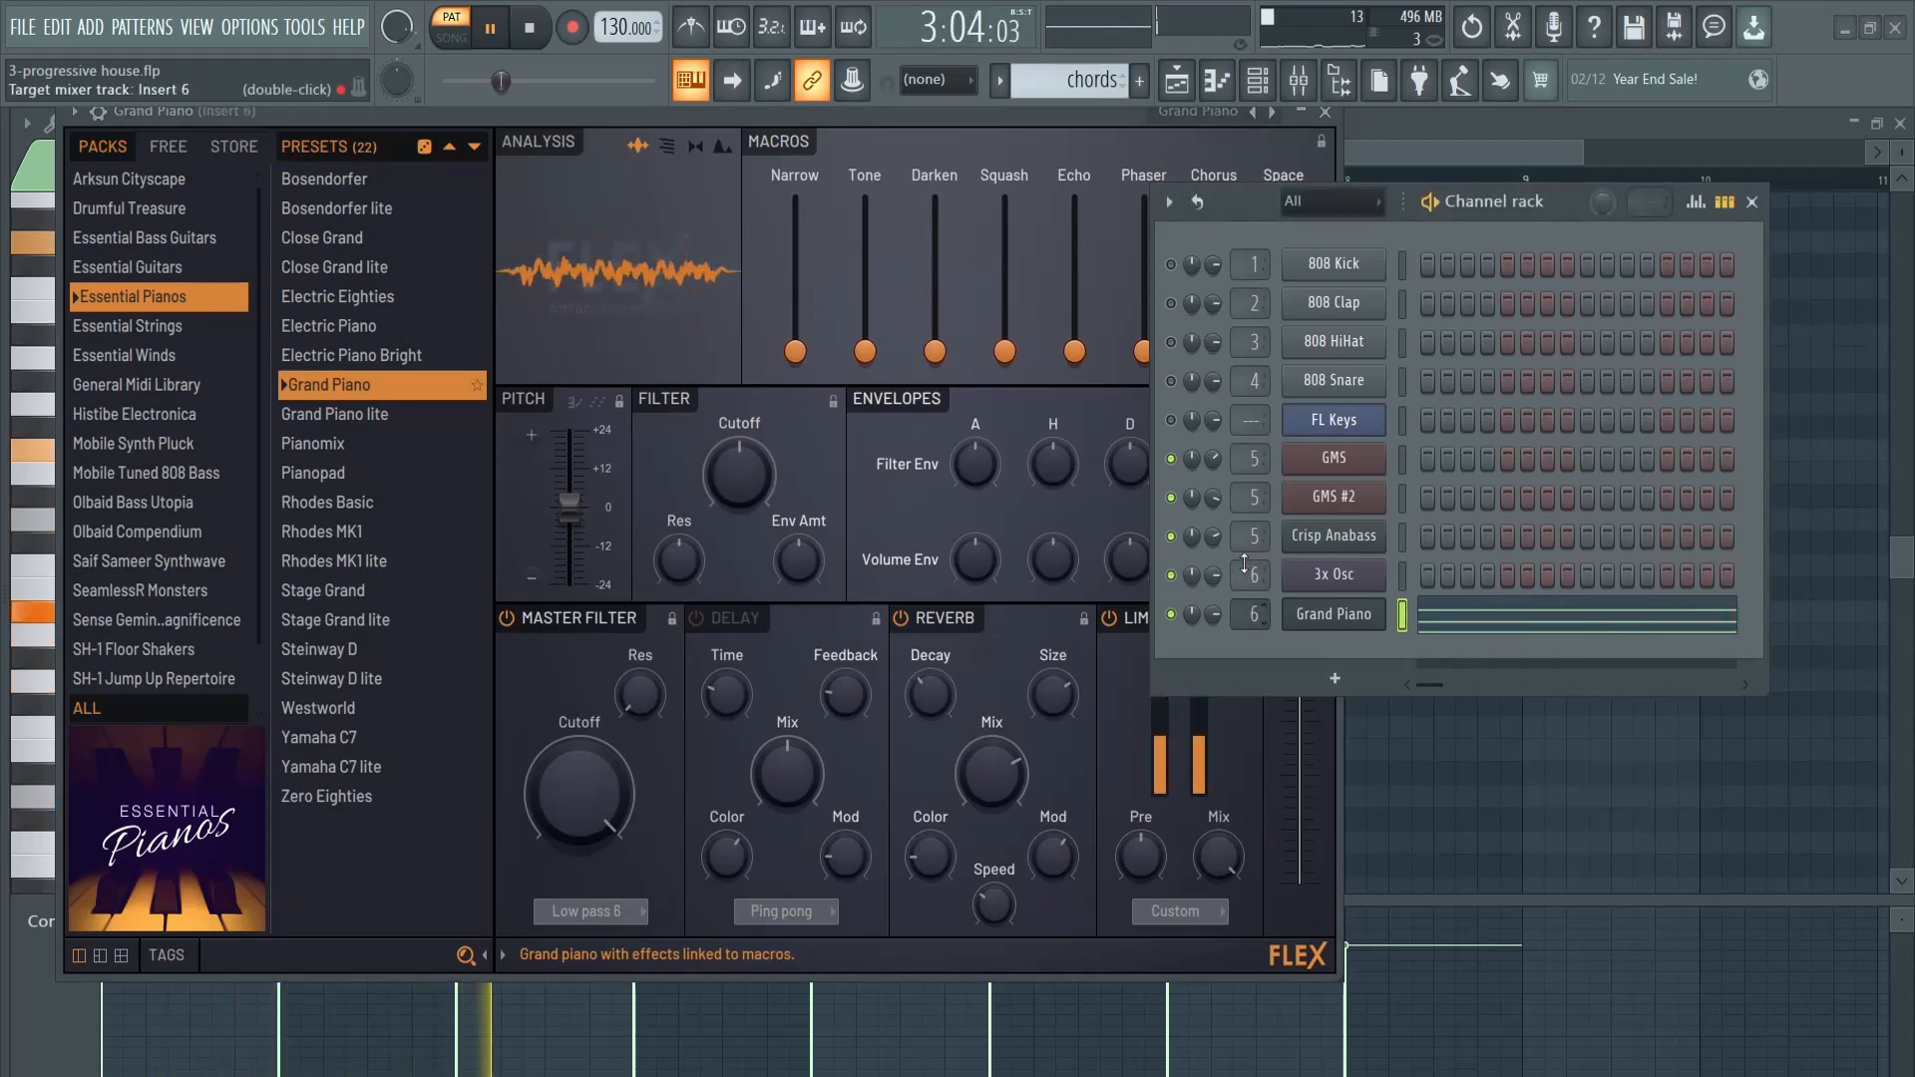
pyautogui.press('F9')
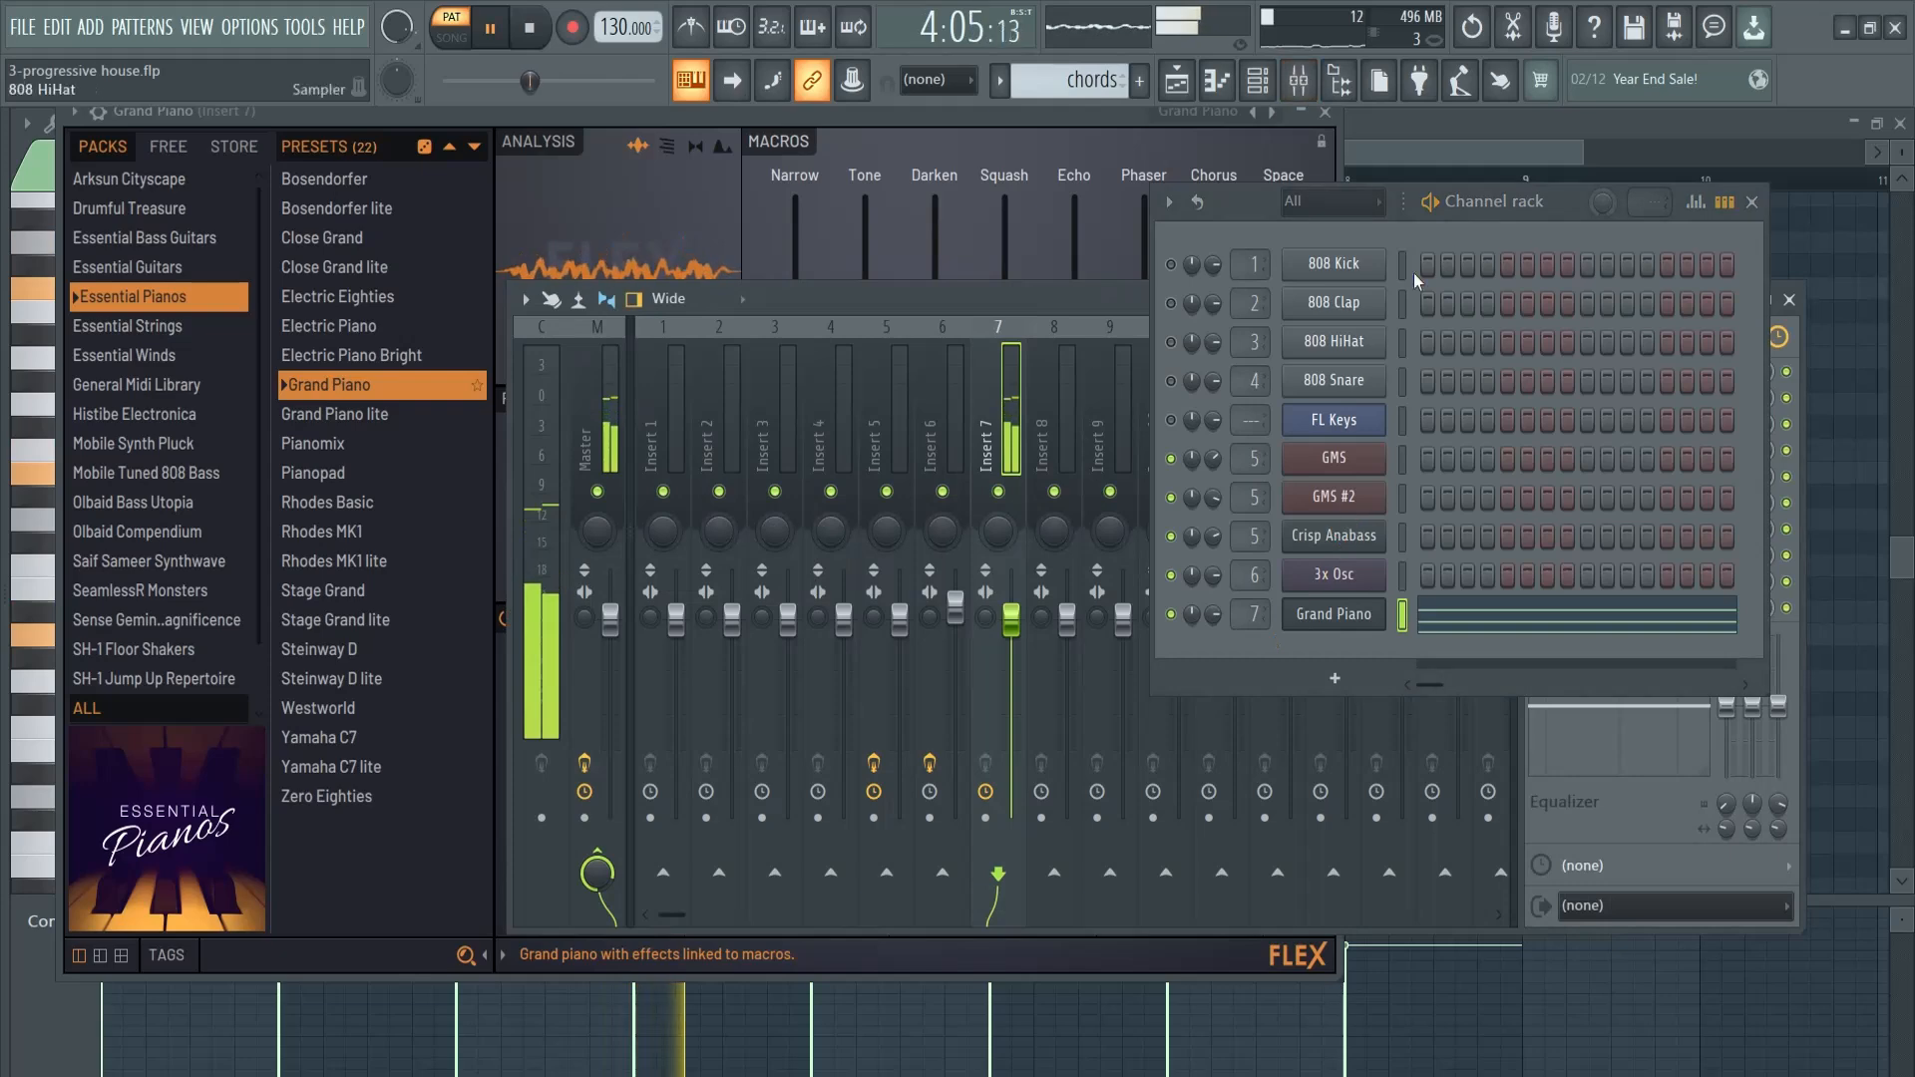
pyautogui.moveTo(1580, 216); pyautogui.dragTo(520, 220)
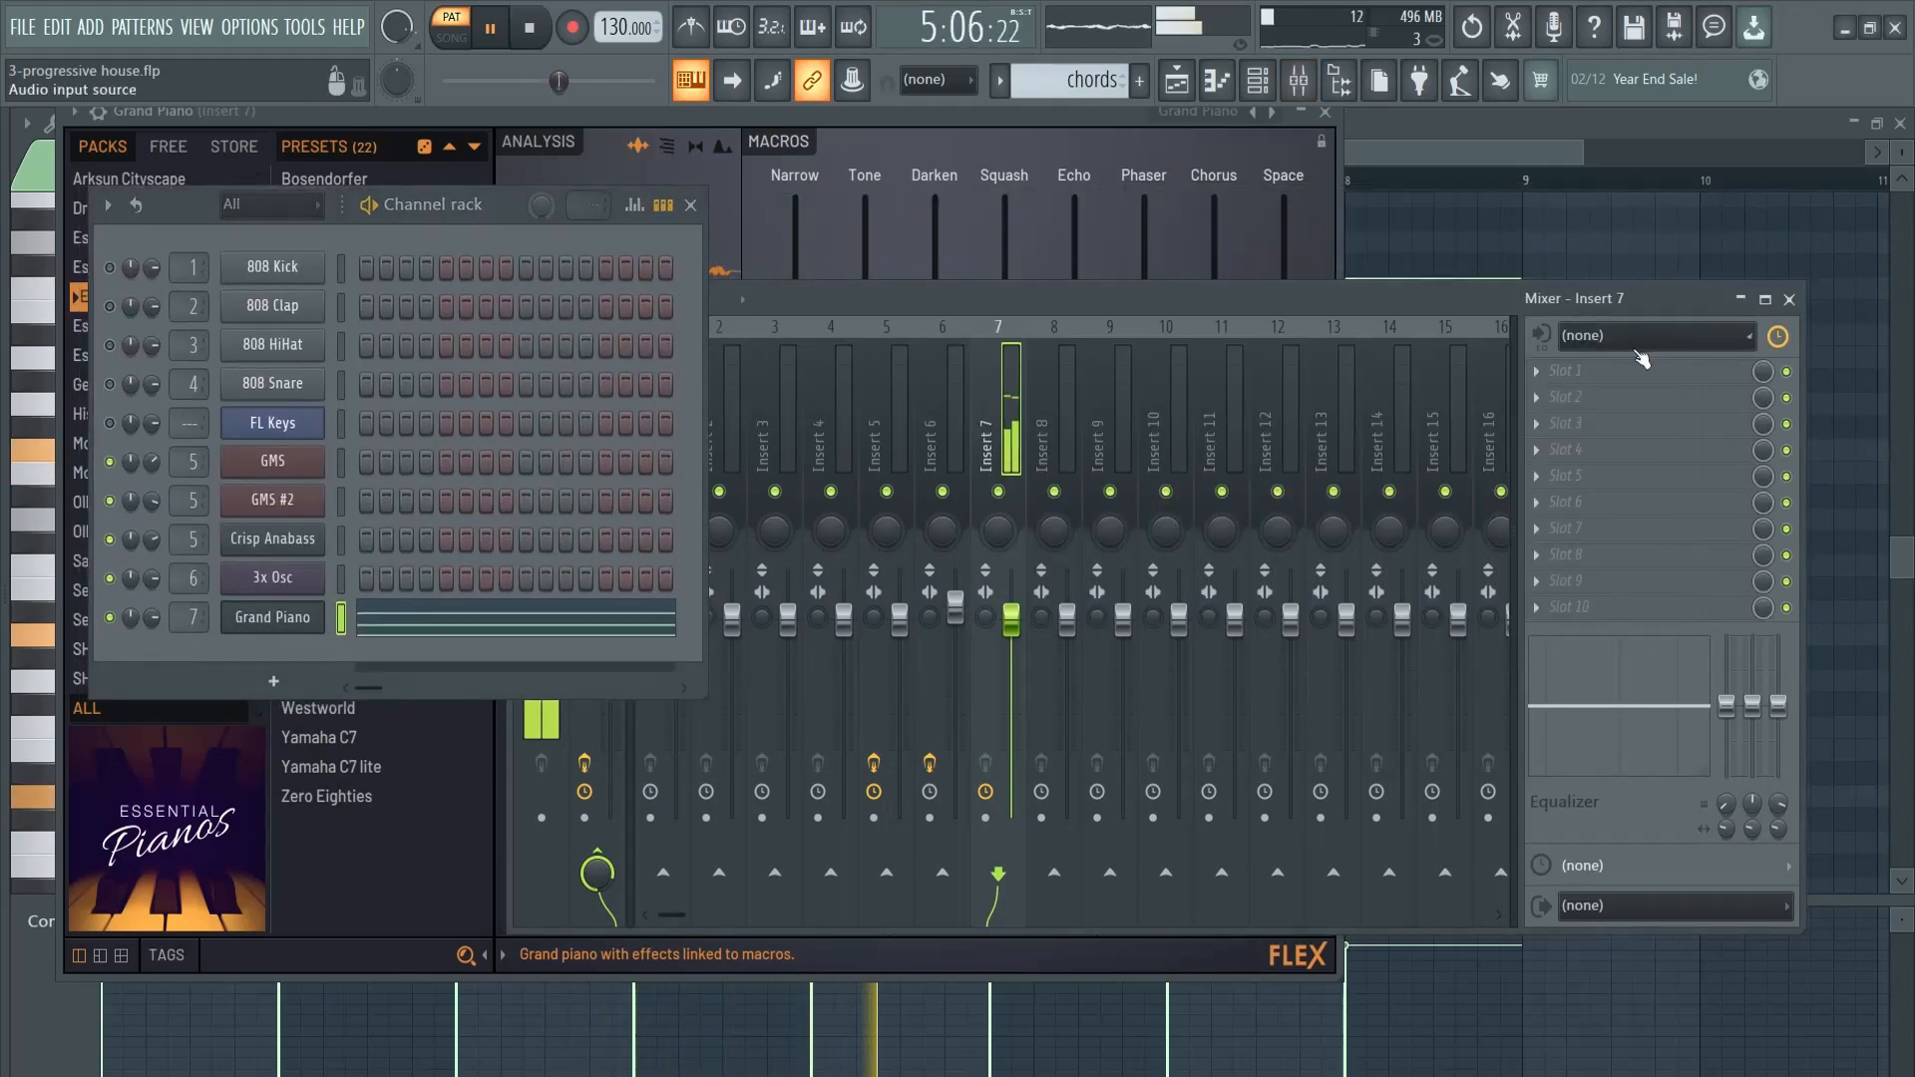
pyautogui.click(1605, 370)
pyautogui.click(1397, 232)
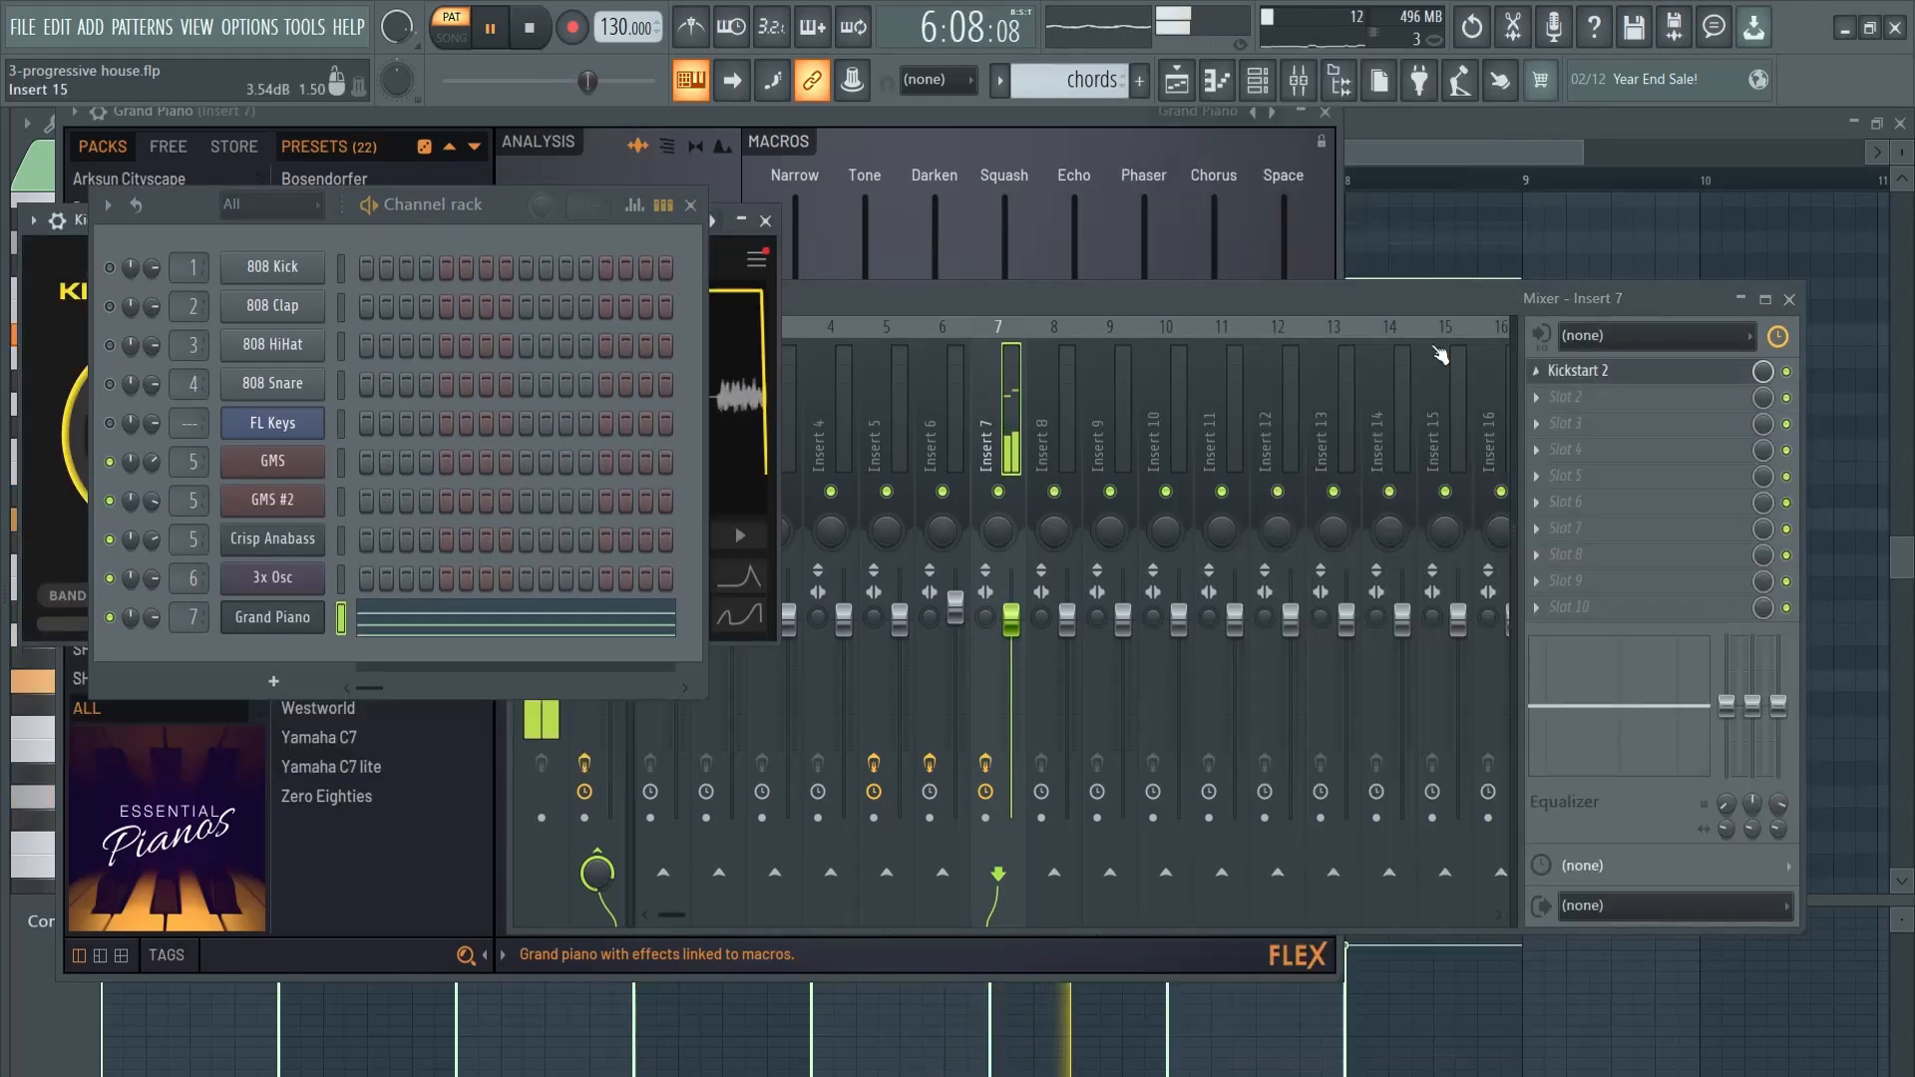
pyautogui.click(767, 221)
# - Load OTT in slot 2 of Insert 7, set its depth to 26%, and close the channel rack
pyautogui.click(1583, 399)
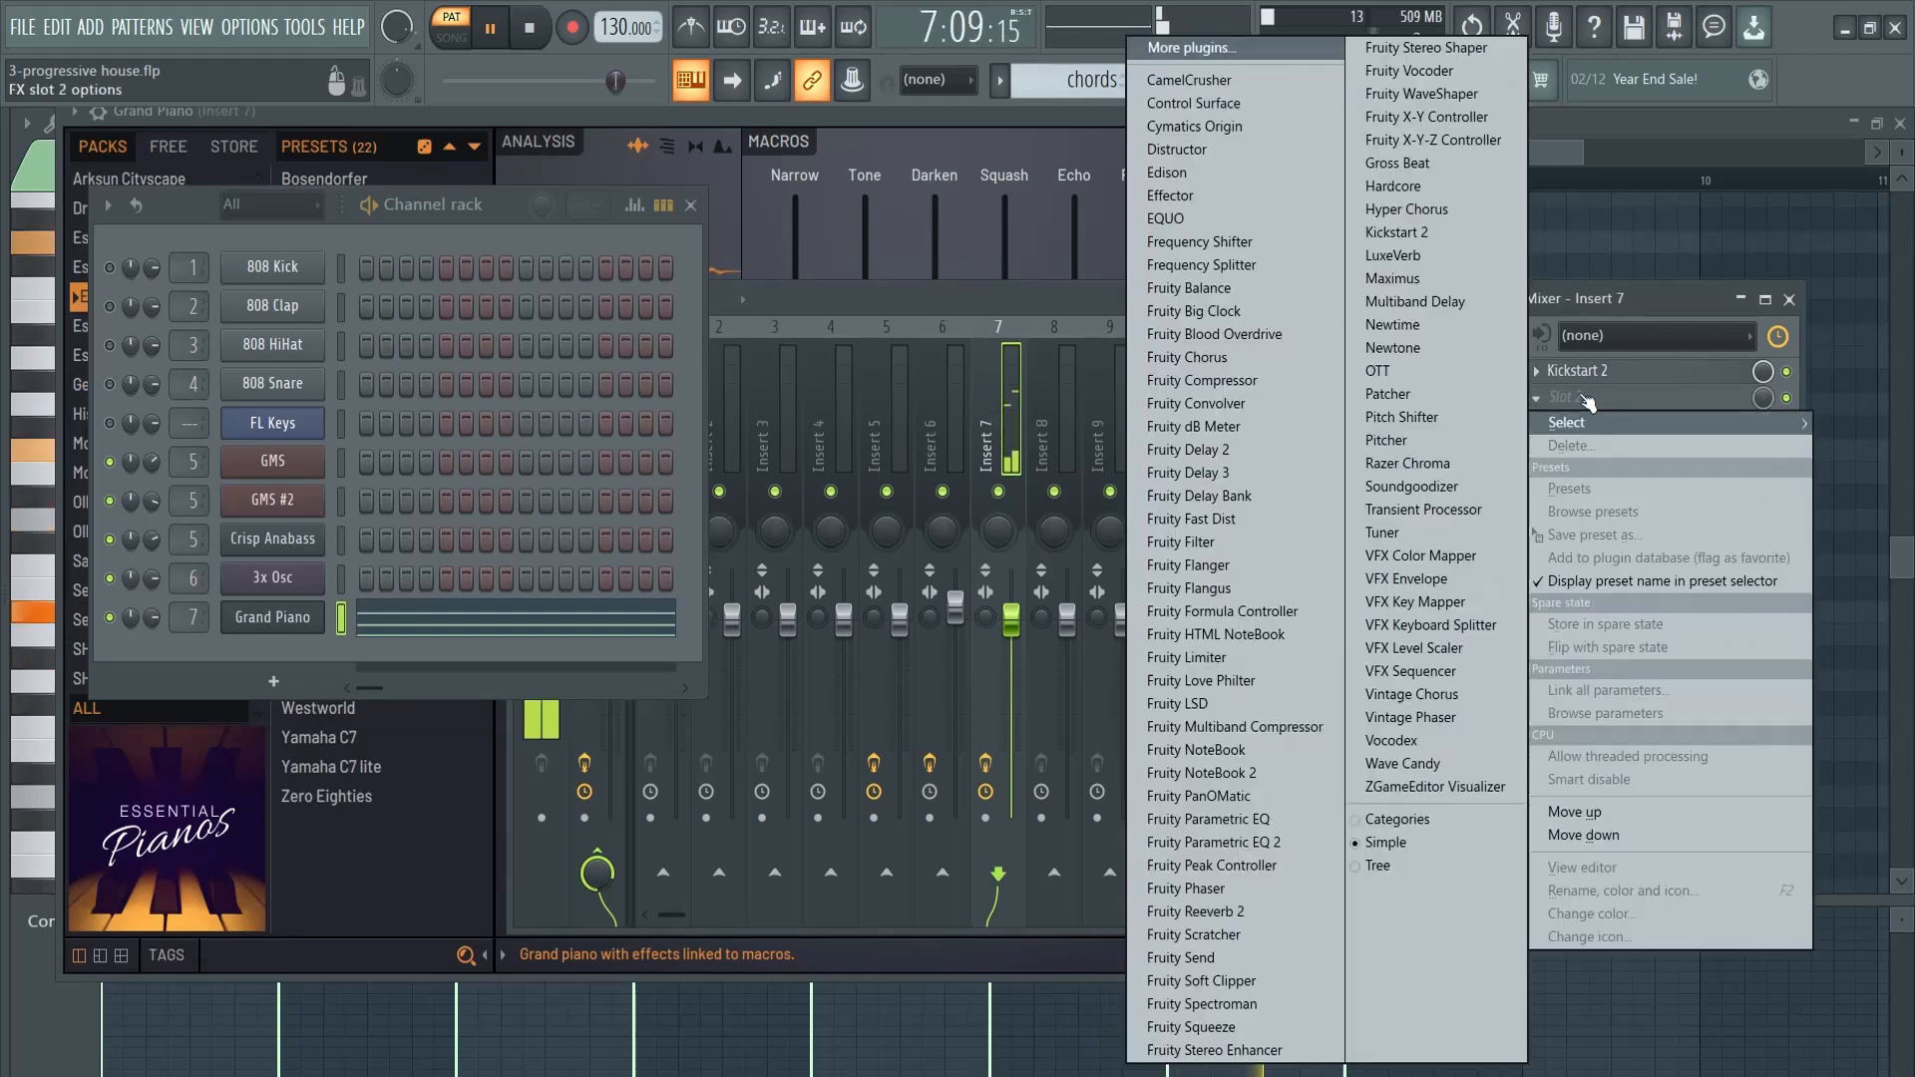
pyautogui.click(1381, 371)
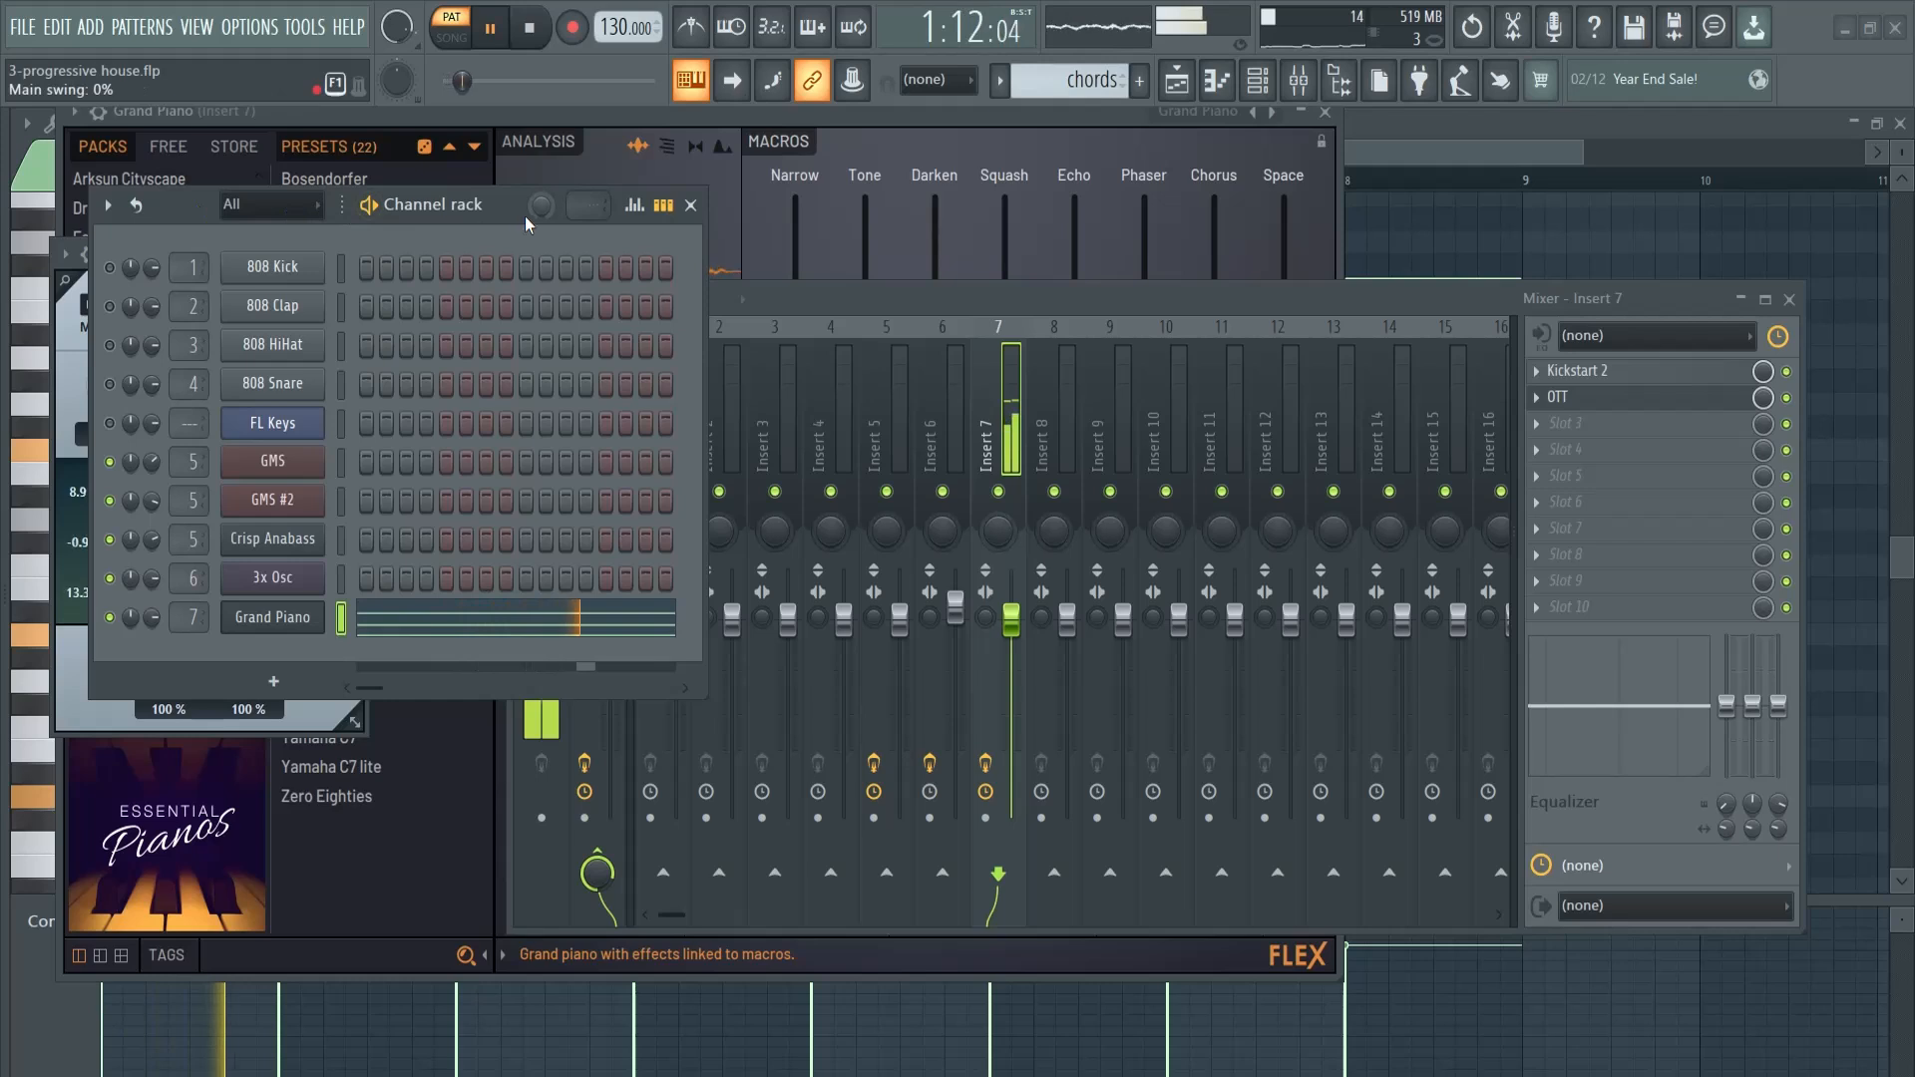
pyautogui.moveTo(526, 219); pyautogui.dragTo(1028, 241)
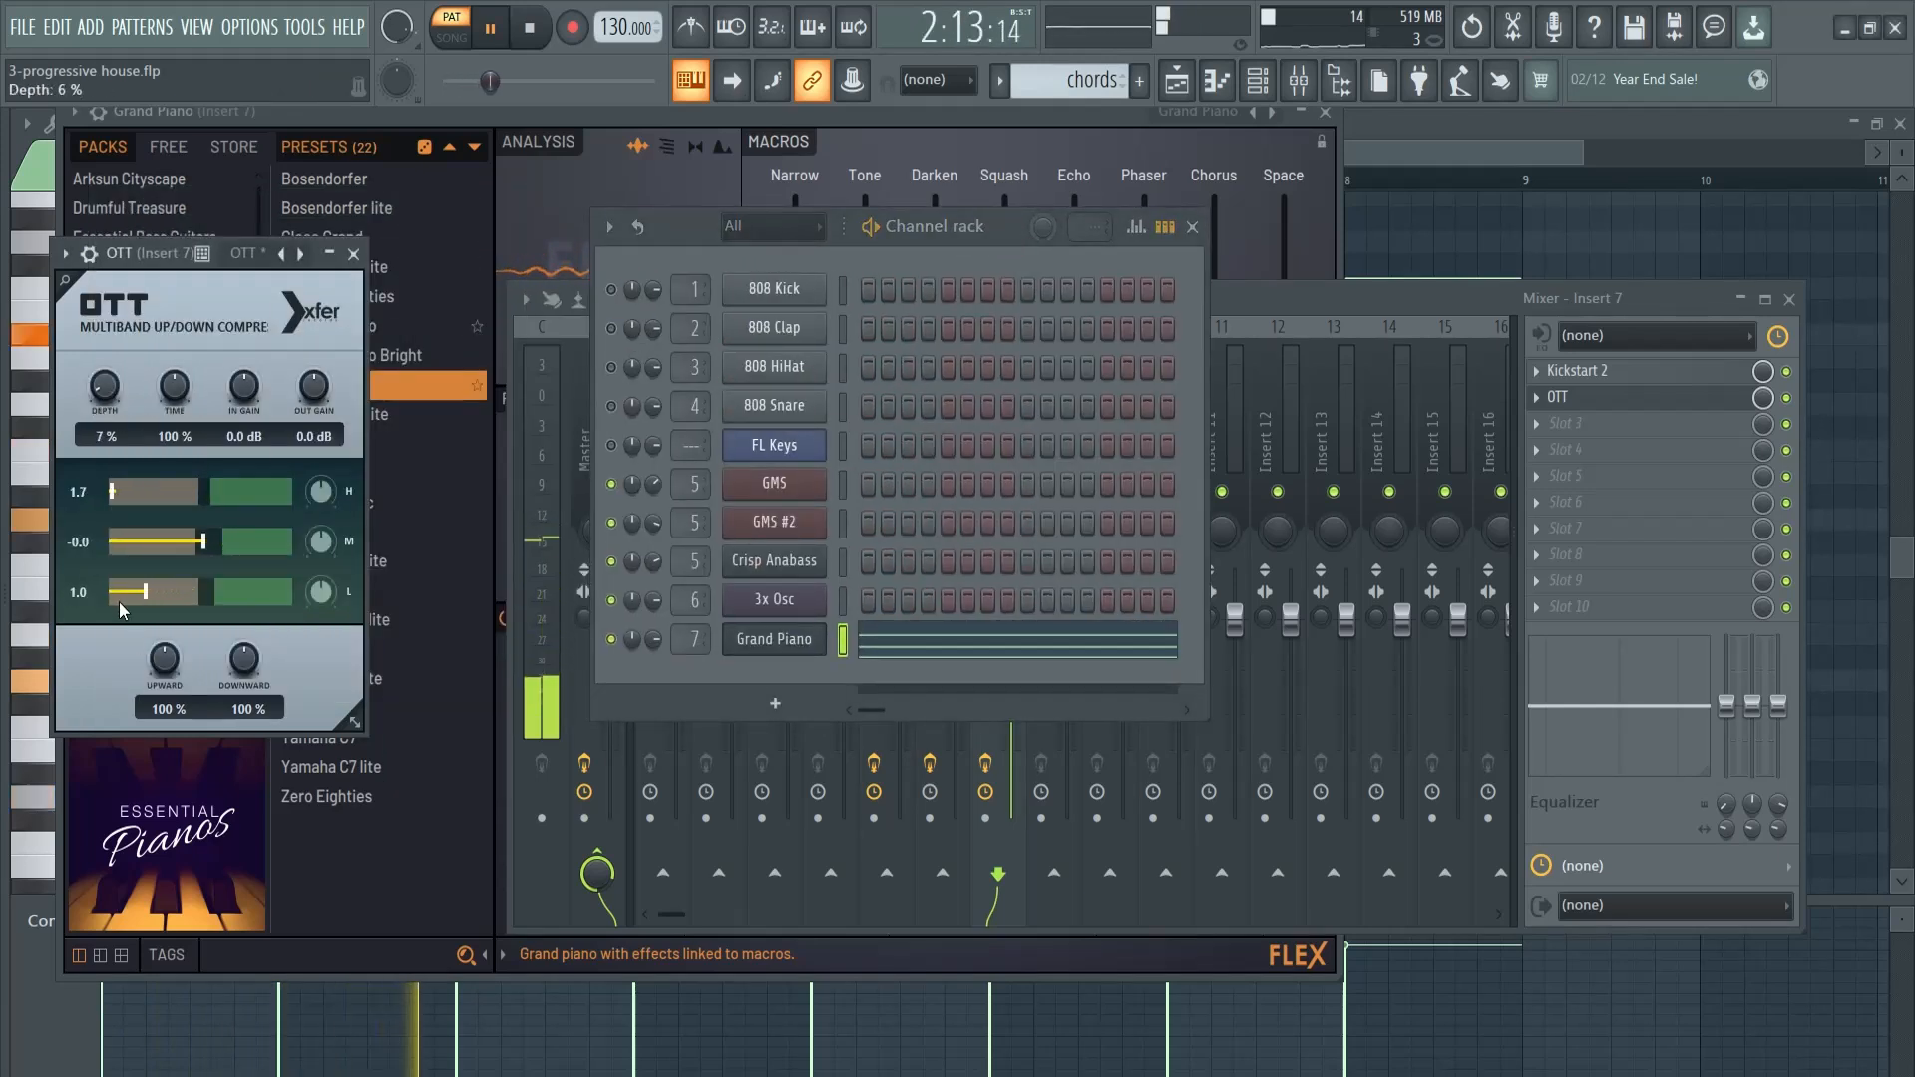
pyautogui.moveTo(119, 610); pyautogui.dragTo(99, 551)
pyautogui.click(1192, 226)
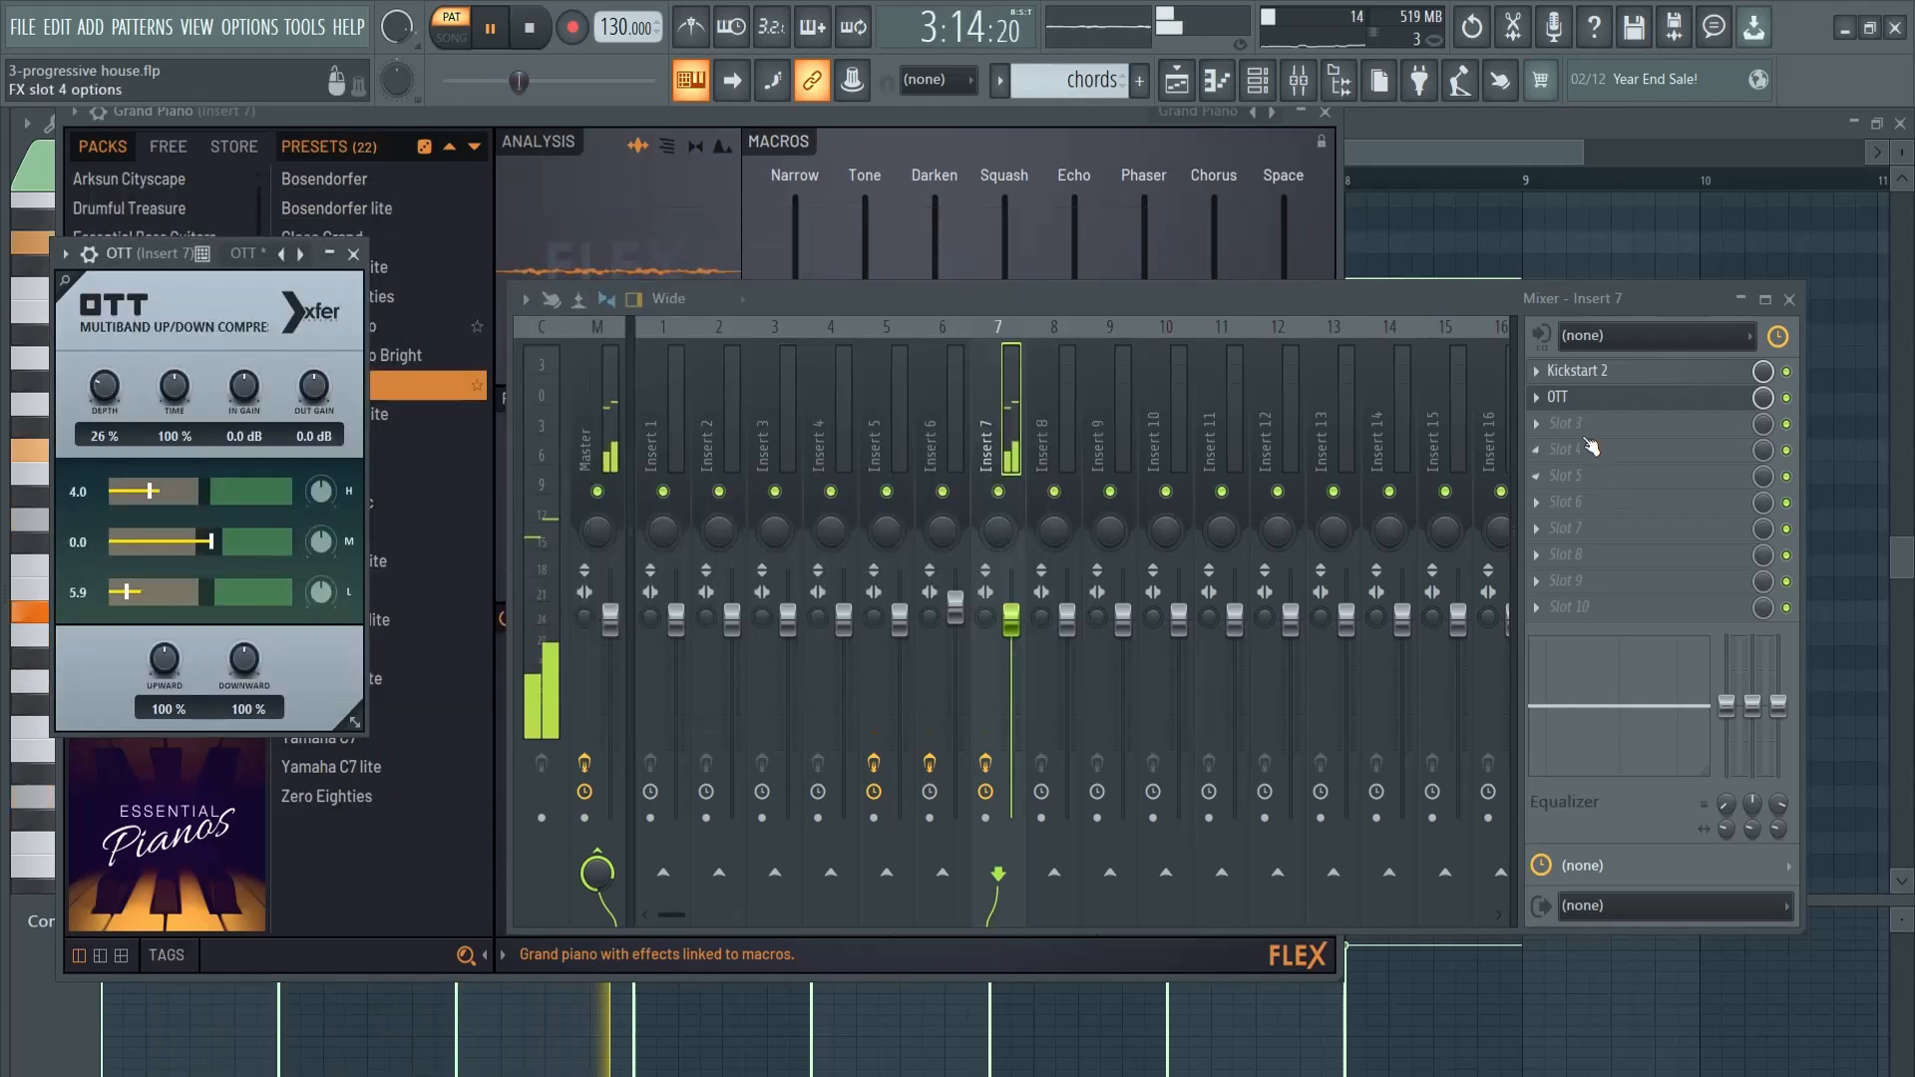
# - Load Fruity Reeverb 2 in slot 3 of Insert 7, reduce its mix level to about 79%, and stop playback
pyautogui.click(1565, 423)
pyautogui.moveTo(1570, 449)
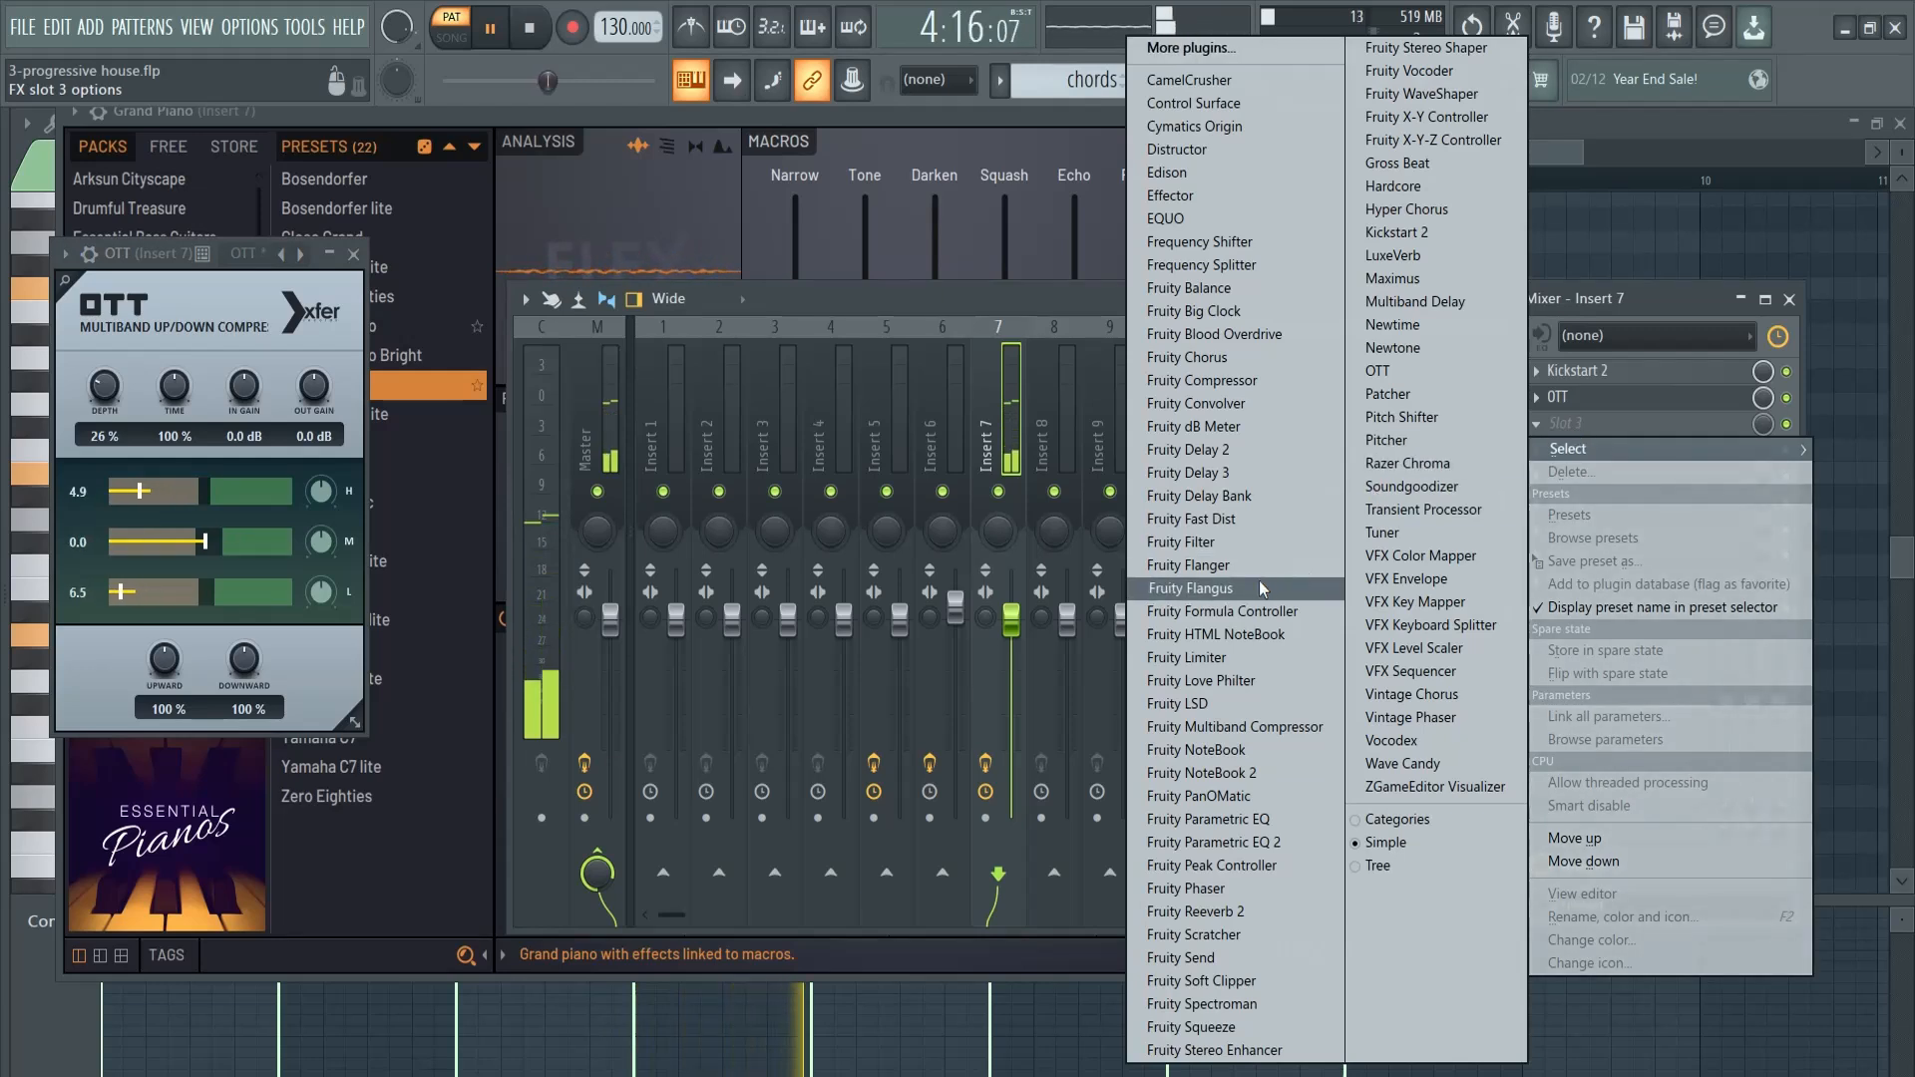
pyautogui.click(1247, 908)
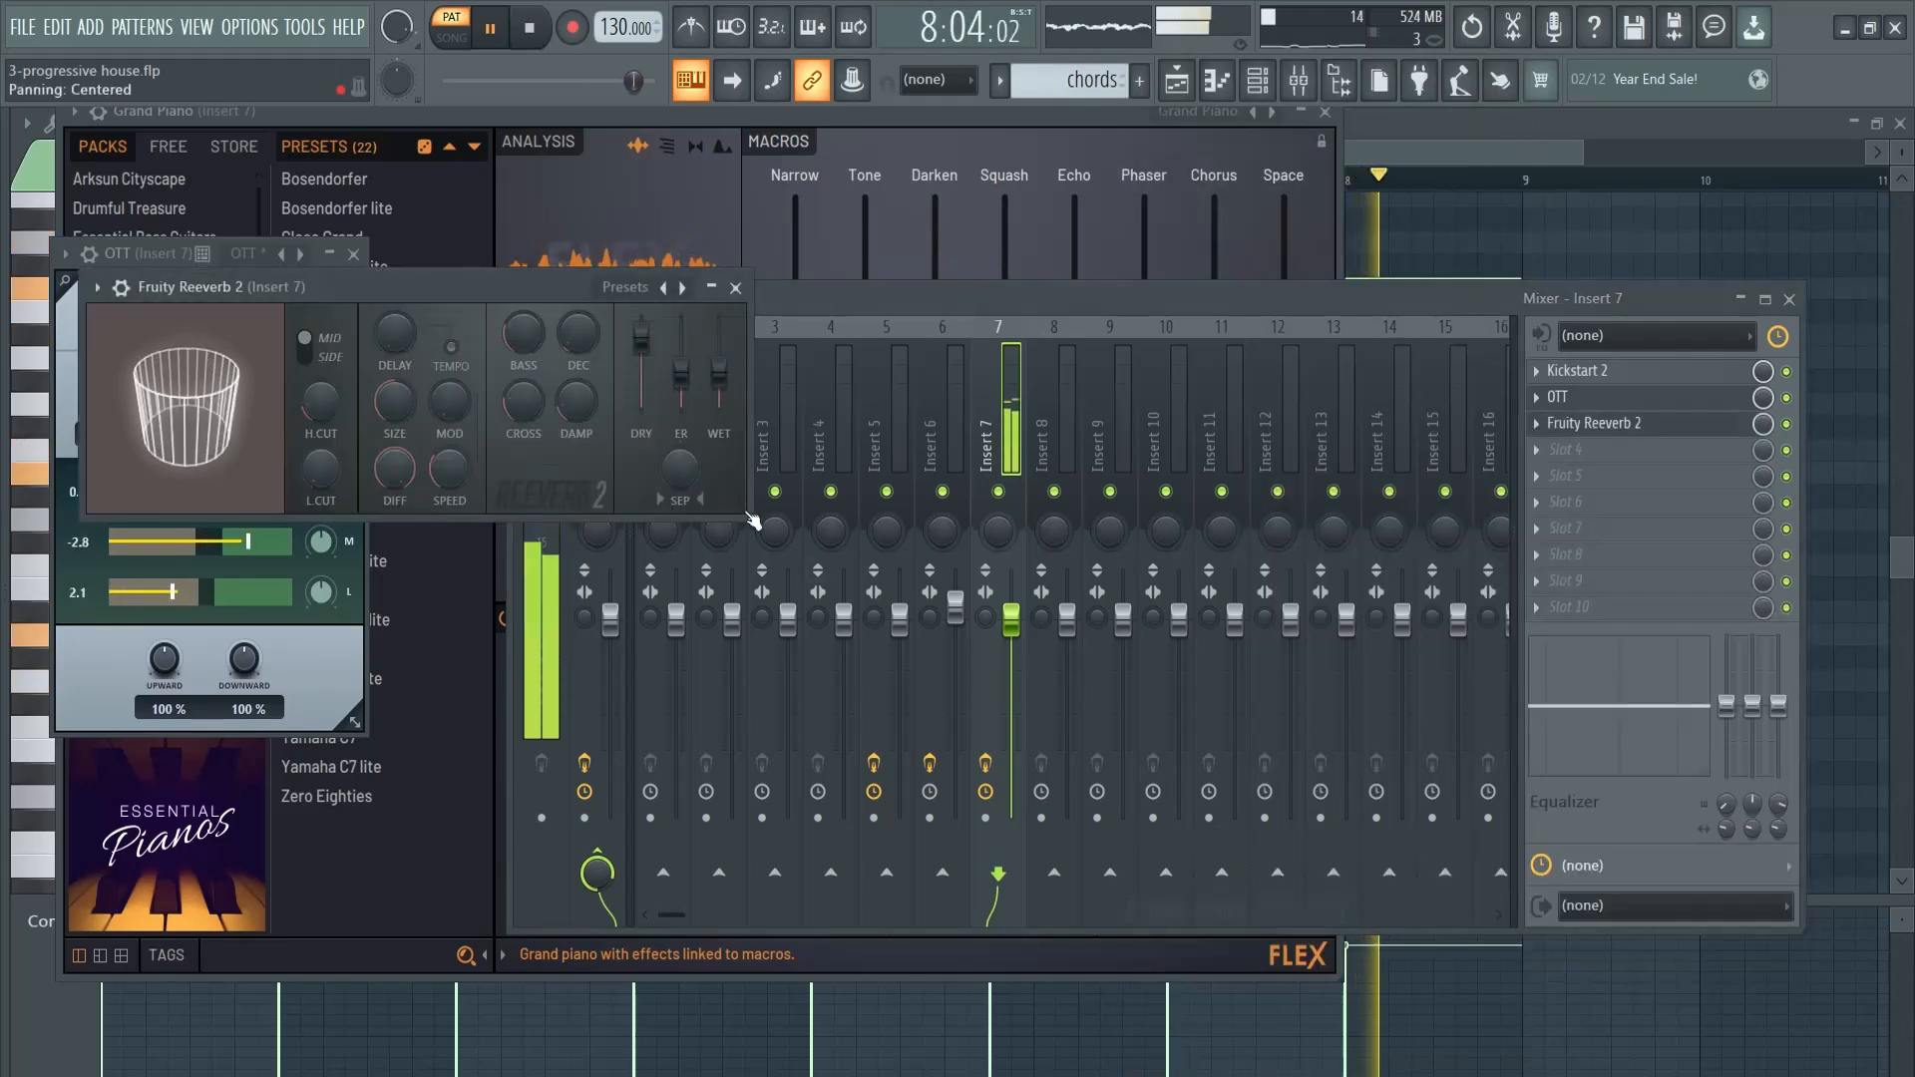
pyautogui.moveTo(680, 375); pyautogui.dragTo(718, 358)
pyautogui.click(1761, 427)
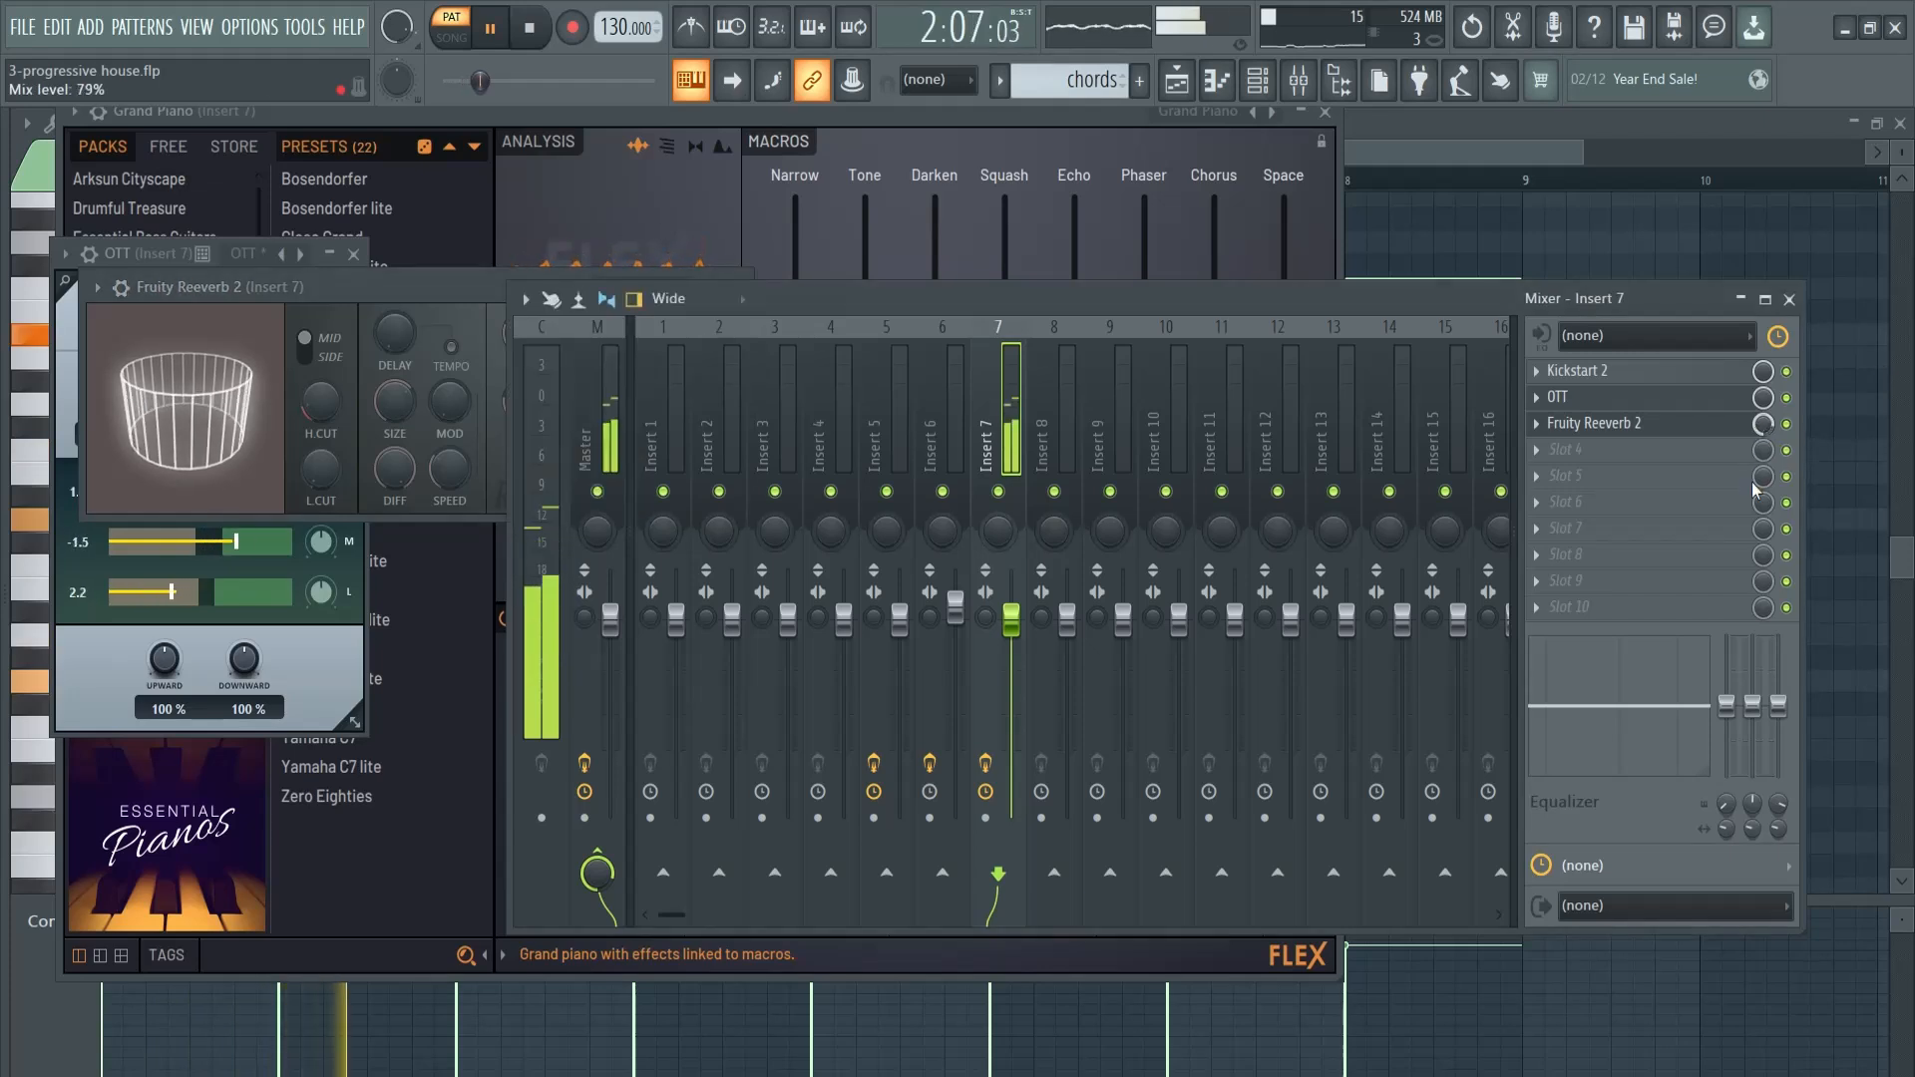
pyautogui.press('space')
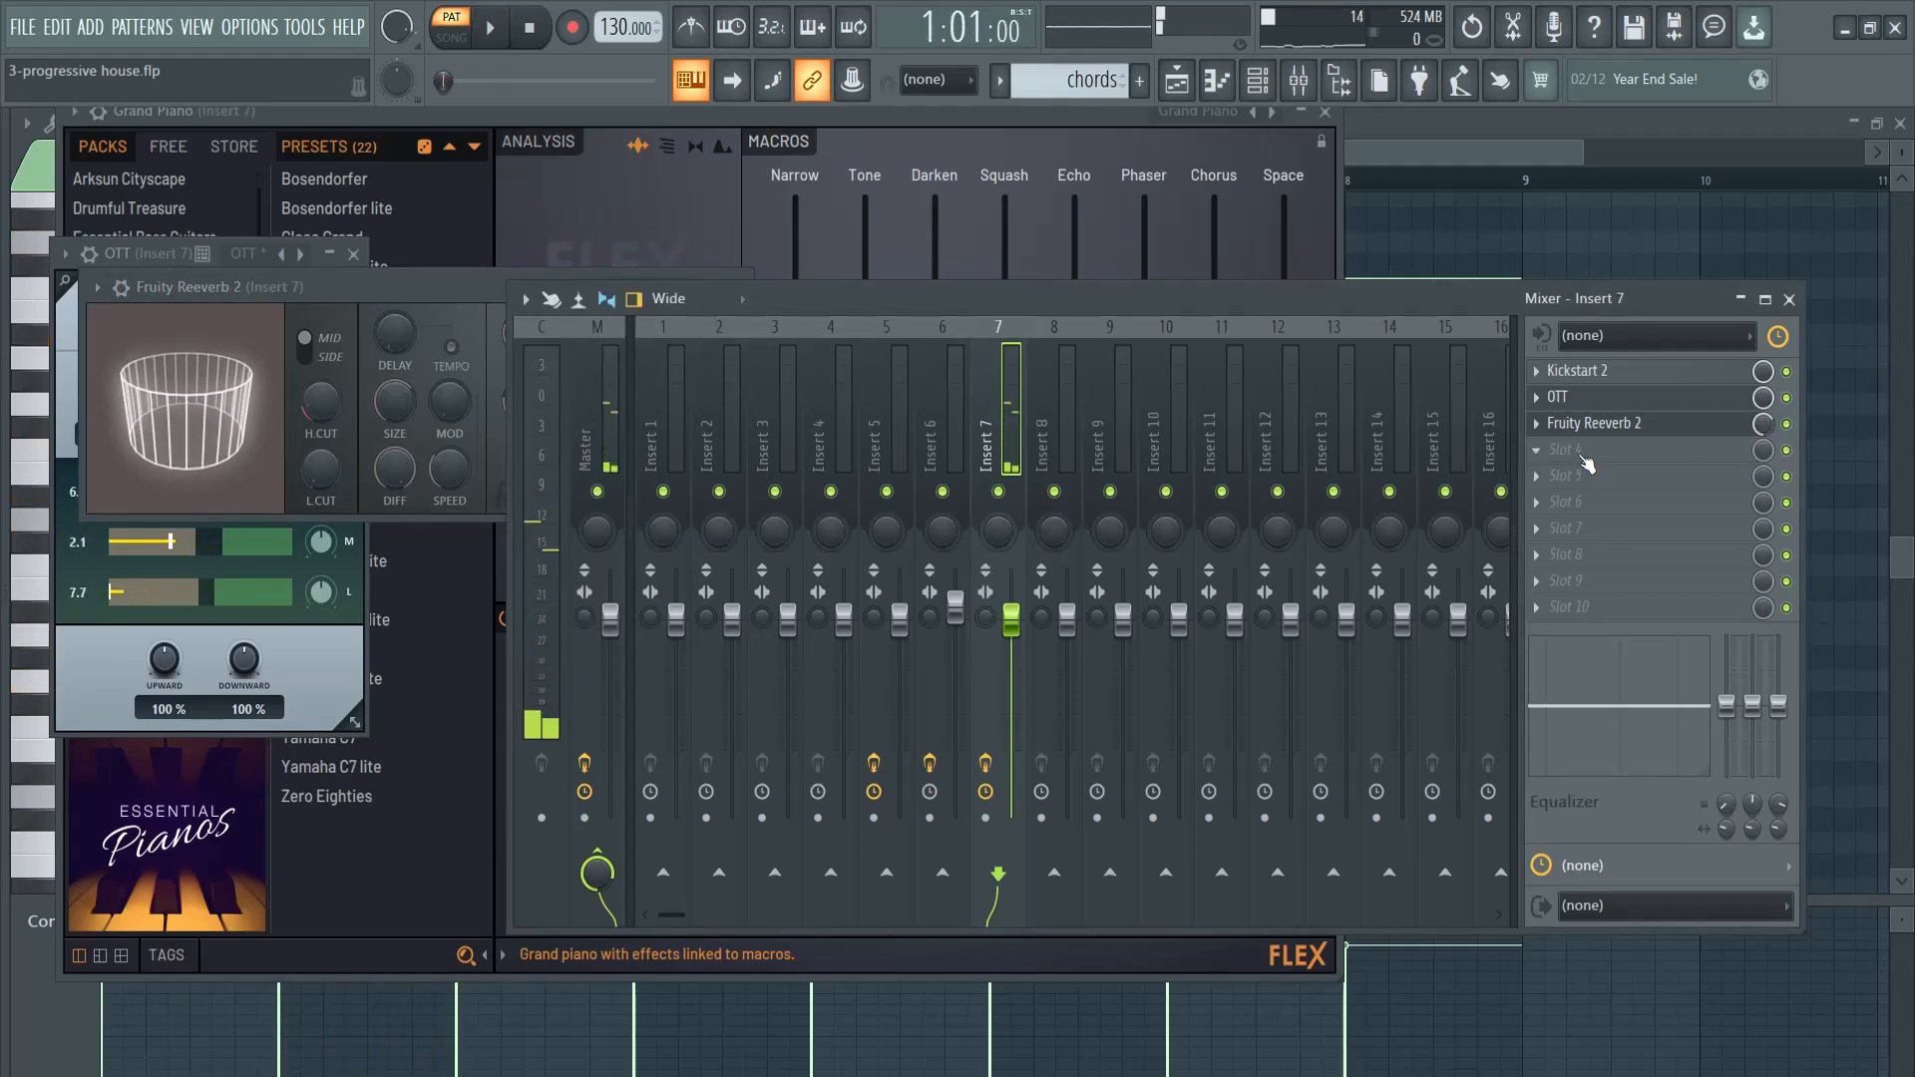
# - Load Fruity Stereo Shaper in slot 4 of Insert 7 with the Stereoize 2 preset and audition the widened piano
pyautogui.click(1583, 451)
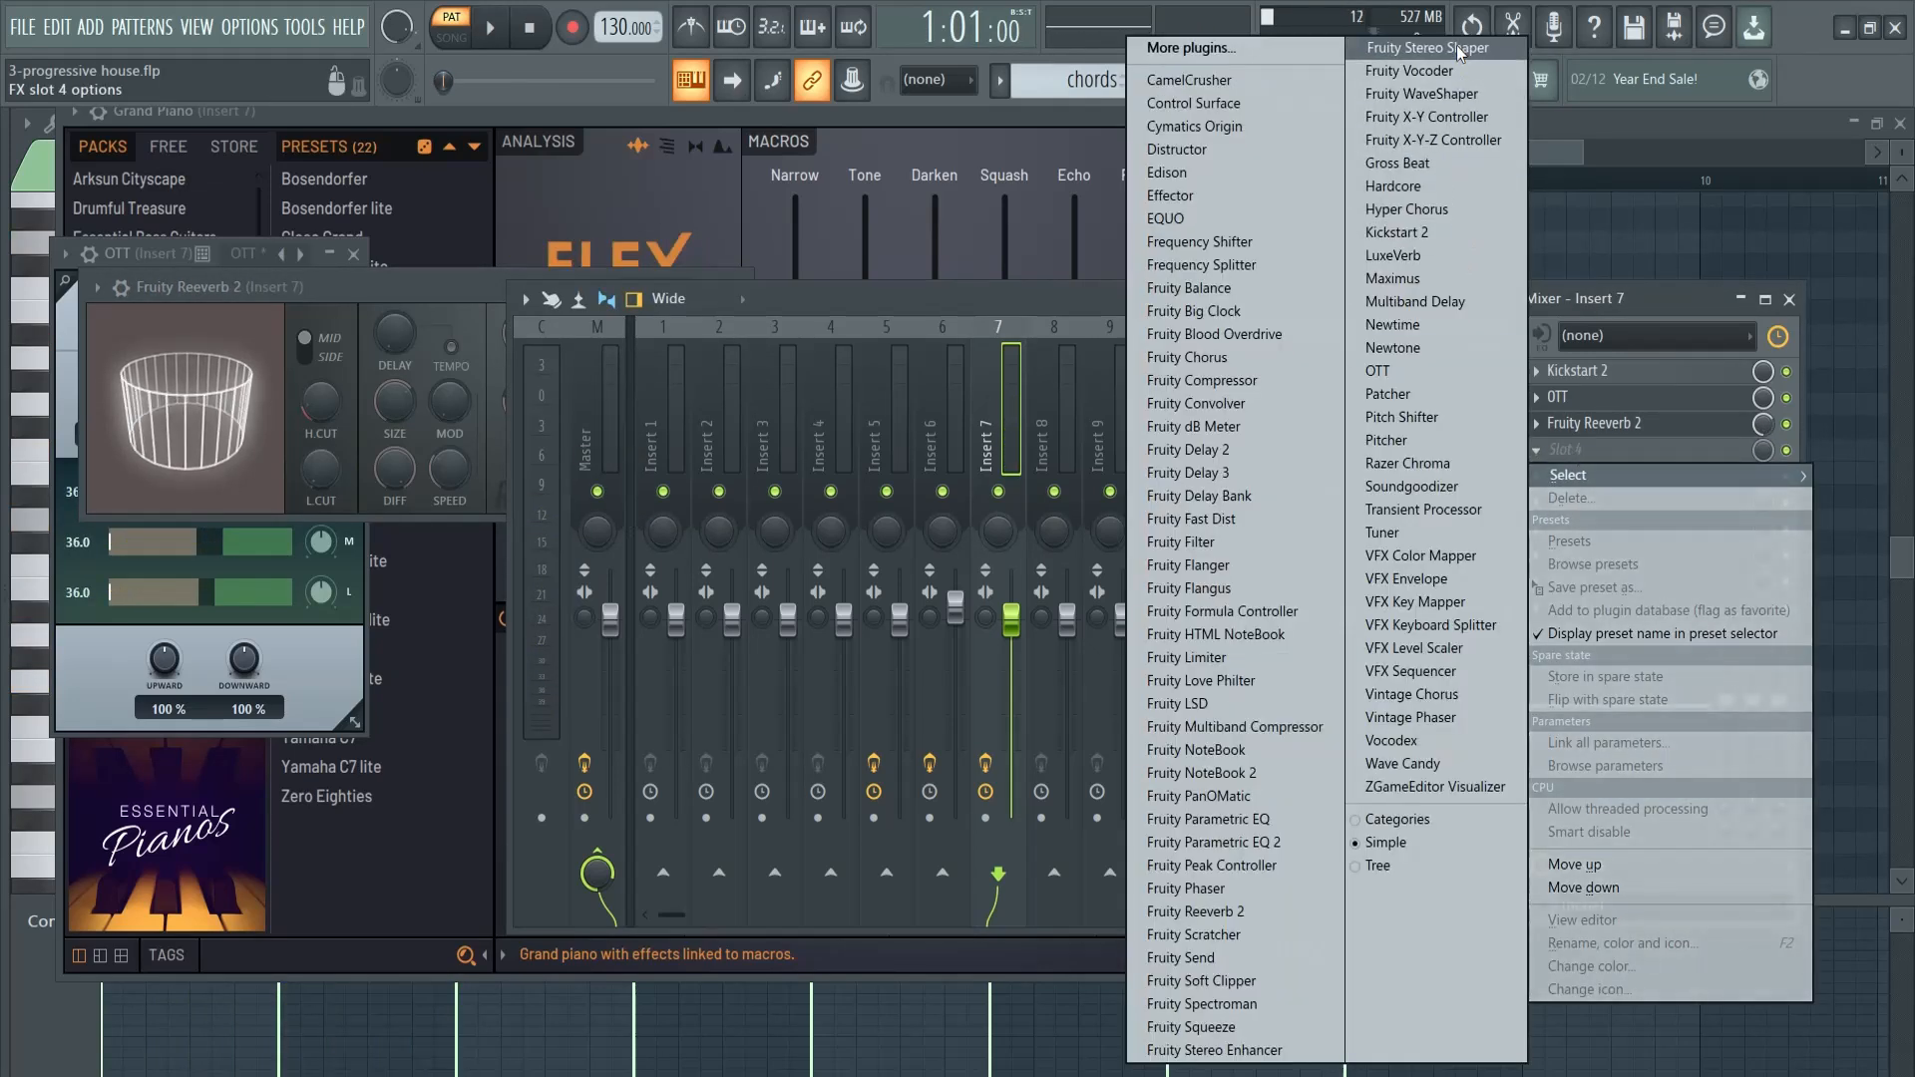
pyautogui.click(1426, 48)
pyautogui.click(130, 321)
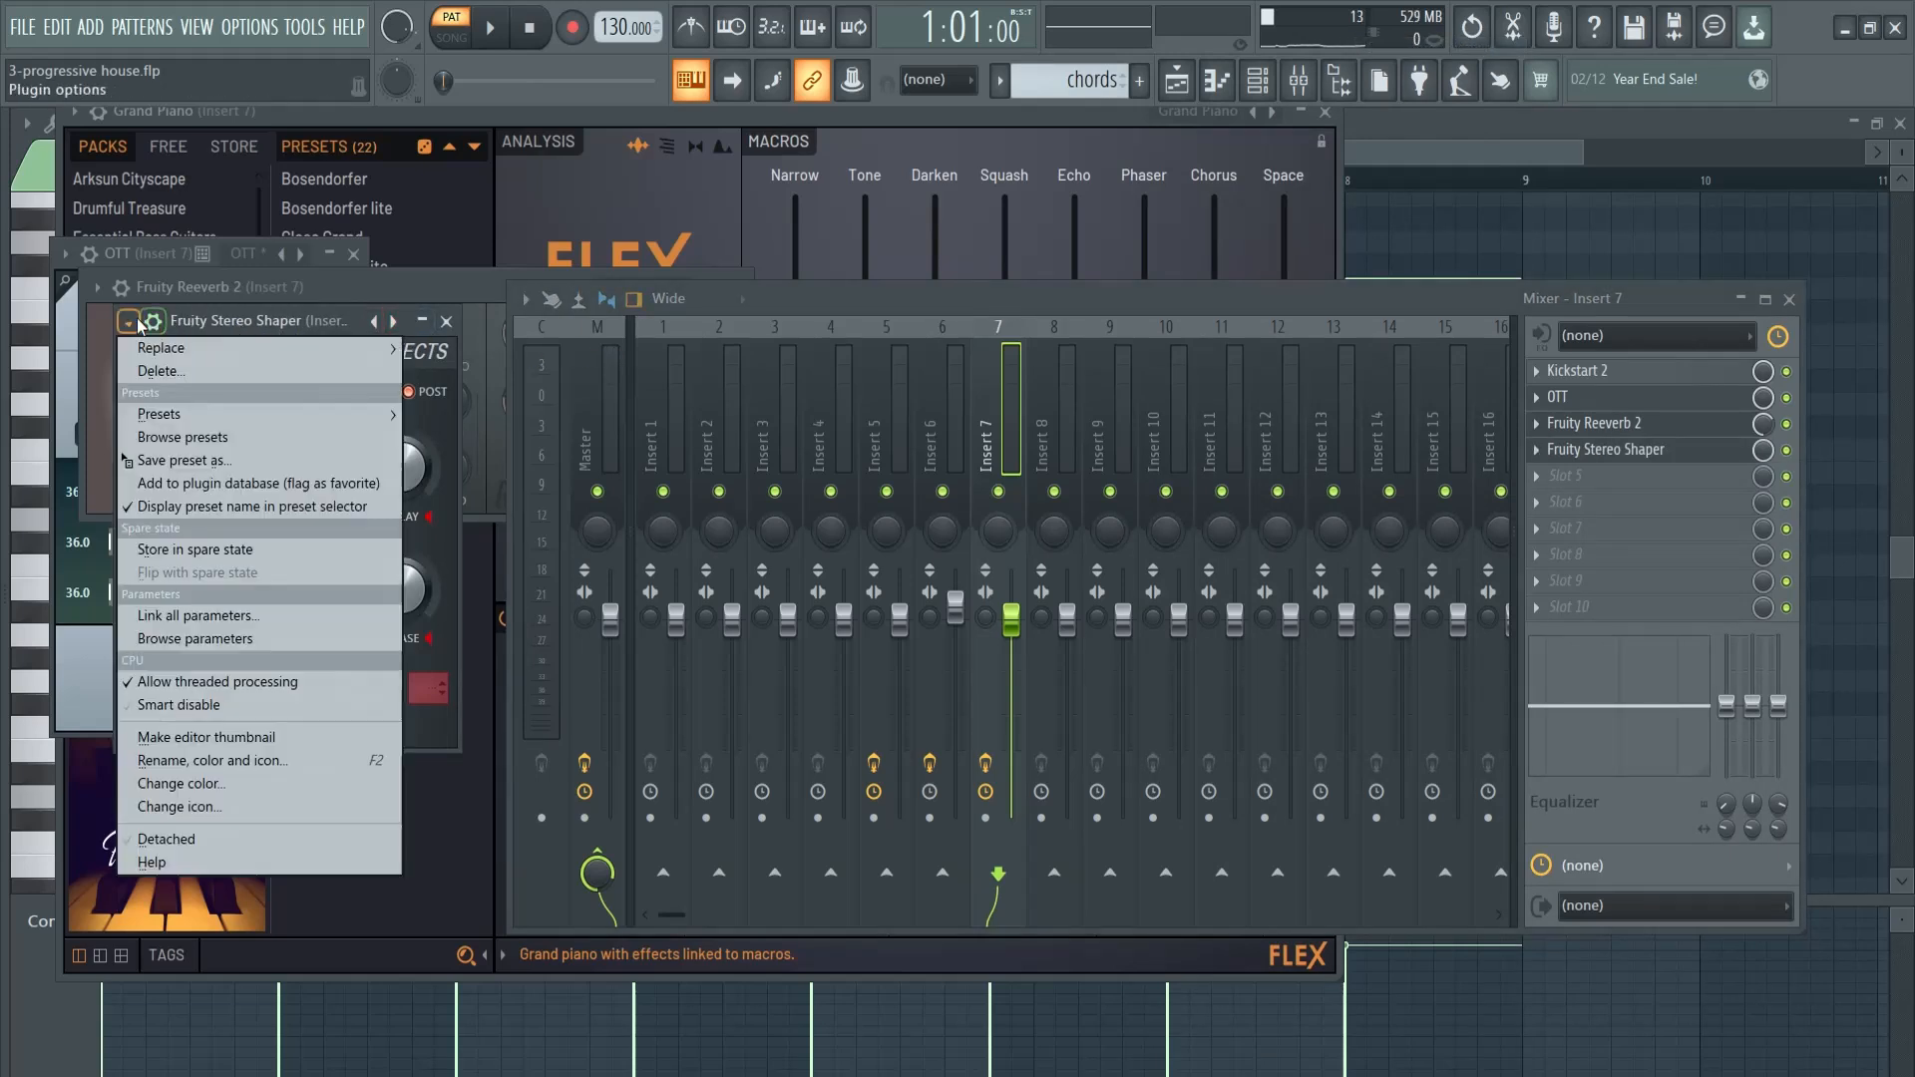
pyautogui.moveTo(274, 414)
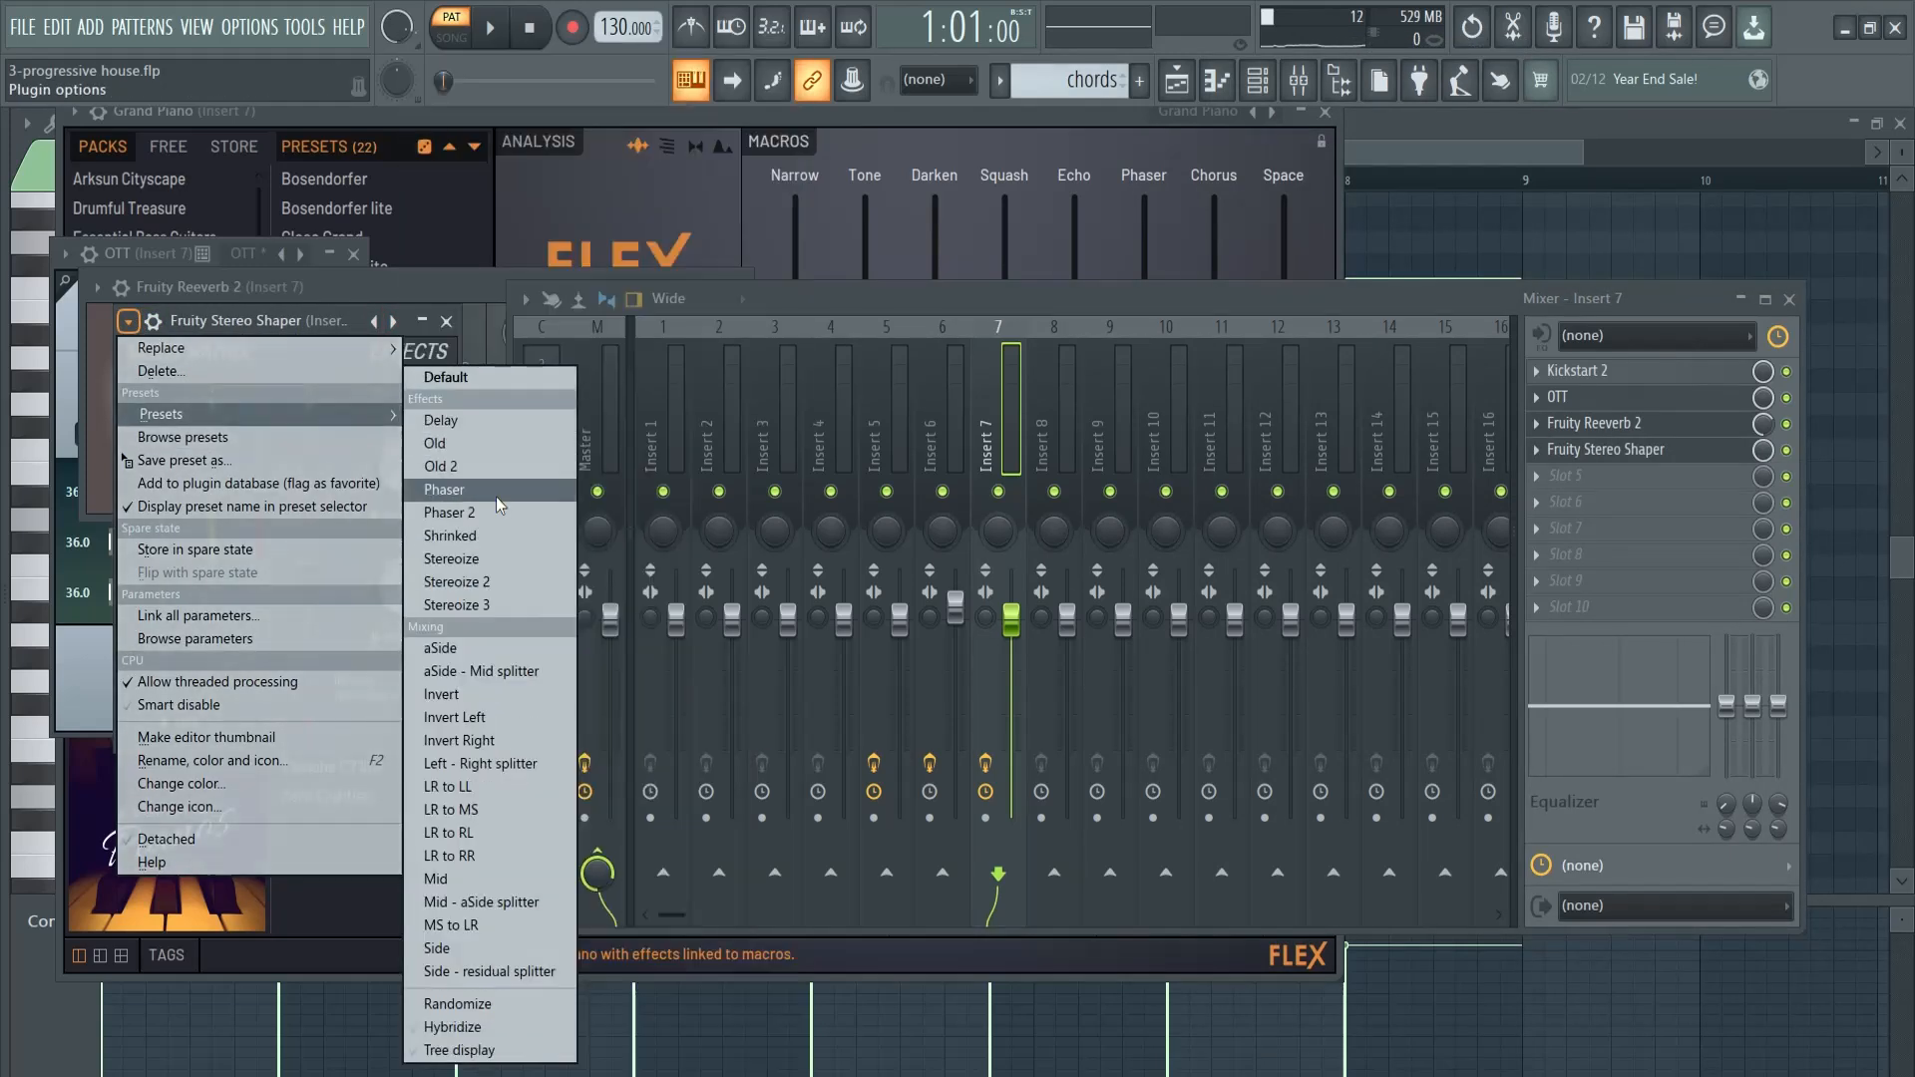
pyautogui.click(502, 585)
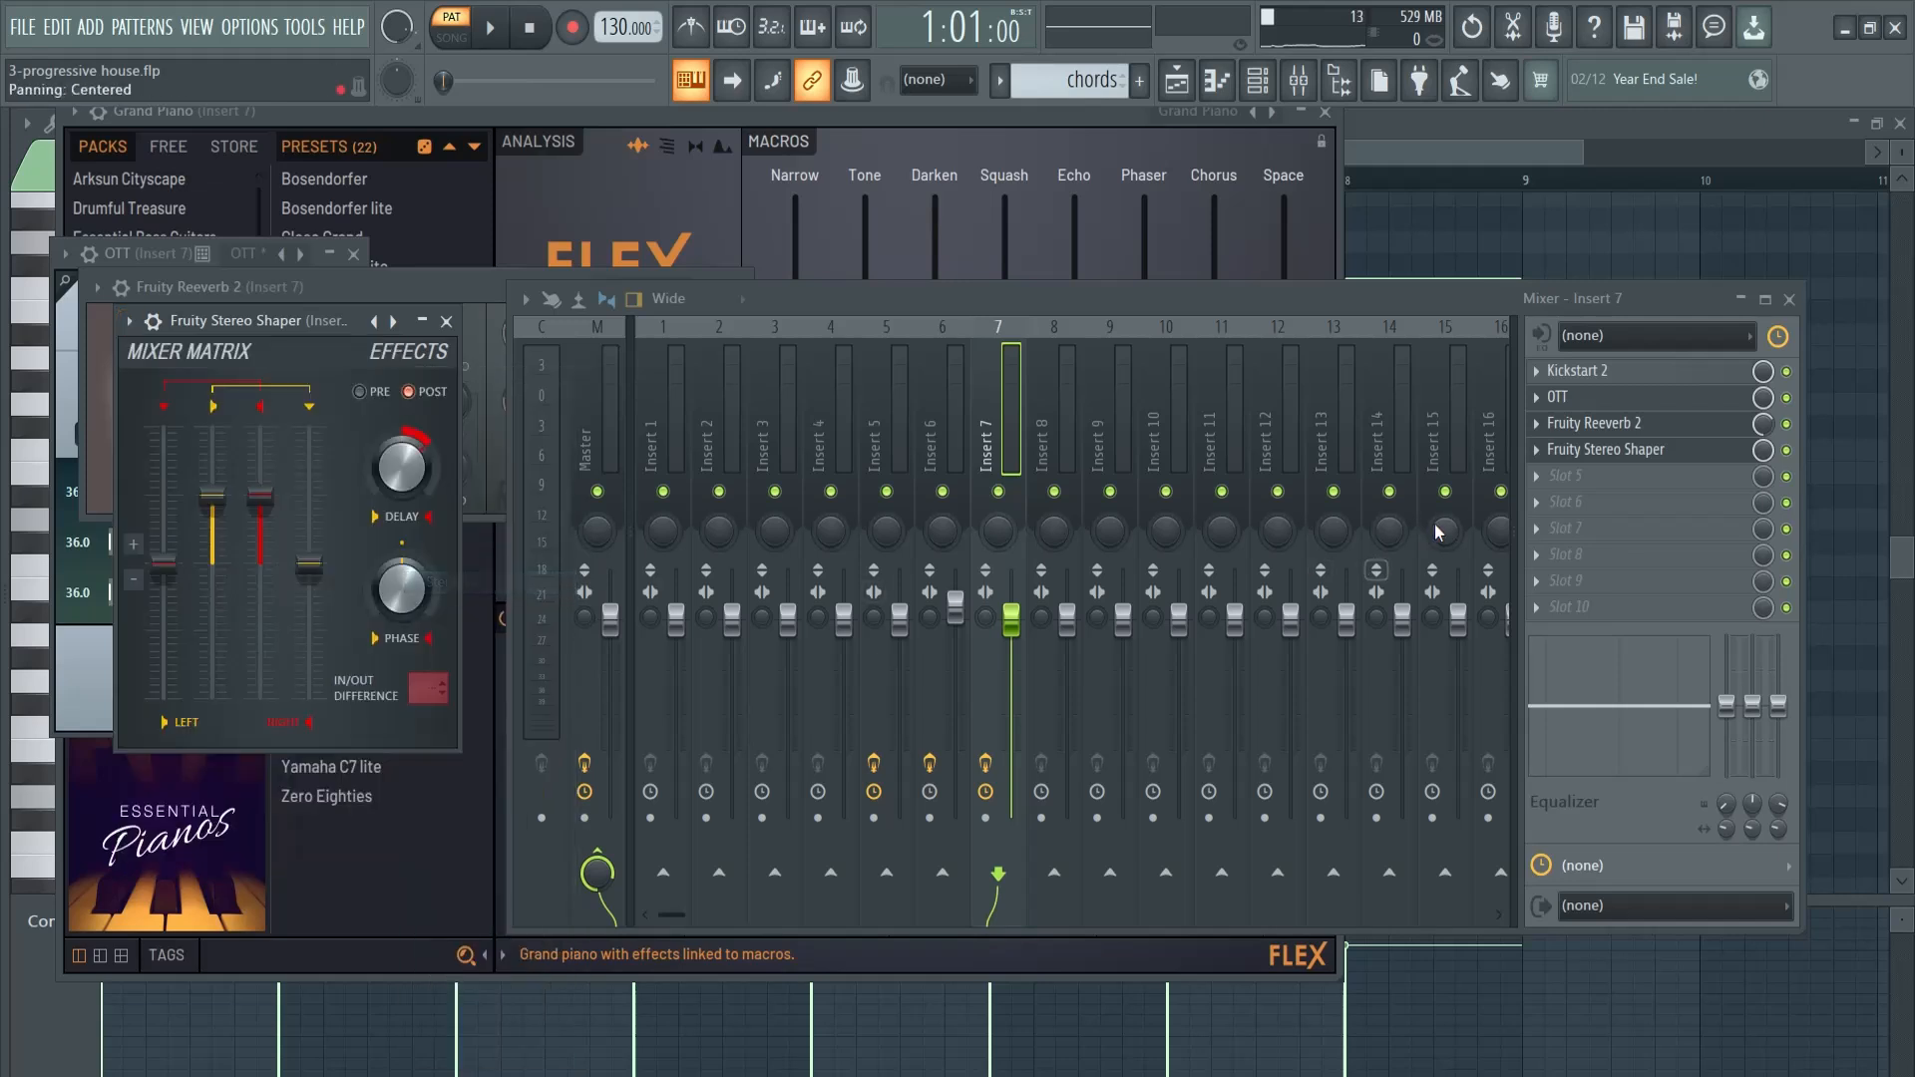
pyautogui.press('space')
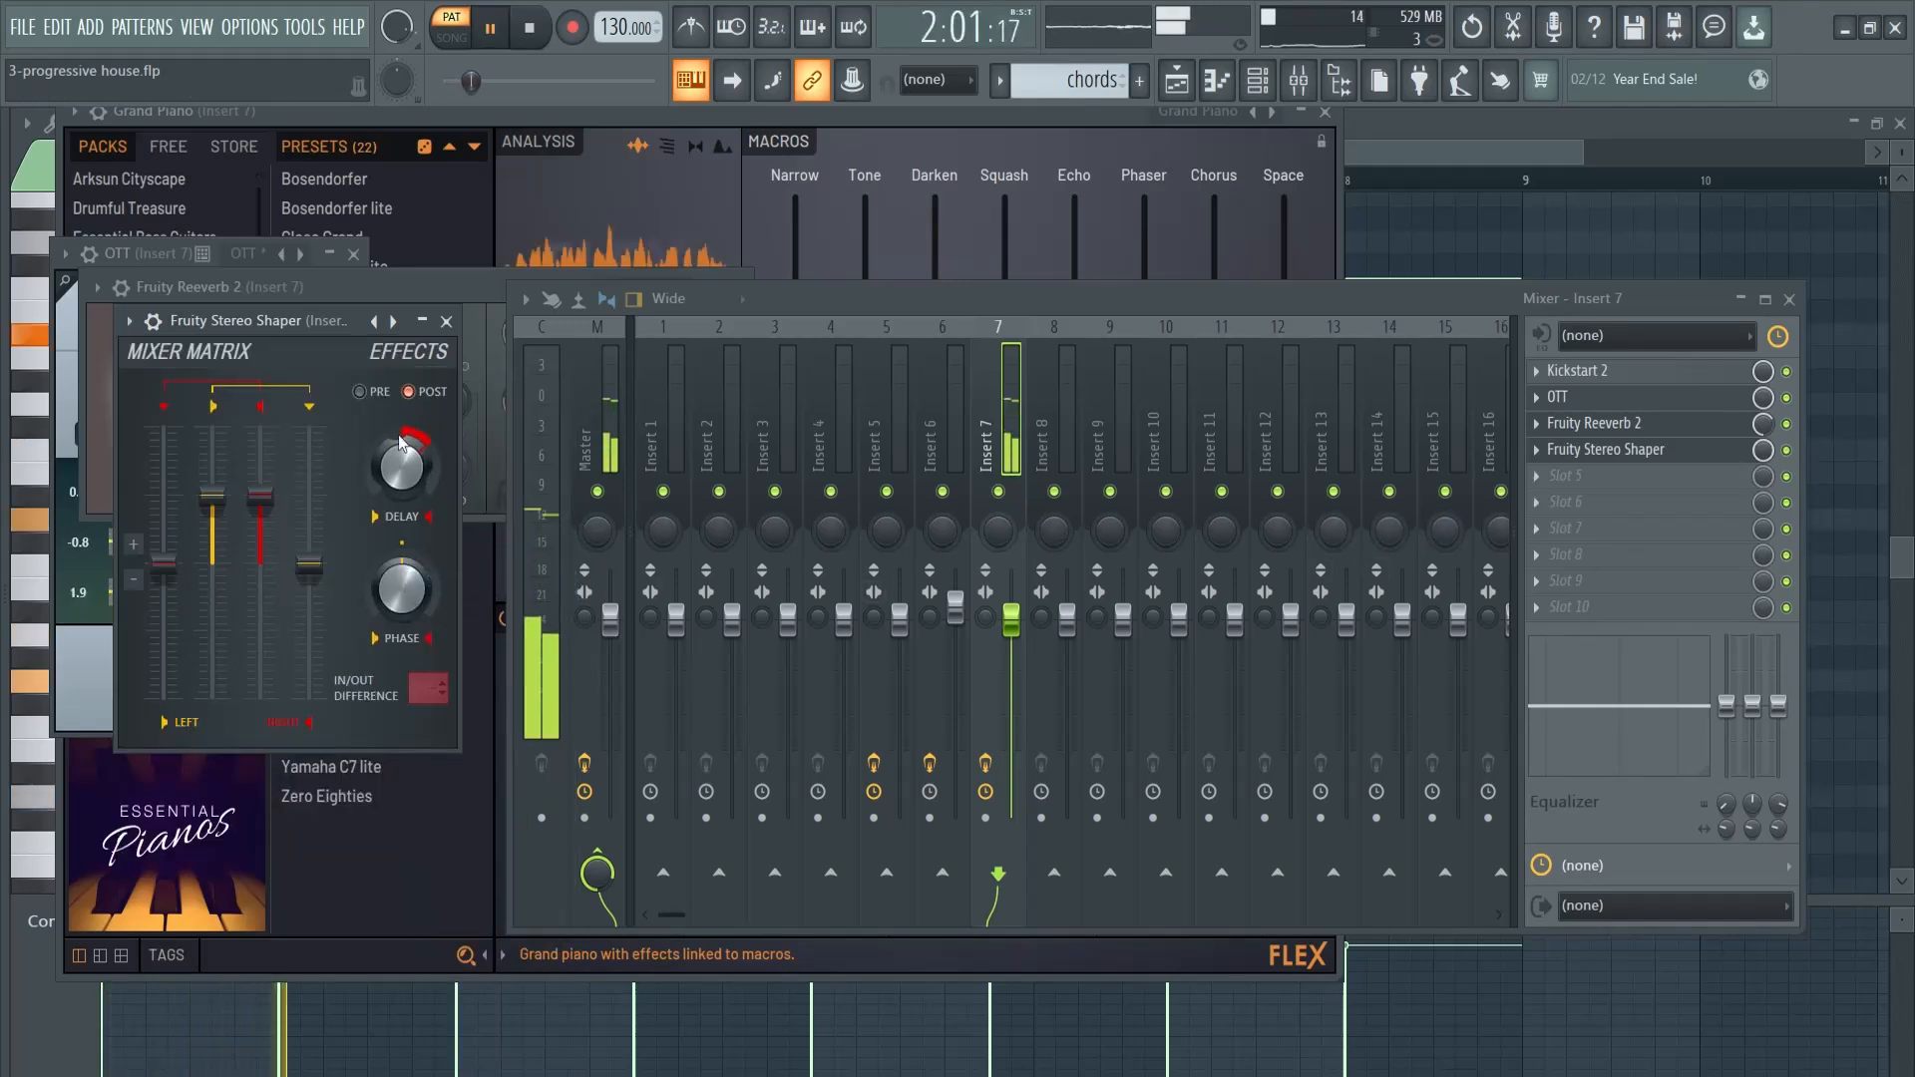
pyautogui.click(448, 322)
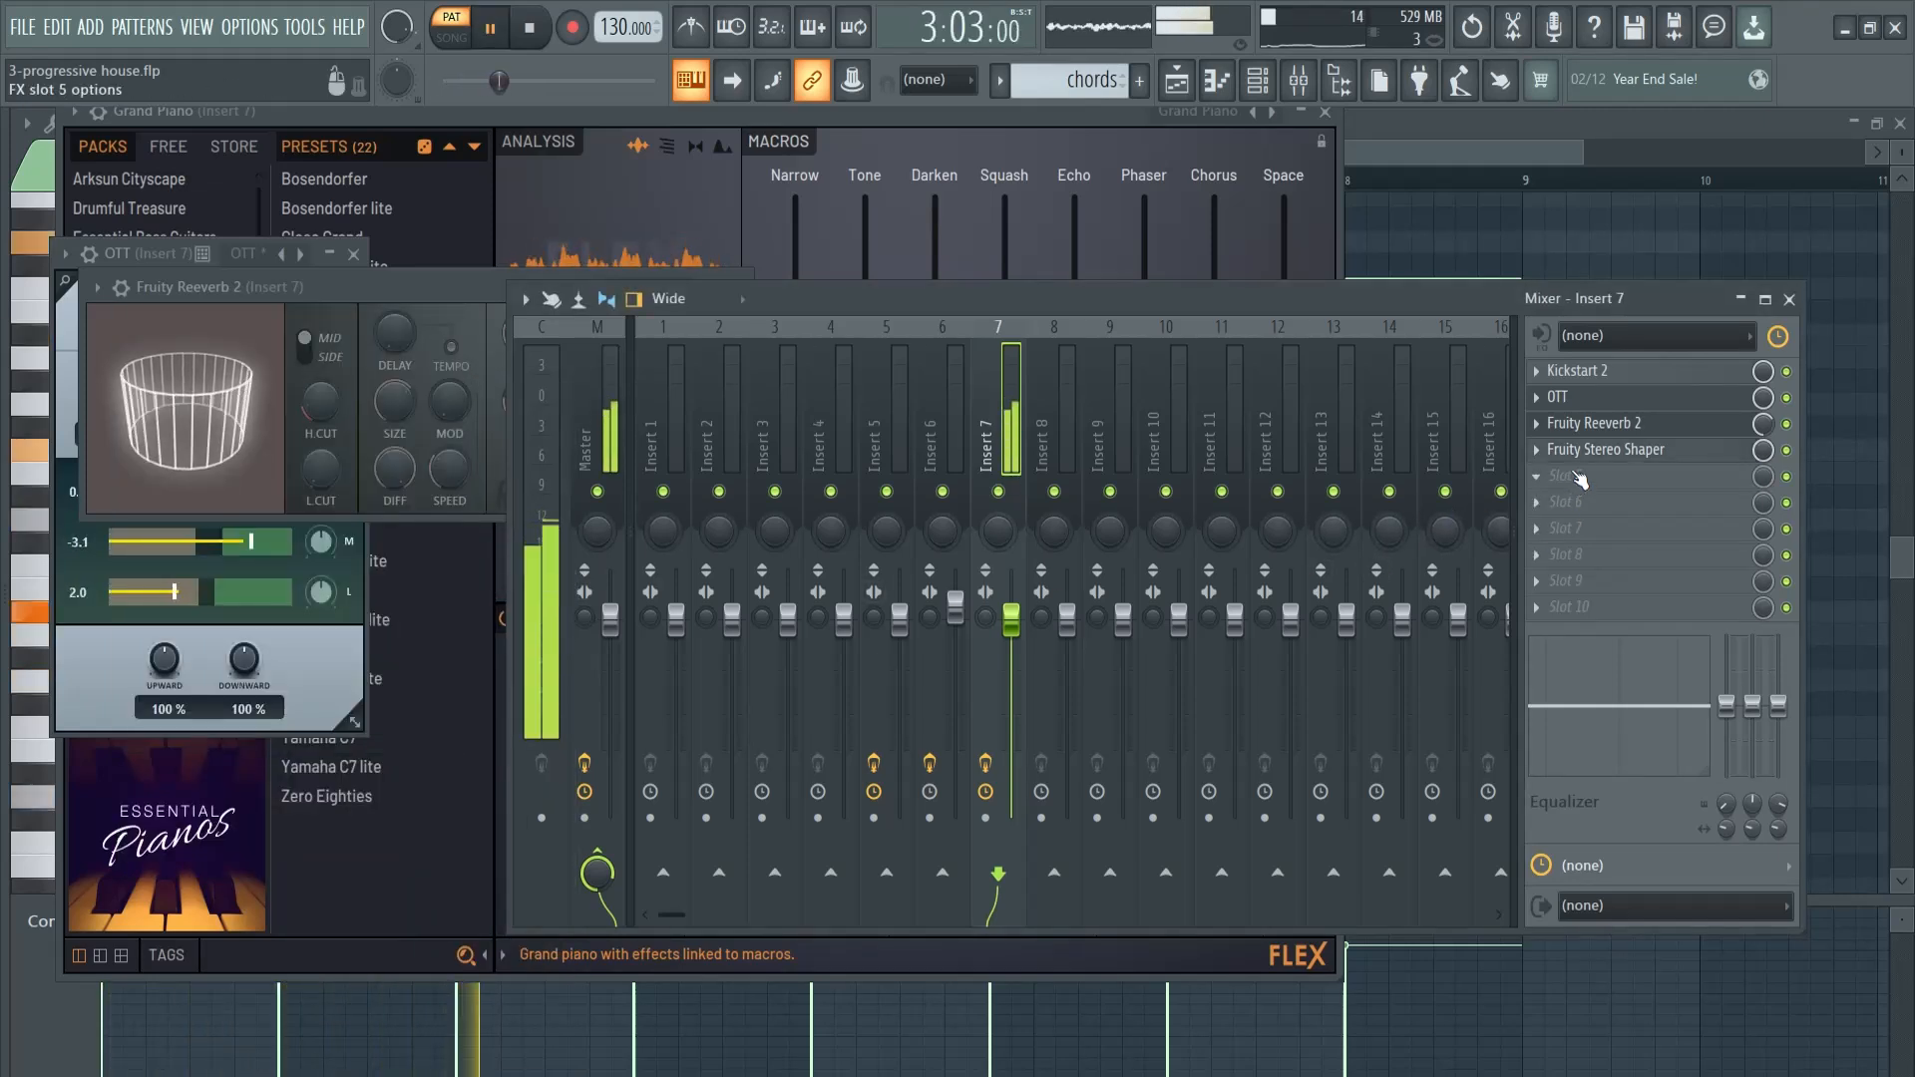
# - Load Fruity Parametric EQ 2 in slot 5 with the 20Hz + 18kHz cut preset, moving the cuts to just above 100 Hz and about 6.3 kHz
pyautogui.click(1570, 473)
pyautogui.click(1271, 838)
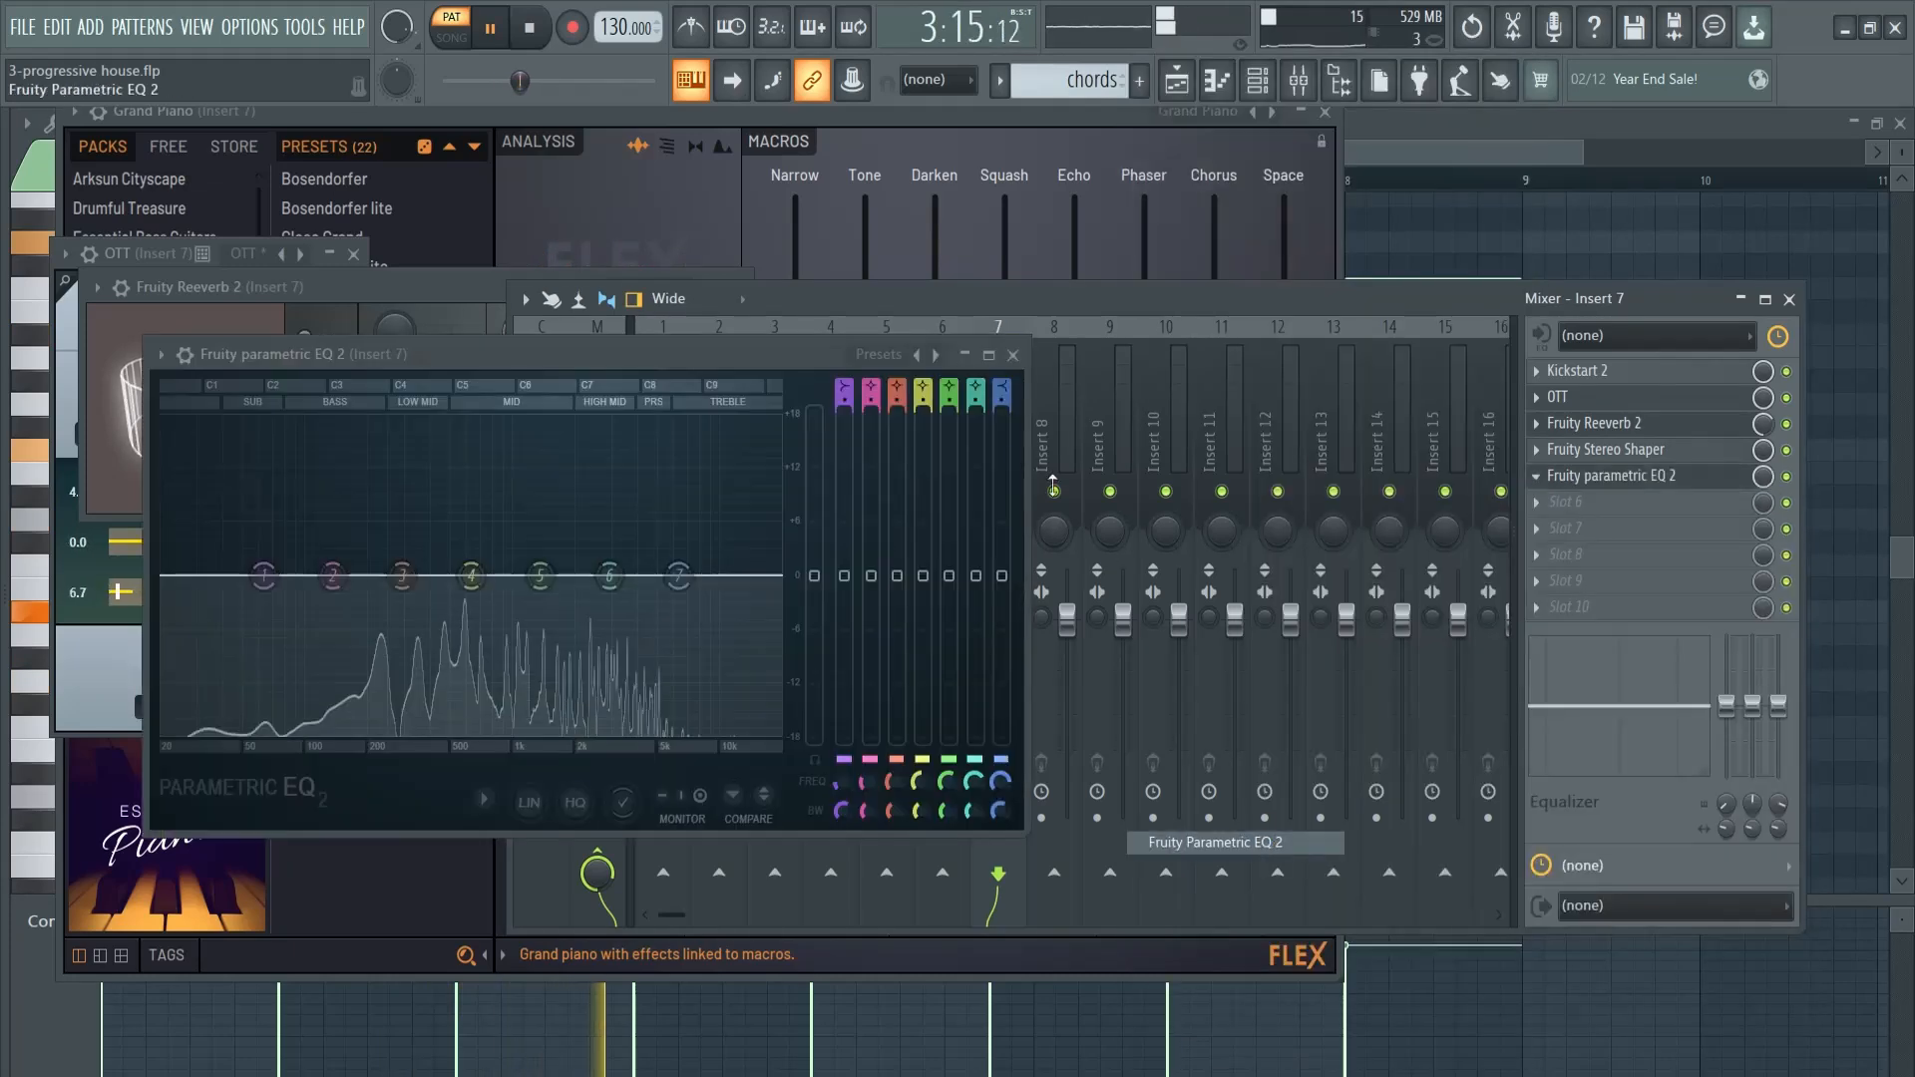
pyautogui.click(879, 354)
pyautogui.click(955, 435)
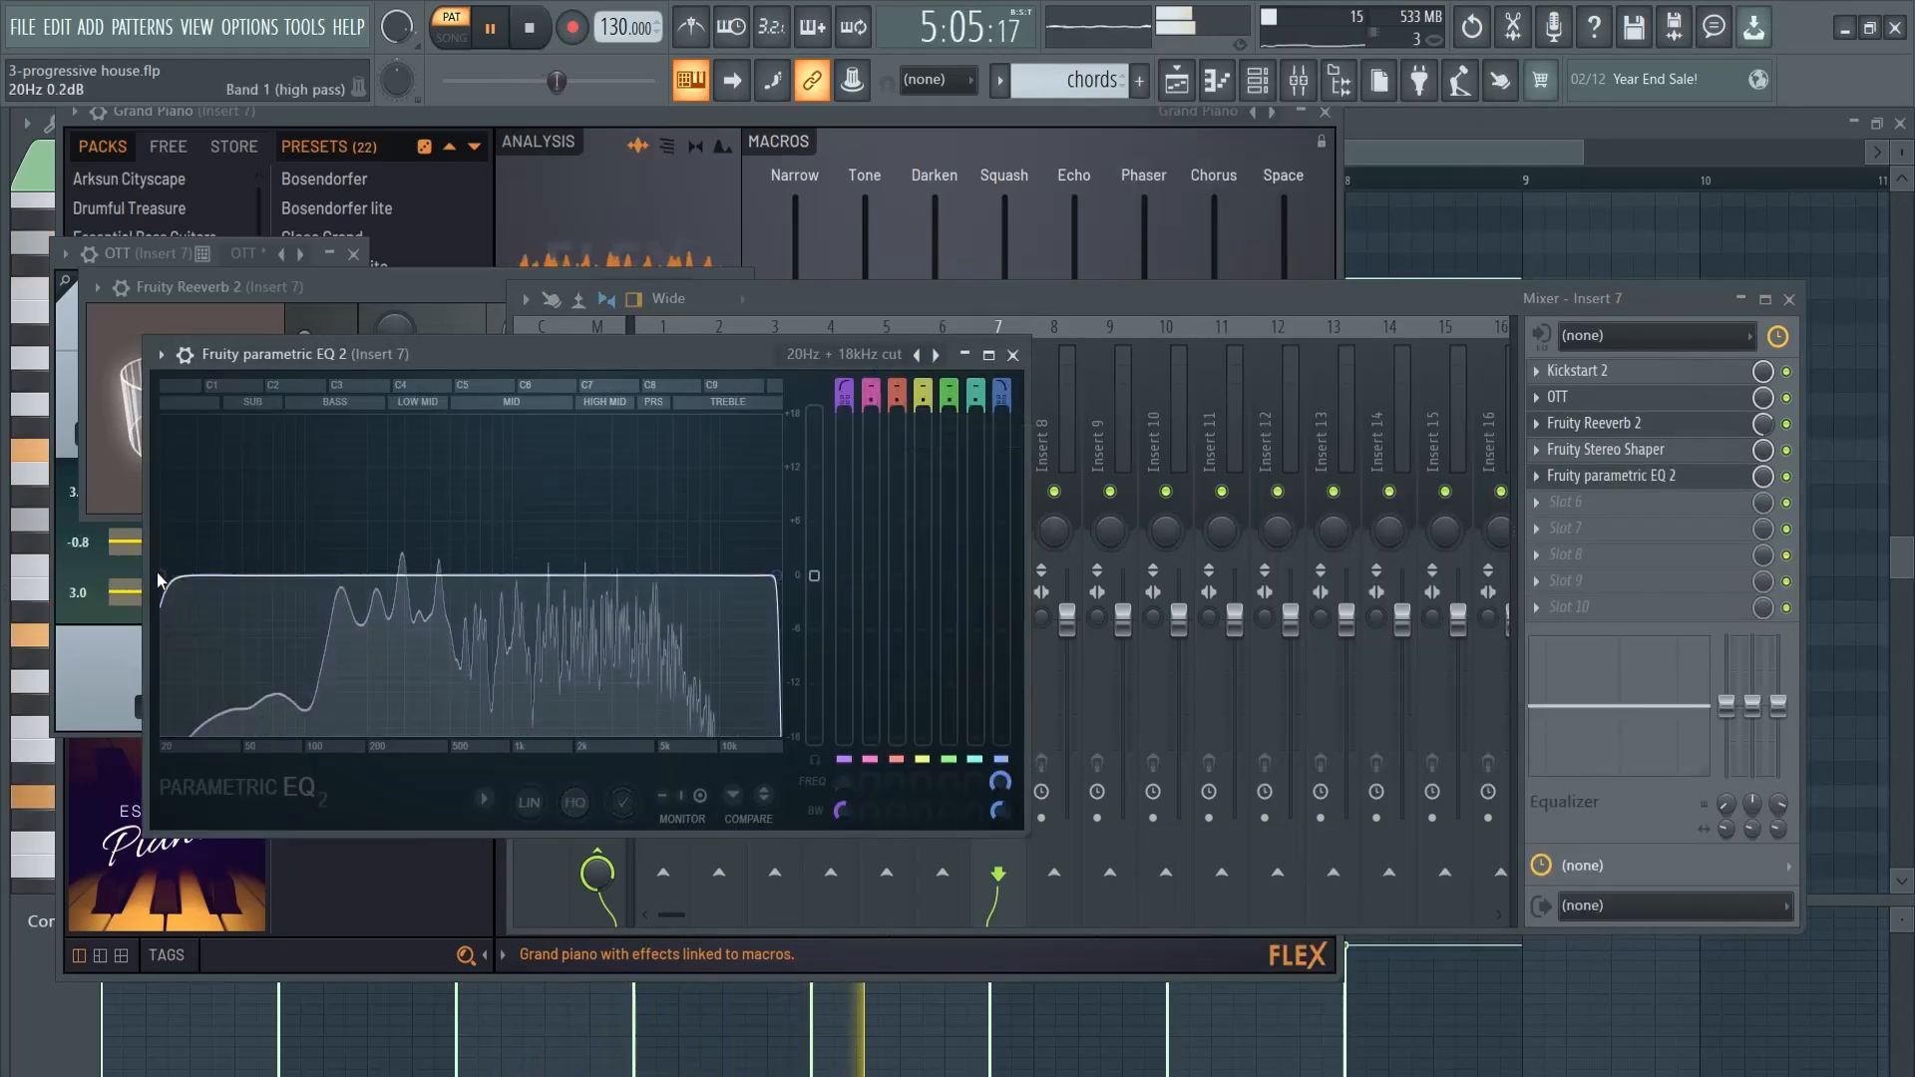
pyautogui.moveTo(174, 576); pyautogui.dragTo(304, 575)
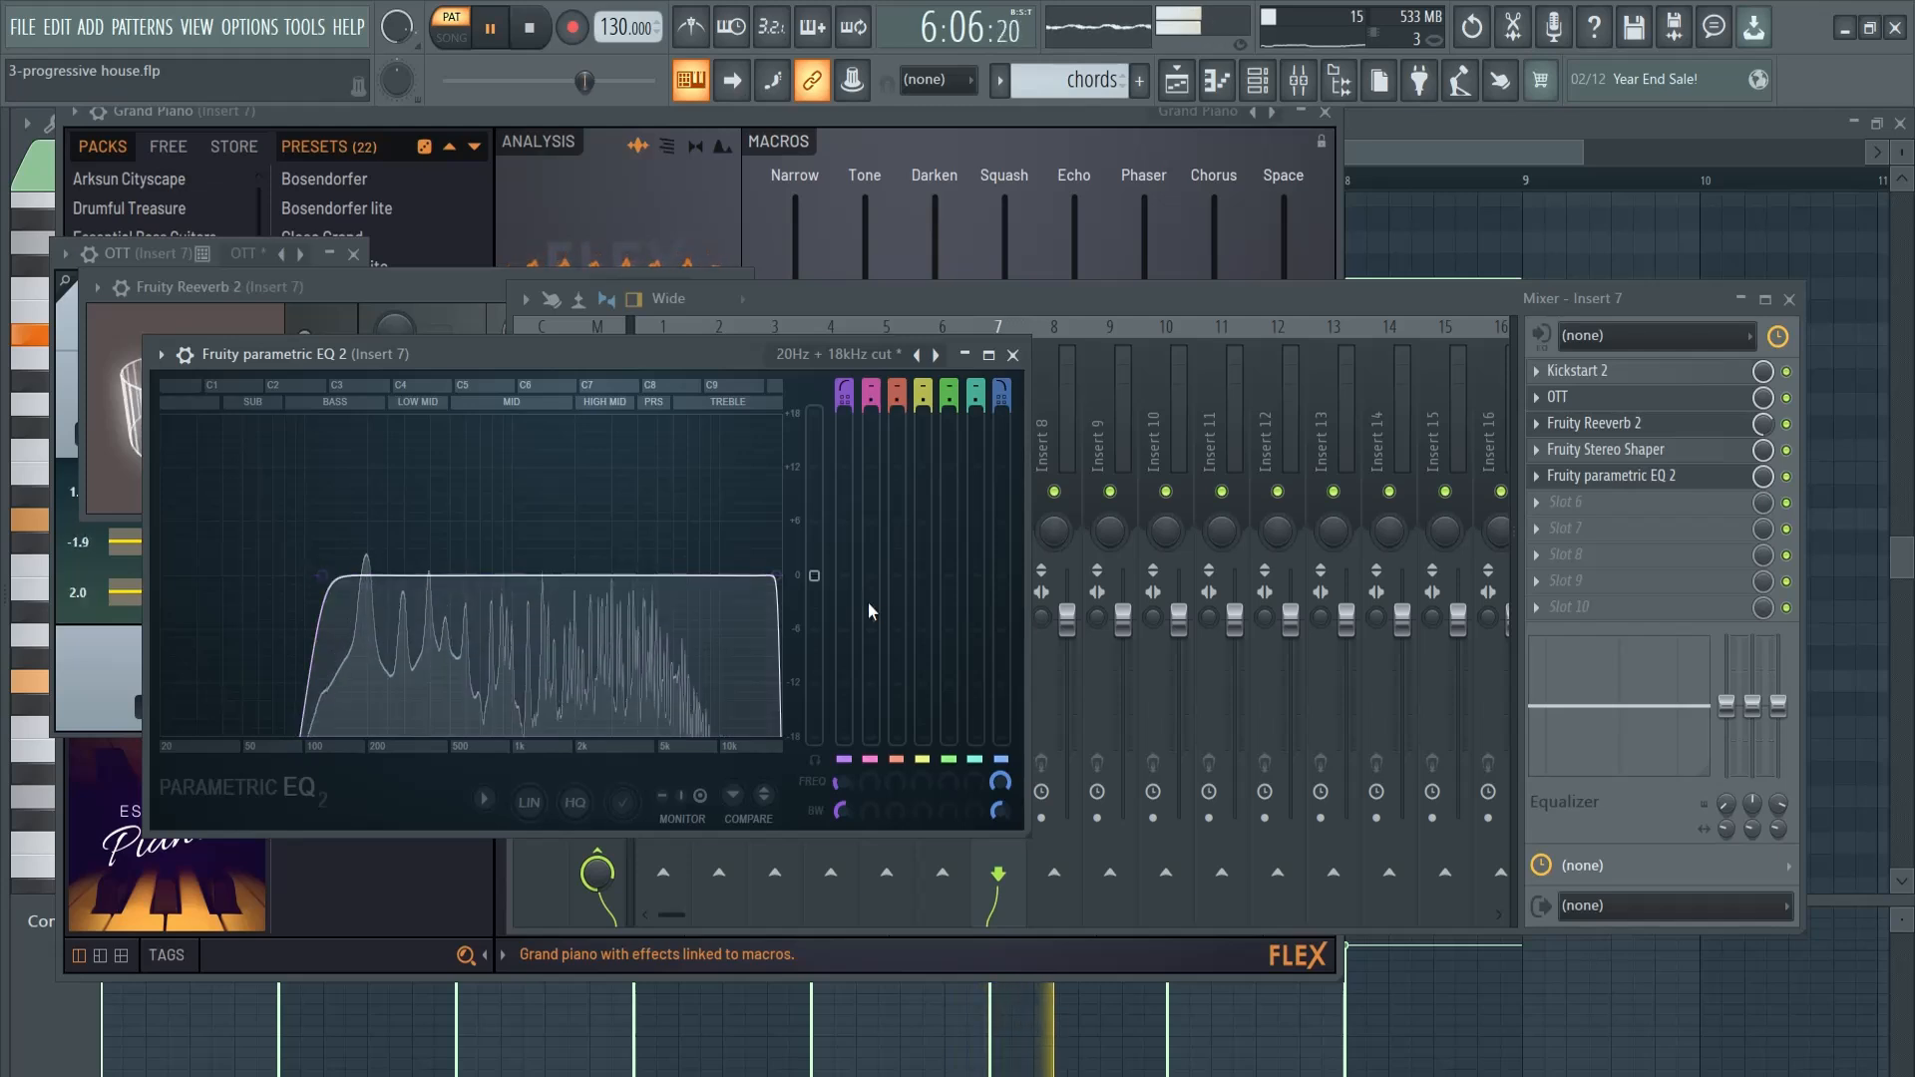
pyautogui.moveTo(777, 575); pyautogui.dragTo(635, 569)
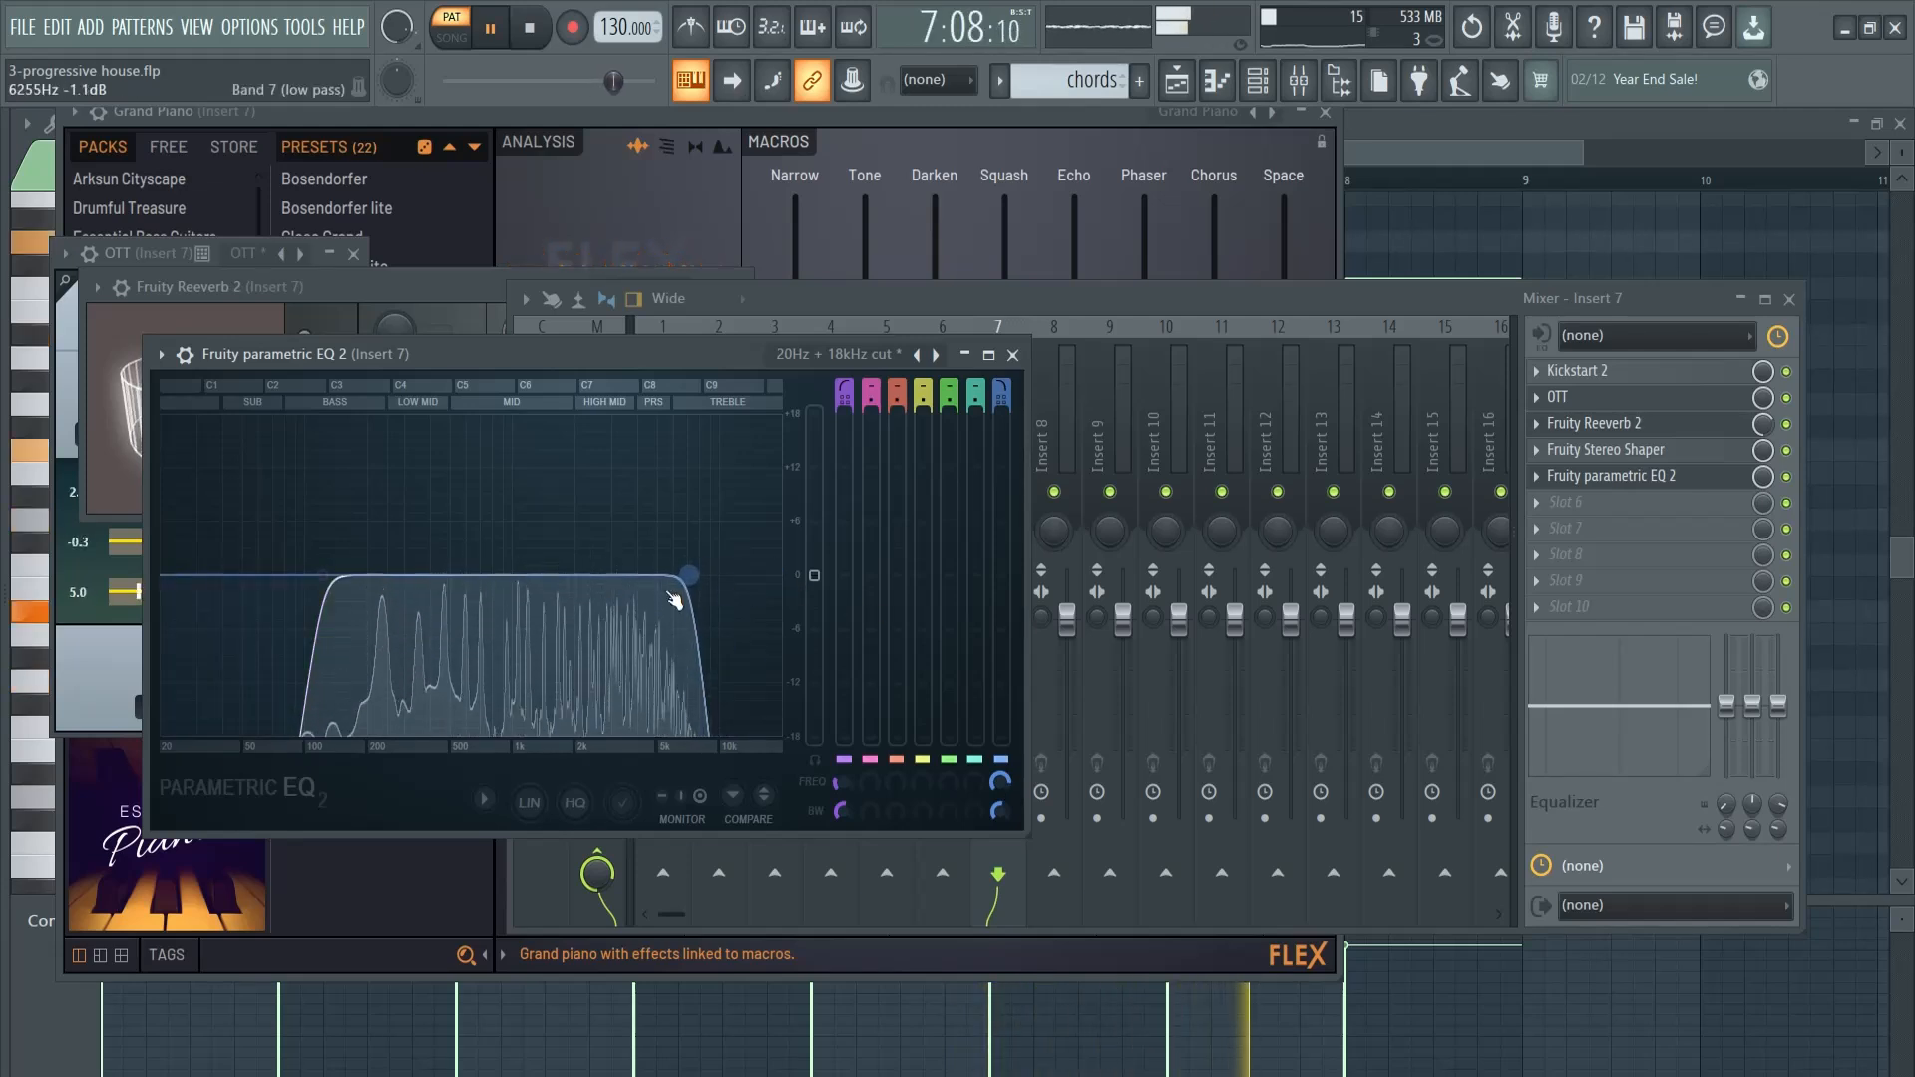
pyautogui.click(1026, 365)
# - Load a second Fruity Parametric EQ 2 in slot 6 of Insert 7, lower bands 5, 6 and 7, and close the mixer
pyautogui.click(1576, 502)
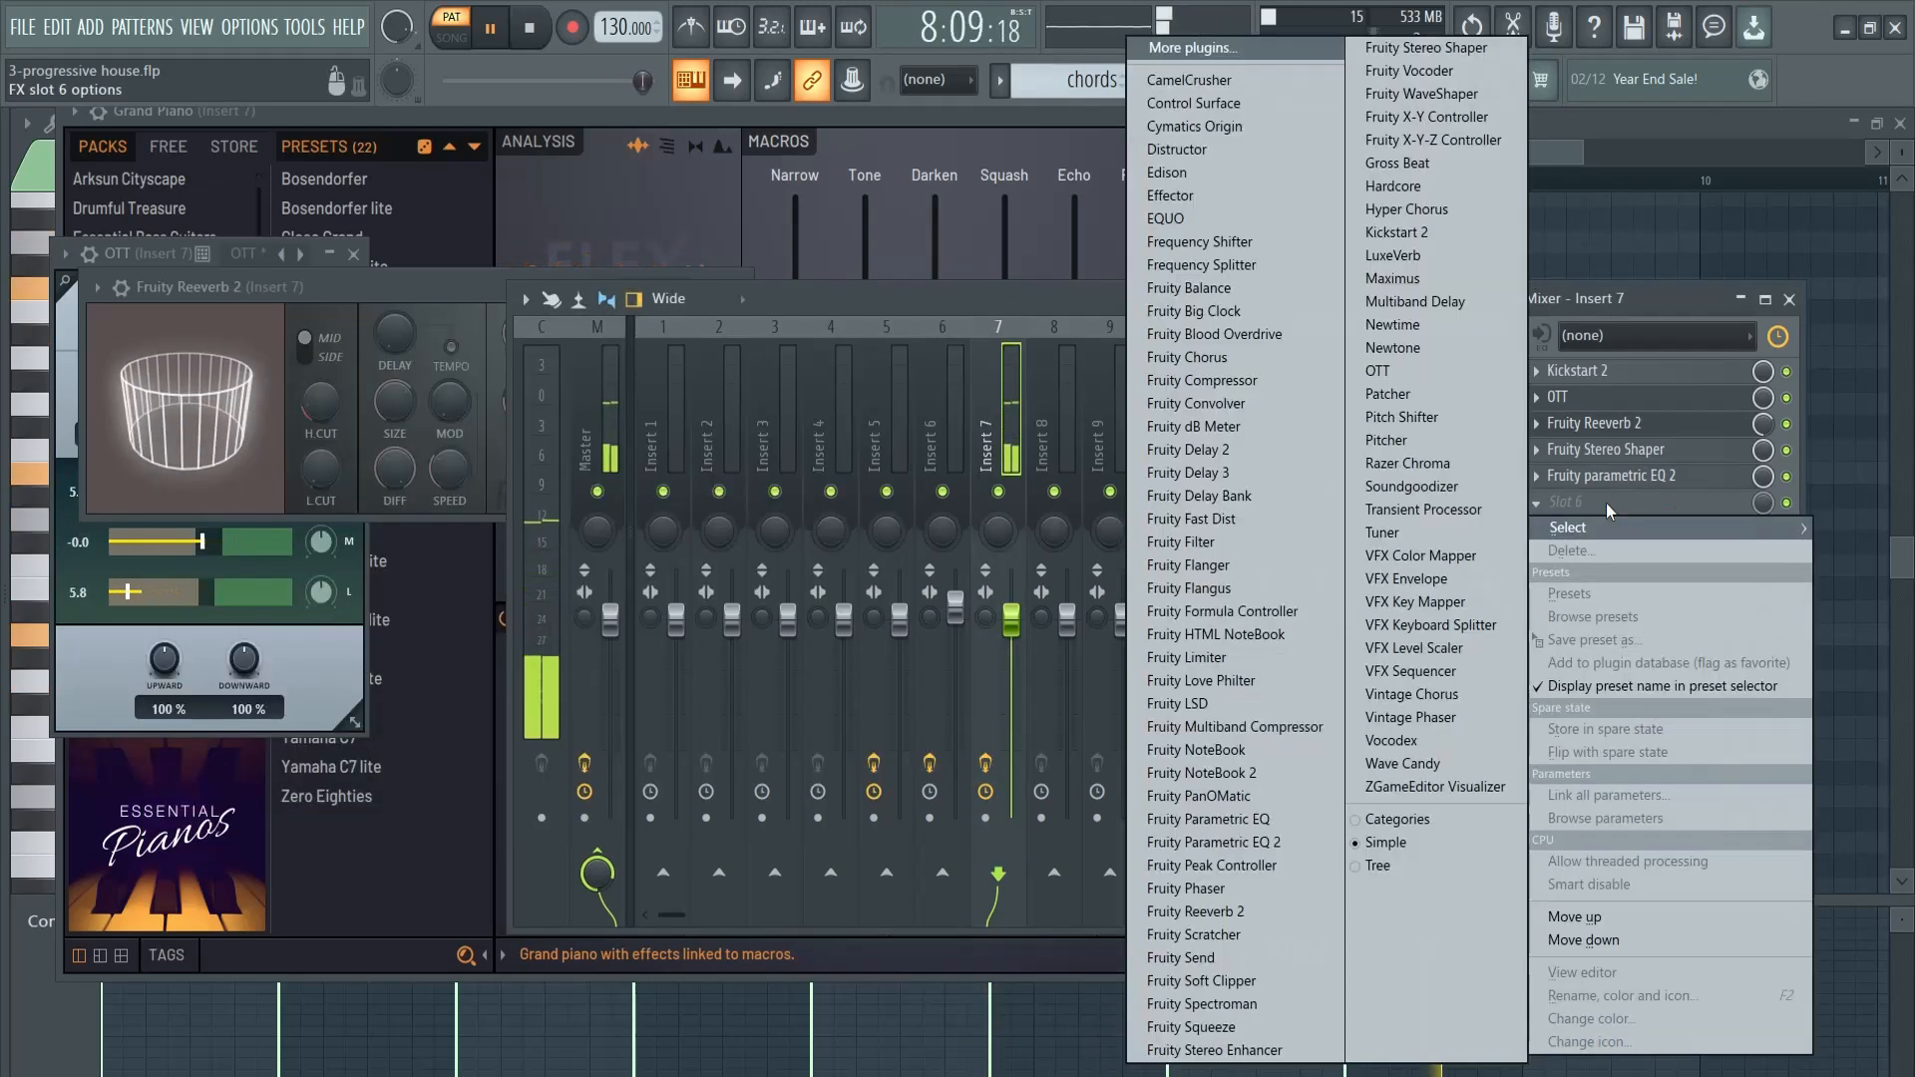
pyautogui.click(1252, 837)
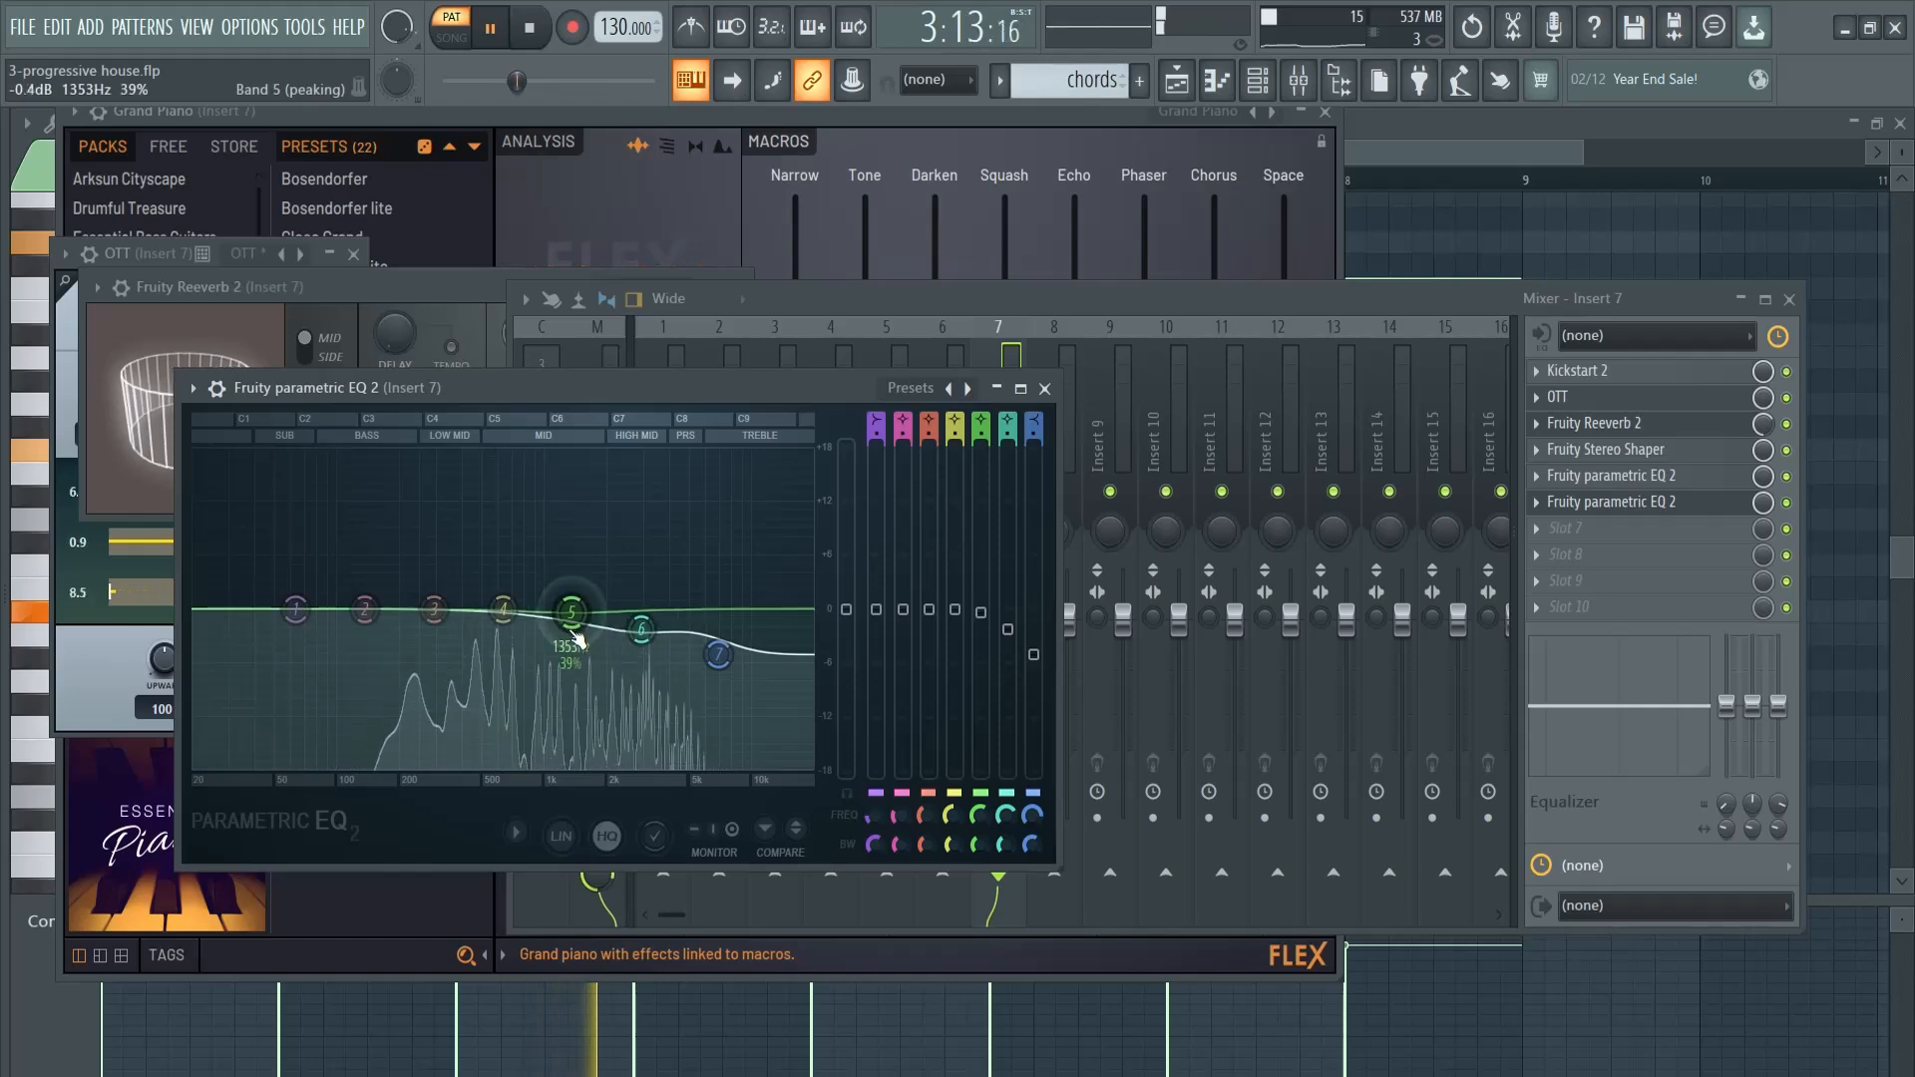
pyautogui.moveTo(577, 629); pyautogui.dragTo(578, 657)
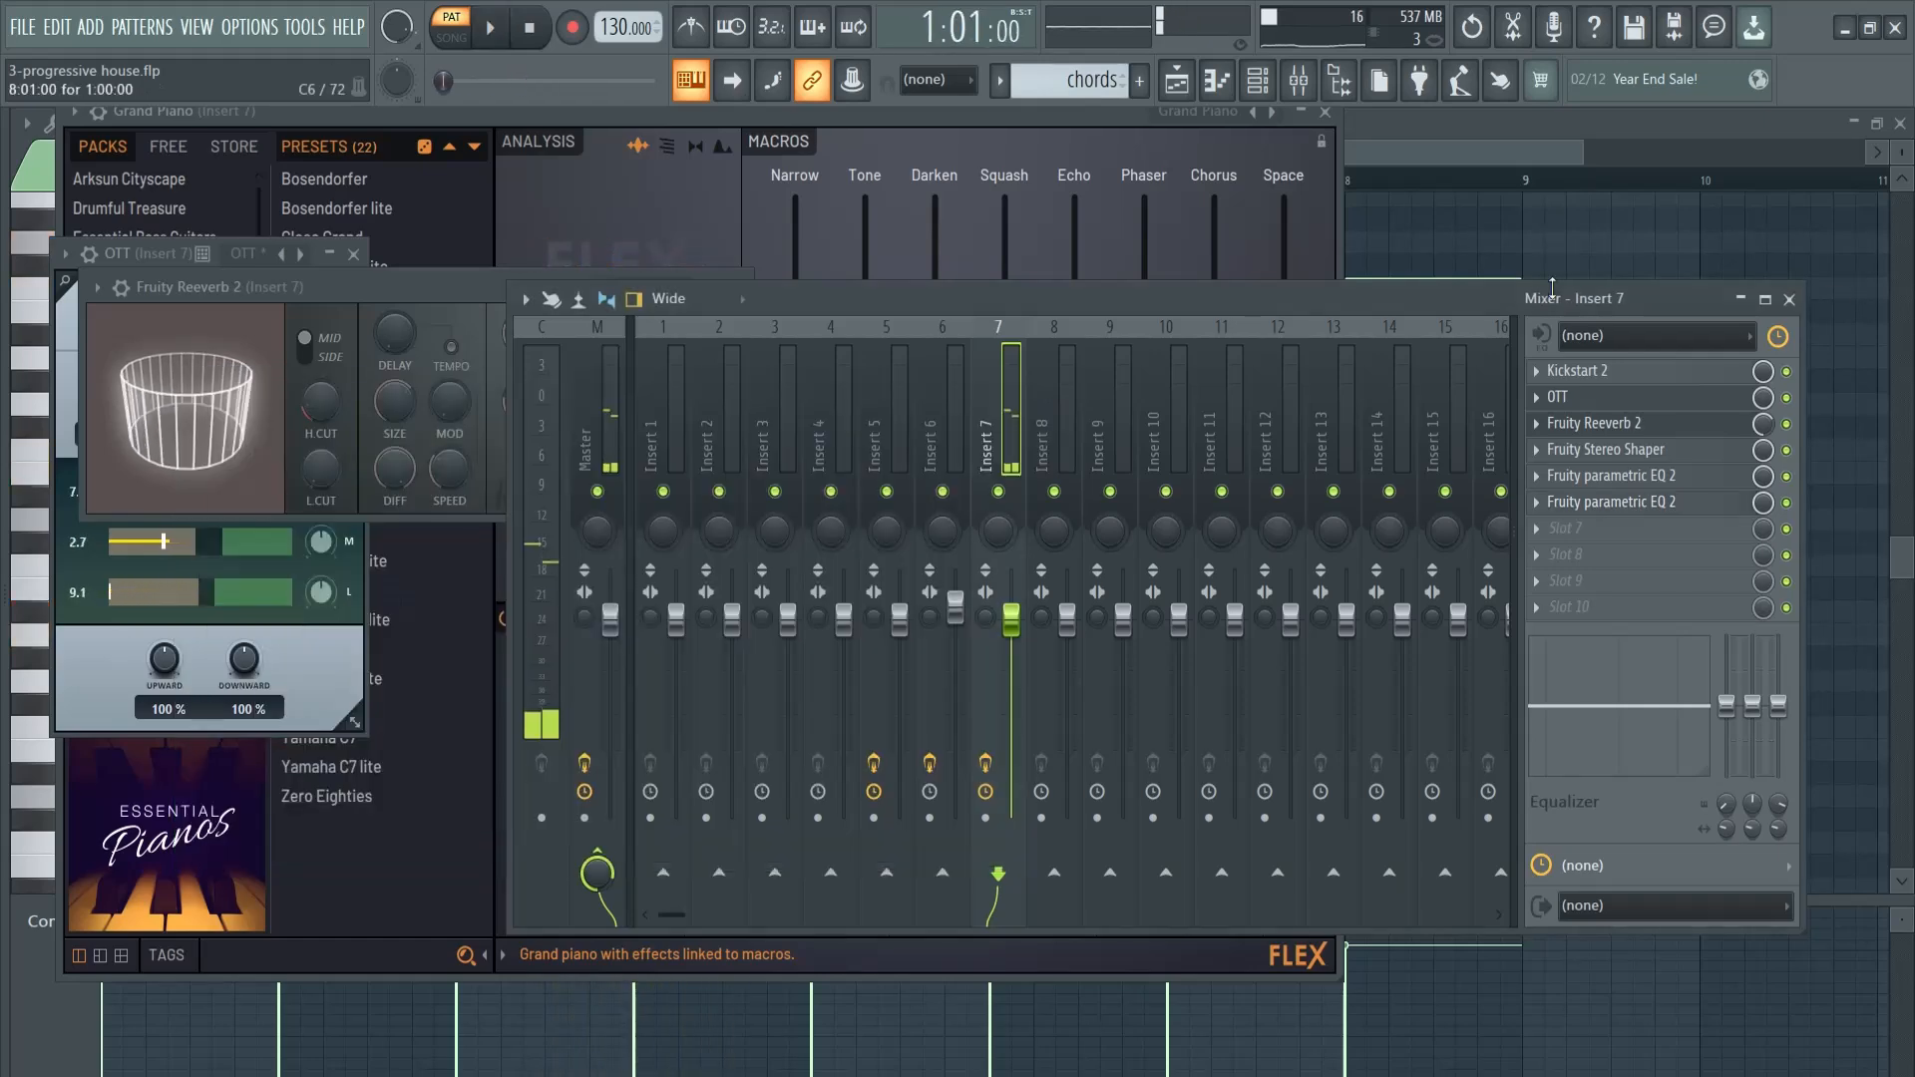
pyautogui.click(1790, 299)
pyautogui.press('Escape')
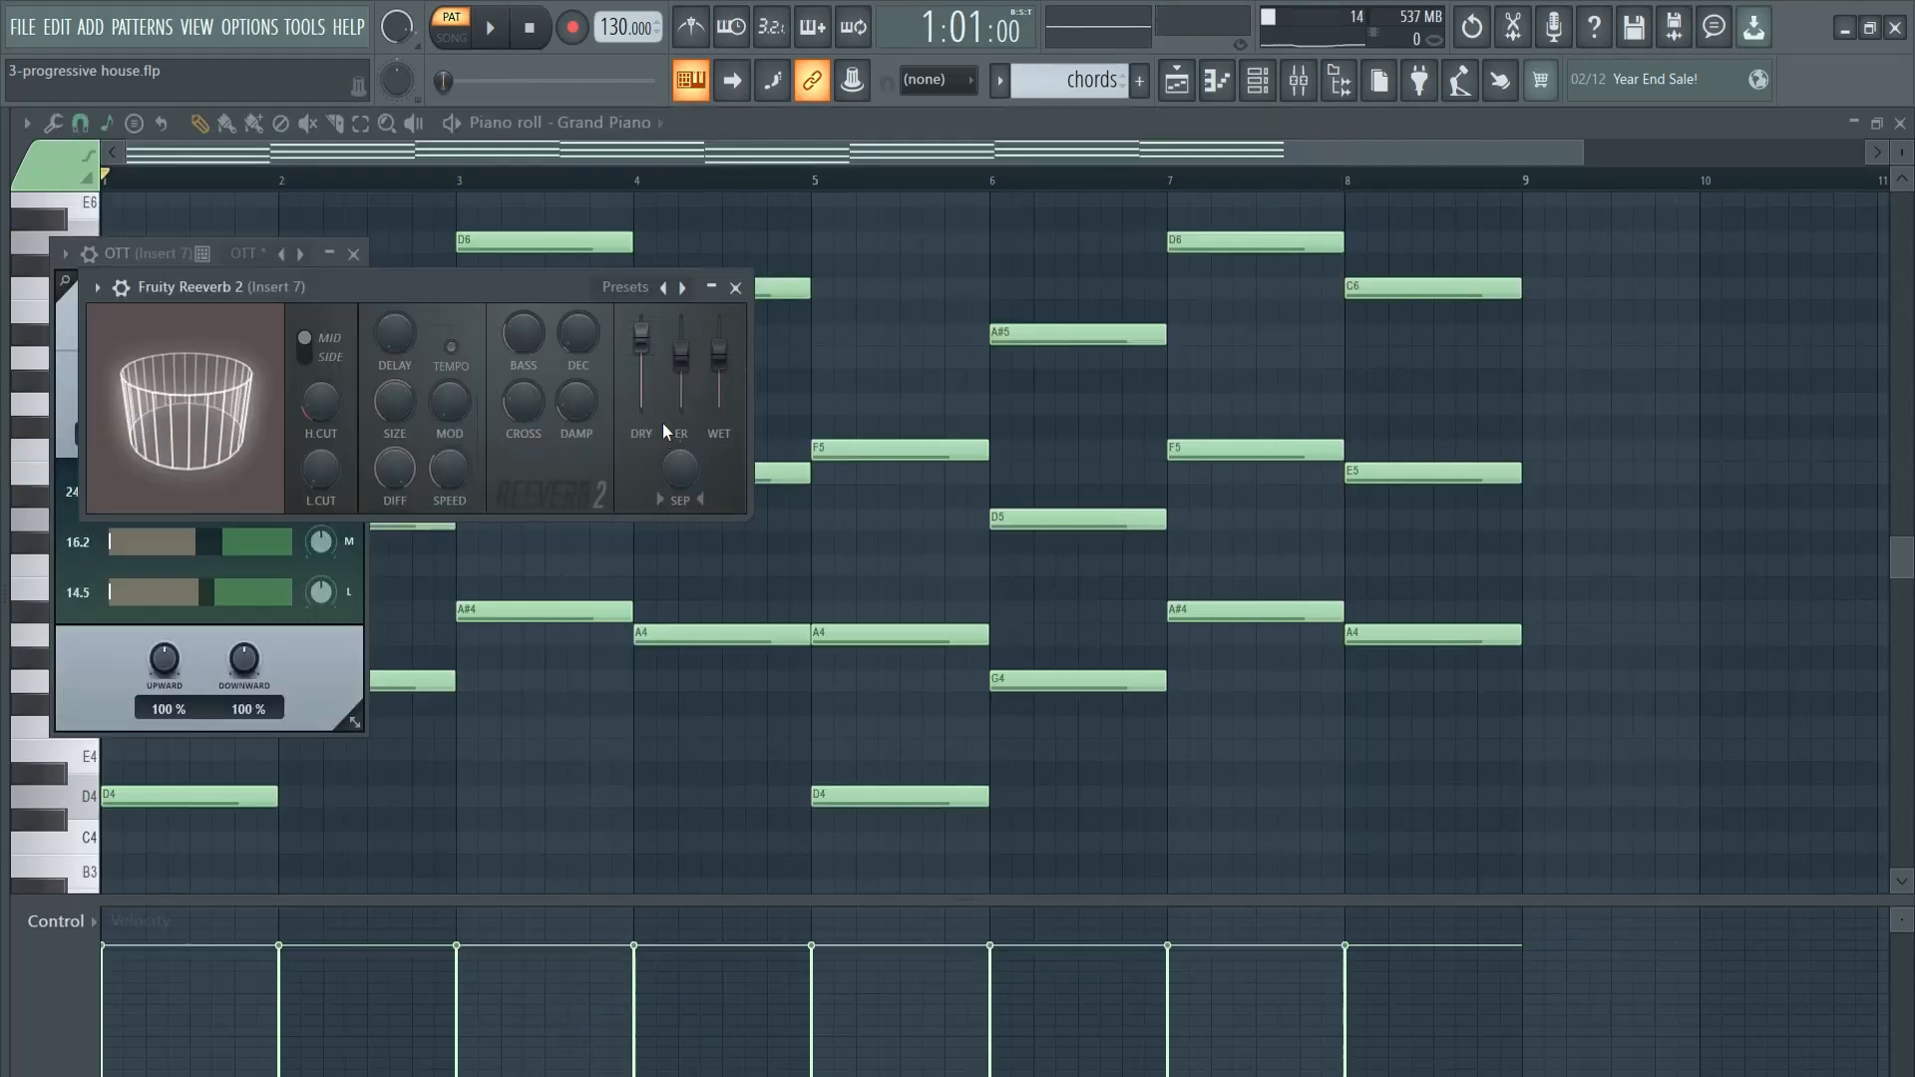
# - Place the chords pattern twice on playlist Track 3 from bar 1 and play the arrangement in song mode
pyautogui.press('F5')
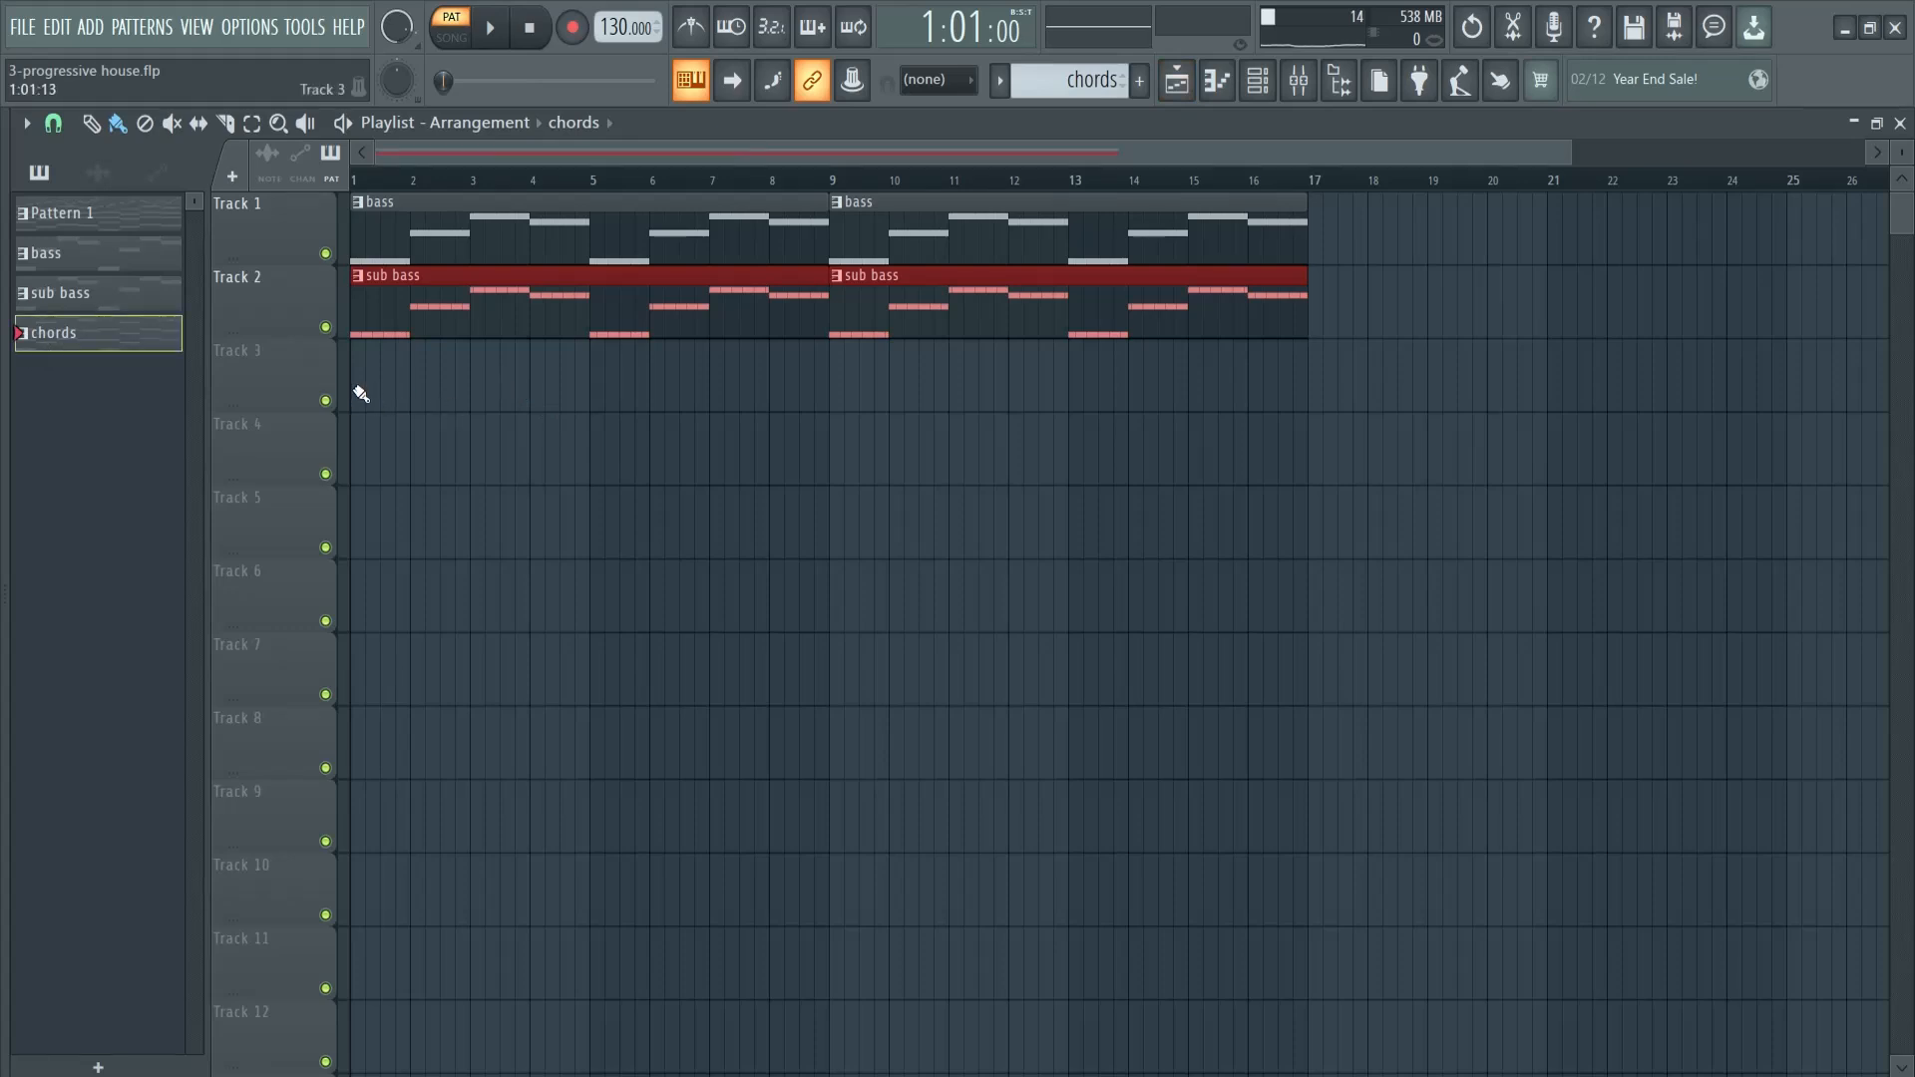
pyautogui.moveTo(360, 394); pyautogui.dragTo(930, 406)
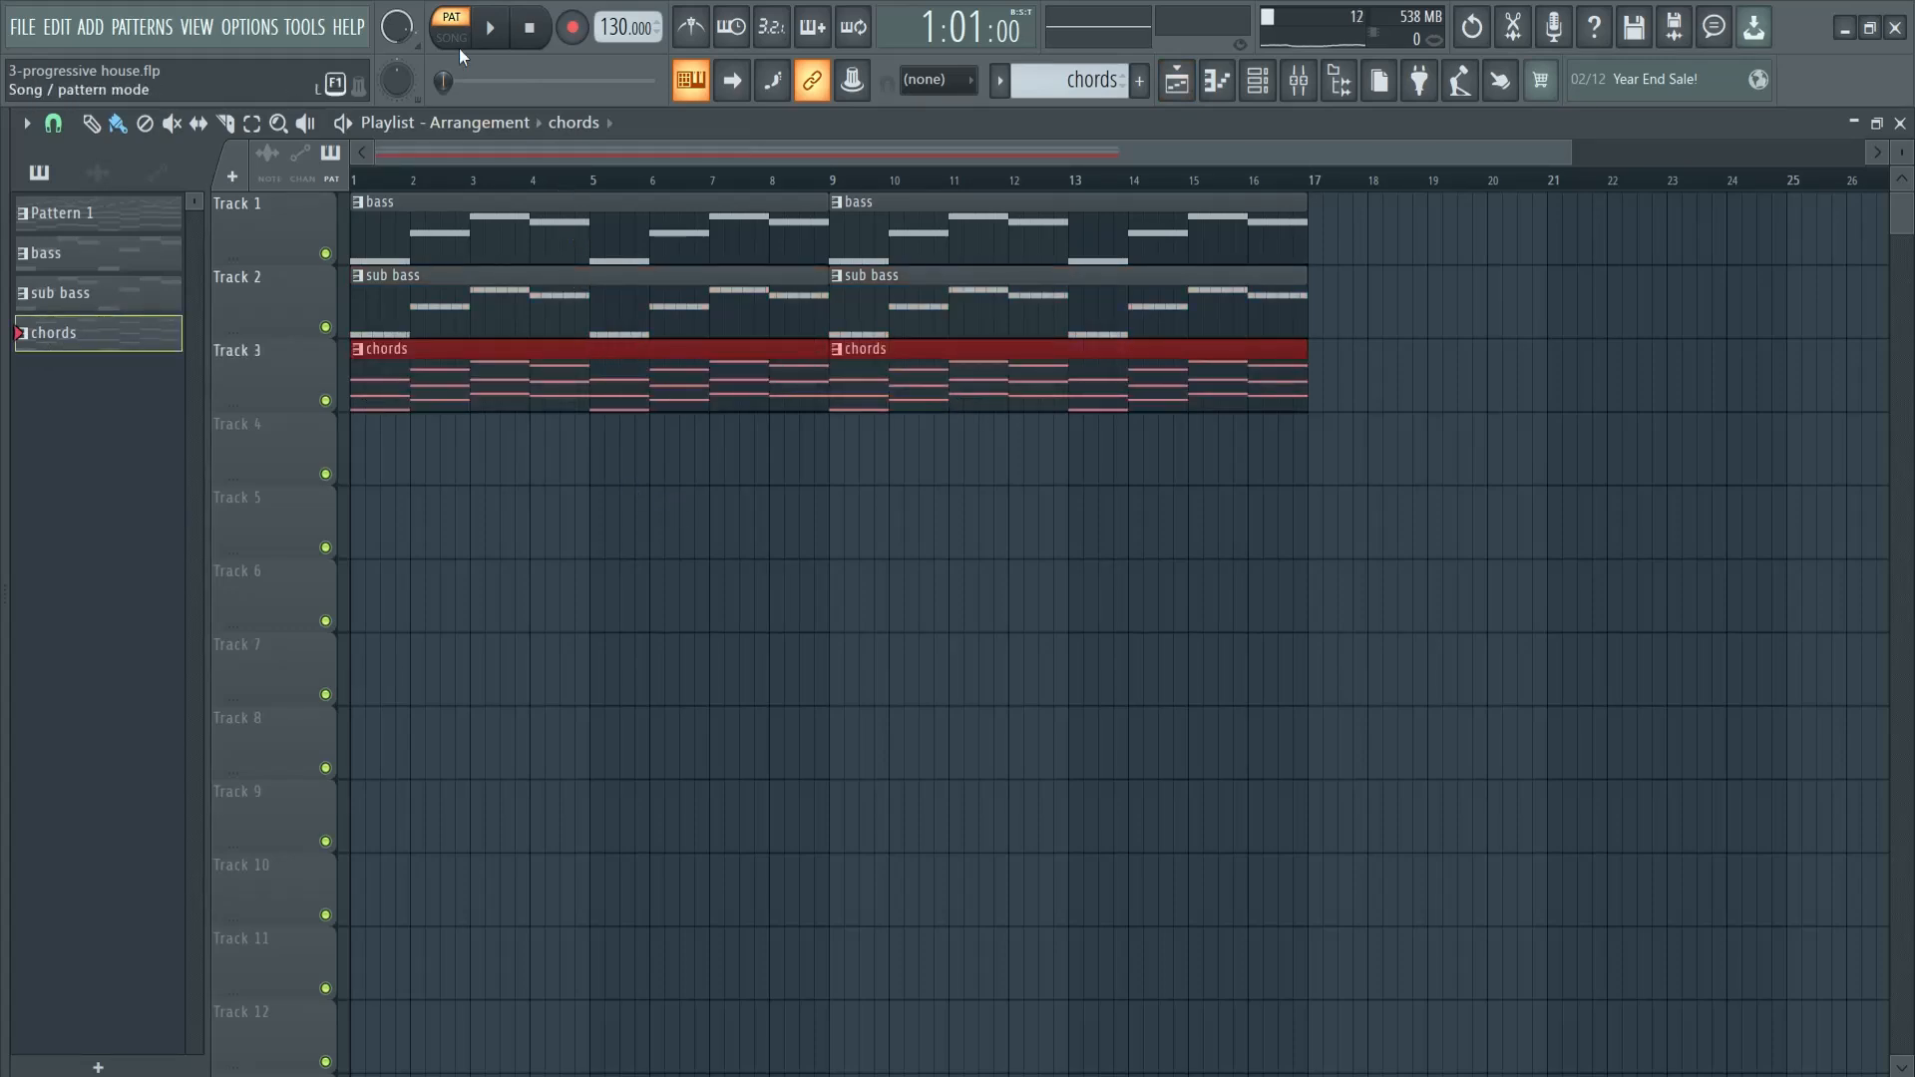
pyautogui.click(493, 38)
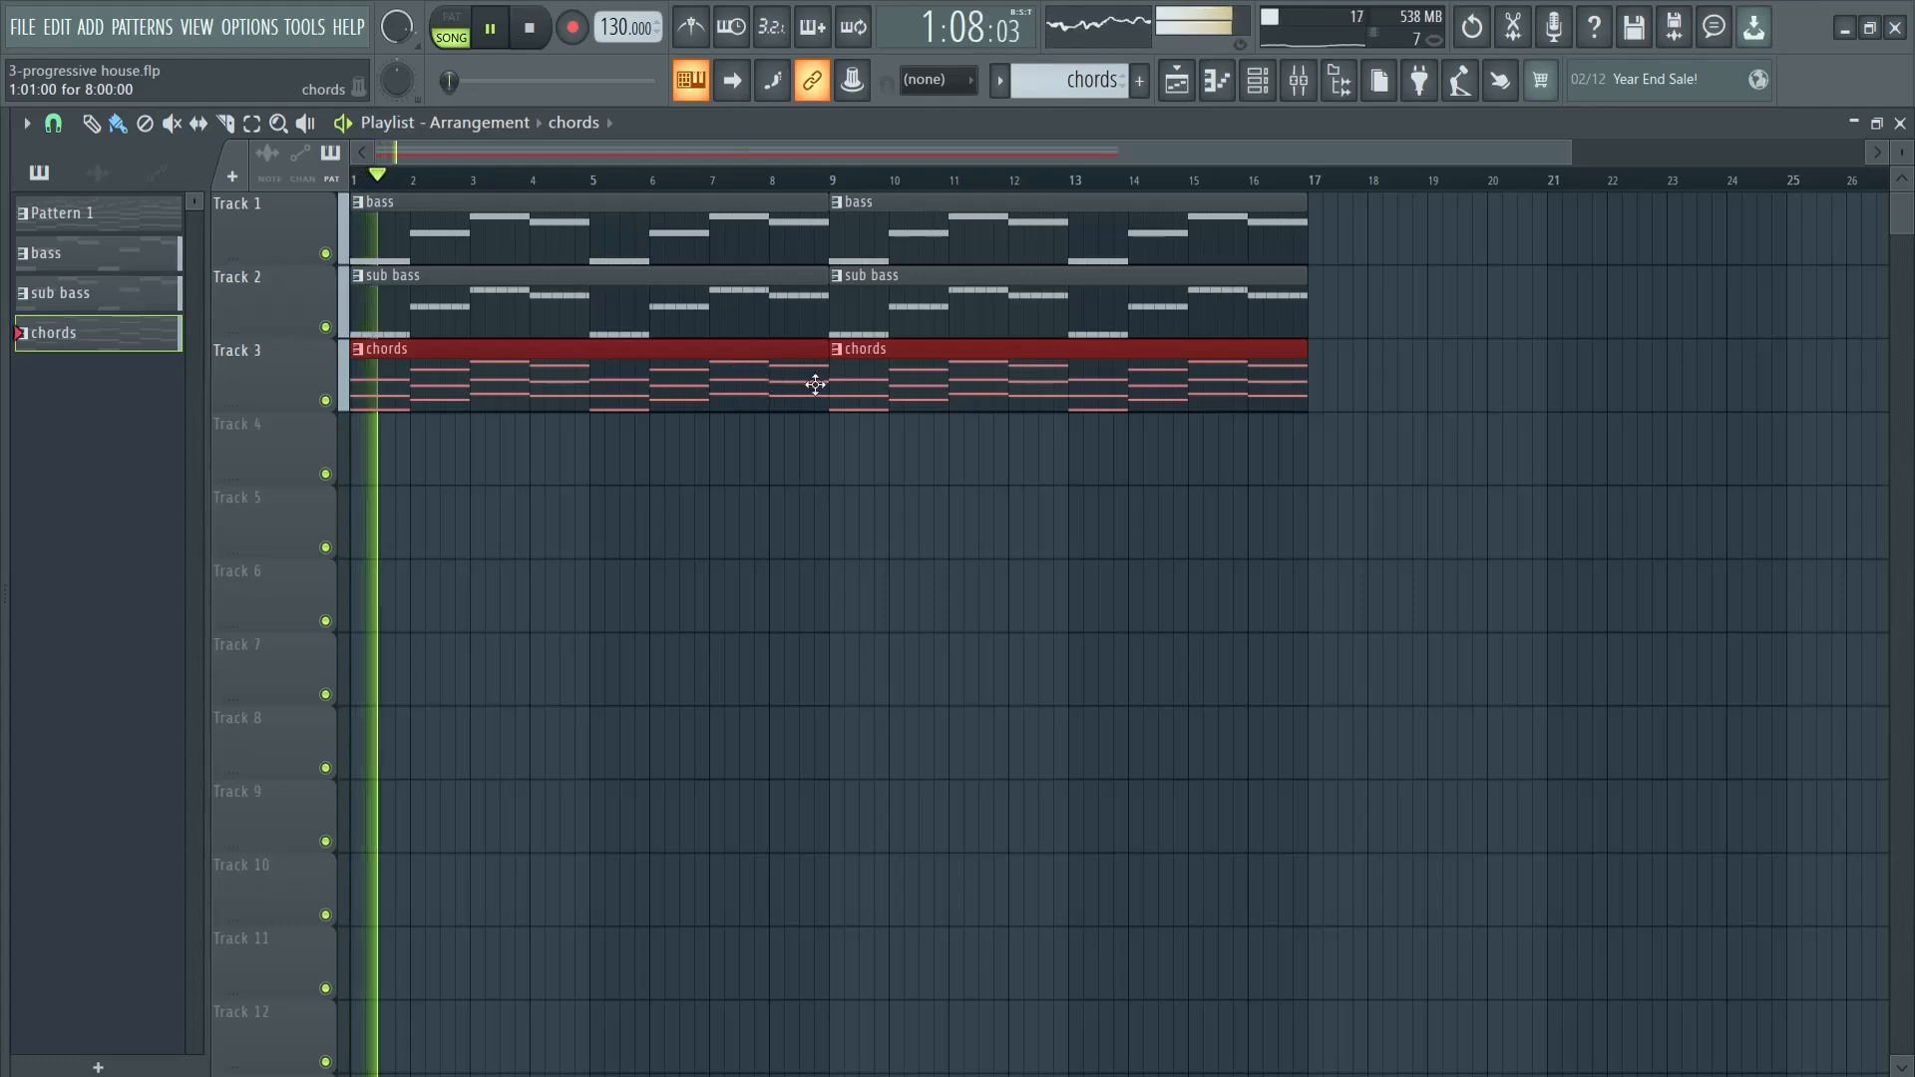
# - Lower the Insert 5 bass volume to about 83% and slightly reduce the Insert 7 piano volume while the song plays
pyautogui.press('F9')
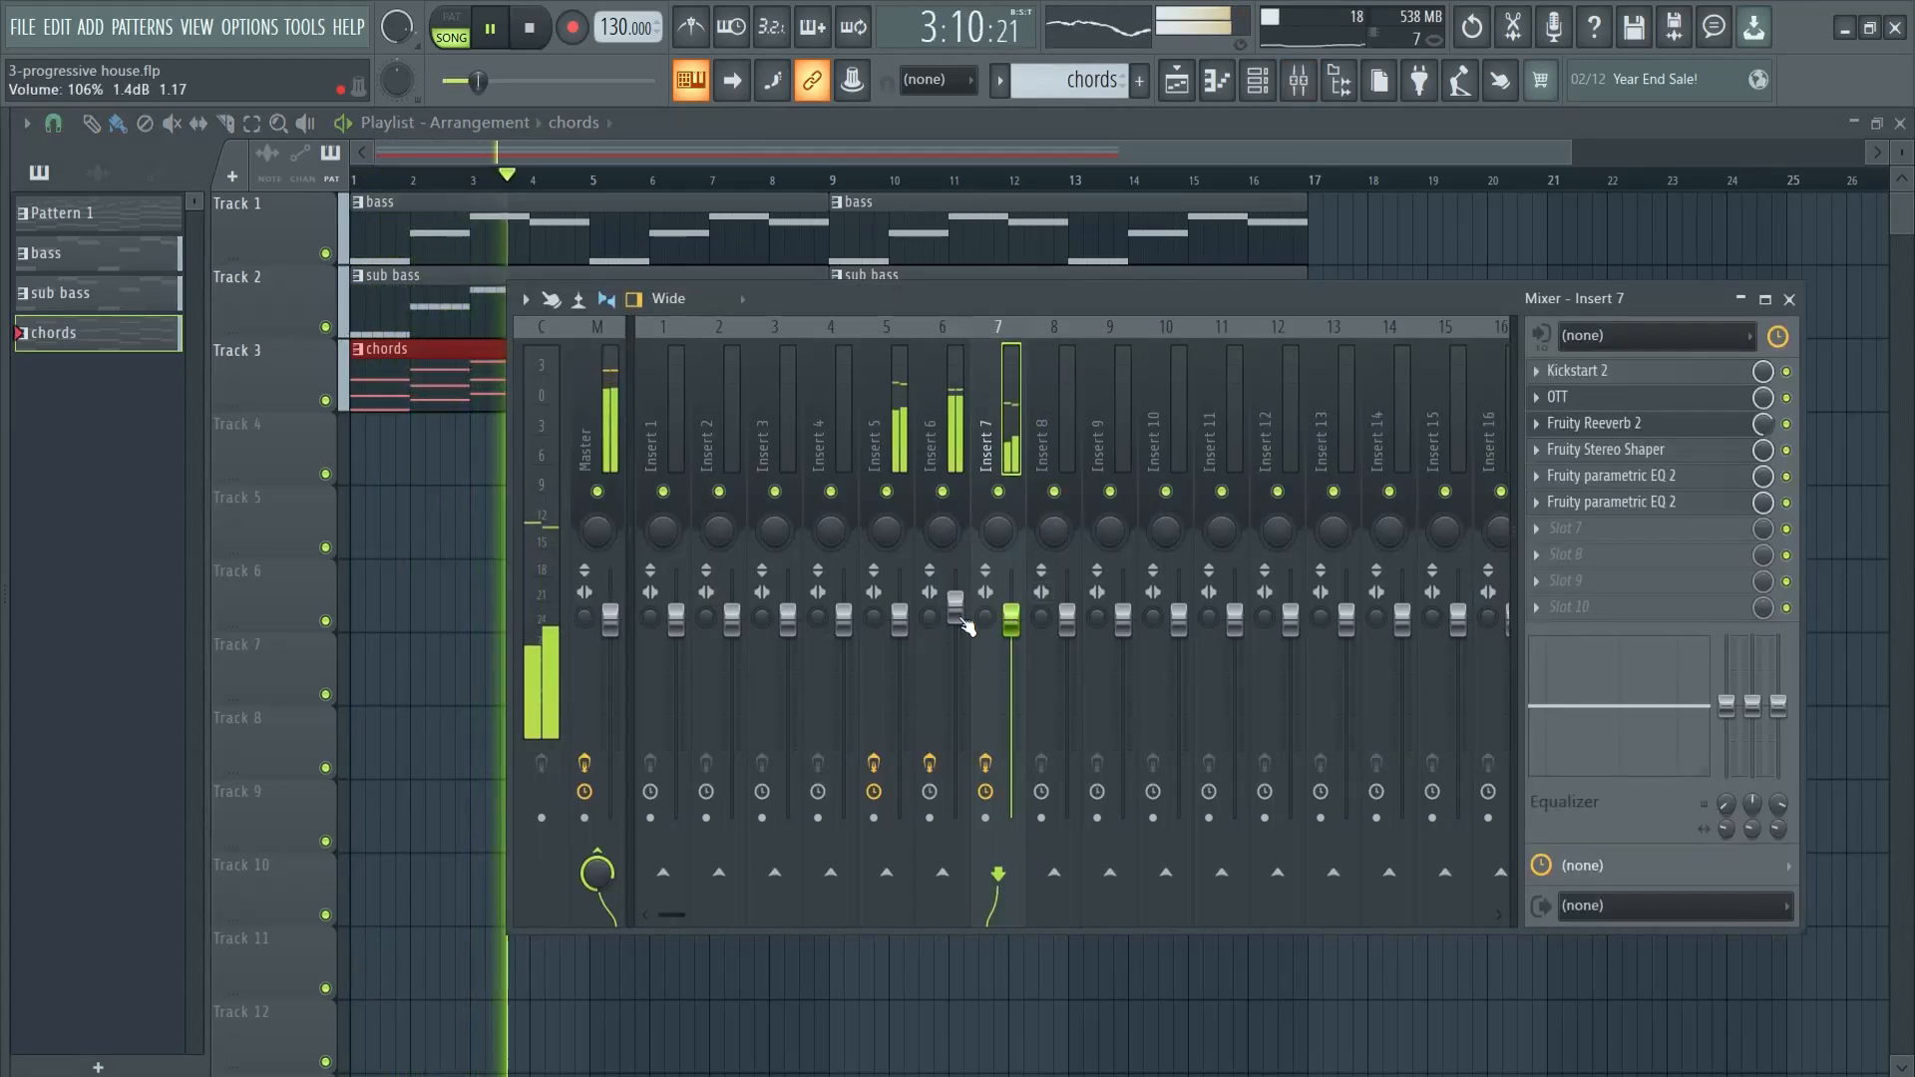
pyautogui.press('F9')
pyautogui.click(125, 257)
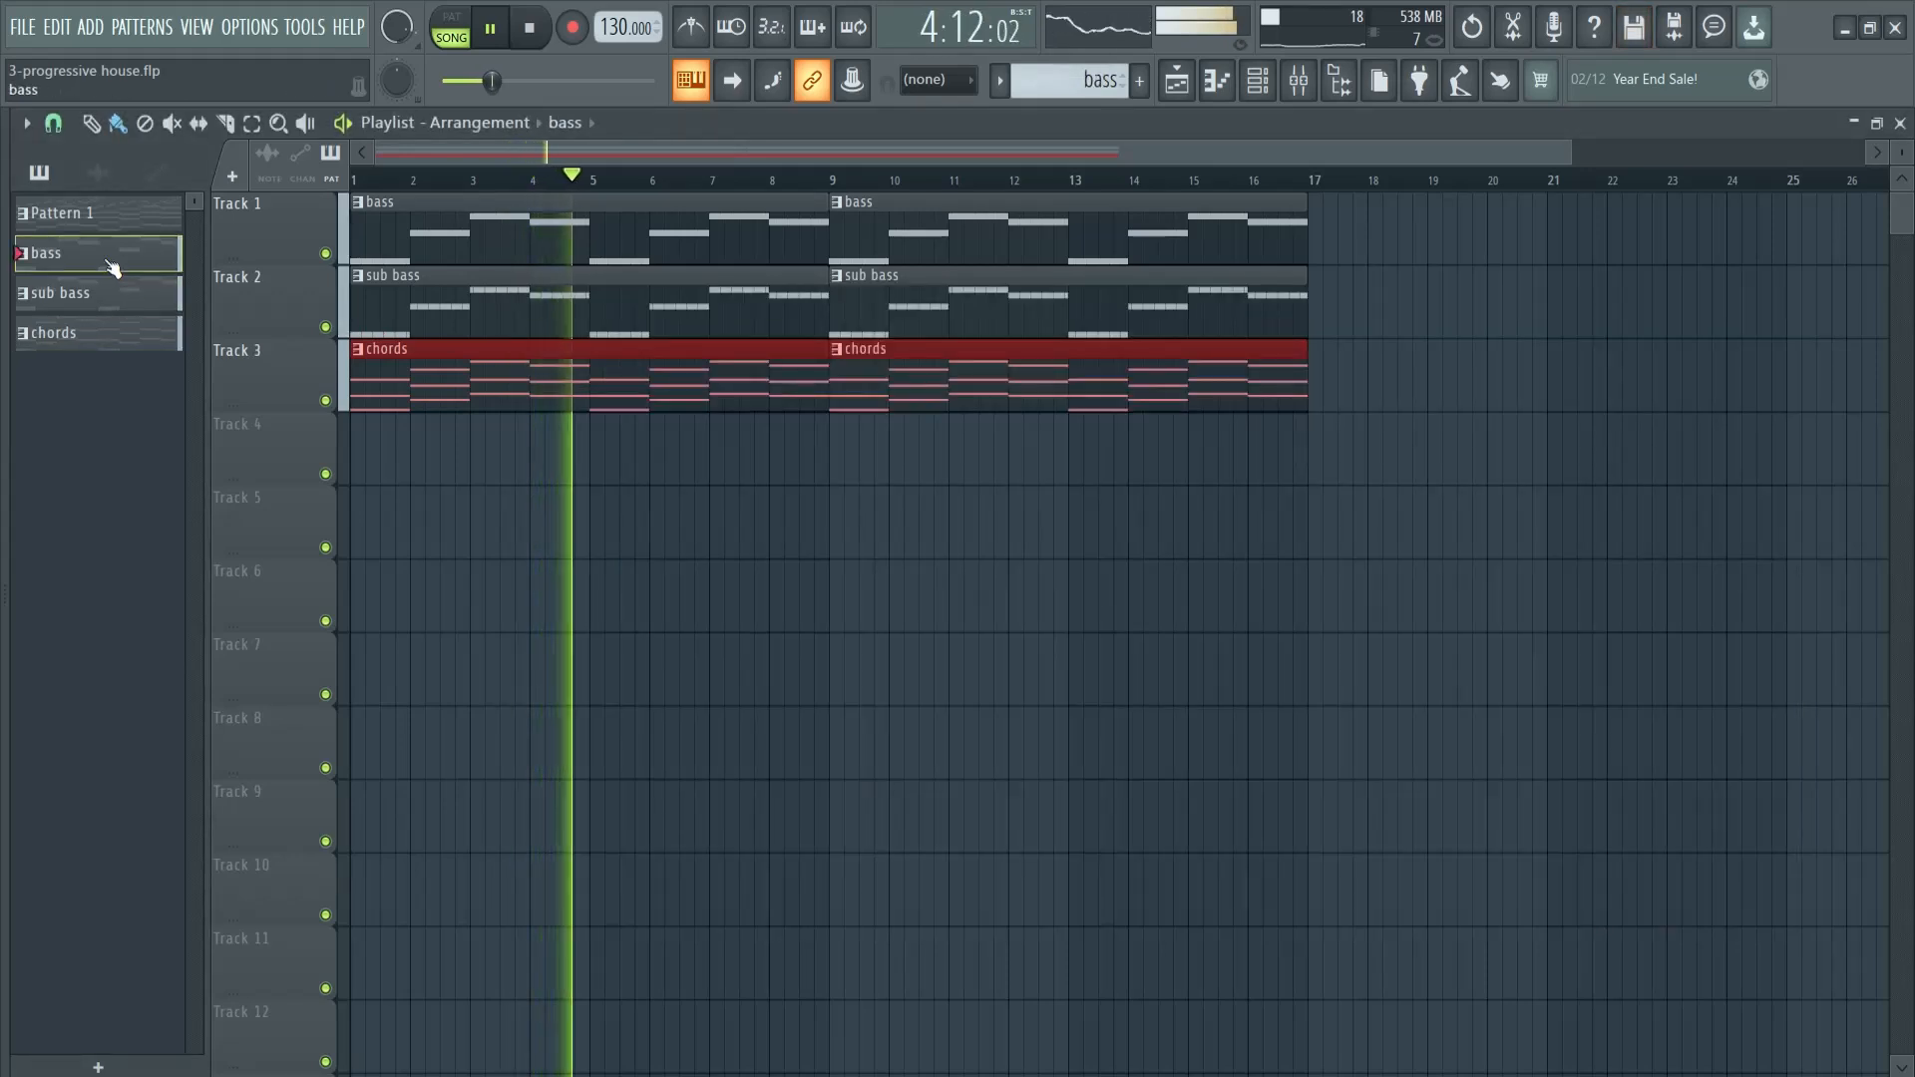
pyautogui.press('F6')
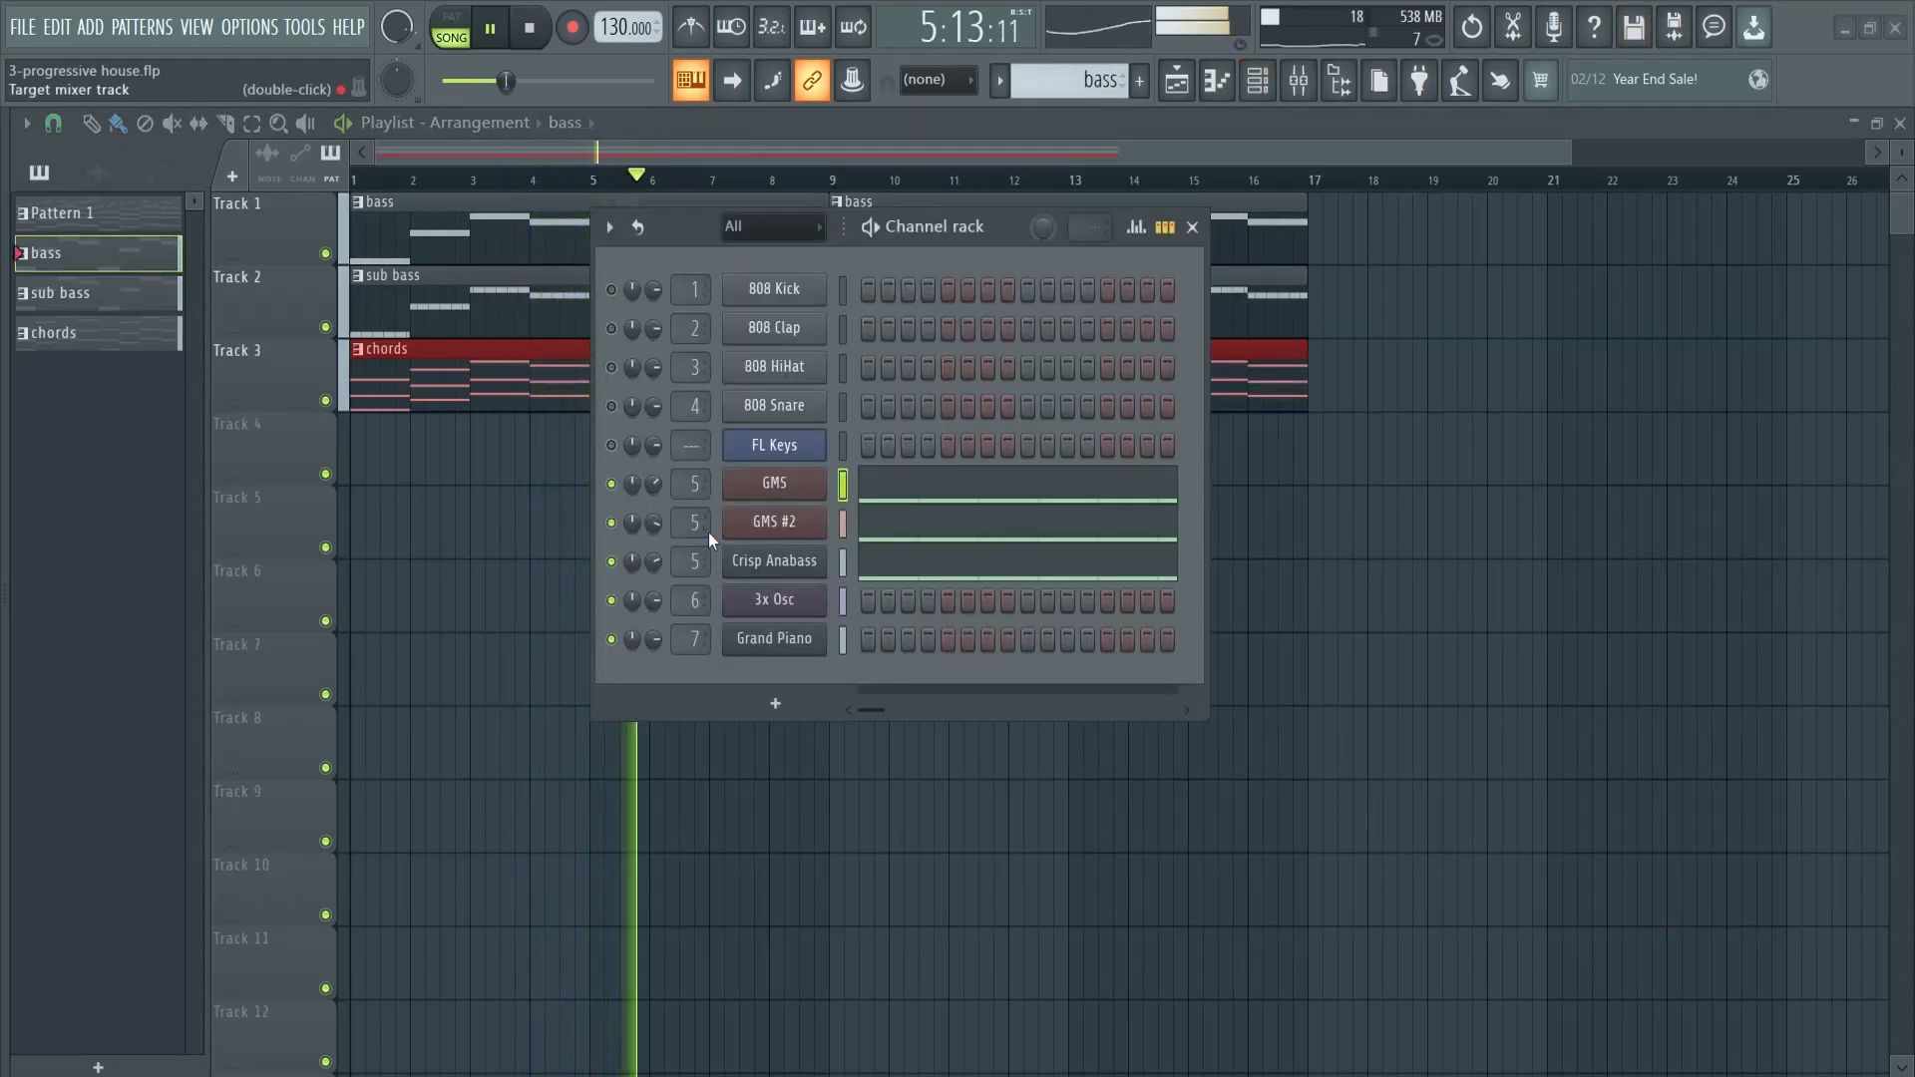
pyautogui.press('F6')
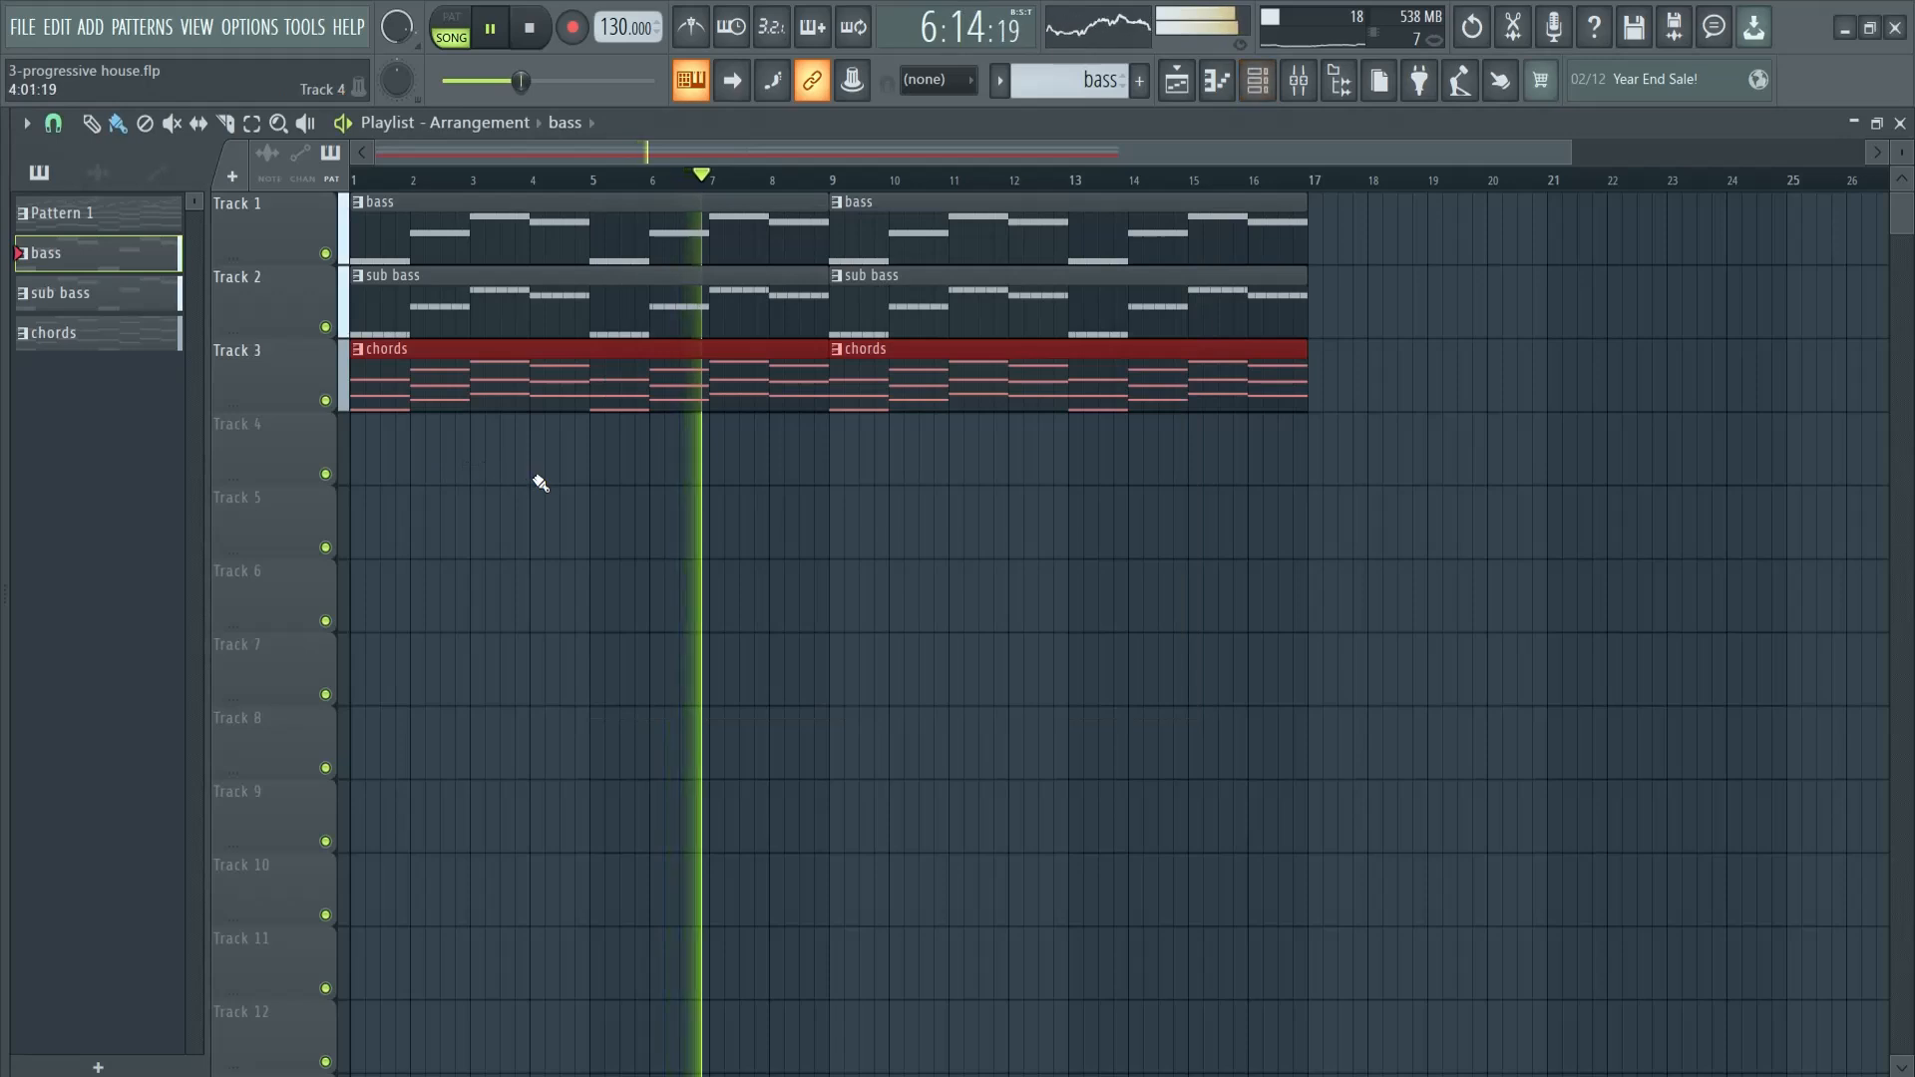
pyautogui.press('F9')
pyautogui.moveTo(898, 615); pyautogui.dragTo(1018, 656)
pyautogui.moveTo(898, 647); pyautogui.dragTo(908, 658)
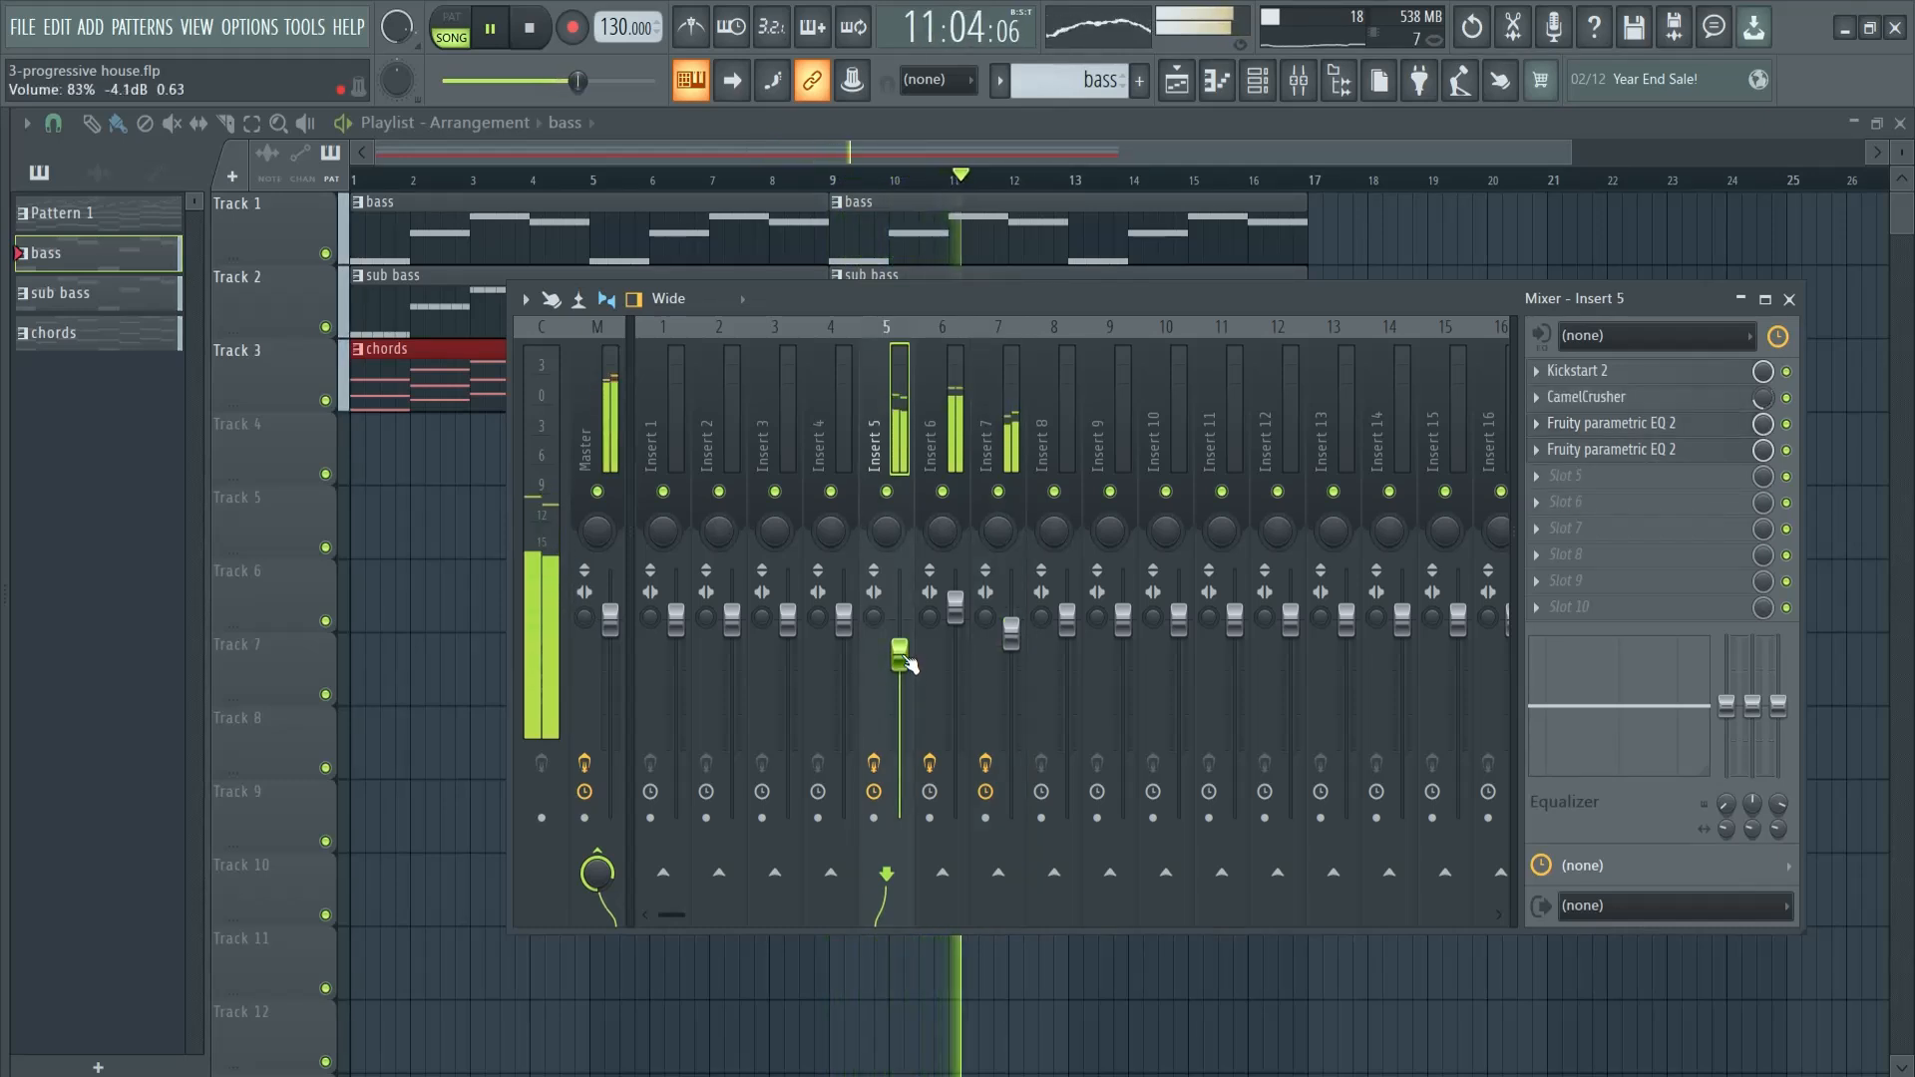
pyautogui.press('space')
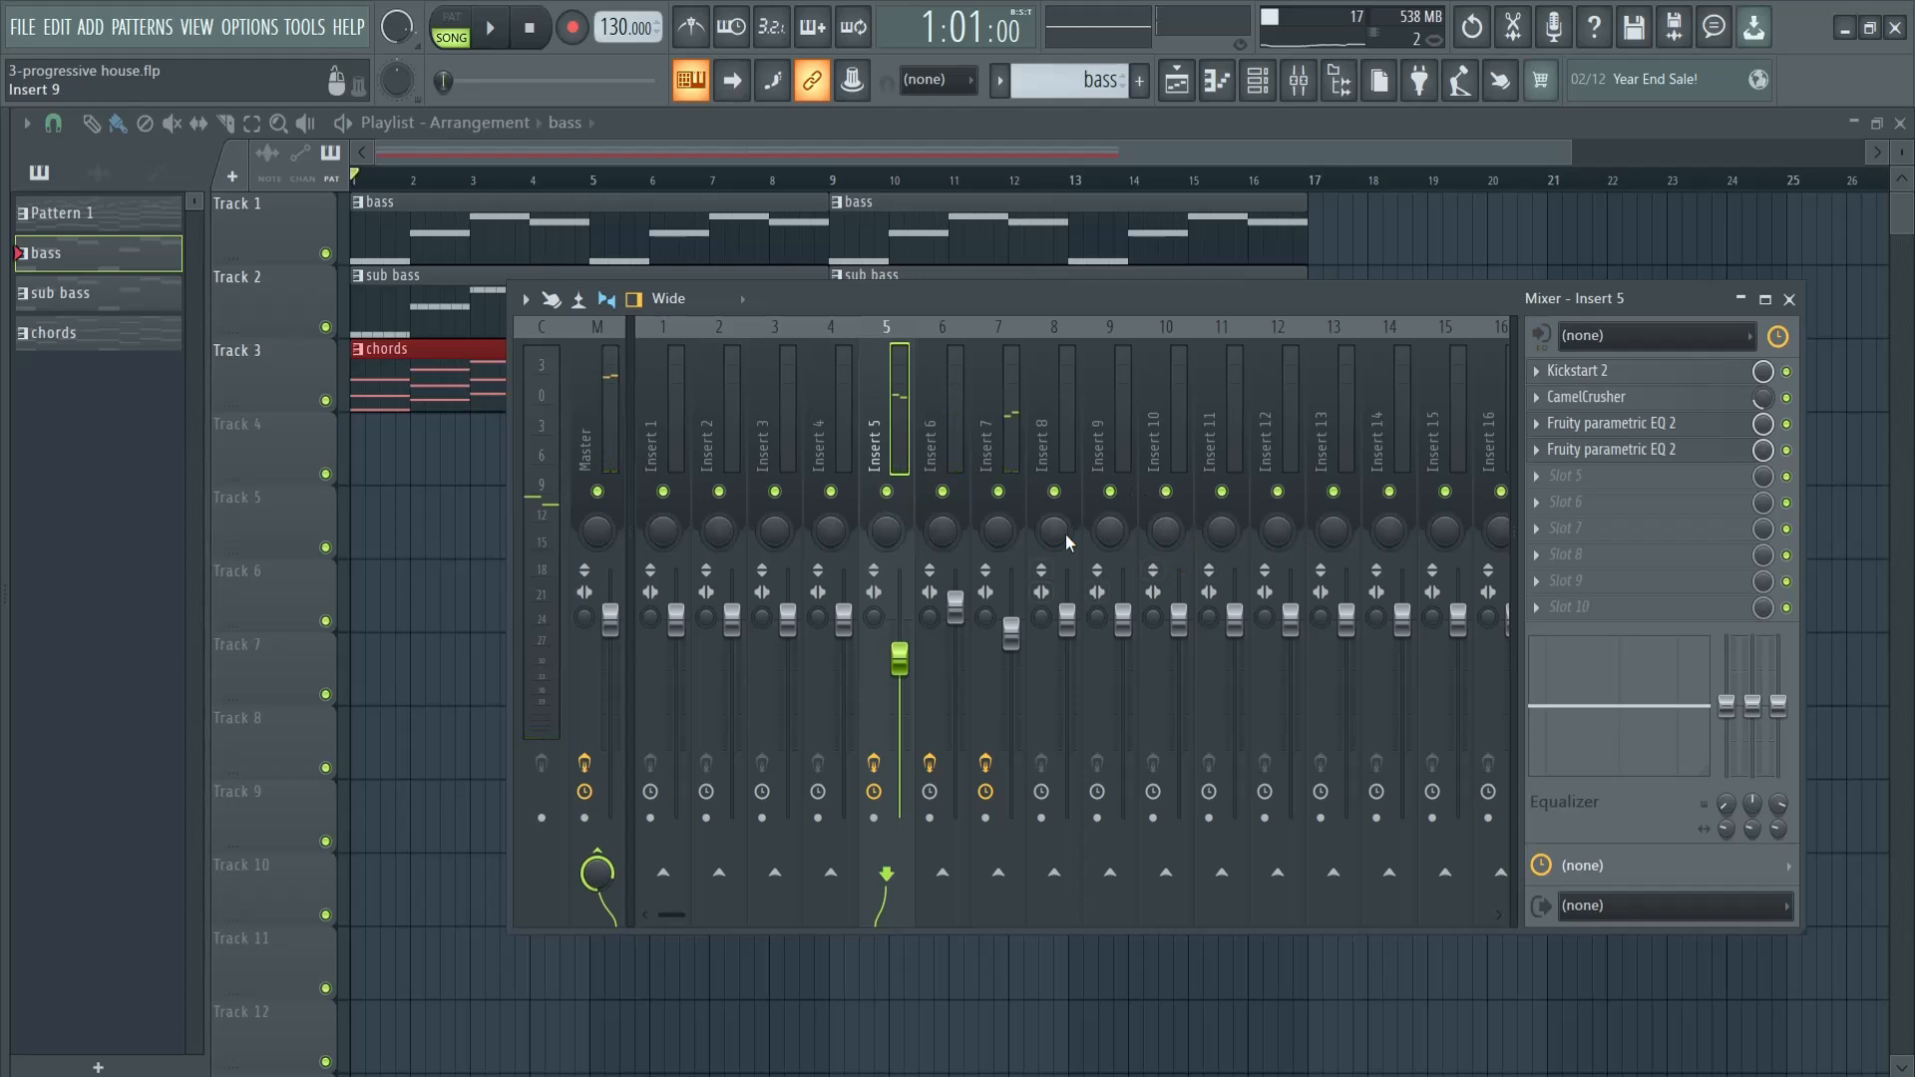
pyautogui.click(1789, 299)
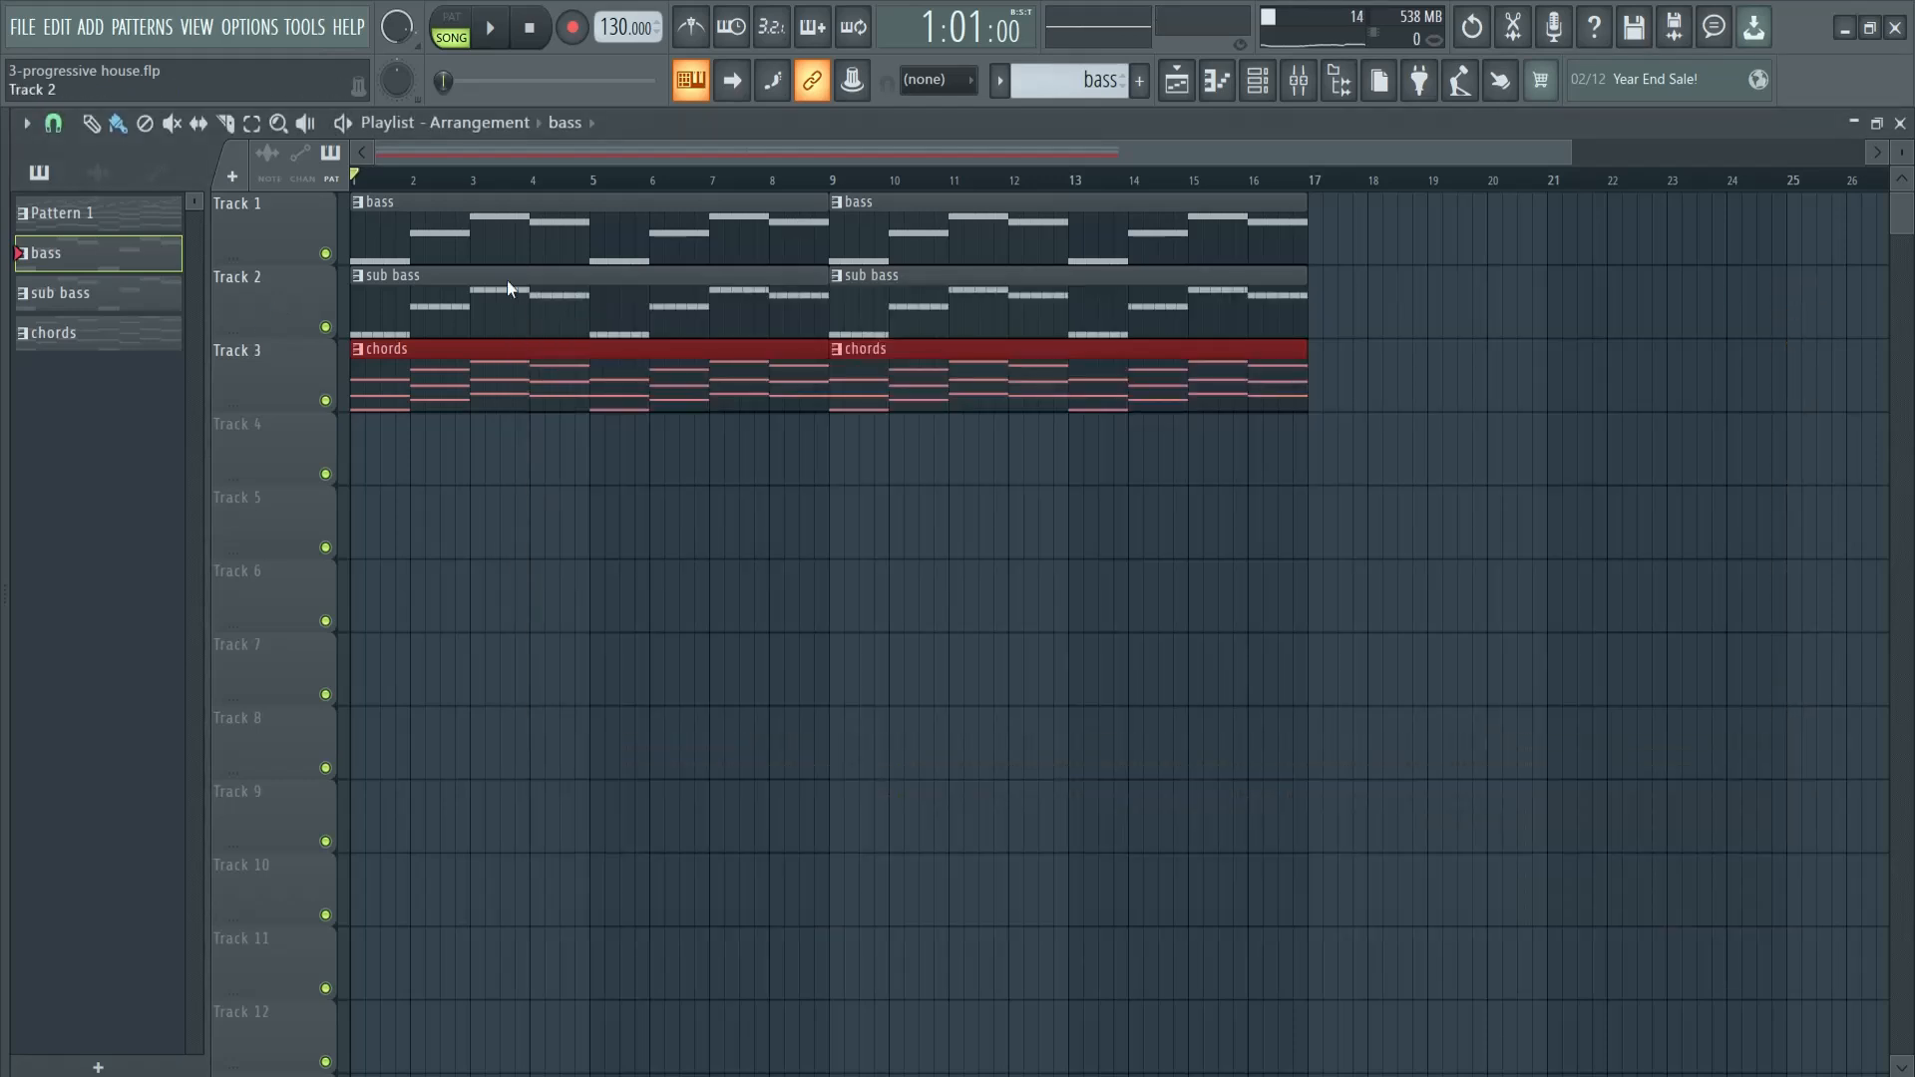
# - Create a new pattern named melody and place it on Track 4 at bars 1 and 9
pyautogui.click(1141, 81)
pyautogui.write('melody')
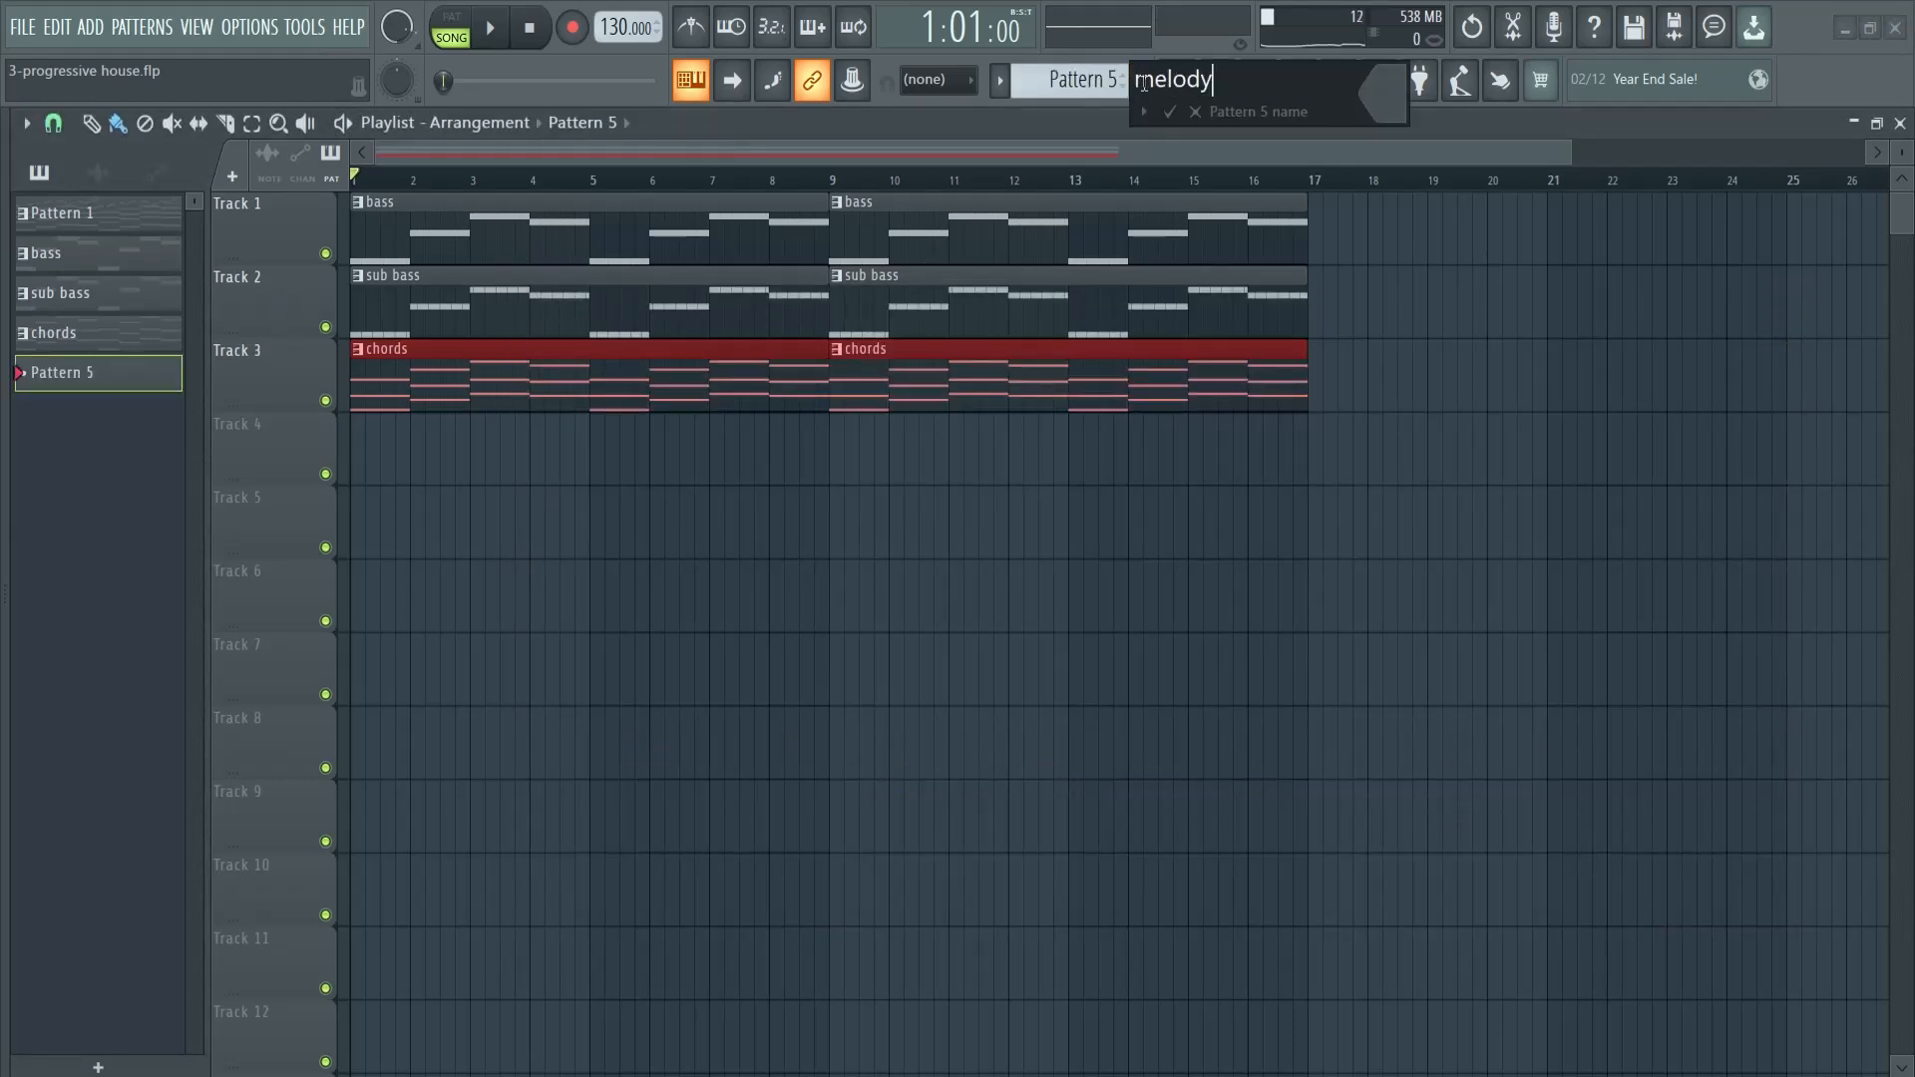
pyautogui.press('Return')
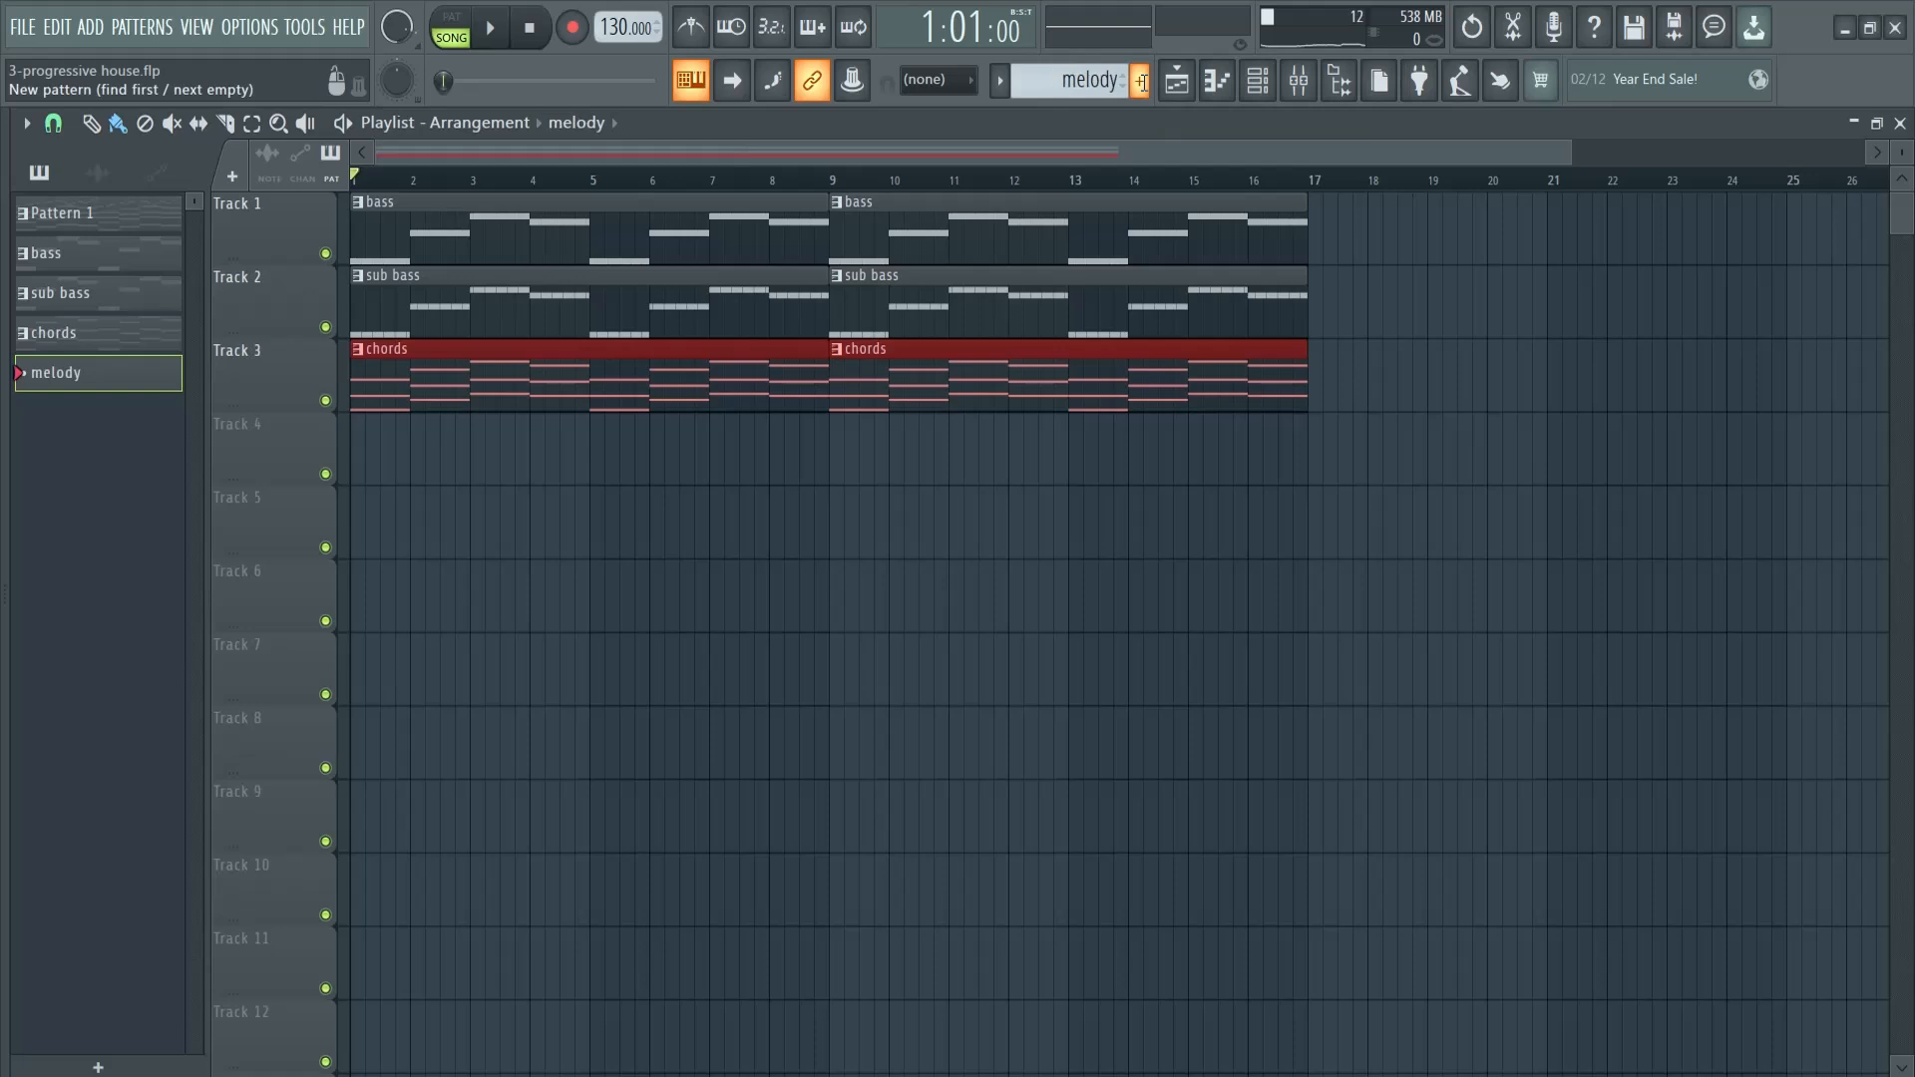
pyautogui.click(357, 435)
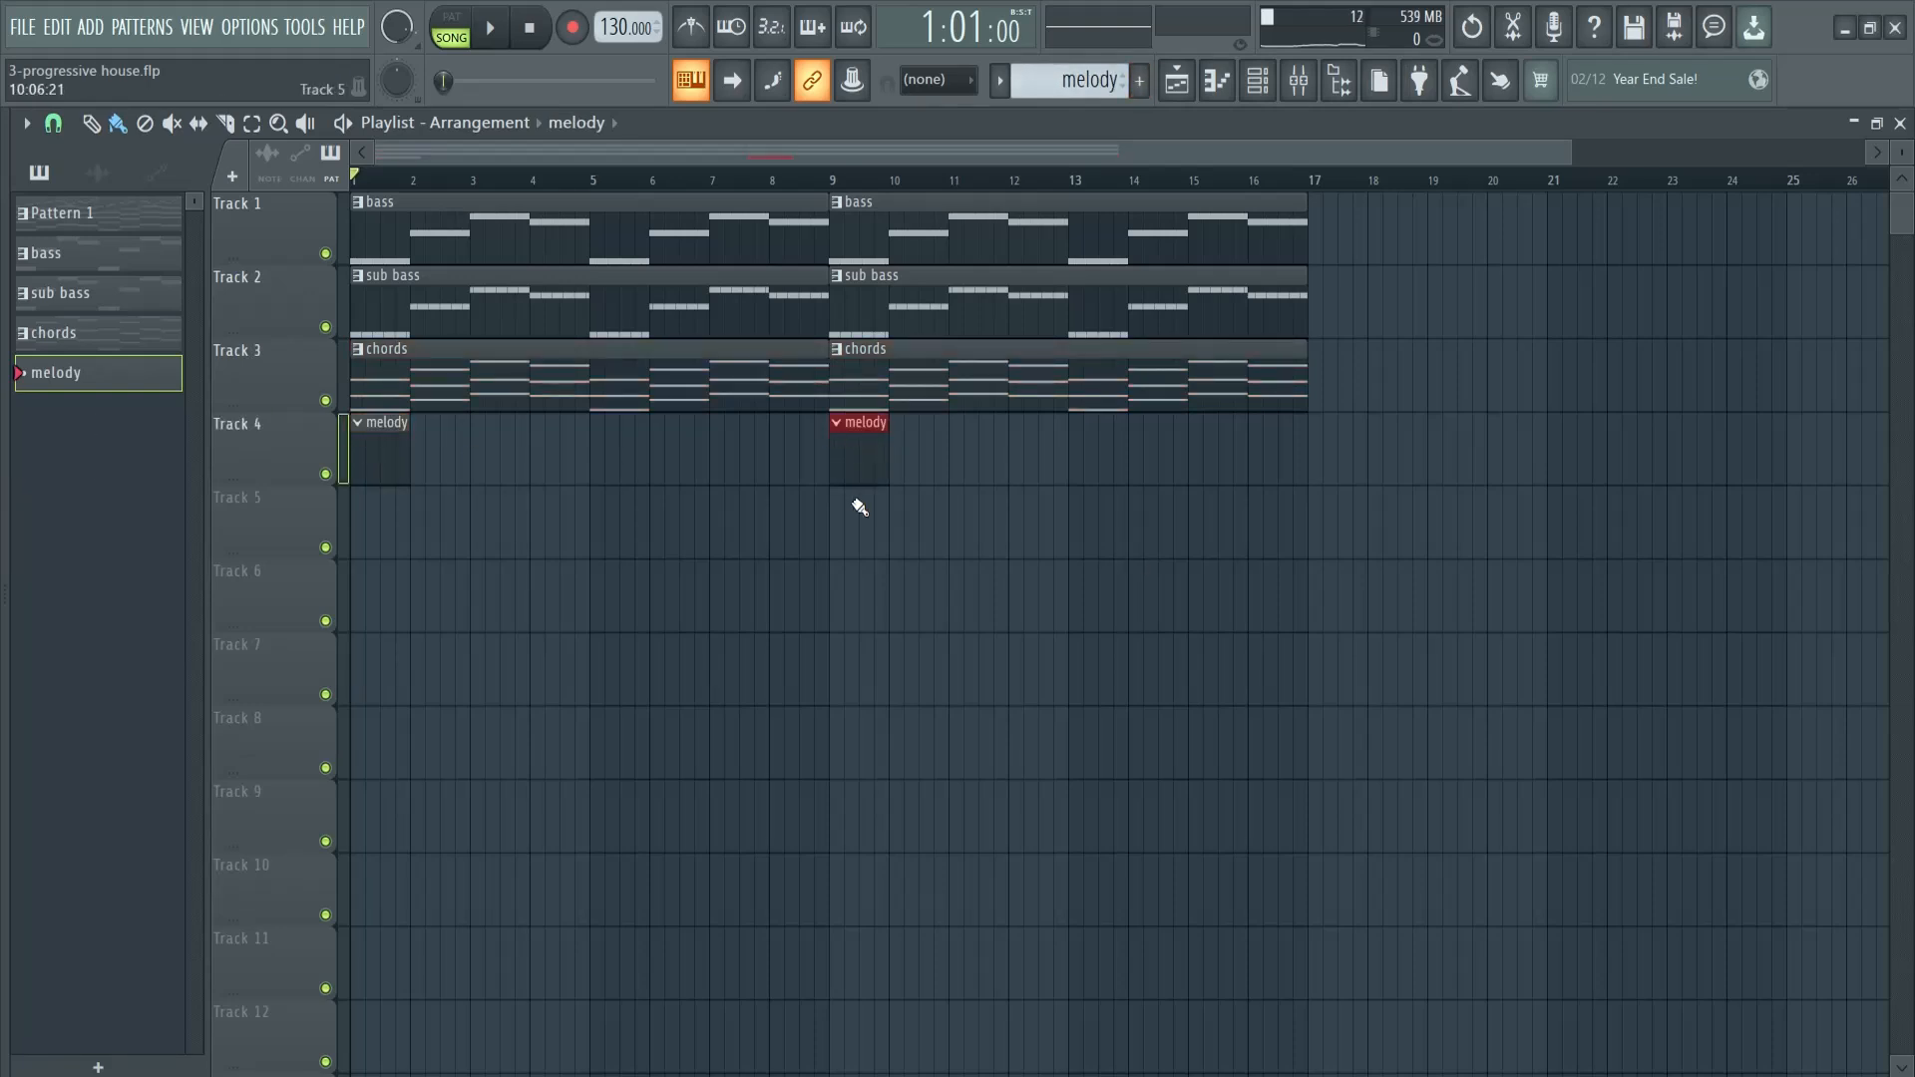
# - Copy the FL Keys notes from Pattern 1 and add a Sytrus channel while the melody pattern is selected
pyautogui.press('F6')
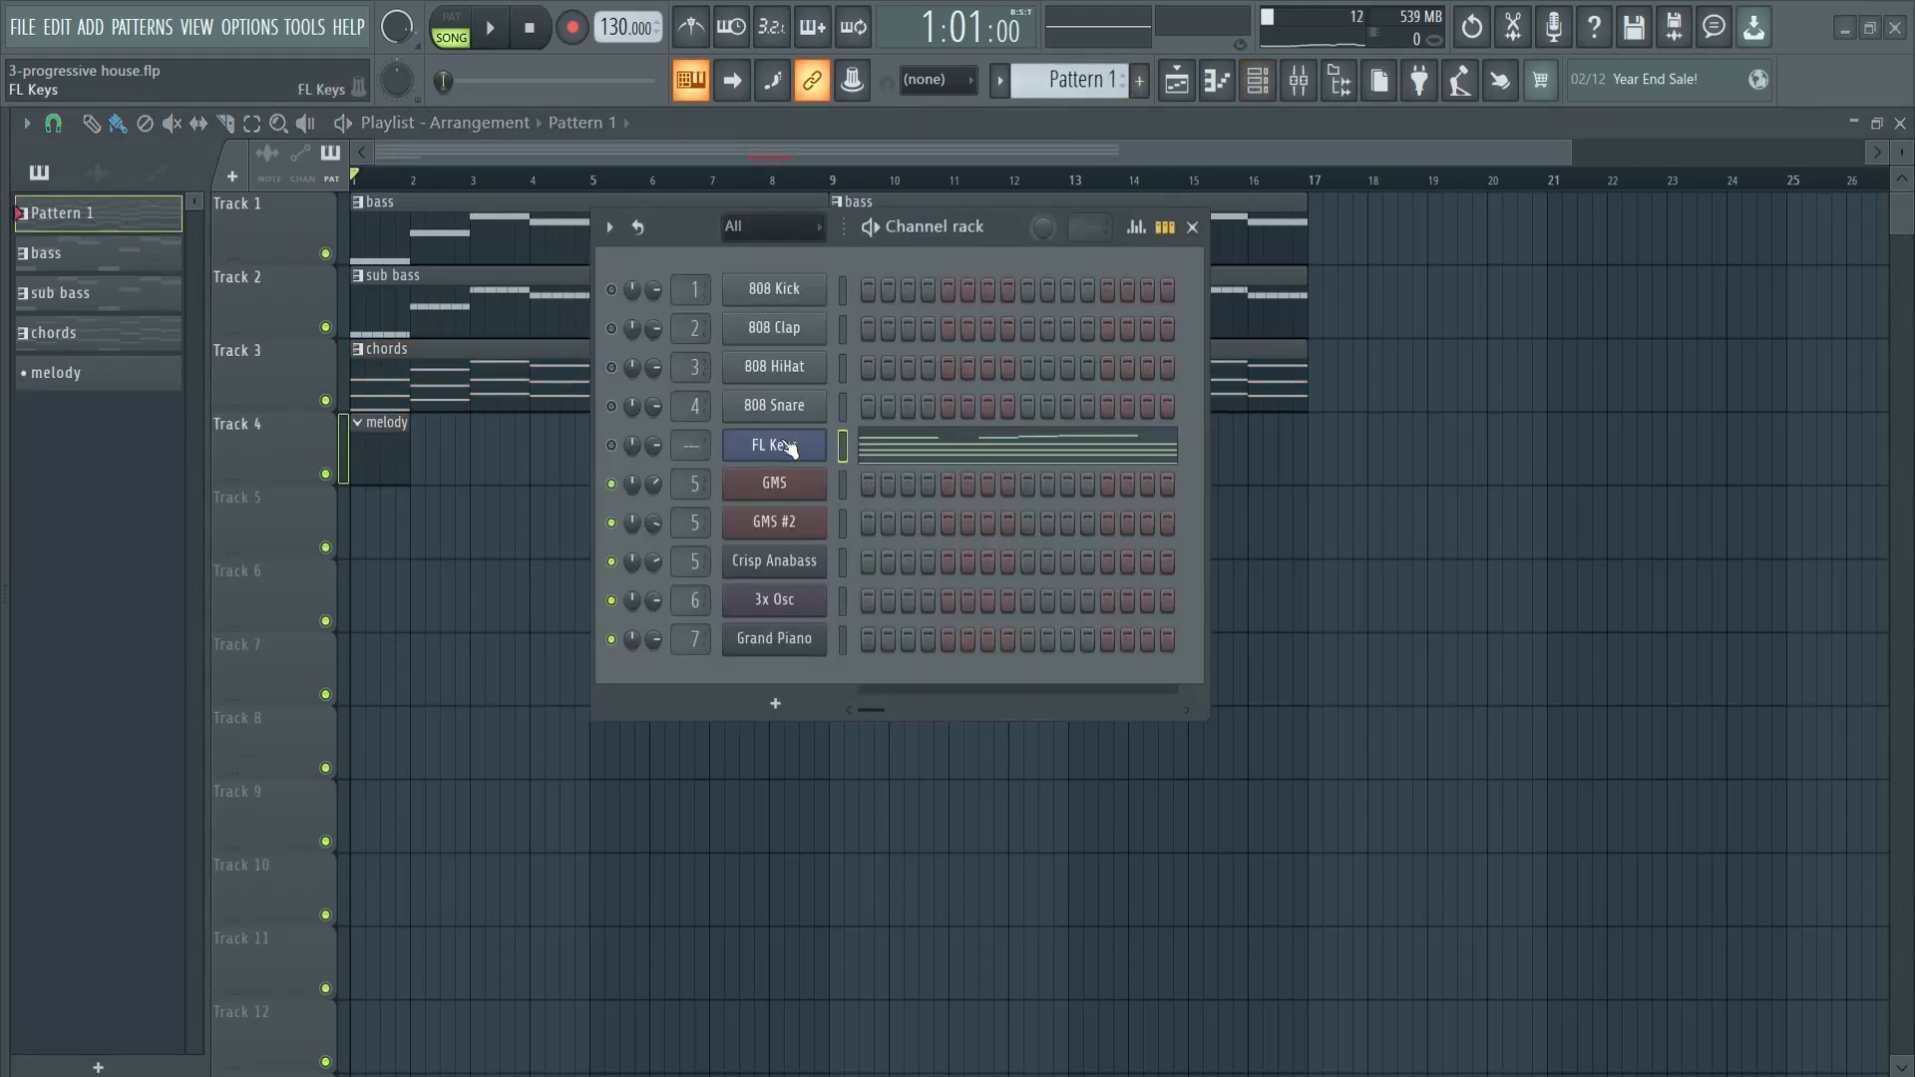
pyautogui.click(99, 375)
pyautogui.moveTo(1025, 231); pyautogui.dragTo(1455, 303)
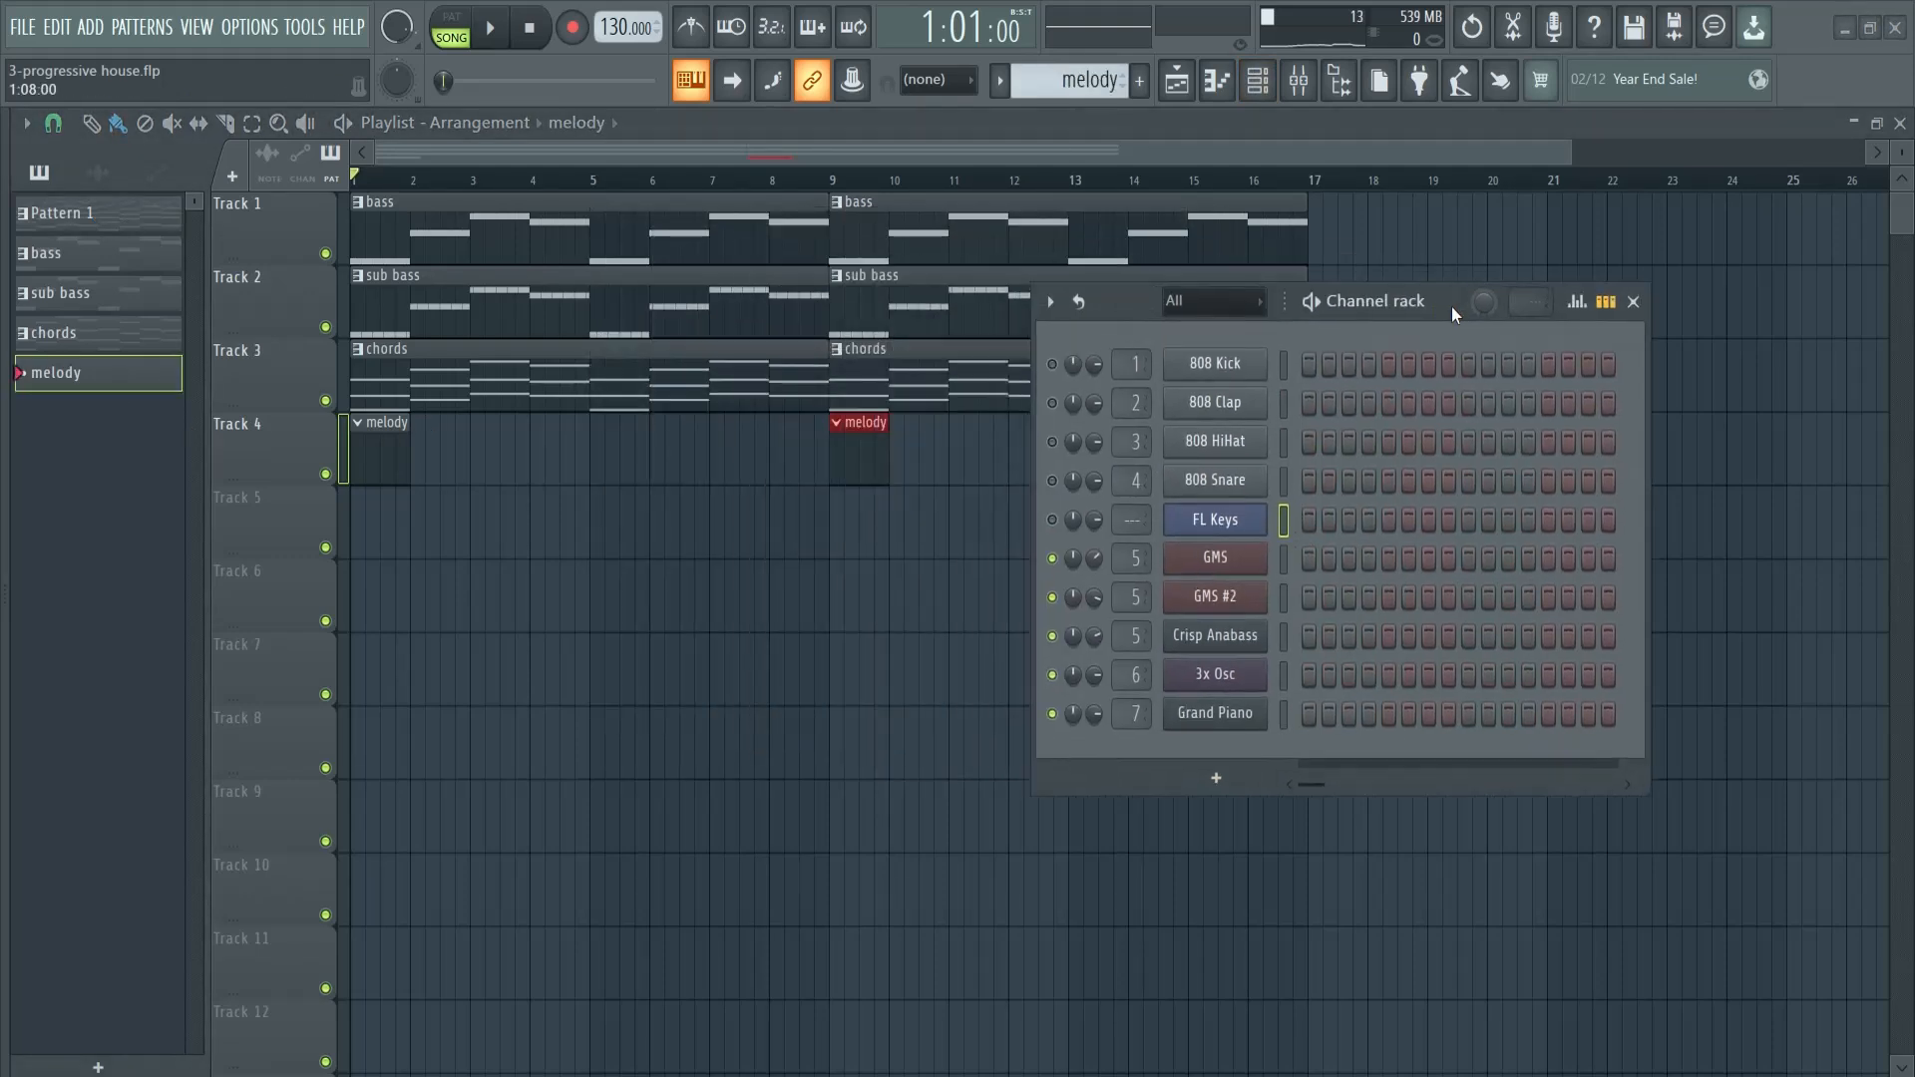
pyautogui.click(1216, 778)
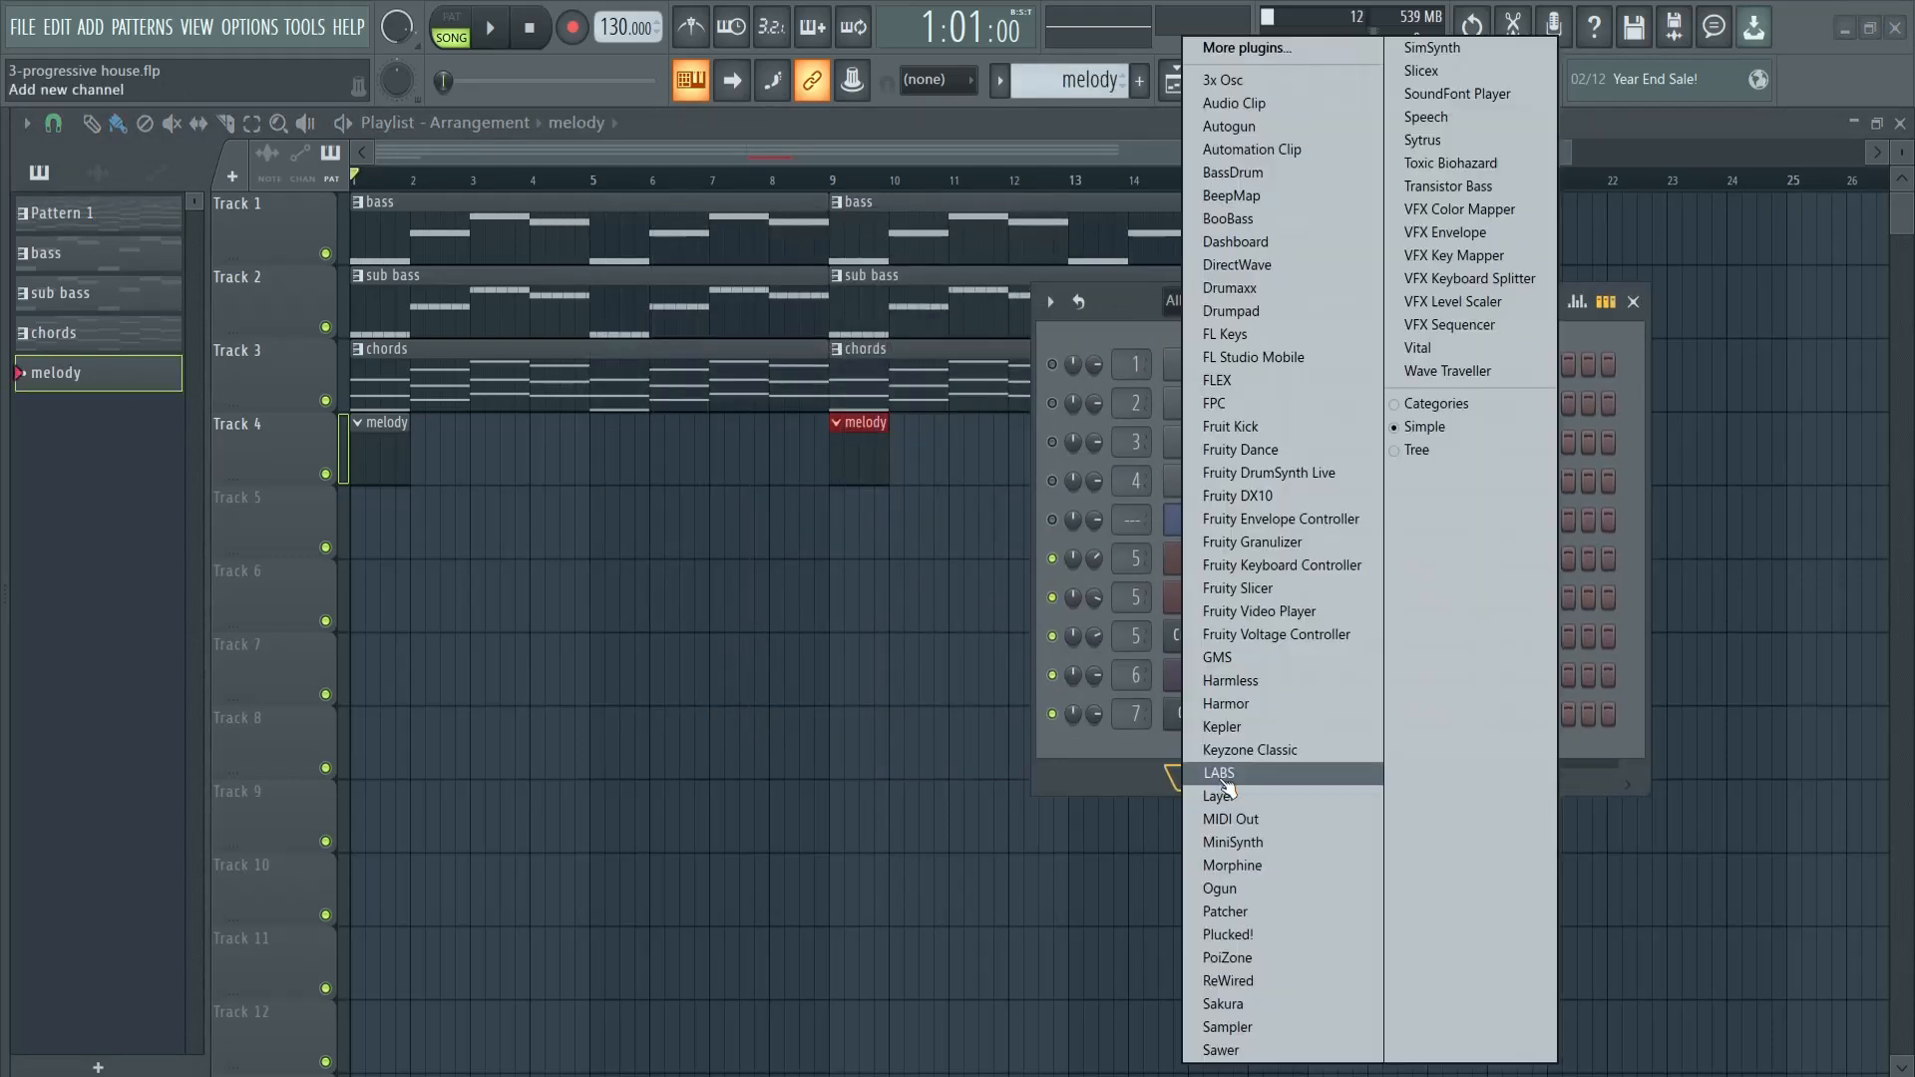
pyautogui.click(1493, 138)
pyautogui.moveTo(940, 329); pyautogui.dragTo(776, 284)
pyautogui.press('z')
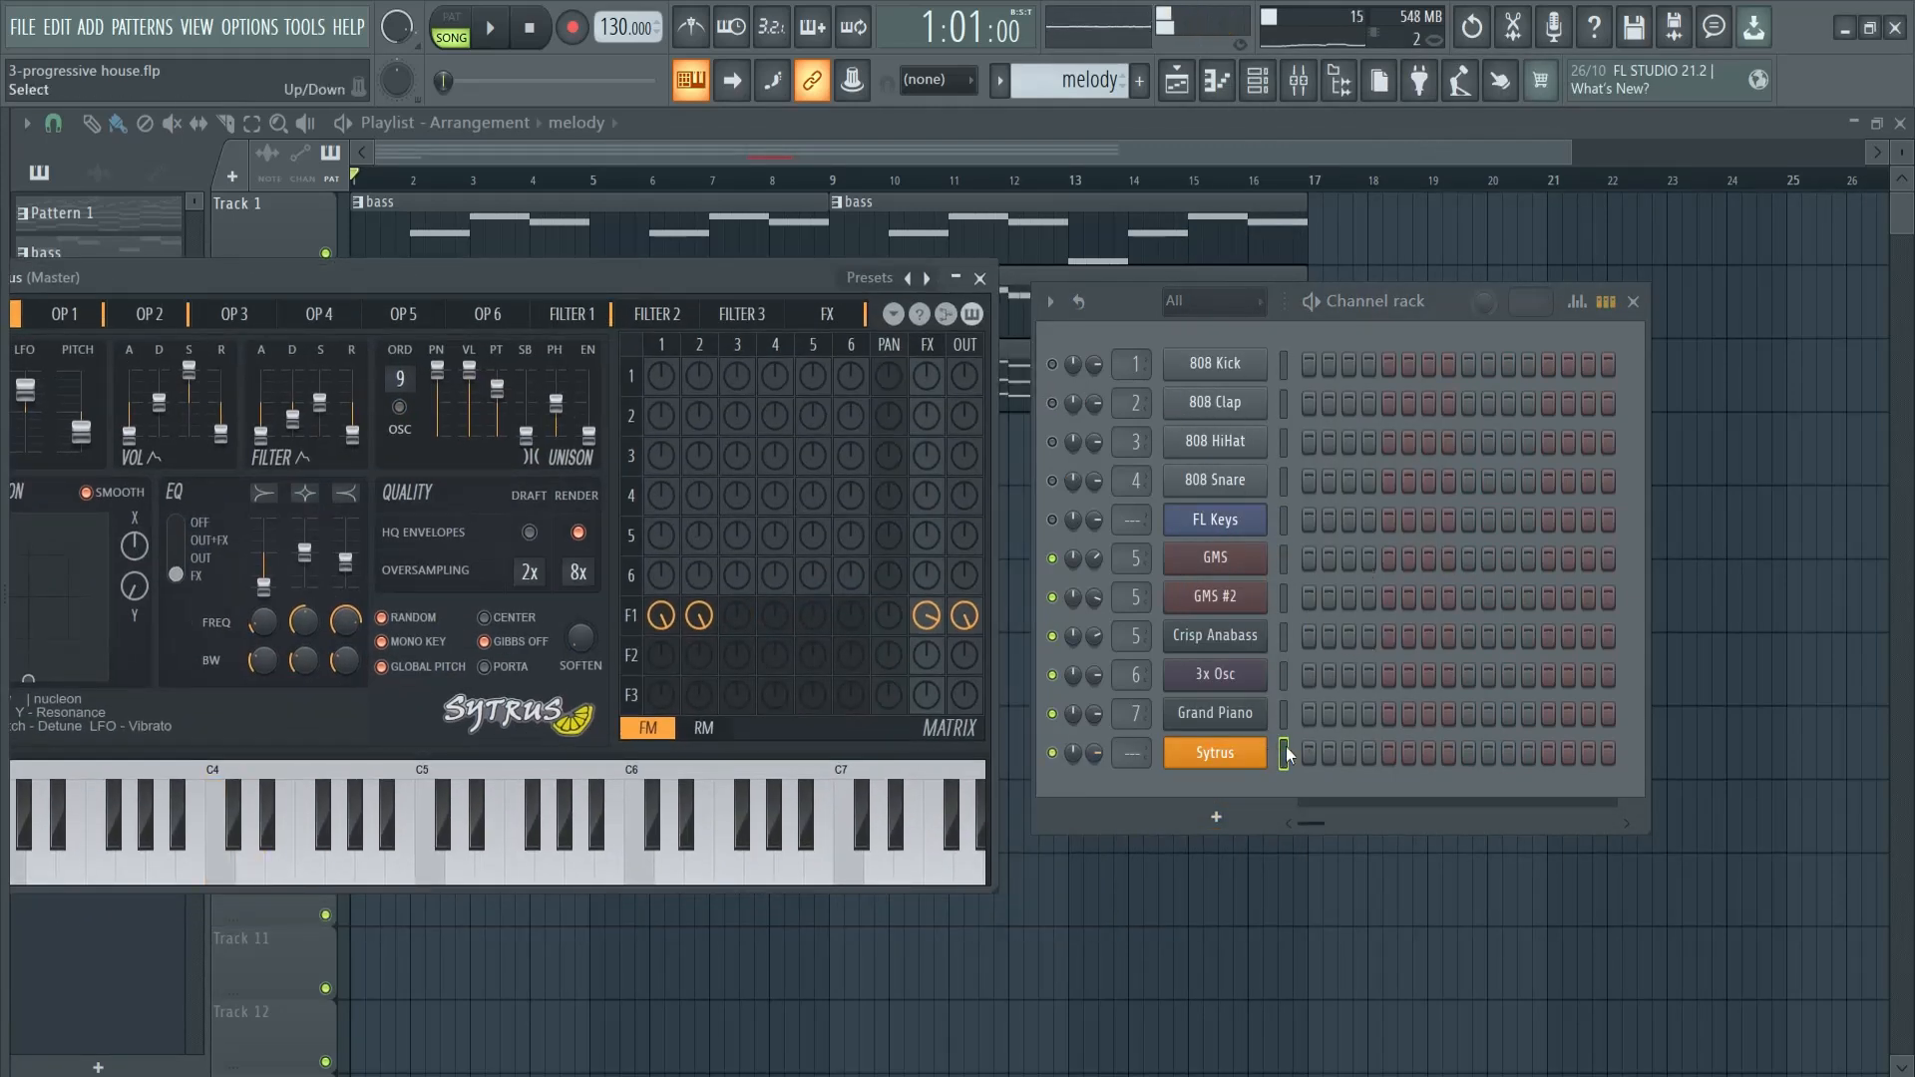
# - Paste the copied notes into the Sytrus channel and open them in the piano roll
pyautogui.hotkey('ctrl', 'v')
pyautogui.click(1355, 757)
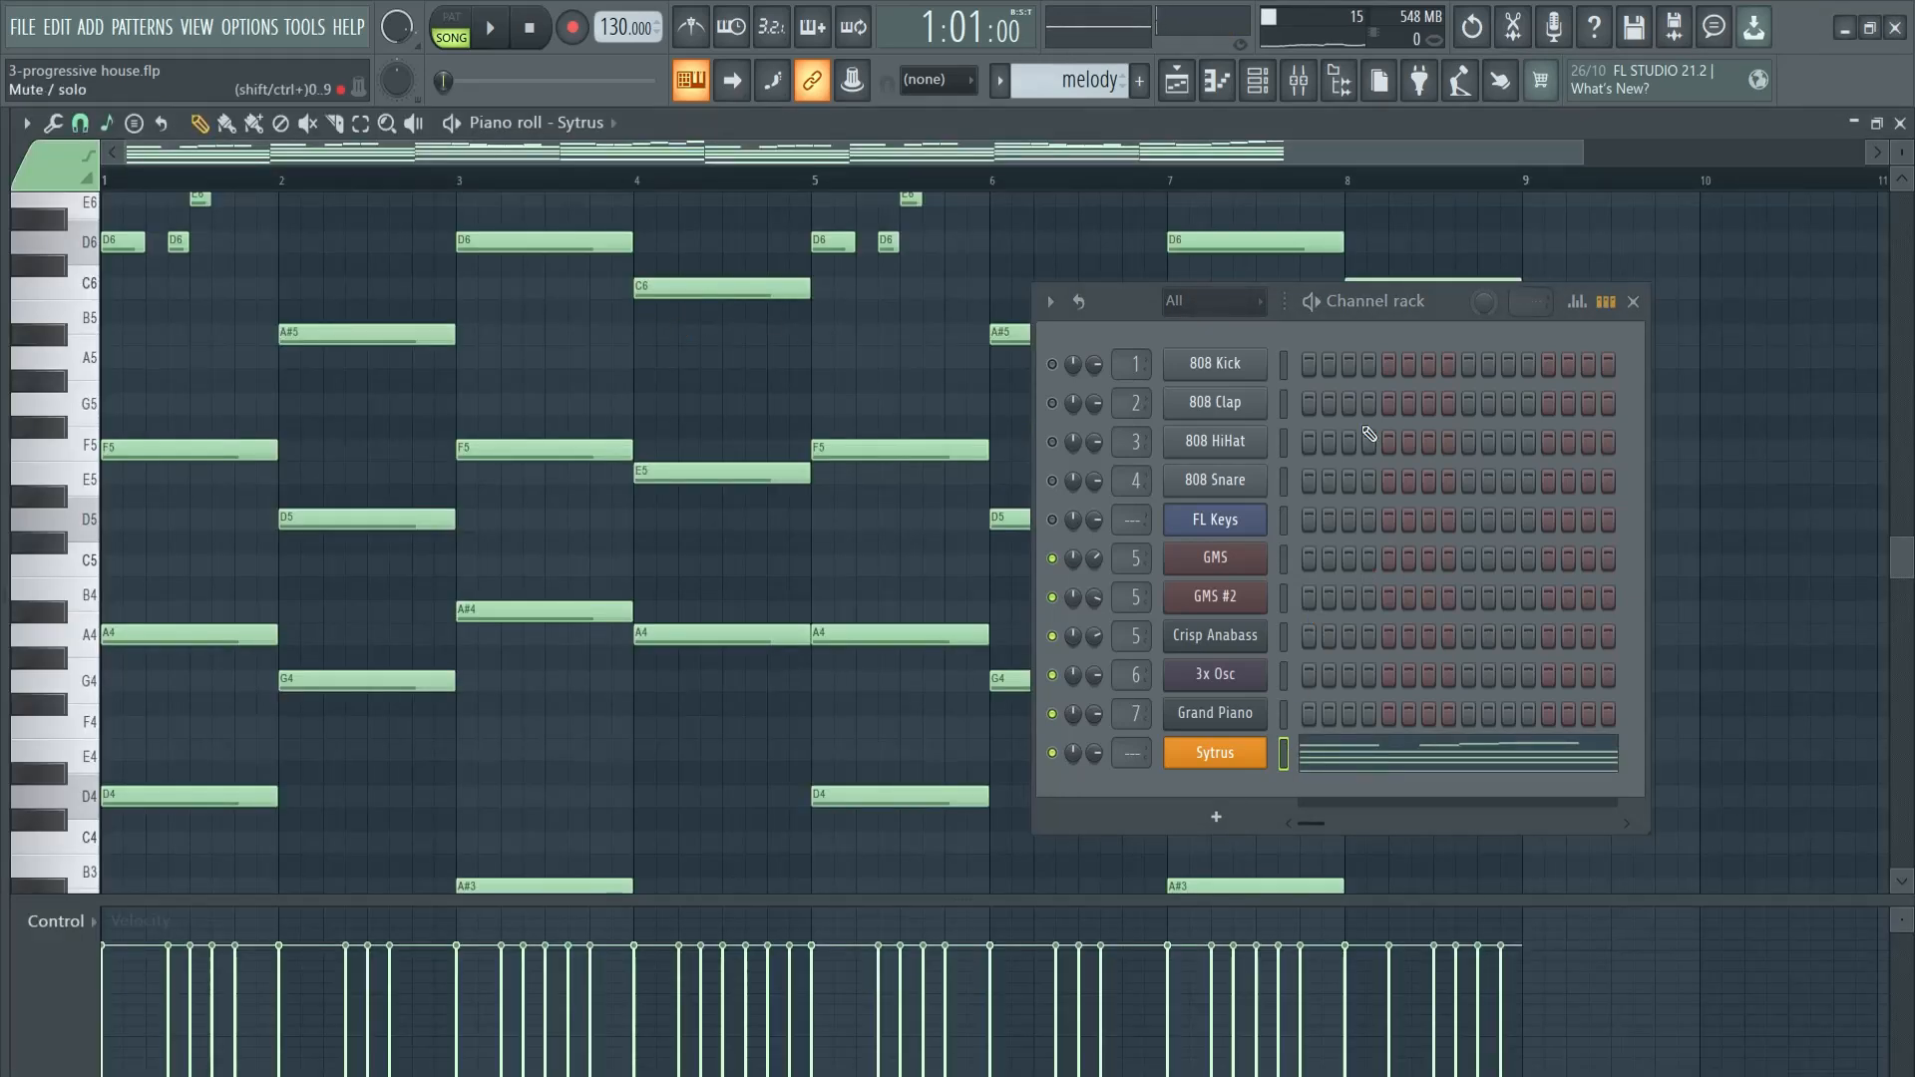
pyautogui.click(1639, 306)
# - Delete the chord notes below the melody, including the long D6 and C6 notes in bars 3, 4, 7 and 8
pyautogui.scroll(-5, 1197, 703)
pyautogui.moveTo(1652, 796); pyautogui.dragTo(100, 495)
pyautogui.press('Delete')
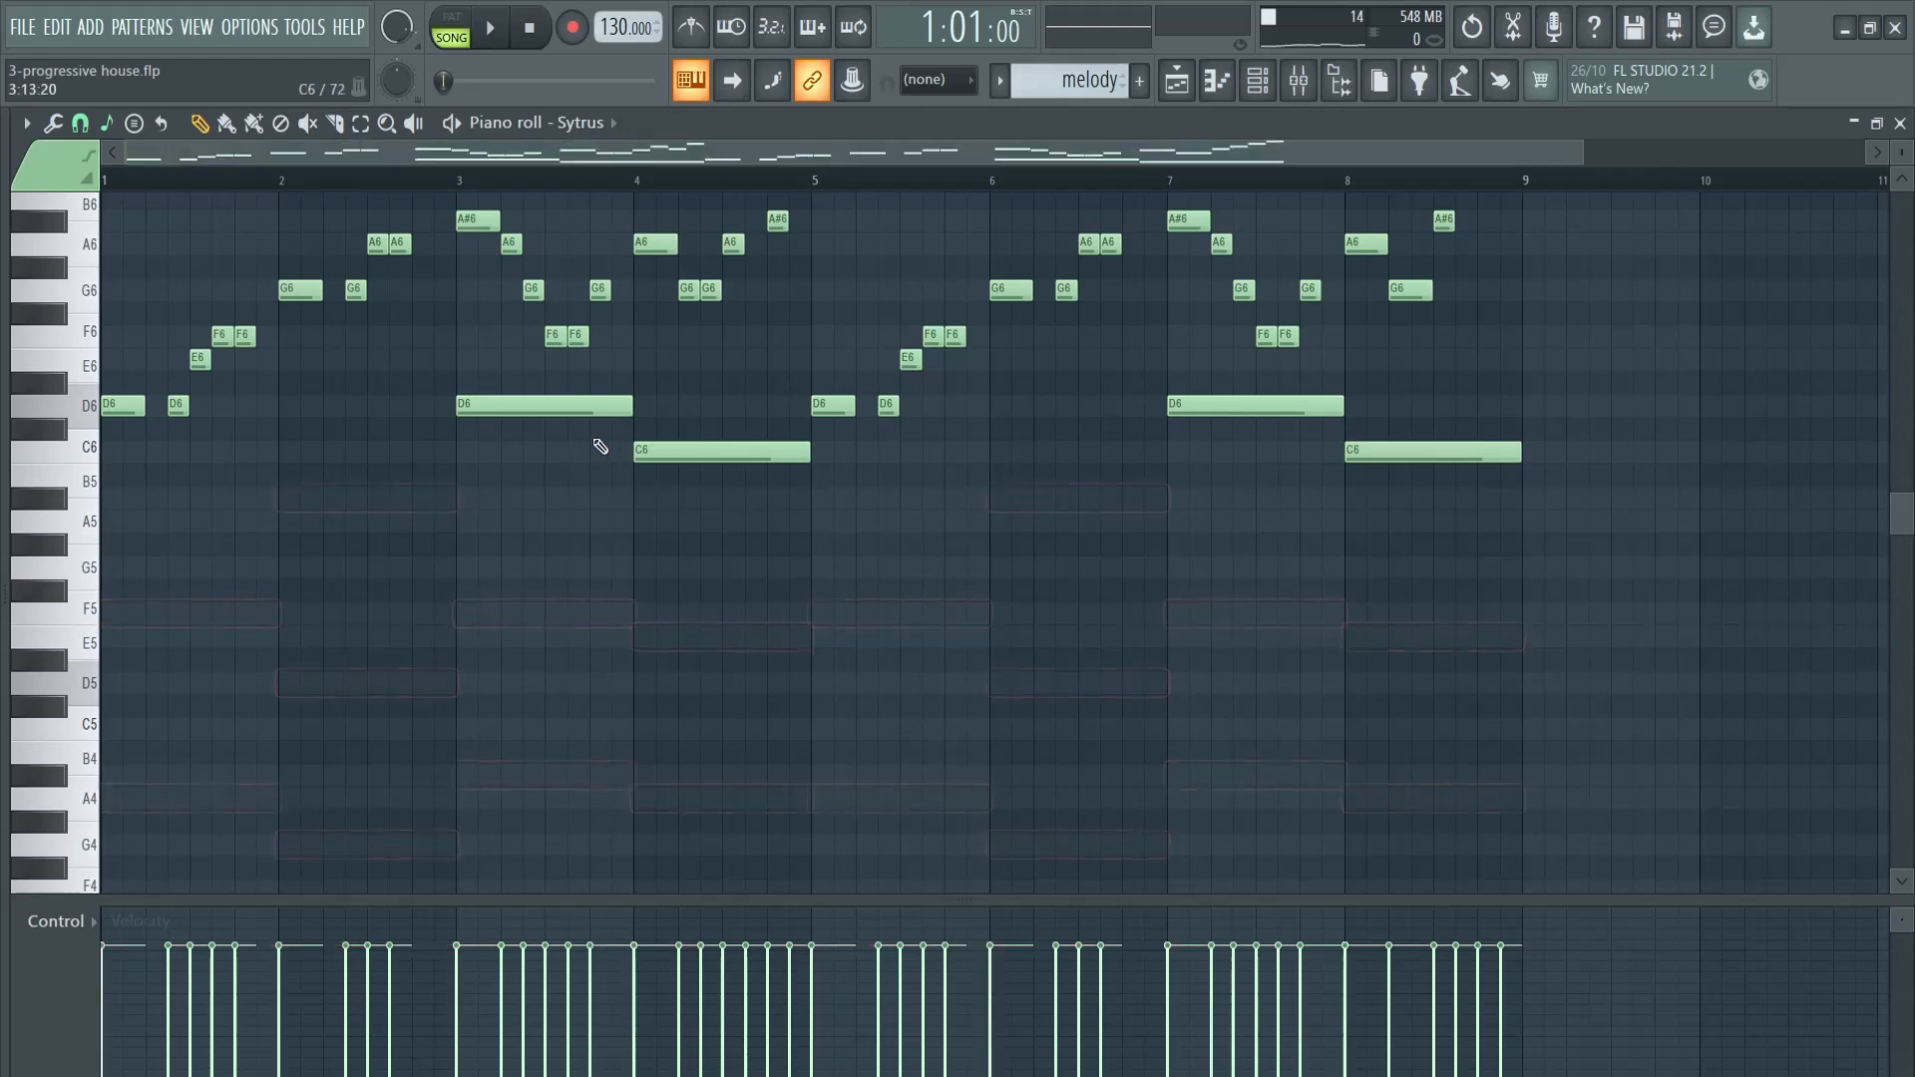
pyautogui.rightClick(608, 406)
pyautogui.rightClick(663, 450)
pyautogui.rightClick(1431, 454)
pyautogui.rightClick(1277, 406)
pyautogui.scroll(6, 1230, 526)
# - Audition the melody in pattern mode and transpose it down one octave so it starts on D5
pyautogui.press('space')
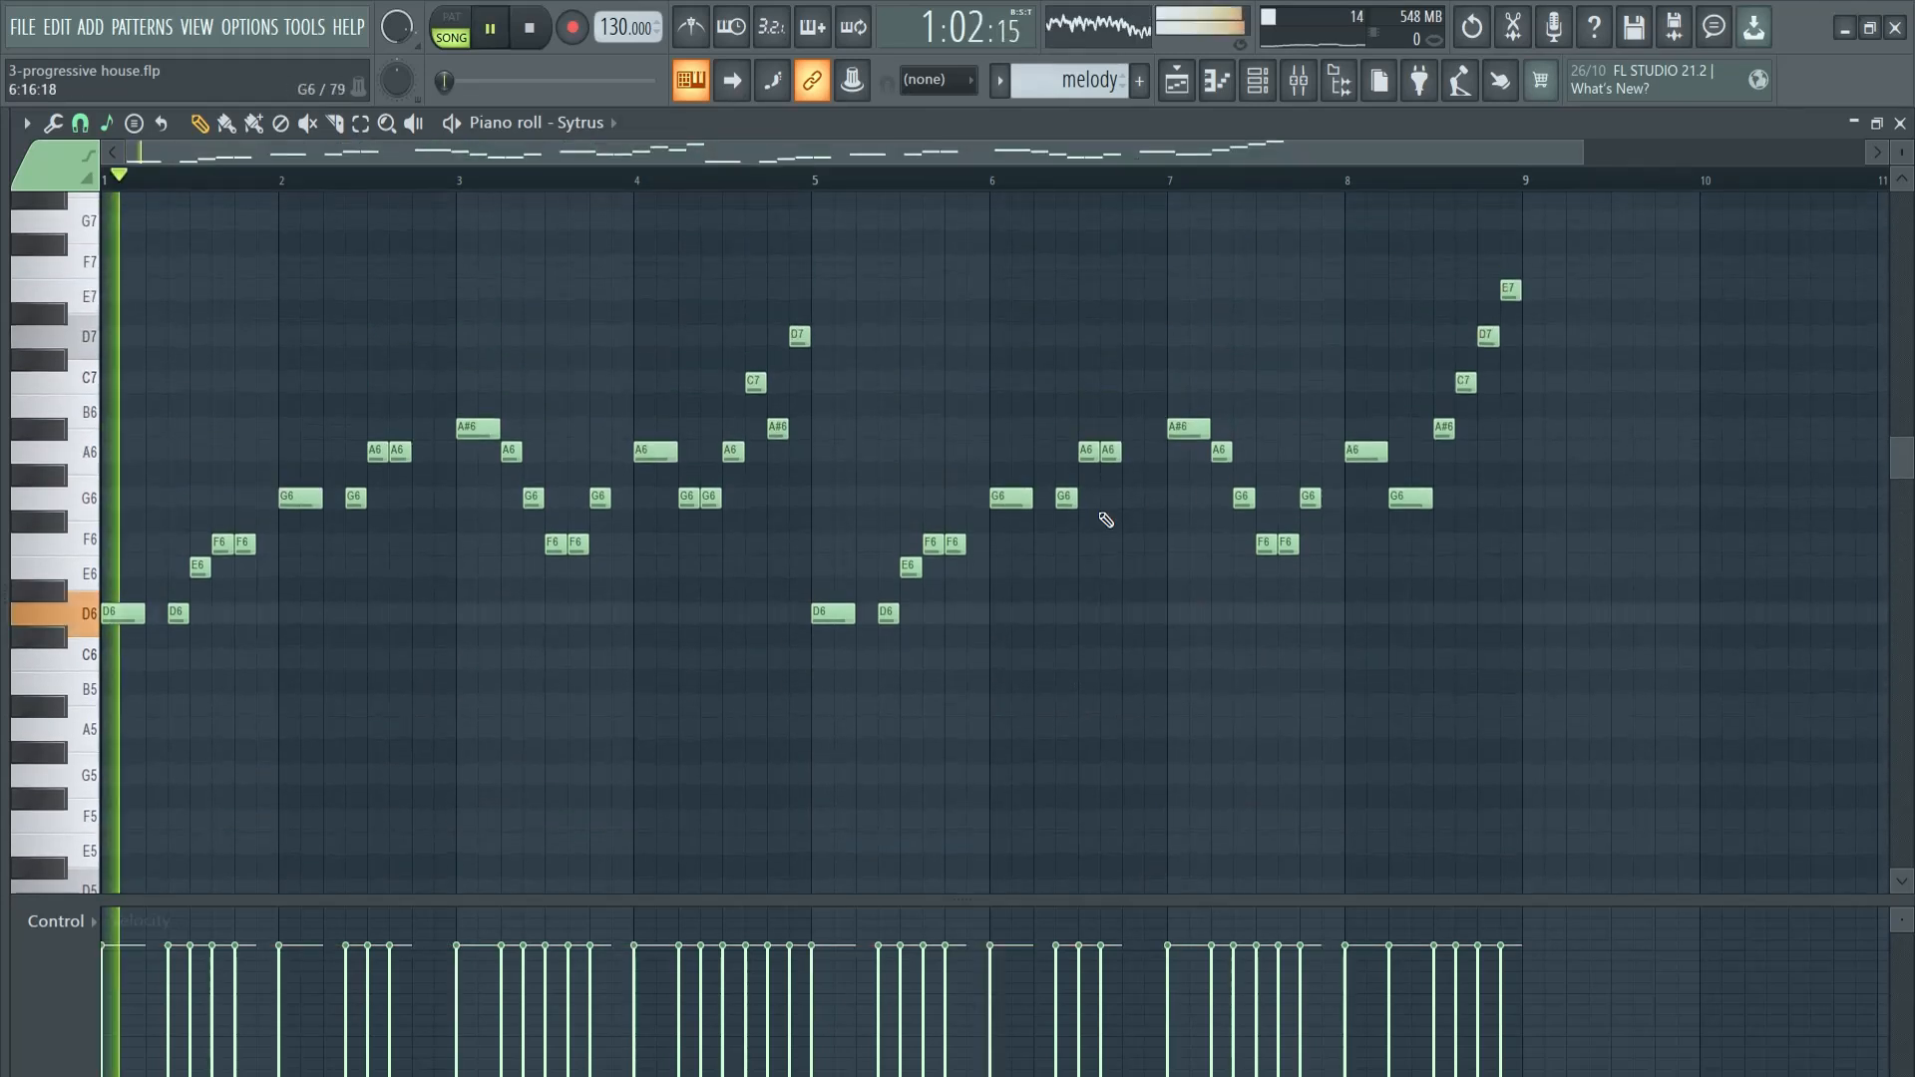
pyautogui.press('l')
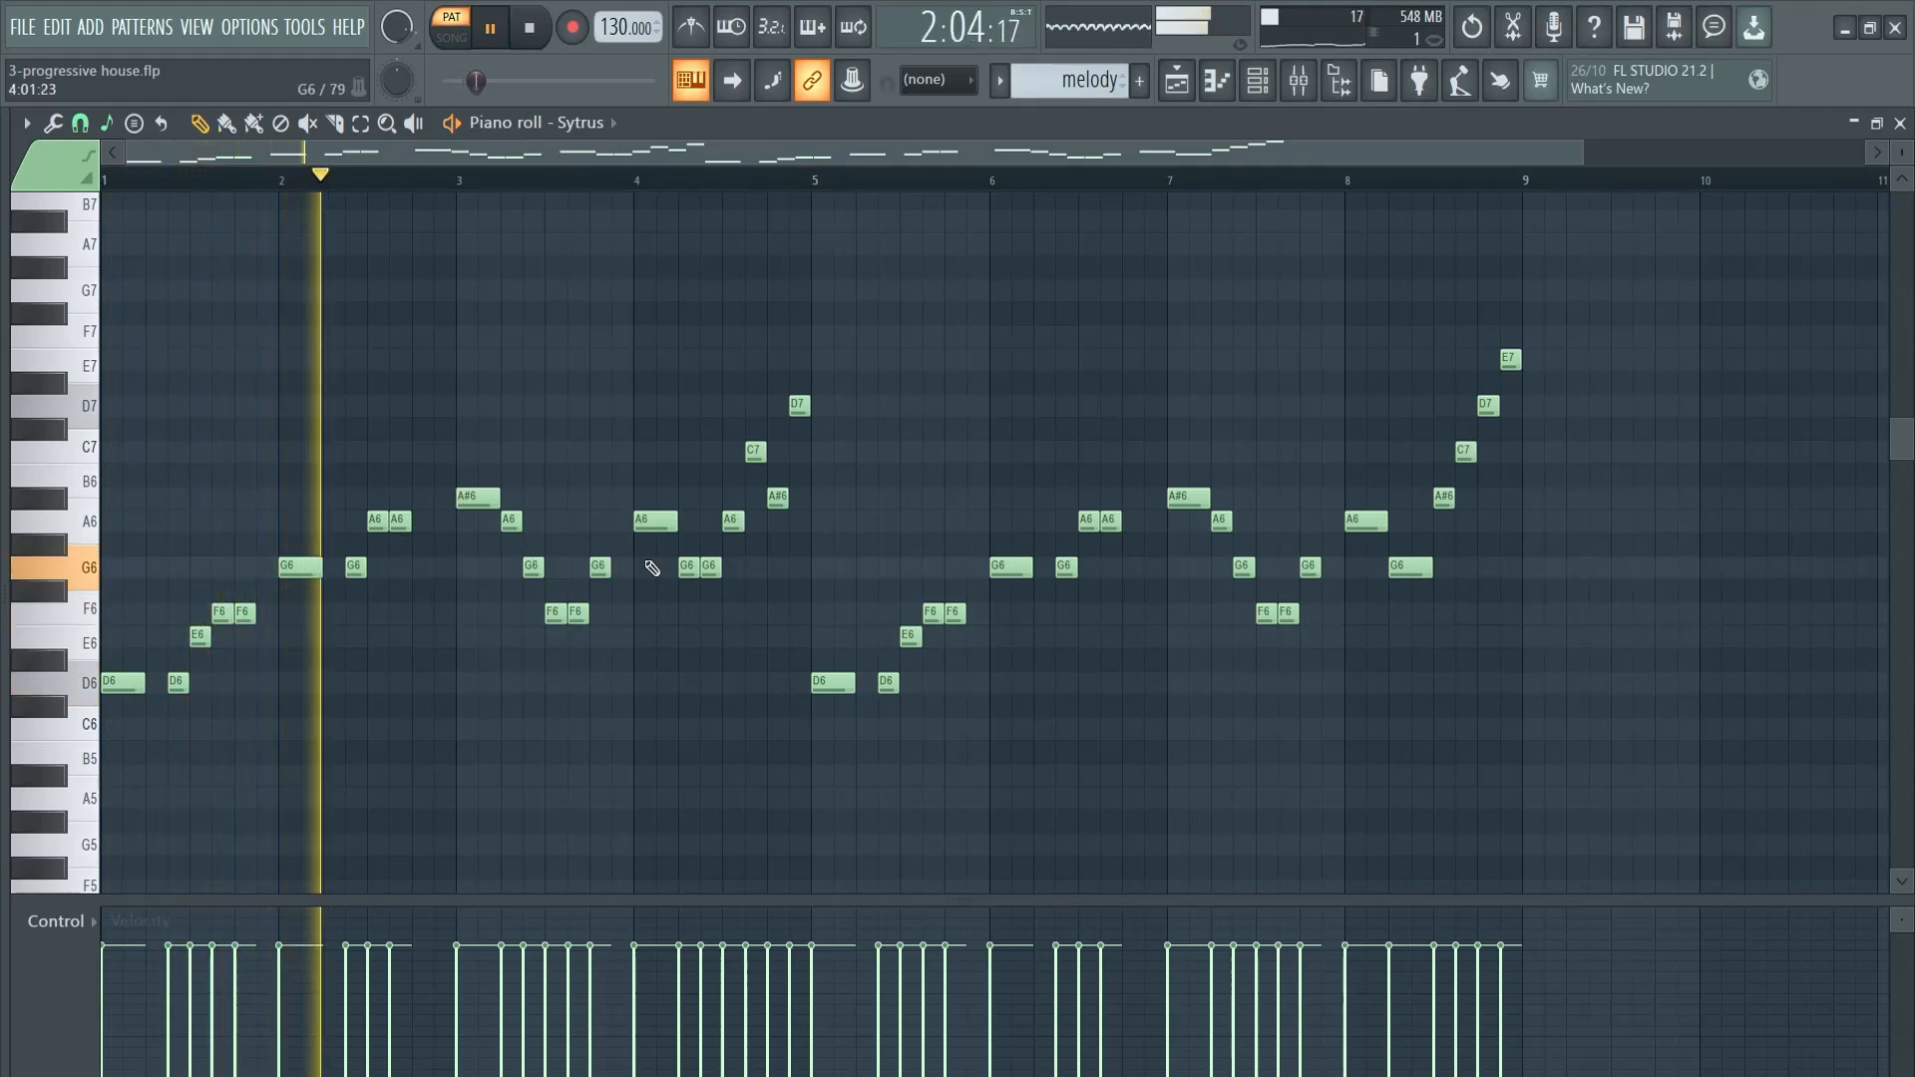
pyautogui.hotkey('ctrl', 'Up')
pyautogui.hotkey('ctrl', 'Down')
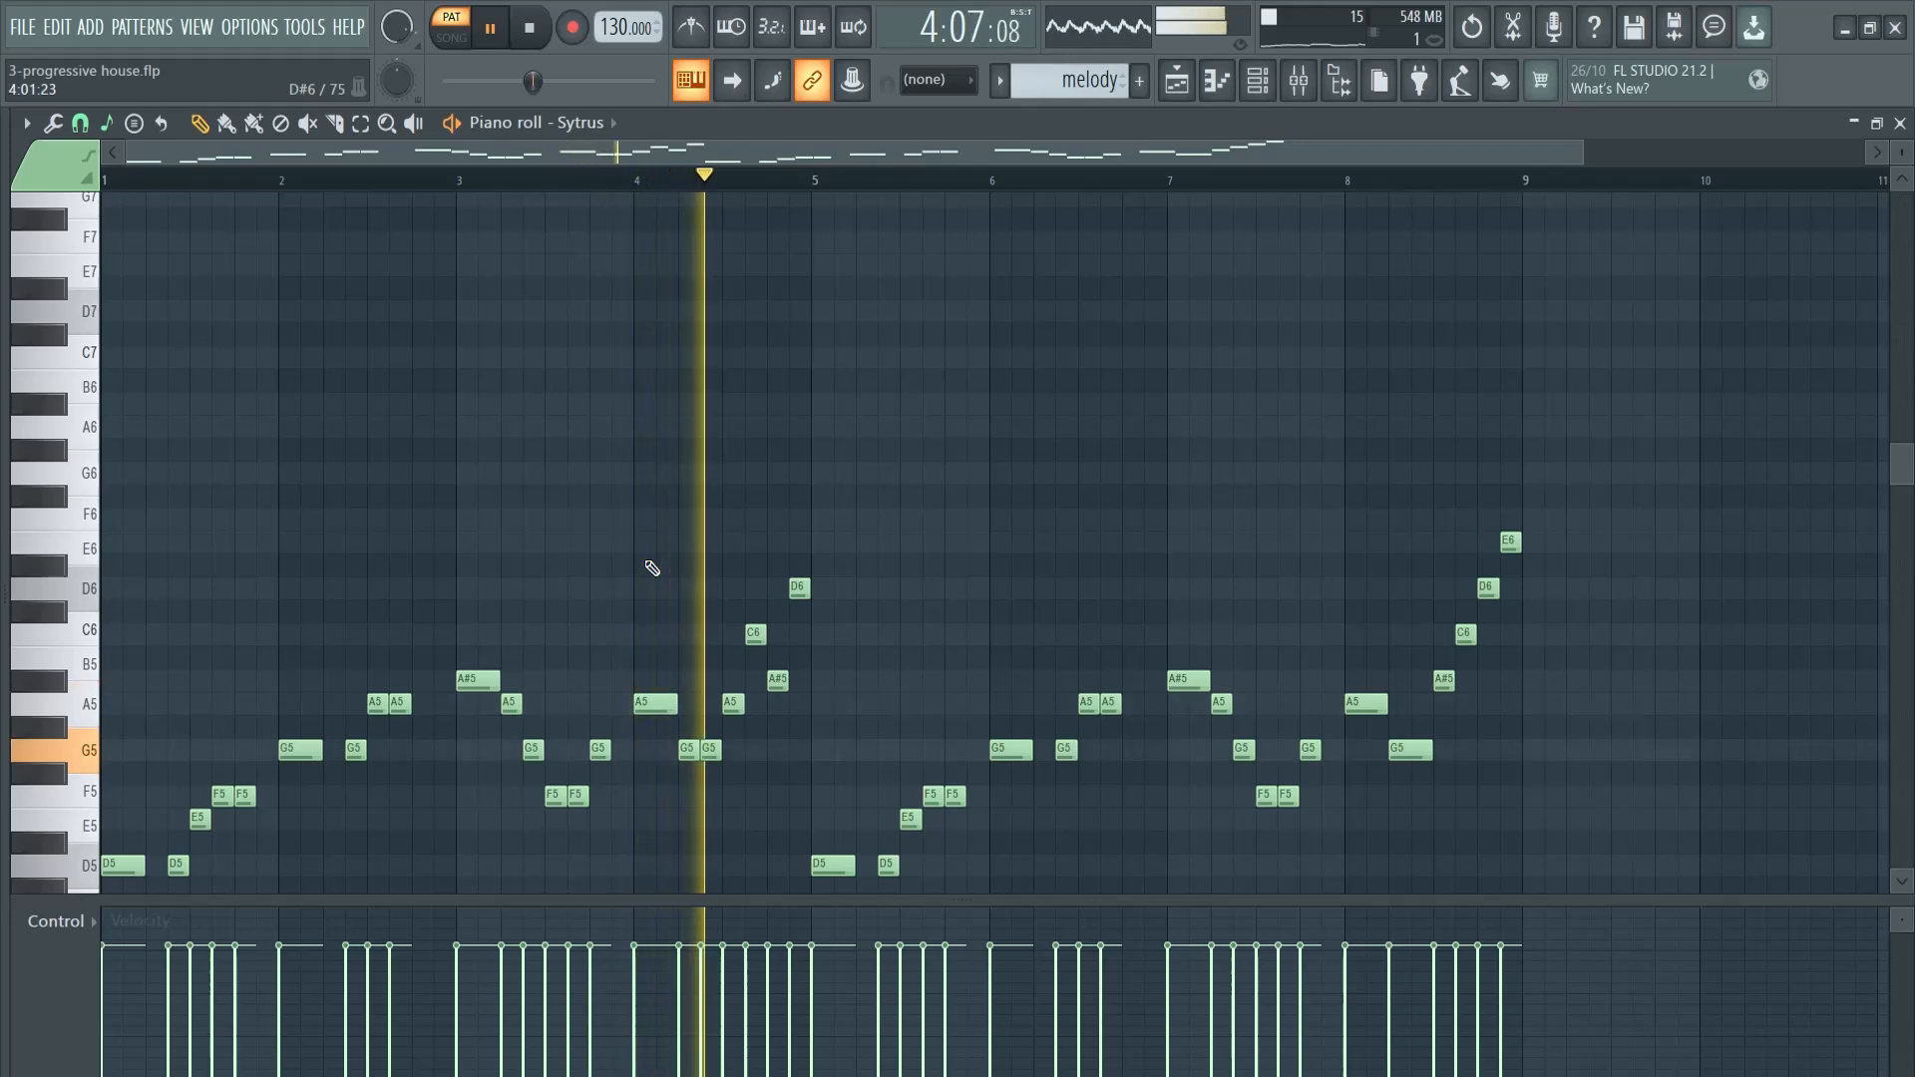
pyautogui.scroll(-3, 652, 567)
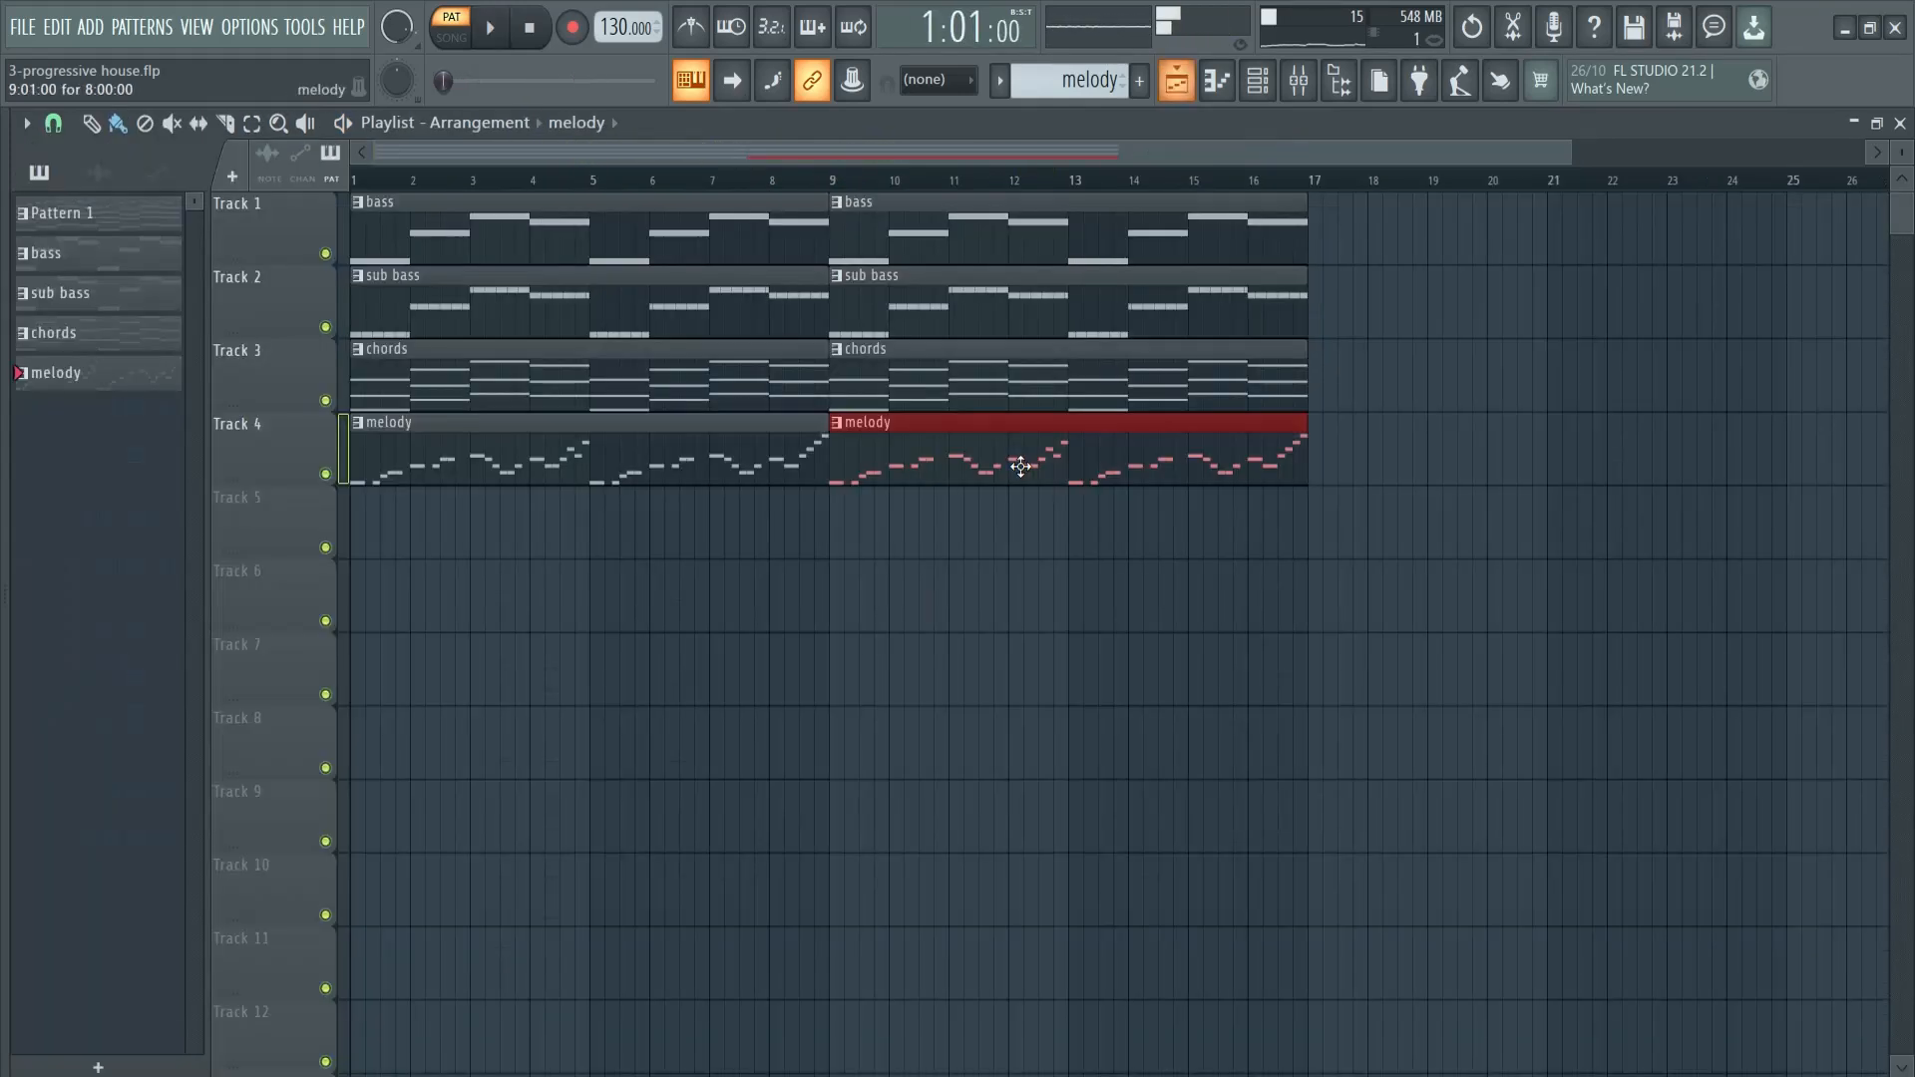
# - Clone the Sytrus channel four times and audition the original Sytrus melody on its own
pyautogui.press('F6')
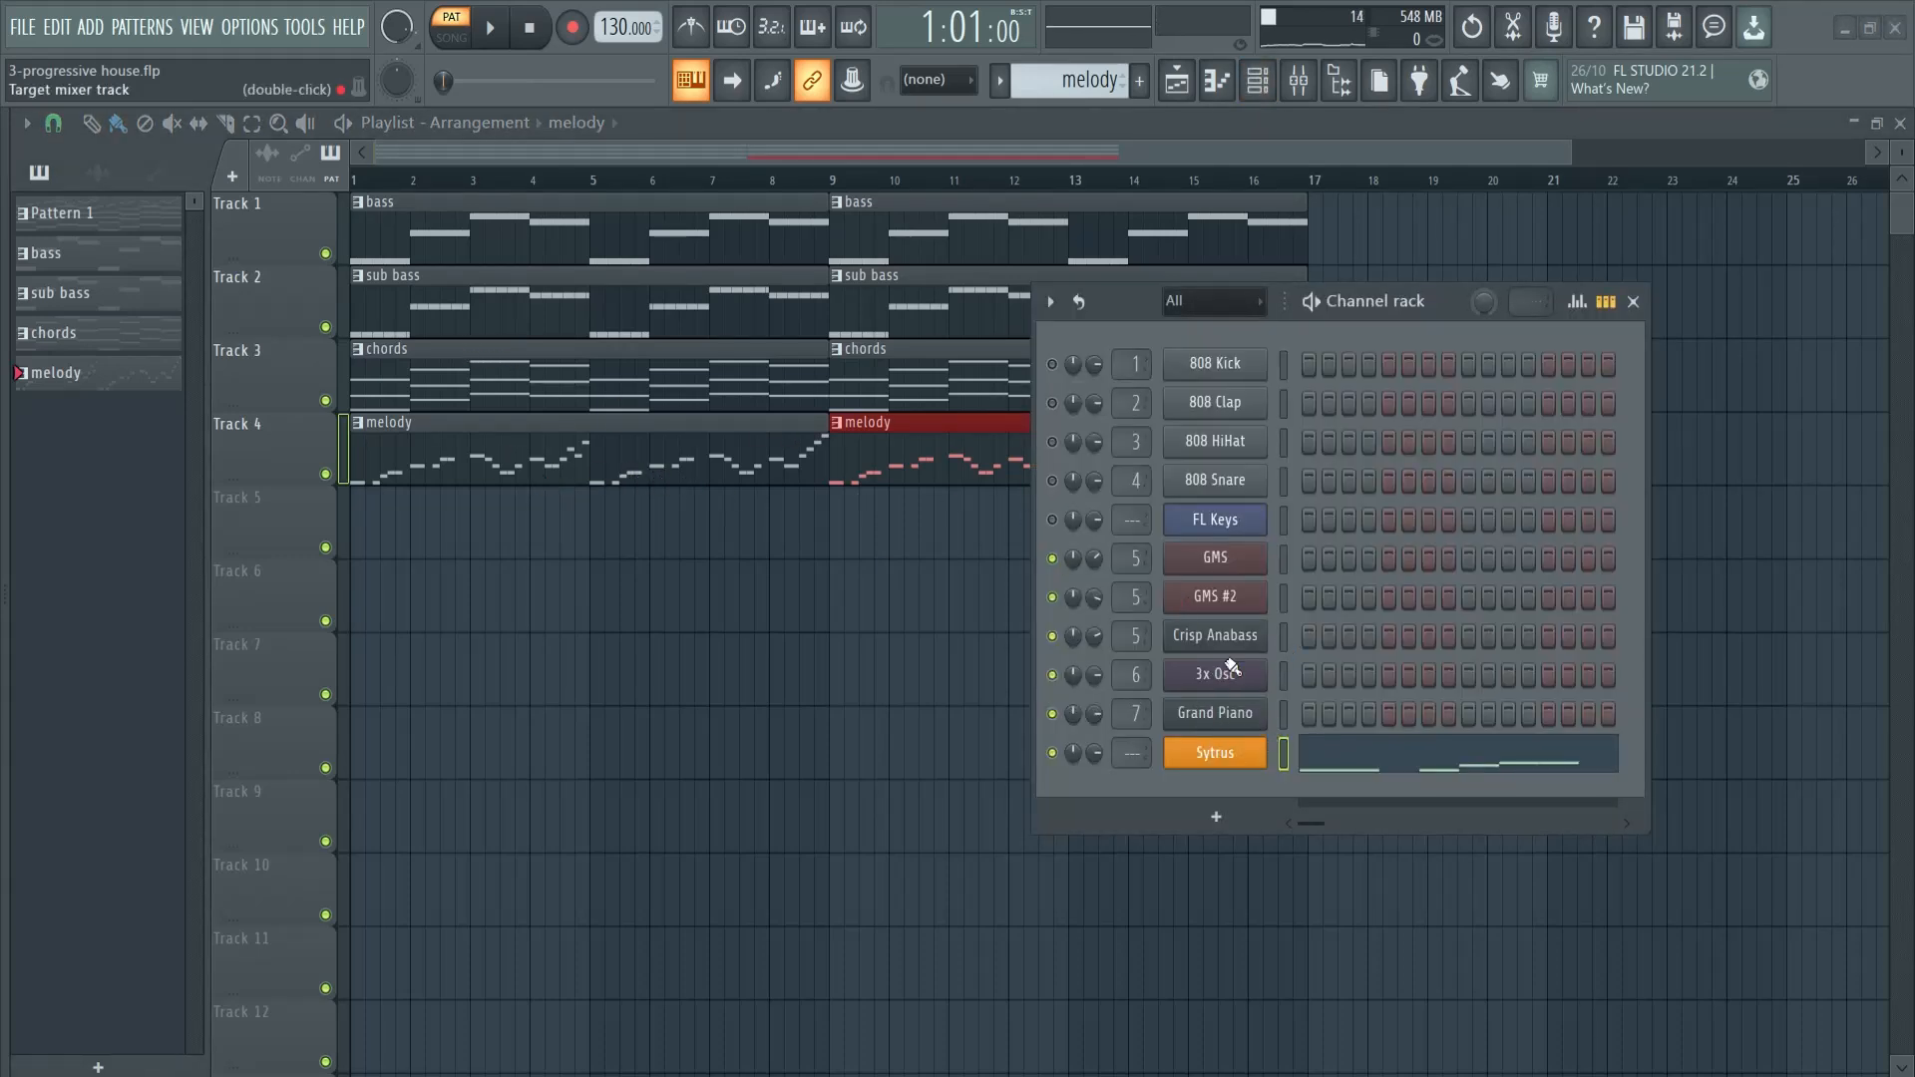
pyautogui.rightClick(1235, 756)
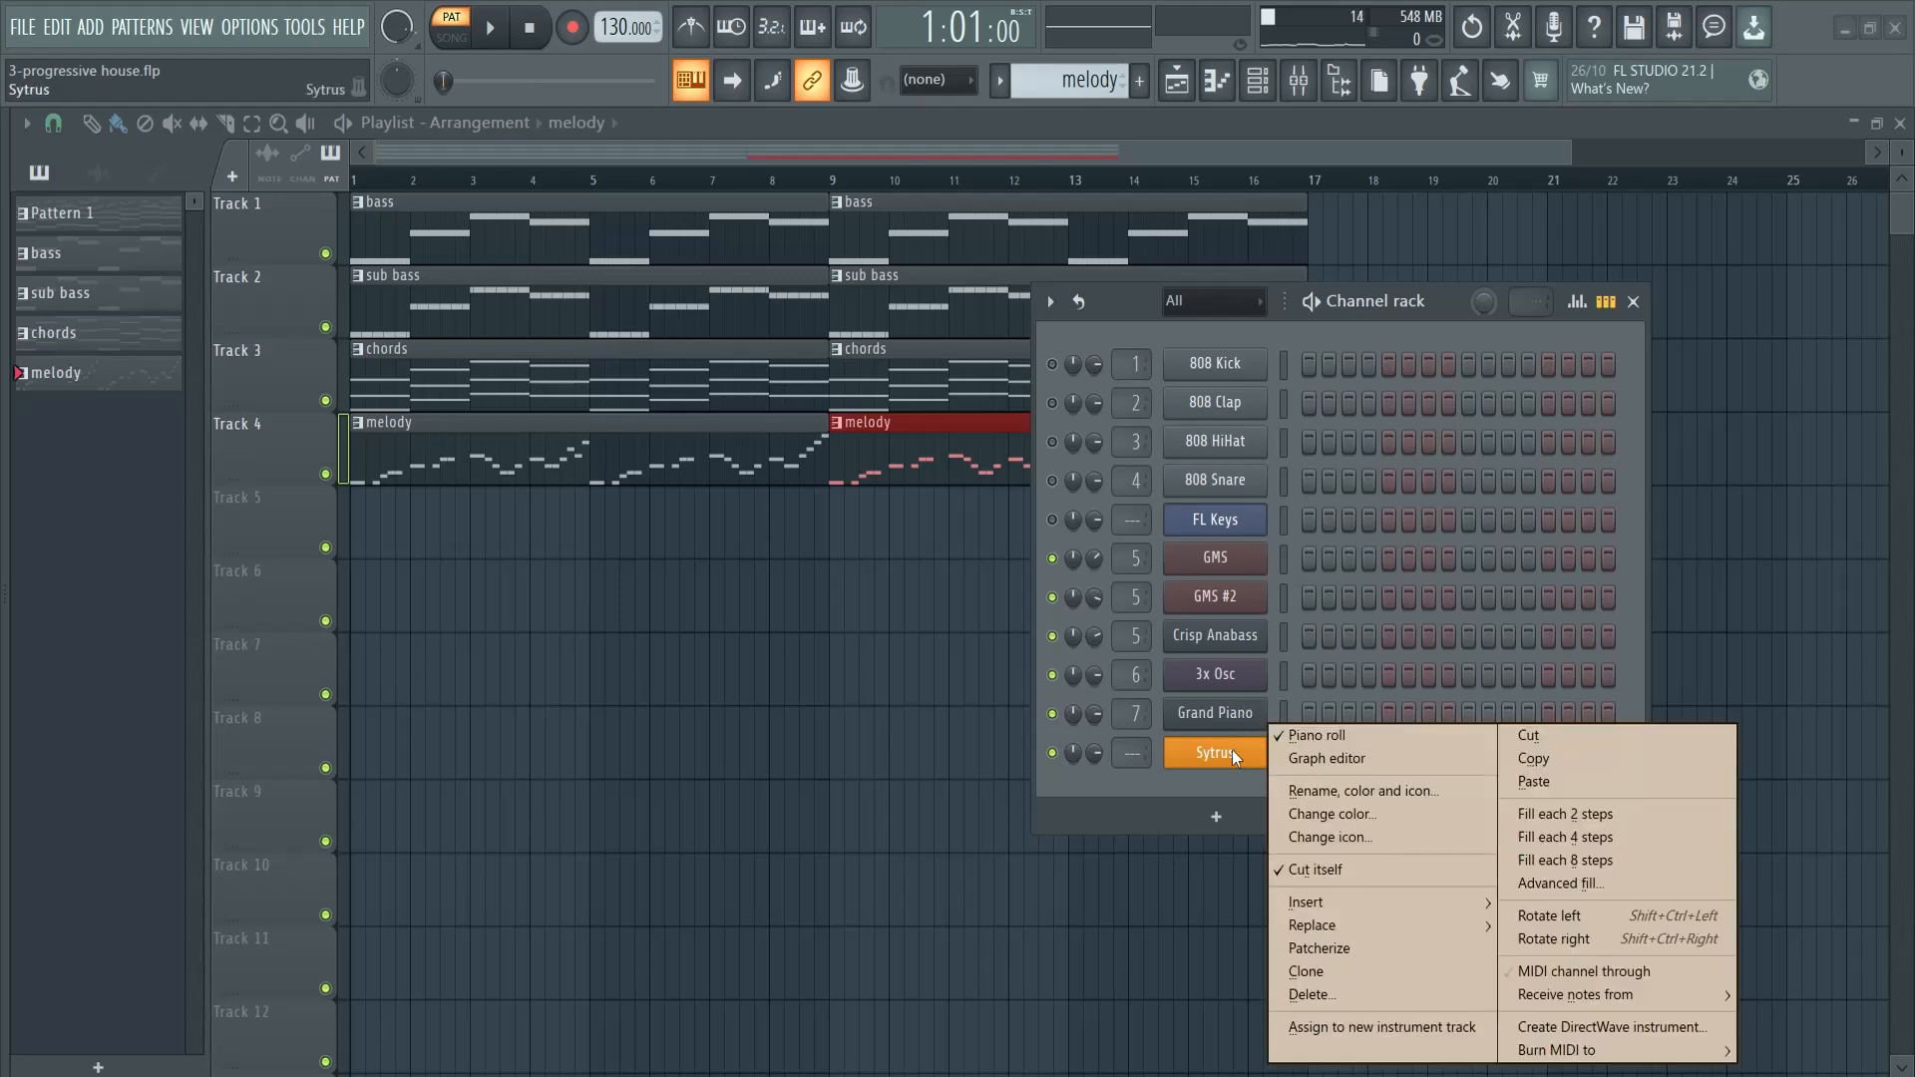
pyautogui.press('c')
pyautogui.rightClick(1238, 753)
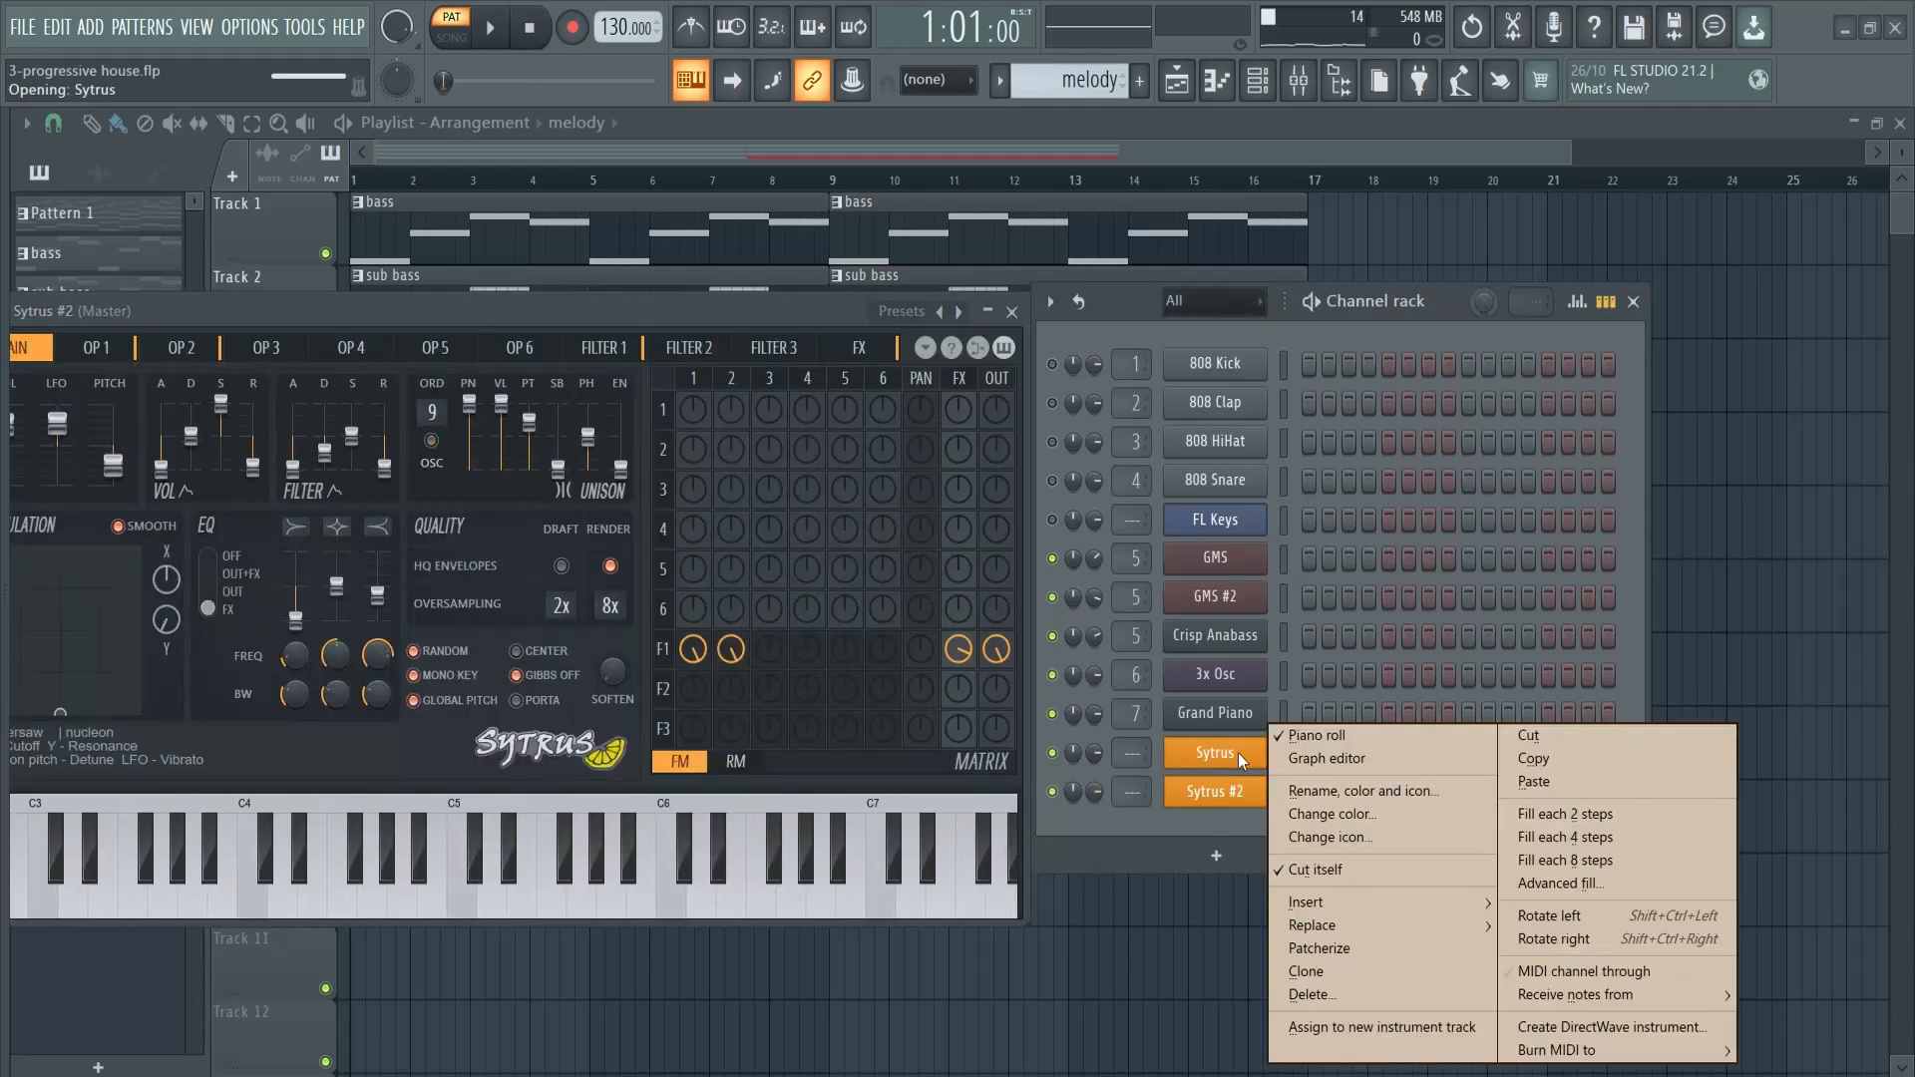
pyautogui.press('c')
pyautogui.rightClick(1238, 753)
pyautogui.press('c')
pyautogui.rightClick(1237, 752)
pyautogui.press('c')
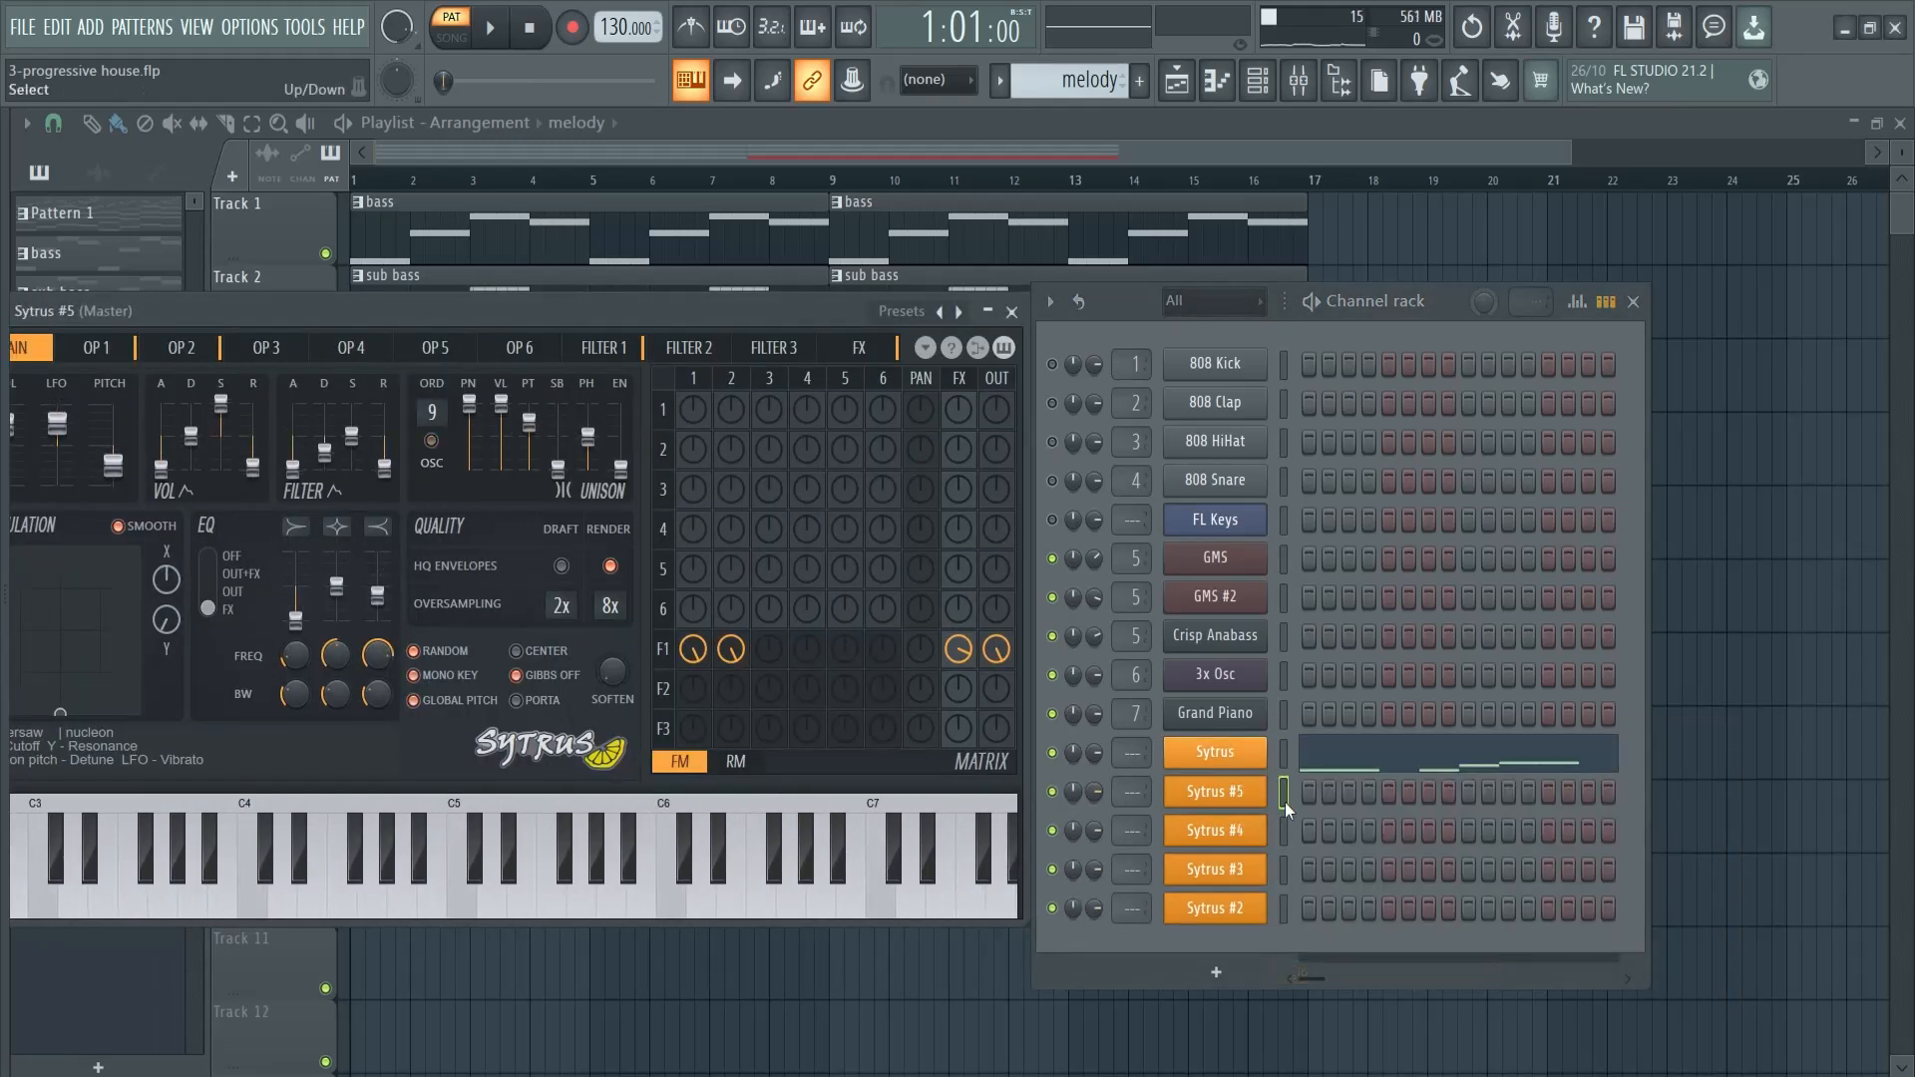
pyautogui.press('space')
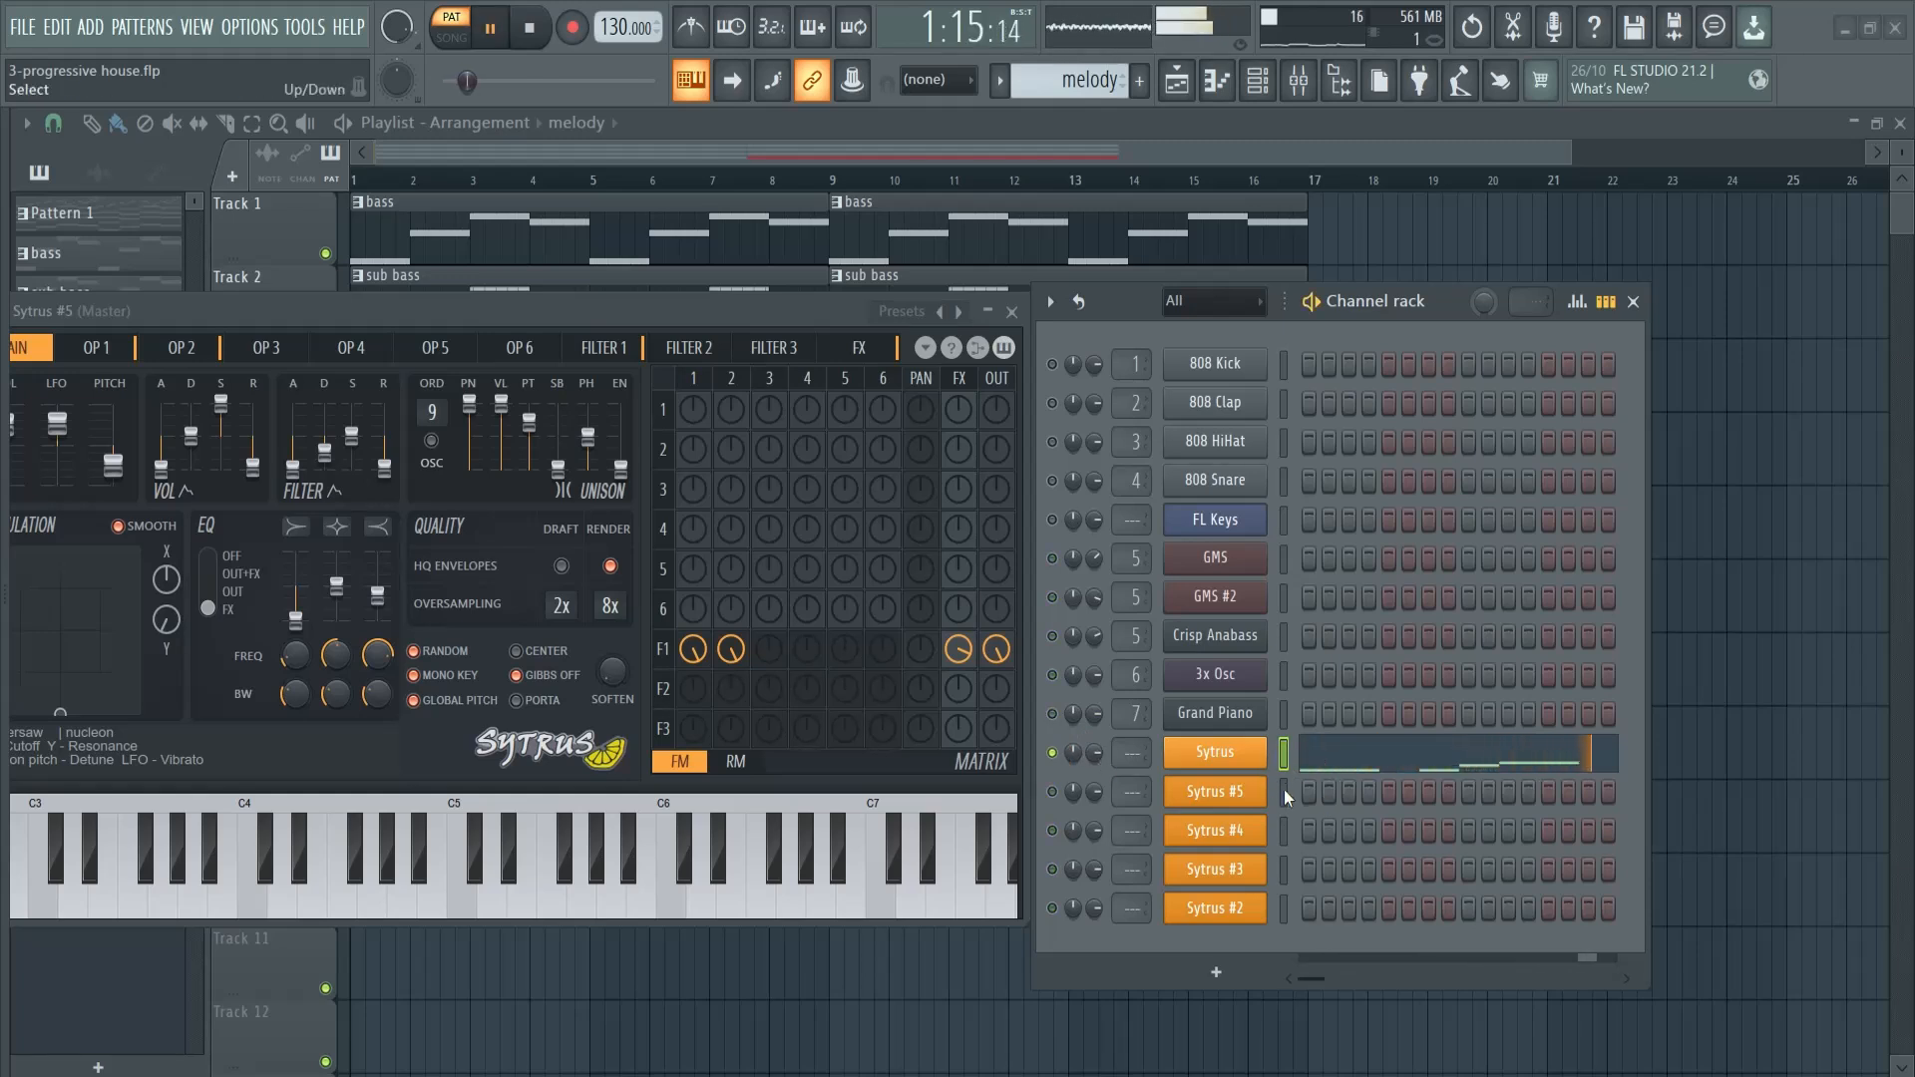
pyautogui.press('space')
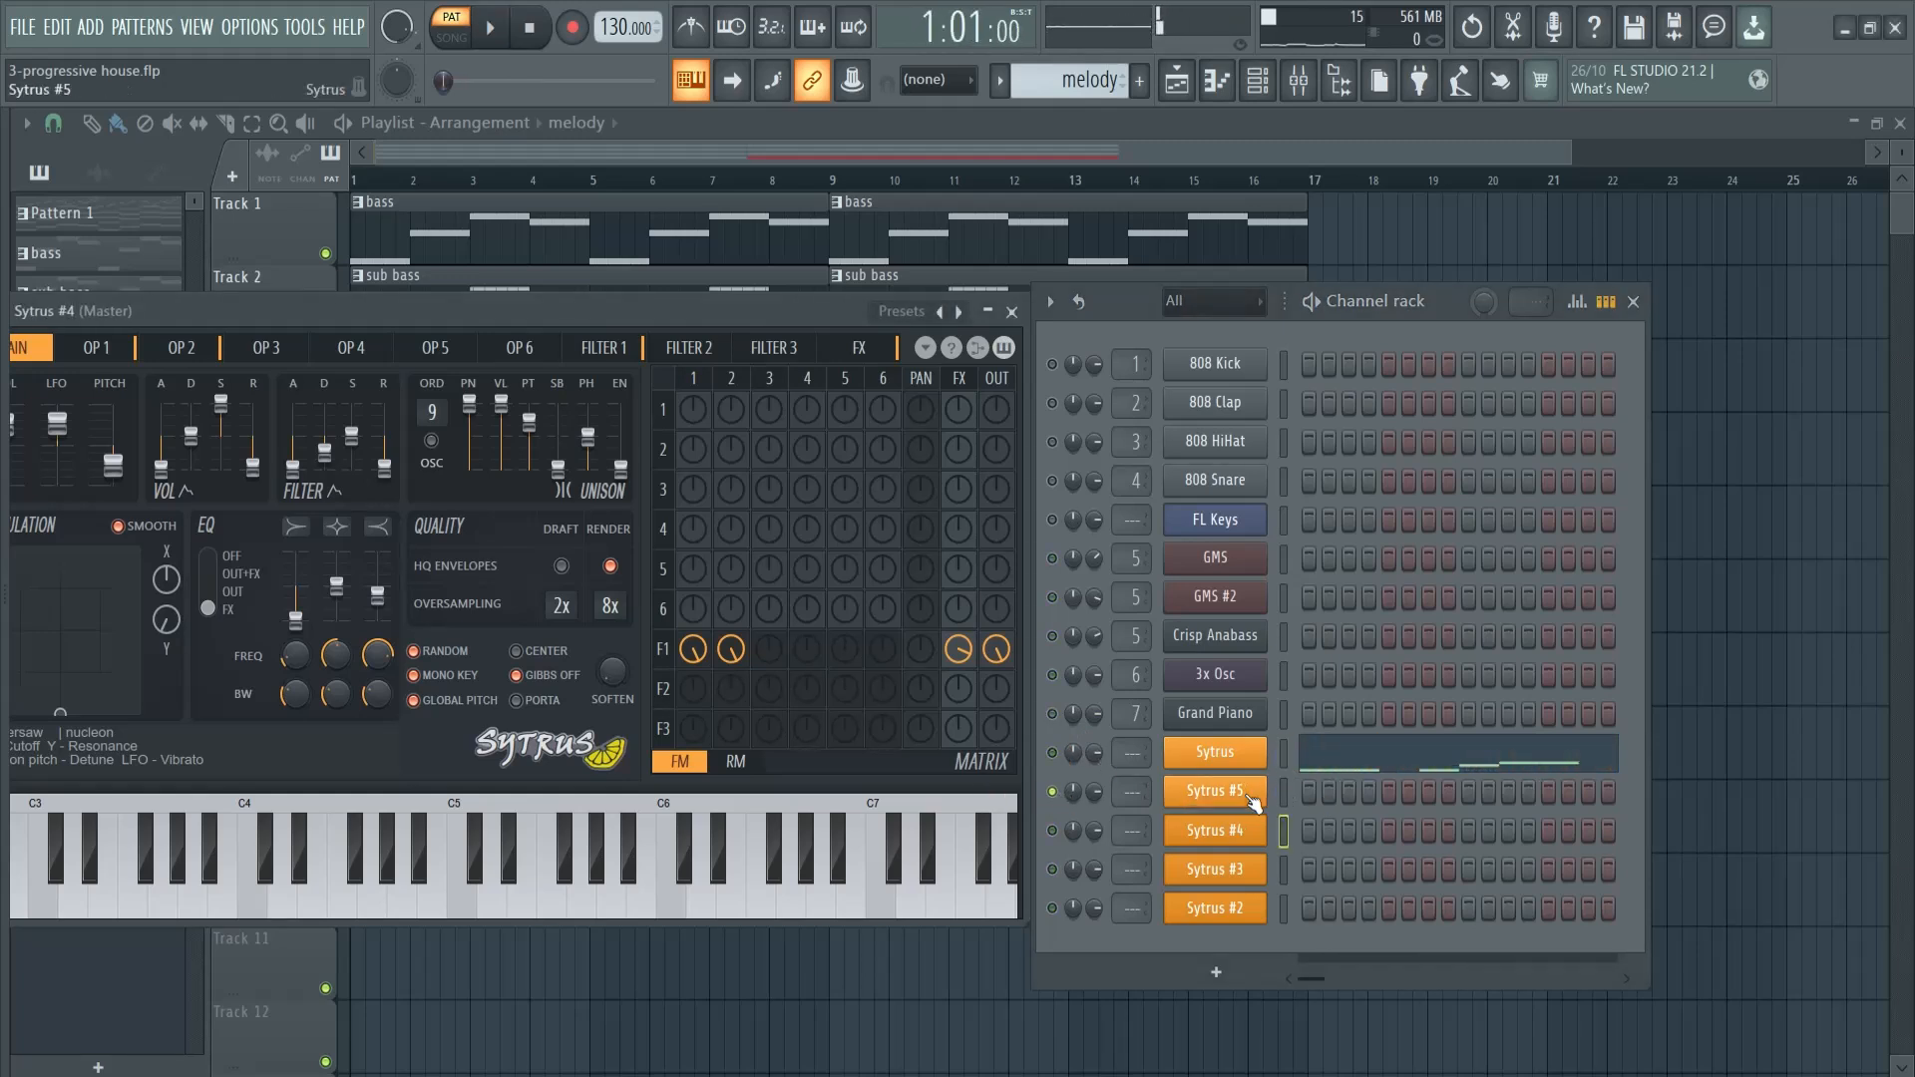
# - Copy the original Sytrus melody notes into the Sytrus #5, #4, #3 and #2 channels
pyautogui.click(1217, 797)
pyautogui.click(1219, 797)
pyautogui.click(1284, 755)
pyautogui.hotkey('ctrl', 'c')
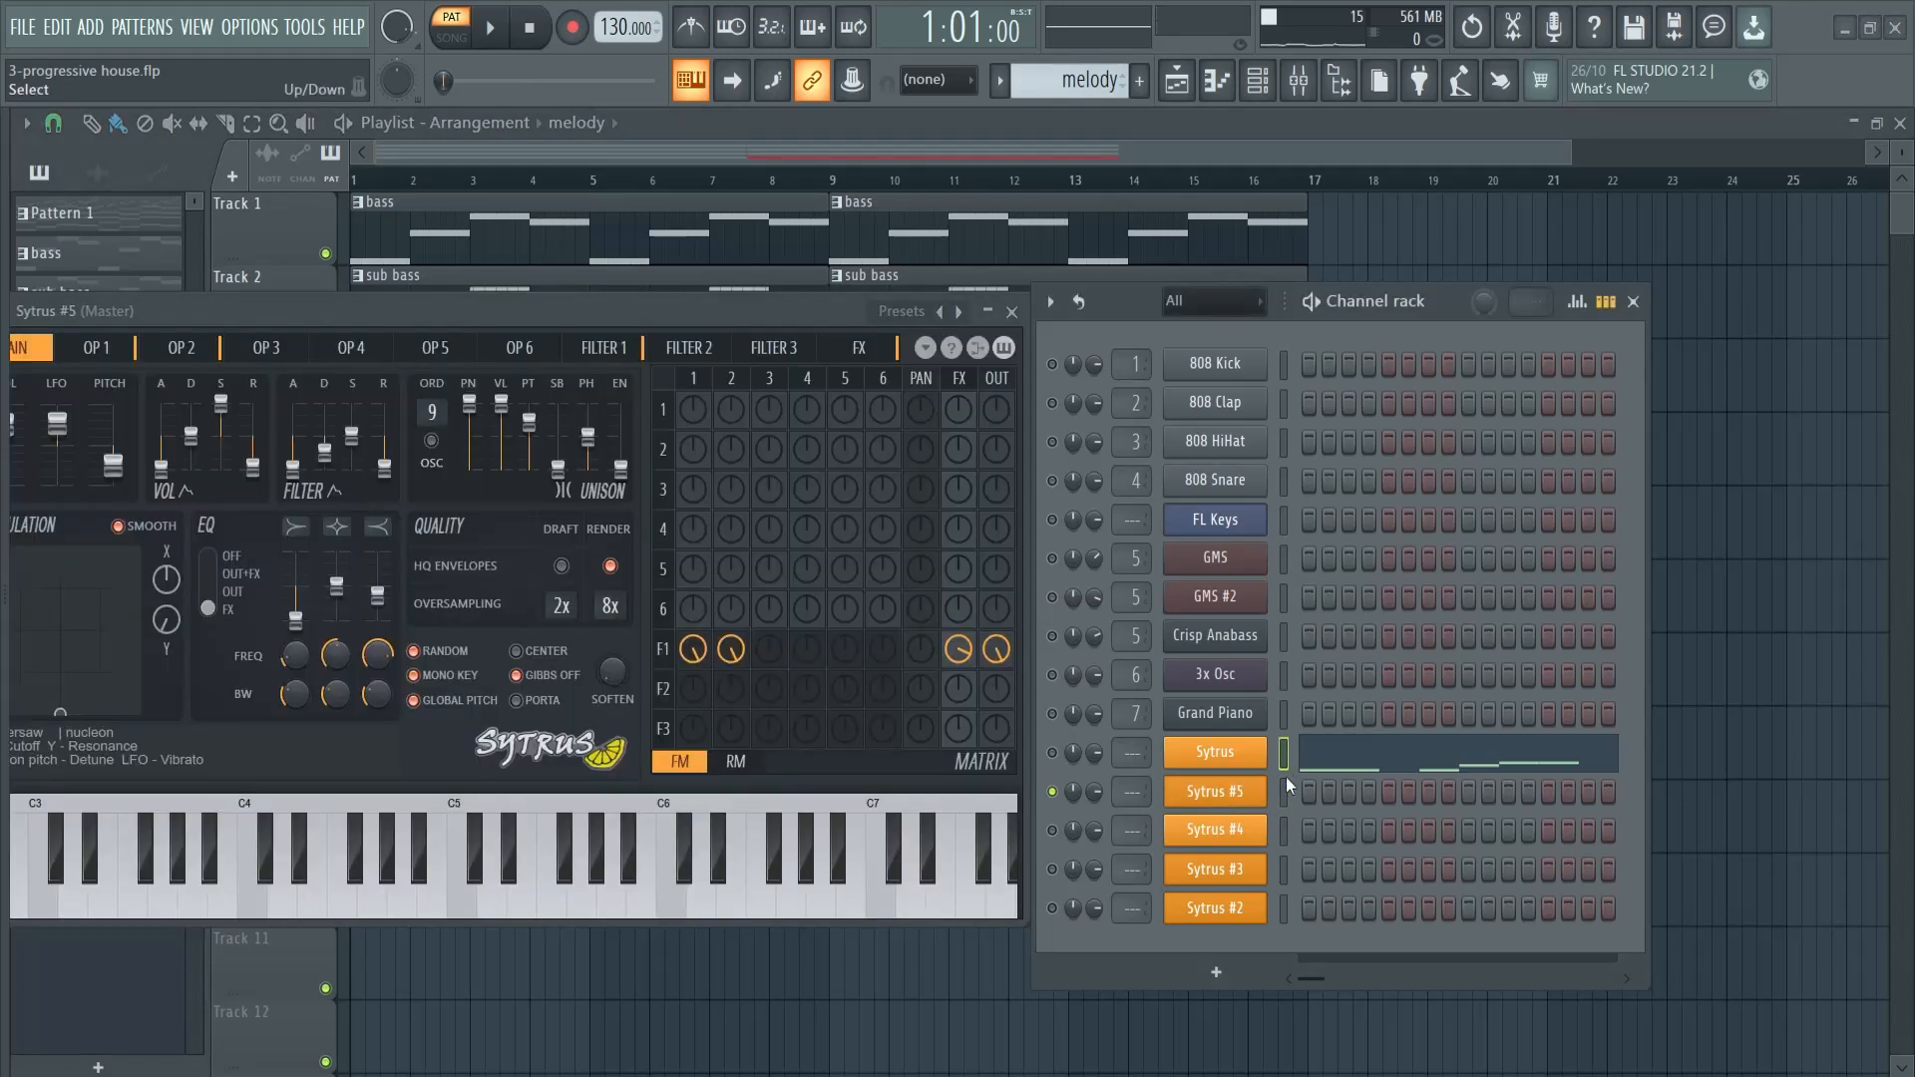
pyautogui.click(1285, 791)
pyautogui.hotkey('ctrl', 'v')
pyautogui.click(1285, 829)
pyautogui.hotkey('ctrl', 'v')
pyautogui.click(1286, 867)
pyautogui.hotkey('ctrl', 'v')
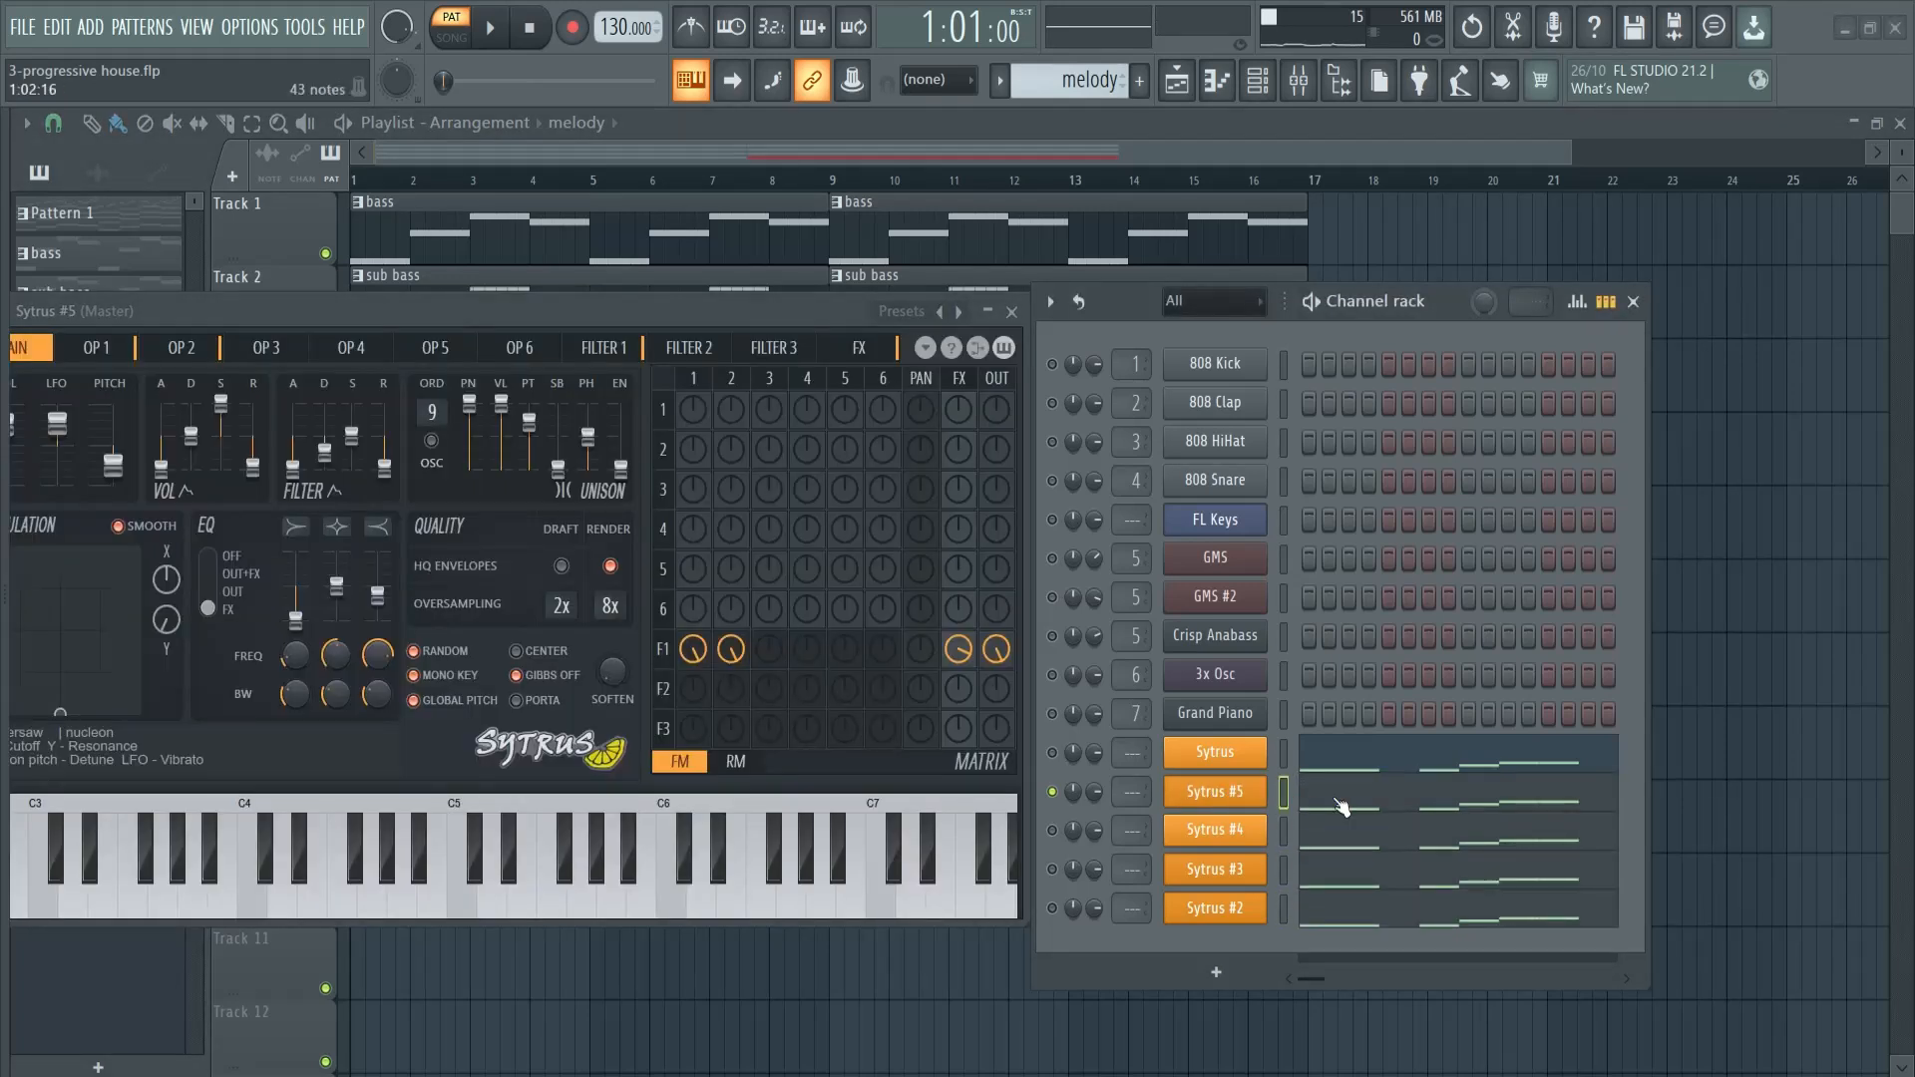
# - Load the Hypersaw preset in Sytrus #5, lower that channel's volume and audition it together with the original Sytrus
pyautogui.click(1259, 794)
pyautogui.click(1237, 793)
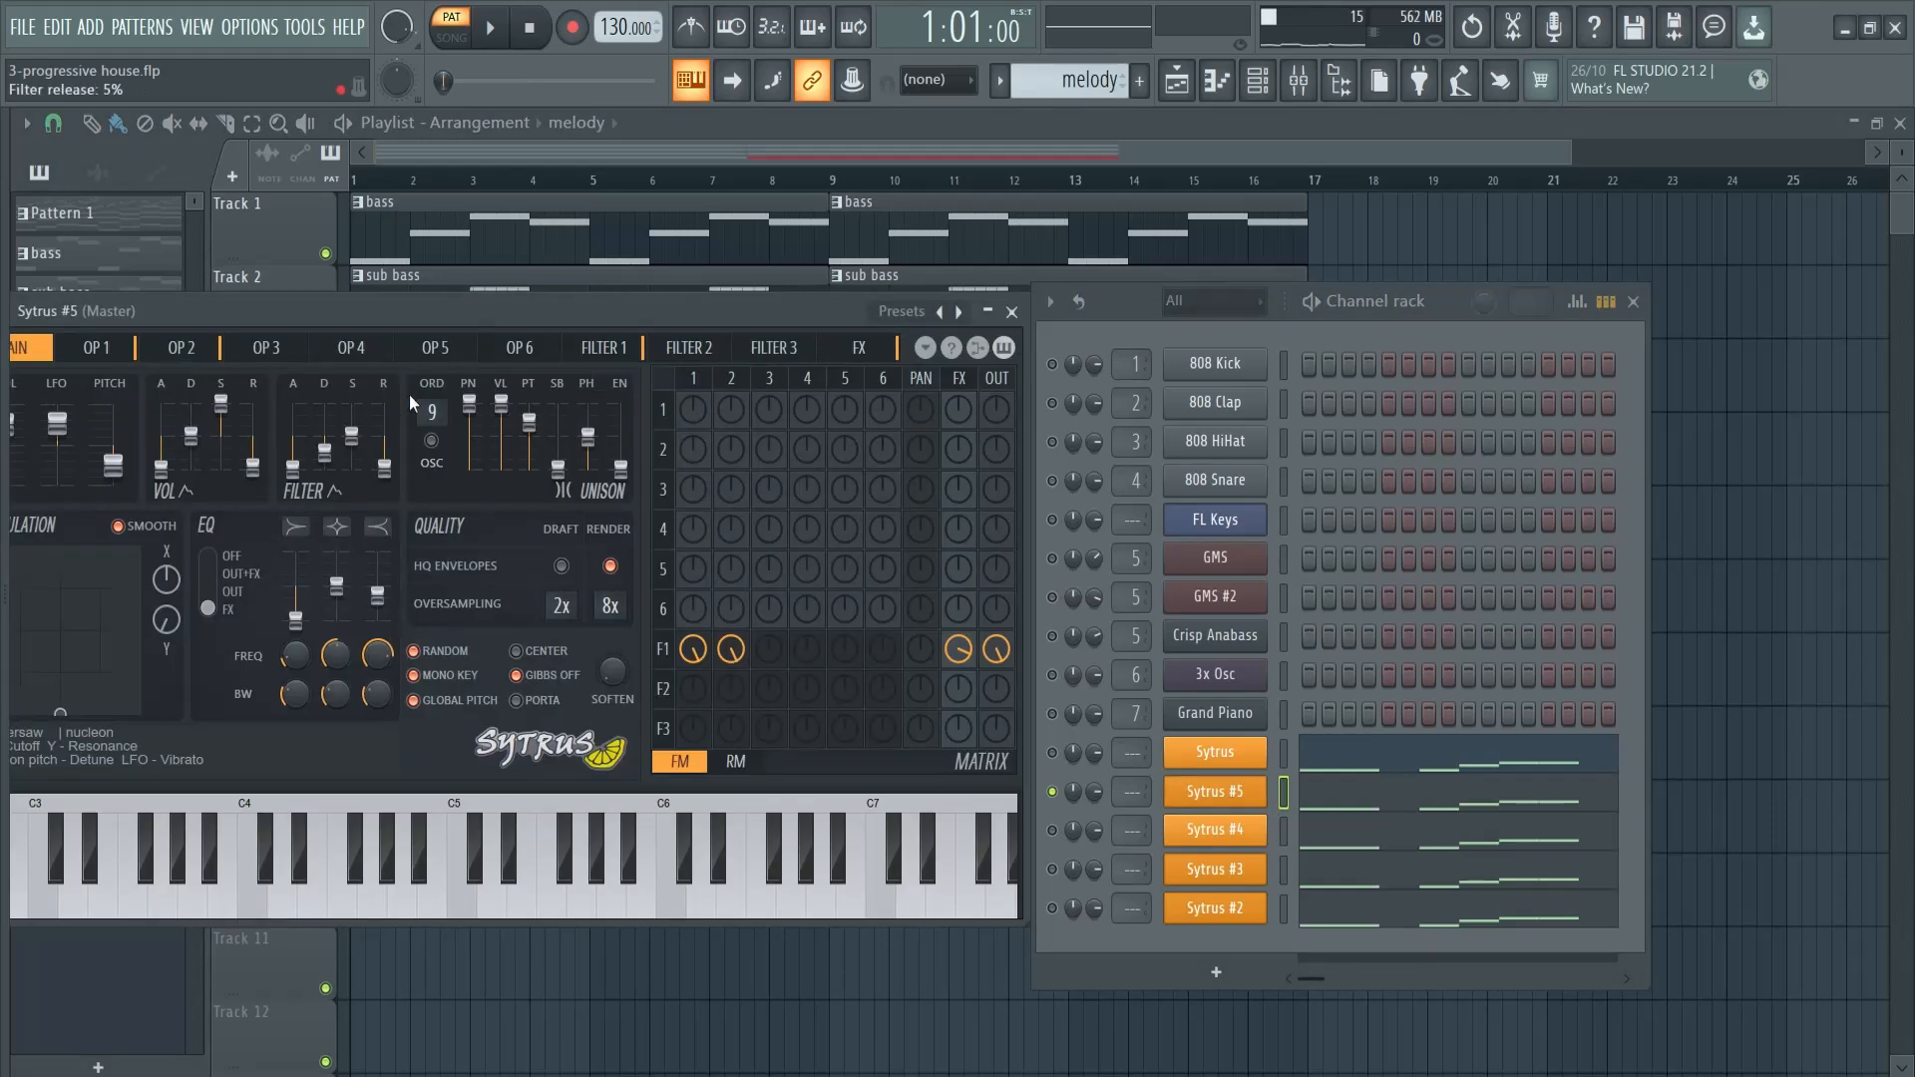
pyautogui.click(897, 313)
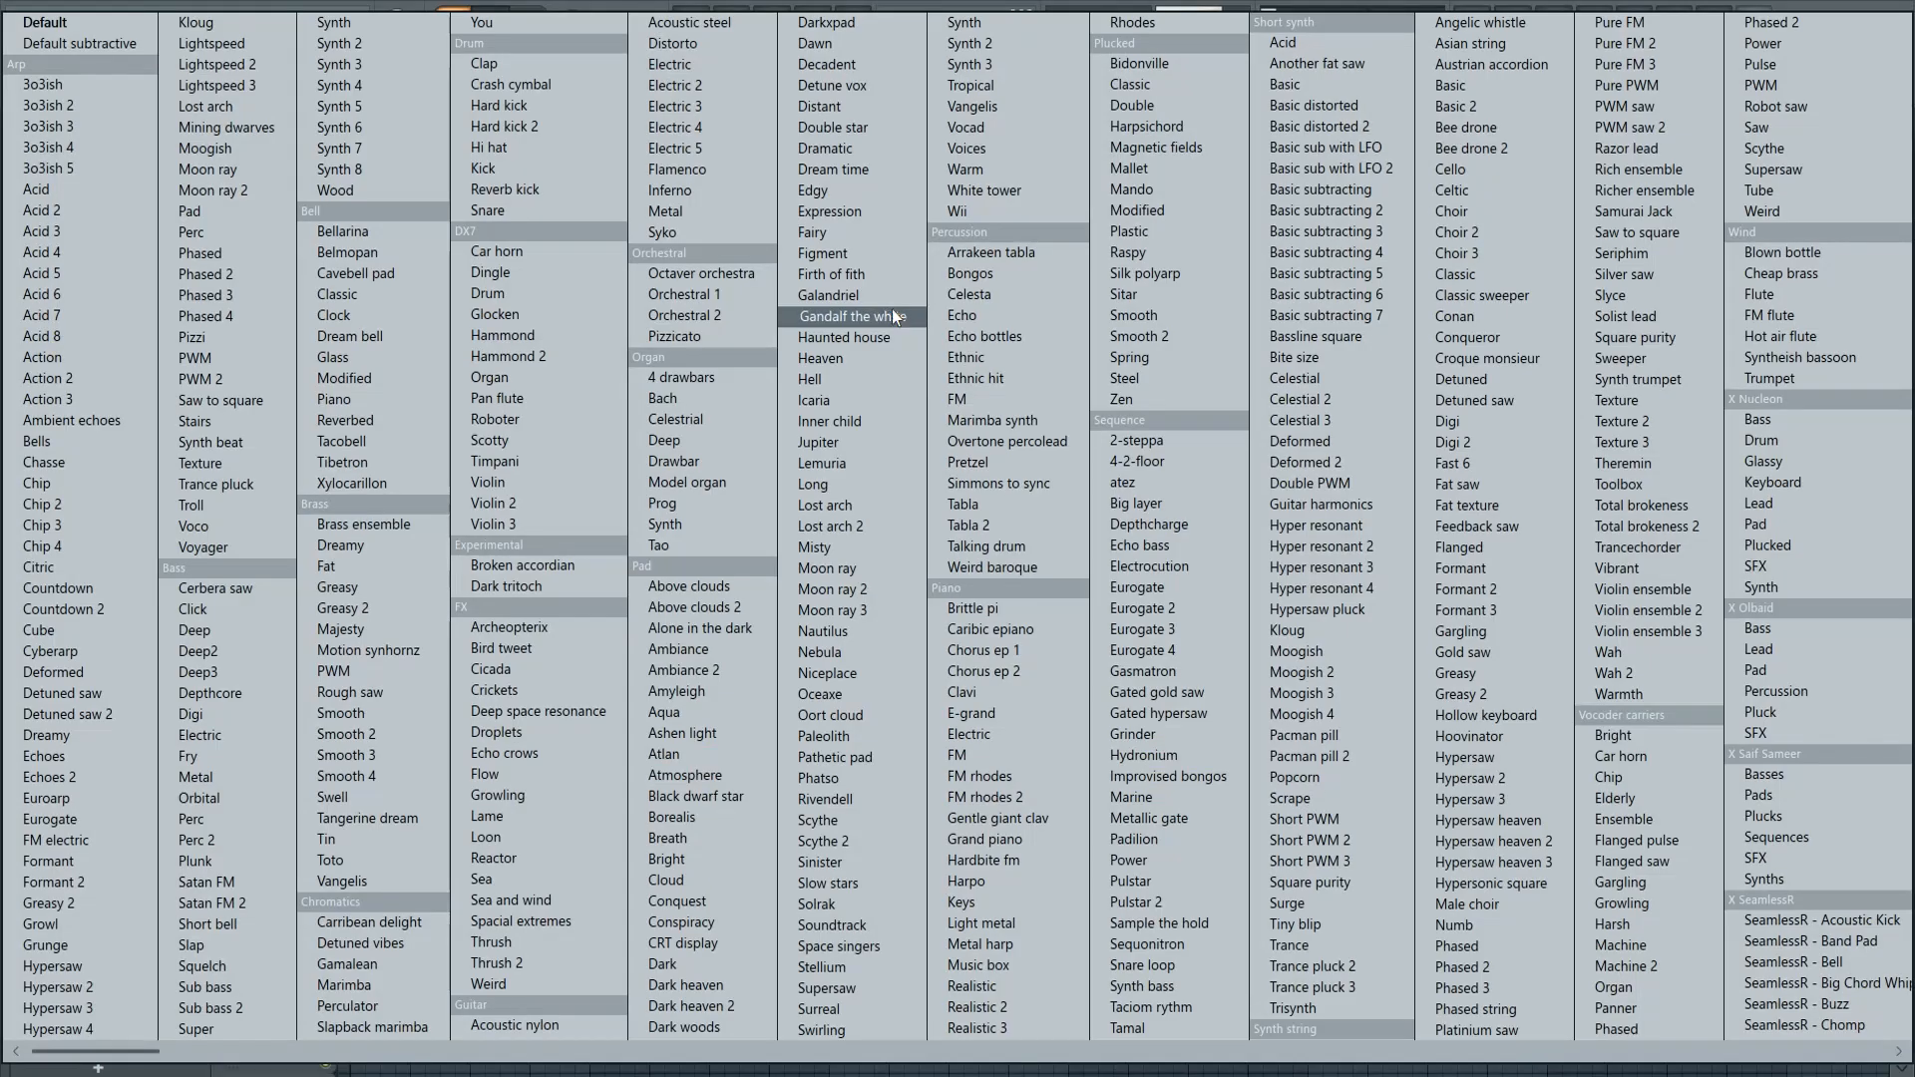
pyautogui.click(1491, 757)
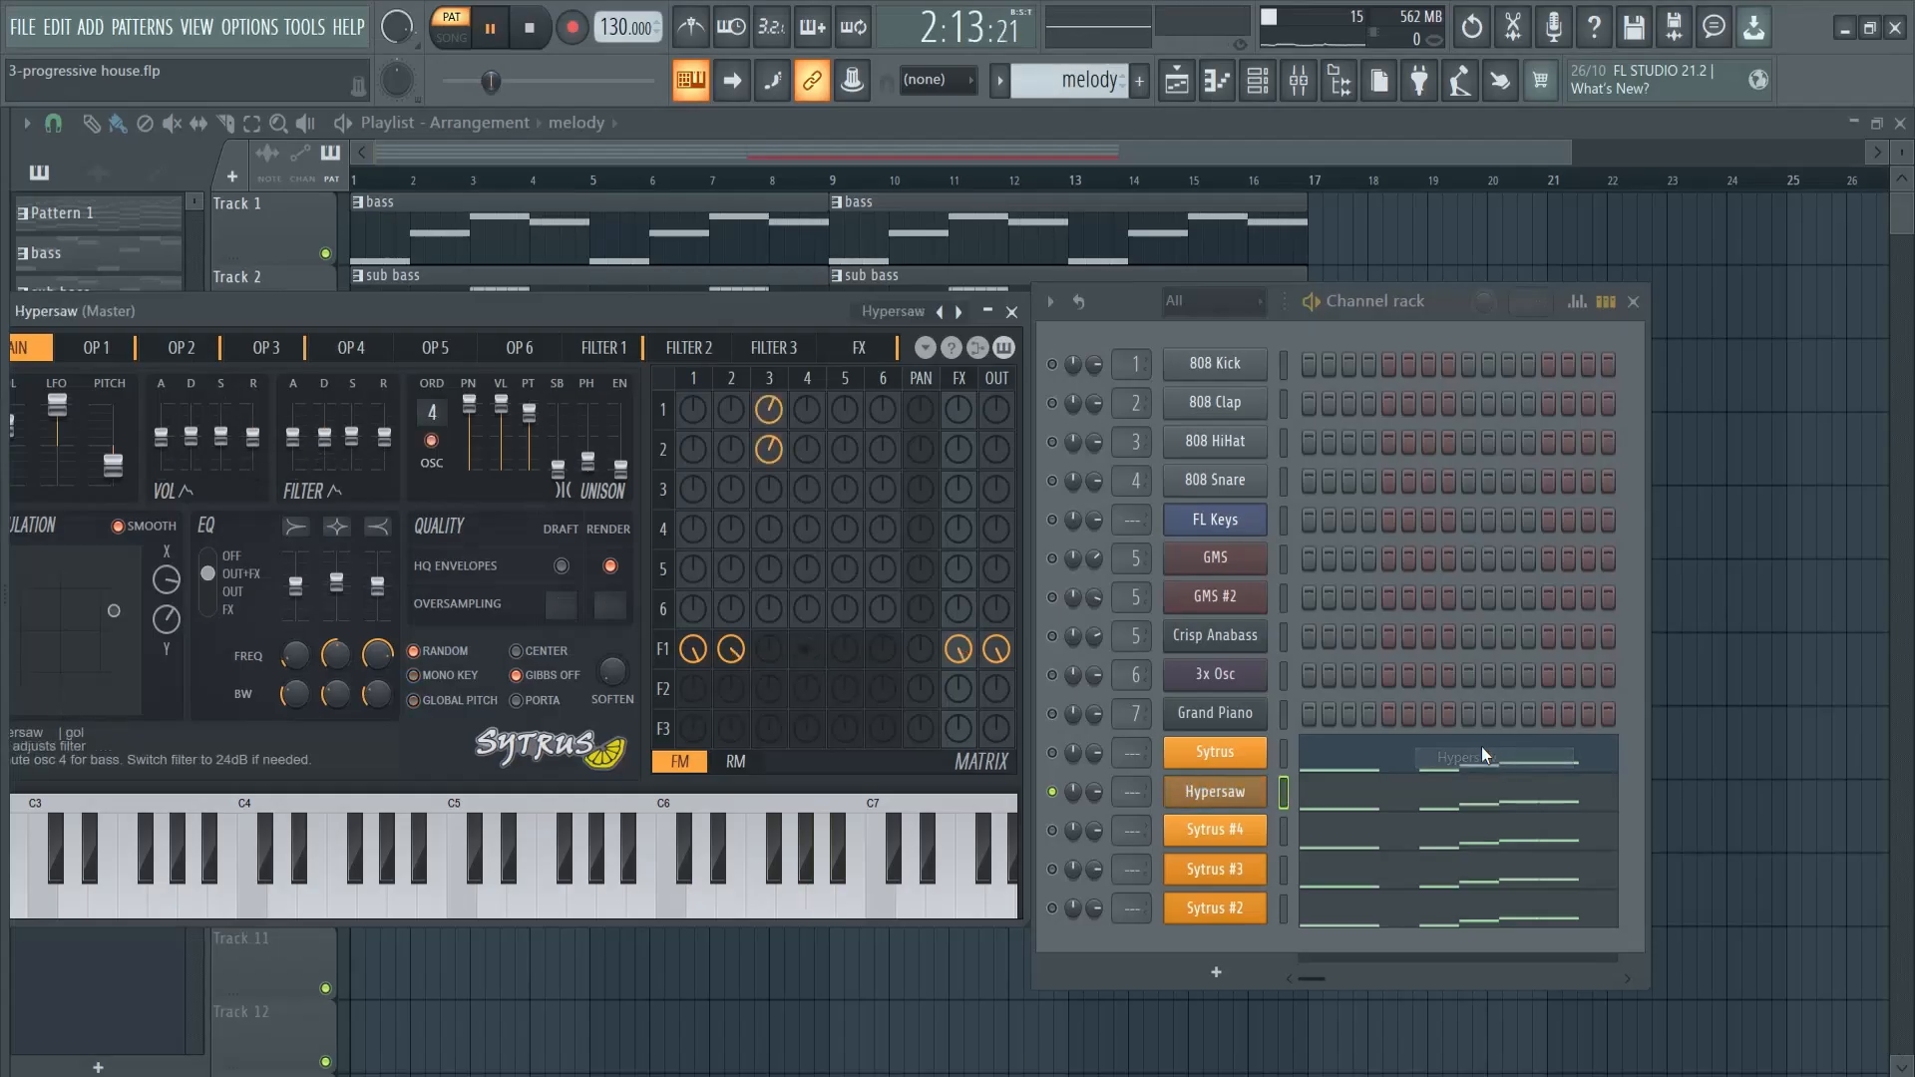
pyautogui.moveTo(1098, 794); pyautogui.dragTo(1099, 847)
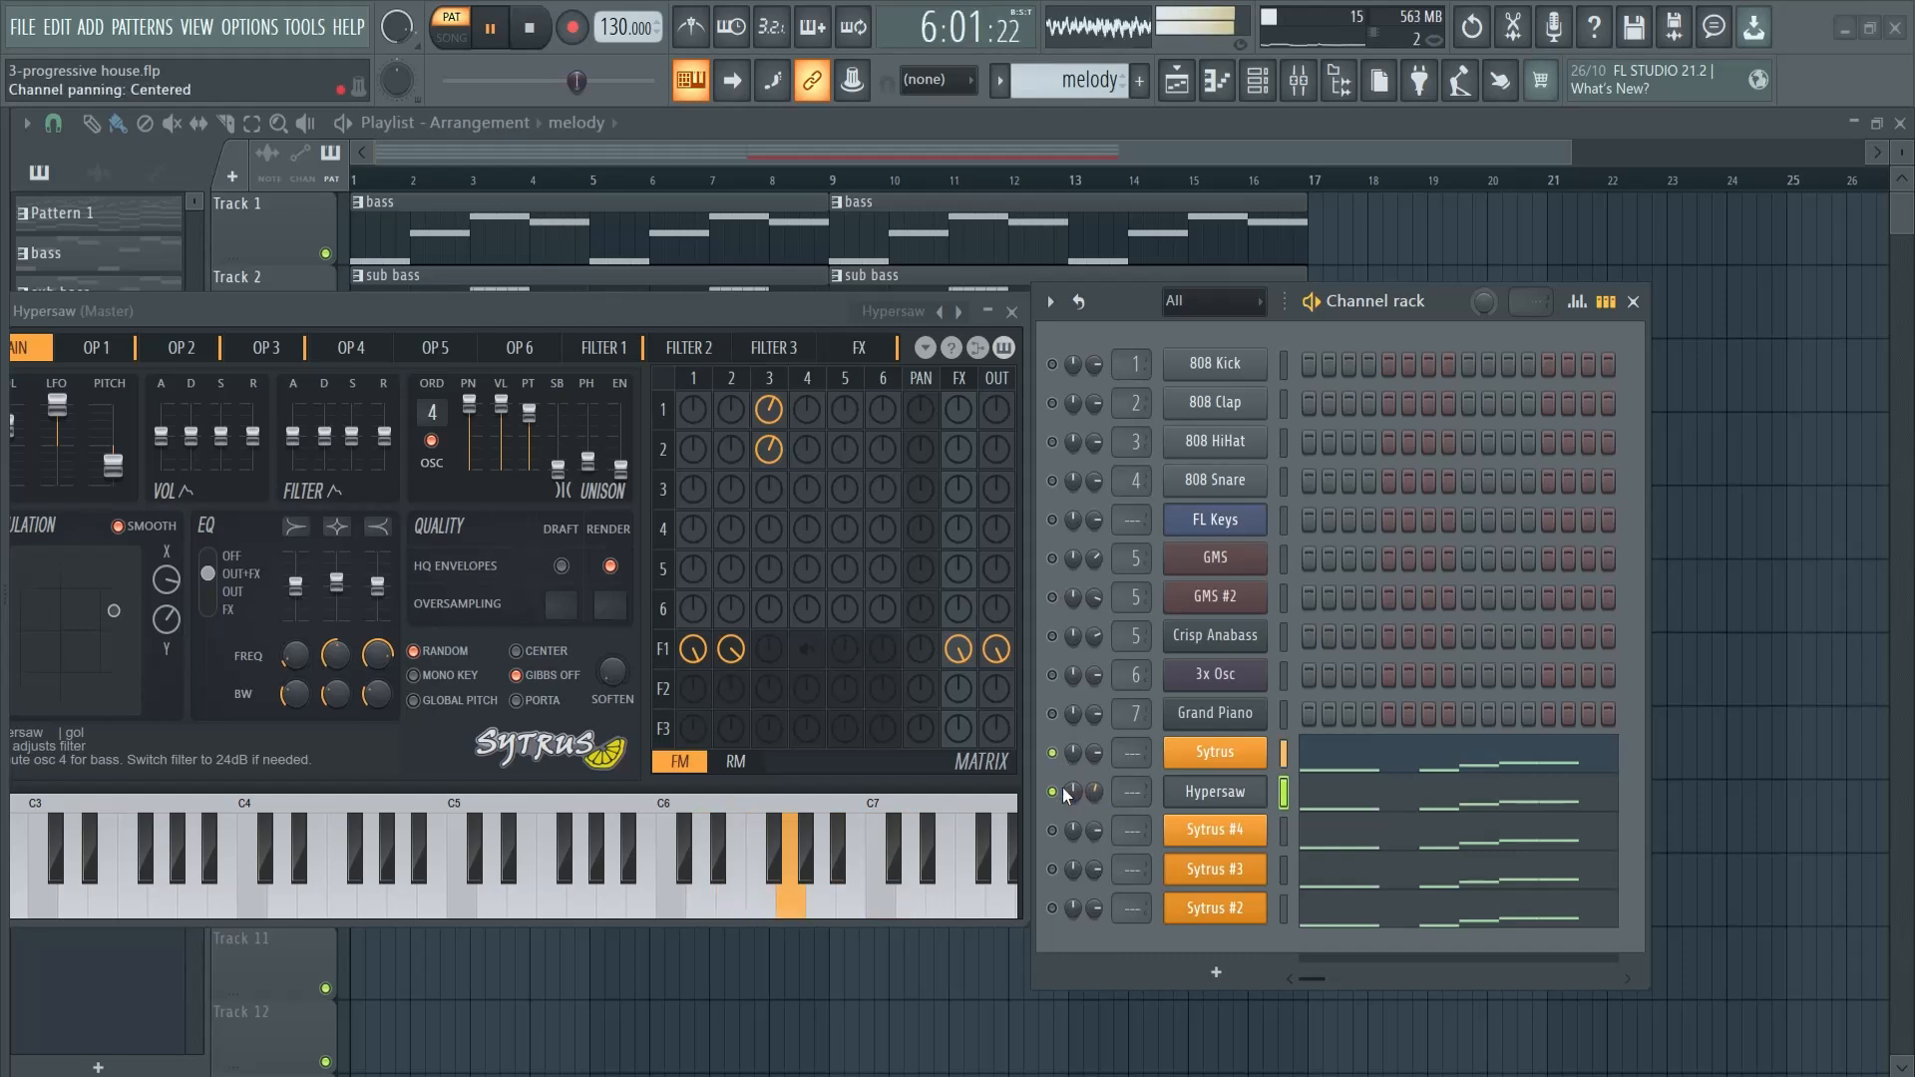
pyautogui.press('space')
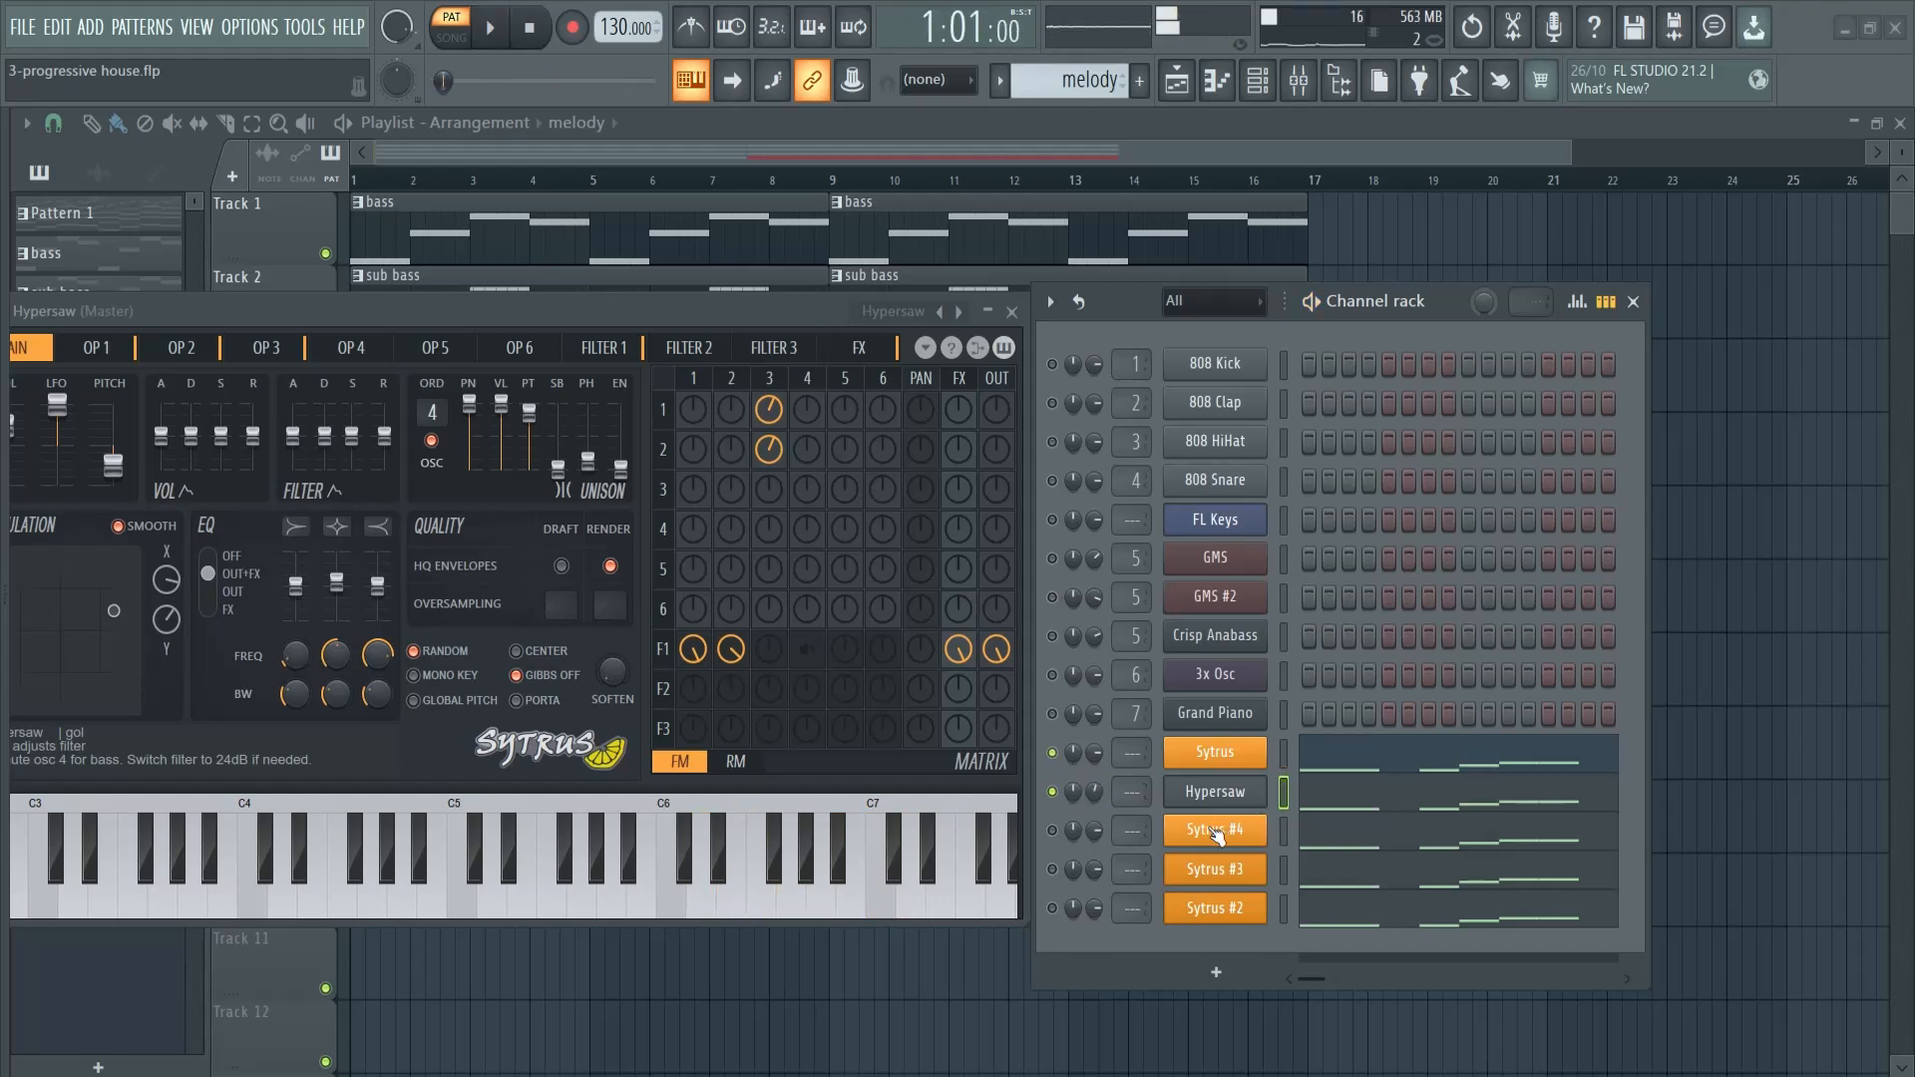
# - Solo the Sytrus #4 channel, audition it briefly and replace its instrument with GMS
pyautogui.rightClick(1214, 834)
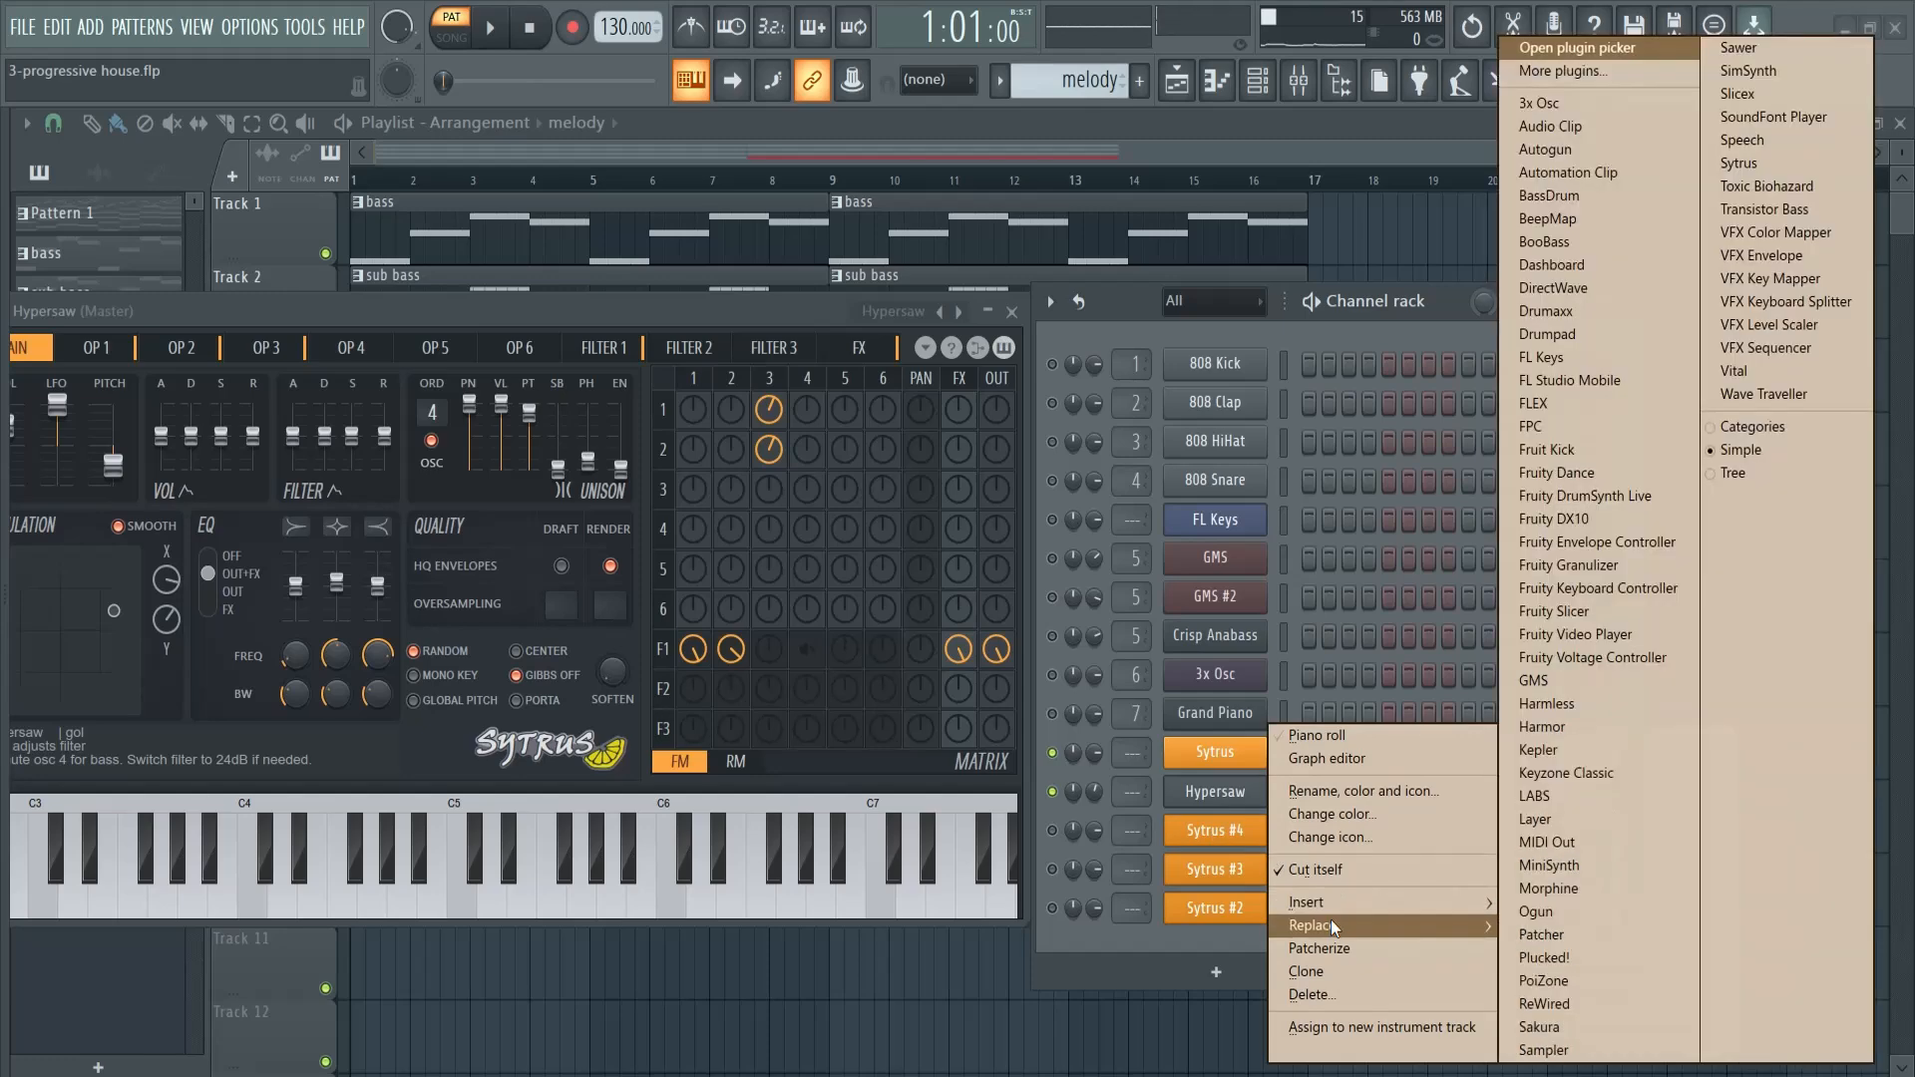
pyautogui.click(1055, 831)
pyautogui.rightClick(1055, 832)
pyautogui.press('space')
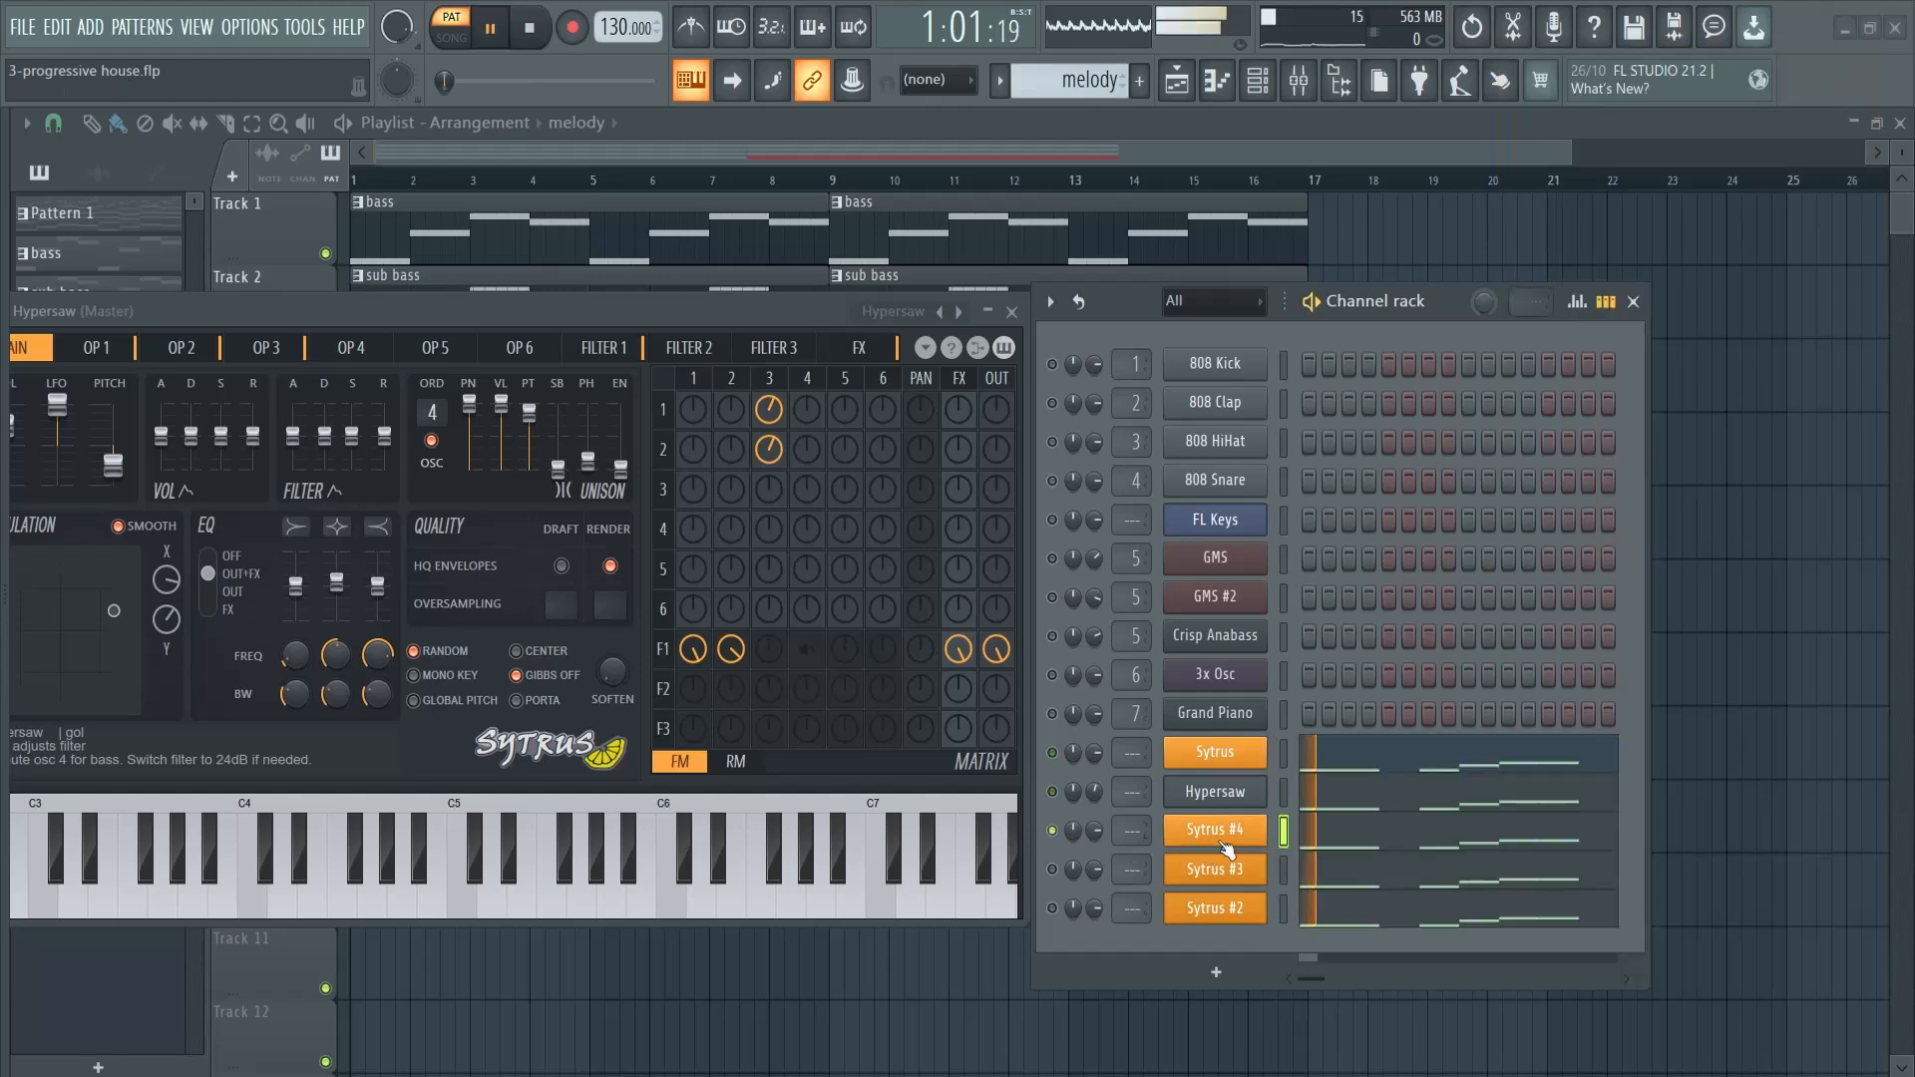
pyautogui.press('space')
pyautogui.rightClick(1219, 835)
pyautogui.moveTo(1316, 918)
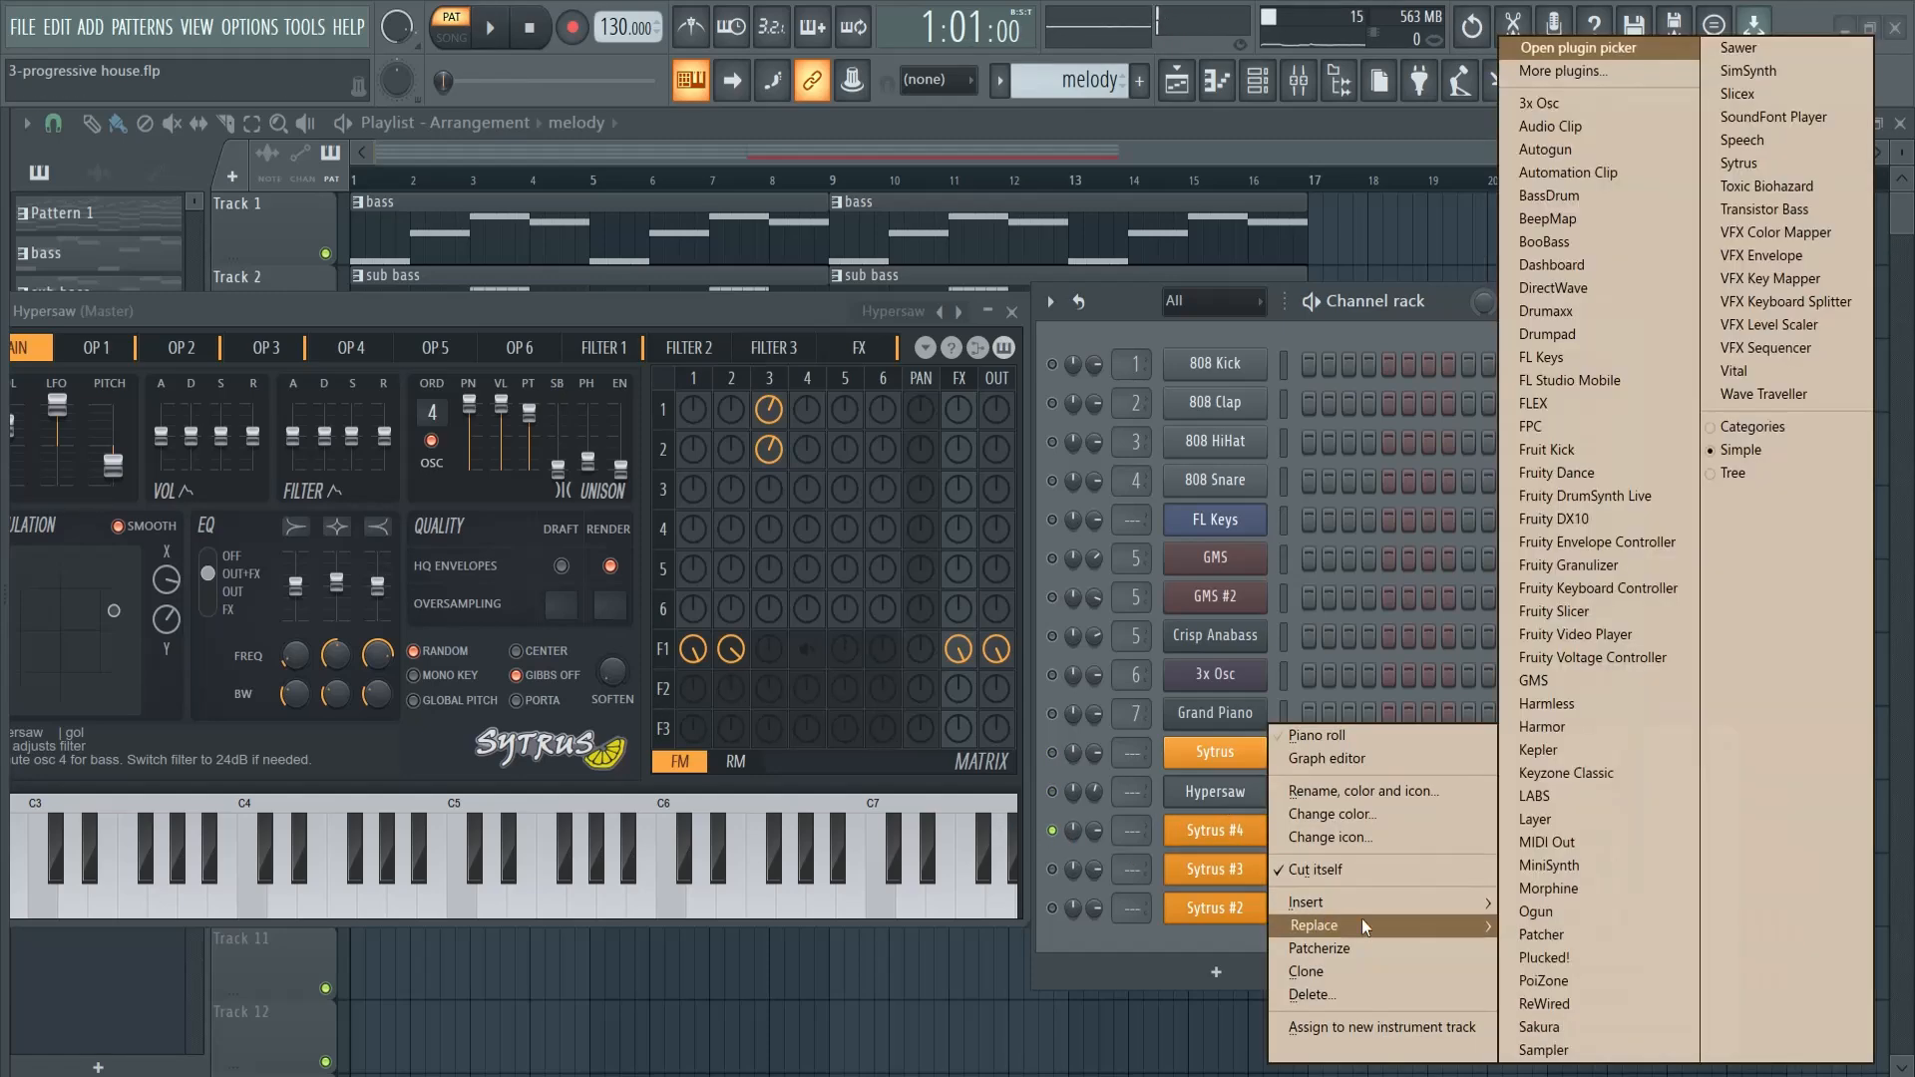
pyautogui.click(1554, 685)
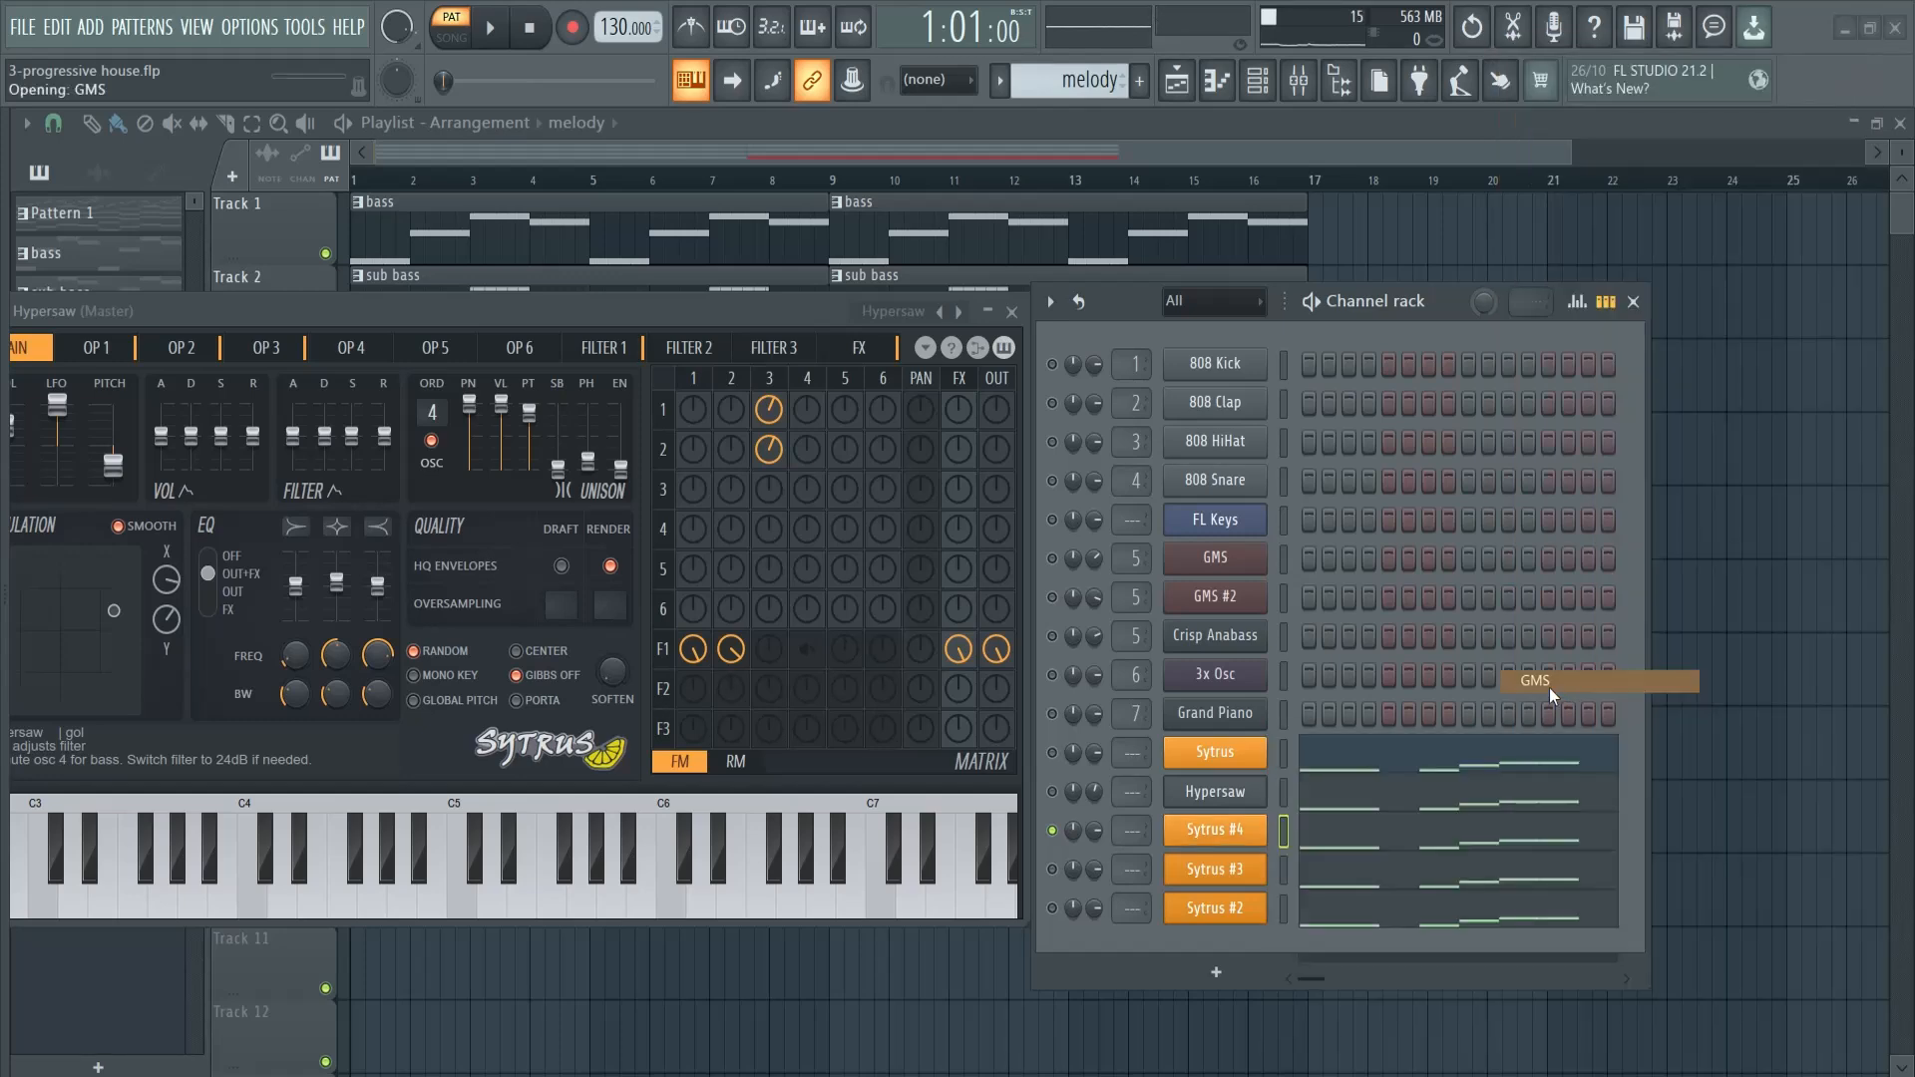
# - Switch GMS #3 to the Leads & Synths bank and audition its presets against the playing melody, up to Drill Atack LS
pyautogui.click(369, 571)
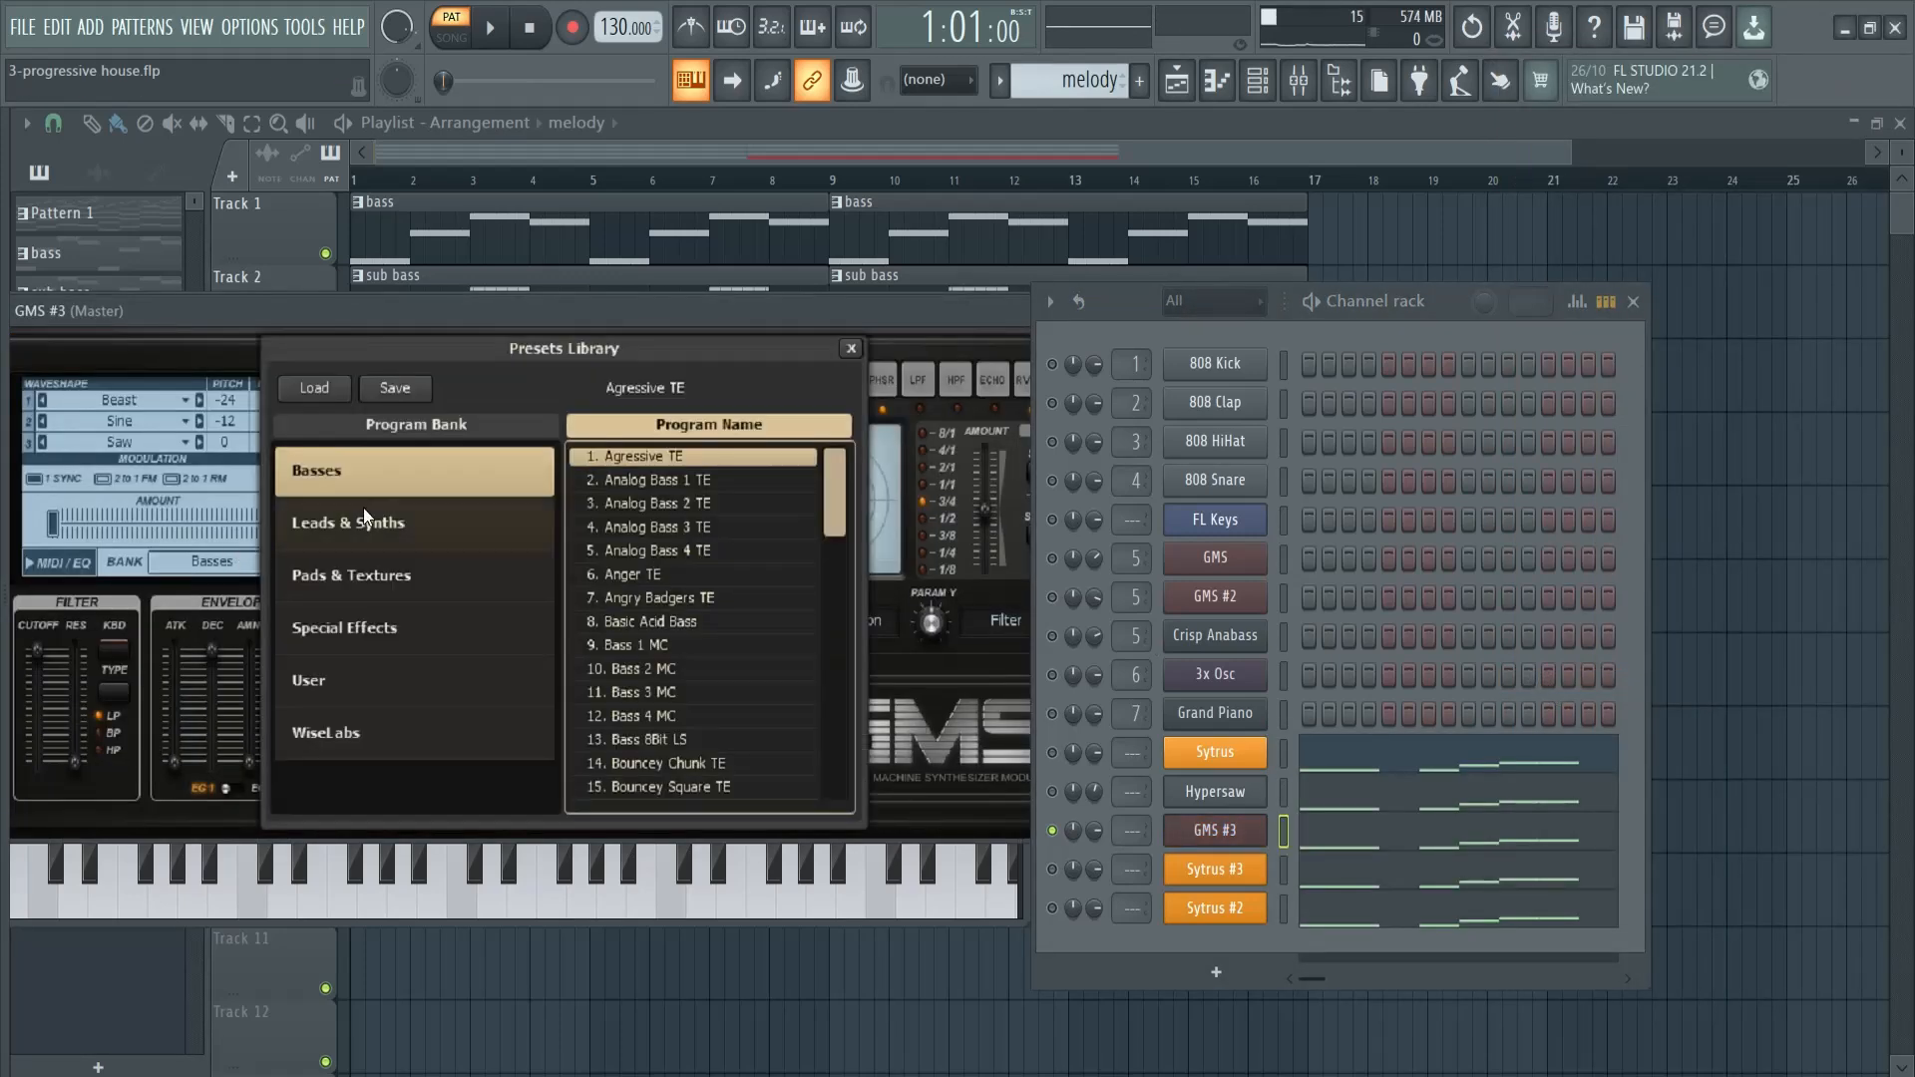
pyautogui.click(391, 516)
pyautogui.press('space')
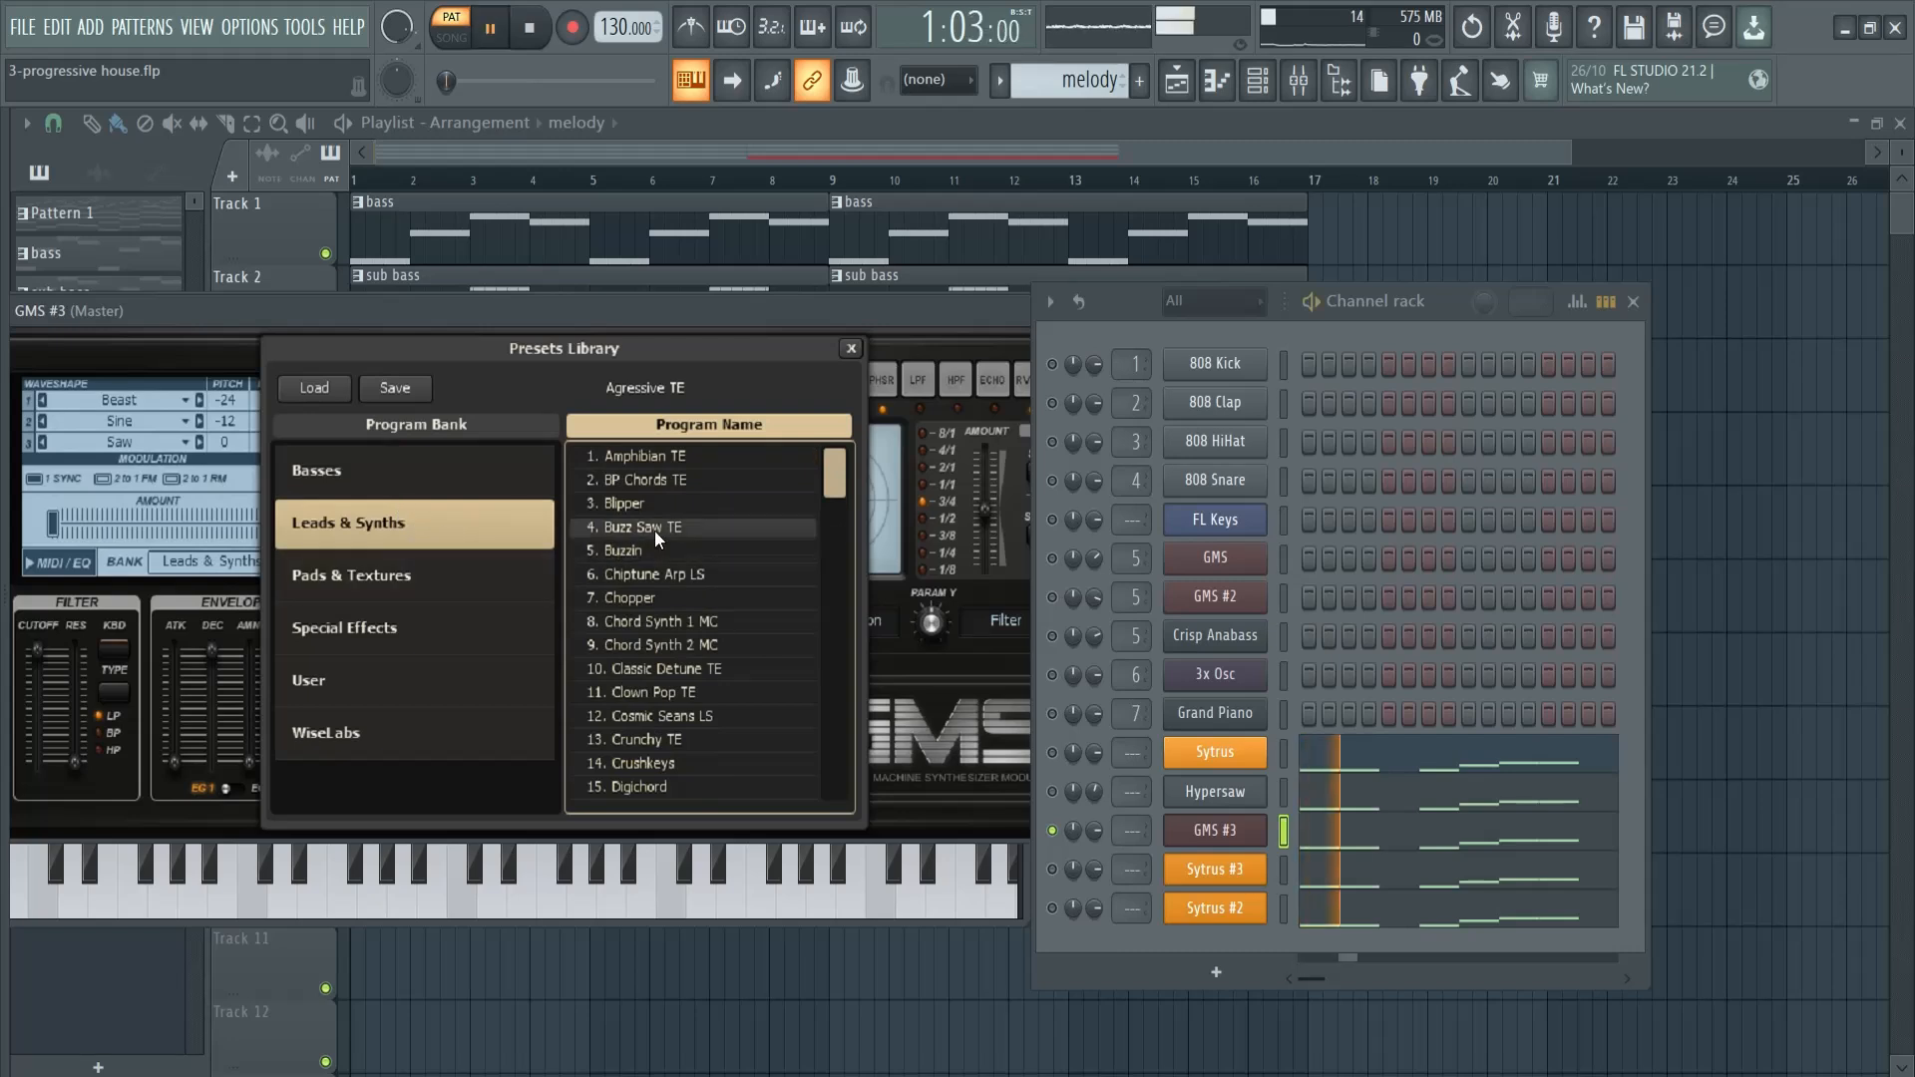
pyautogui.doubleClick(668, 524)
pyautogui.click(461, 564)
pyautogui.click(758, 646)
pyautogui.click(691, 597)
pyautogui.scroll(-4, 680, 602)
pyautogui.click(683, 621)
pyautogui.scroll(-3, 685, 620)
pyautogui.click(685, 578)
pyautogui.scroll(-2, 685, 578)
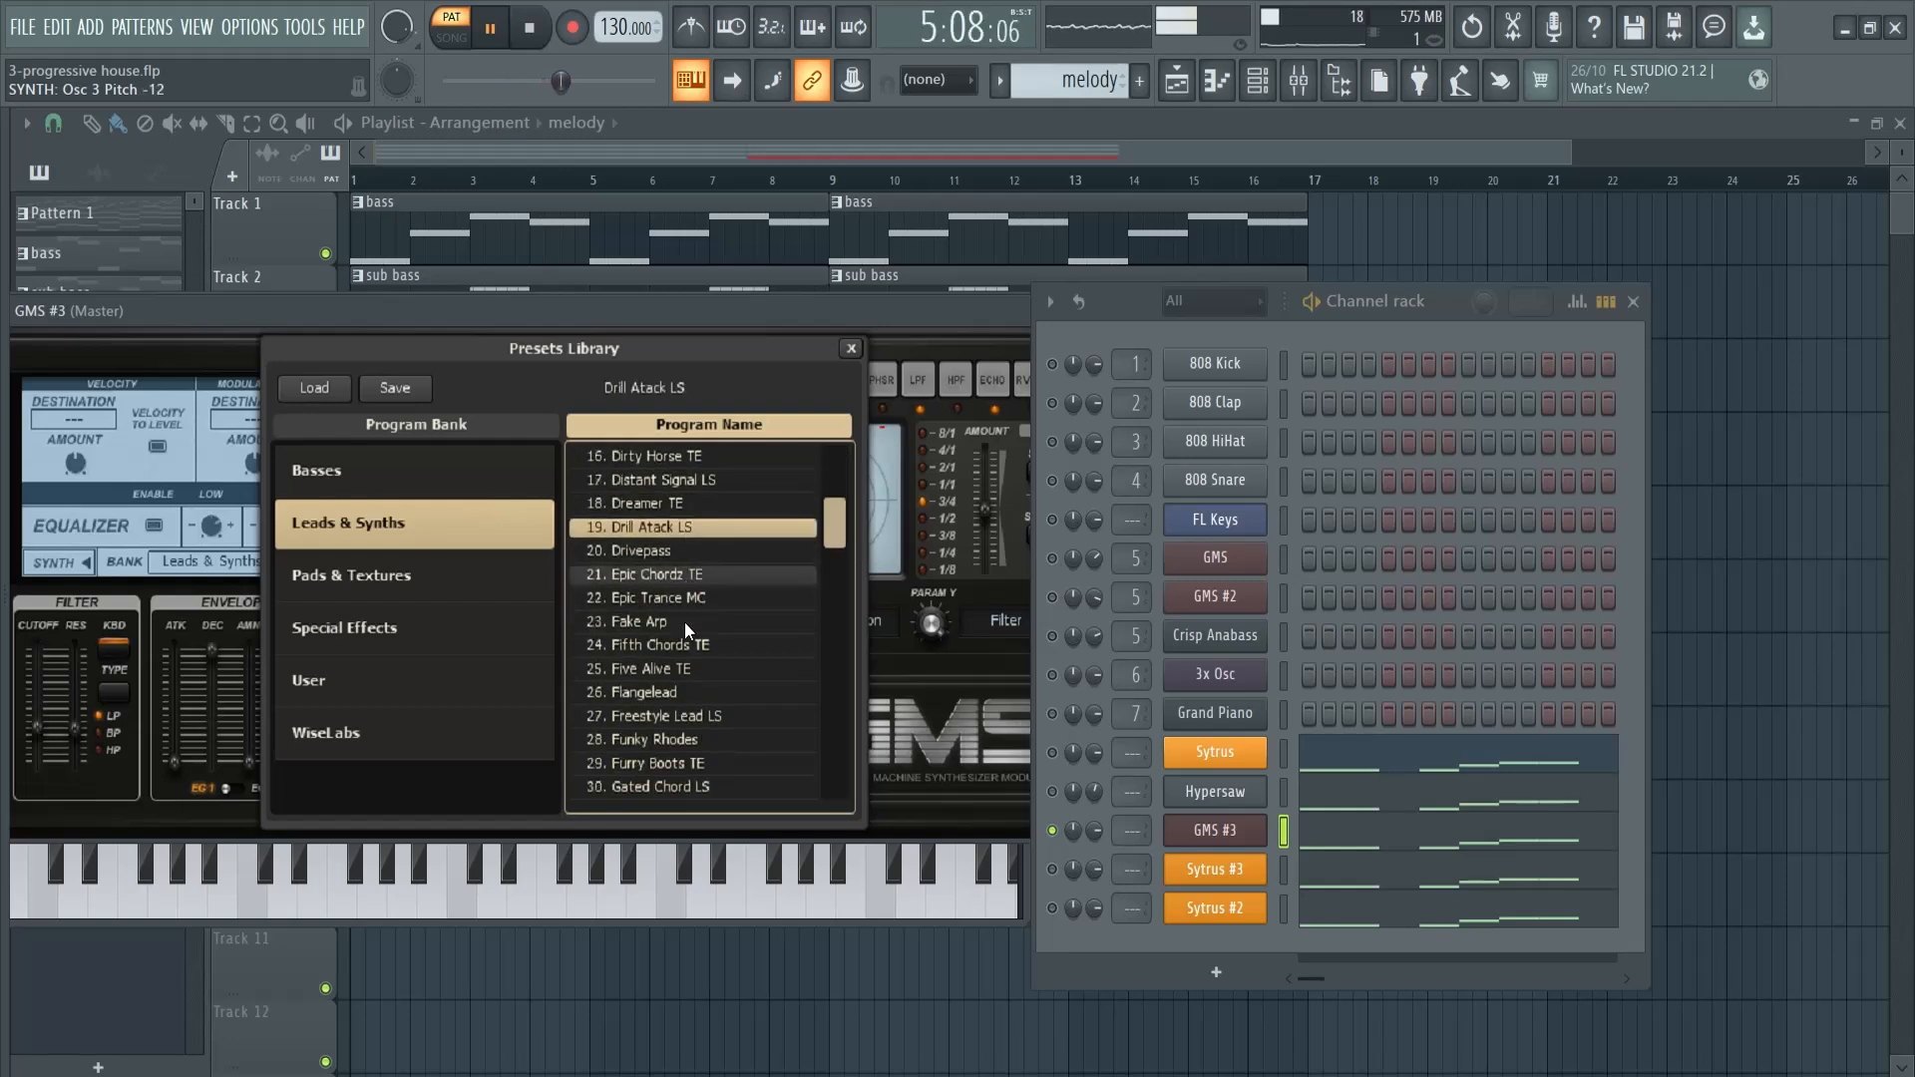
# - Audition further Leads & Synths presets in GMS #3, including Funky Rhodes and Lead 5
pyautogui.click(694, 627)
pyautogui.scroll(-3, 694, 626)
pyautogui.scroll(-1, 694, 626)
pyautogui.click(691, 647)
pyautogui.scroll(-8, 698, 658)
pyautogui.click(680, 645)
pyautogui.scroll(-1, 685, 619)
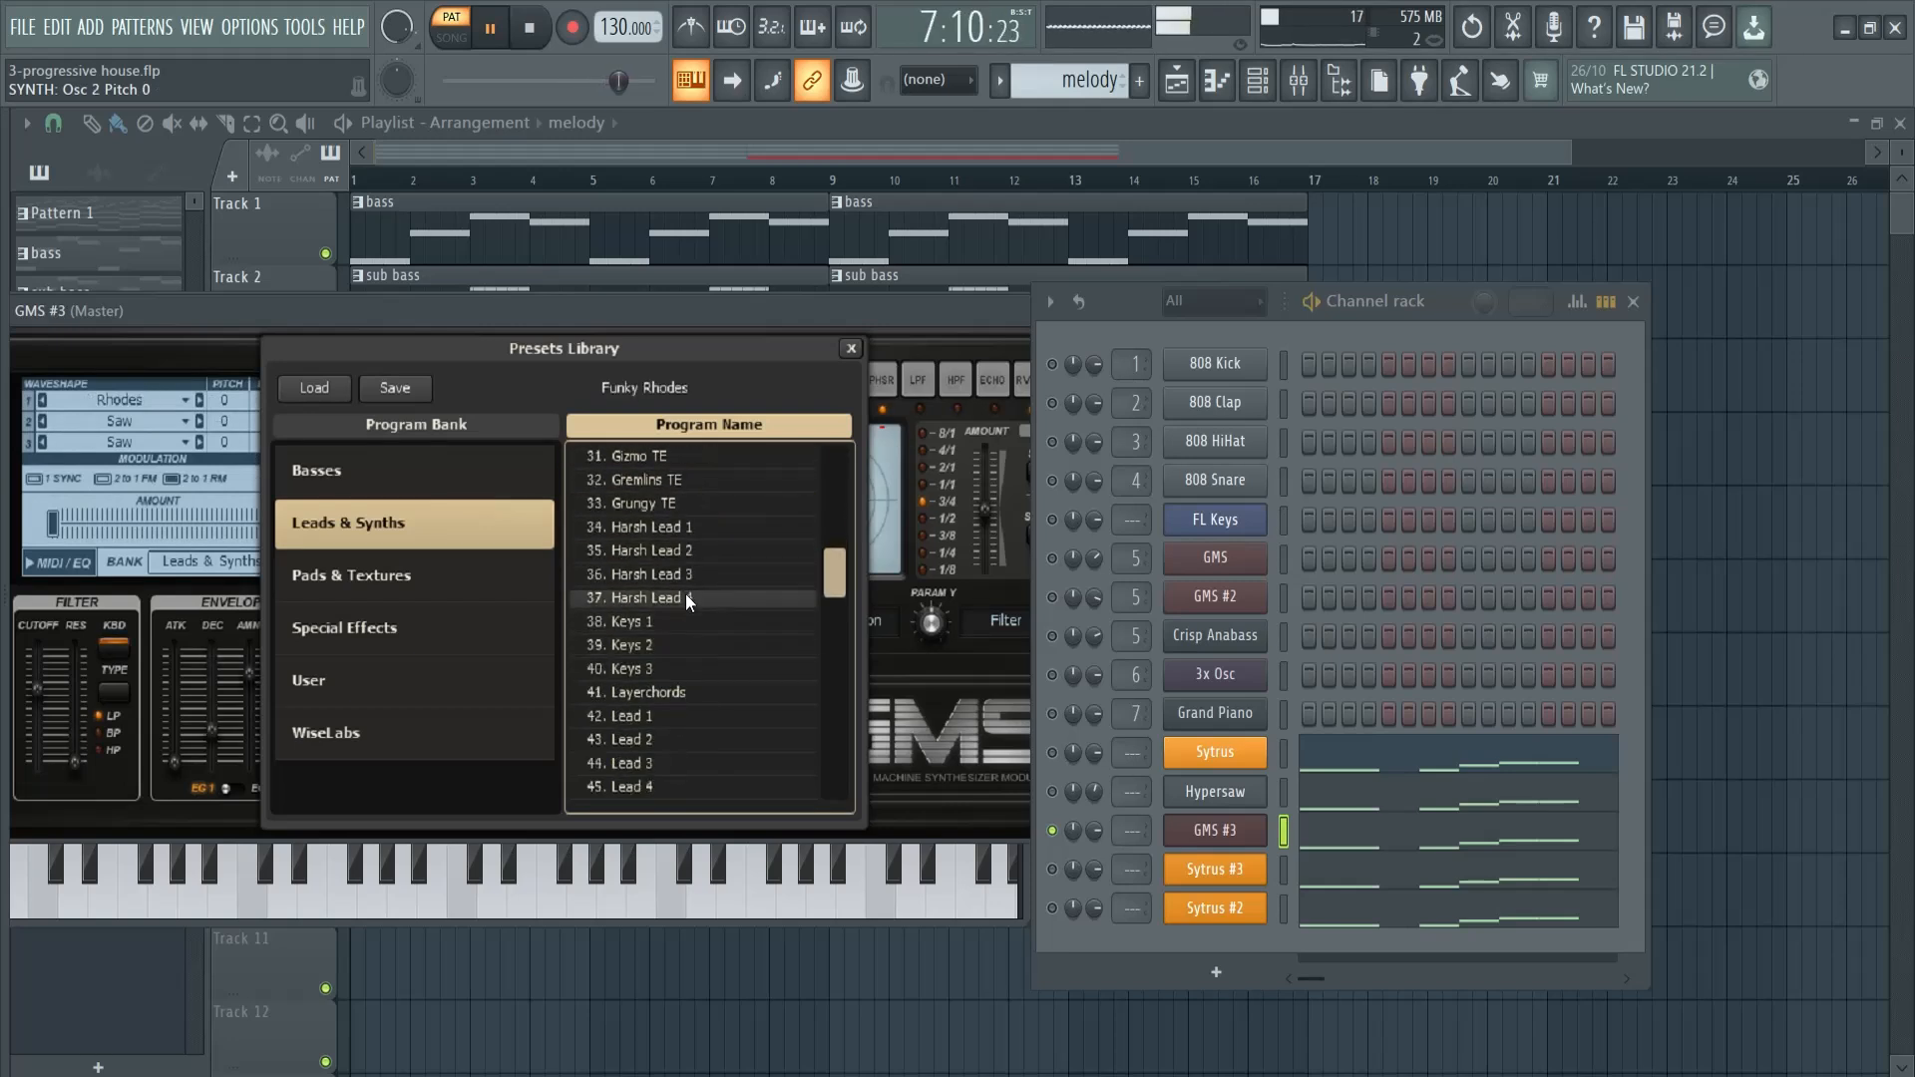
pyautogui.scroll(-6, 669, 638)
pyautogui.click(674, 624)
pyautogui.scroll(-4, 675, 625)
pyautogui.click(676, 627)
pyautogui.scroll(-6, 686, 645)
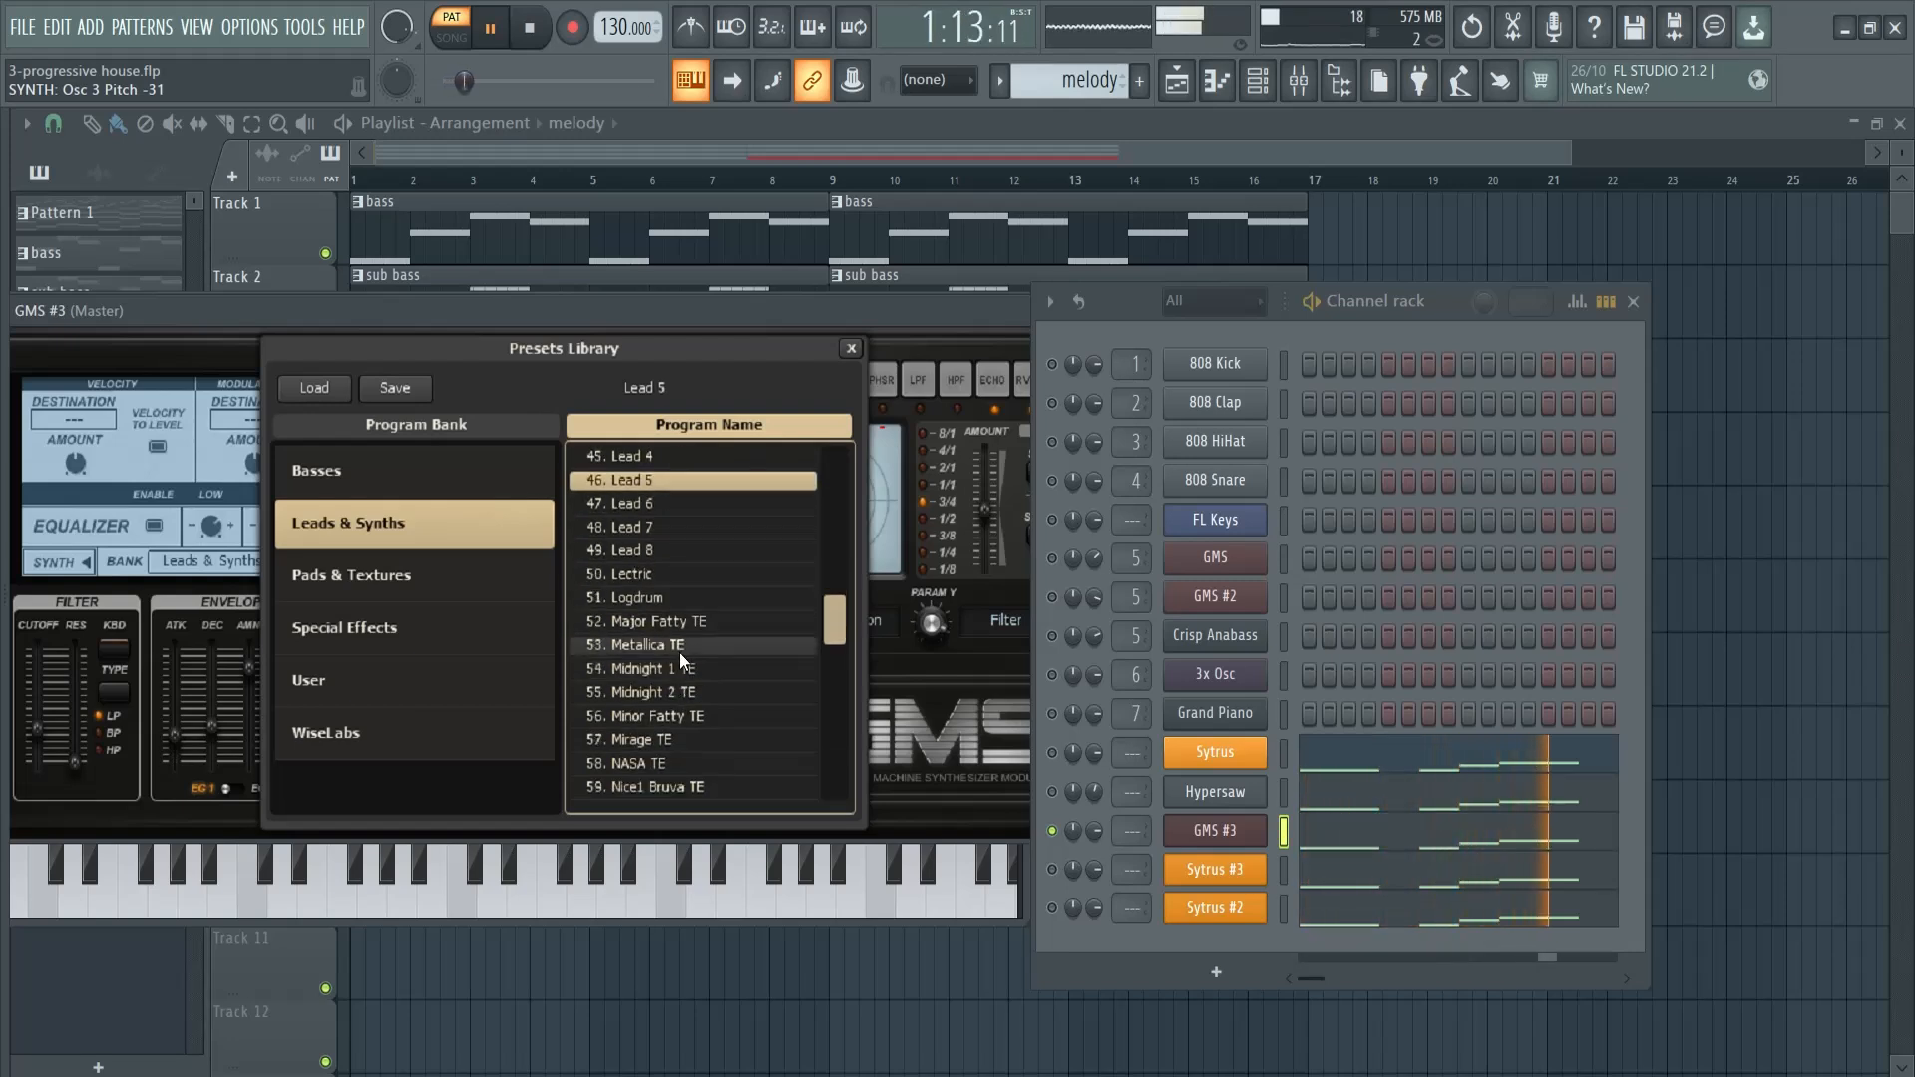
# - Load the Retro Lead LS preset in GMS #3, close the presets library and stop playback
pyautogui.click(679, 647)
pyautogui.moveTo(830, 632); pyautogui.dragTo(826, 696)
pyautogui.click(706, 714)
pyautogui.scroll(-3, 703, 678)
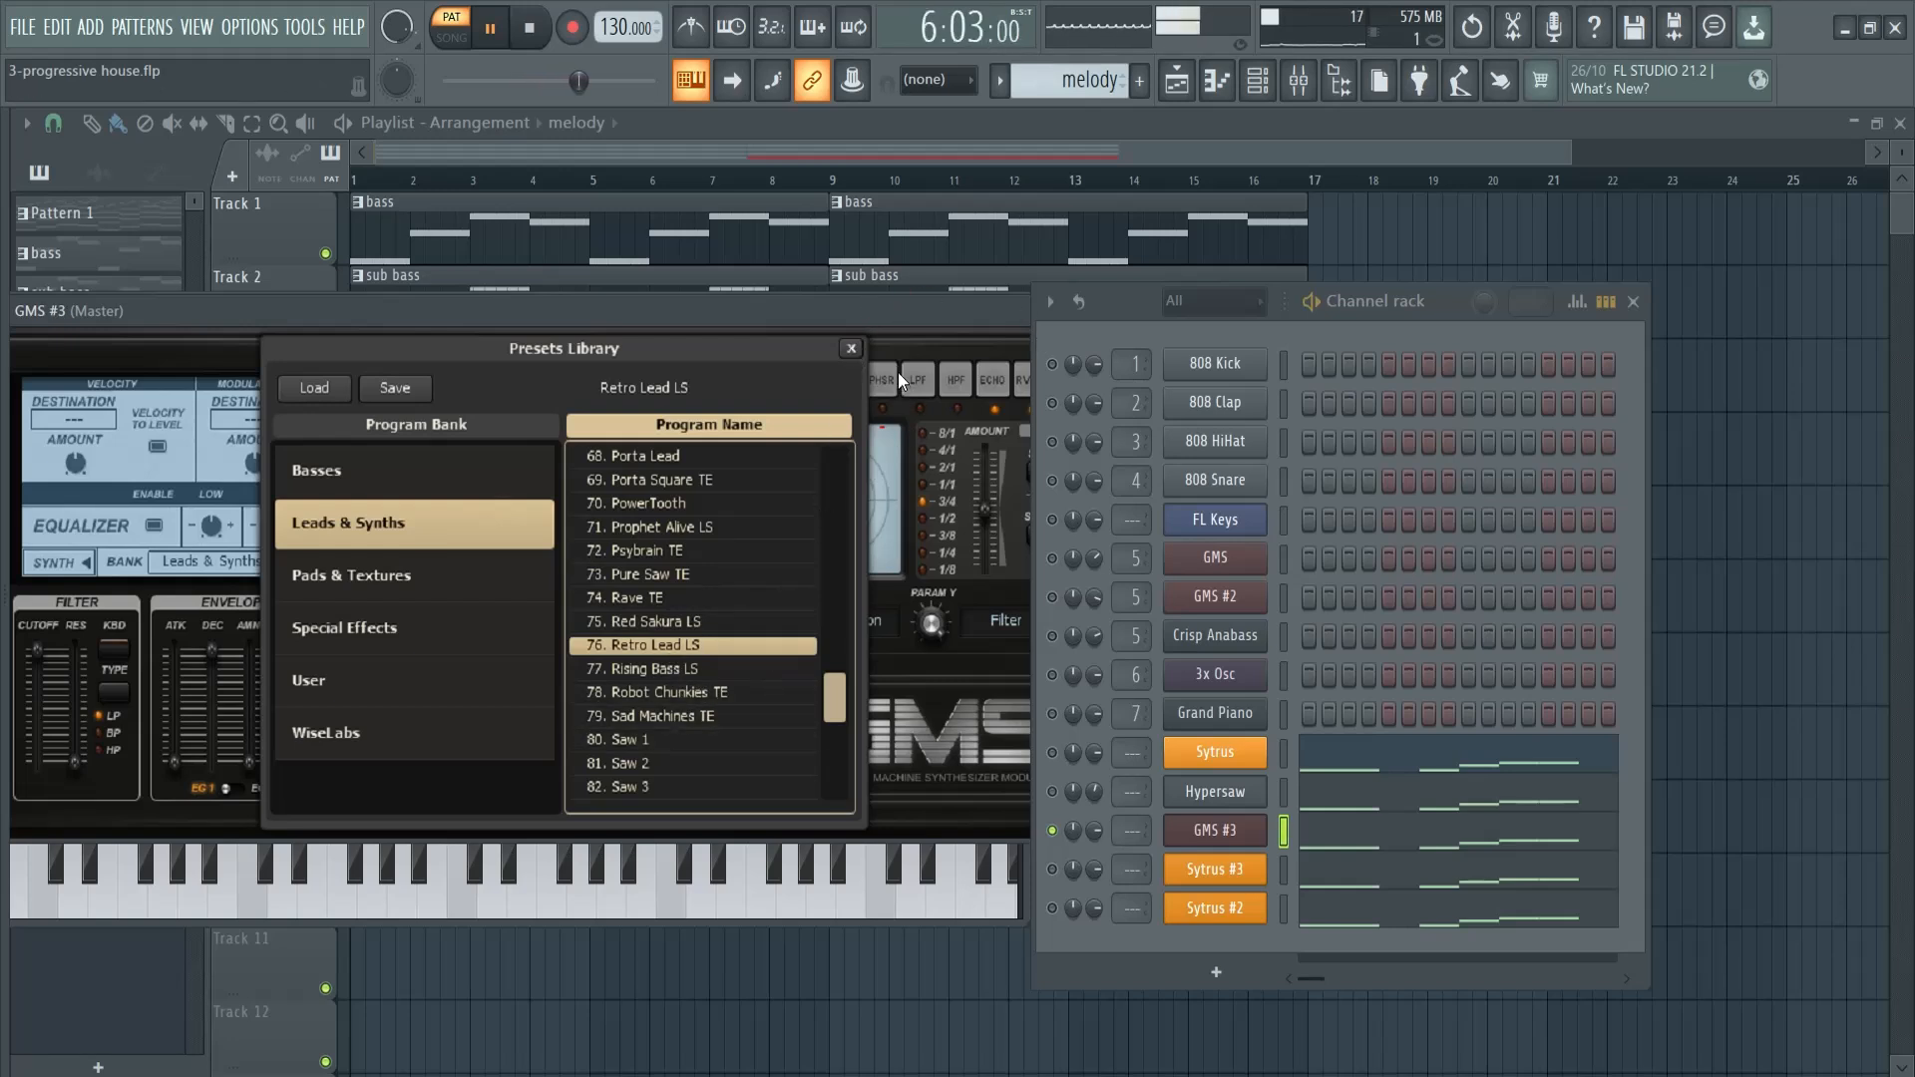
pyautogui.click(847, 348)
pyautogui.press('space')
# - Replace the Sytrus #3 instrument with GMS and switch its preset library to the Leads & Synths bank
pyautogui.rightClick(1224, 874)
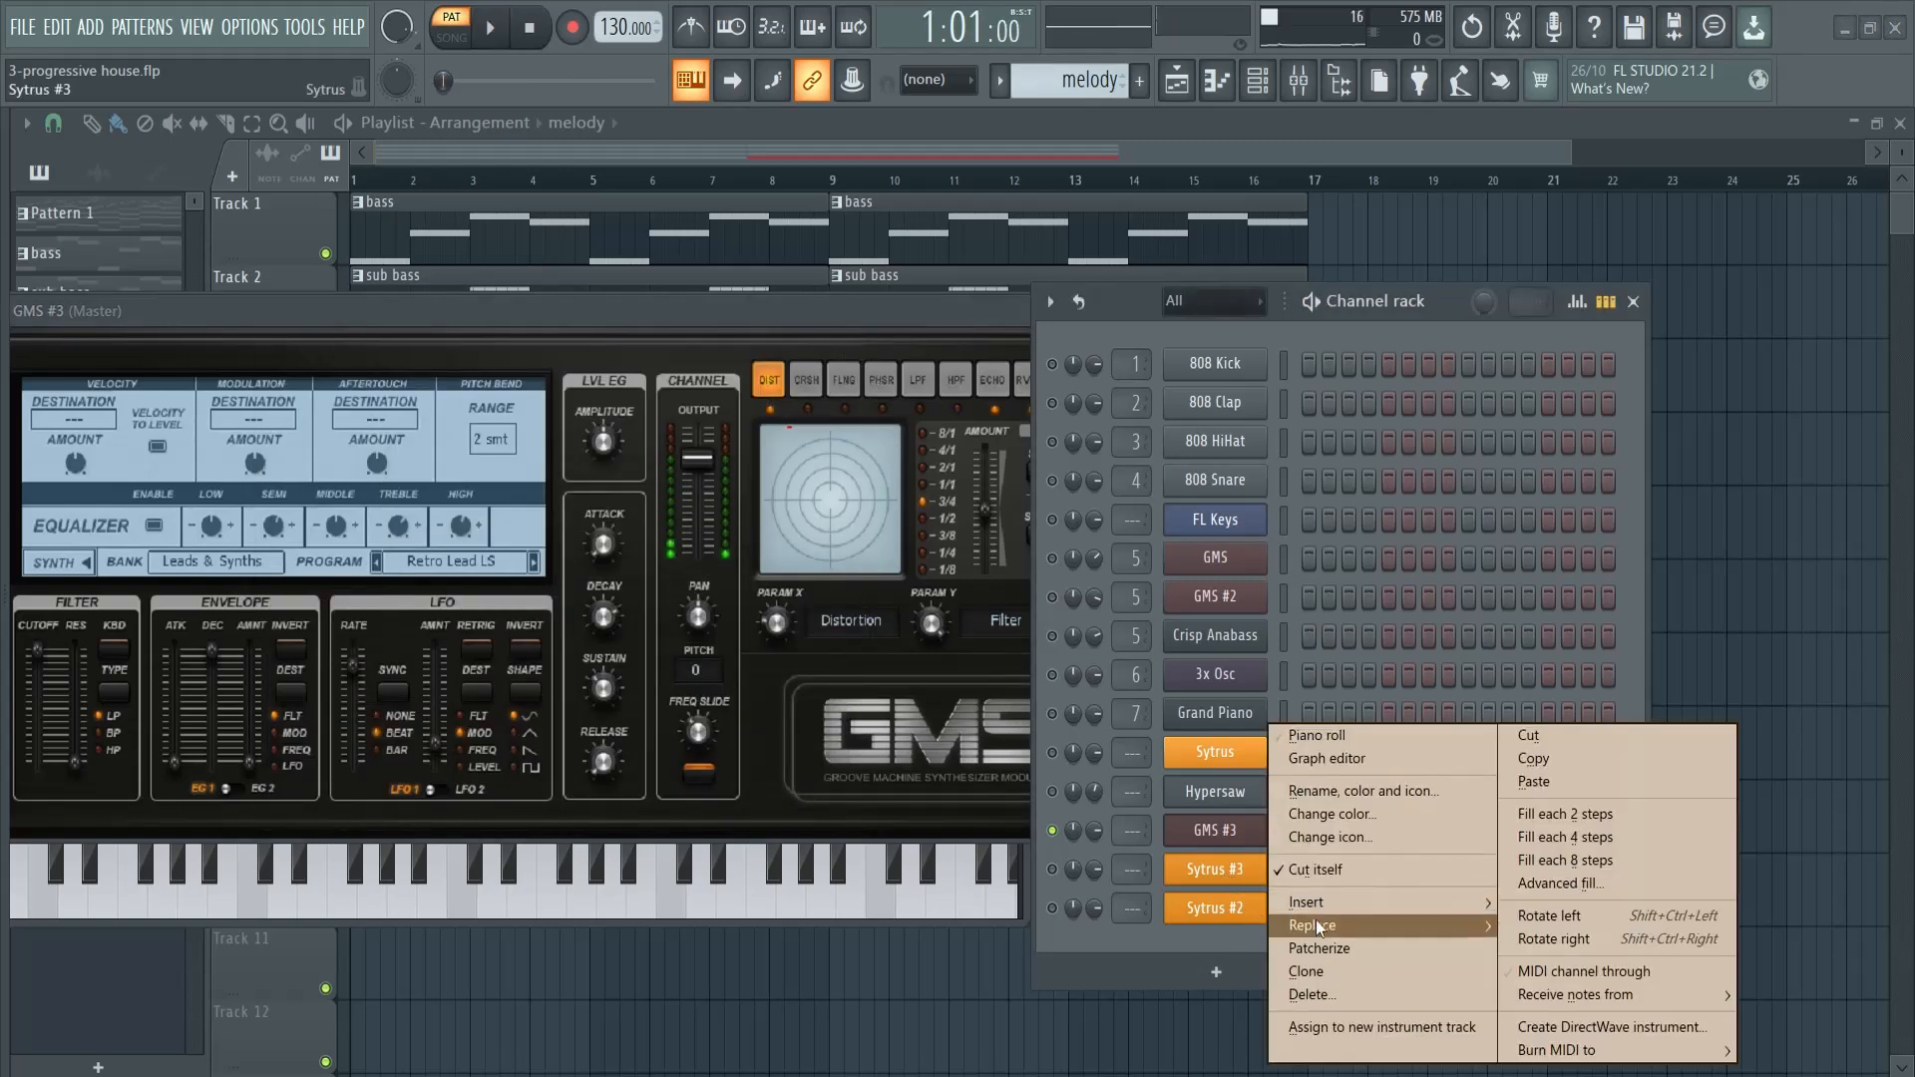
pyautogui.moveTo(1321, 924)
pyautogui.click(1541, 681)
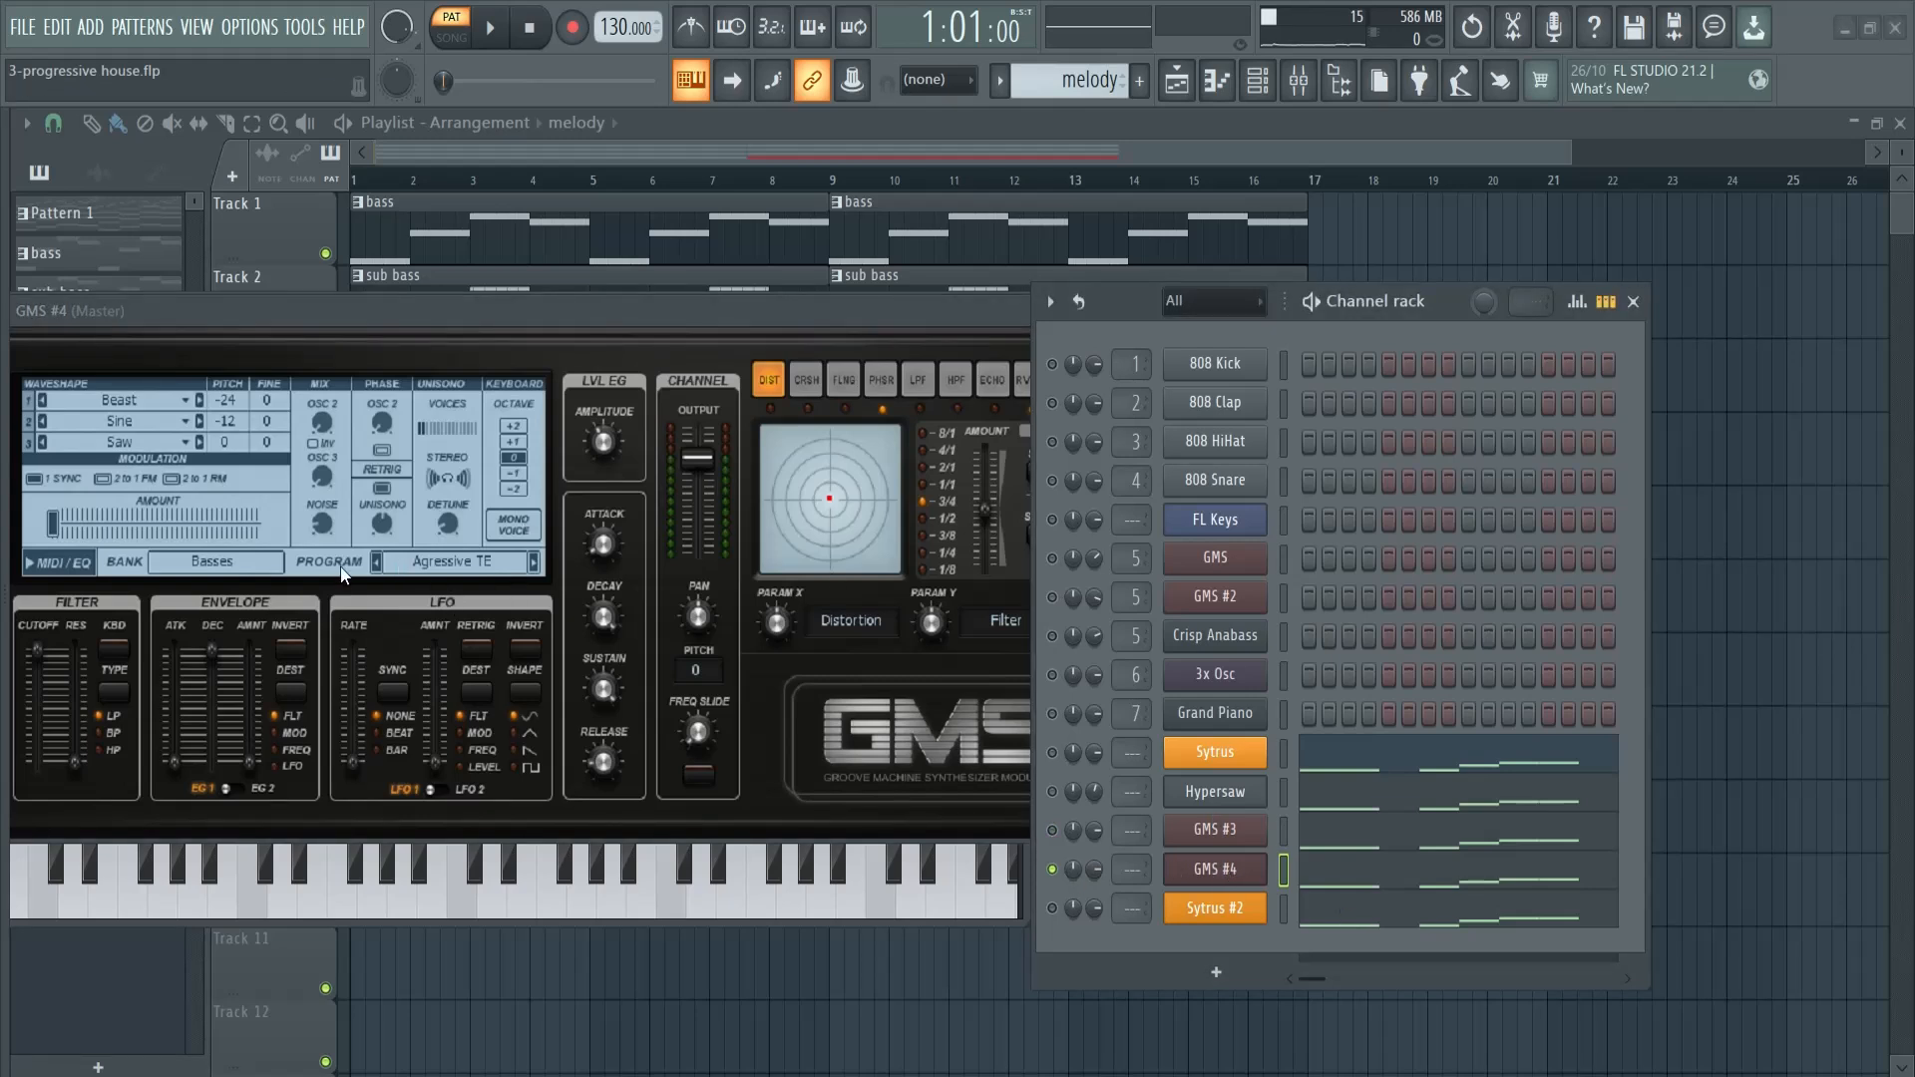
pyautogui.click(231, 562)
pyautogui.click(429, 523)
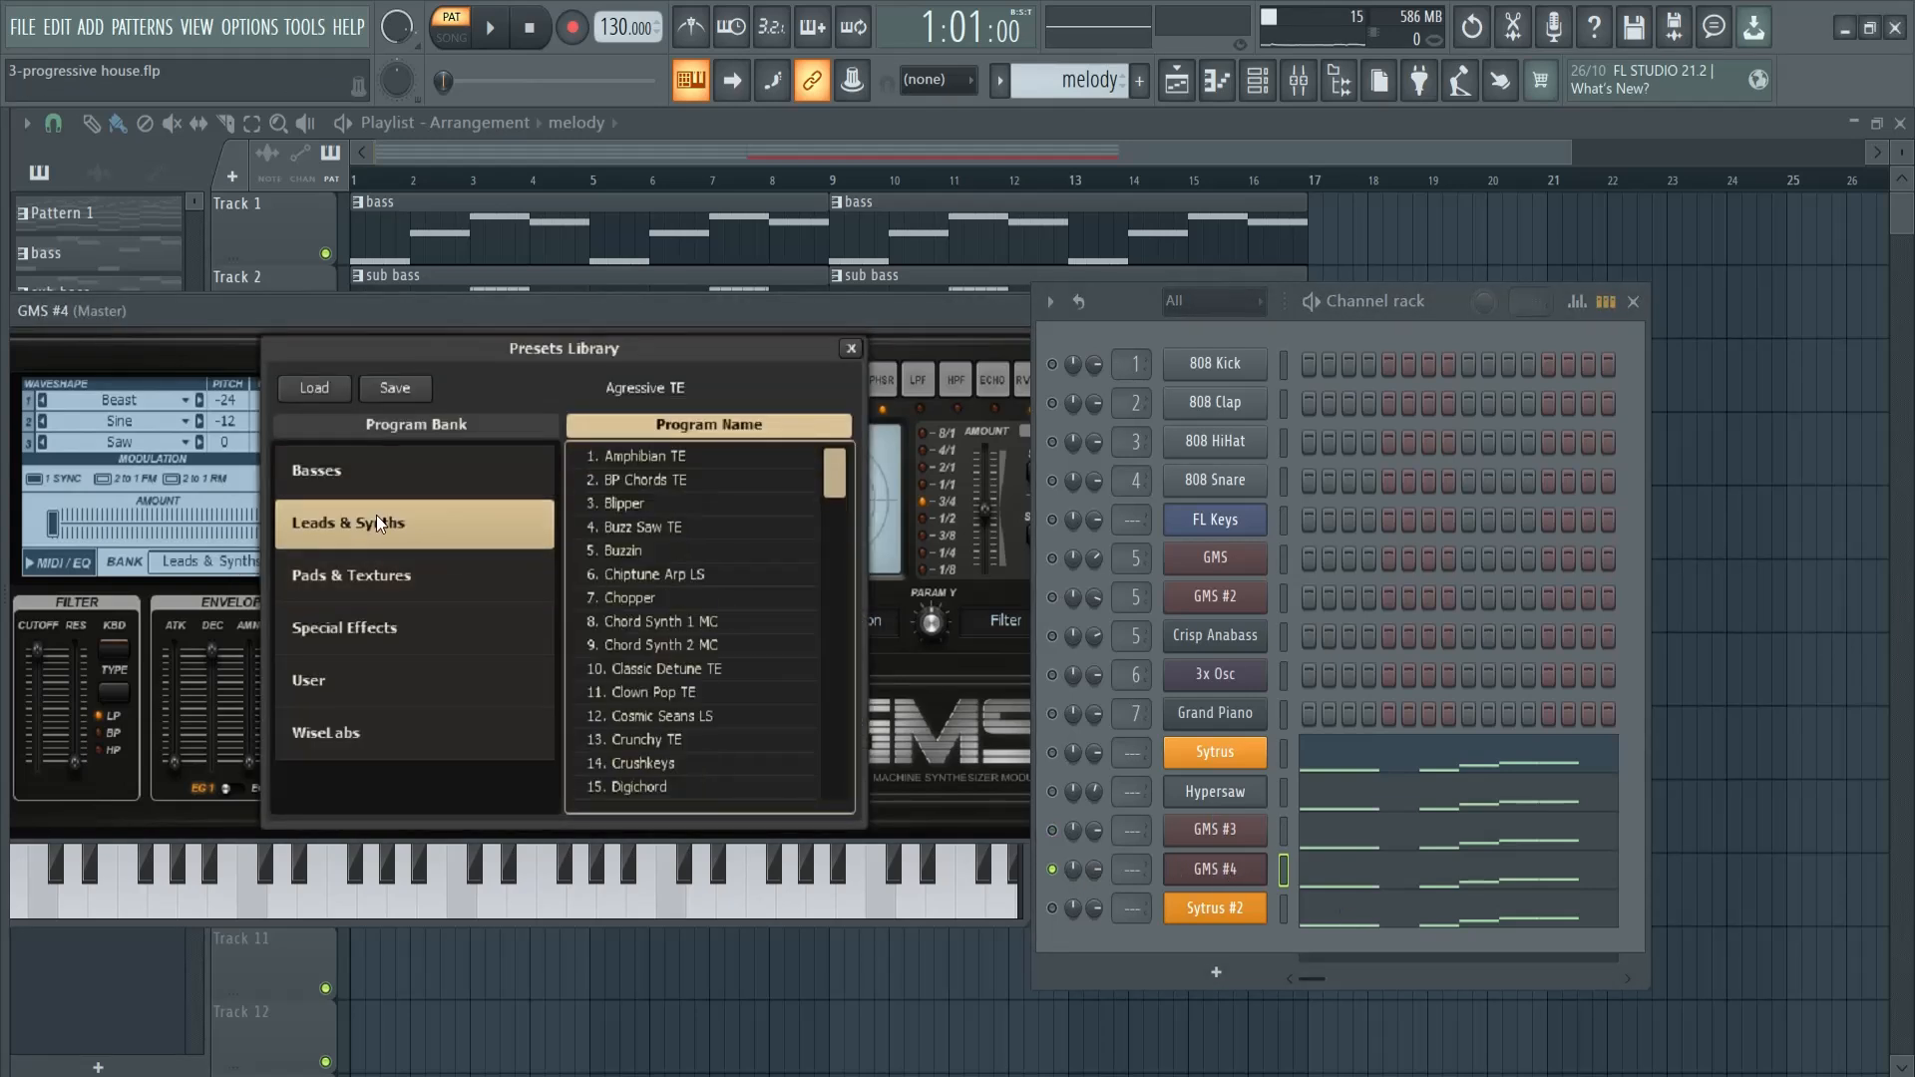
# - Audition the Saw Lead 2, Saw 3 and Saw 1 presets in GMS #4 while the melody plays
pyautogui.moveTo(835, 478); pyautogui.dragTo(850, 722)
pyautogui.press('space')
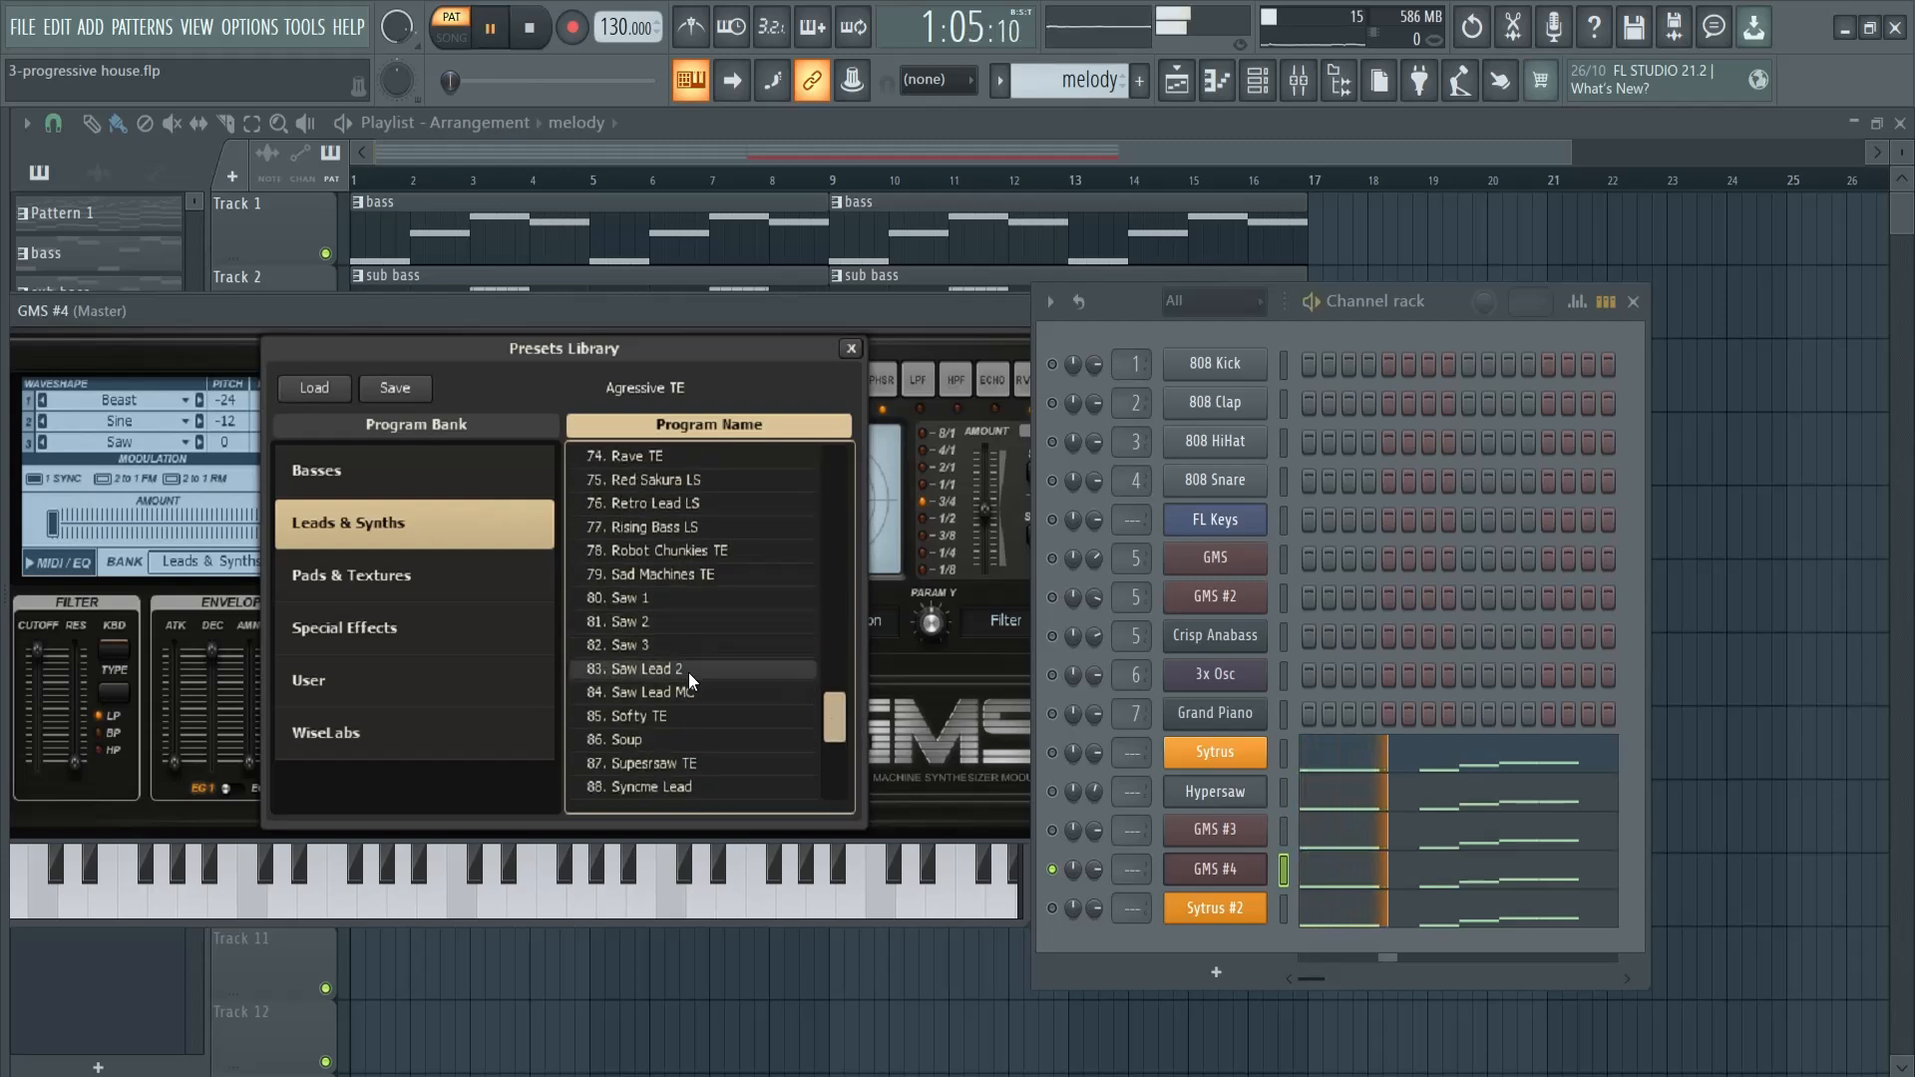
pyautogui.click(692, 675)
pyautogui.click(672, 646)
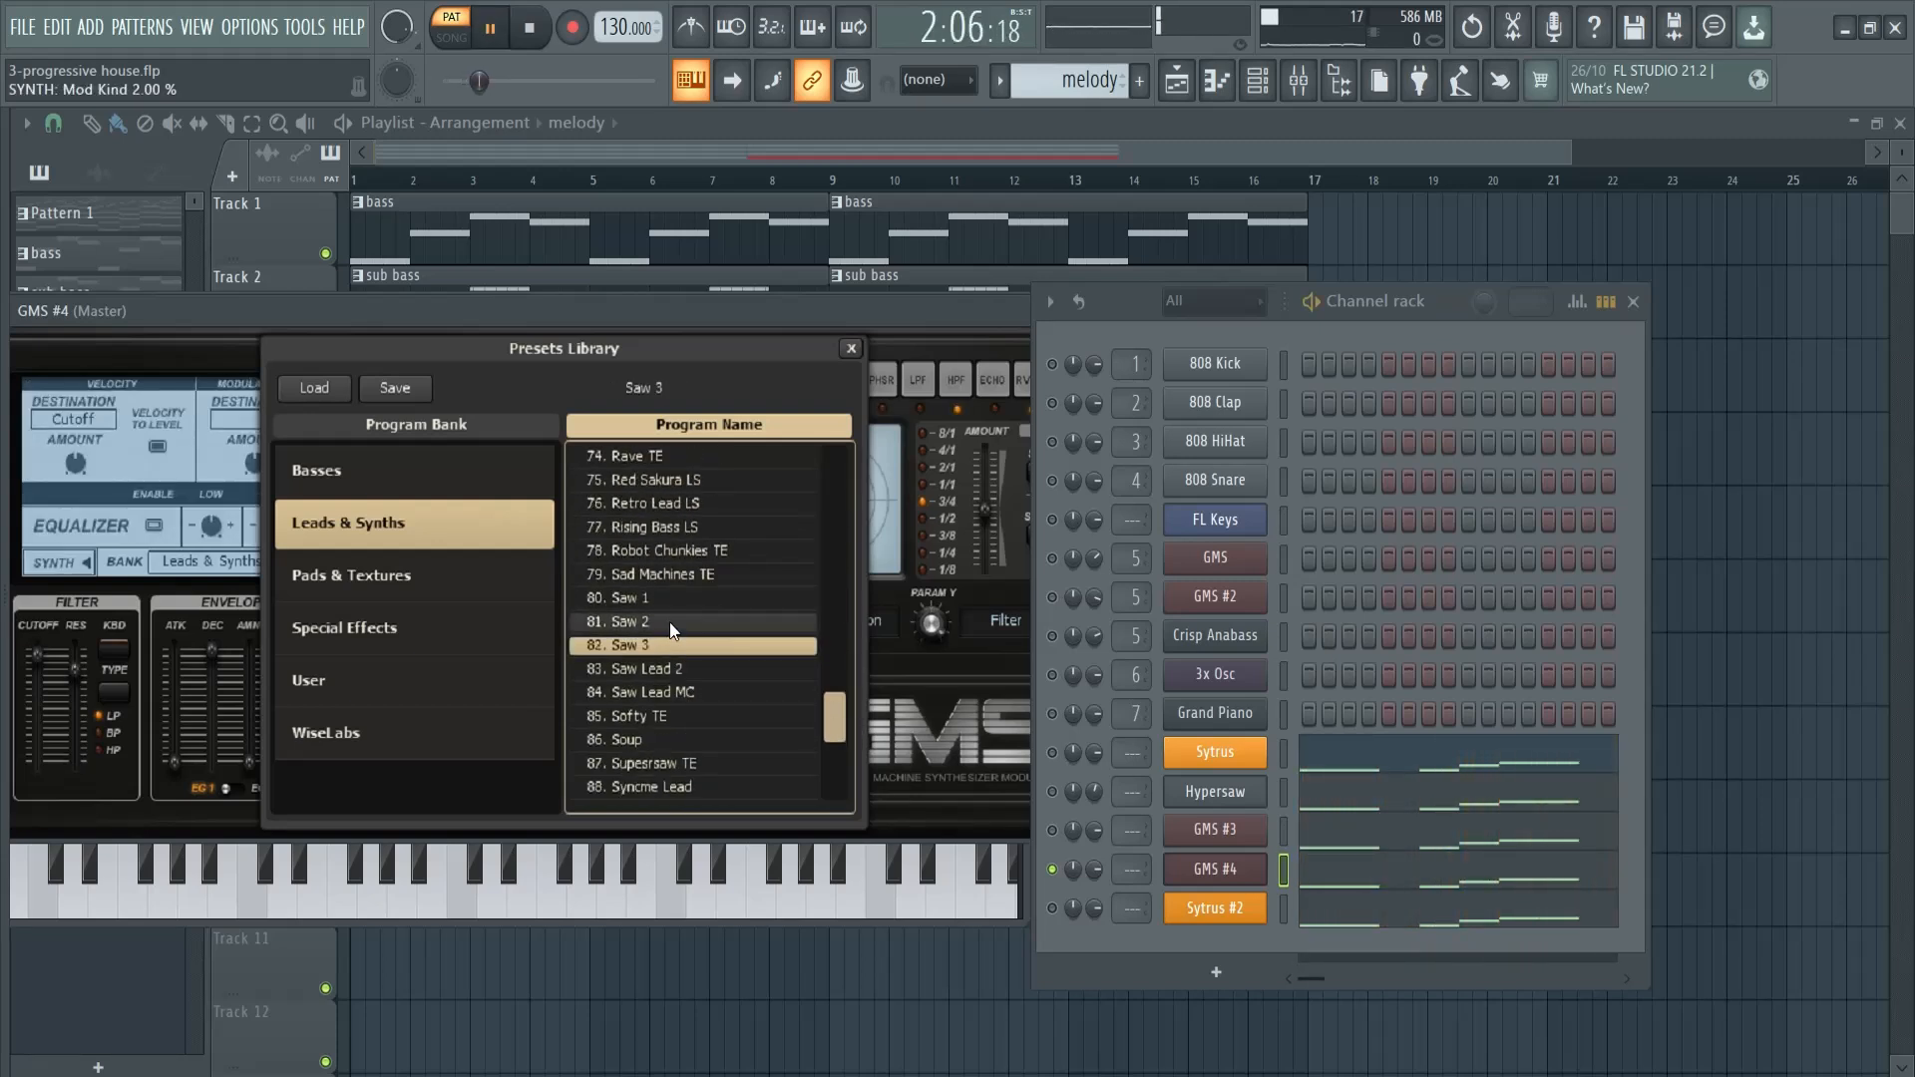
pyautogui.click(669, 602)
pyautogui.scroll(-1, 688, 638)
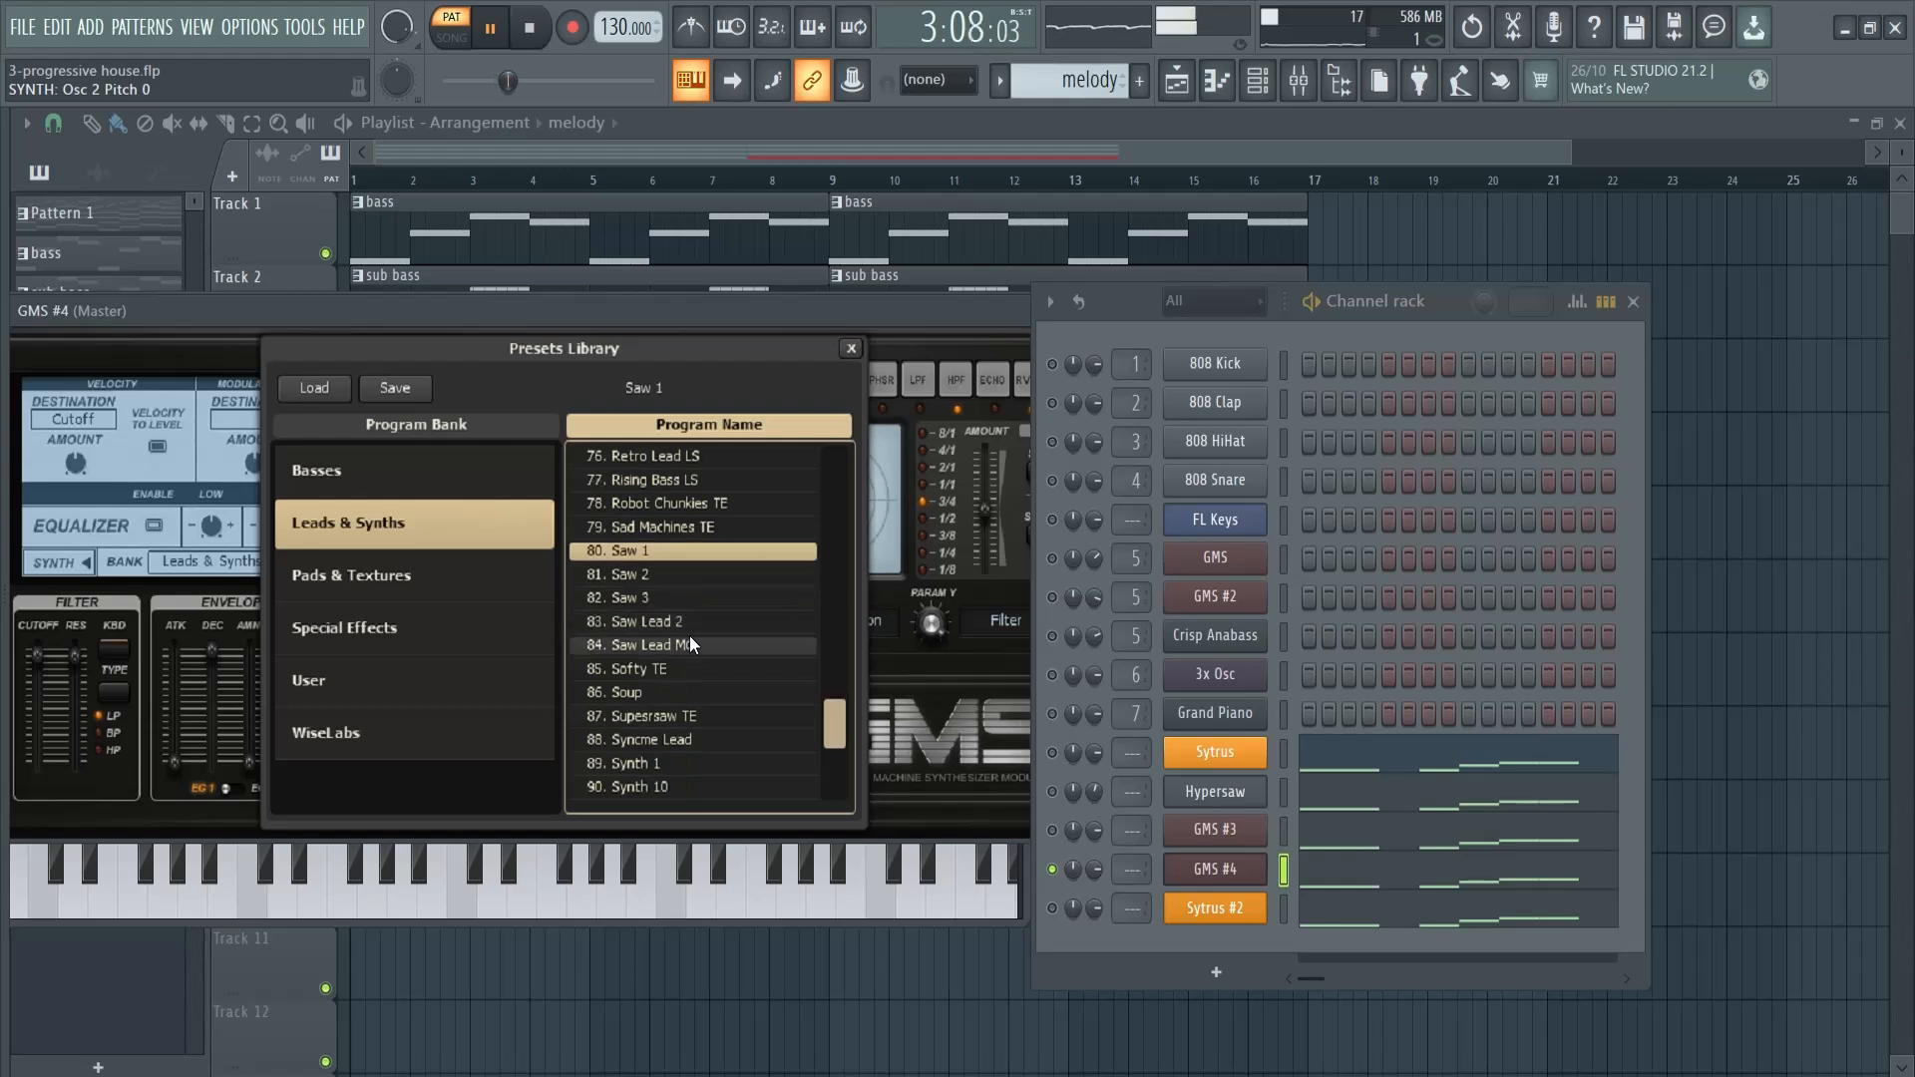
# - Load the Supesrsaw TE preset in GMS #4, close the library and unmute the Sytrus, Hypersaw and GMS #3 channels
pyautogui.click(714, 716)
pyautogui.scroll(-1, 740, 710)
pyautogui.scroll(-1, 741, 710)
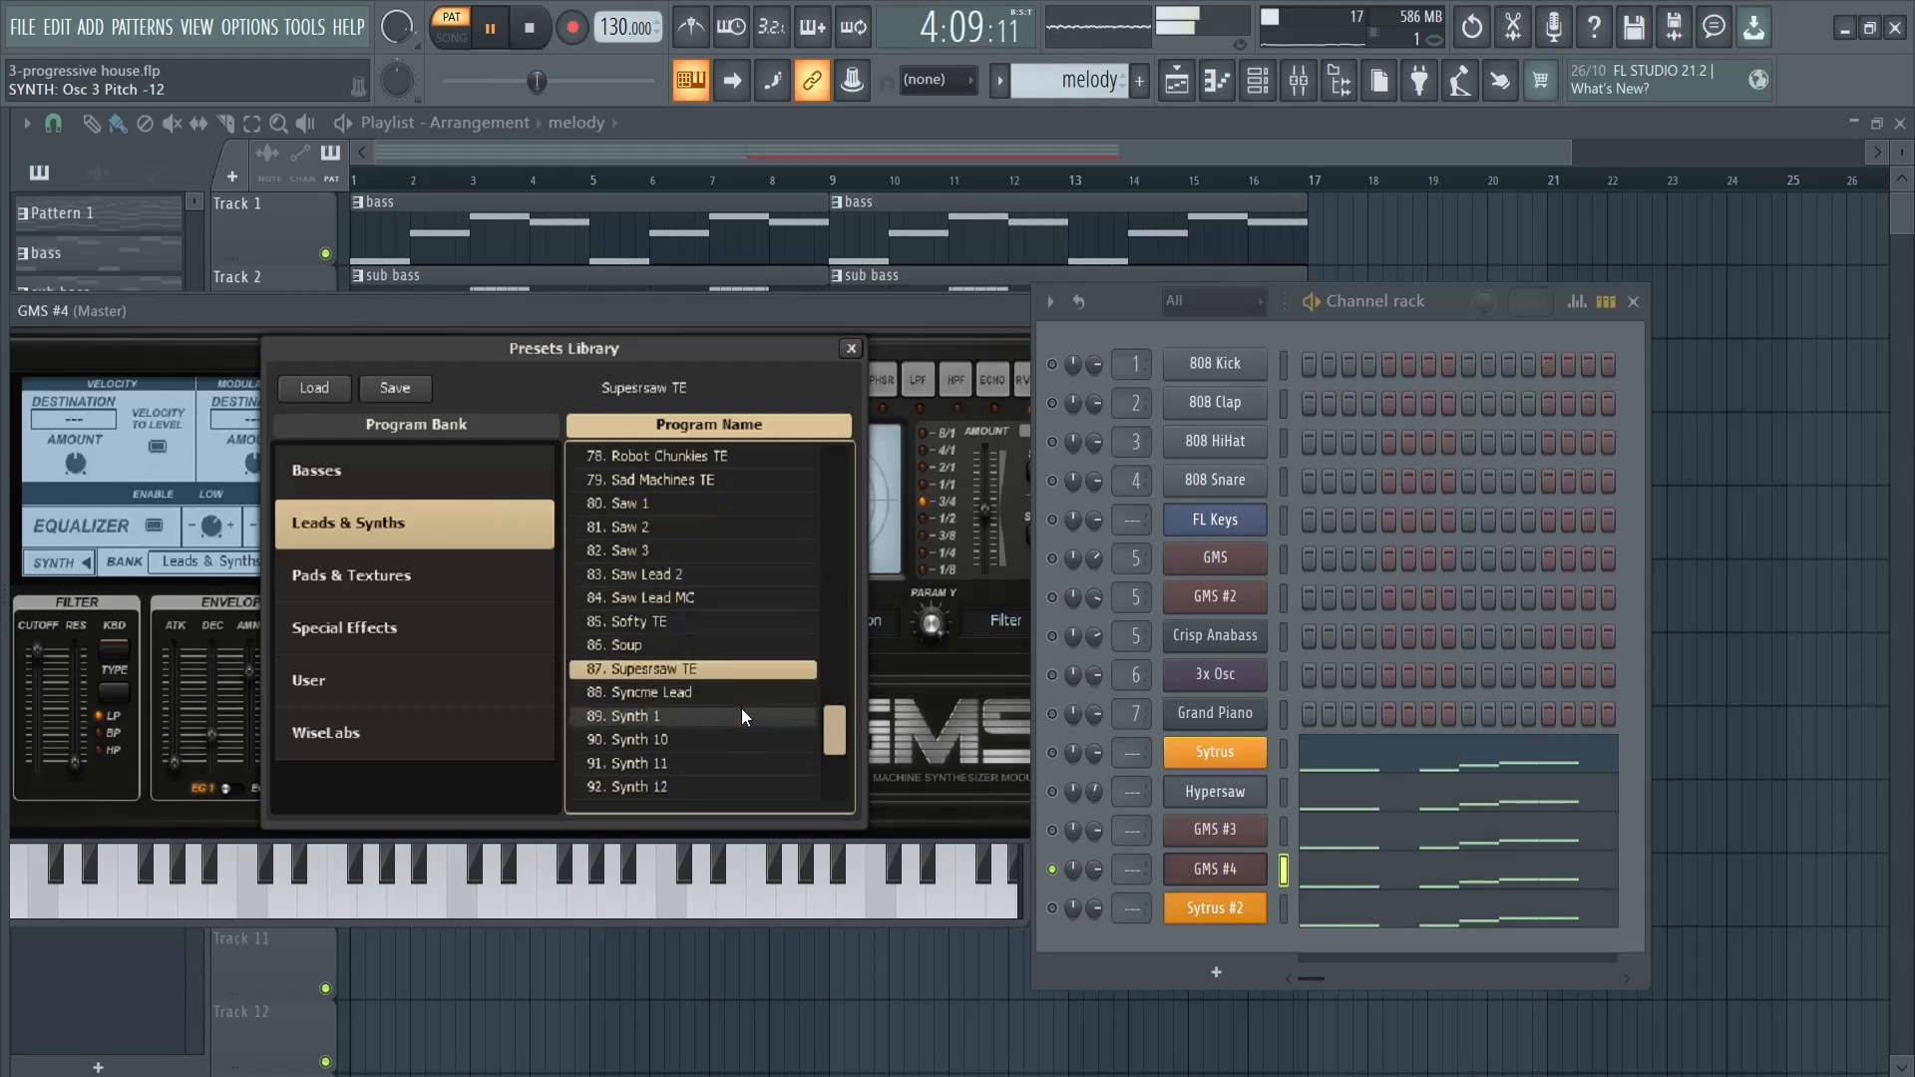
pyautogui.click(850, 348)
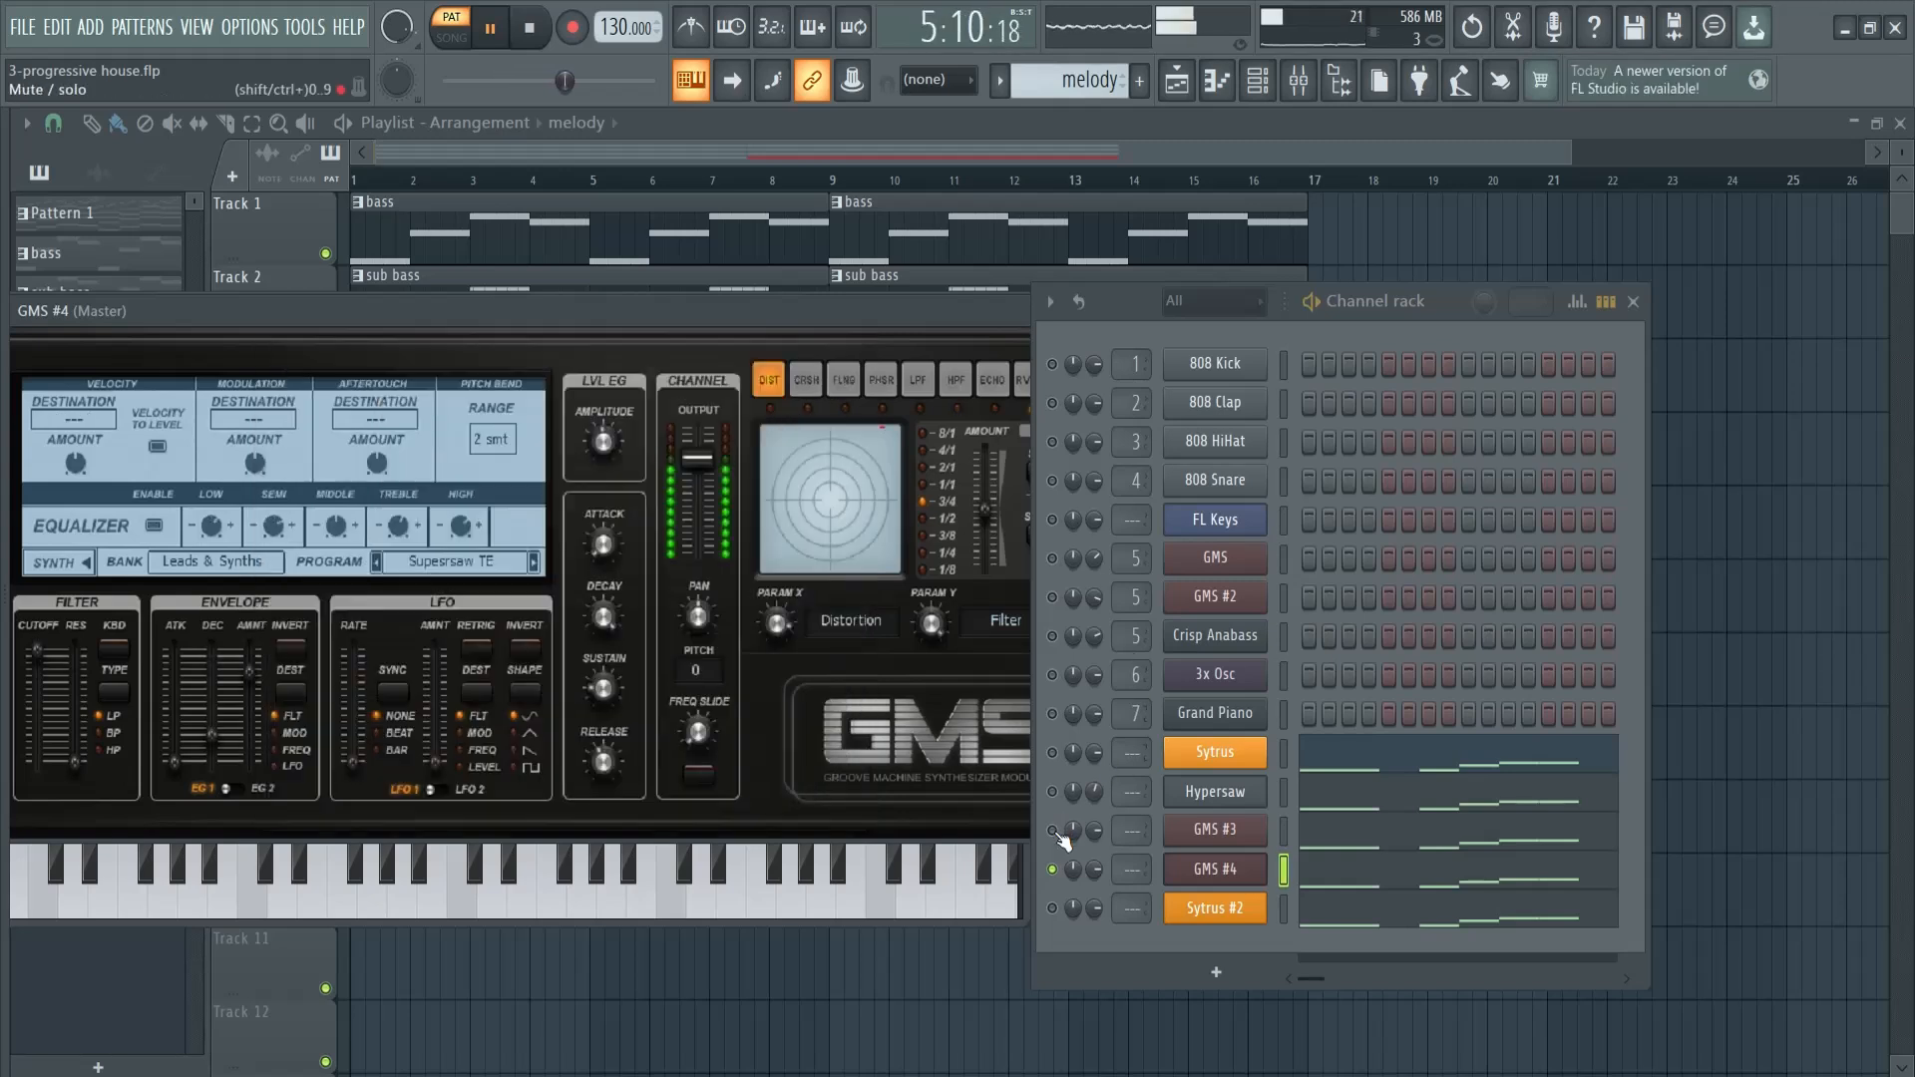
pyautogui.click(1053, 830)
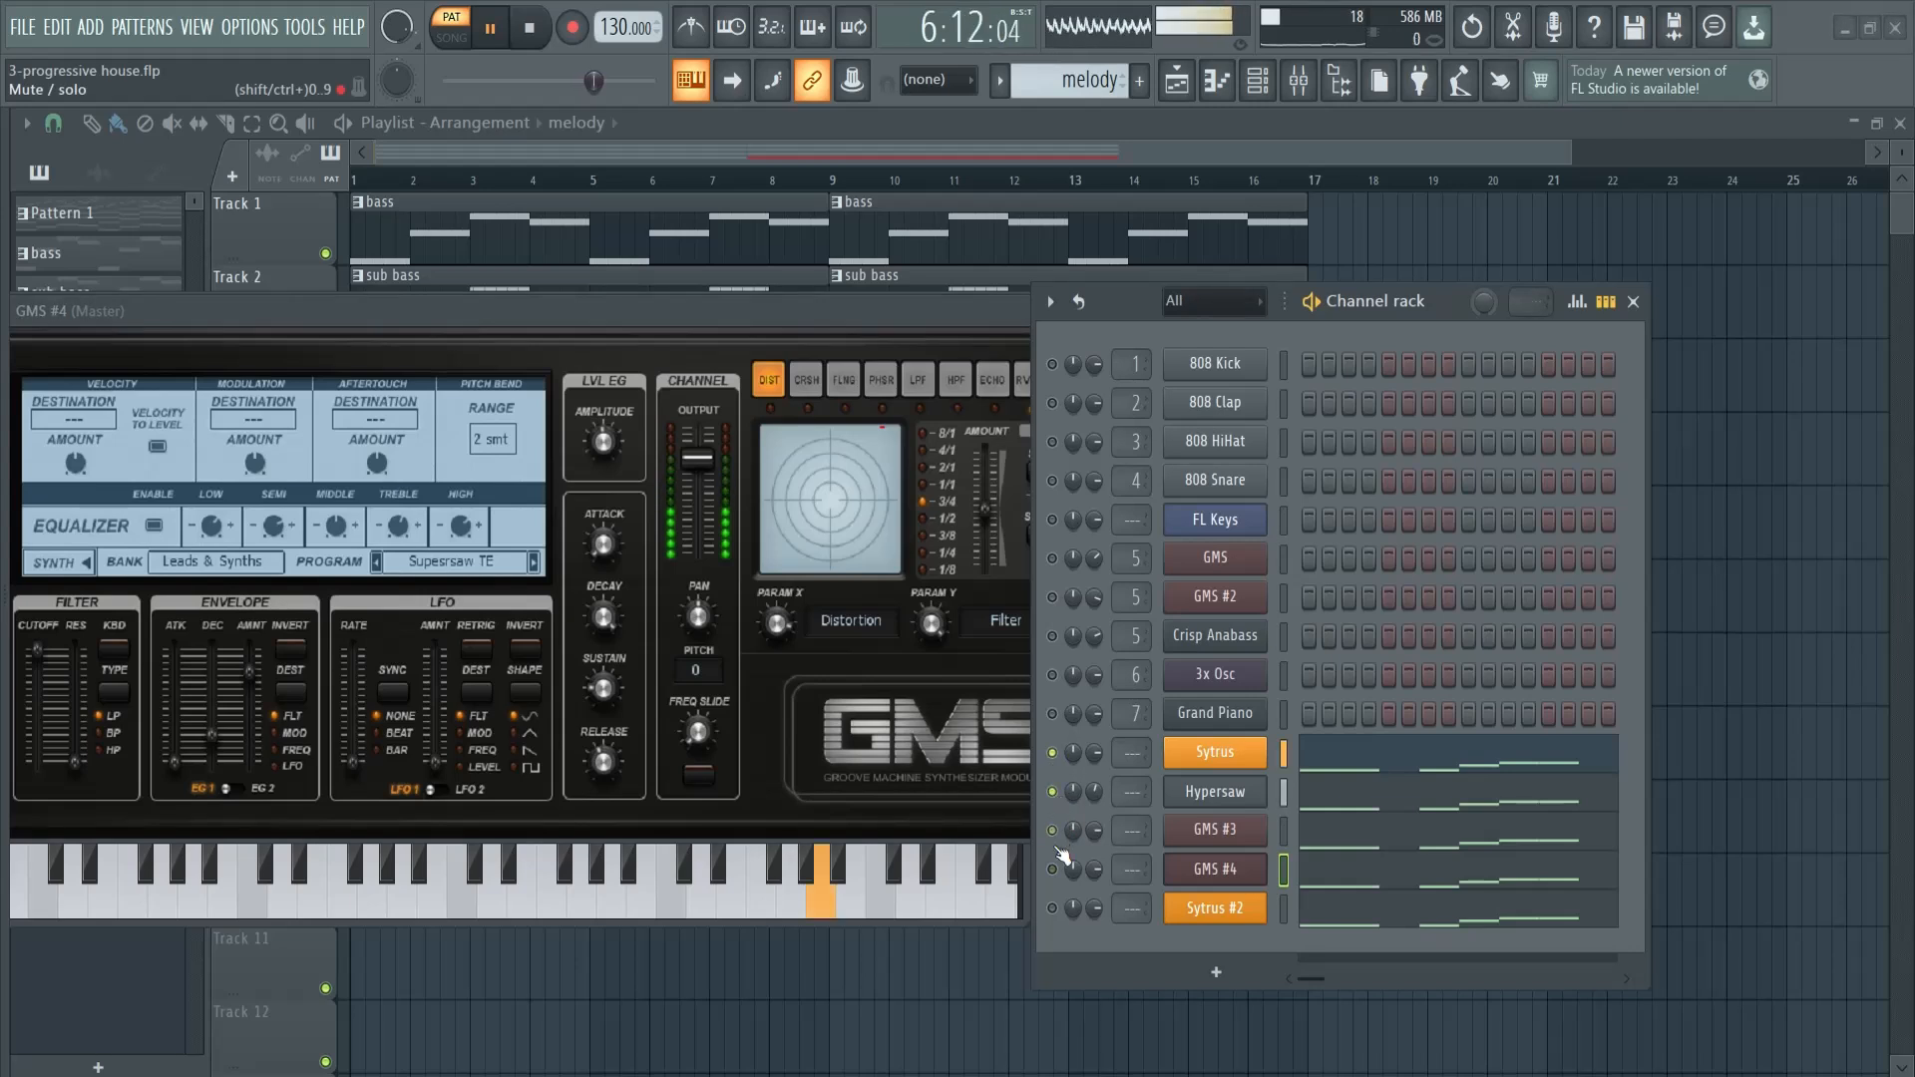
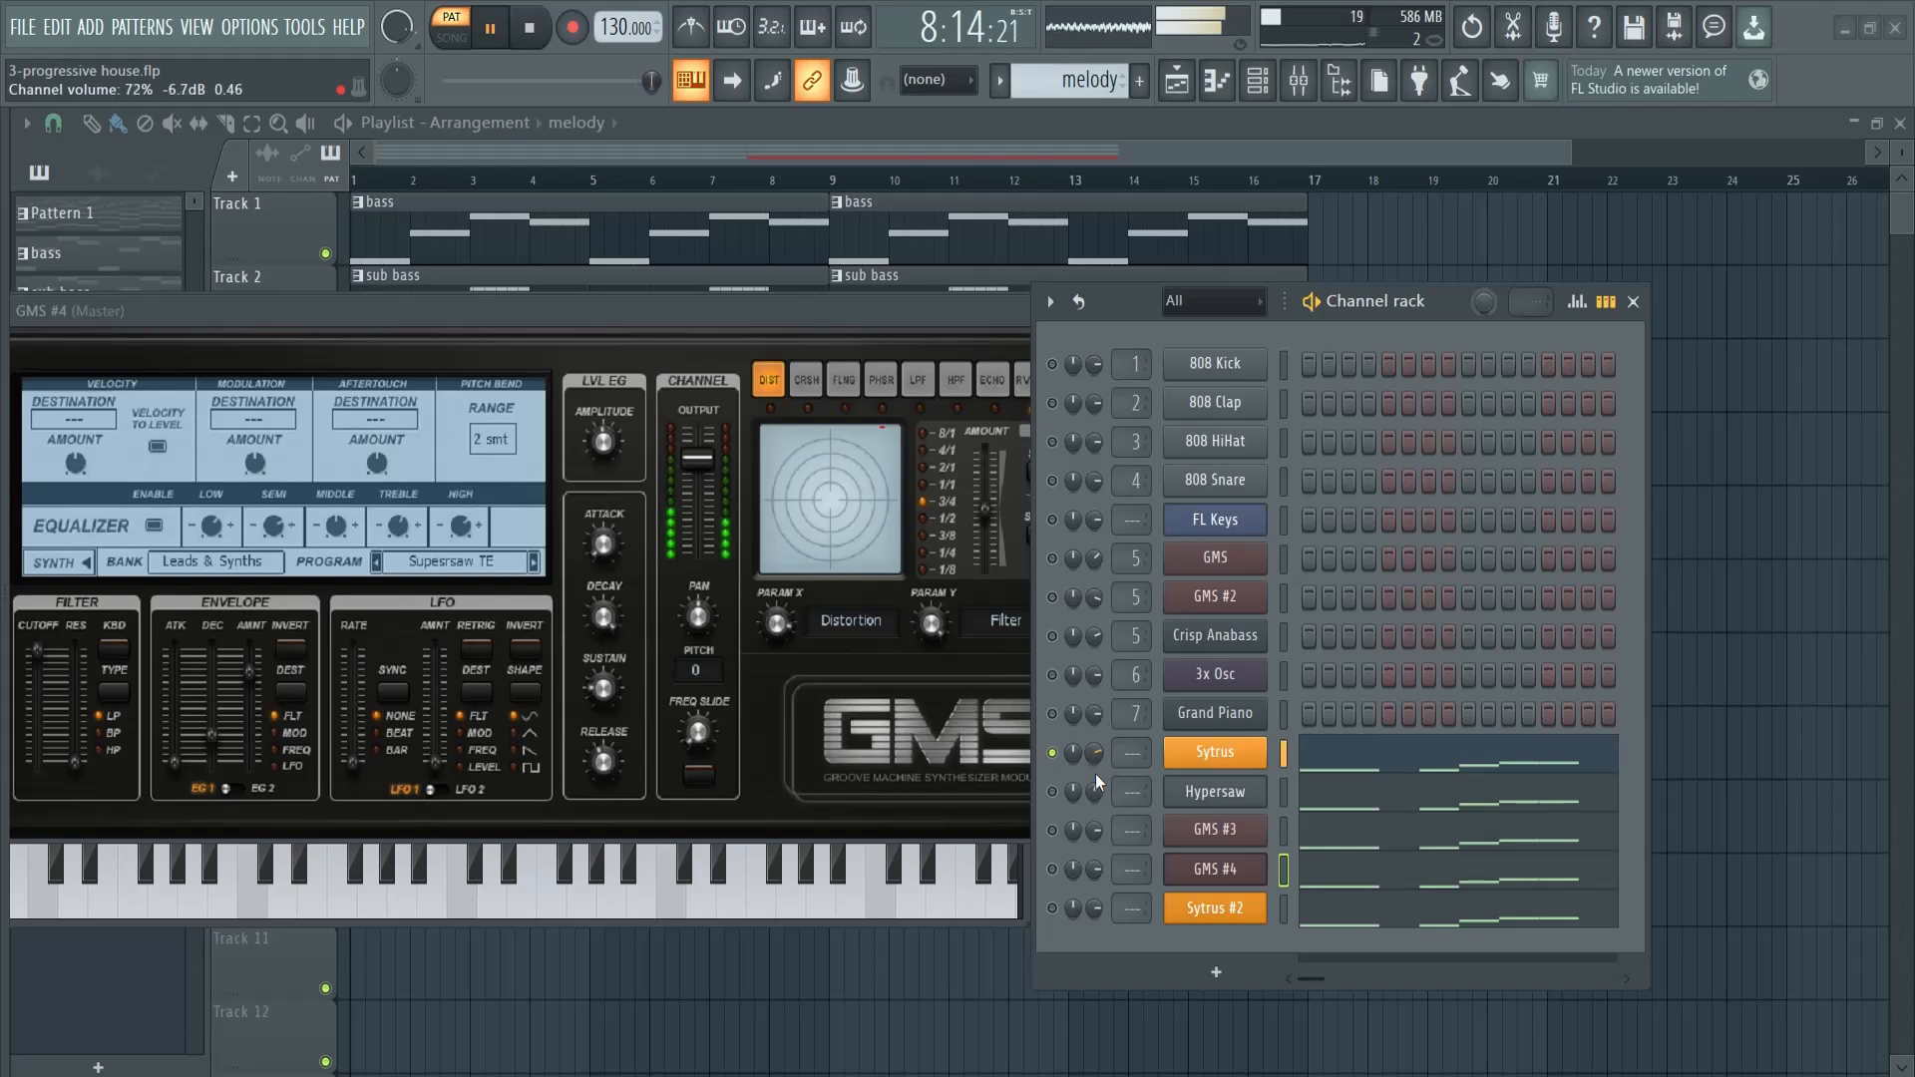
# - Compare the Hypersaw, GMS #4 and GMS #3 layers by toggling their mute states during playback, and stop playback
pyautogui.click(1053, 791)
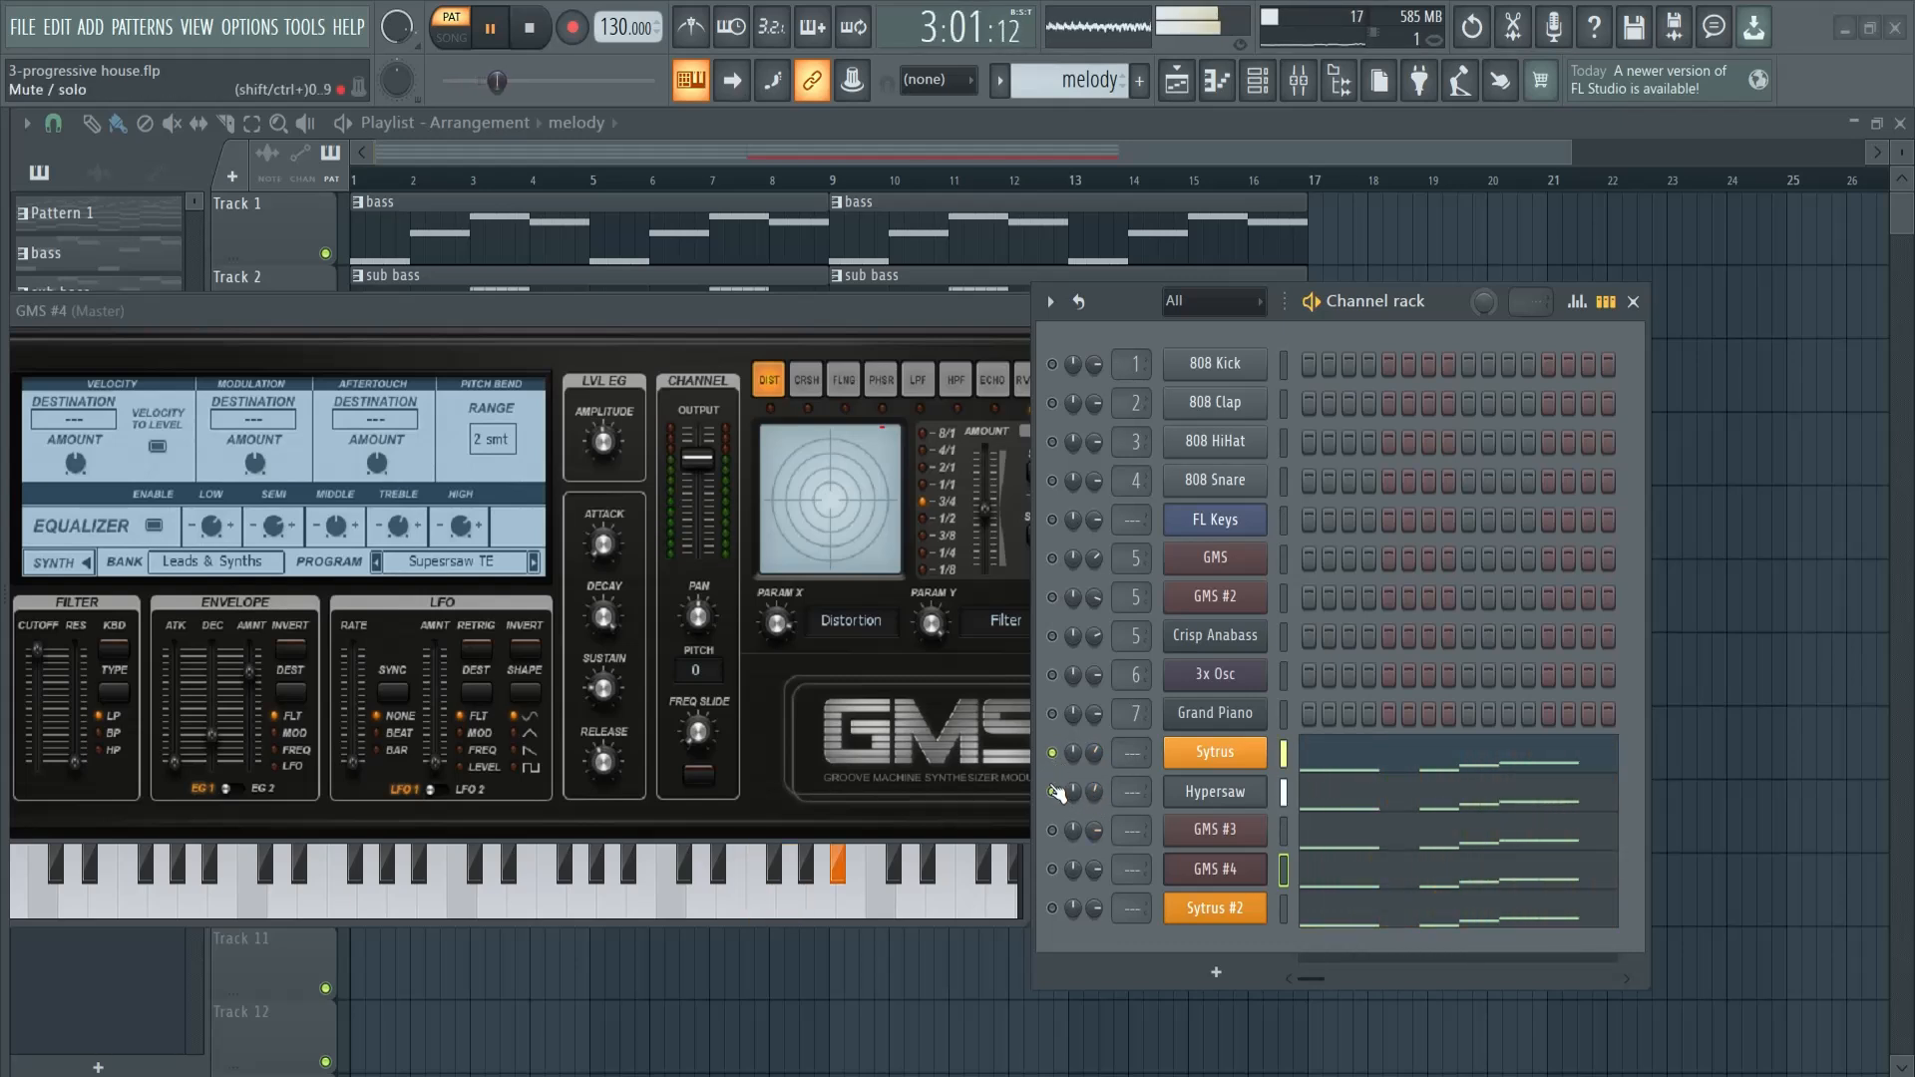
pyautogui.click(1053, 868)
pyautogui.click(1053, 830)
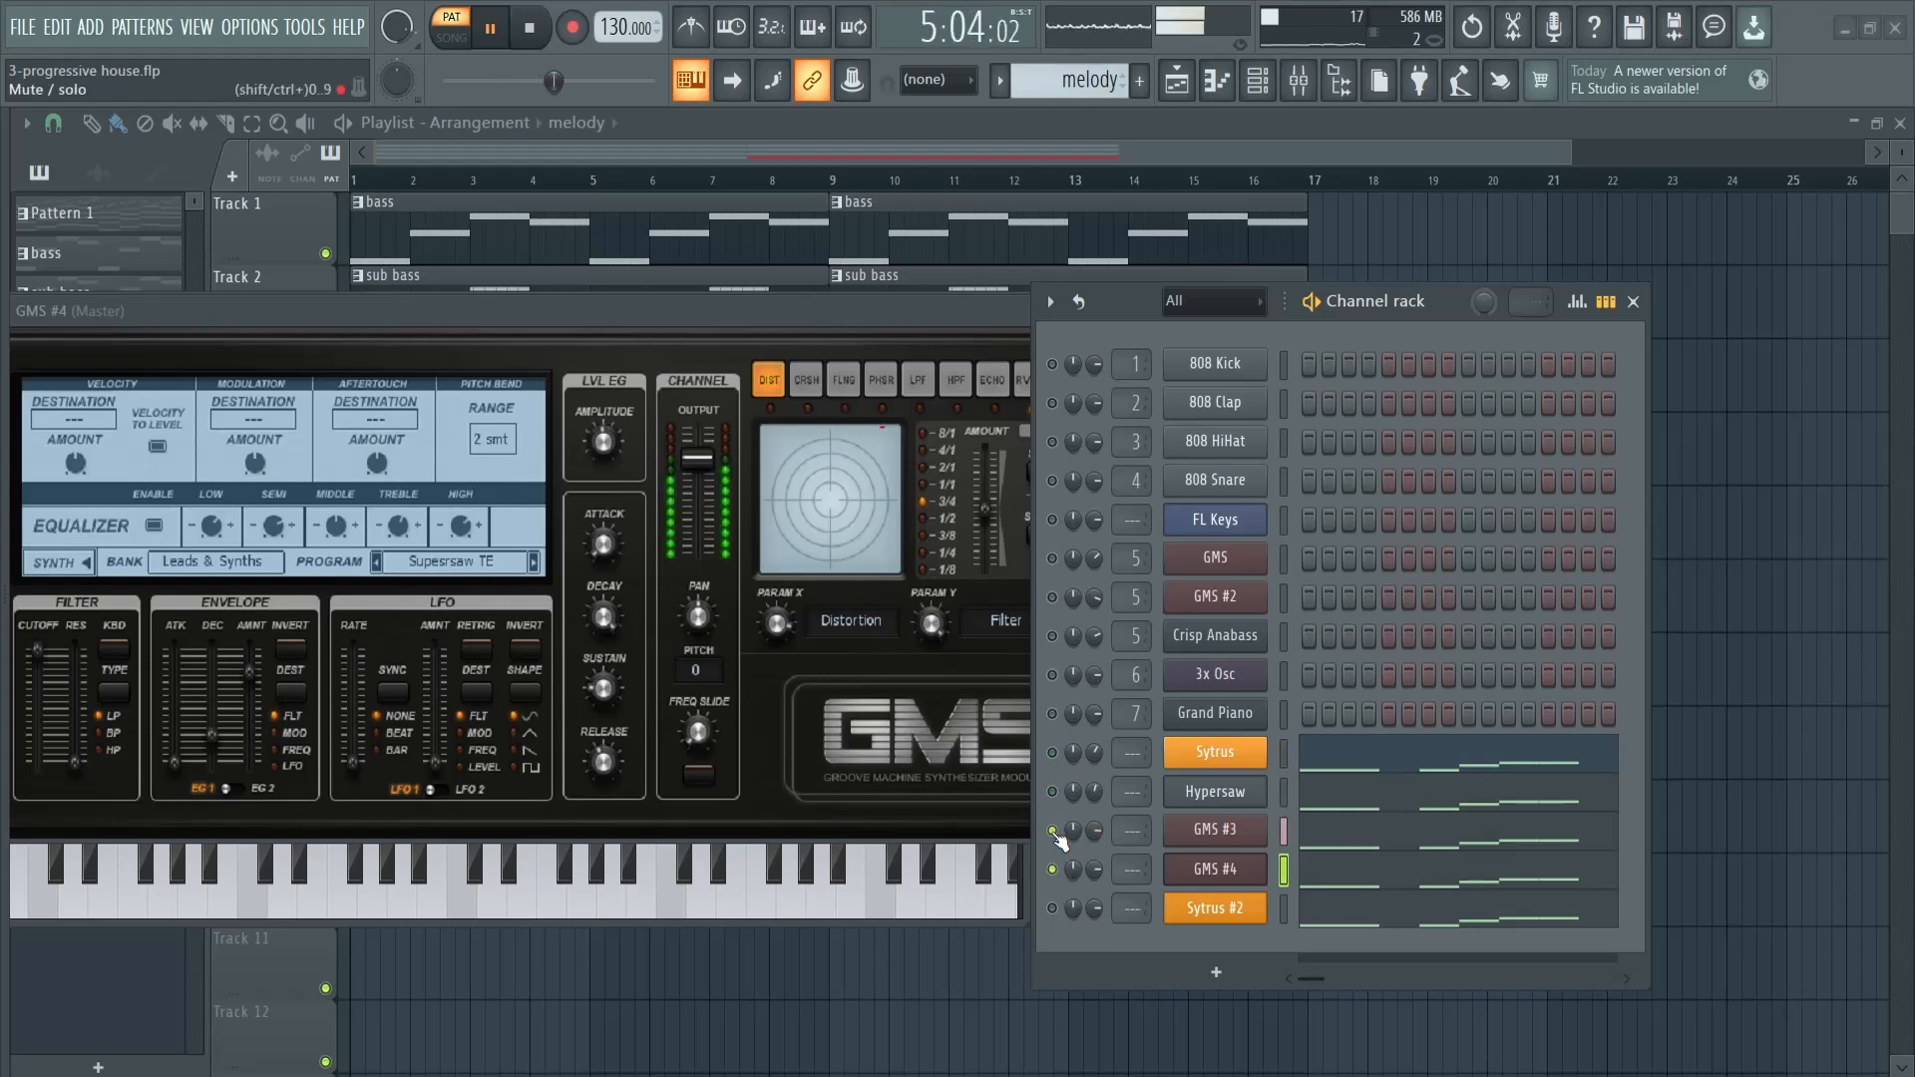
pyautogui.press('space')
# - Solo the Sytrus #2 channel, replace its instrument with FLEX, and arrange the FLEX window beside the channel rack
pyautogui.rightClick(1051, 907)
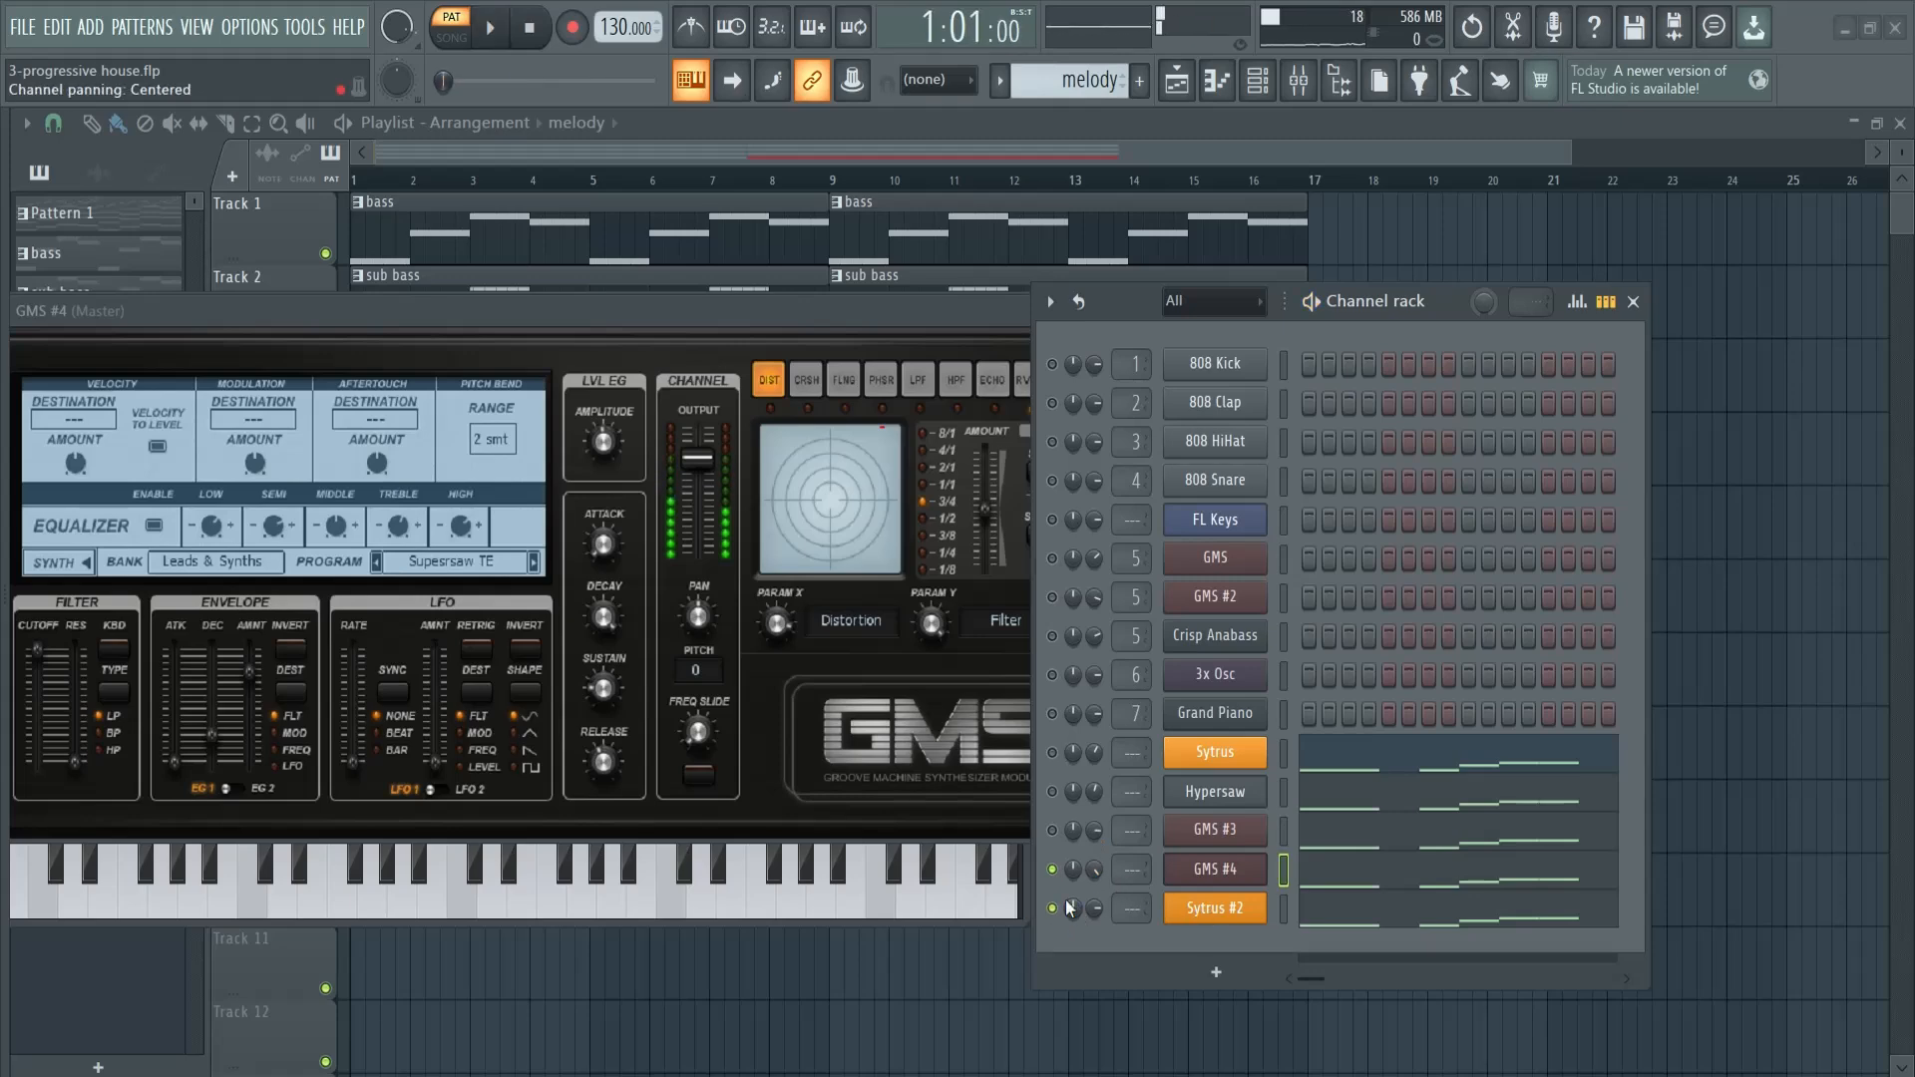
pyautogui.rightClick(1190, 905)
pyautogui.moveTo(1338, 926)
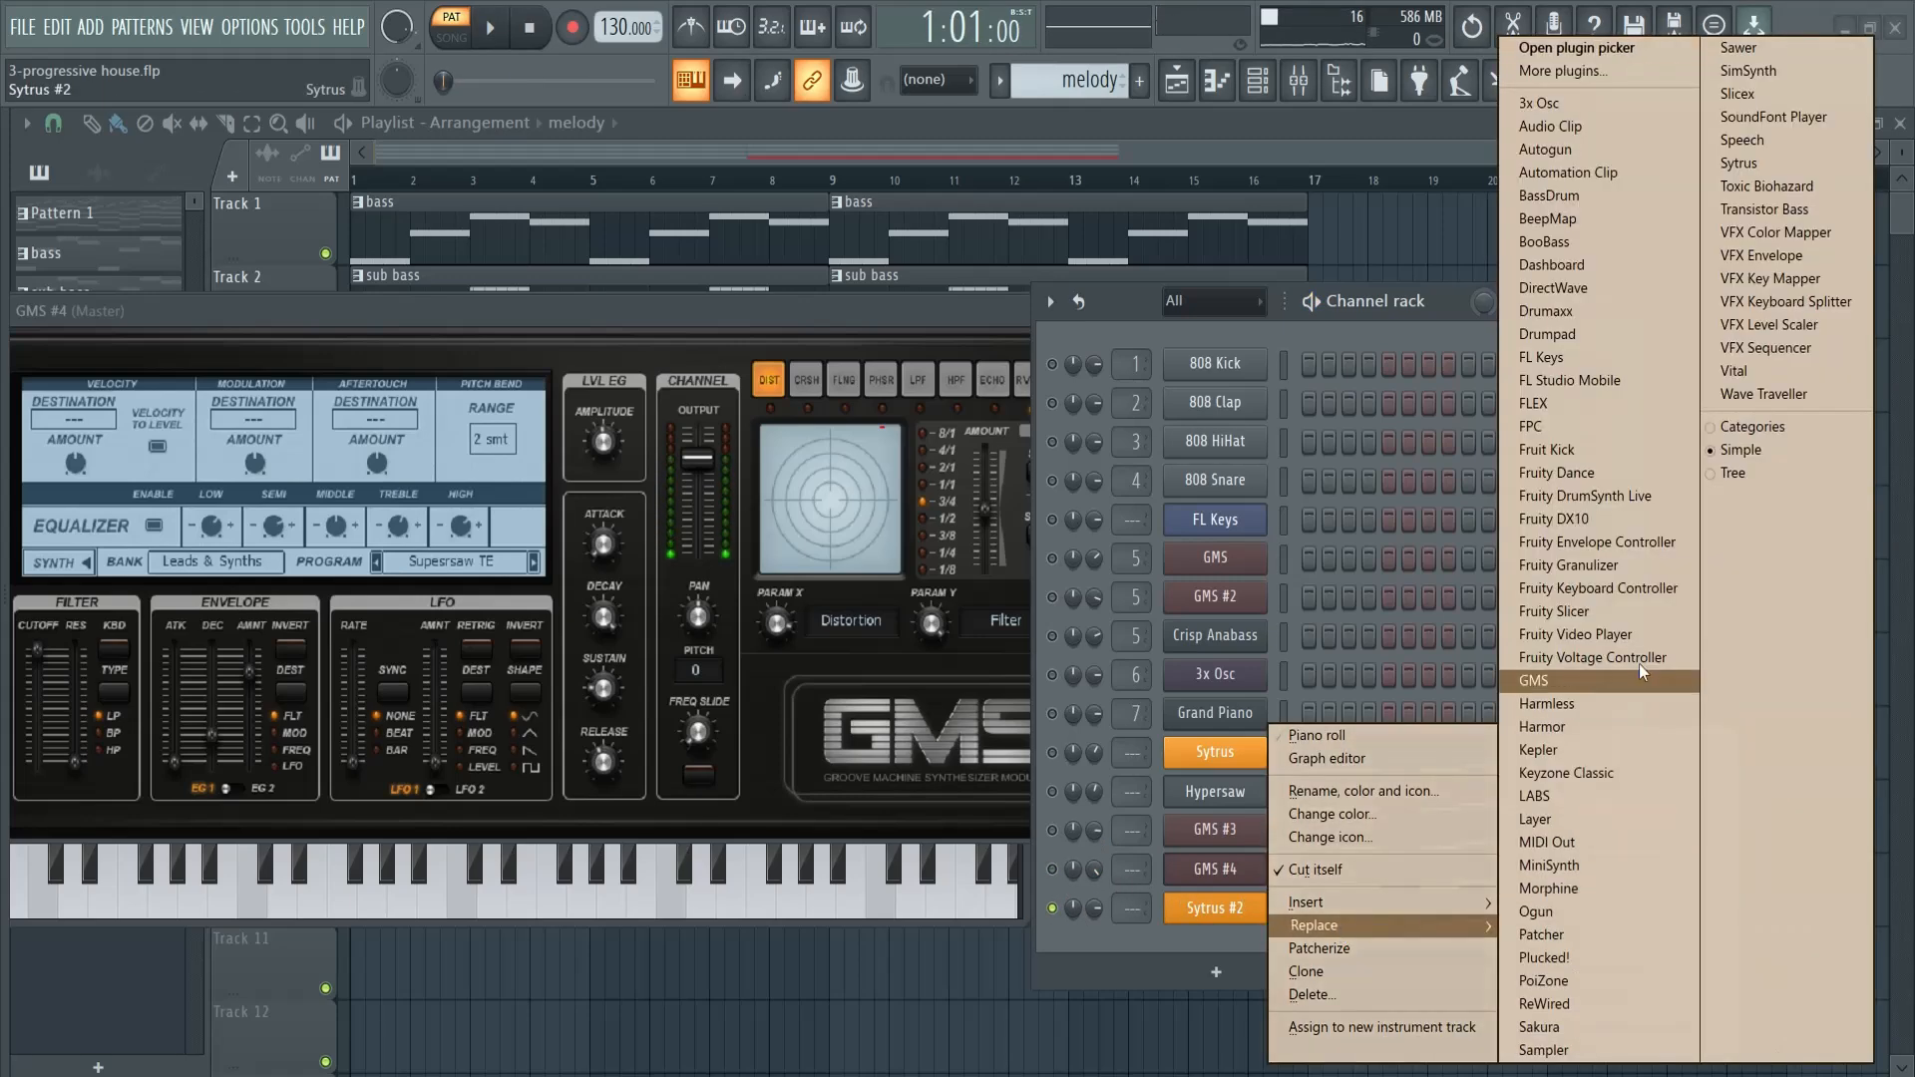
pyautogui.click(1581, 404)
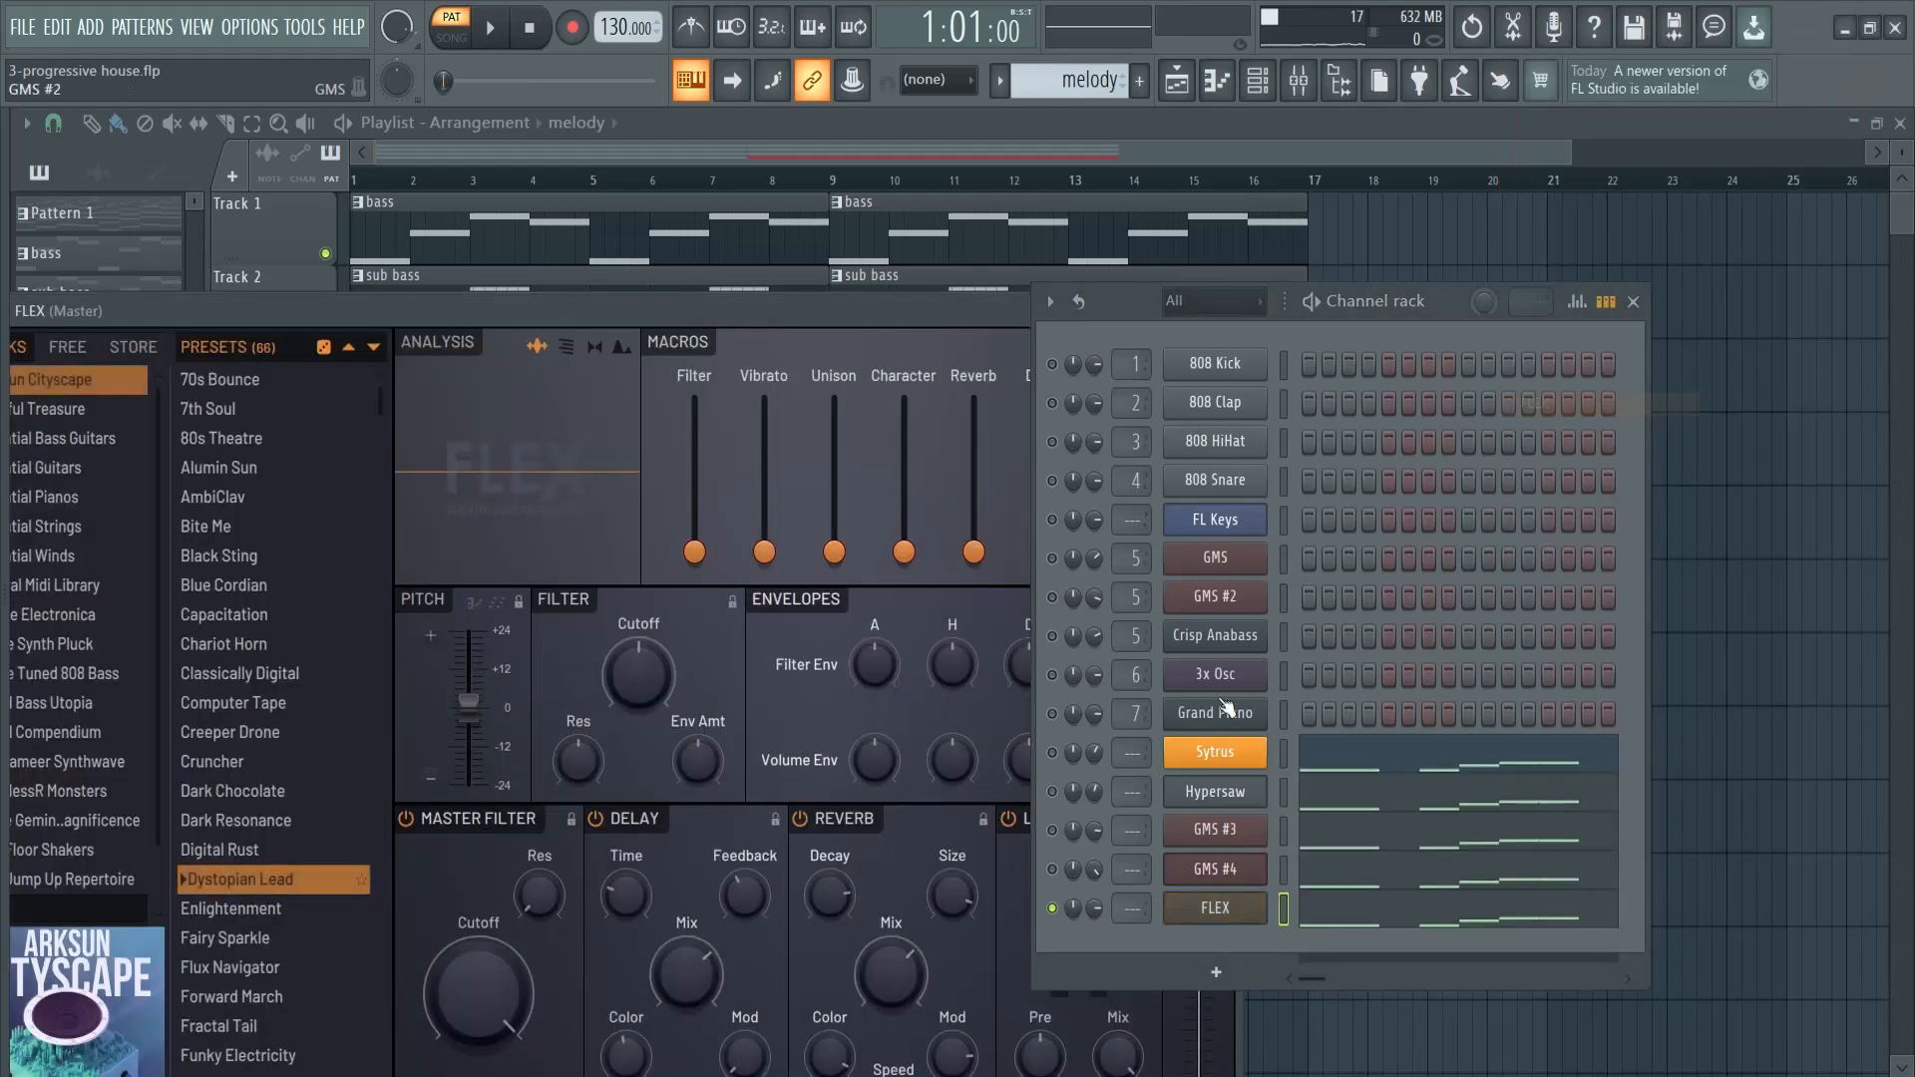
pyautogui.moveTo(1435, 302); pyautogui.dragTo(1682, 275)
pyautogui.moveTo(967, 310); pyautogui.dragTo(1038, 110)
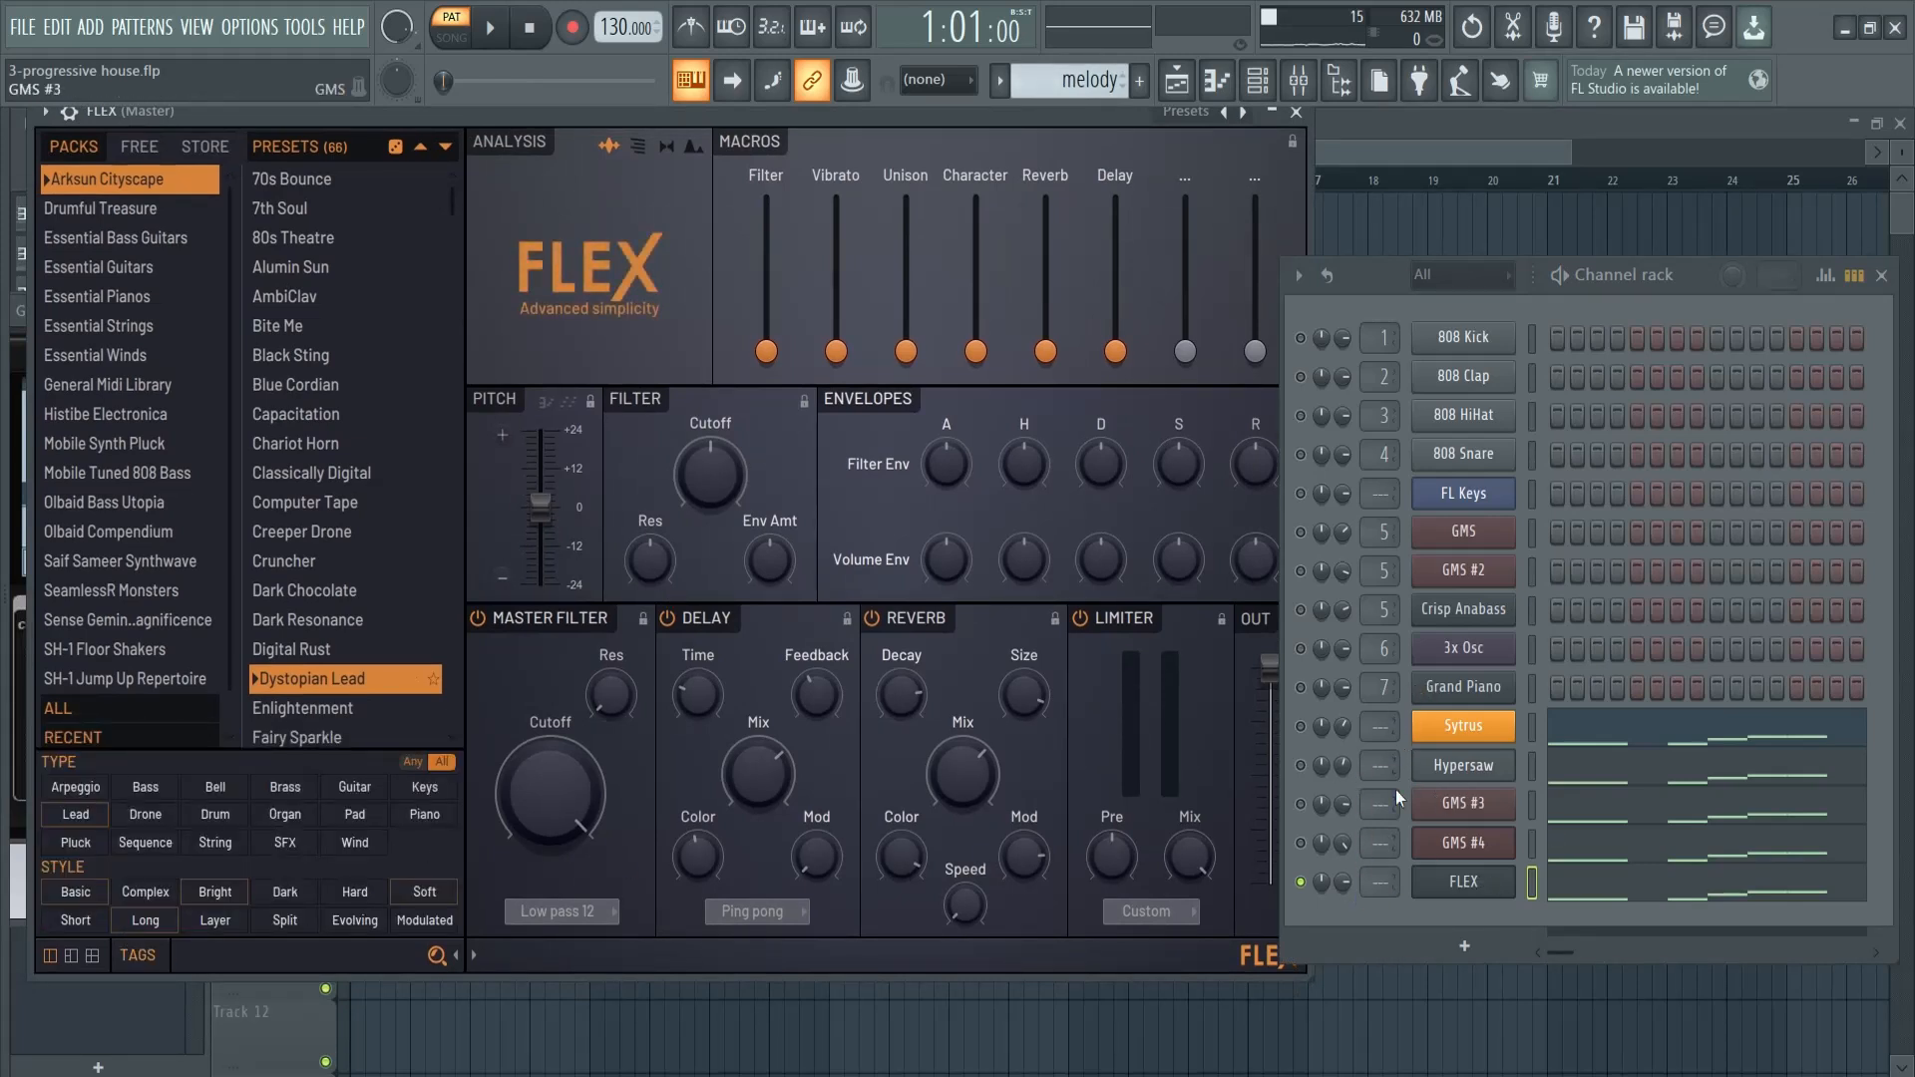
pyautogui.moveTo(1678, 284); pyautogui.dragTo(1692, 263)
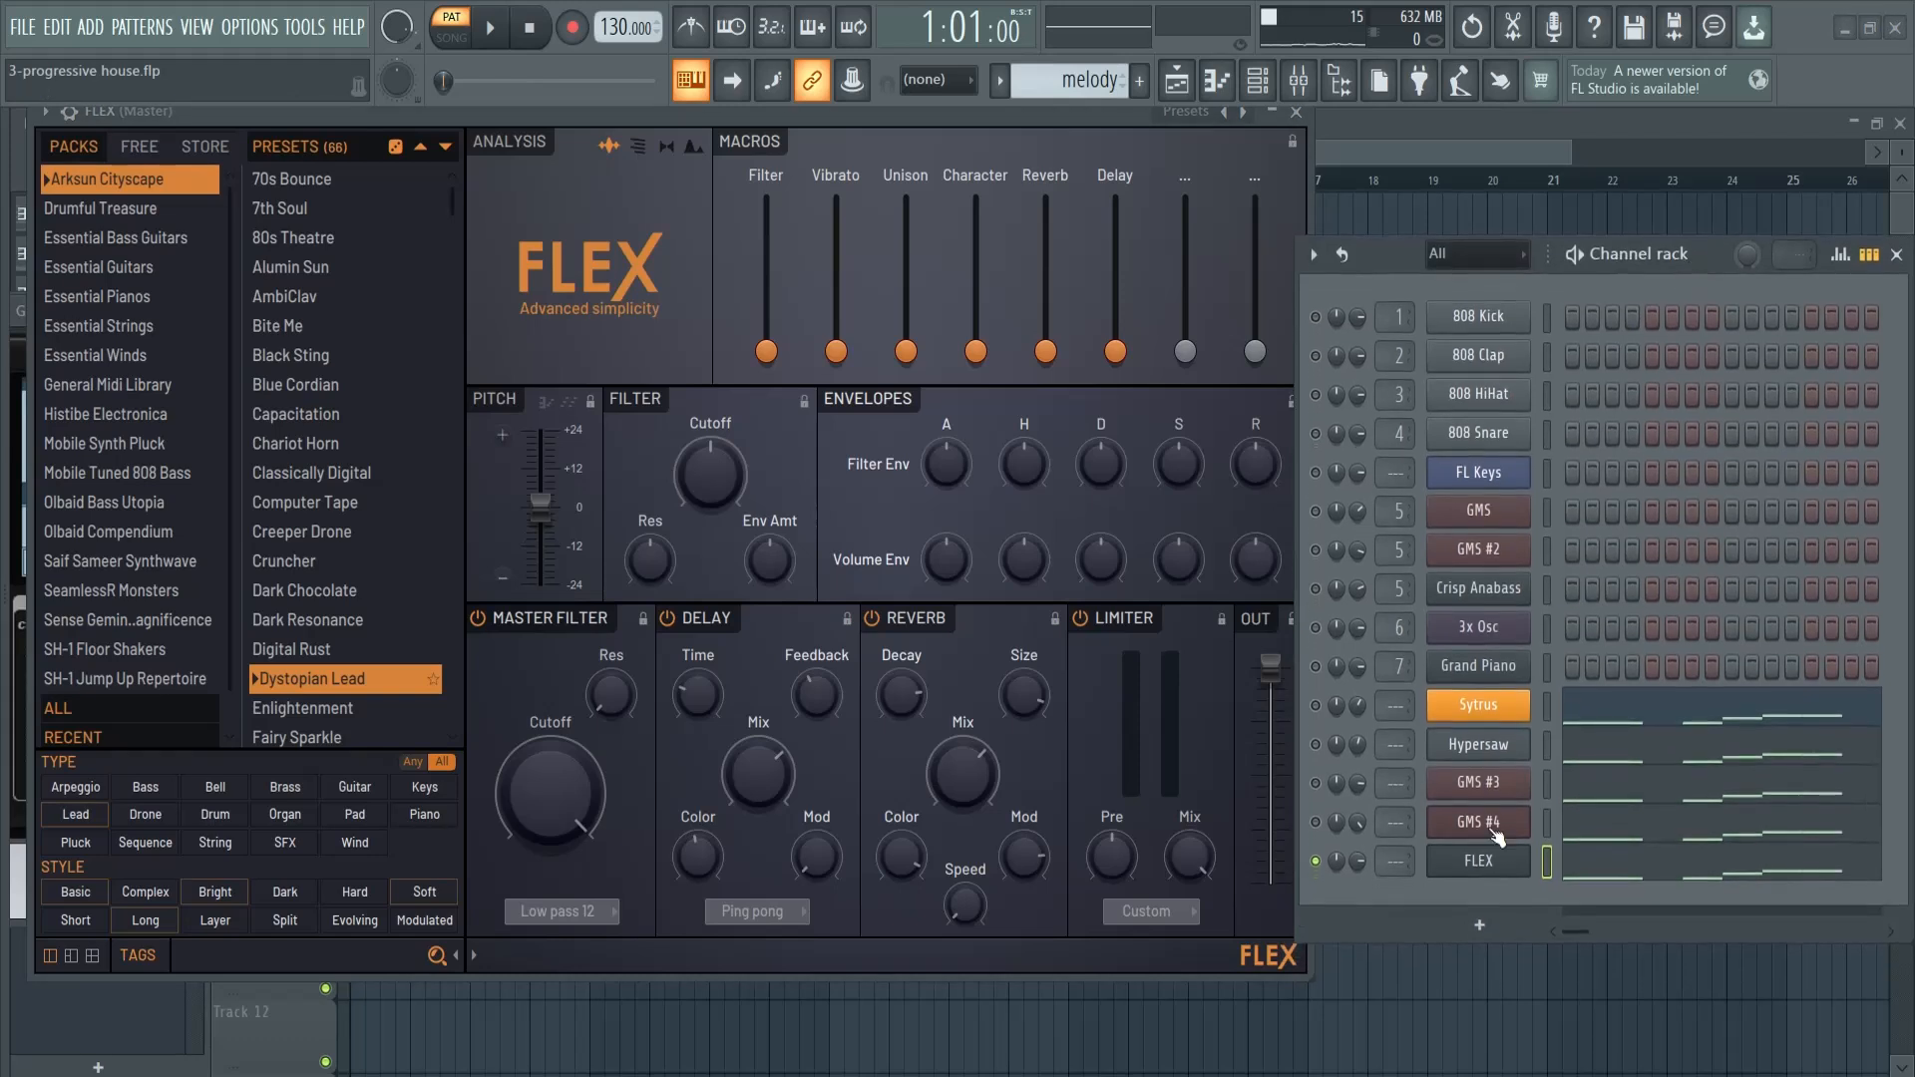
pyautogui.moveTo(640, 118); pyautogui.dragTo(624, 135)
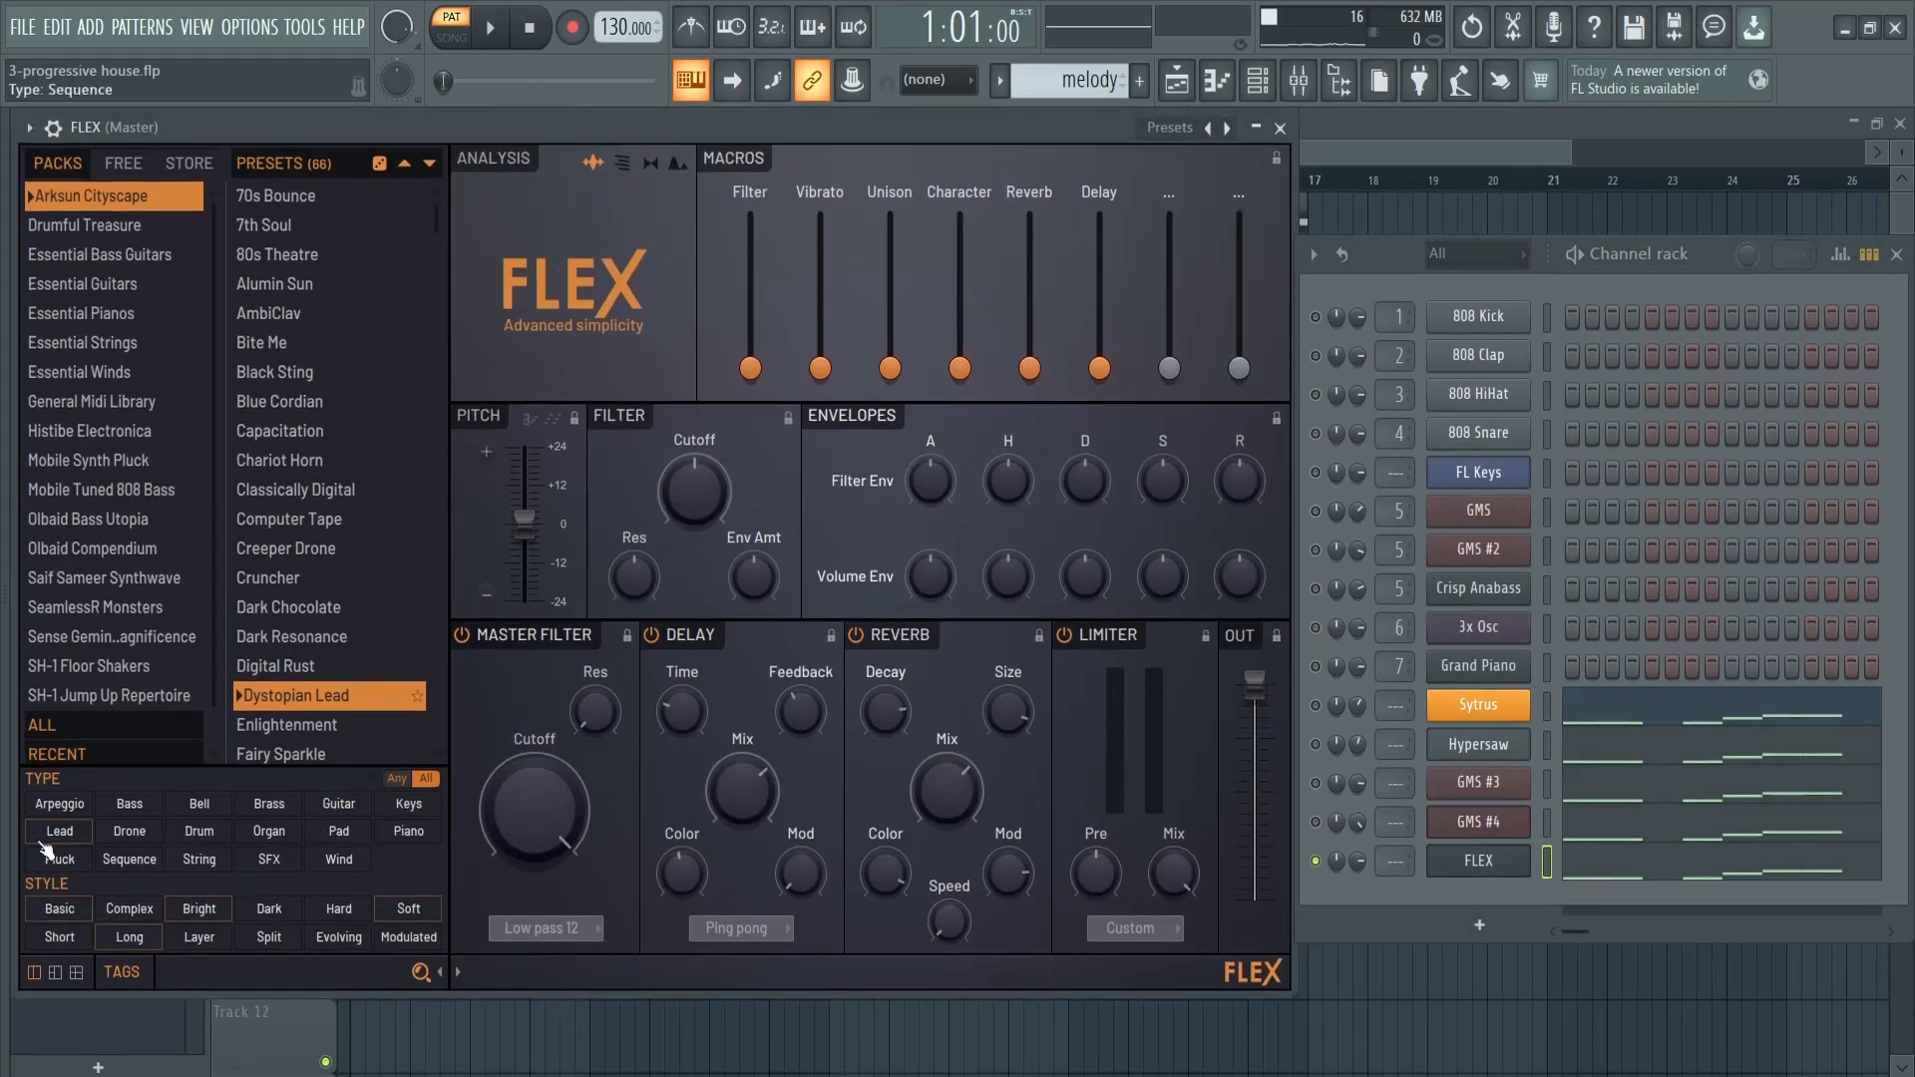
# - List the lead presets from all FLEX packs and audition Game Boy and Guitar Lead while the melody plays
pyautogui.click(63, 728)
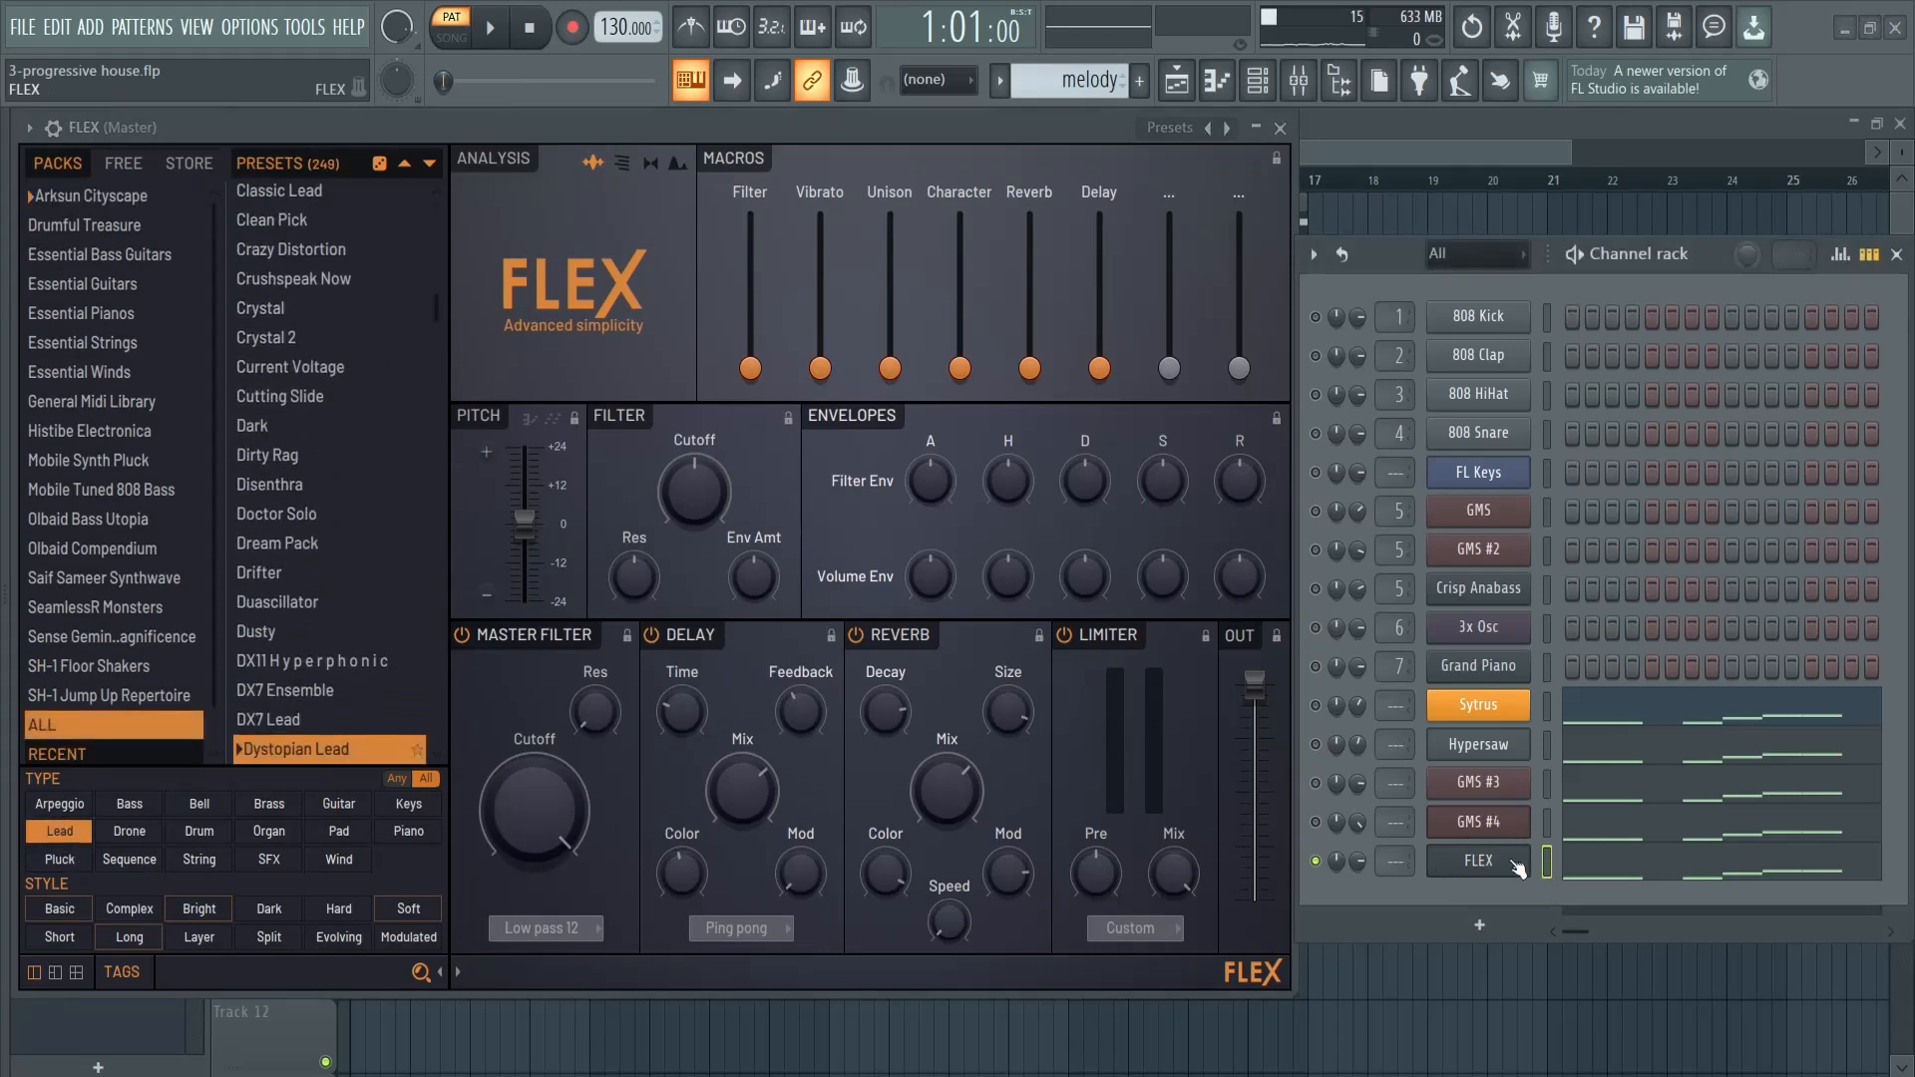
pyautogui.press('space')
pyautogui.scroll(-10, 317, 630)
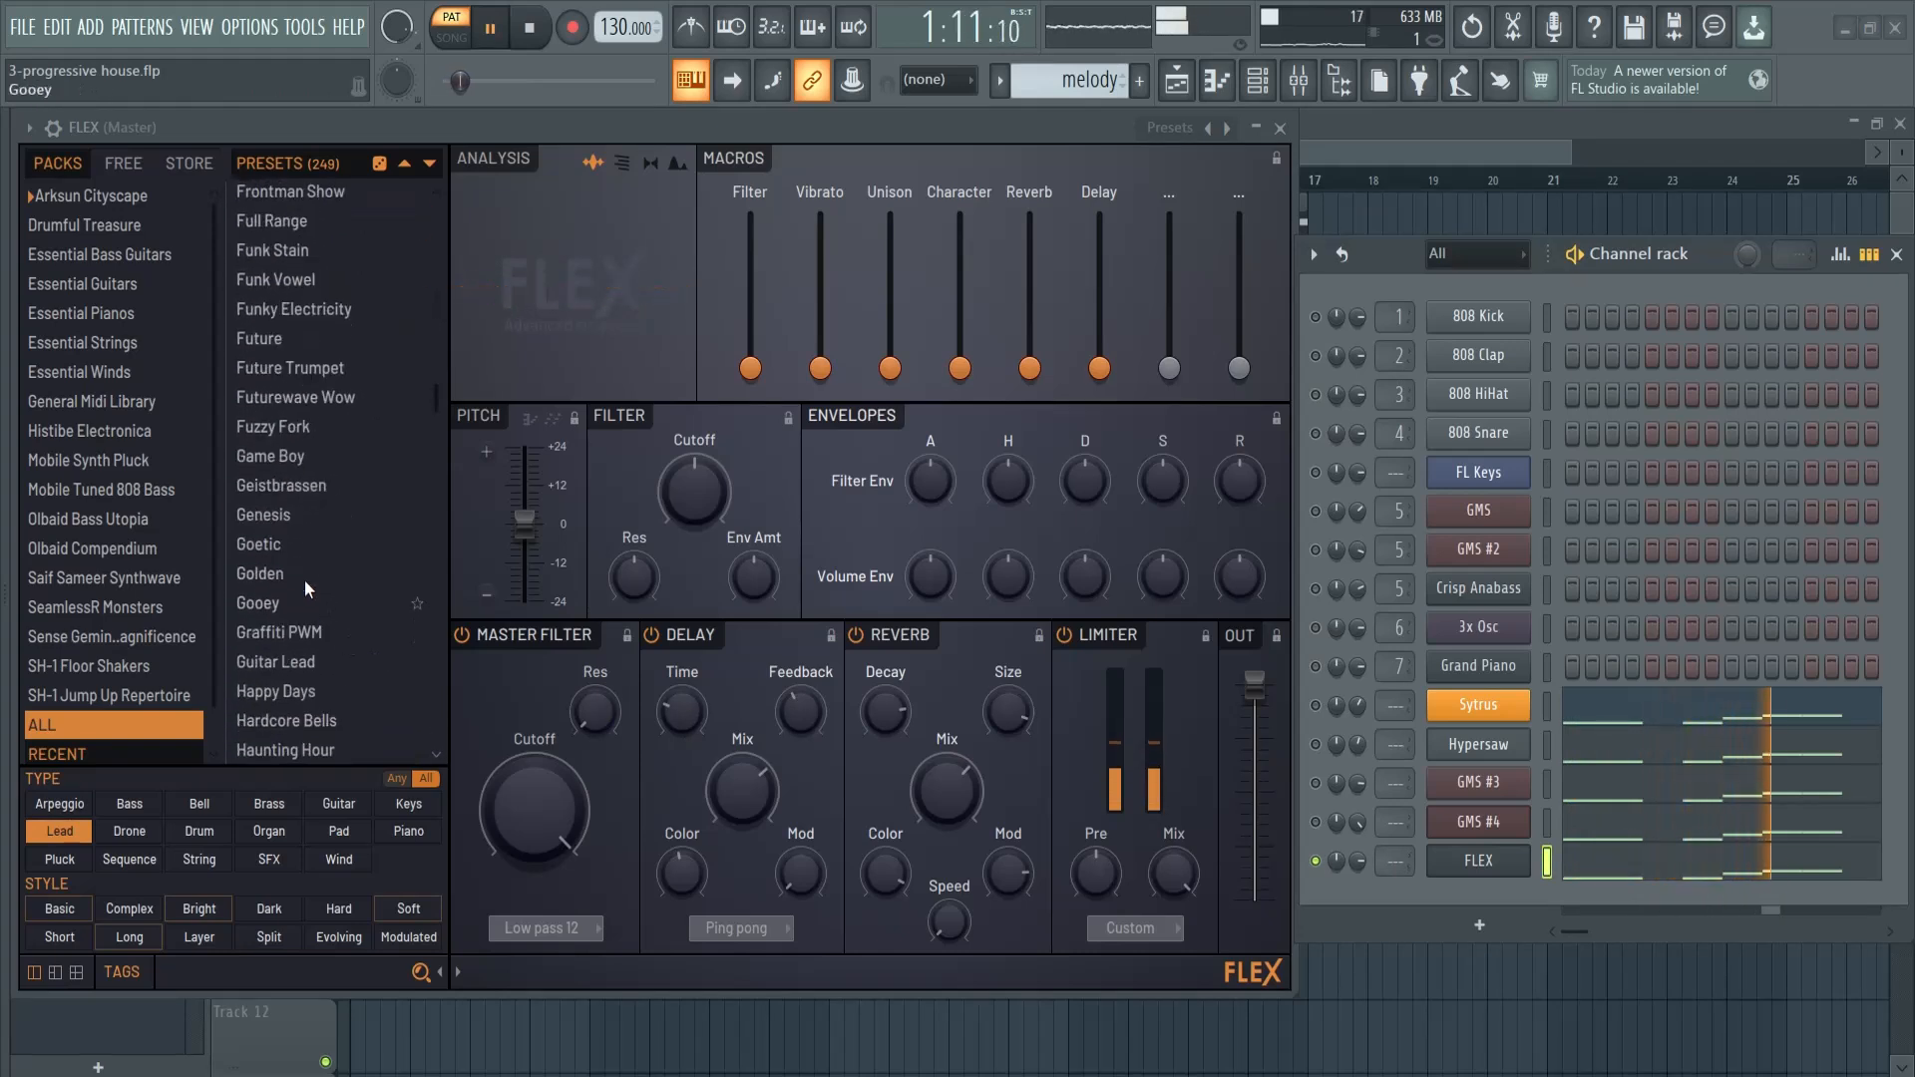
pyautogui.click(283, 454)
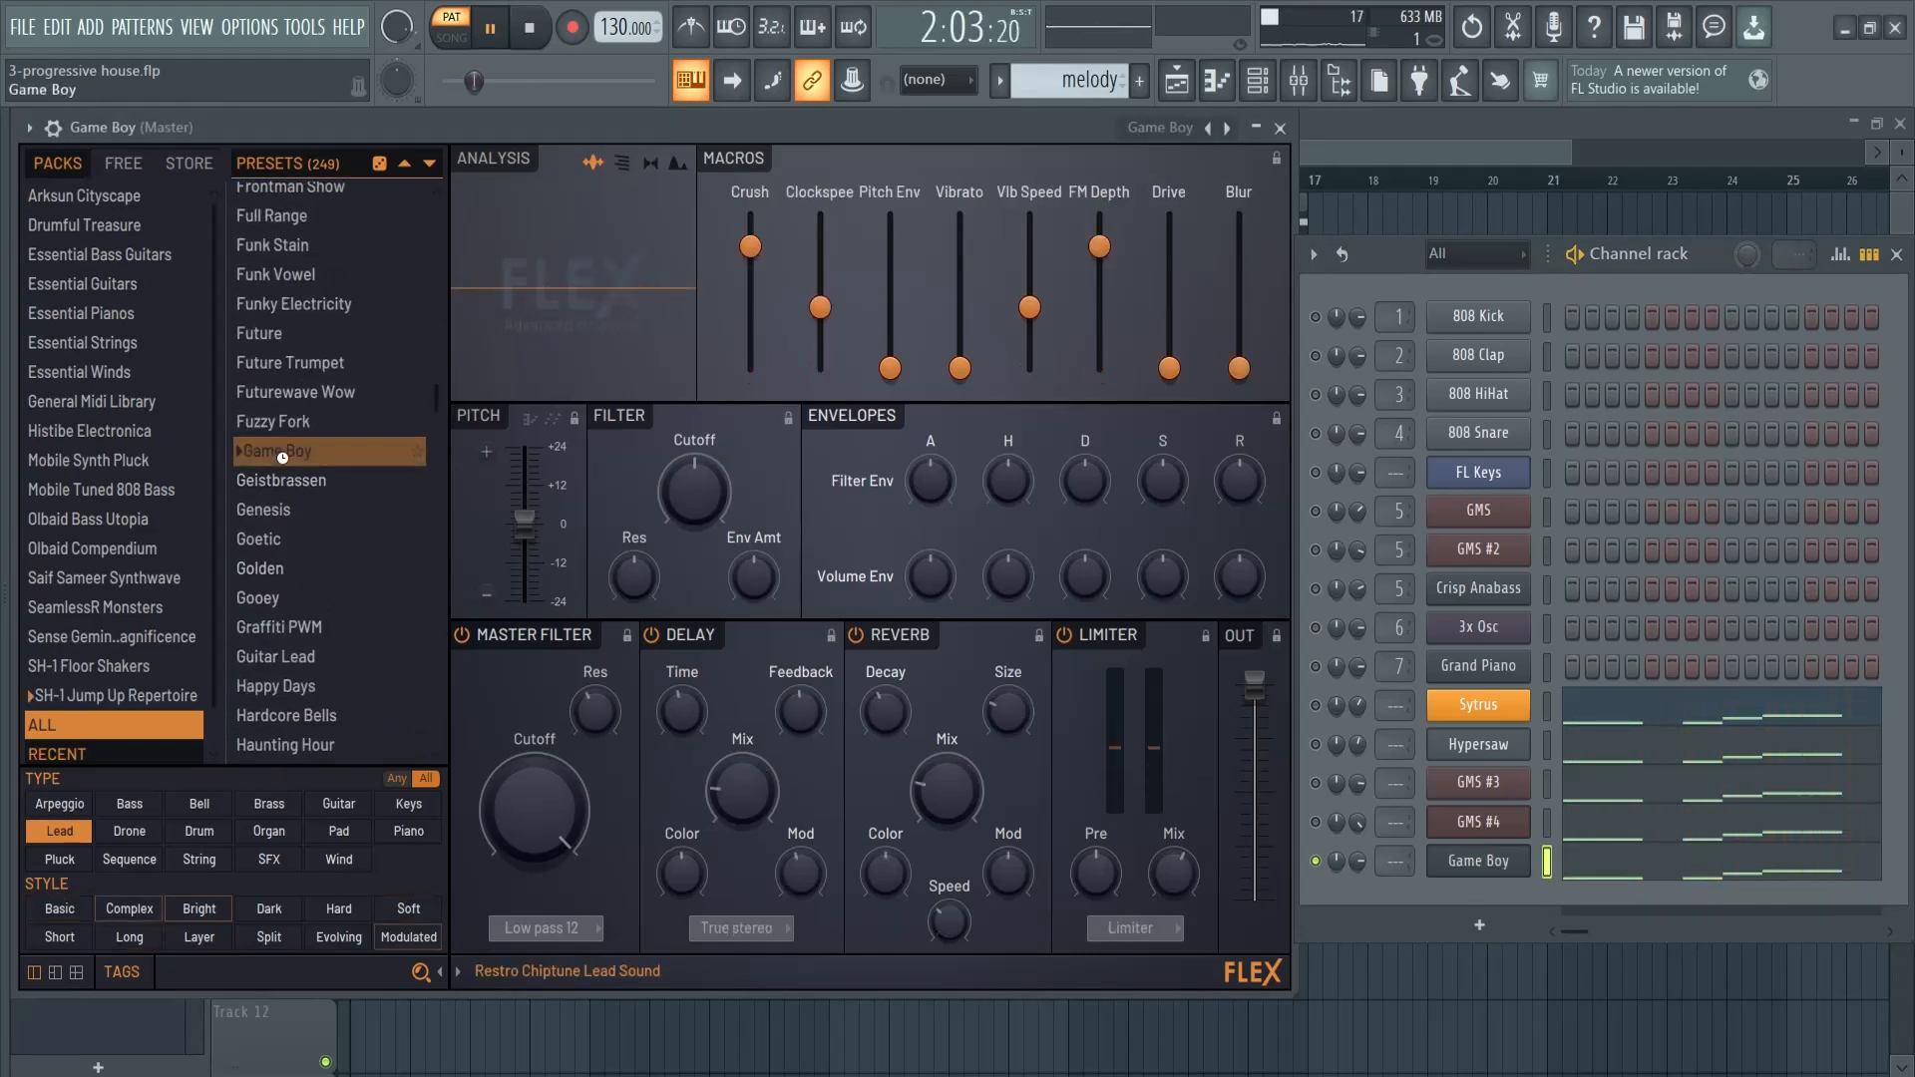
pyautogui.click(303, 651)
# - Audition the Saw and Saw Wave presets in FLEX, and load the Simple Saws preset
pyautogui.scroll(-20, 303, 650)
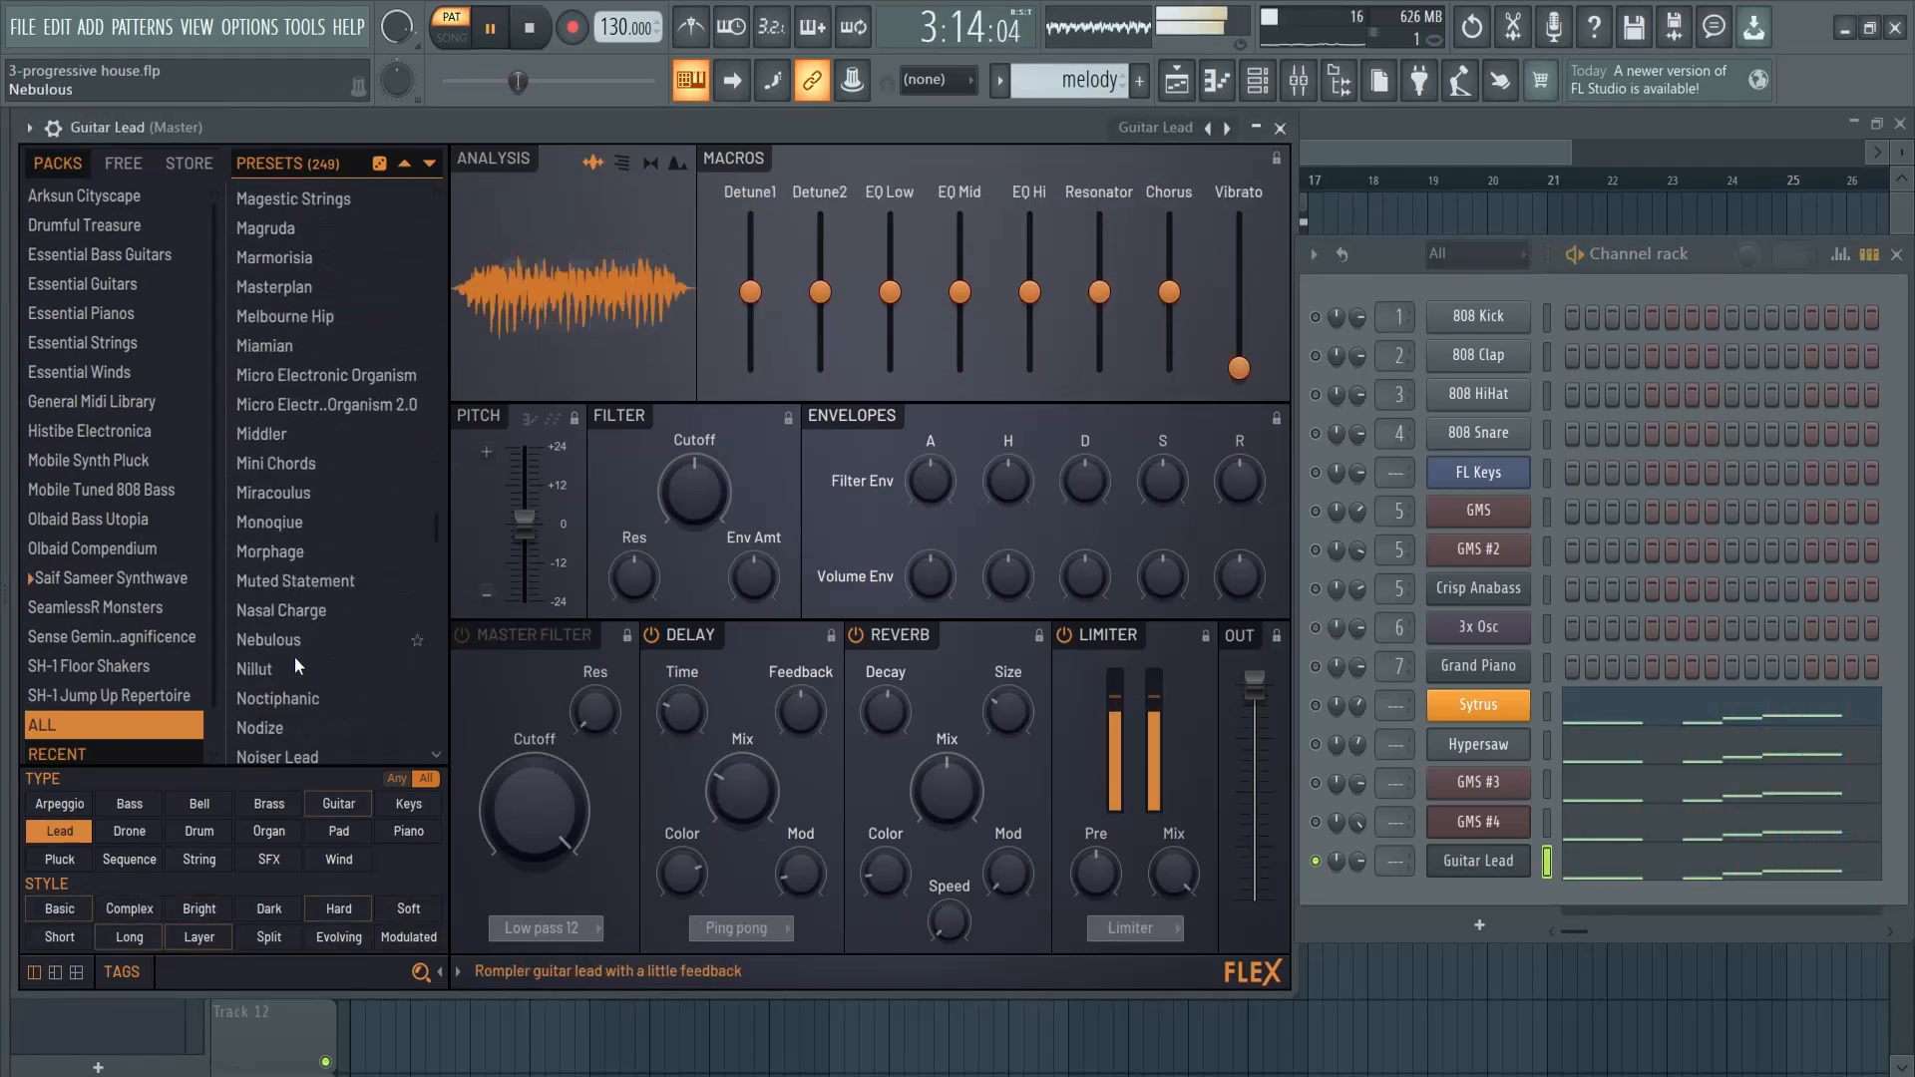
pyautogui.scroll(-15, 290, 662)
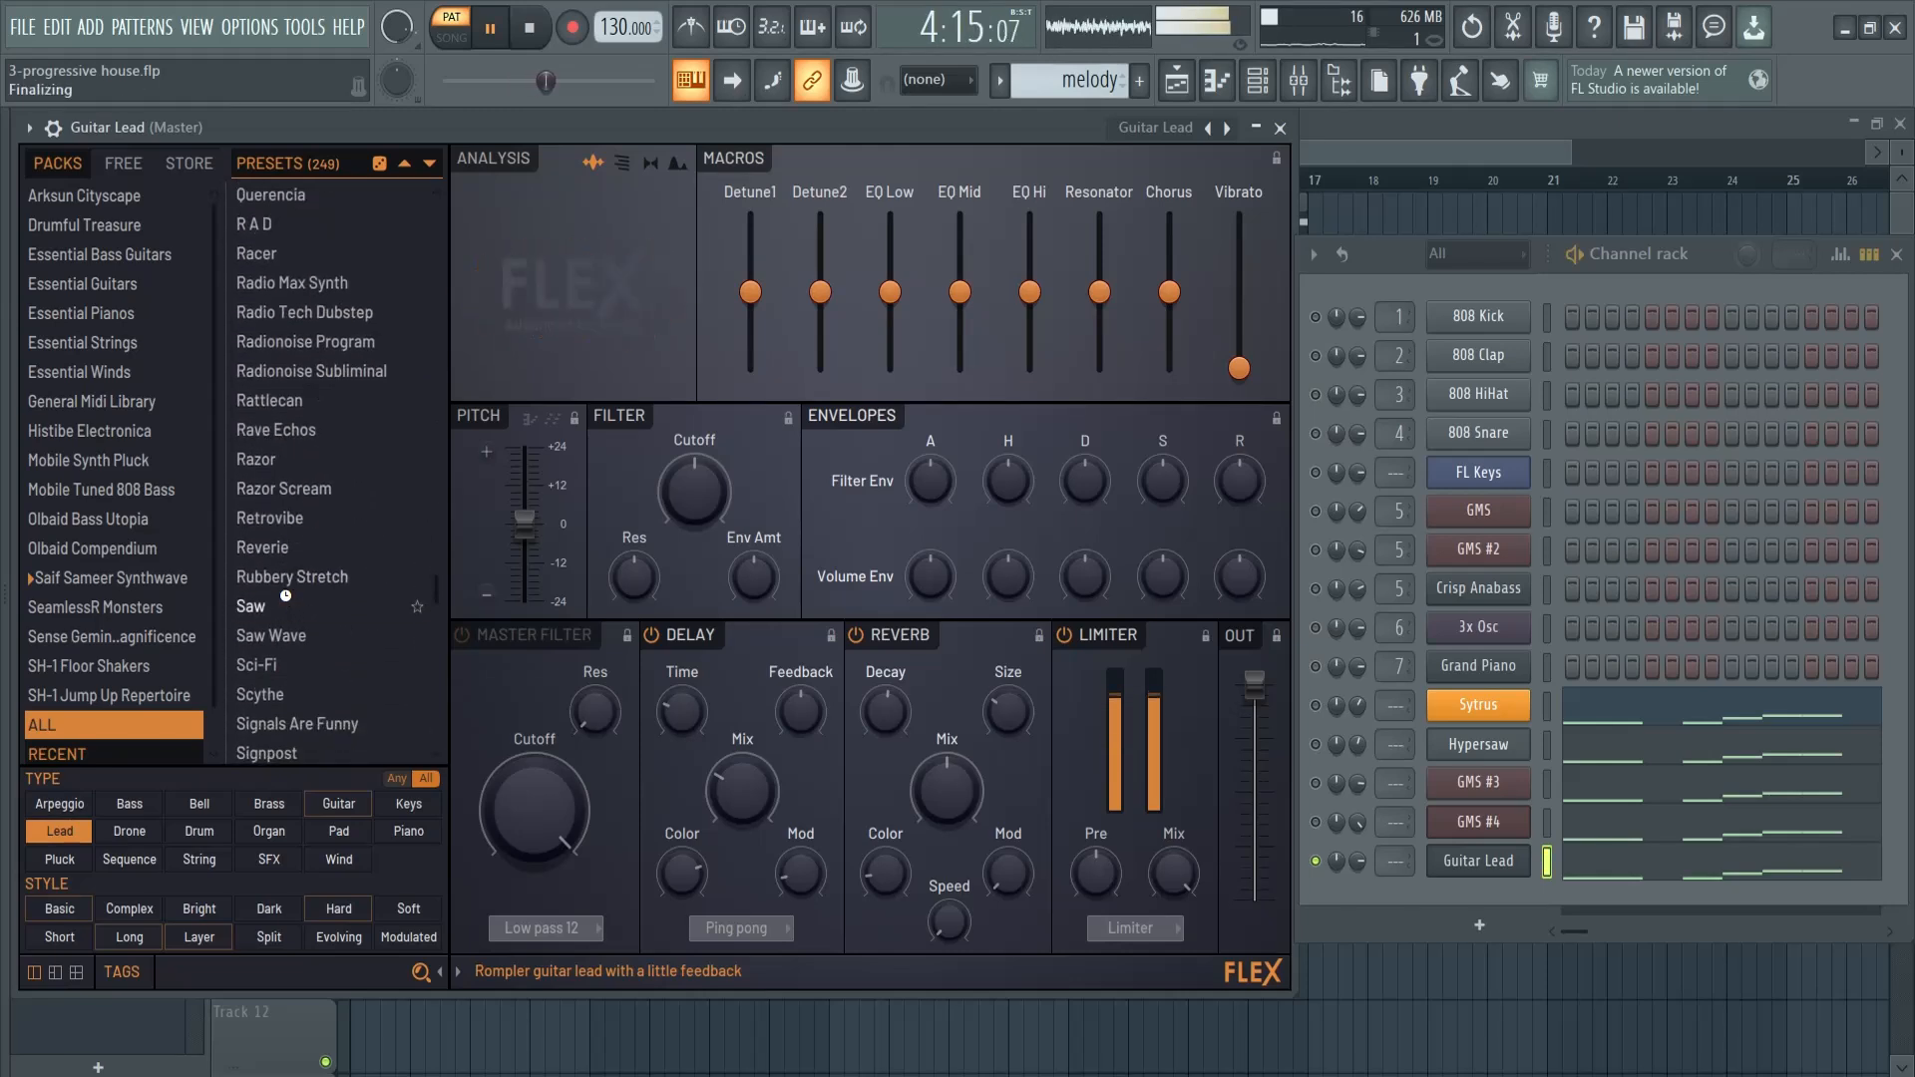
pyautogui.click(285, 601)
pyautogui.click(290, 636)
pyautogui.scroll(-7, 329, 639)
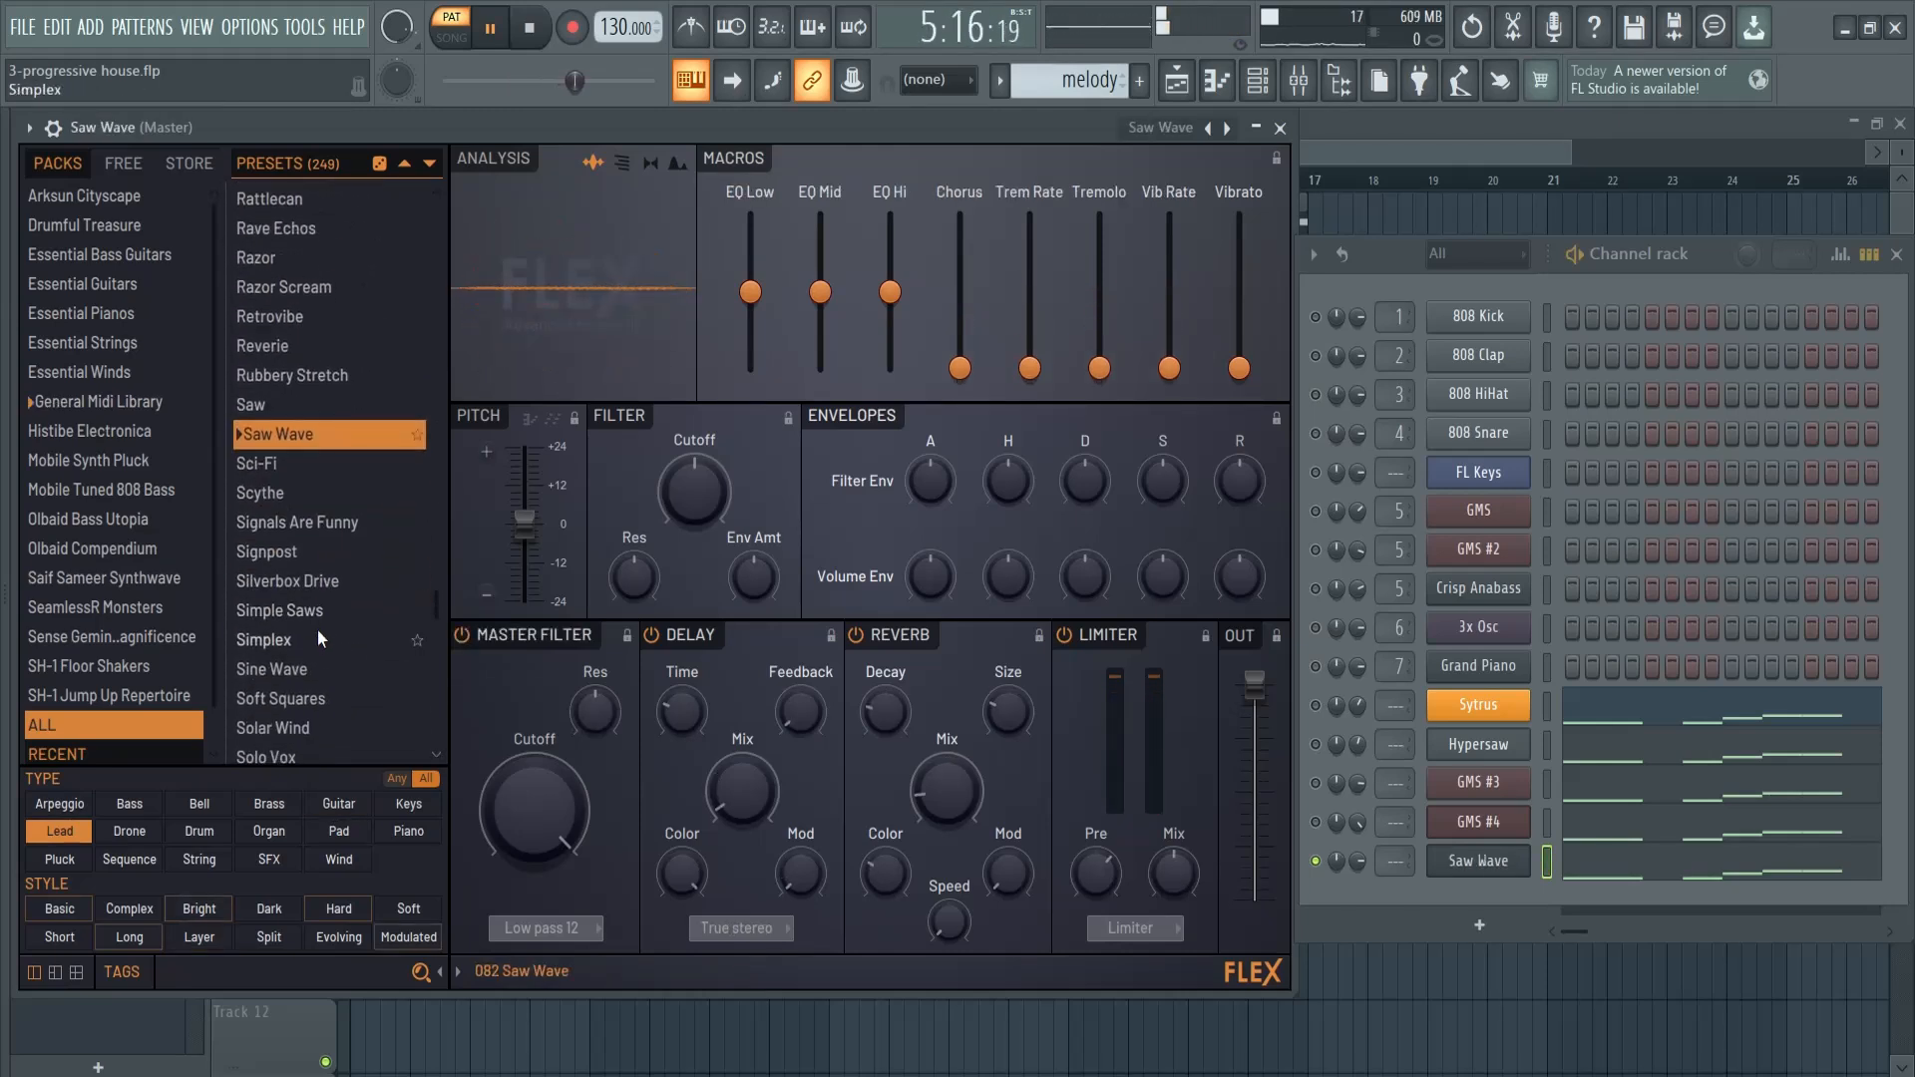
pyautogui.click(318, 612)
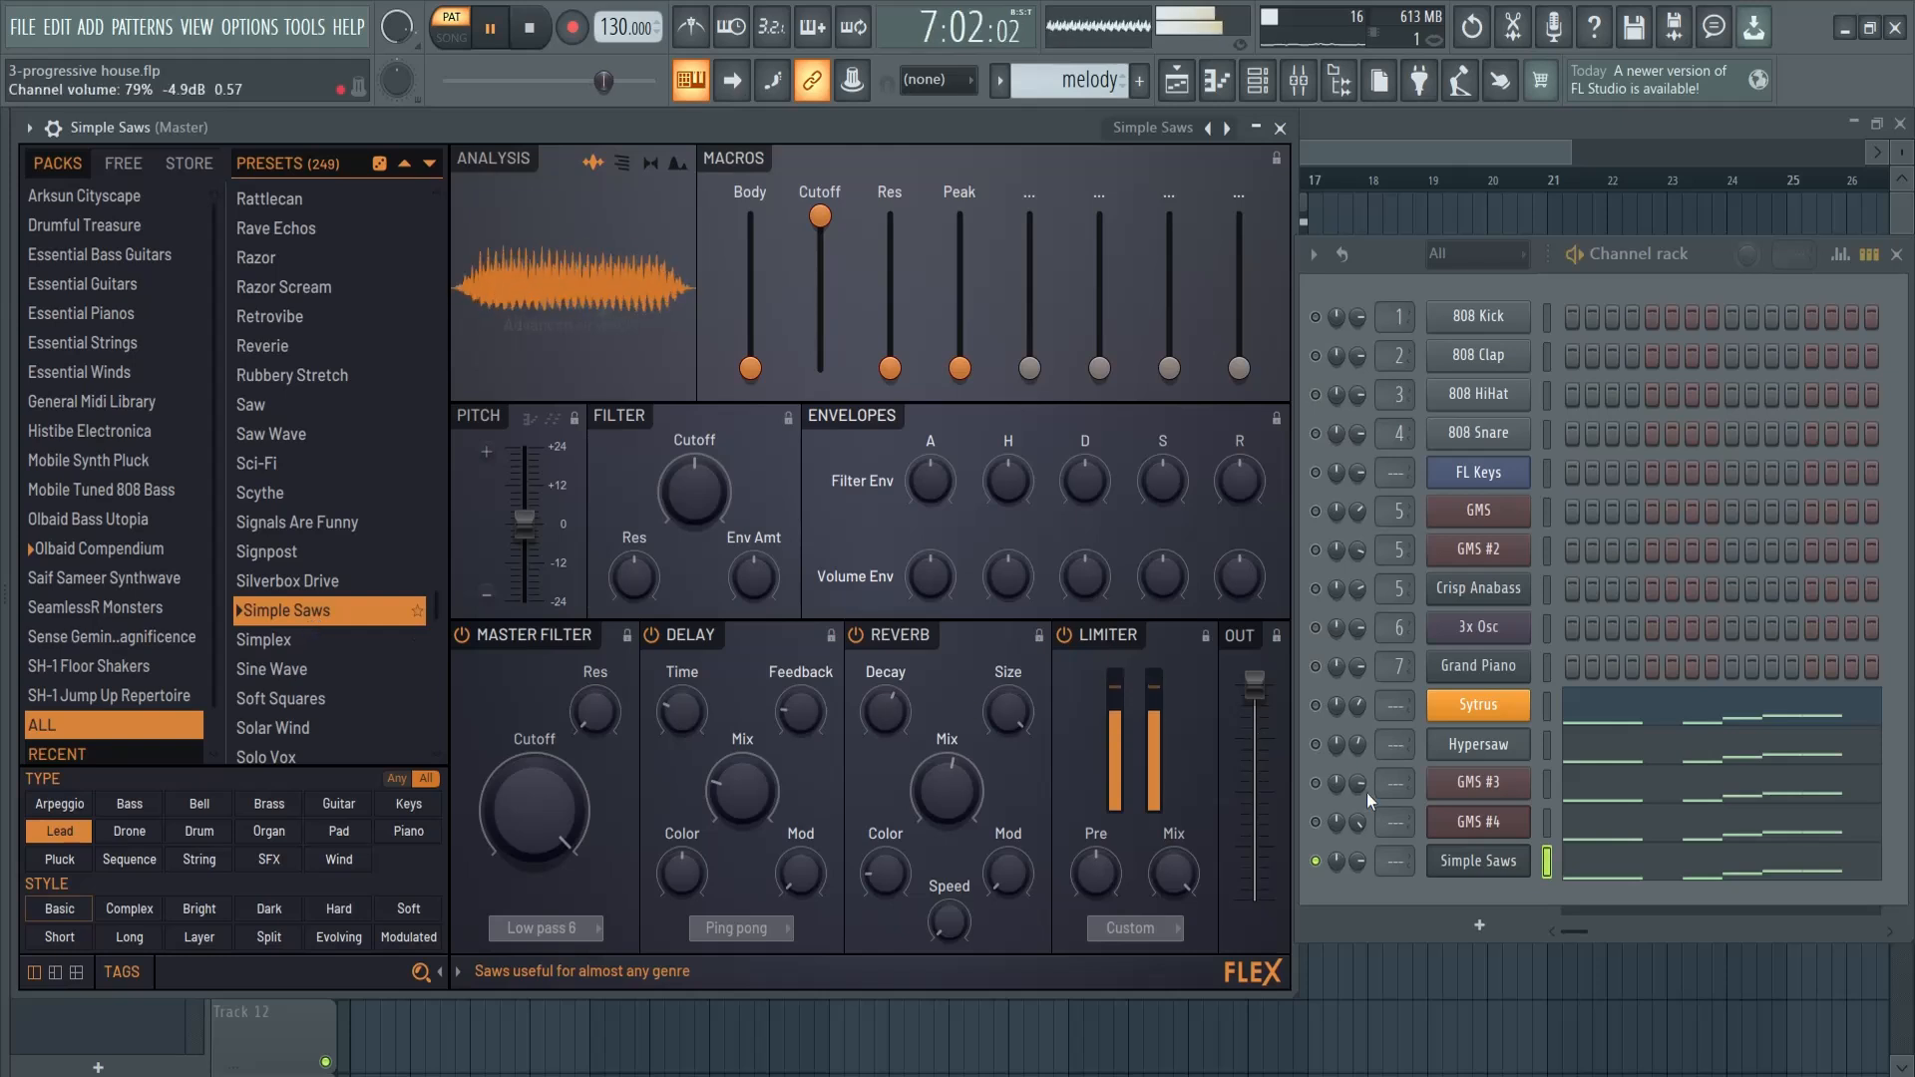
# - Adjust the Simple Saws channel volume, unmute the Sytrus, Hypersaw, GMS #3 and GMS #4 layers, and stop playback
pyautogui.moveTo(1357, 859)
pyautogui.mouseDown()
pyautogui.moveTo(1368, 877)
pyautogui.moveTo(1361, 863)
pyautogui.mouseUp()
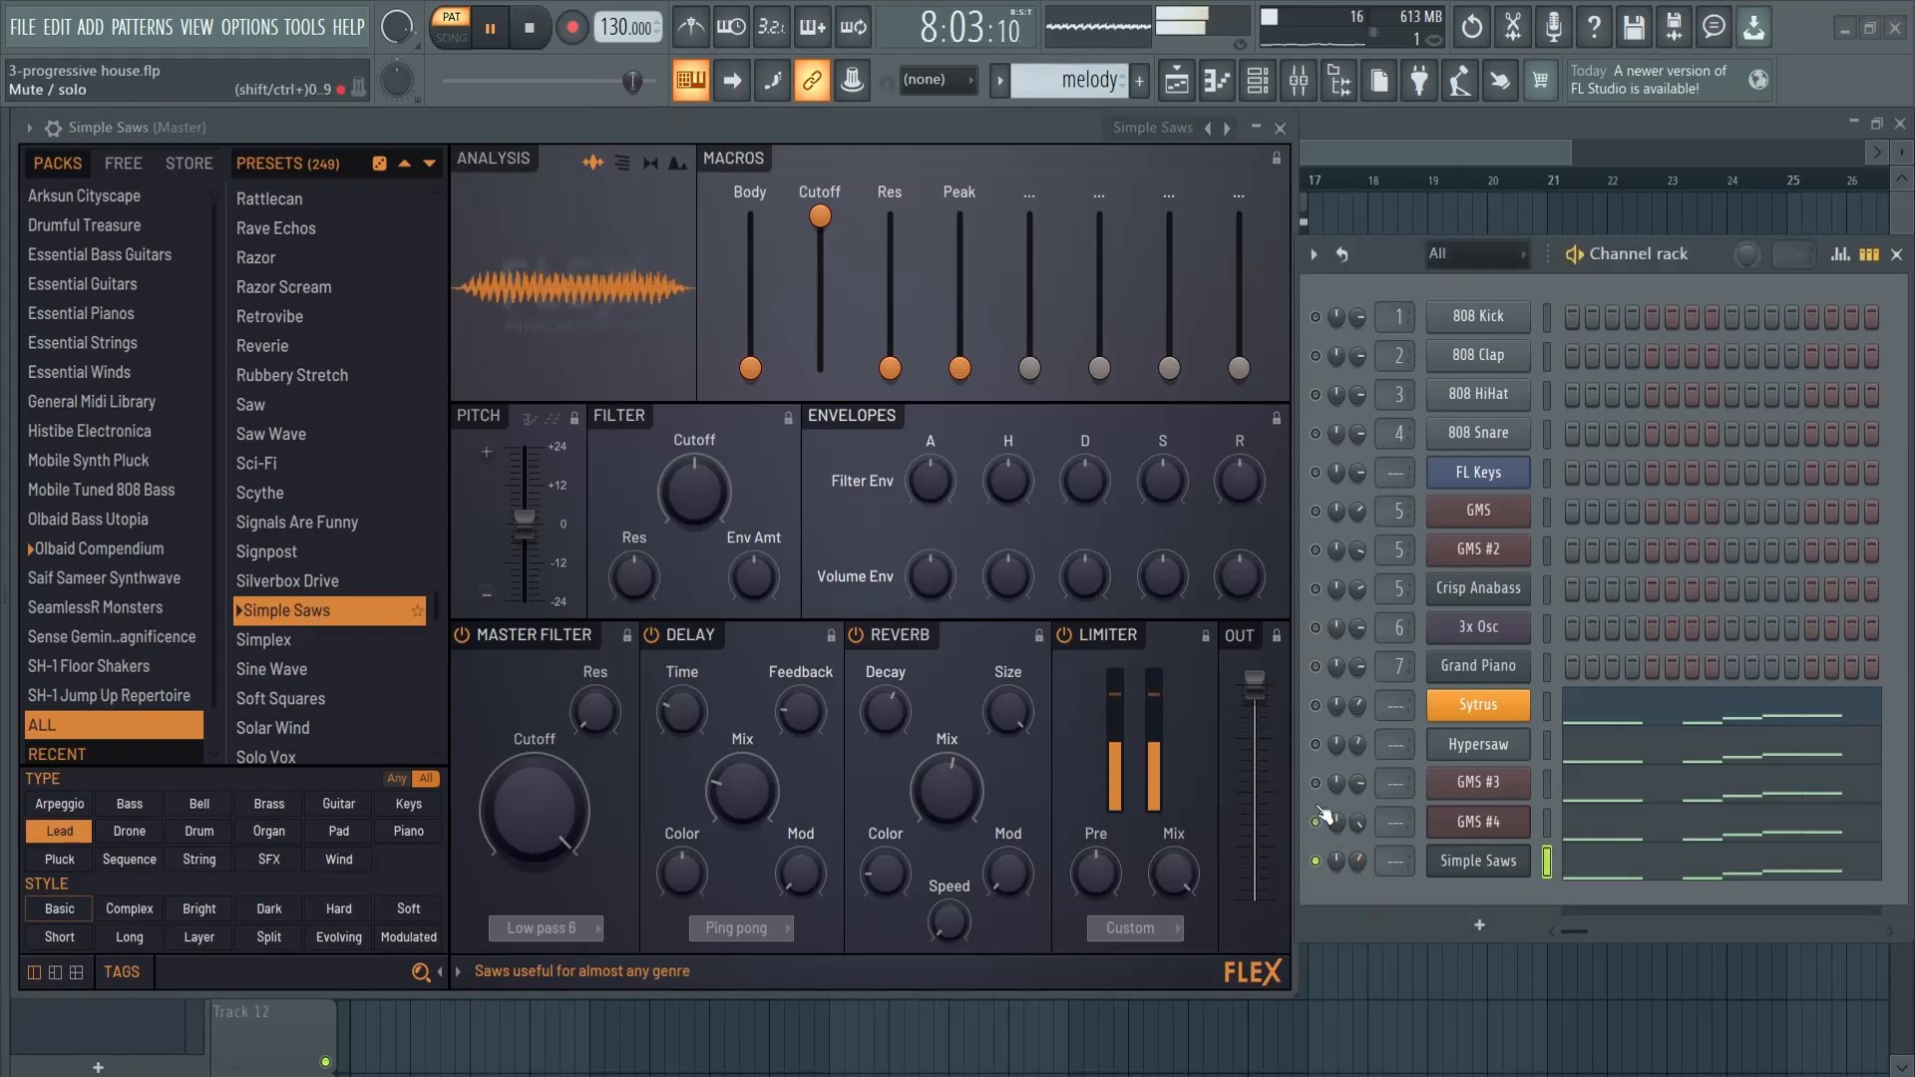
pyautogui.click(1315, 744)
pyautogui.click(1315, 705)
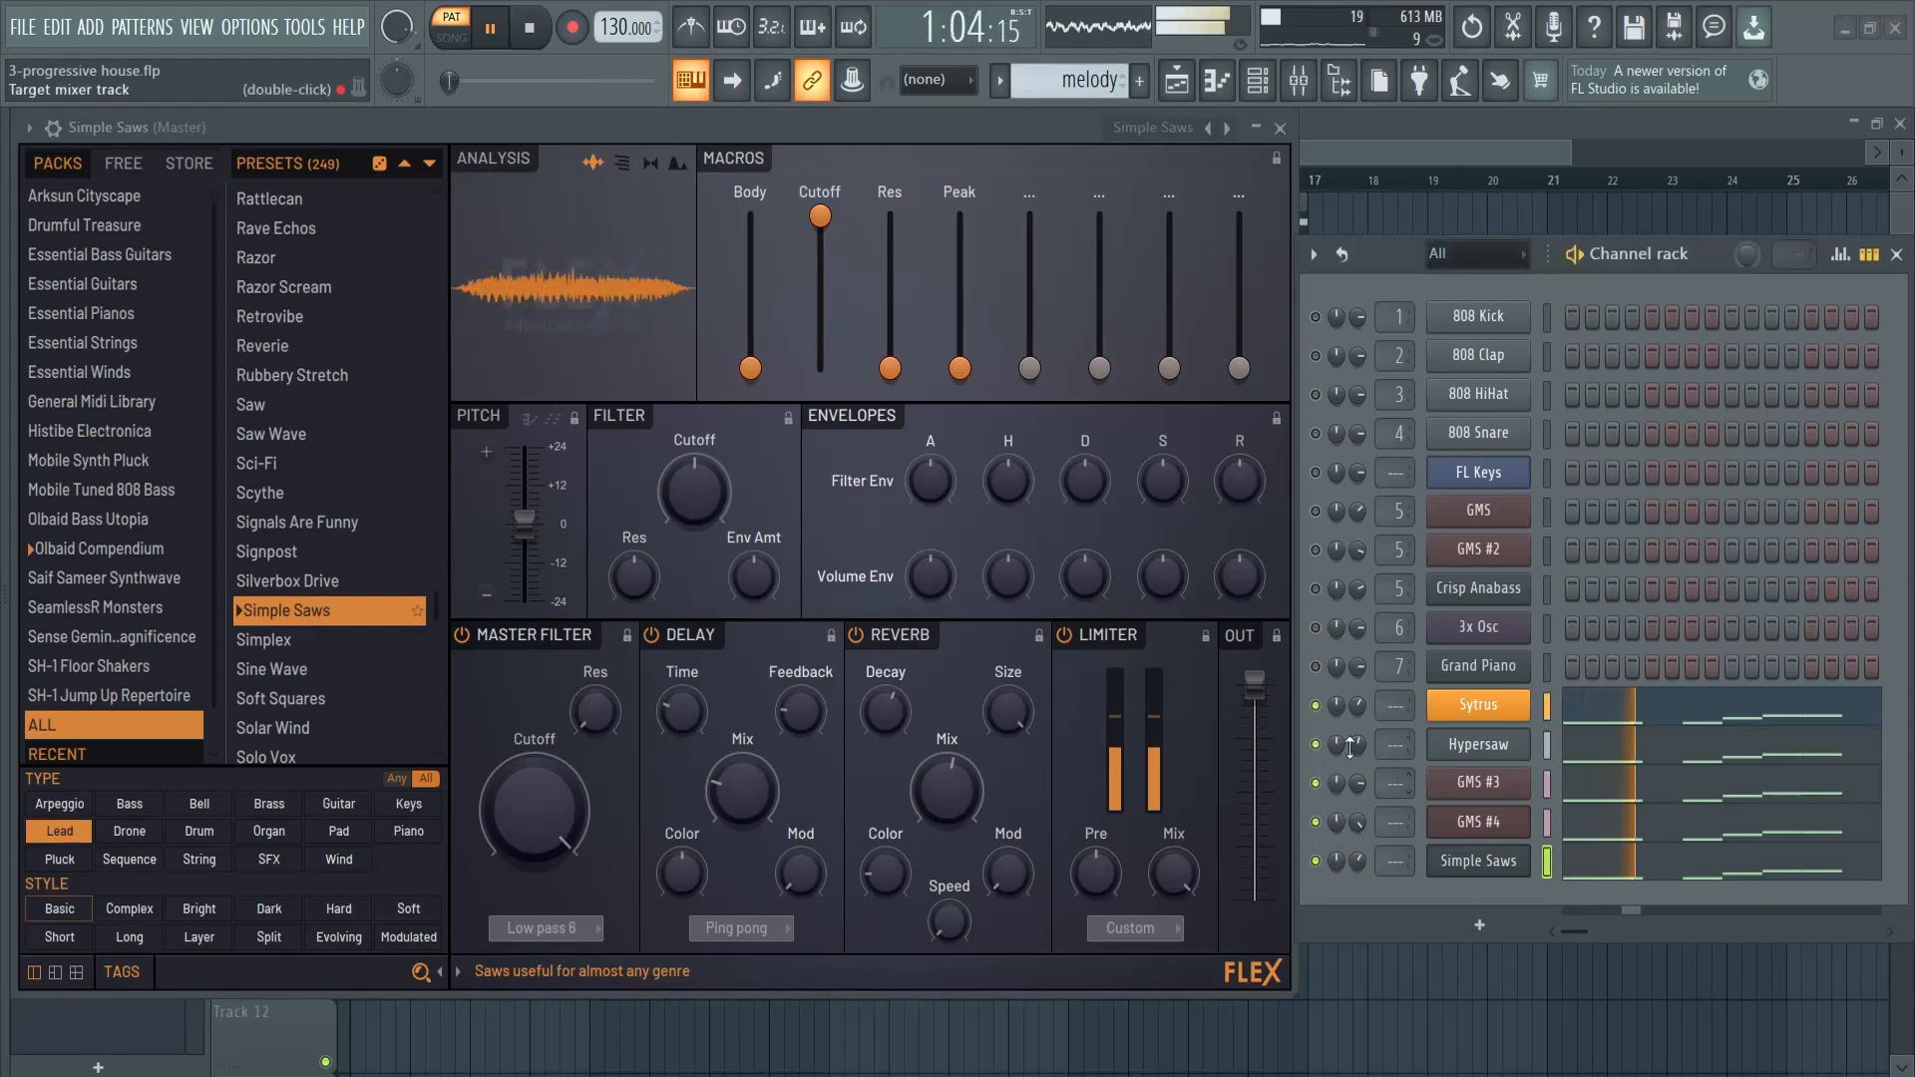
pyautogui.press('space')
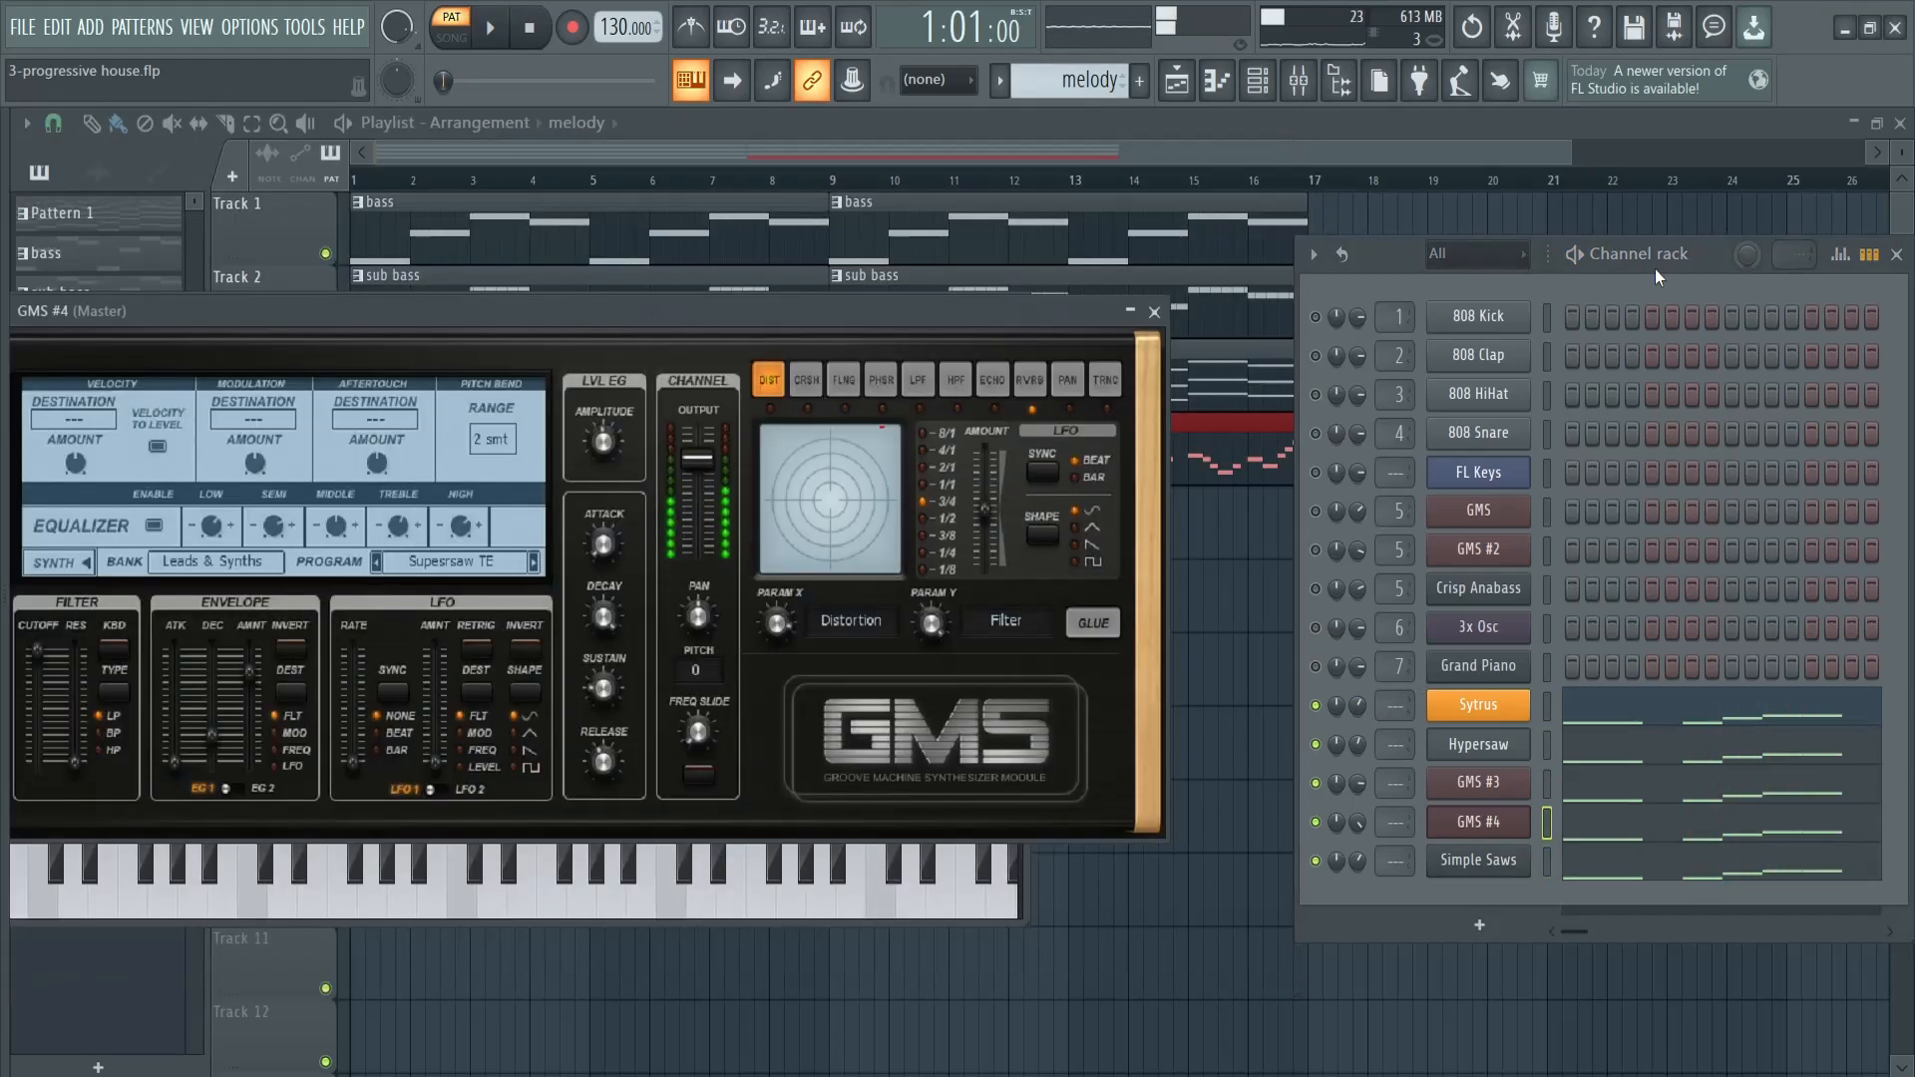
# - Route the Sytrus, Hypersaw, GMS #3, GMS #4 and Simple Saws channels to mixer track 8 and close the channel rack
pyautogui.moveTo(1732, 243); pyautogui.dragTo(1230, 212)
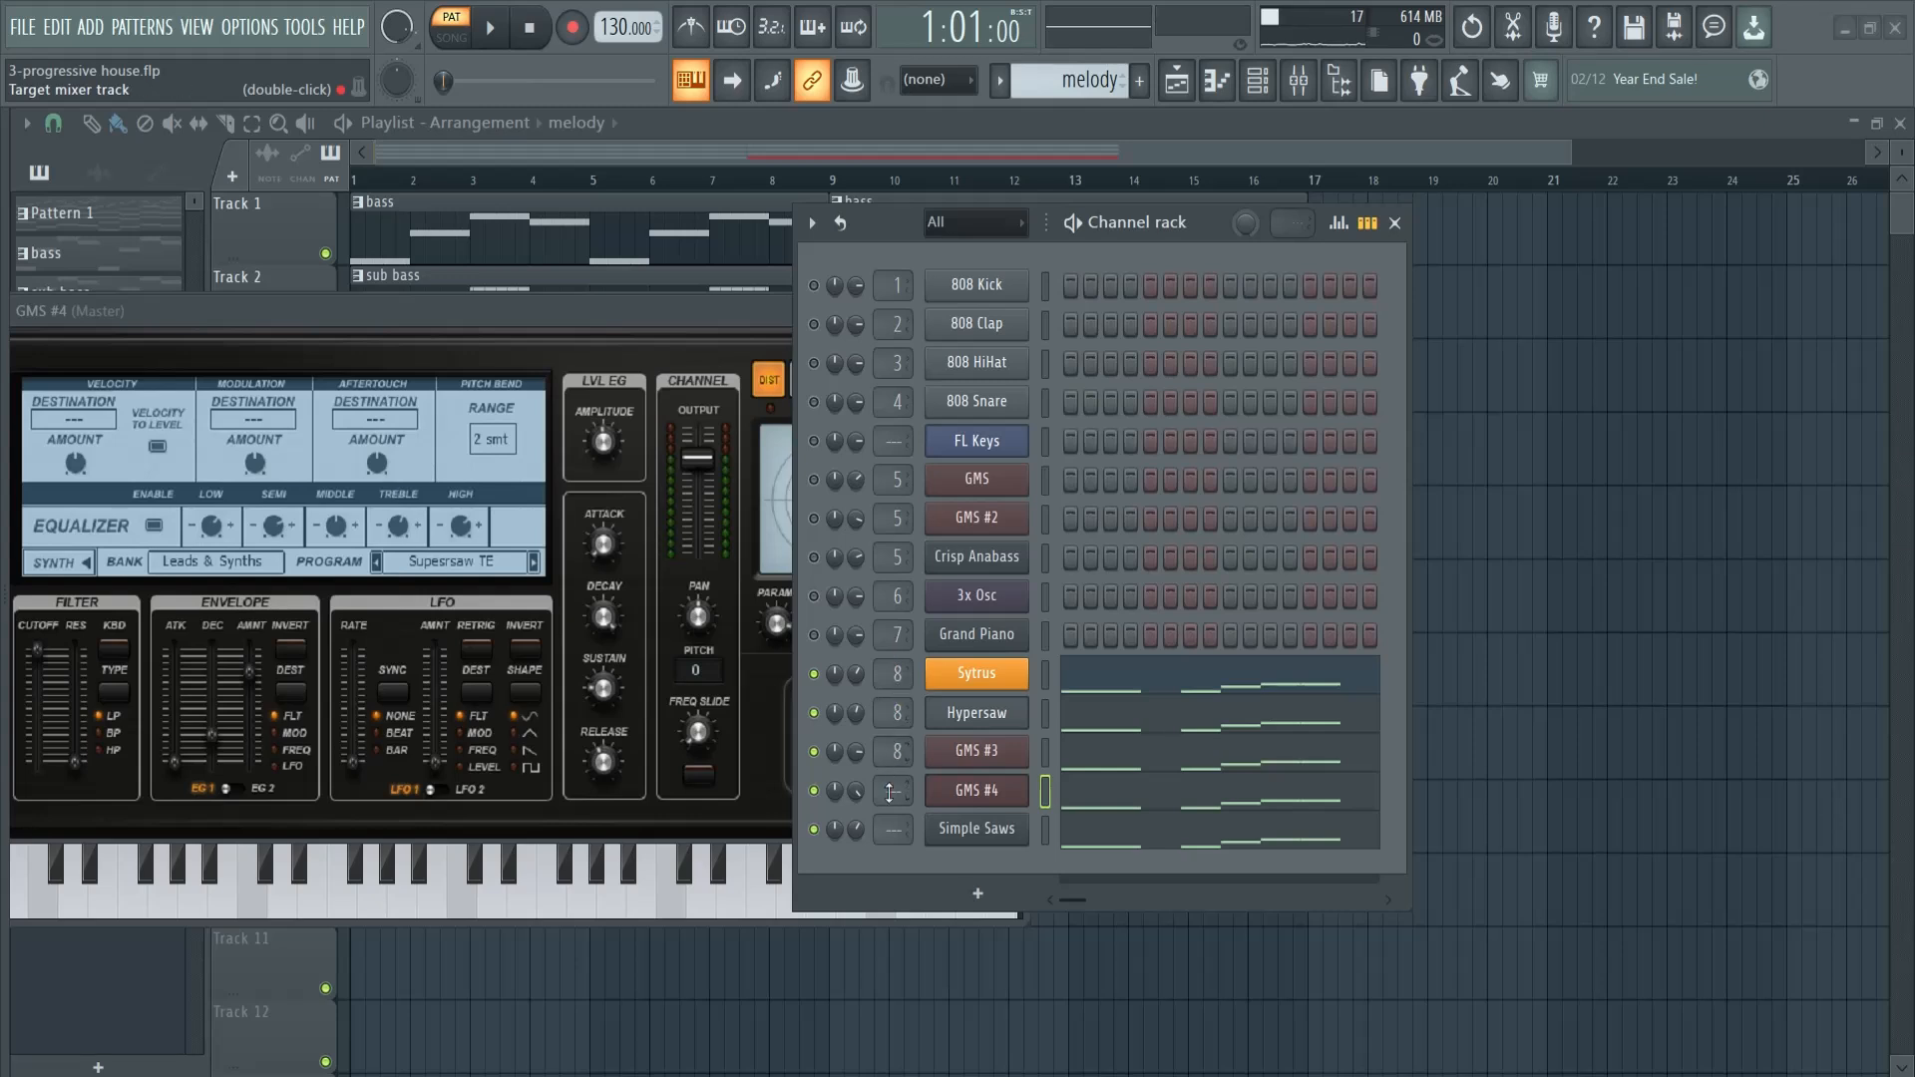
pyautogui.moveTo(902, 753); pyautogui.dragTo(901, 762)
pyautogui.press('F9')
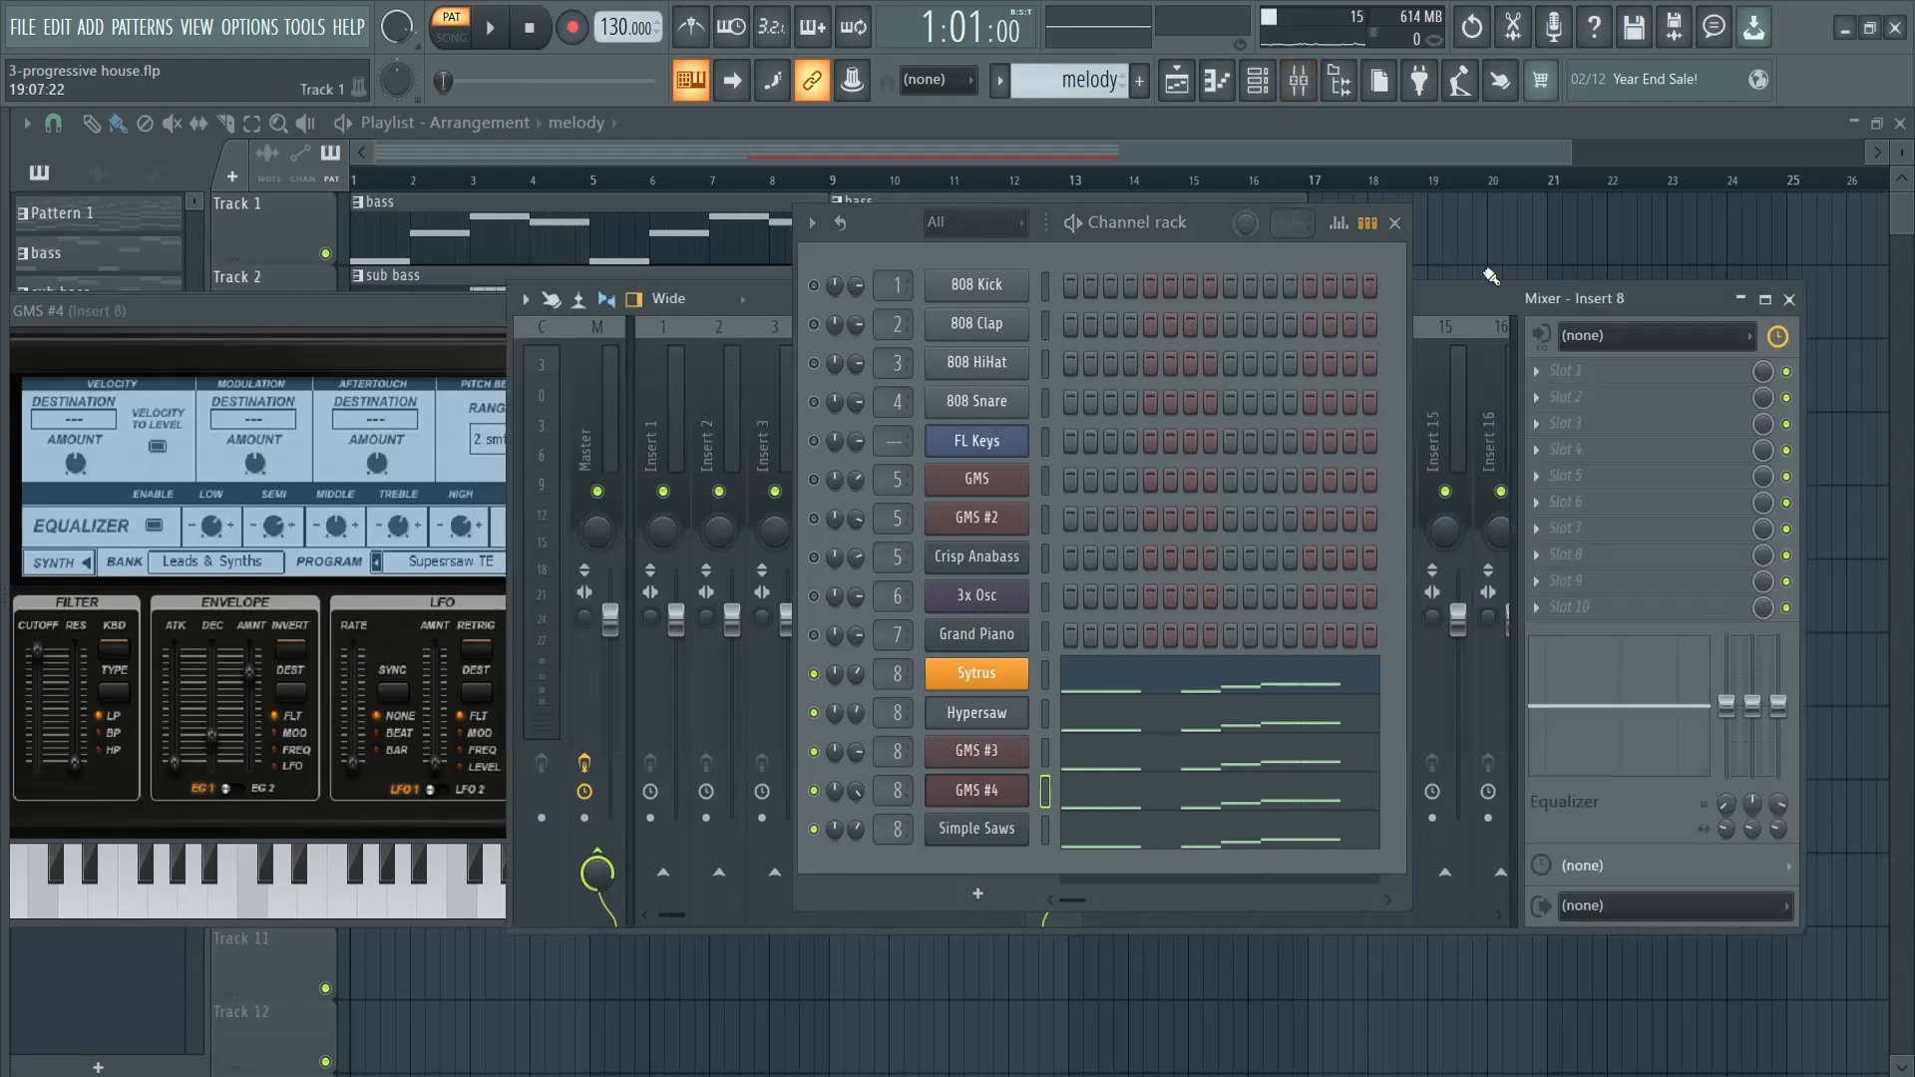
pyautogui.click(1395, 223)
pyautogui.click(1309, 270)
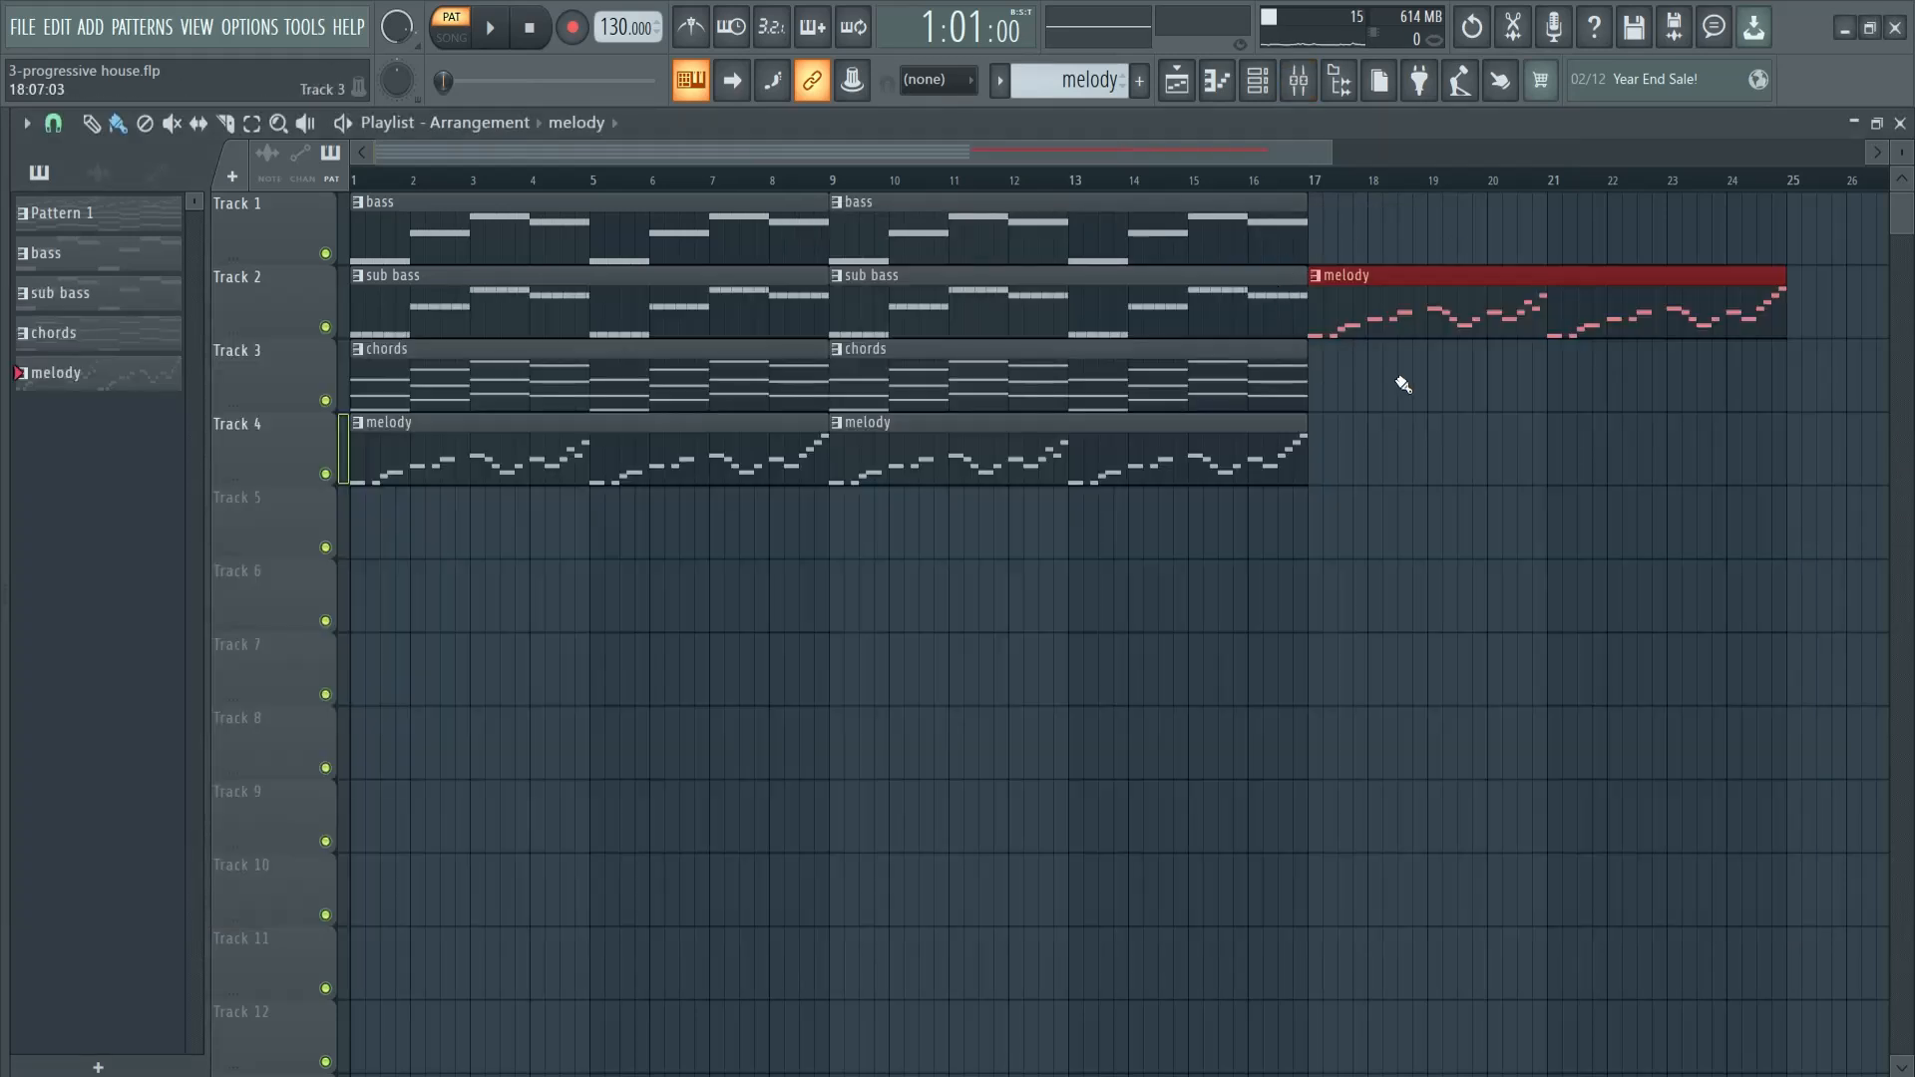
pyautogui.press('Delete')
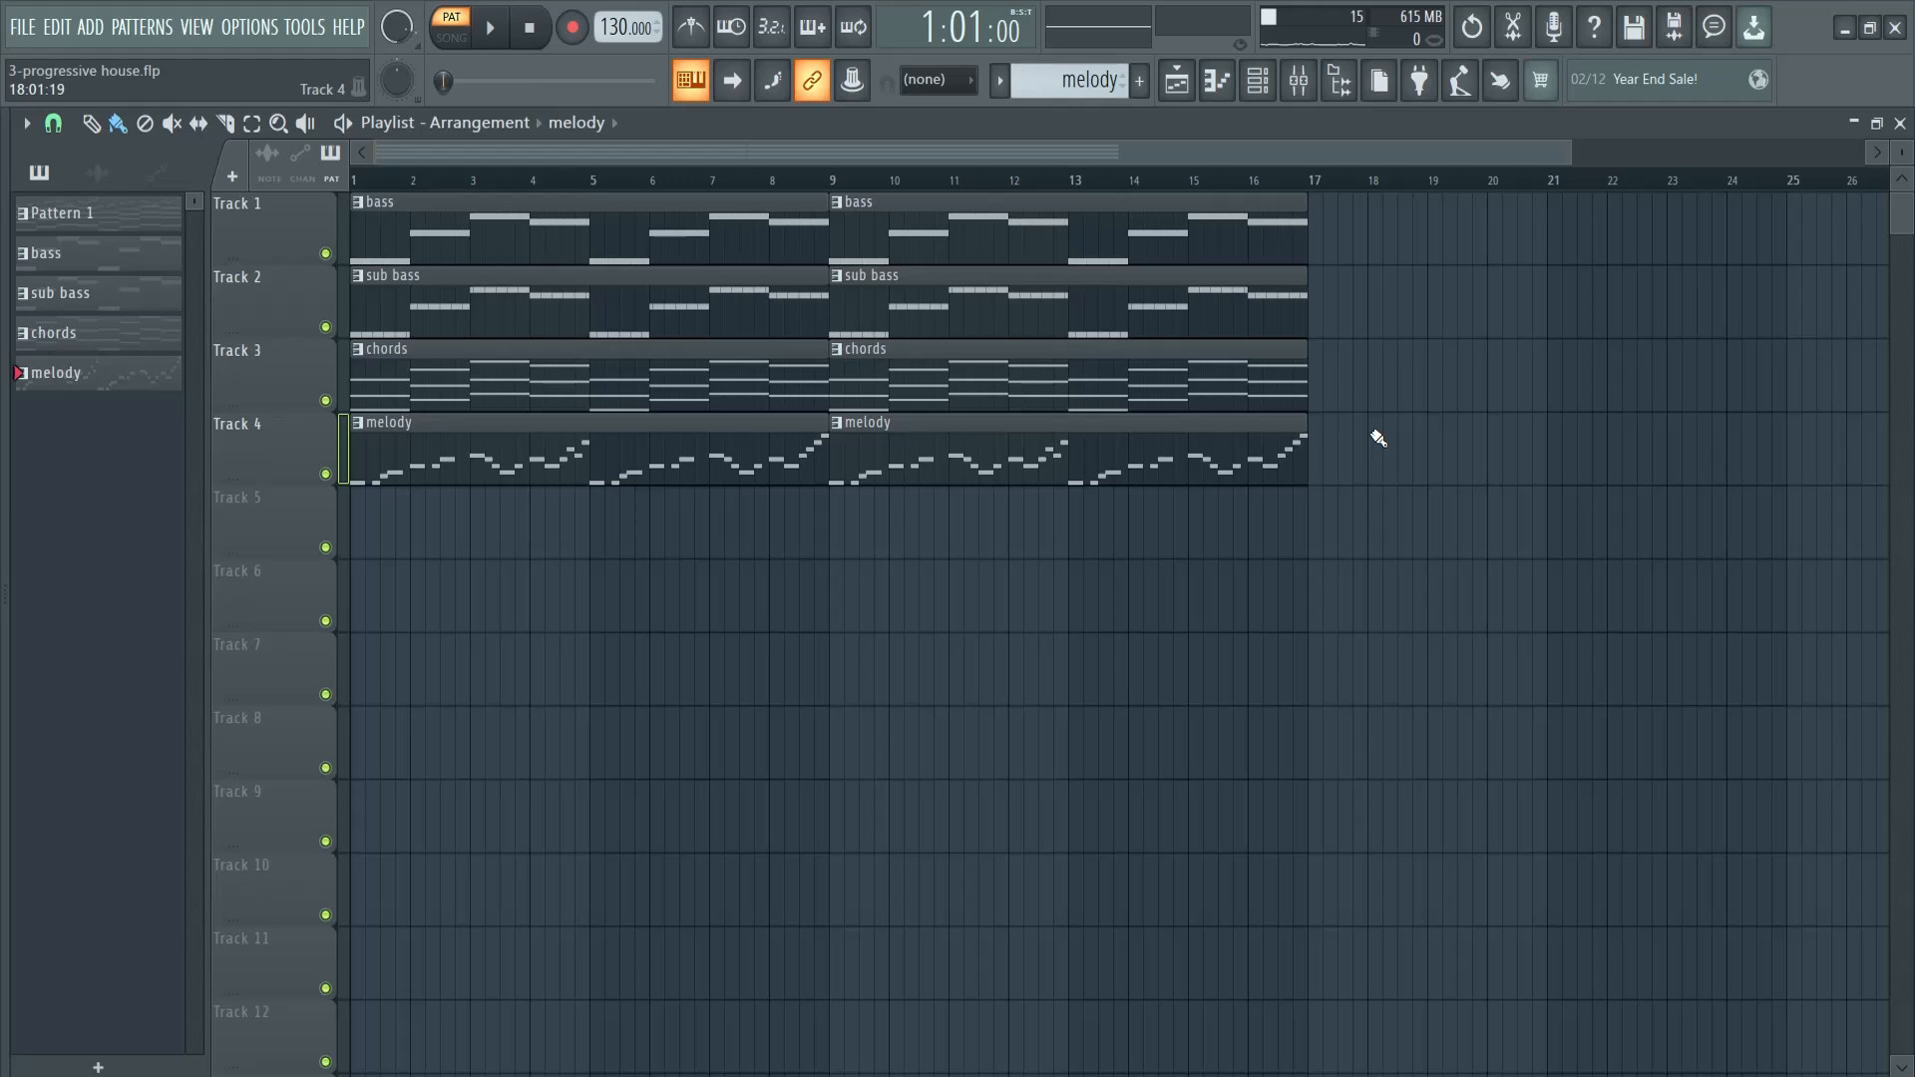
# - Load Kickstart 2 in the first effect slot of mixer Insert 8 and start playback
pyautogui.press('F9')
pyautogui.moveTo(1182, 304); pyautogui.dragTo(839, 321)
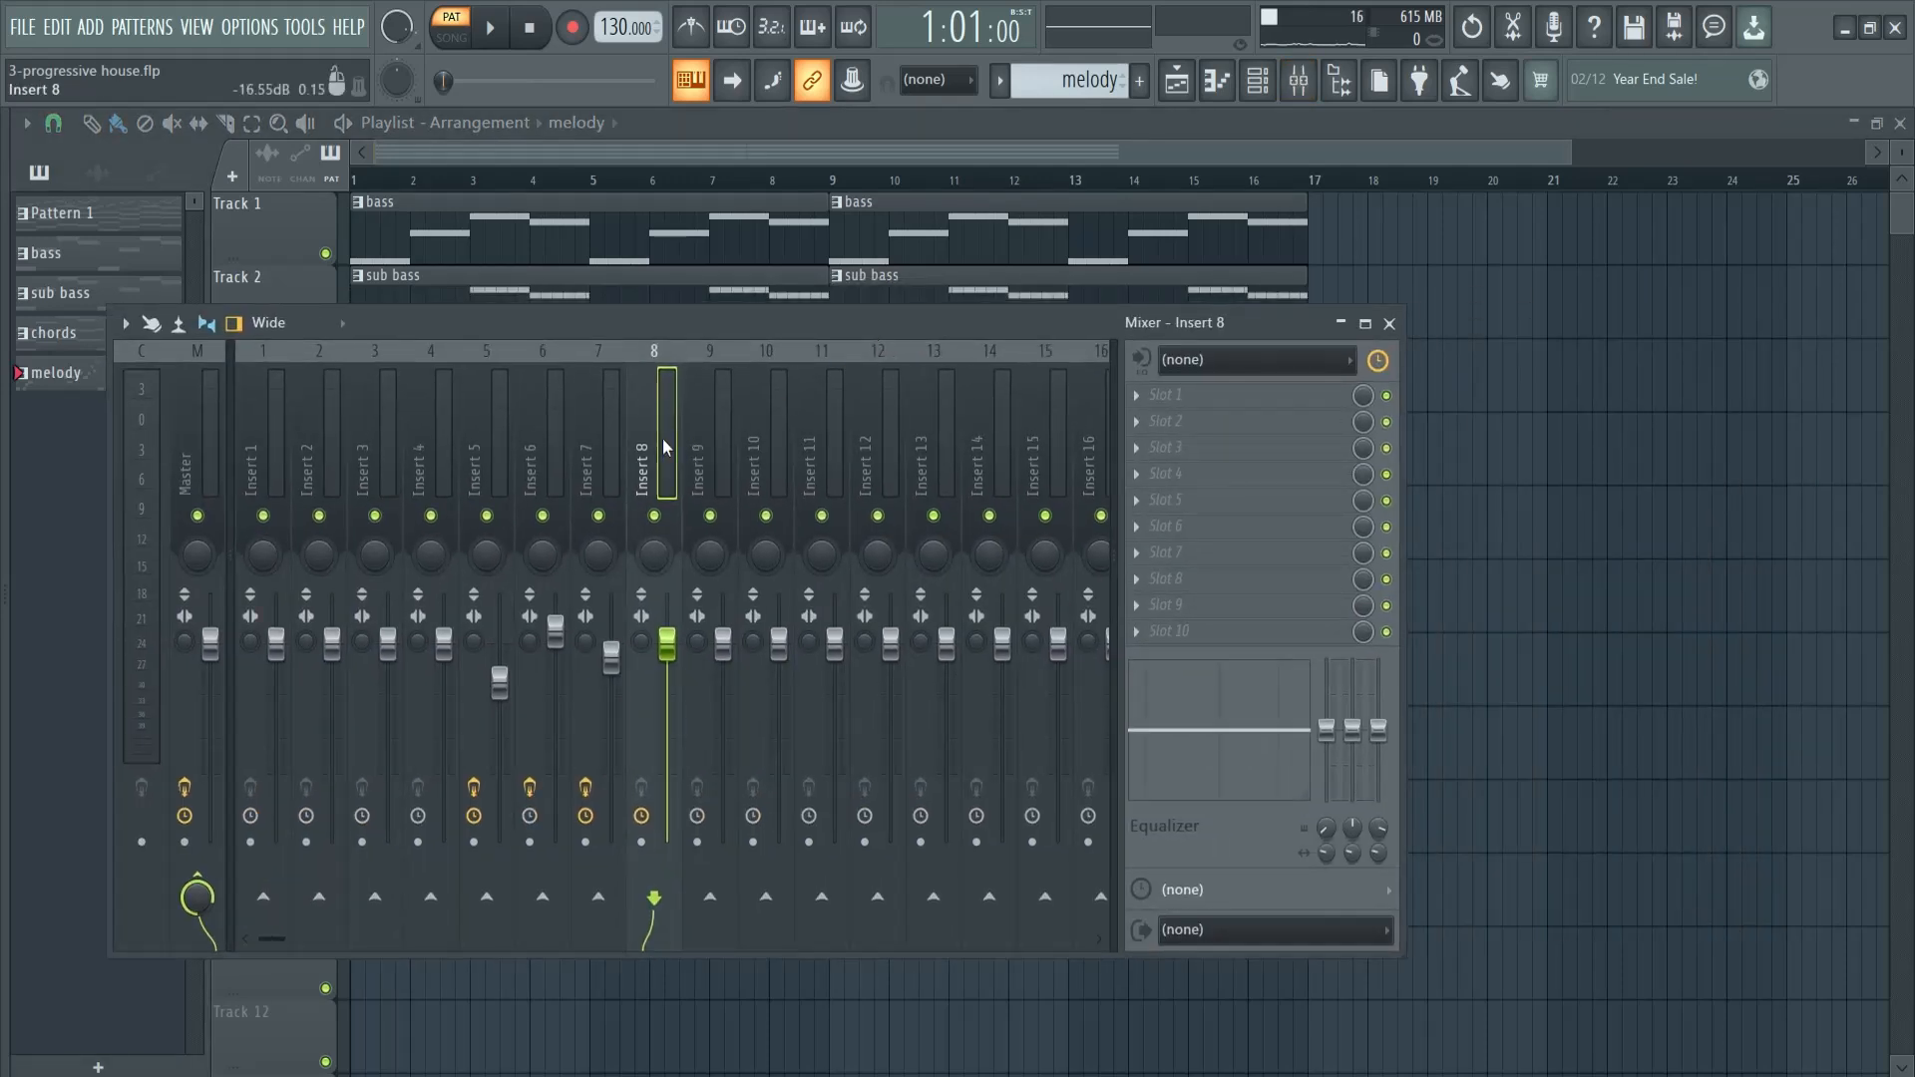
pyautogui.click(1187, 397)
pyautogui.click(1723, 231)
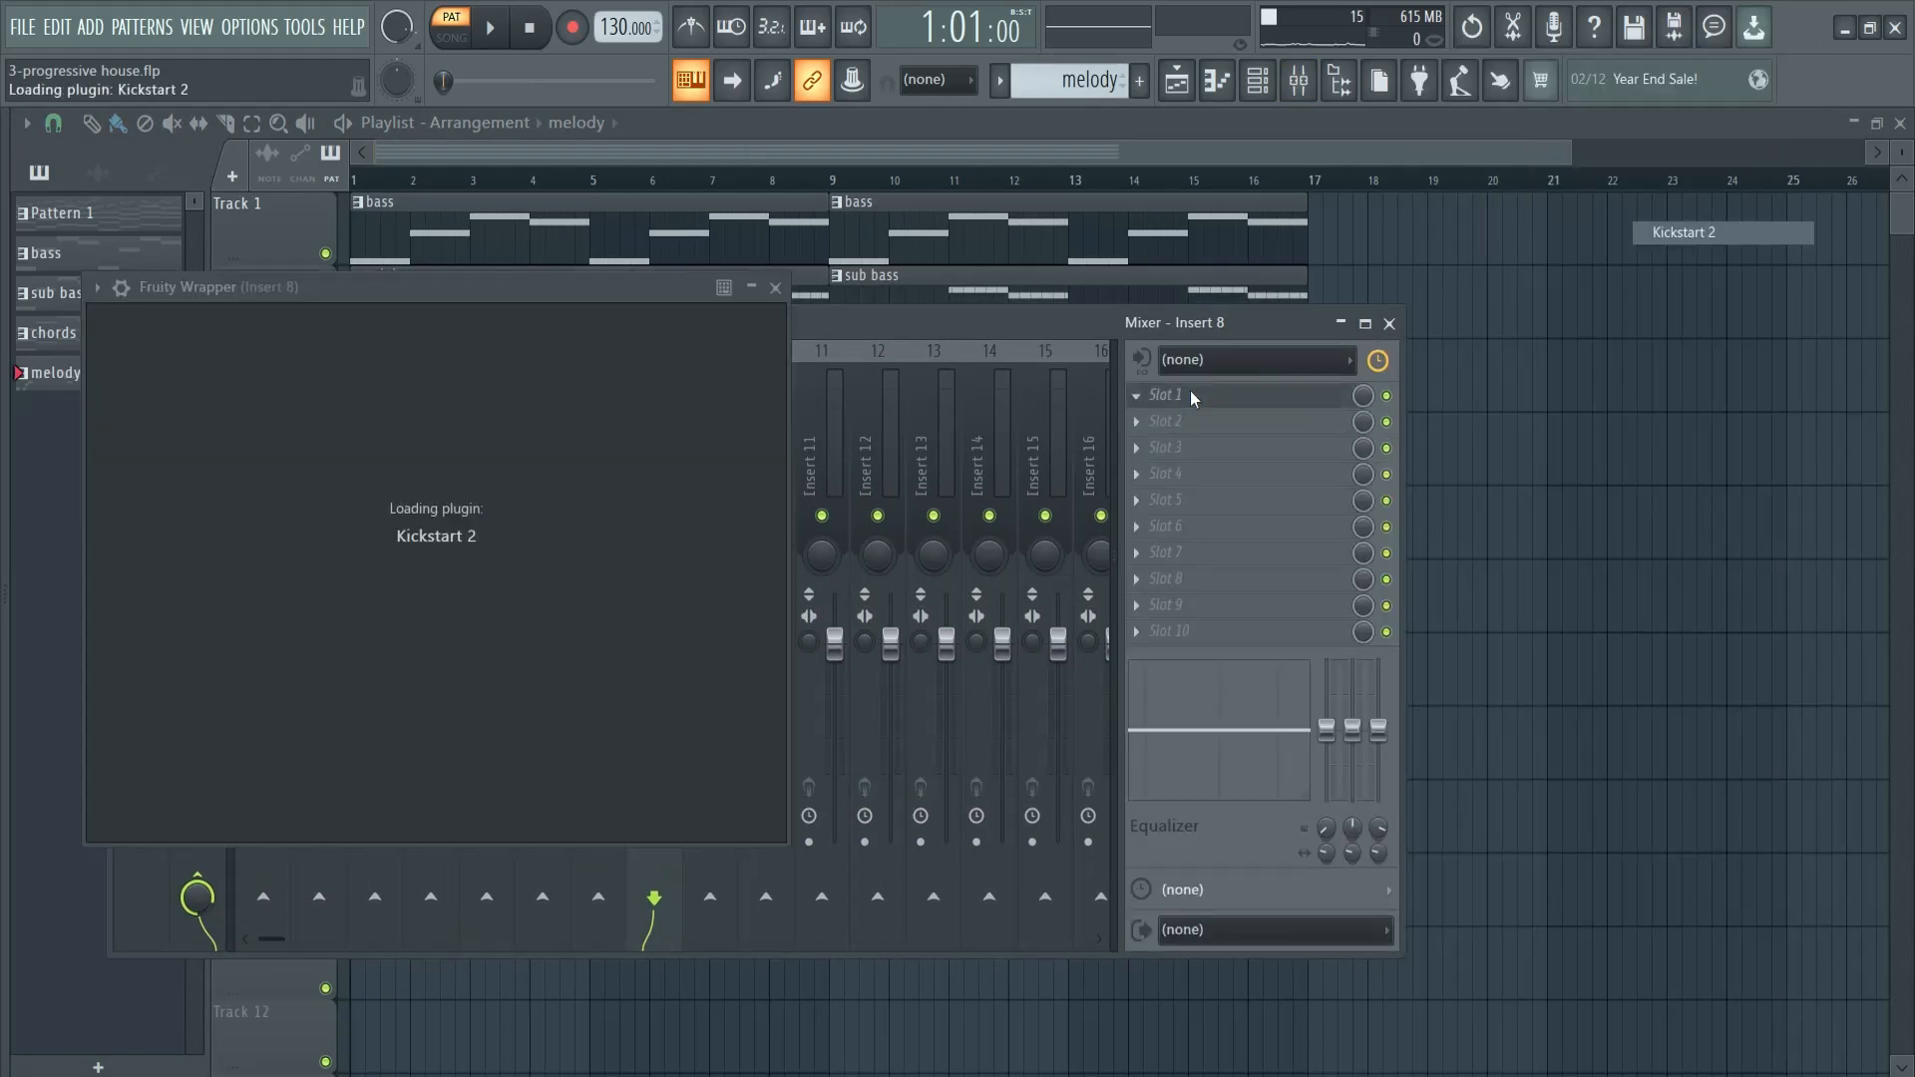
pyautogui.press('space')
pyautogui.click(832, 291)
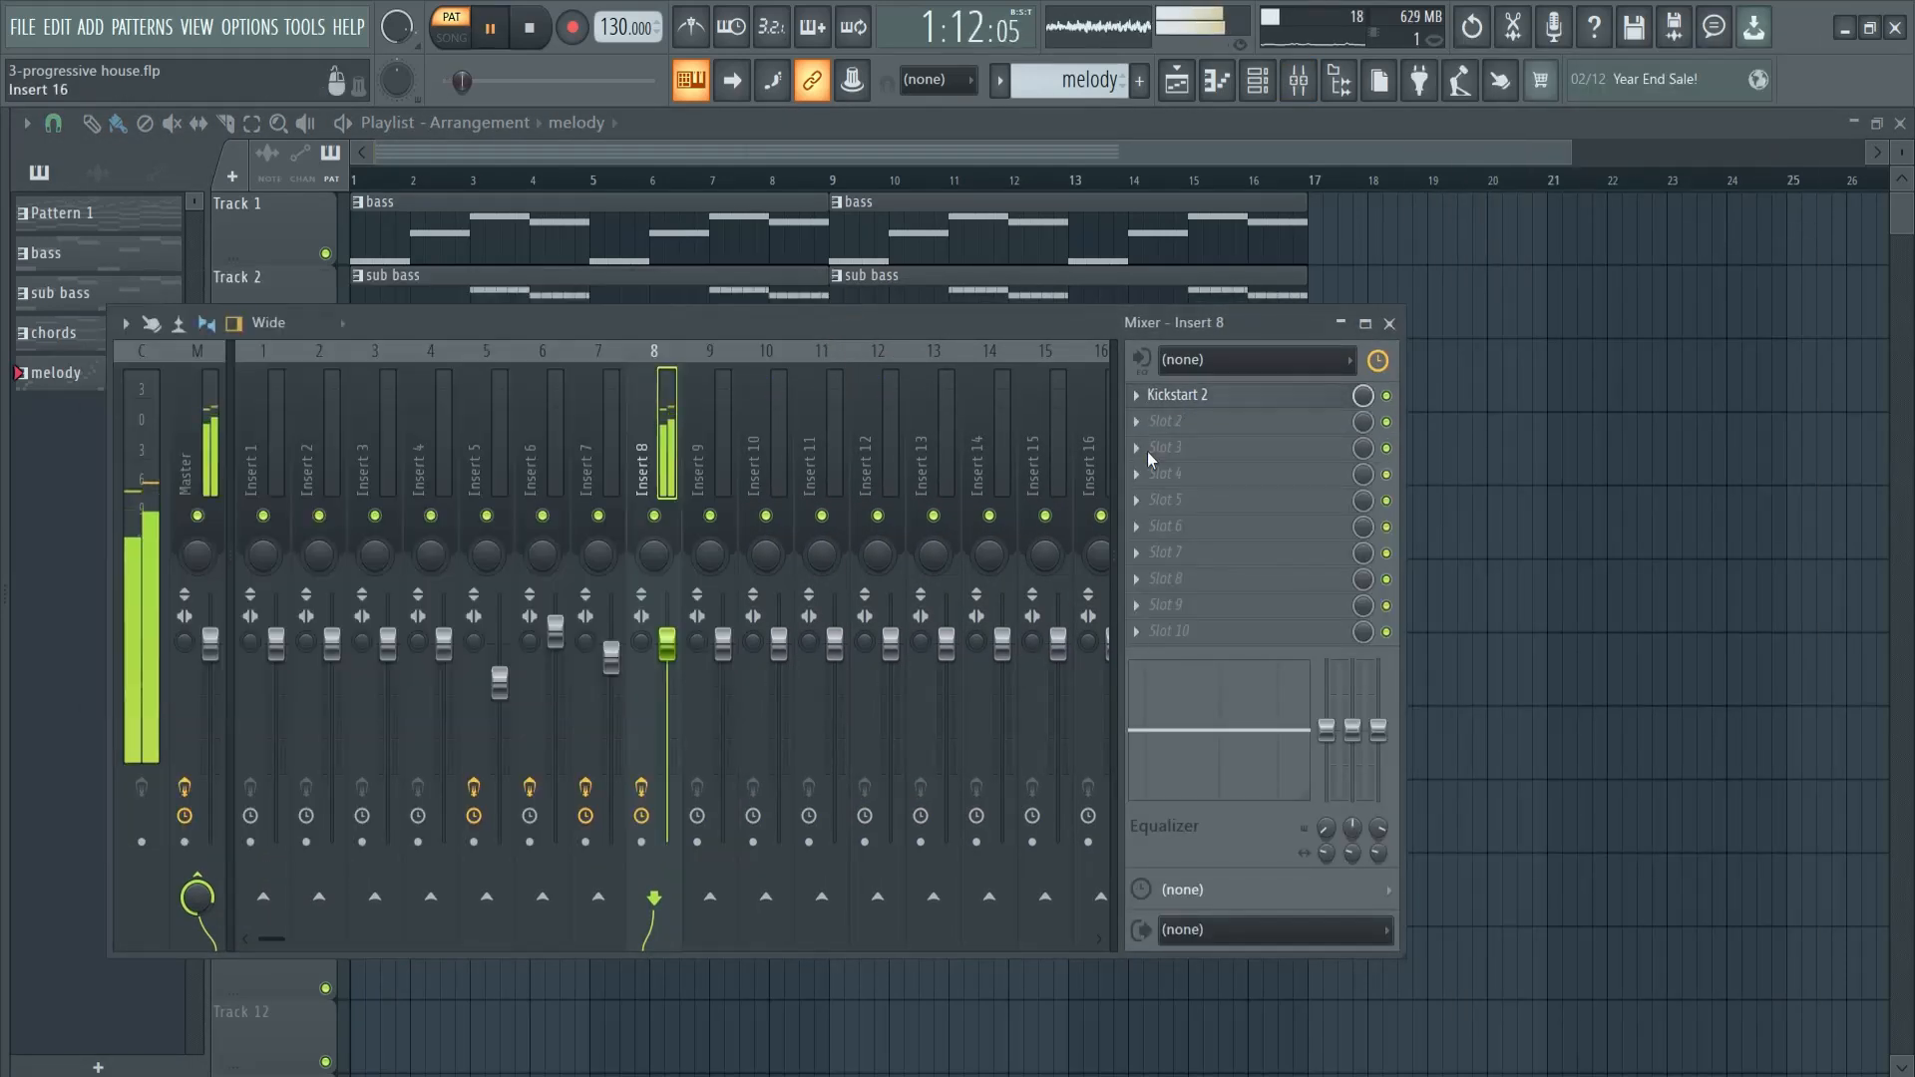
# - Add Fruity Reeverb 2 in slot 2 of Insert 8, raise its size, early reflection and wet levels, and set its mix level to 75%
pyautogui.click(1172, 421)
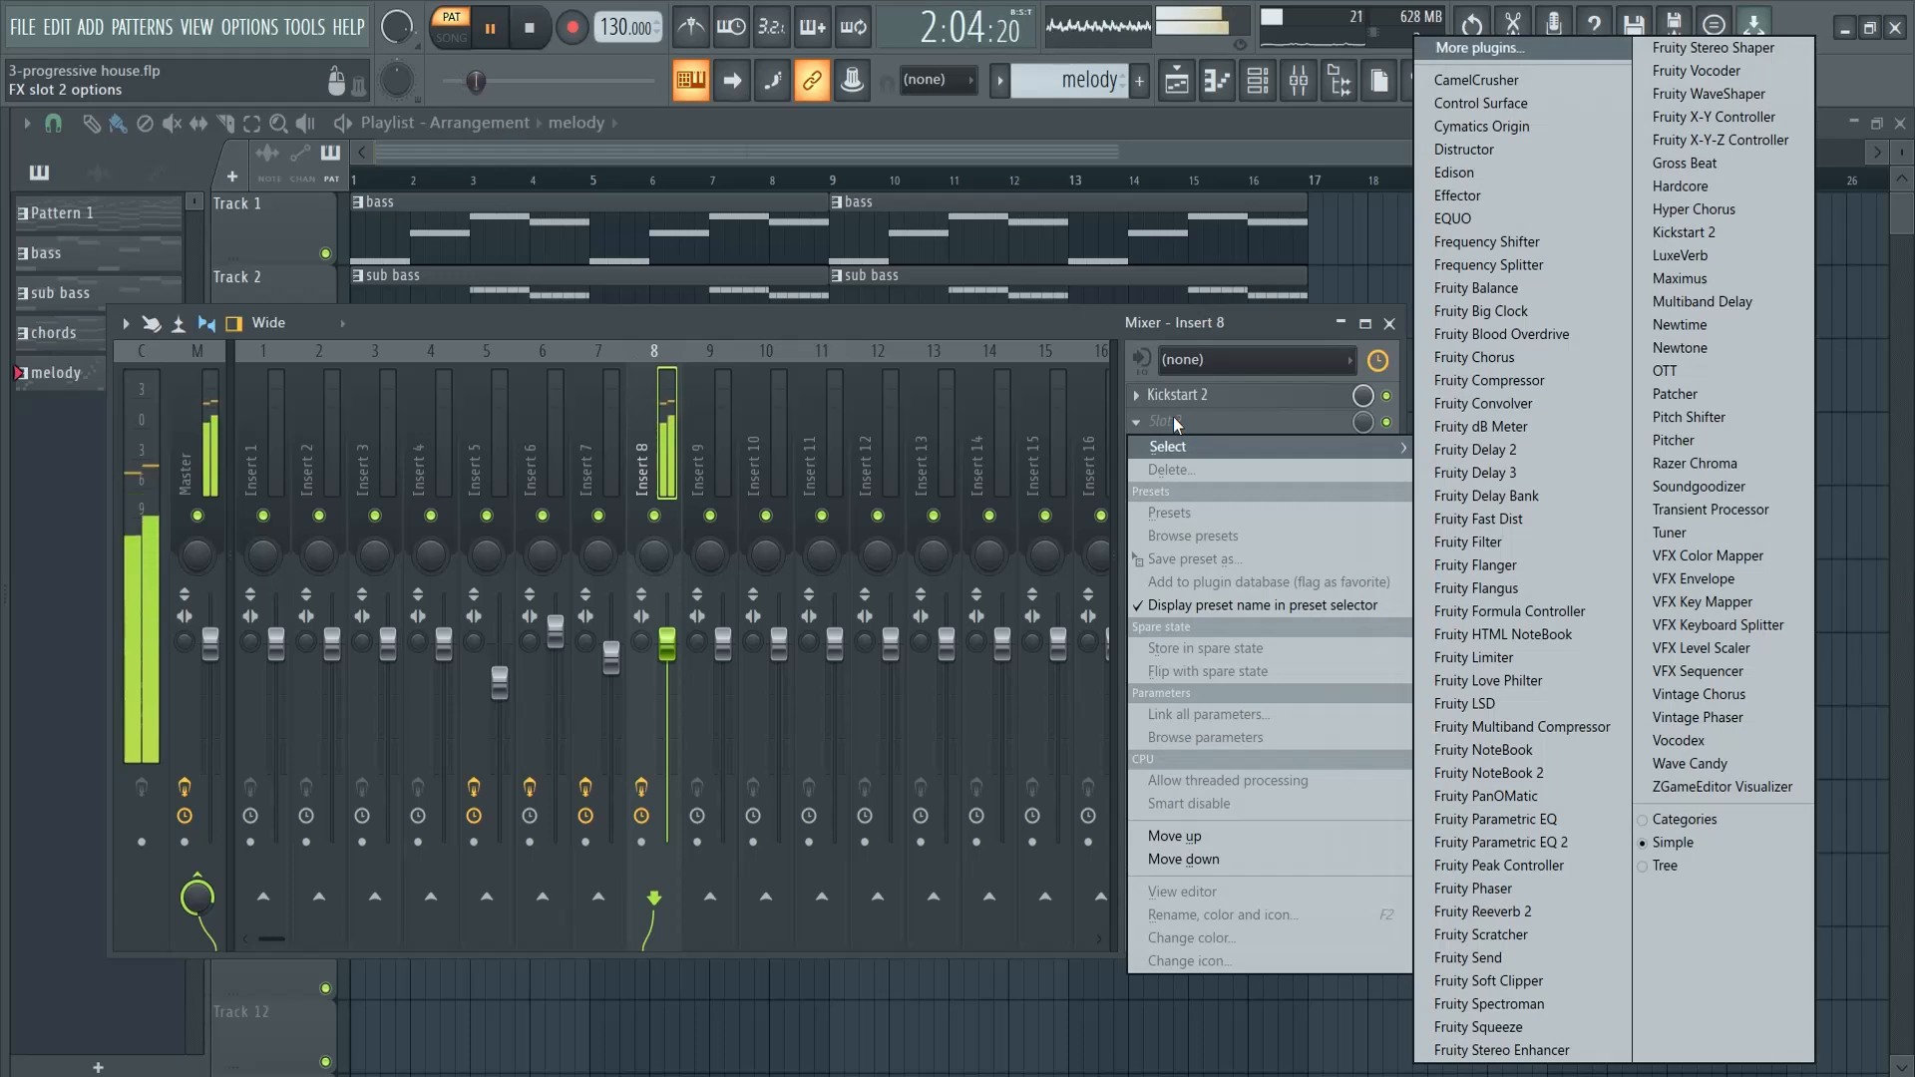
pyautogui.click(1476, 911)
pyautogui.moveTo(426, 441); pyautogui.dragTo(424, 416)
pyautogui.moveTo(749, 407); pyautogui.dragTo(749, 383)
pyautogui.moveTo(714, 407); pyautogui.dragTo(714, 397)
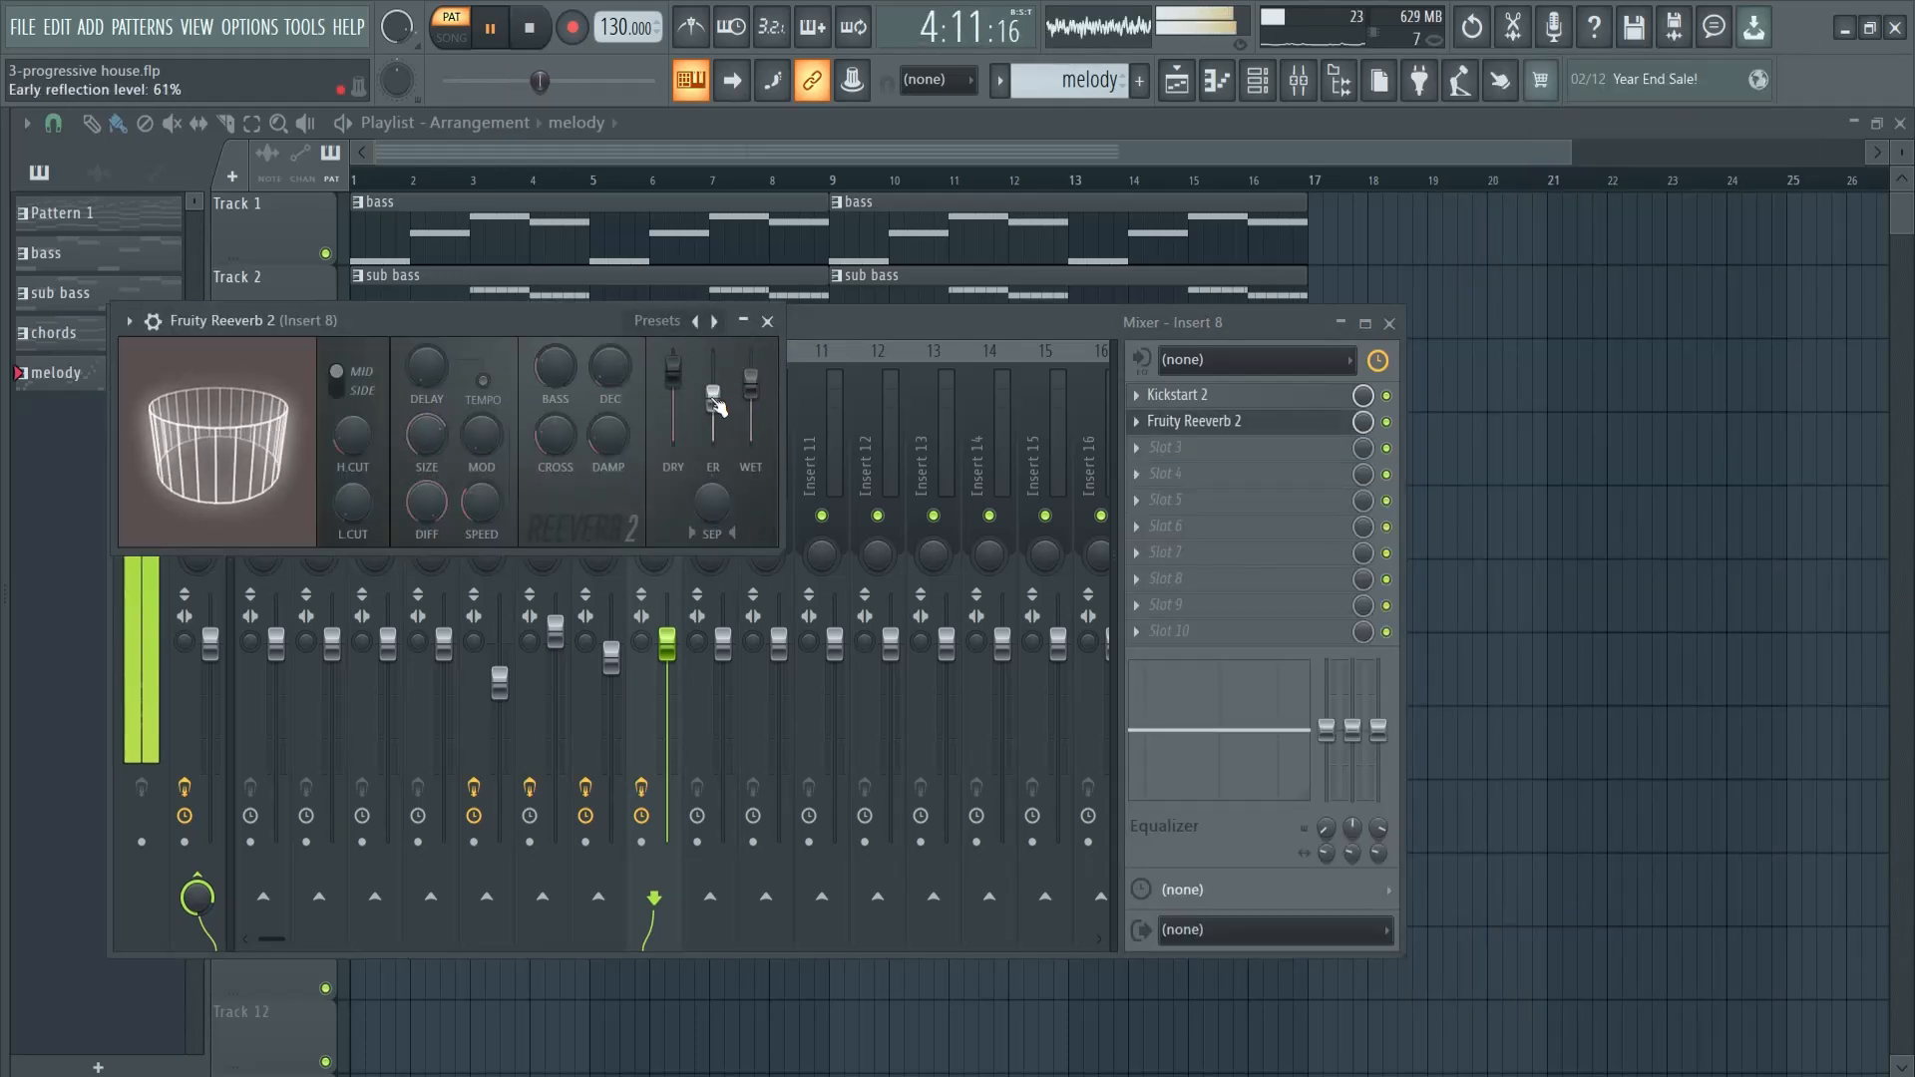
pyautogui.click(1366, 423)
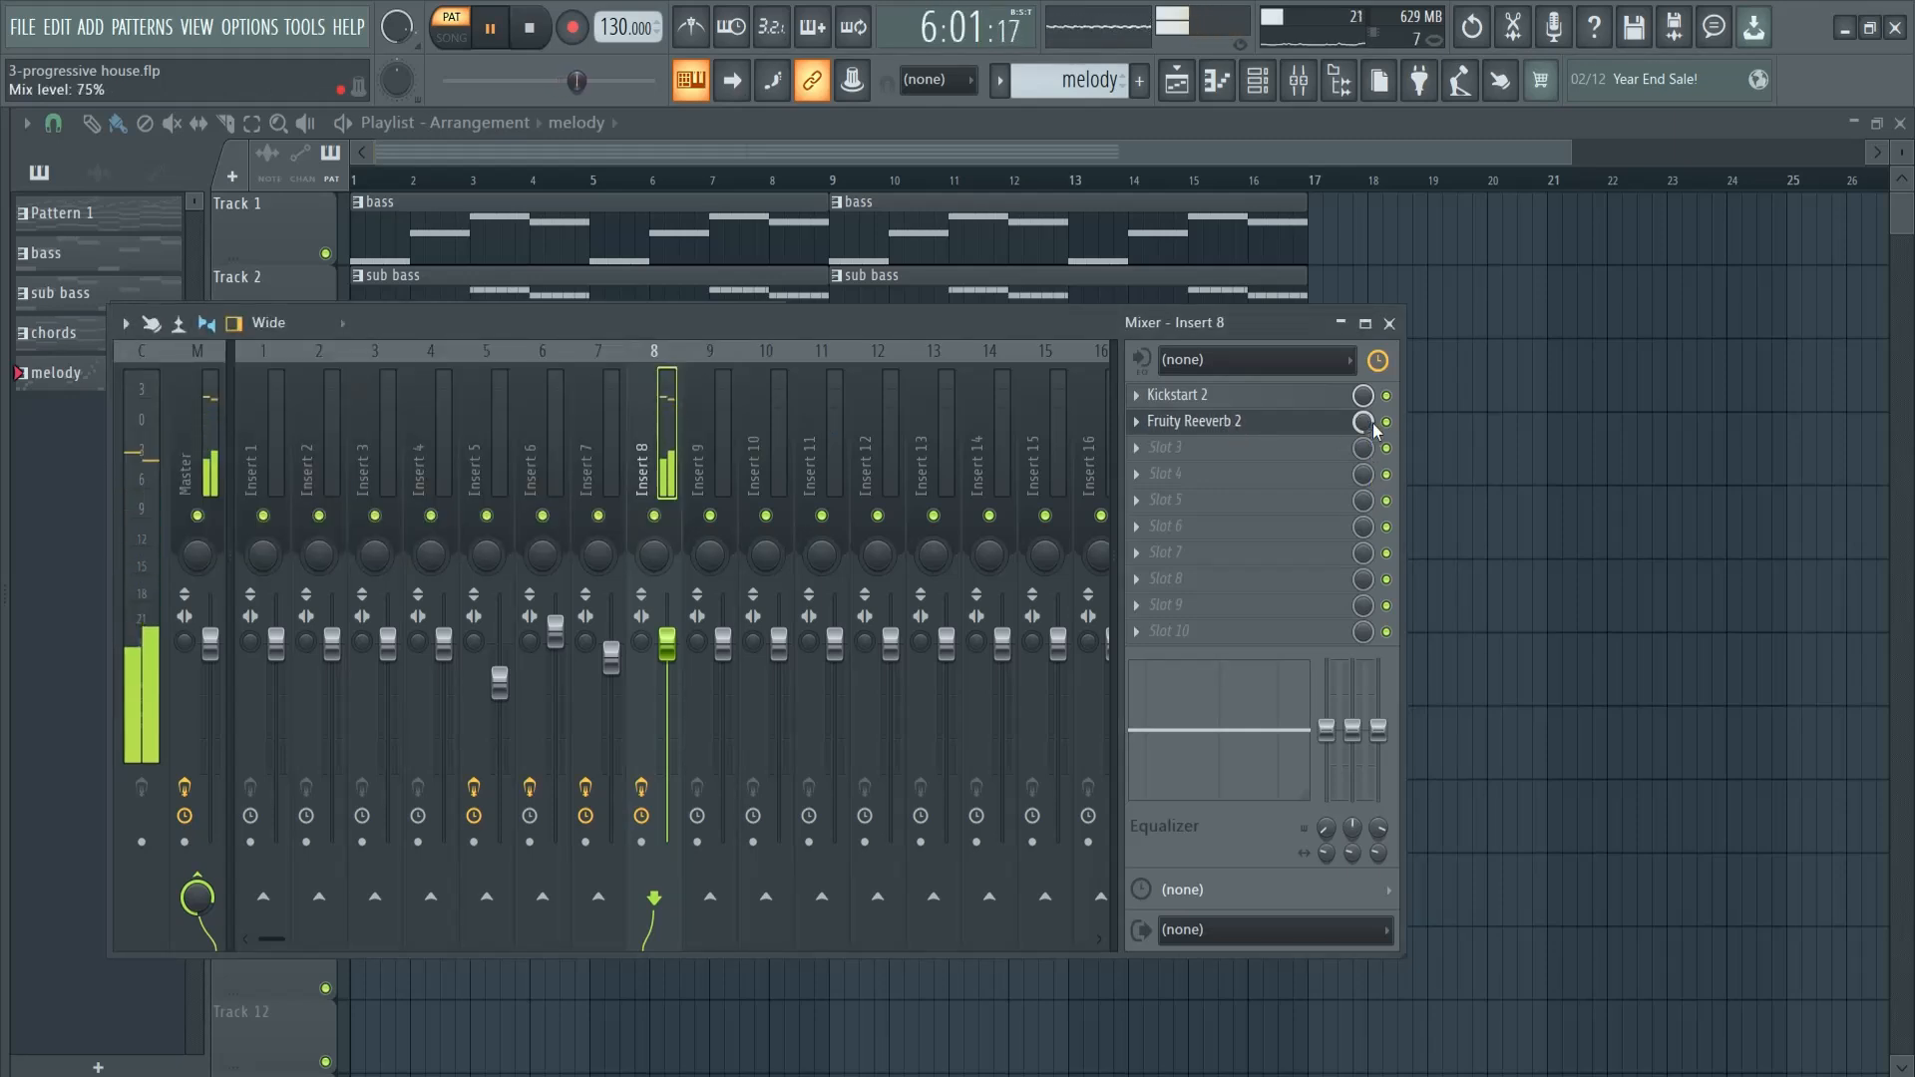
# - Add Fruity Parametric EQ 2 in slot 3 with the 20Hz + 18kHz cut preset and move the low cut up to about 200 Hz
pyautogui.click(1348, 446)
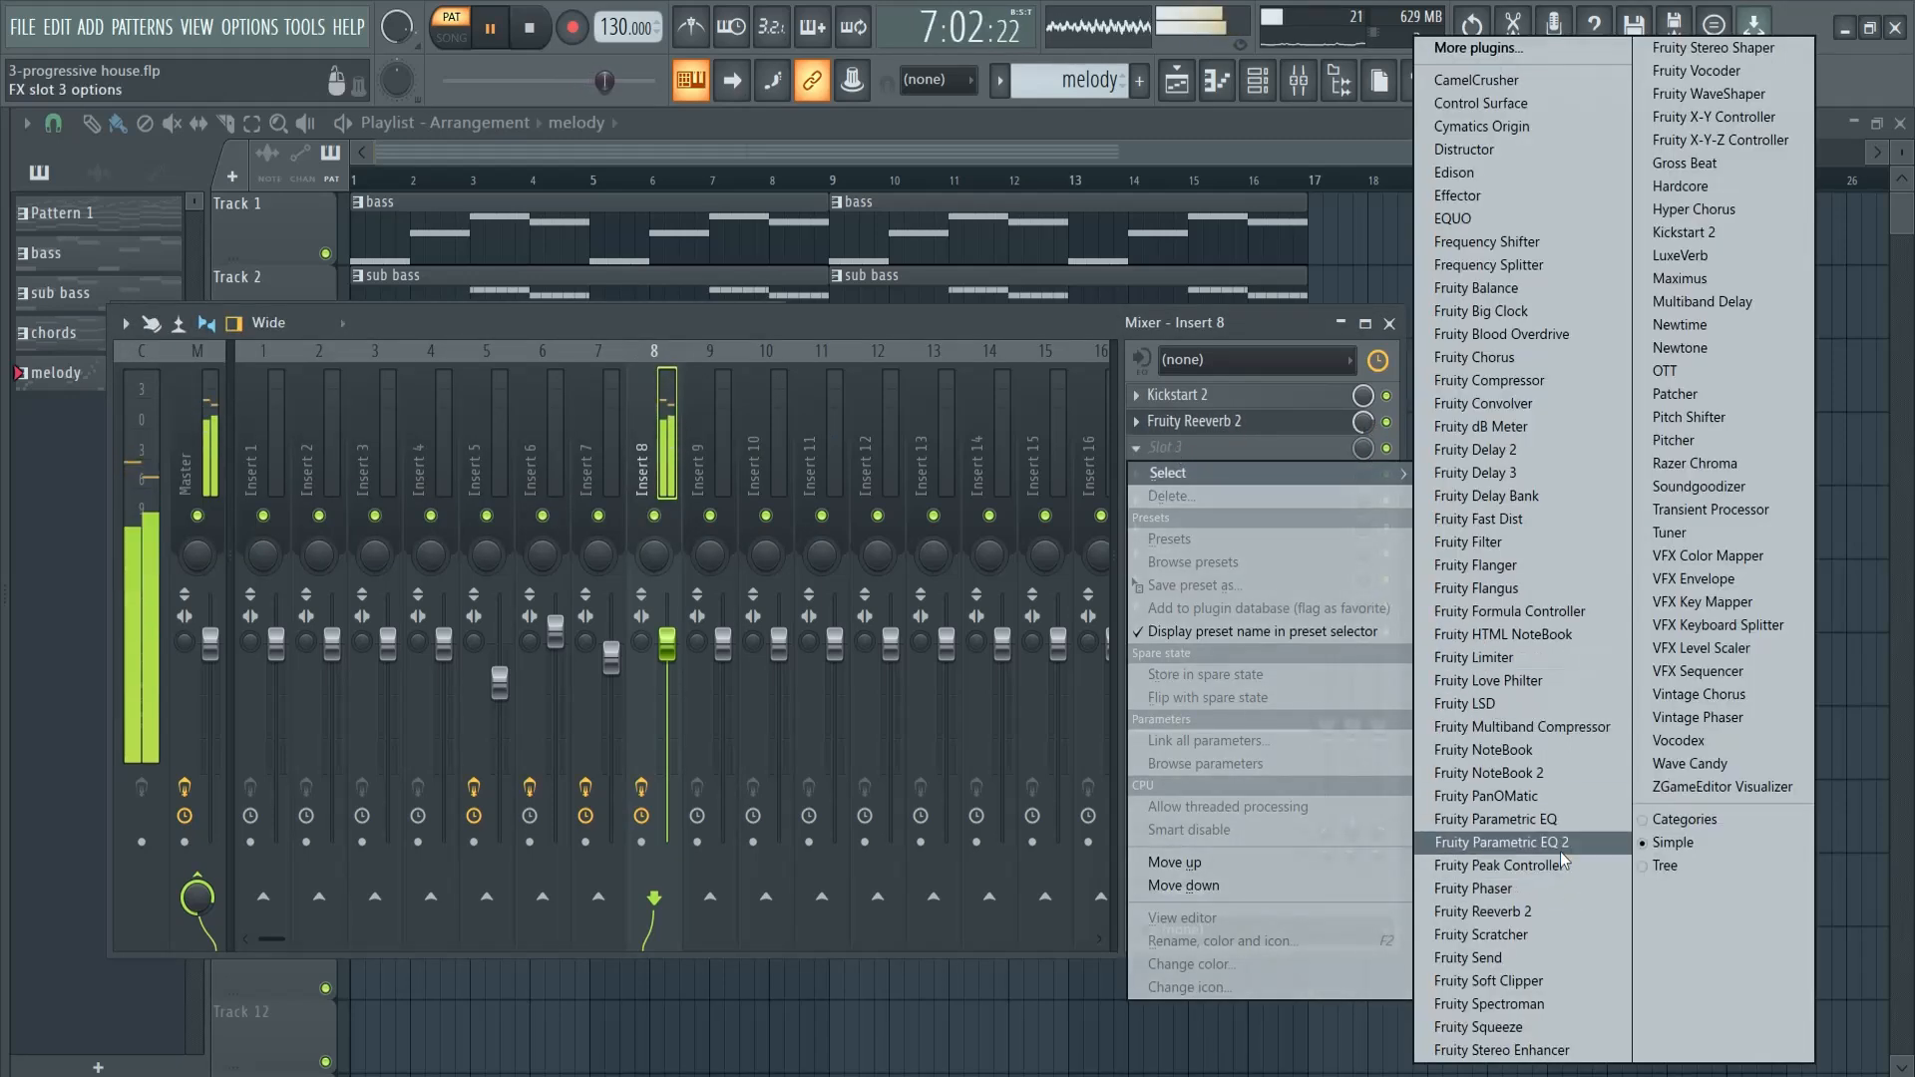
pyautogui.click(1496, 842)
pyautogui.click(879, 354)
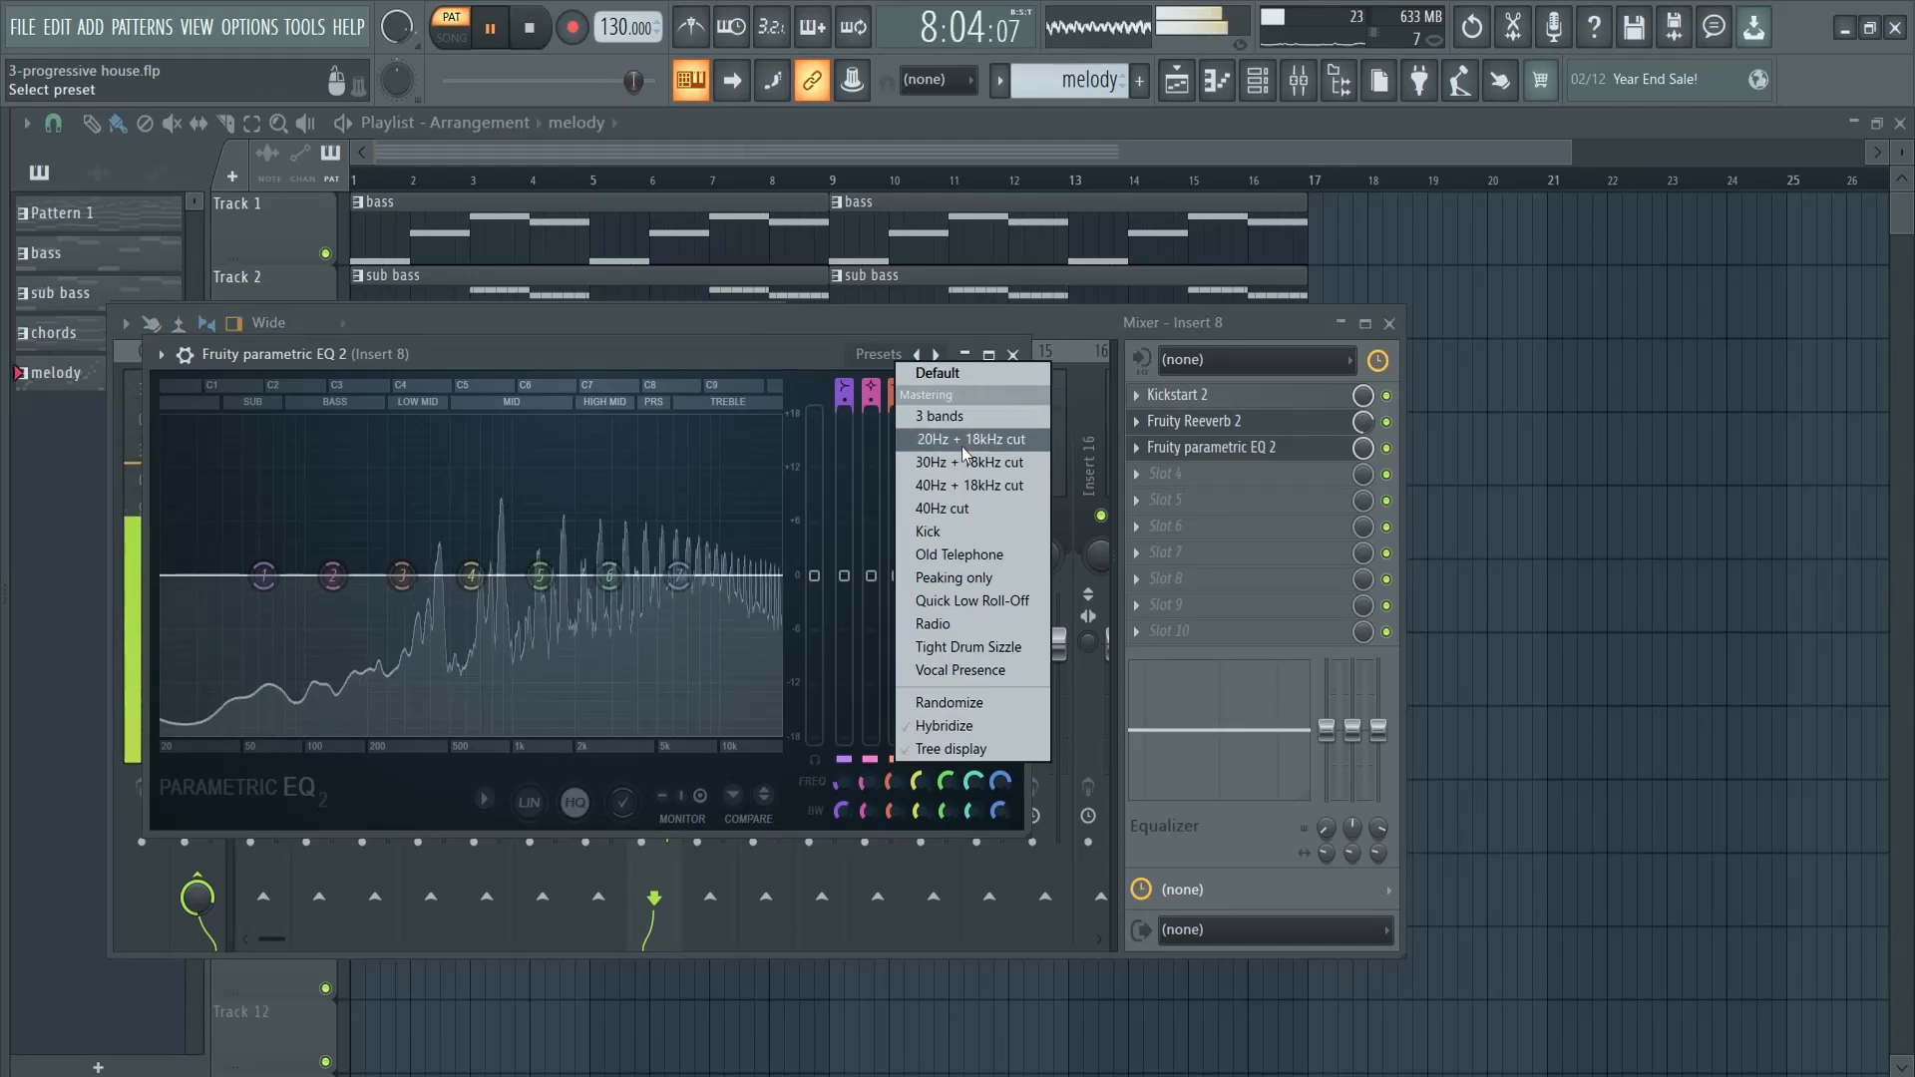
pyautogui.click(955, 446)
pyautogui.moveTo(179, 569); pyautogui.dragTo(462, 530)
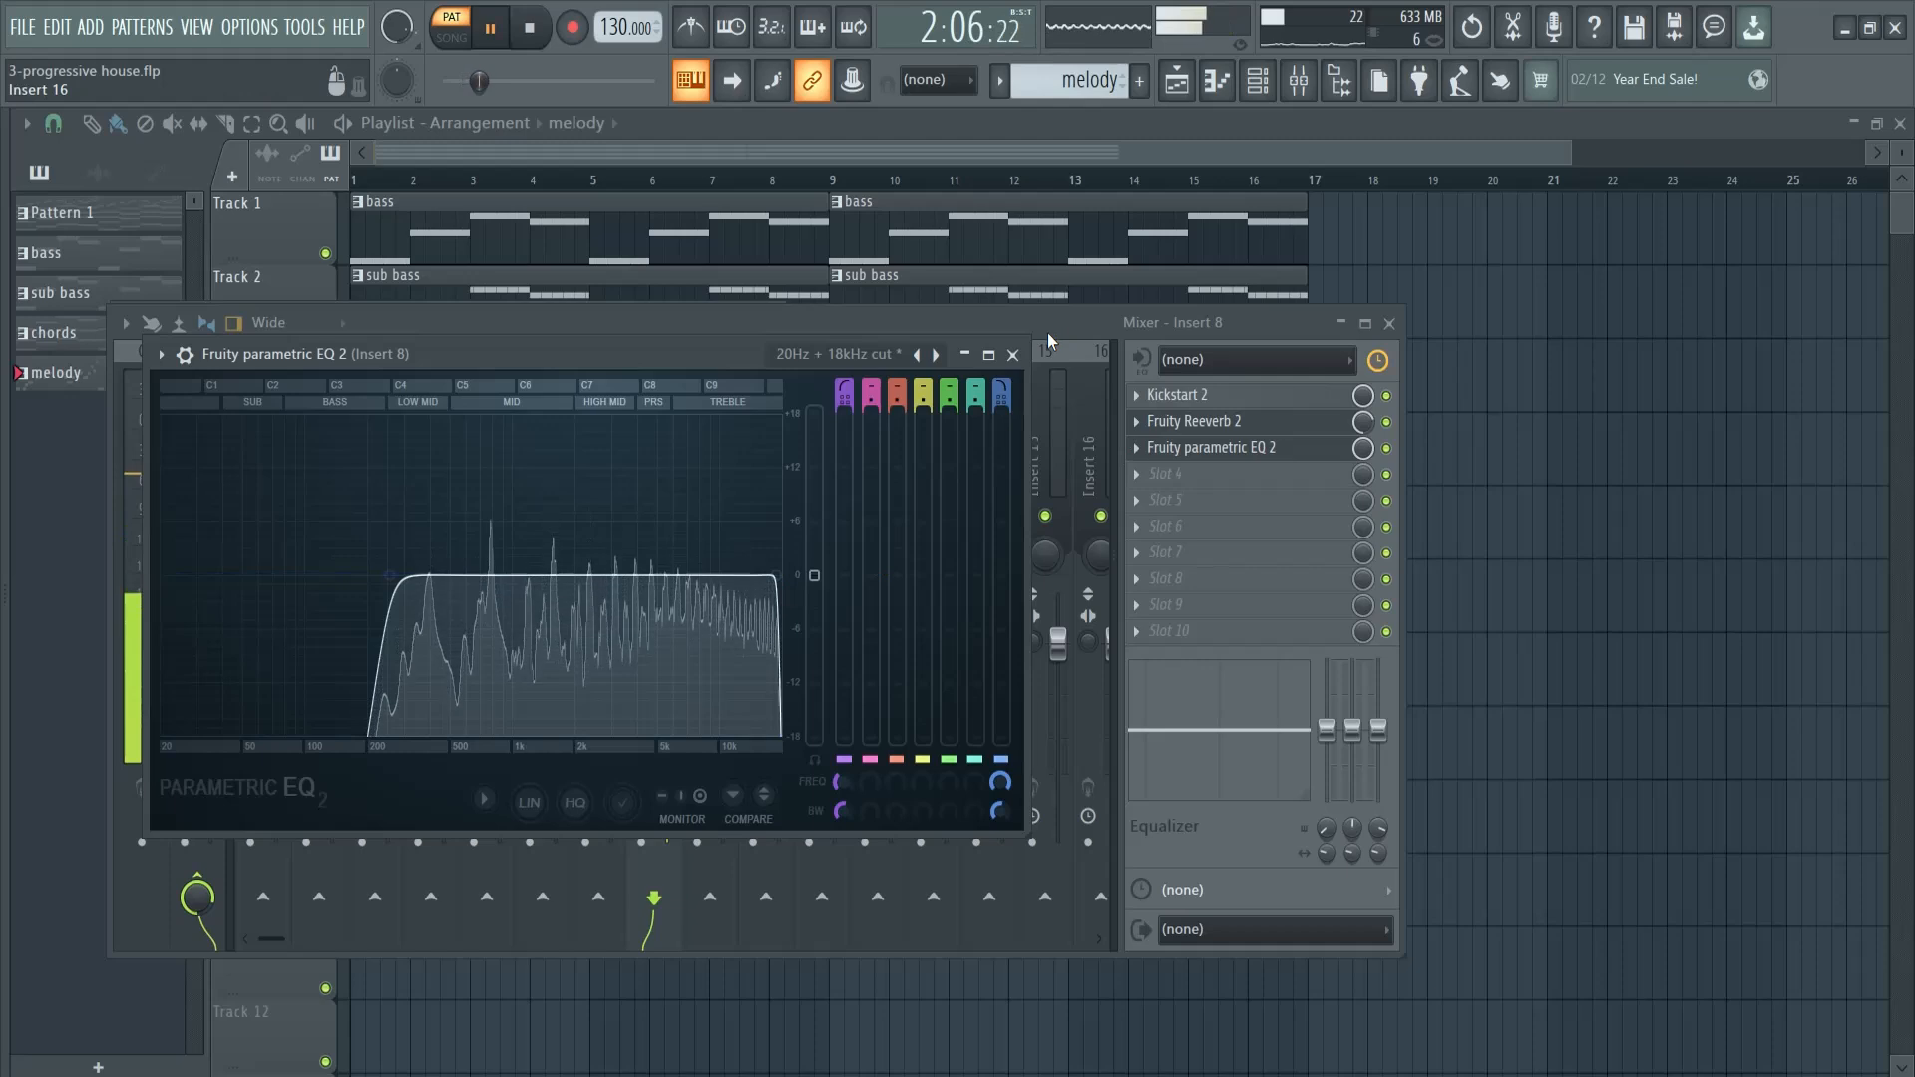
pyautogui.click(1012, 355)
# - Add a second Fruity Parametric EQ 2 in slot 4, boost bands 6 and 7, and stop playback
pyautogui.click(1165, 473)
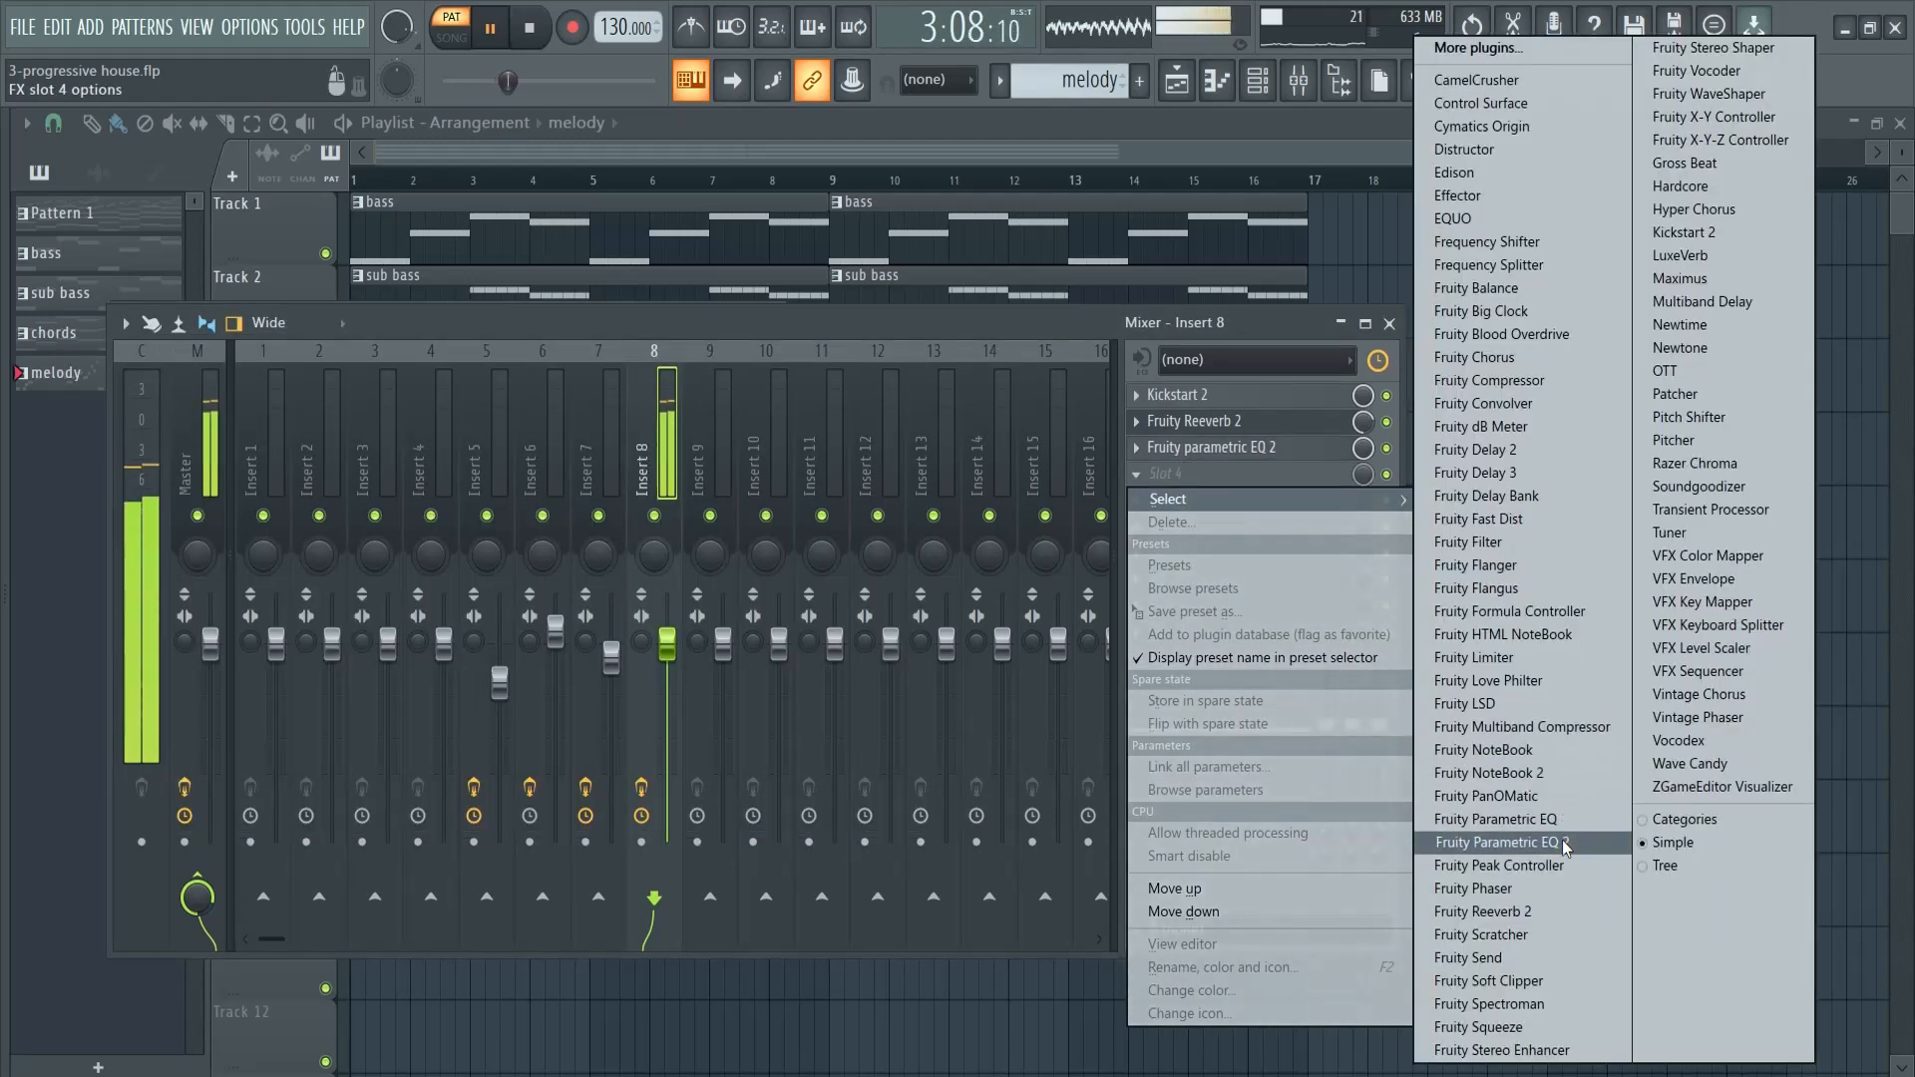
pyautogui.click(1502, 842)
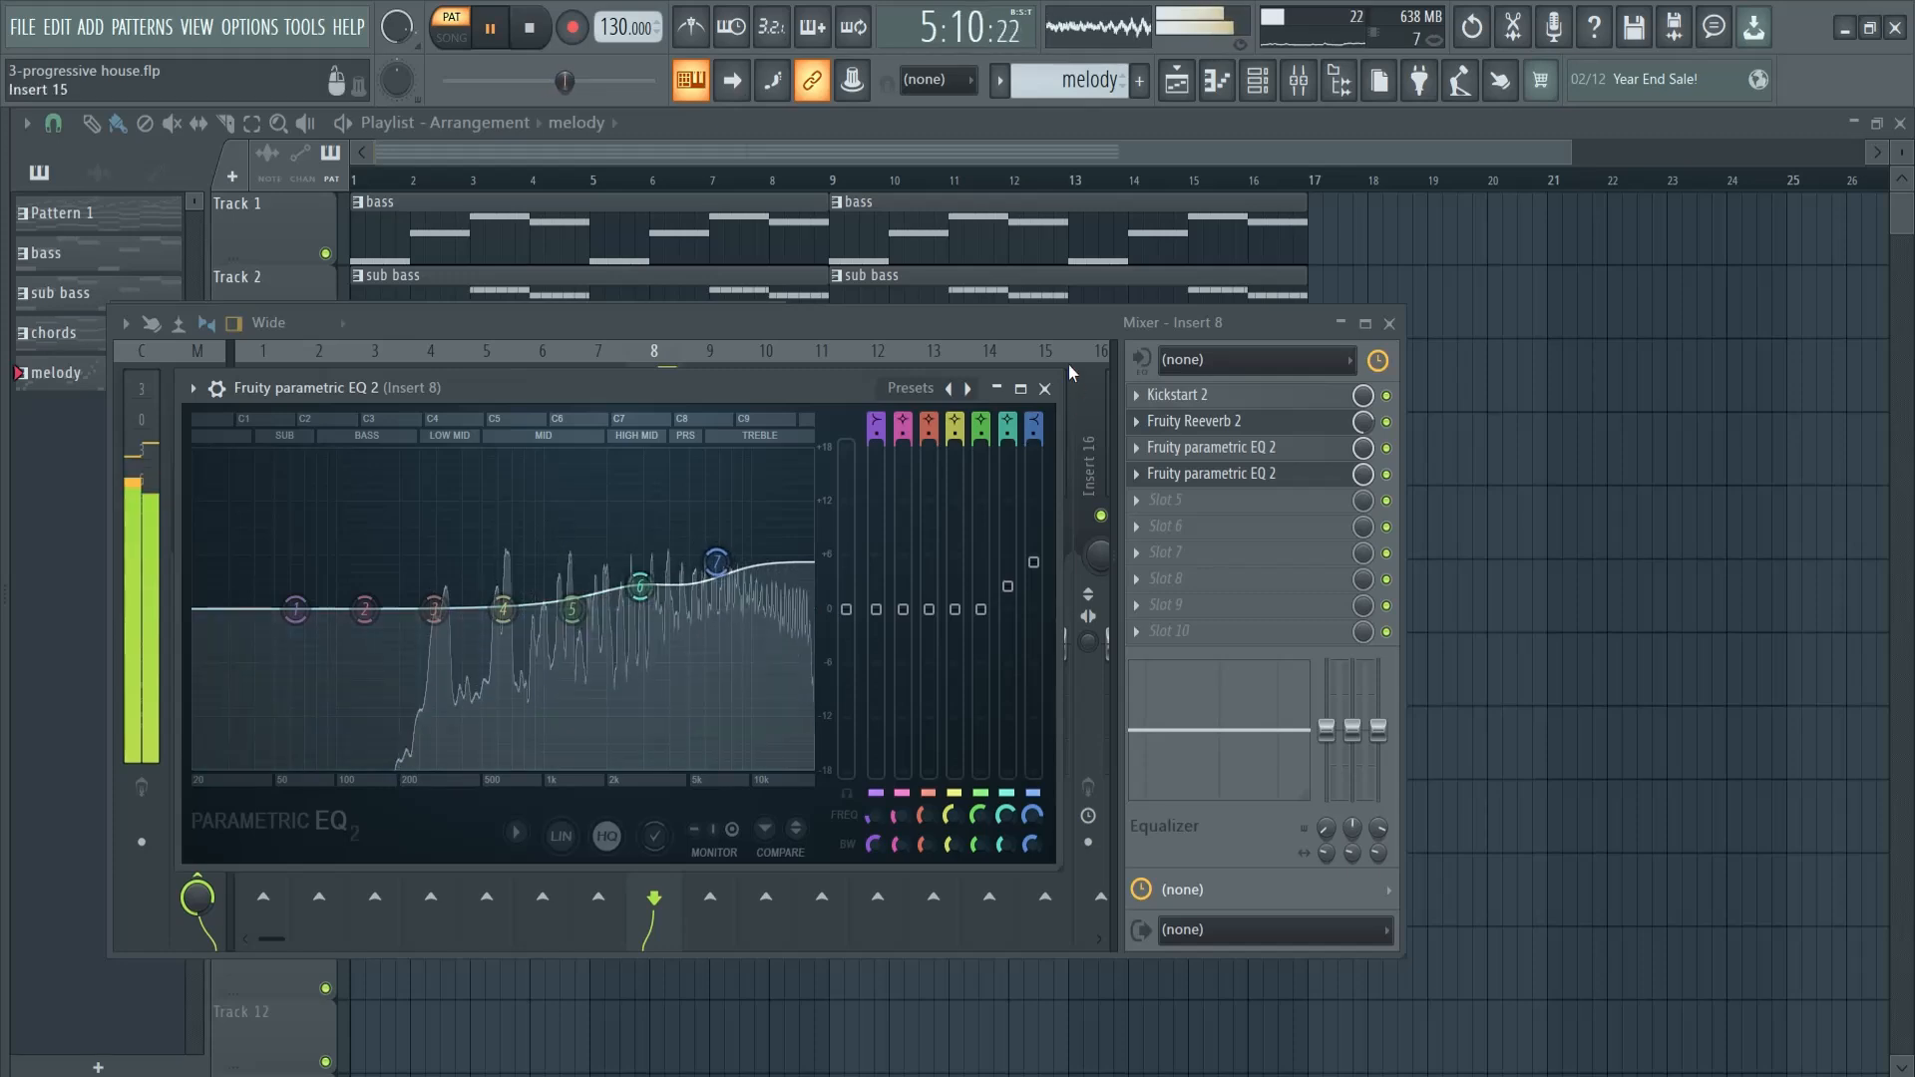
pyautogui.click(1046, 388)
pyautogui.press('space')
# - Add OTT in slot 5 of Insert 8 and set its depth to 30% while the melody plays
pyautogui.click(1165, 500)
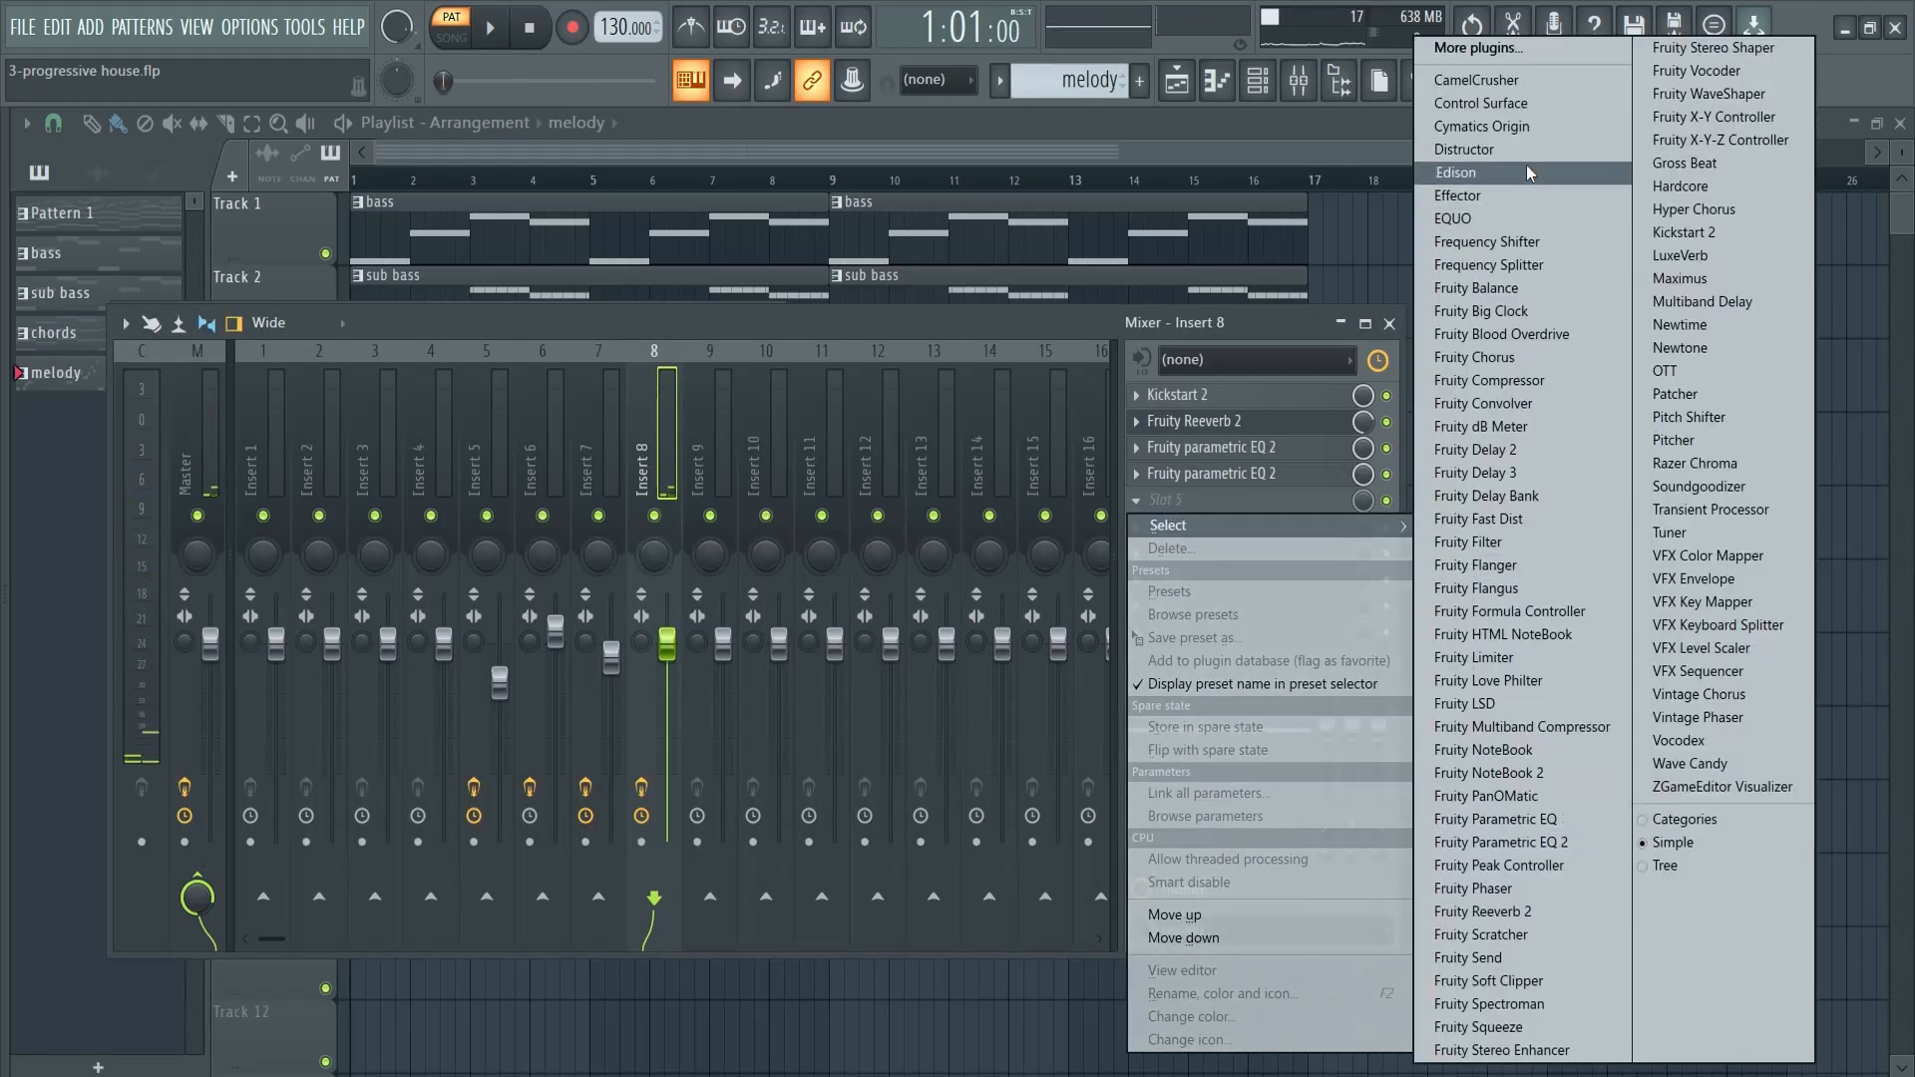
pyautogui.click(1665, 370)
pyautogui.press('space')
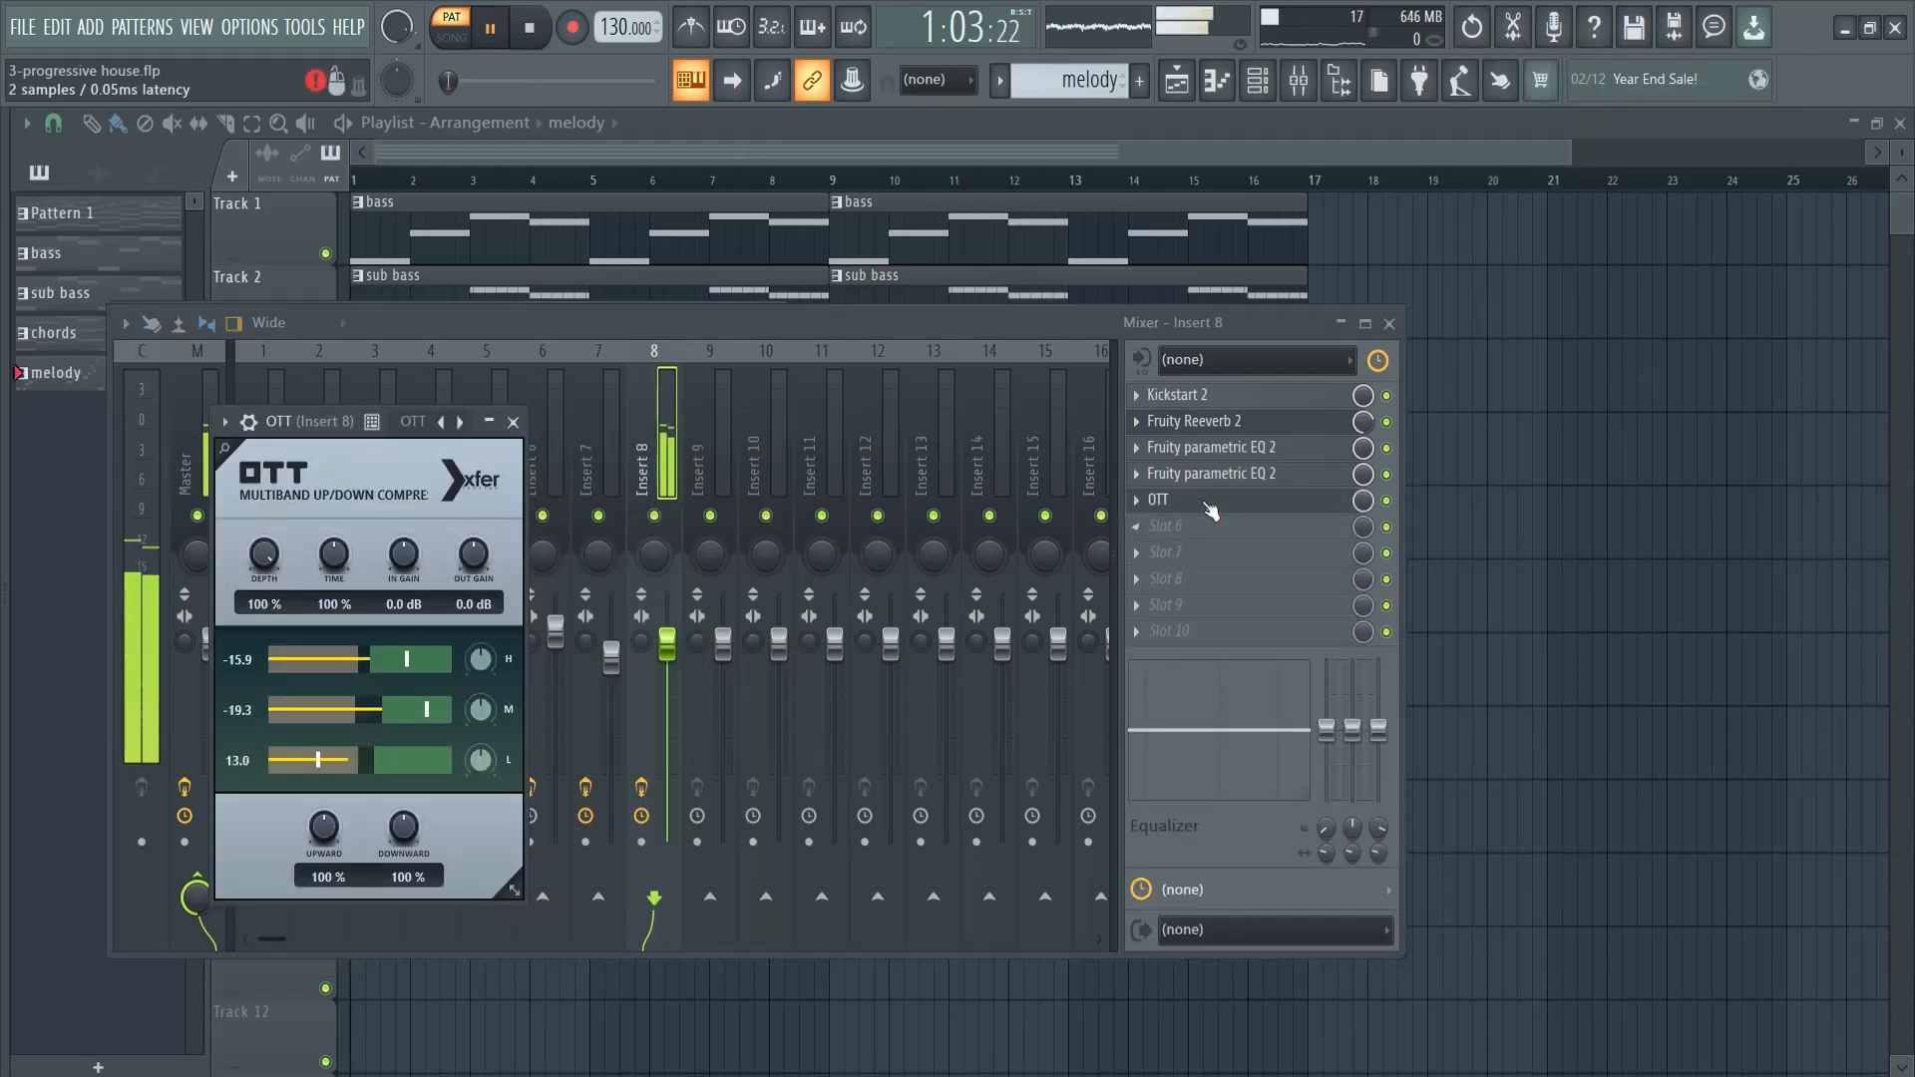
pyautogui.click(1388, 503)
pyautogui.click(1234, 507)
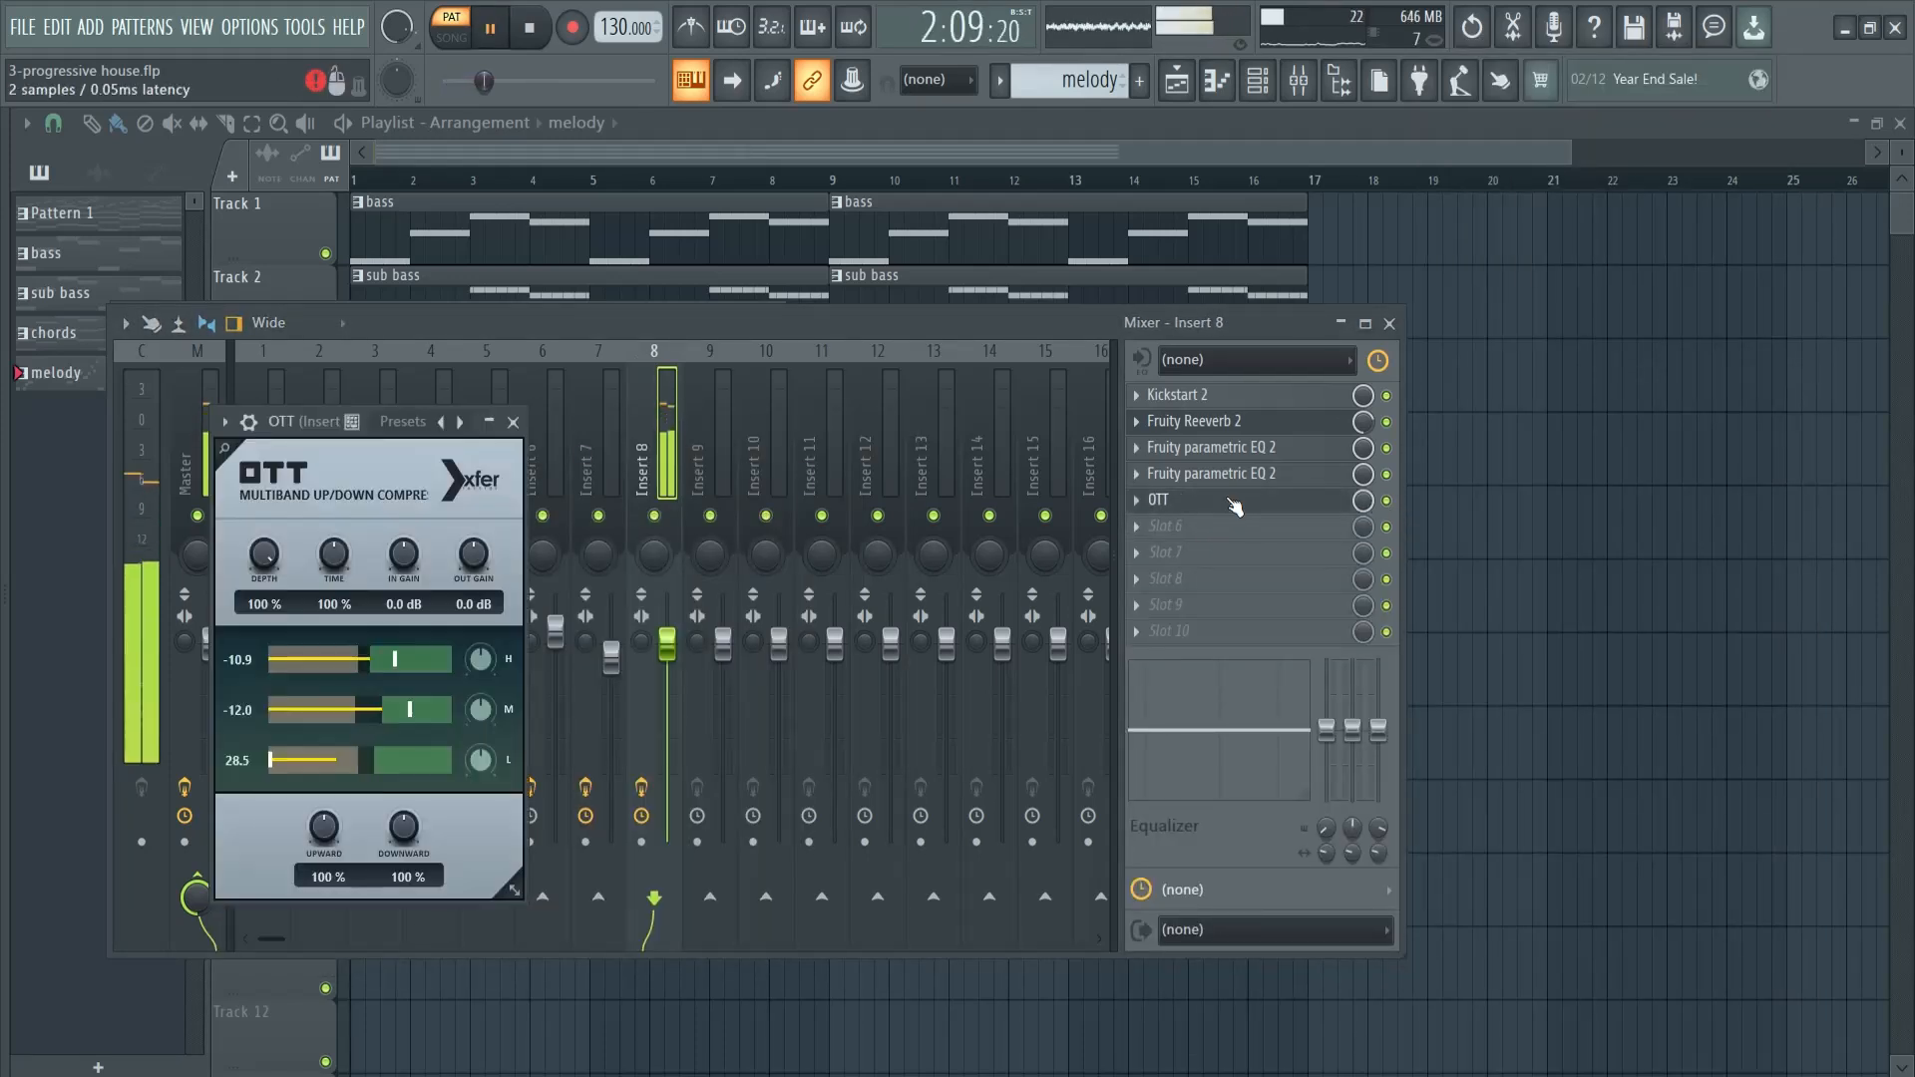
pyautogui.moveTo(275, 599)
pyautogui.mouseDown()
pyautogui.moveTo(271, 691)
pyautogui.moveTo(255, 569)
pyautogui.moveTo(277, 603)
pyautogui.mouseUp()
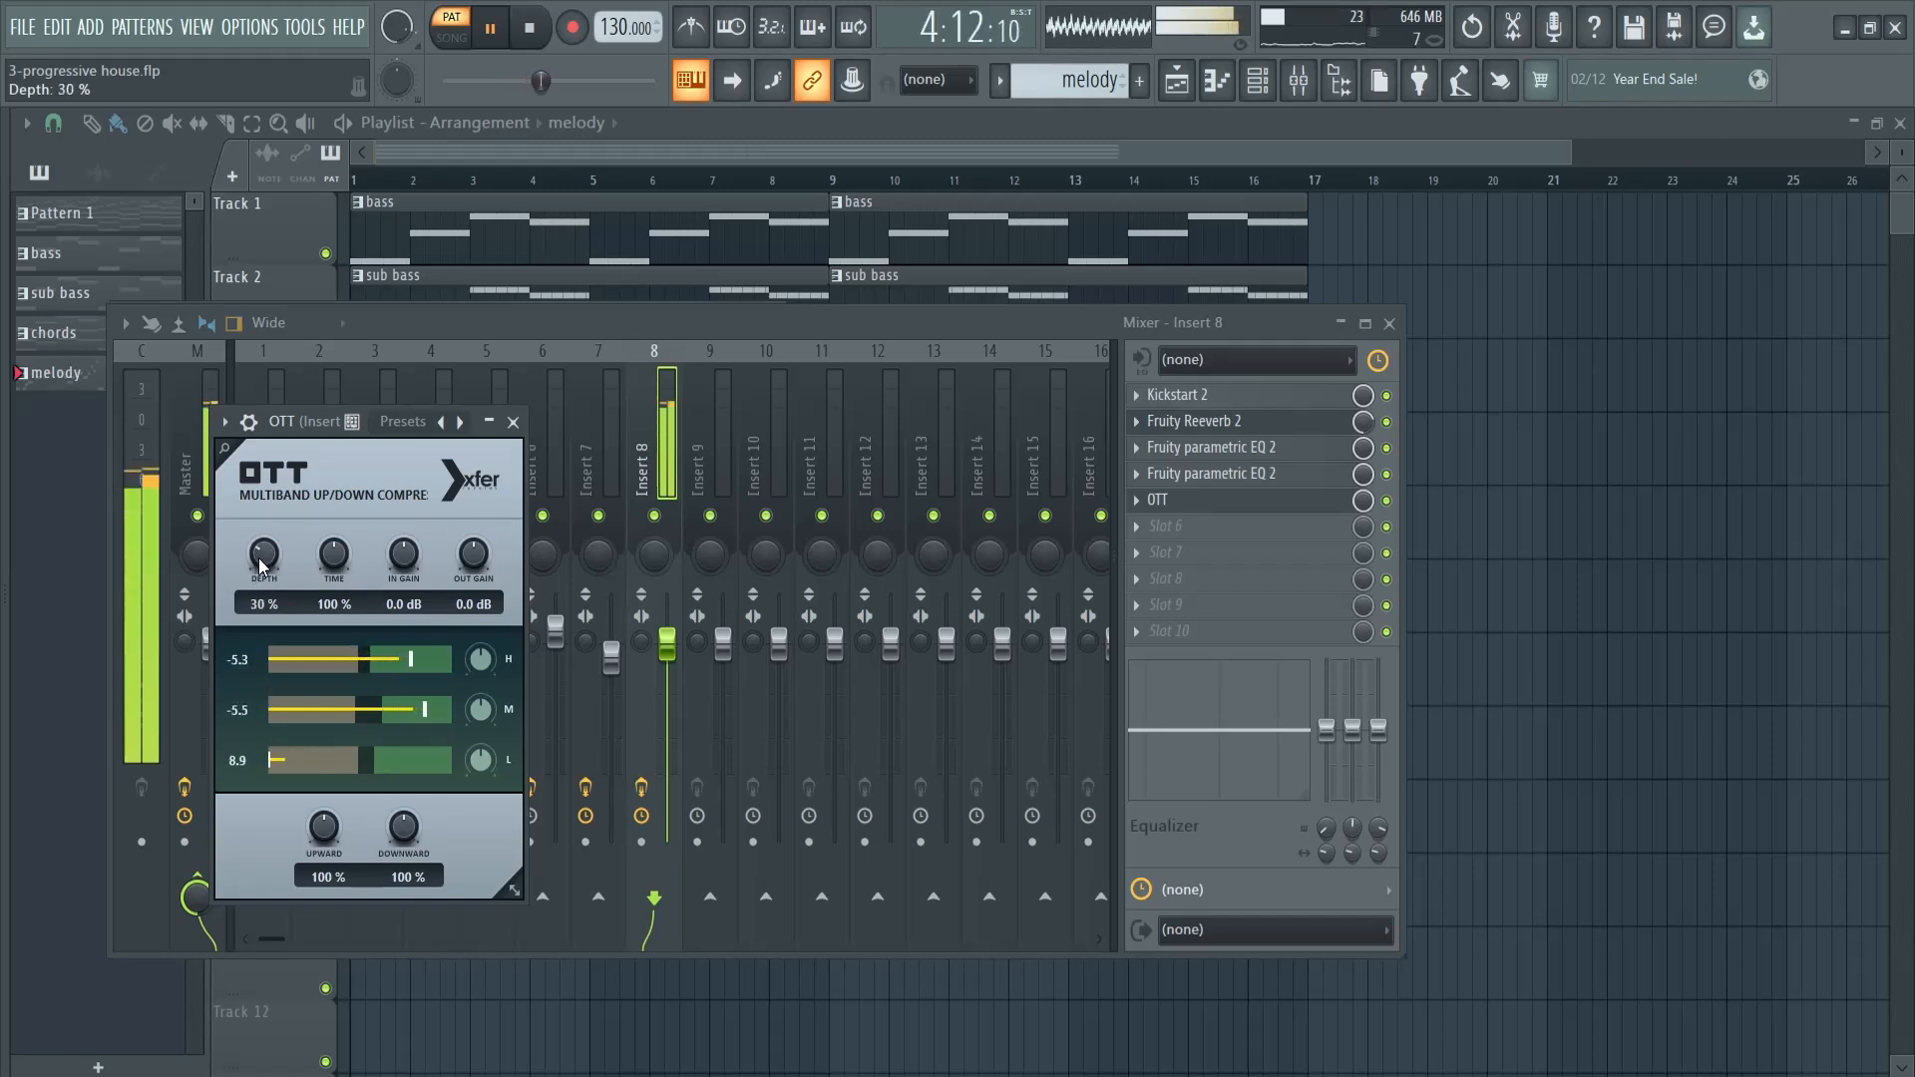
# - Compare the melody on Insert 8 with its effects bypassed and with them re-enabled
pyautogui.click(1388, 501)
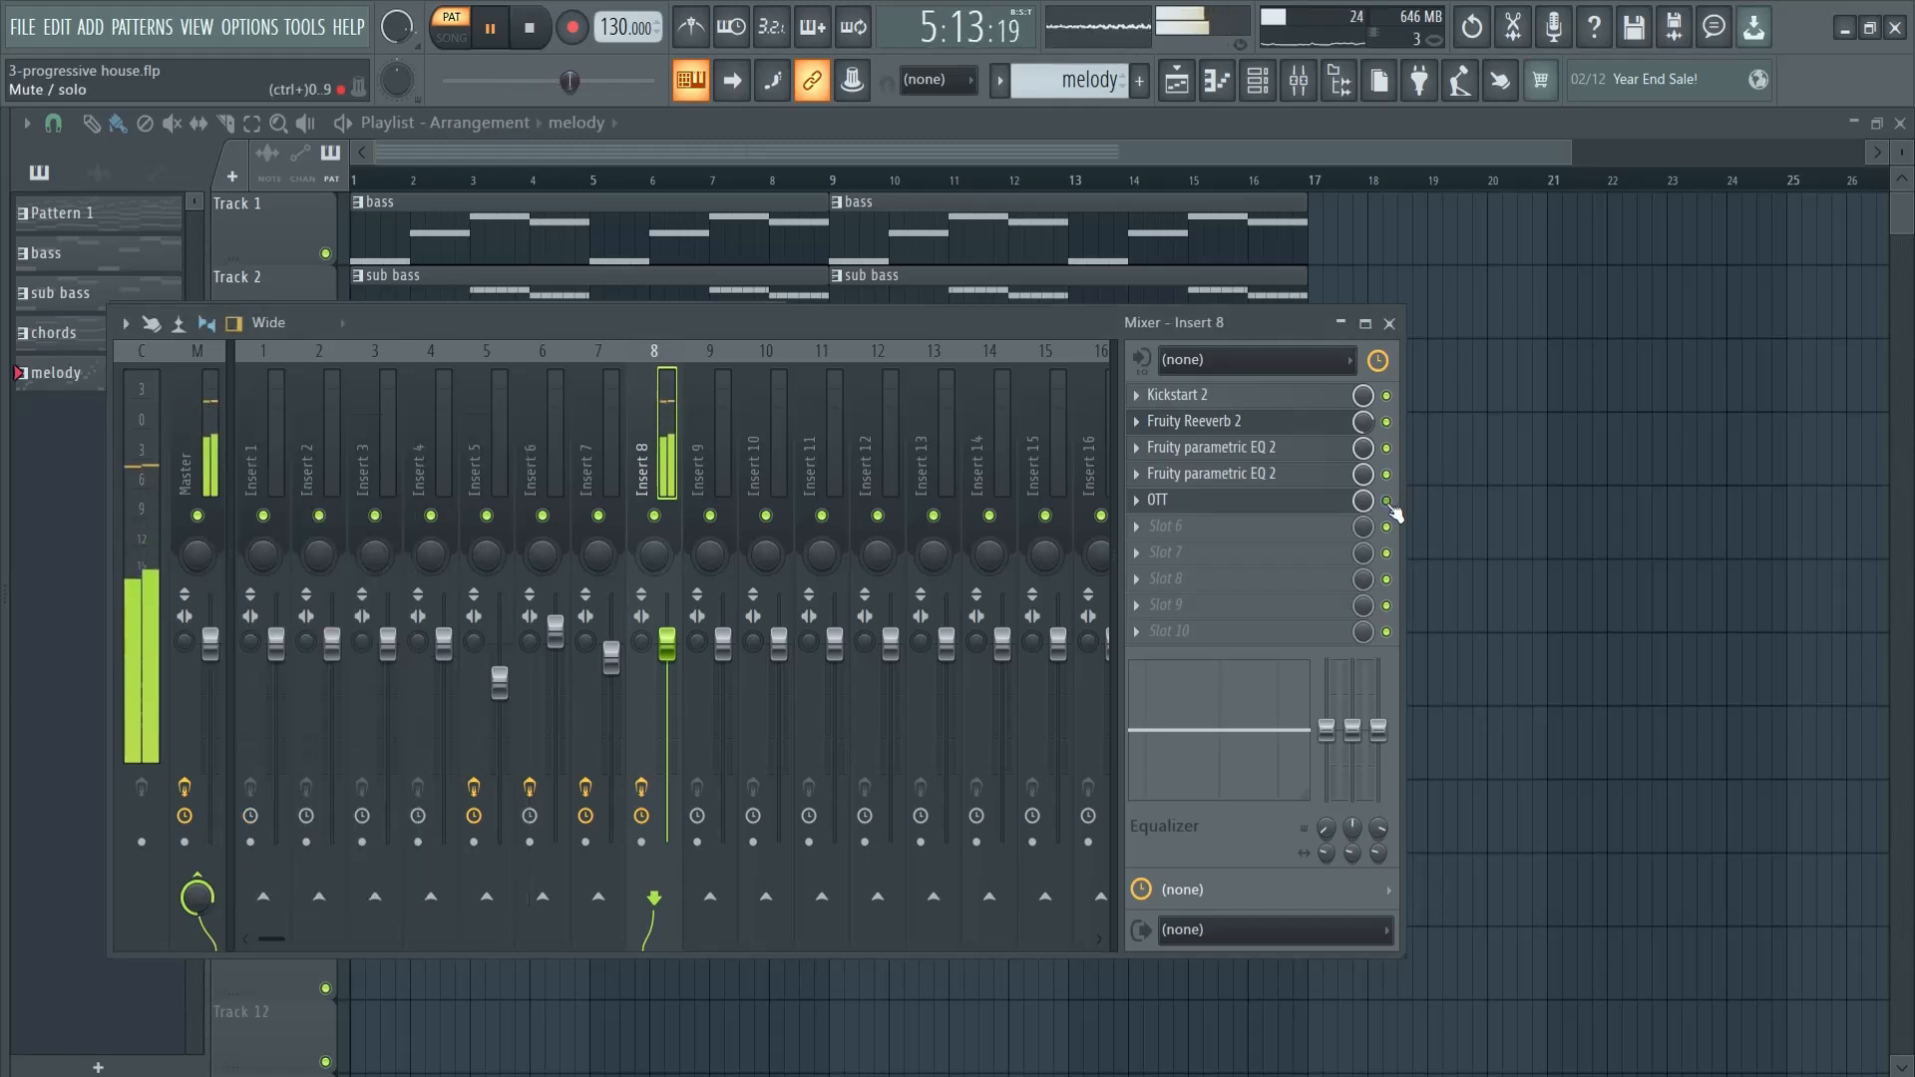
pyautogui.press('space')
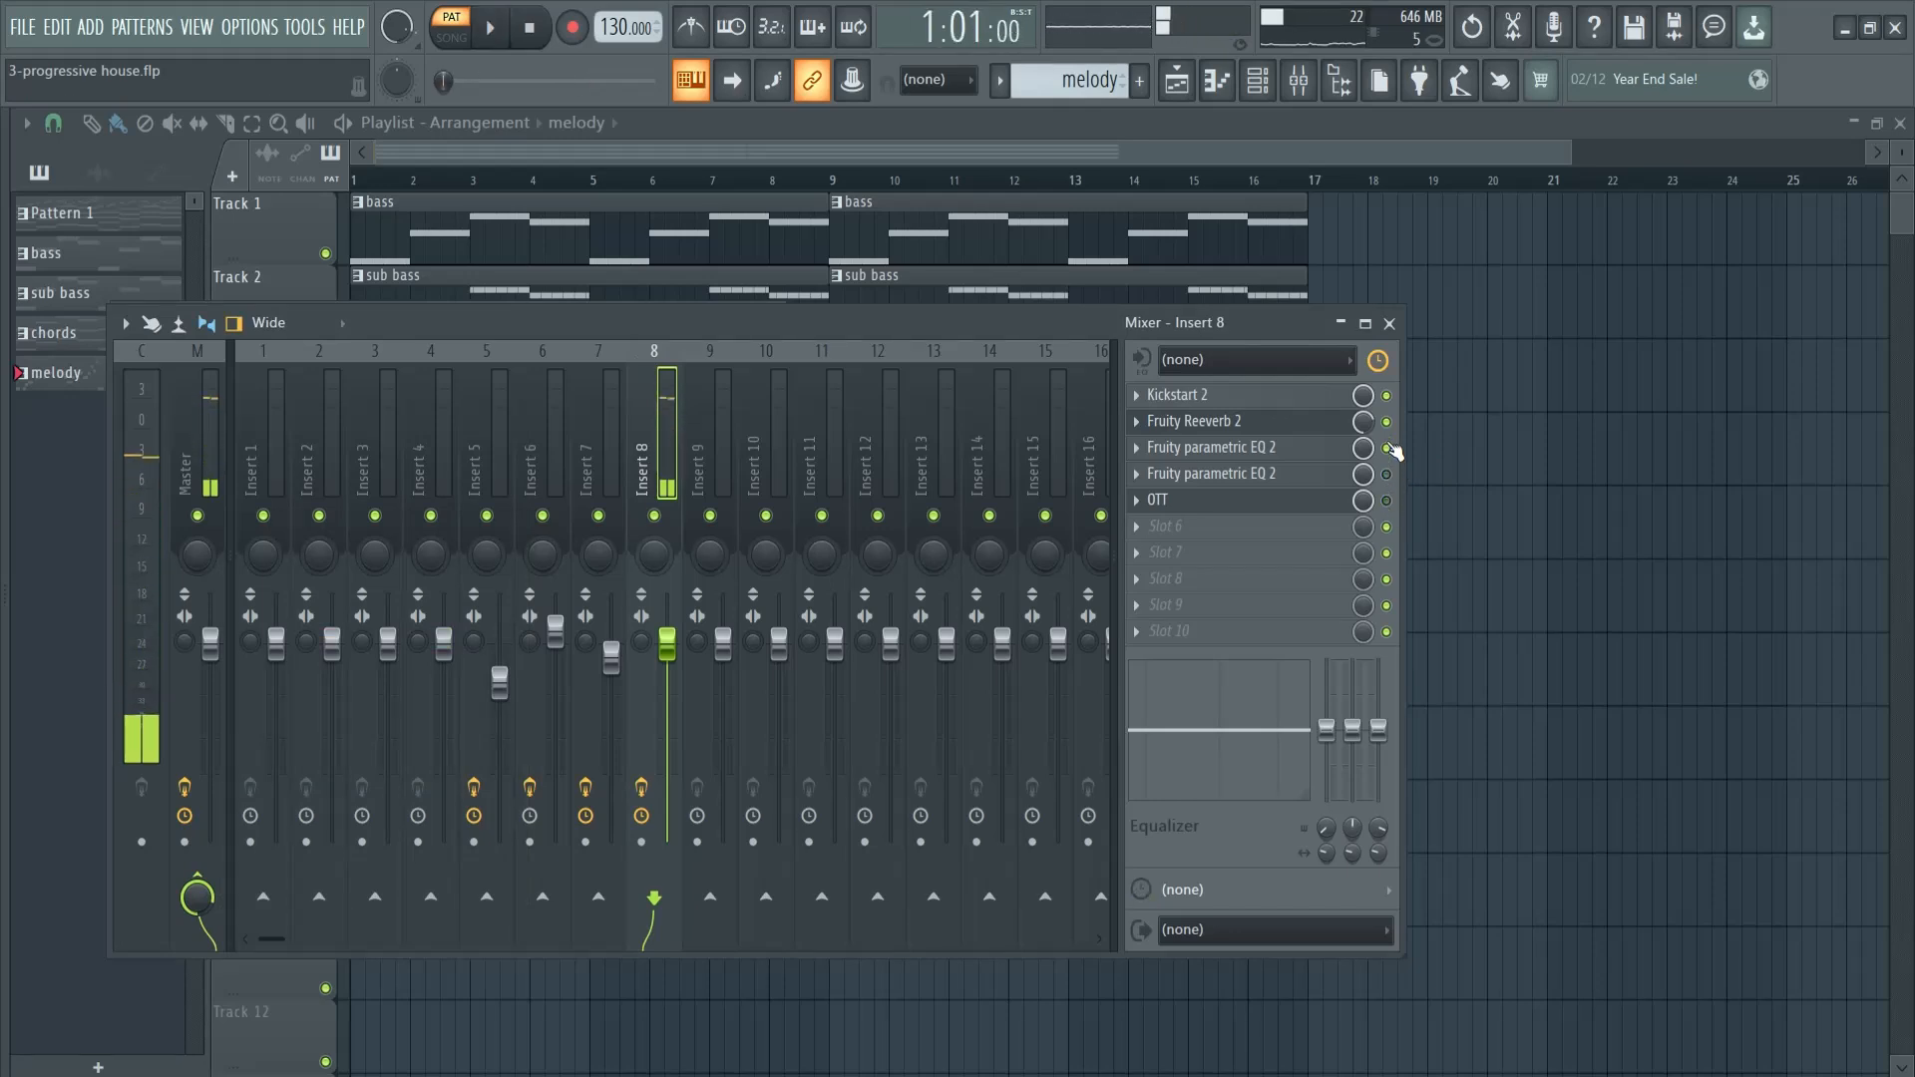
pyautogui.press('space')
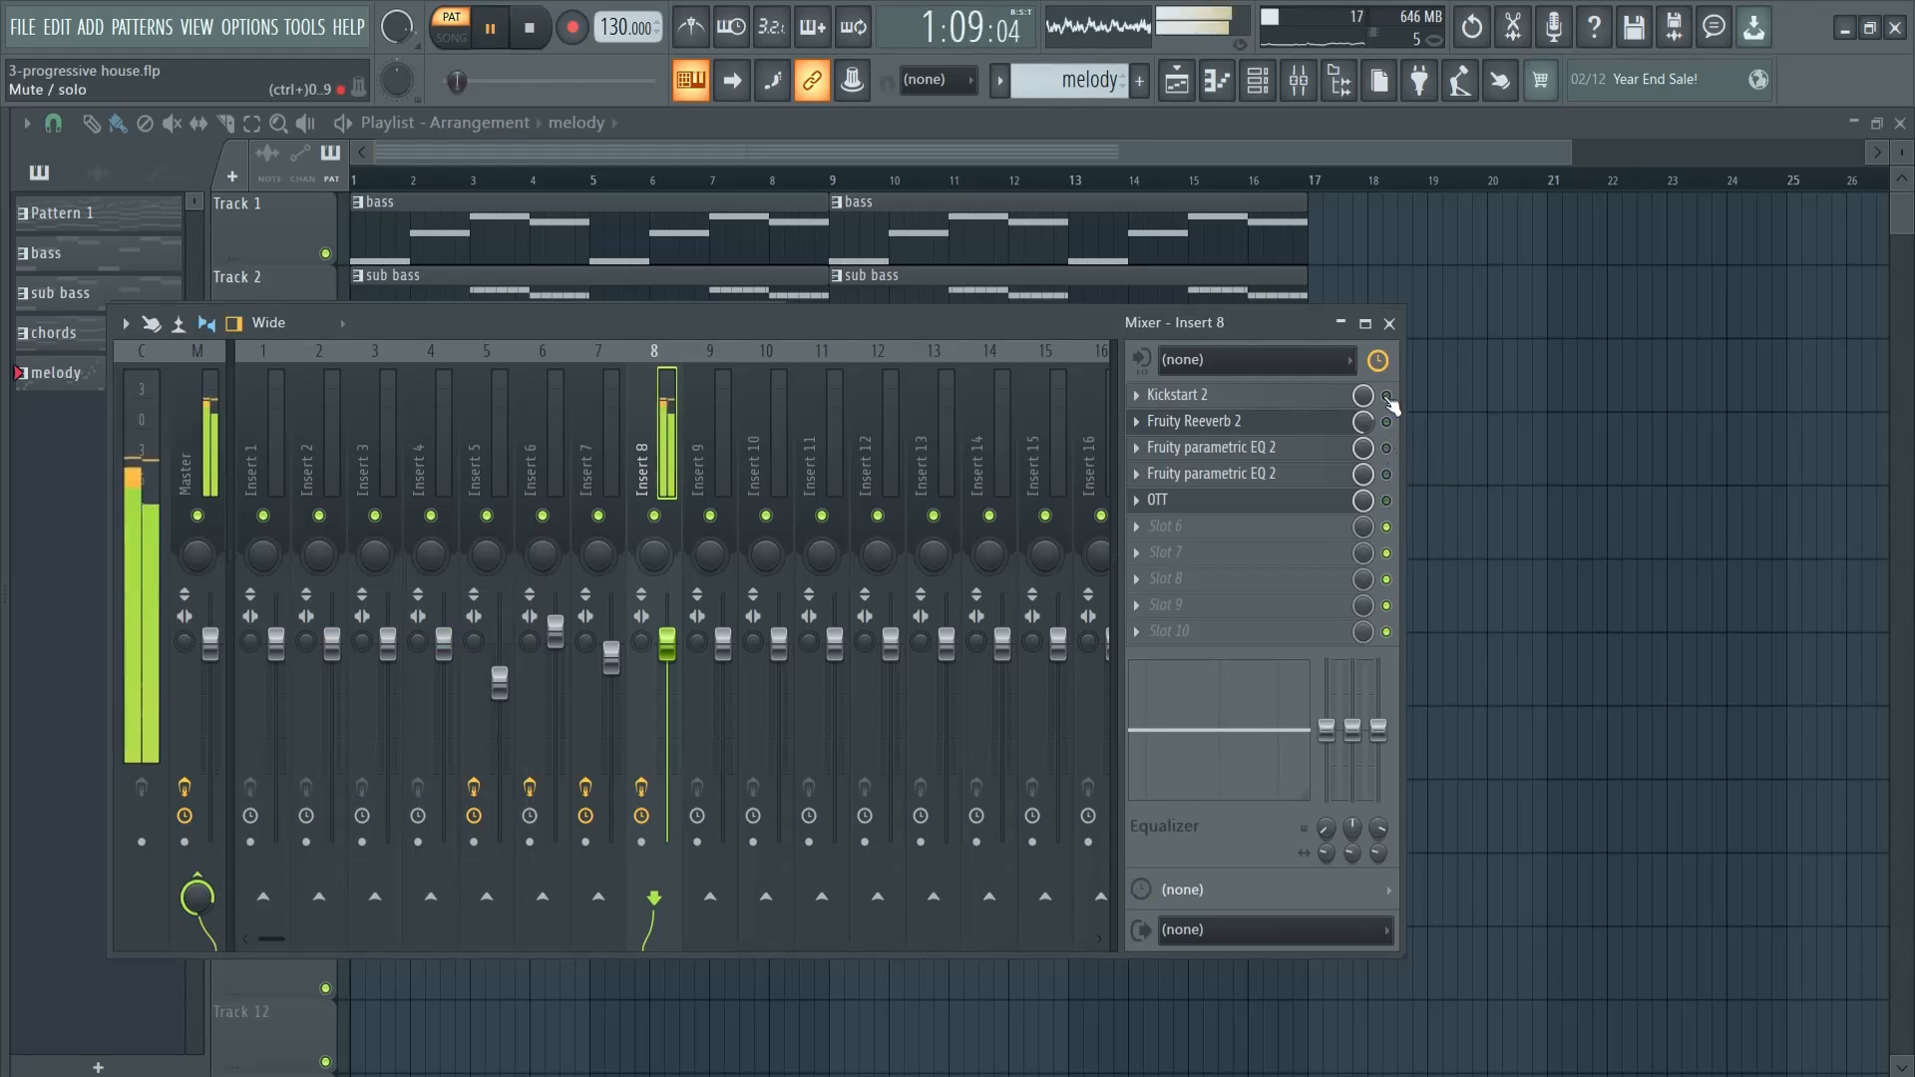
pyautogui.press('space')
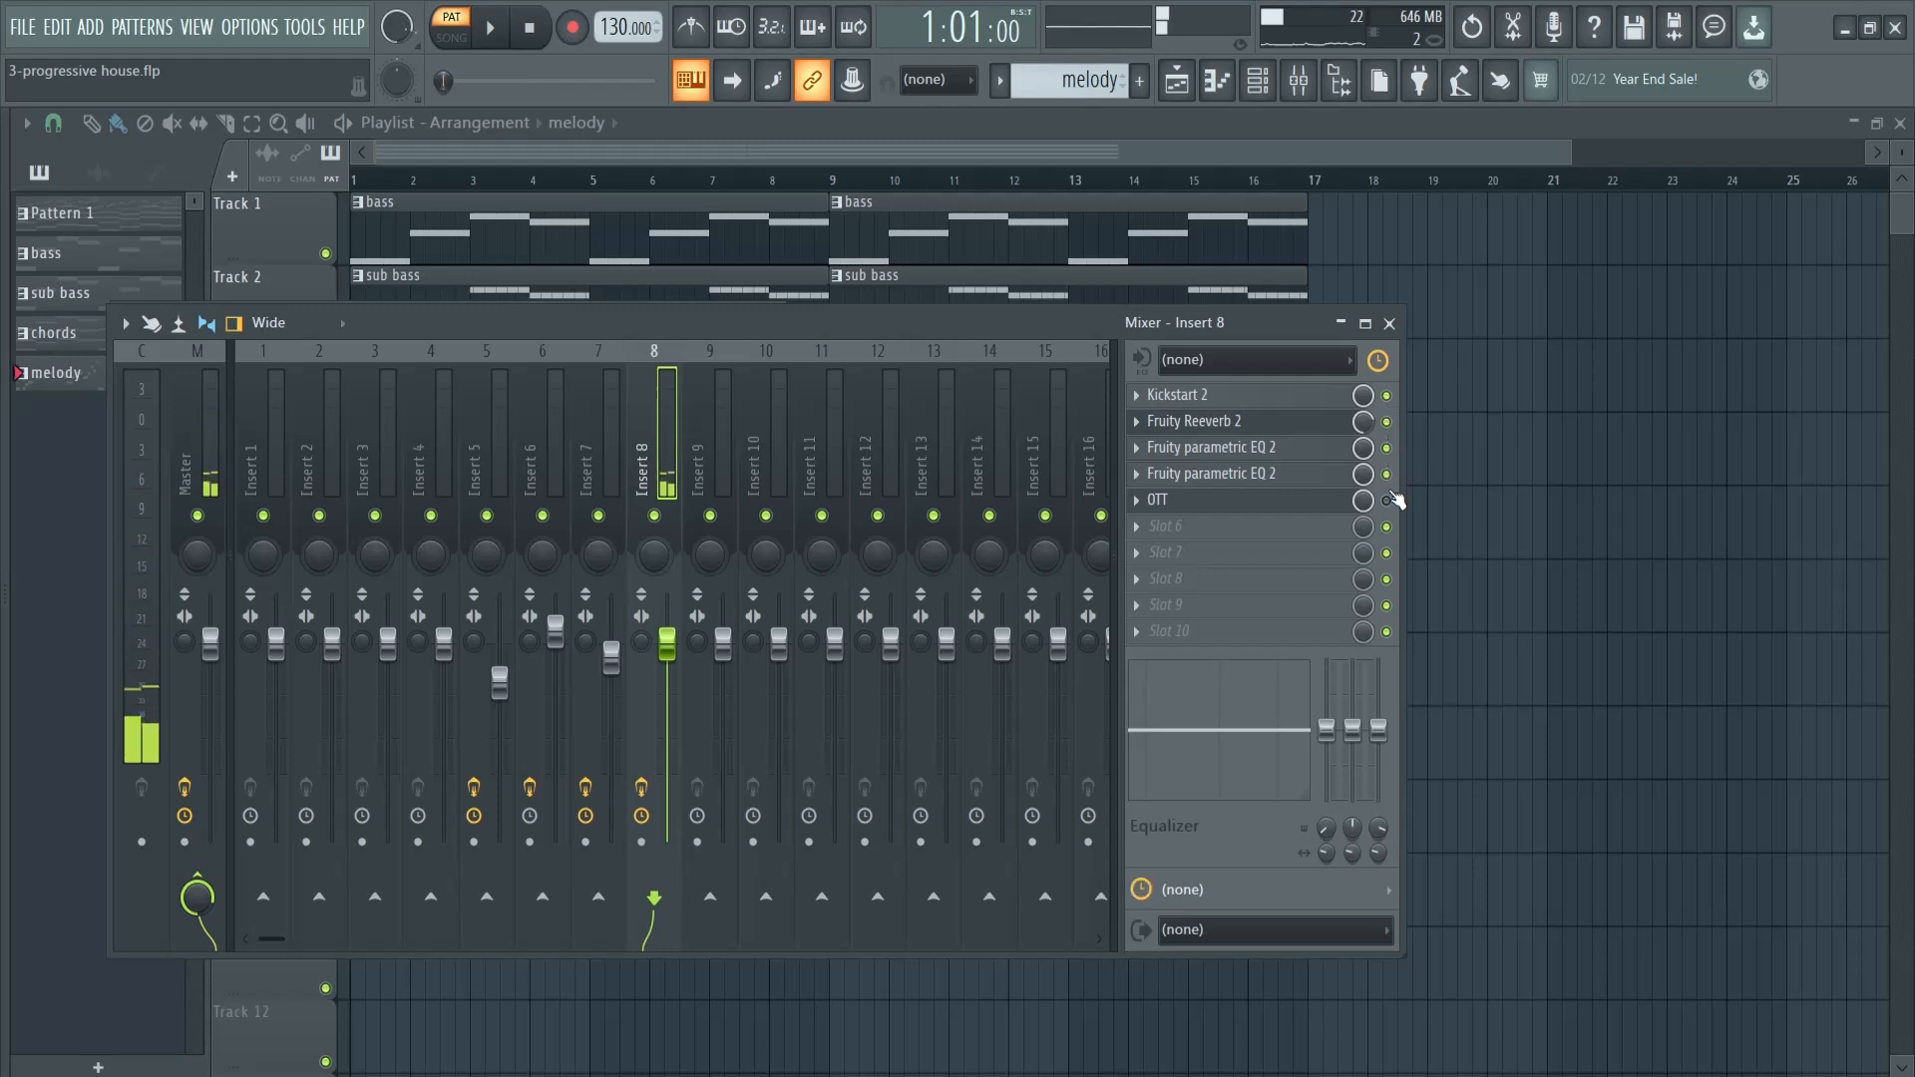
pyautogui.press('space')
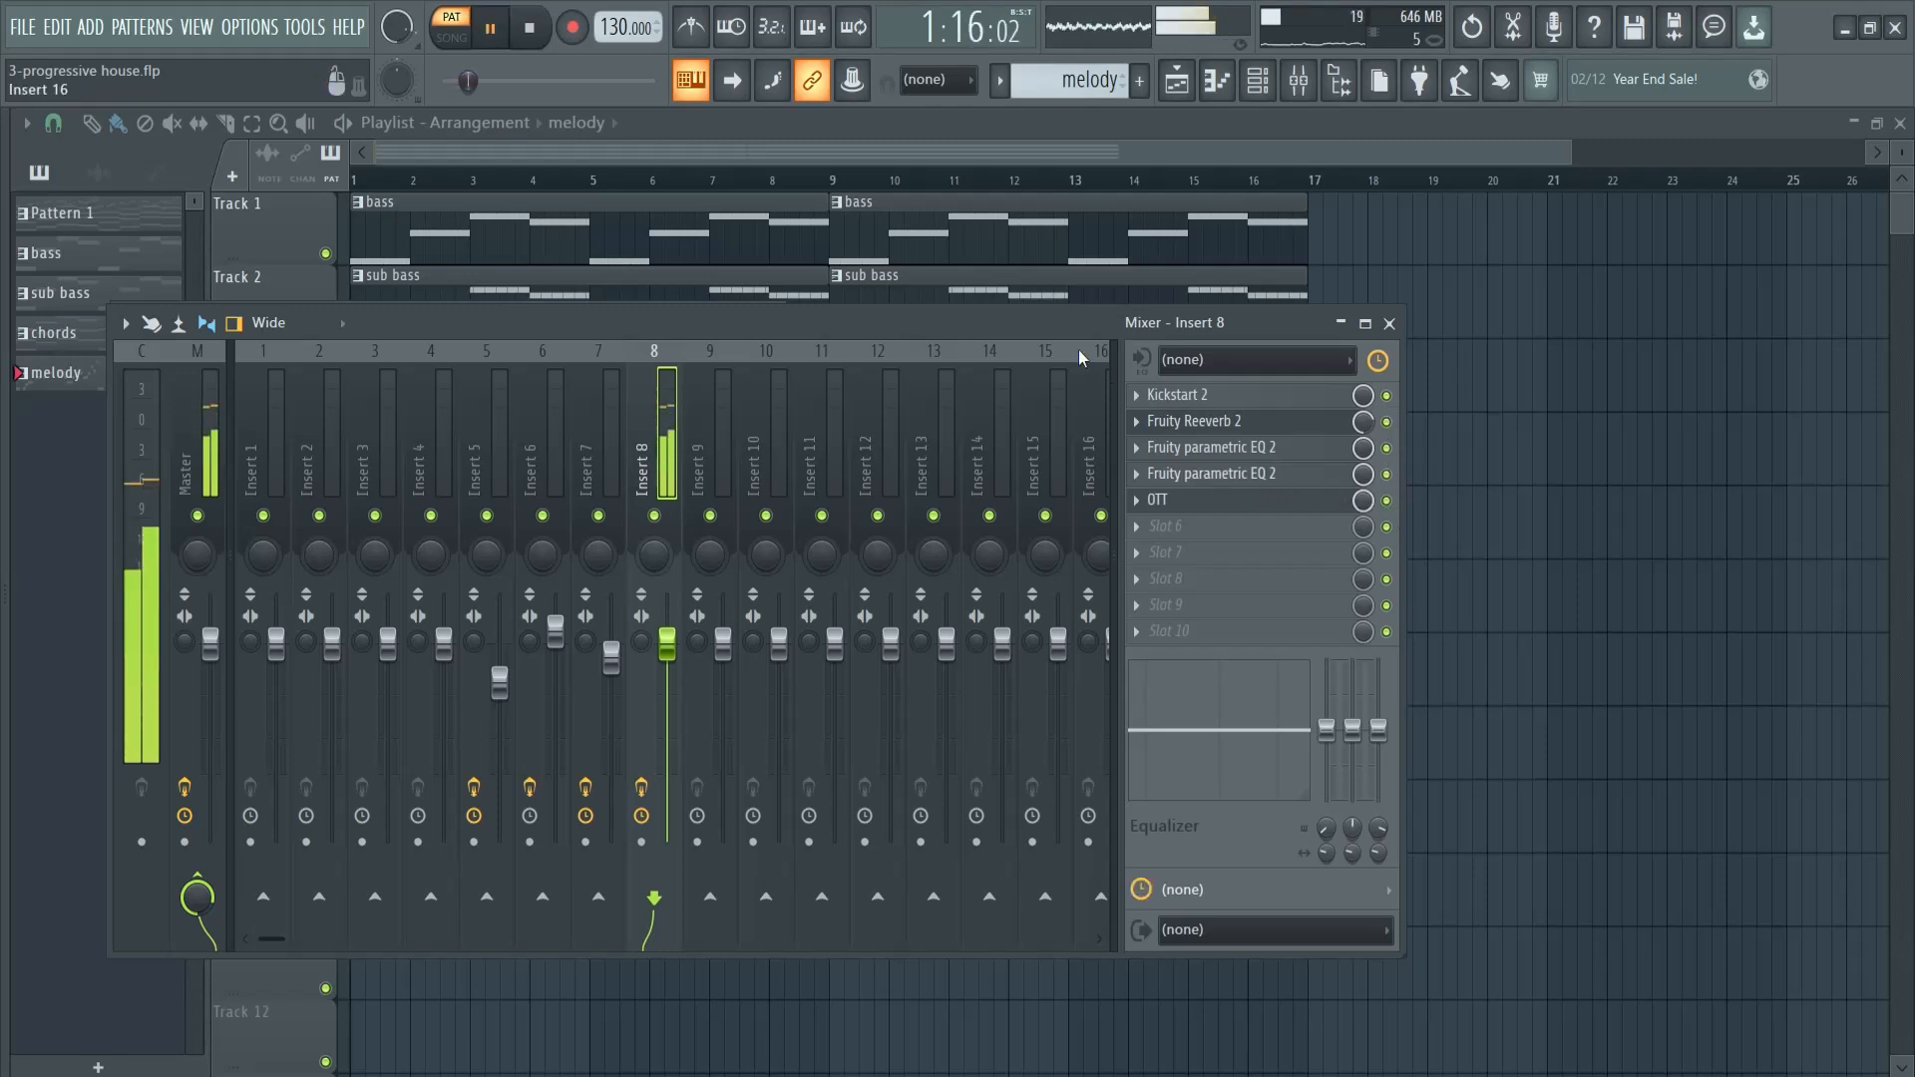
# - Add Fruity Filter in slot 6 of Insert 8
pyautogui.moveTo(1033, 321); pyautogui.dragTo(1280, 376)
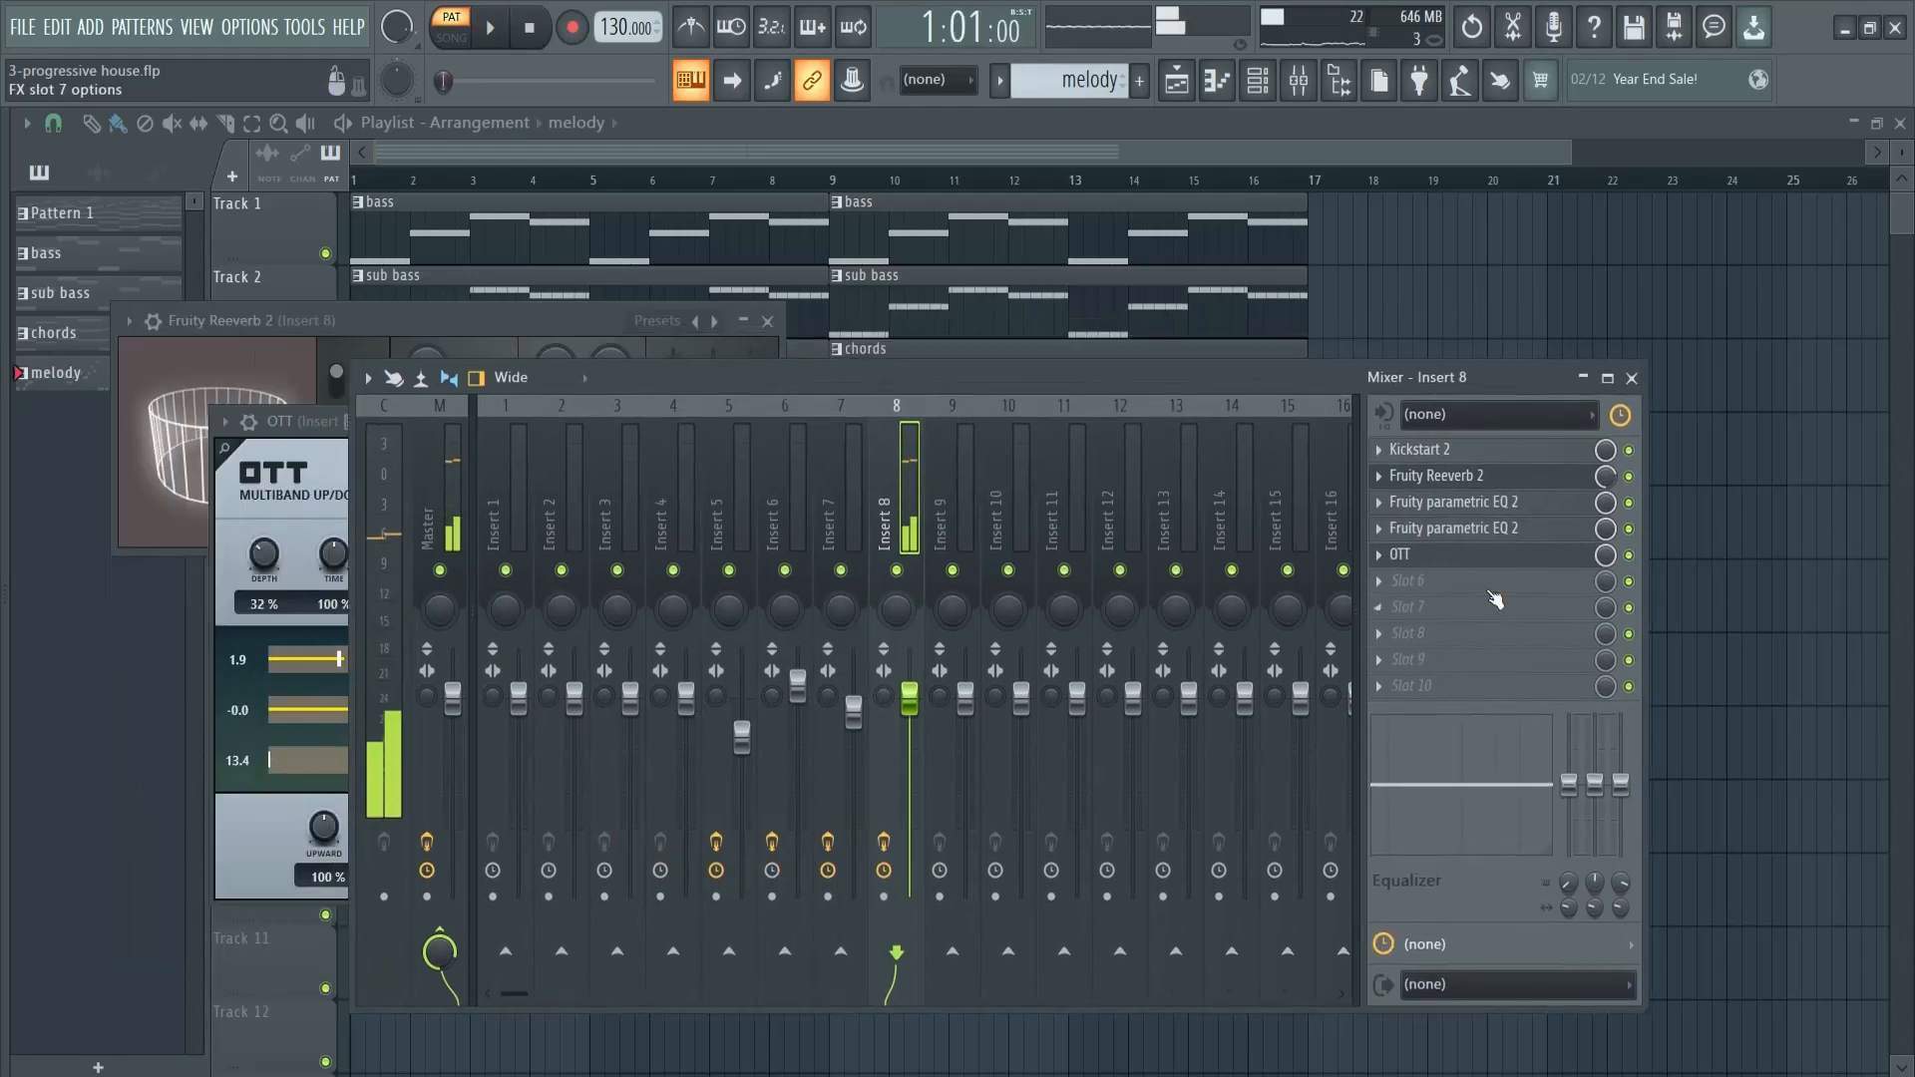
pyautogui.click(1408, 583)
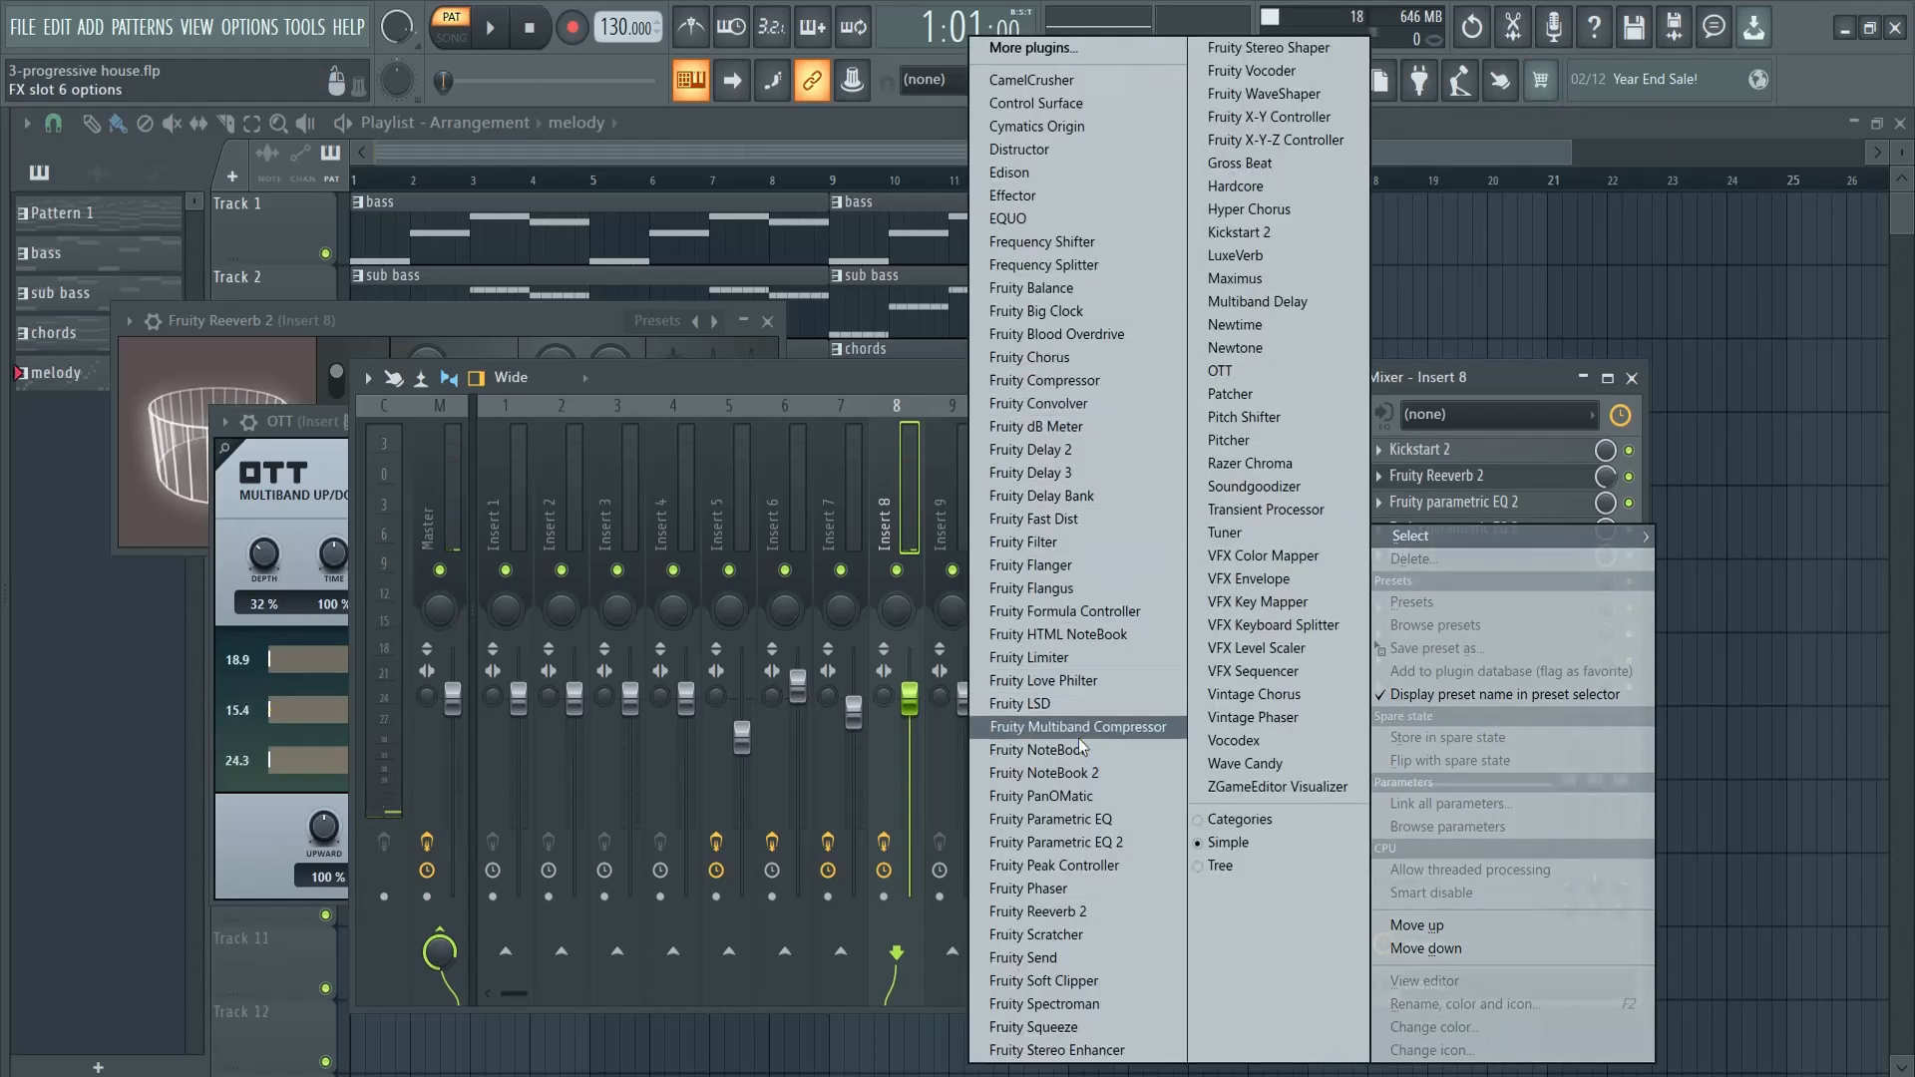
pyautogui.click(1056, 543)
# - Play the melody while sweeping the Fruity Filter's cutoff frequency down and back up to maximum
pyautogui.press('space')
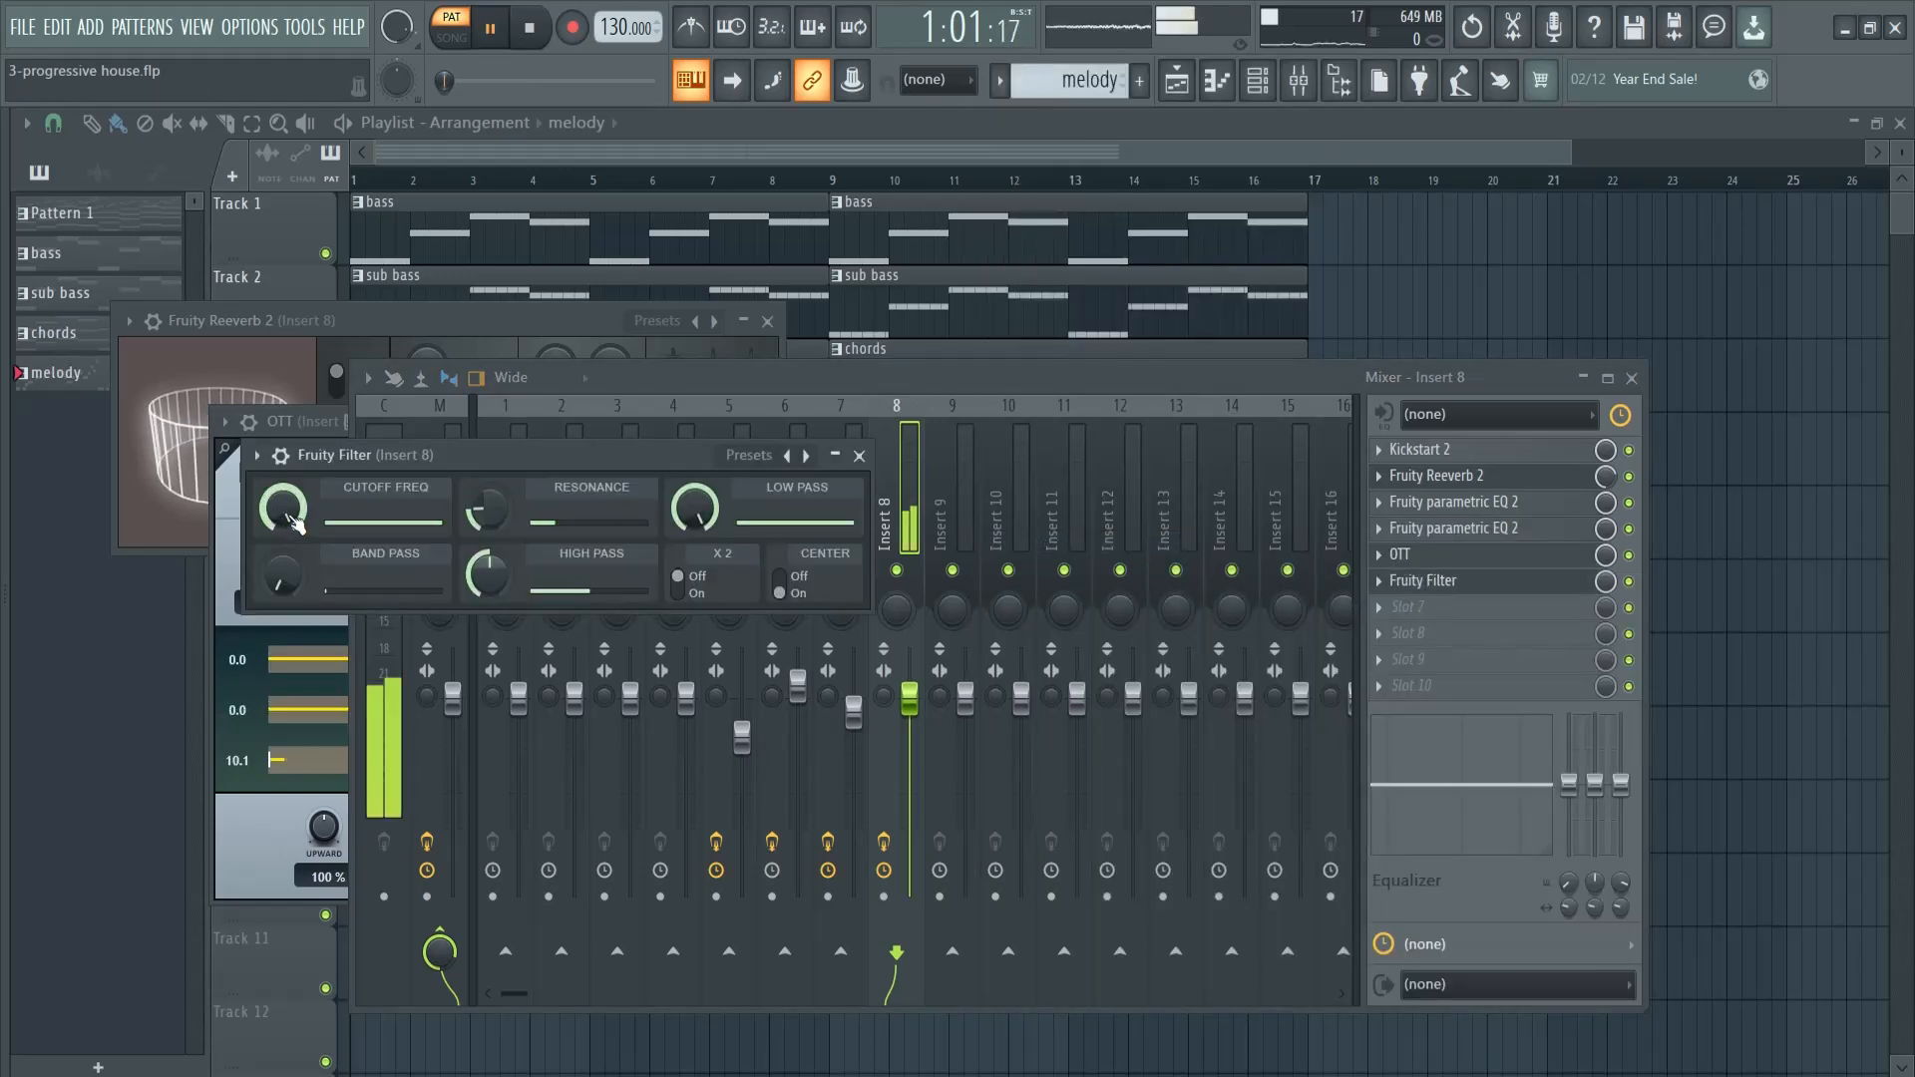
pyautogui.moveTo(291, 522); pyautogui.dragTo(291, 619)
pyautogui.moveTo(421, 399); pyautogui.dragTo(365, 1072)
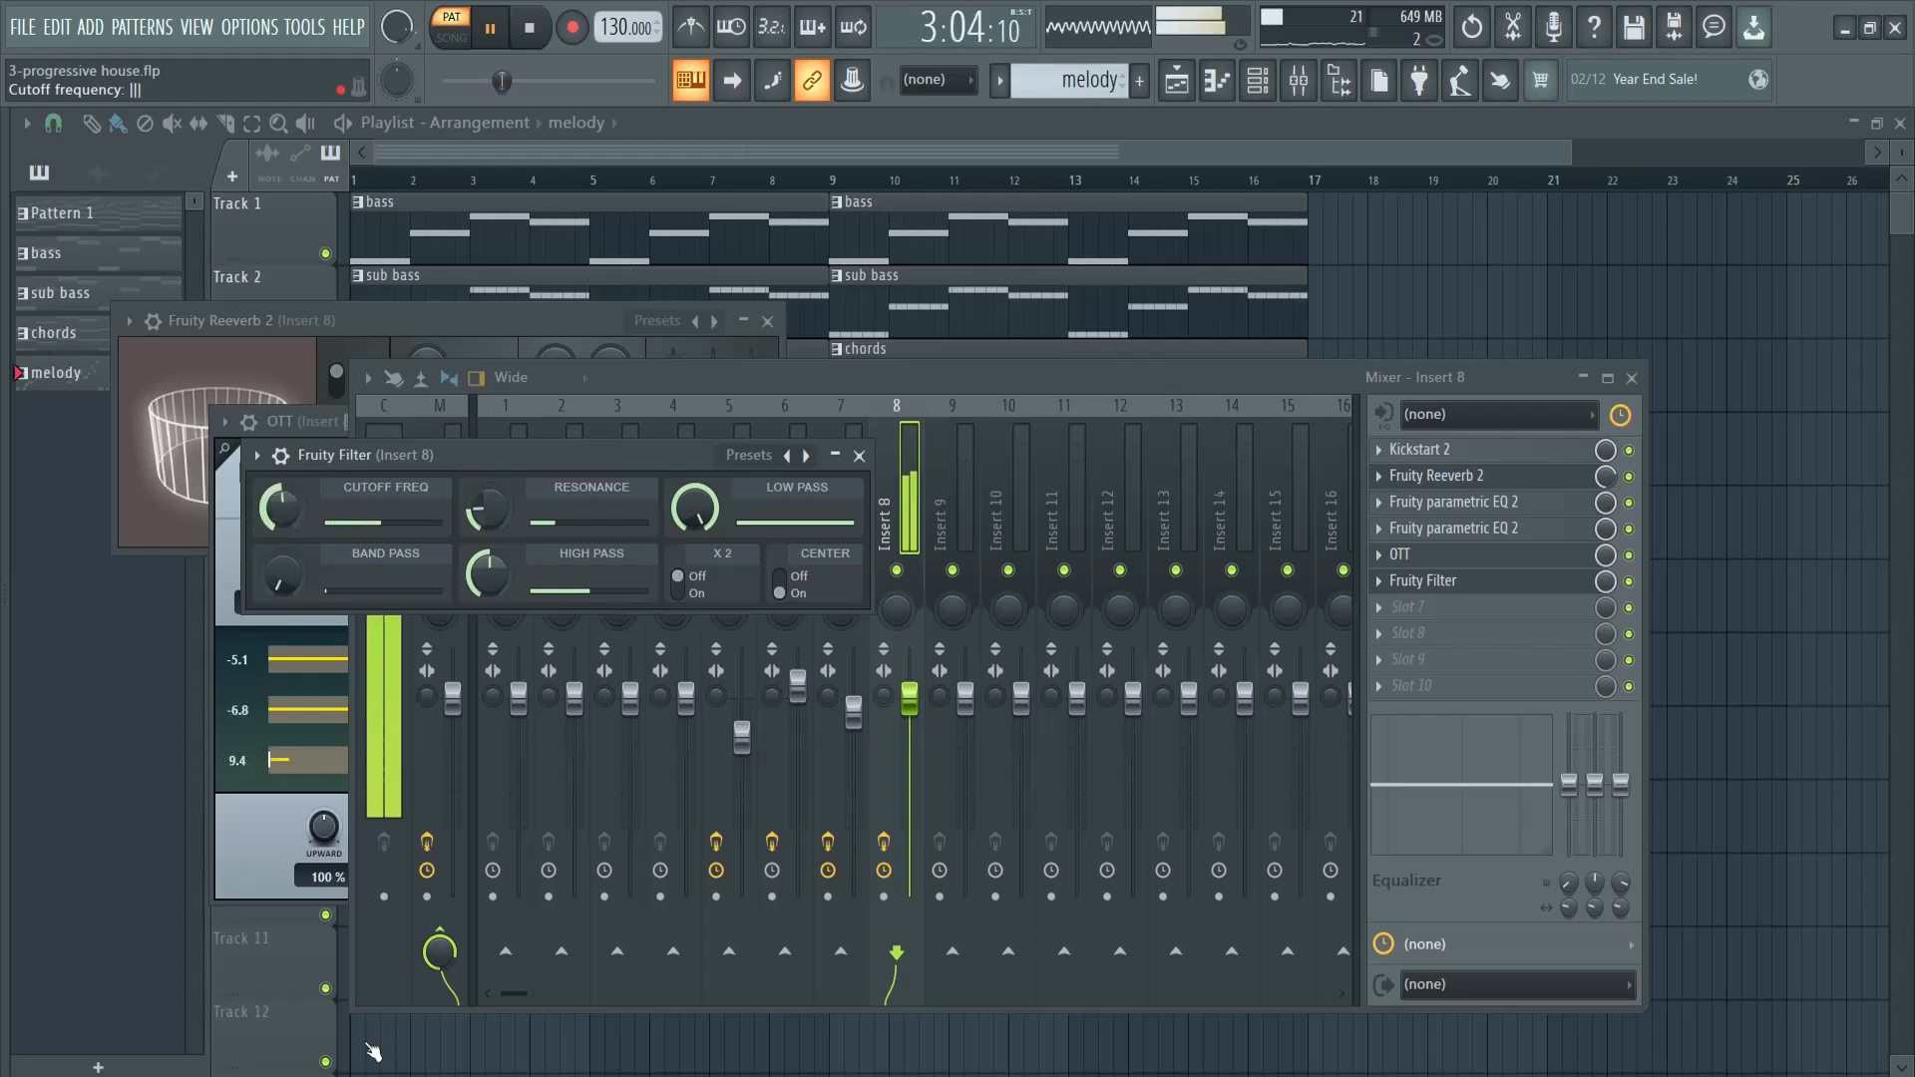
pyautogui.moveTo(439, 638); pyautogui.dragTo(445, 429)
pyautogui.press('space')
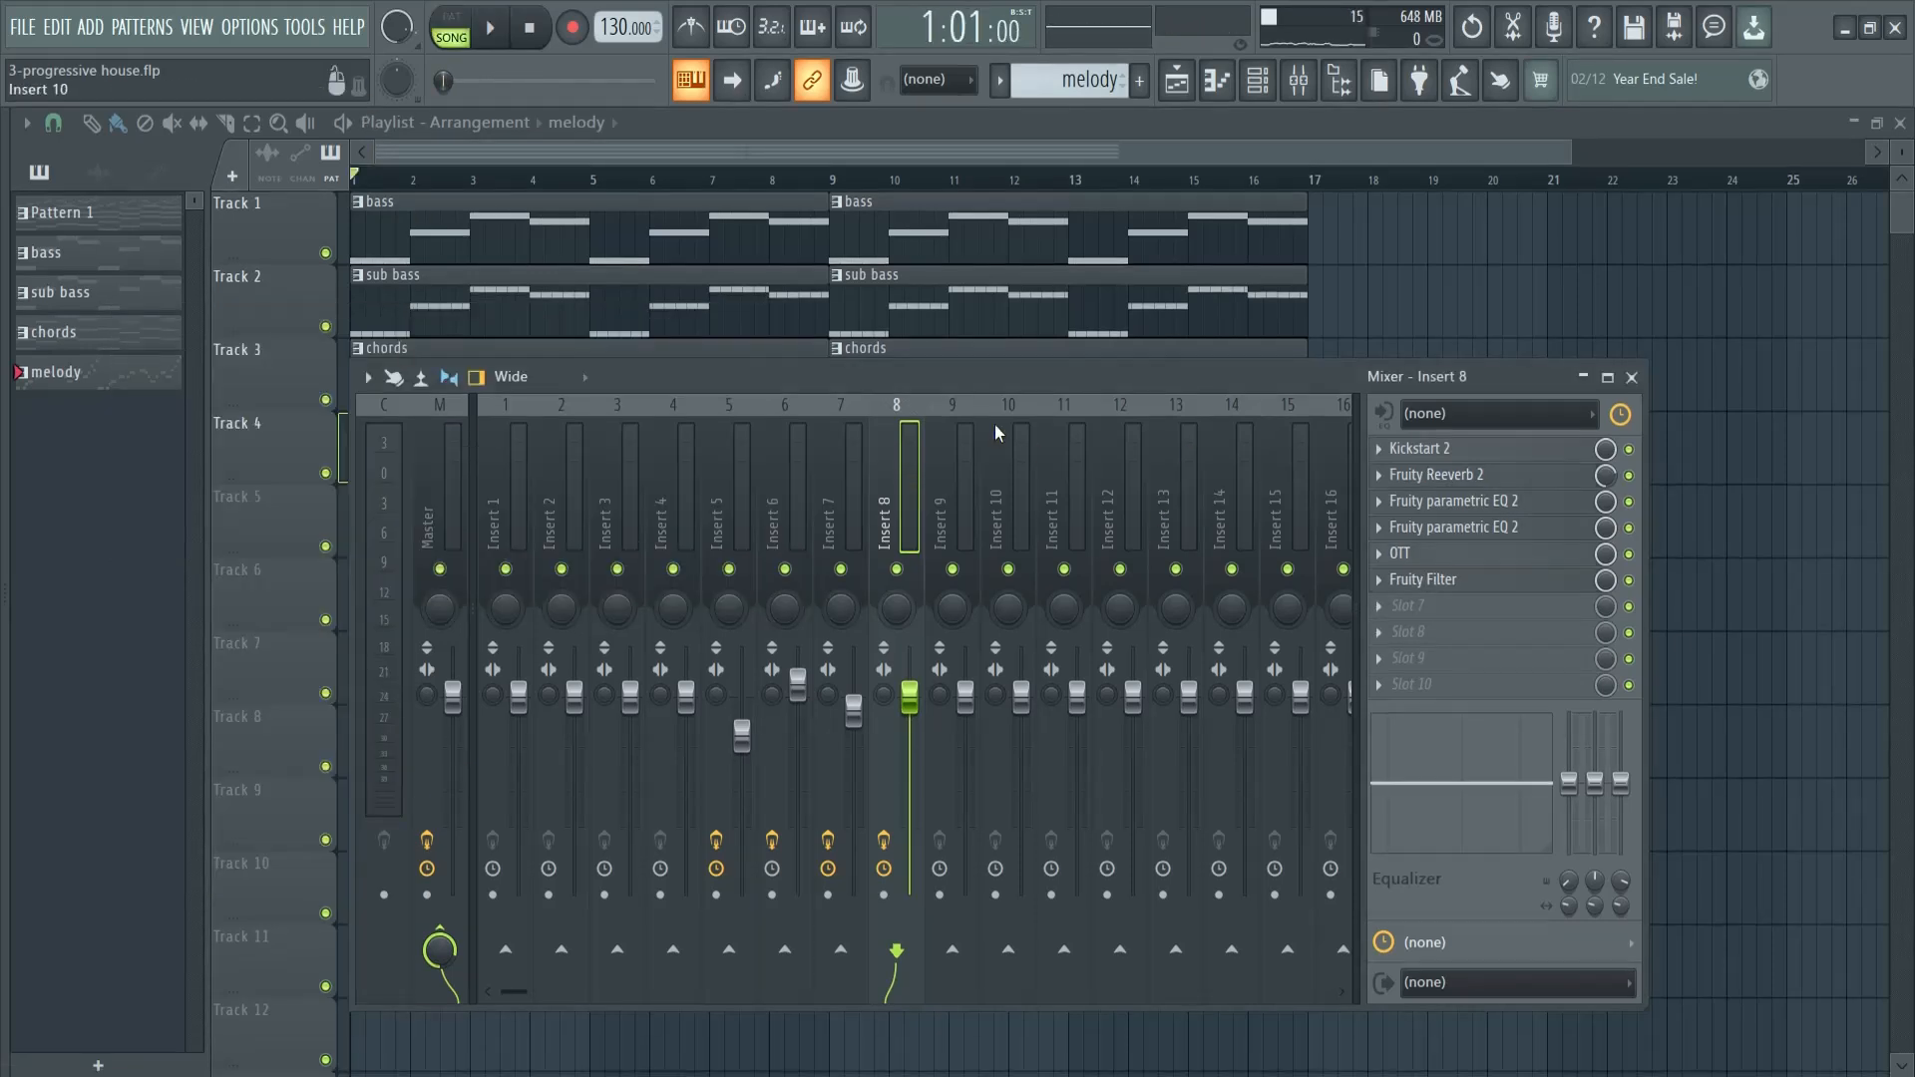
# - Play the full arrangement in song mode and lower Insert 8's volume to 82%
pyautogui.press('F6')
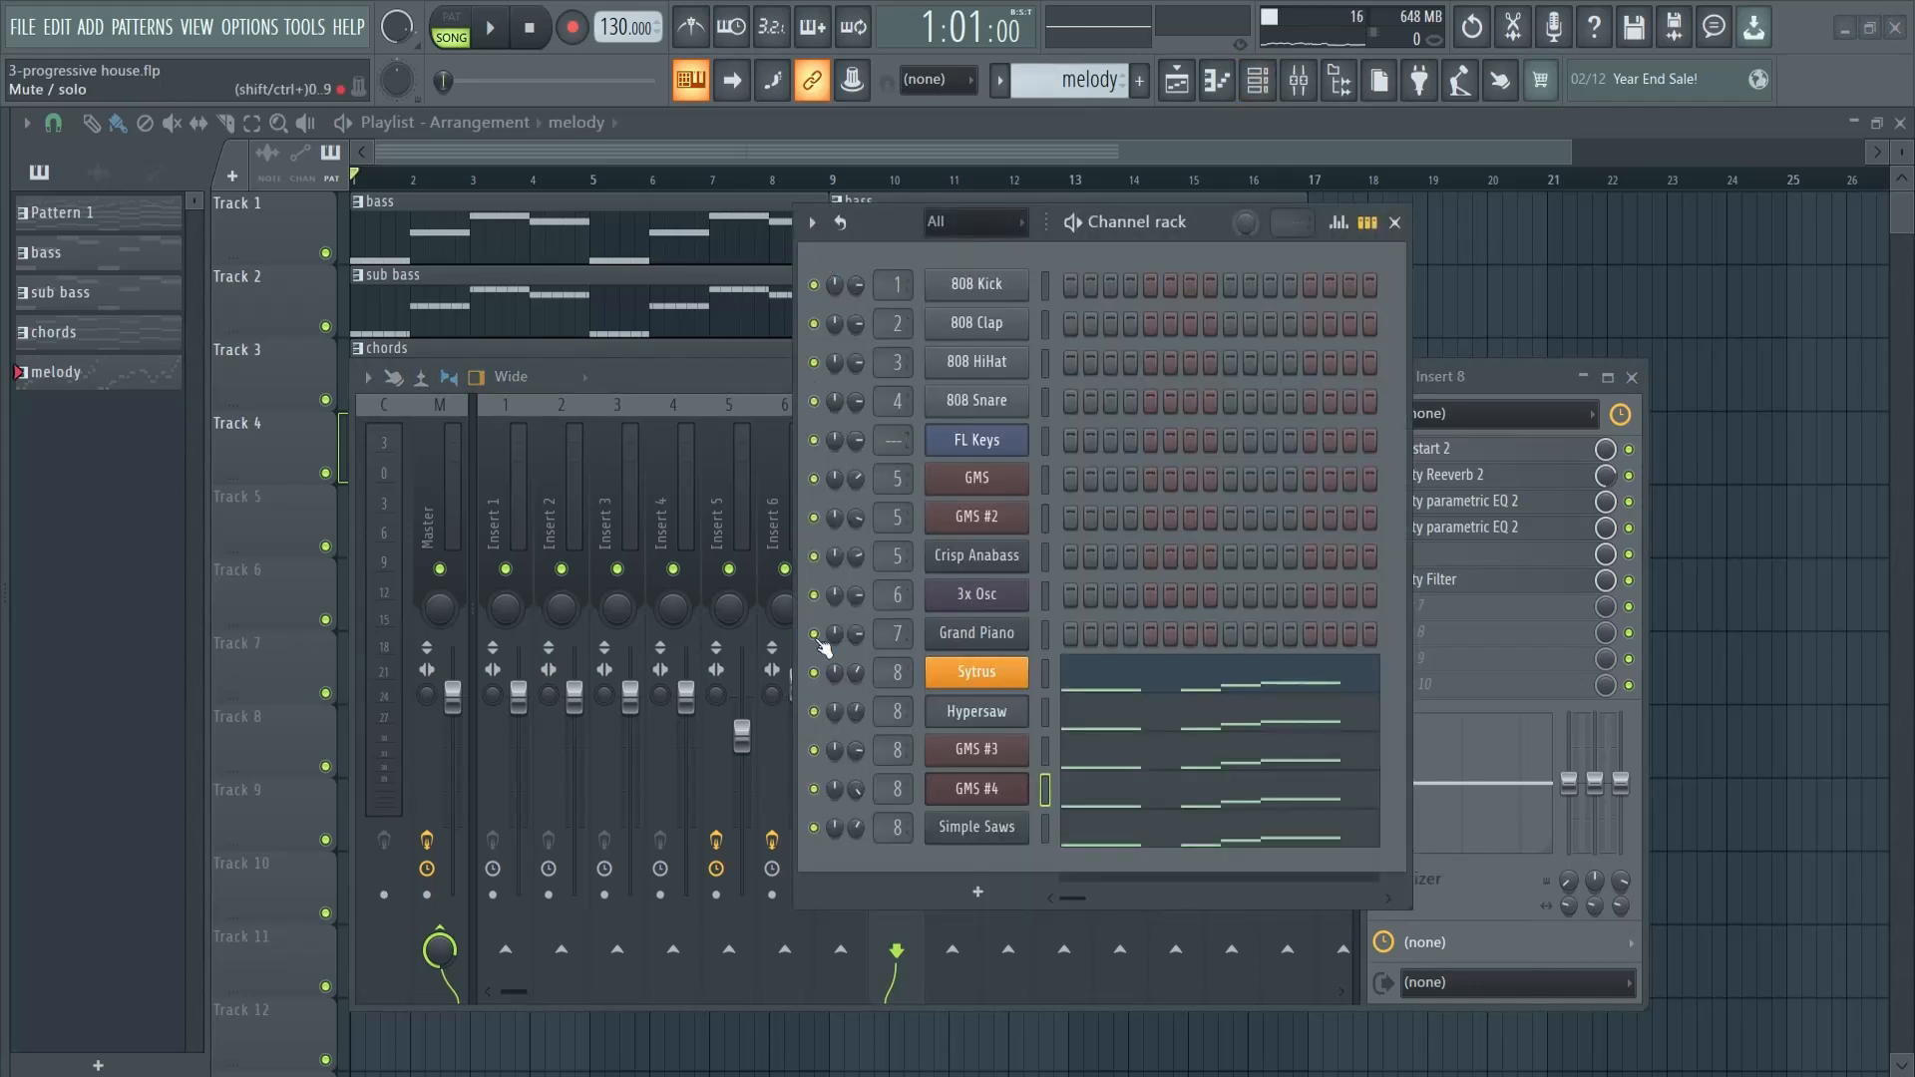
pyautogui.click(1394, 218)
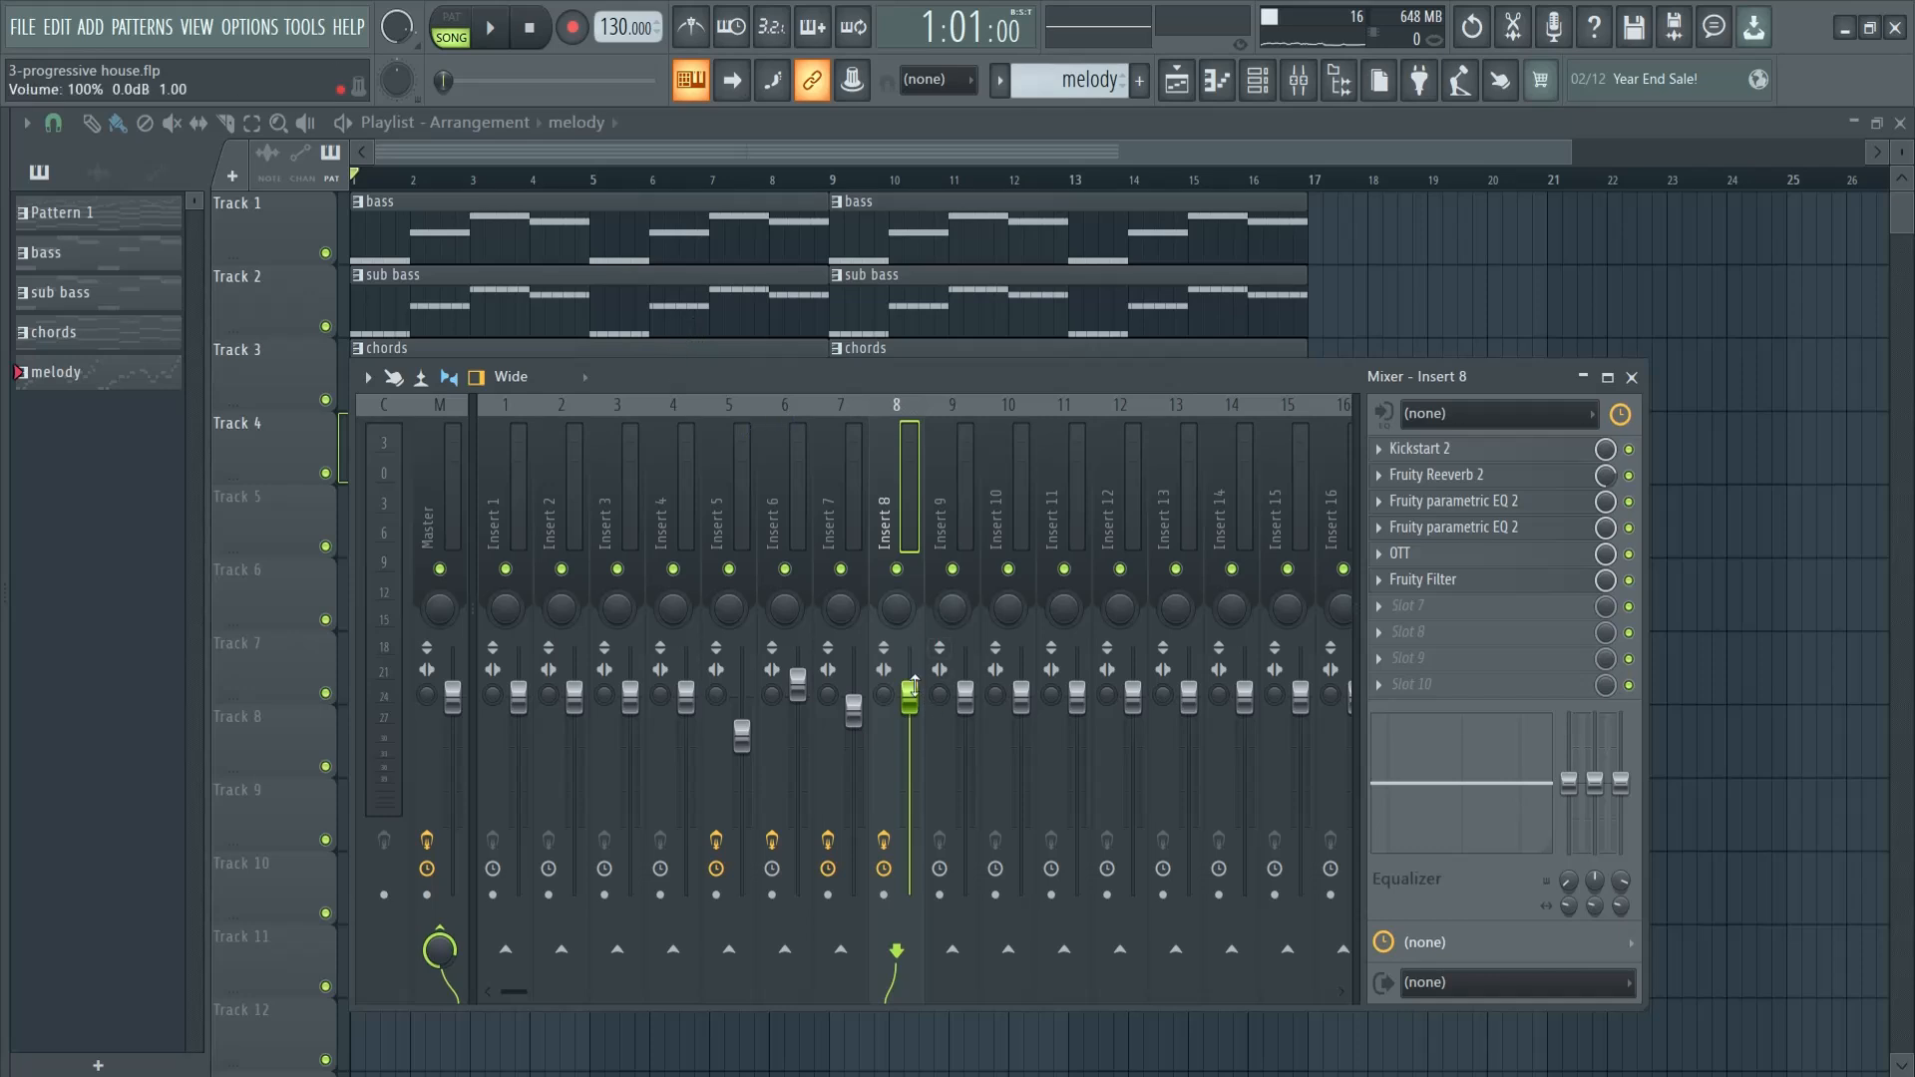
pyautogui.moveTo(1063, 370); pyautogui.dragTo(1287, 437)
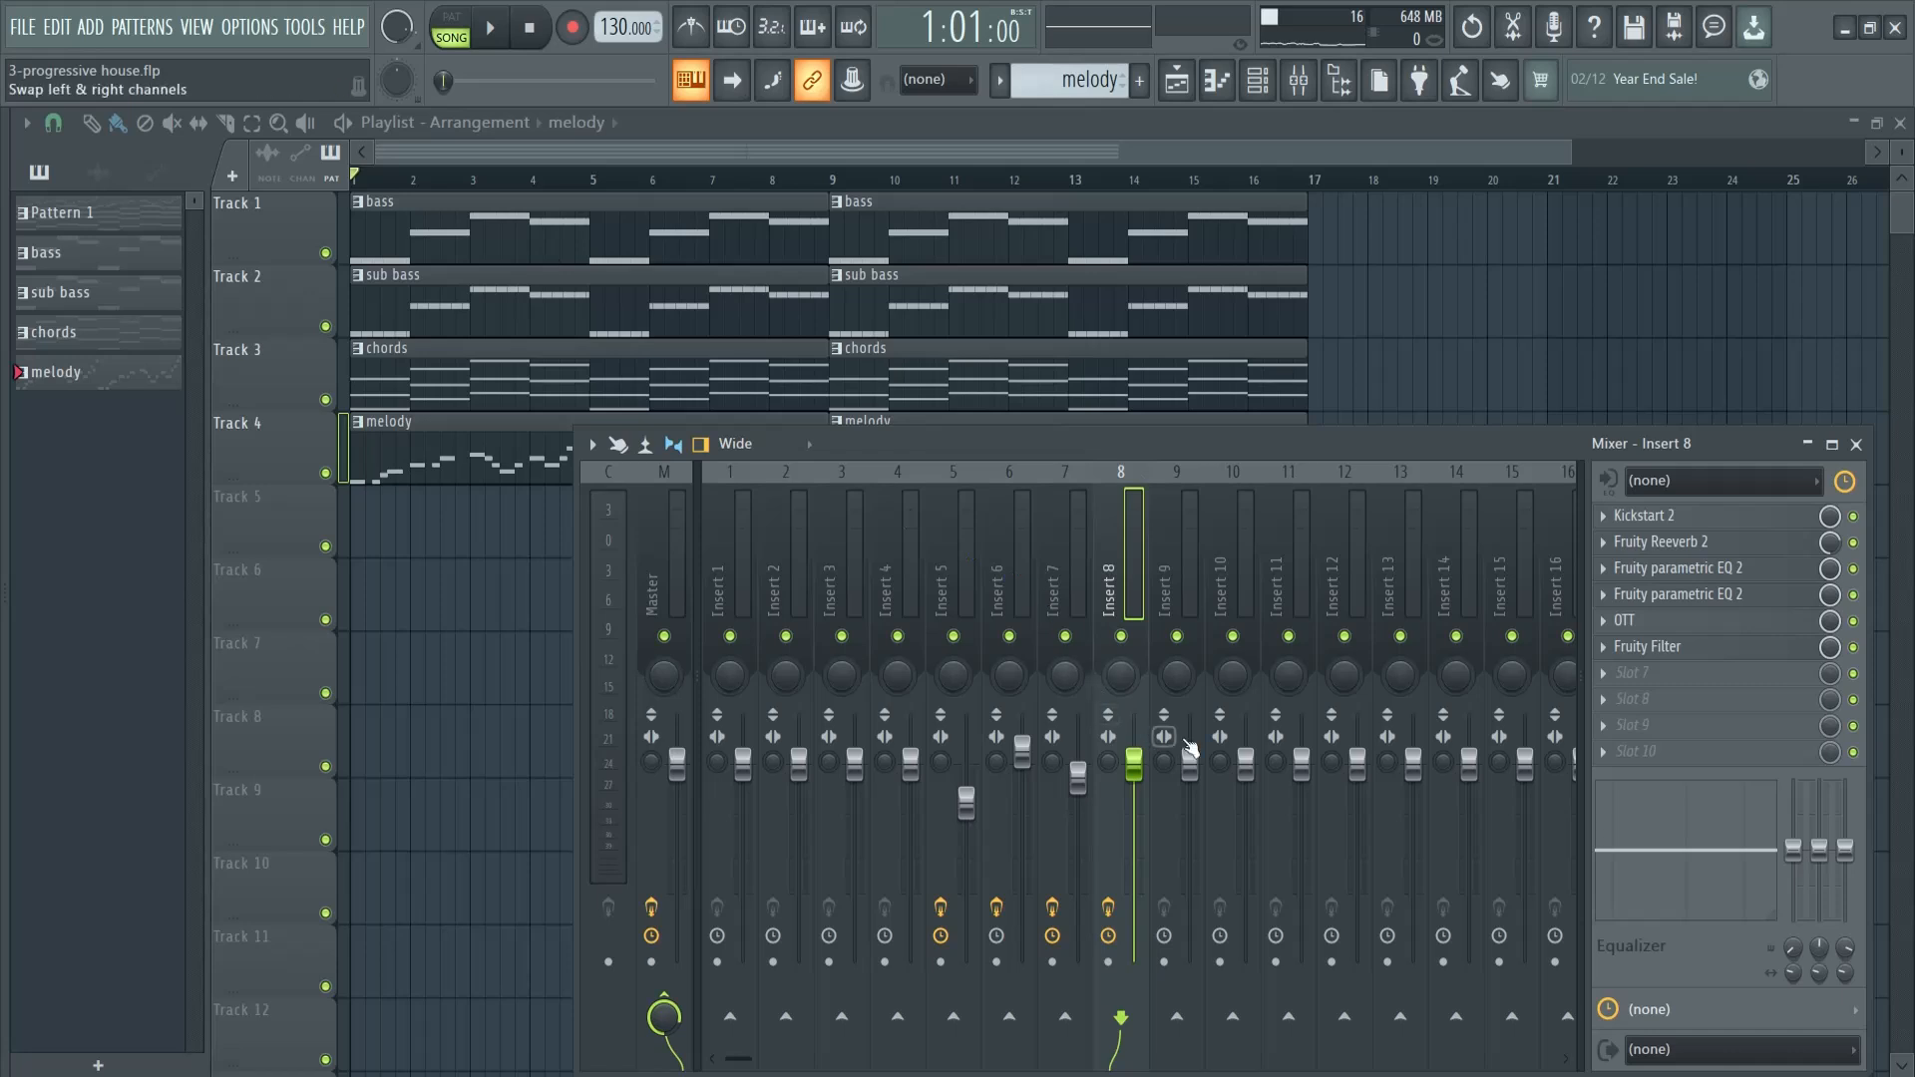
pyautogui.press('space')
pyautogui.moveTo(1134, 764); pyautogui.dragTo(1103, 843)
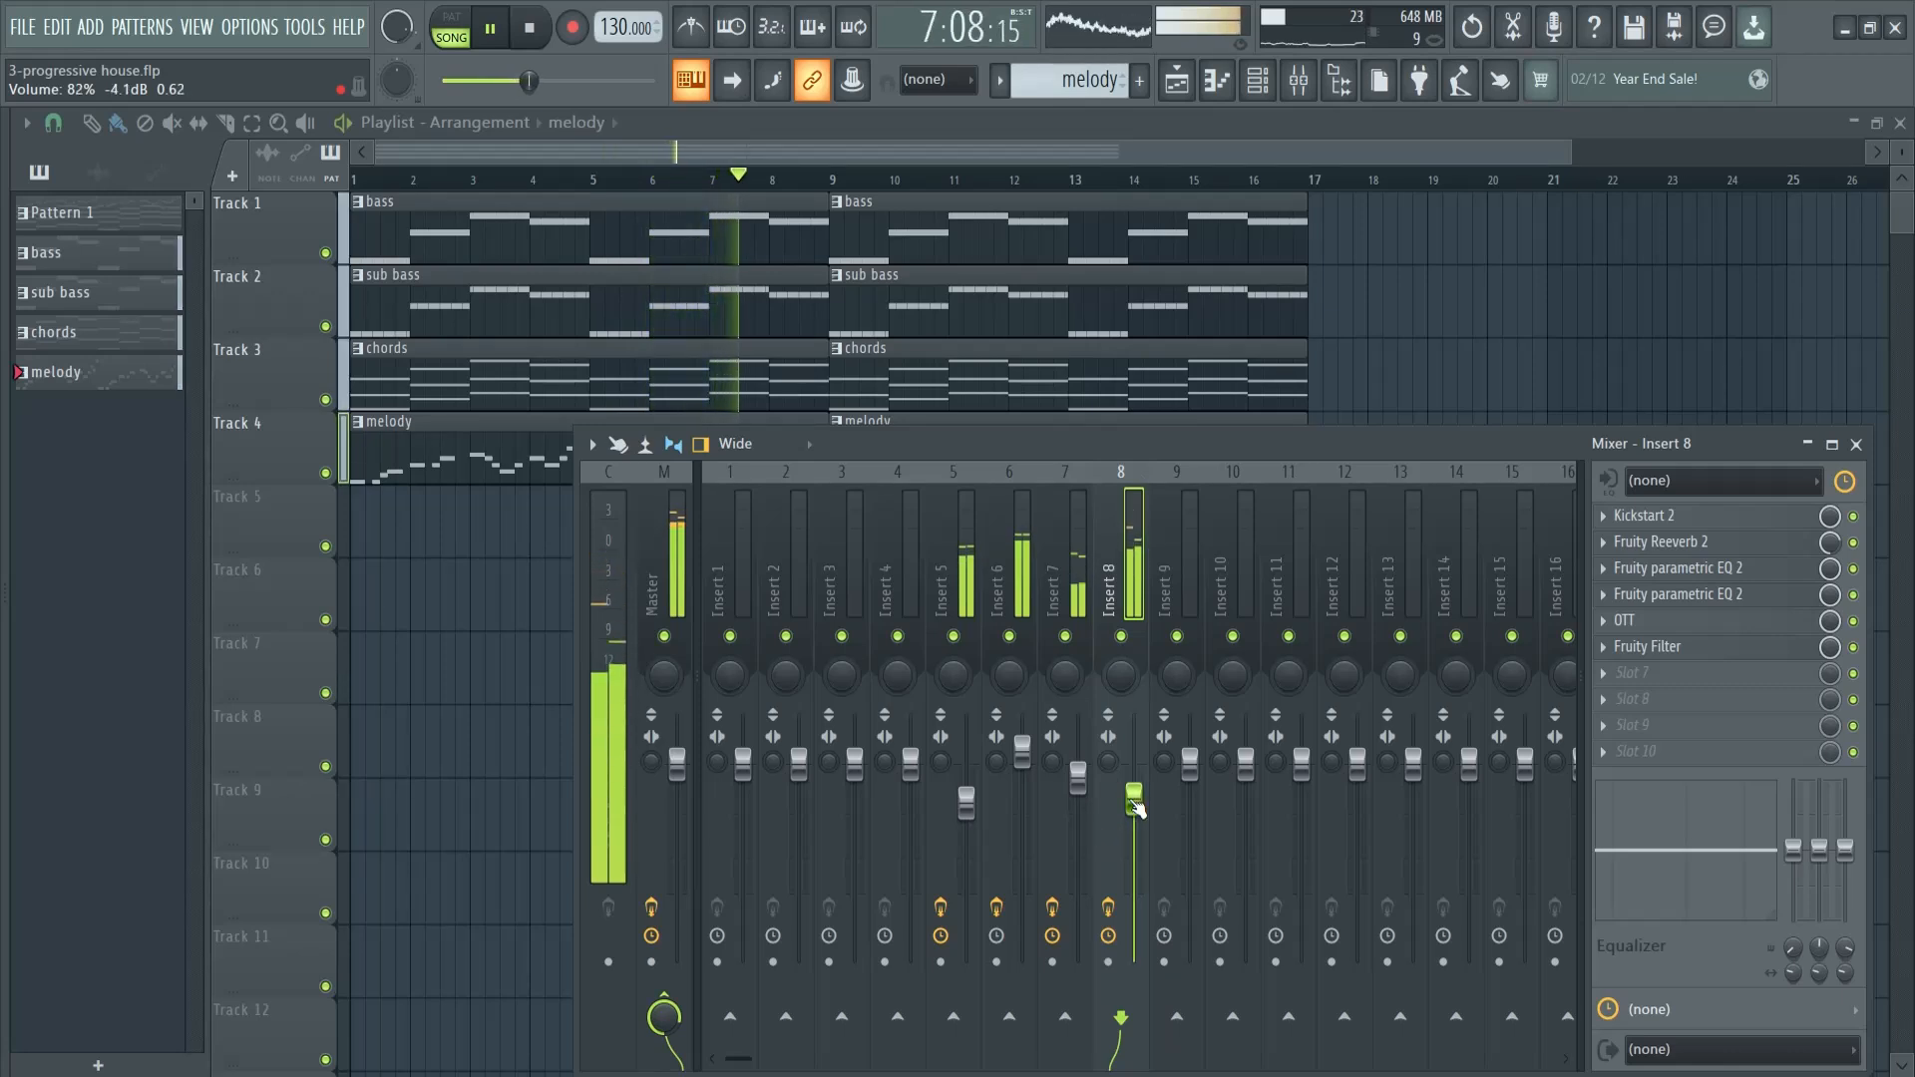
pyautogui.moveTo(1357, 449); pyautogui.dragTo(1155, 270)
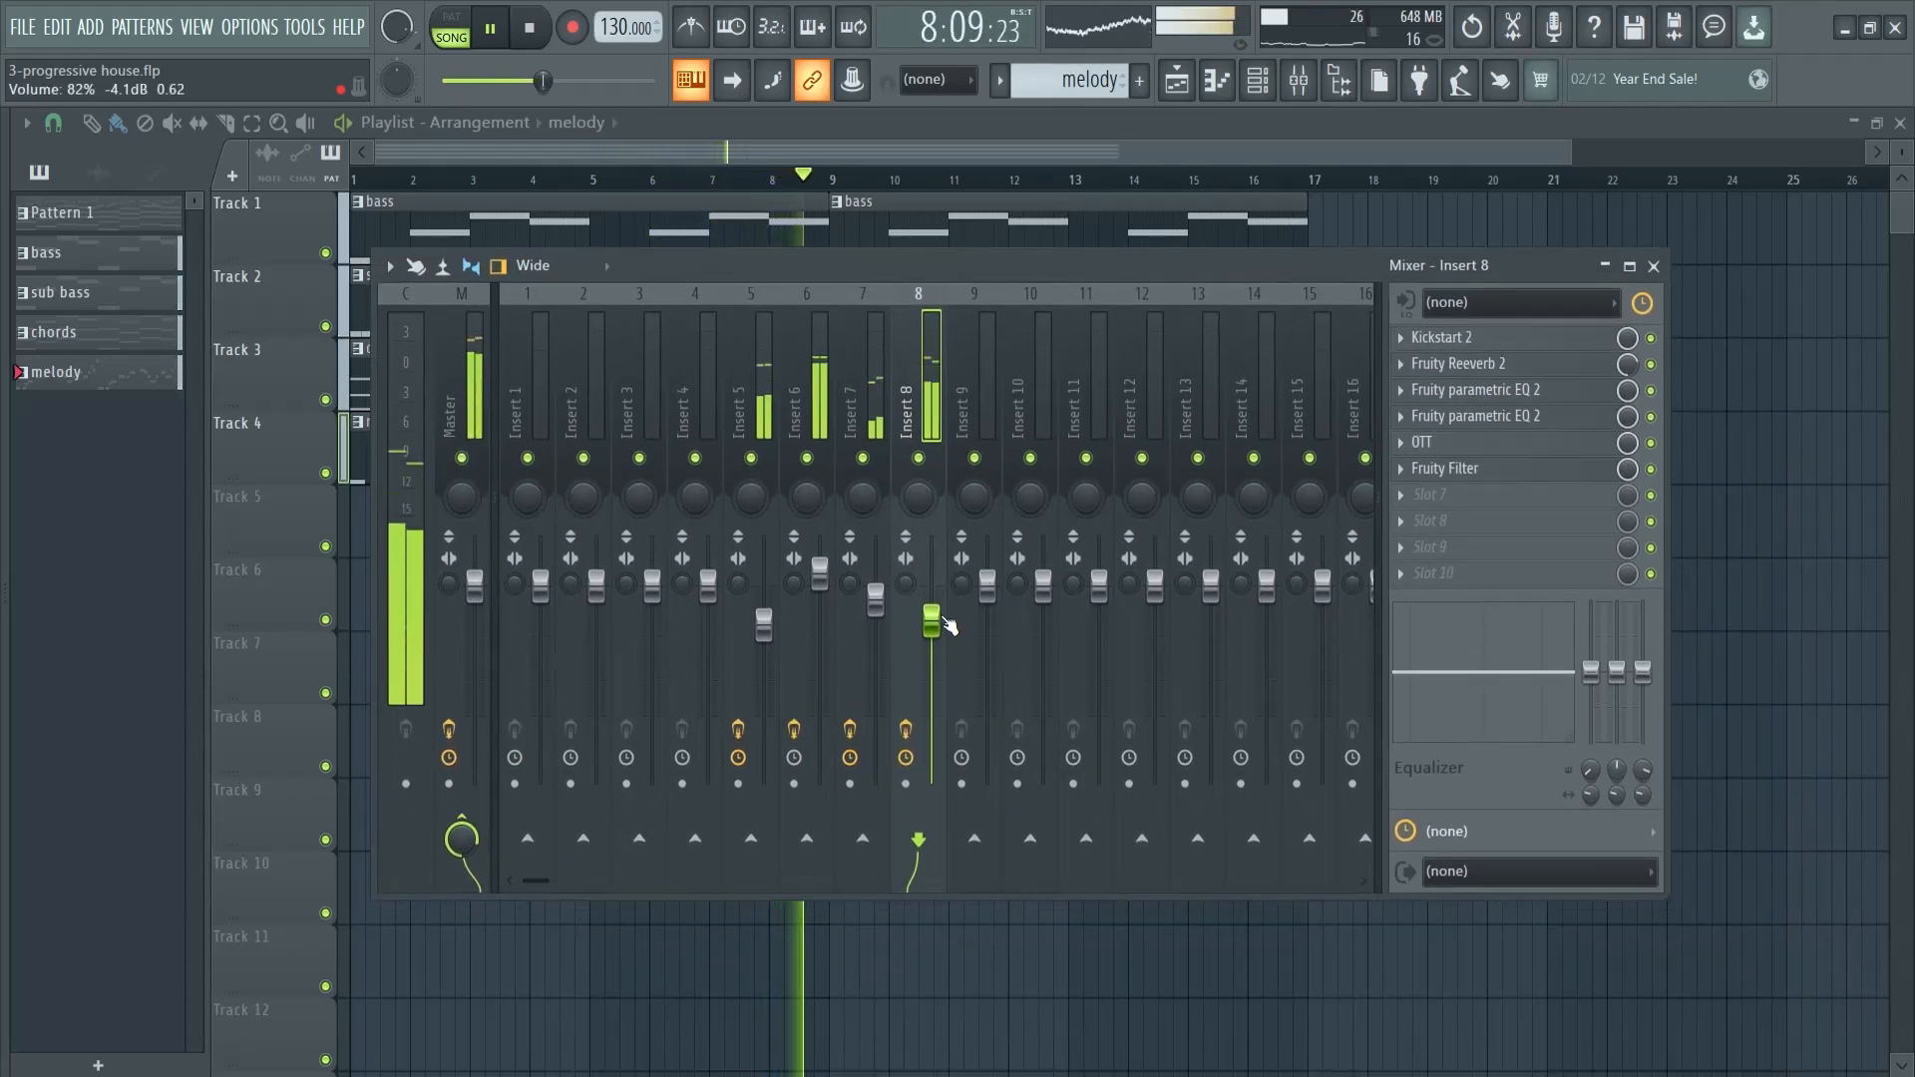
# - Lower Insert 6's volume slightly, raise Insert 7's volume a little, and close the mixer with playback stopped
pyautogui.click(819, 578)
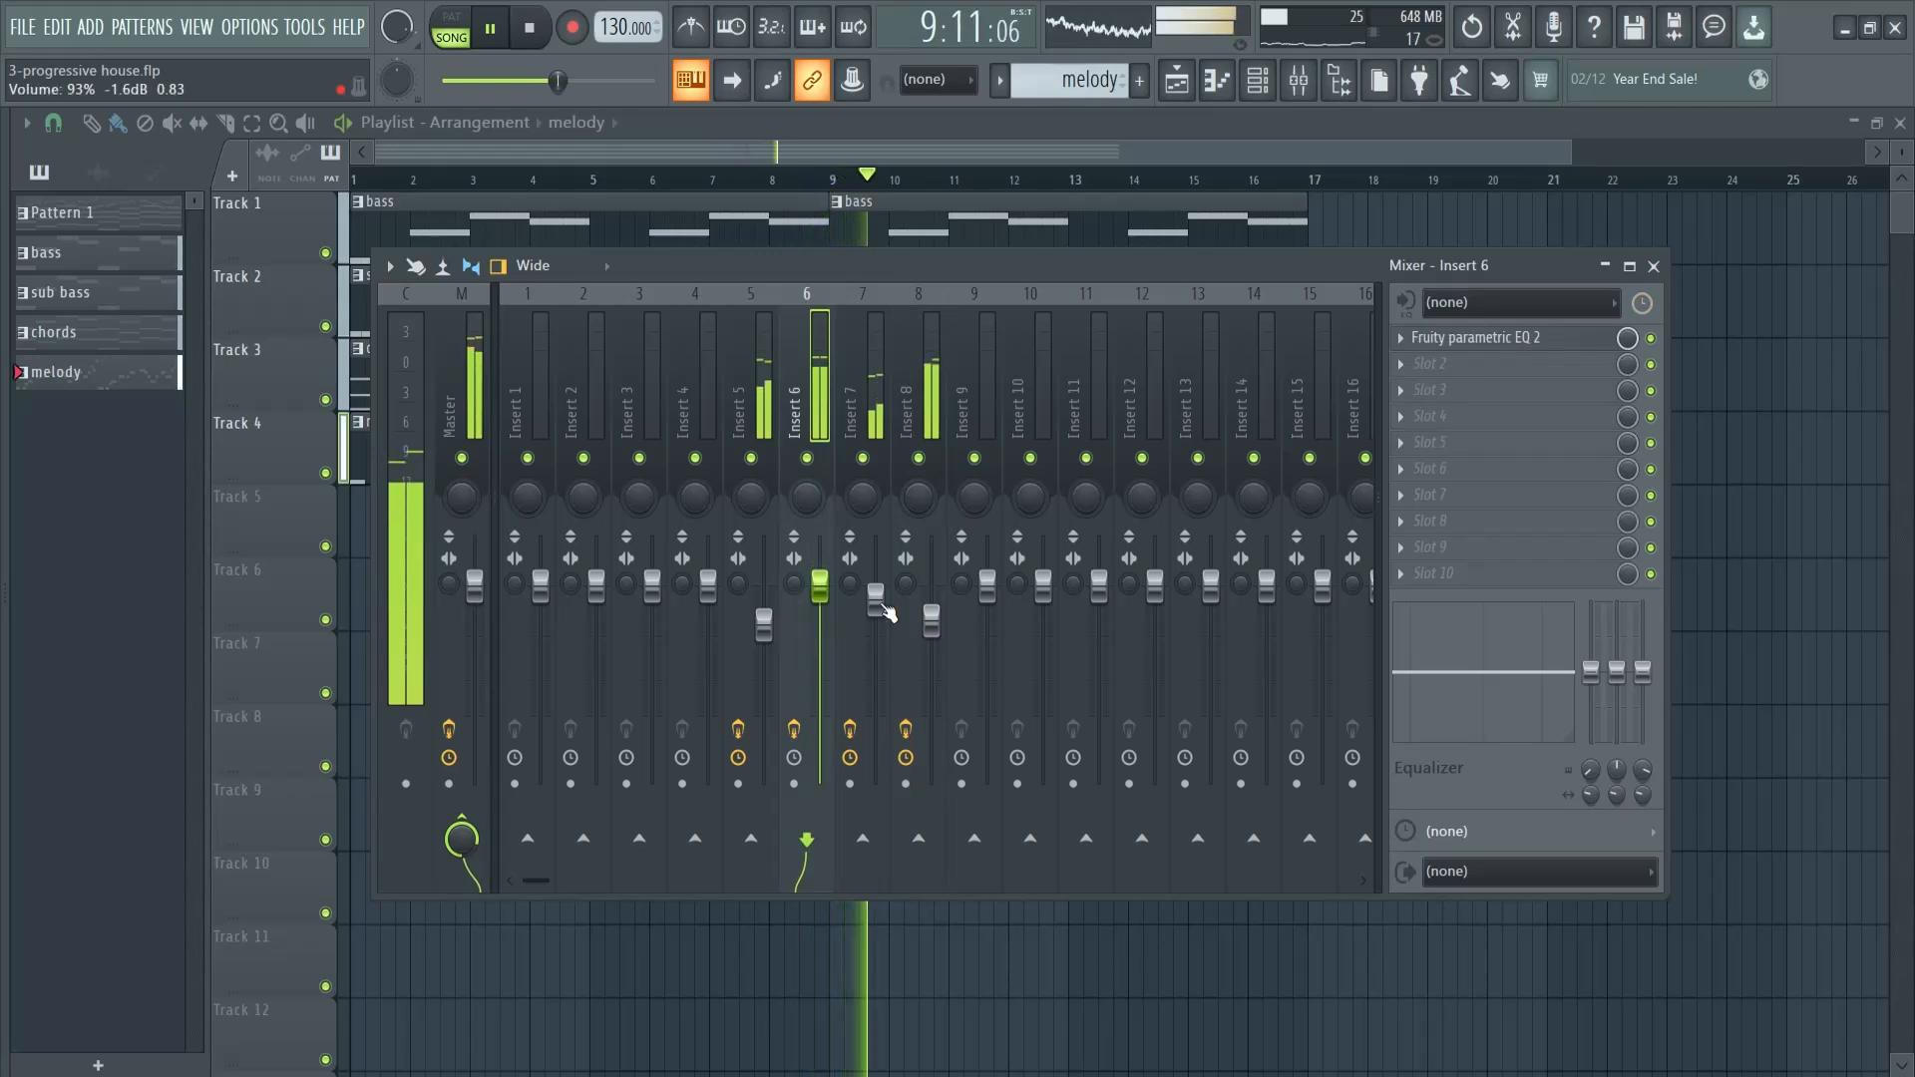
pyautogui.click(883, 603)
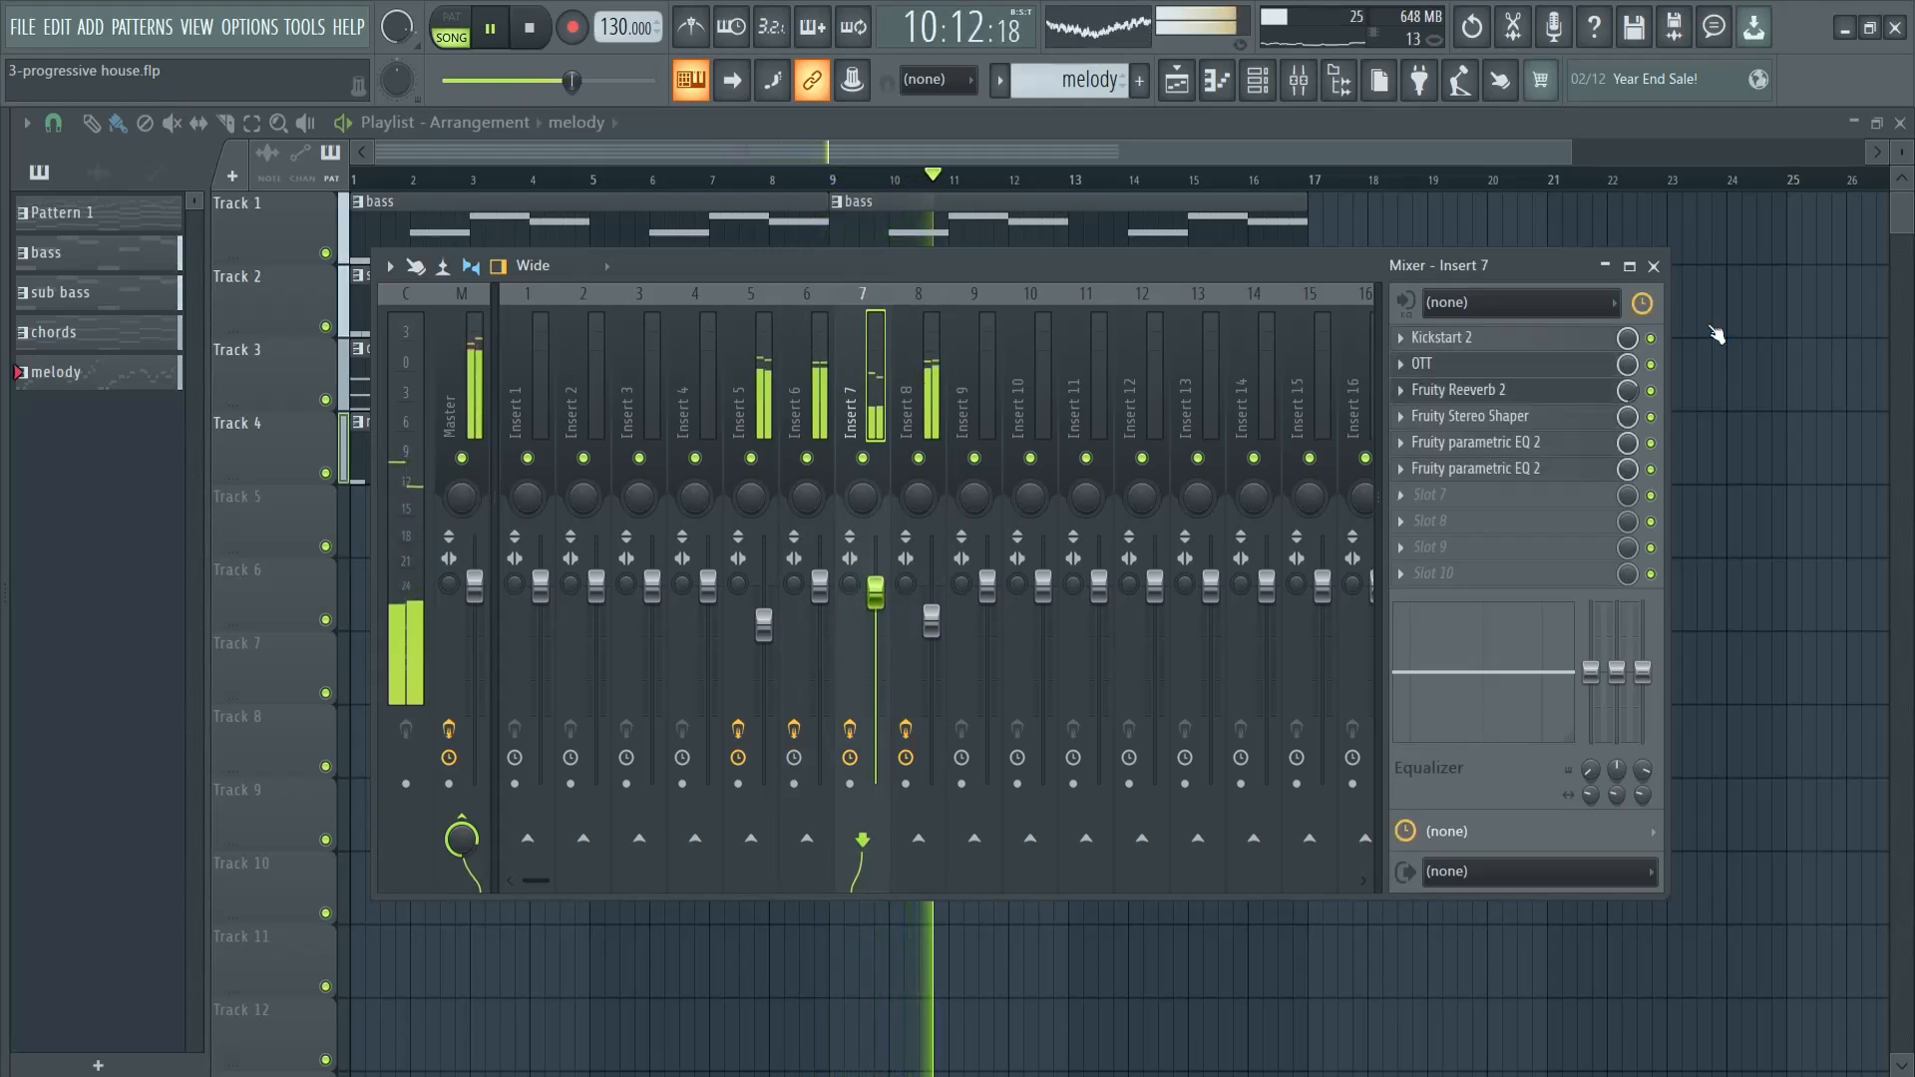
pyautogui.press('space')
pyautogui.click(1653, 266)
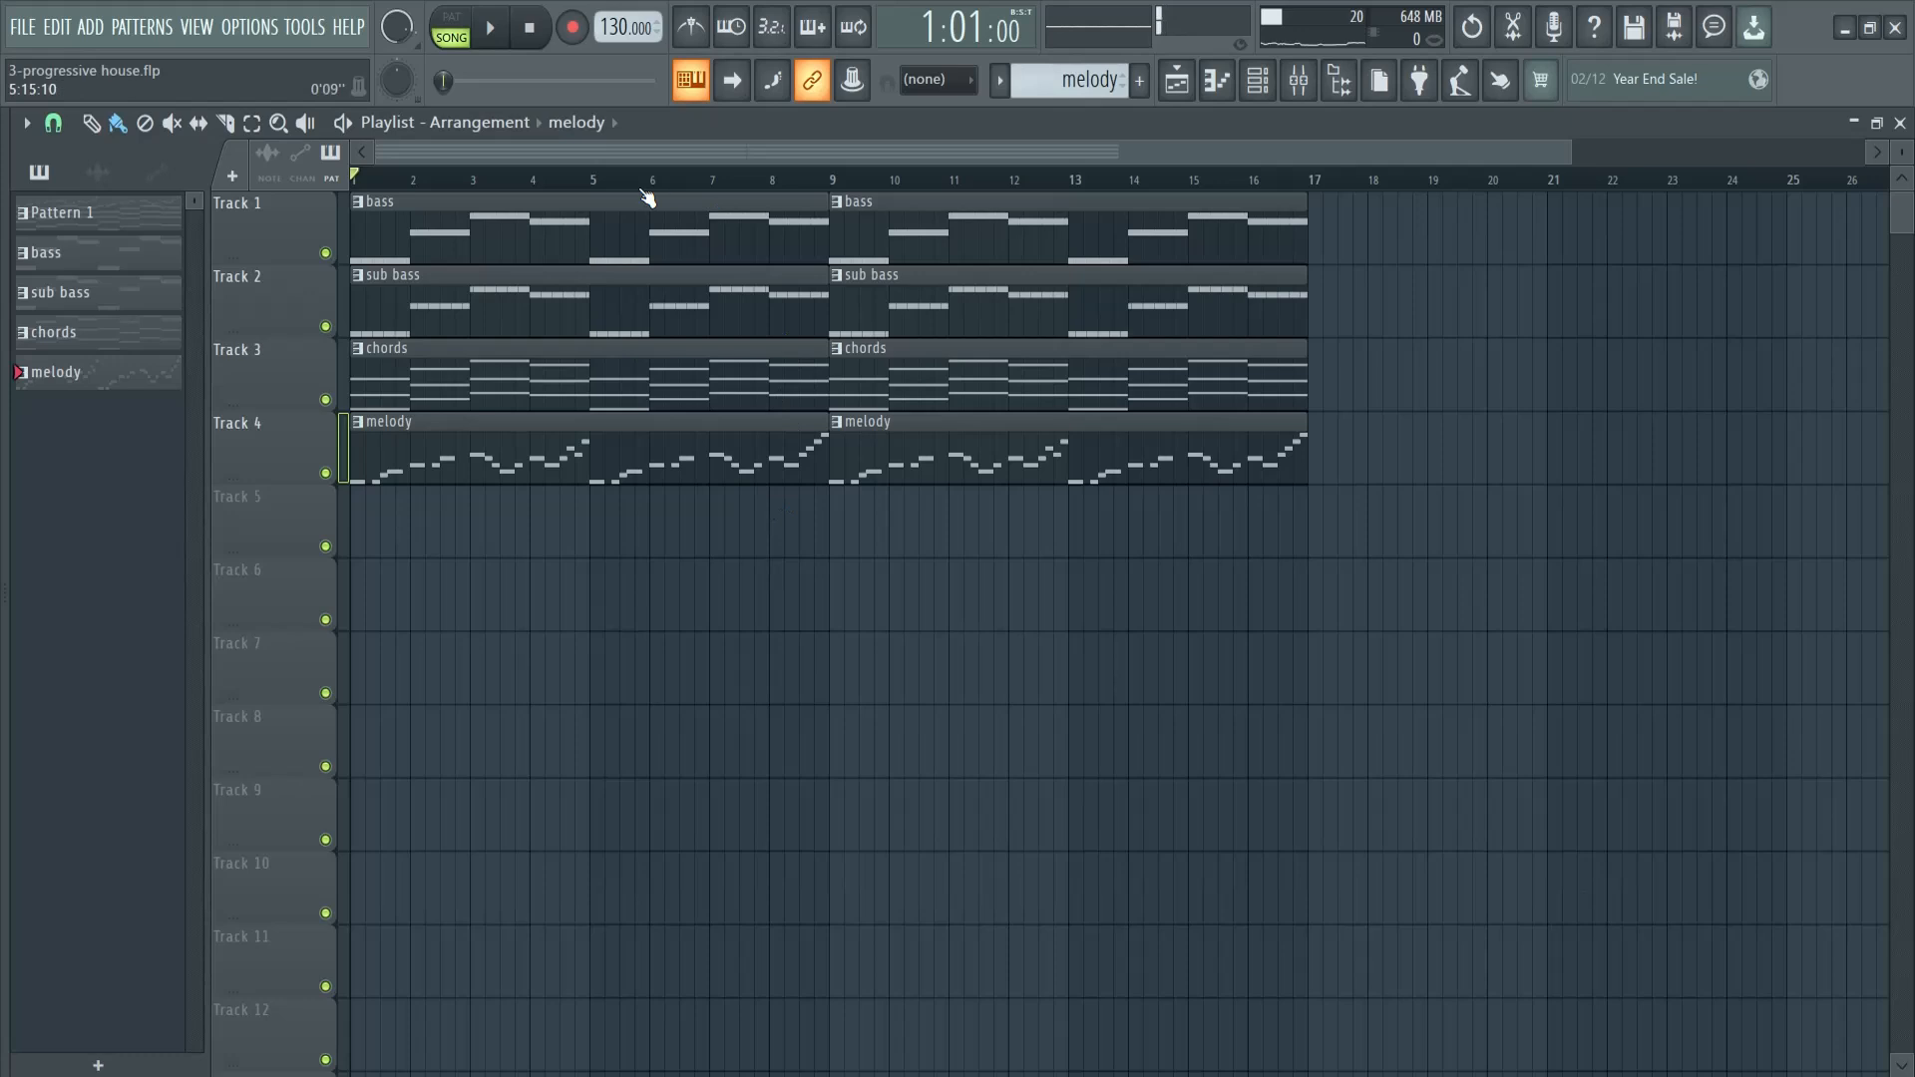
# - Search the sample browser for "kick" and audition several samples from the first part of the results
pyautogui.moveTo(8, 542); pyautogui.dragTo(60, 534)
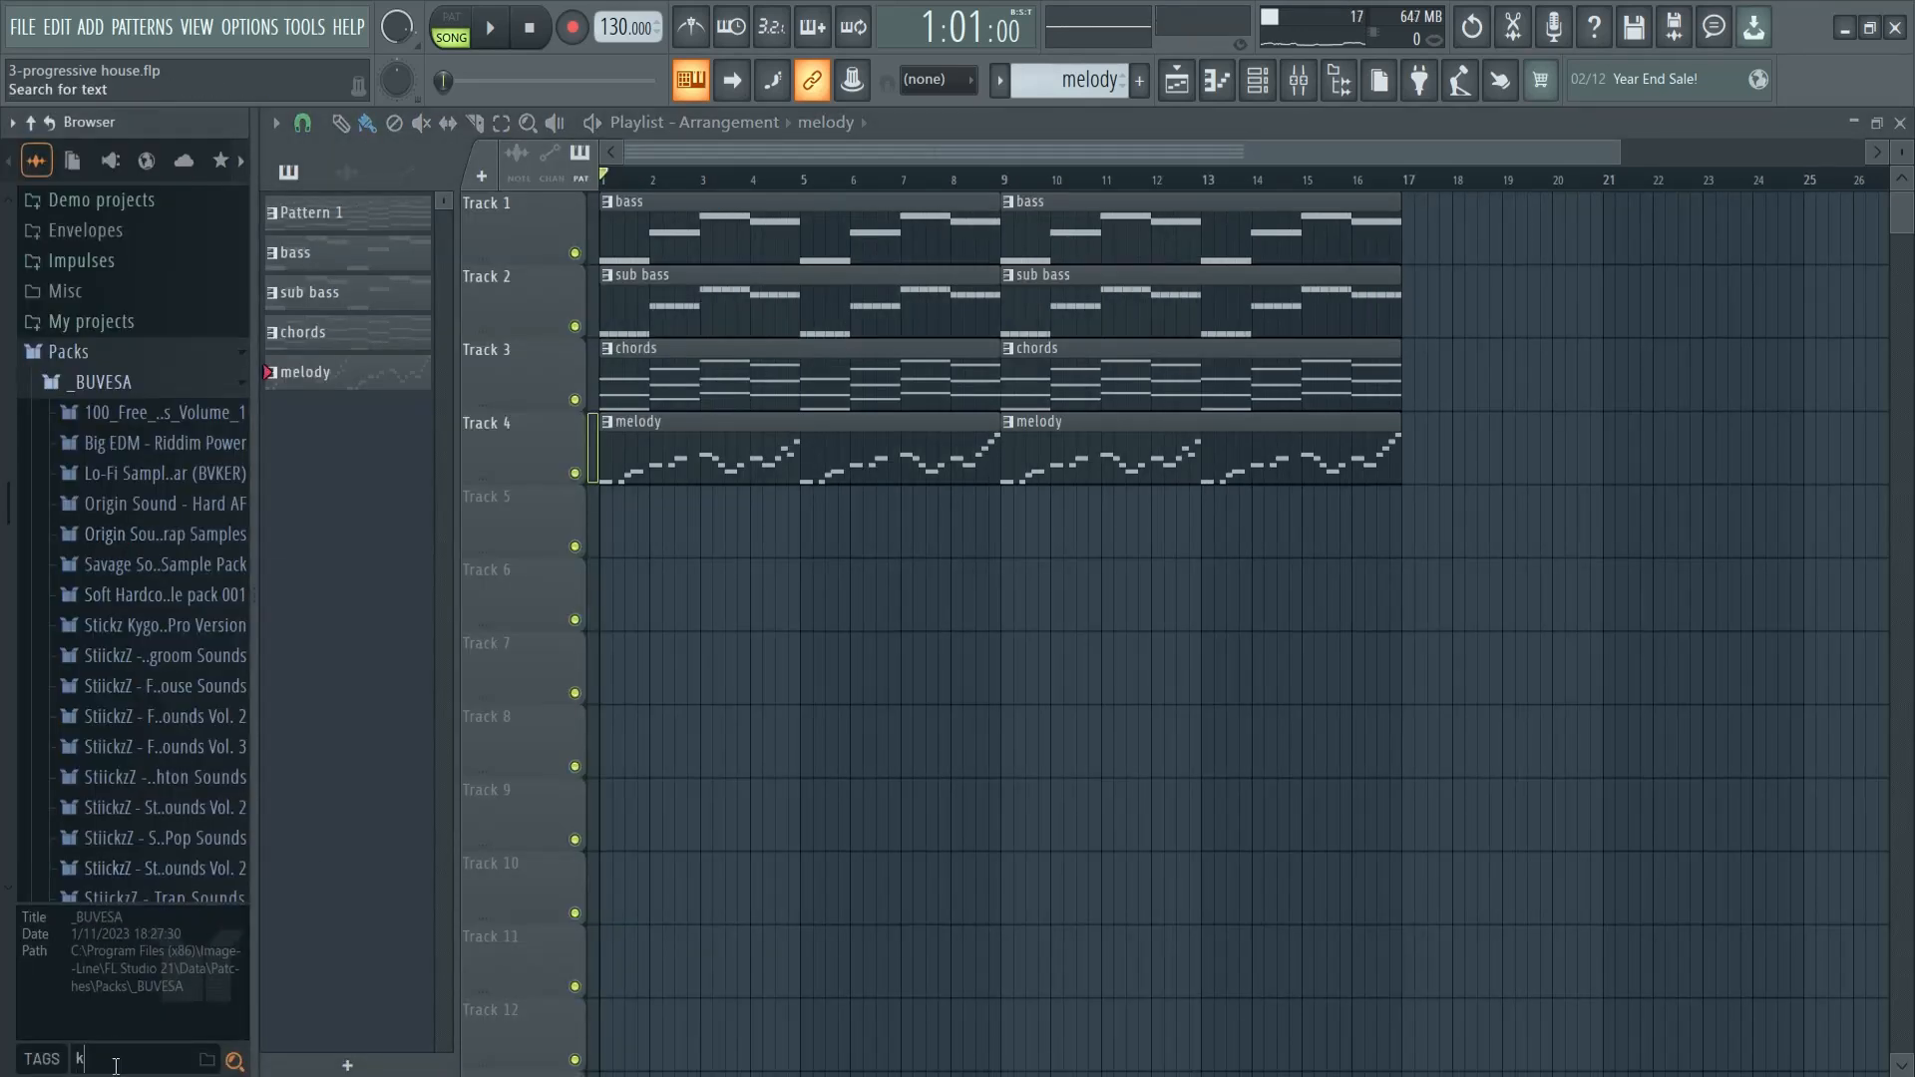
pyautogui.scroll(-20, 107, 640)
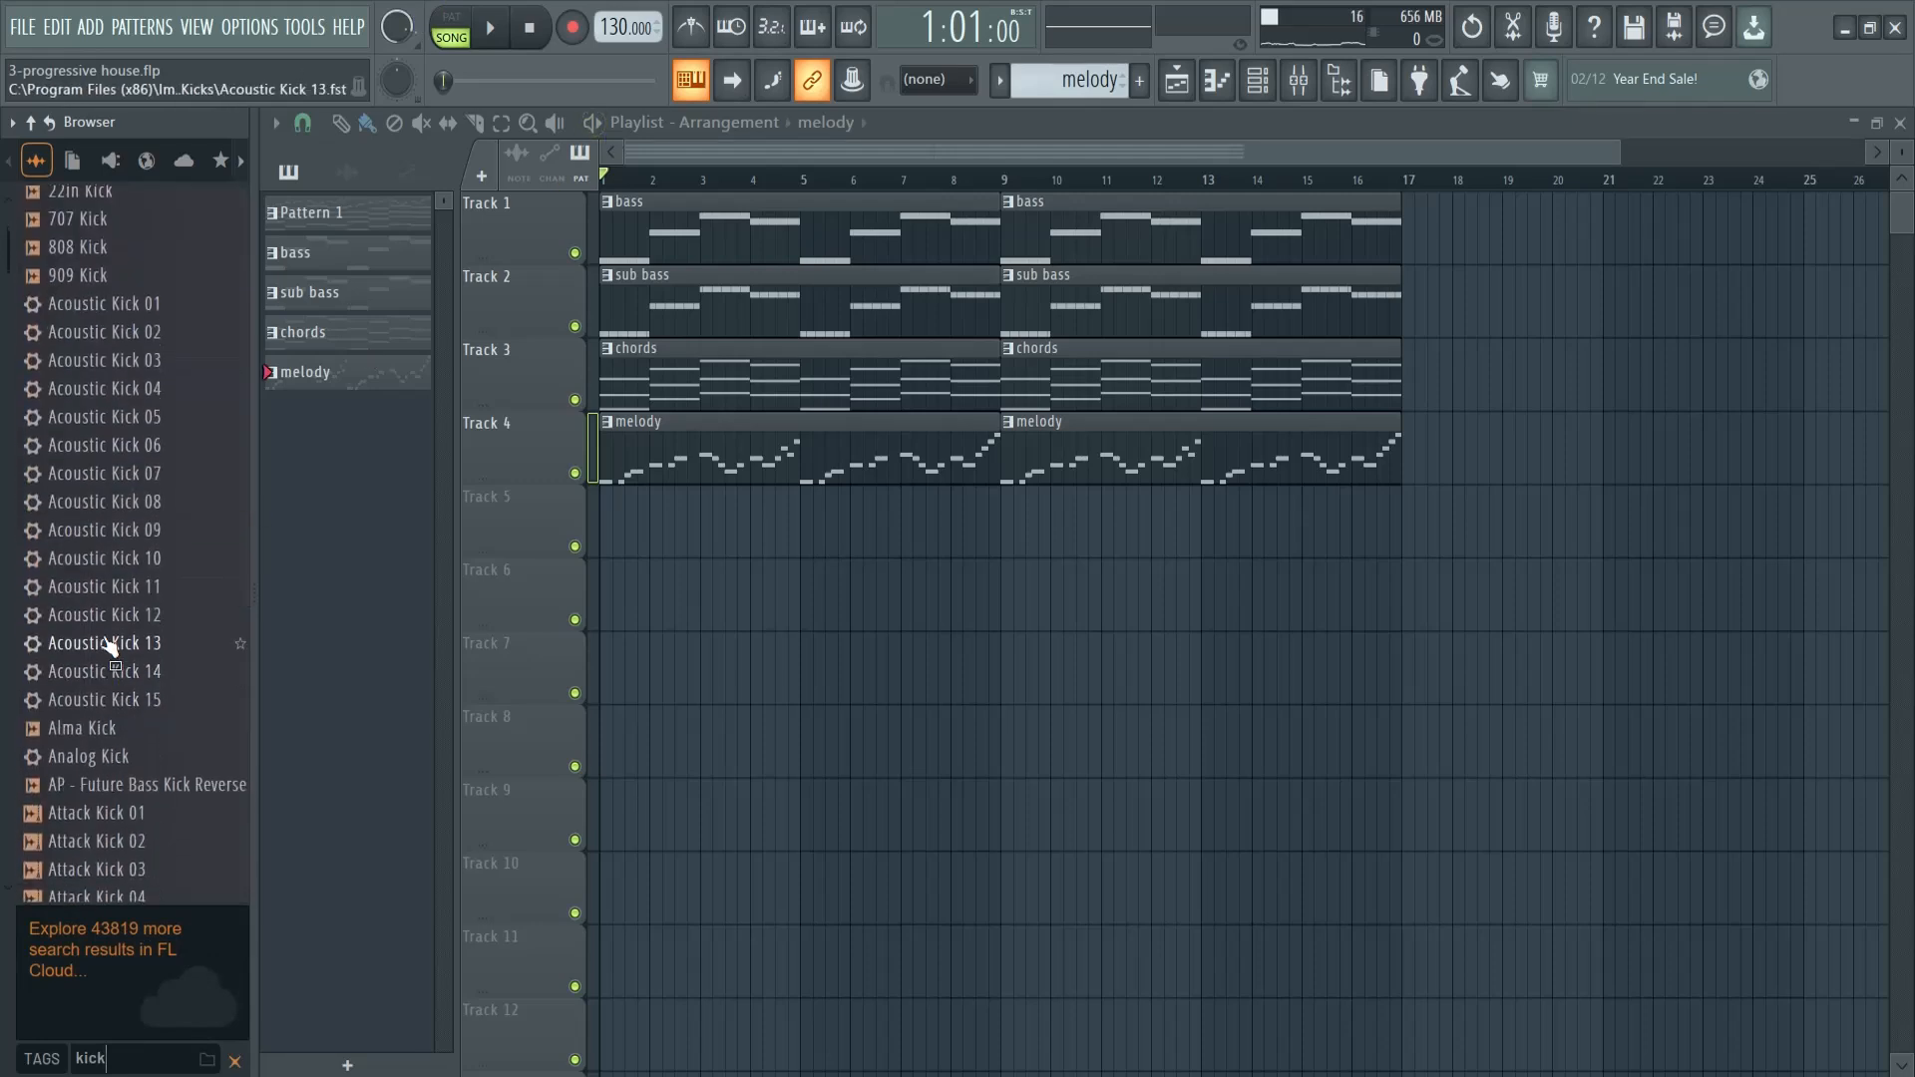
pyautogui.scroll(-8, 68, 643)
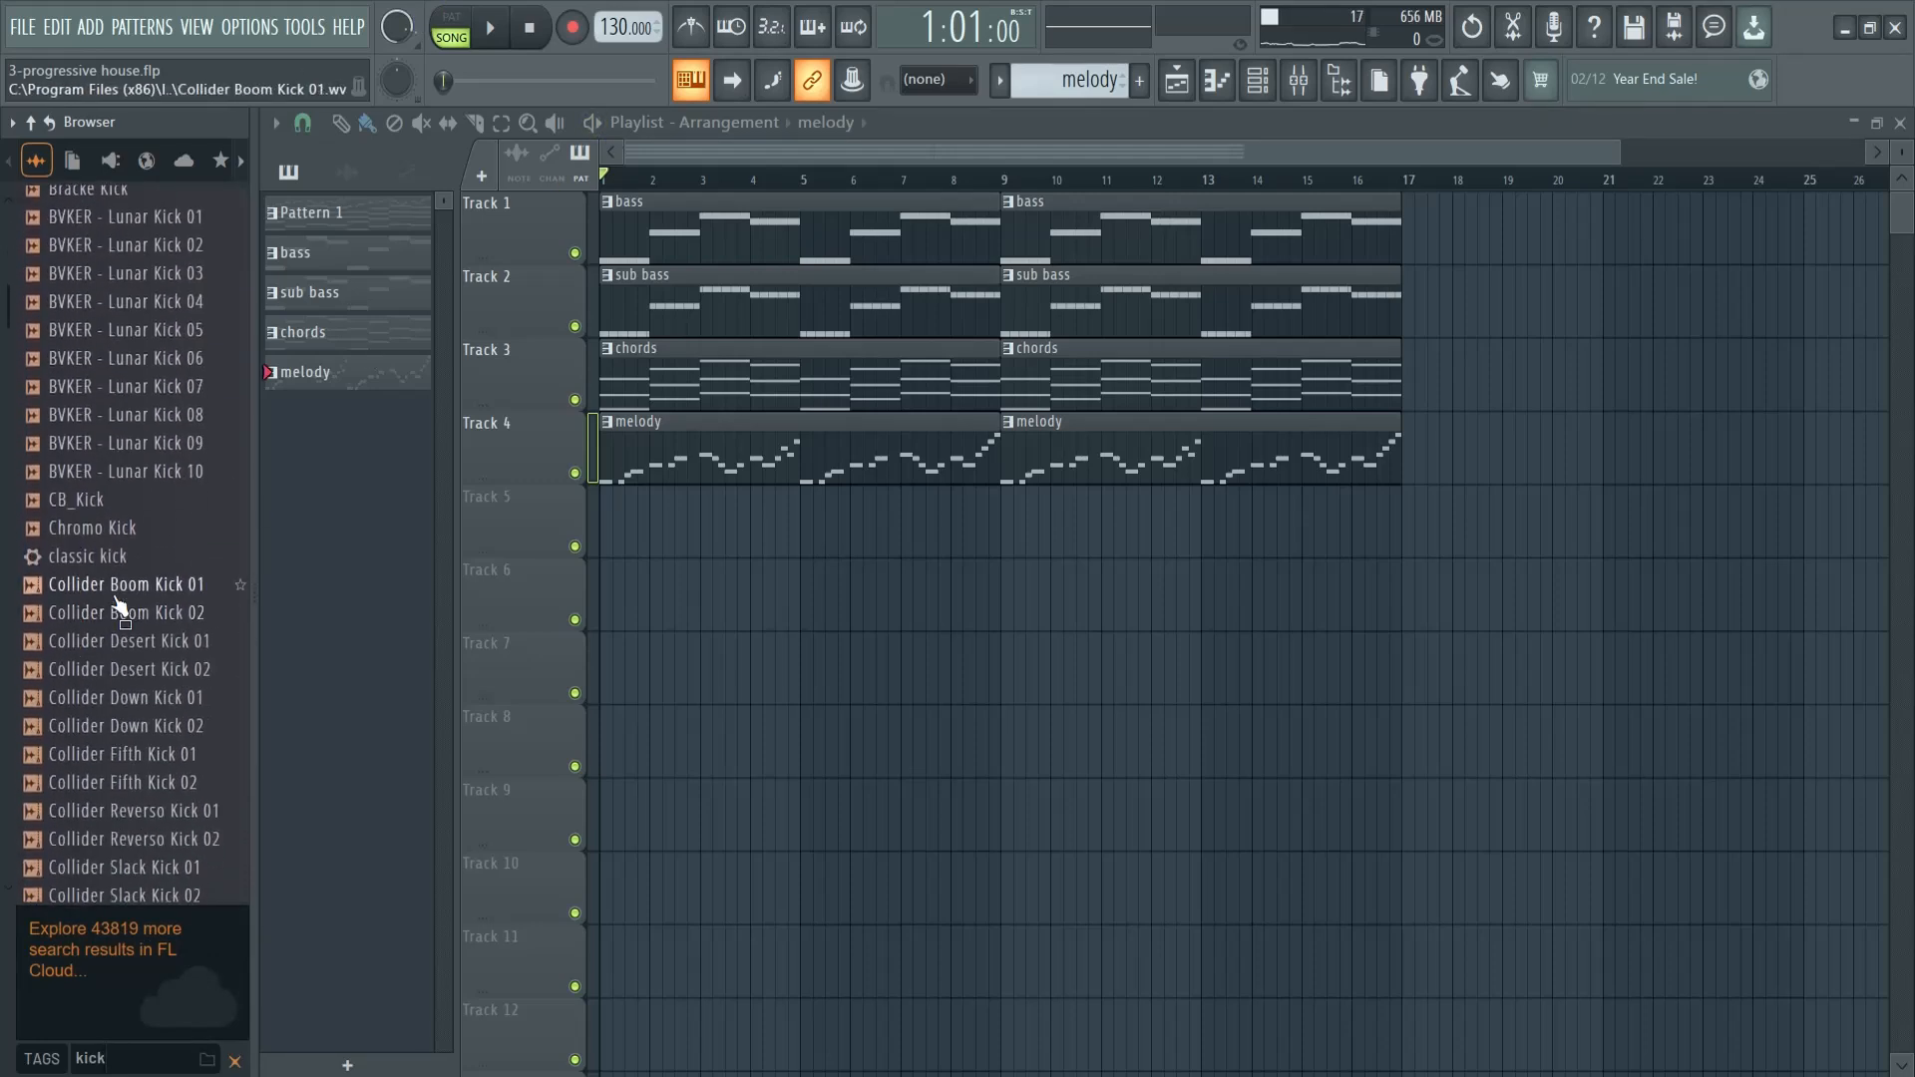
pyautogui.scroll(10, 100, 711)
pyautogui.click(114, 557)
pyautogui.click(114, 586)
pyautogui.click(119, 612)
pyautogui.click(104, 643)
pyautogui.scroll(-20, 105, 599)
pyautogui.click(130, 627)
pyautogui.scroll(-15, 140, 658)
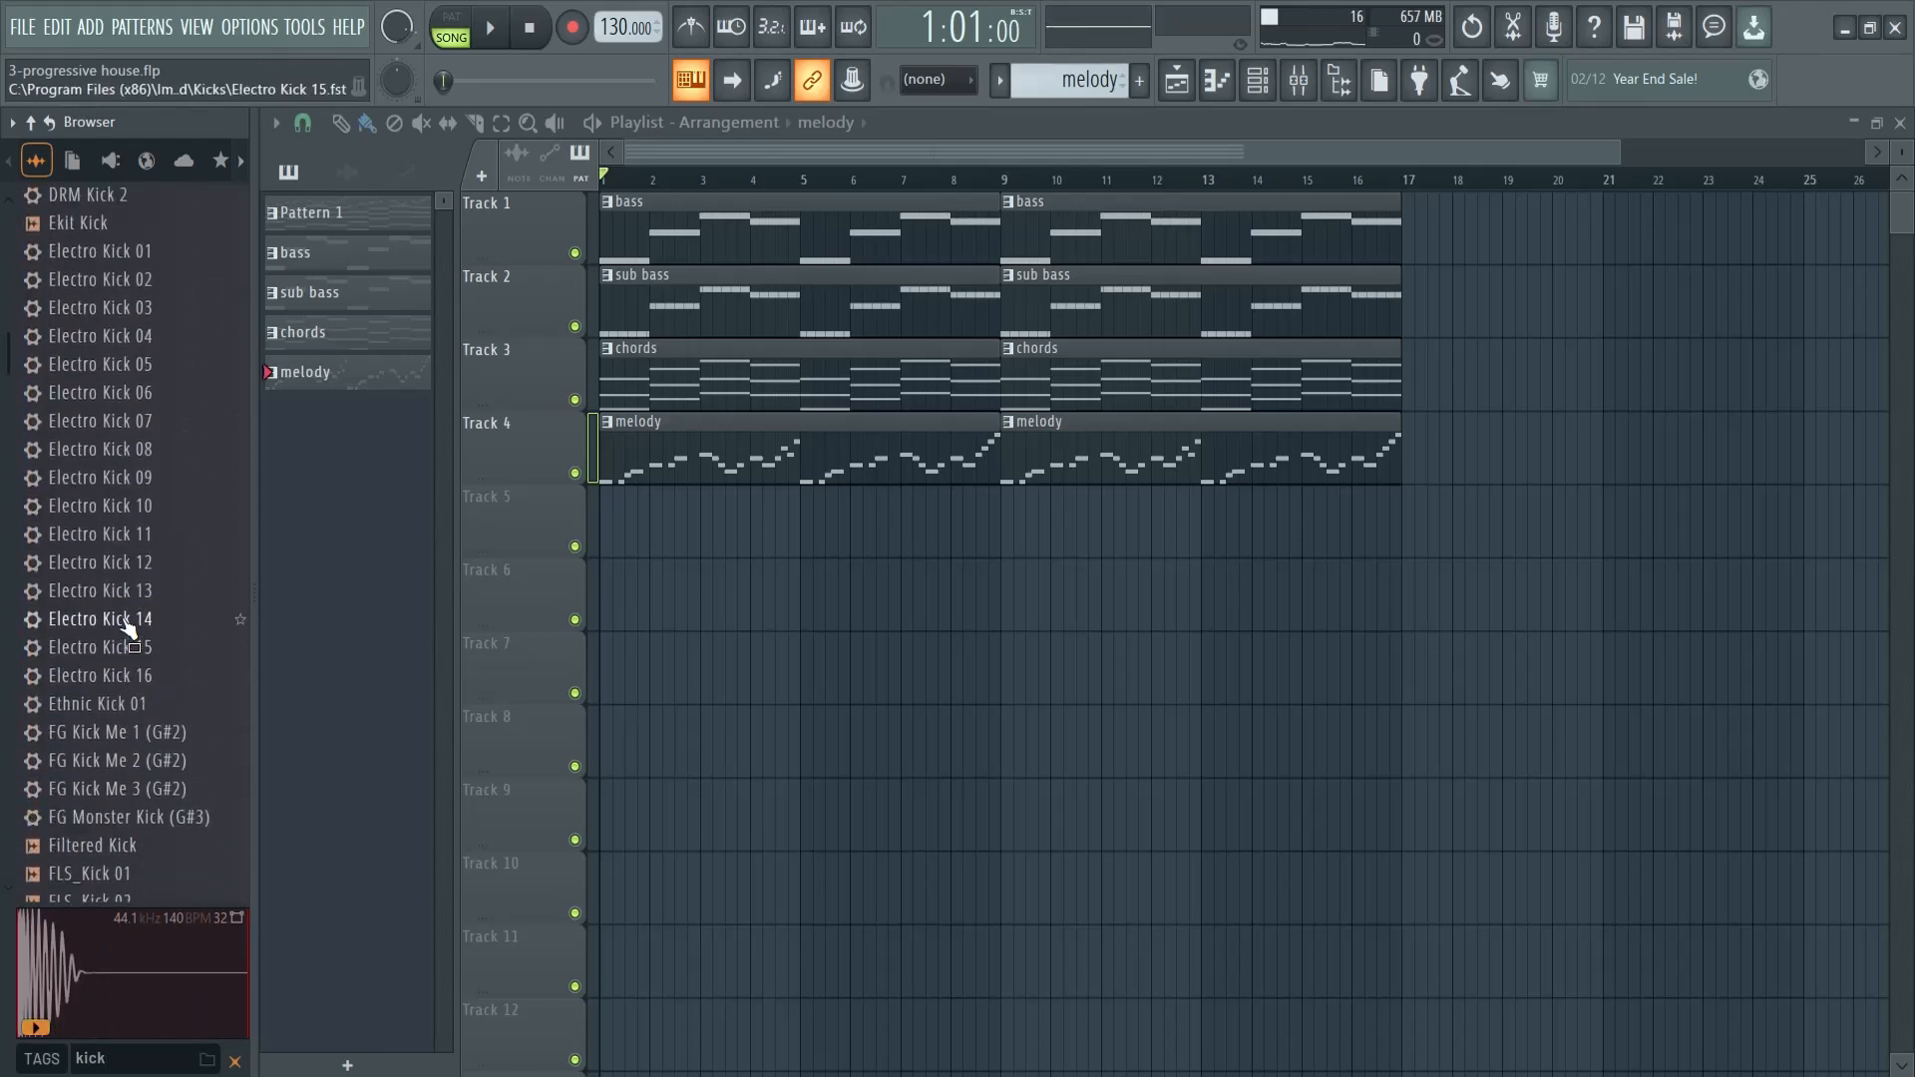
# - Audition more kick samples further down the results, including the Fracture Kicks
pyautogui.click(141, 428)
pyautogui.click(134, 701)
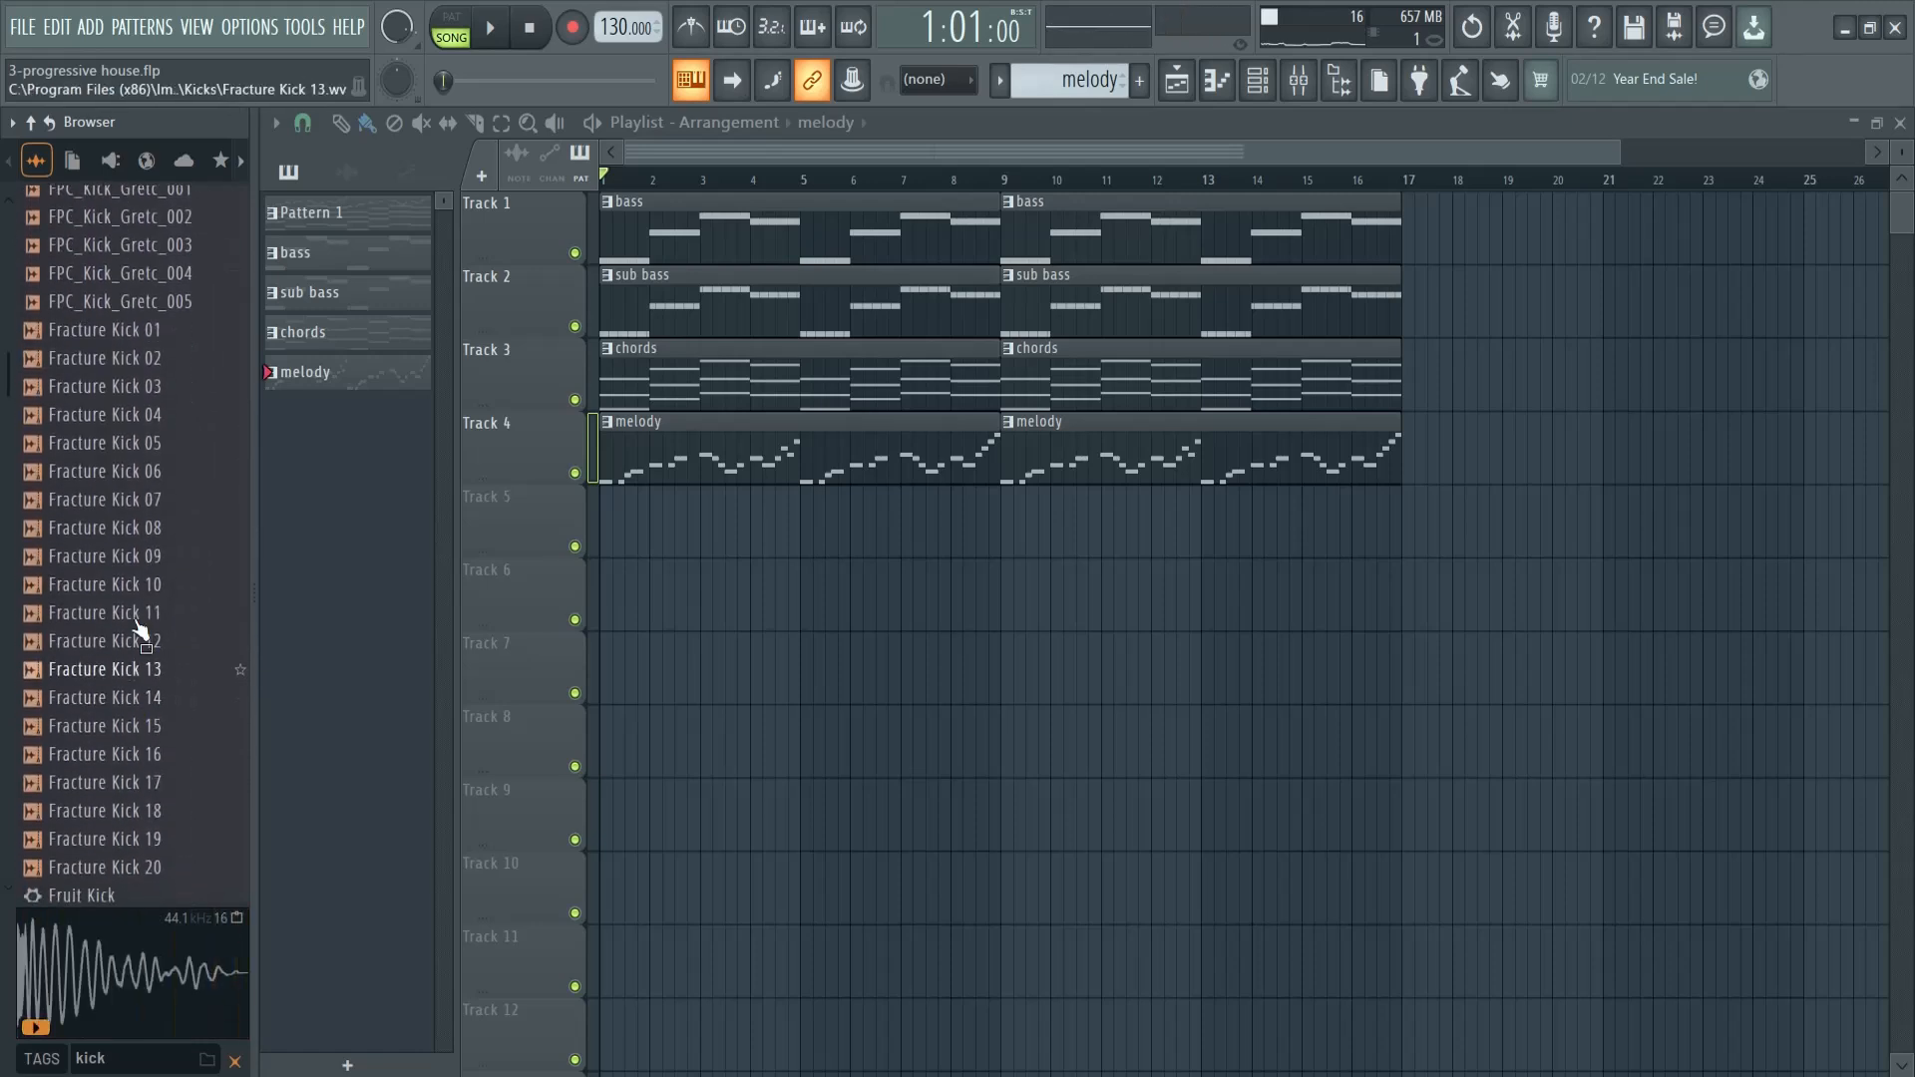
pyautogui.click(136, 504)
pyautogui.click(141, 586)
pyautogui.click(150, 695)
pyautogui.scroll(-10, 4, 623)
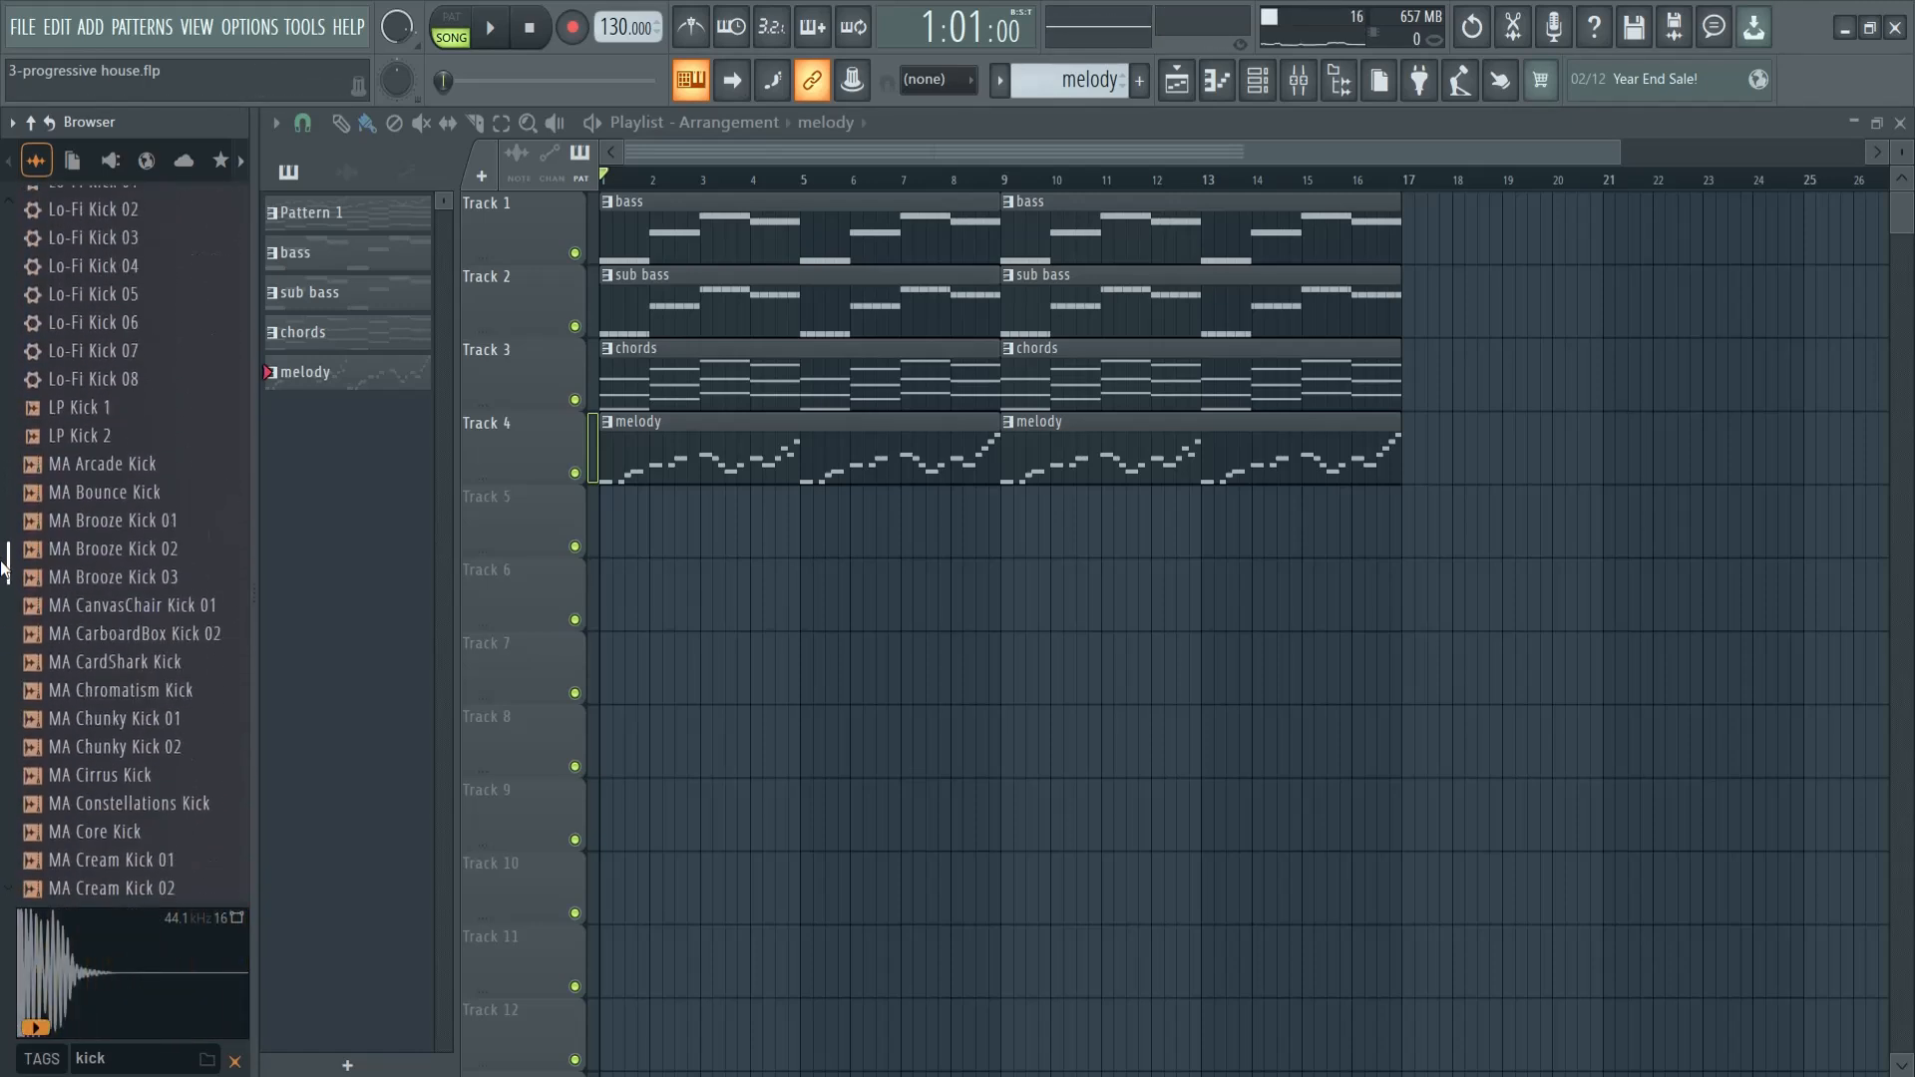
# - Audition the StiickzZ Bigroom and Stickz SKE kick samples to find one that fits the track's key
pyautogui.moveTo(4, 598); pyautogui.dragTo(18, 821)
pyautogui.click(110, 406)
pyautogui.click(114, 487)
pyautogui.scroll(6, 149, 599)
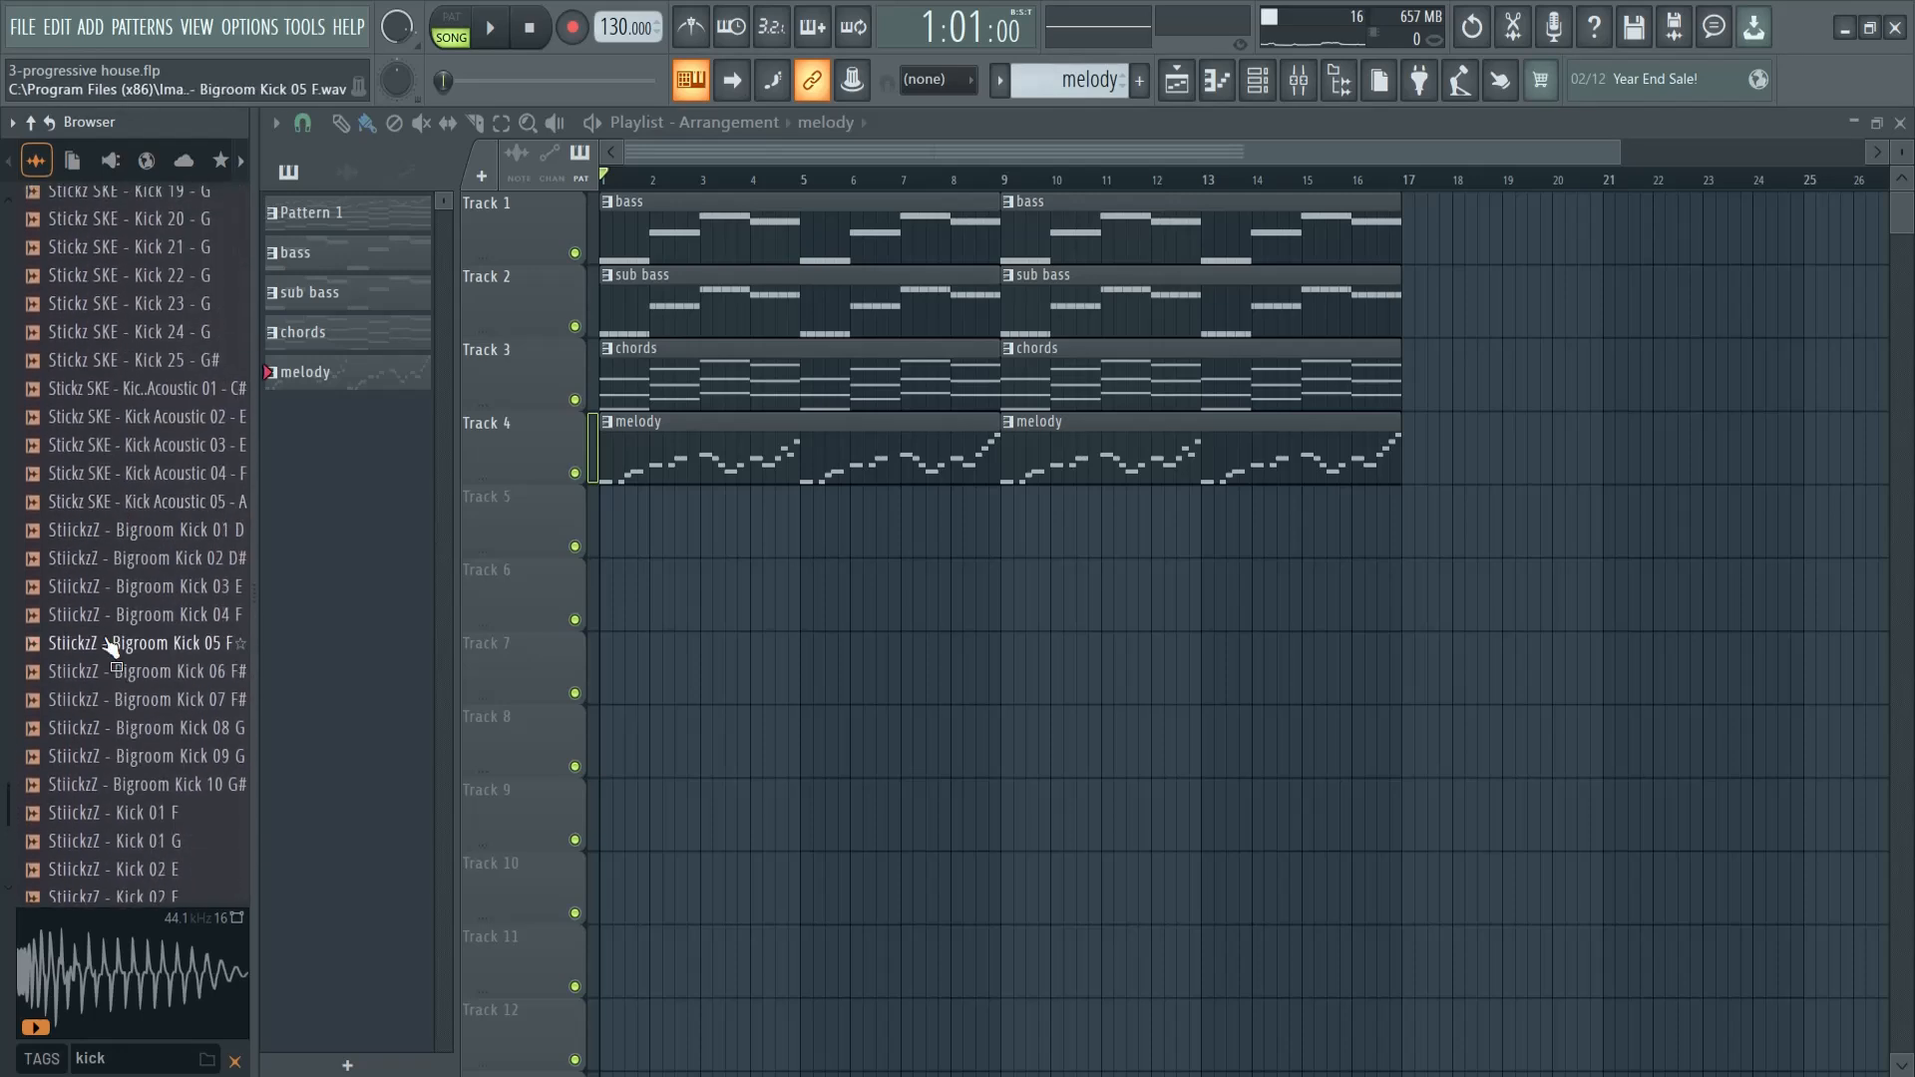
pyautogui.scroll(4, 88, 412)
pyautogui.click(116, 390)
pyautogui.scroll(6, 107, 469)
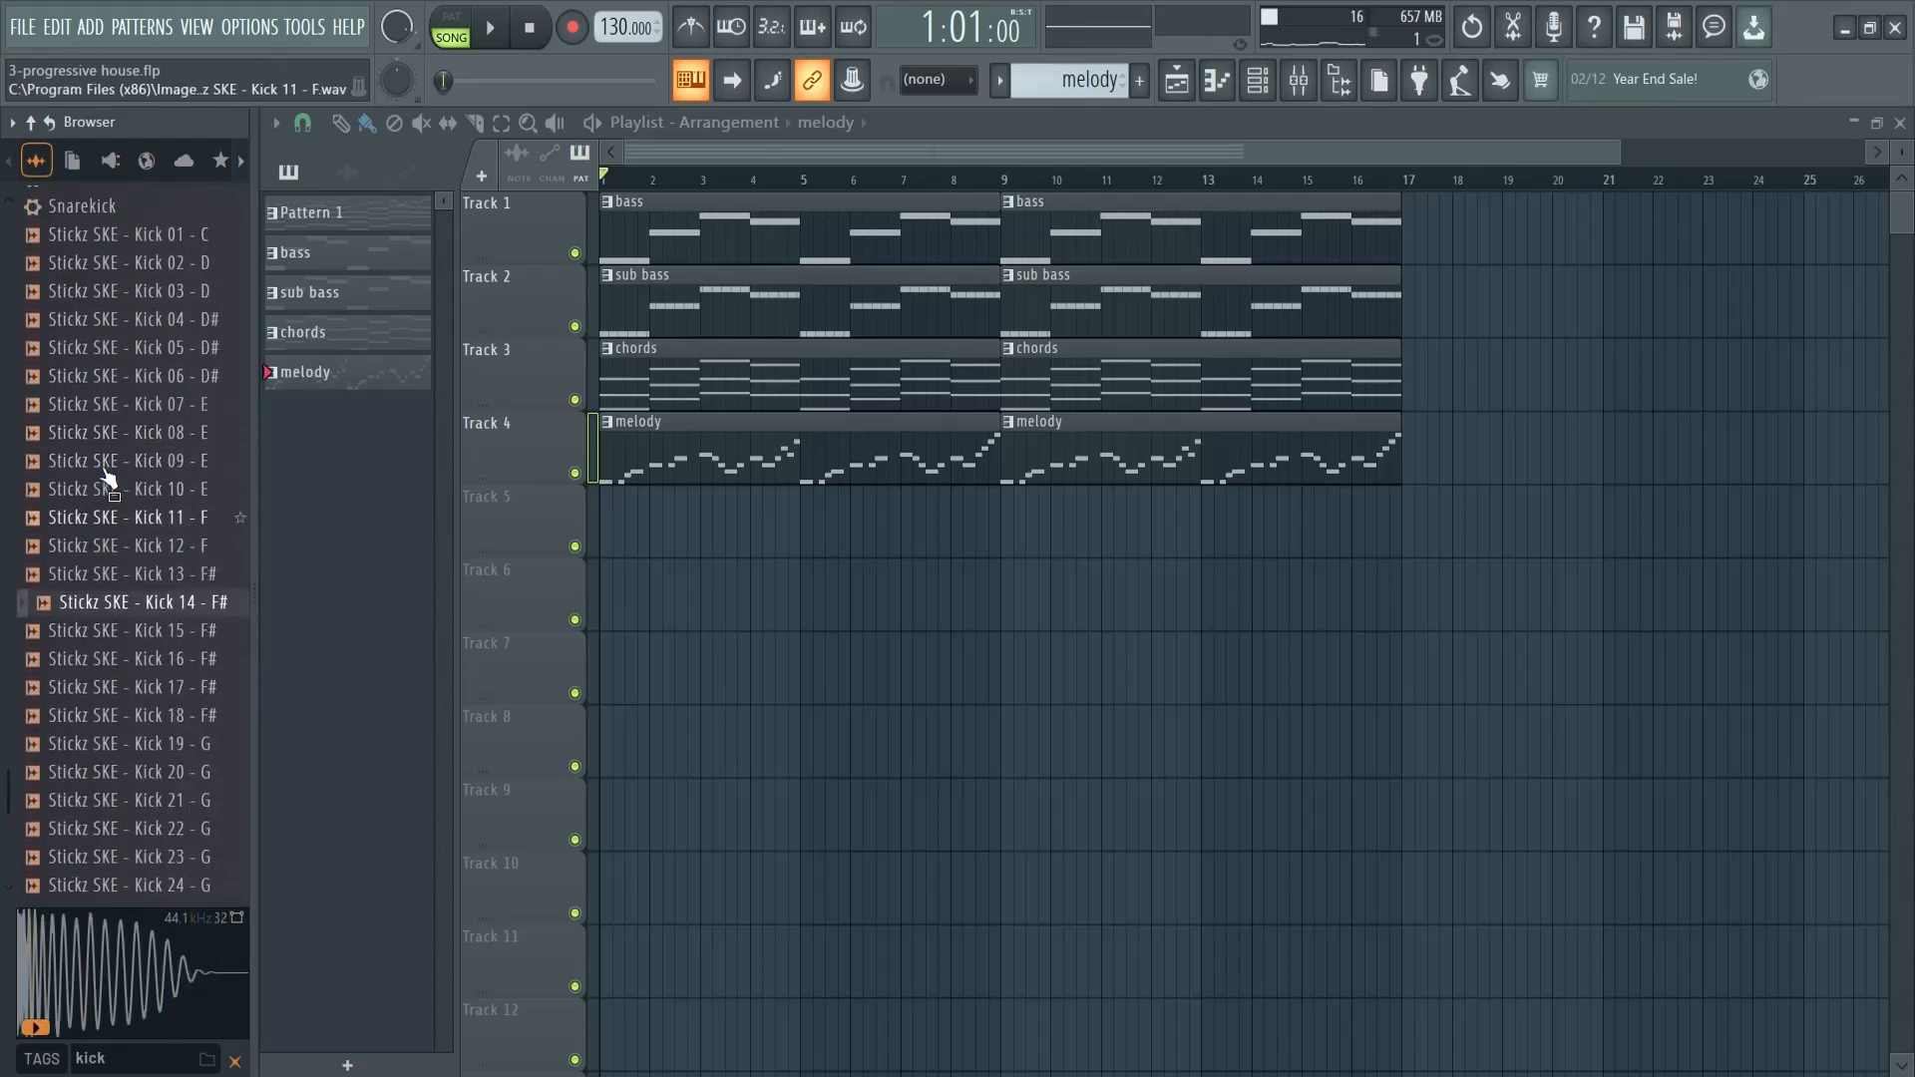
# - Place Stickz SKE - Kick 03 - D on every beat of Track 5 up to bar 17 and preview the arrangement
pyautogui.click(168, 587)
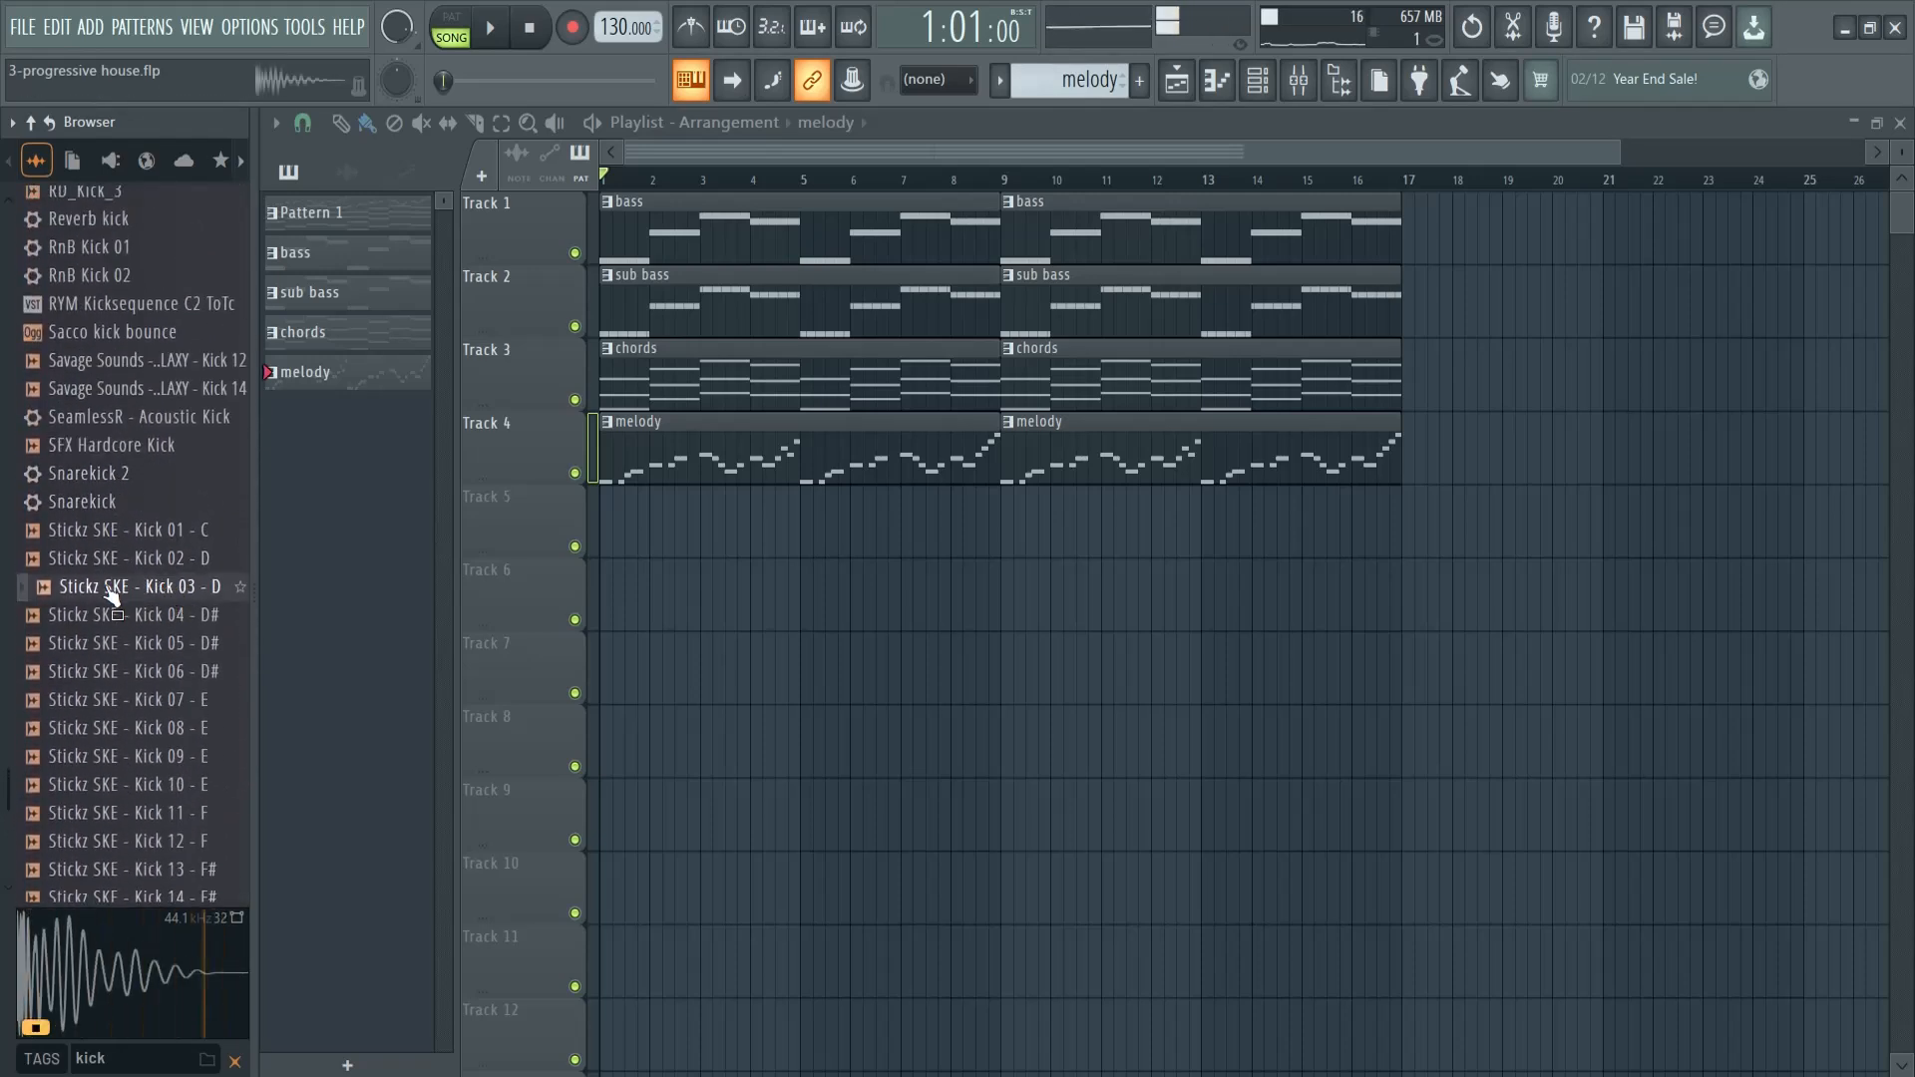
pyautogui.moveTo(88, 598)
pyautogui.mouseDown()
pyautogui.moveTo(590, 559)
pyautogui.moveTo(597, 528)
pyautogui.moveTo(1370, 527)
pyautogui.mouseUp()
pyautogui.press('space')
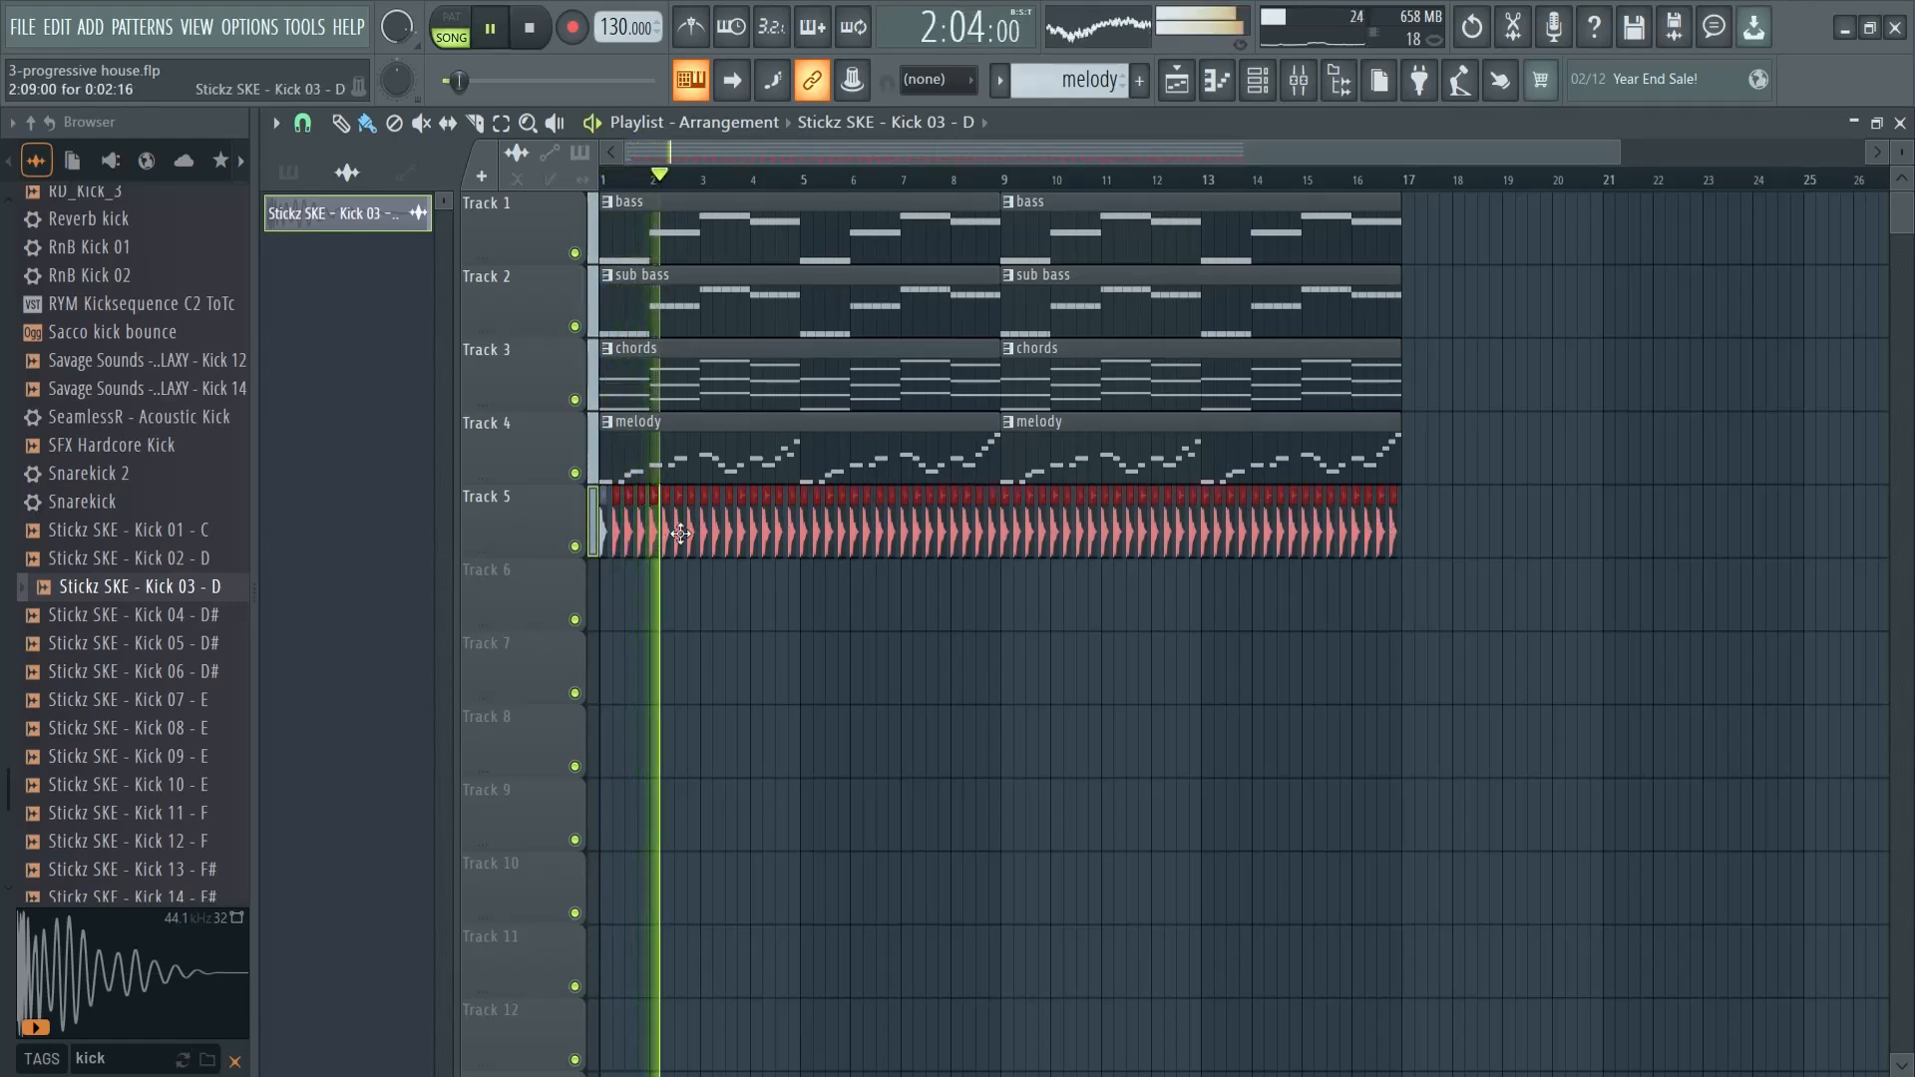
pyautogui.press('space')
# - Search the sample browser for "clap" and audition several of the clap samples
pyautogui.click(136, 1053)
pyautogui.write('clap')
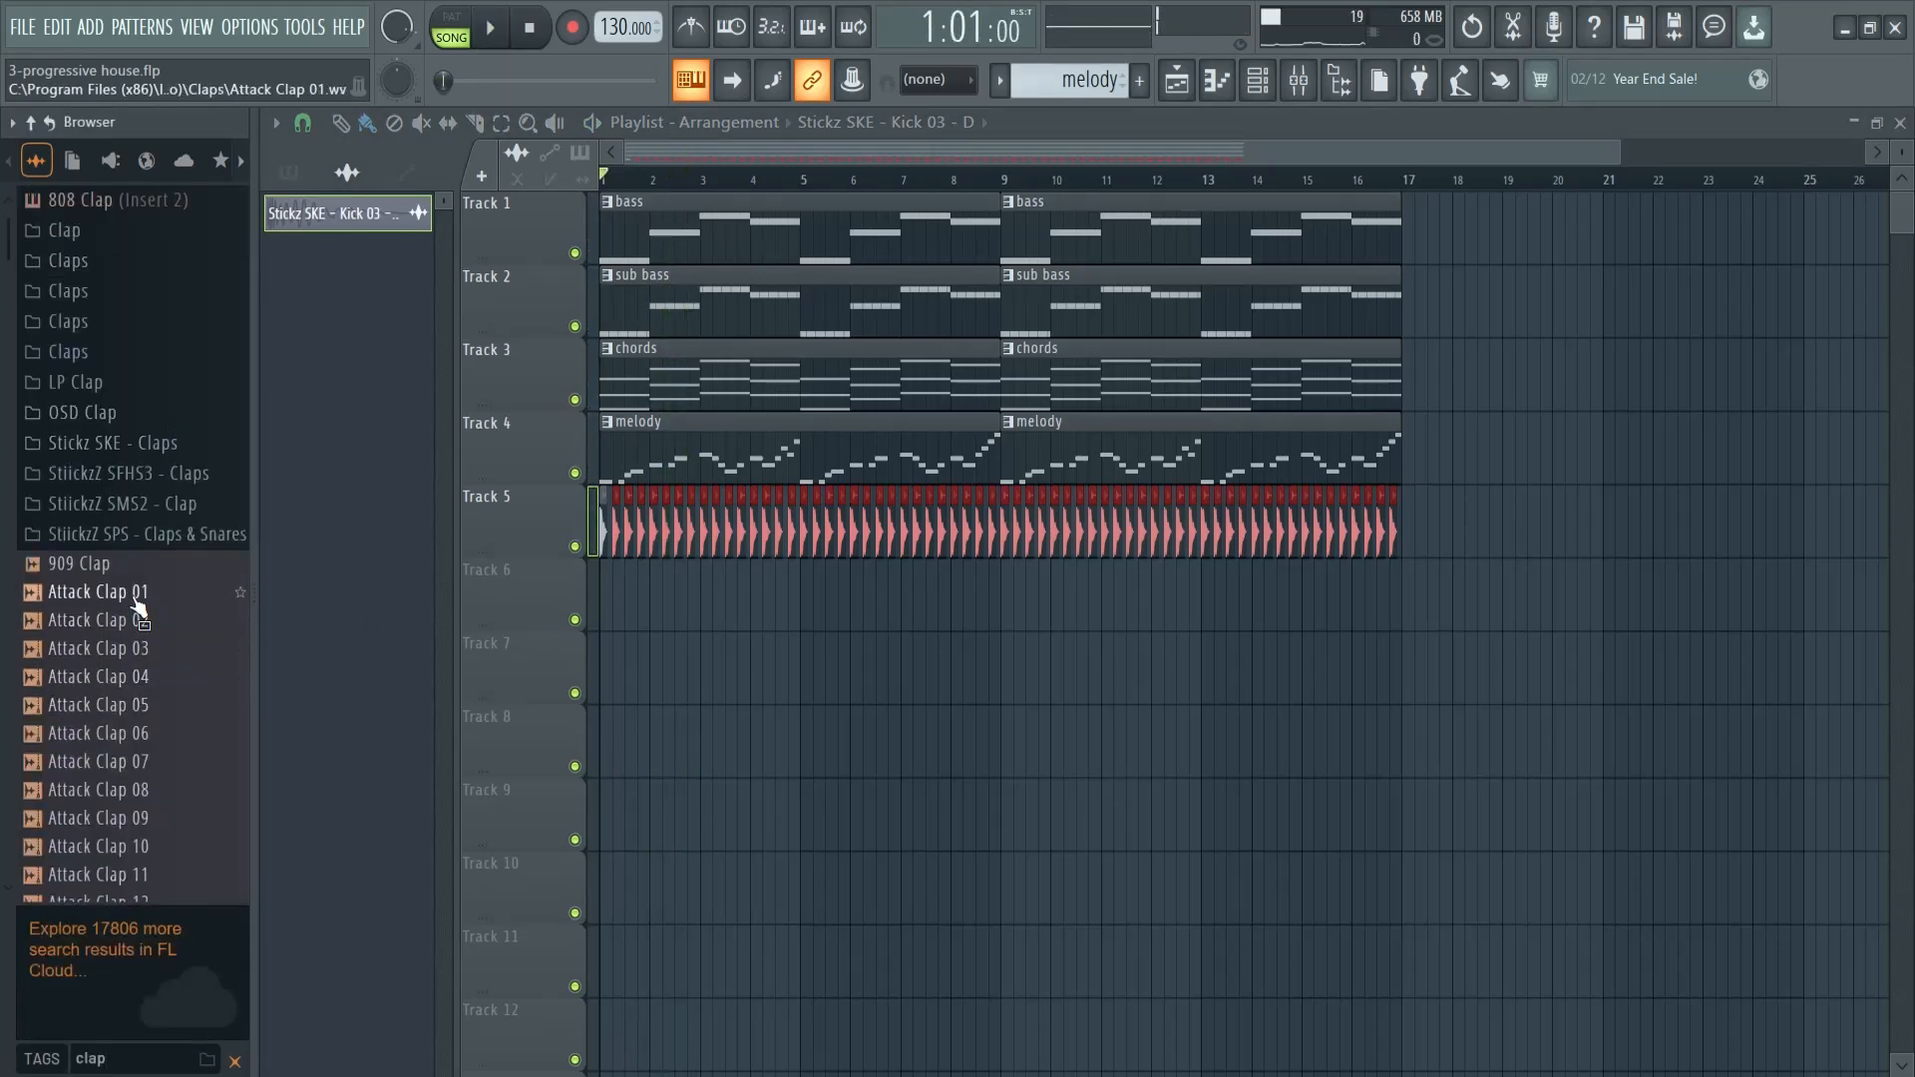
pyautogui.click(140, 565)
pyautogui.click(137, 596)
pyautogui.click(133, 625)
pyautogui.scroll(-7, 116, 670)
pyautogui.scroll(-2, 115, 674)
pyautogui.click(142, 508)
pyautogui.click(144, 535)
pyautogui.scroll(-20, 136, 641)
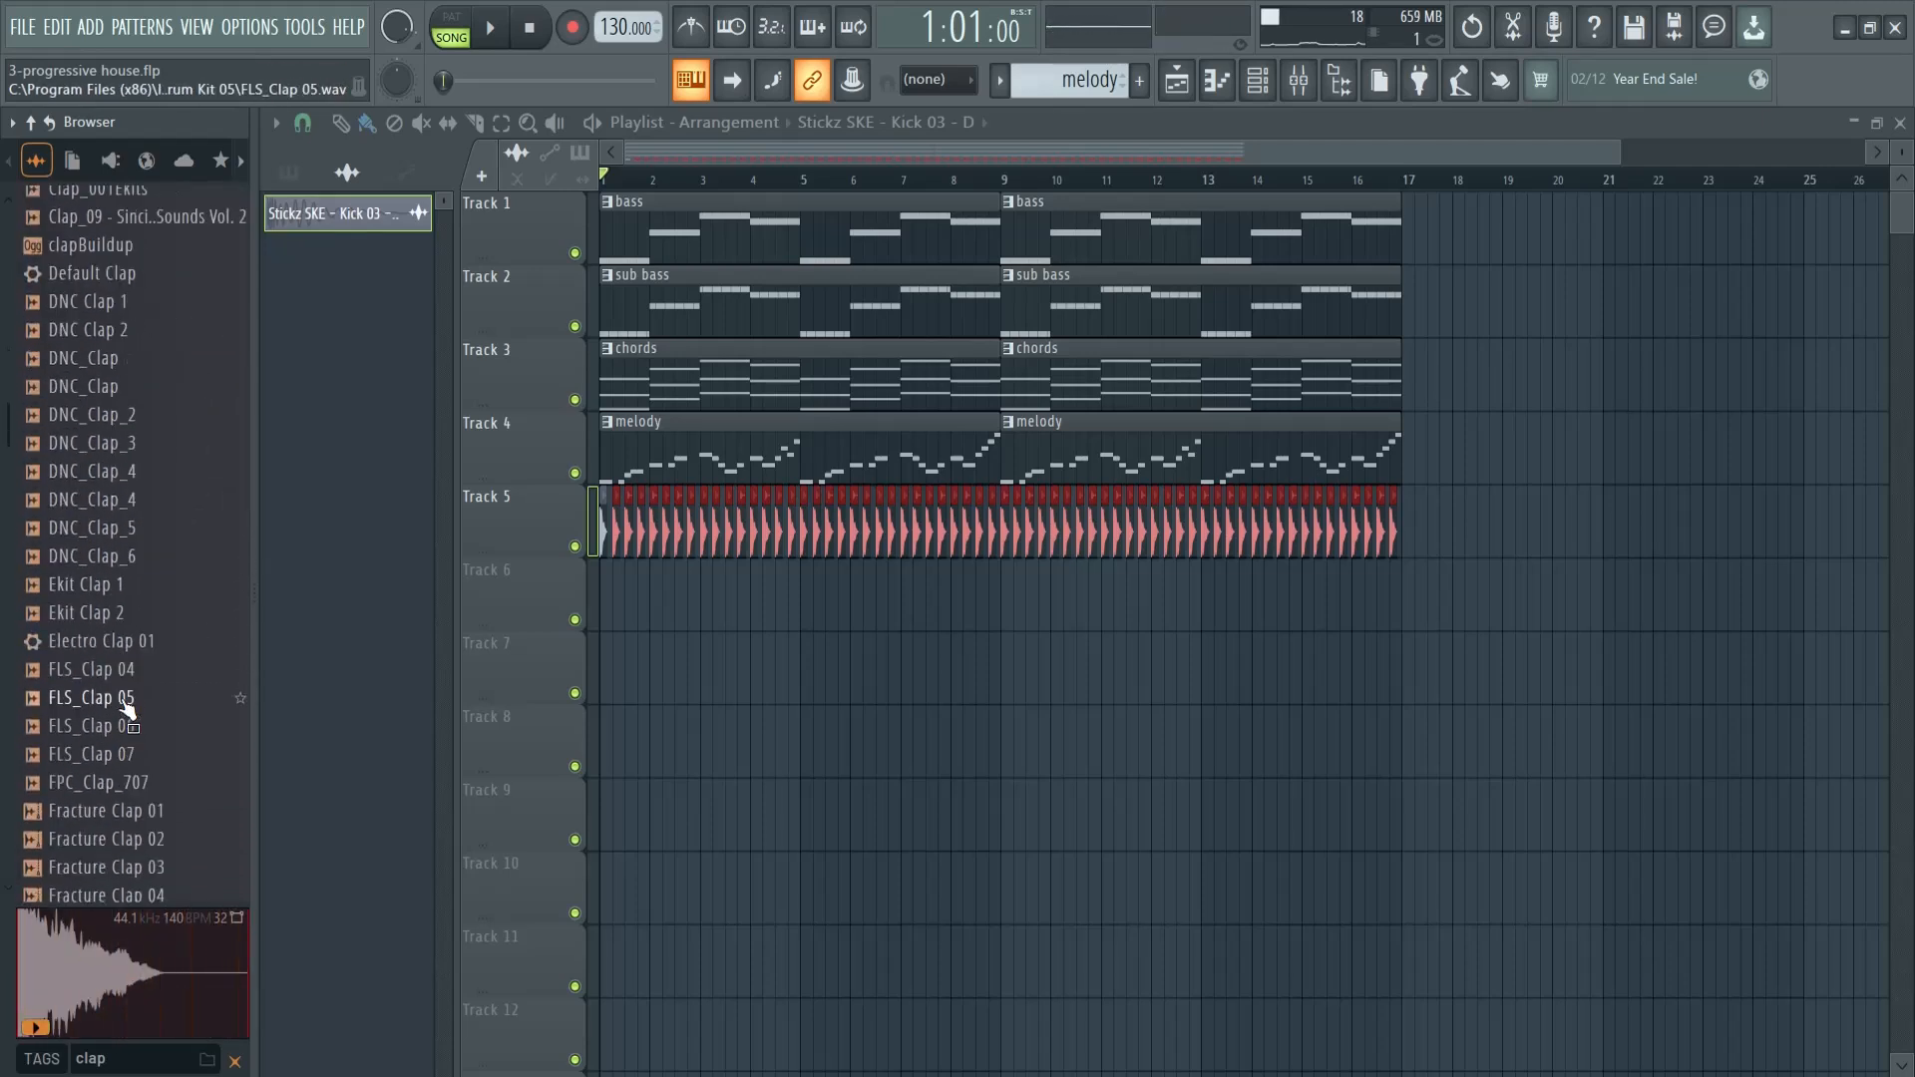
pyautogui.scroll(-3, 126, 698)
# - Place FLS_Clap 04 on beats 2 and 4 of the first two bars on Track 6 and preview it
pyautogui.click(127, 594)
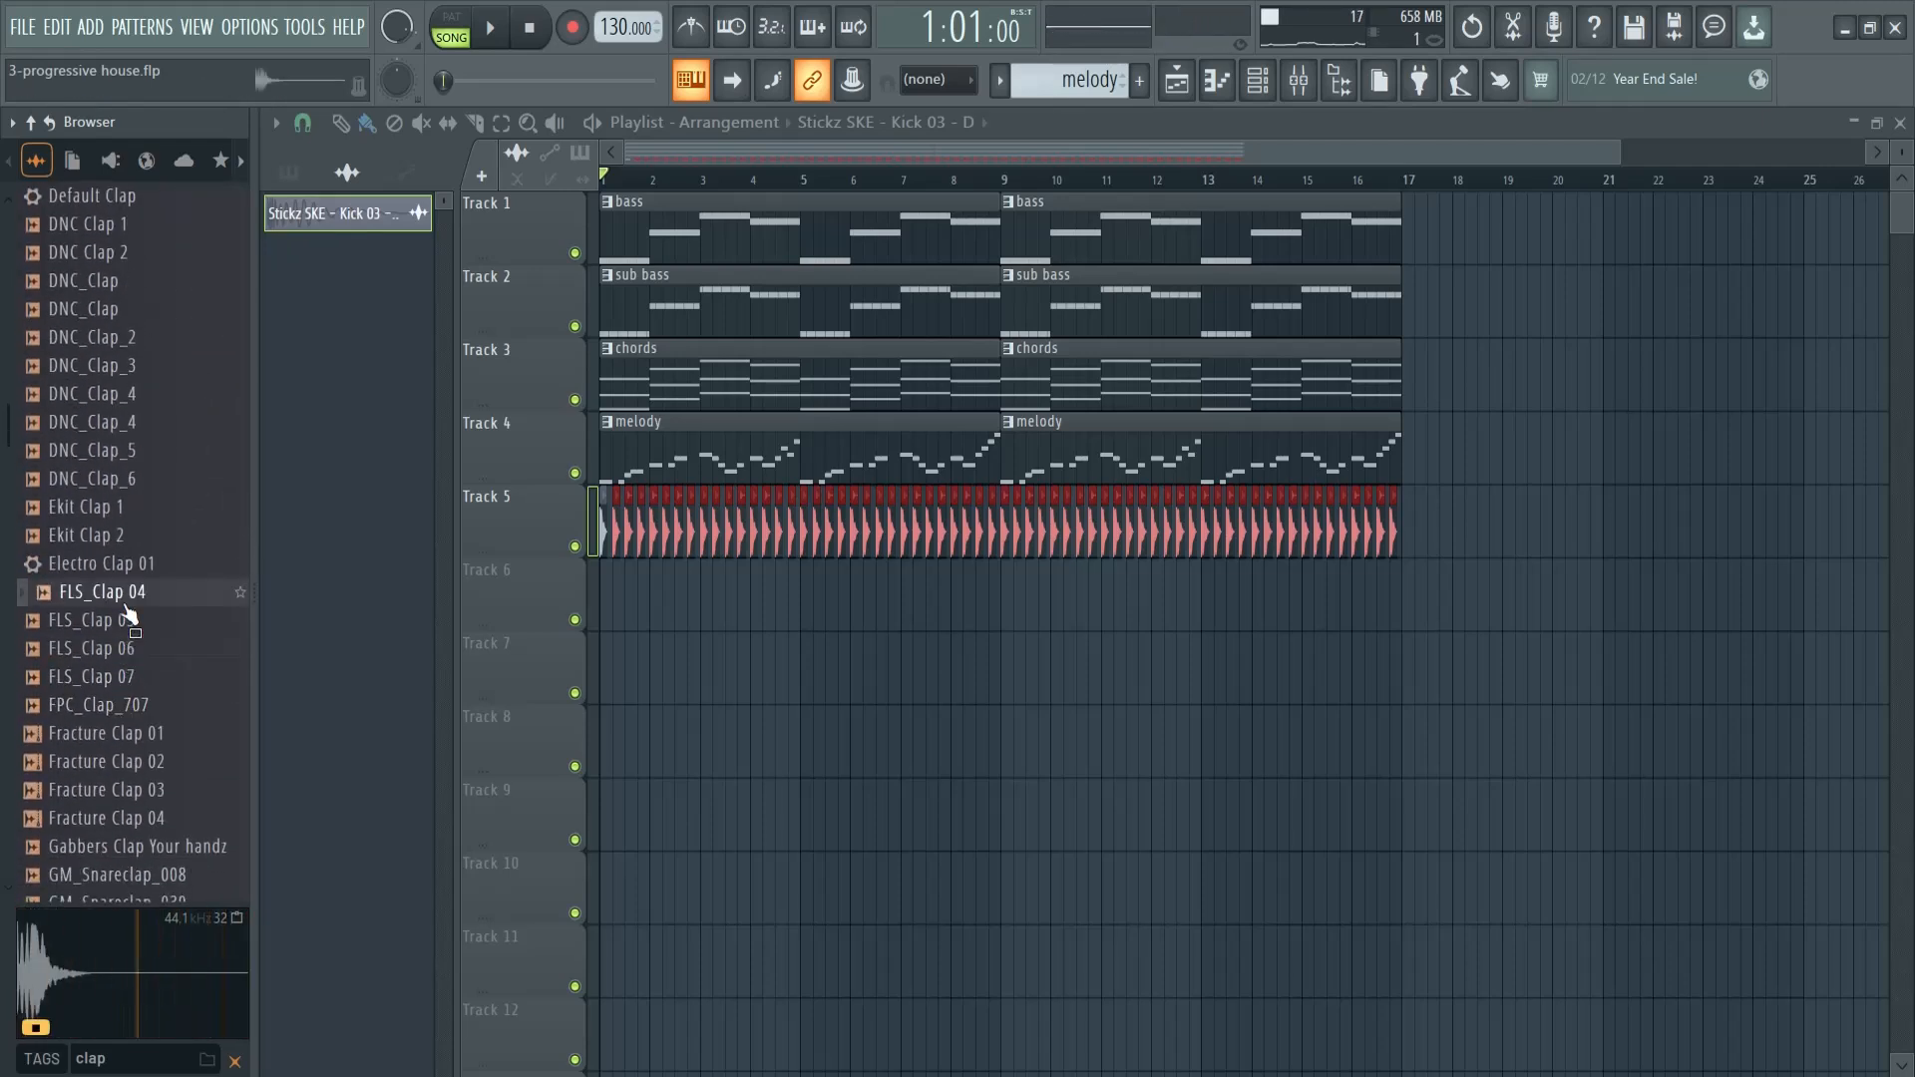
pyautogui.moveTo(619, 599); pyautogui.dragTo(613, 596)
pyautogui.moveTo(1621, 152); pyautogui.dragTo(977, 154)
pyautogui.click(741, 591)
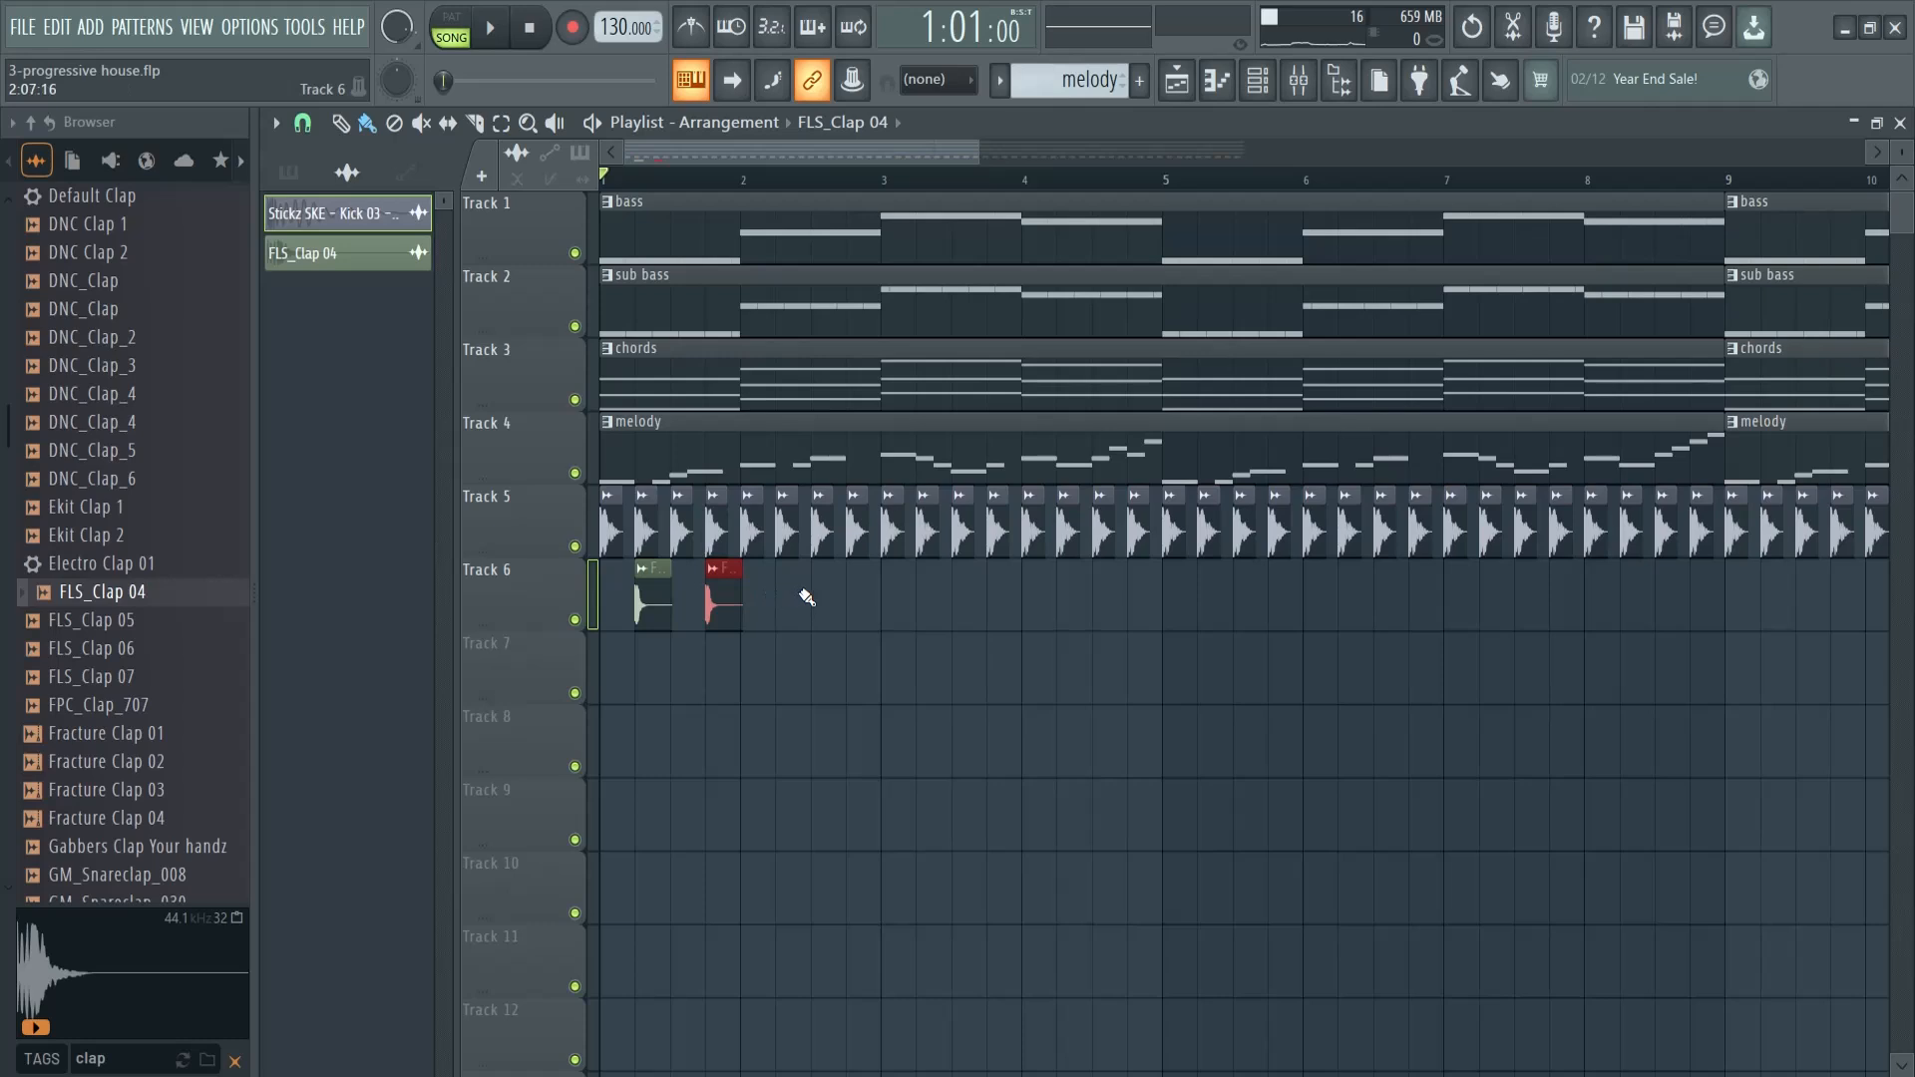
pyautogui.press('space')
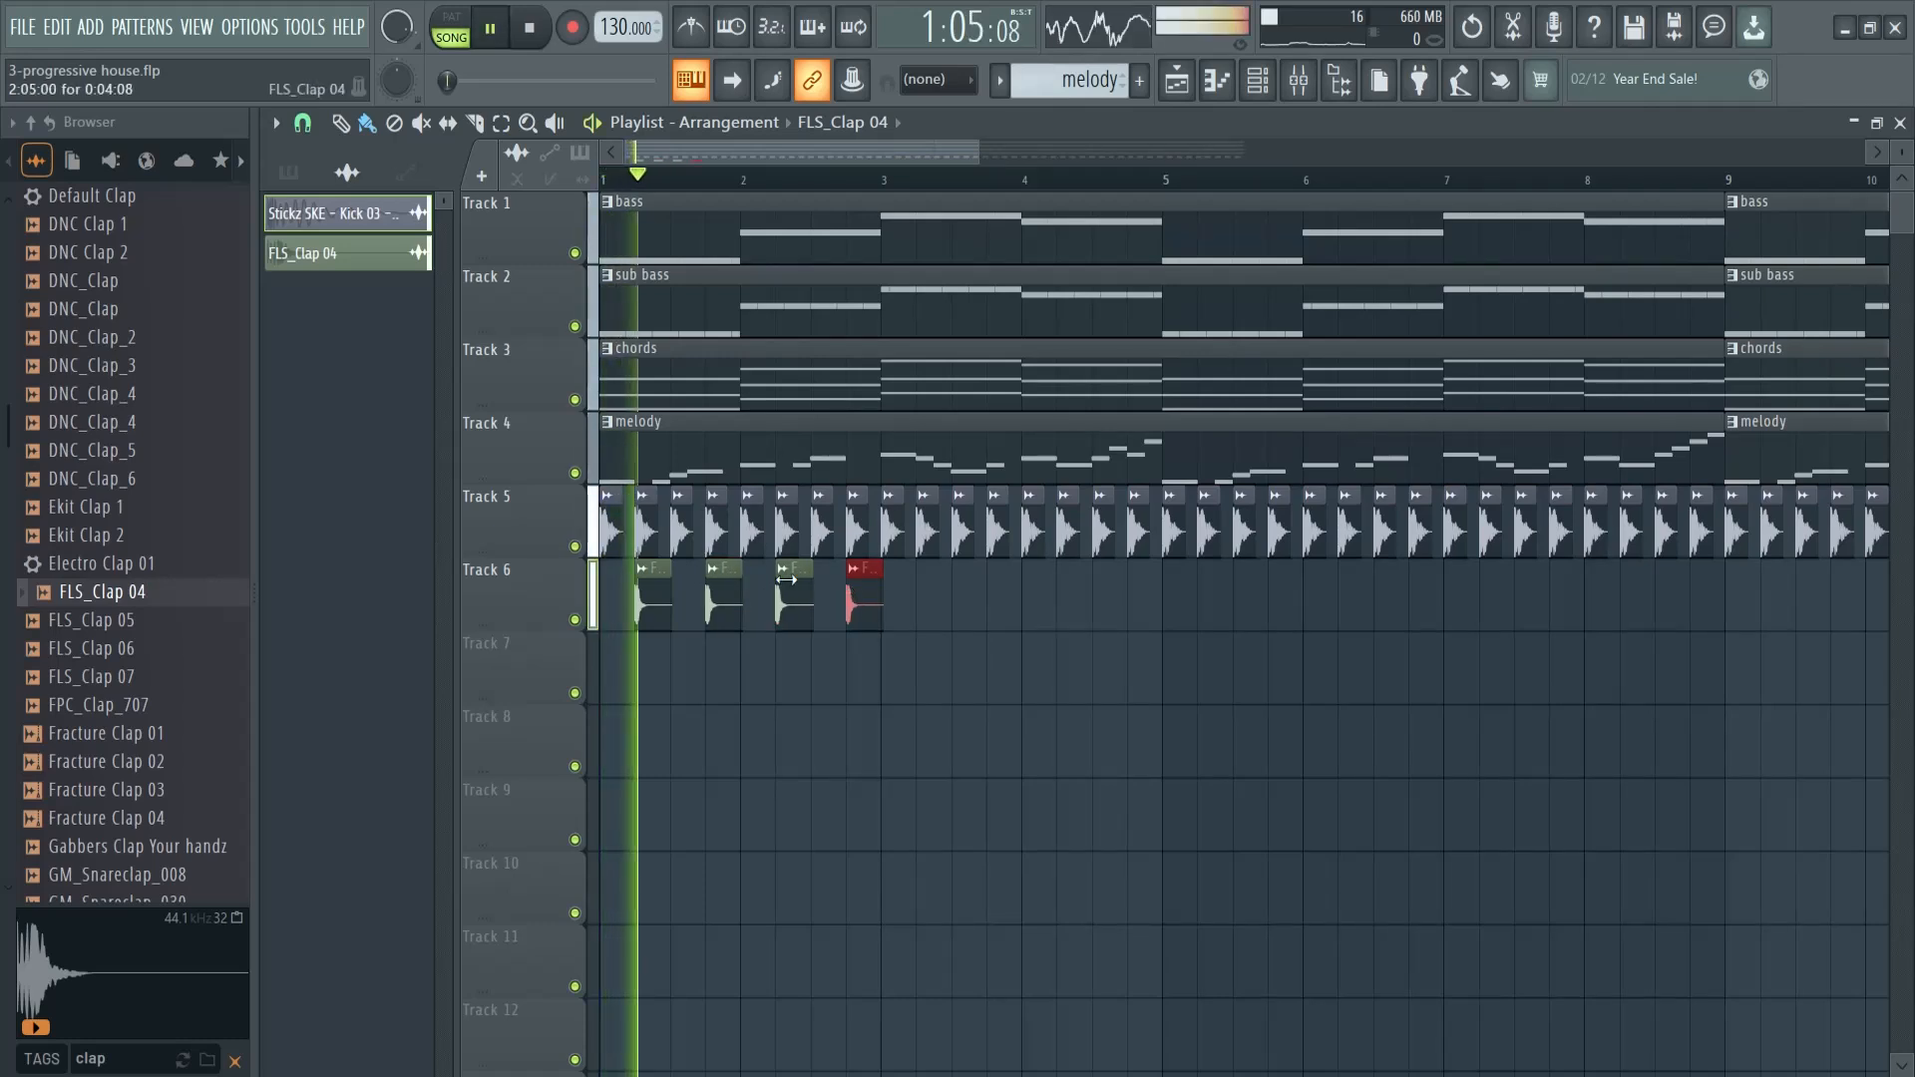
pyautogui.press('space')
# - Duplicate the clap clips along Track 6 up to bar 17 and play the arrangement
pyautogui.moveTo(1015, 158); pyautogui.dragTo(1424, 157)
pyautogui.moveTo(785, 600)
pyautogui.mouseDown()
pyautogui.moveTo(618, 600)
pyautogui.moveTo(1002, 600)
pyautogui.mouseUp()
pyautogui.moveTo(1141, 604)
pyautogui.keyDown('ctrl'); pyautogui.mouseDown()
pyautogui.moveTo(605, 616)
pyautogui.moveTo(1129, 598)
pyautogui.mouseUp(); pyautogui.keyUp('ctrl')
pyautogui.hotkey('ctrl', 'z')
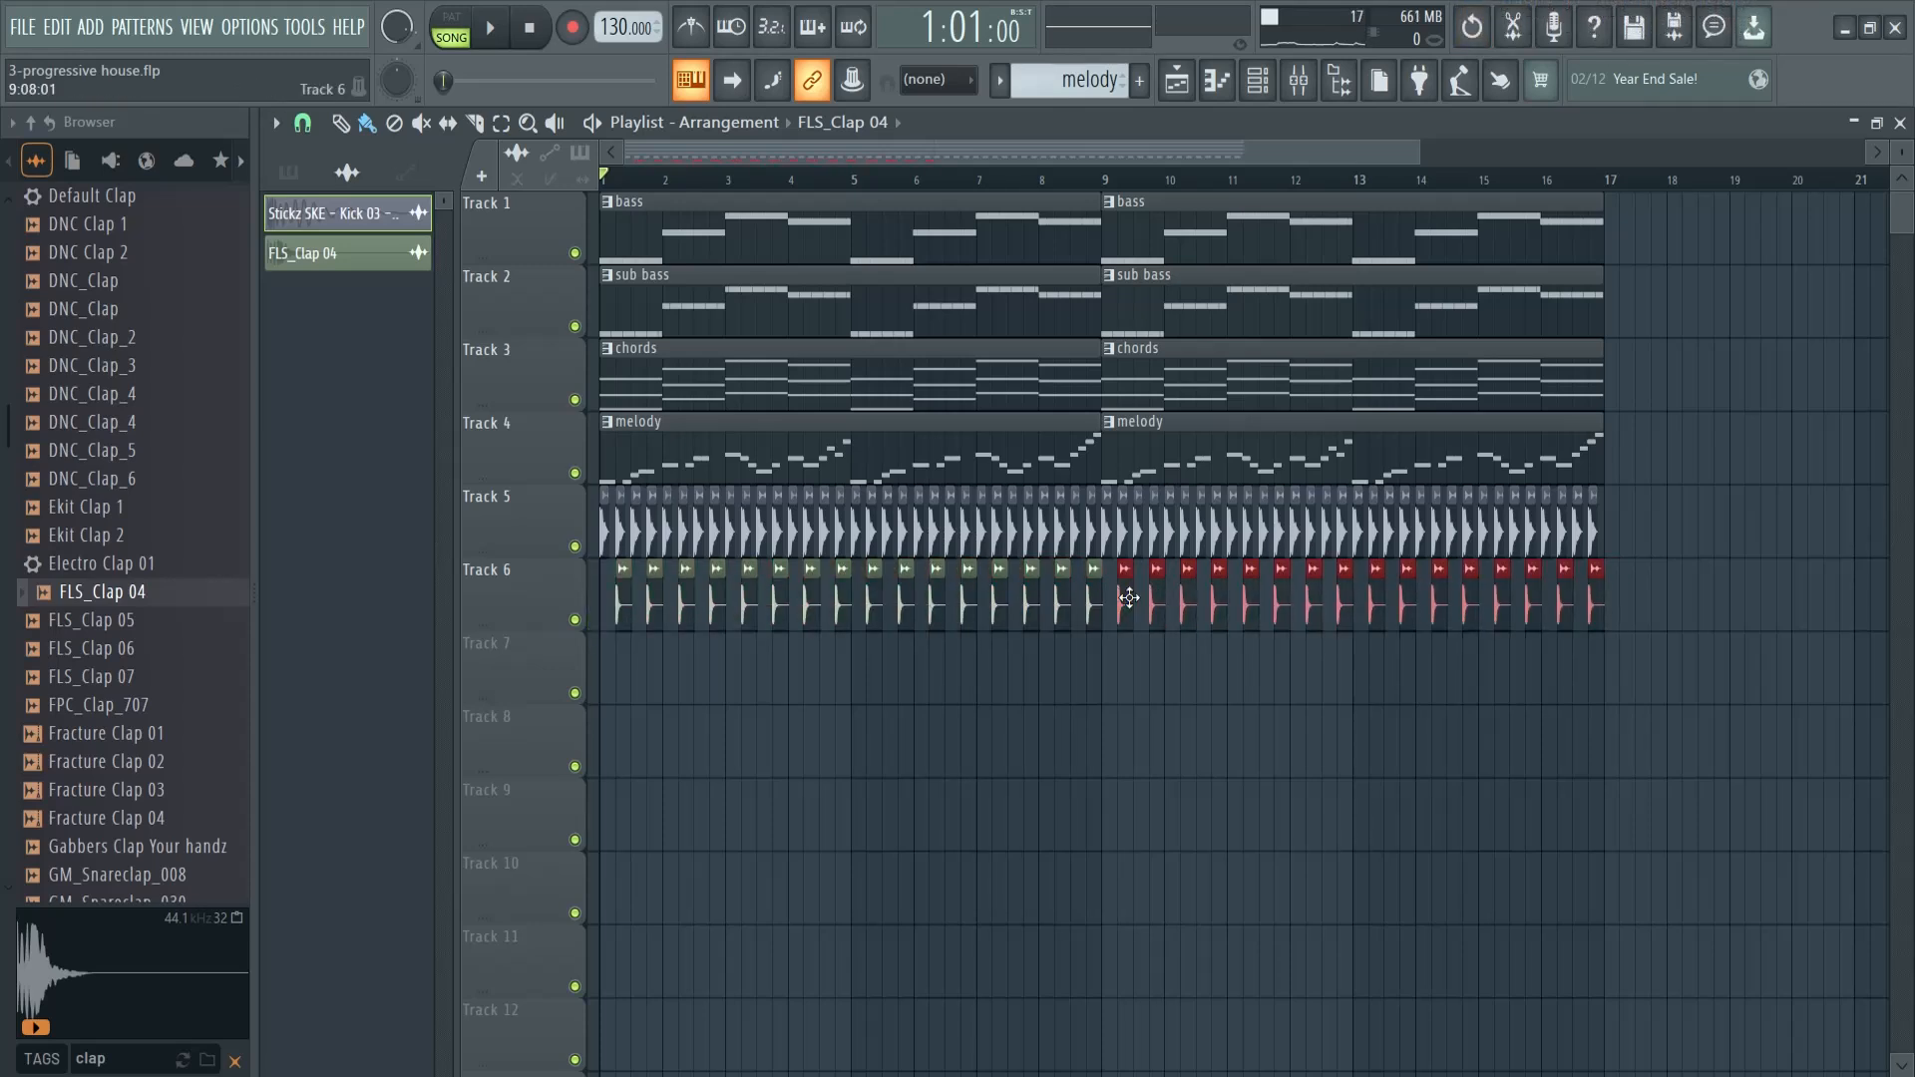
pyautogui.click(1646, 590)
pyautogui.press('space')
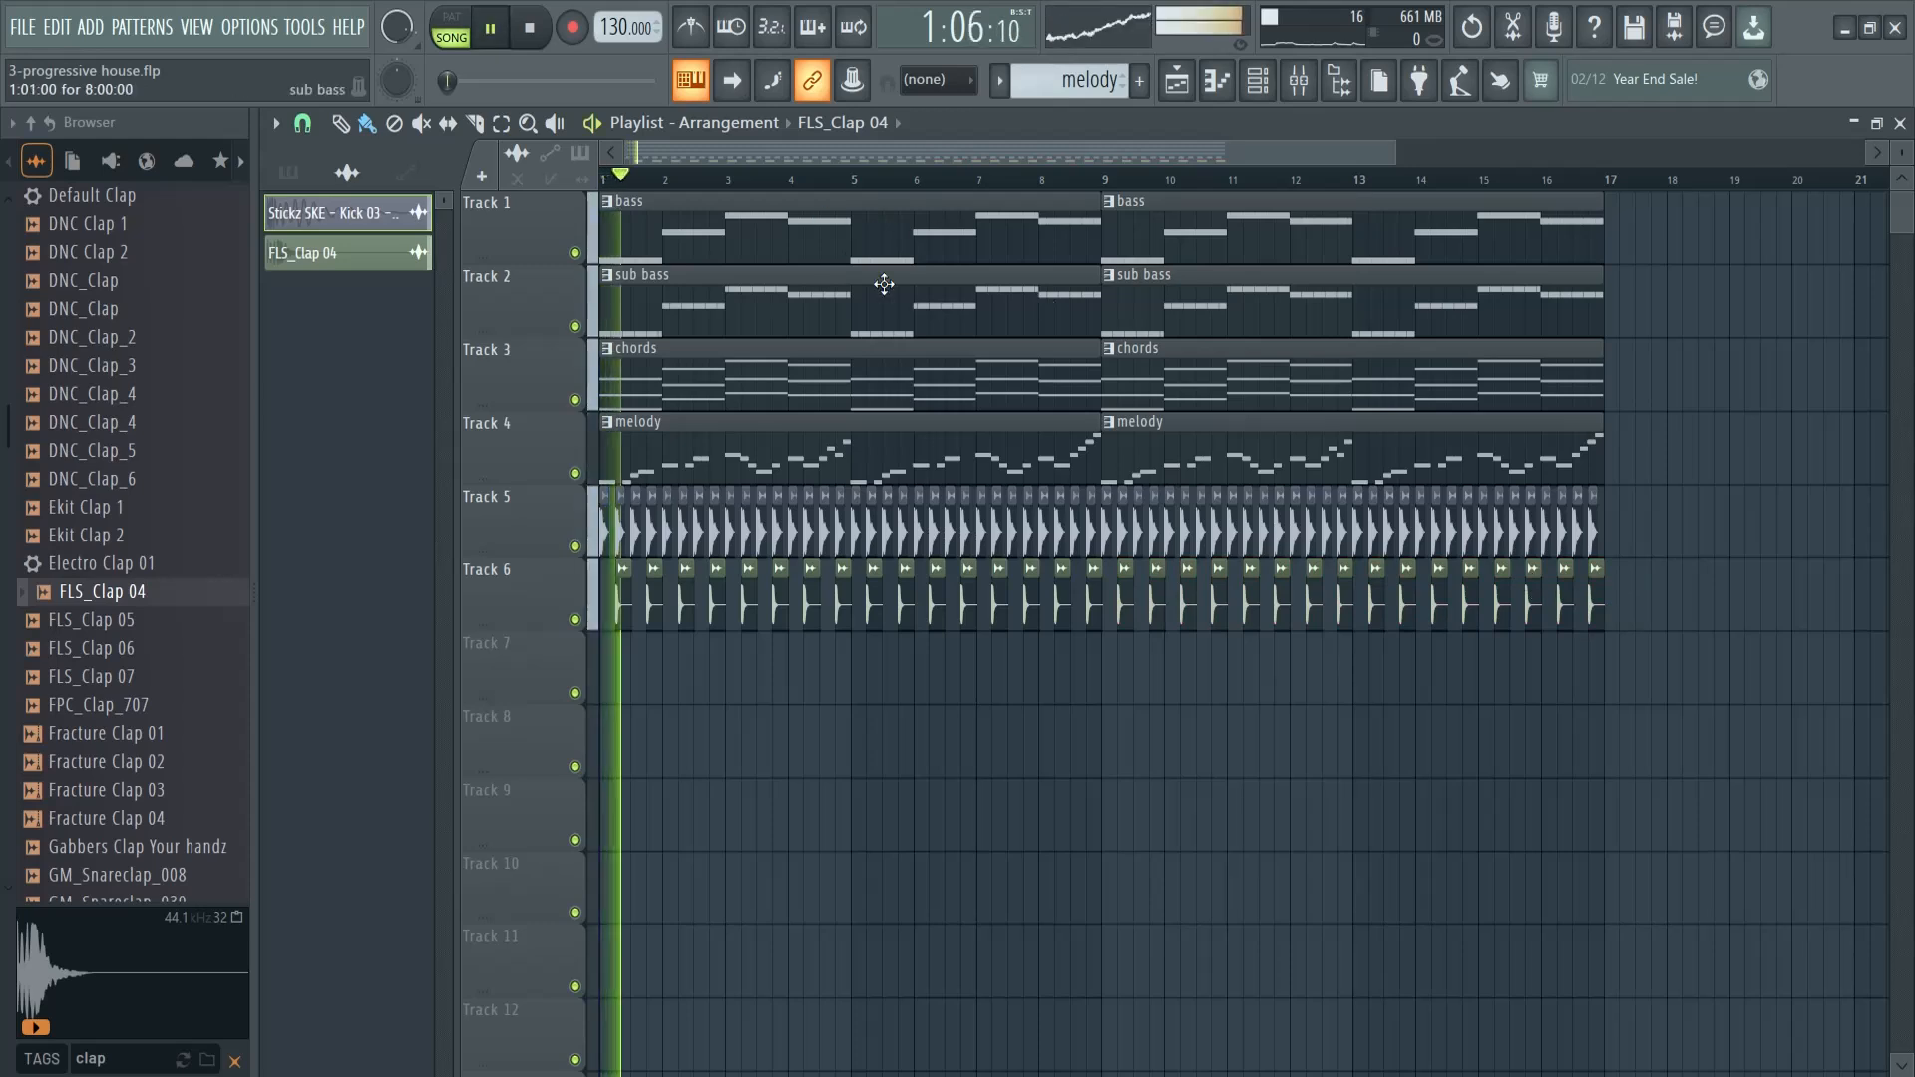
# - Stop playback and audition more clap samples in the browser's "clap" results, down to the StiickzZ claps
pyautogui.press('space')
pyautogui.click(110, 734)
pyautogui.scroll(-6, 125, 698)
pyautogui.click(112, 544)
pyautogui.click(149, 710)
pyautogui.scroll(-16, 99, 699)
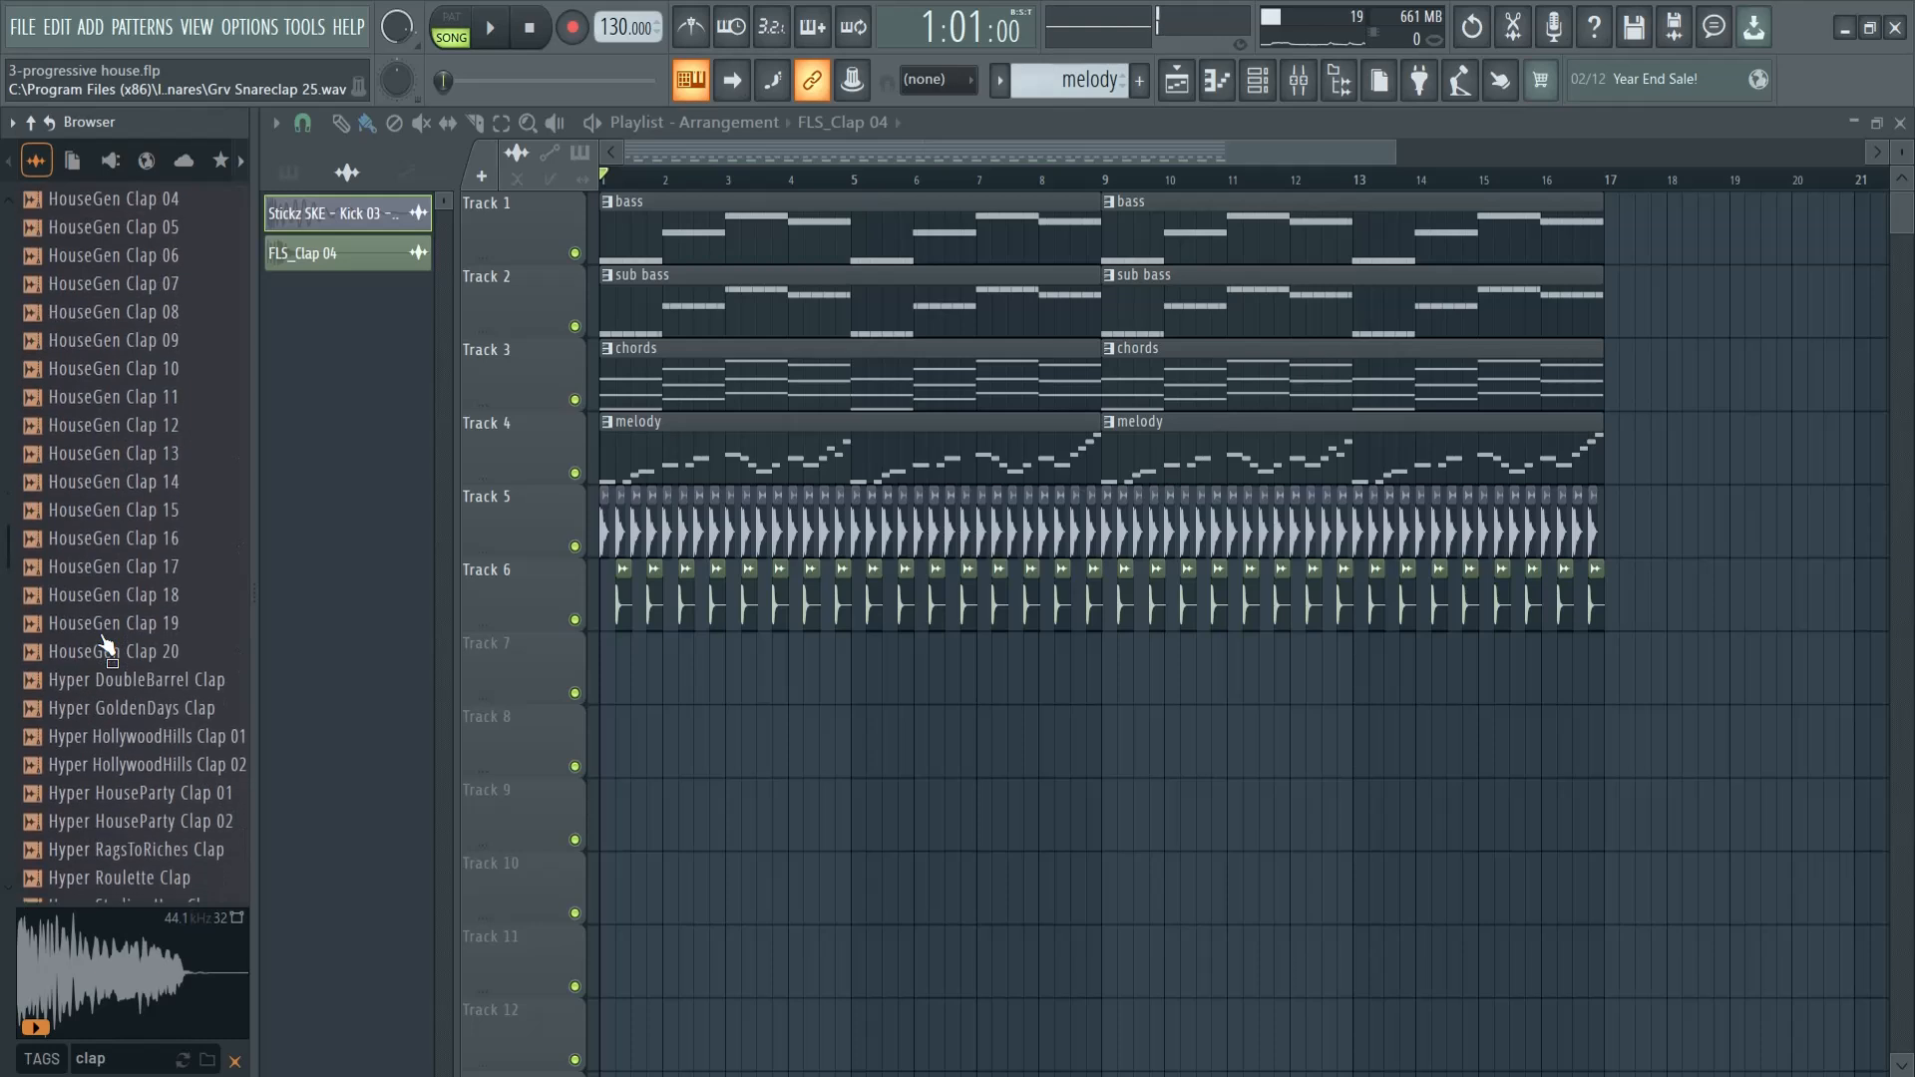
pyautogui.scroll(-20, 113, 567)
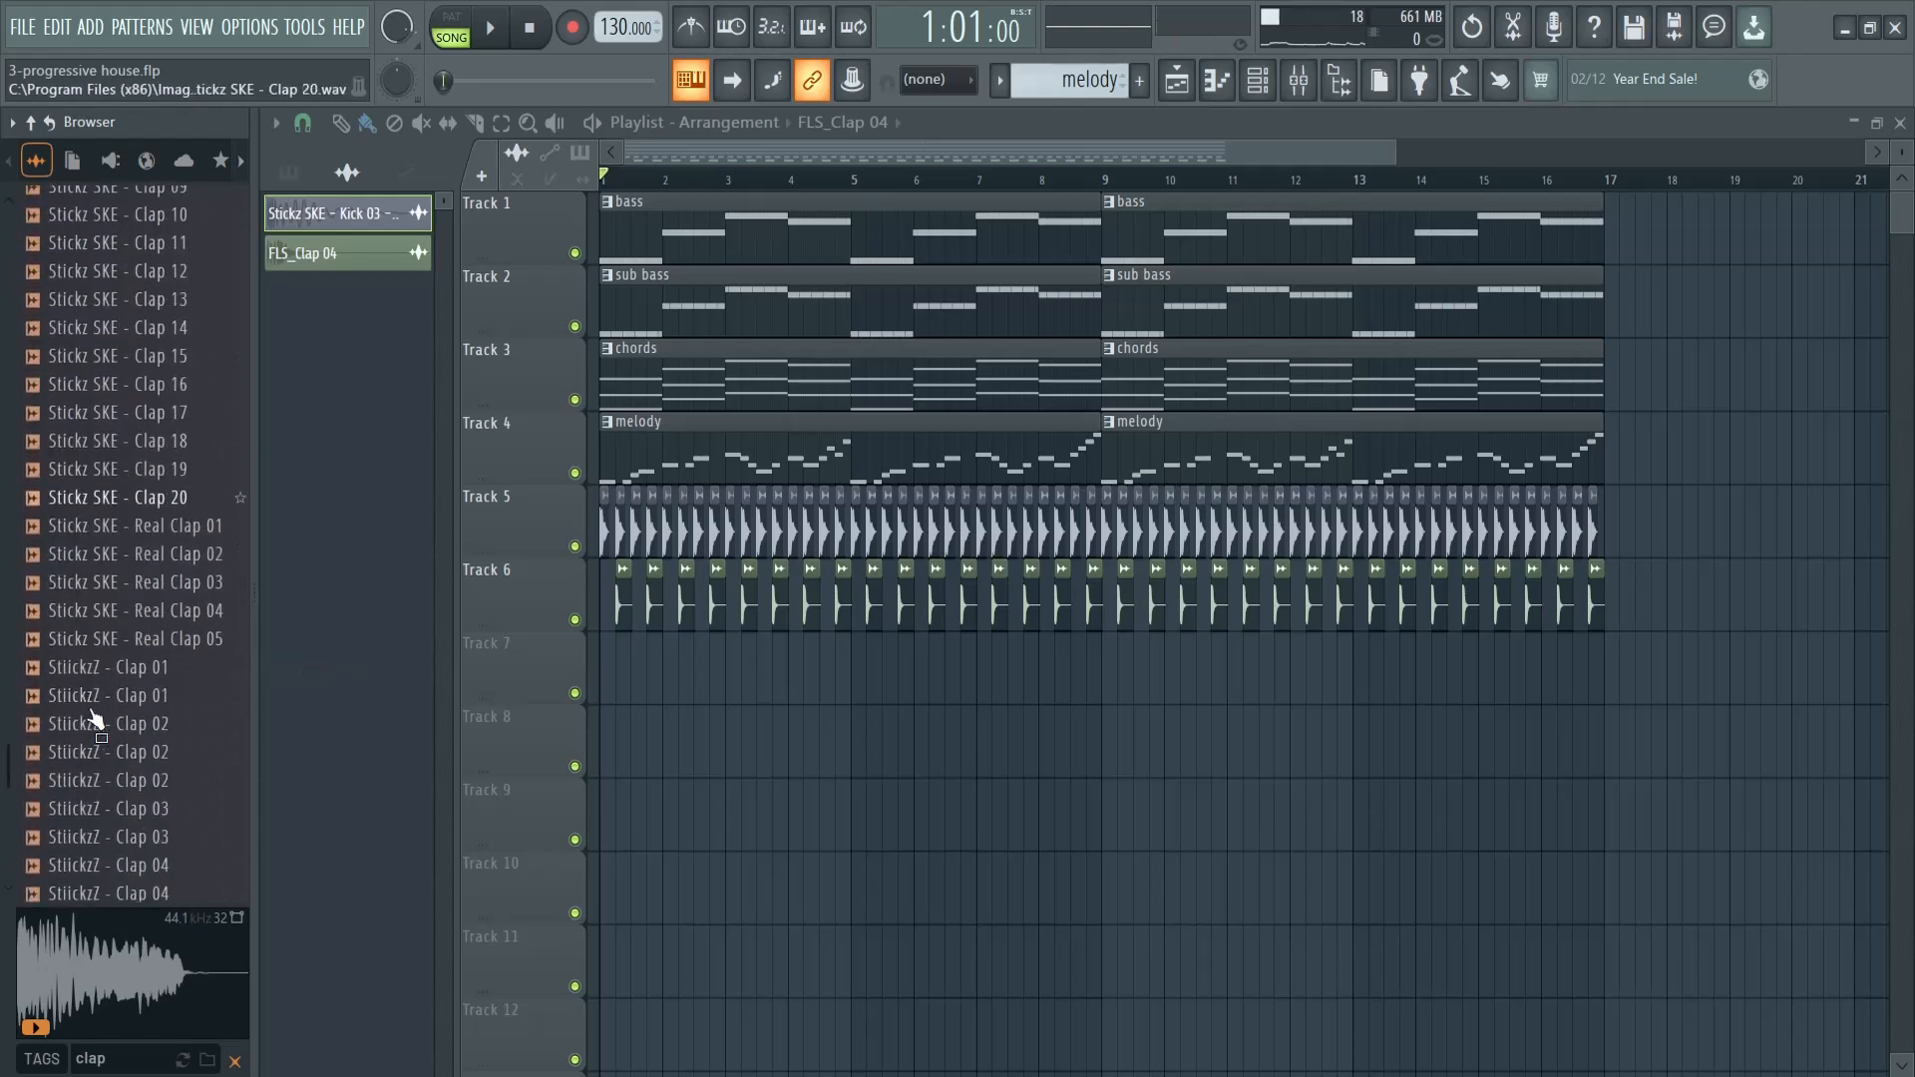
pyautogui.click(111, 537)
pyautogui.click(128, 620)
pyautogui.click(127, 678)
pyautogui.scroll(-4, 124, 599)
pyautogui.click(123, 429)
# - Place StiickzZ - Clap 05 on Track 7 with its peak lined up to beat 4 of bar 1, and preview it
pyautogui.moveTo(103, 417); pyautogui.dragTo(643, 678)
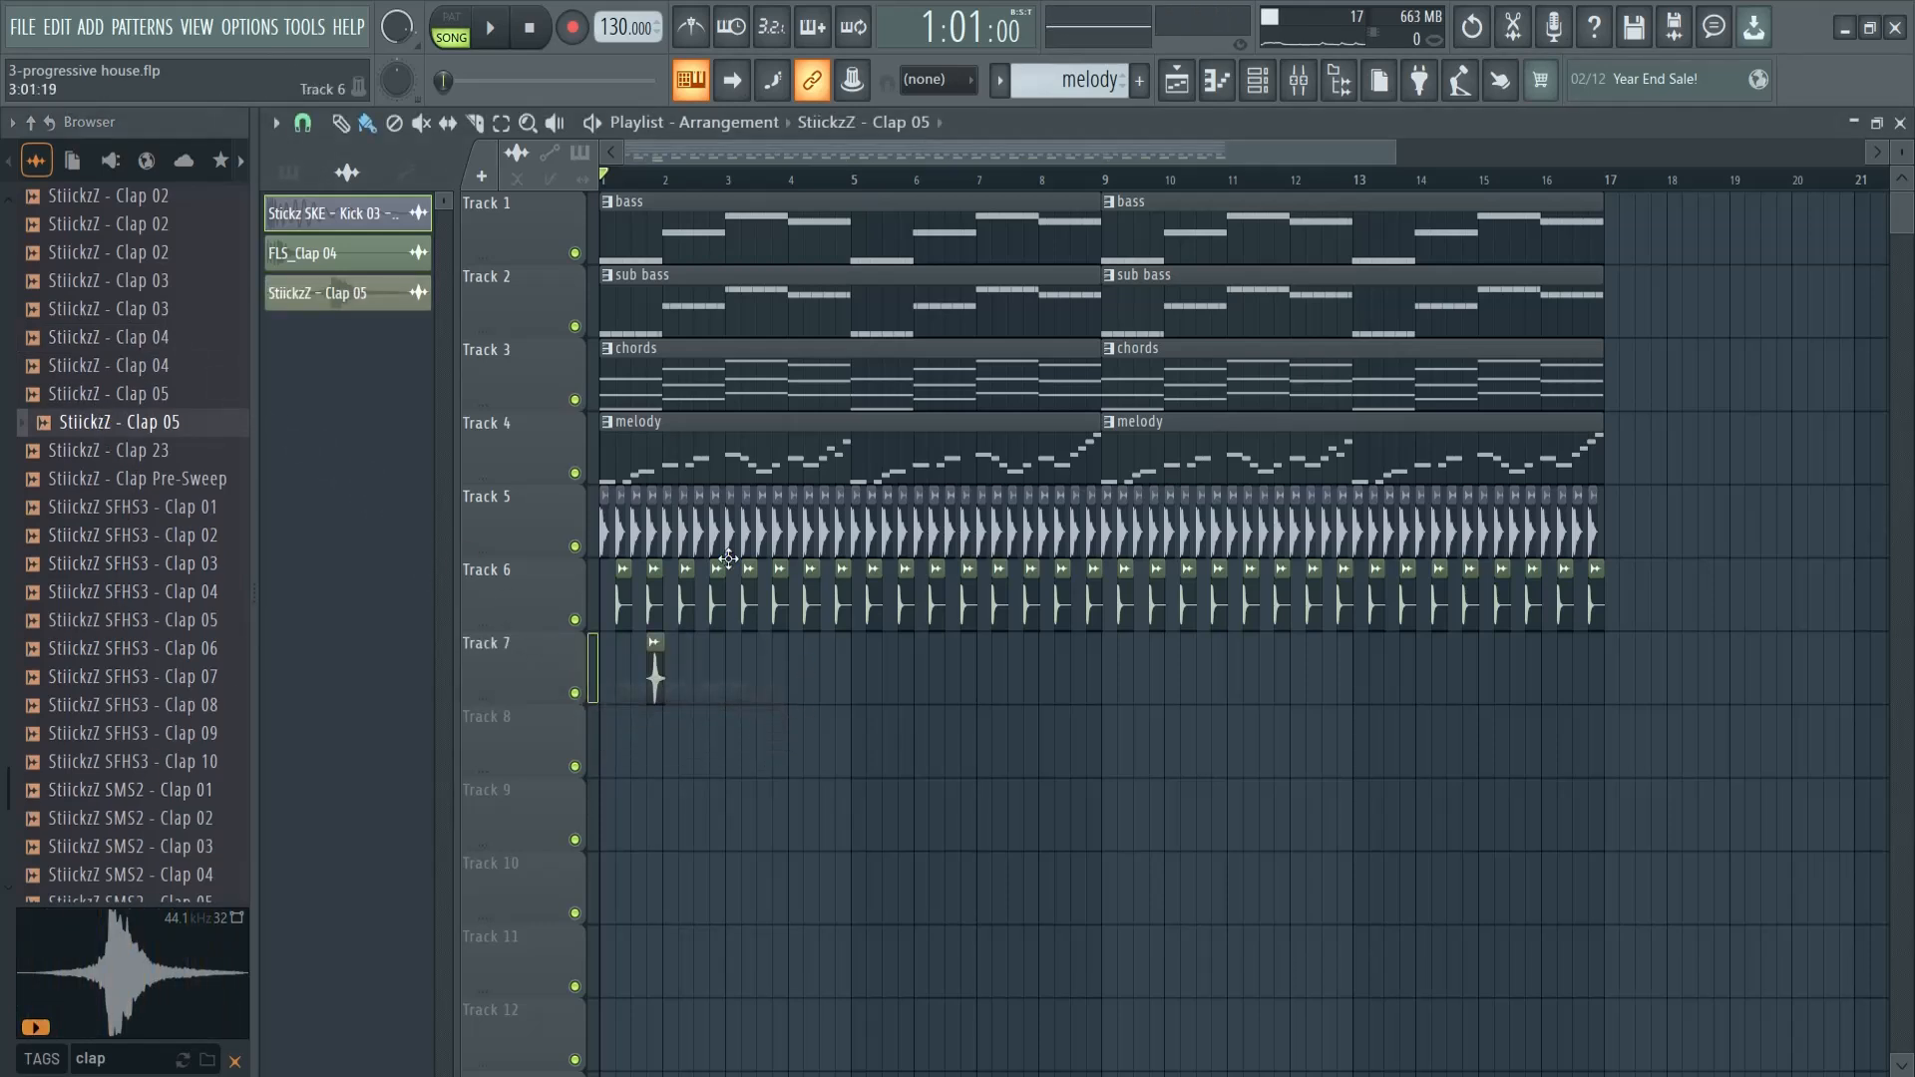
pyautogui.scroll(8, 647, 684)
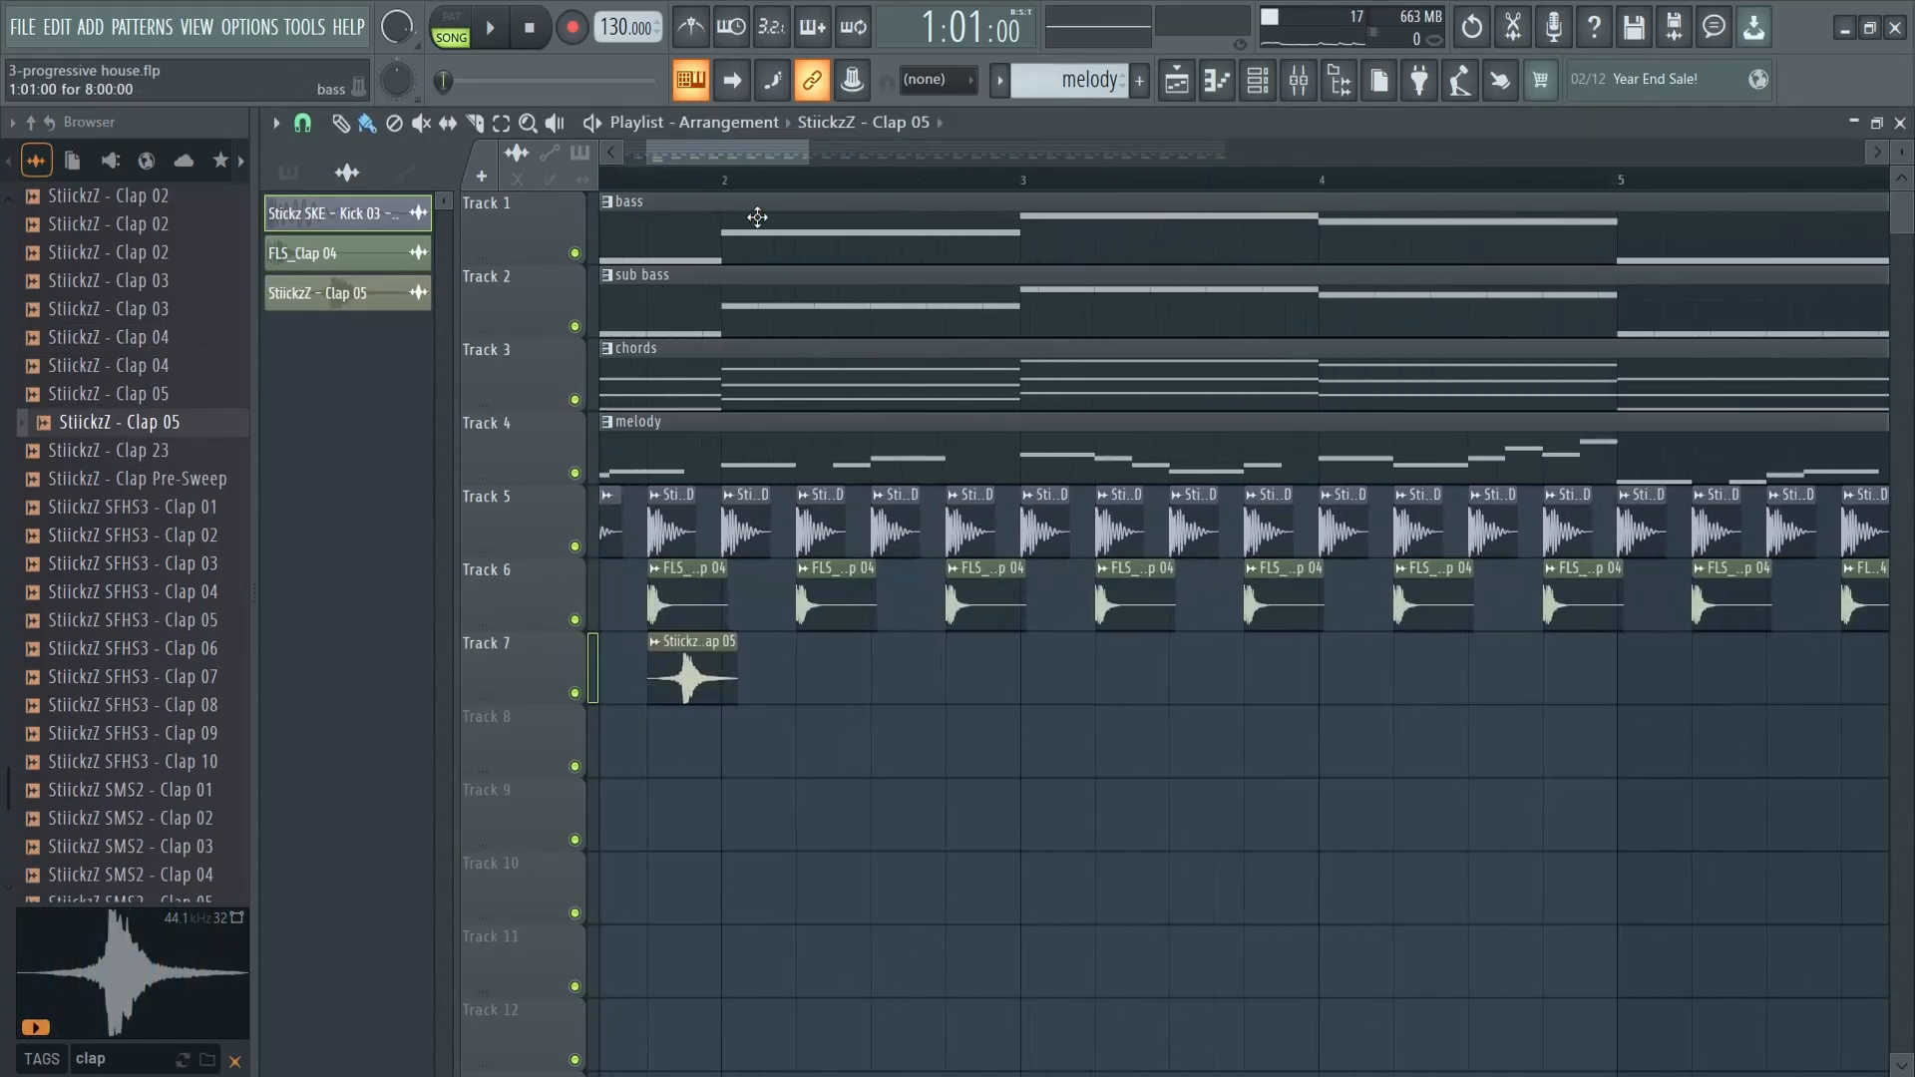
pyautogui.moveTo(778, 148); pyautogui.dragTo(738, 145)
pyautogui.click(803, 183)
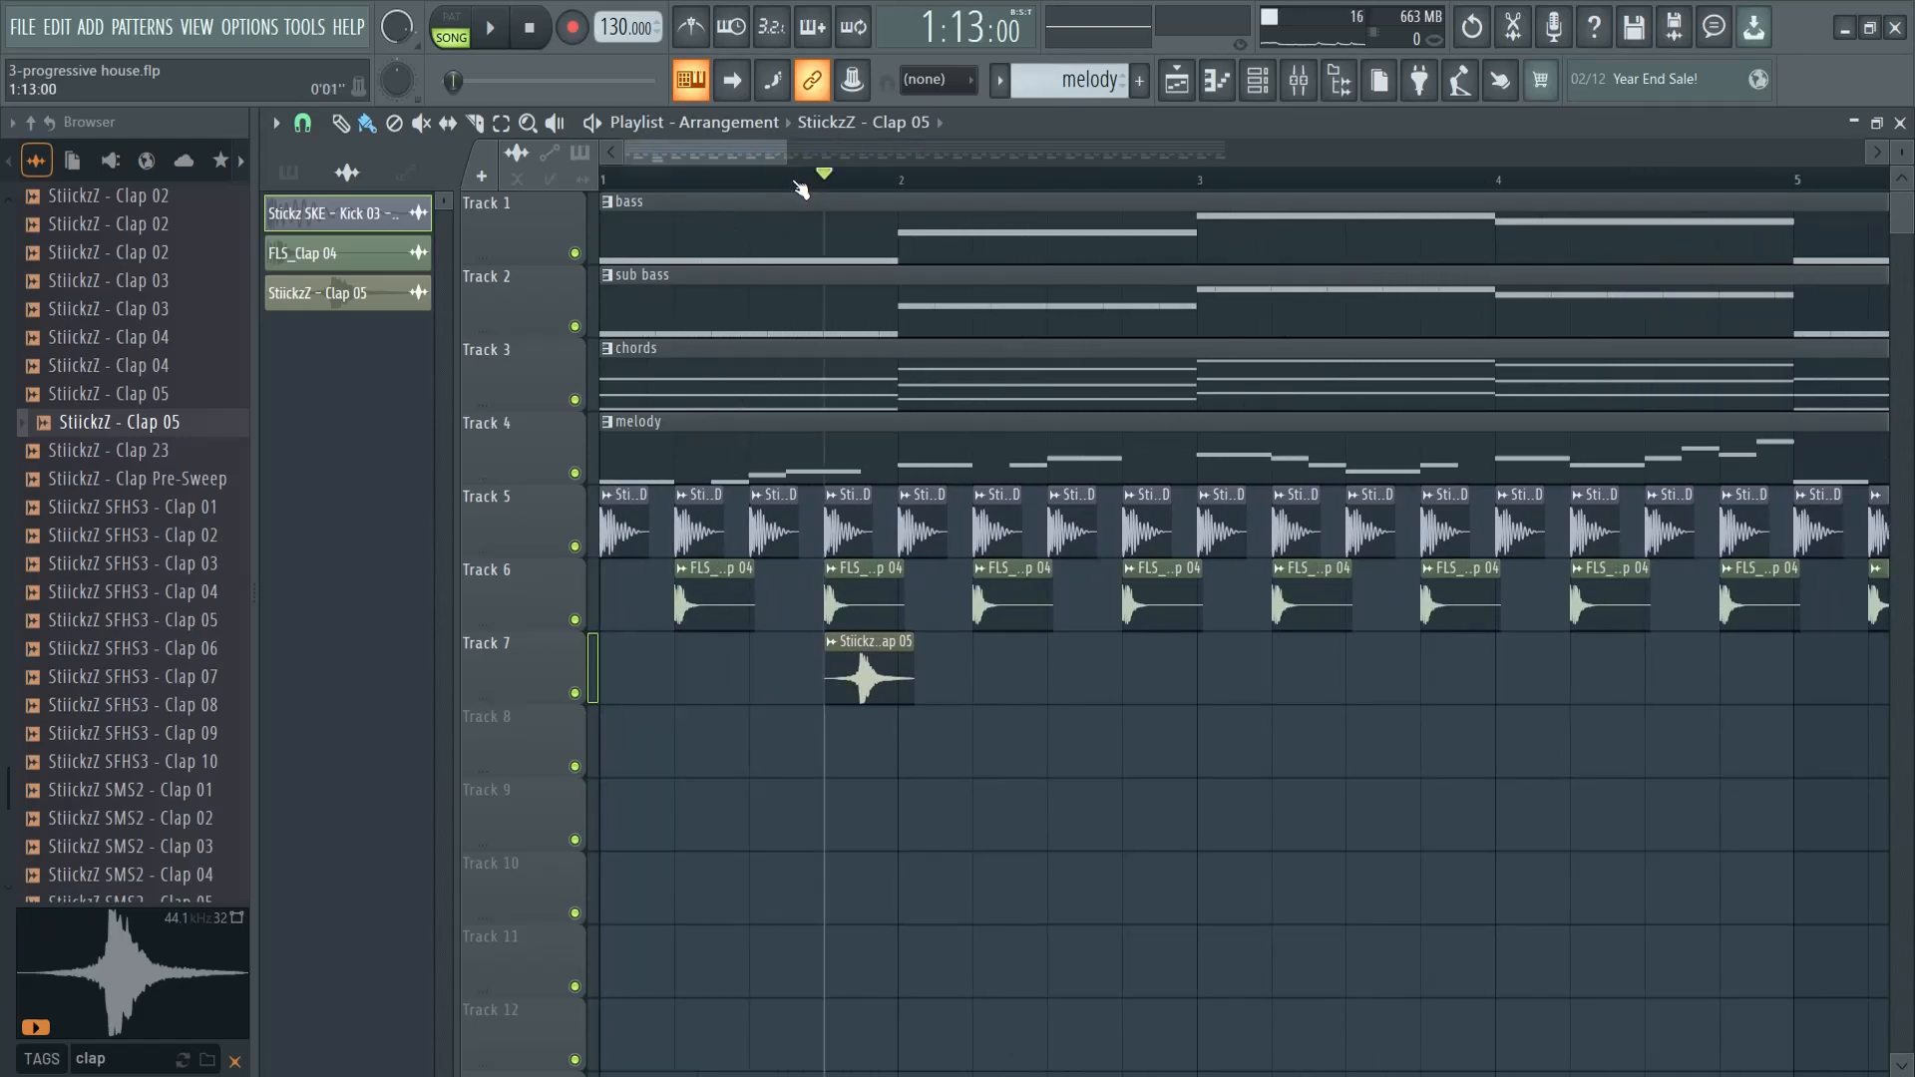
pyautogui.press('space')
pyautogui.press('space')
pyautogui.moveTo(865, 684); pyautogui.dragTo(842, 684)
pyautogui.press('space')
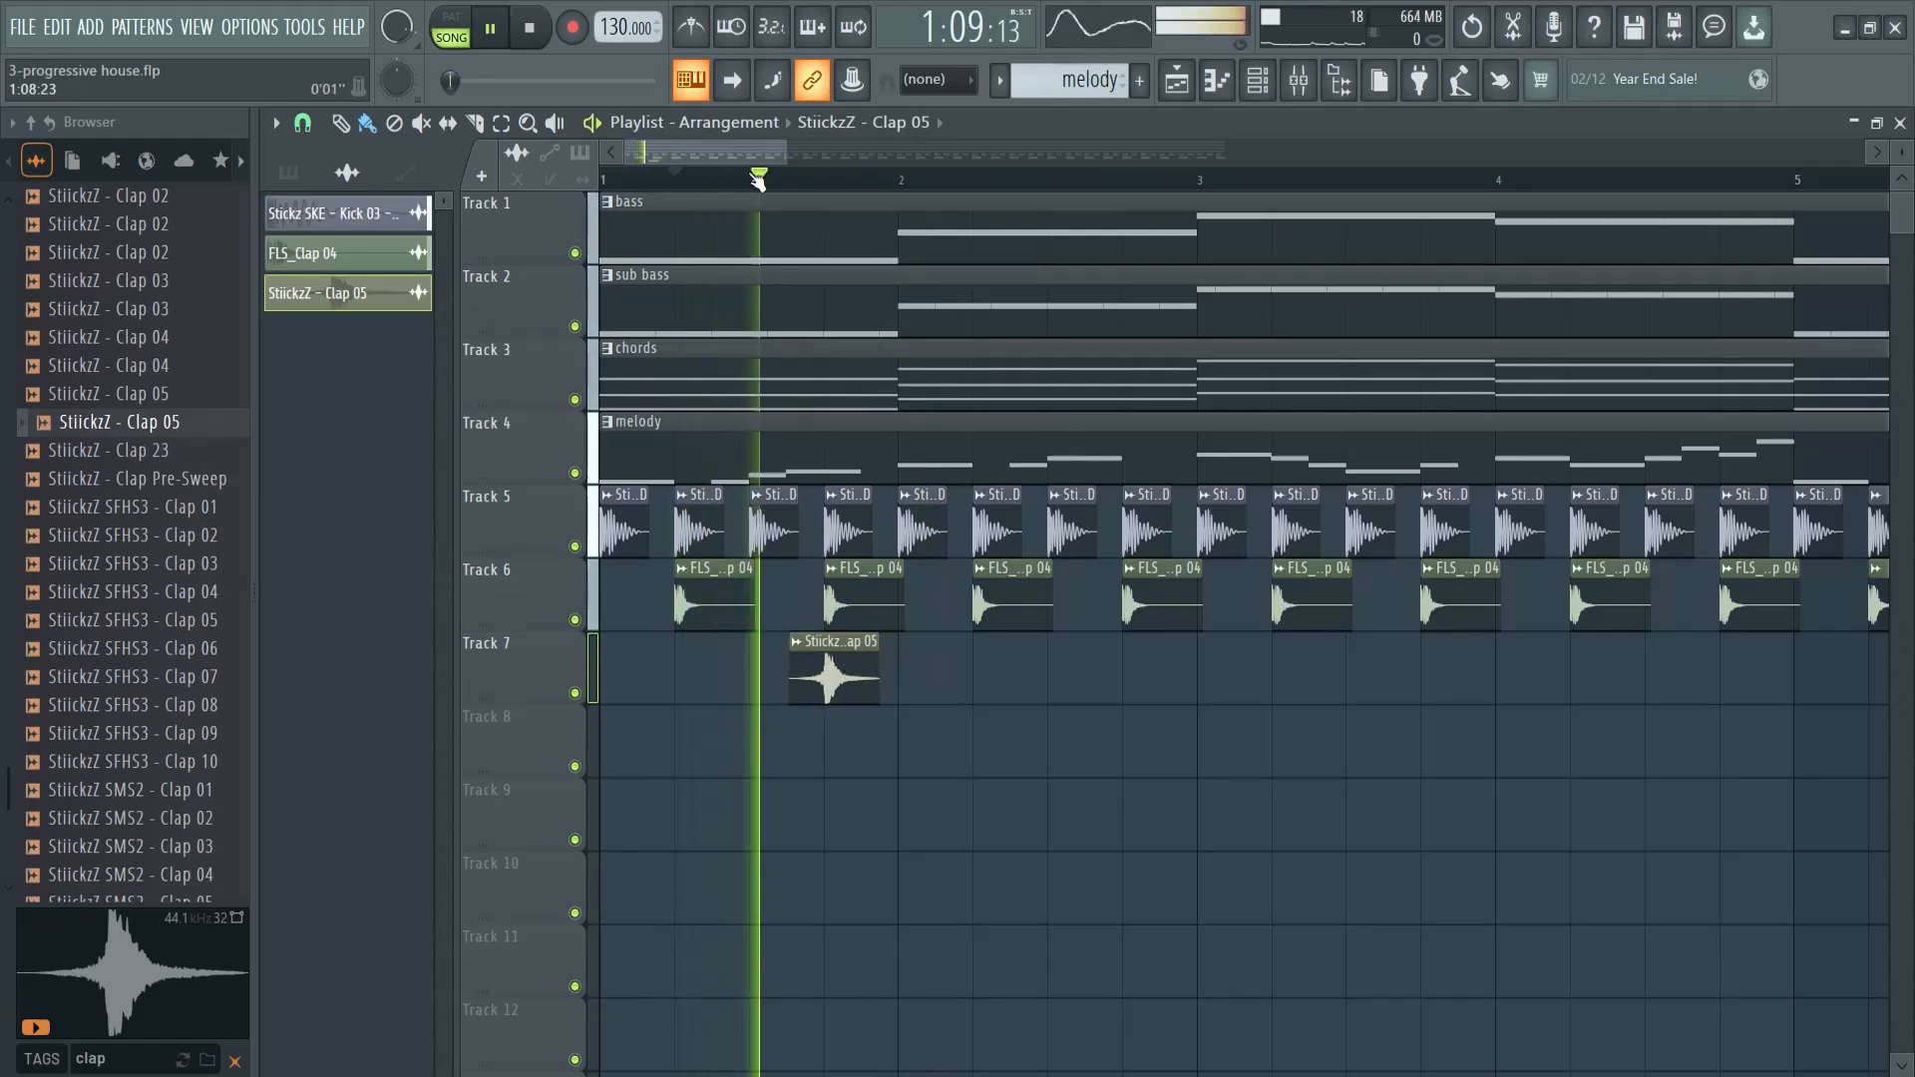
pyautogui.press('space')
# - Copy the StiickzZ - Clap 05 clip on Track 7 so its peaks hit beats 2 and 4 through bars 1 to 4
pyautogui.moveTo(847, 679); pyautogui.dragTo(1303, 684)
pyautogui.moveTo(1409, 632); pyautogui.dragTo(814, 778)
pyautogui.moveTo(837, 689); pyautogui.dragTo(1321, 683)
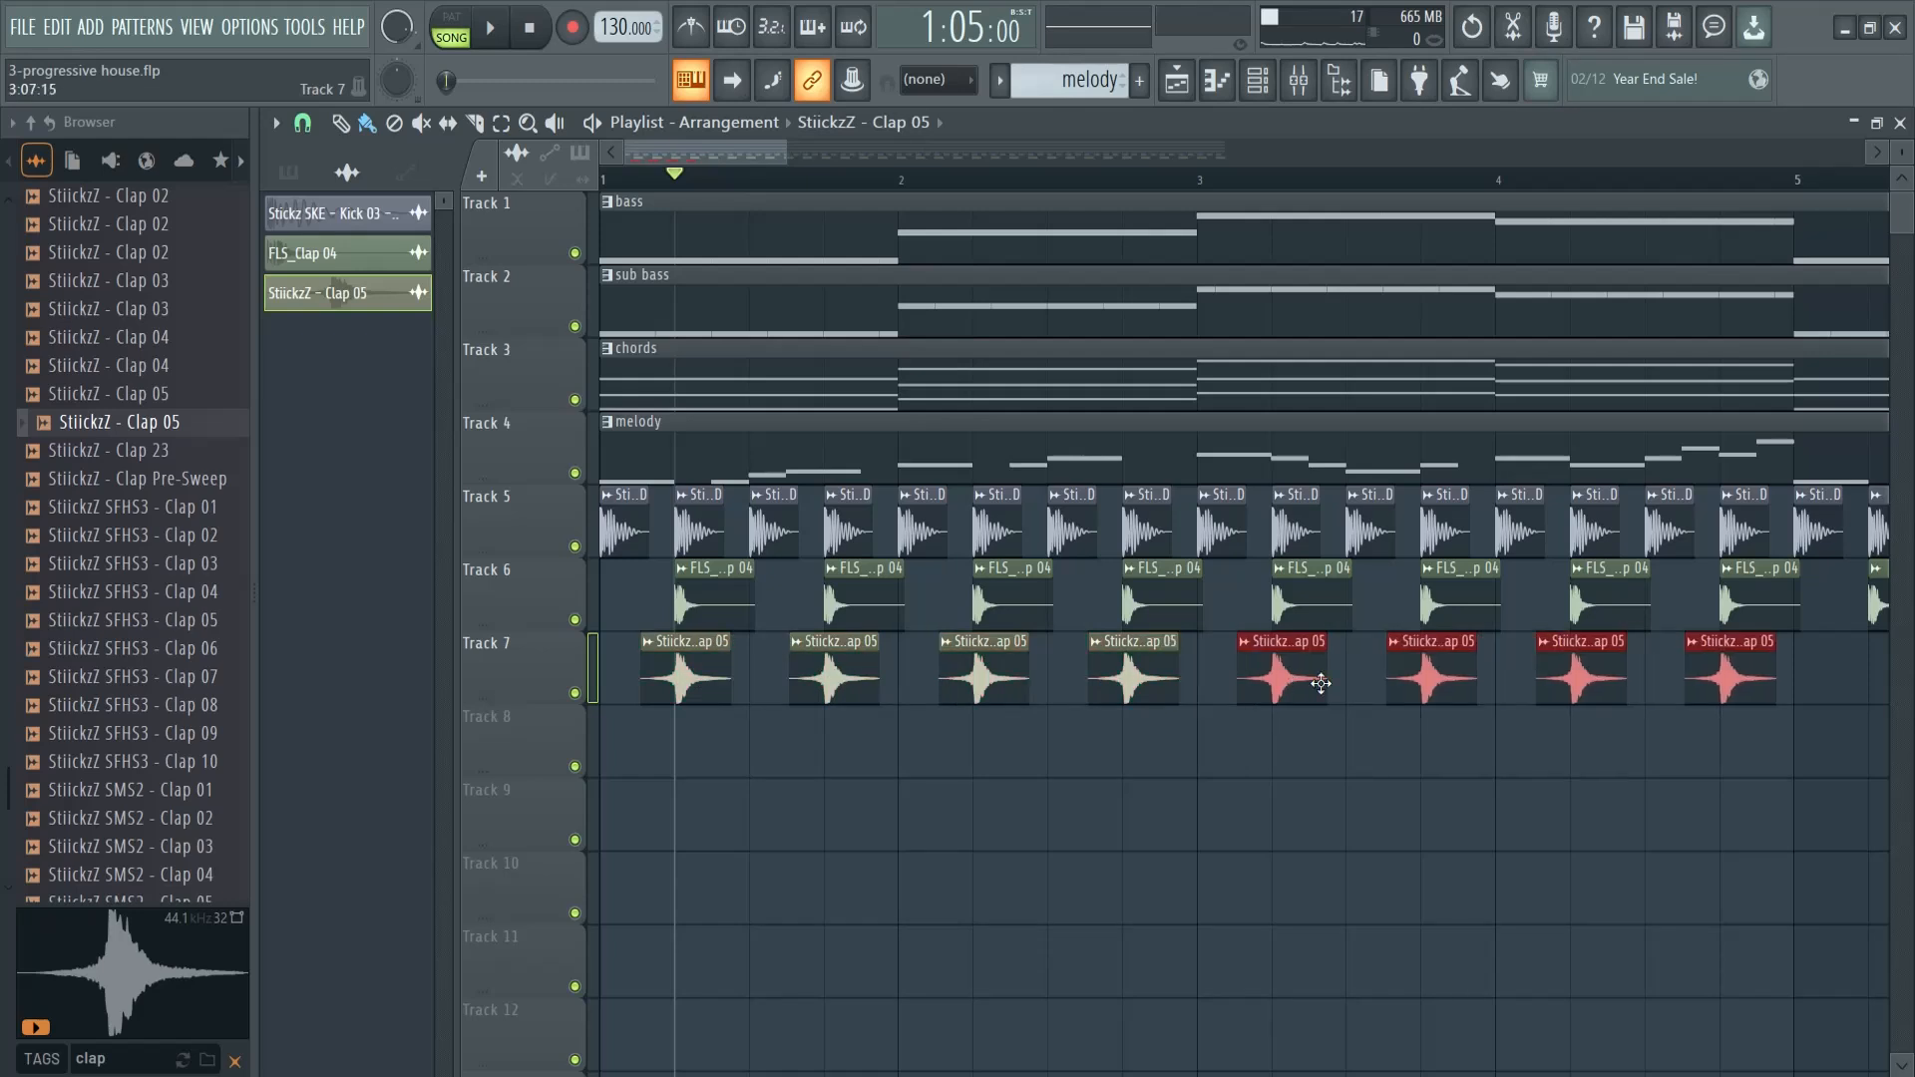
# - Duplicate the Track 7 clap clips up to bar 17 and delete the extra clips beyond it
pyautogui.moveTo(784, 154); pyautogui.dragTo(1295, 184)
pyautogui.moveTo(833, 683); pyautogui.dragTo(1487, 677)
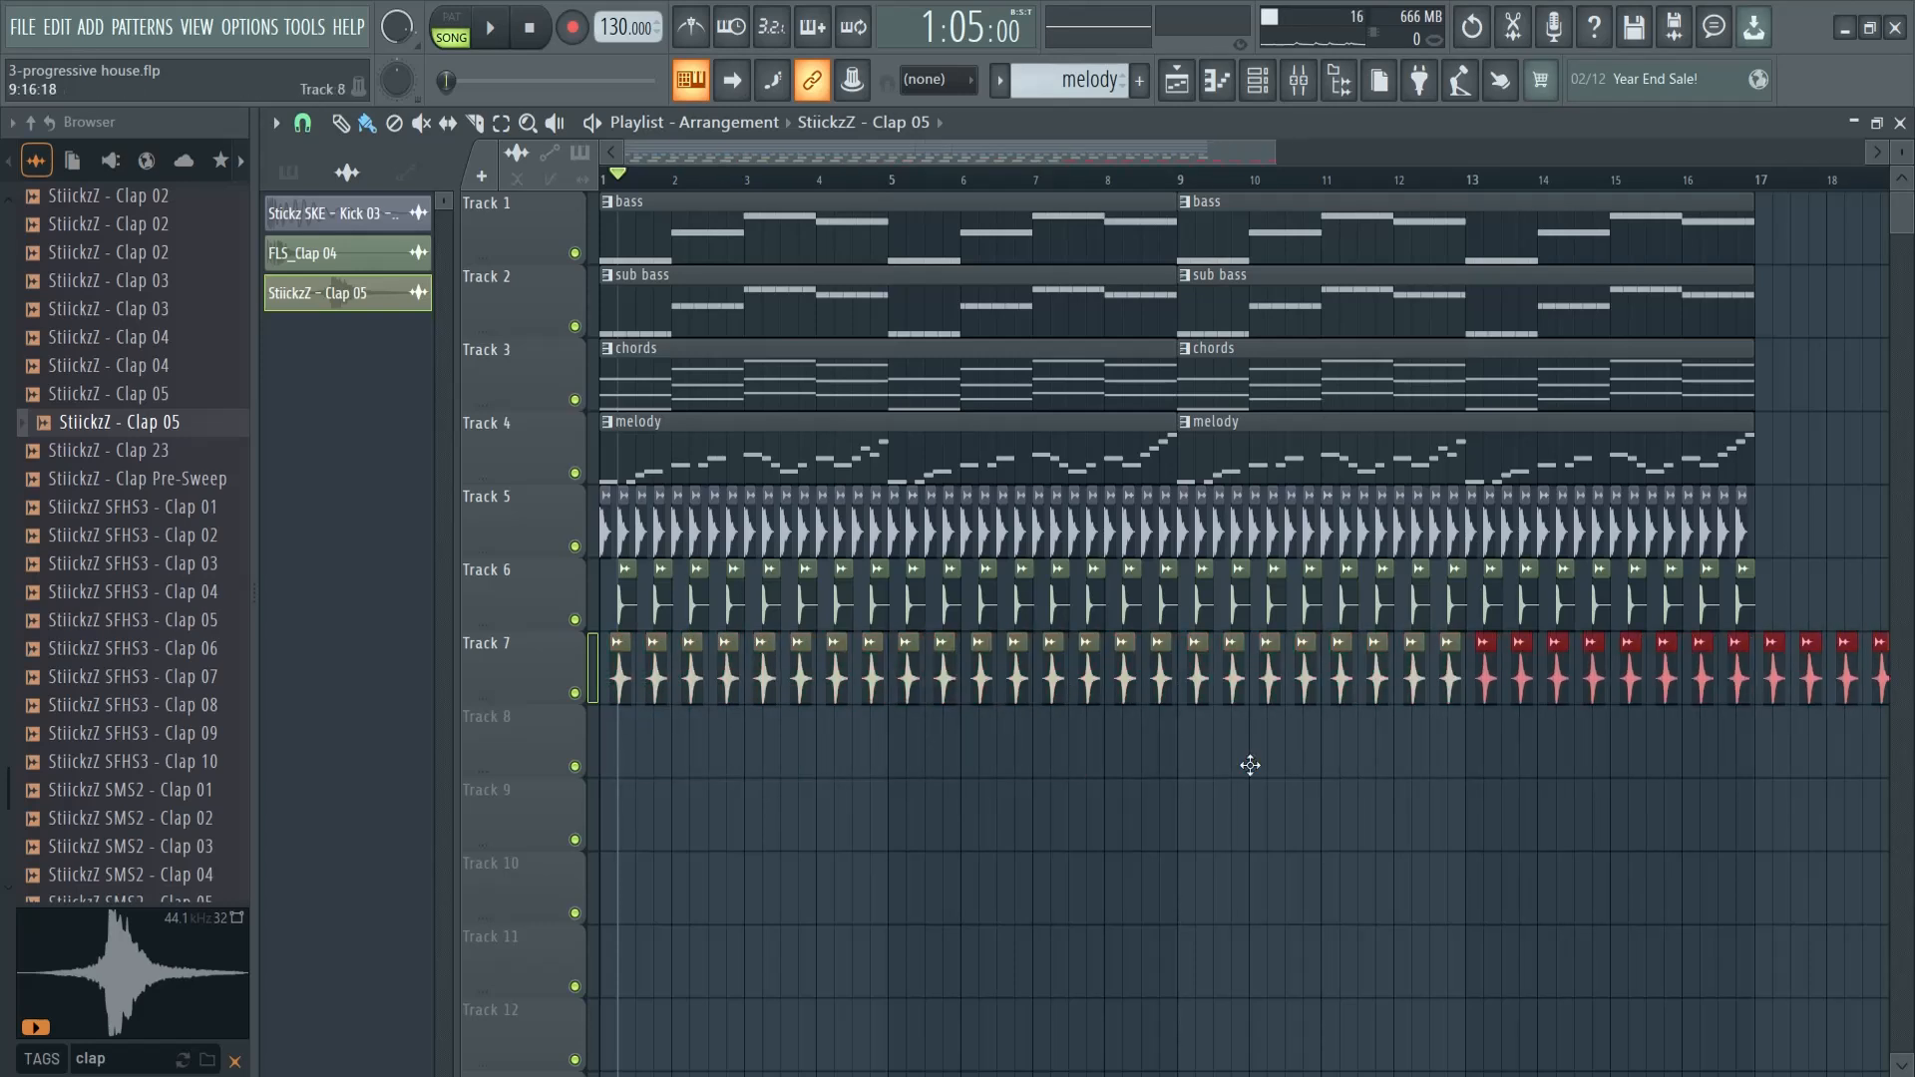
pyautogui.moveTo(1744, 820); pyautogui.dragTo(1145, 801)
pyautogui.moveTo(1316, 652); pyautogui.dragTo(1199, 679)
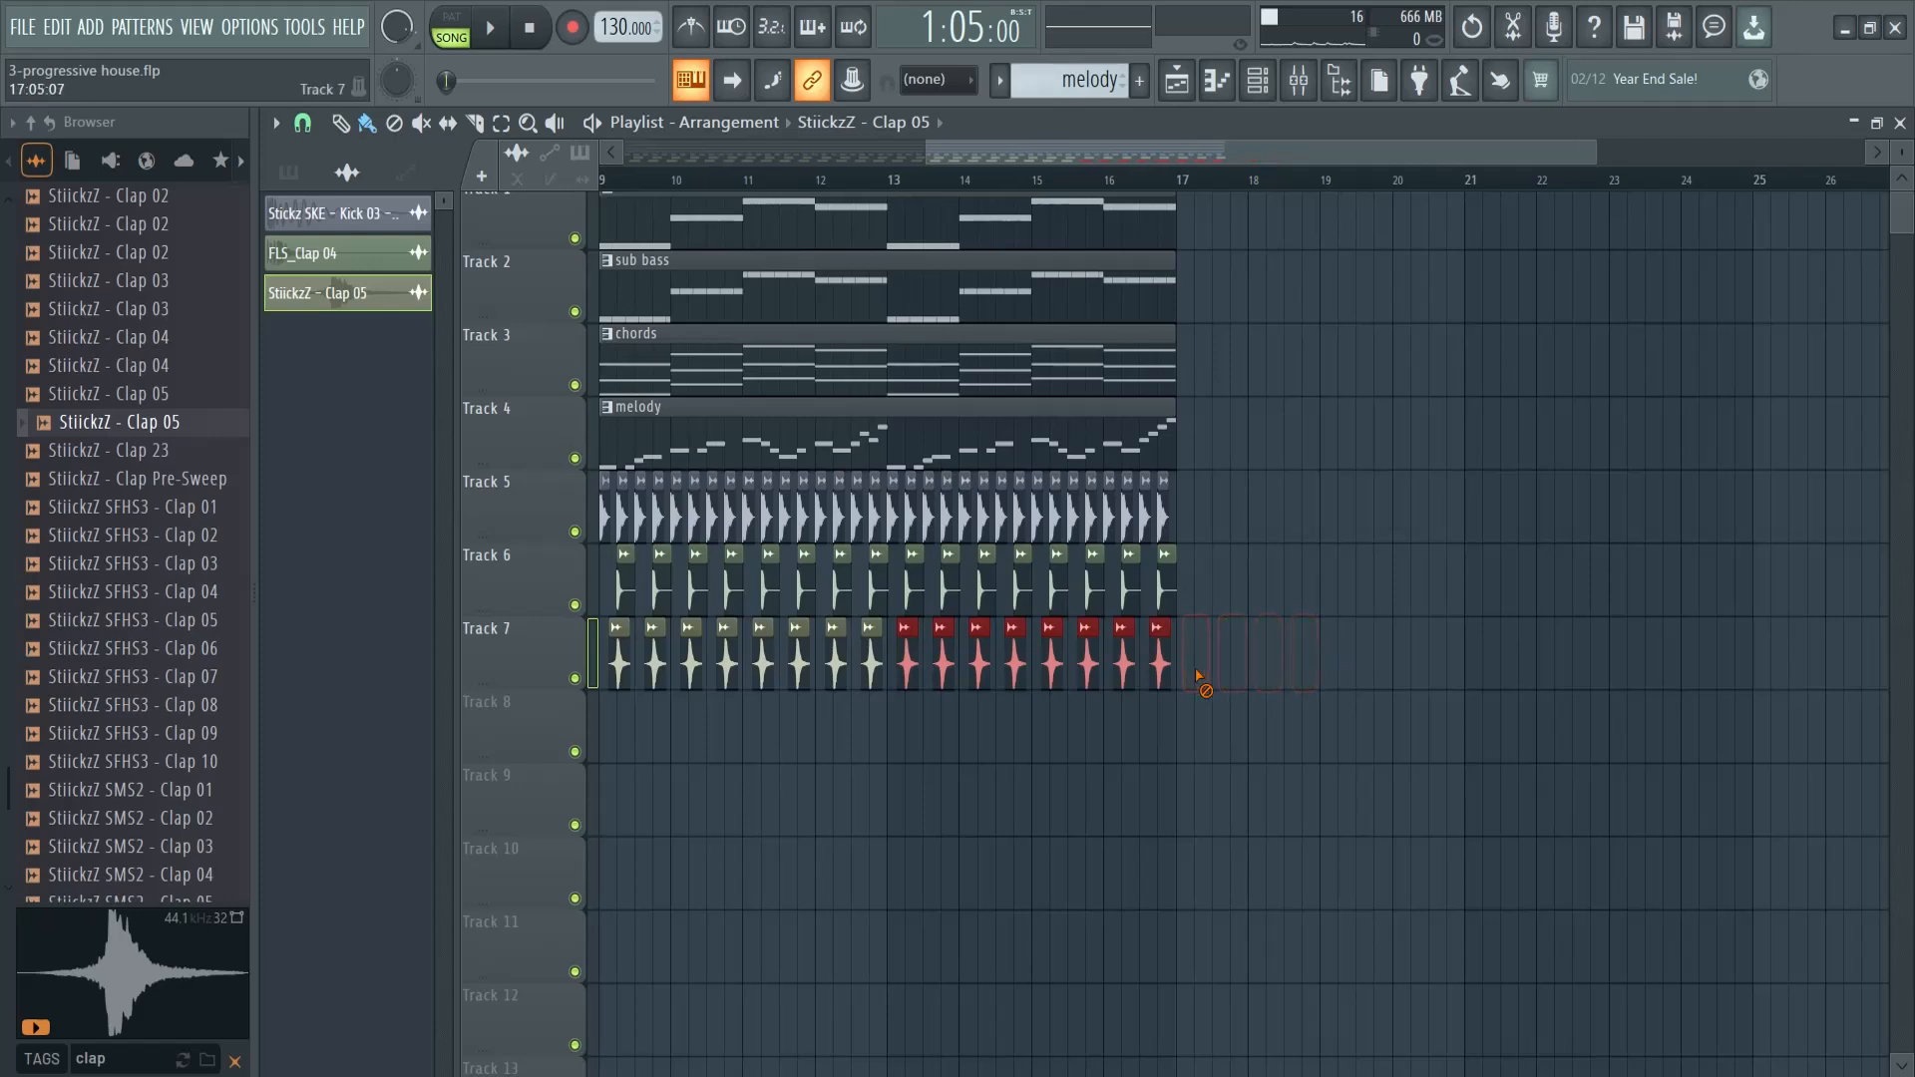
pyautogui.moveTo(1292, 155); pyautogui.dragTo(743, 210)
pyautogui.scroll(1, 931, 778)
pyautogui.keyDown('ctrl'); pyautogui.click(870, 813); pyautogui.keyUp('ctrl')
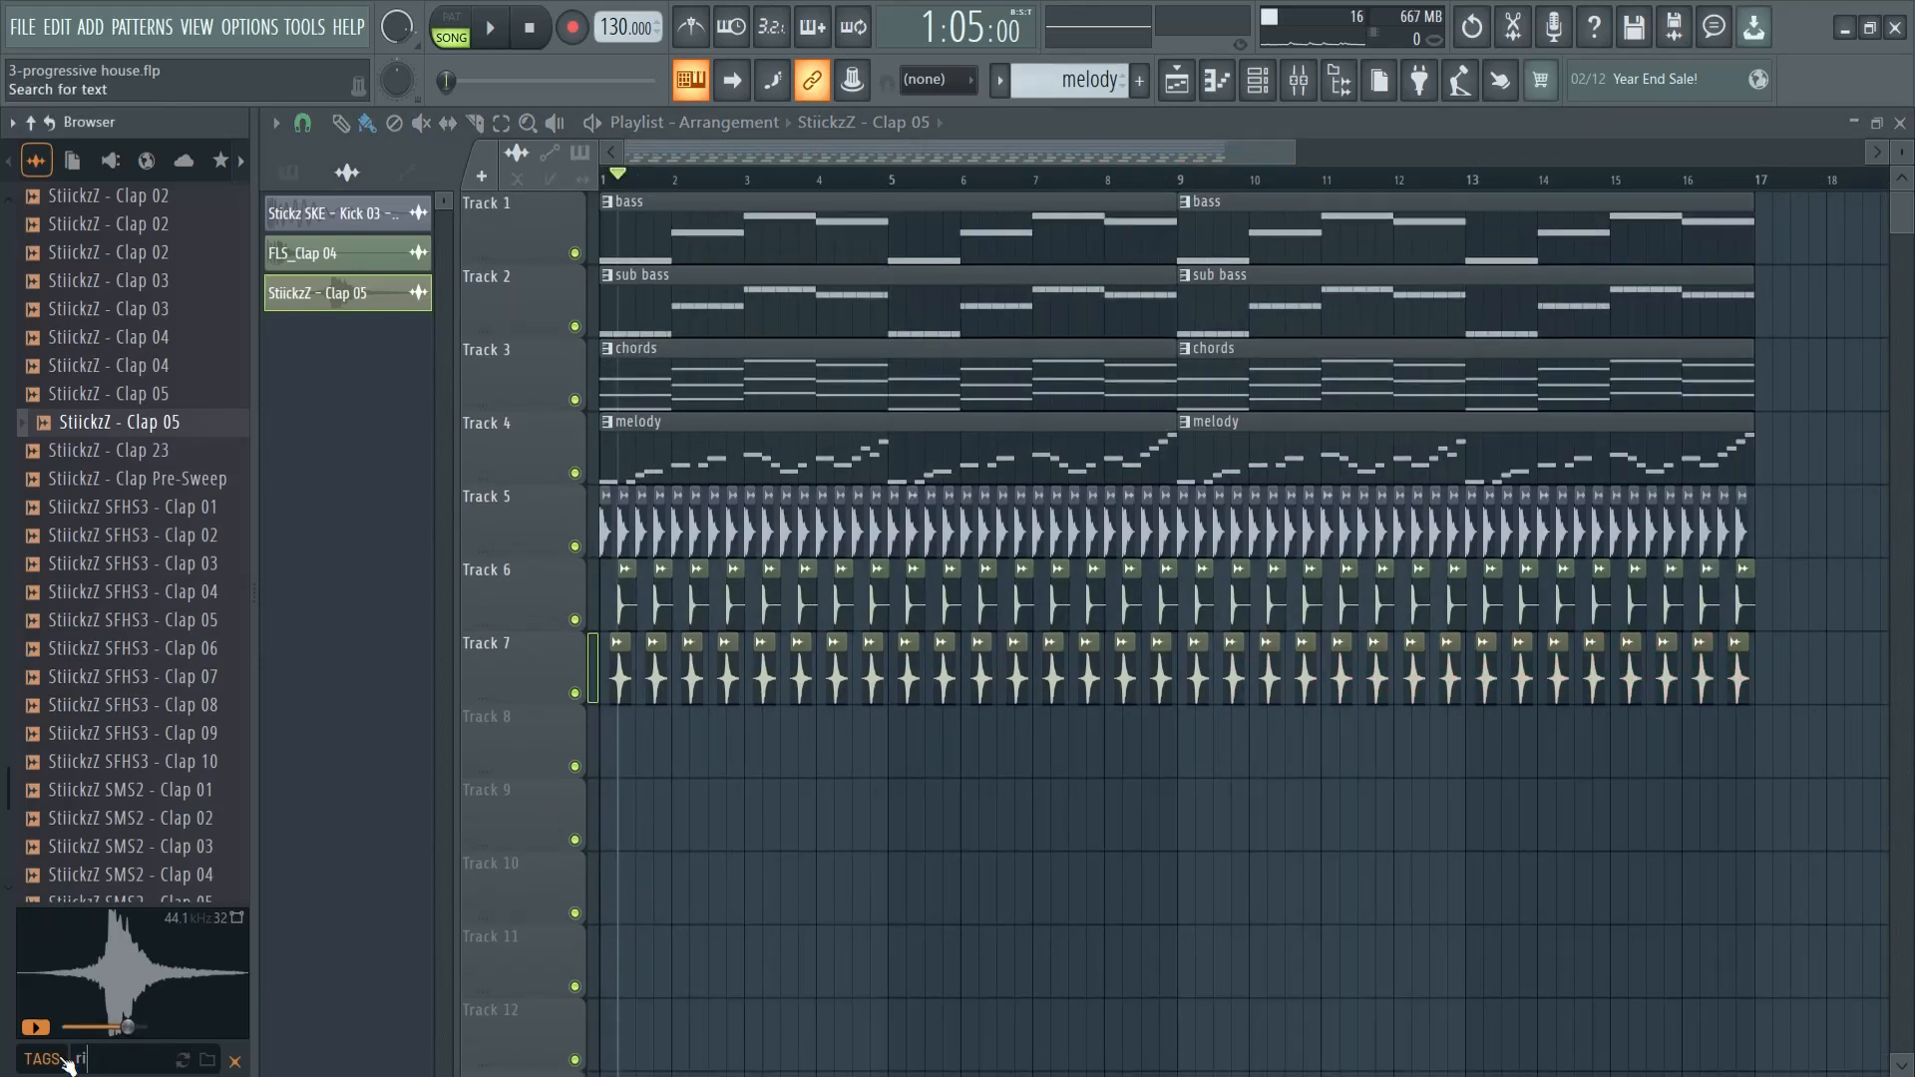
# - Search the sample browser for "ride" and audition ride samples, including the Ride HQ, Stickz SKE and StiickzZ ones
pyautogui.scroll(-7, 144, 569)
pyautogui.click(136, 356)
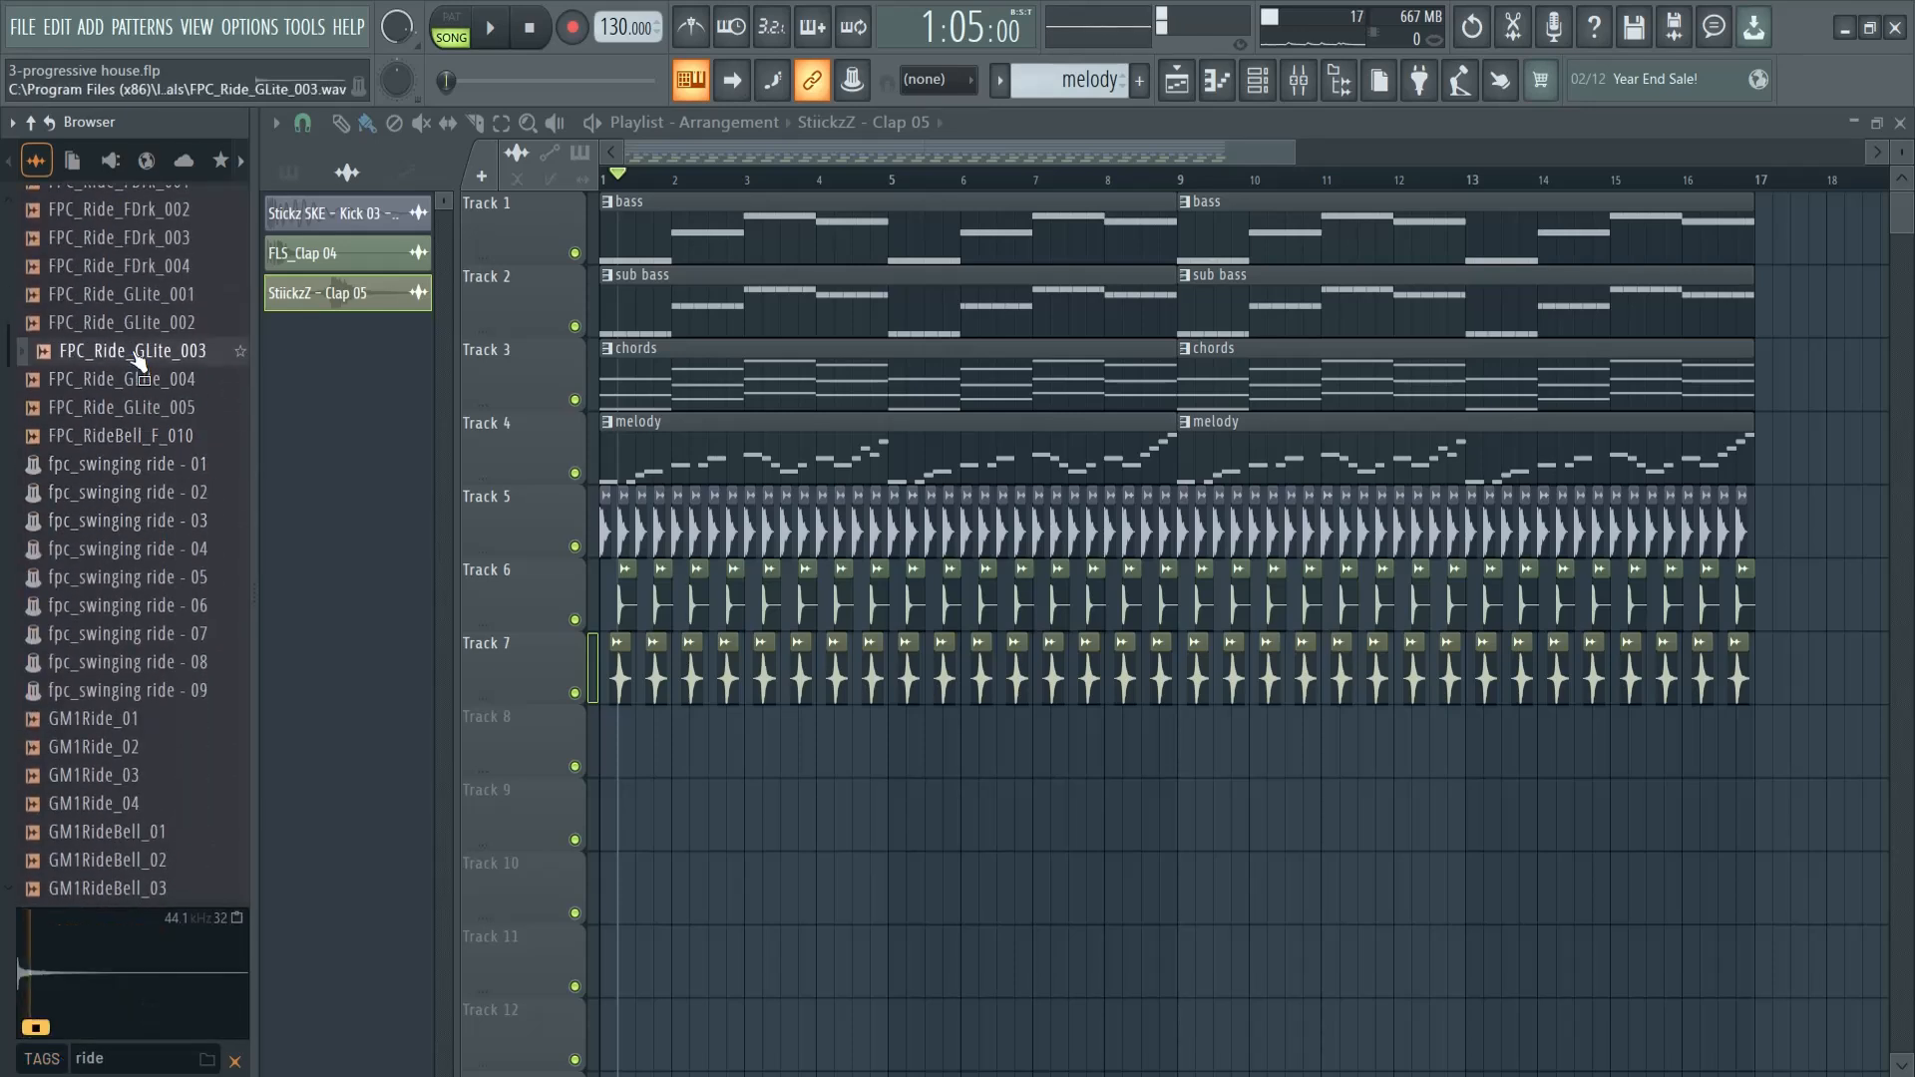
pyautogui.scroll(-6, 141, 399)
pyautogui.click(142, 469)
pyautogui.click(114, 300)
pyautogui.scroll(-8, 111, 404)
pyautogui.click(144, 495)
pyautogui.click(163, 550)
pyautogui.scroll(-7, 161, 598)
pyautogui.click(148, 495)
pyautogui.click(137, 548)
pyautogui.scroll(-4, 138, 553)
pyautogui.scroll(-4, 138, 548)
pyautogui.click(138, 495)
pyautogui.scroll(-4, 145, 547)
pyautogui.click(155, 525)
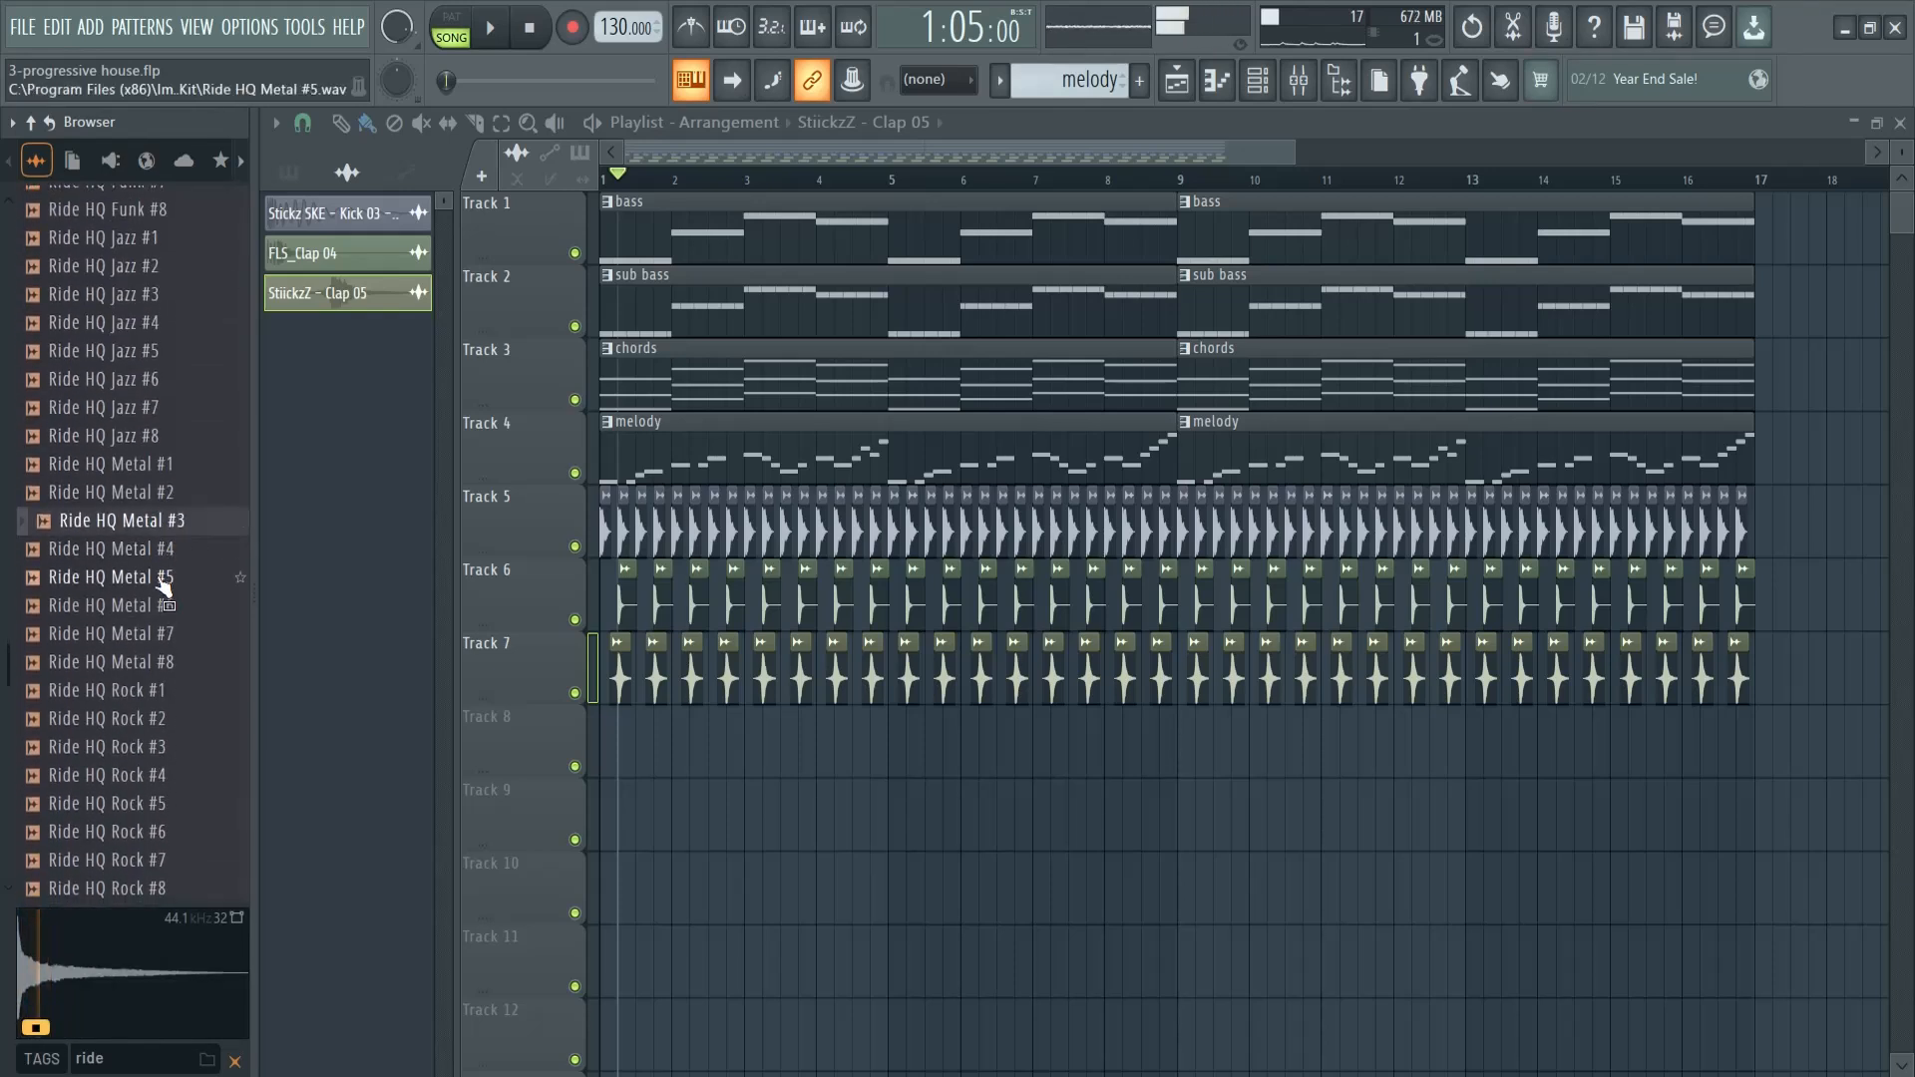
pyautogui.click(160, 581)
pyautogui.click(160, 720)
pyautogui.click(156, 777)
pyautogui.scroll(-4, 153, 793)
pyautogui.click(138, 663)
pyautogui.scroll(-4, 140, 686)
pyautogui.click(138, 606)
pyautogui.scroll(-1, 138, 608)
pyautogui.click(140, 498)
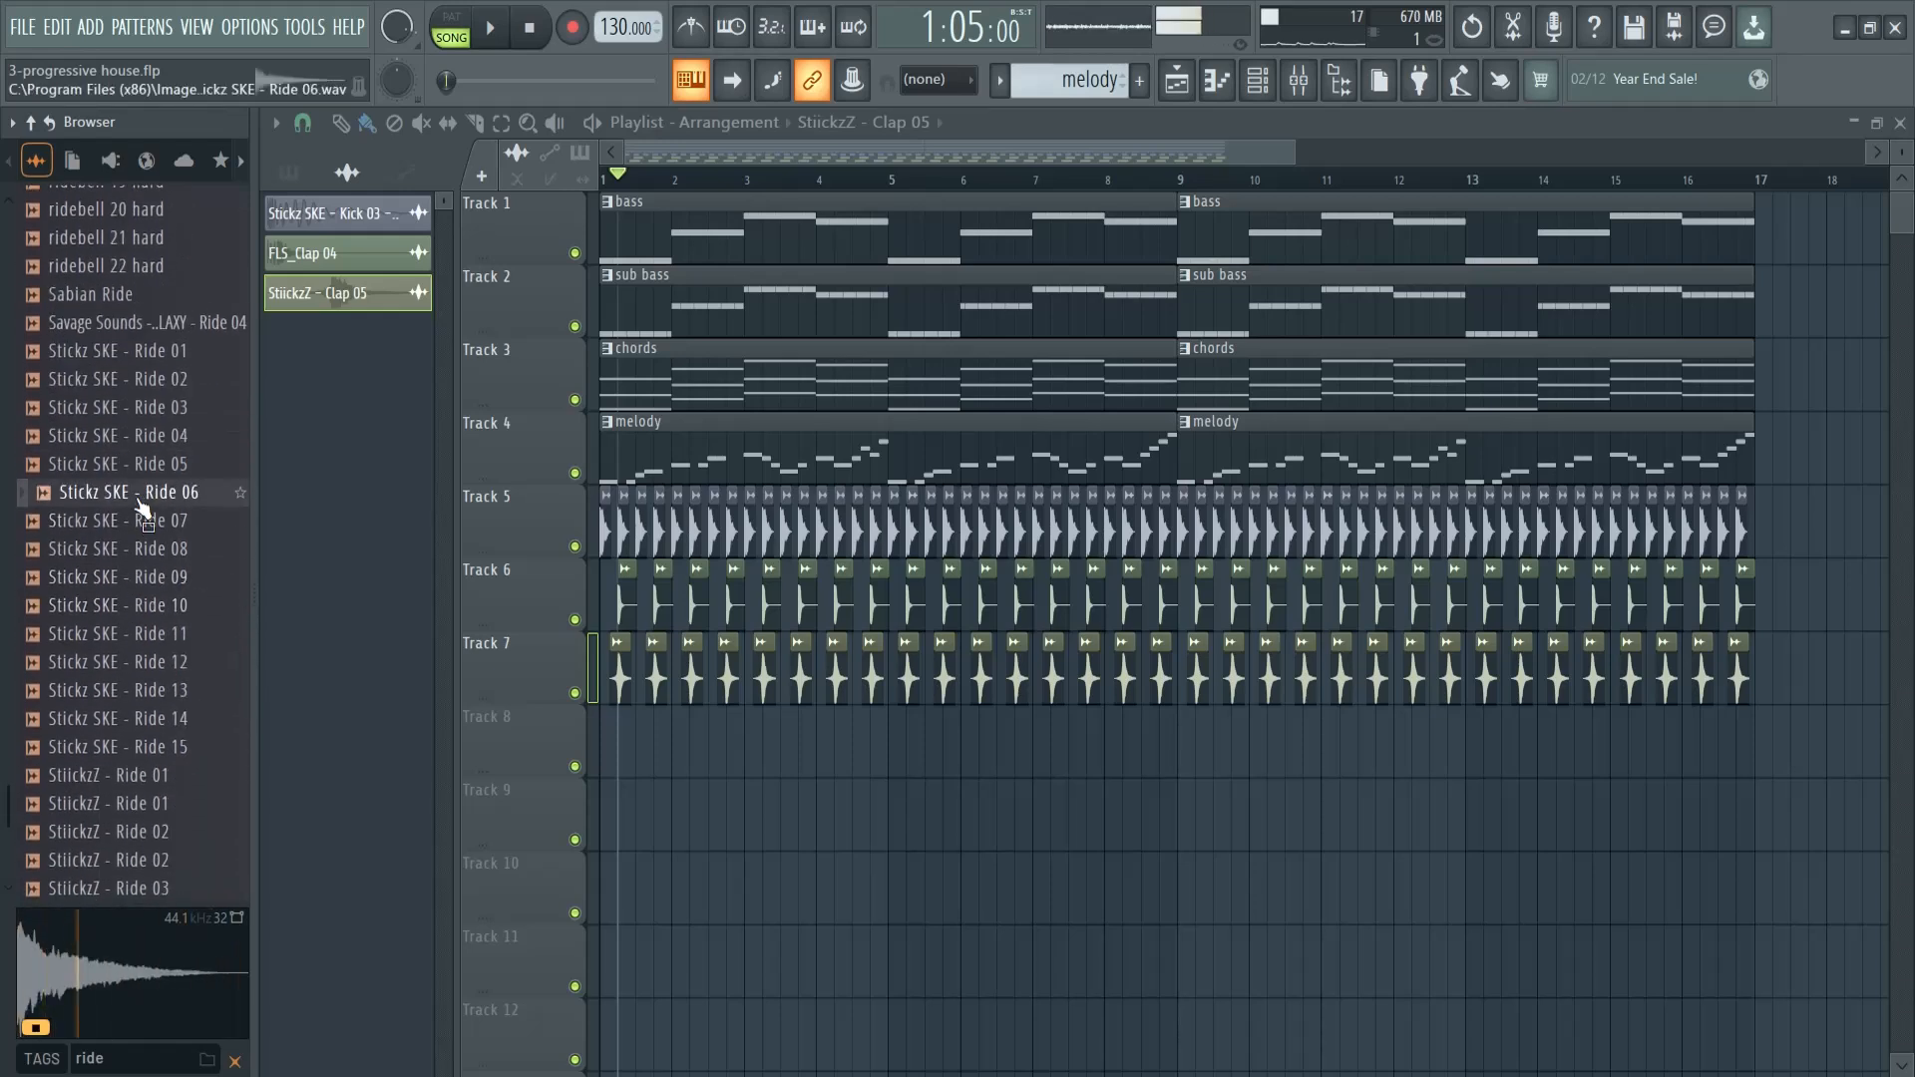
pyautogui.scroll(-4, 135, 668)
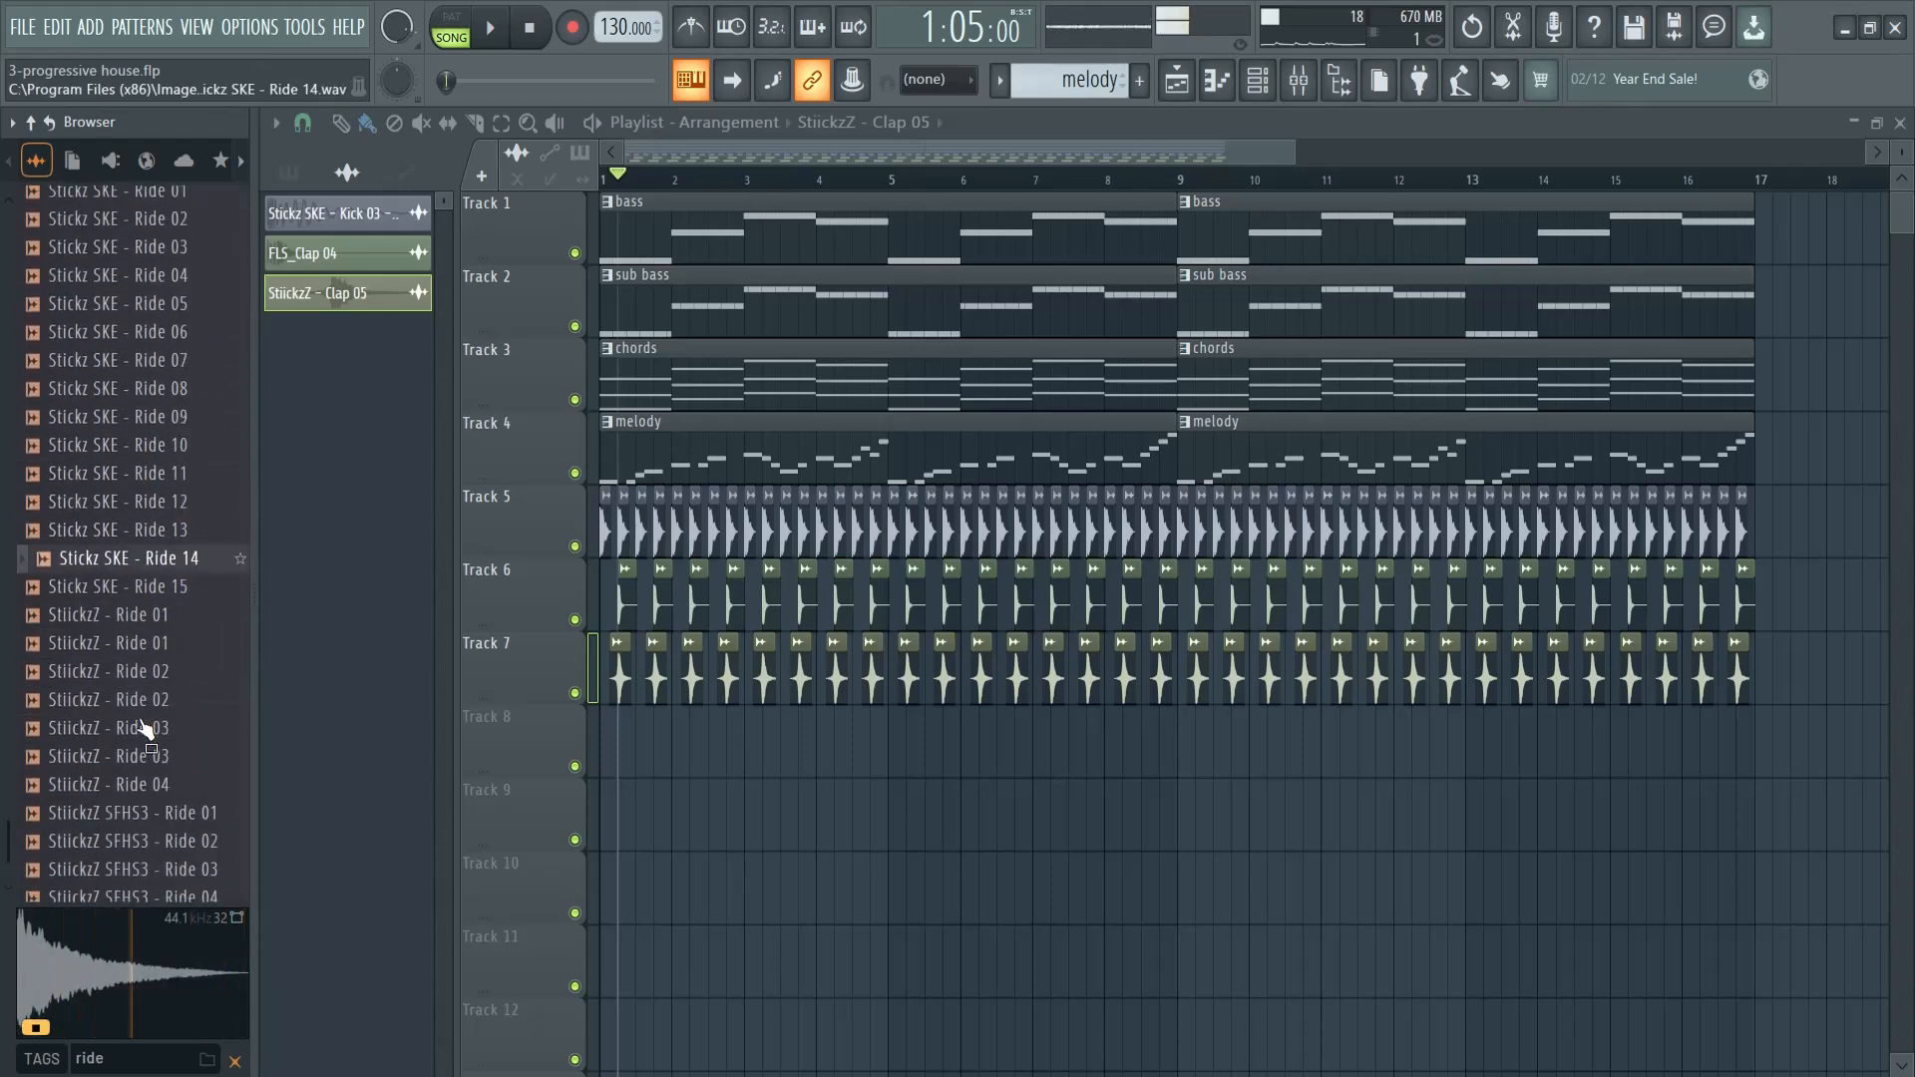
pyautogui.click(143, 529)
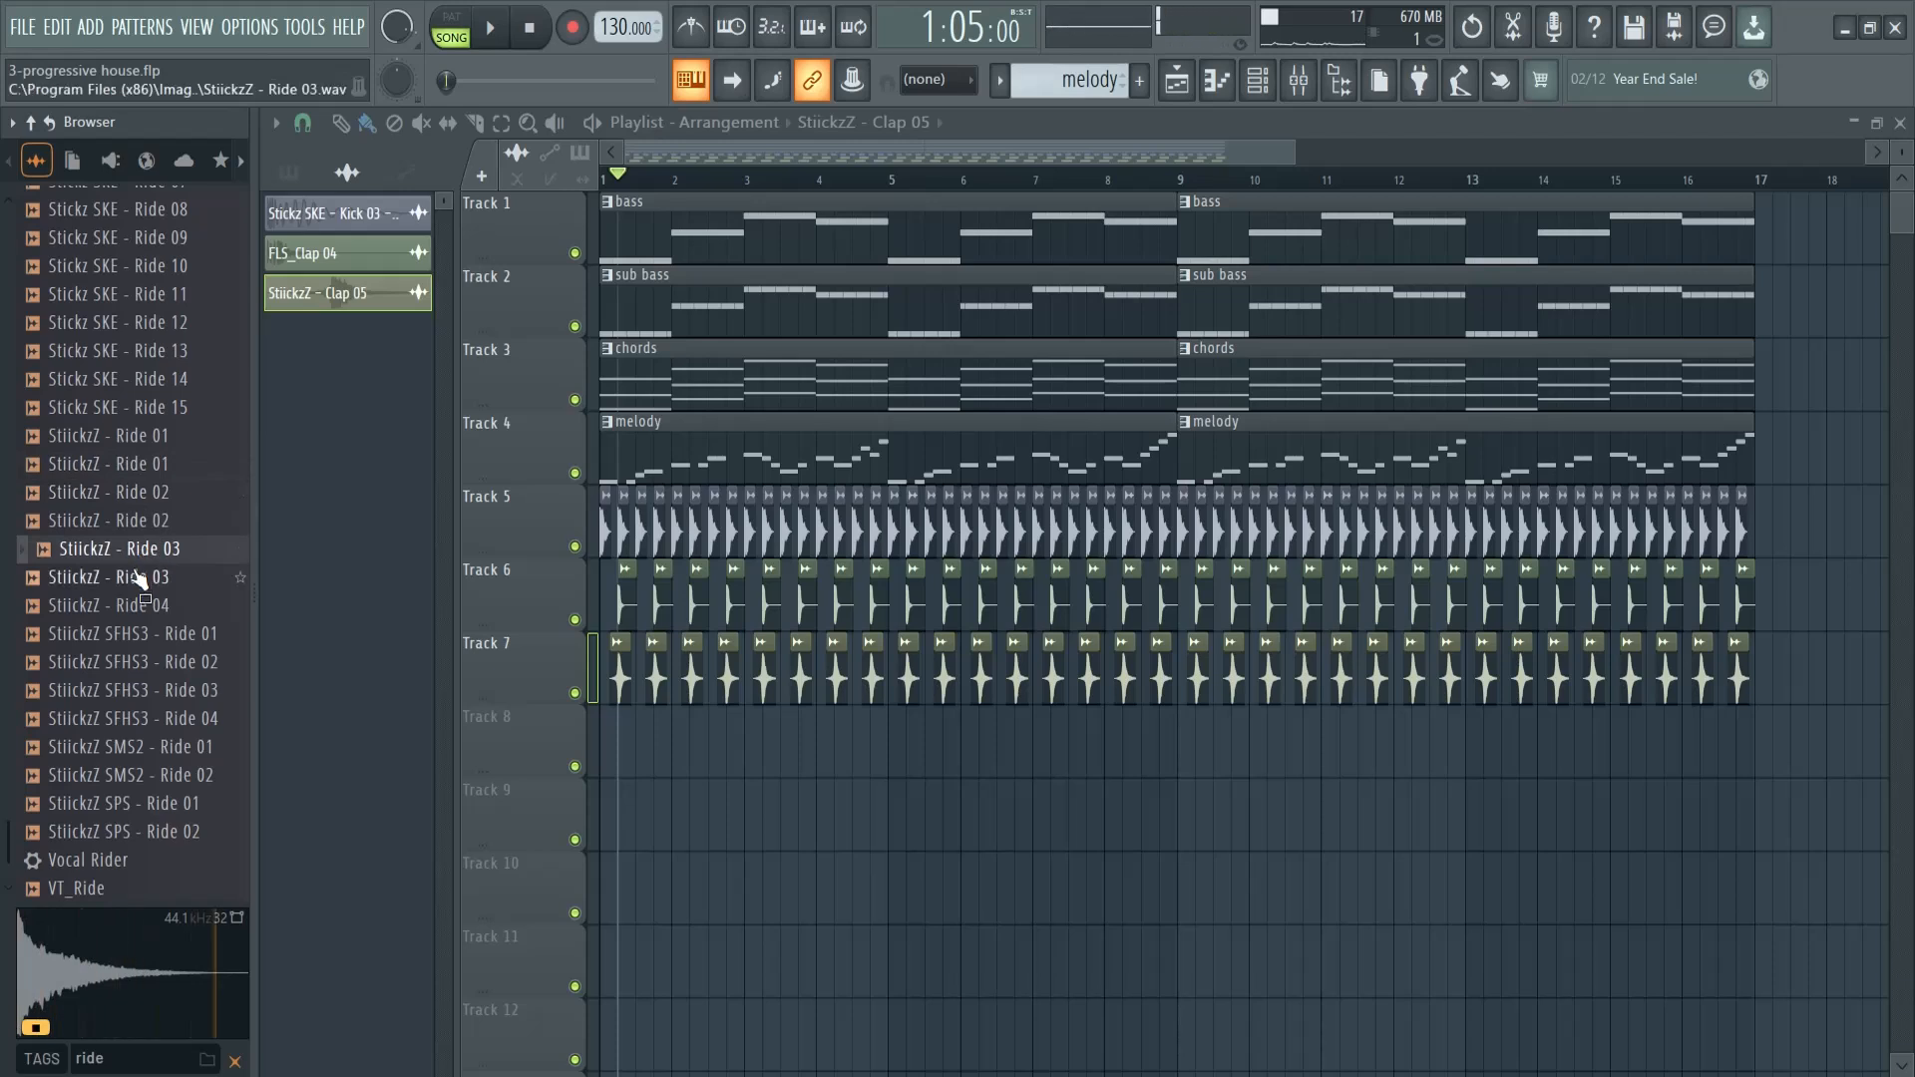
# - Place StiickzZ - Ride 03 on Track 8 at beat 3 of bar 1 and beats 1 and 3 of bar 2, and preview it
pyautogui.moveTo(146, 560); pyautogui.dragTo(629, 740)
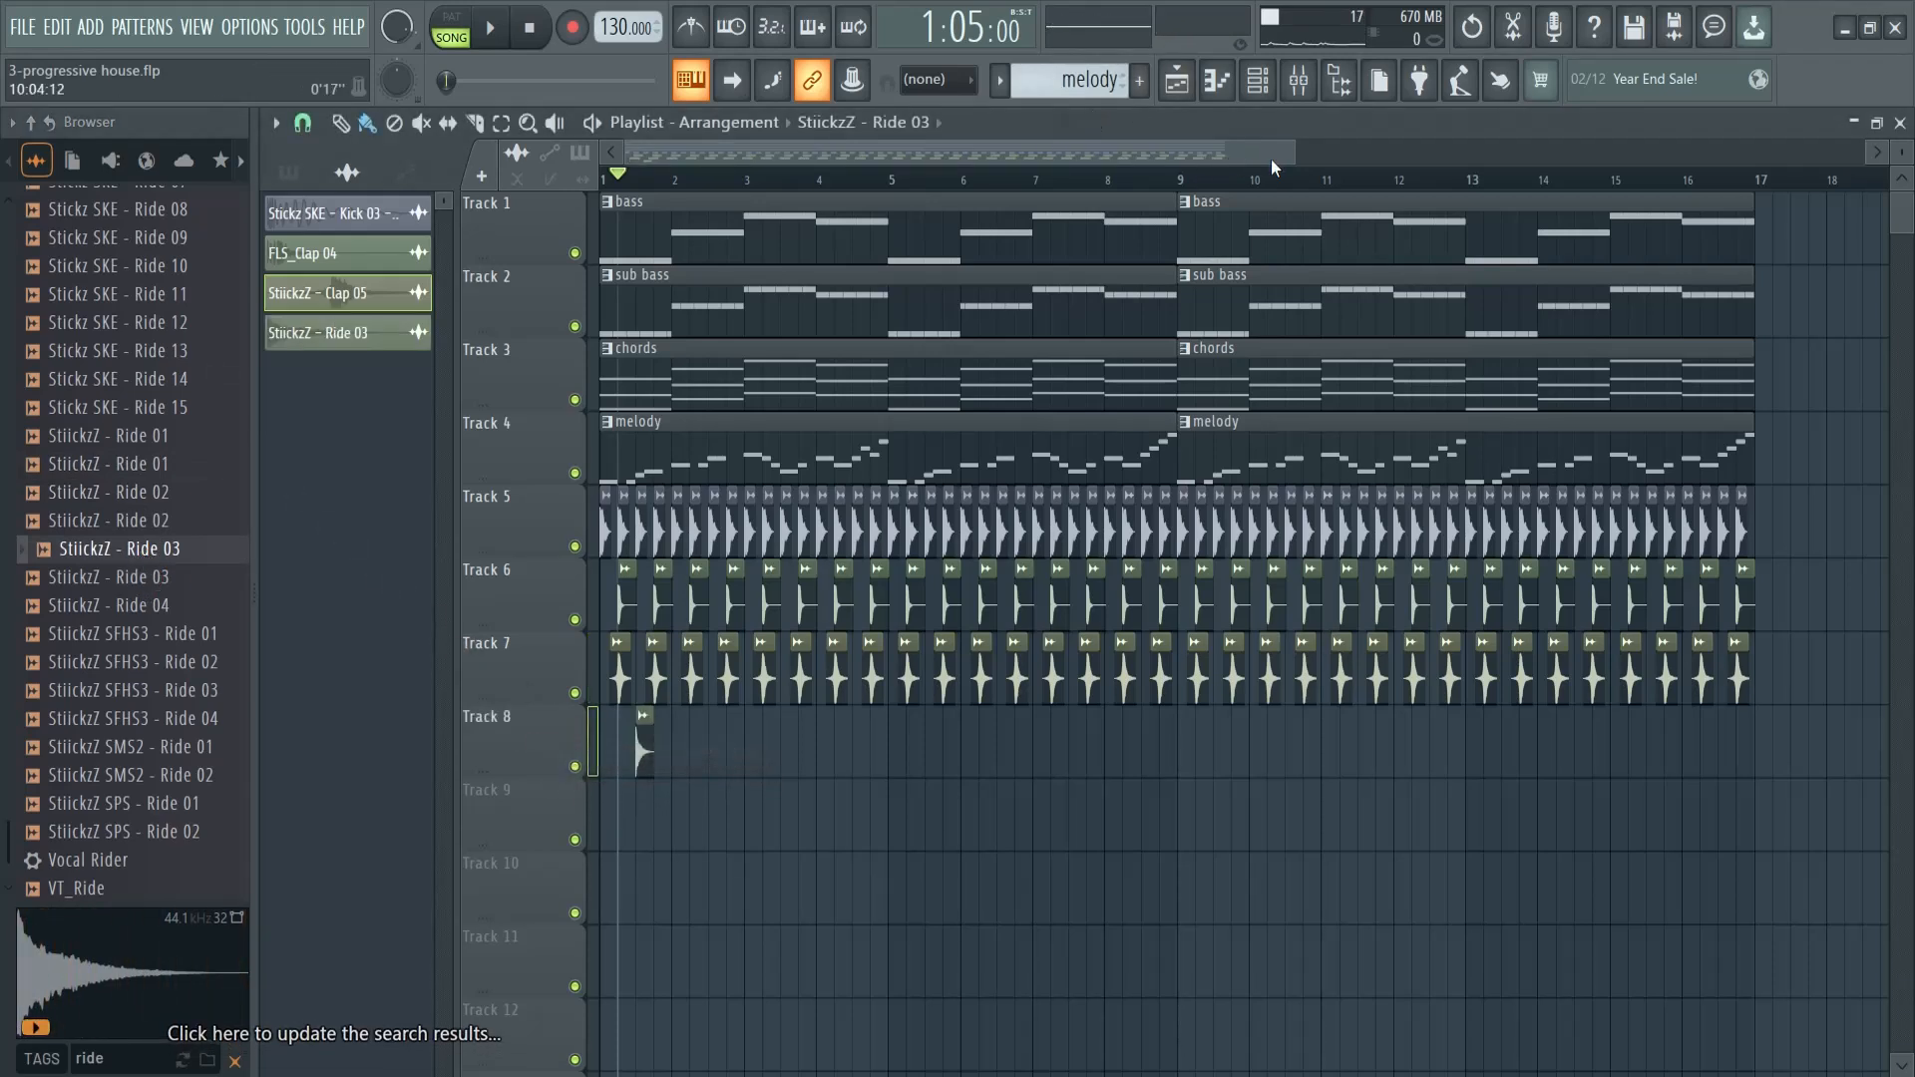
pyautogui.scroll(5, 773, 741)
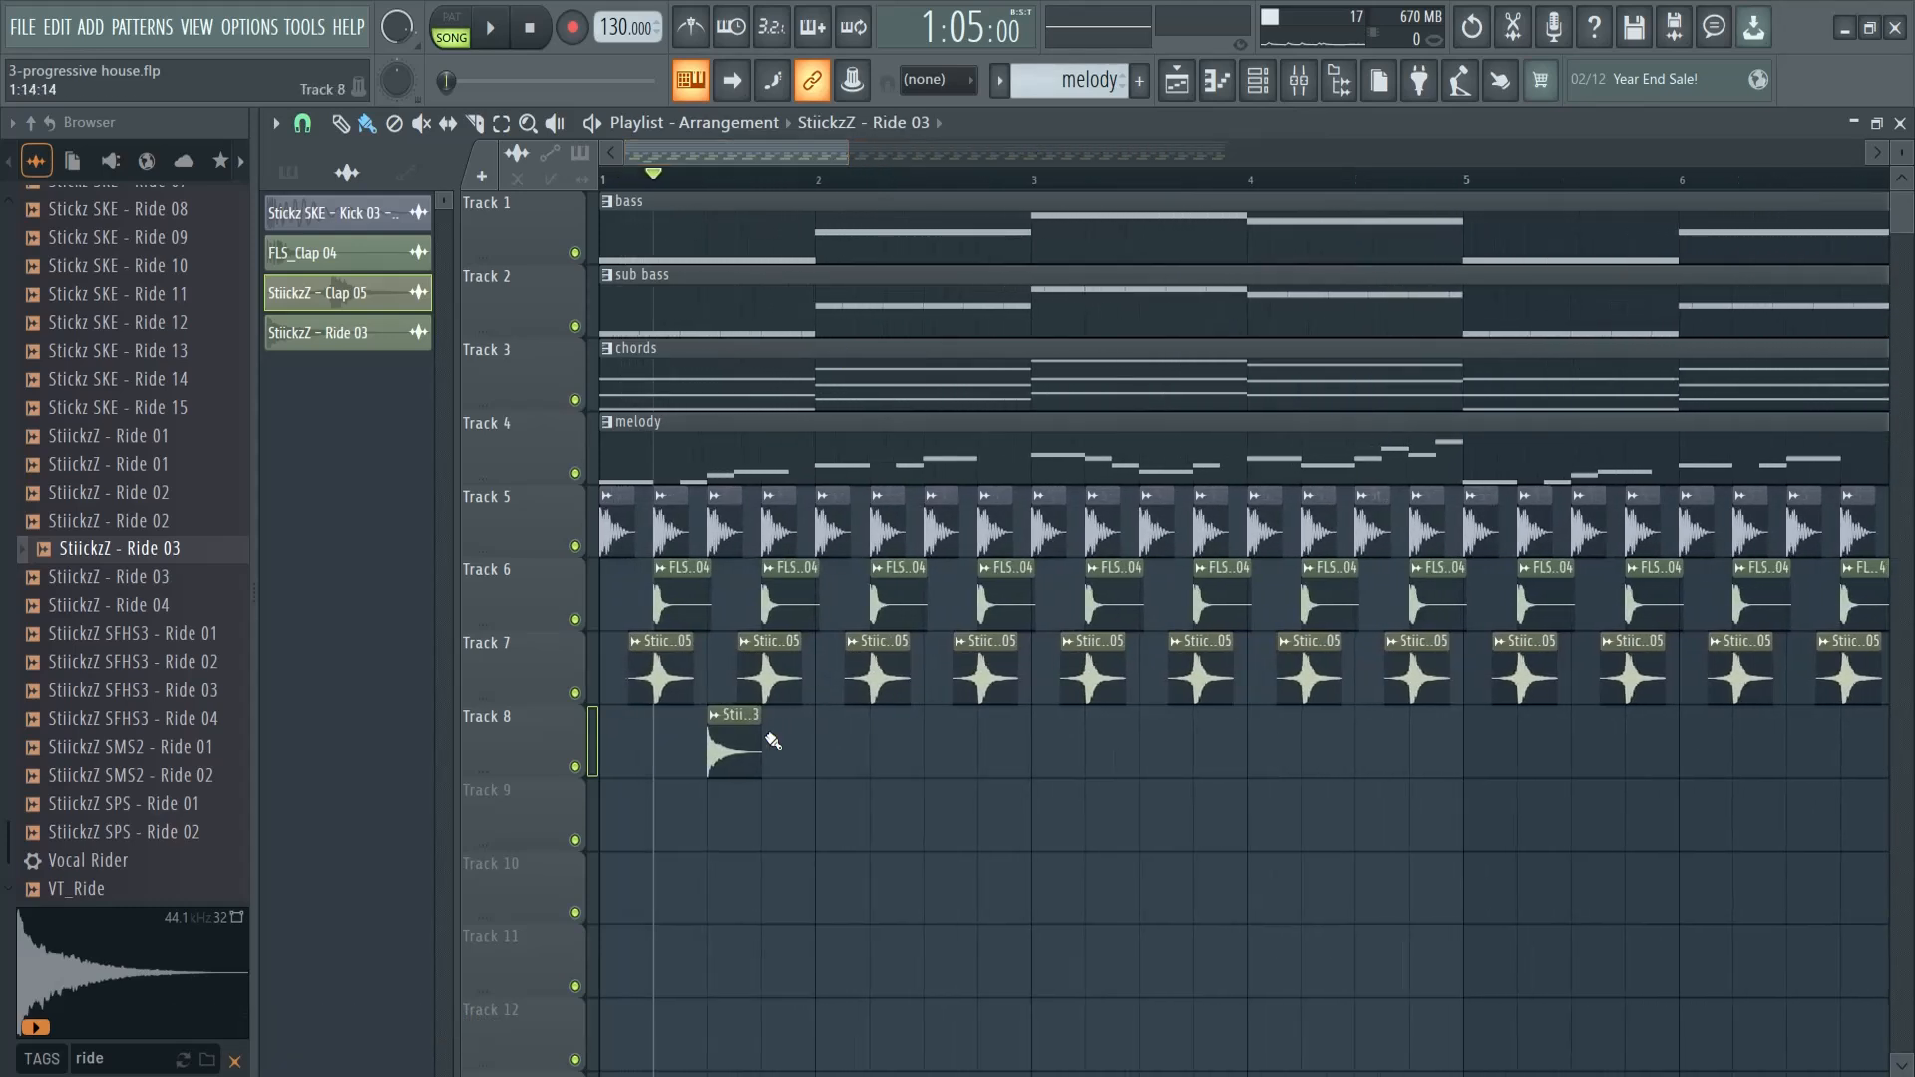
pyautogui.click(731, 749)
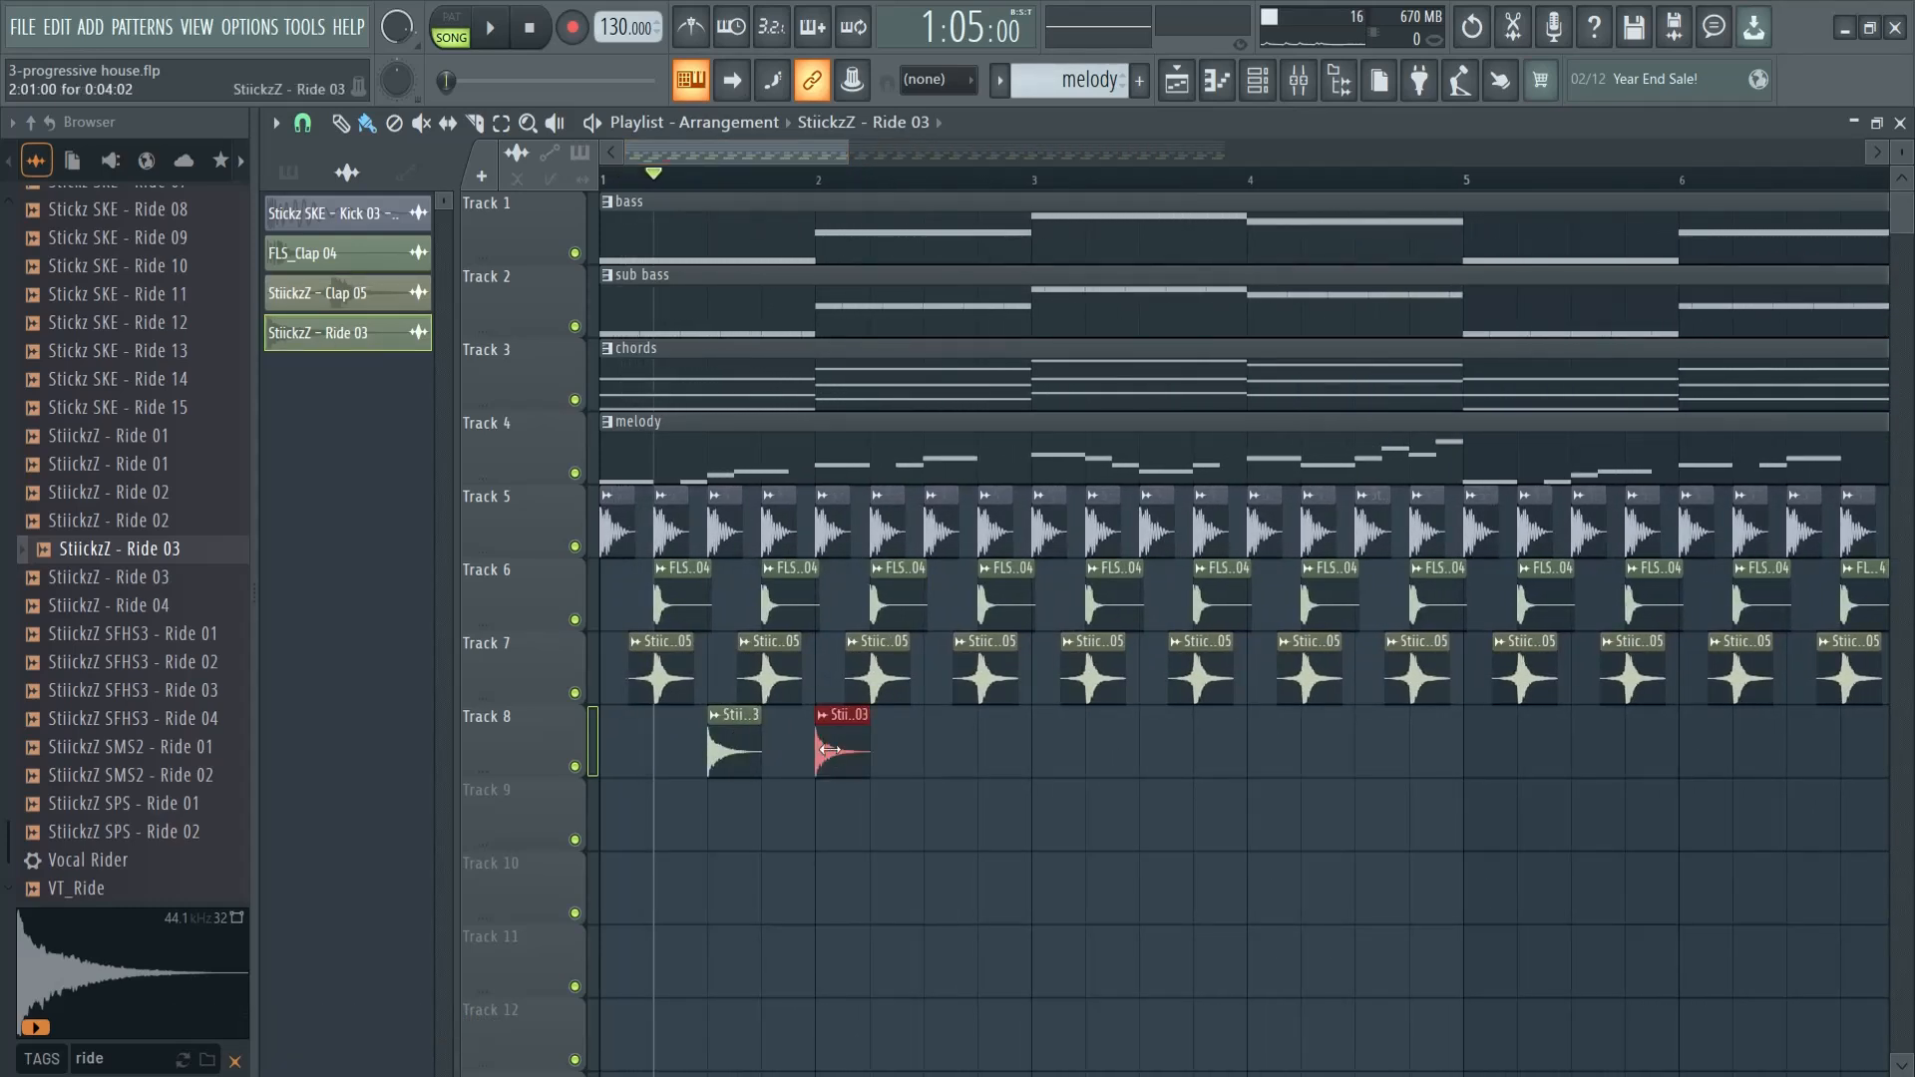
pyautogui.click(928, 753)
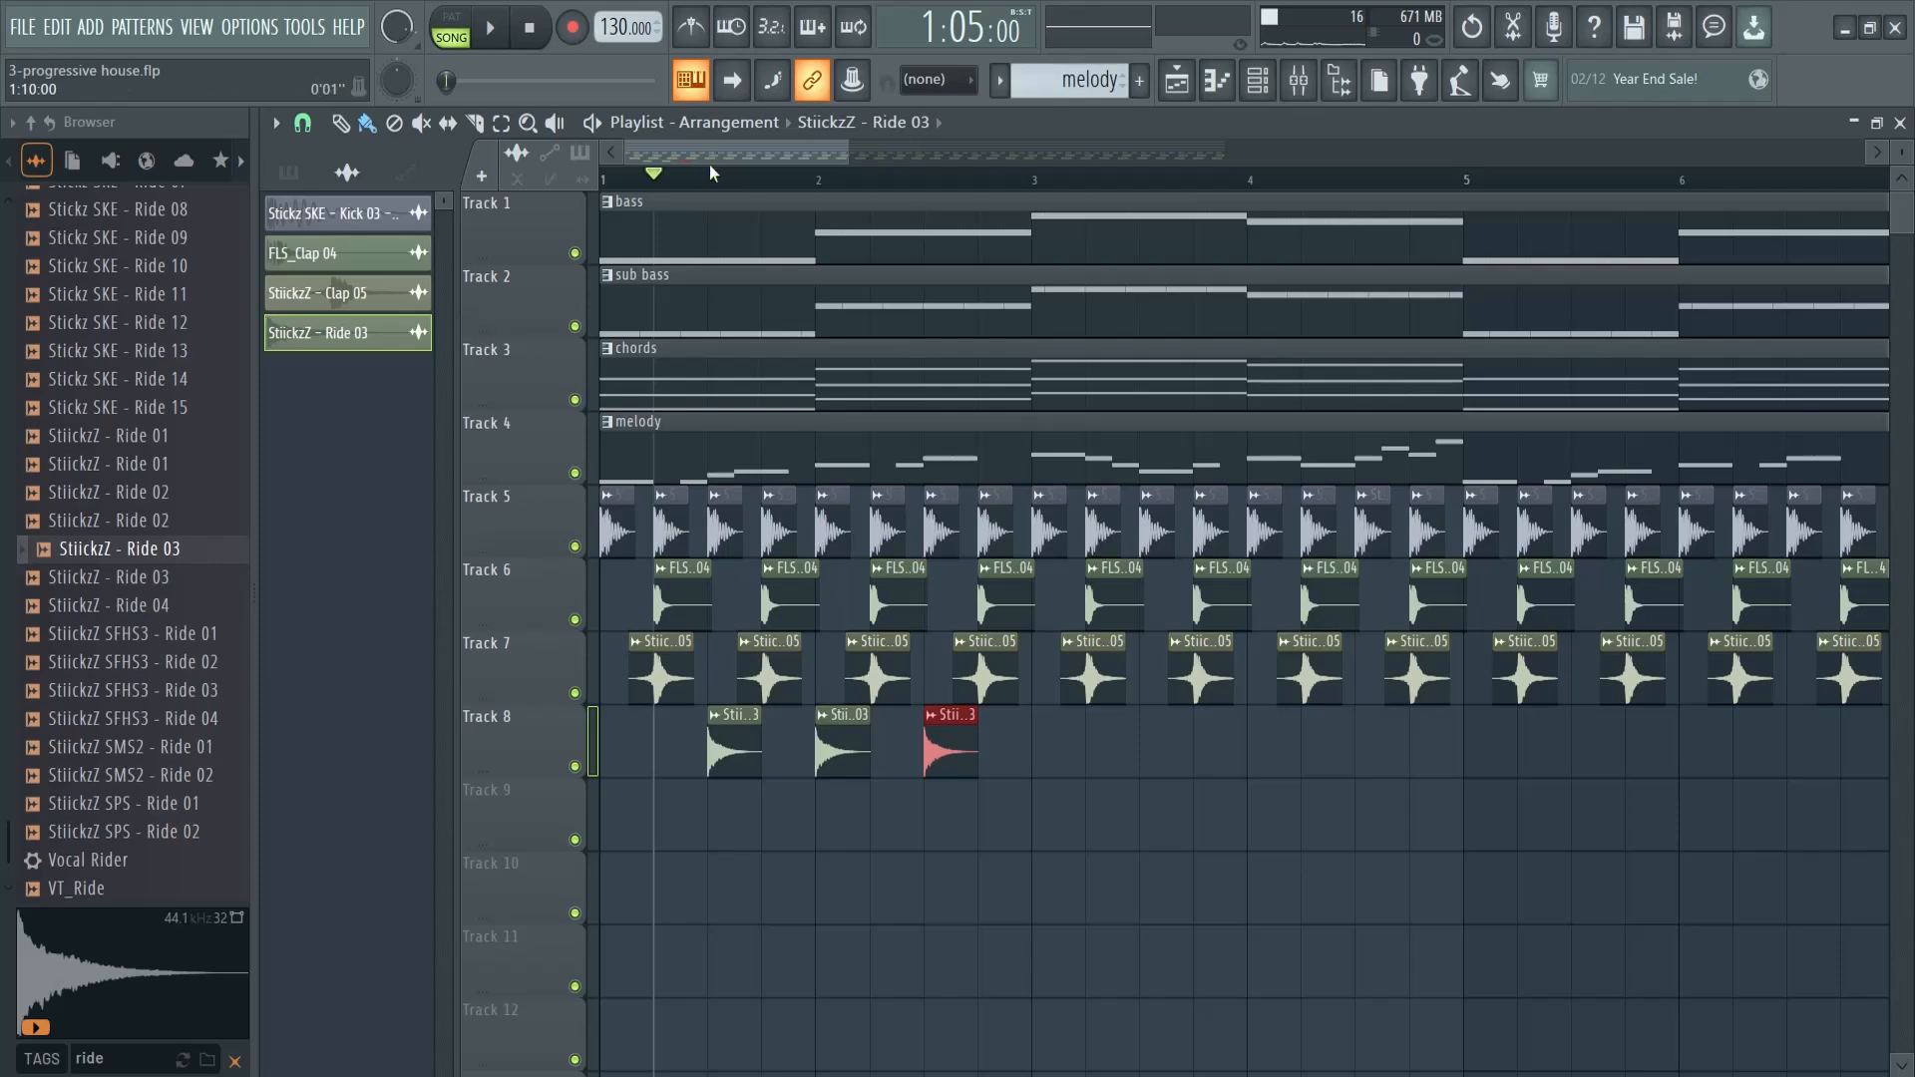
pyautogui.press('space')
pyautogui.press('space')
# - Set the StiickzZ - Ride 03 channel volume to 29% and preview the arrangement
pyautogui.doubleClick(728, 750)
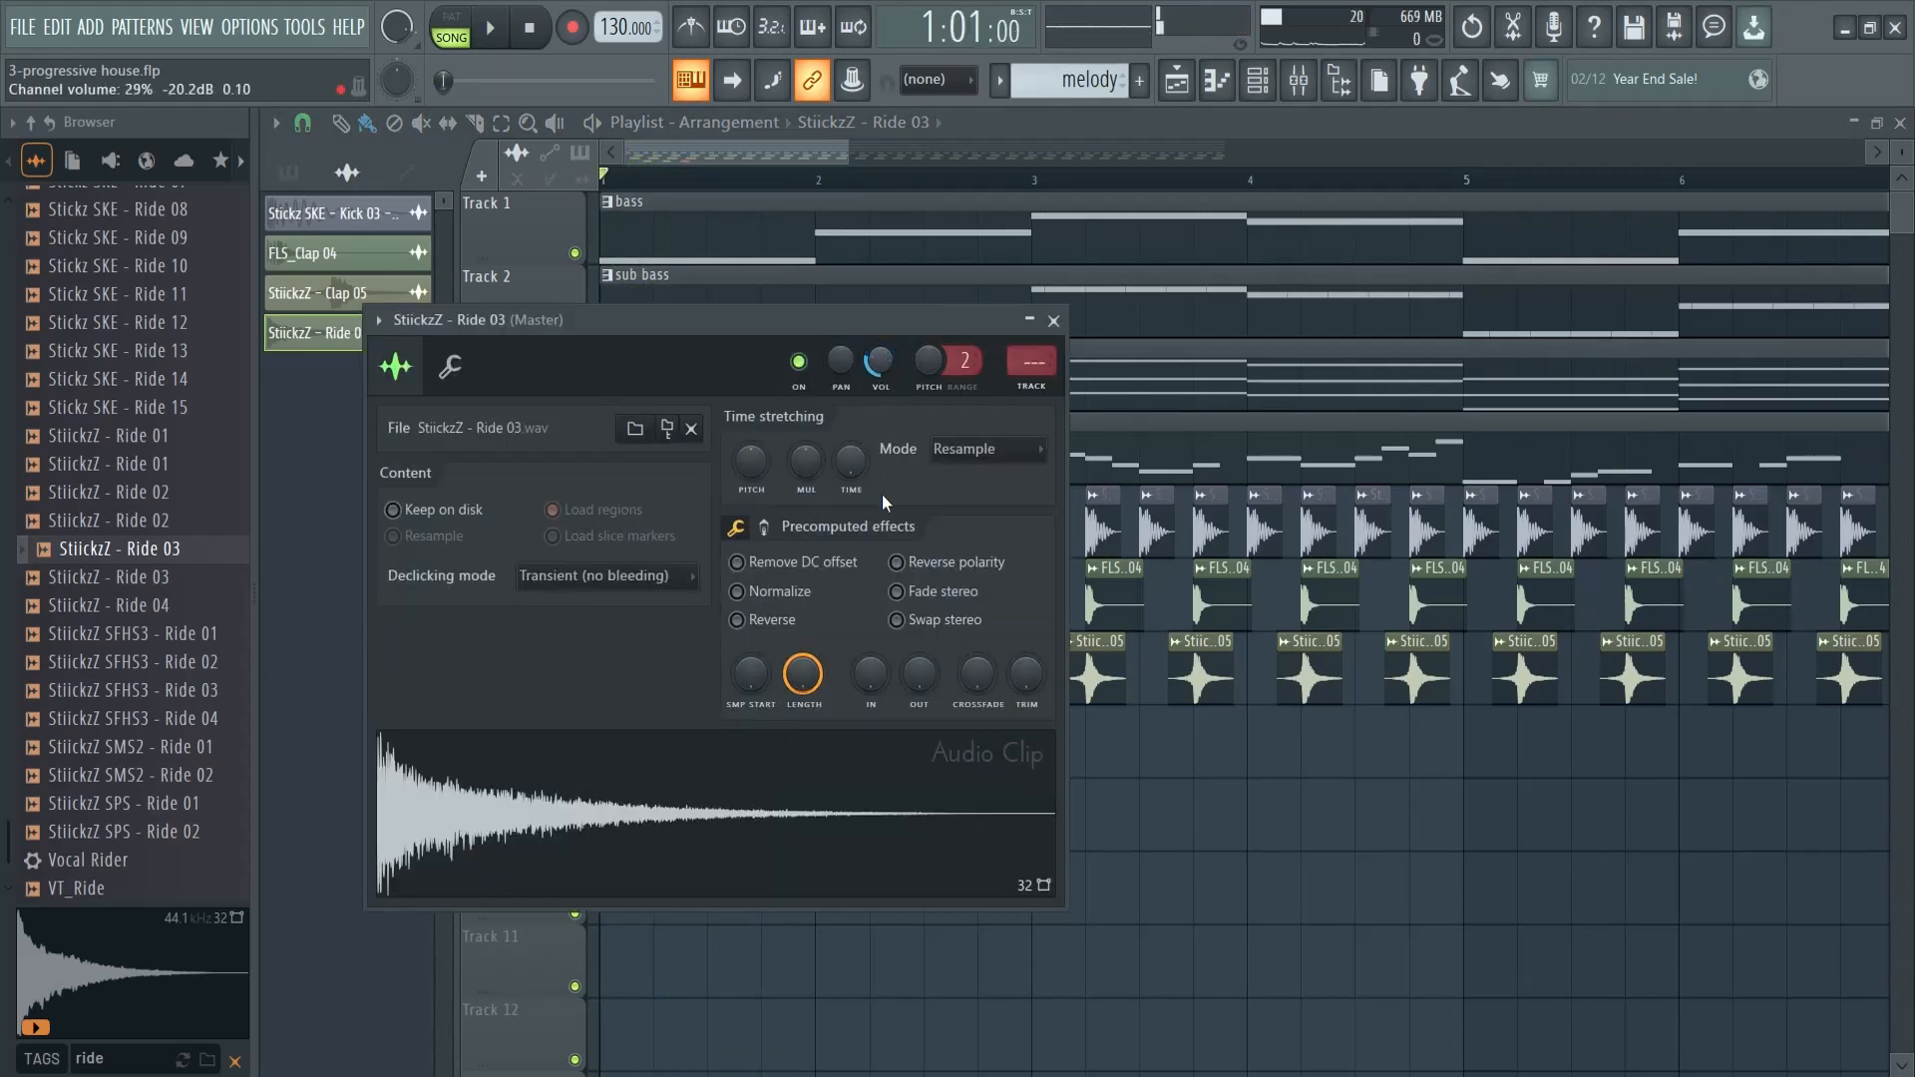
pyautogui.click(1054, 321)
pyautogui.press('space')
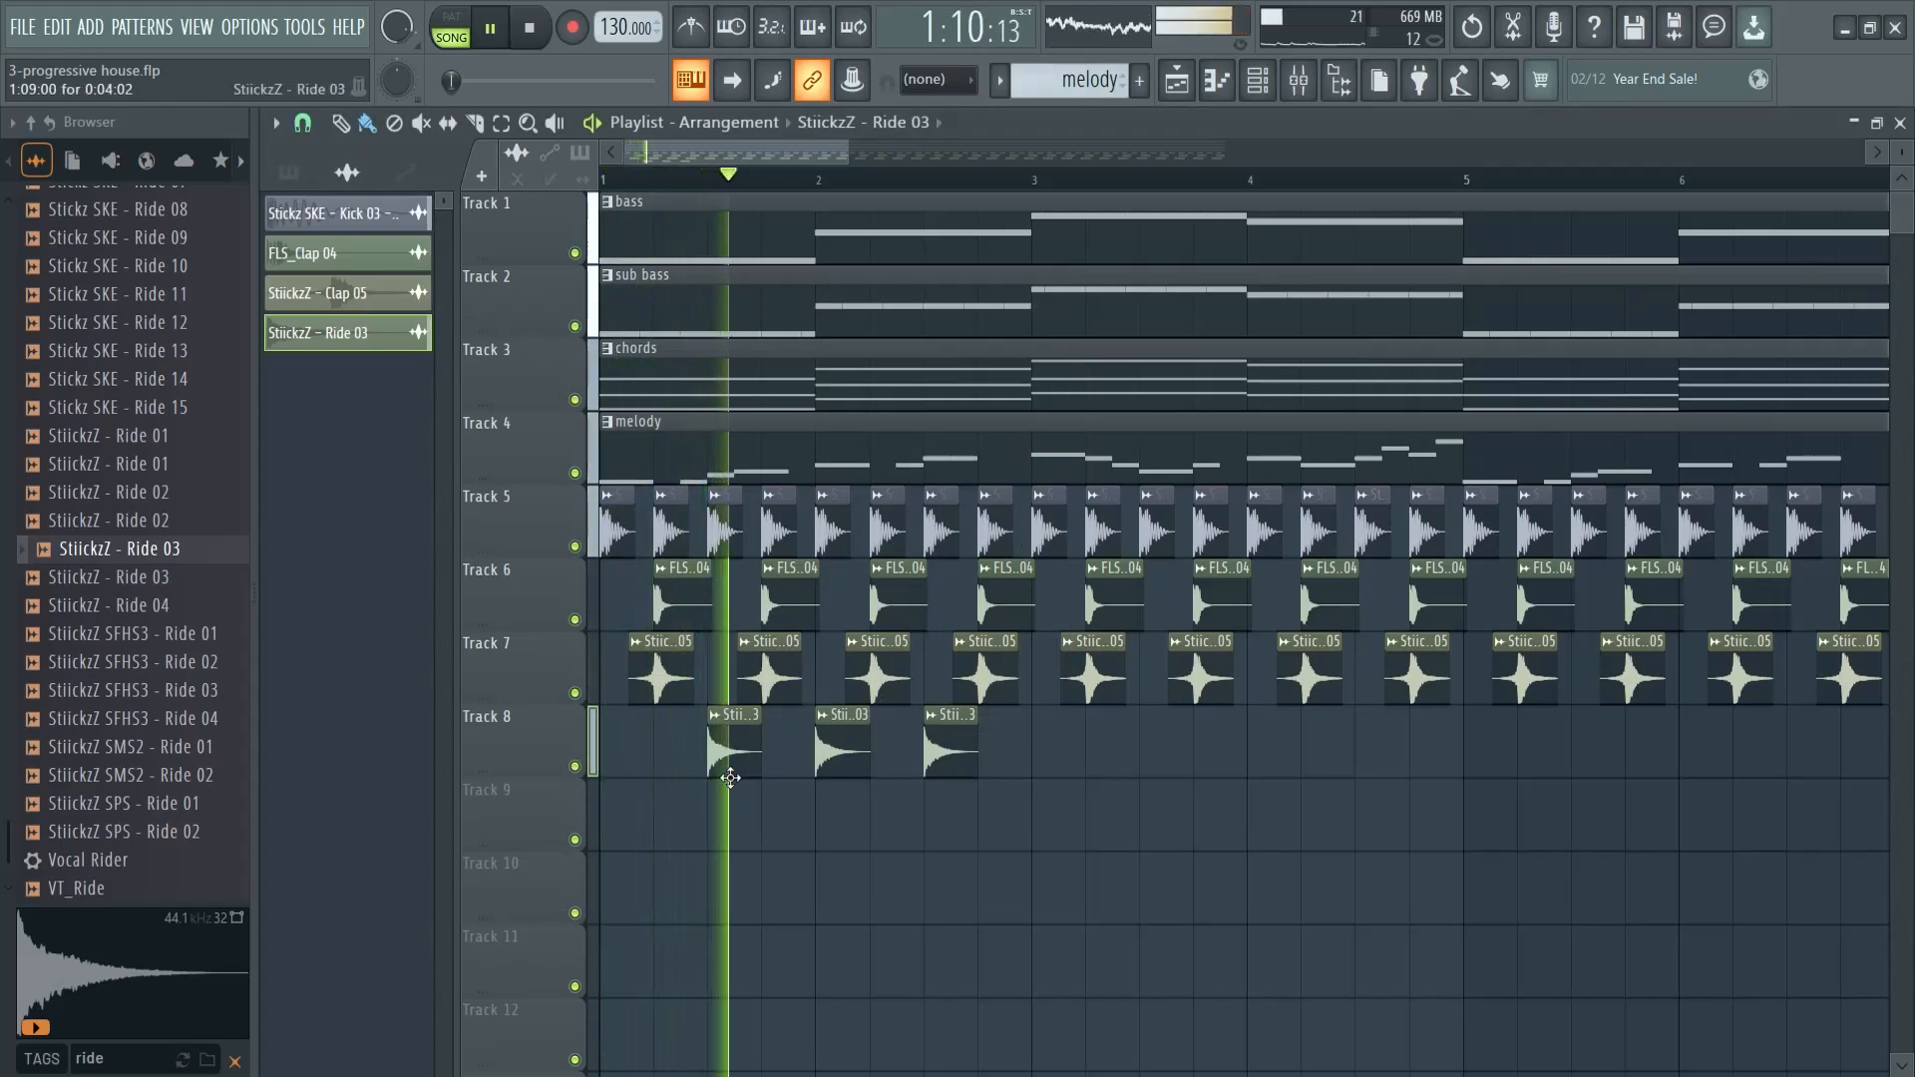
pyautogui.press('space')
# - Duplicate the ride clips along Track 8 up to bar 17 and preview the arrangement from bar 13
pyautogui.moveTo(846, 147); pyautogui.dragTo(1278, 152)
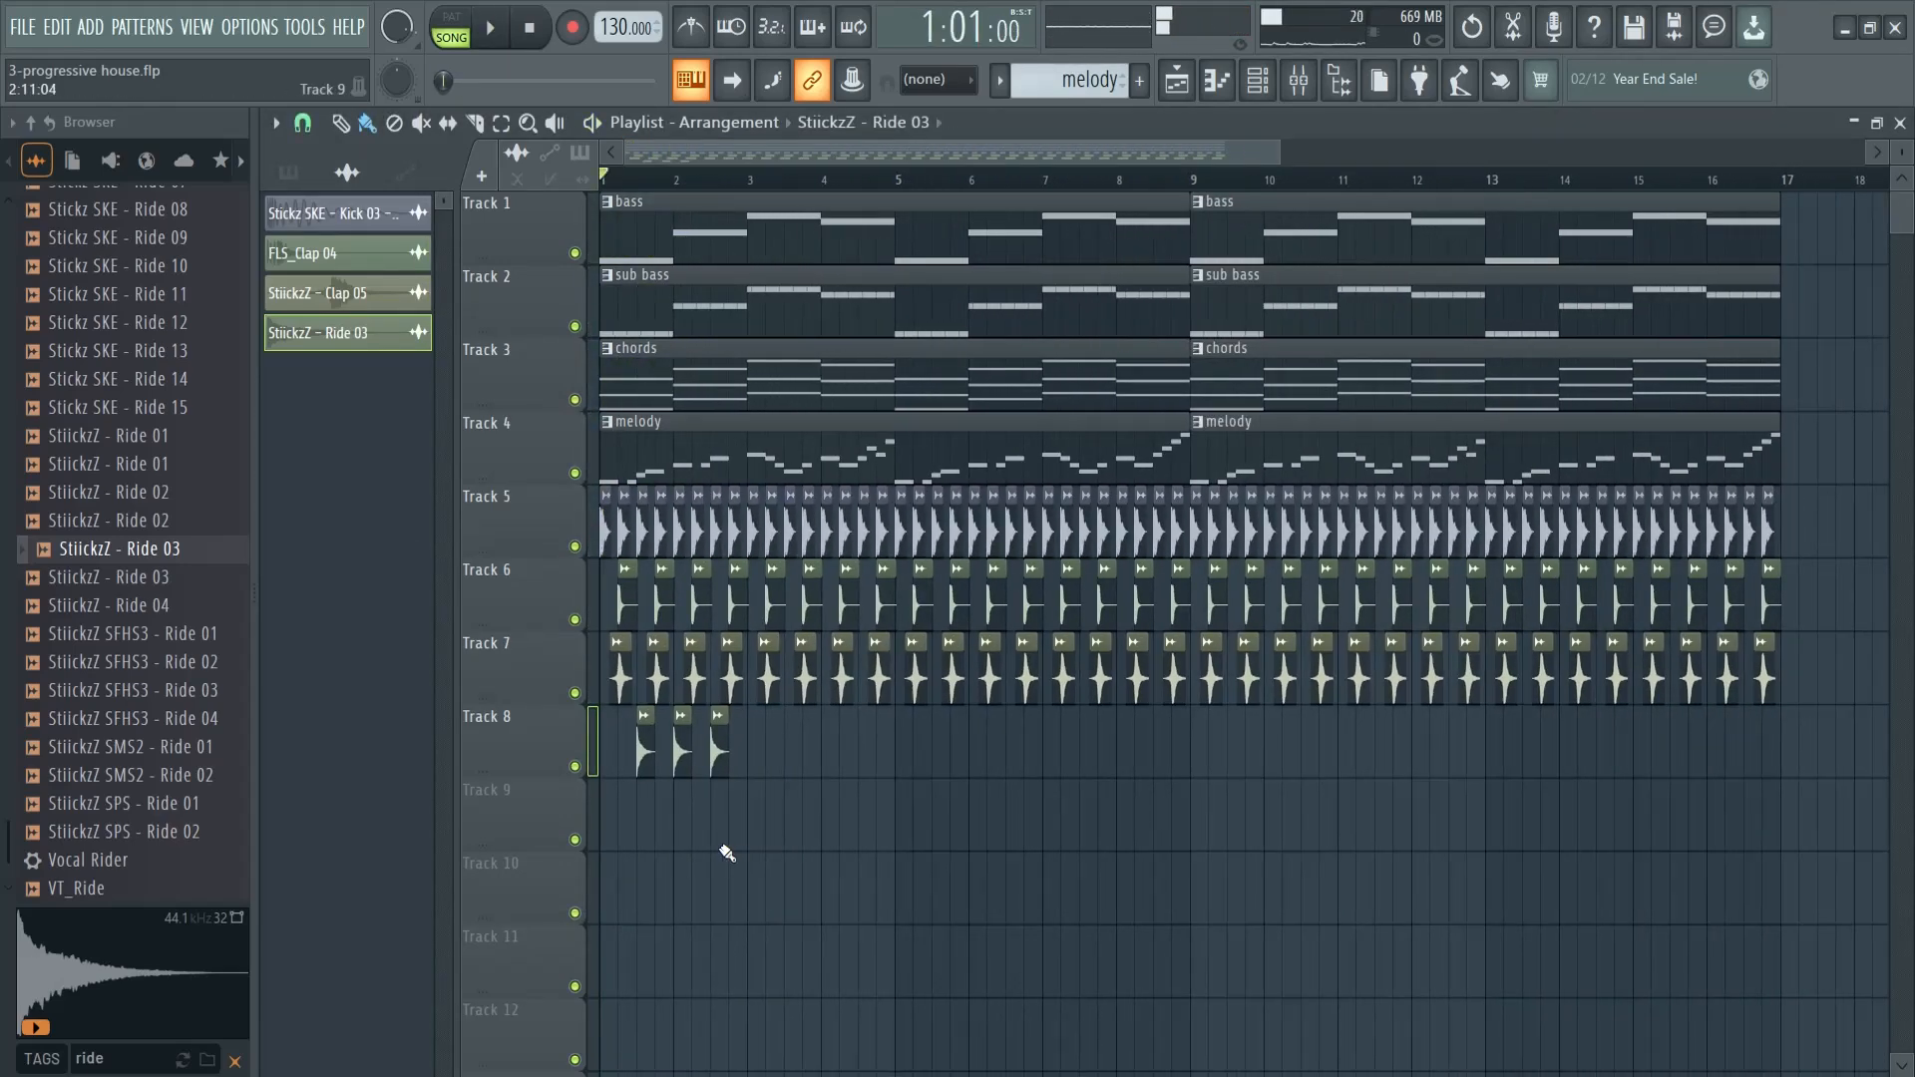
pyautogui.rightClick(761, 753)
pyautogui.moveTo(787, 758); pyautogui.dragTo(639, 753)
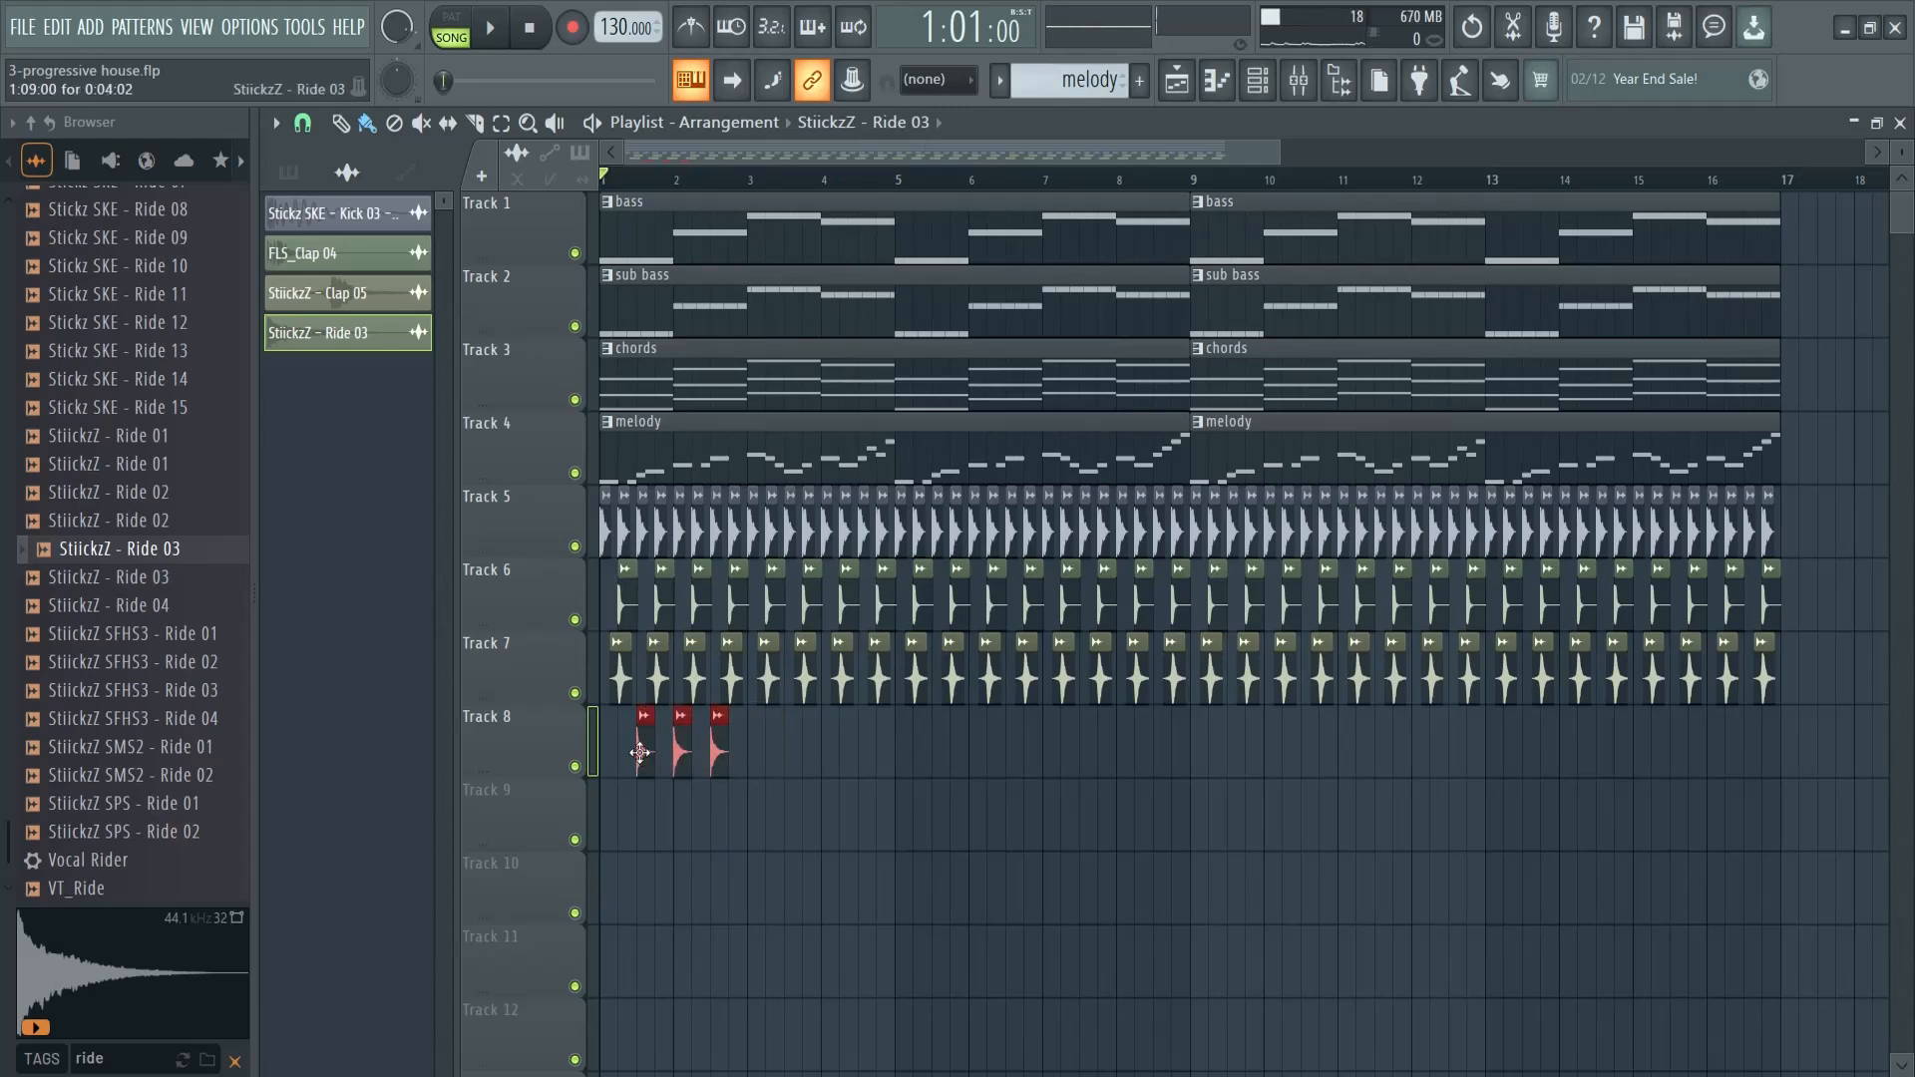
pyautogui.hotkey('ctrl', 'b')
pyautogui.hotkey('ctrl', 'b')
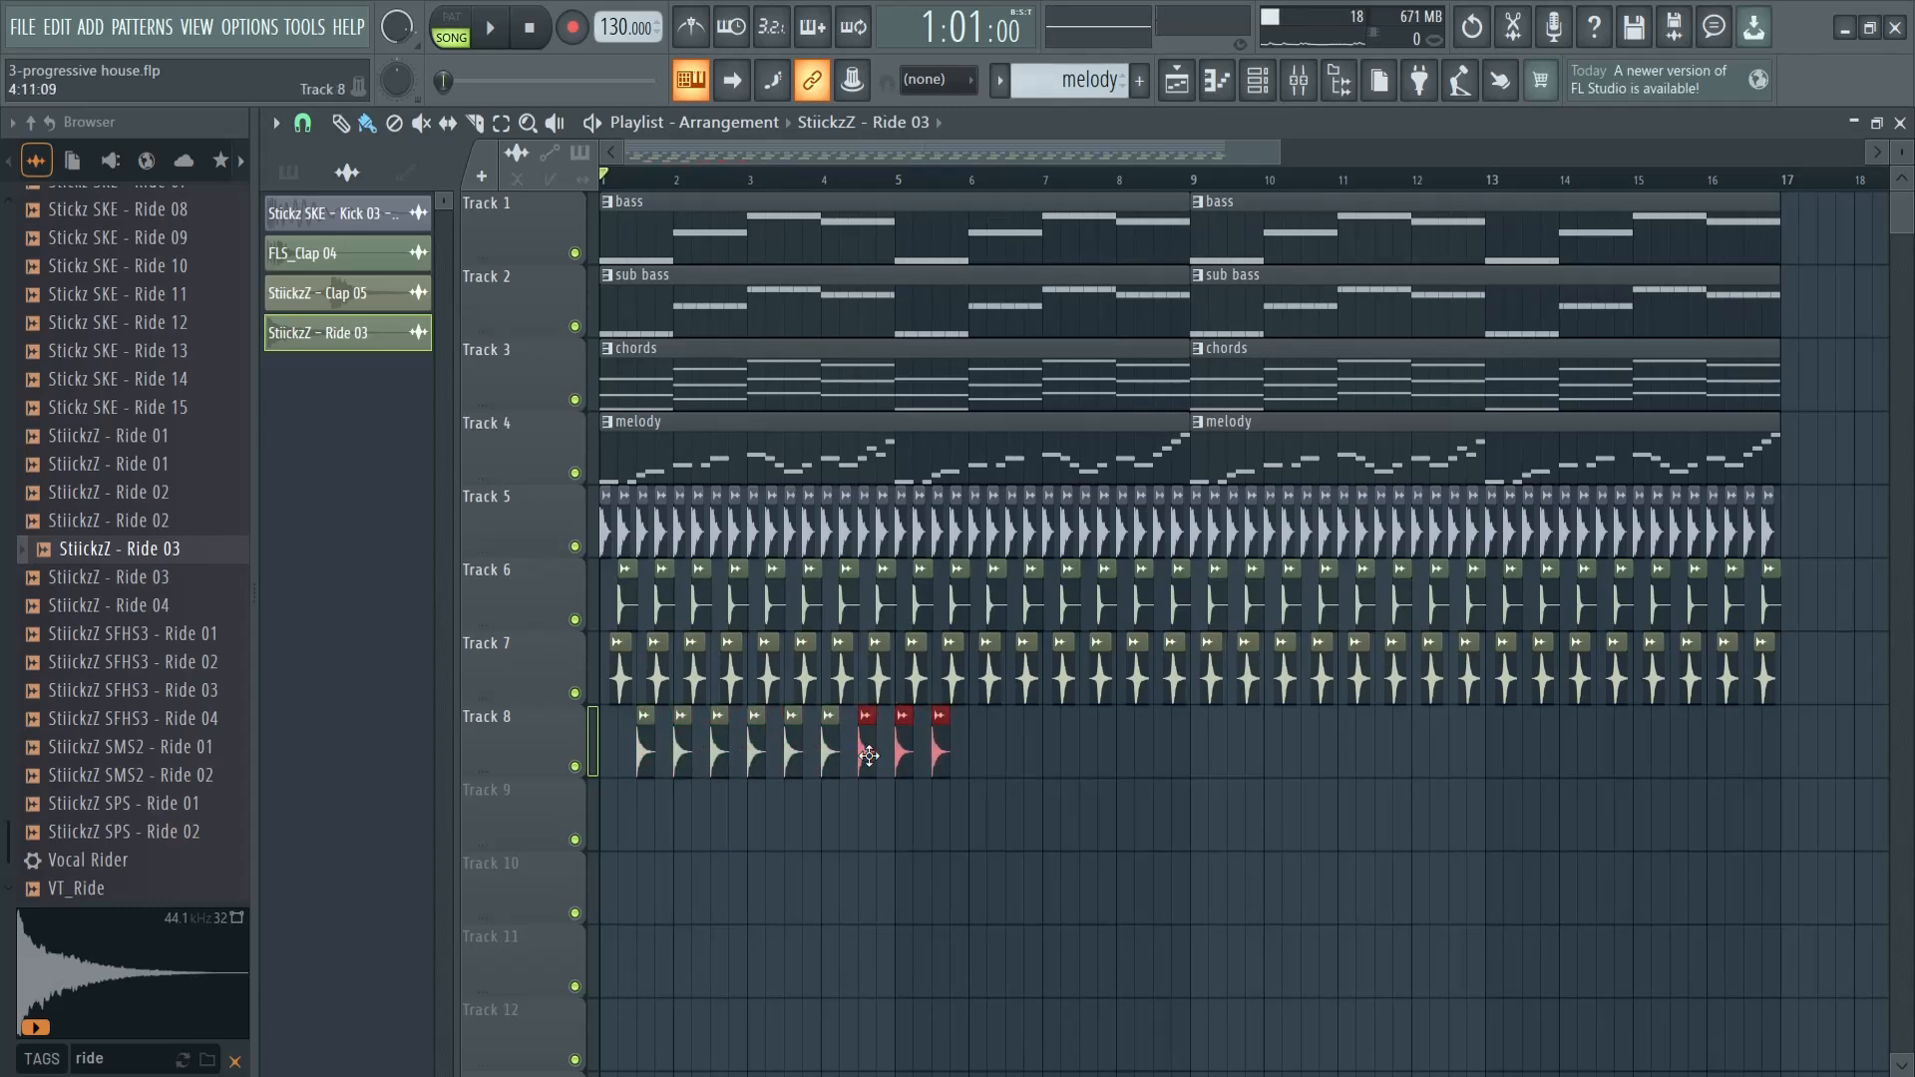
pyautogui.moveTo(1009, 764)
pyautogui.mouseDown()
pyautogui.moveTo(669, 767)
pyautogui.moveTo(1642, 759)
pyautogui.mouseUp()
pyautogui.moveTo(1072, 155); pyautogui.dragTo(1209, 156)
pyautogui.moveTo(1699, 731); pyautogui.dragTo(1539, 750)
pyautogui.moveTo(1018, 150); pyautogui.dragTo(859, 152)
pyautogui.click(1417, 177)
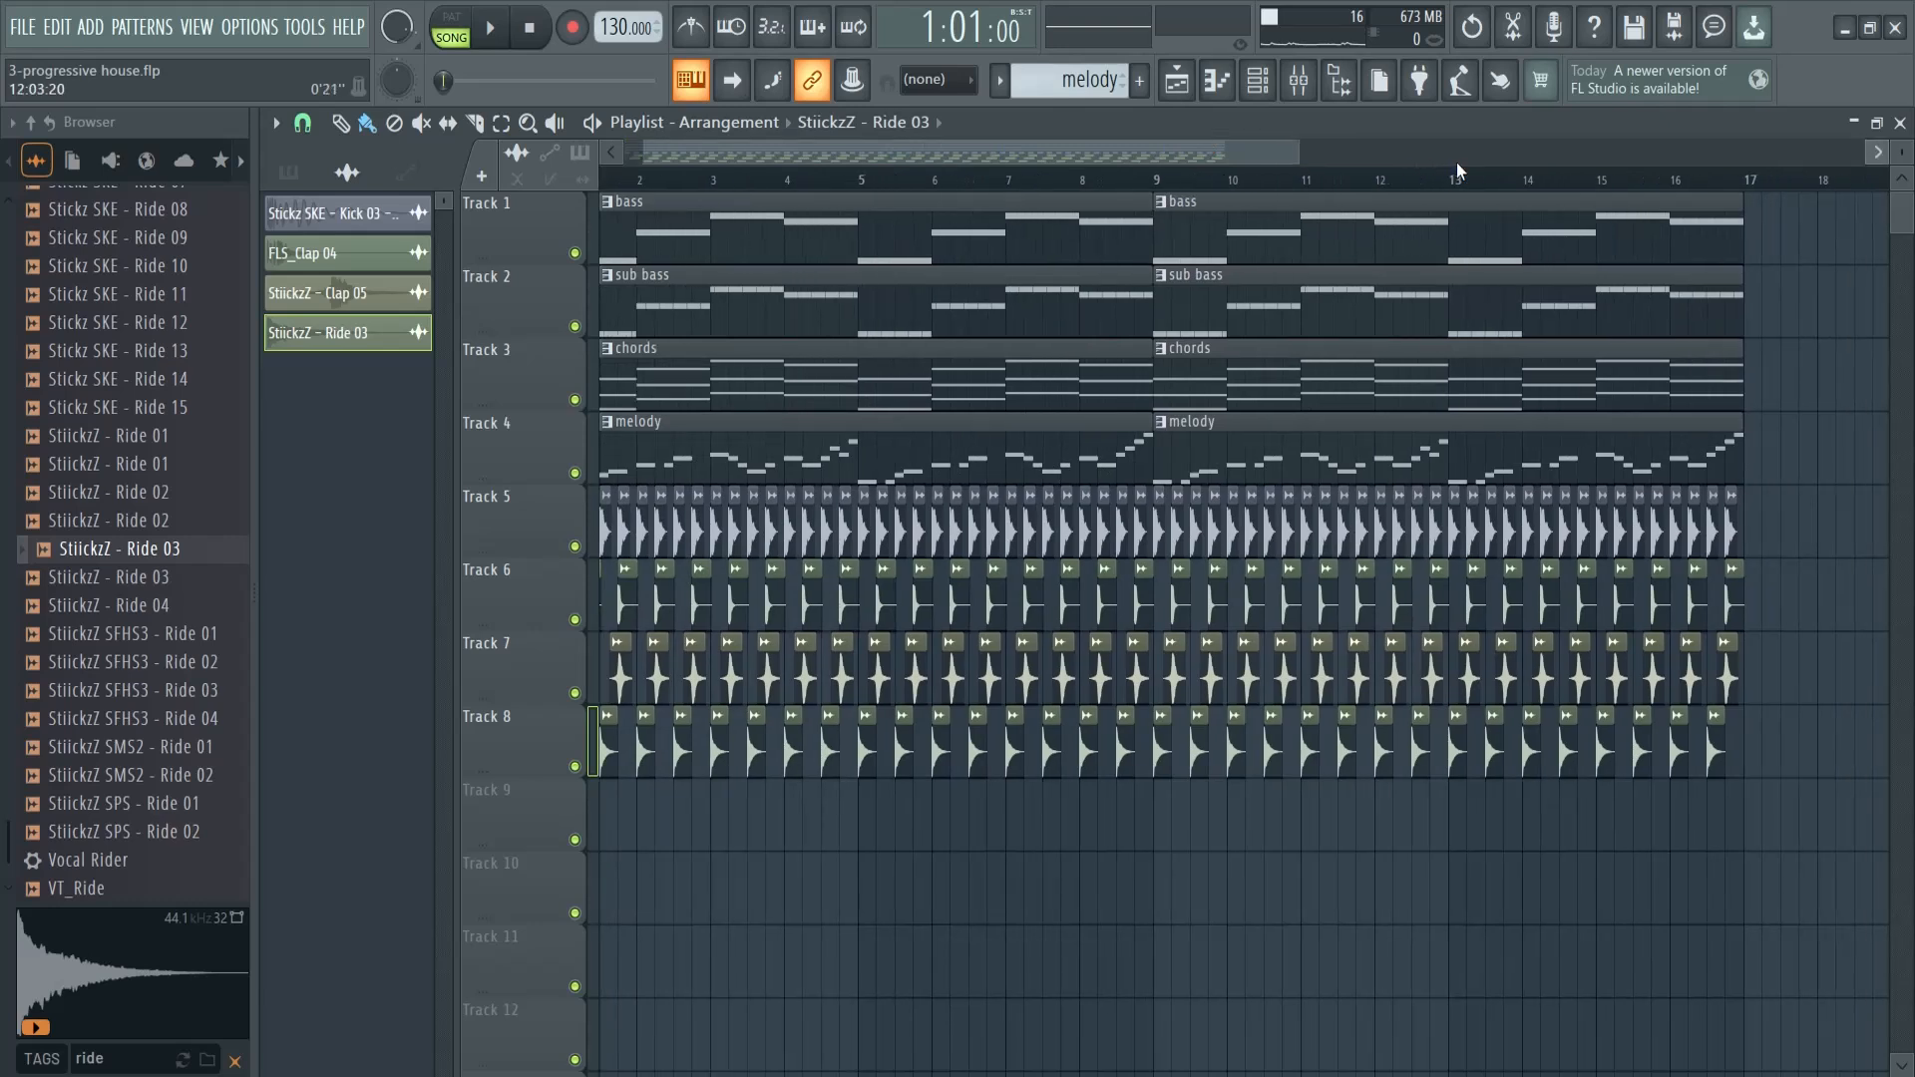
pyautogui.press('space')
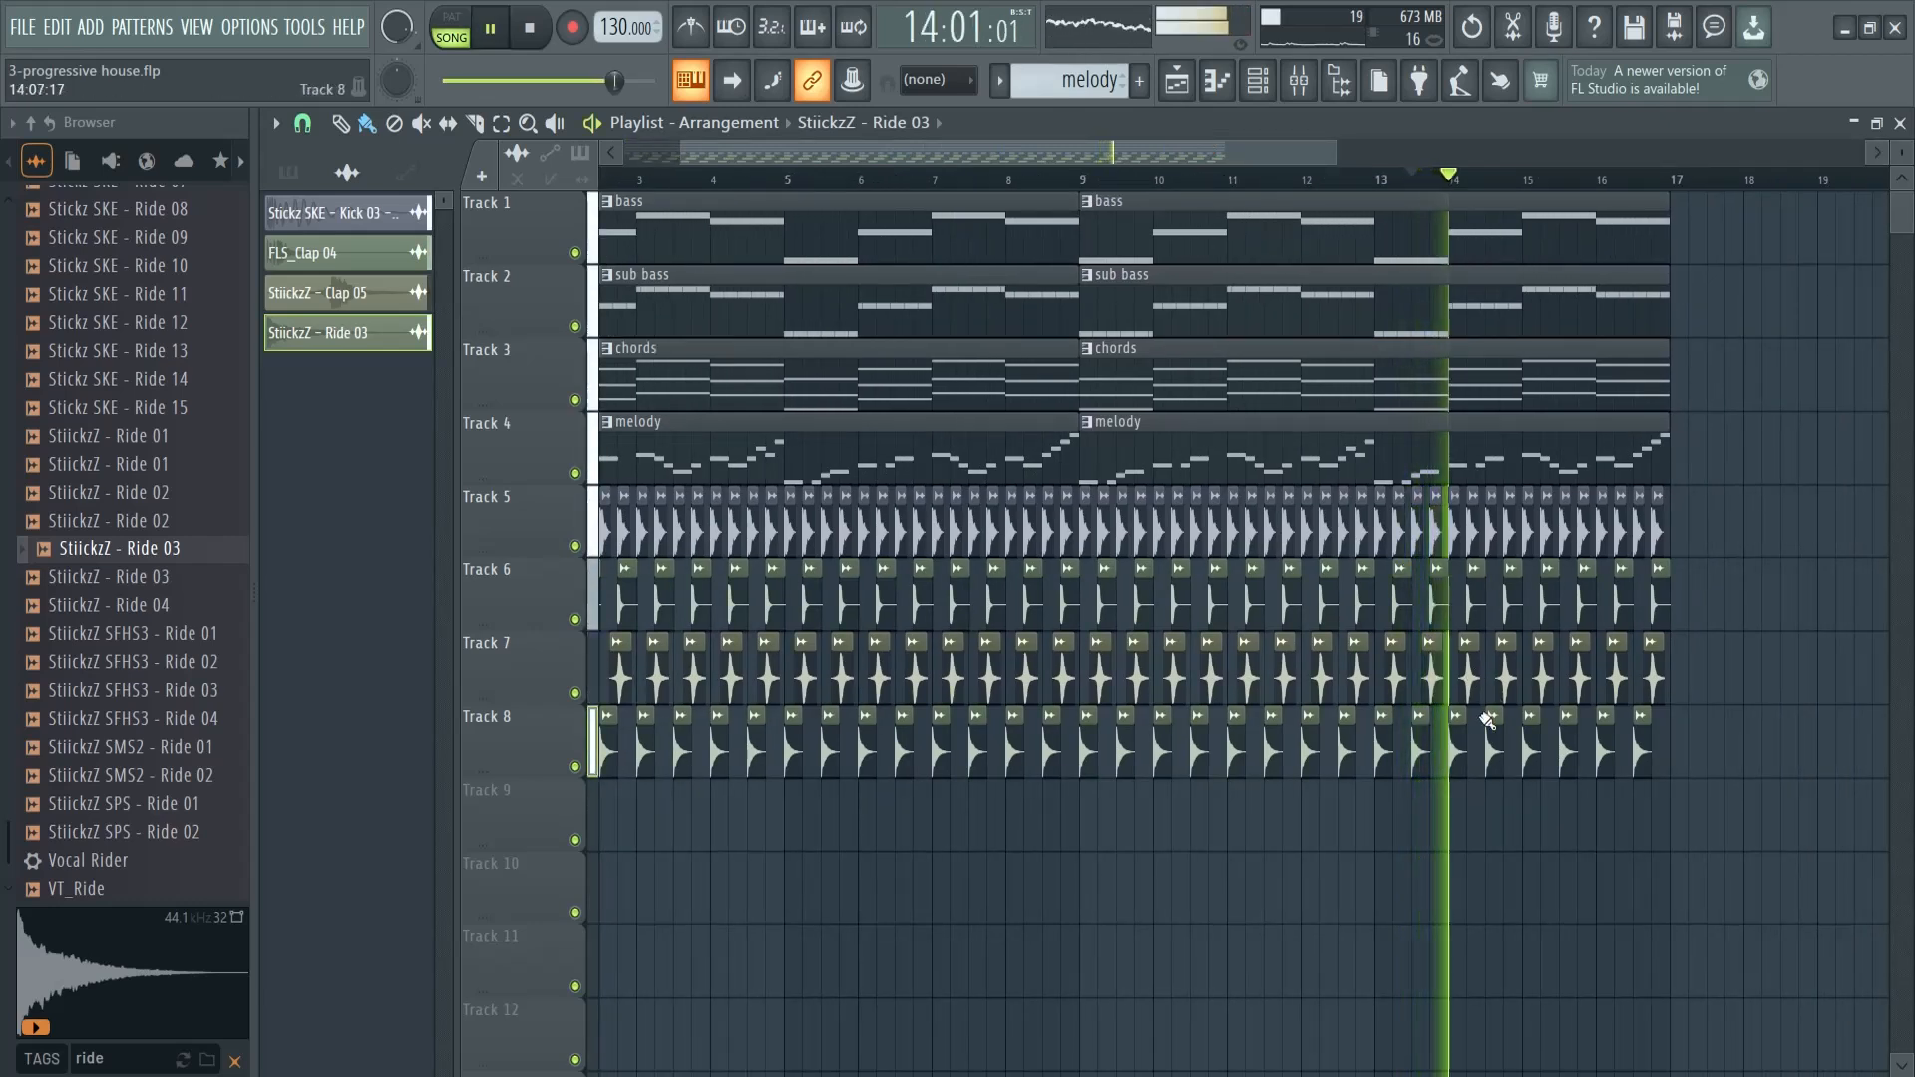
pyautogui.press('space')
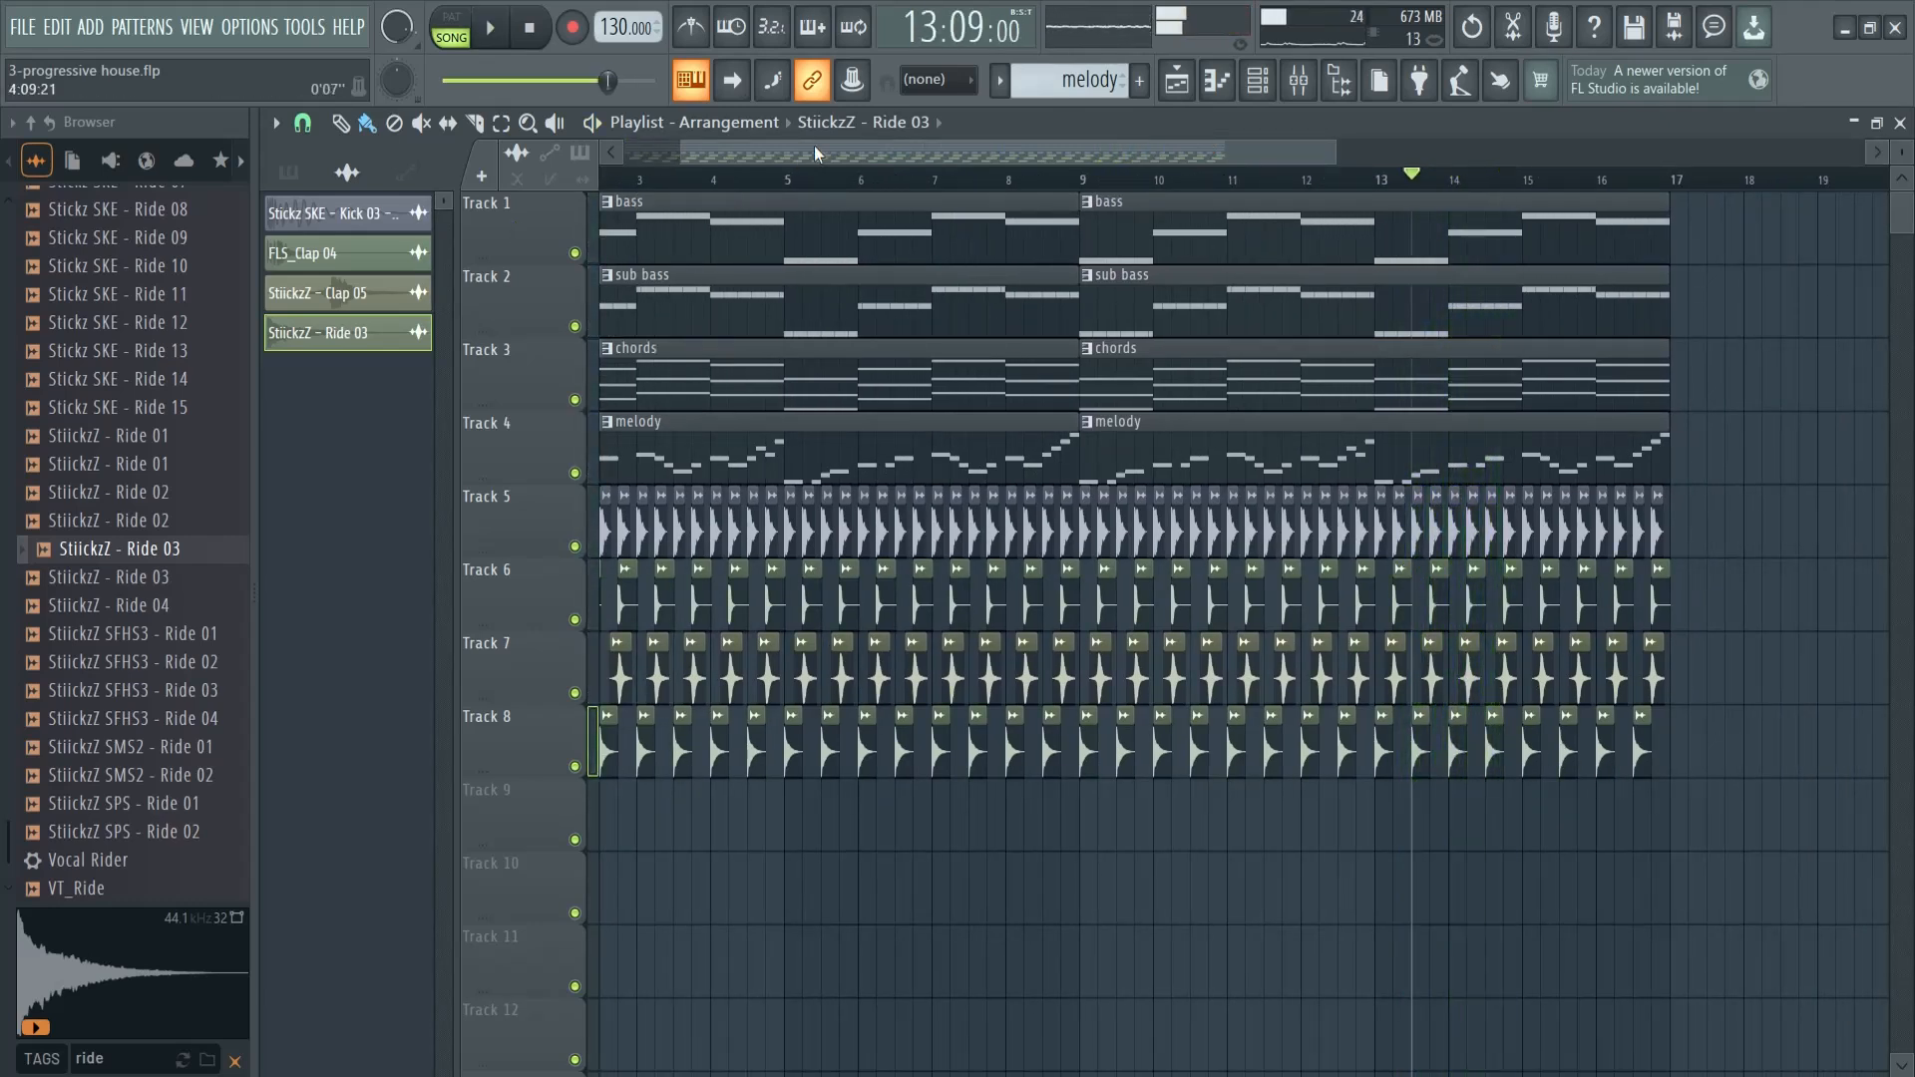
# - Clear the sample search, collapse the browser and duplicate the whole 16-bar arrangement so it runs up to bar 33
pyautogui.moveTo(814, 148); pyautogui.dragTo(756, 150)
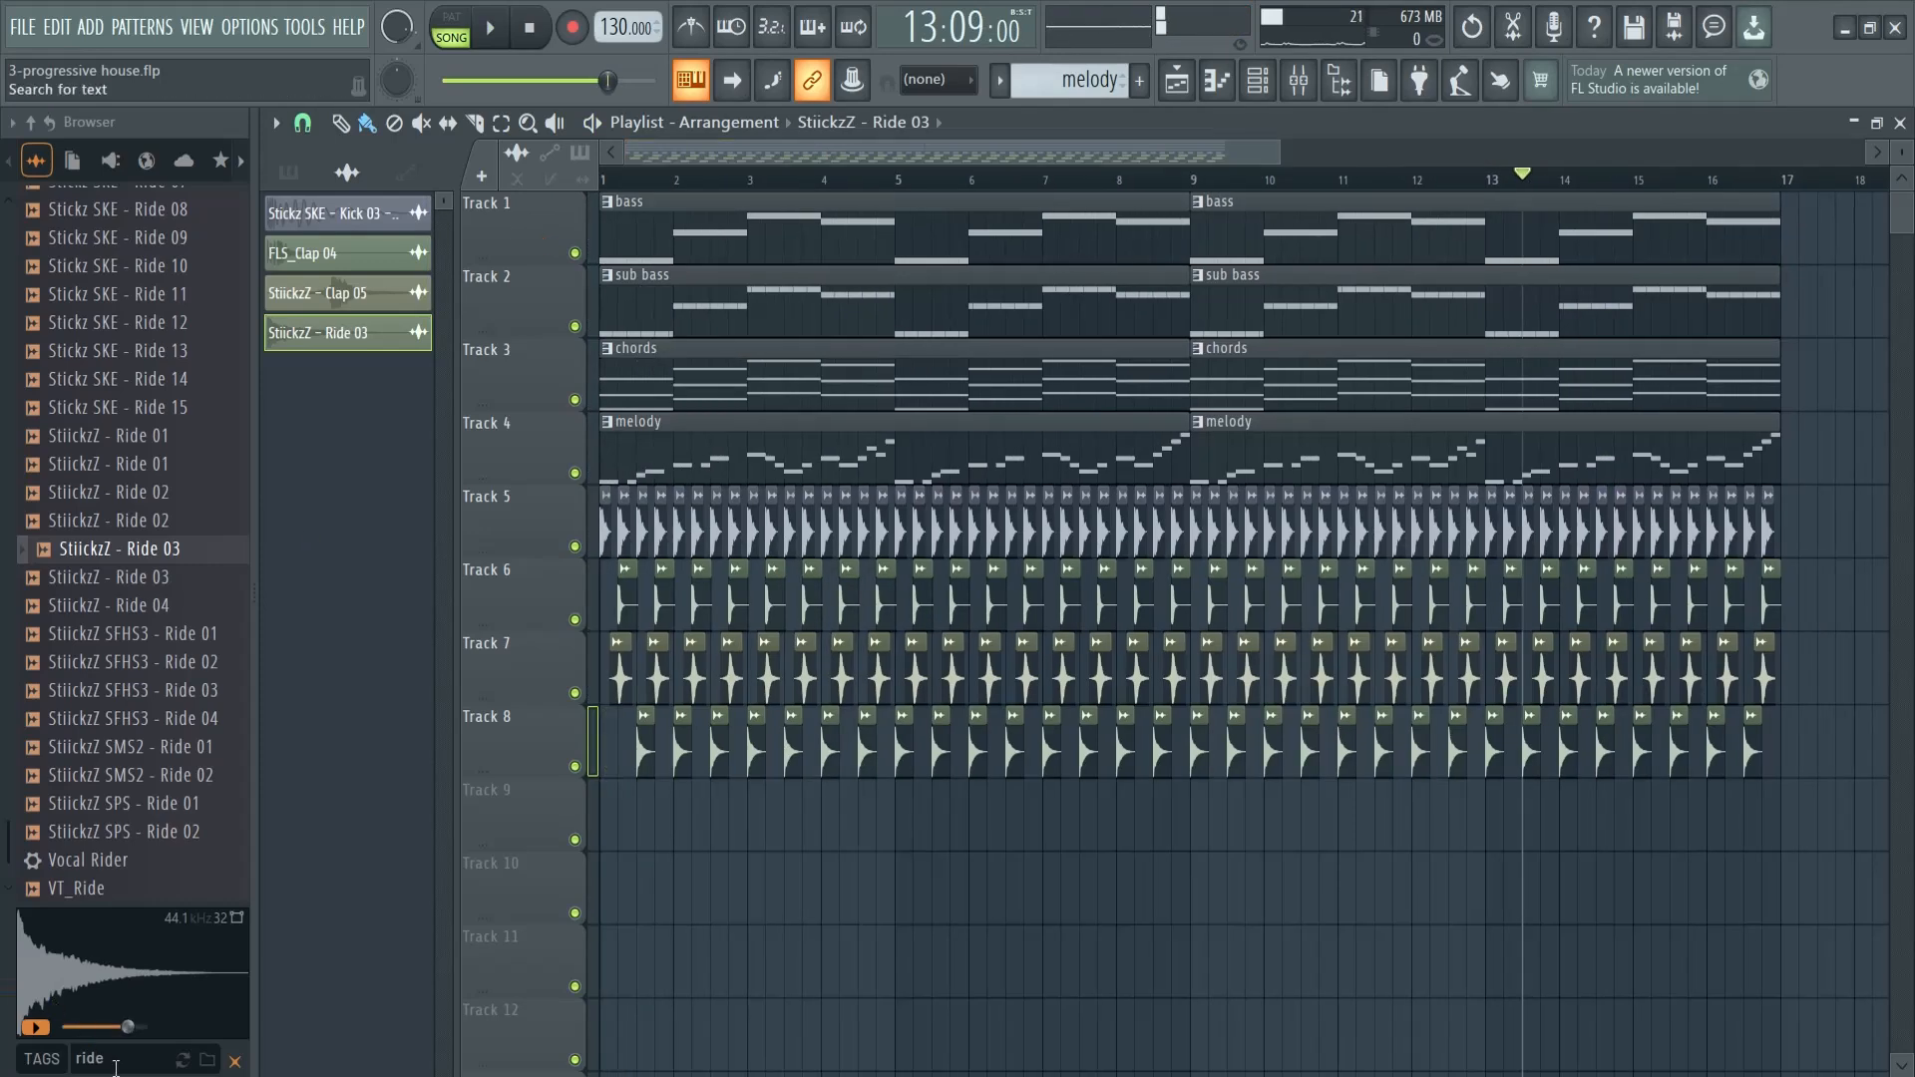
pyautogui.click(235, 1061)
pyautogui.moveTo(254, 407); pyautogui.dragTo(88, 407)
pyautogui.moveTo(1170, 153); pyautogui.dragTo(1616, 155)
pyautogui.moveTo(1463, 924); pyautogui.dragTo(347, 183)
pyautogui.hotkey('ctrl', 'b')
pyautogui.click(1146, 833)
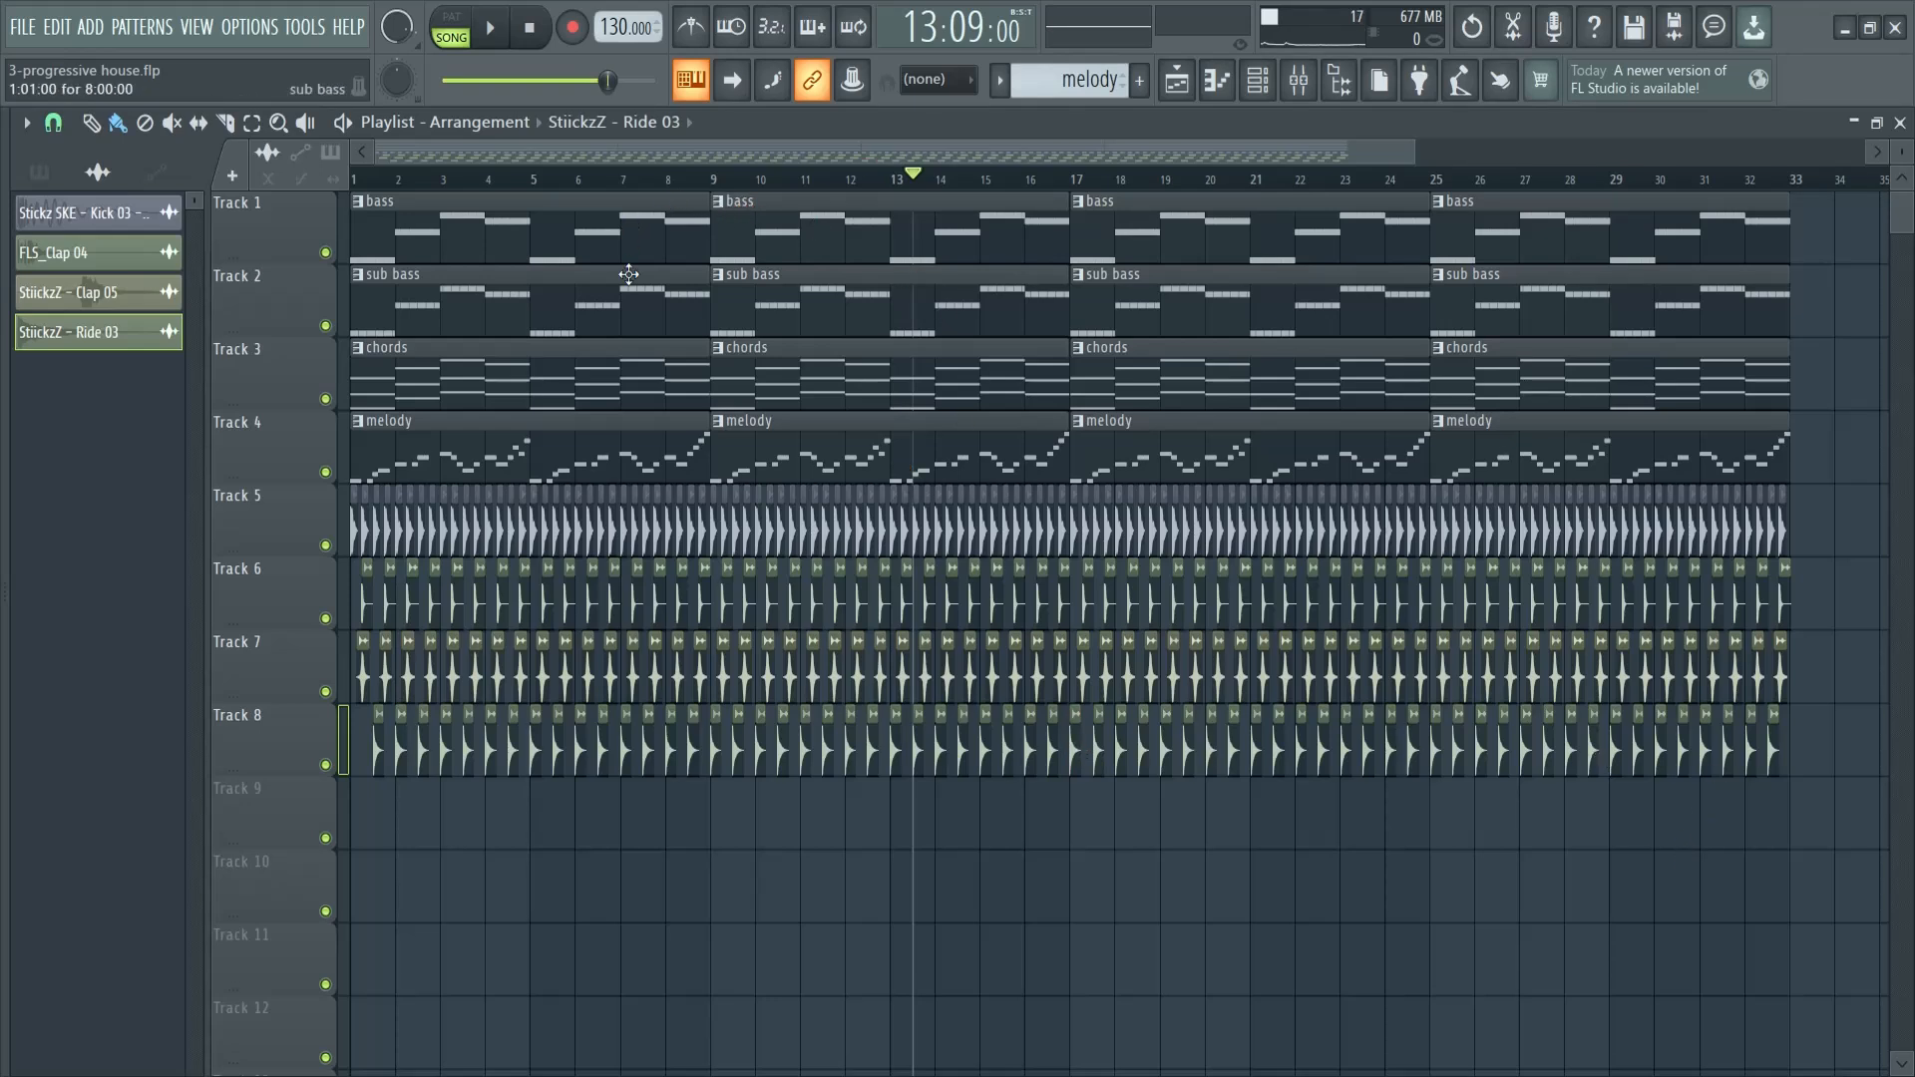
# - Delete the bass and chords clips in bars 1 to 16 on Tracks 1 and 3
pyautogui.rightClick(619, 222)
pyautogui.rightClick(714, 254)
pyautogui.rightClick(654, 376)
pyautogui.rightClick(748, 377)
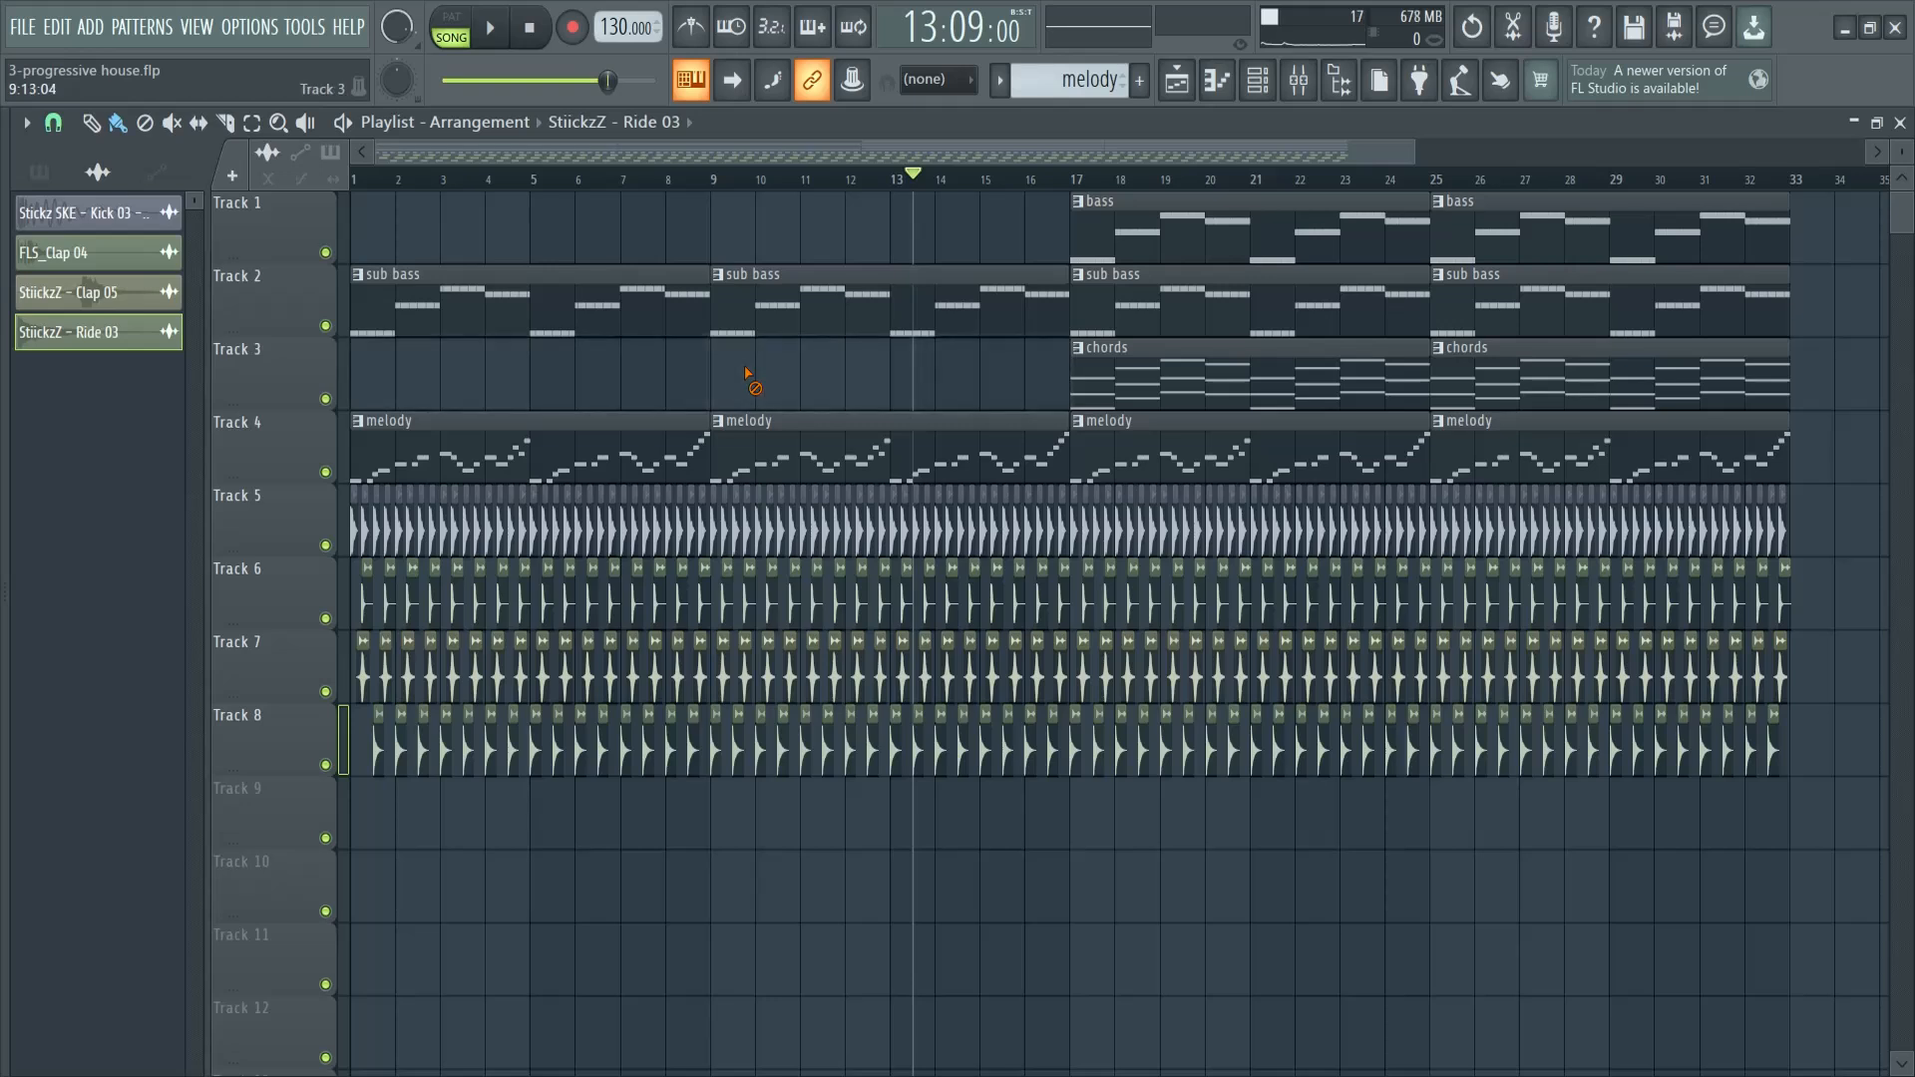
# - Check which mixer insert the melody pattern's instrument channels are routed to
pyautogui.click(969, 419)
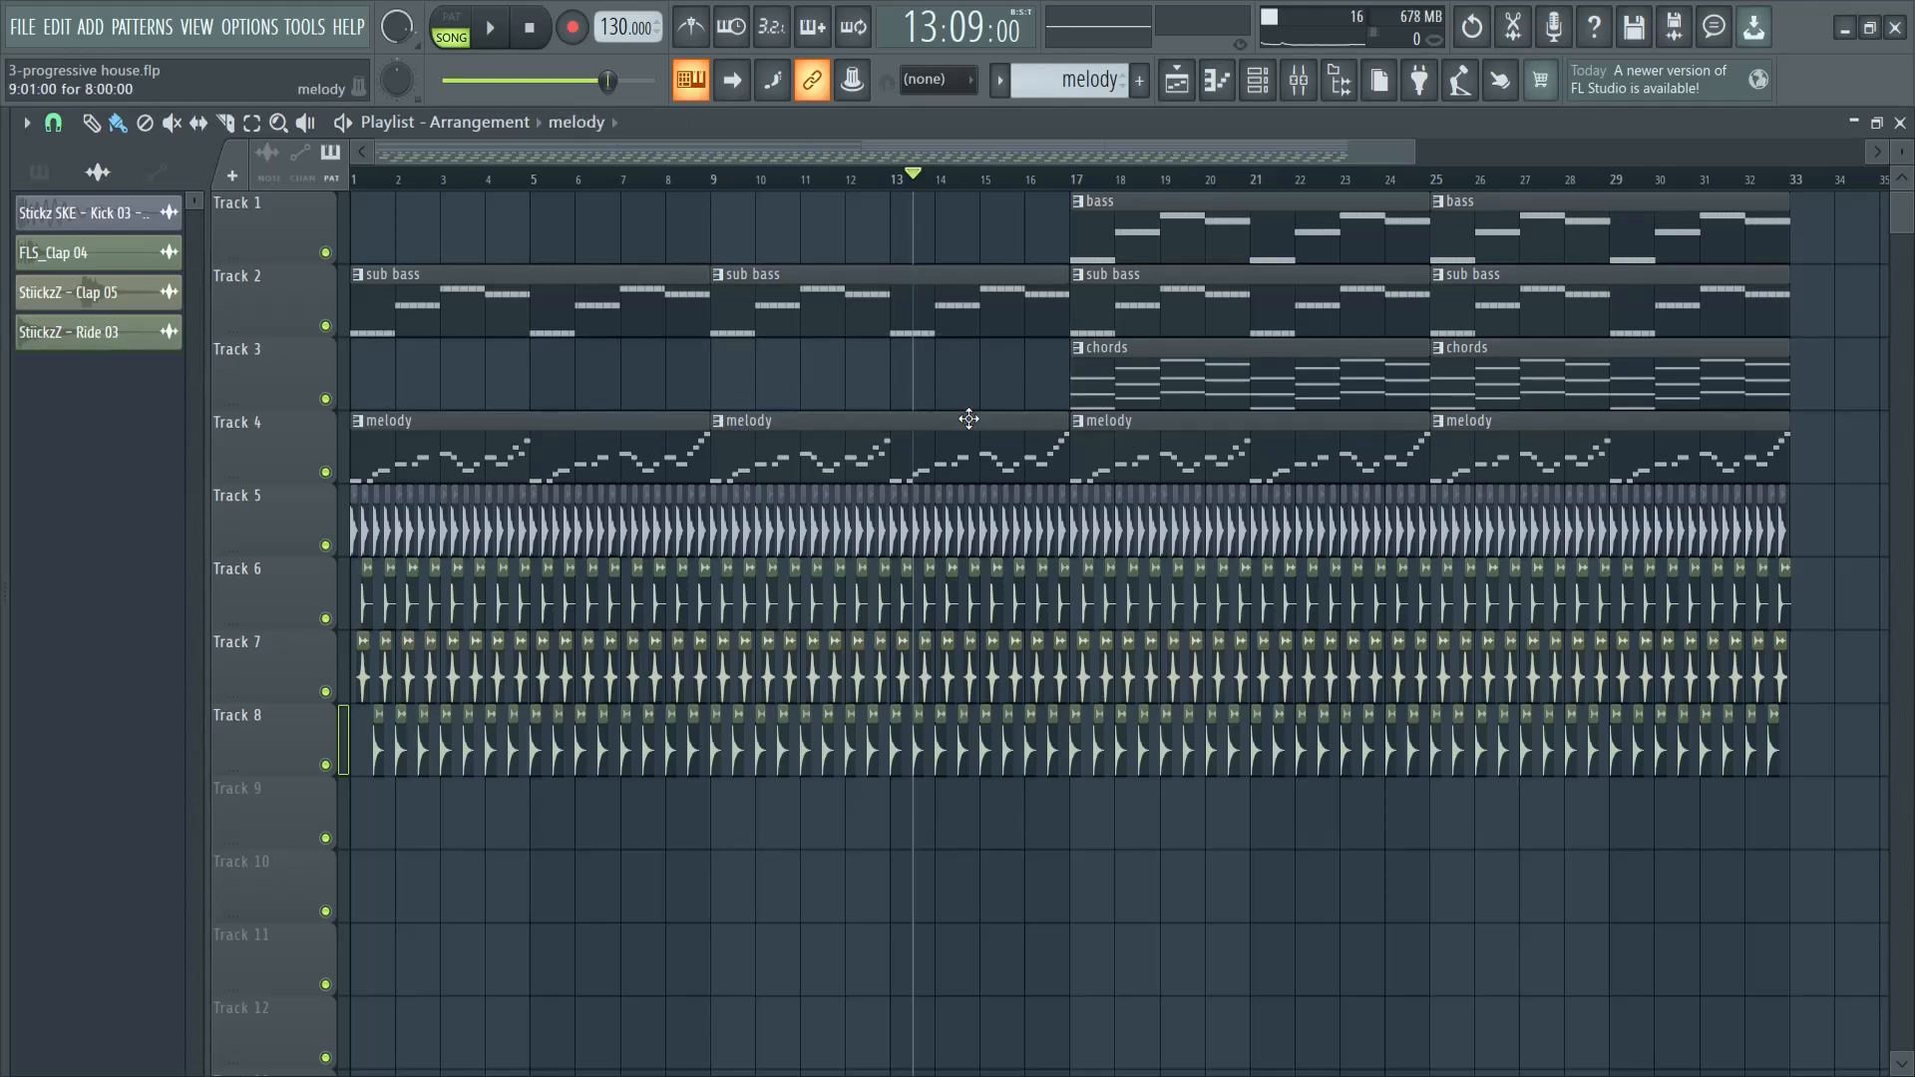
pyautogui.press('F9')
pyautogui.click(910, 399)
pyautogui.click(959, 384)
pyautogui.click(908, 389)
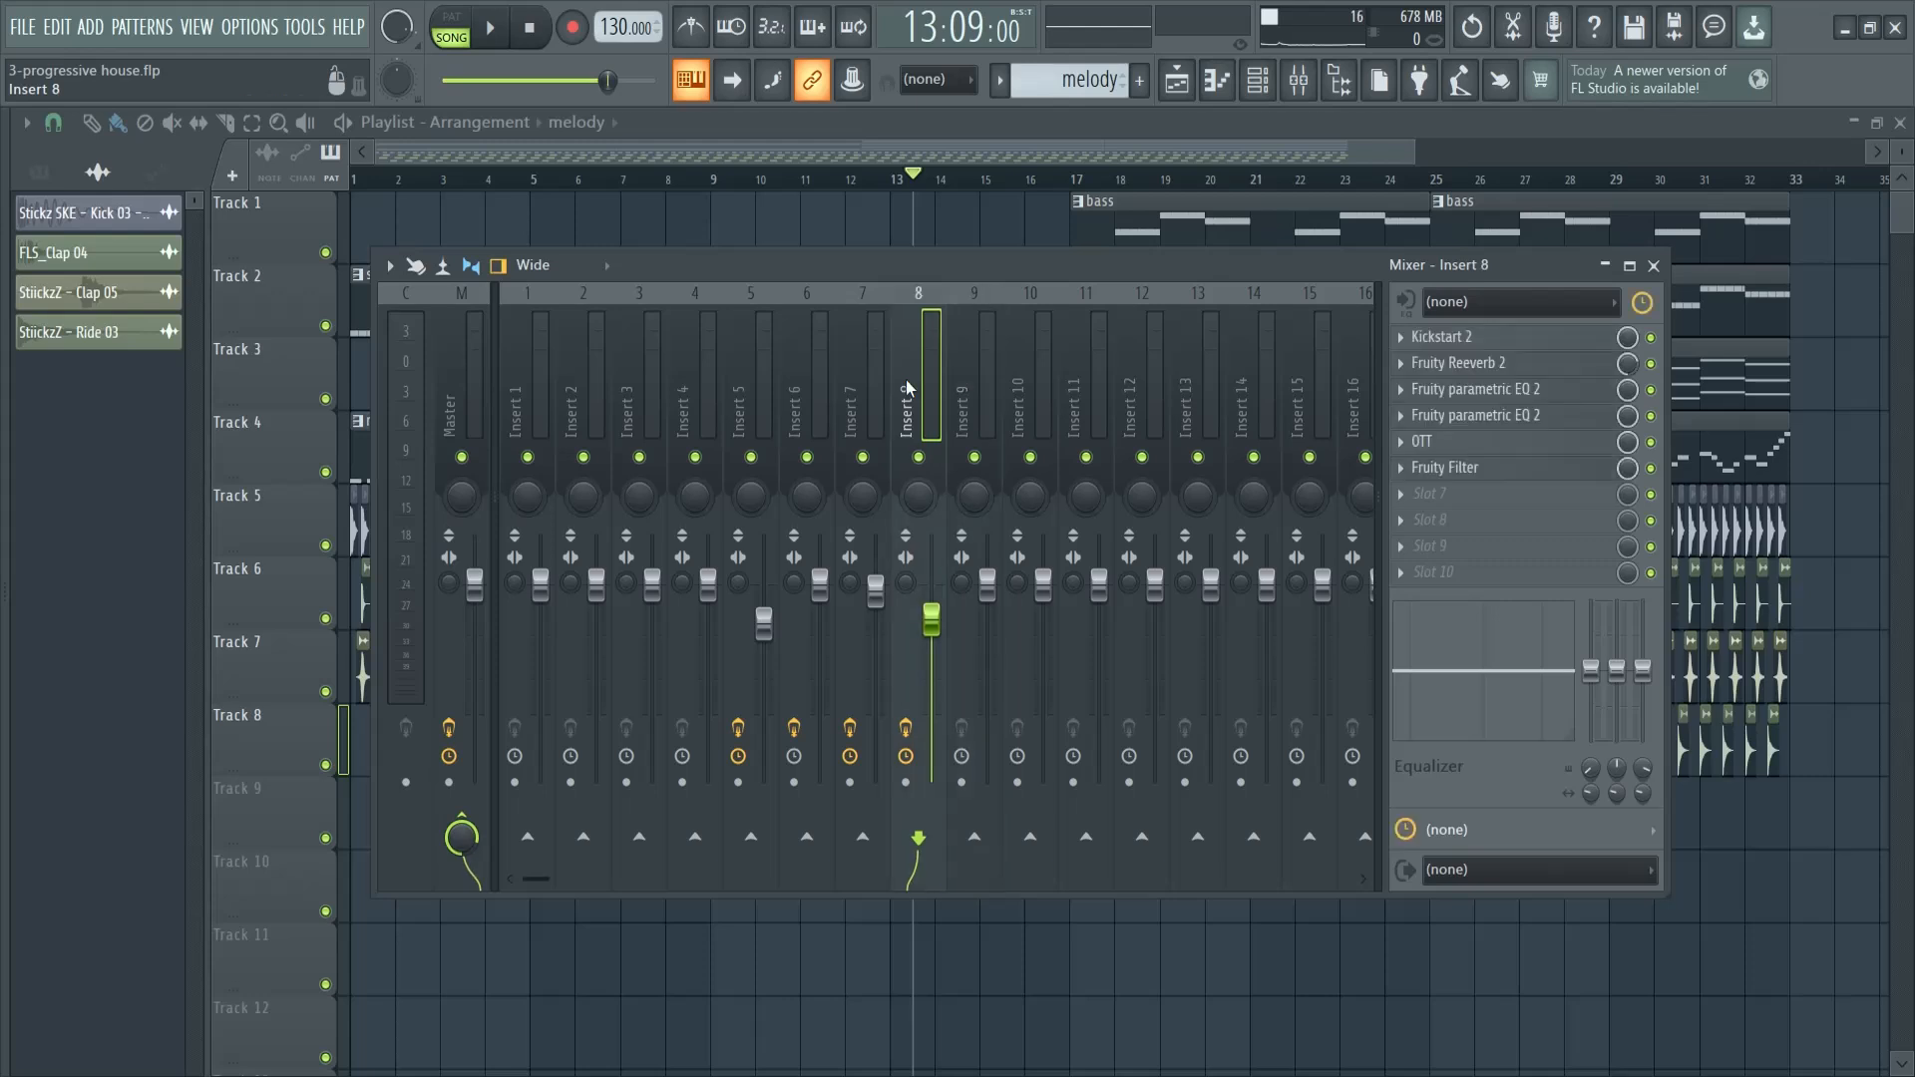
pyautogui.click(45, 171)
pyautogui.click(92, 371)
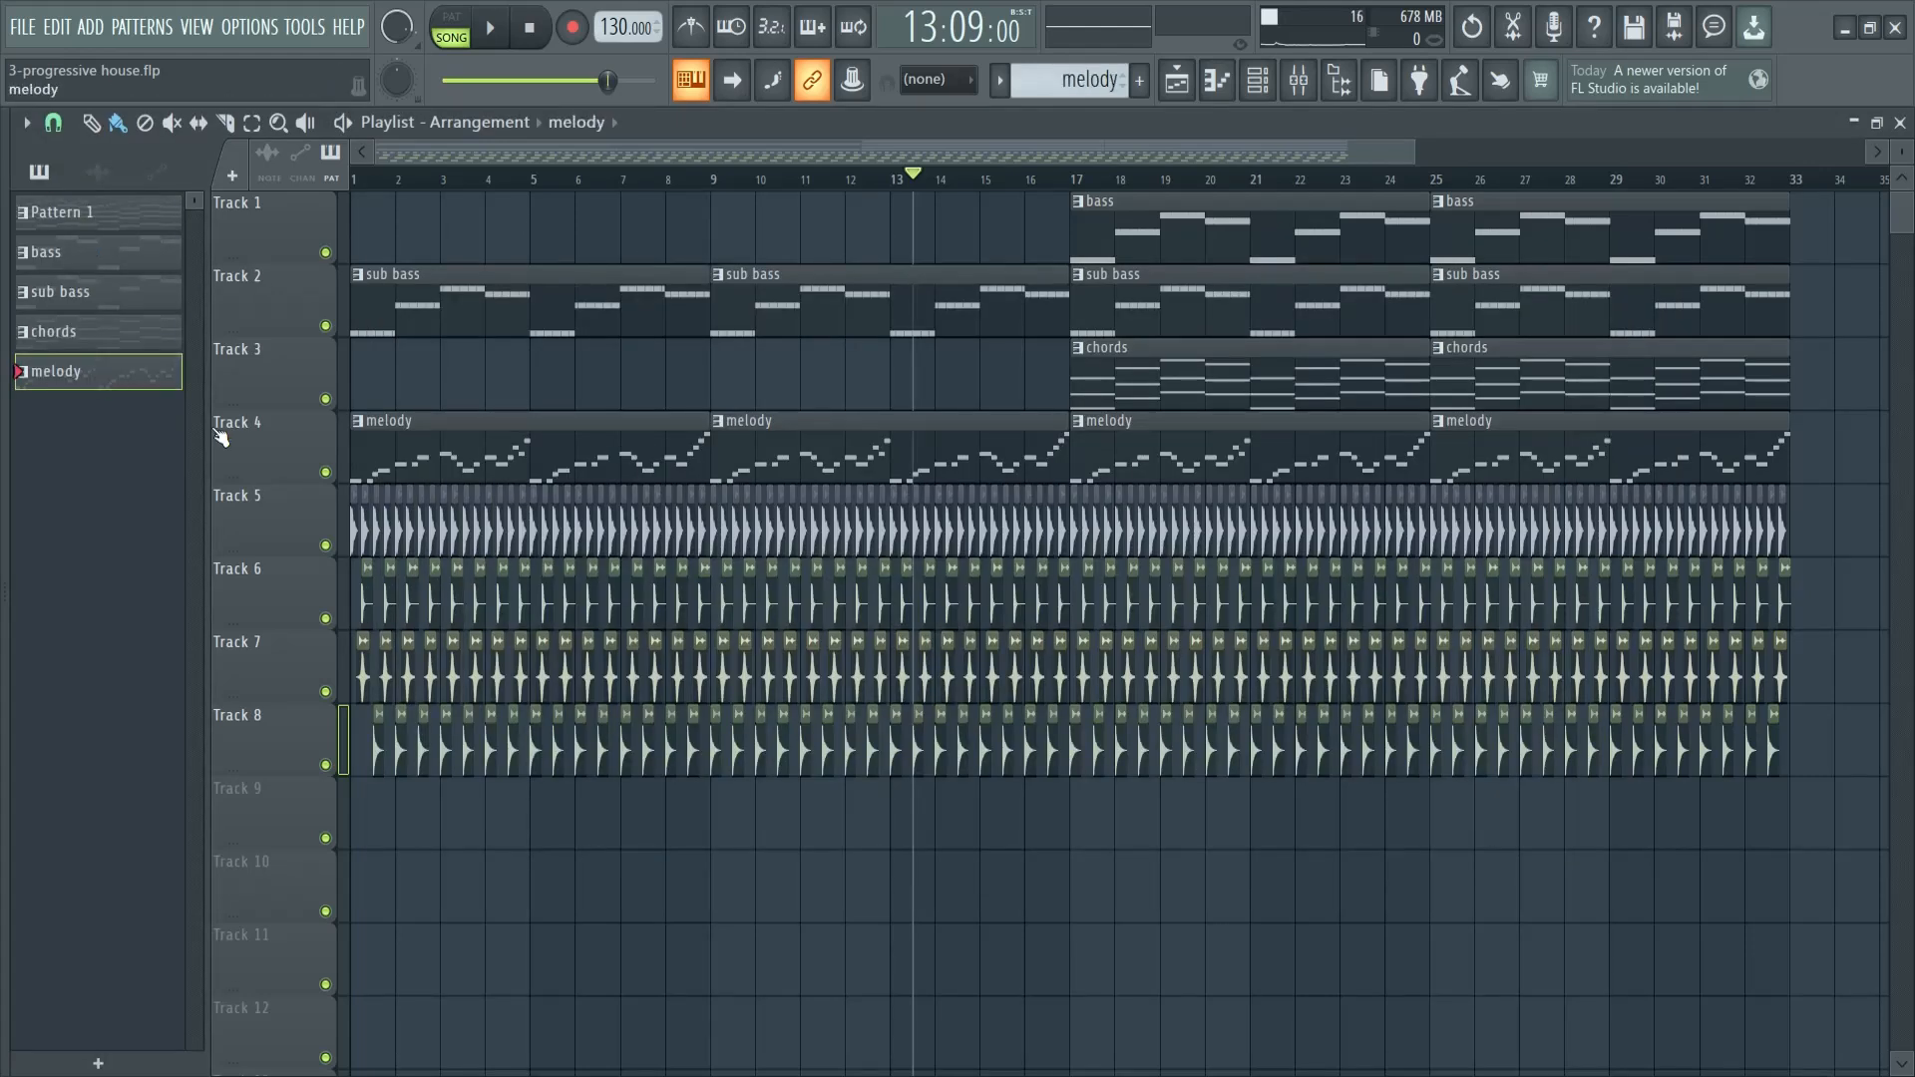
pyautogui.press('F6')
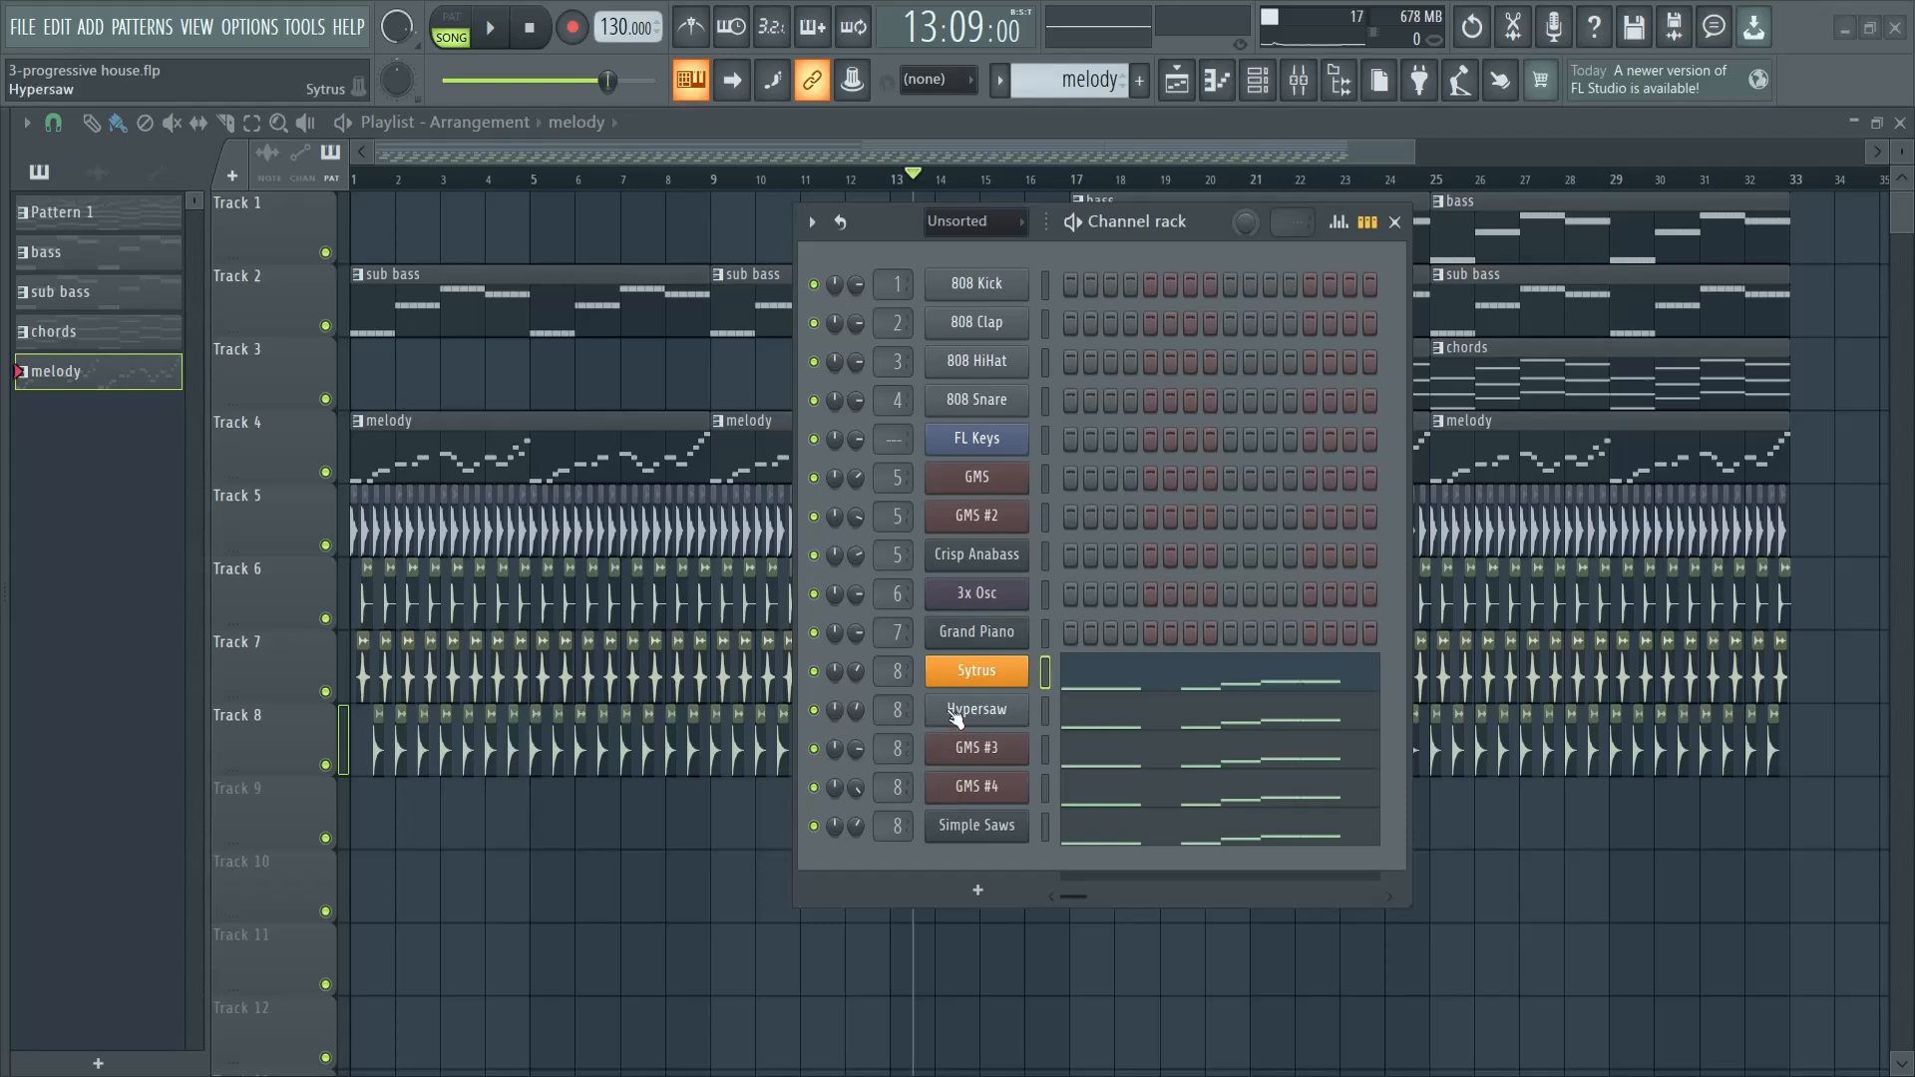
pyautogui.click(1395, 221)
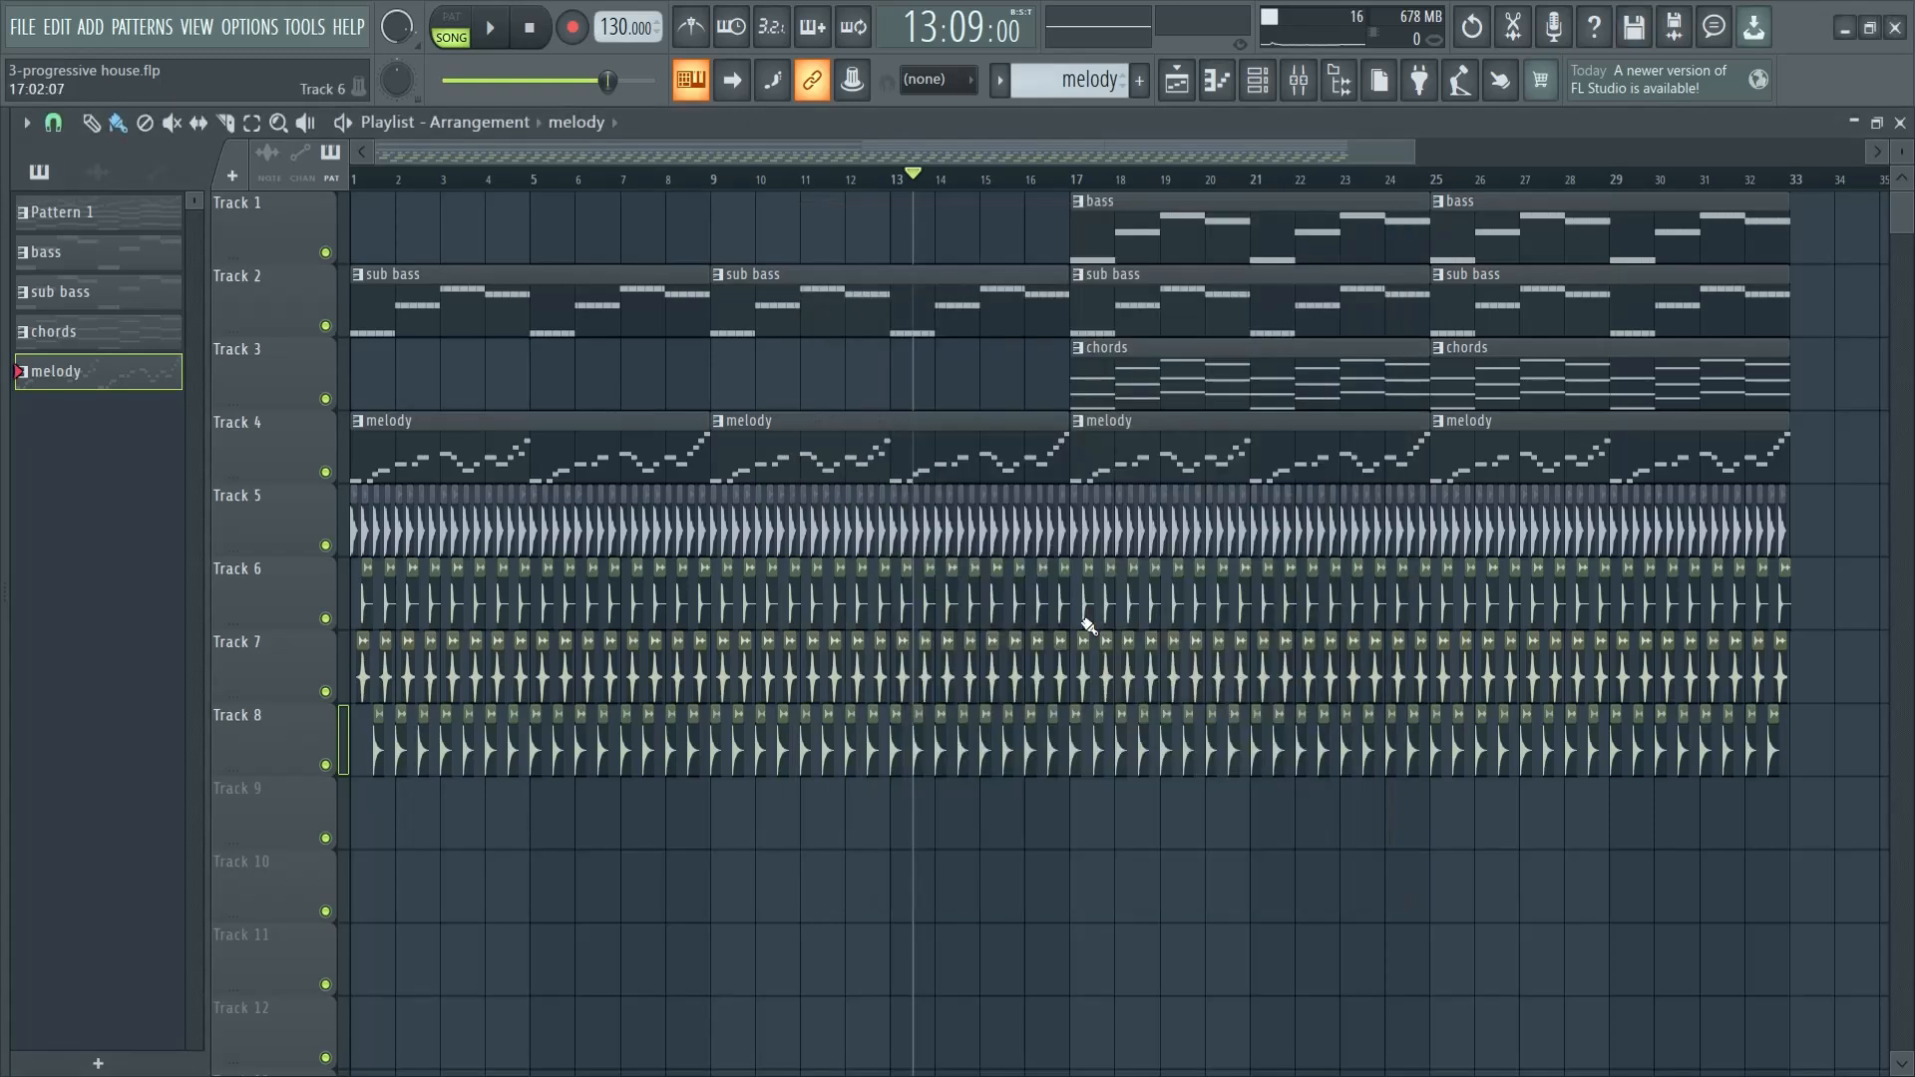
# - Create an automation clip for the cutoff frequency of the Fruity Filter on mixer Insert 8, and close the filter and mixer windows
pyautogui.press('F9')
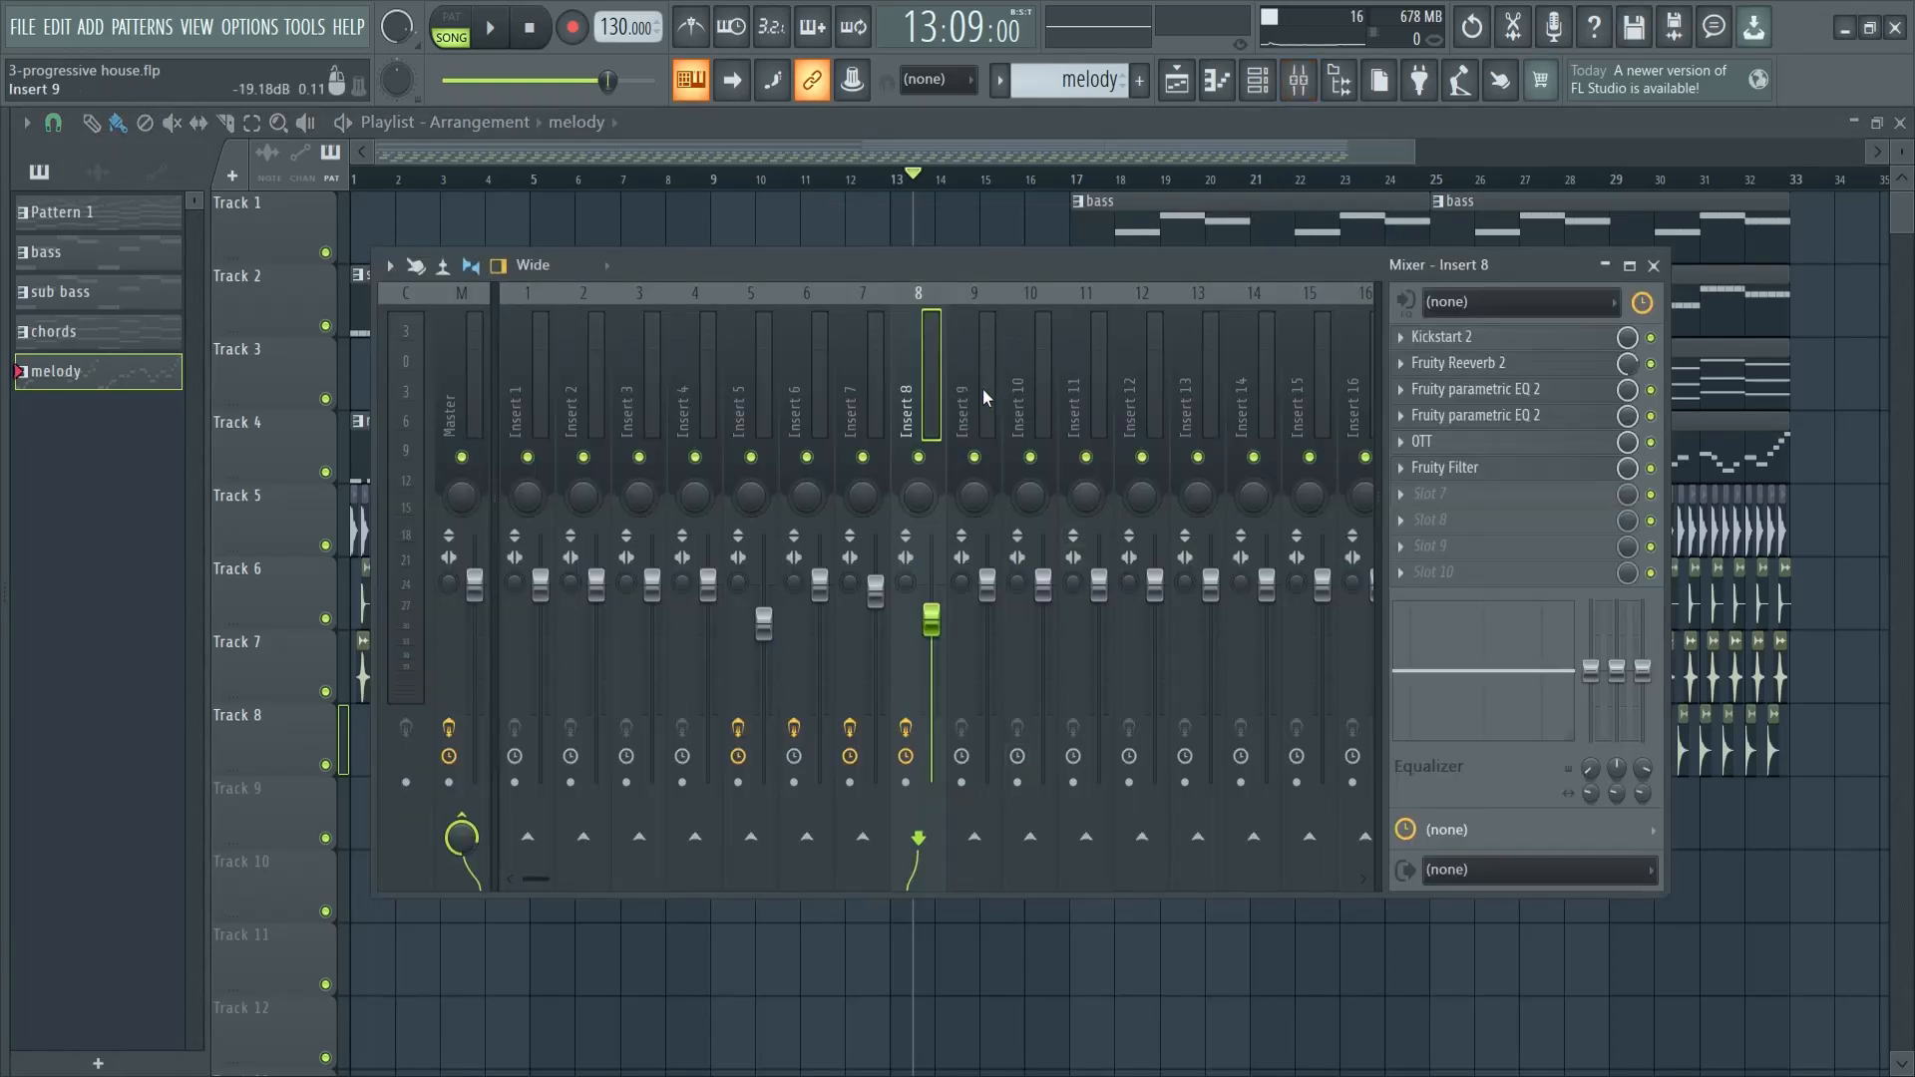
pyautogui.click(1442, 469)
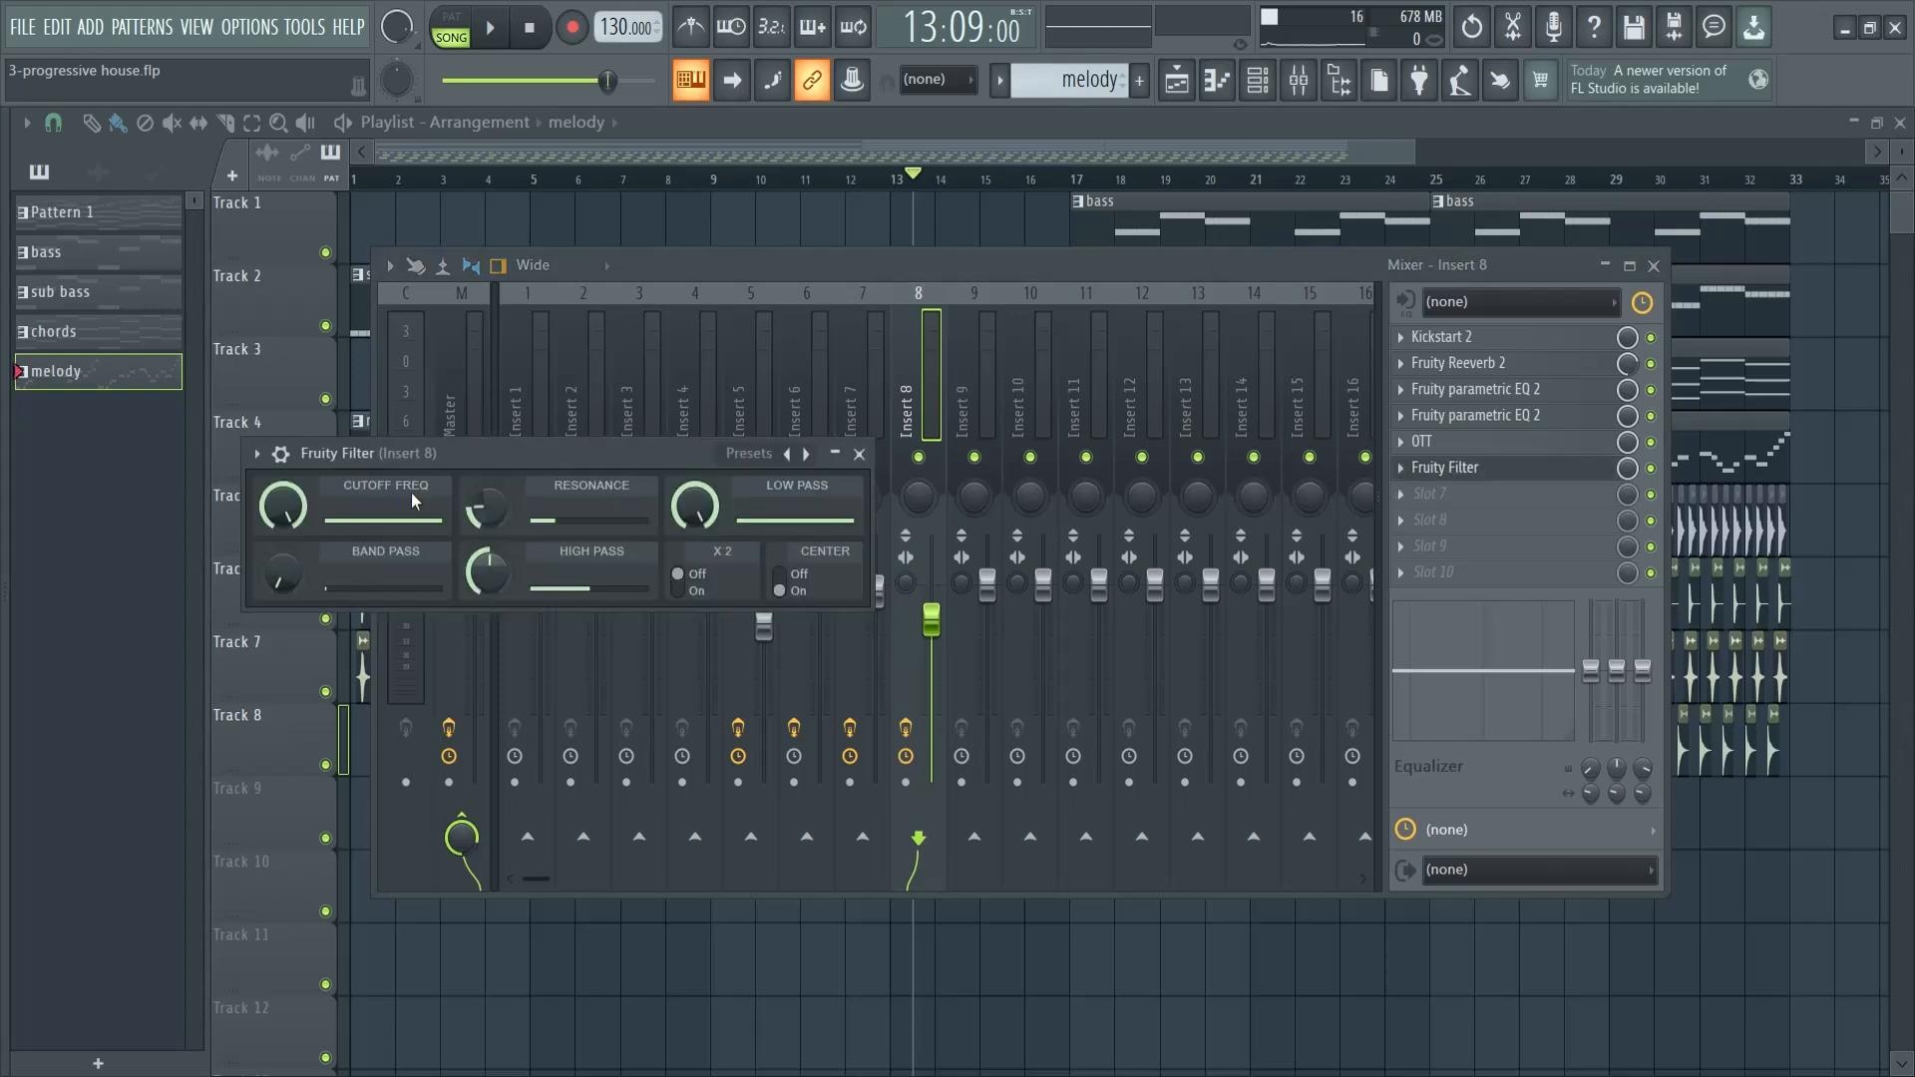
pyautogui.rightClick(291, 509)
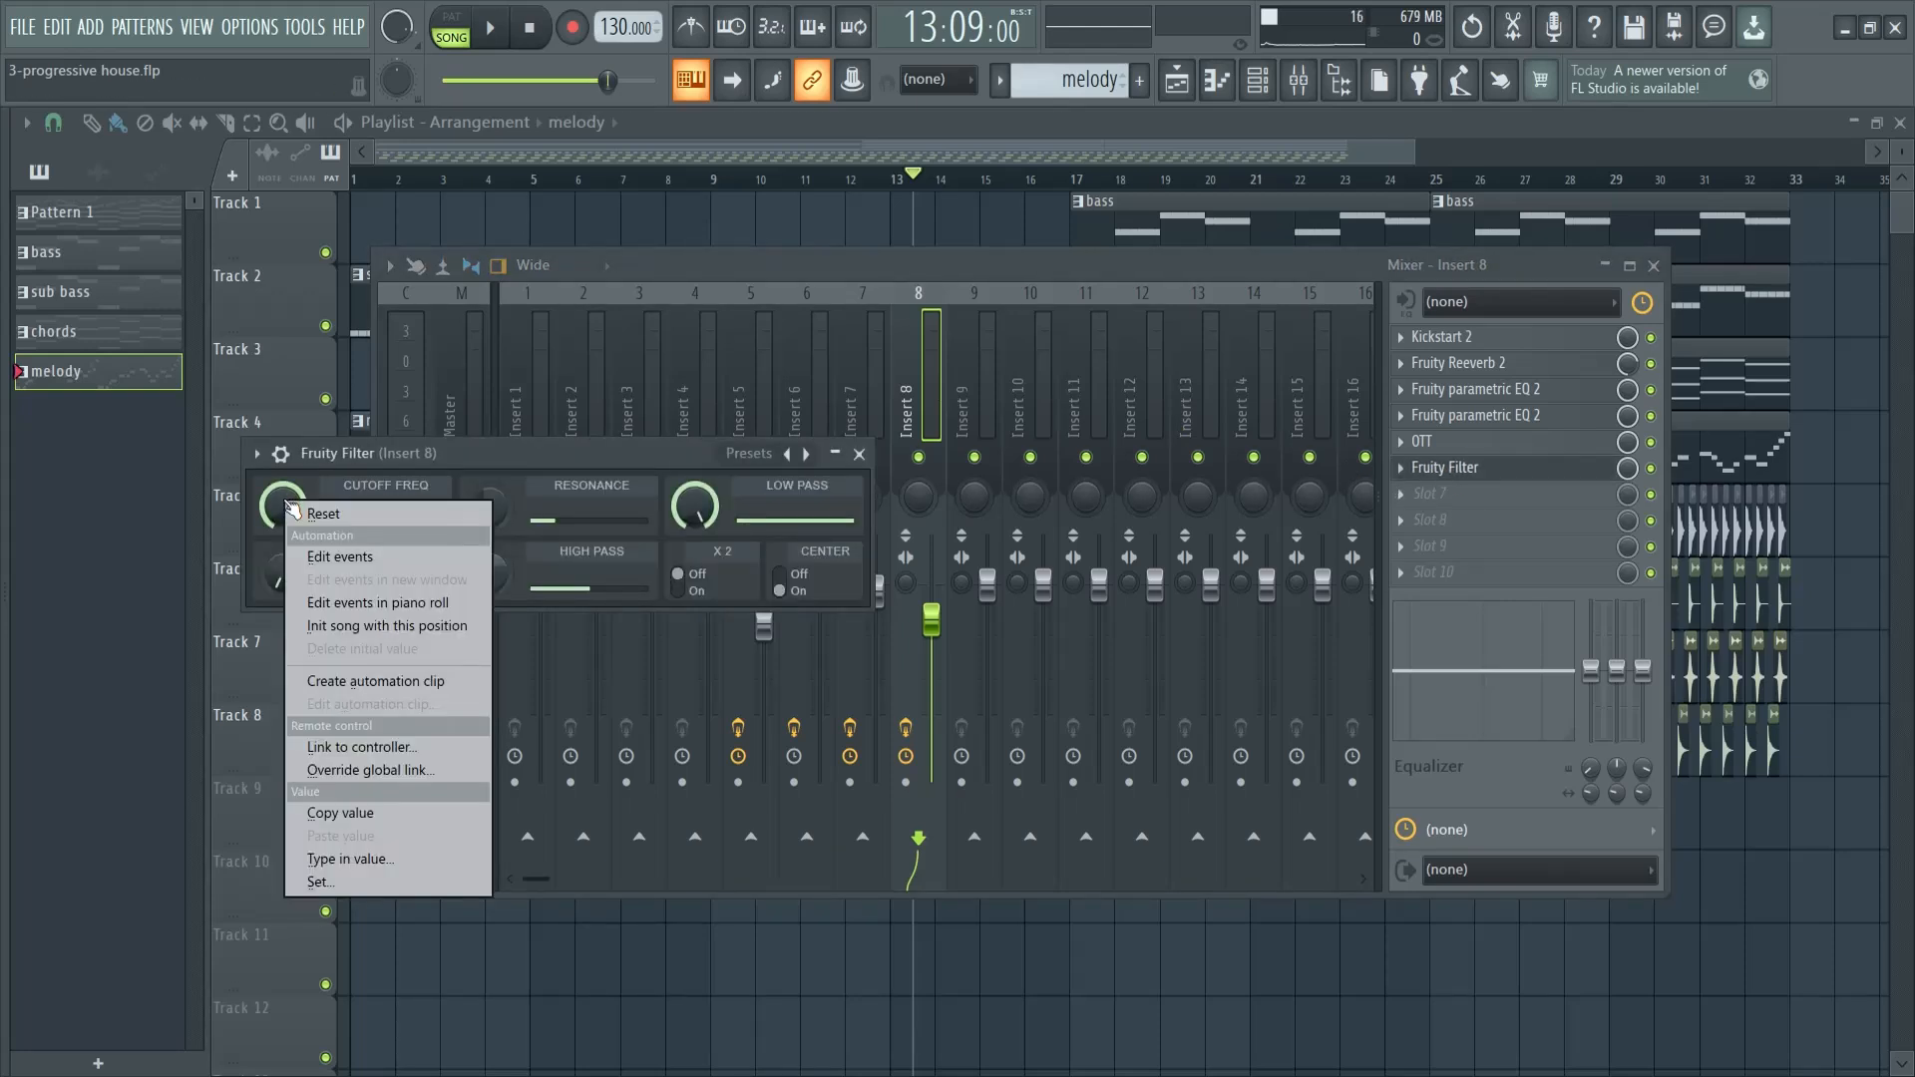
pyautogui.click(376, 681)
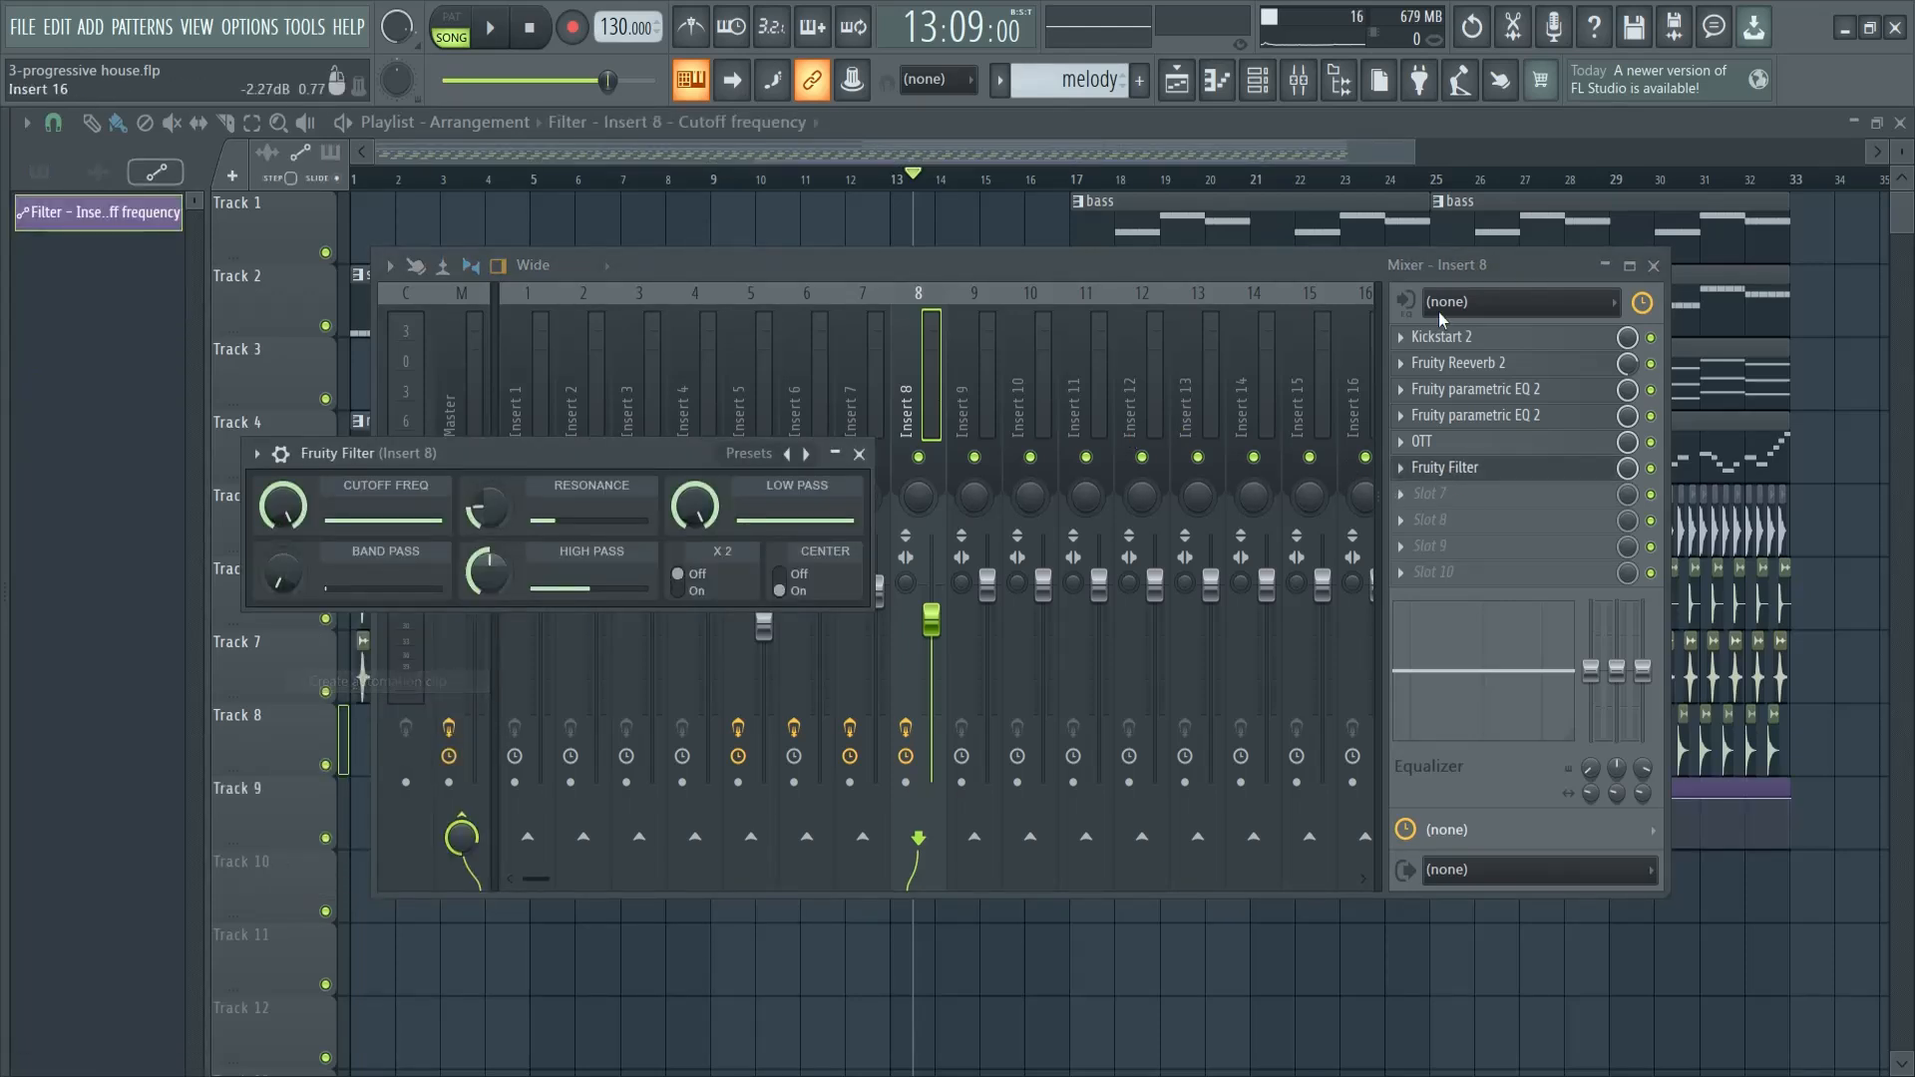
pyautogui.click(1655, 267)
pyautogui.click(859, 453)
# - Fit the cutoff automation clip into bars 1 to 16 of Track 3 and lower its starting point to 0%
pyautogui.moveTo(1248, 786); pyautogui.dragTo(637, 325)
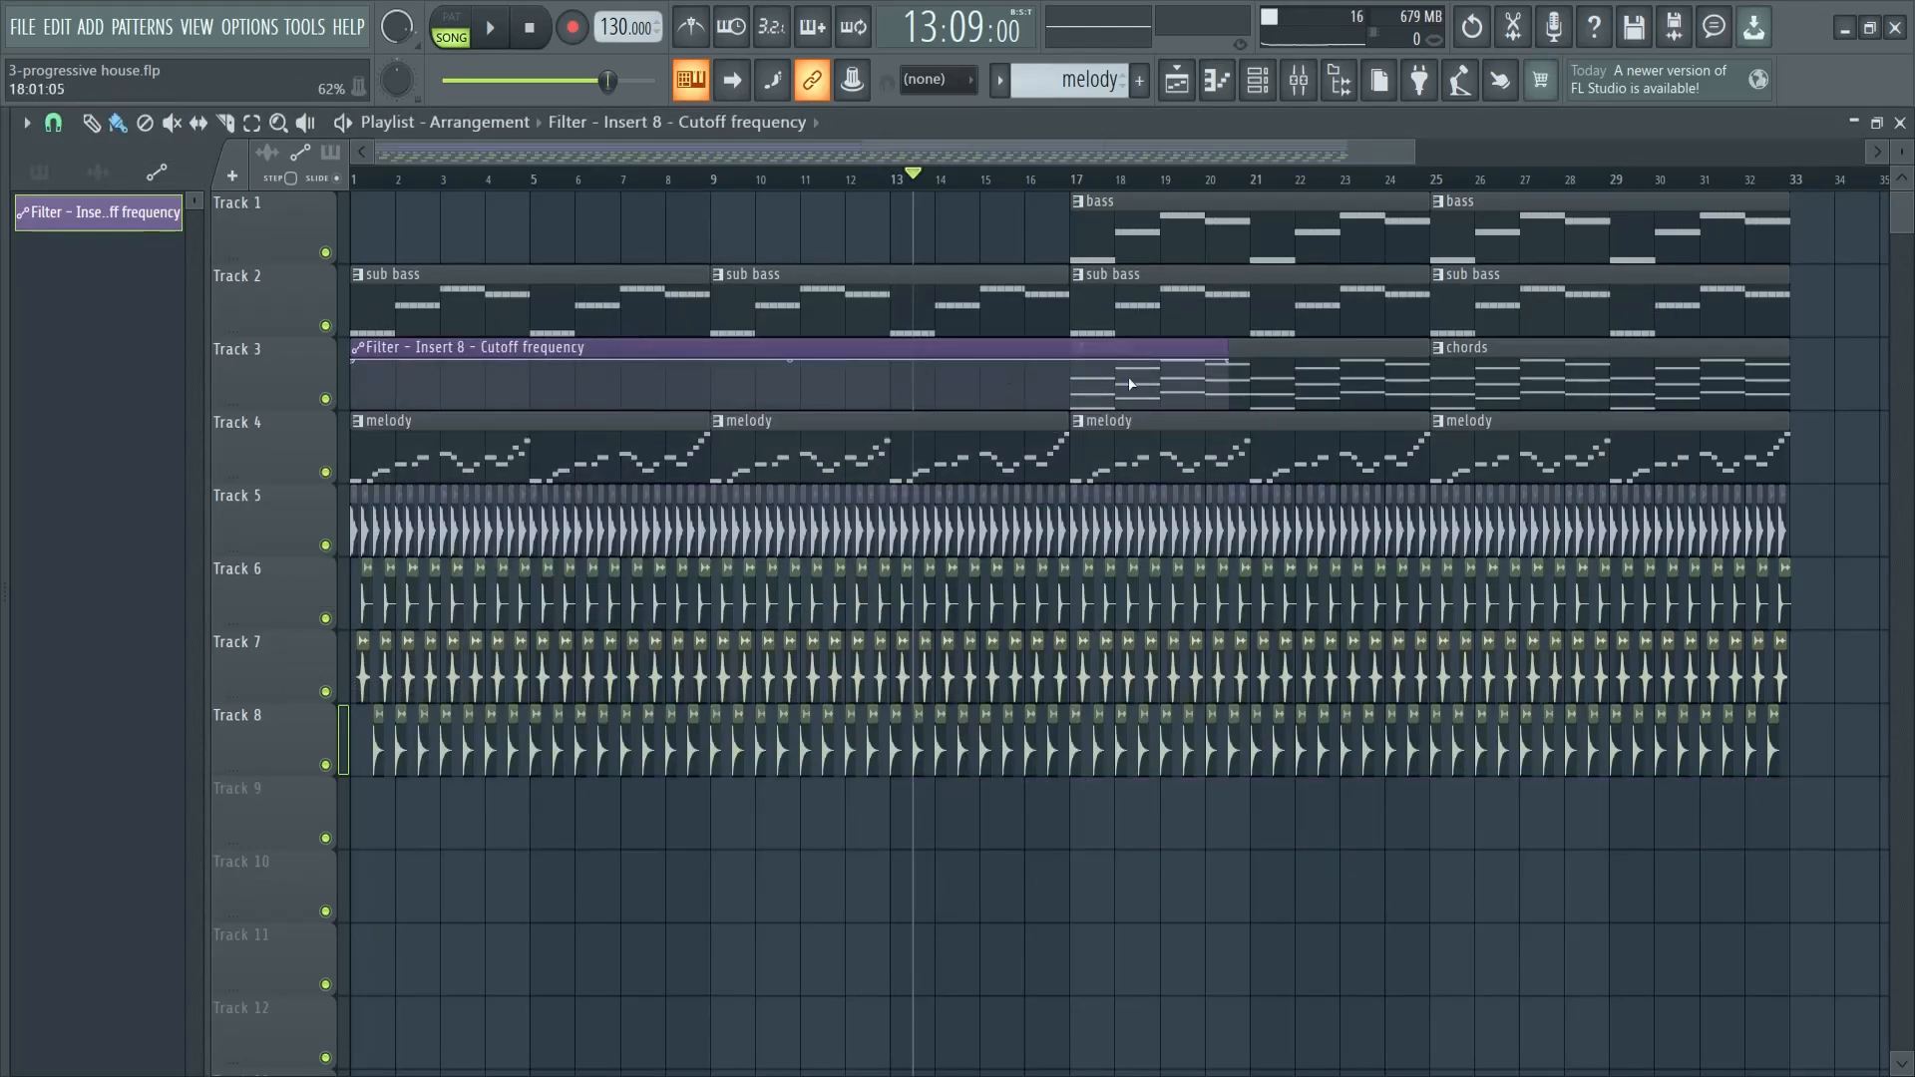
pyautogui.moveTo(1221, 347); pyautogui.dragTo(1075, 344)
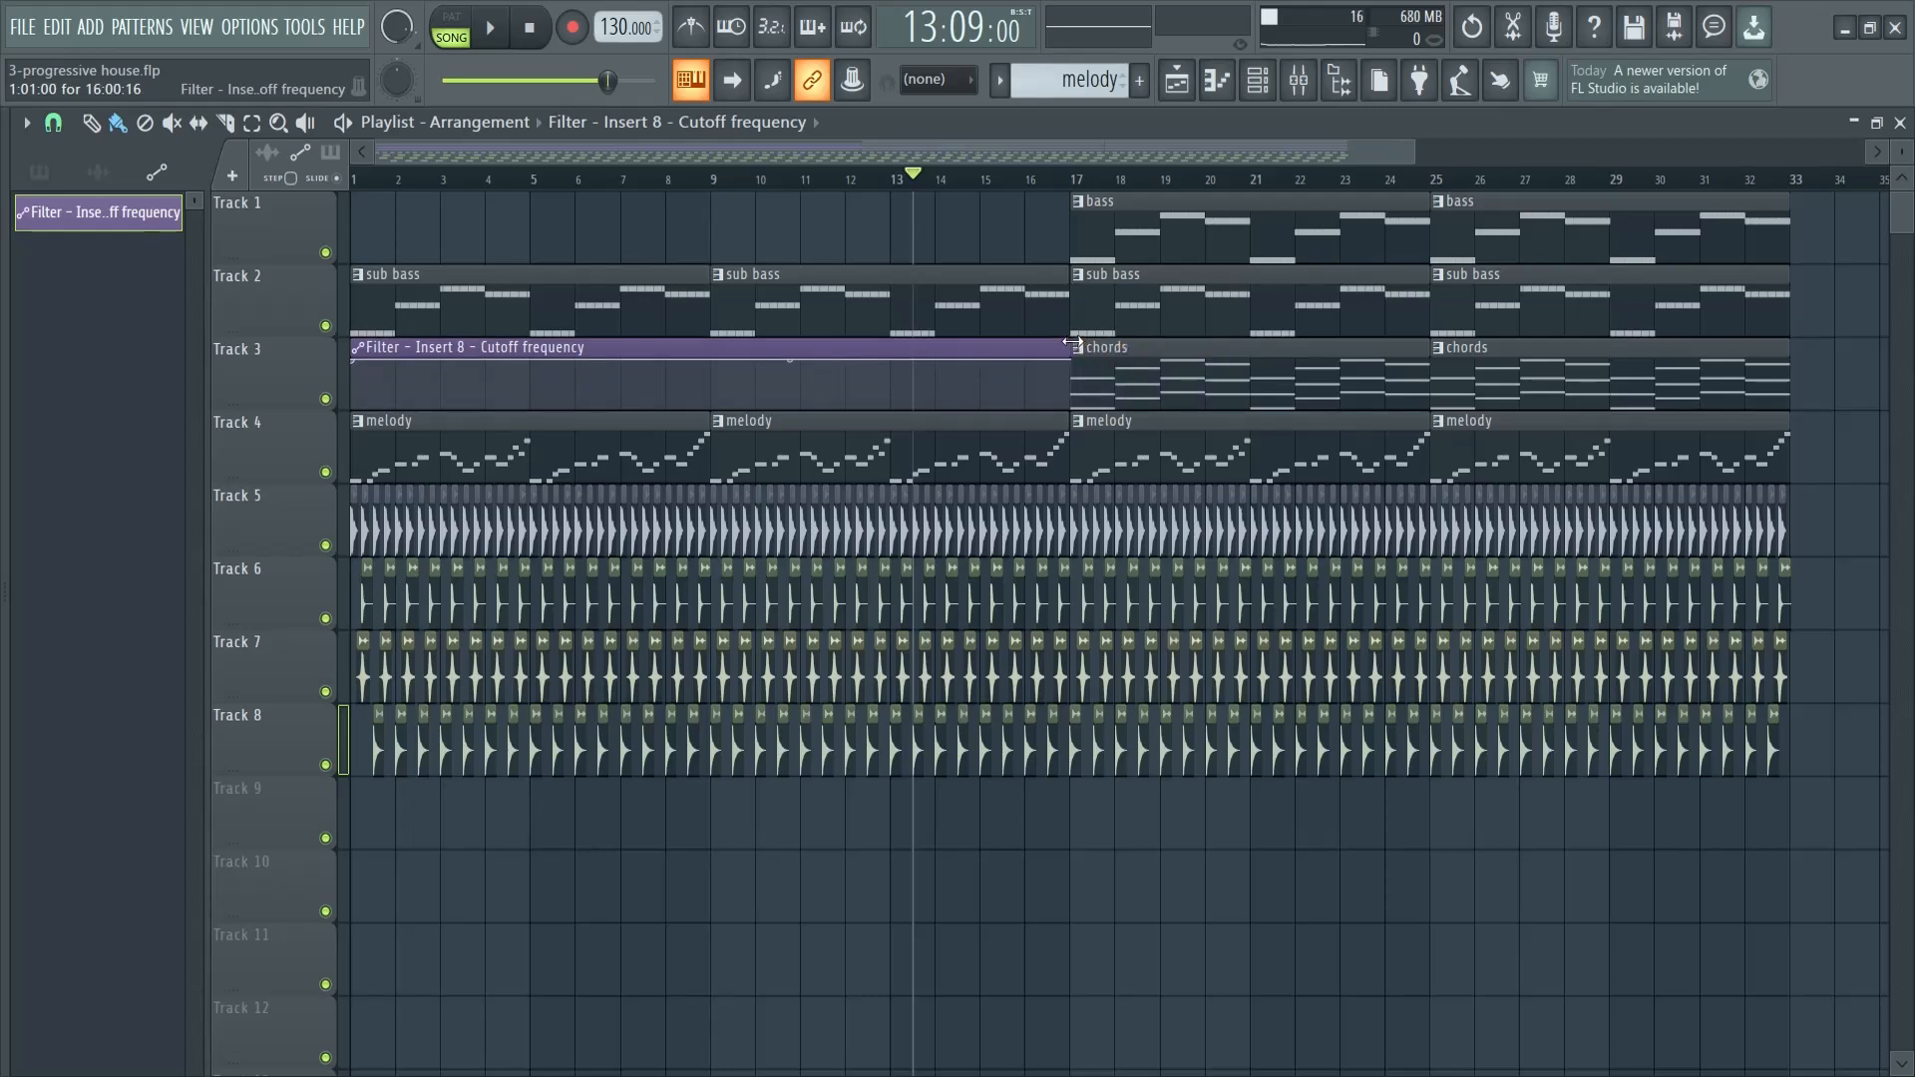
pyautogui.rightClick(362, 368)
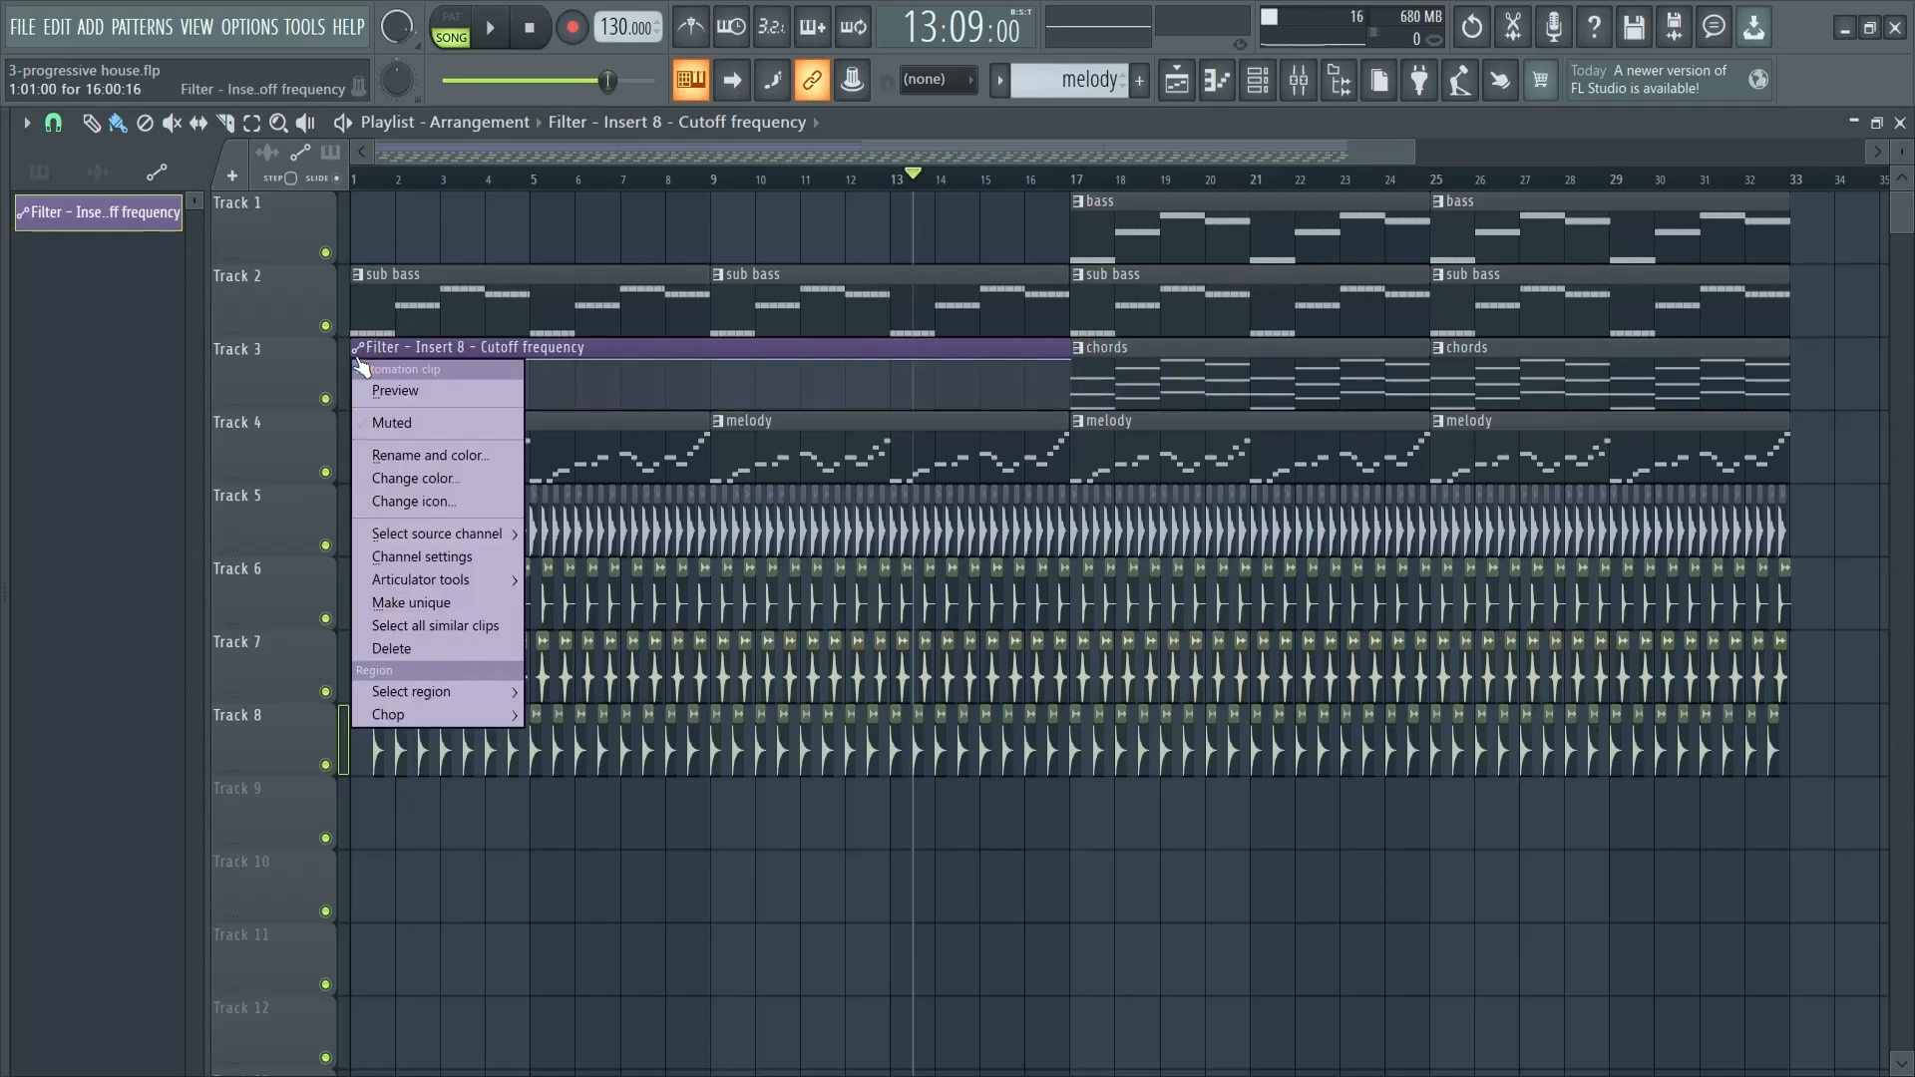
pyautogui.click(642, 357)
pyautogui.moveTo(359, 364); pyautogui.dragTo(351, 427)
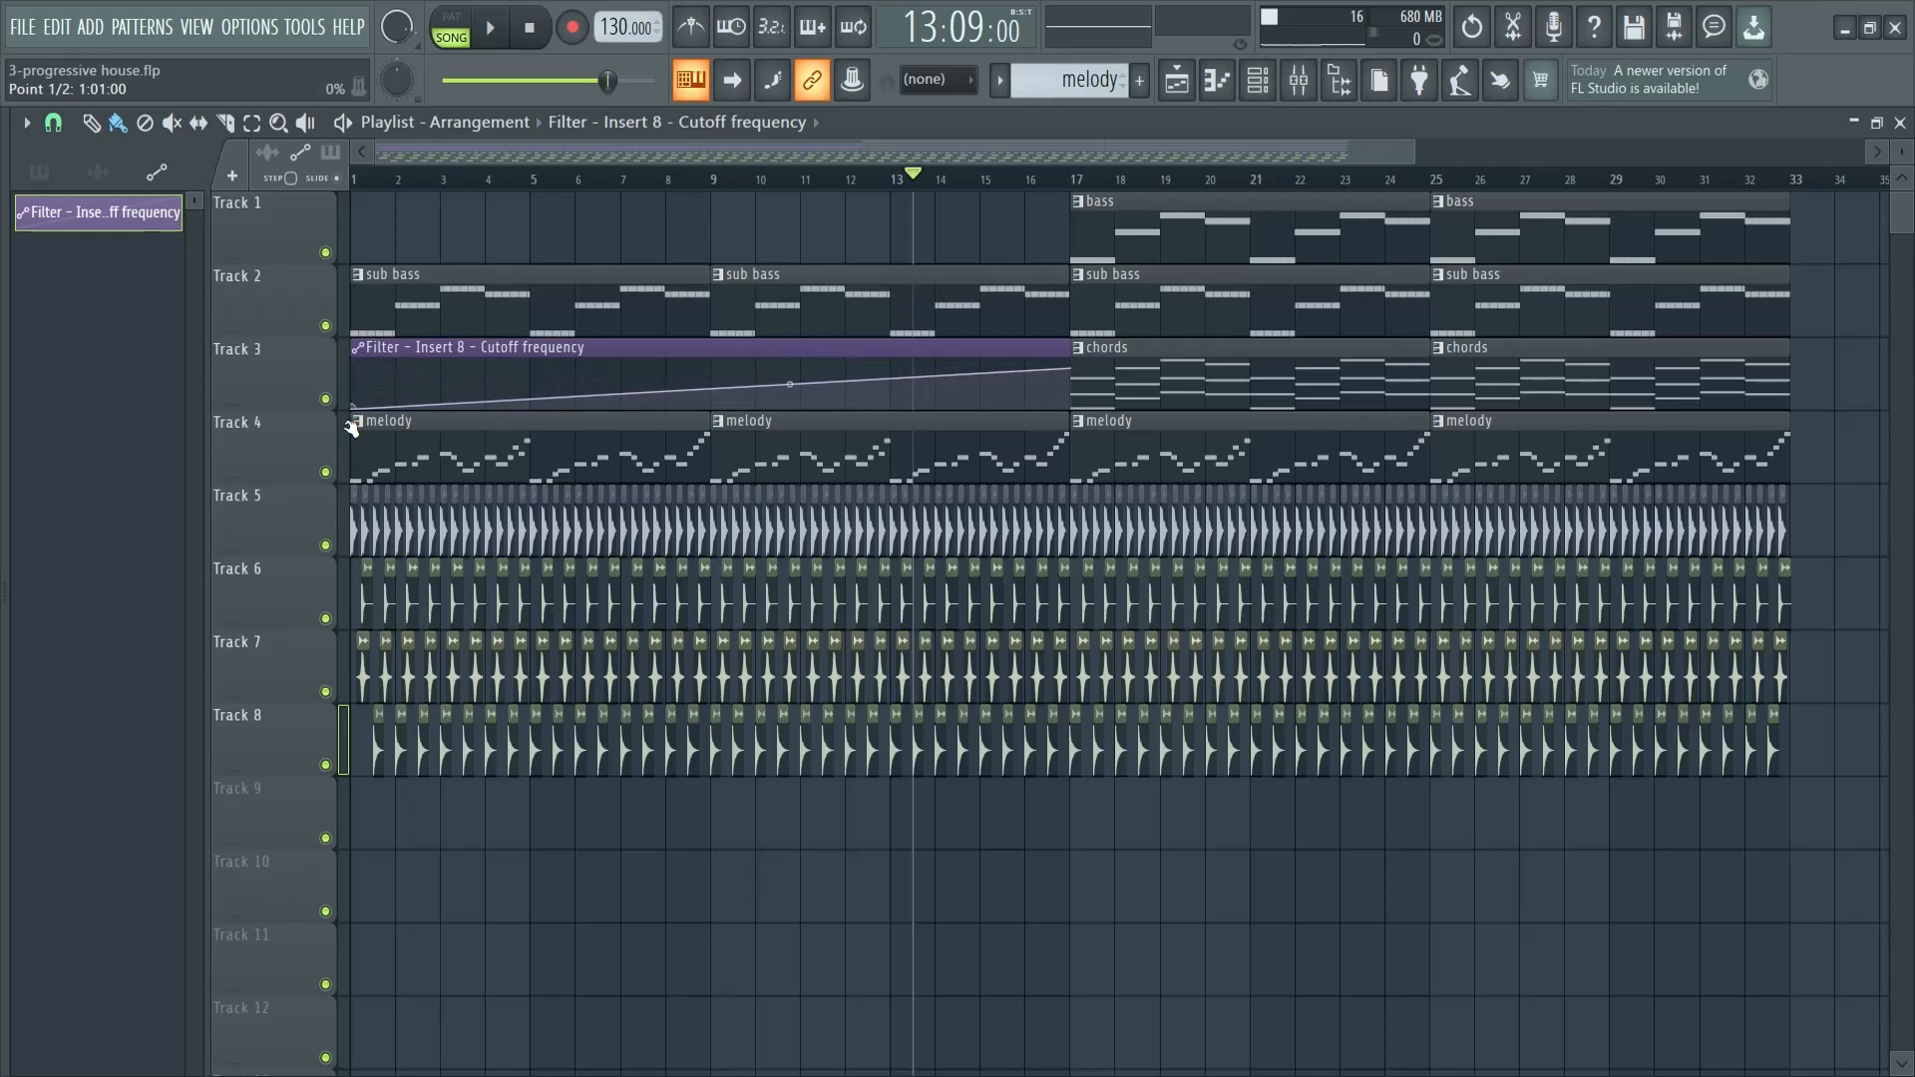
# - Solo Track 3 and play the arrangement from the start and from bar 8 to check the filter automation
pyautogui.click(374, 179)
pyautogui.rightClick(328, 401)
pyautogui.press('space')
pyautogui.click(669, 179)
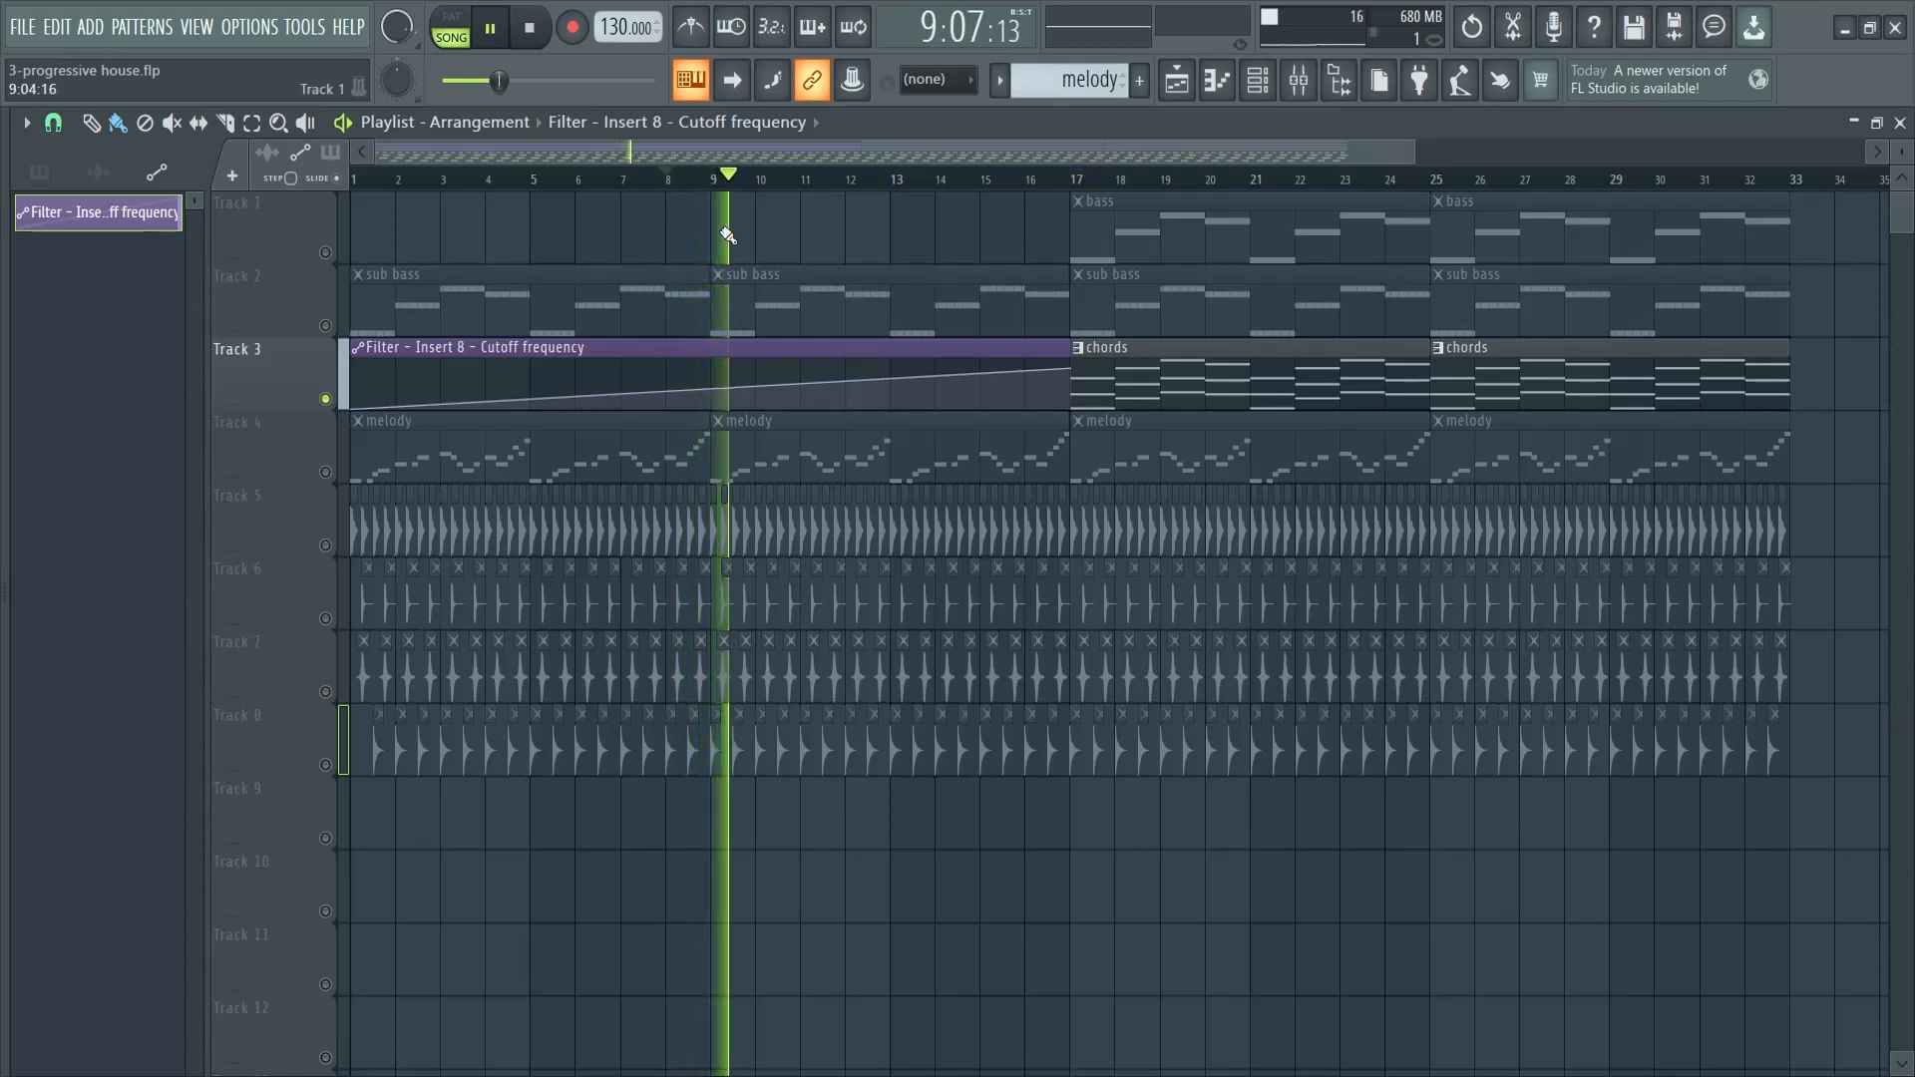
pyautogui.press('space')
pyautogui.press('F6')
pyautogui.click(112, 174)
pyautogui.click(48, 174)
pyautogui.click(69, 220)
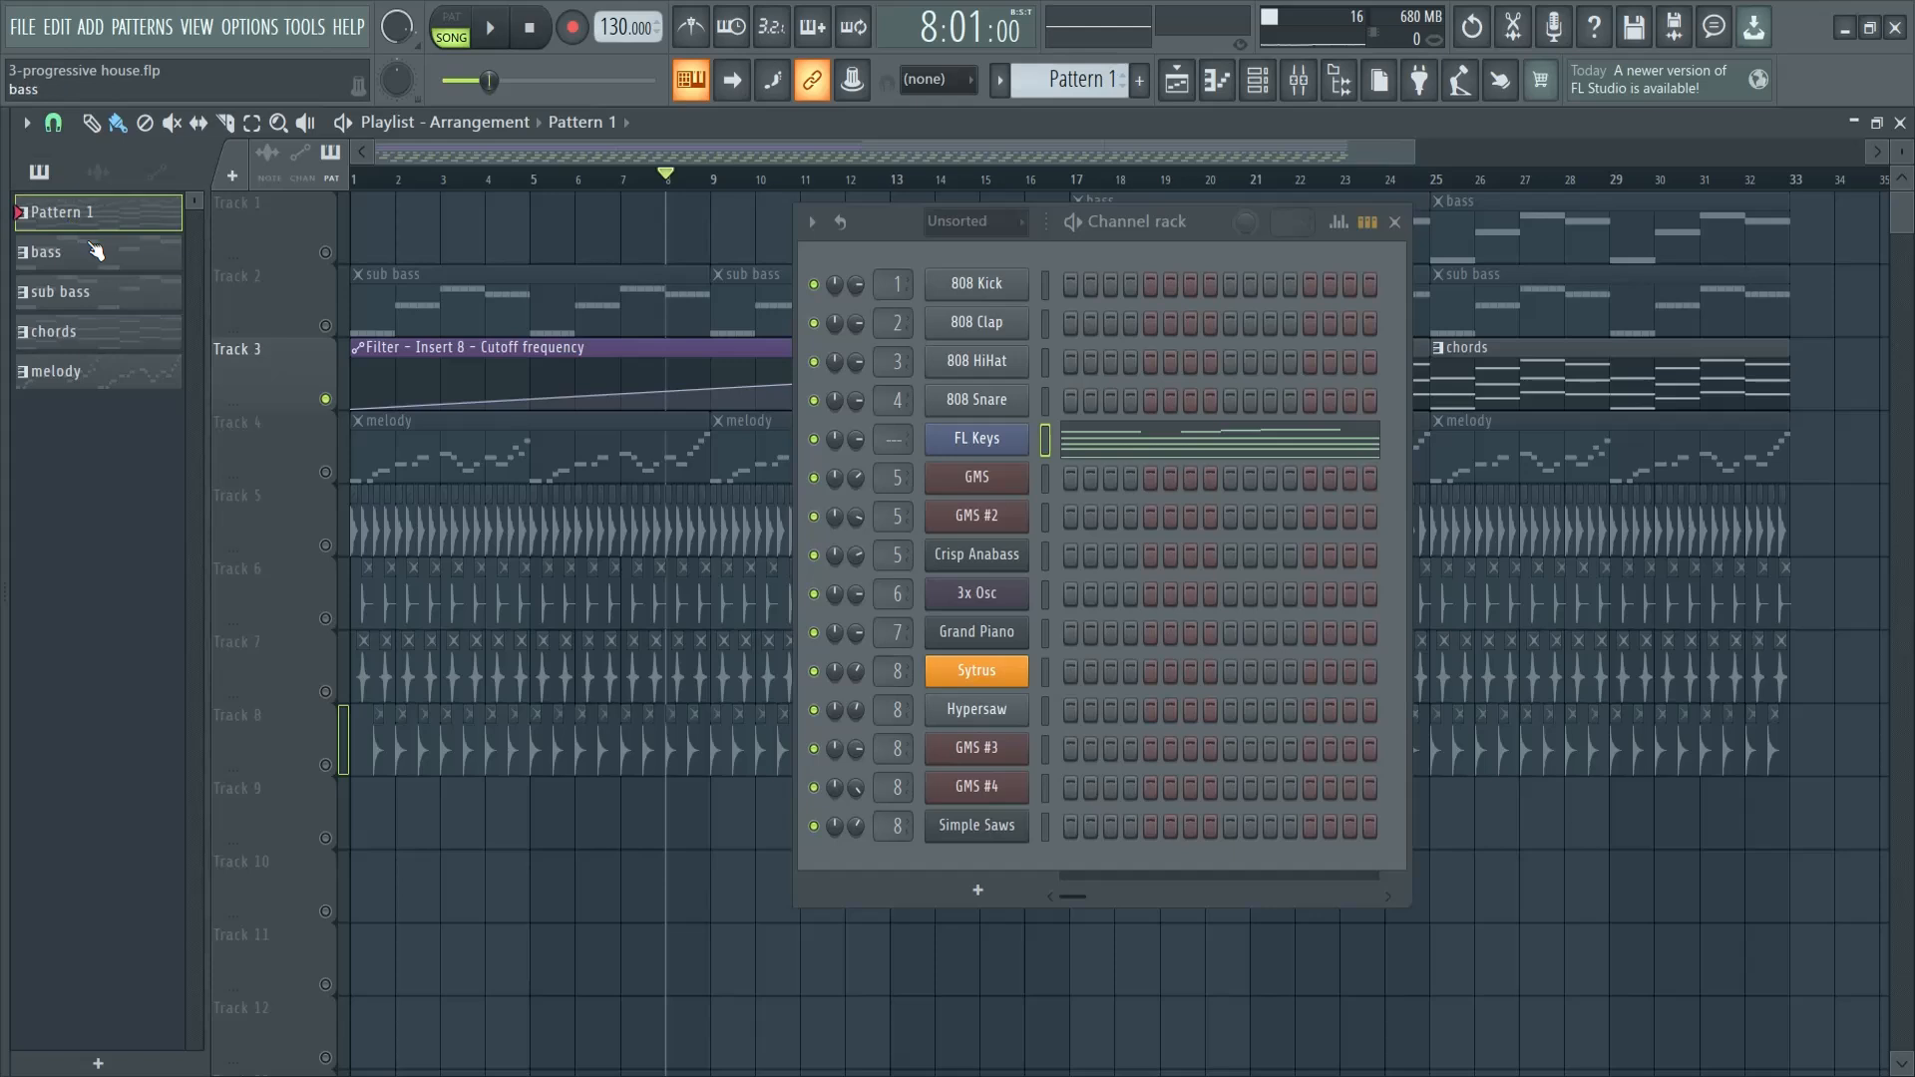
pyautogui.click(98, 172)
pyautogui.click(1395, 222)
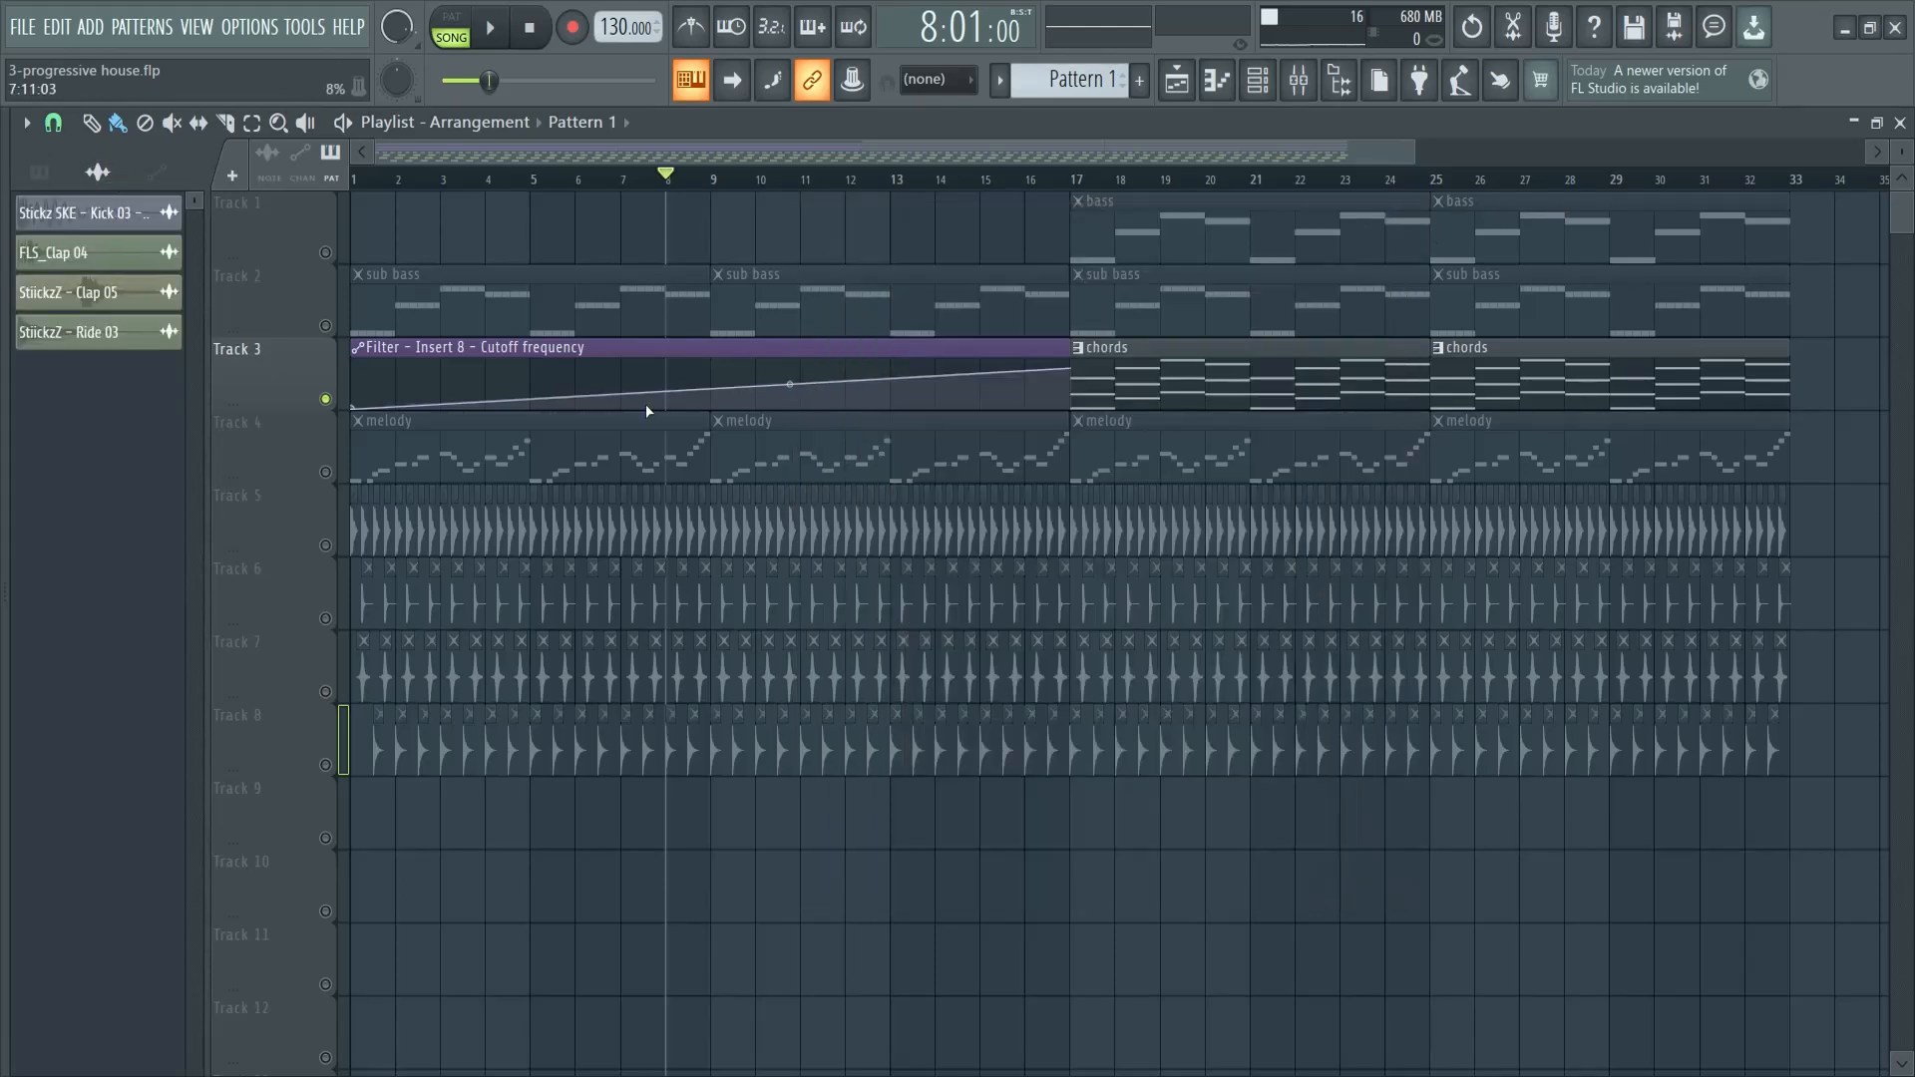
pyautogui.click(656, 350)
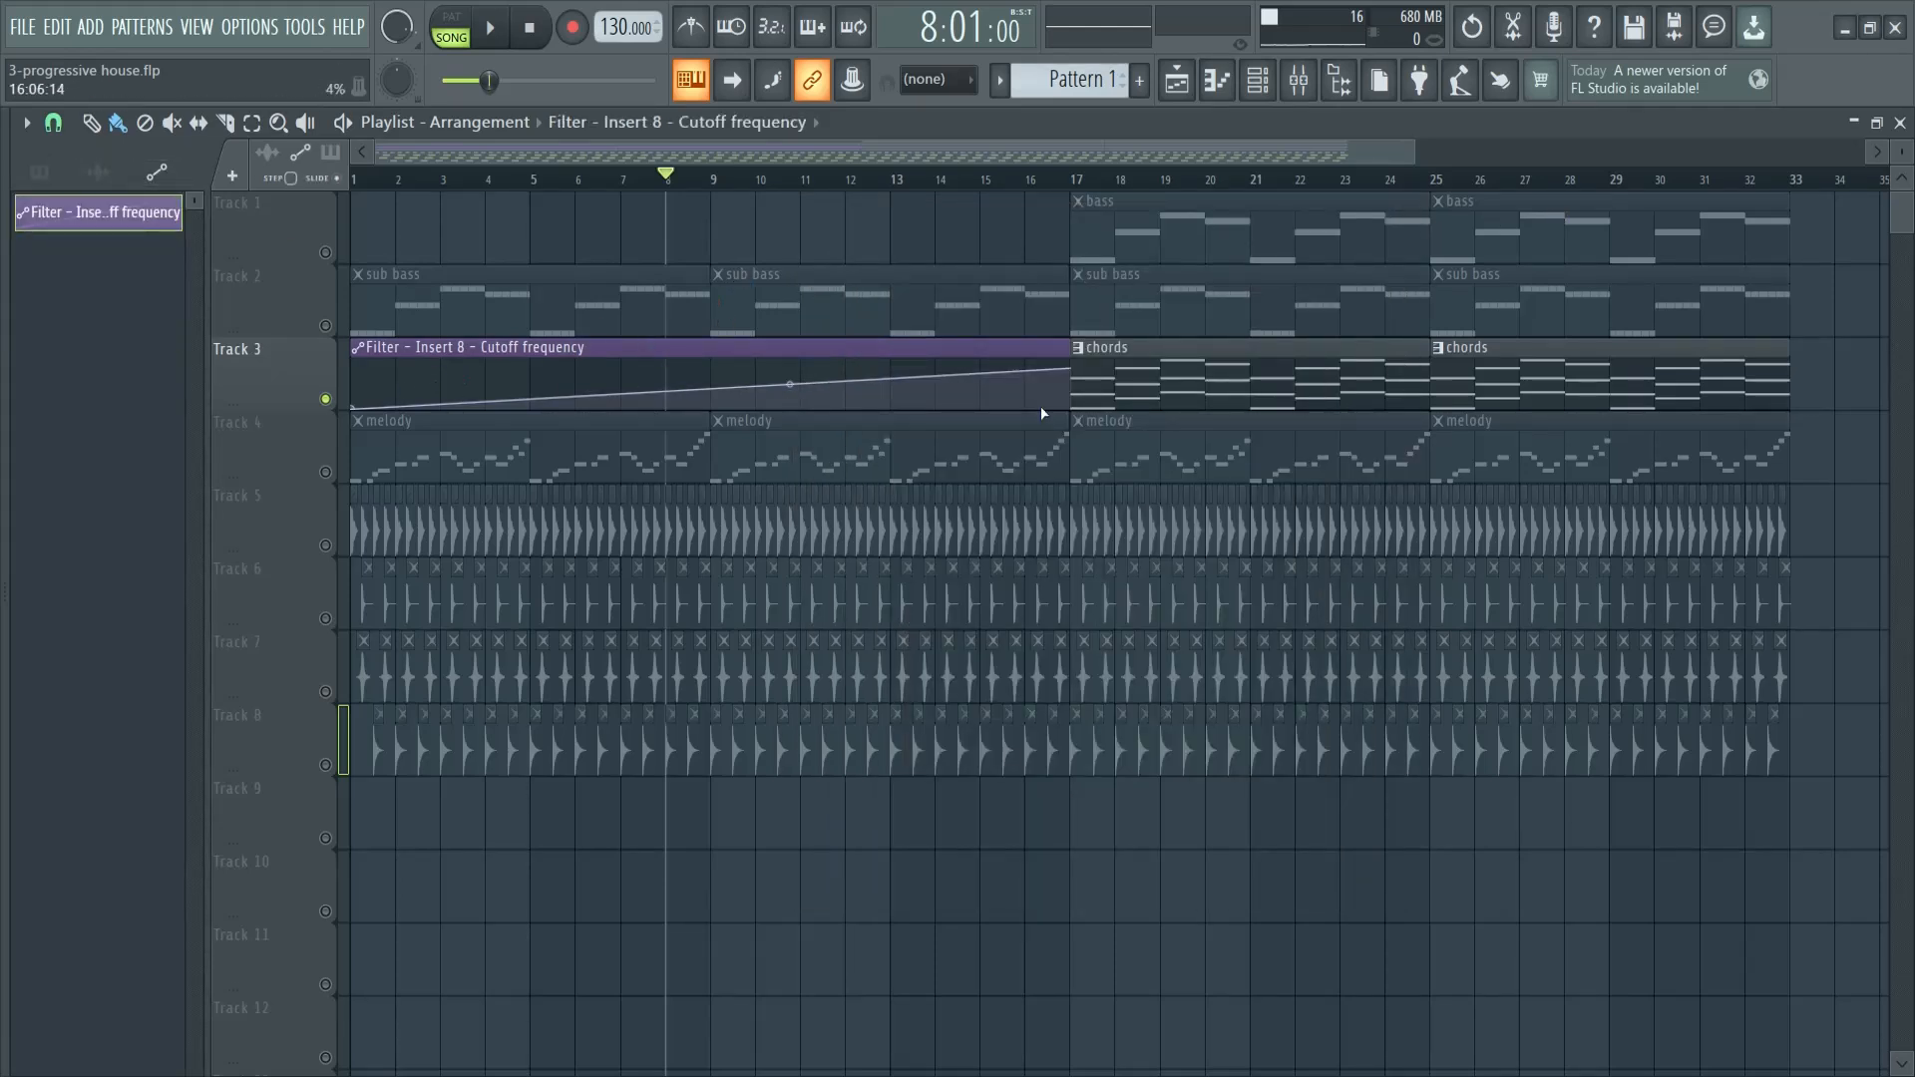
# - Enable Track 4 alongside Track 3 and bend the cutoff automation into a slow-starting upward curve during playback, raising its end point slightly
pyautogui.click(326, 471)
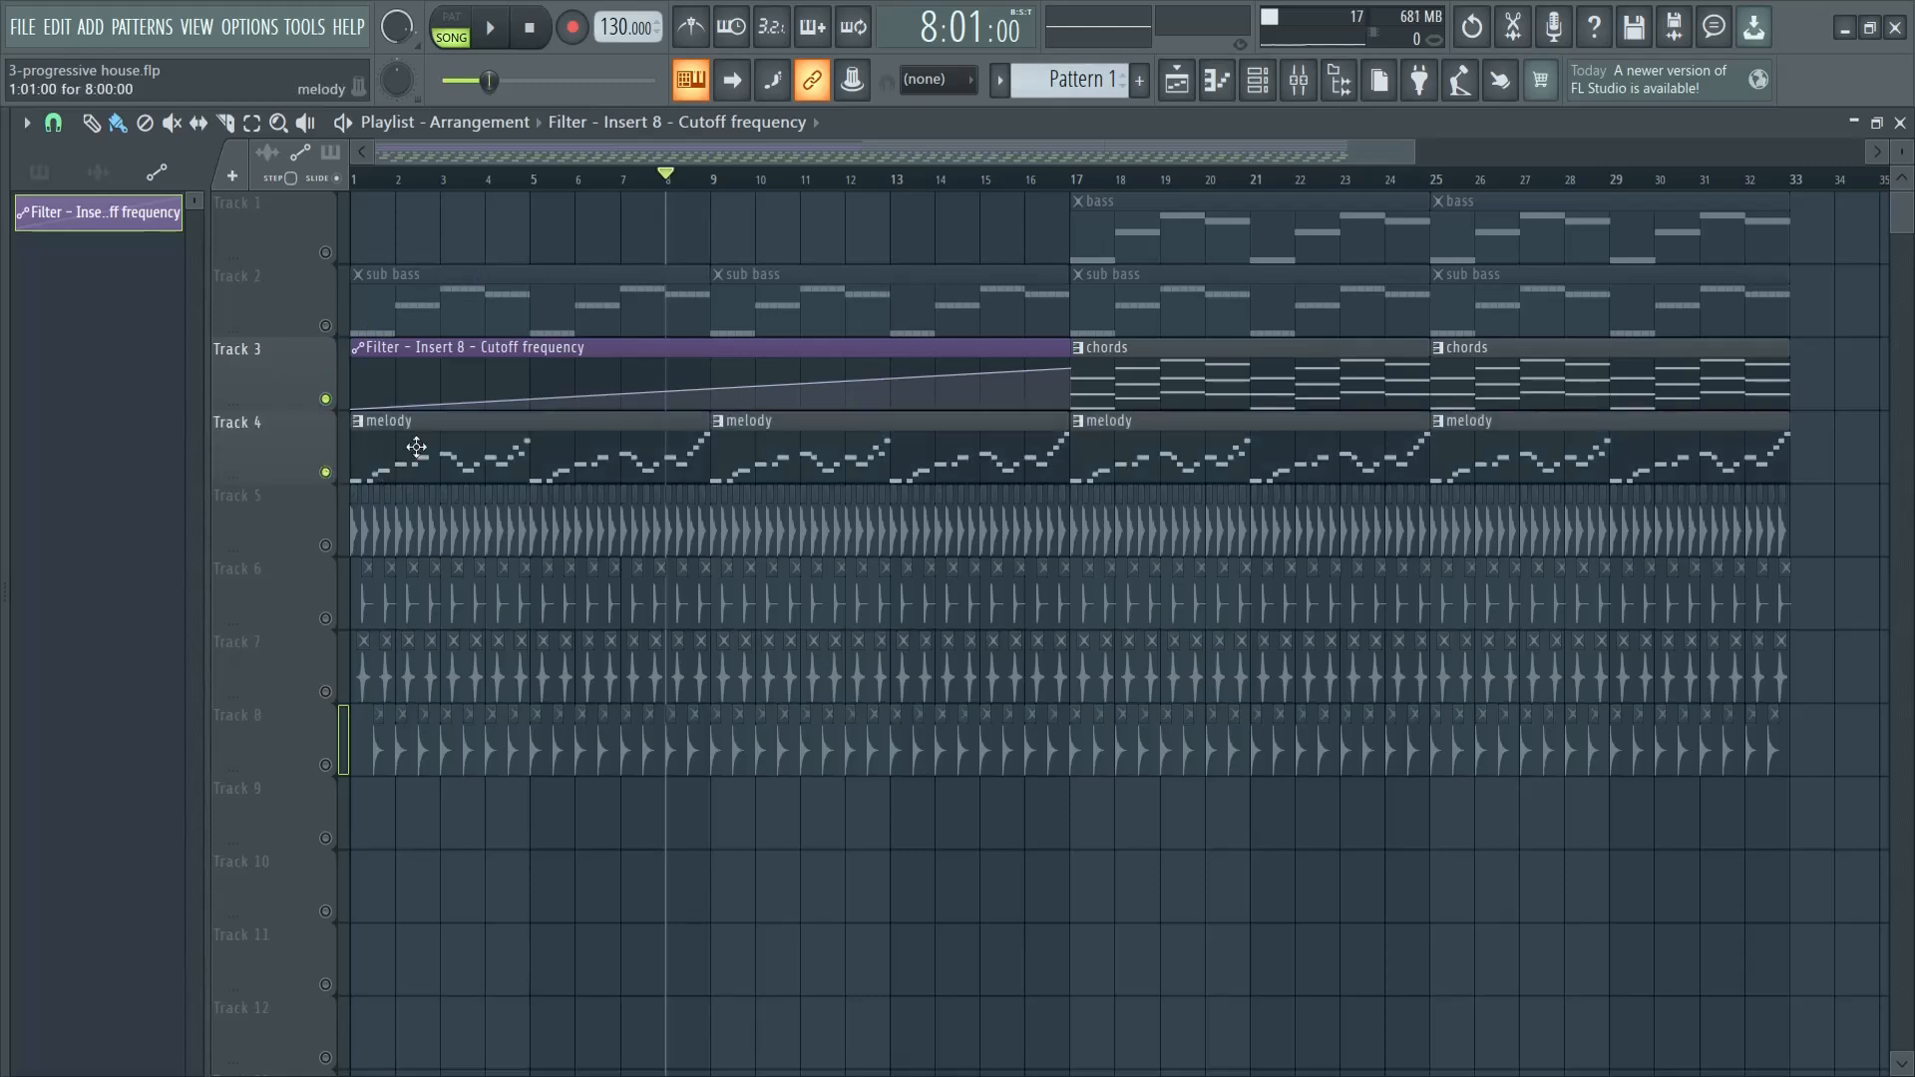
pyautogui.press('space')
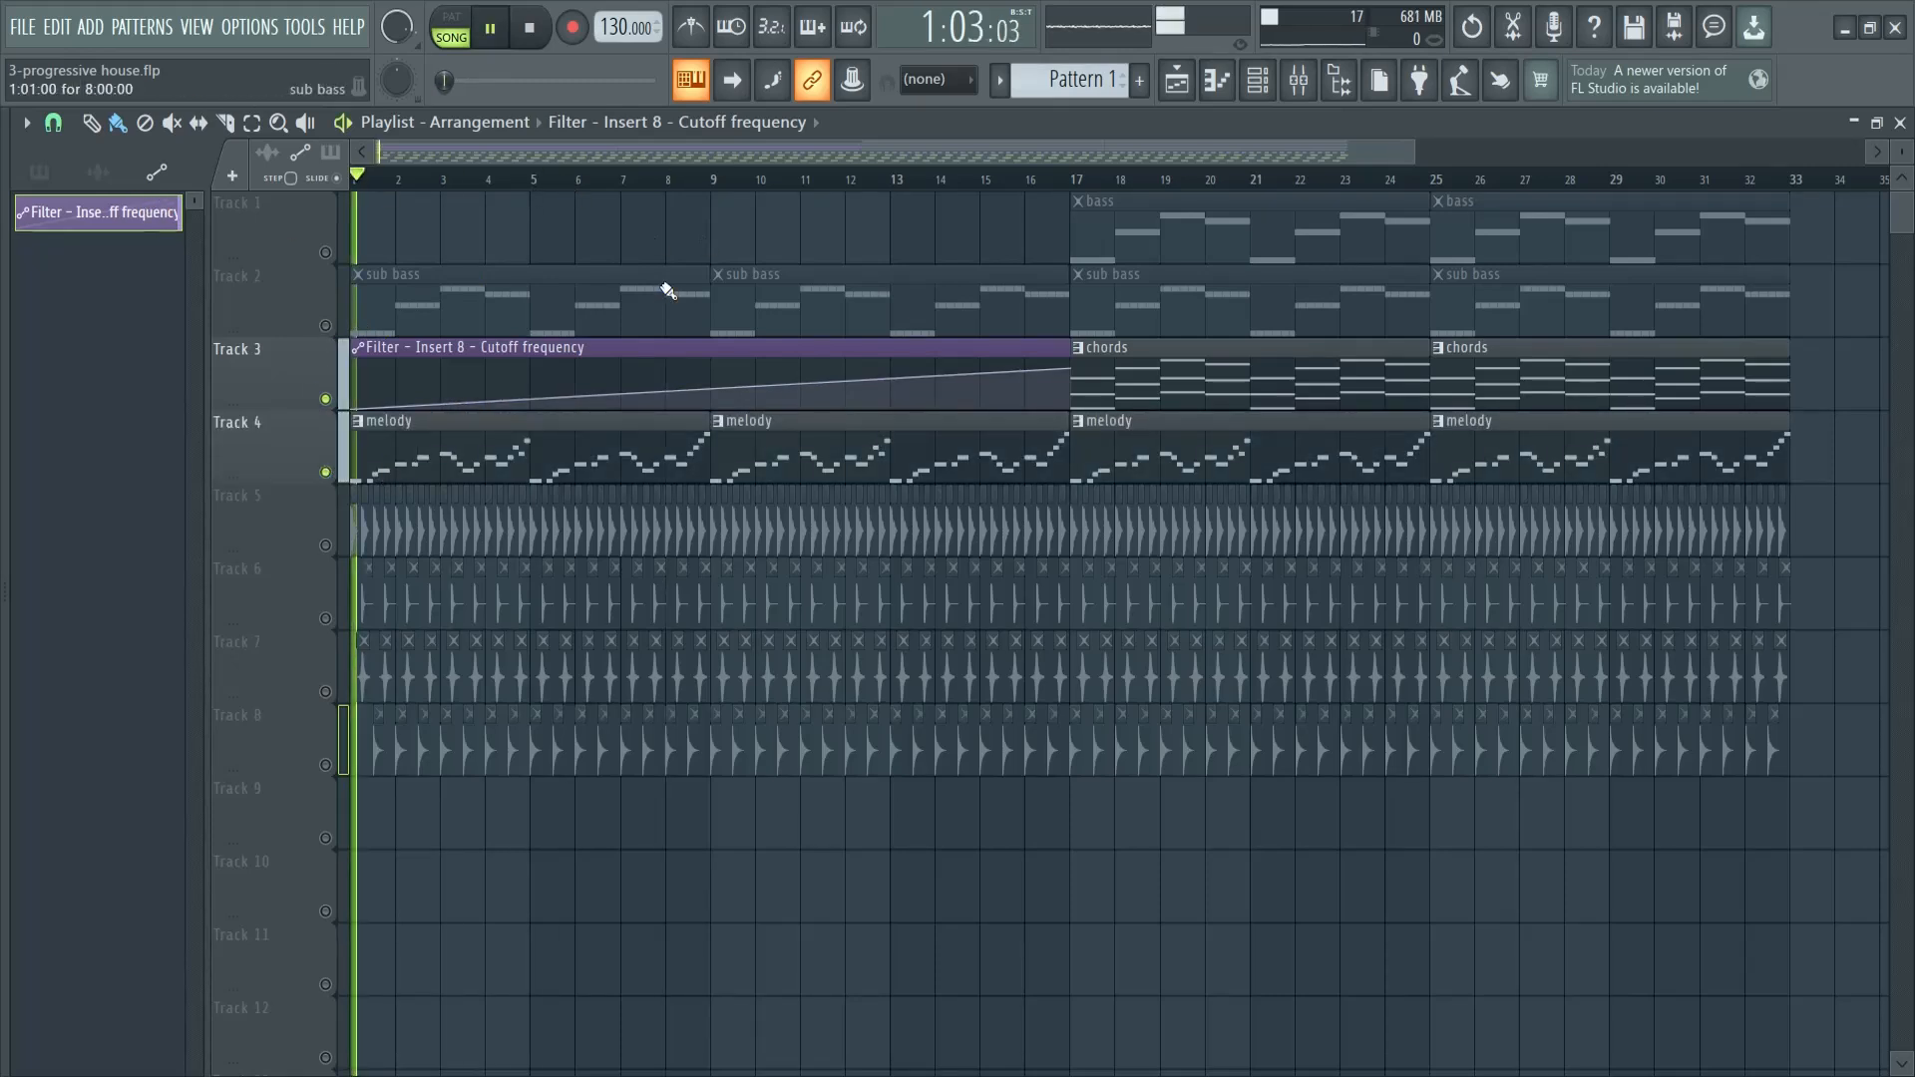
pyautogui.moveTo(792, 389); pyautogui.dragTo(792, 434)
pyautogui.moveTo(1069, 385); pyautogui.dragTo(1078, 348)
# - Preview the melody's filter sweep from several positions leading up to bar 17
pyautogui.click(1038, 182)
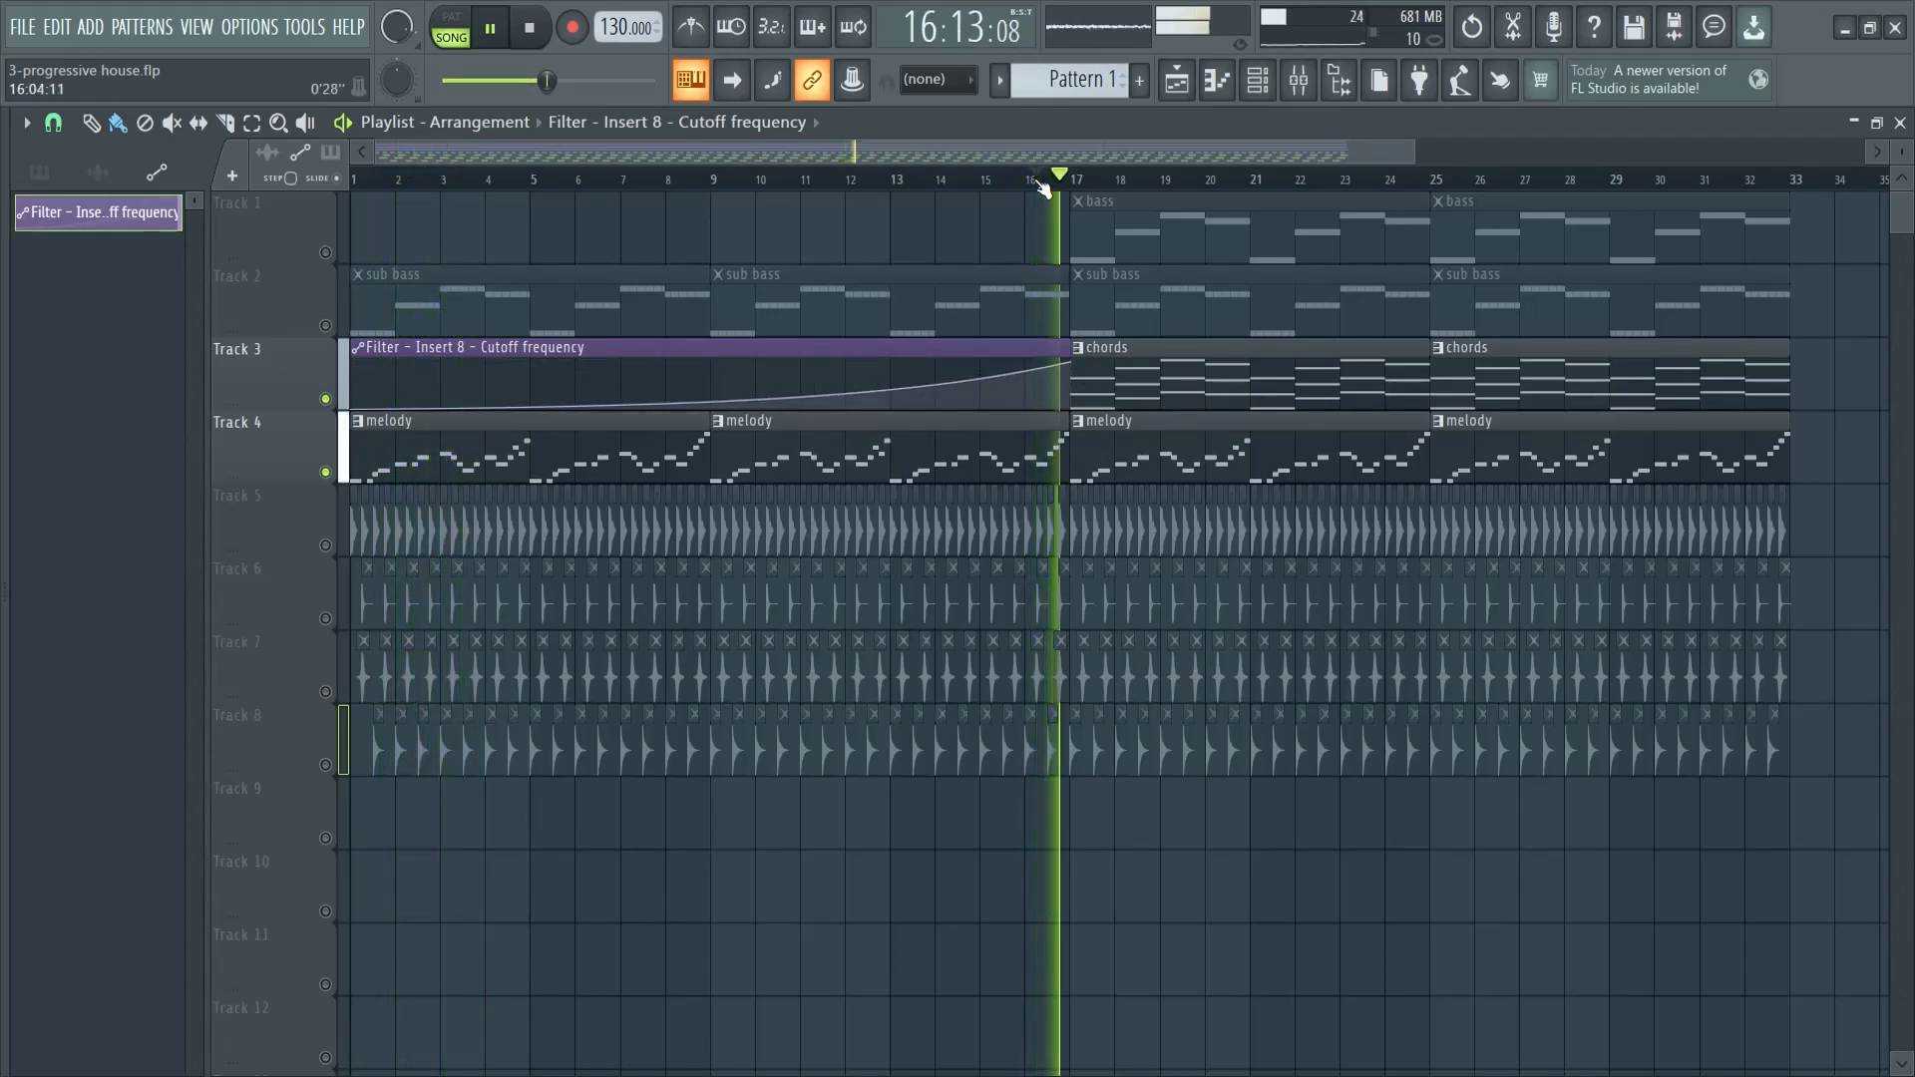
pyautogui.moveTo(1040, 182); pyautogui.dragTo(688, 182)
pyautogui.click(916, 182)
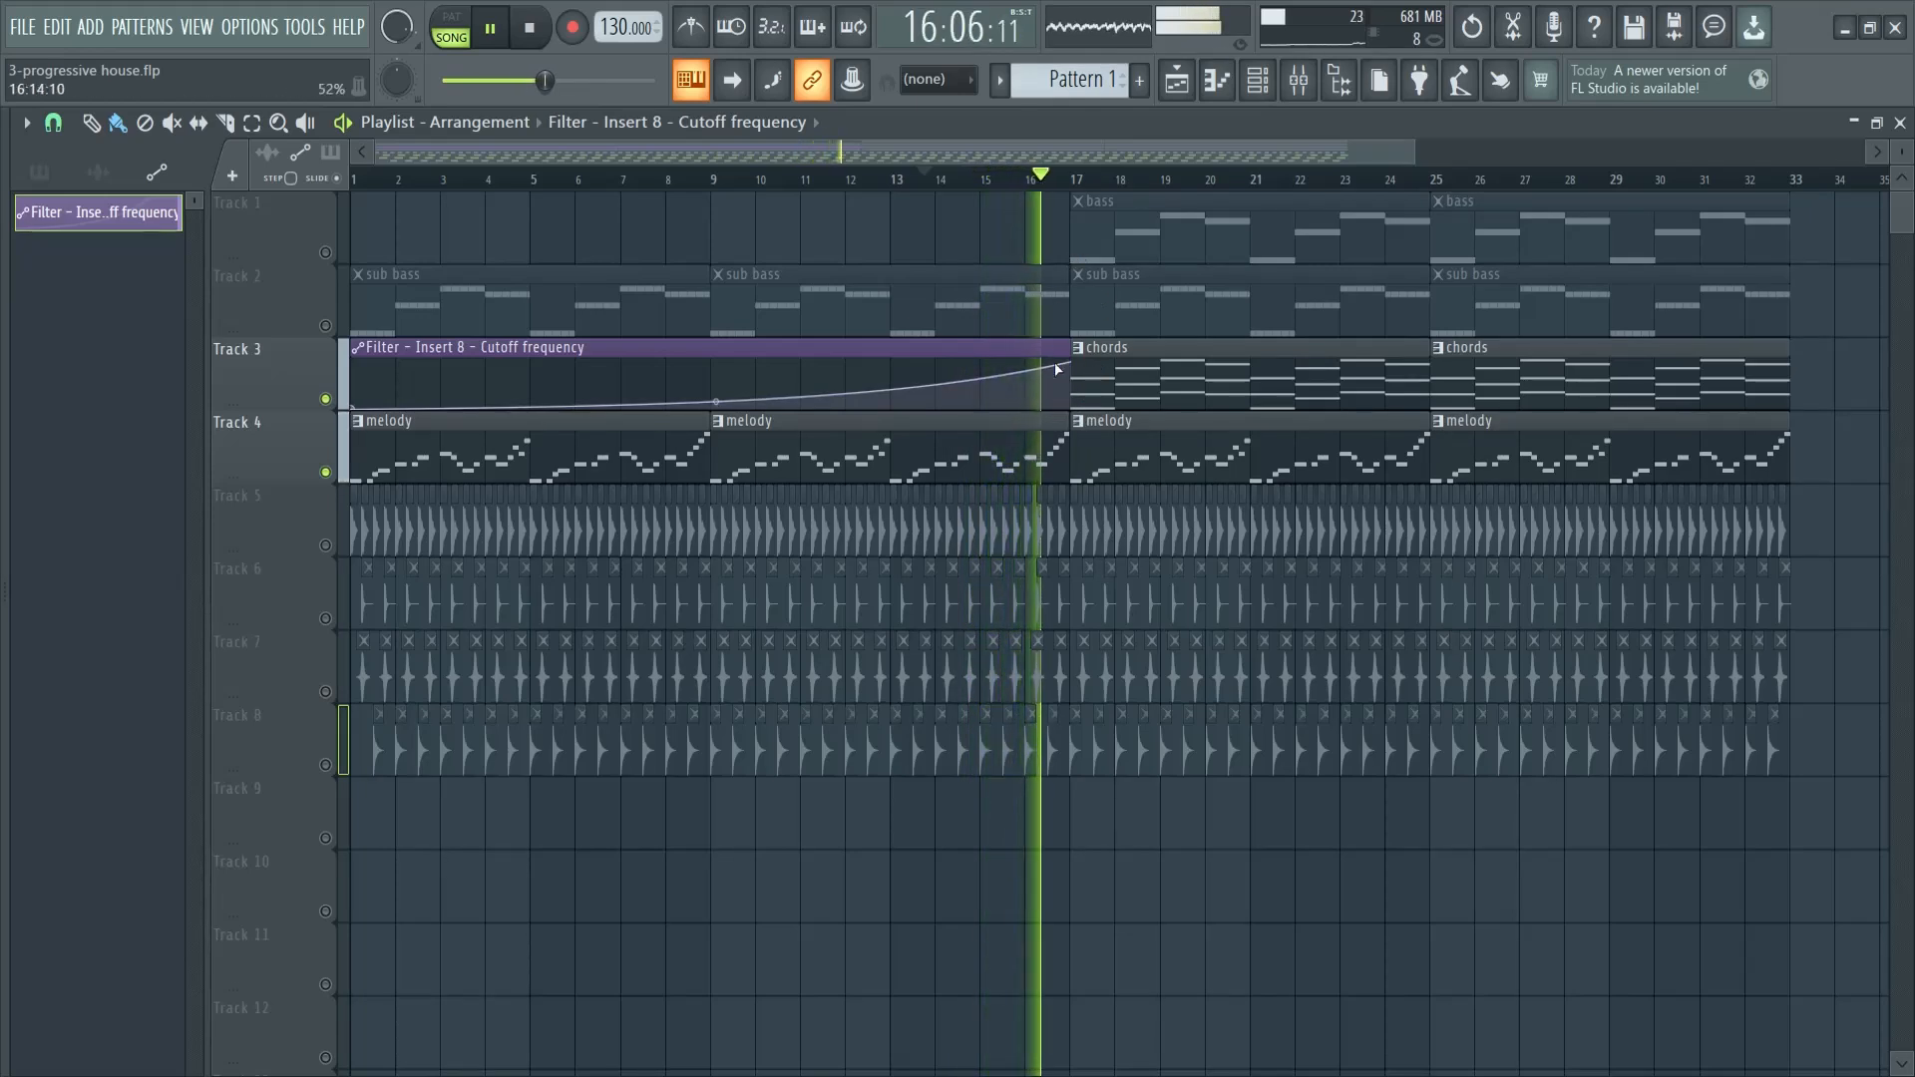
pyautogui.press('space')
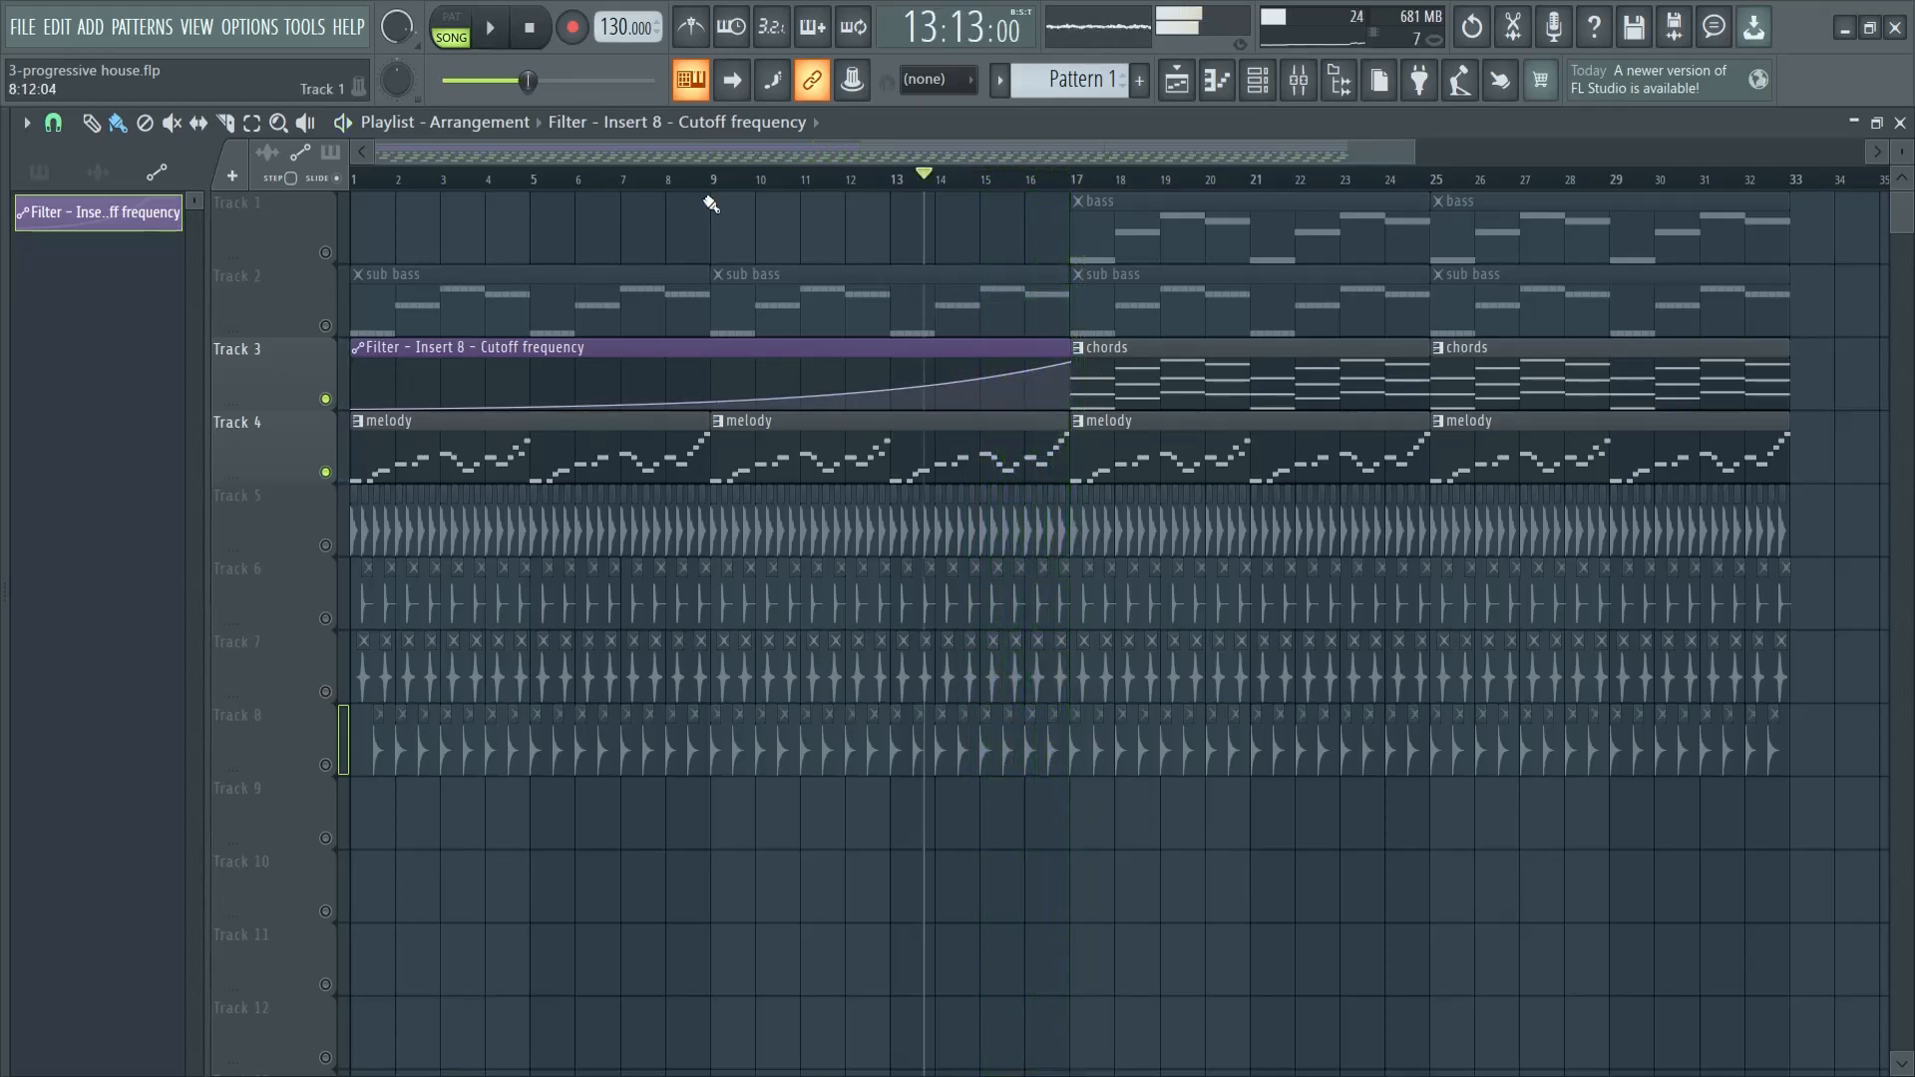
# - Re-enable all tracks and preview the full arrangement with the filter sweep from the start and from bar 14
pyautogui.rightClick(326, 472)
pyautogui.moveTo(371, 180); pyautogui.dragTo(352, 179)
pyautogui.press('space')
pyautogui.press('space')
pyautogui.rightClick(325, 472)
pyautogui.press('space')
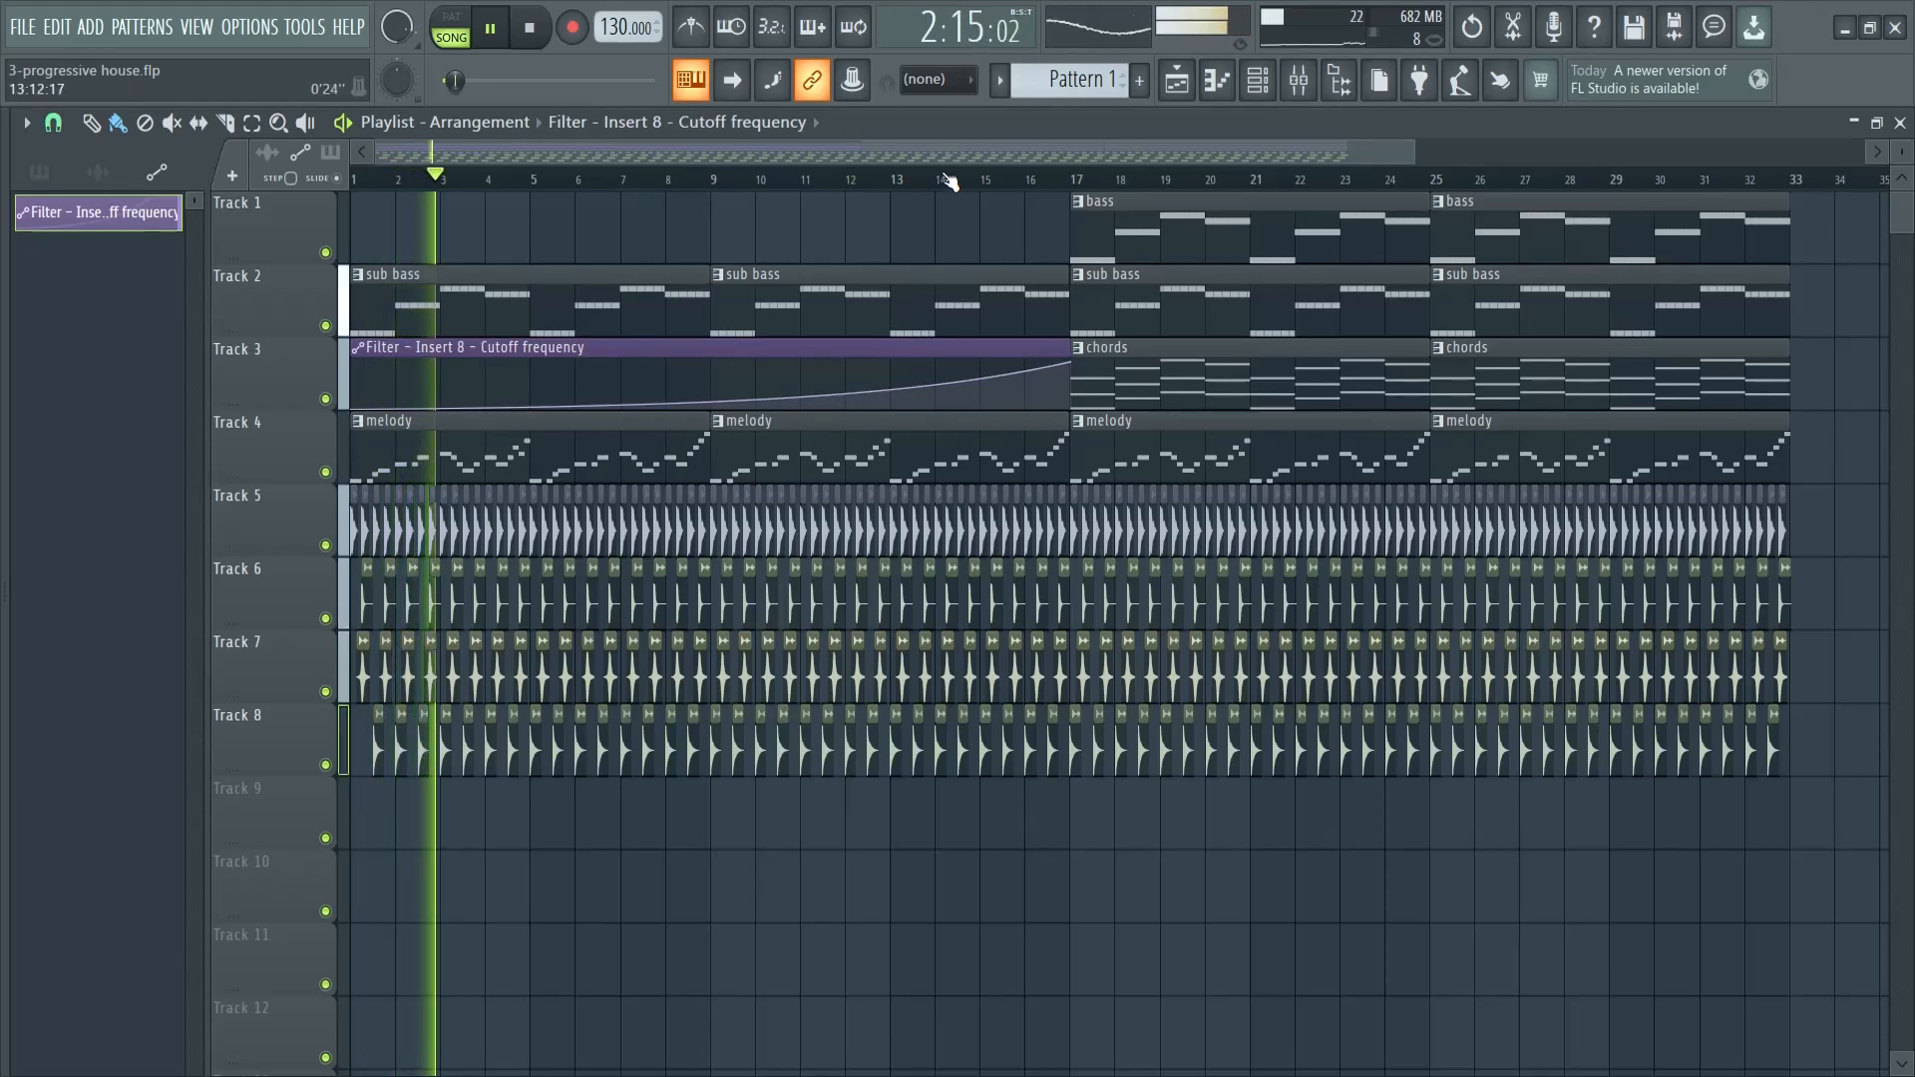
pyautogui.click(966, 177)
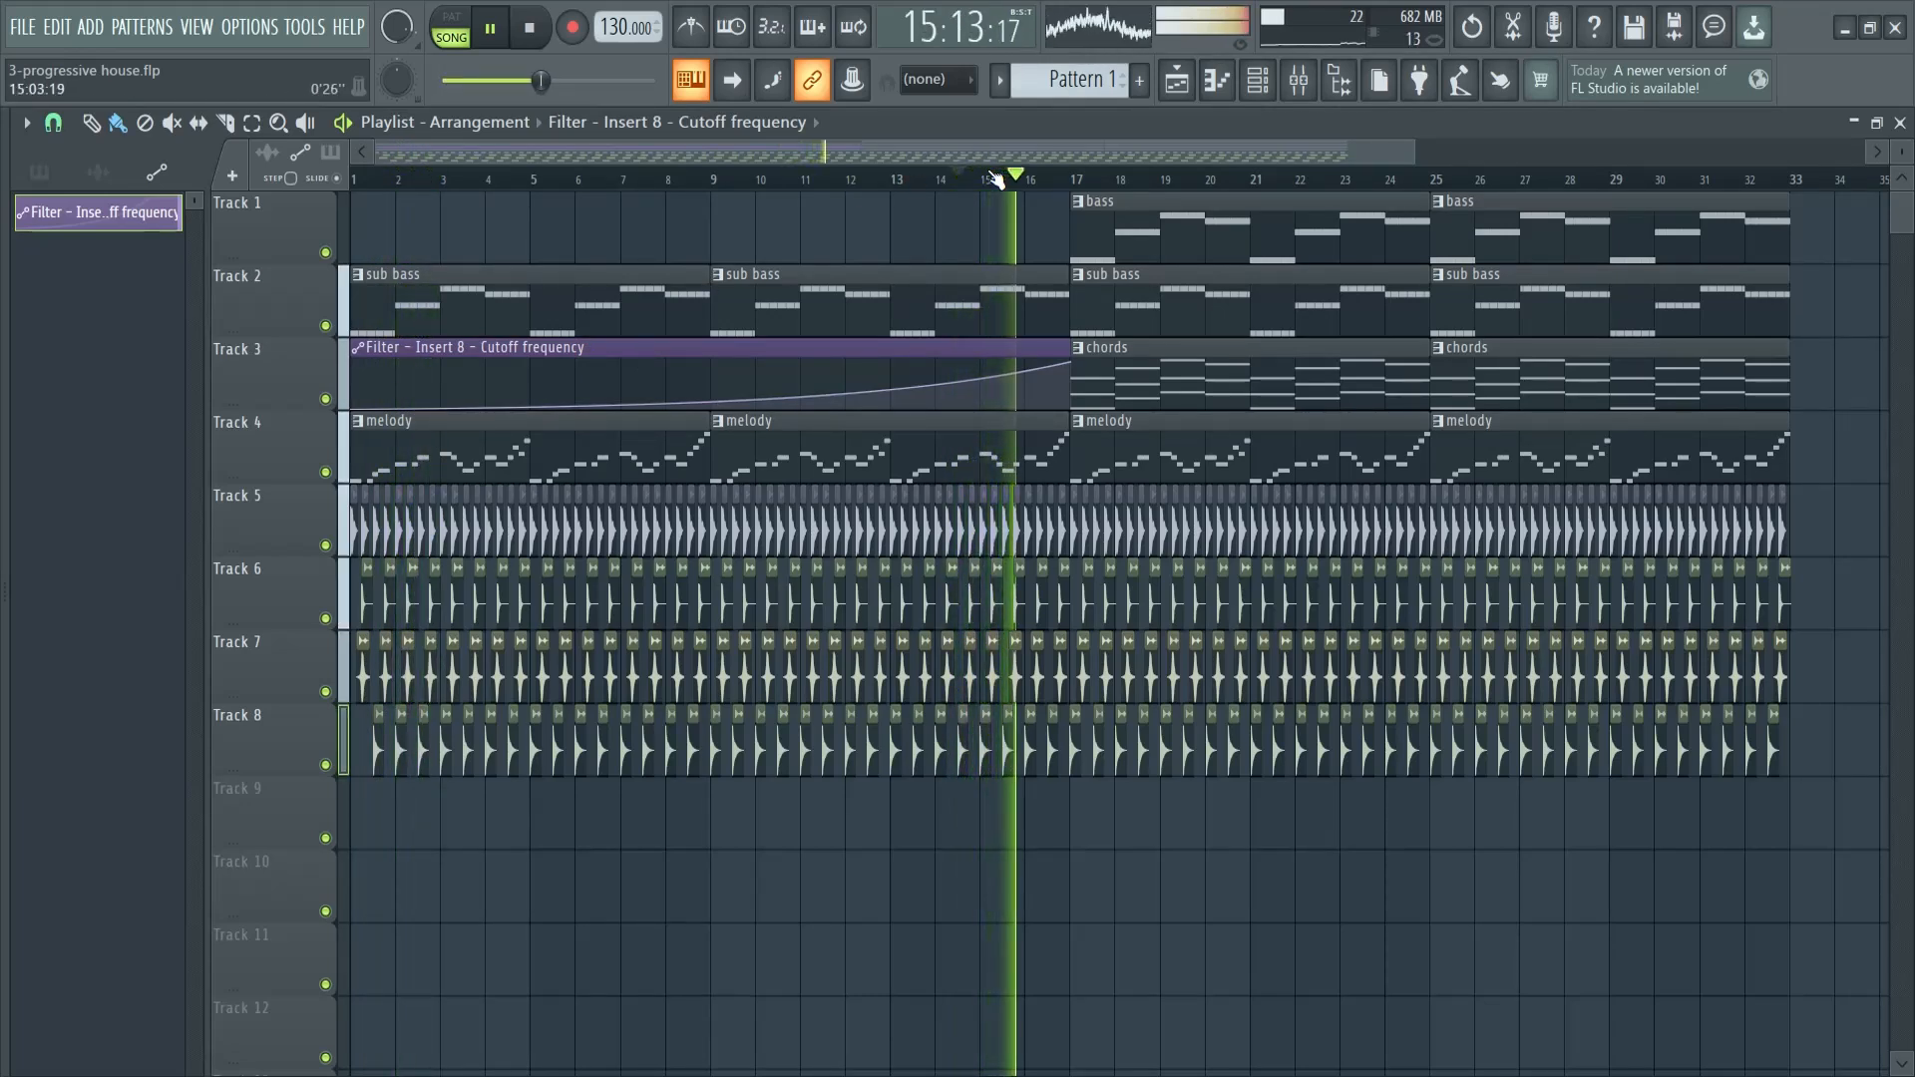
pyautogui.press('space')
# - Expand the sample browser, search for "build" and audition the Savage Sounds buildup samples
pyautogui.moveTo(5, 782); pyautogui.dragTo(254, 782)
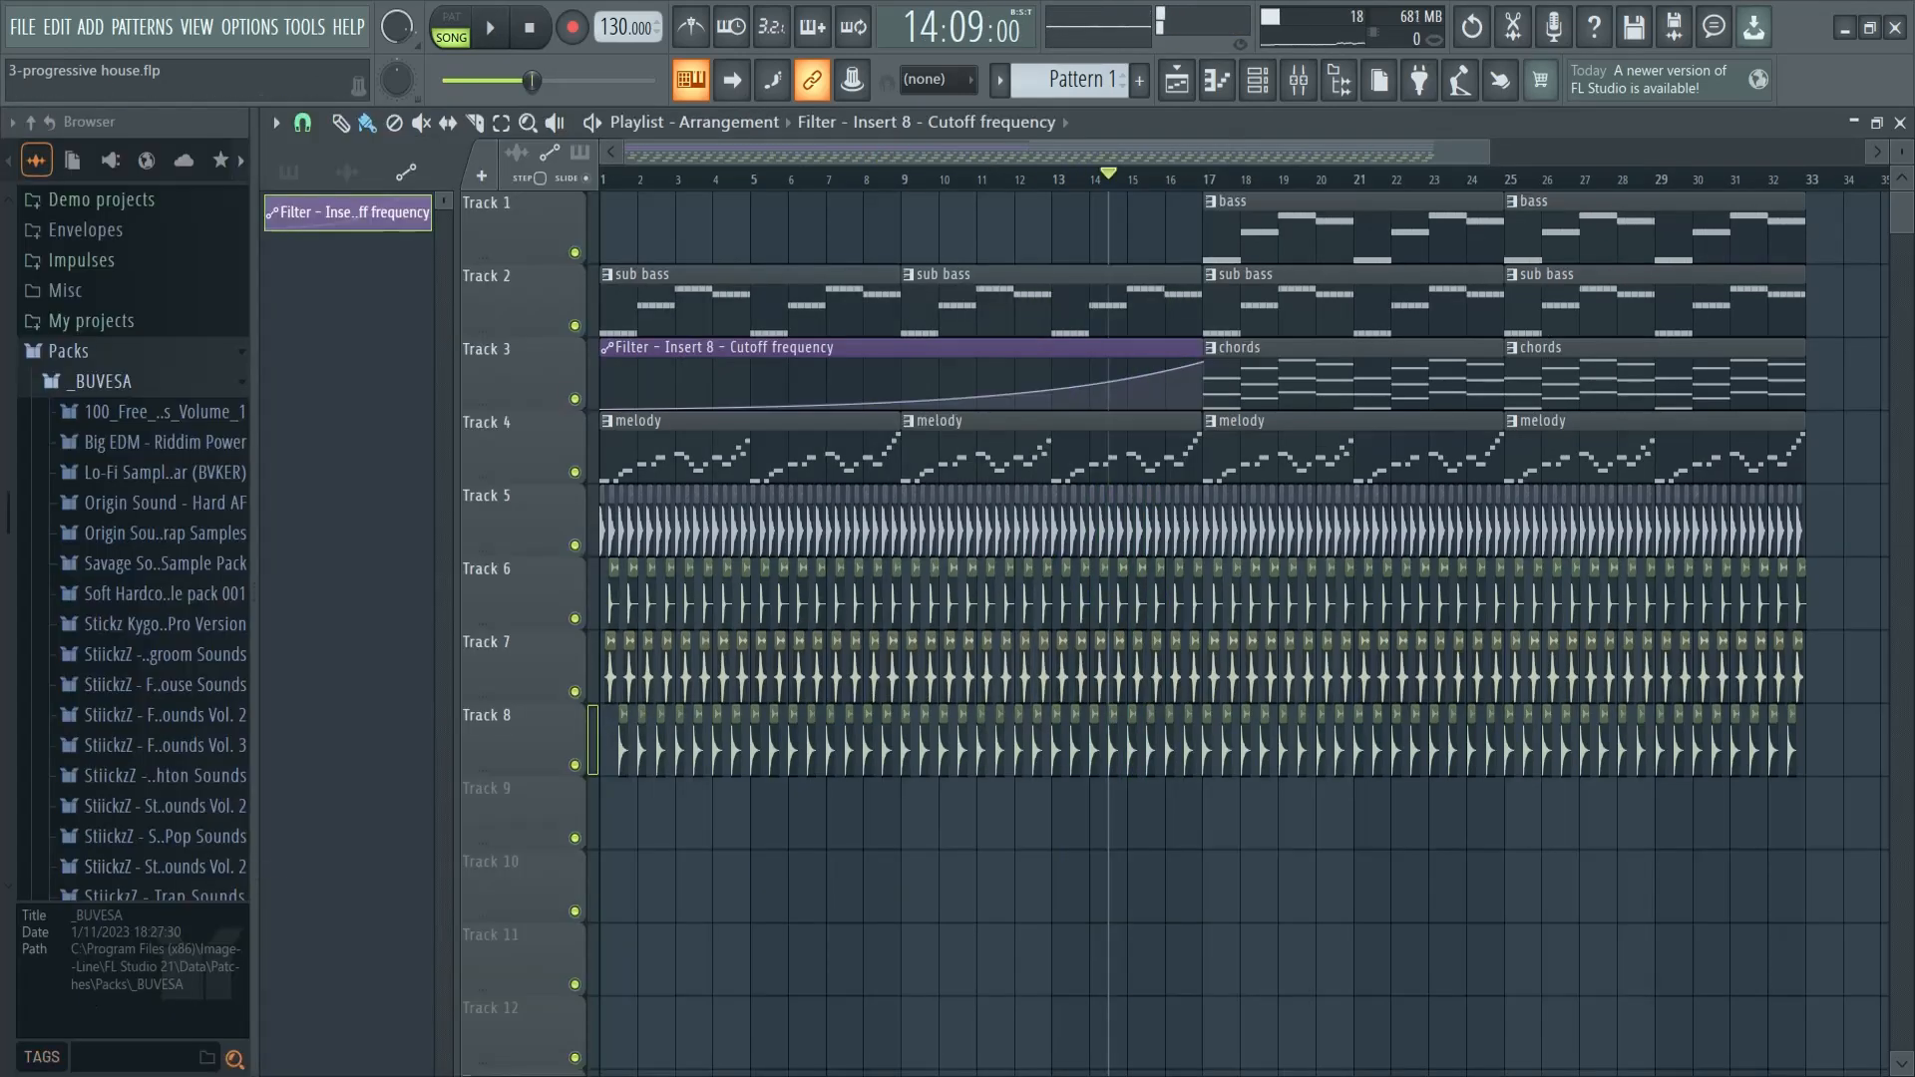
pyautogui.press('Return')
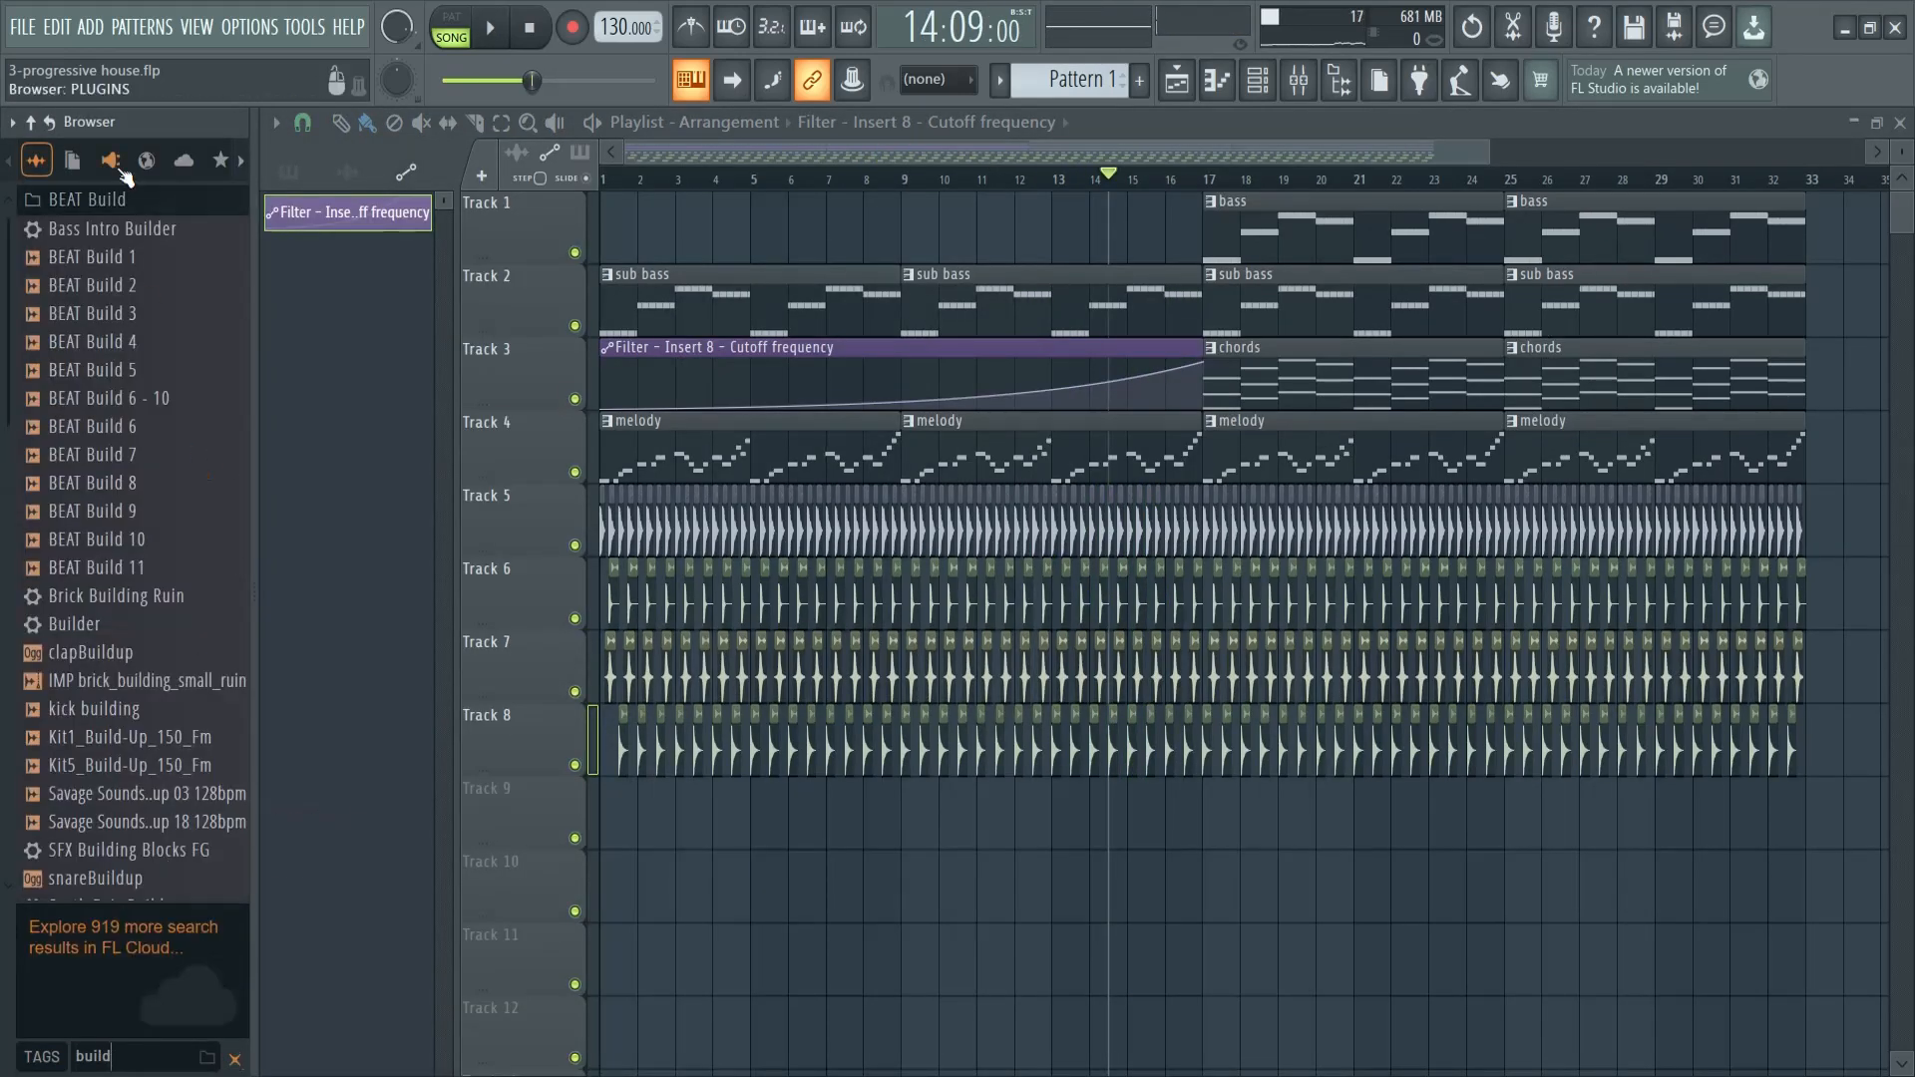
pyautogui.scroll(-2, 129, 649)
pyautogui.click(164, 780)
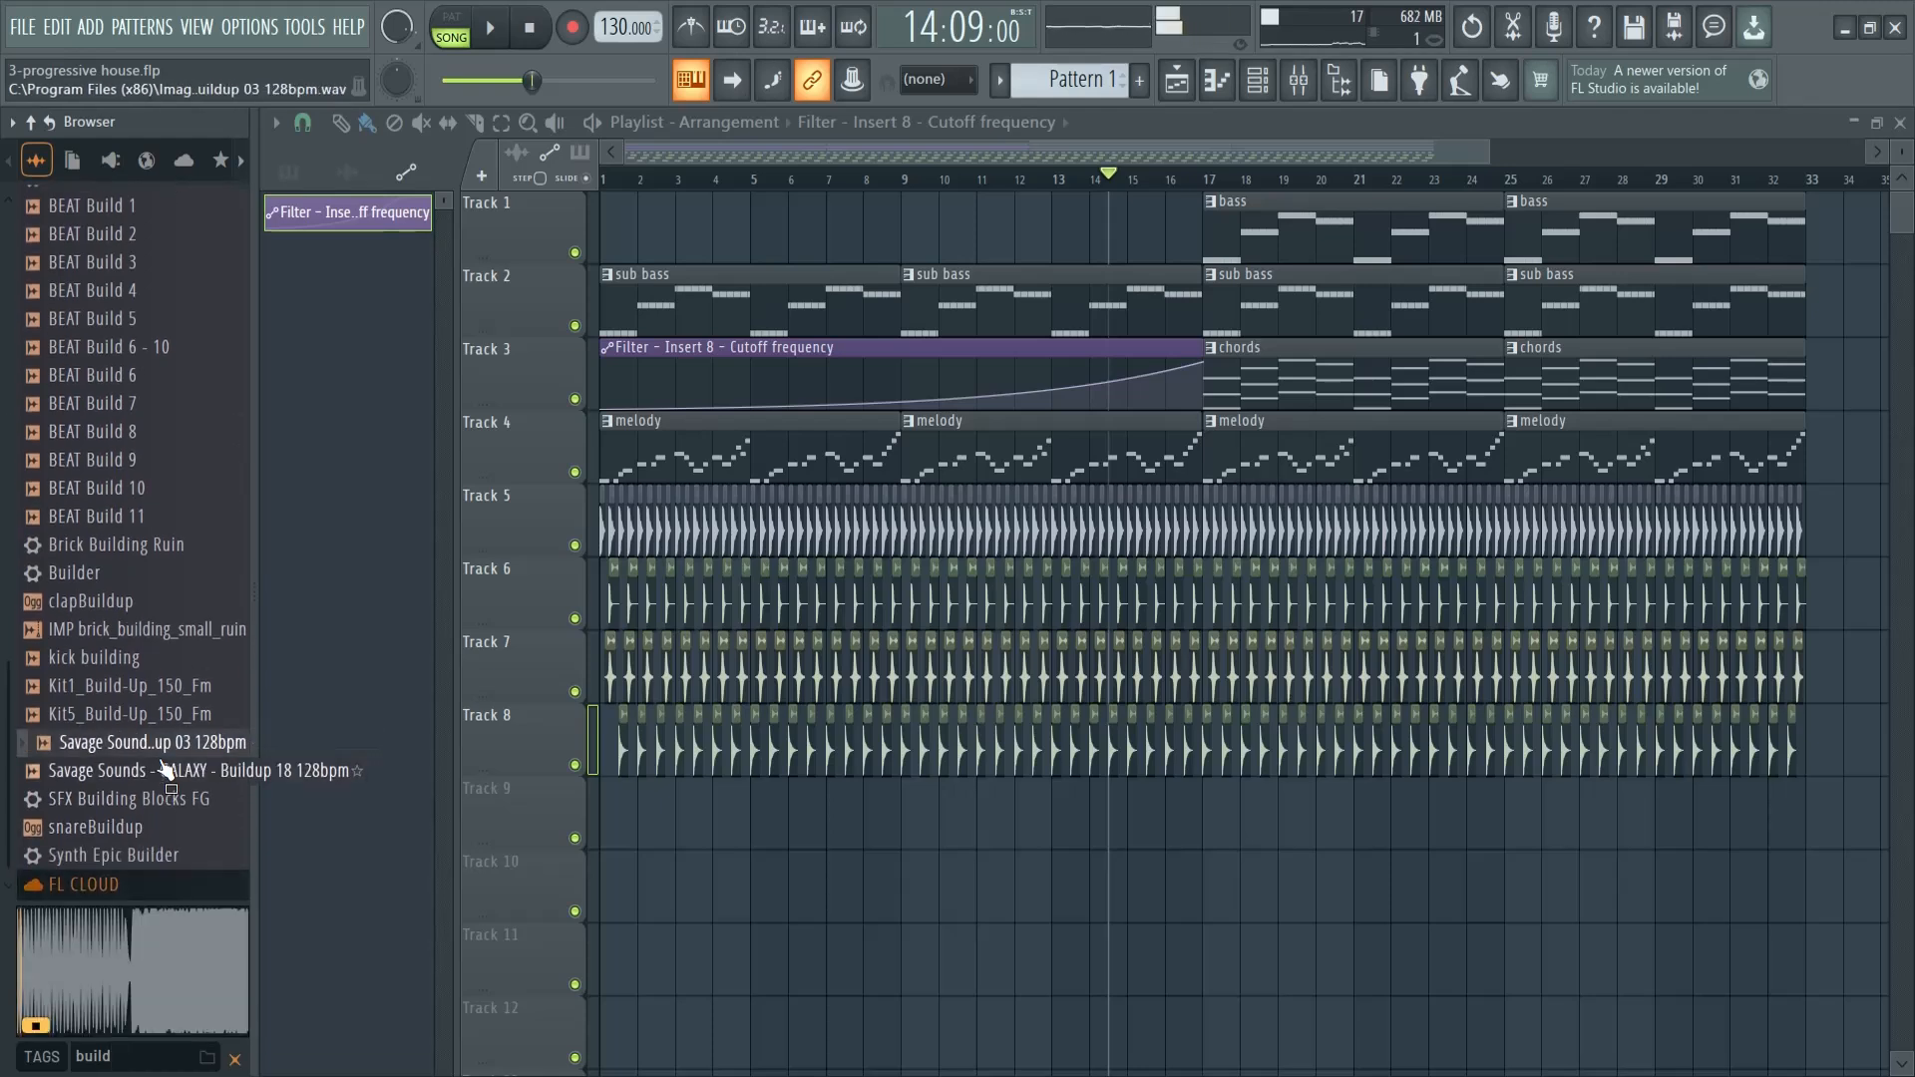
# - Audition the snareBuildup sample and place it on Track 9 from bar 5, aligned so its crescendo ends at bar 17
pyautogui.click(150, 828)
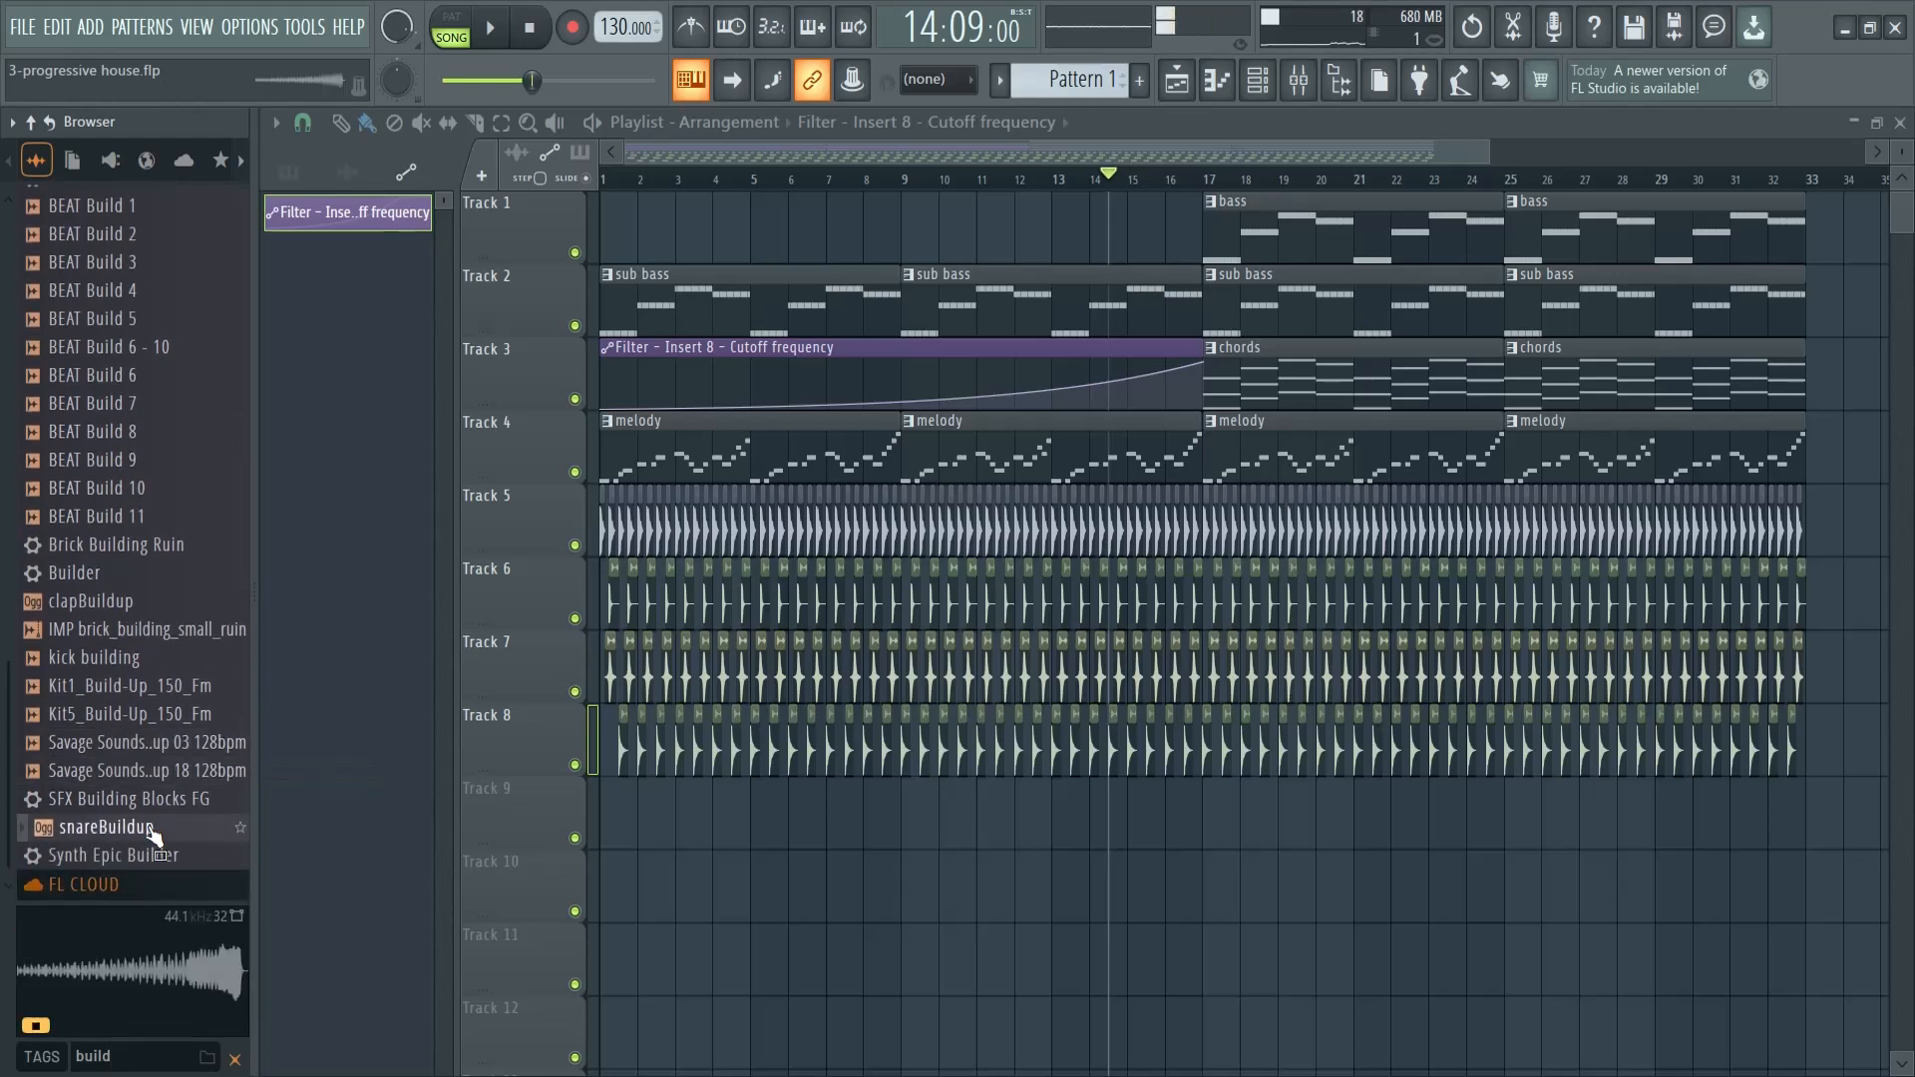
pyautogui.moveTo(149, 838); pyautogui.dragTo(766, 820)
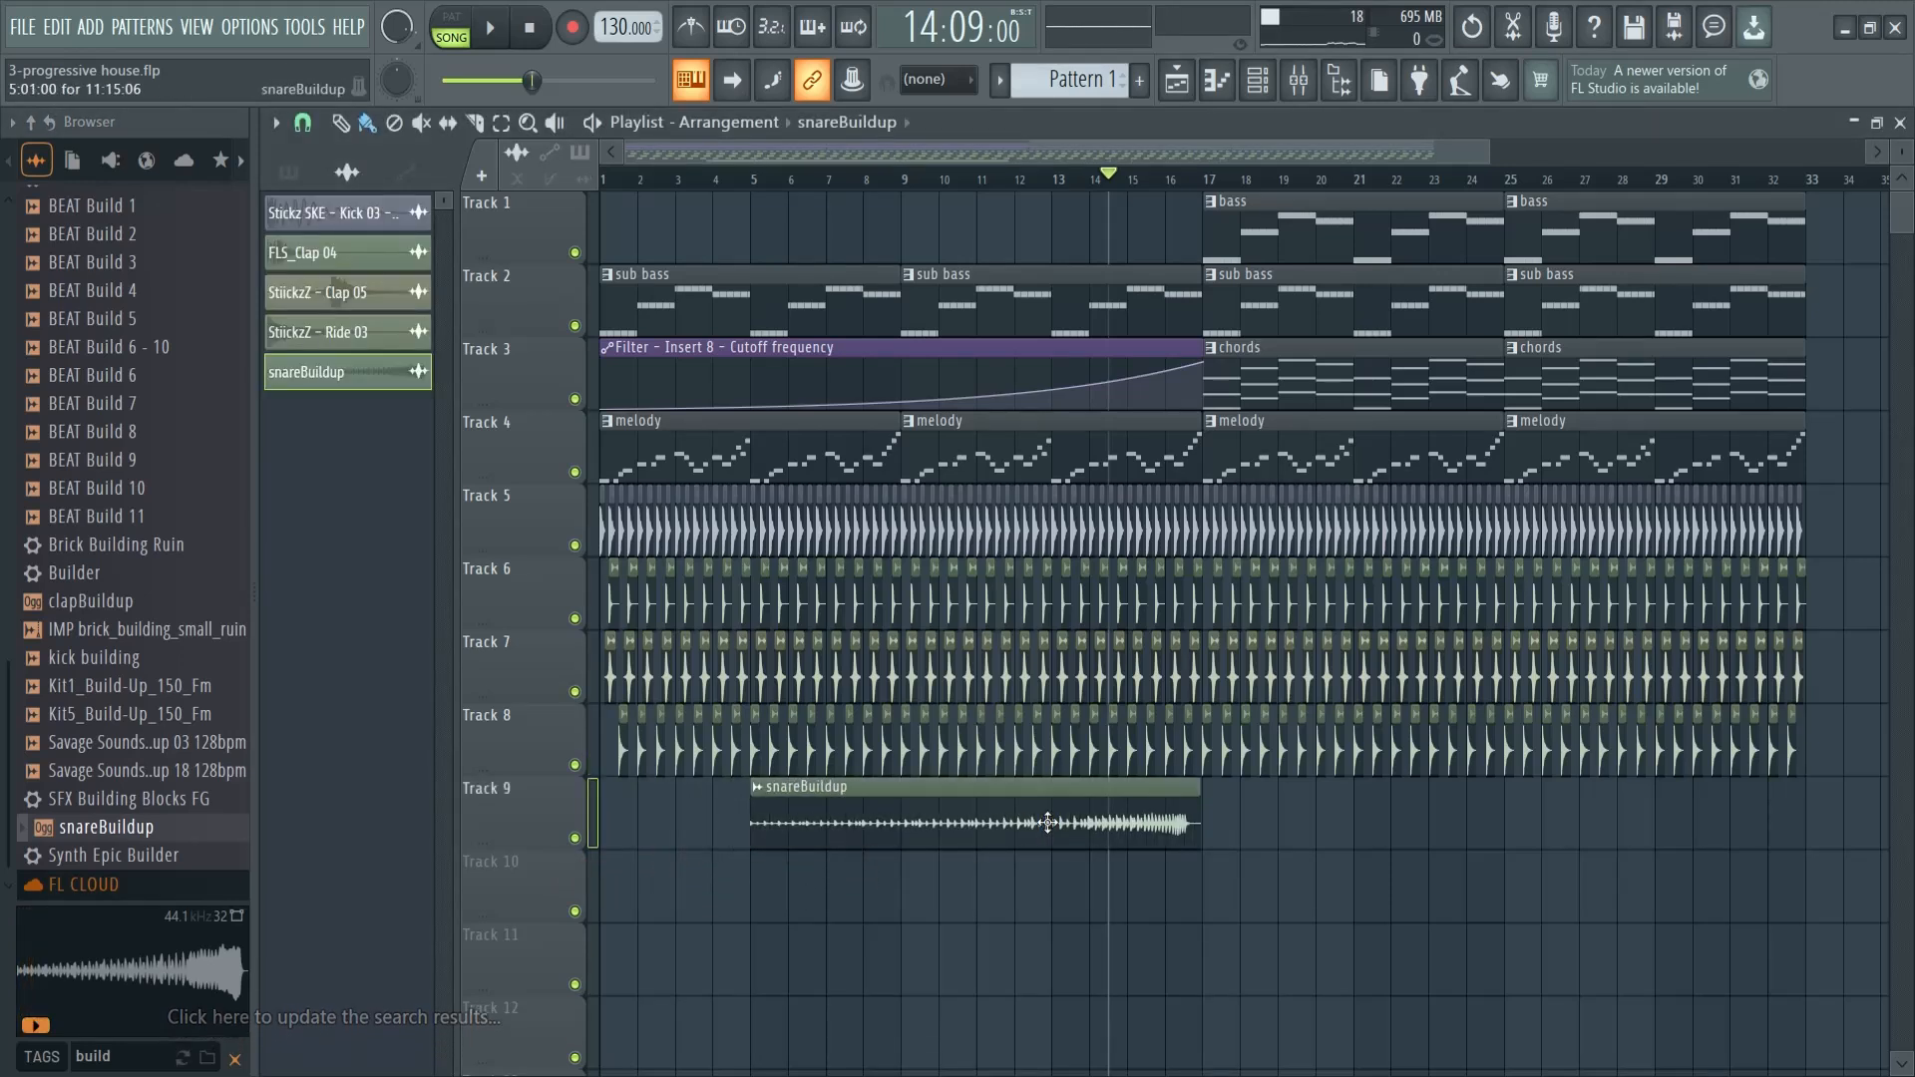
pyautogui.moveTo(1050, 823); pyautogui.dragTo(1063, 823)
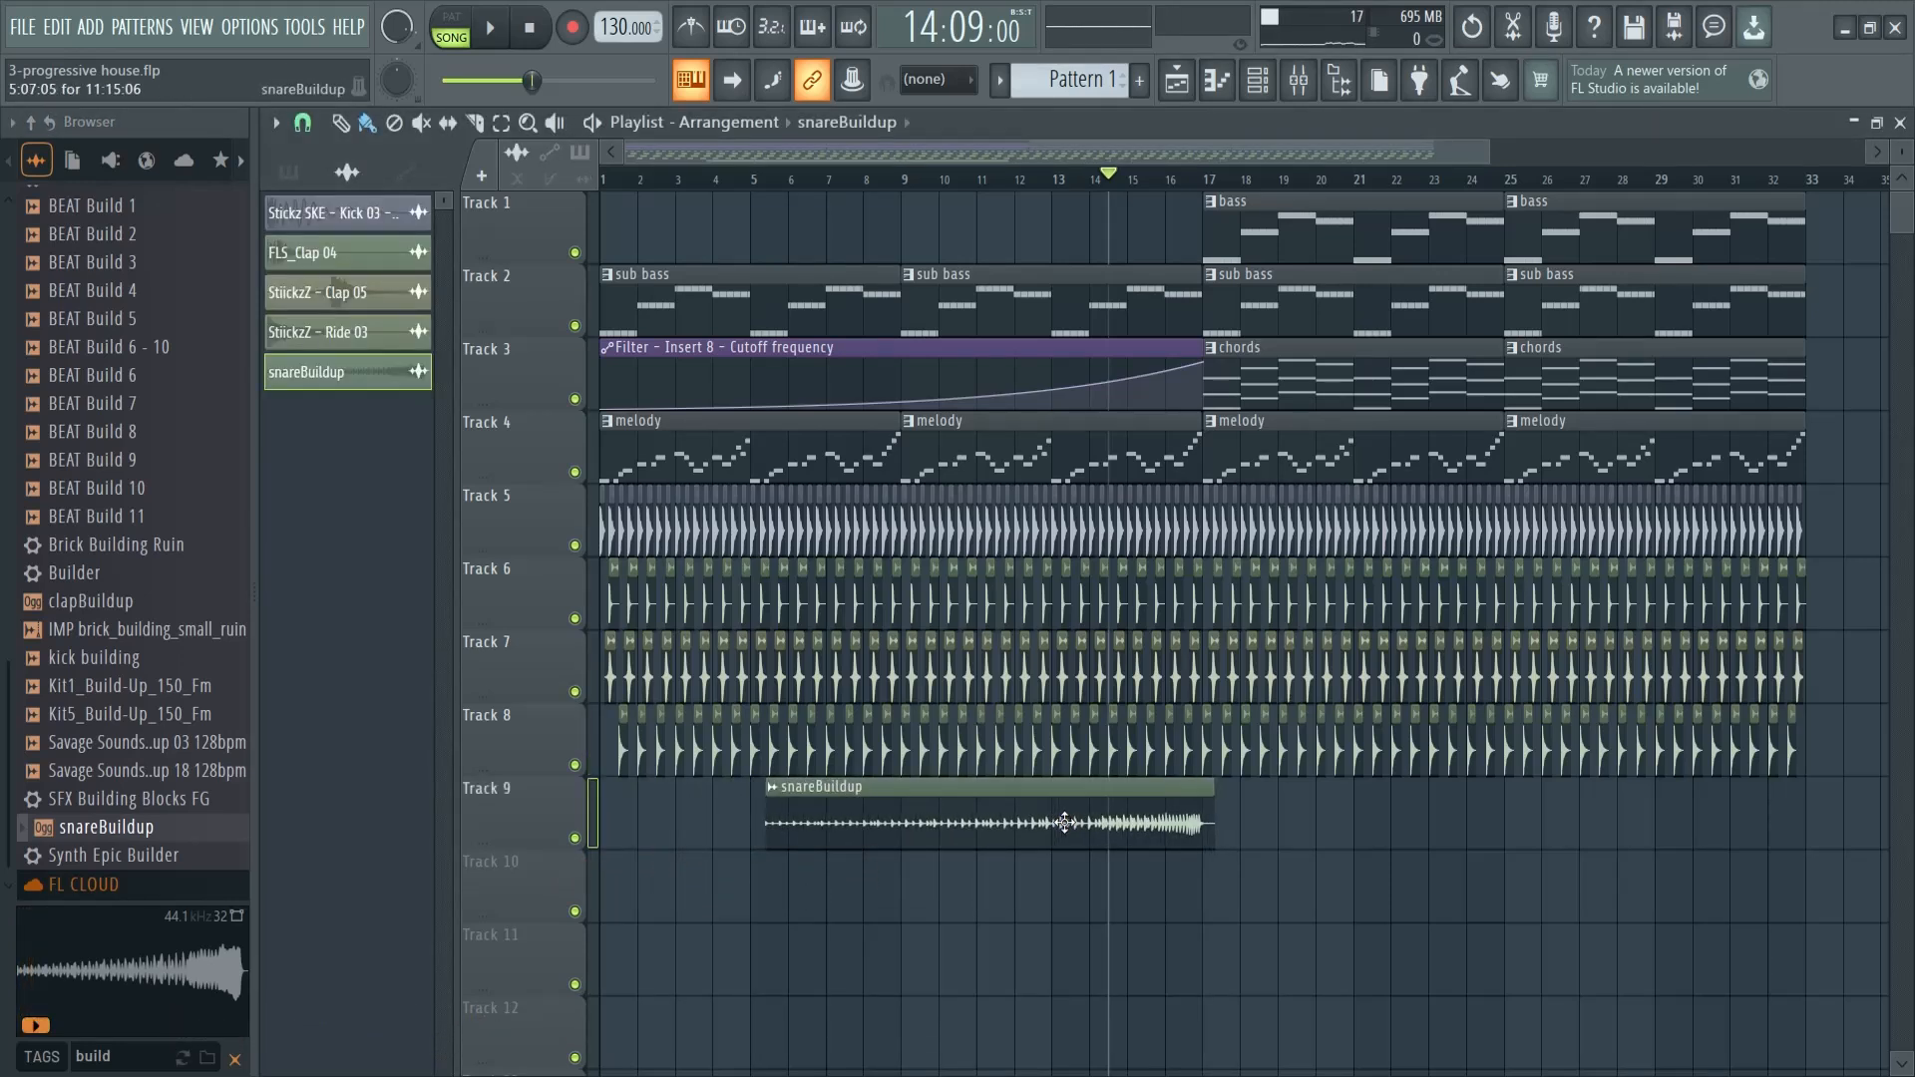
# - Compare the buildup samples, place Savage Sounds - GALAXY - Buildup 18 128bpm on Track 10 leading into bar 17, and preview from bar 15
pyautogui.click(171, 773)
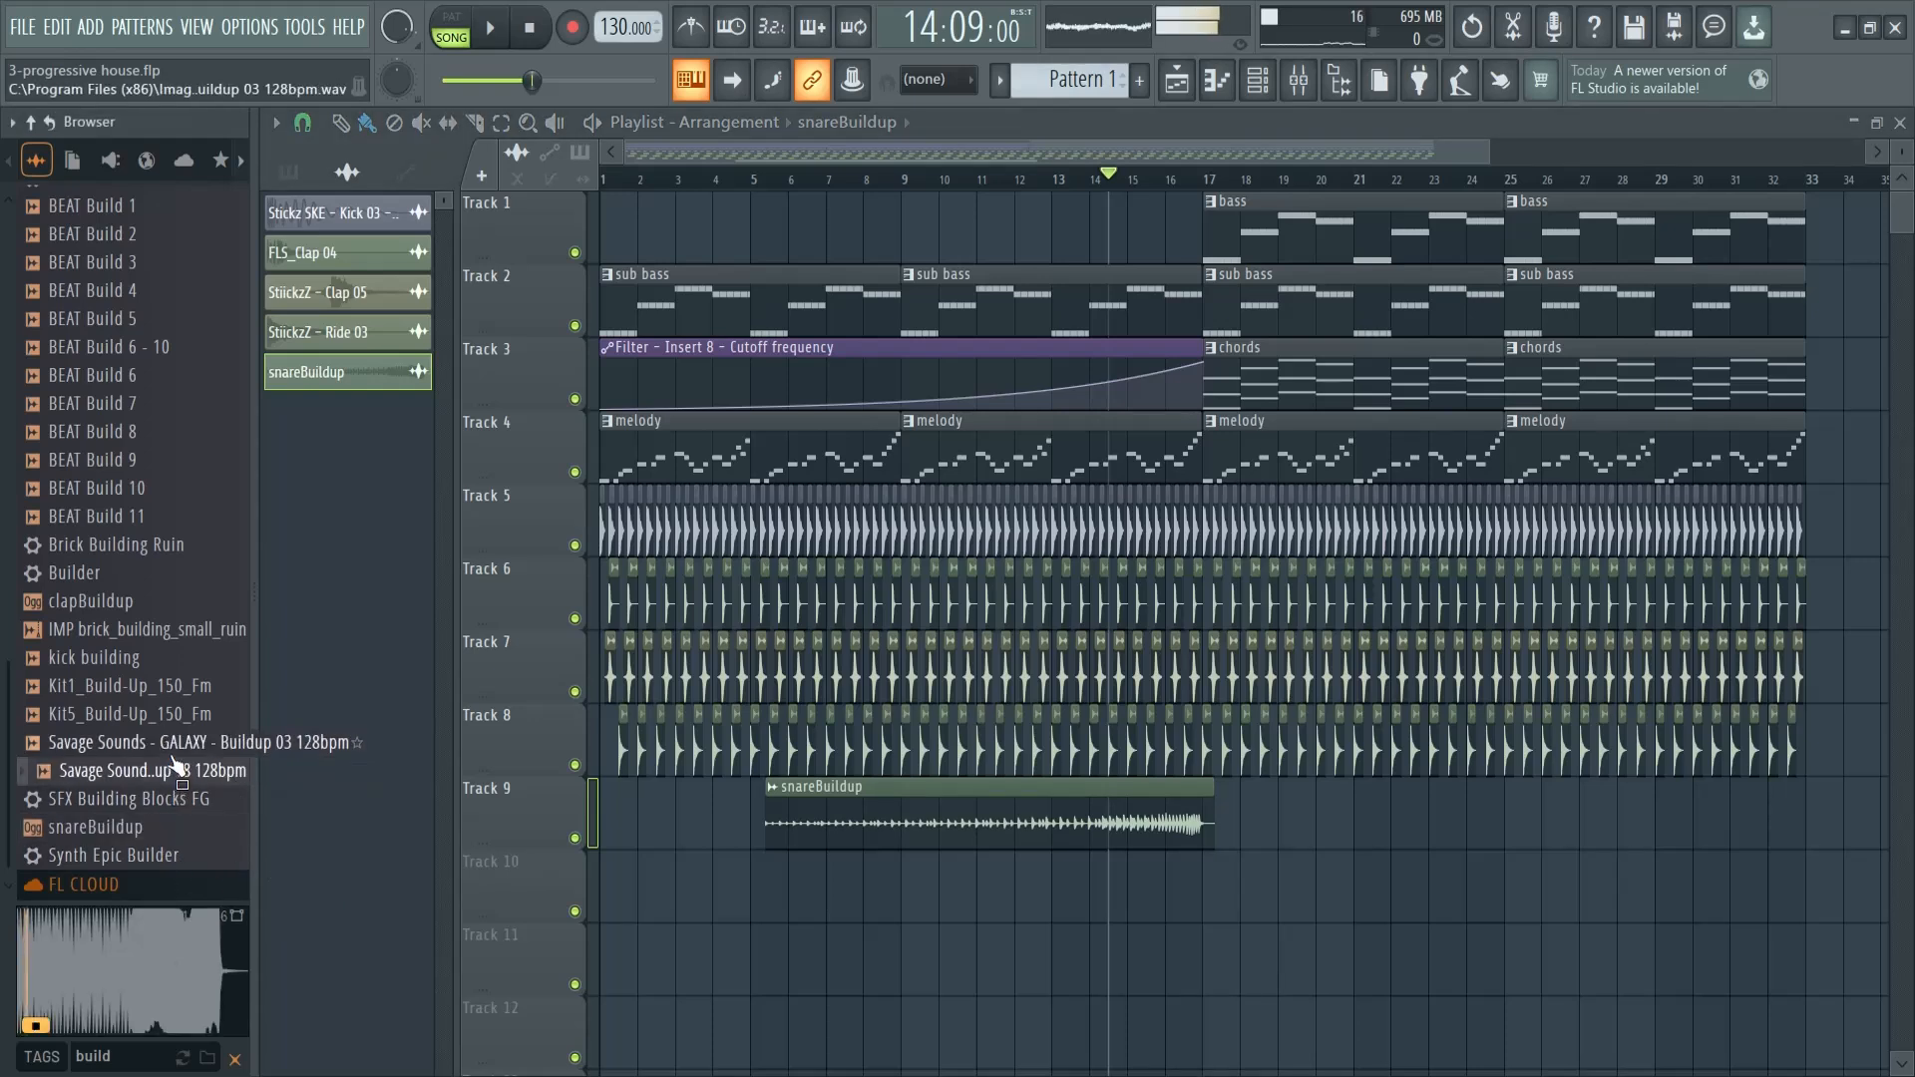
pyautogui.click(157, 715)
pyautogui.click(154, 743)
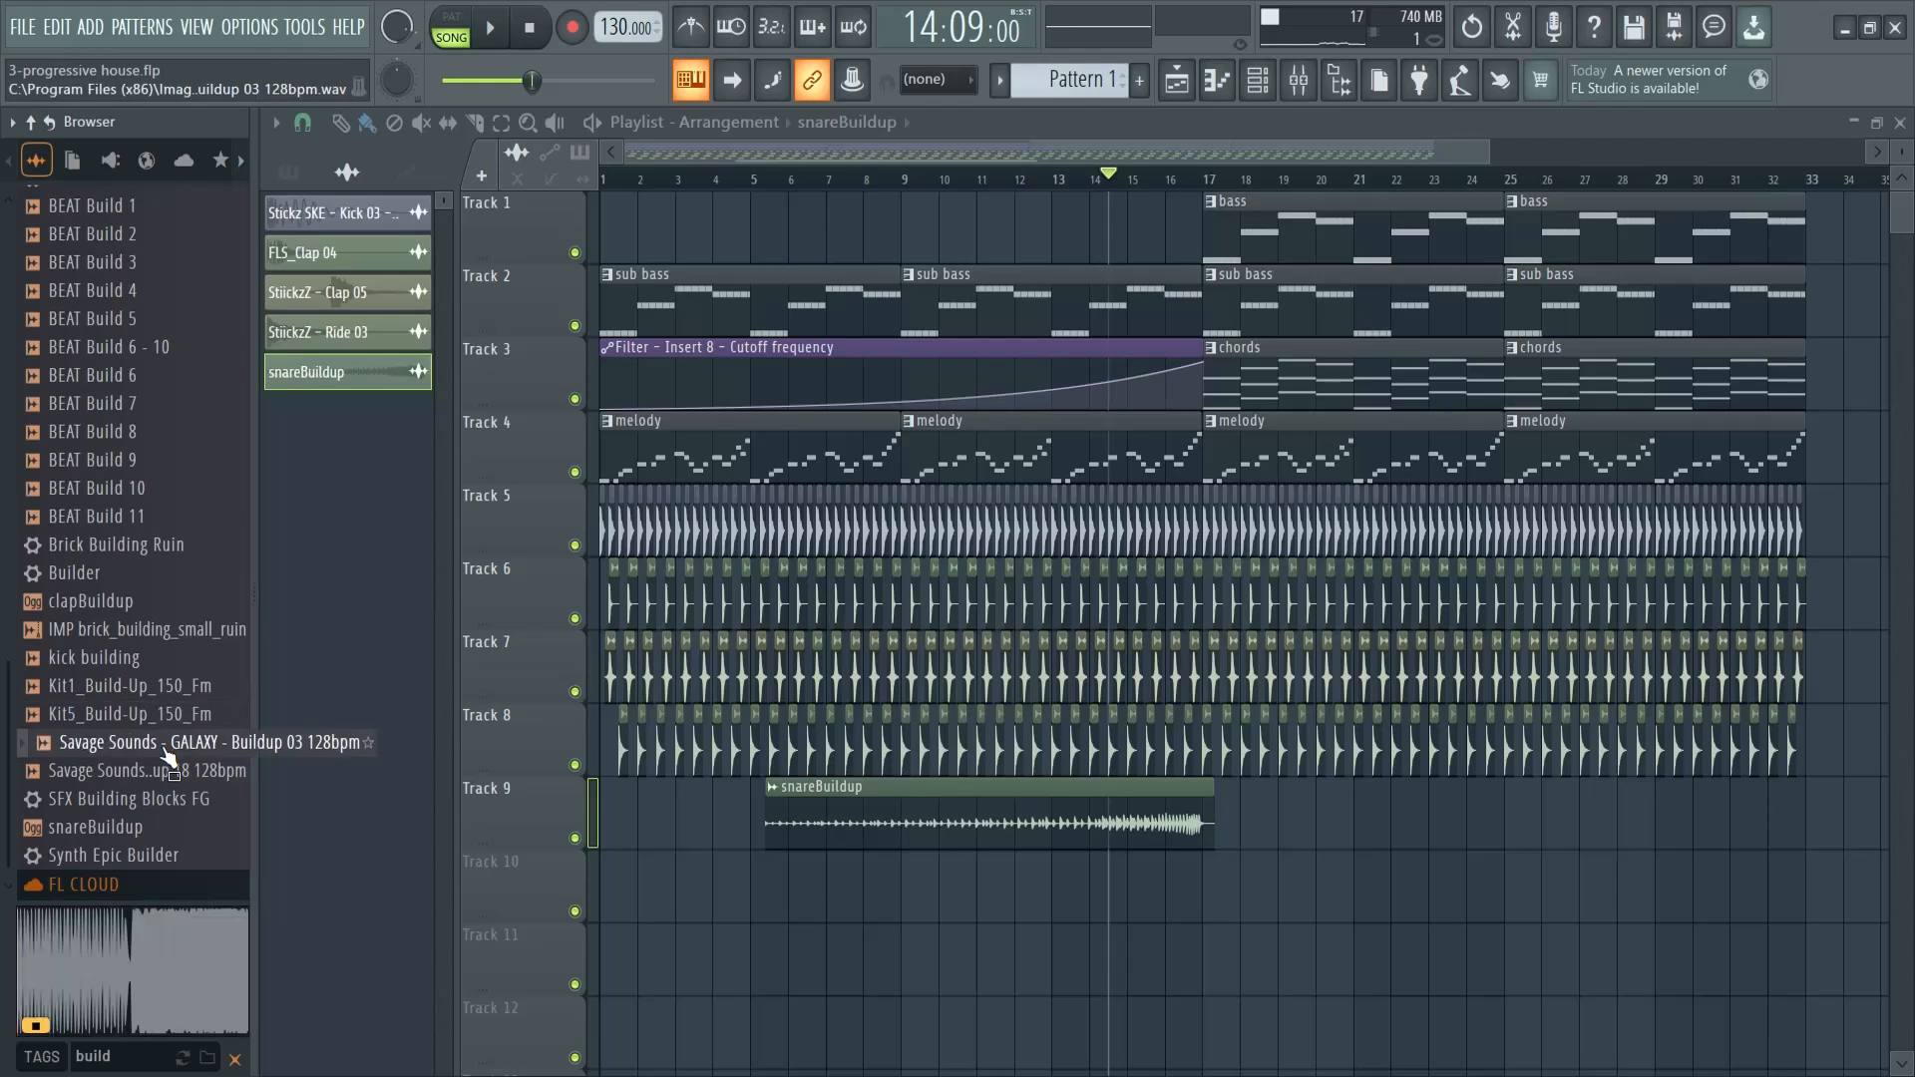
pyautogui.click(165, 774)
pyautogui.moveTo(169, 778); pyautogui.dragTo(1069, 899)
pyautogui.click(1152, 185)
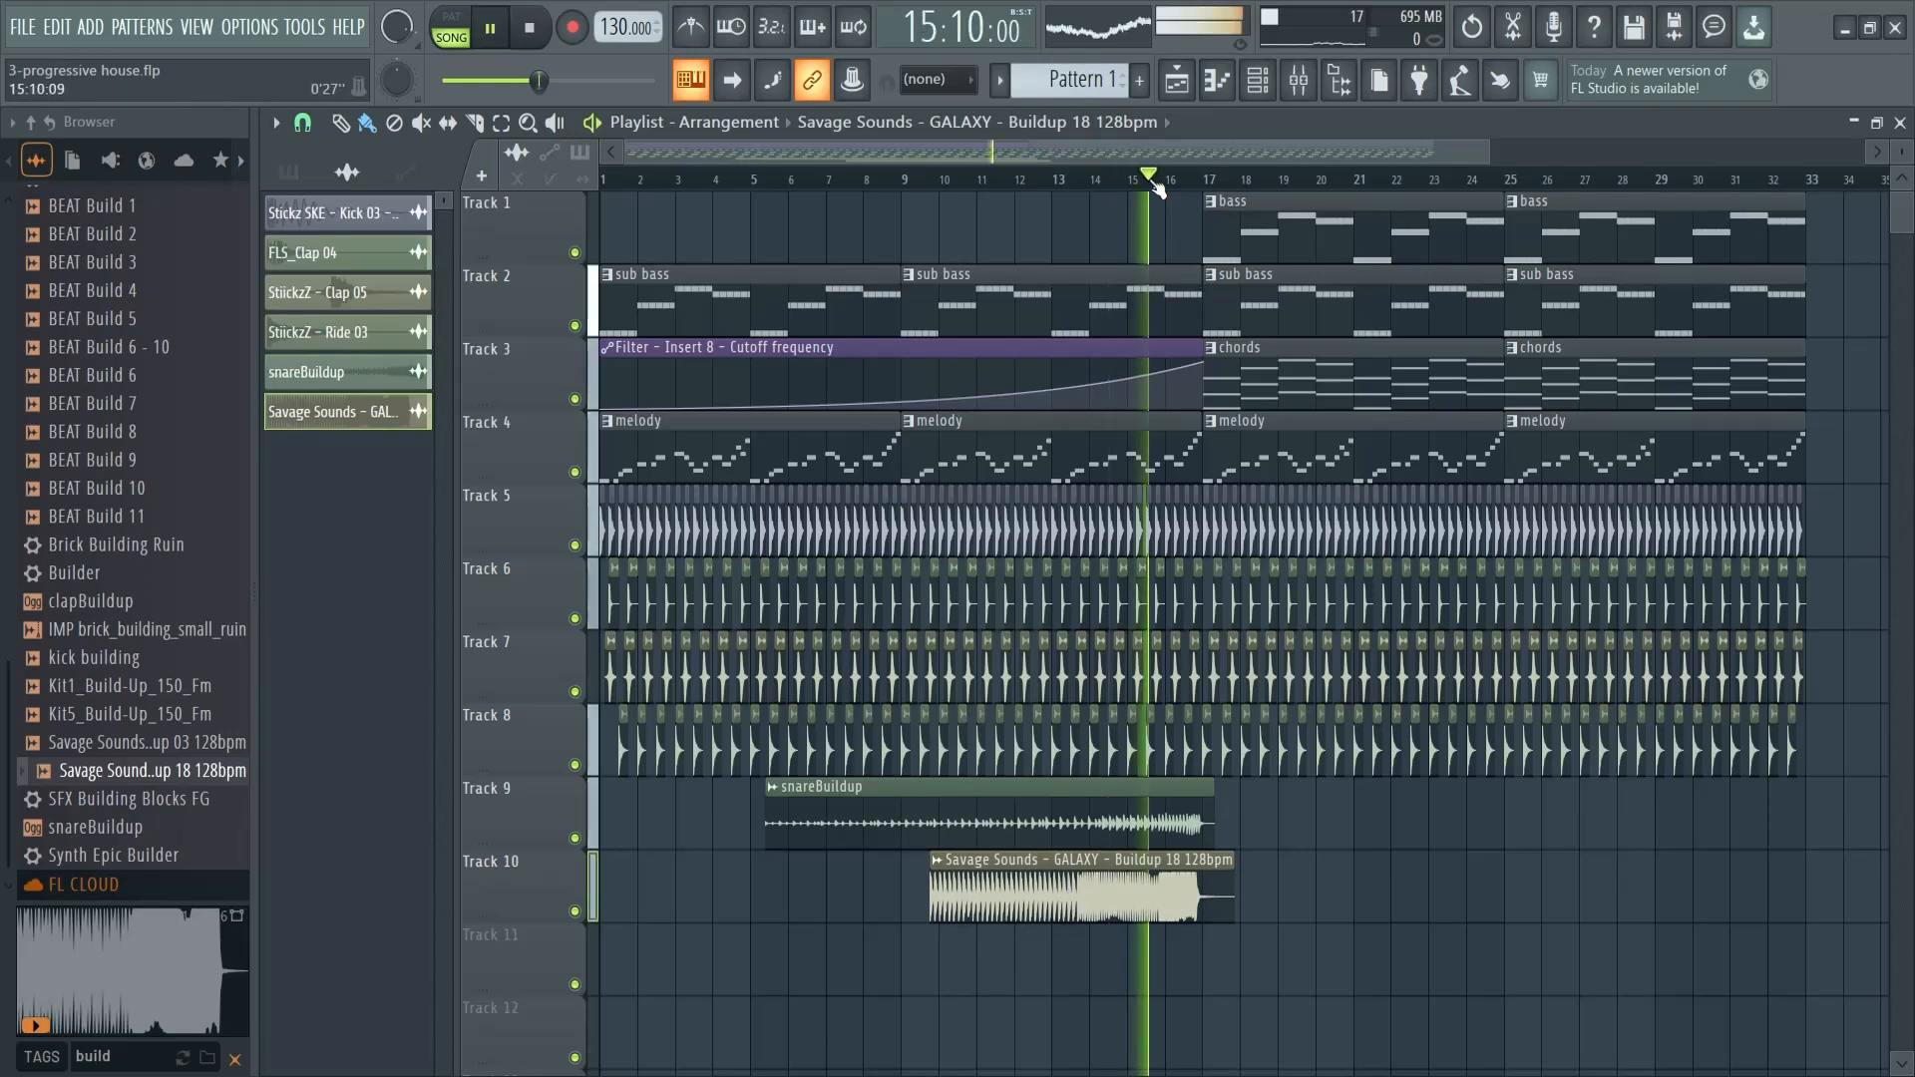
pyautogui.press('space')
# - Search the sample browser for "downlifter" and audition Stickz SKE - Downlifter 08 and 06
pyautogui.scroll(2, 119, 552)
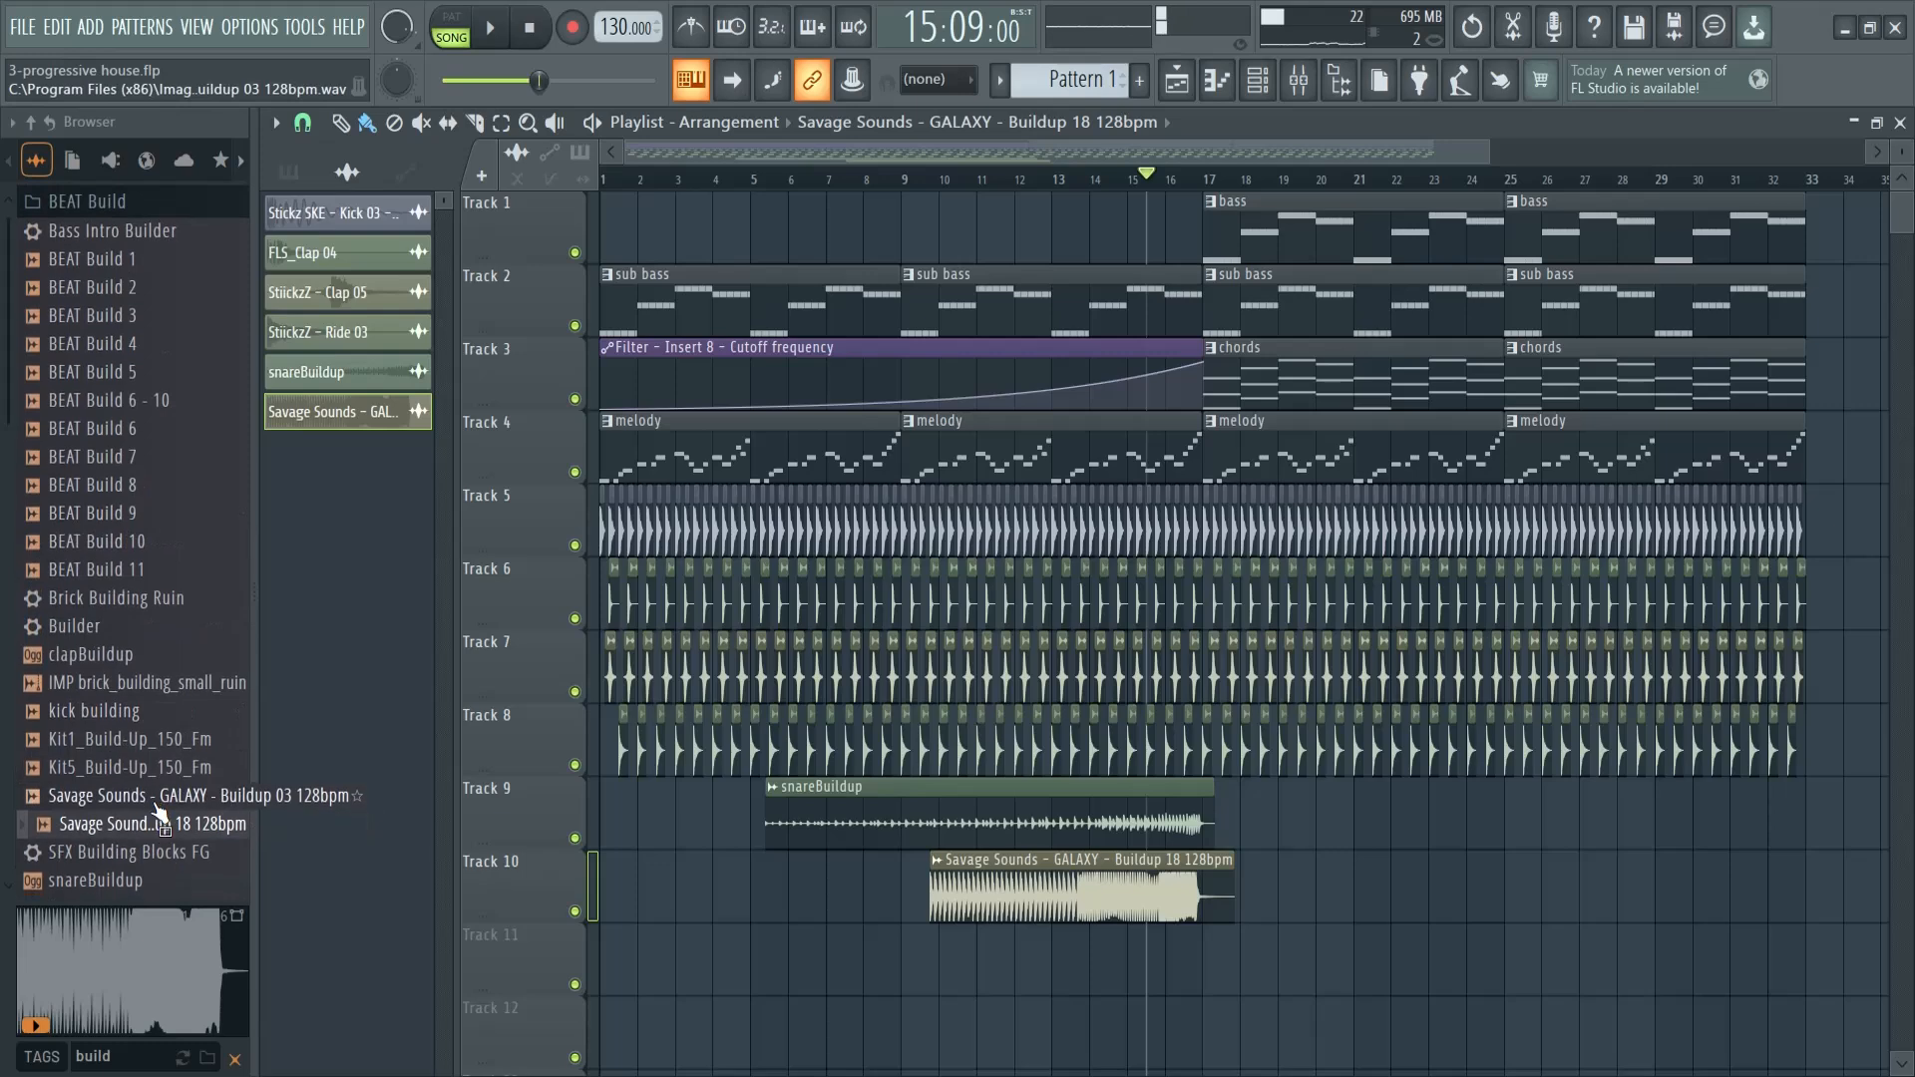
pyautogui.moveTo(111, 1057); pyautogui.dragTo(23, 1045)
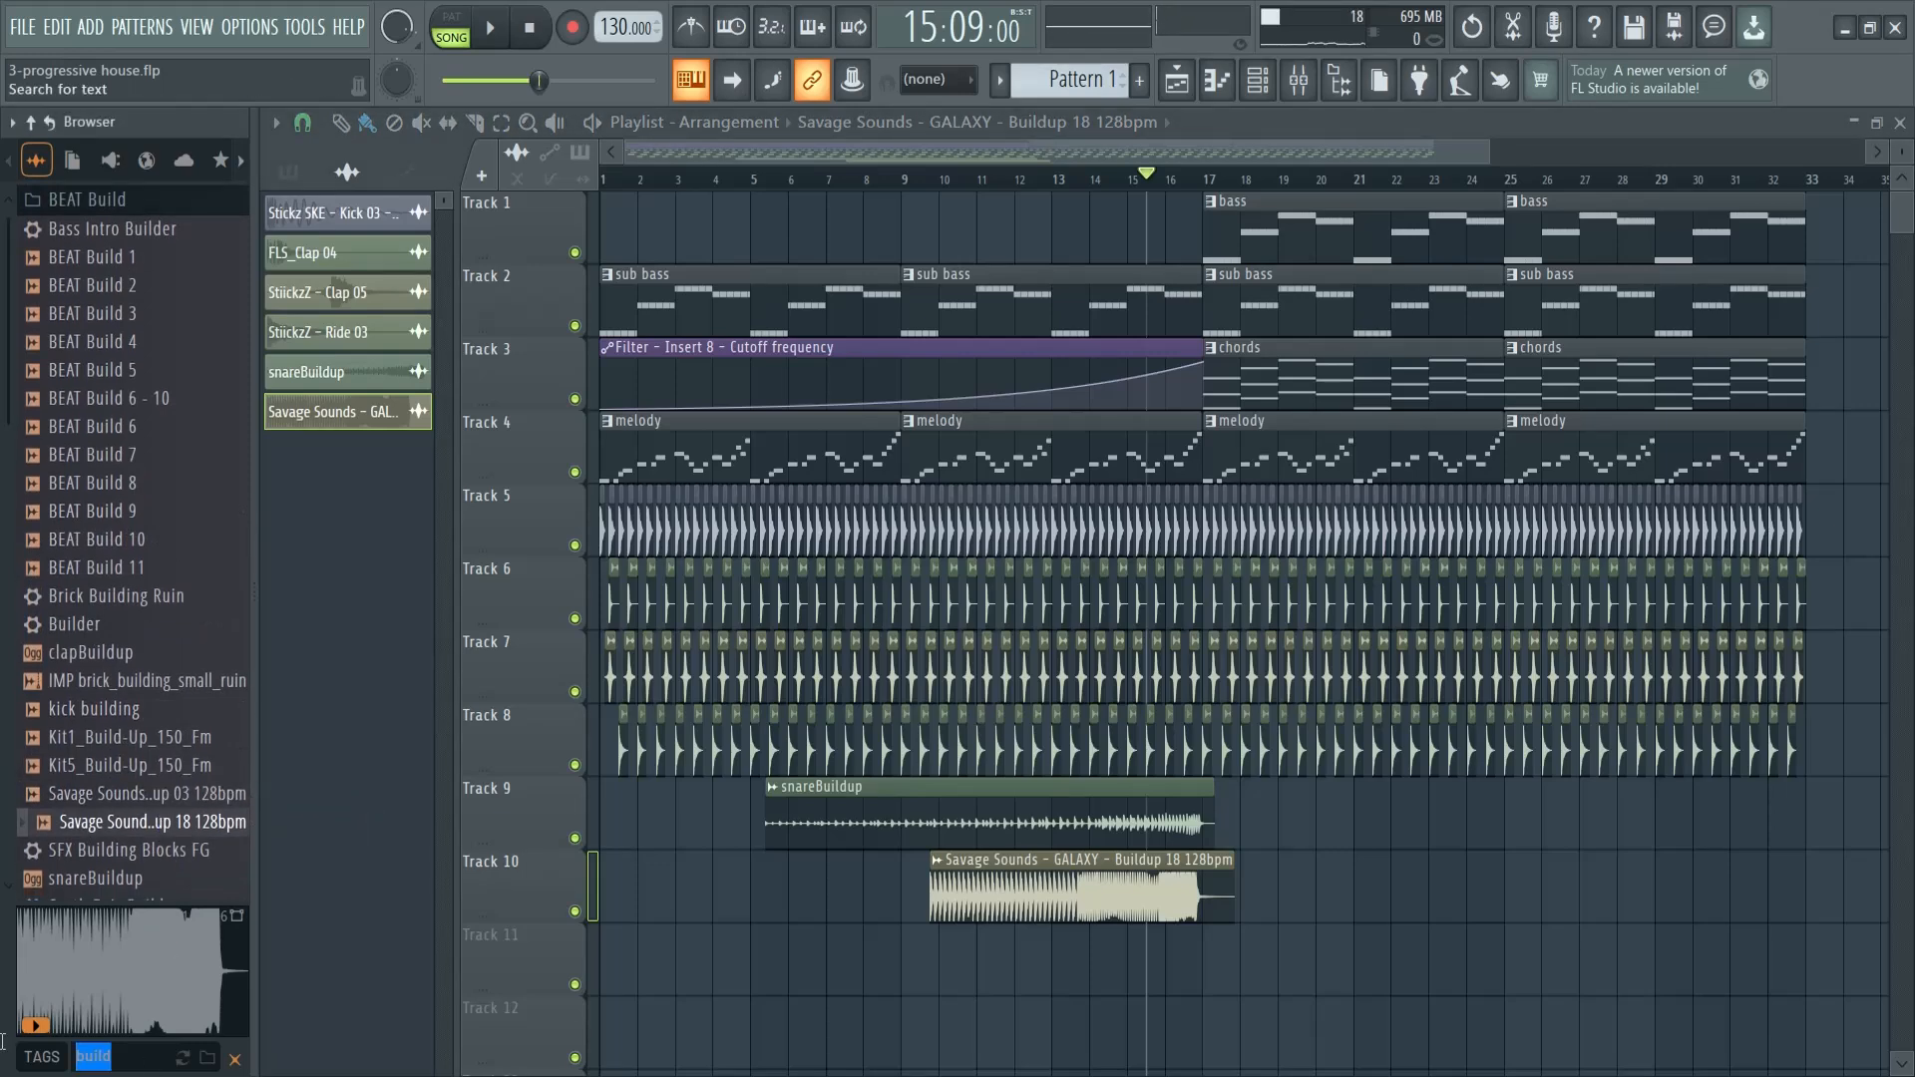
pyautogui.write('upl')
pyautogui.press('BackSpace')
pyautogui.press('BackSpace')
pyautogui.write('dow')
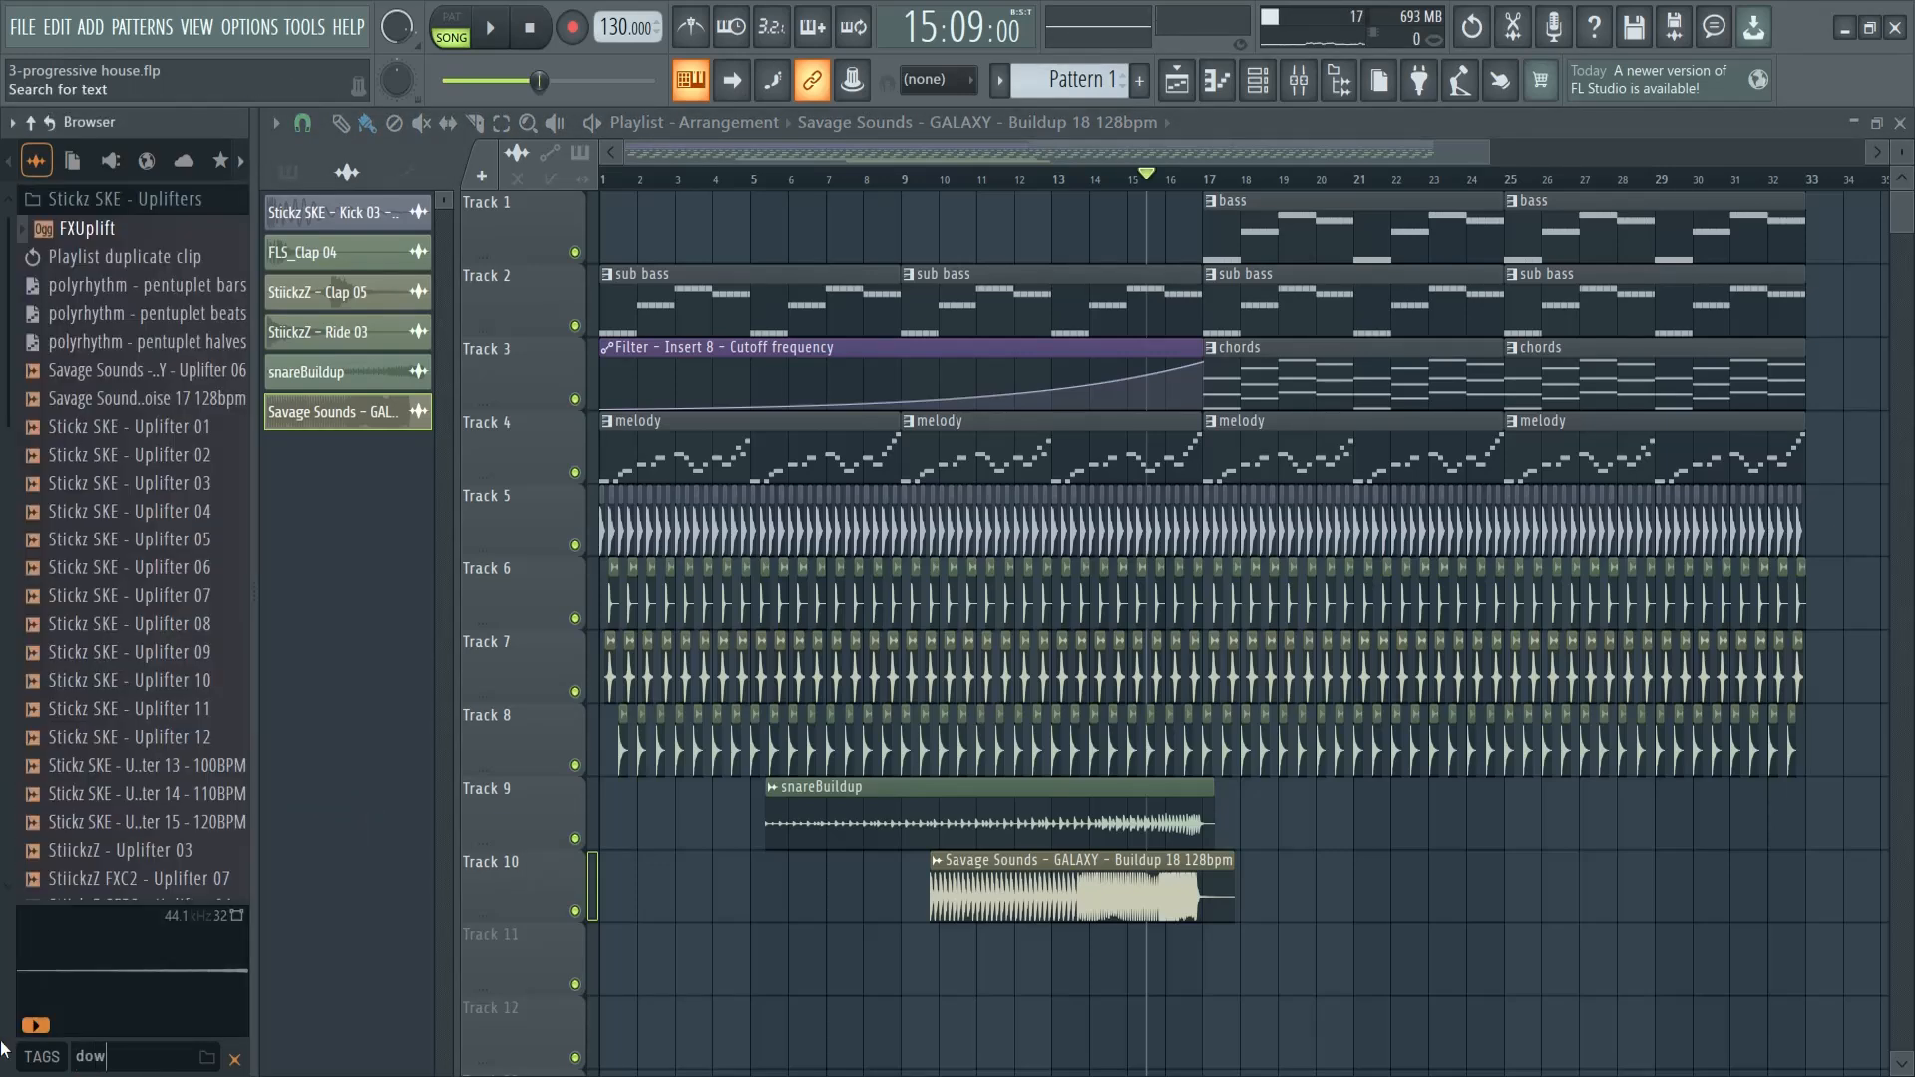
pyautogui.write('nlifter')
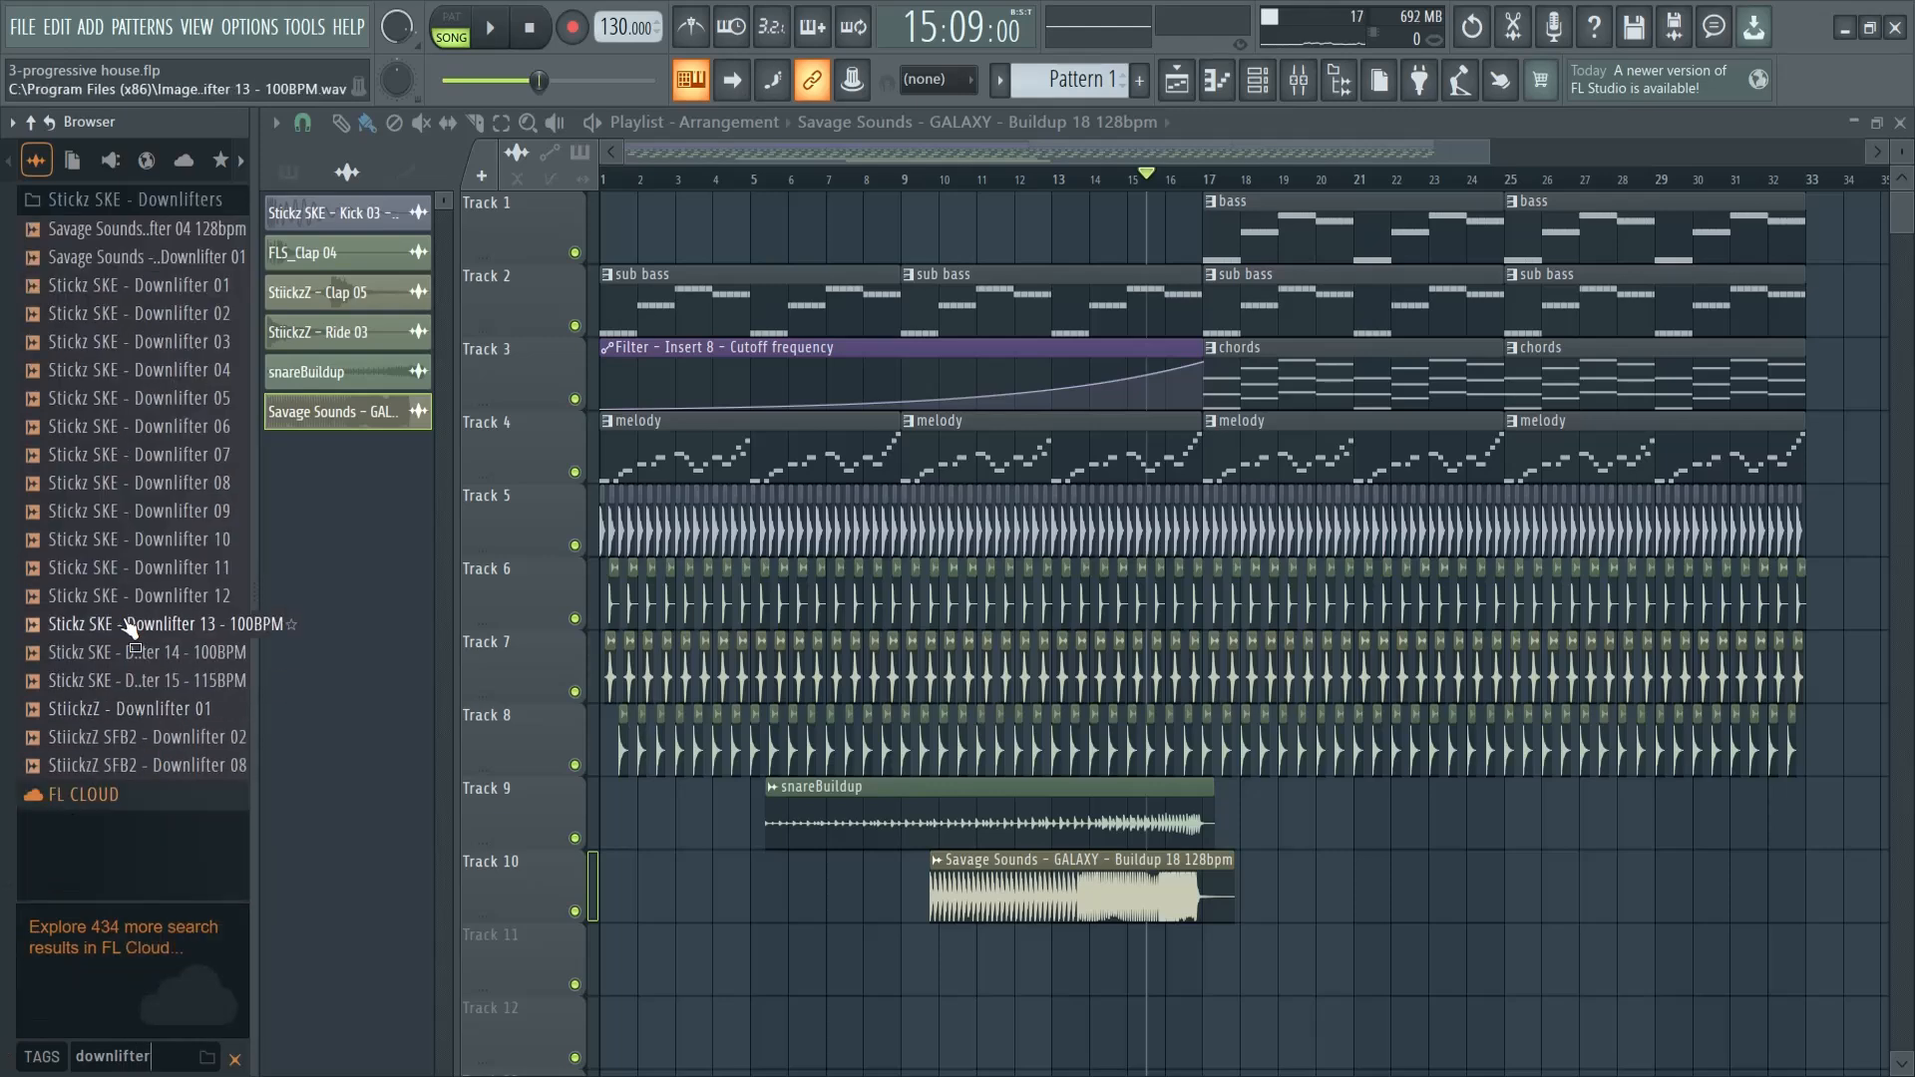
pyautogui.click(173, 483)
pyautogui.click(184, 430)
pyautogui.click(177, 485)
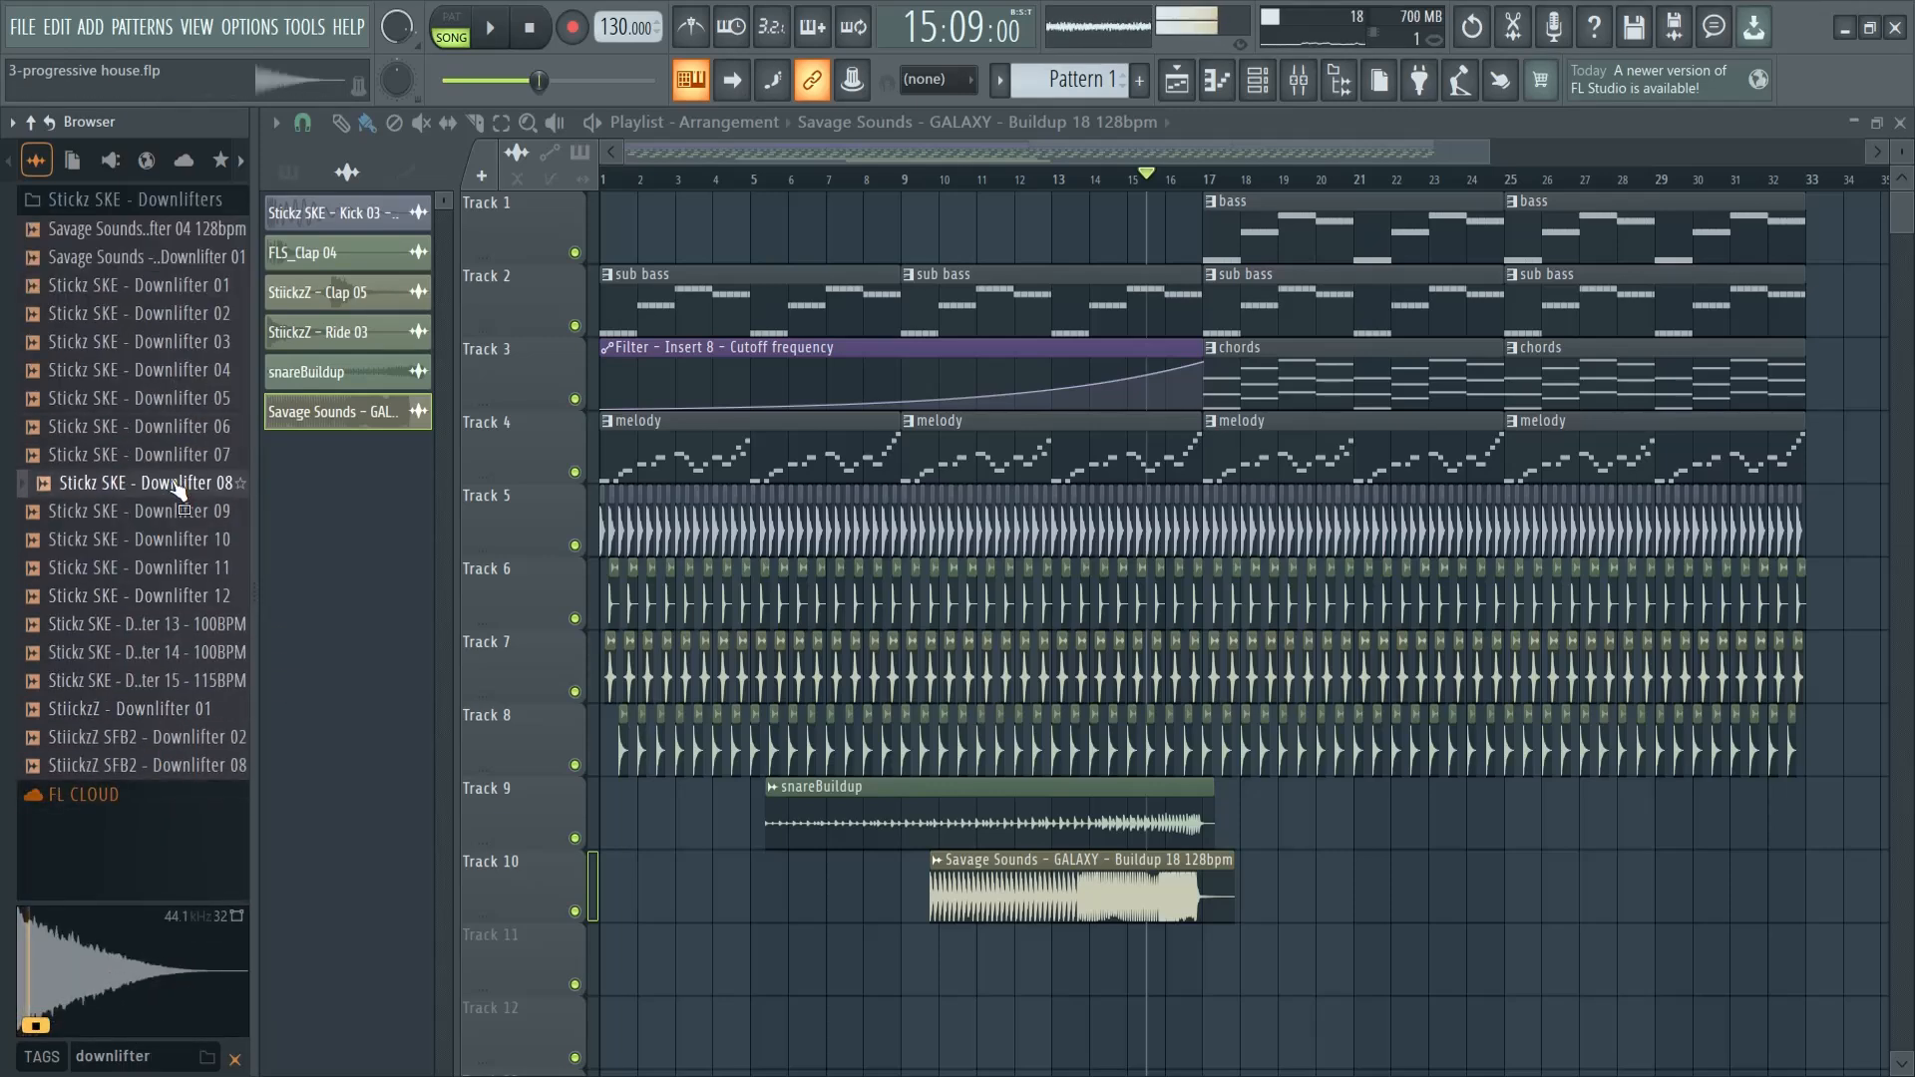
# - Place Stickz SKE - Downlifter 08 on Track 11 at bar 1 and preview it from the start
pyautogui.moveTo(178, 485); pyautogui.dragTo(603, 948)
pyautogui.click(605, 177)
pyautogui.press('space')
# - Load Kickstart 2 in the first effect slot of mixer Insert 11 for the Downlifter 08 clip and preview from bar 1
pyautogui.press('space')
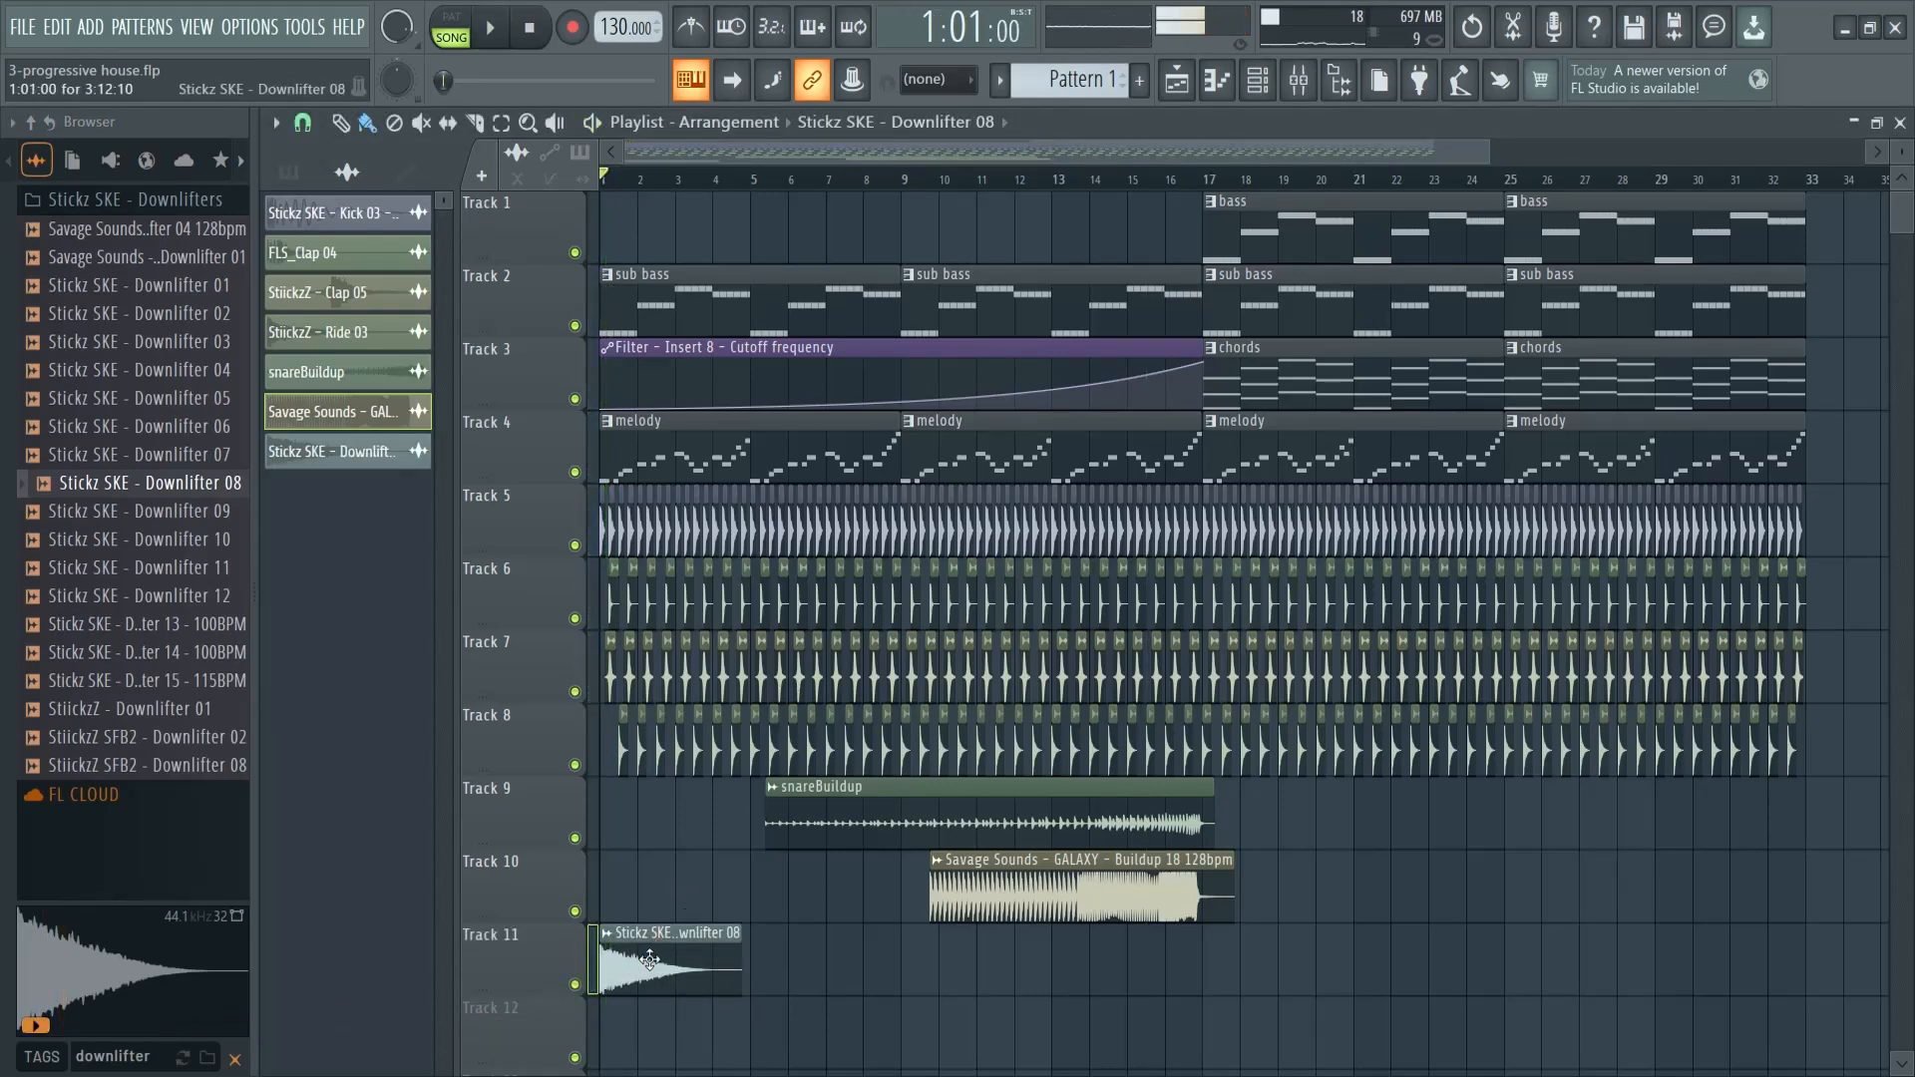
pyautogui.doubleClick(641, 947)
pyautogui.press('space')
pyautogui.press('space')
pyautogui.press('F9')
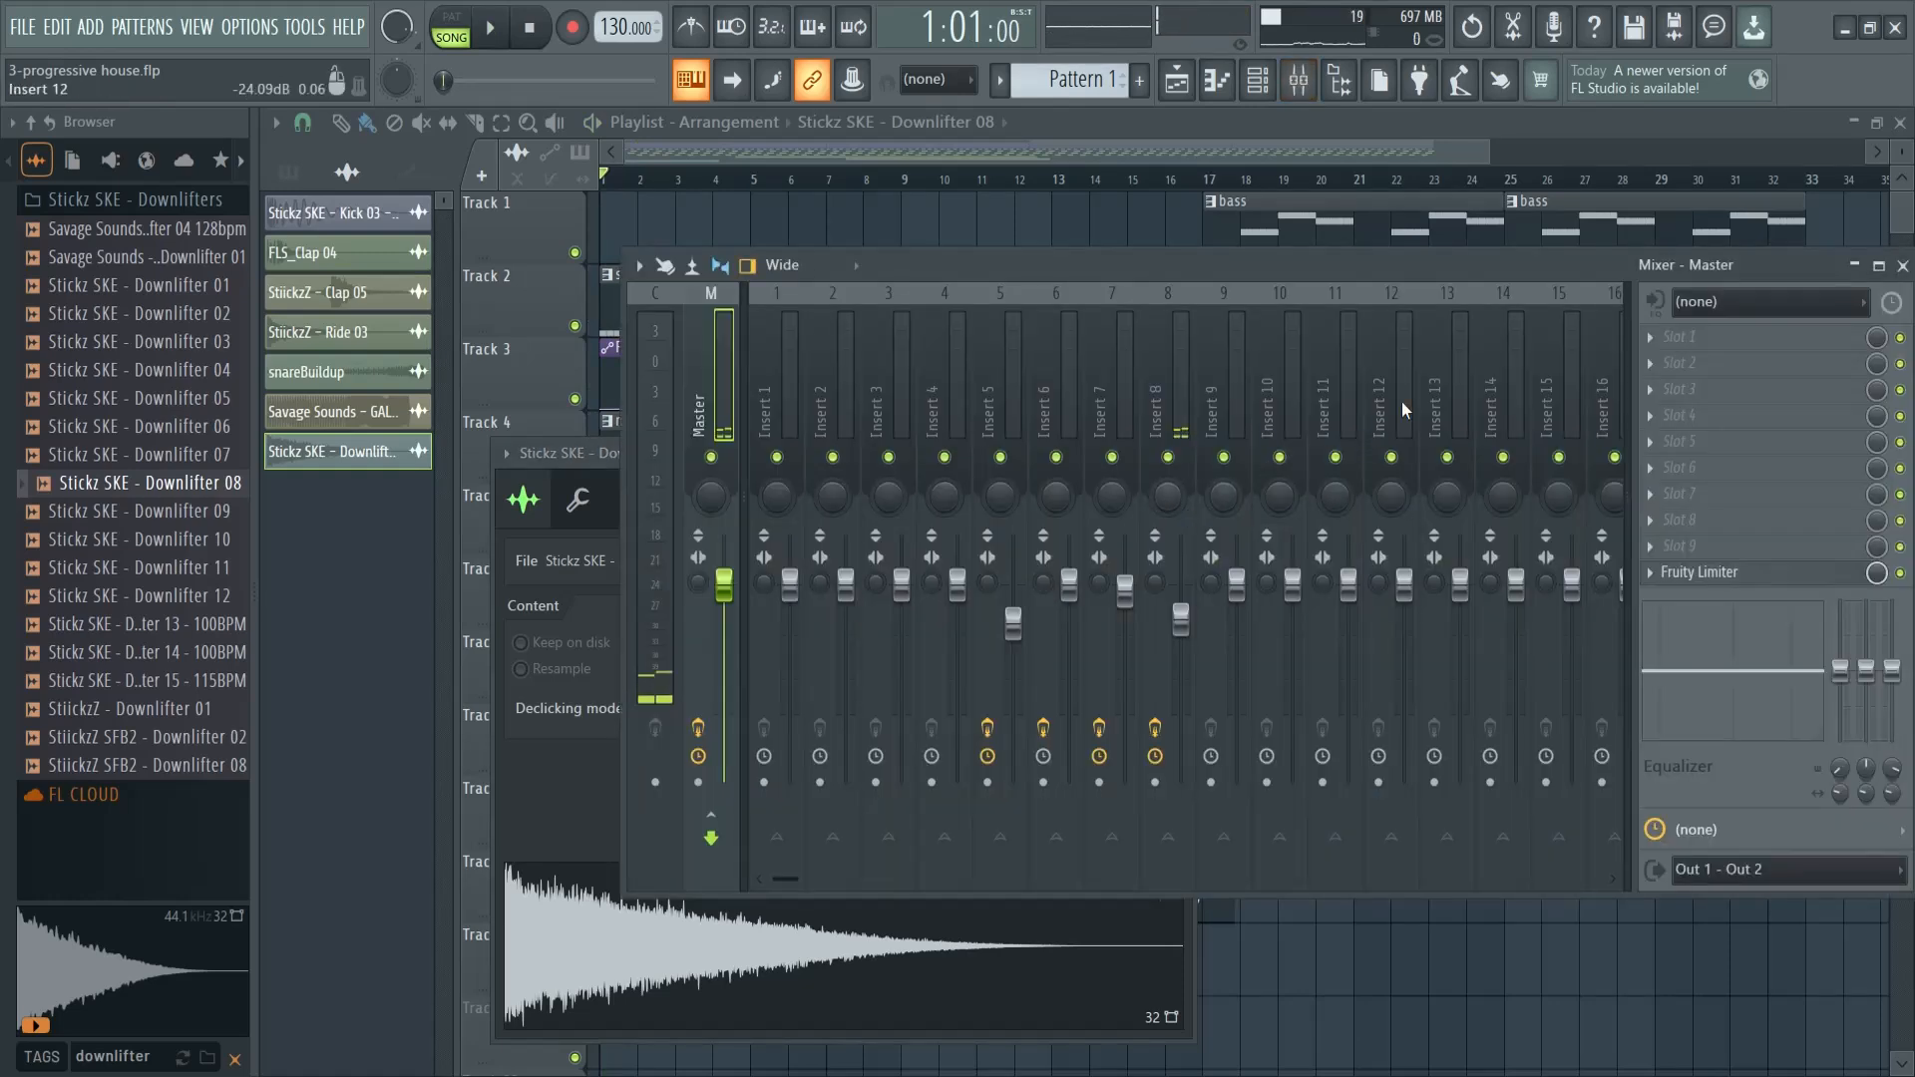
pyautogui.click(1330, 393)
pyautogui.click(1641, 338)
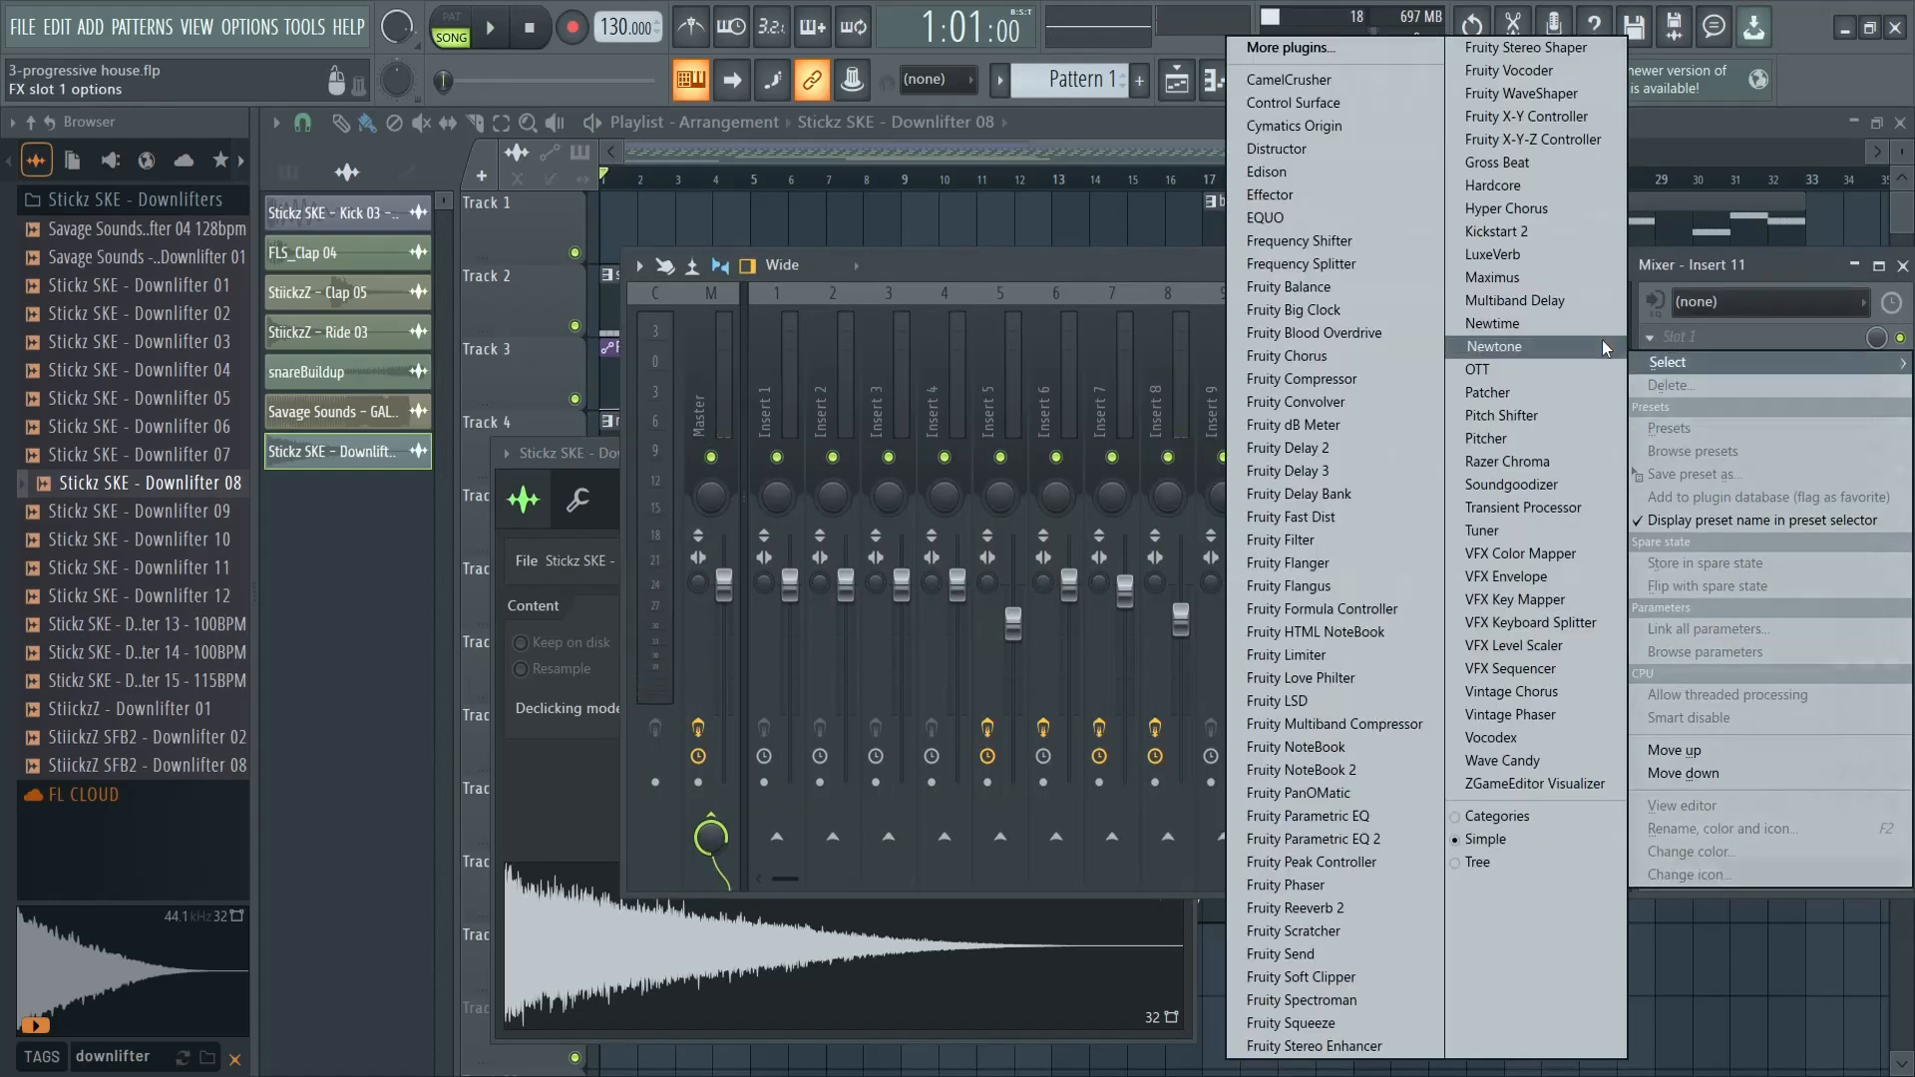
pyautogui.click(1526, 347)
pyautogui.click(1013, 220)
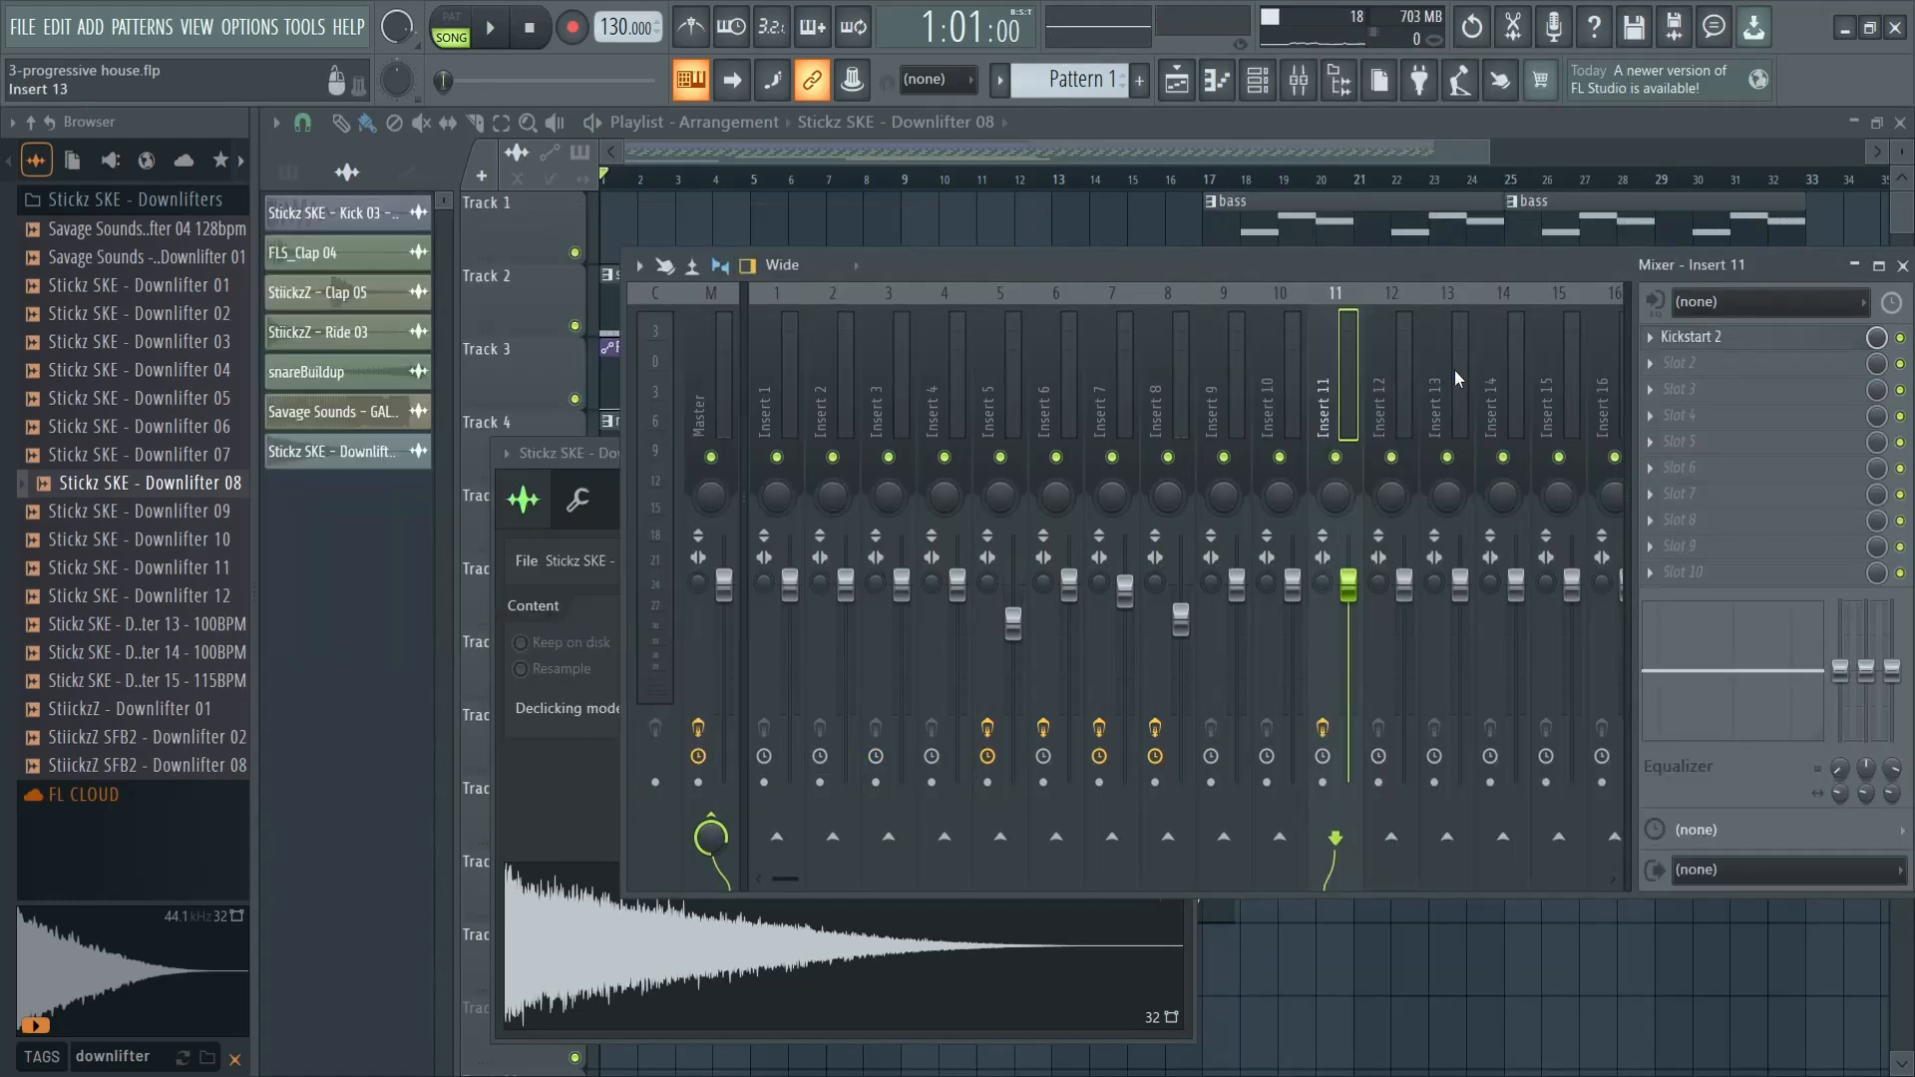
pyautogui.click(1902, 265)
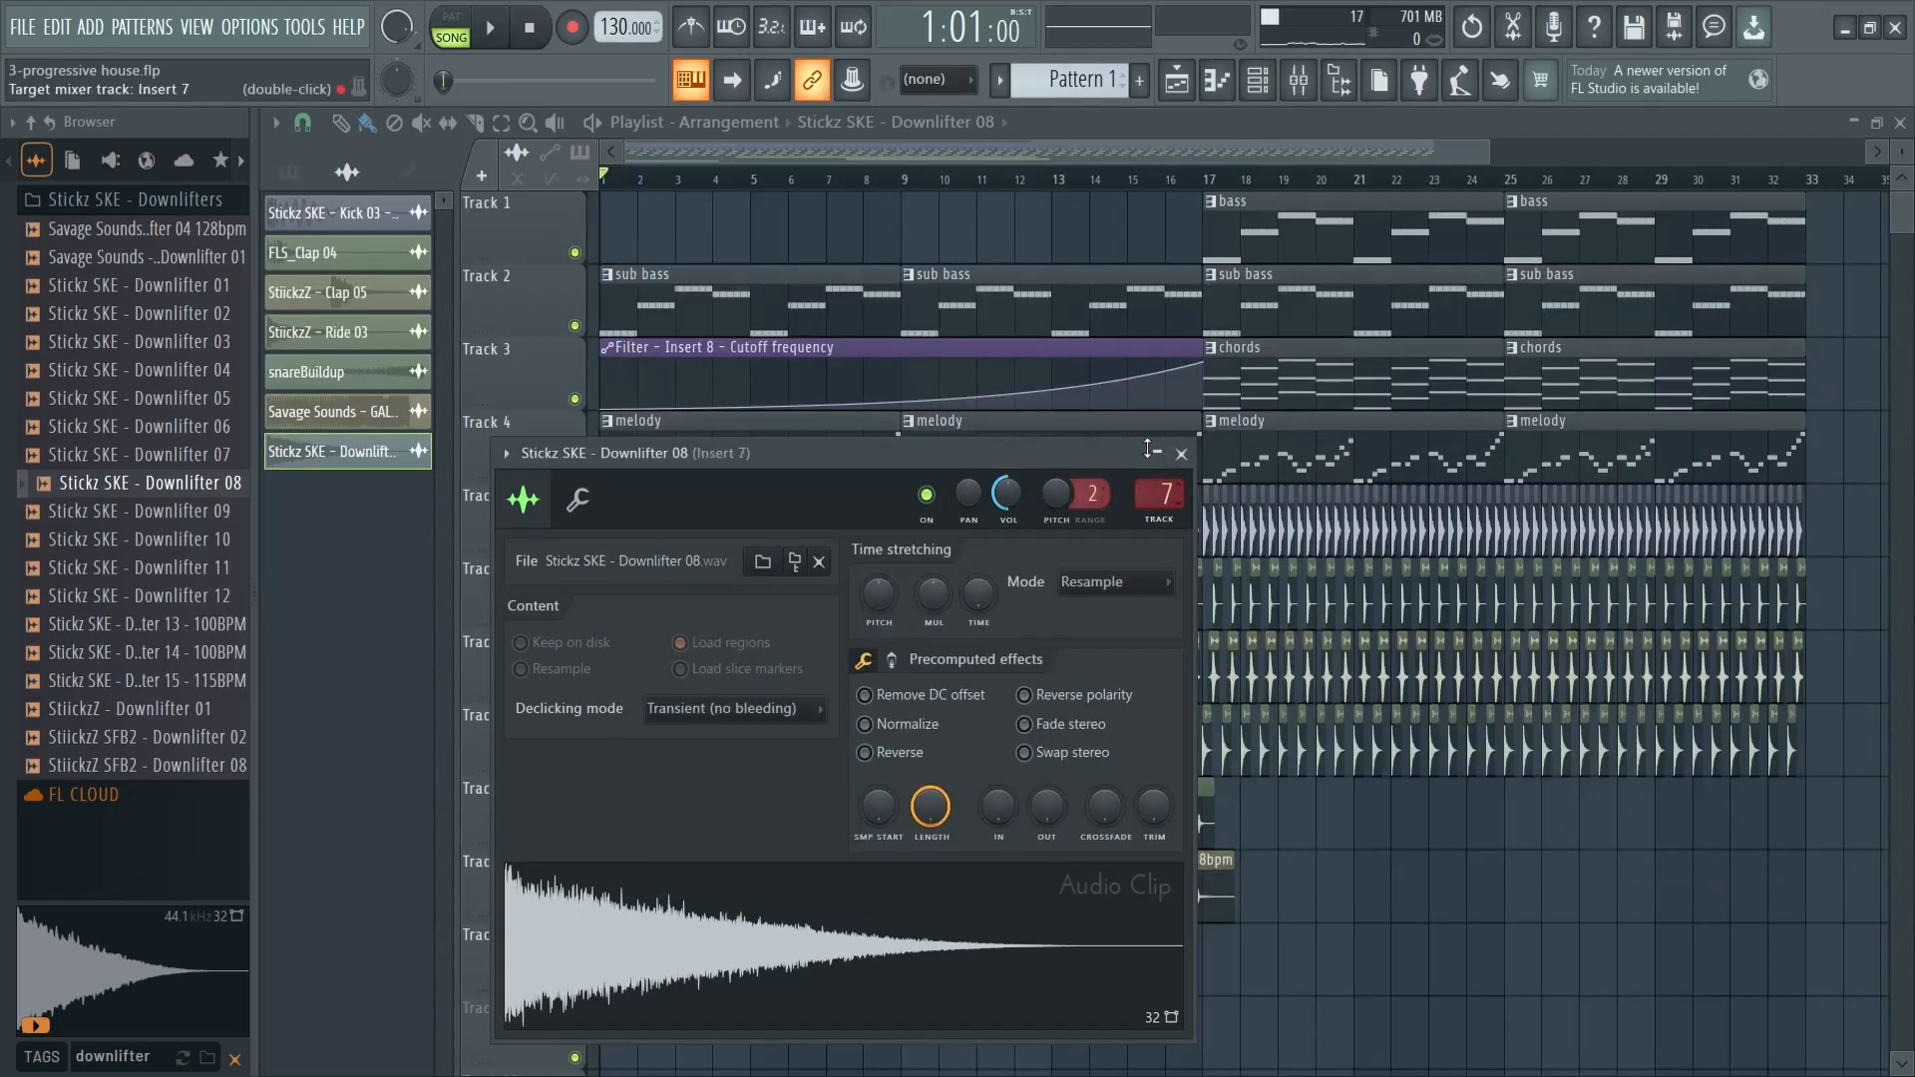
pyautogui.click(1187, 461)
pyautogui.press('space')
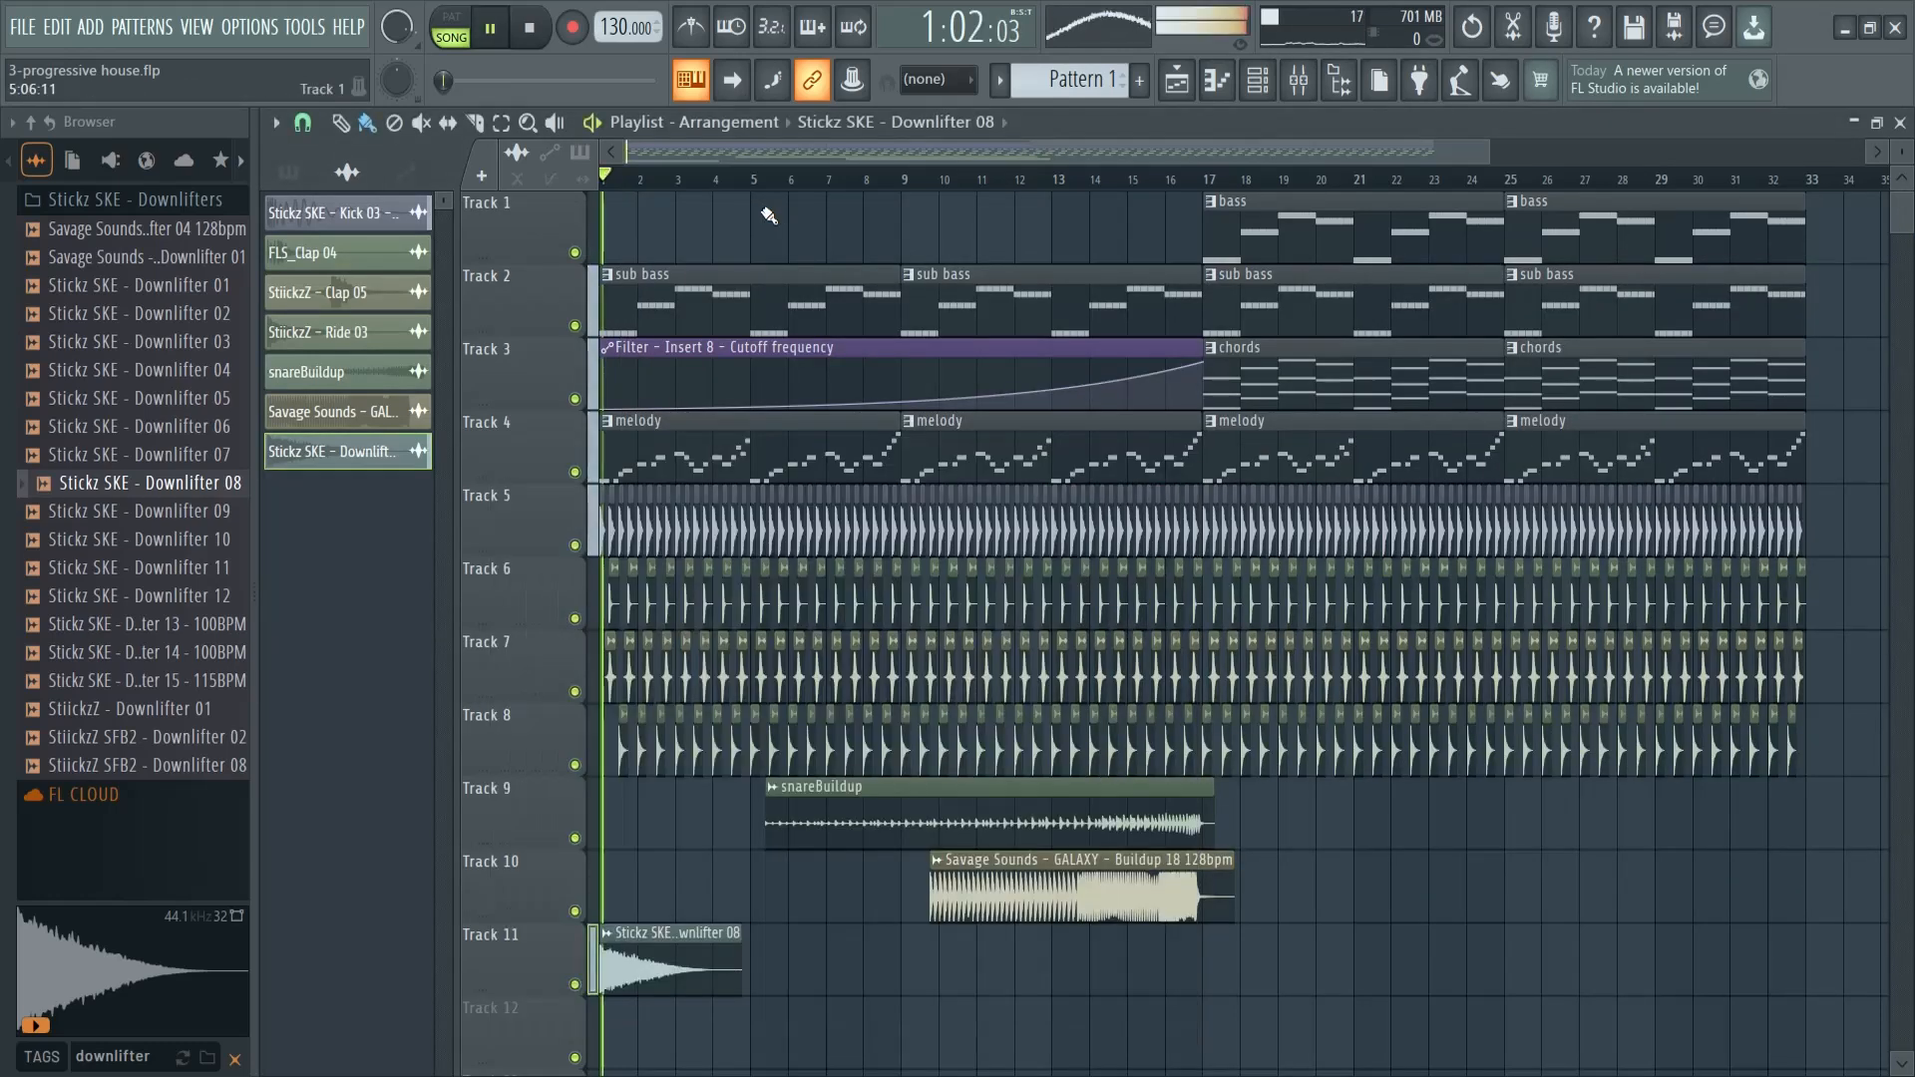
pyautogui.press('space')
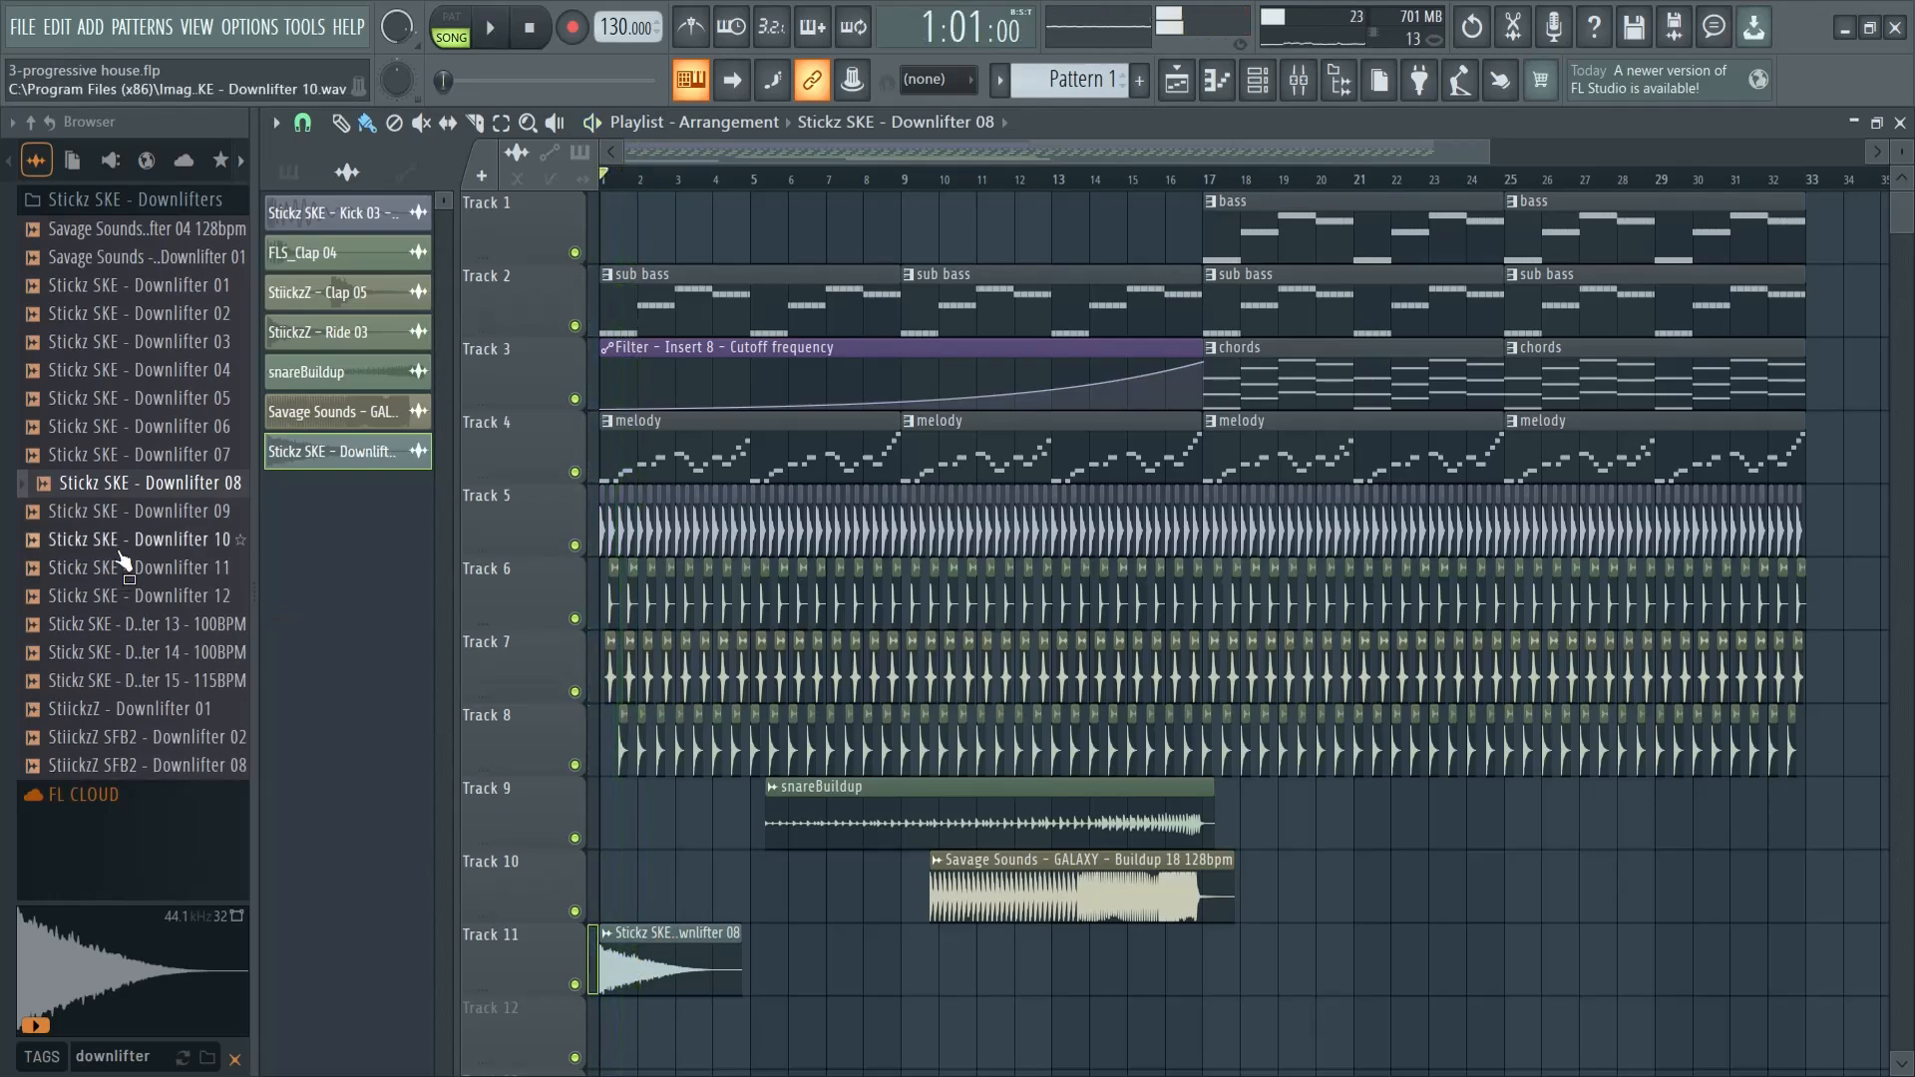
# - Audition other downlifters, place Stickz SKE - Downlifter 03 on Track 12 at bar 1 and open its channel settings
pyautogui.click(150, 426)
pyautogui.click(172, 344)
pyautogui.moveTo(172, 350); pyautogui.dragTo(651, 1037)
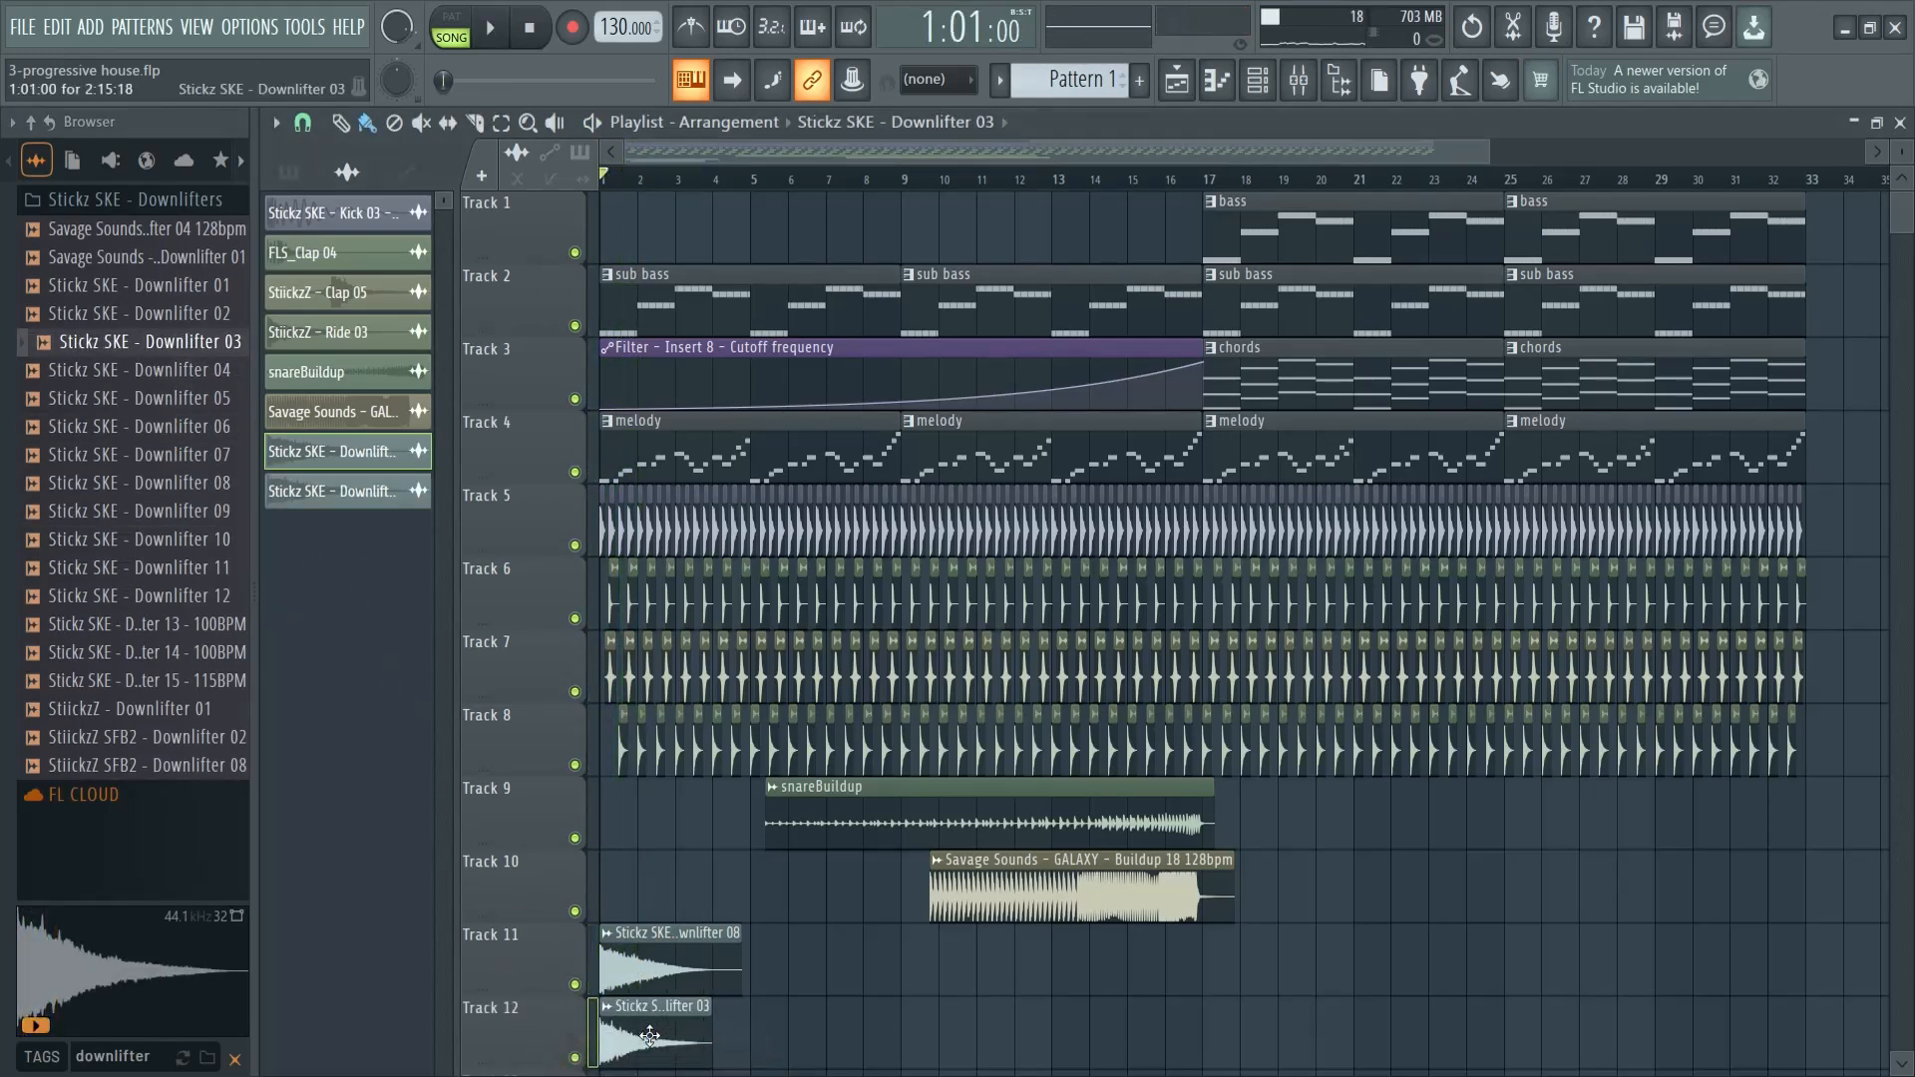
pyautogui.doubleClick(689, 1046)
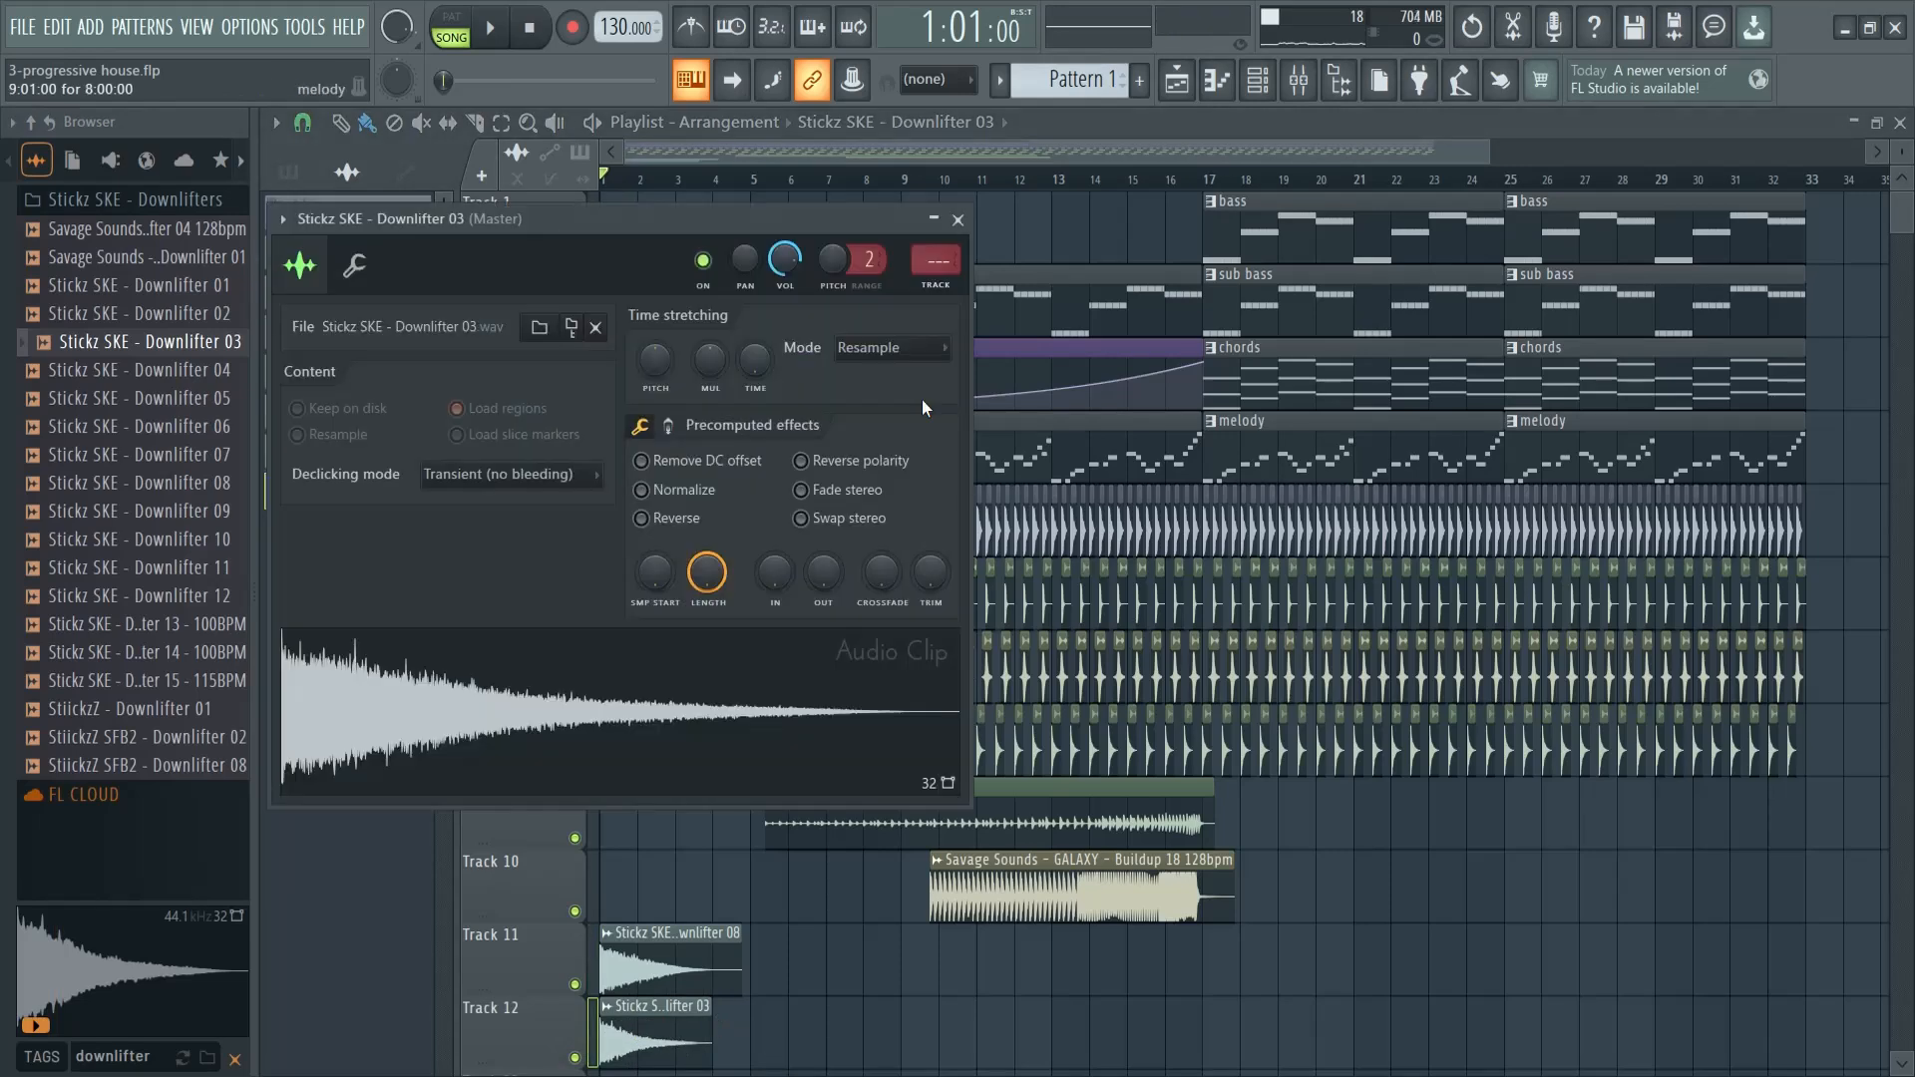
pyautogui.click(957, 219)
# - Search the sample browser for "uplifter" and audition Stickz SKE - Uplifter 08 and 05
pyautogui.click(144, 1057)
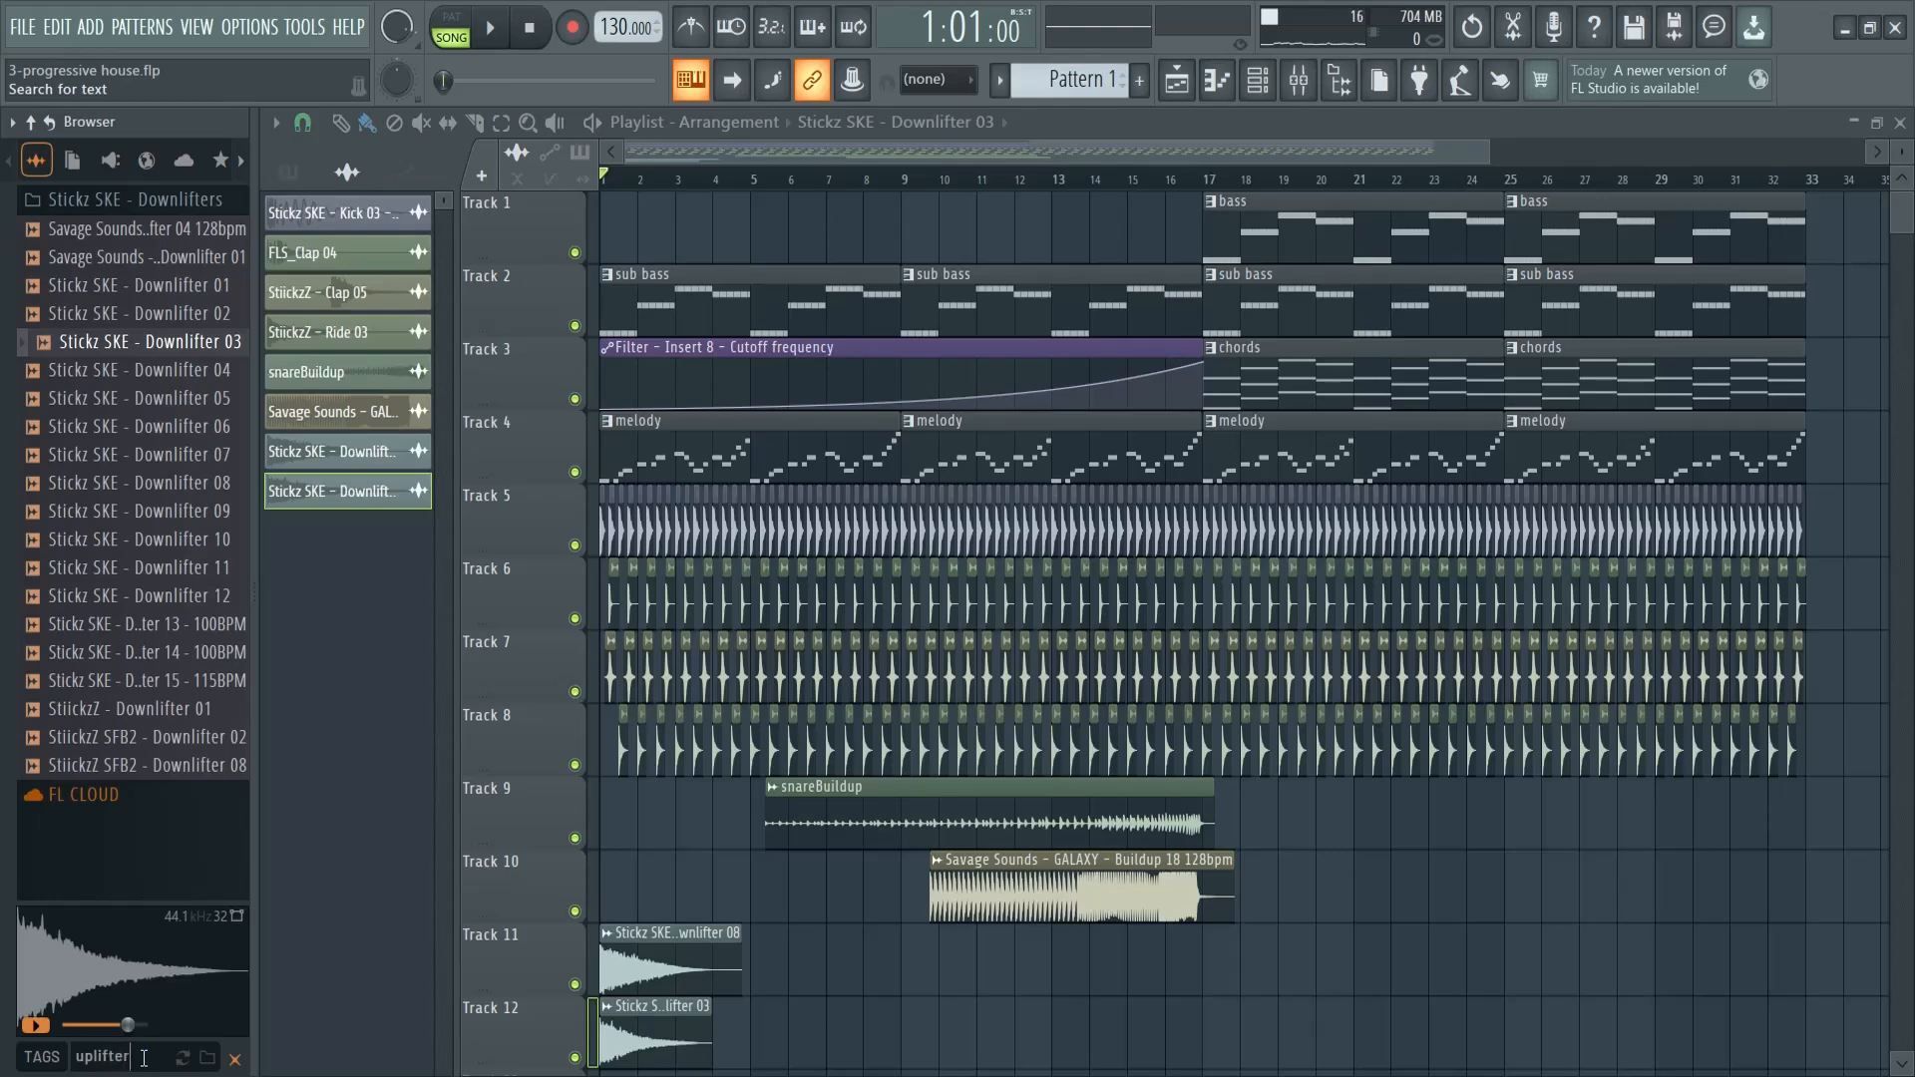
pyautogui.write('uplifter')
pyautogui.press('Return')
pyautogui.click(157, 486)
pyautogui.click(140, 398)
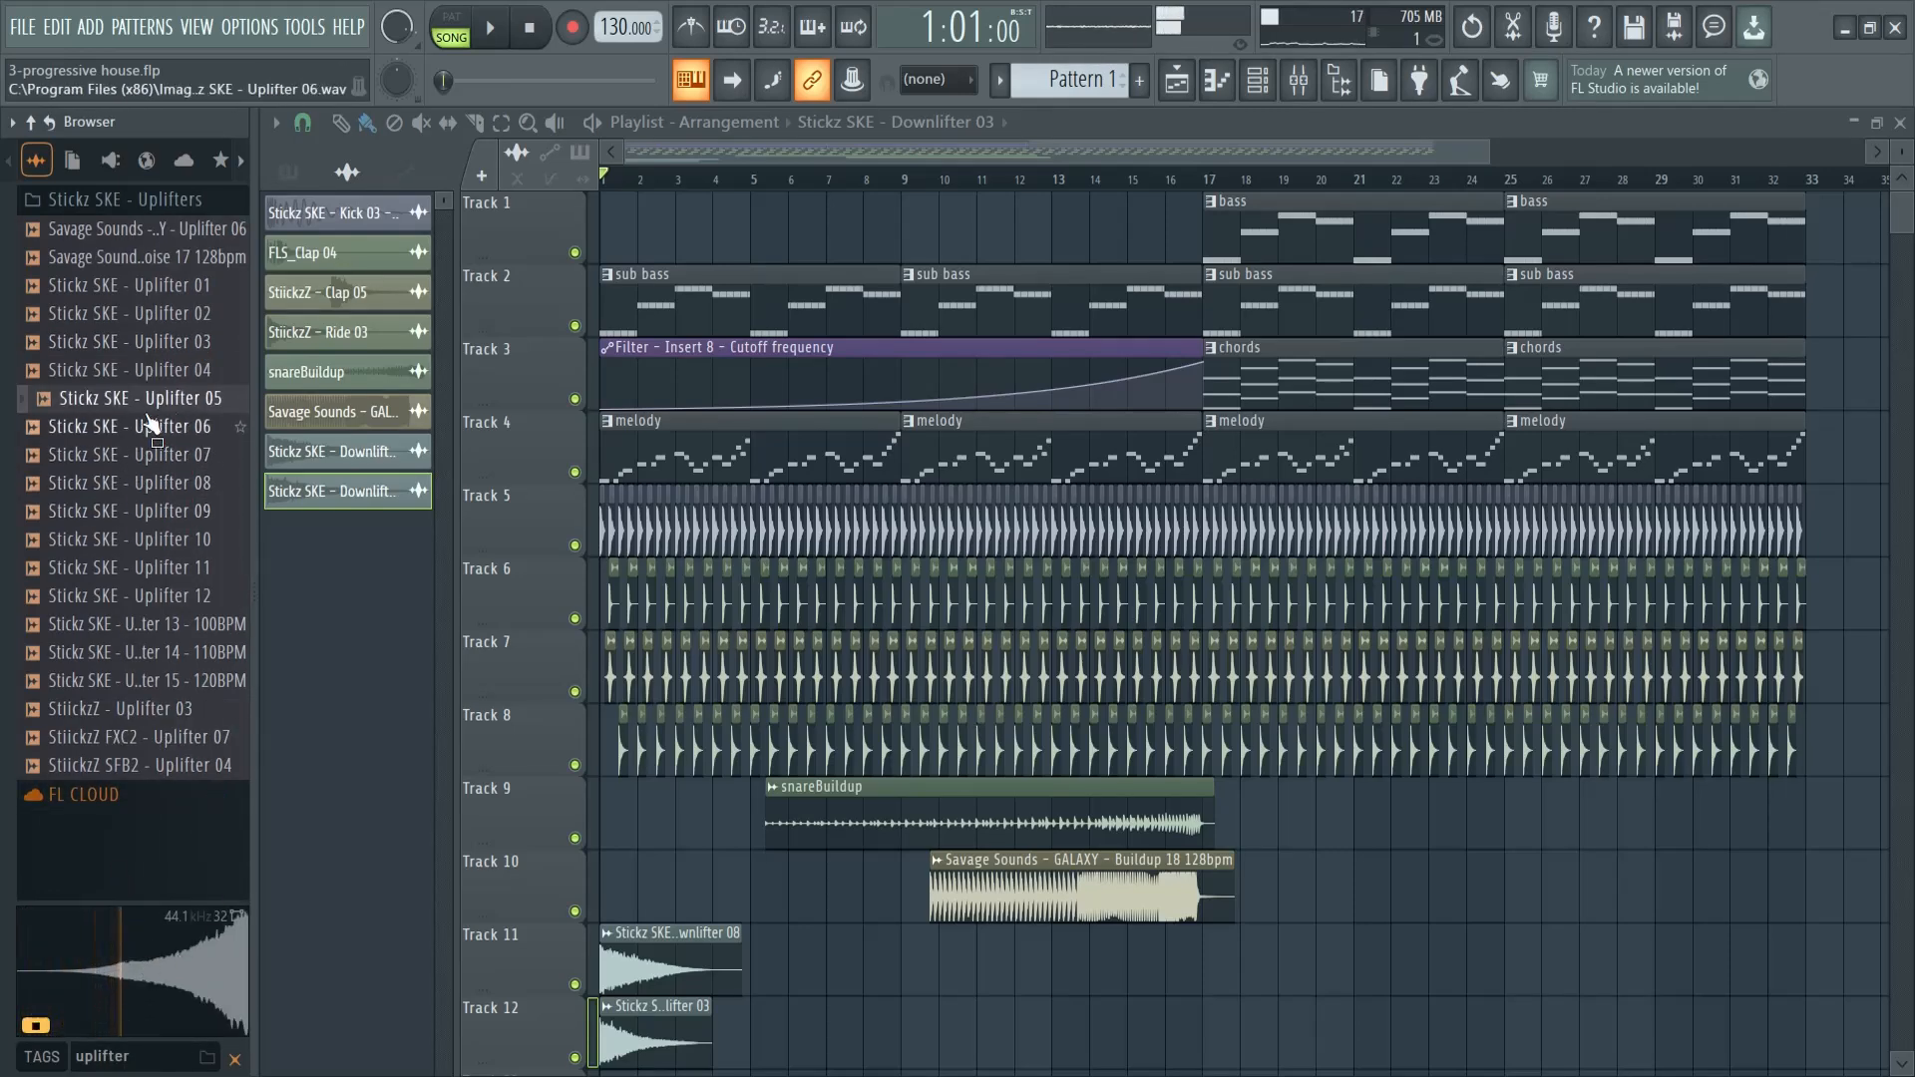
# - Place Stickz SKE - Uplifter 05 on Track 11 ending at bar 17, routed to Insert 11 with its channel volume at 41%
pyautogui.moveTo(154, 409); pyautogui.dragTo(1077, 973)
pyautogui.doubleClick(1177, 974)
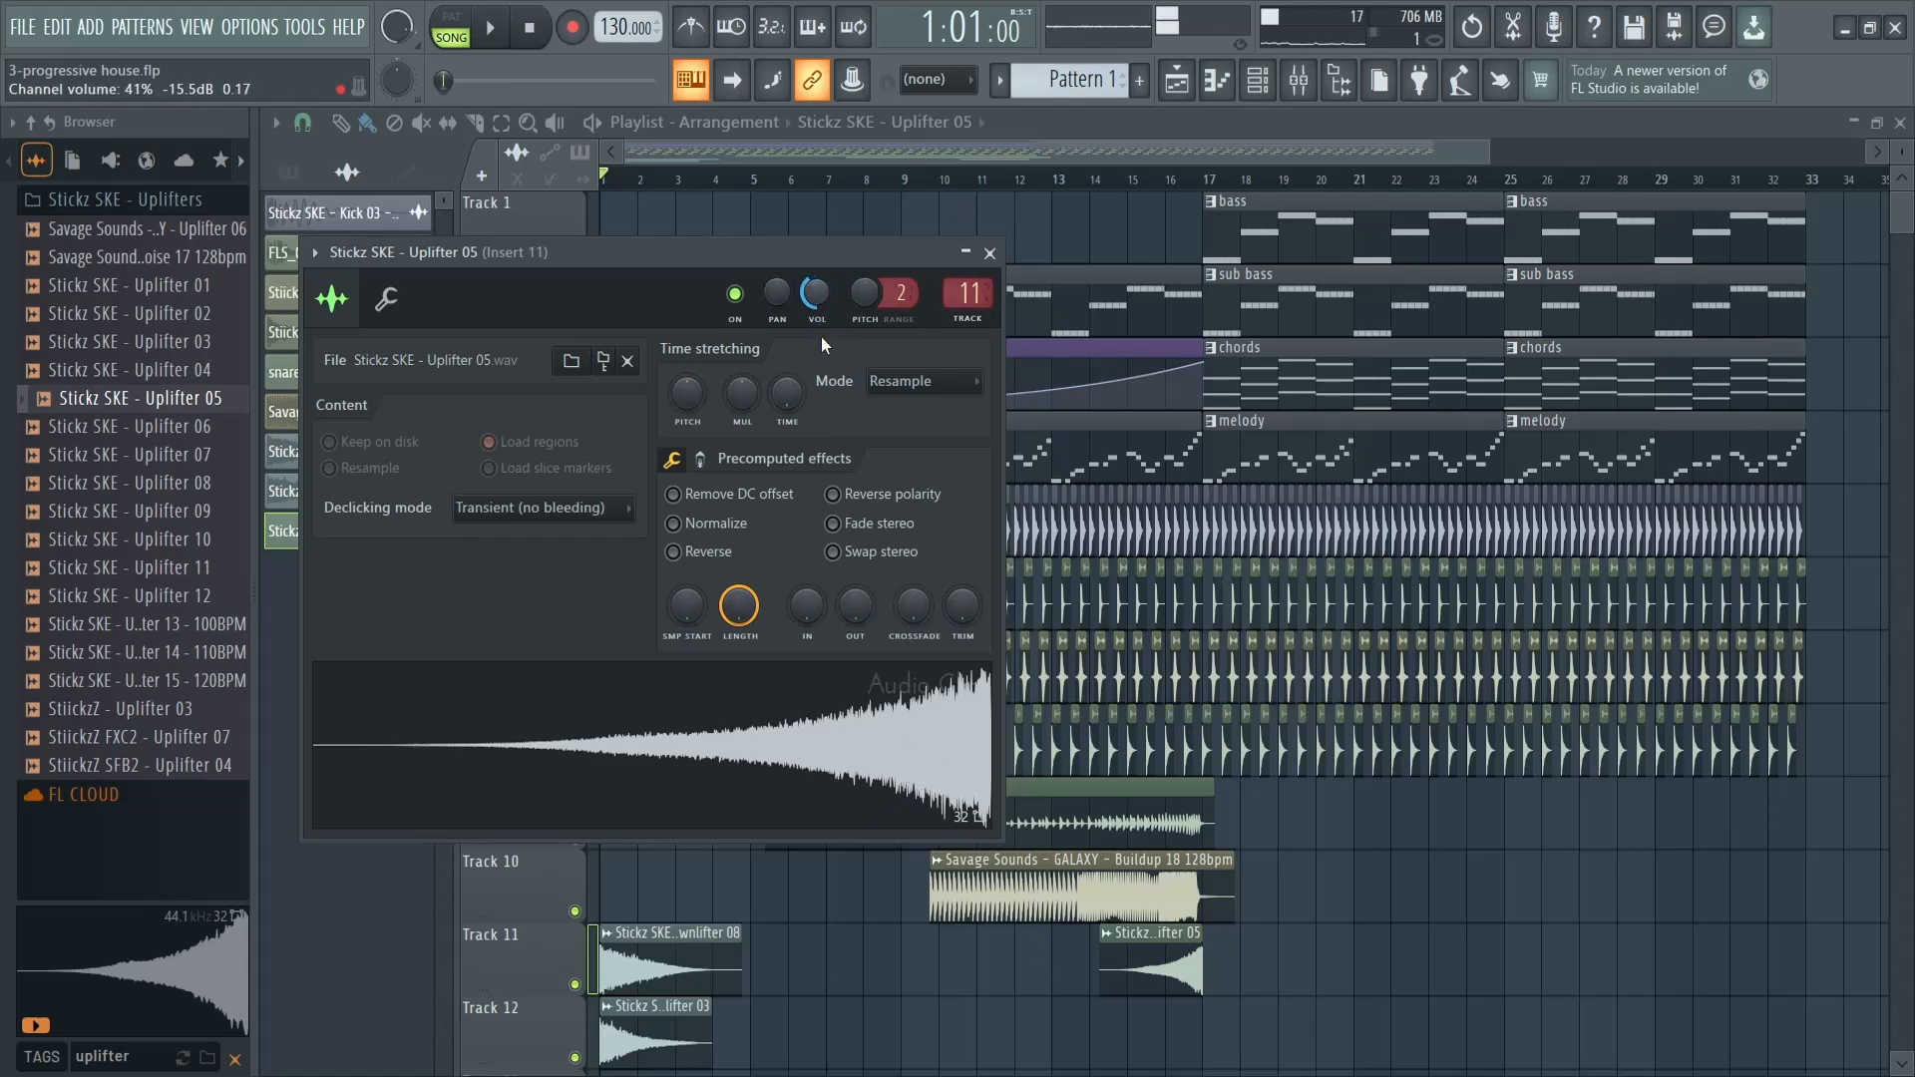
pyautogui.click(989, 253)
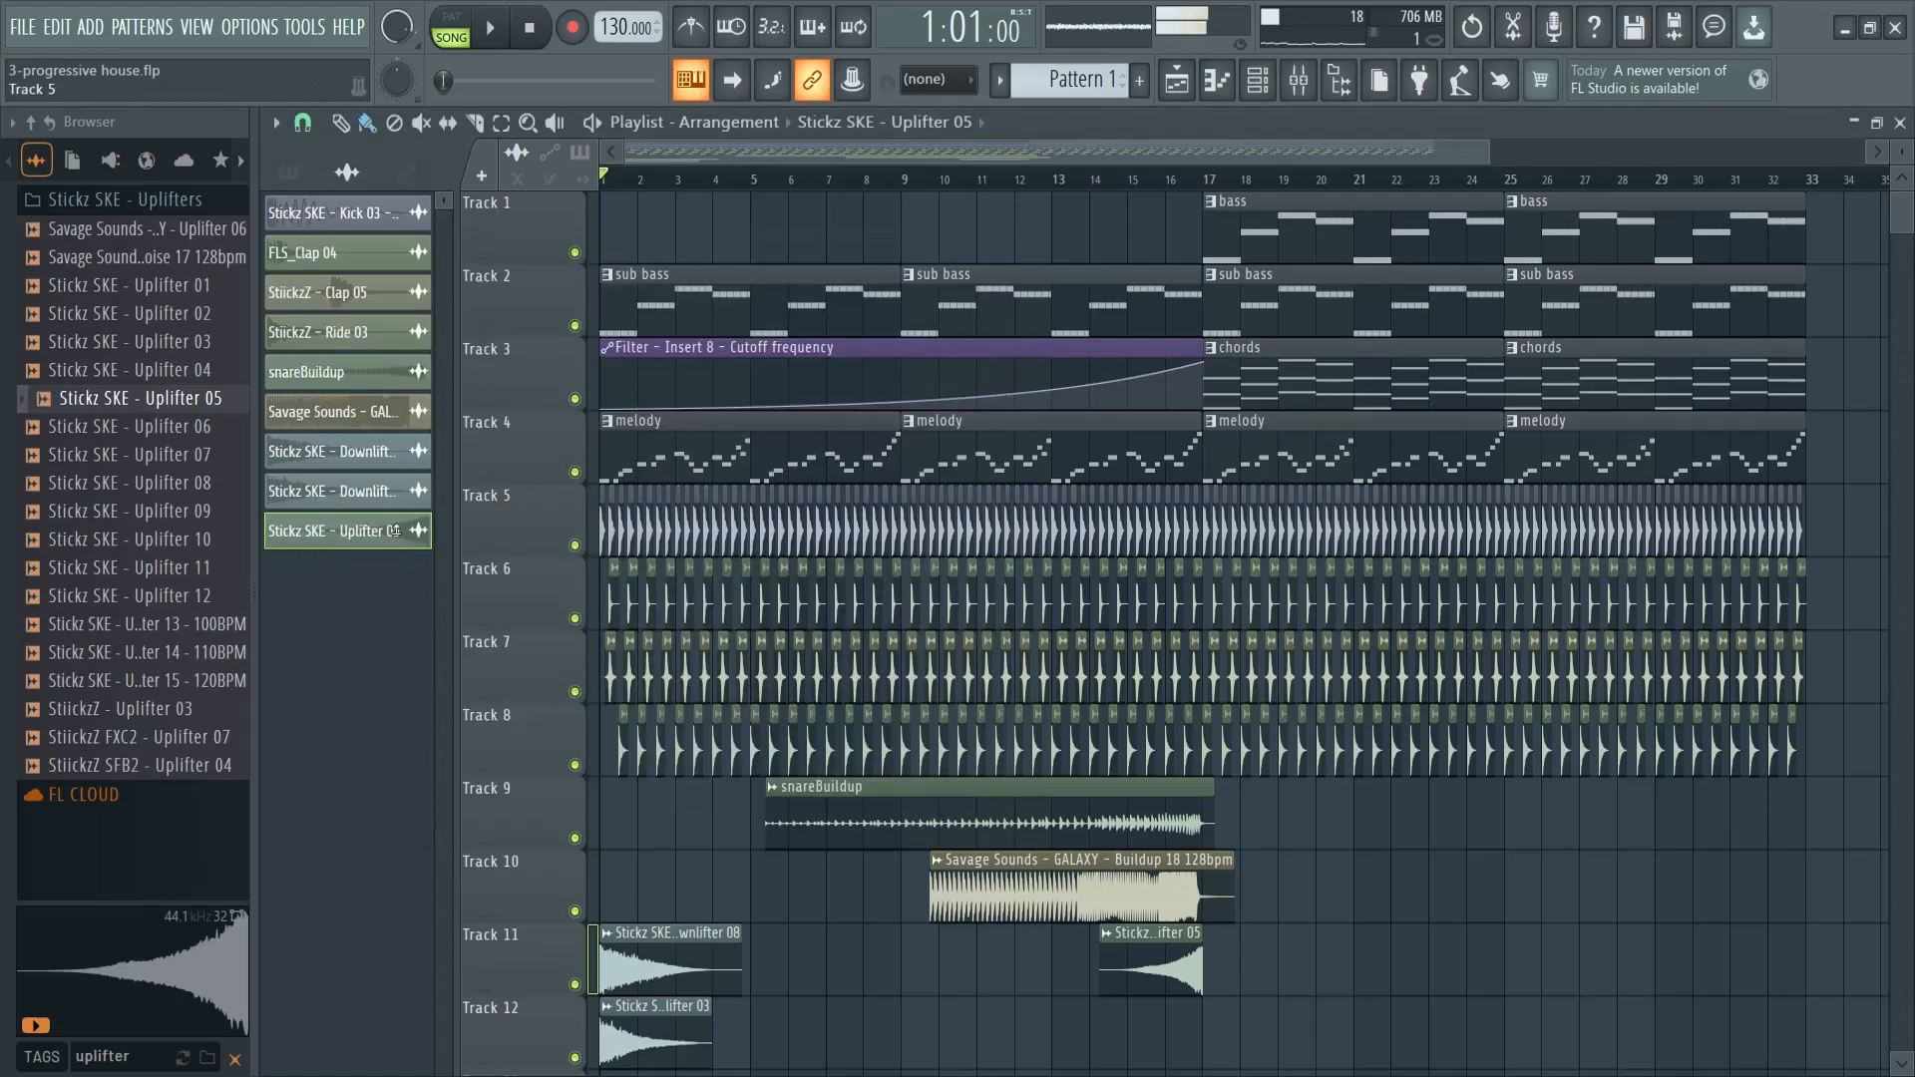
pyautogui.press('space')
pyautogui.press('space')
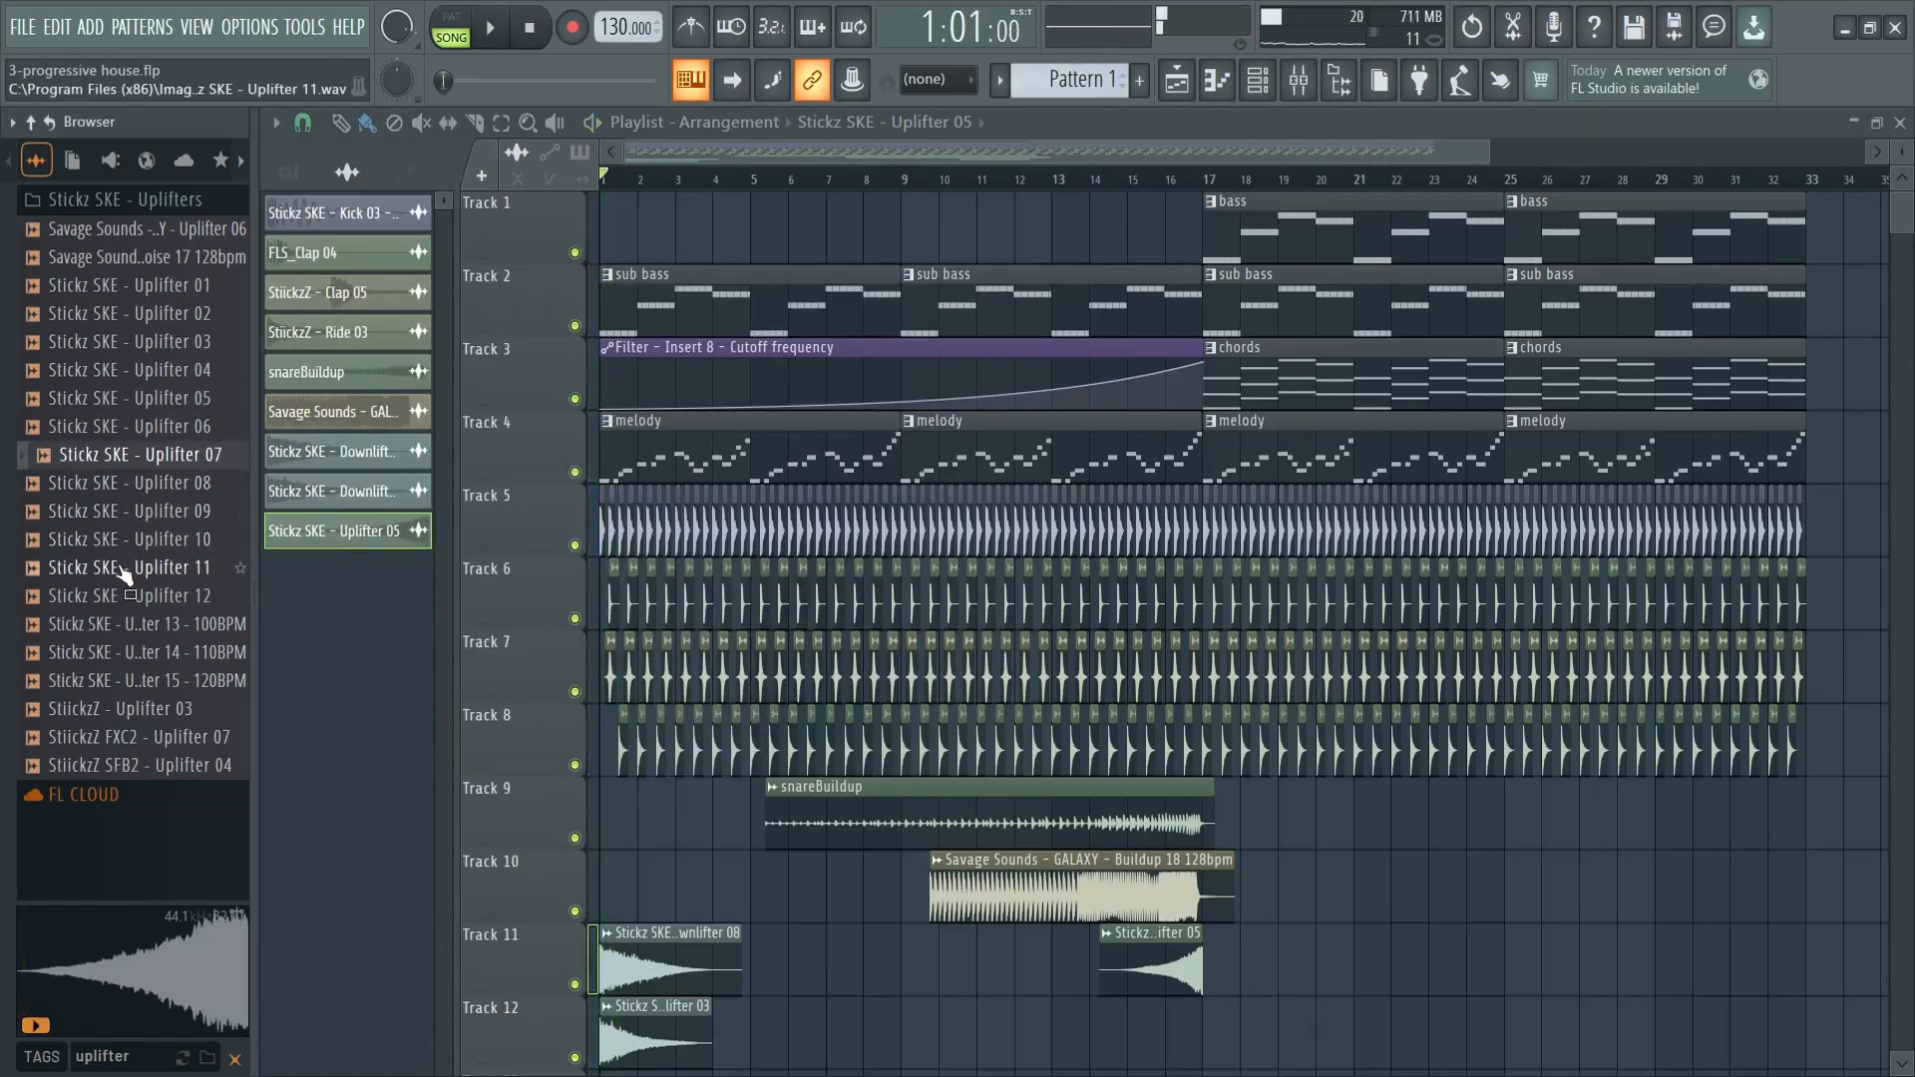
# - Place Stickz SKE - Uplifter 15 - 120BPM on Track 12, ending at bar 17, and open its channel settings
pyautogui.click(168, 681)
pyautogui.moveTo(156, 675); pyautogui.dragTo(957, 933)
pyautogui.doubleClick(1156, 958)
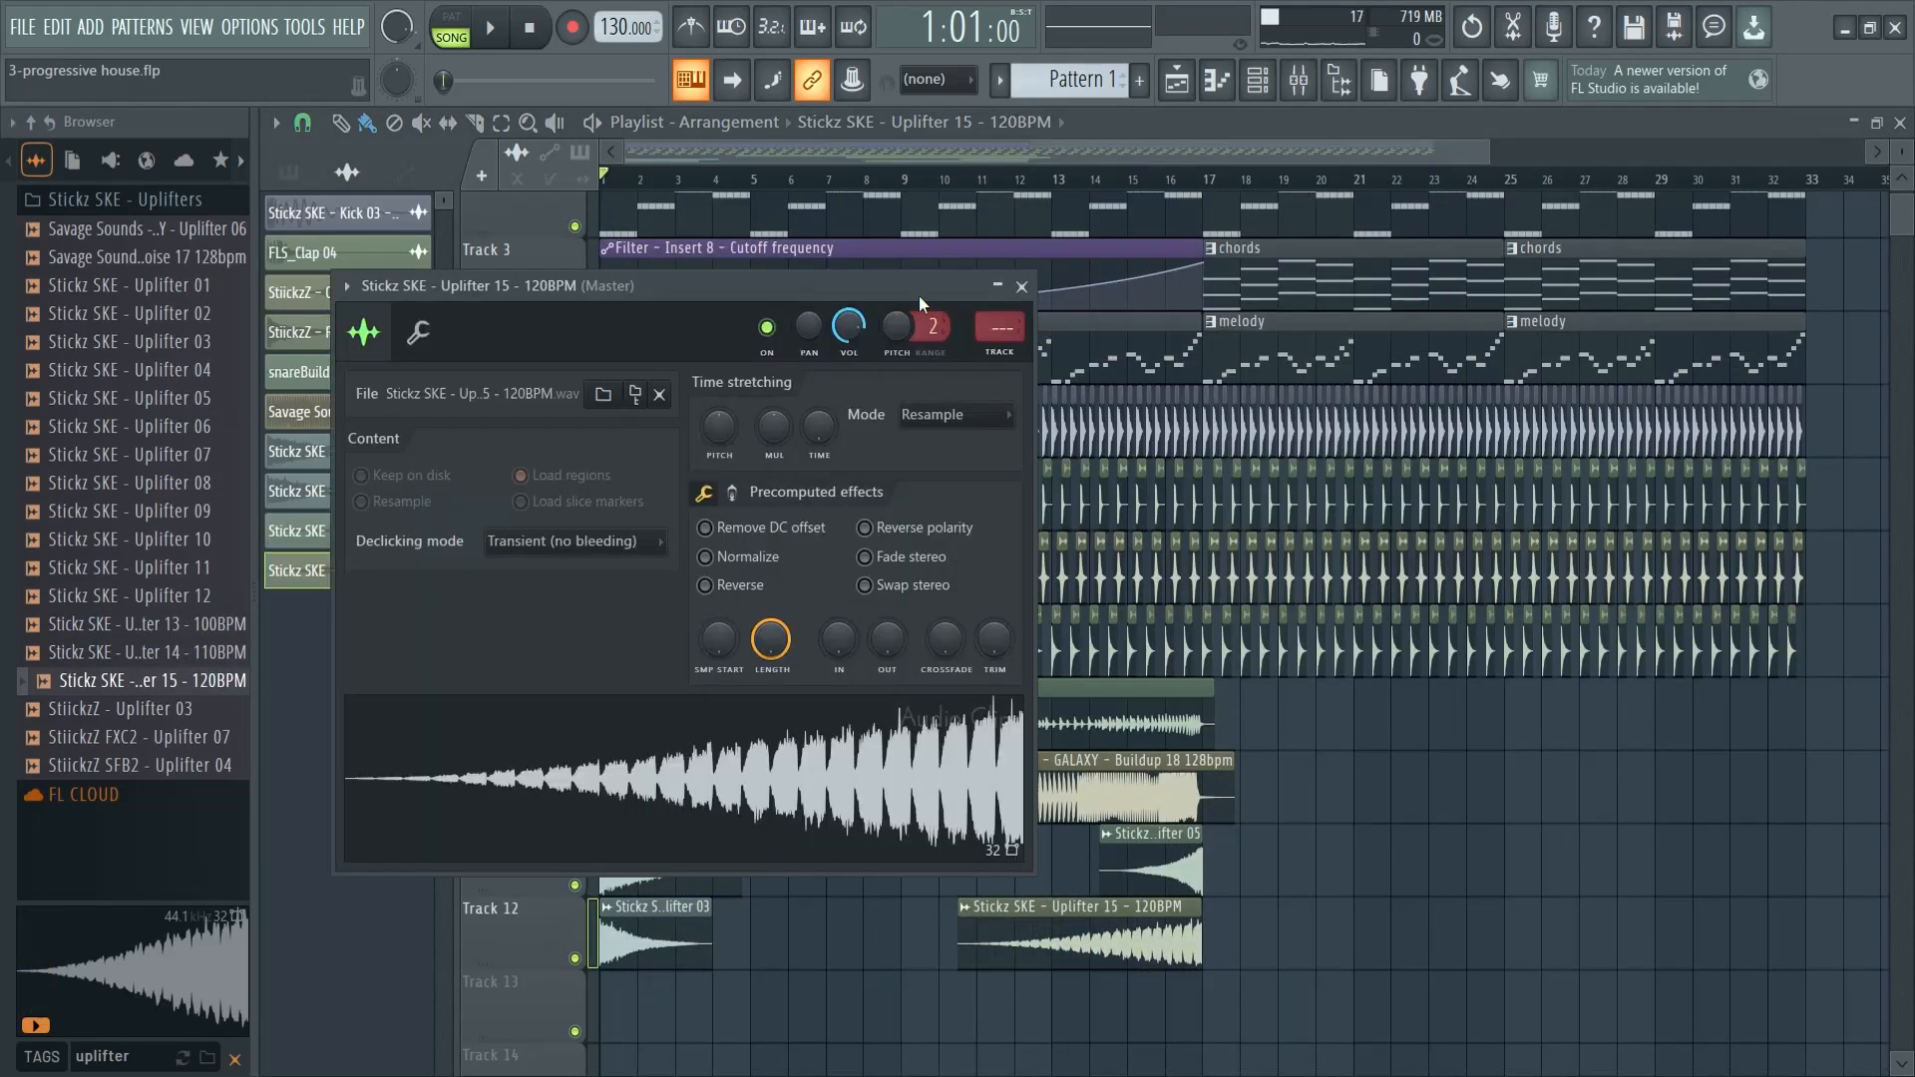
pyautogui.click(1021, 288)
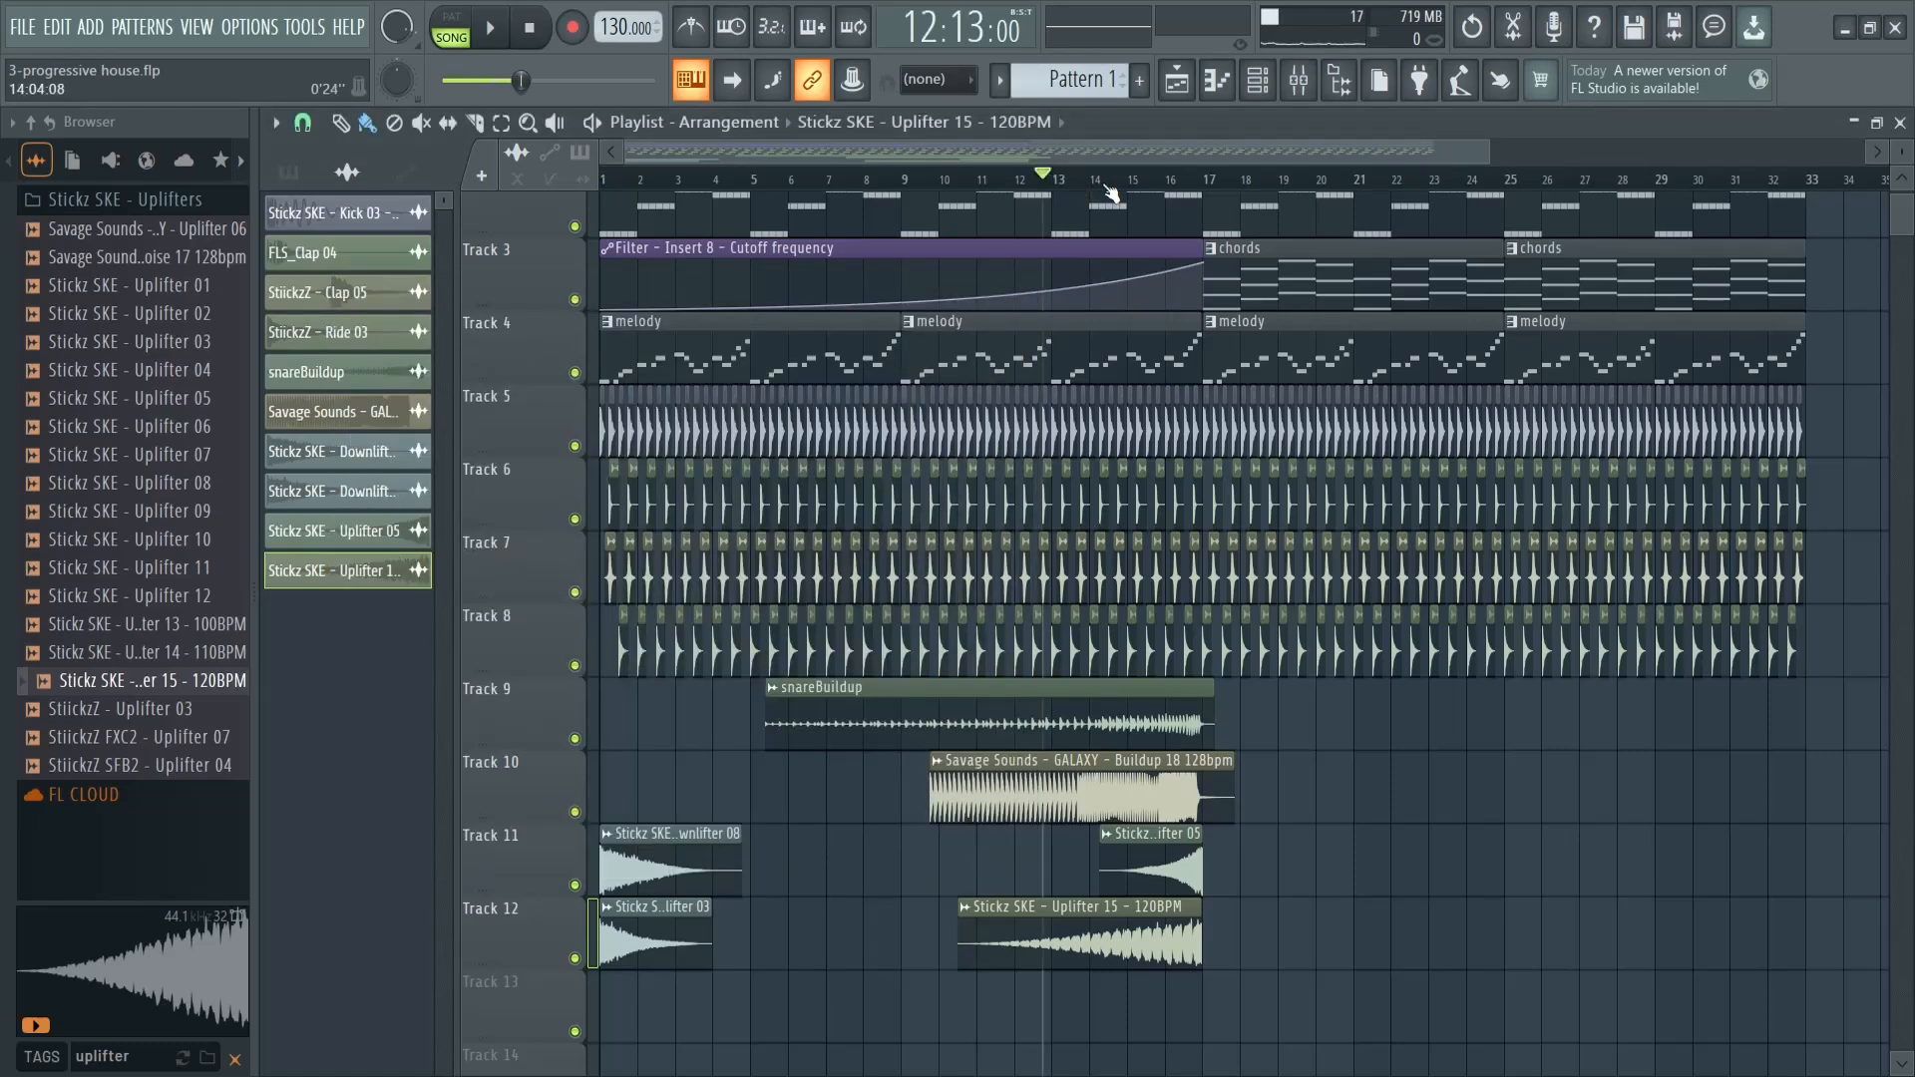
# - Preview the buildup from the end of bar 12 and check the channel settings of the Buildup 18 and snareBuildup clips
pyautogui.press('space')
pyautogui.press('space')
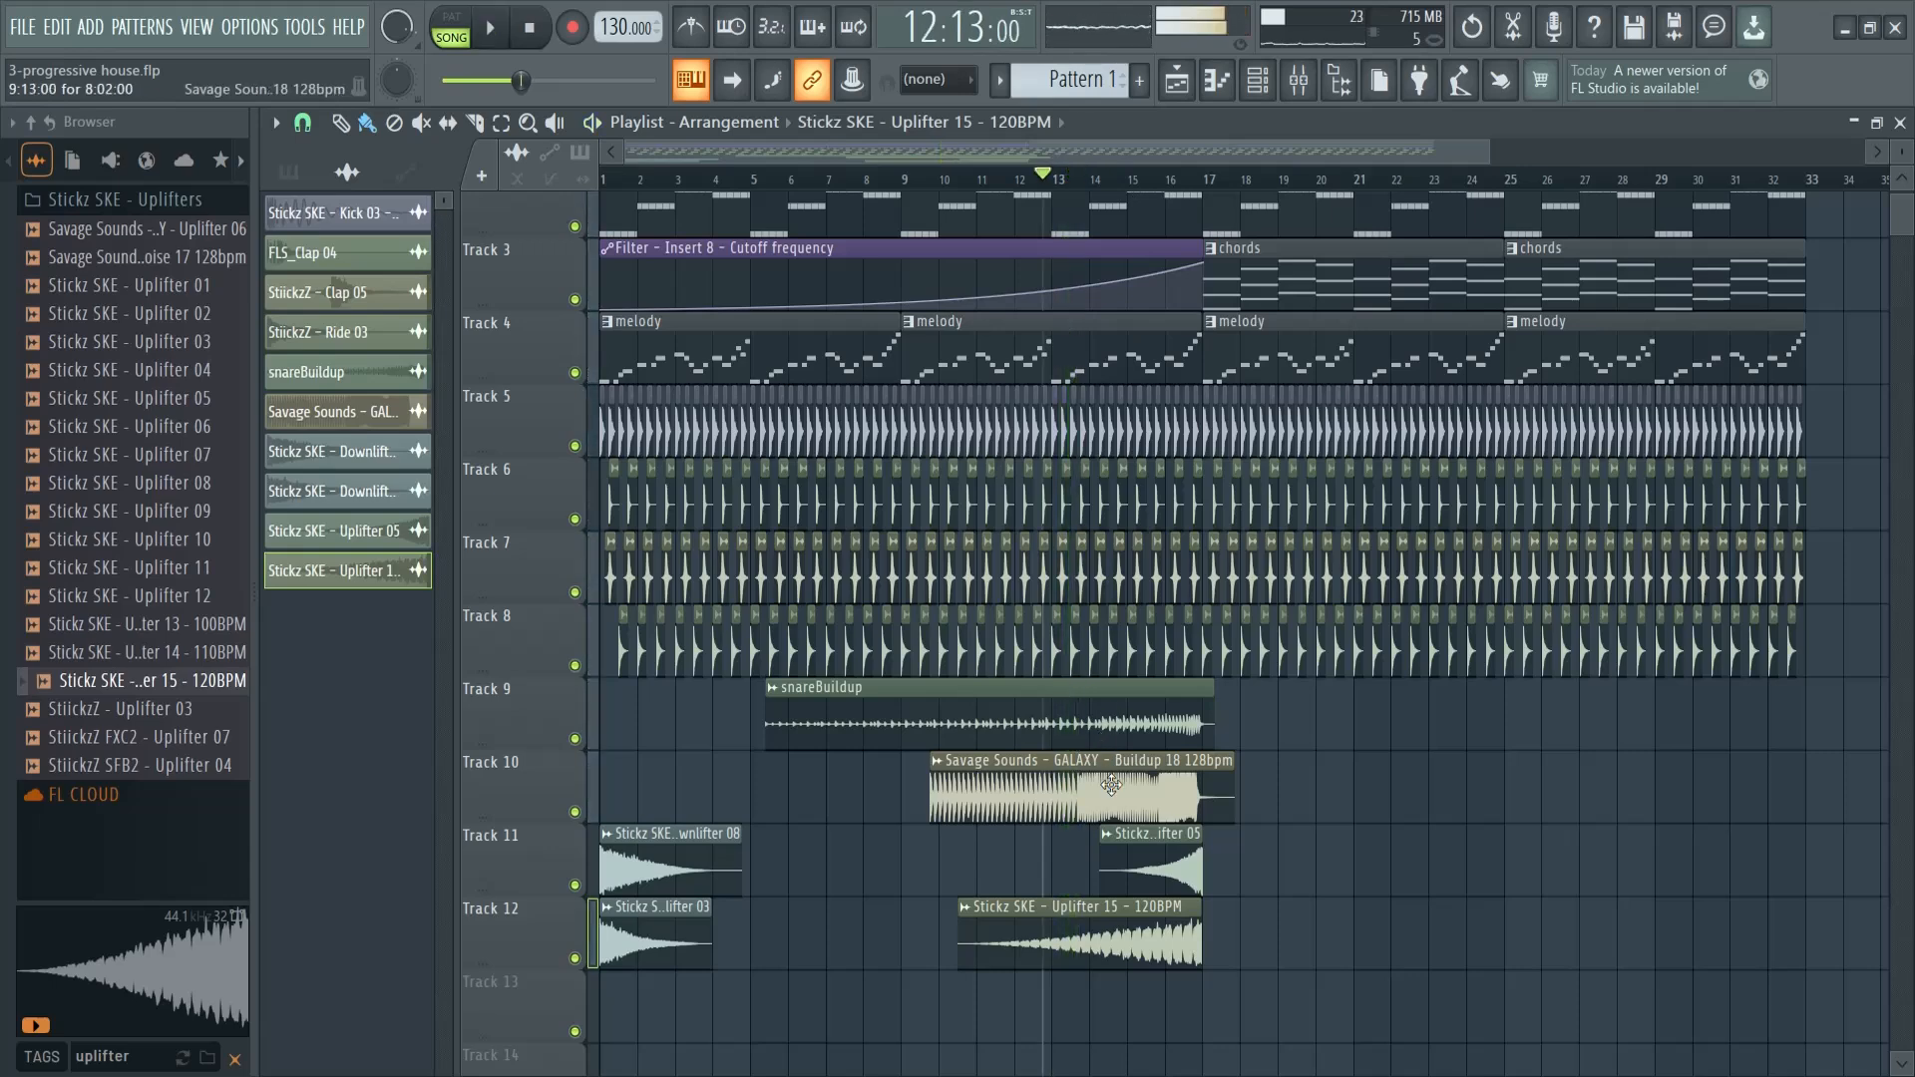
pyautogui.doubleClick(1110, 785)
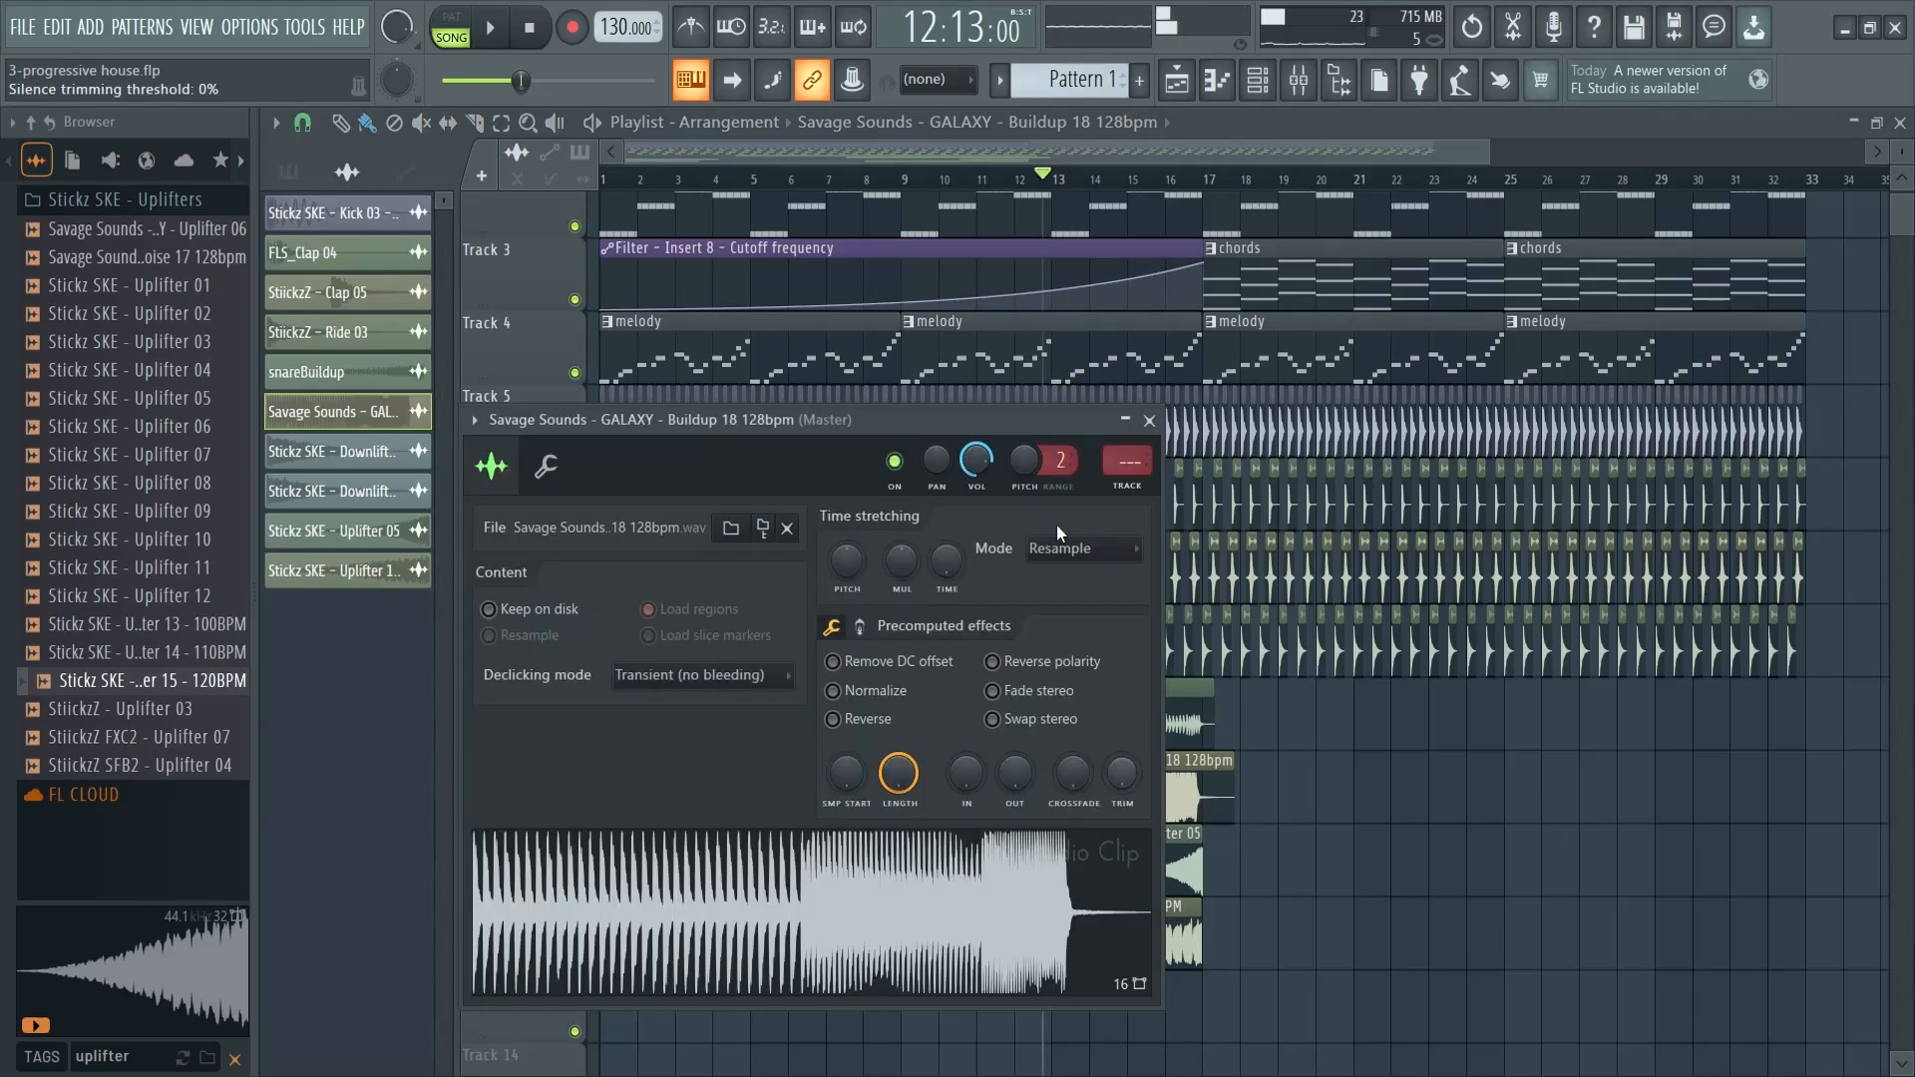
pyautogui.click(1150, 421)
pyautogui.press('space')
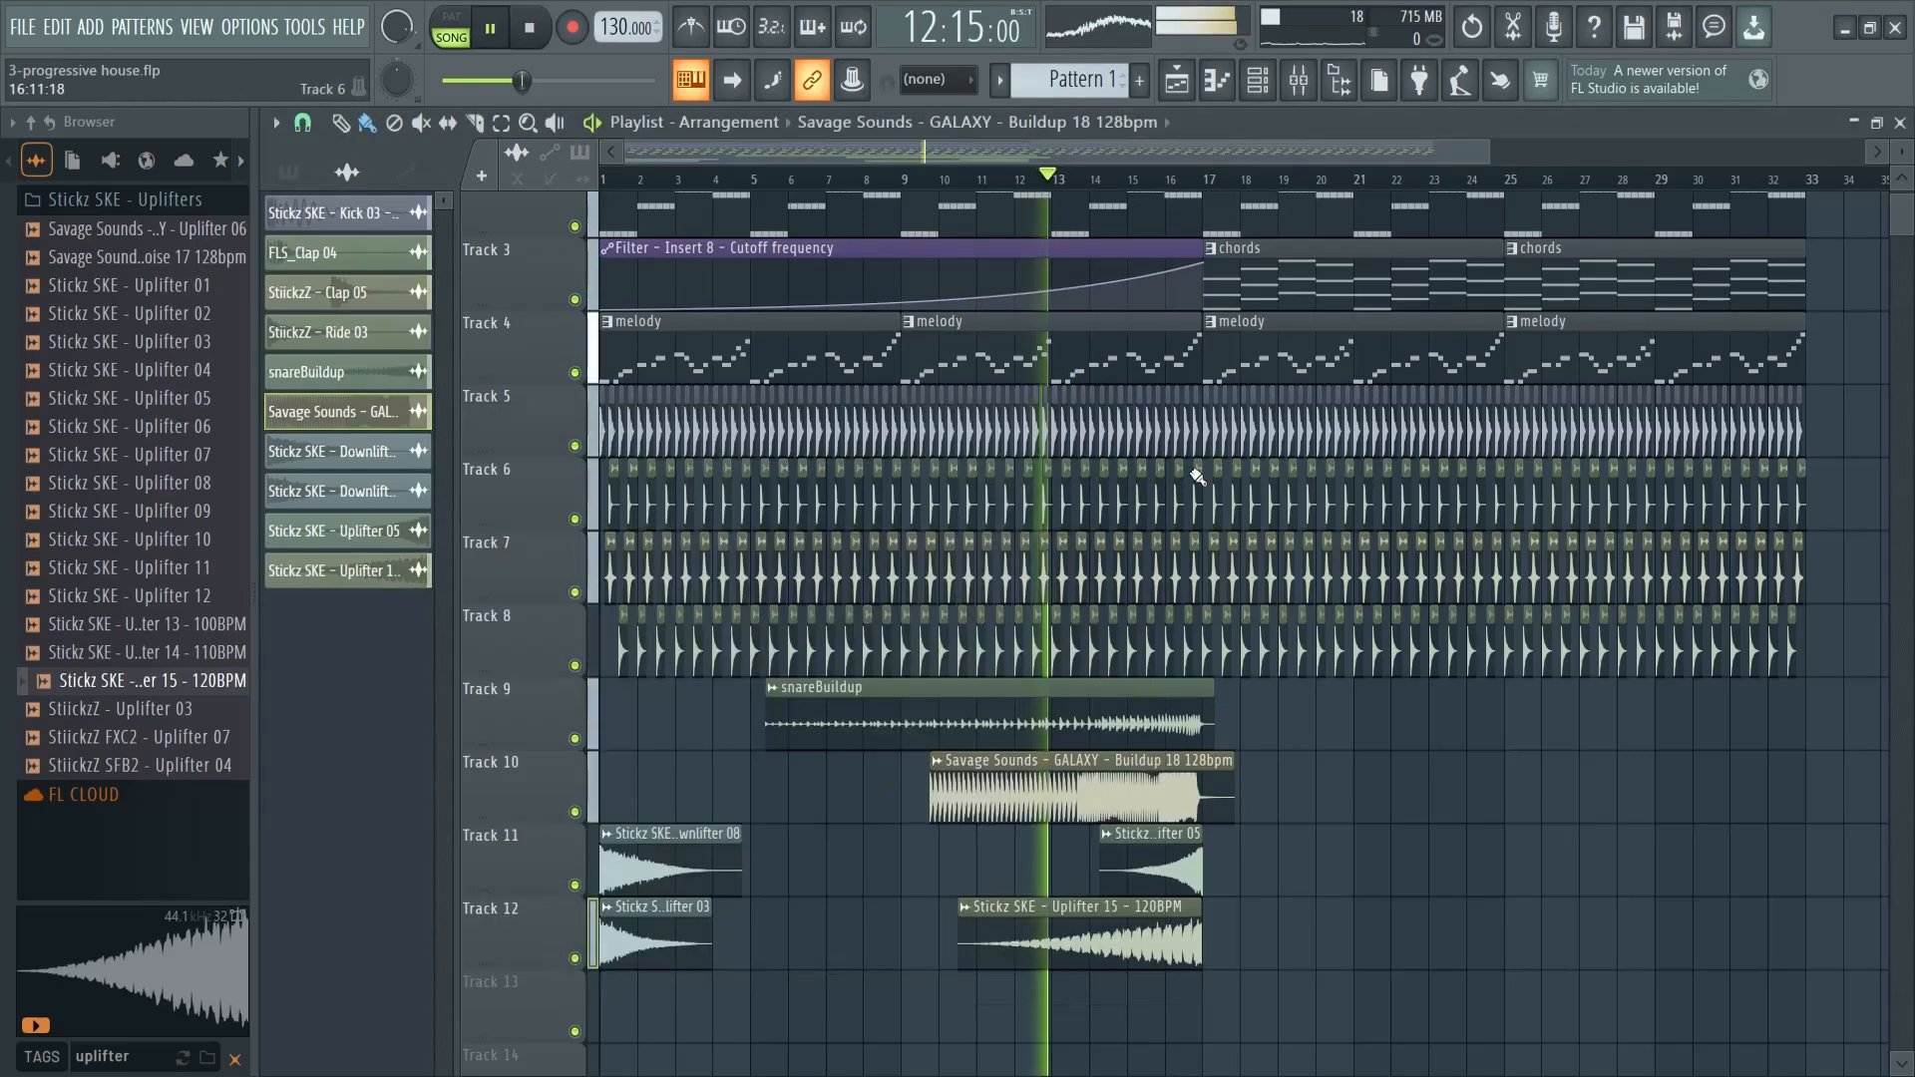
pyautogui.doubleClick(1069, 705)
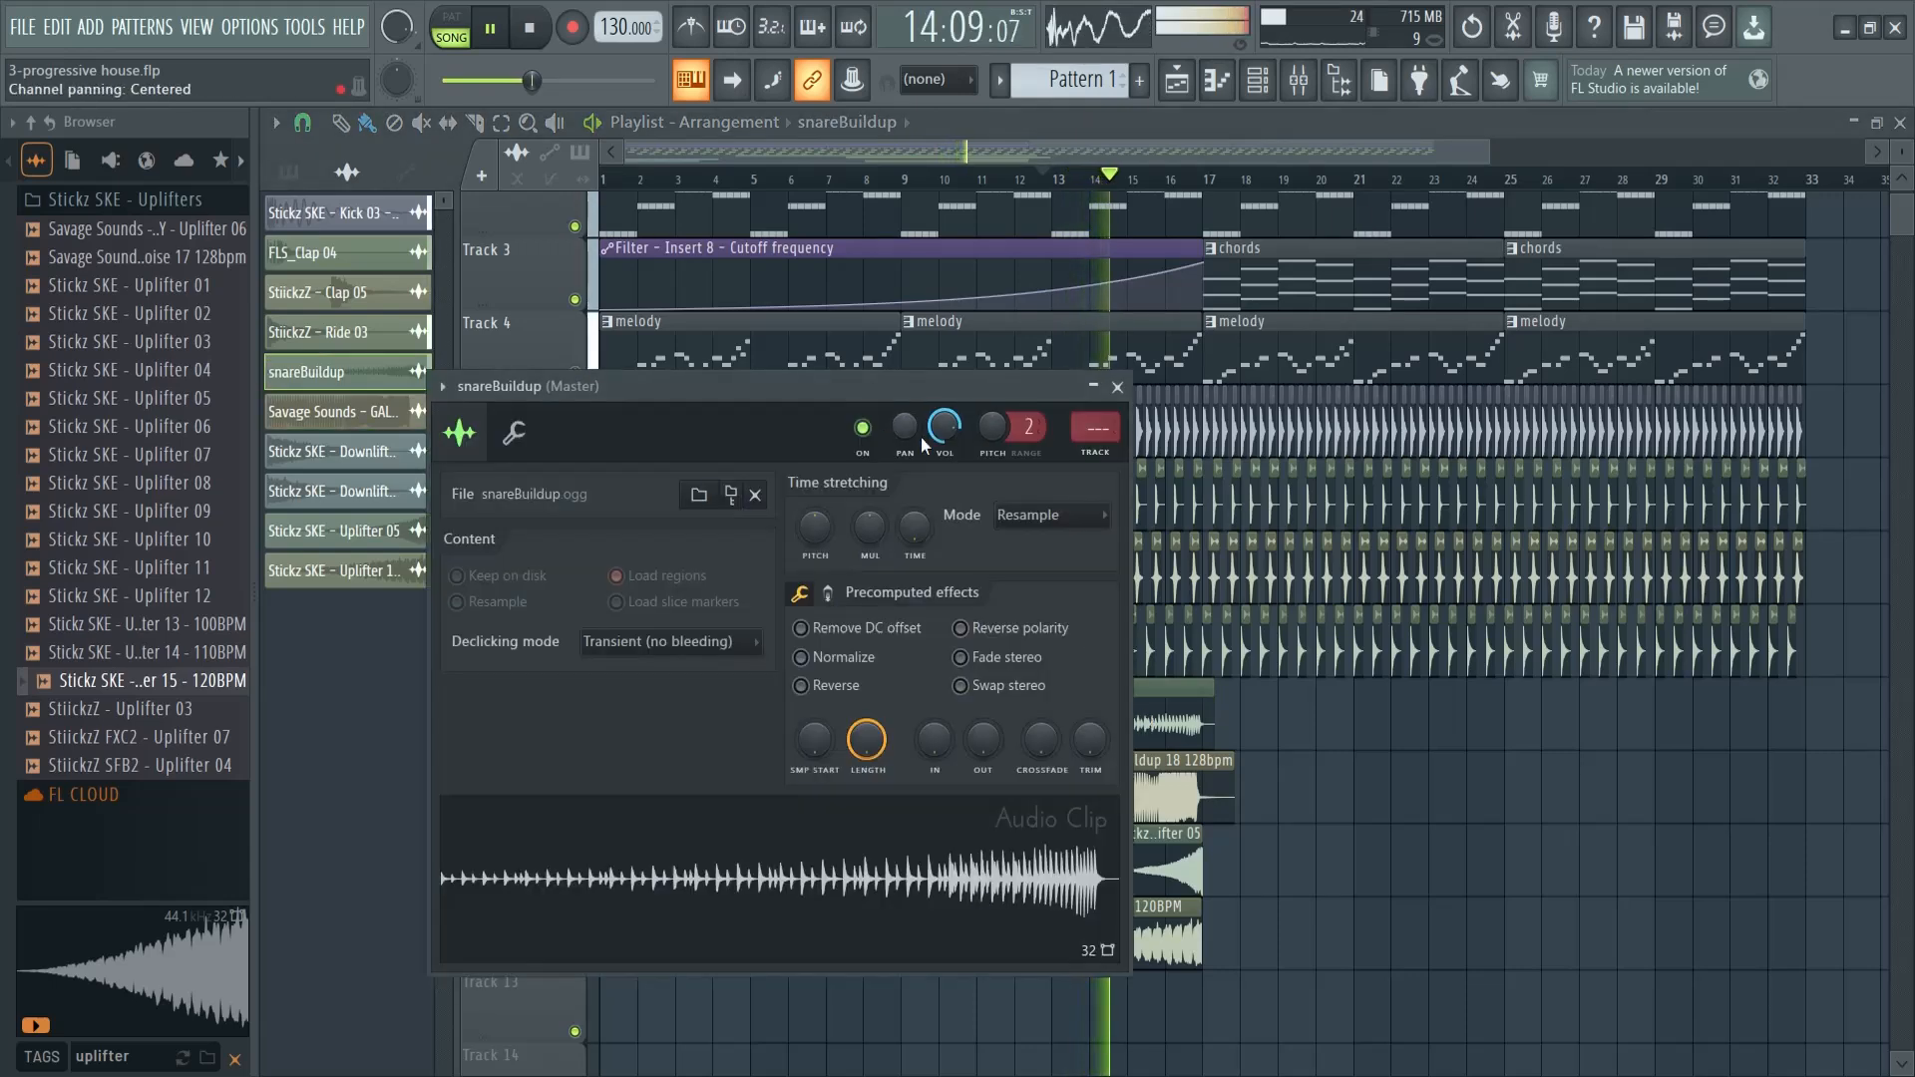
pyautogui.click(1117, 387)
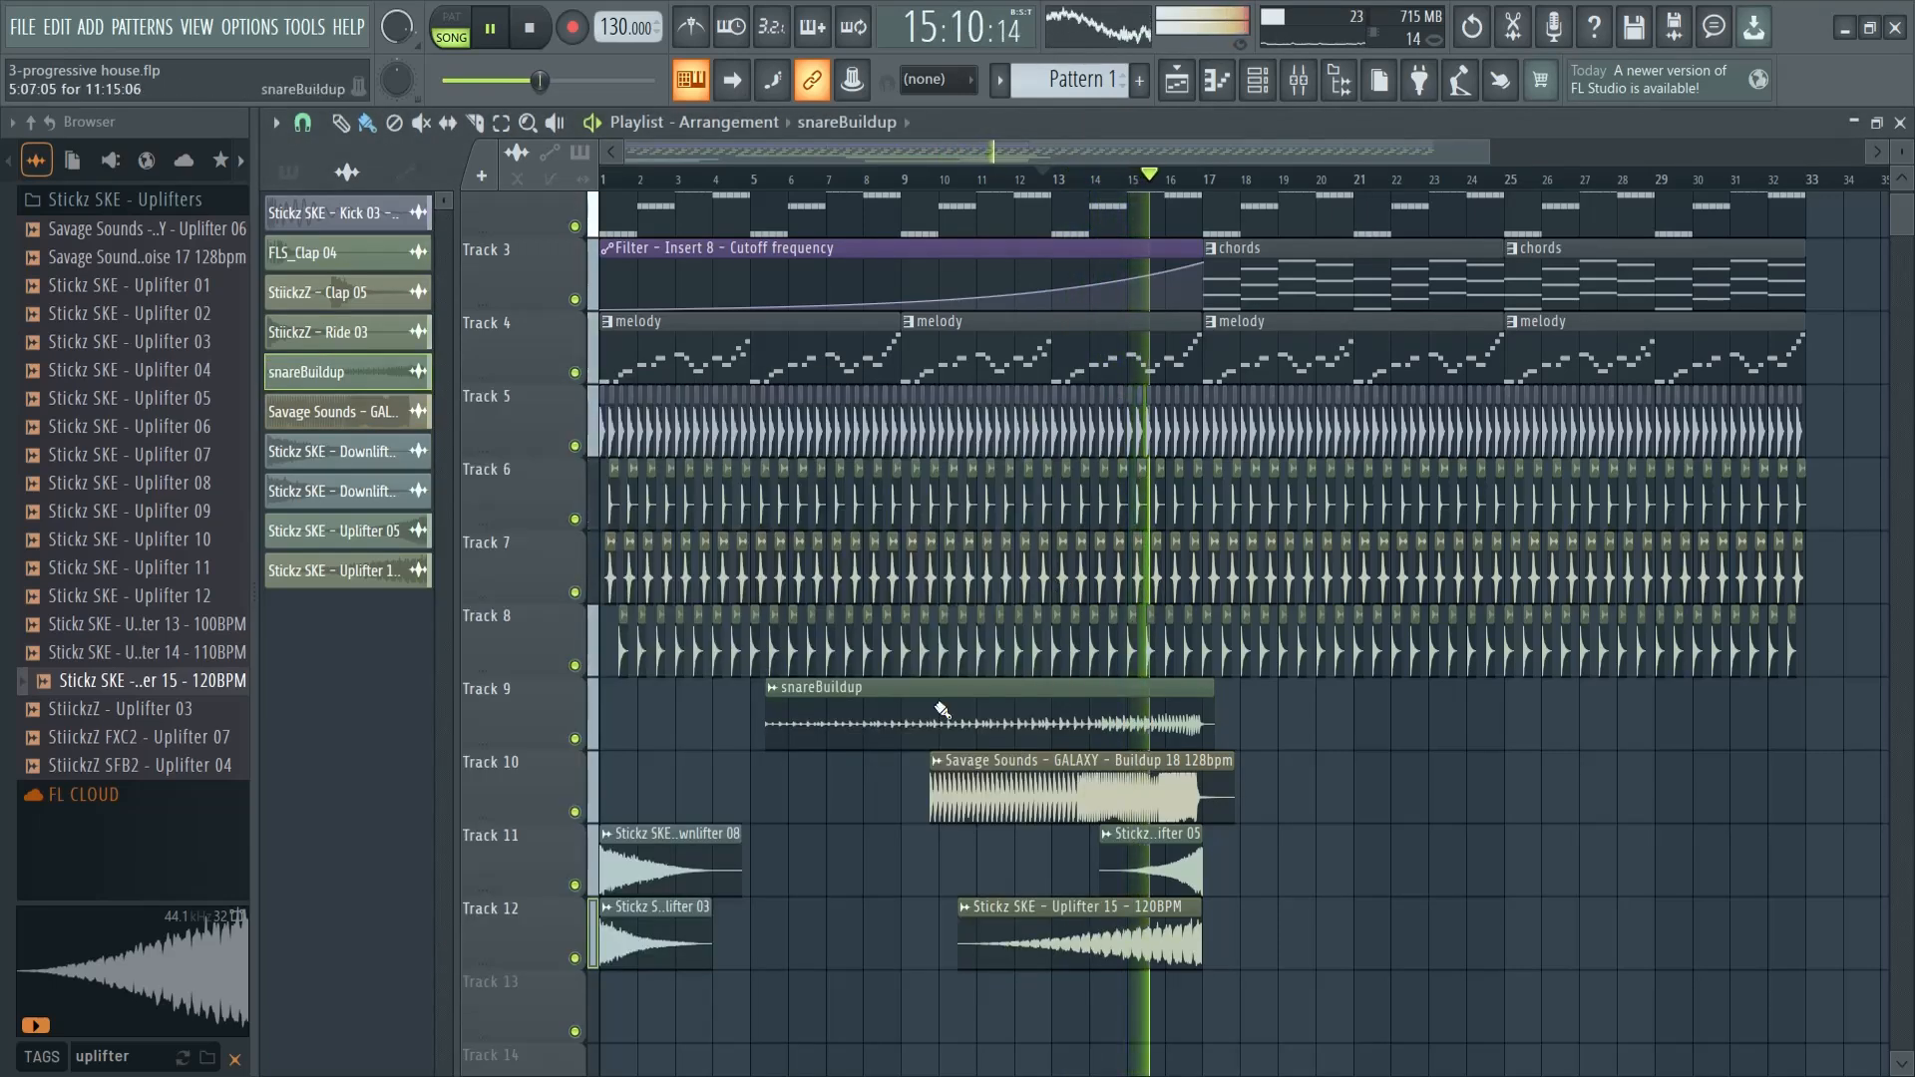
pyautogui.press('space')
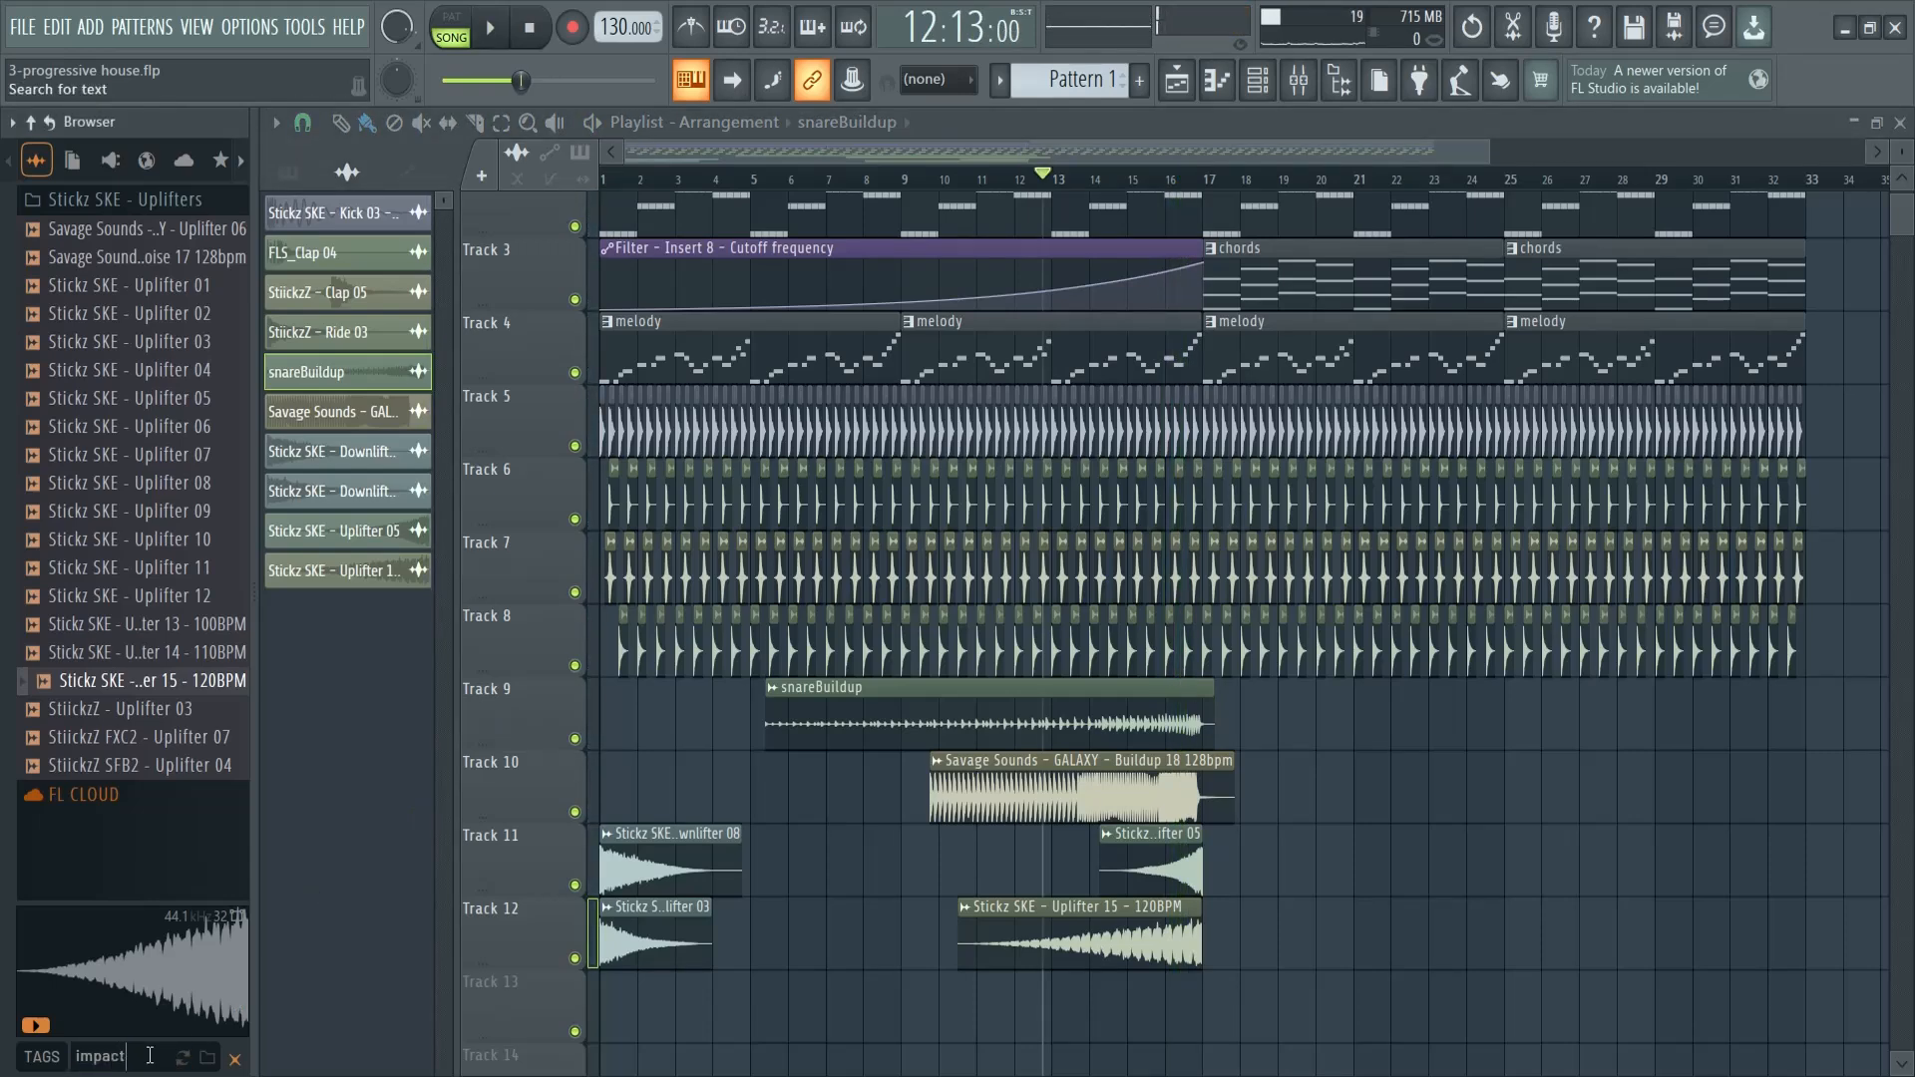
# - Search the sample browser for "impact", audition the samples and place StiickzZ - Impact 02 on Track 13 at bars 1 and 5
pyautogui.press('Return')
pyautogui.click(119, 351)
pyautogui.scroll(-5, 144, 478)
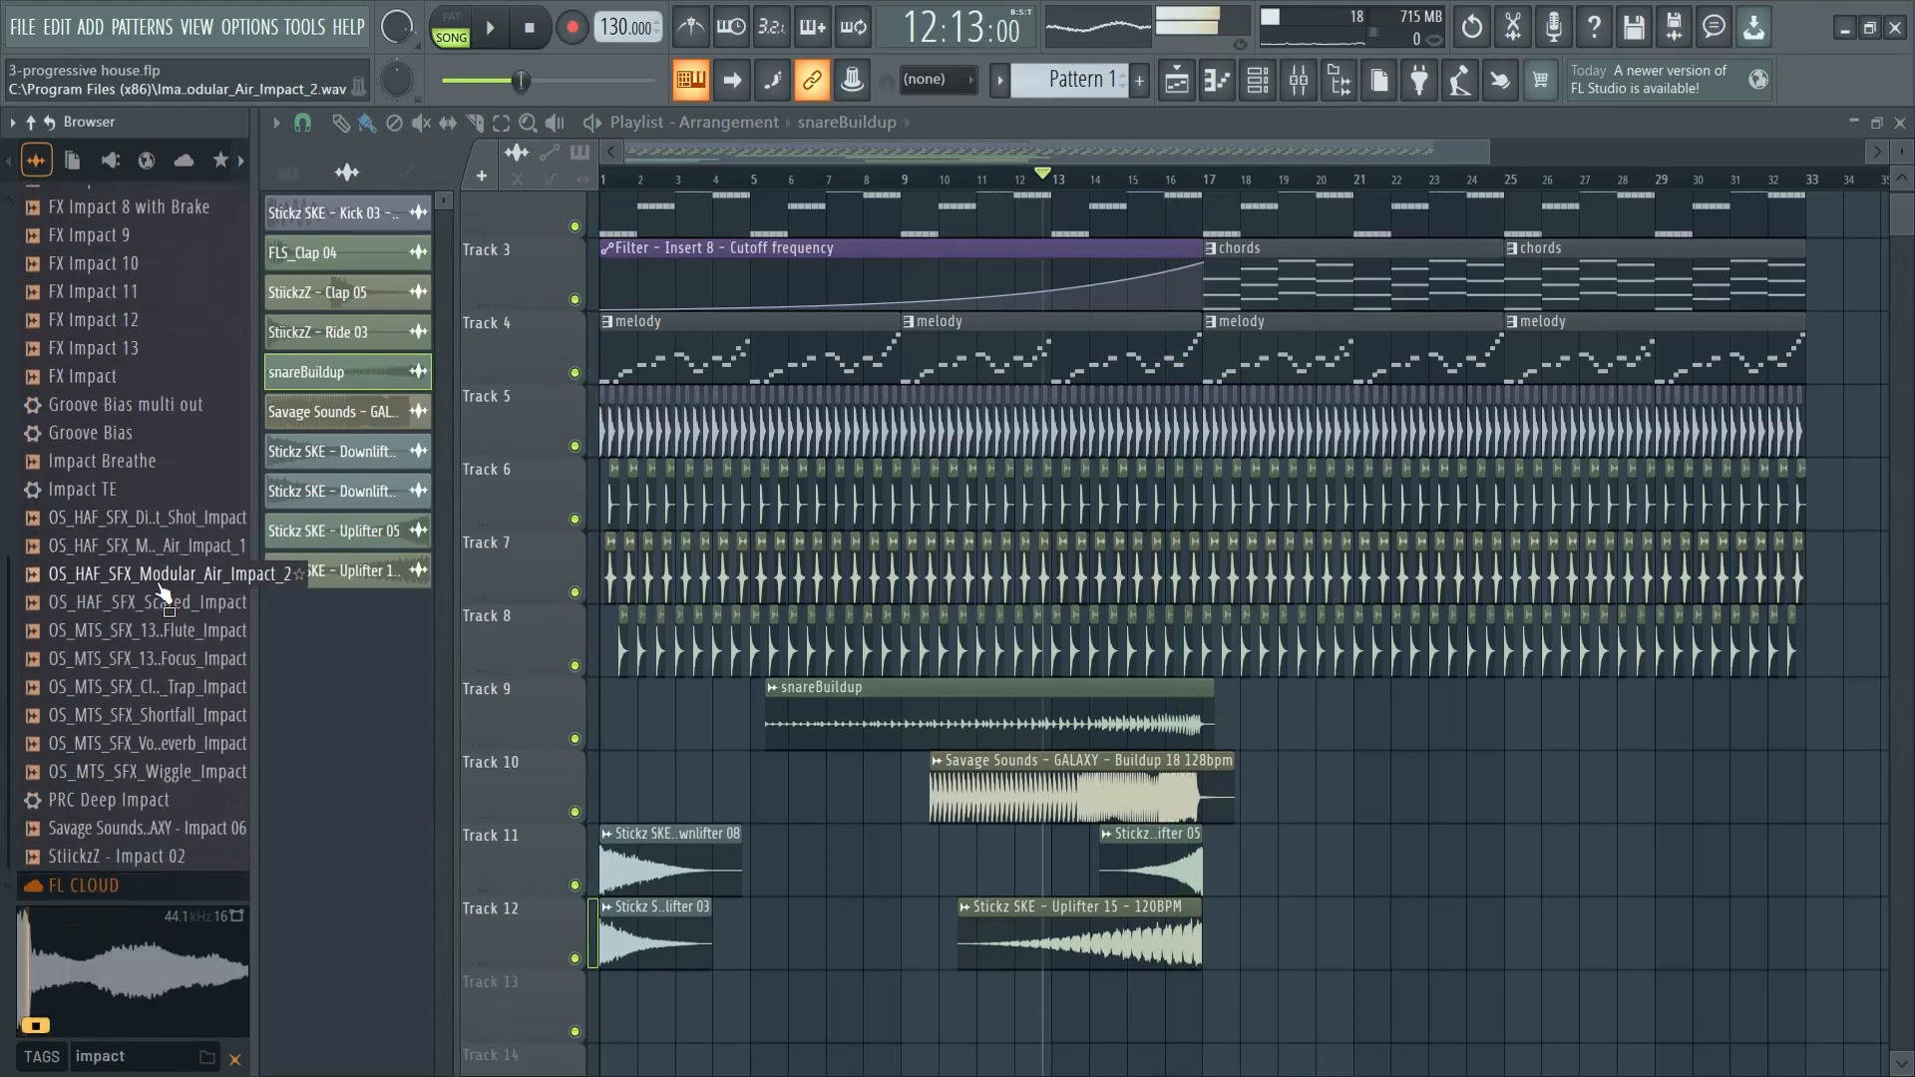
pyautogui.click(197, 859)
pyautogui.moveTo(178, 860); pyautogui.dragTo(641, 1015)
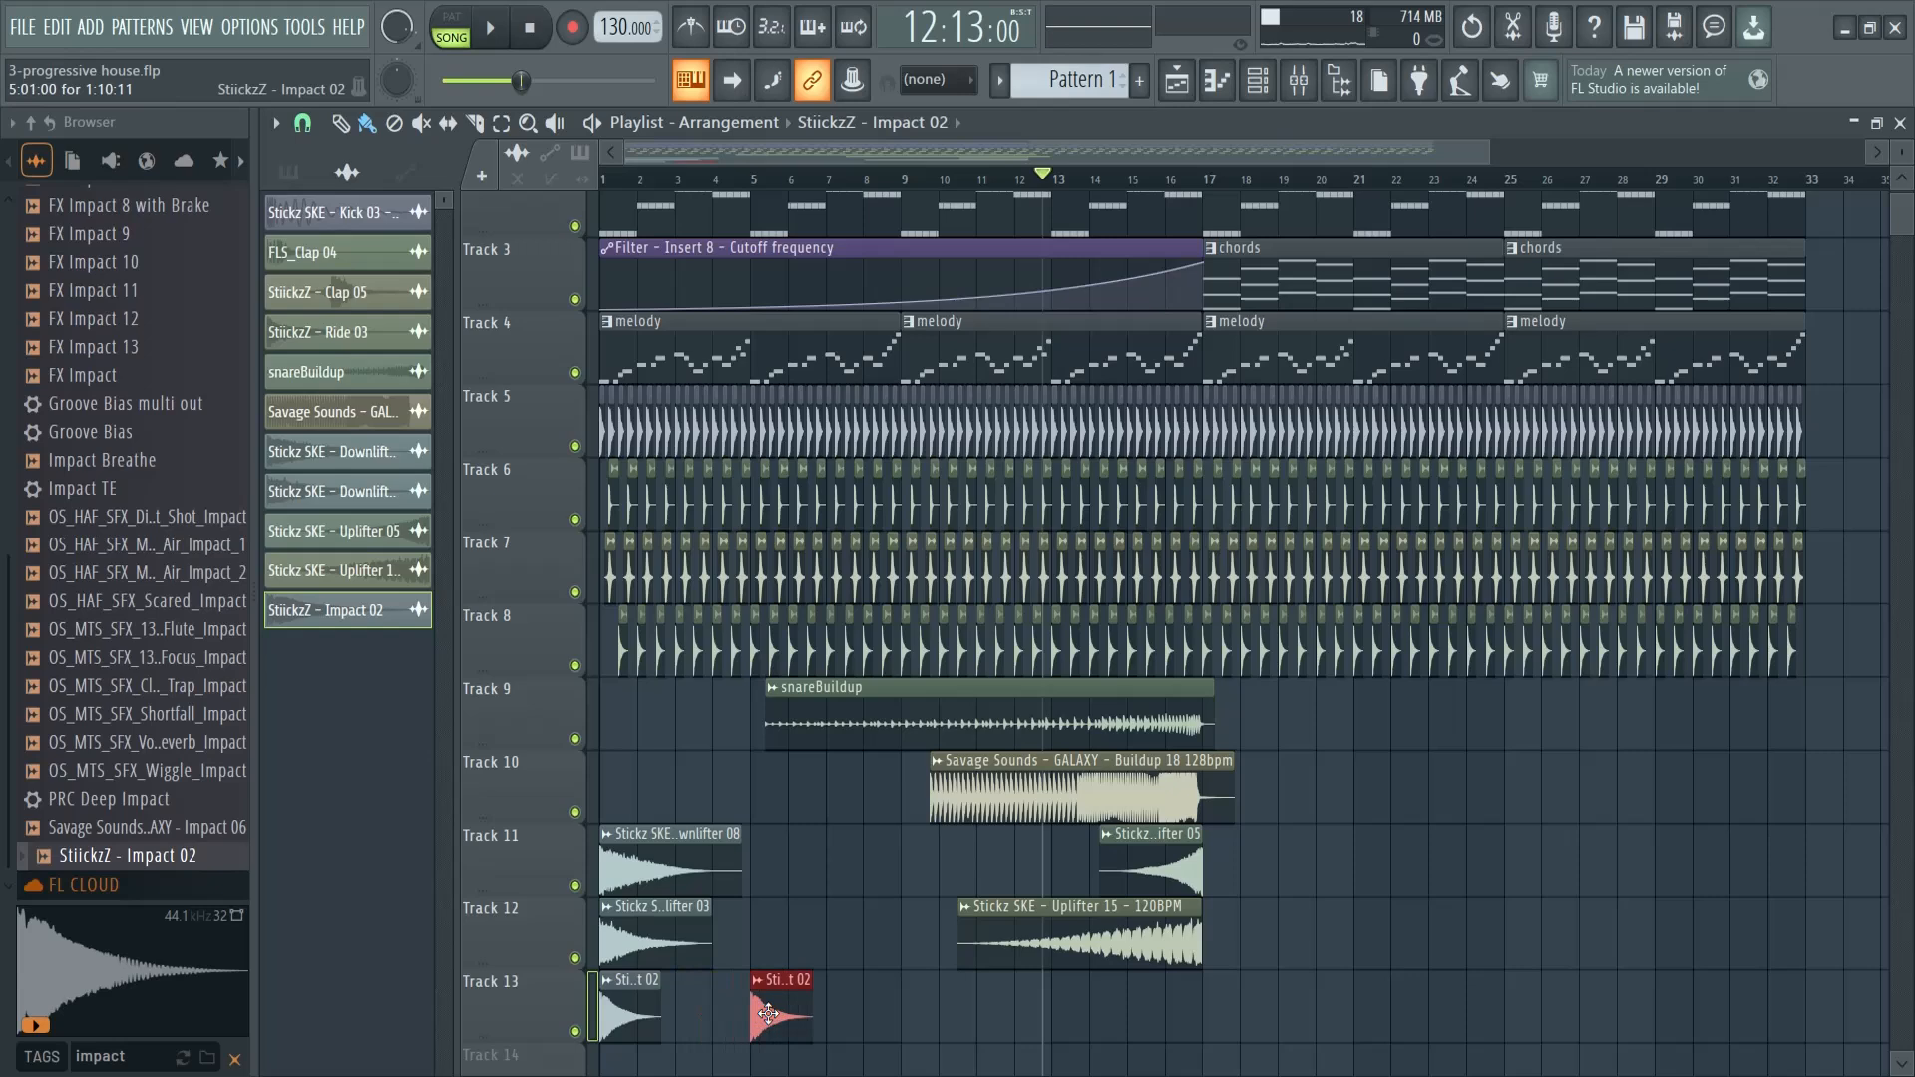
# - Preview the arrangement with the Impact 02 hits from bar 1 past bar 5
pyautogui.click(630, 180)
pyautogui.press('space')
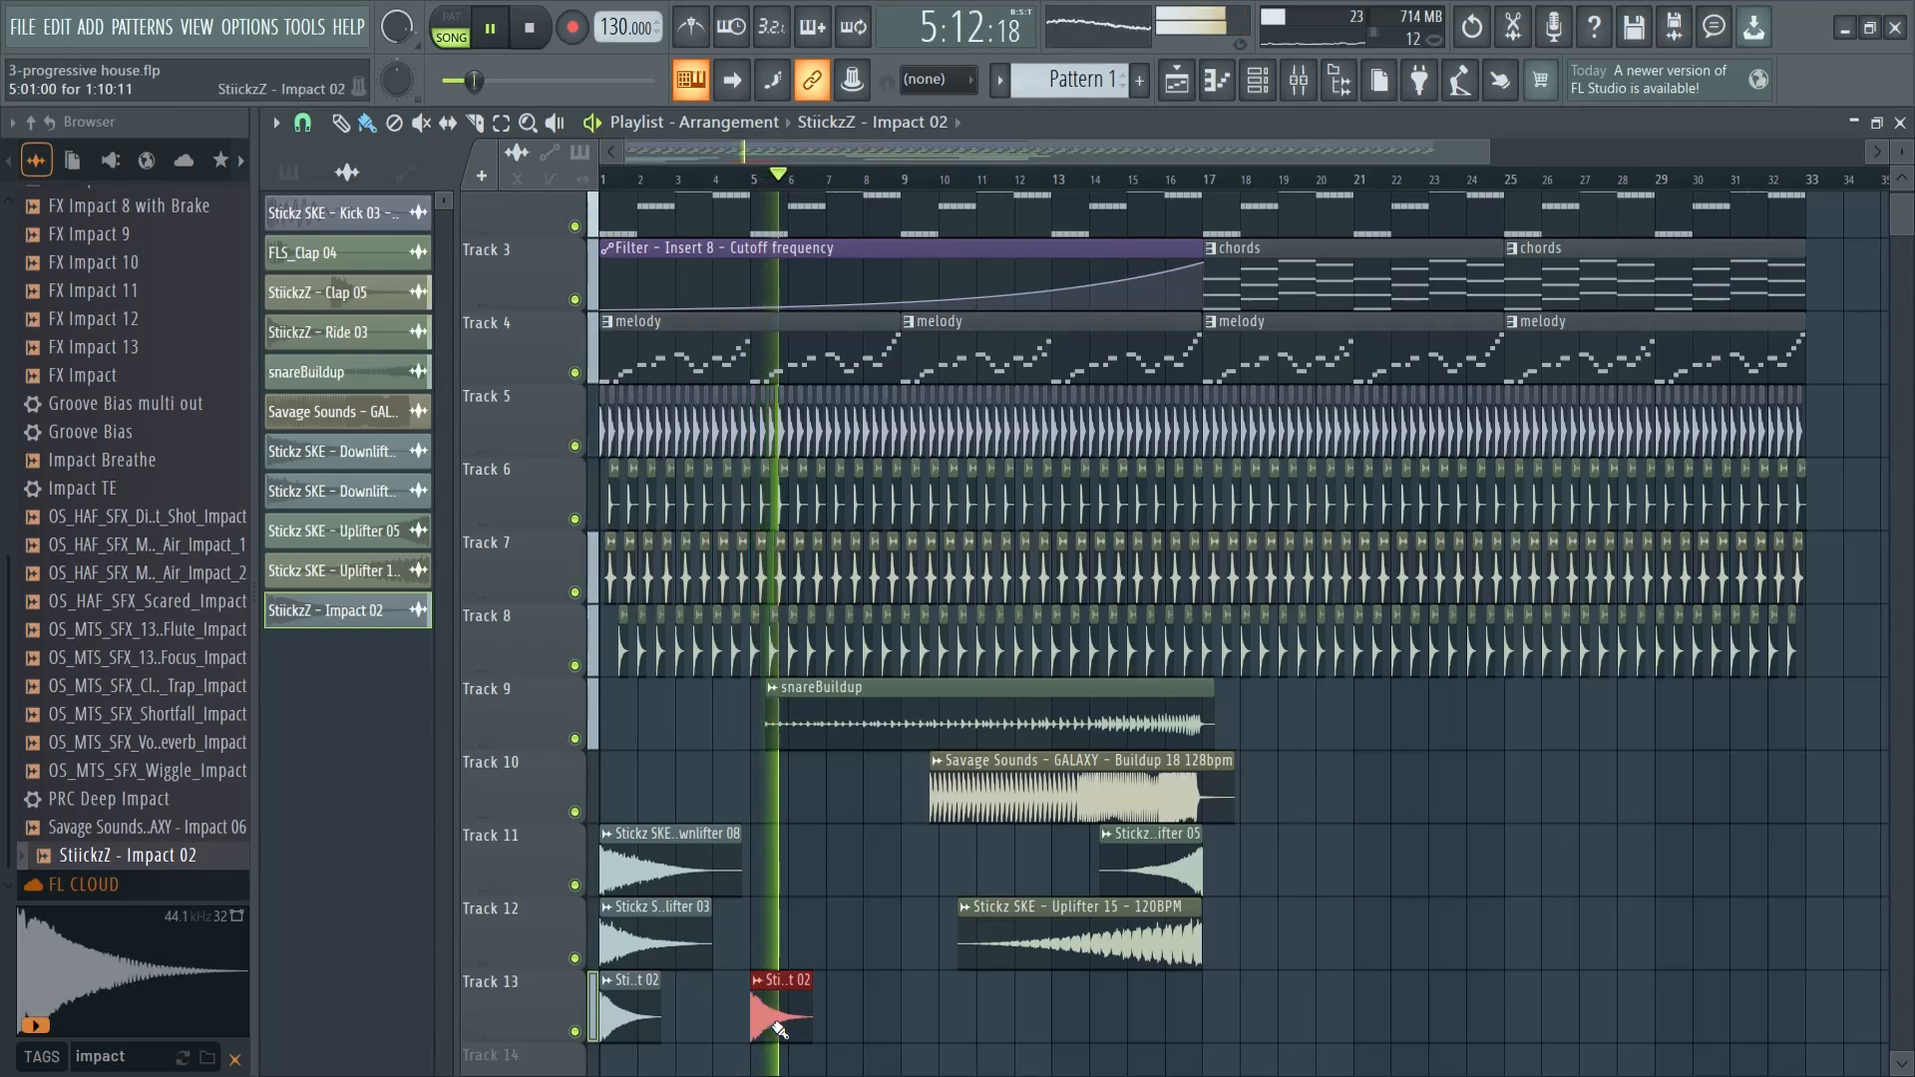
pyautogui.press('space')
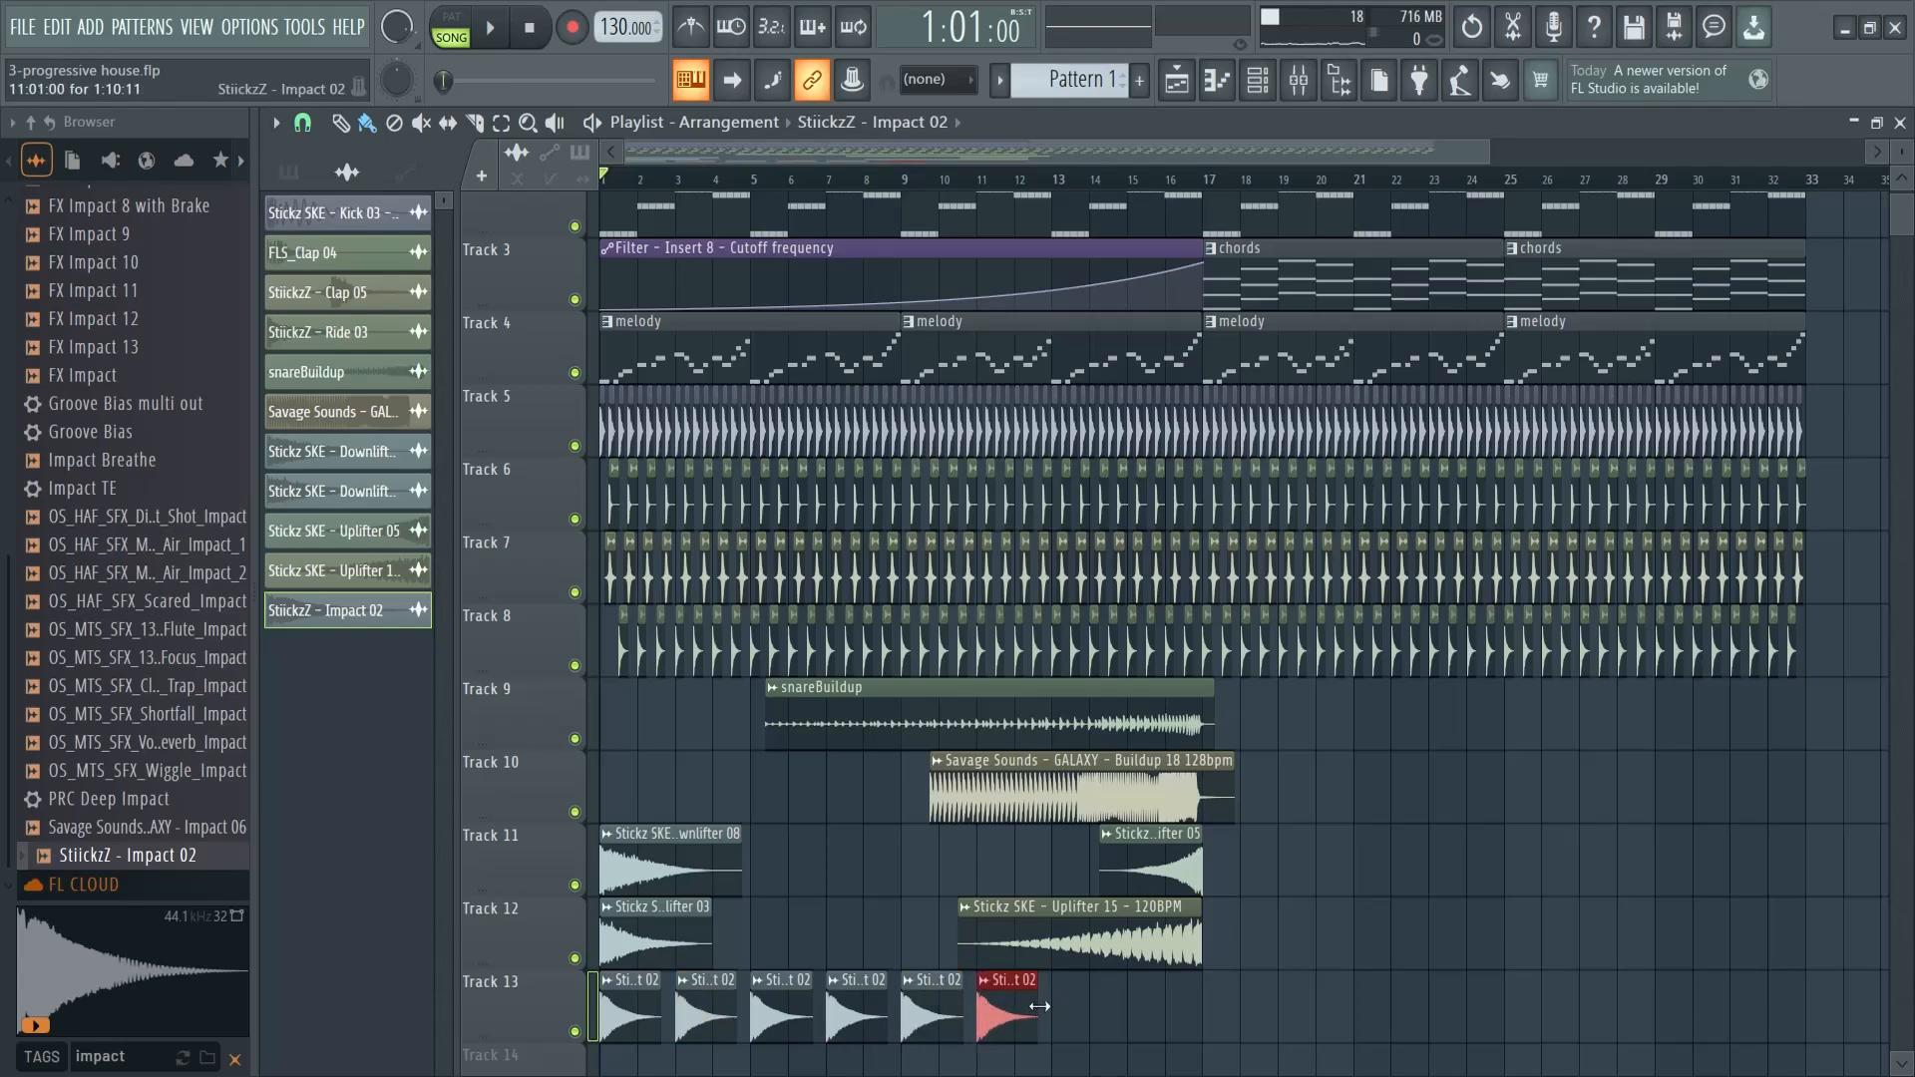
# - Duplicate the Impact 02 clips on Track 13 every two bars up to bar 31 and delete the copies from bar 33 onward
pyautogui.moveTo(1207, 973); pyautogui.dragTo(598, 1045)
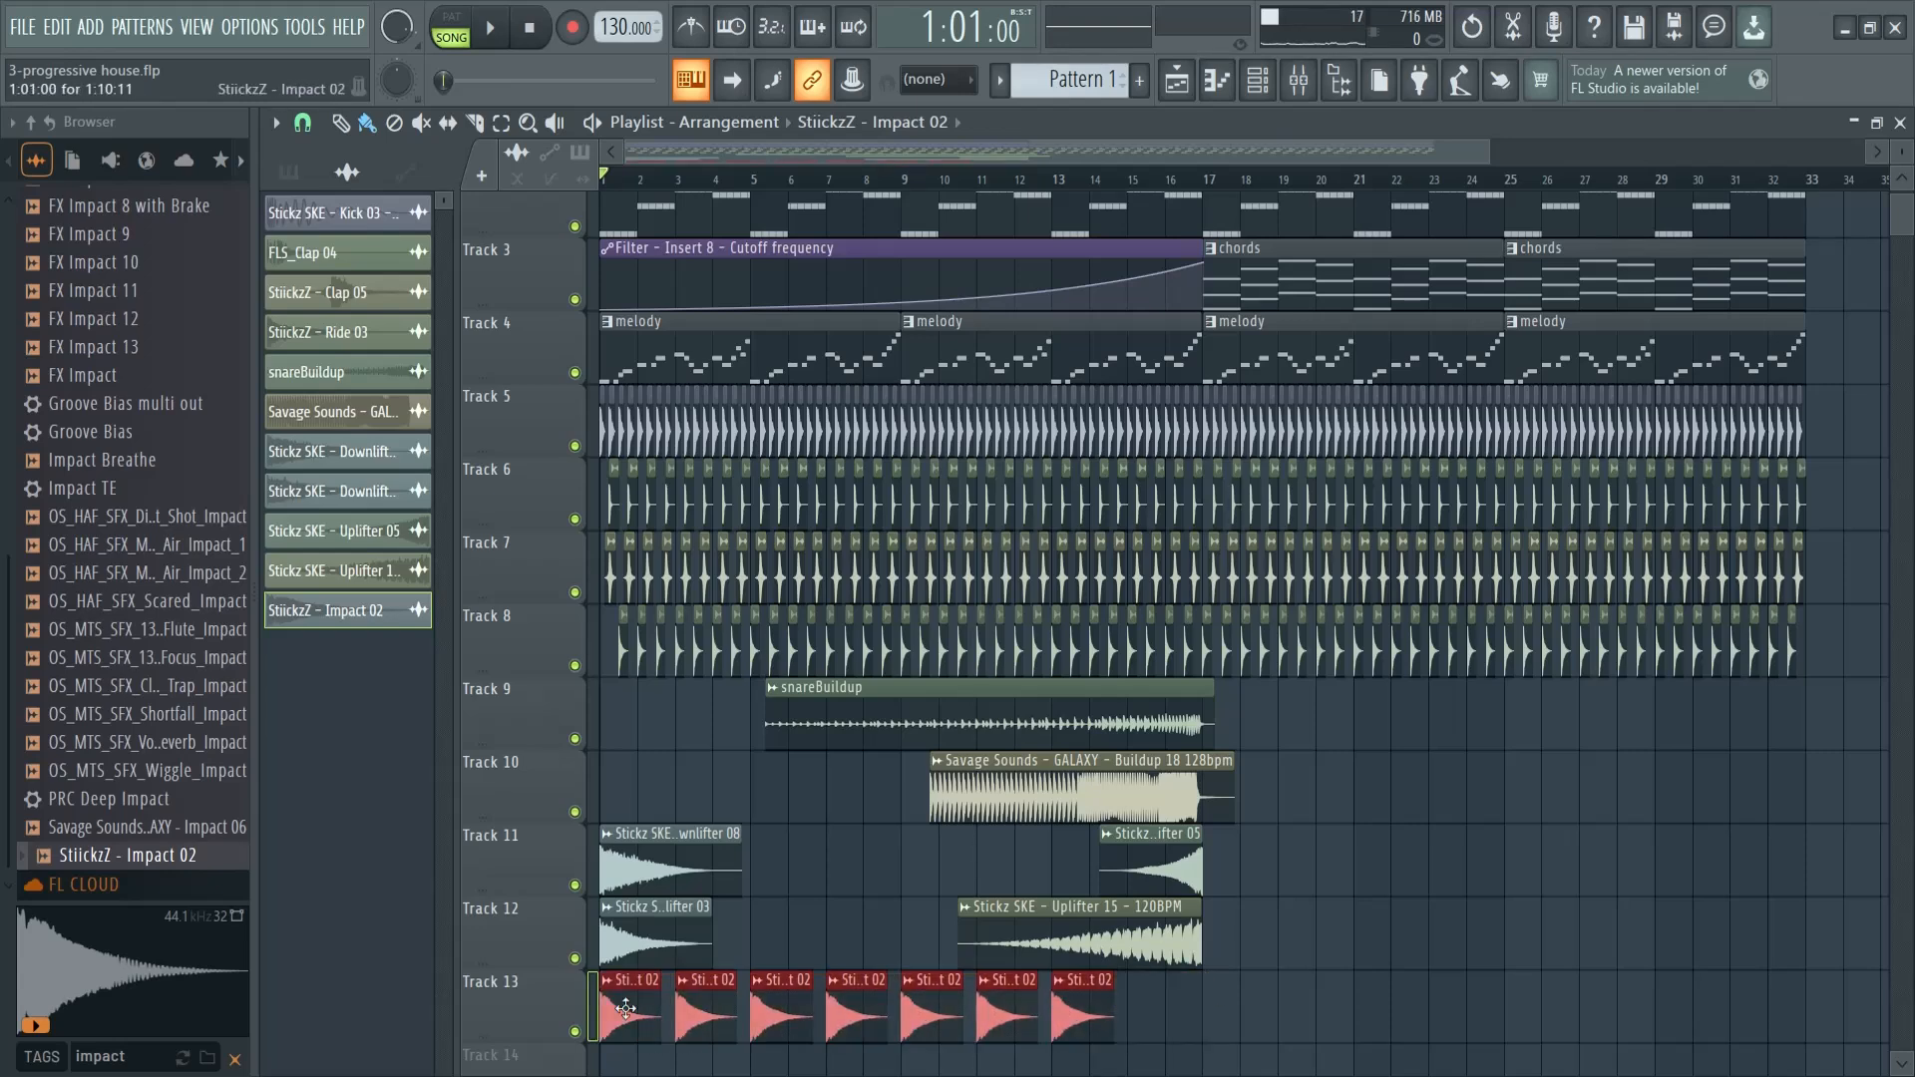
pyautogui.hotkey('ctrl', 'b')
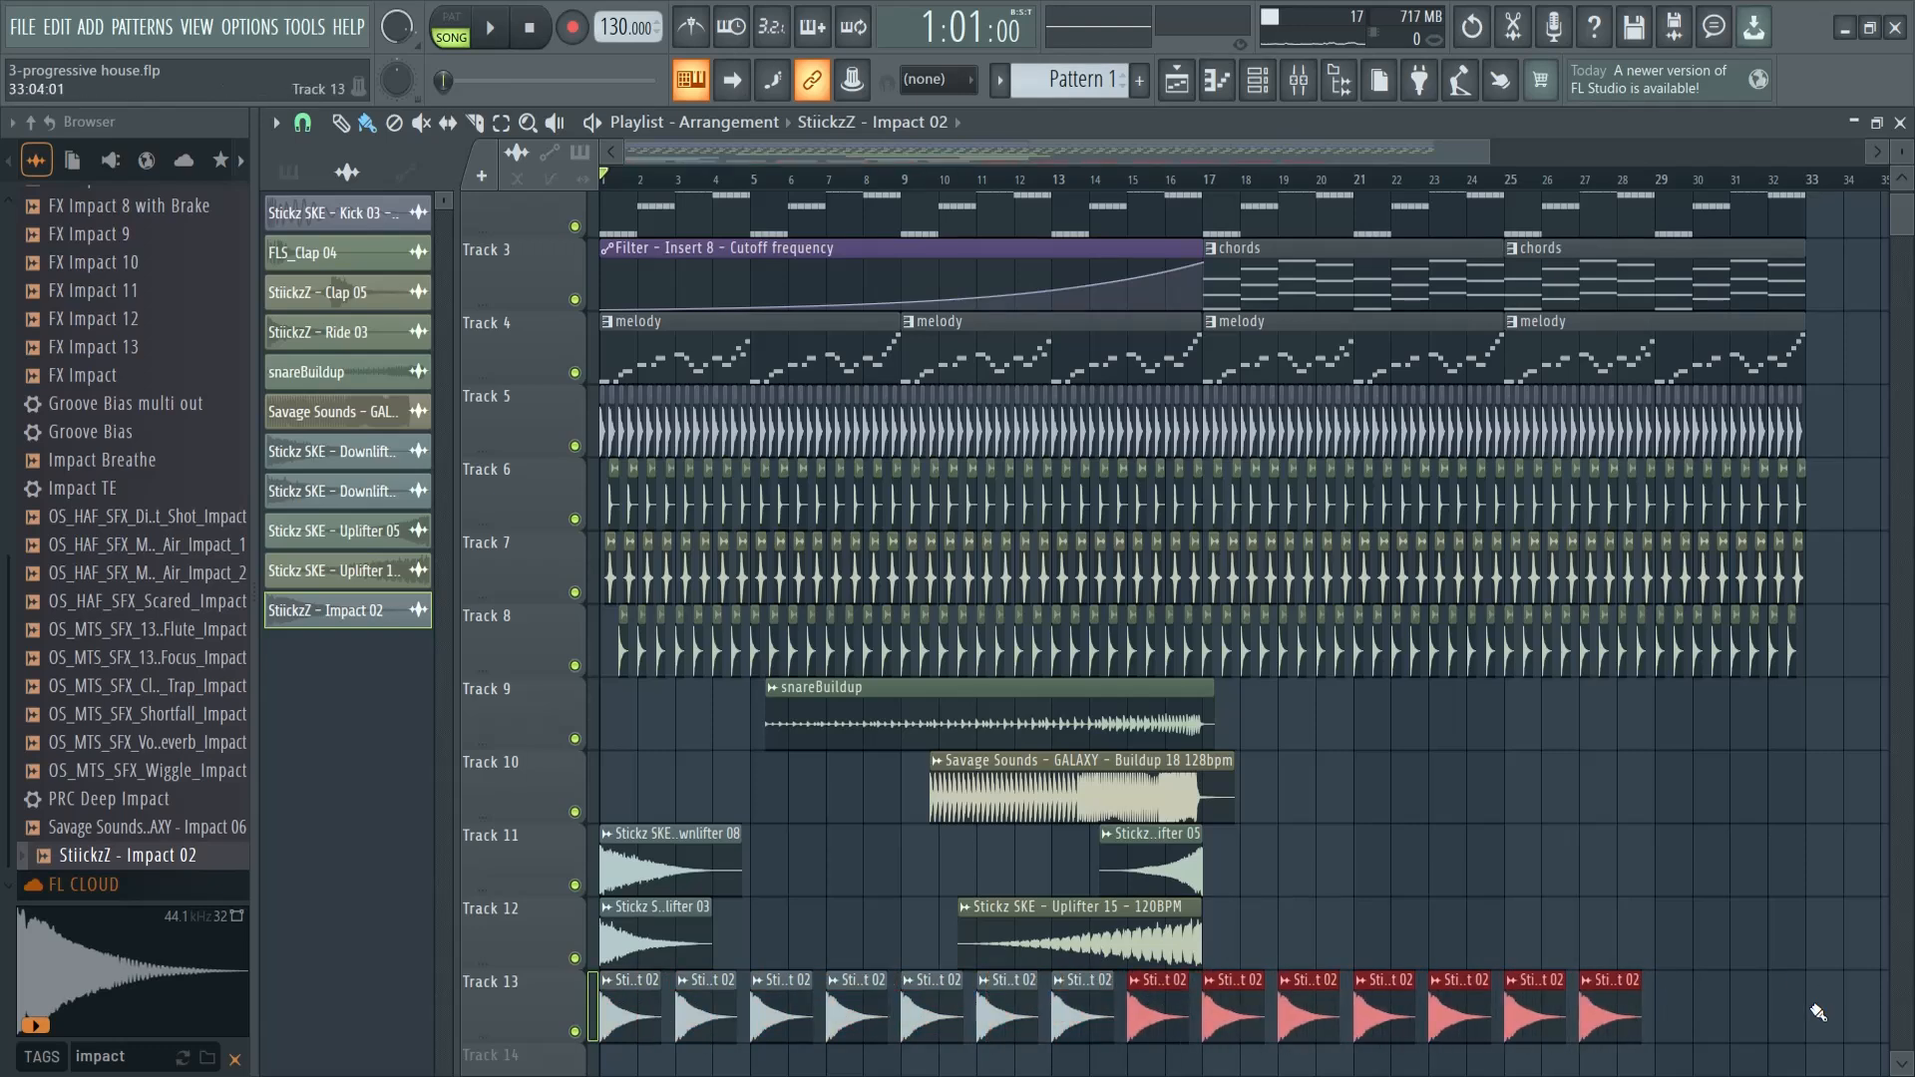
pyautogui.hotkey('ctrl', 'b')
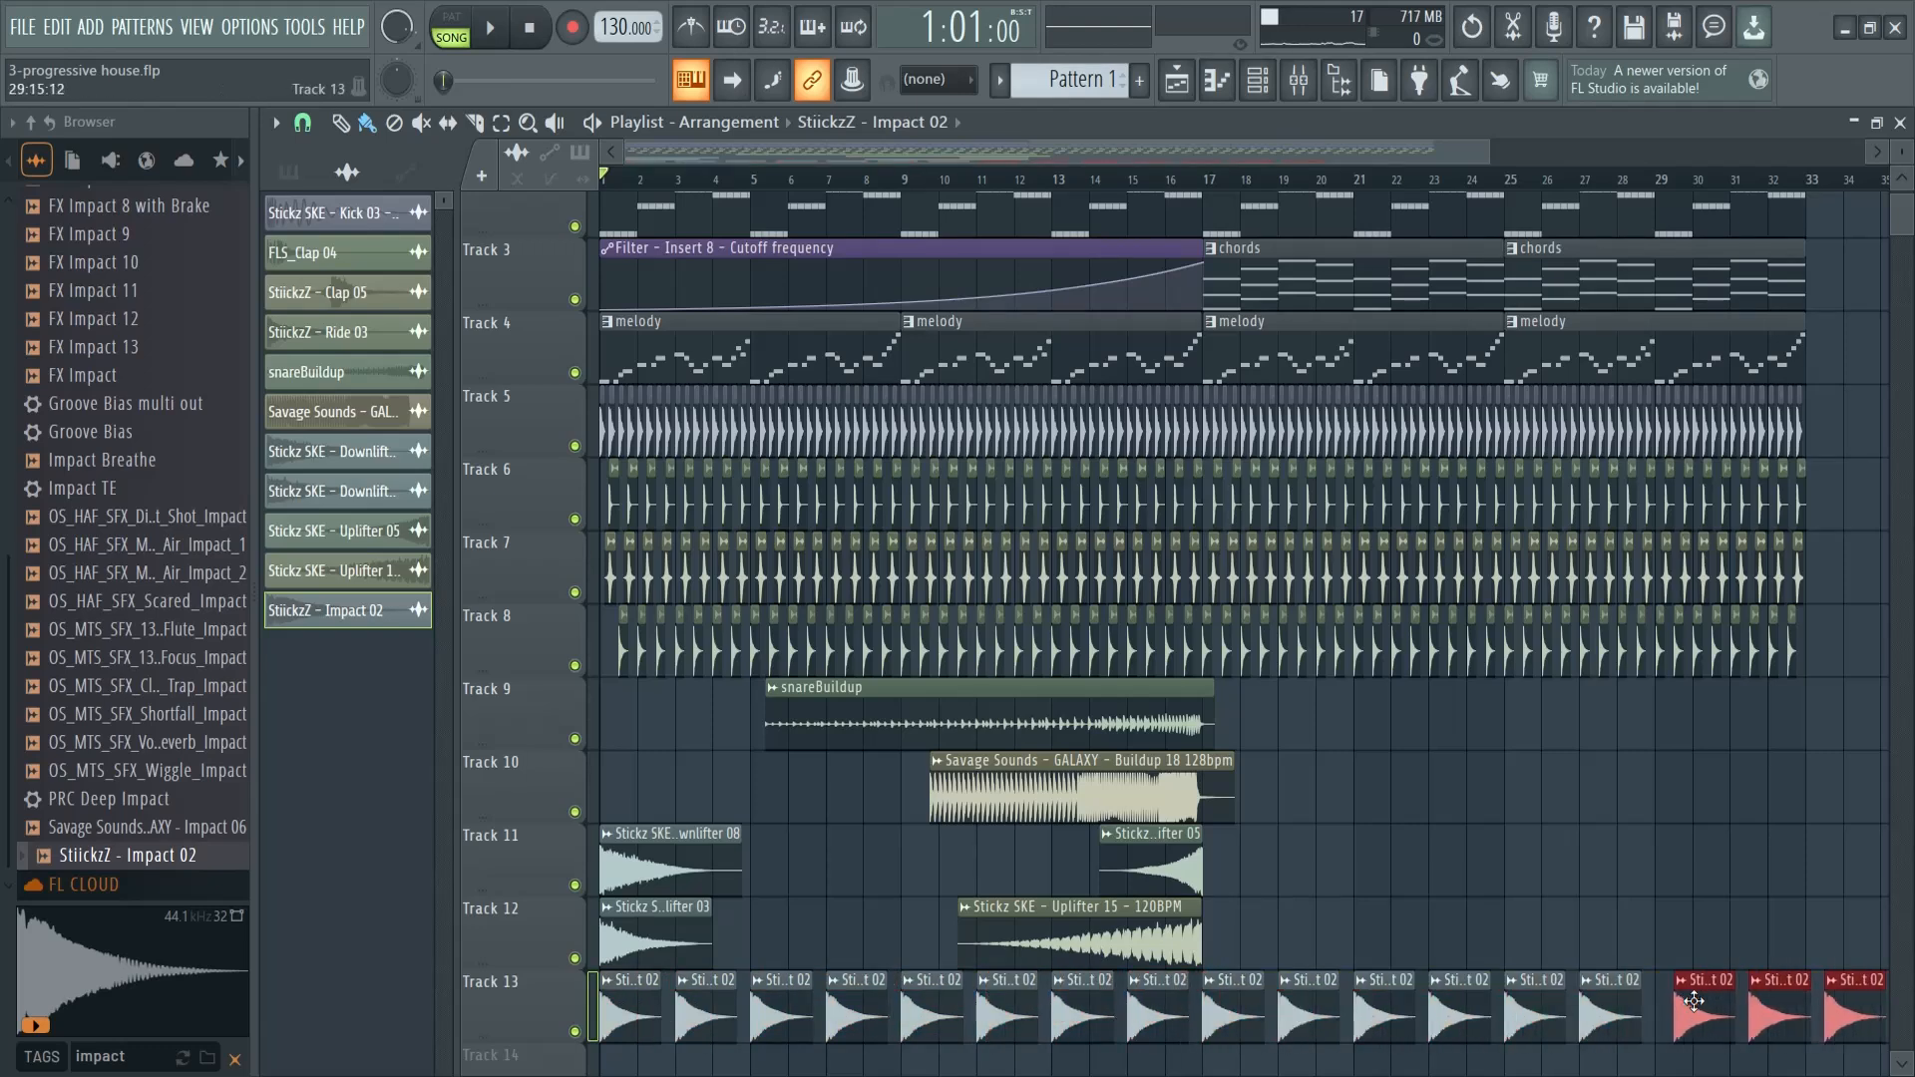
pyautogui.moveTo(1316, 156); pyautogui.dragTo(1514, 158)
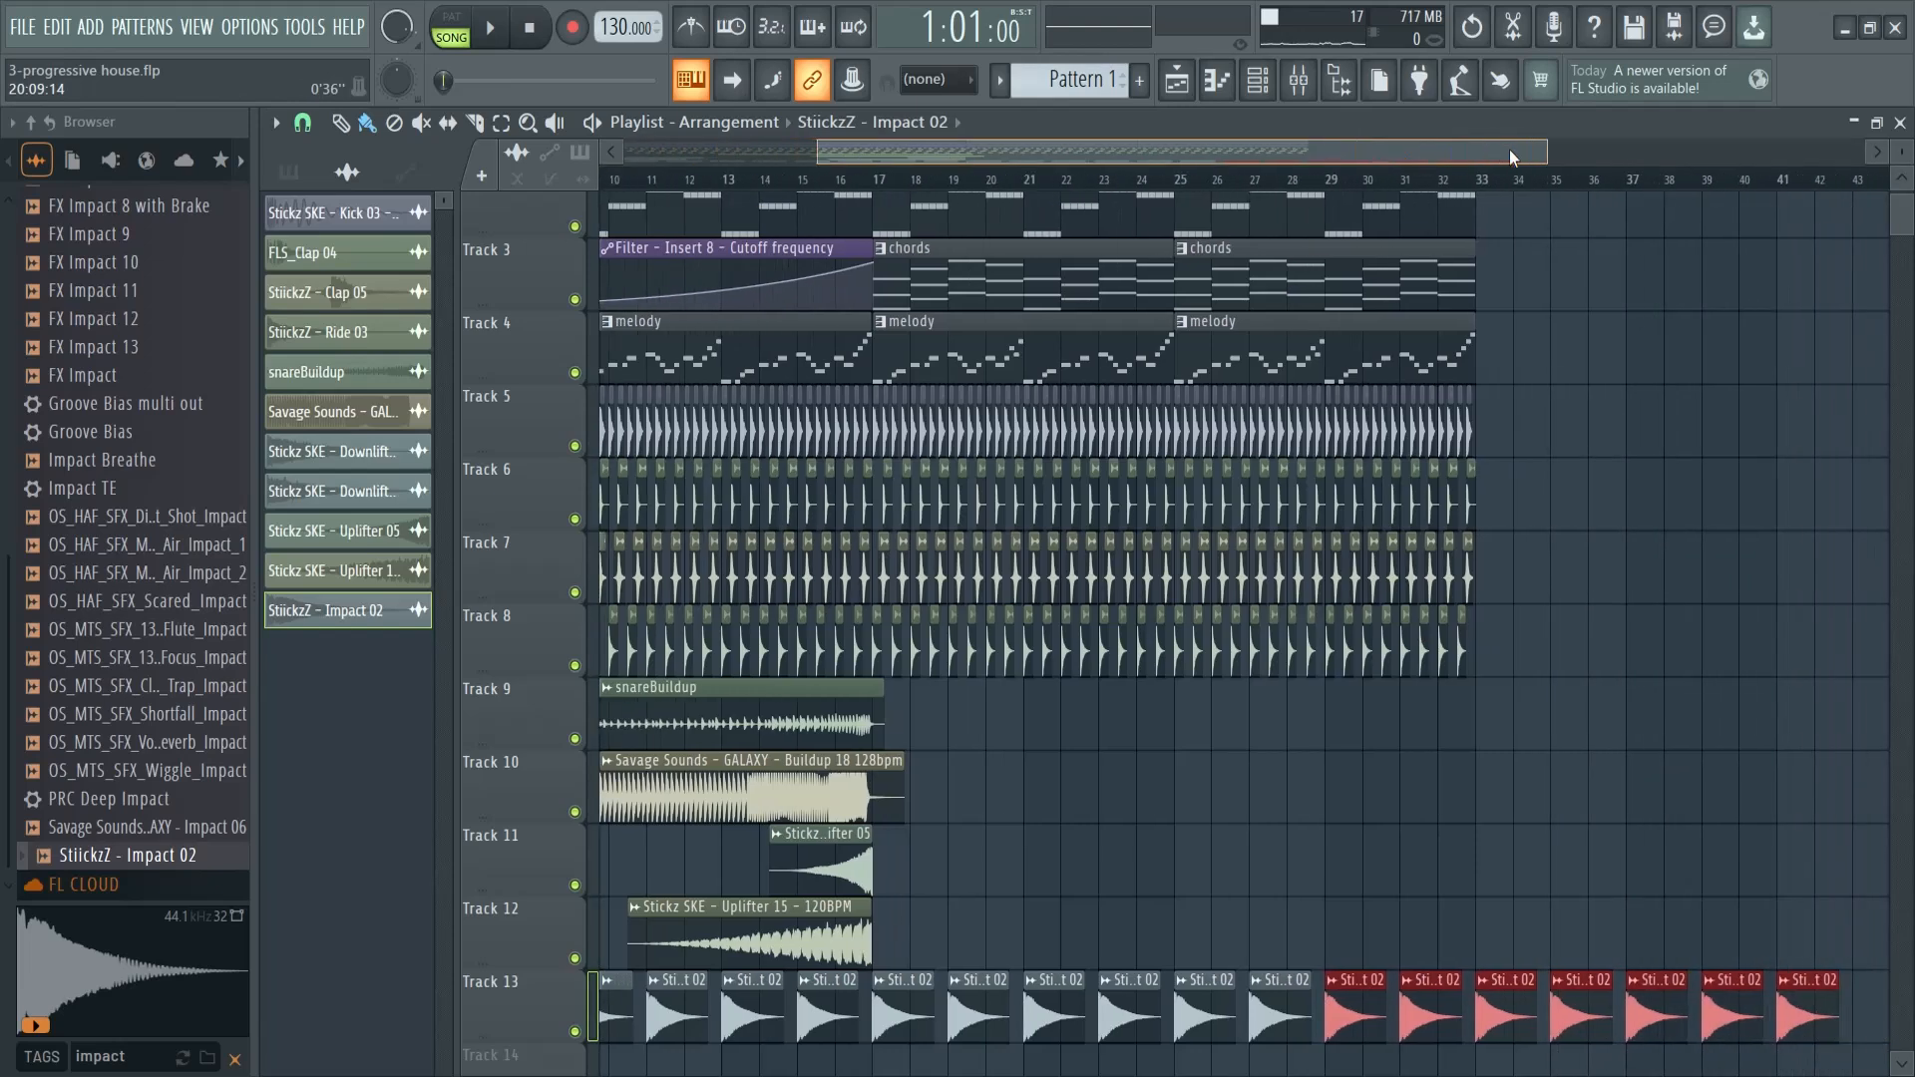
pyautogui.moveTo(1486, 1003); pyautogui.dragTo(1796, 1017)
pyautogui.moveTo(1396, 155); pyautogui.dragTo(1127, 160)
# - Preview the opening bars and delete every second Impact 02 clip, leaving a hit every four bars from bar 1 to bar 29
pyautogui.press('space')
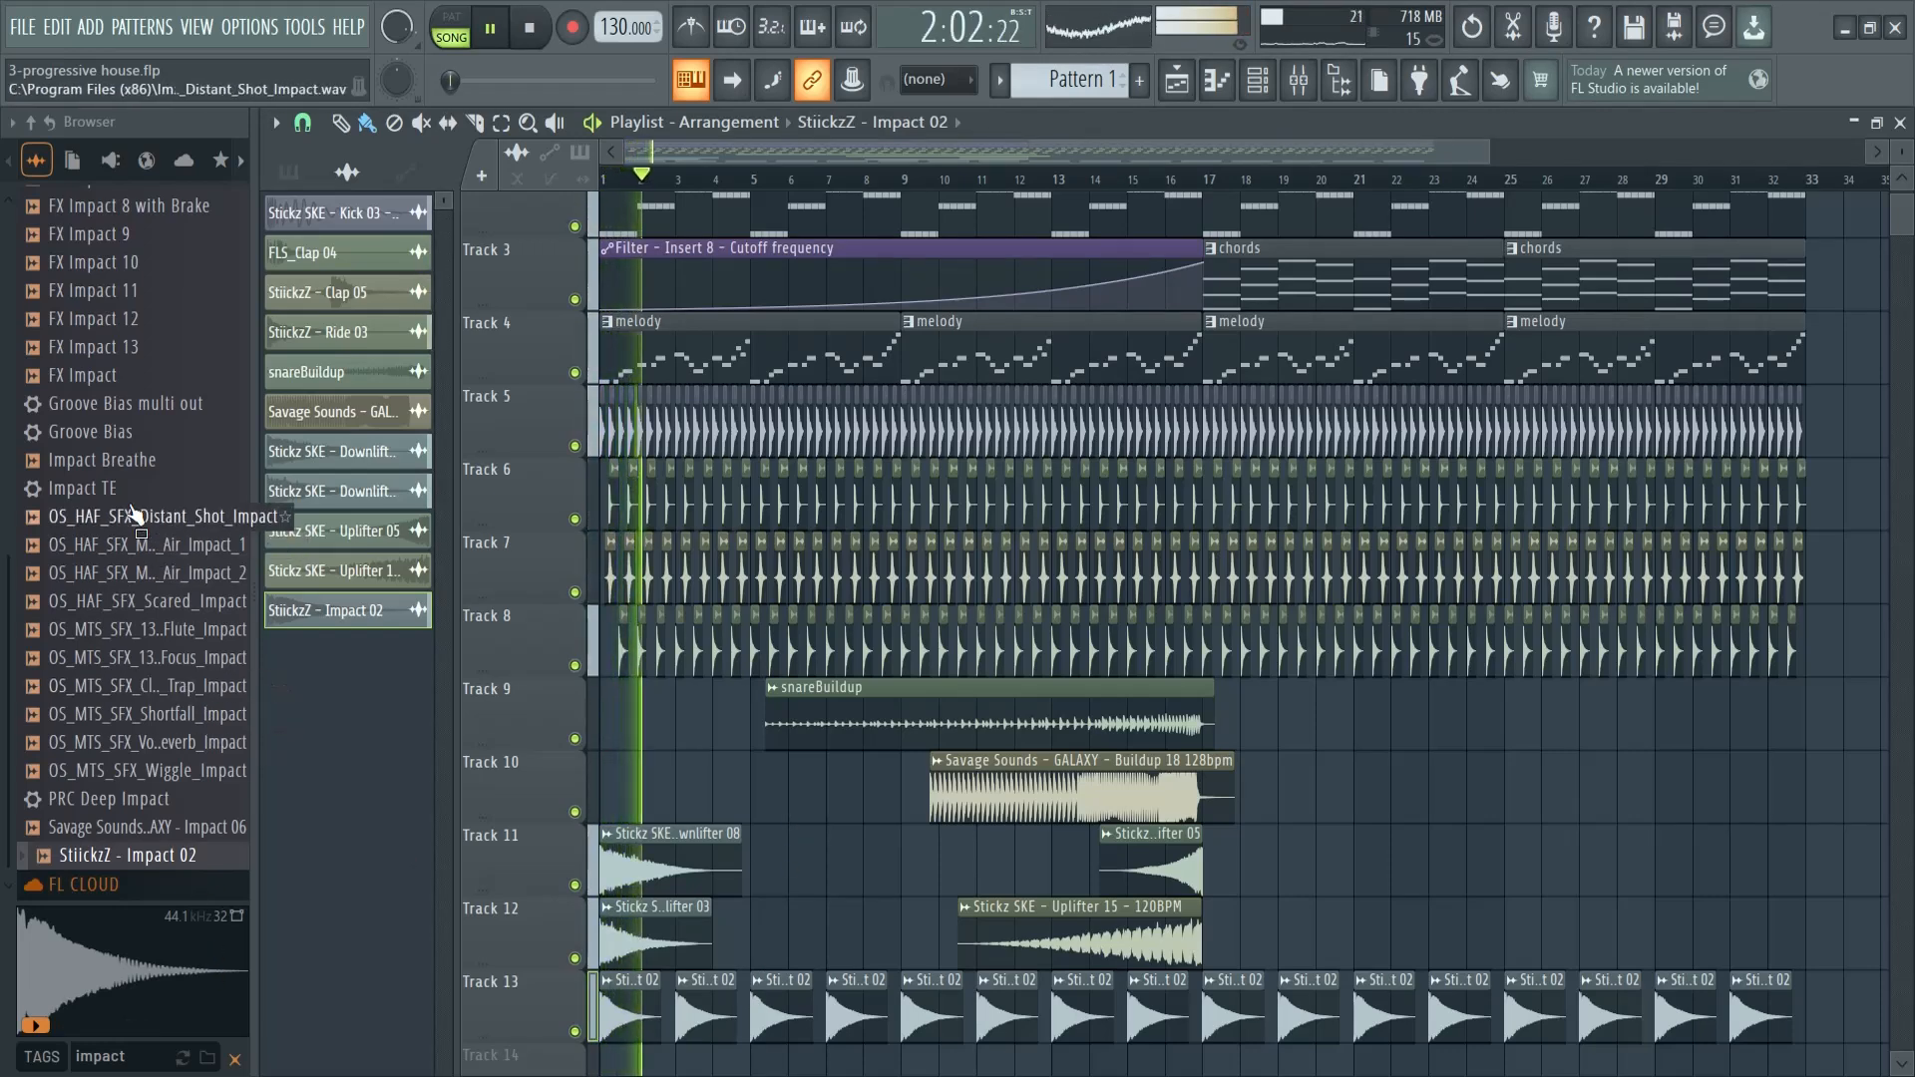
pyautogui.scroll(4, 128, 519)
pyautogui.scroll(-4, 128, 710)
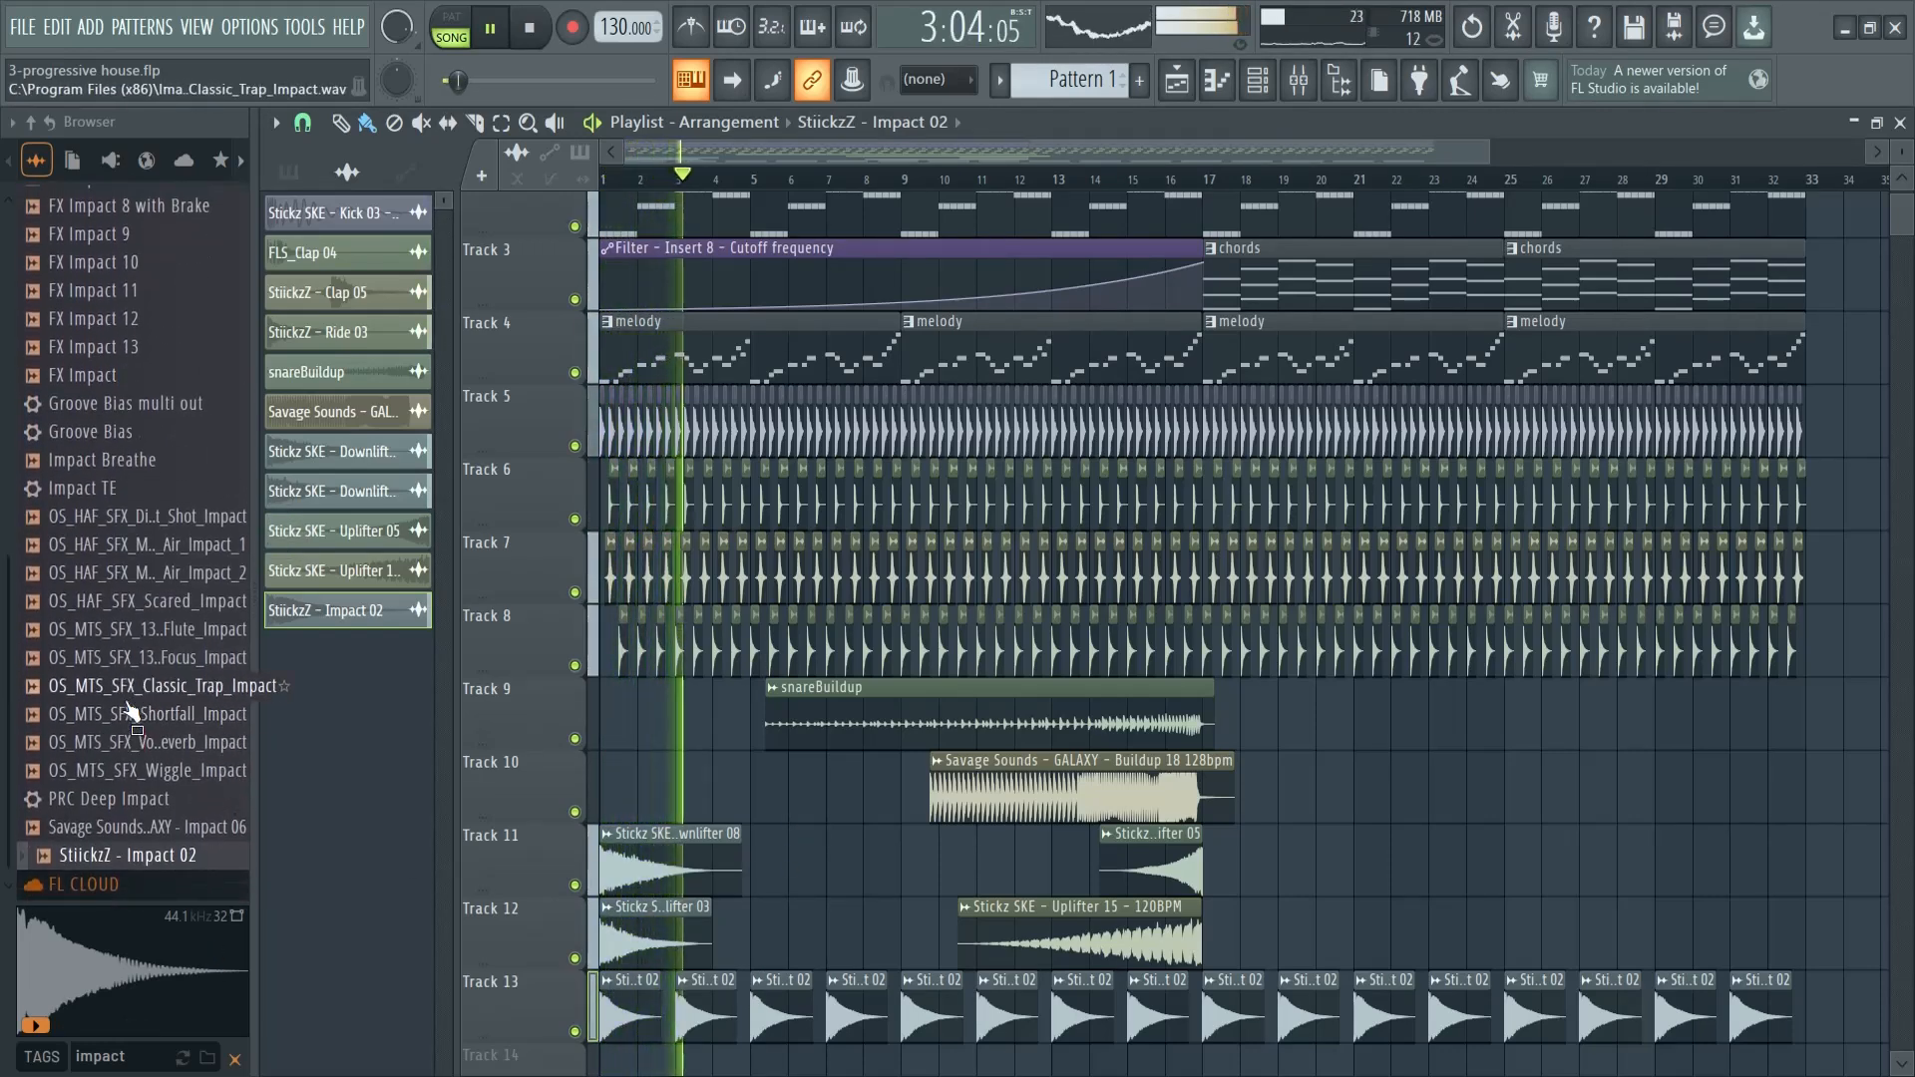
pyautogui.press('space')
pyautogui.rightClick(711, 1018)
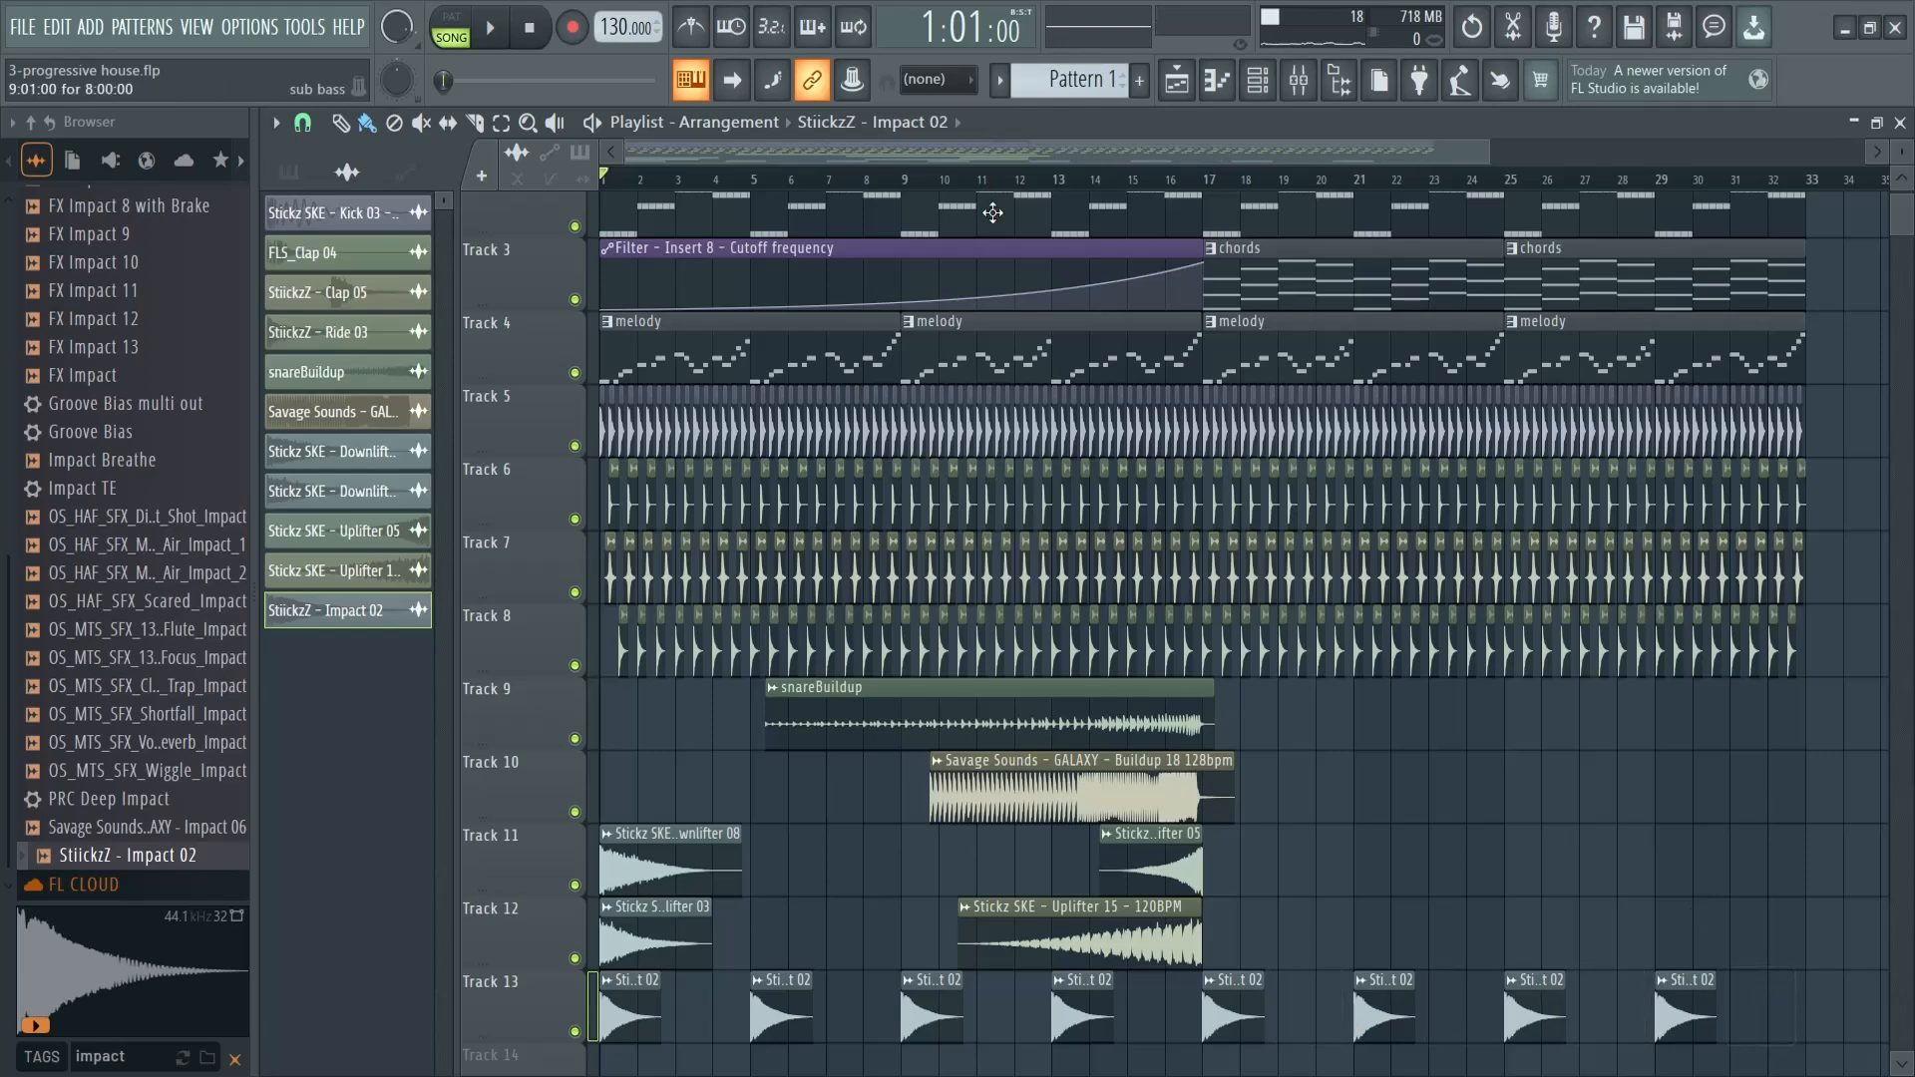
# - Collapse the sample browser and zoom the playlist out to show about 40 bars of the arrangement
pyautogui.moveTo(1490, 152); pyautogui.dragTo(1634, 147)
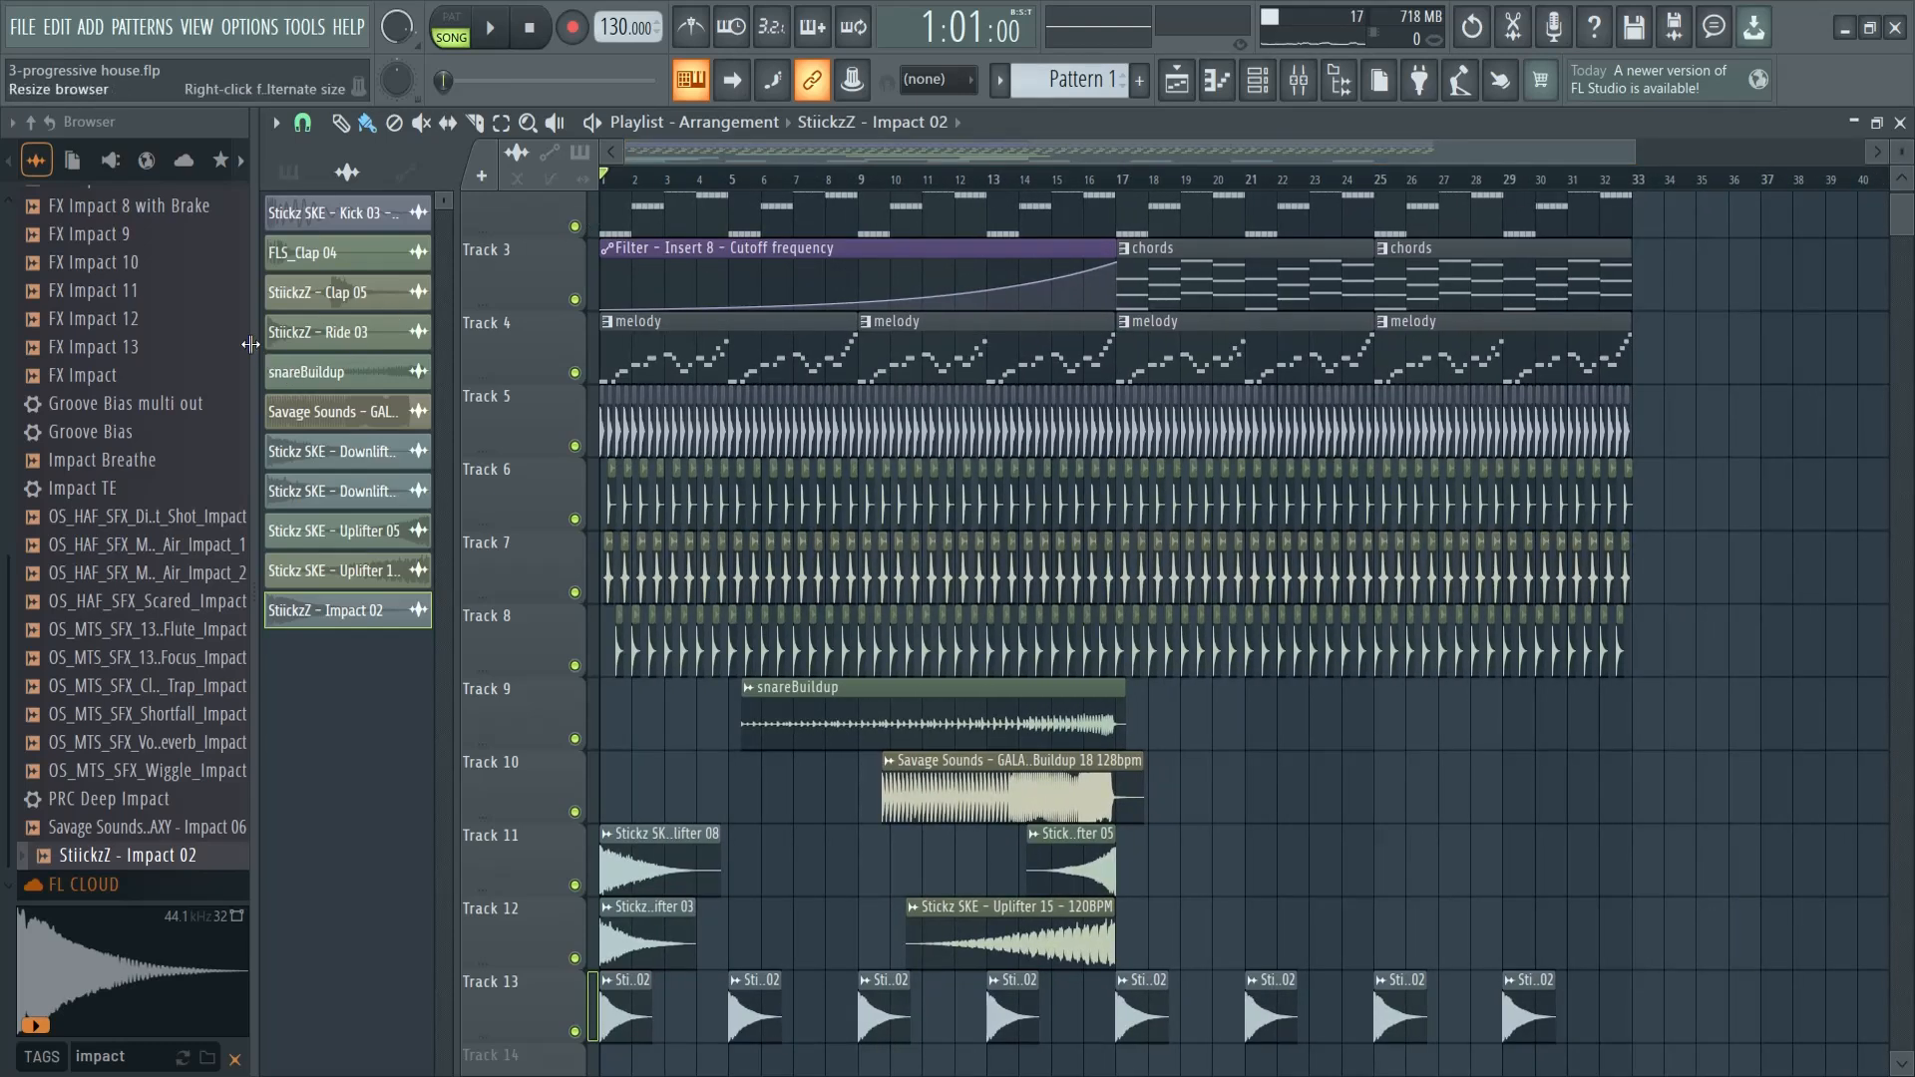
pyautogui.moveTo(251, 344); pyautogui.dragTo(10, 344)
pyautogui.scroll(2, 661, 898)
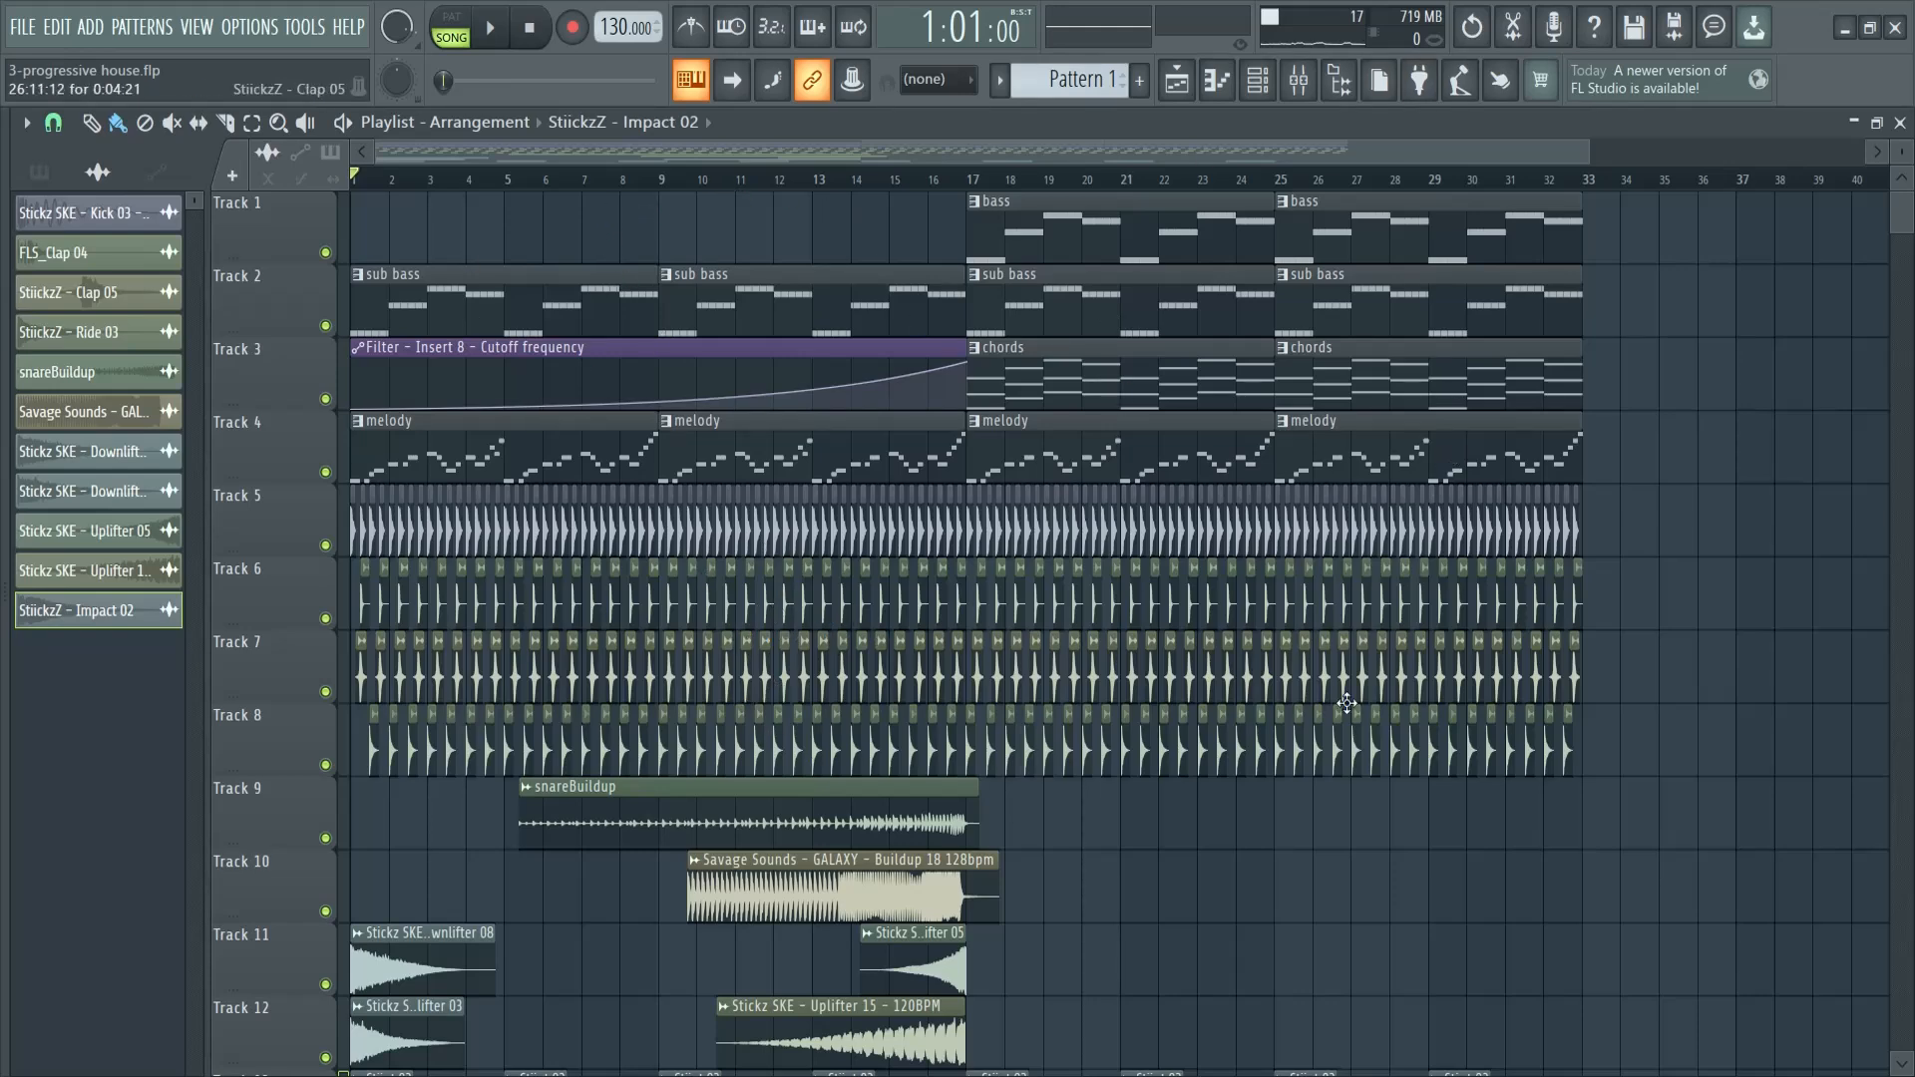
pyautogui.scroll(-6, 1347, 704)
pyautogui.scroll(4, 938, 858)
pyautogui.scroll(2, 557, 219)
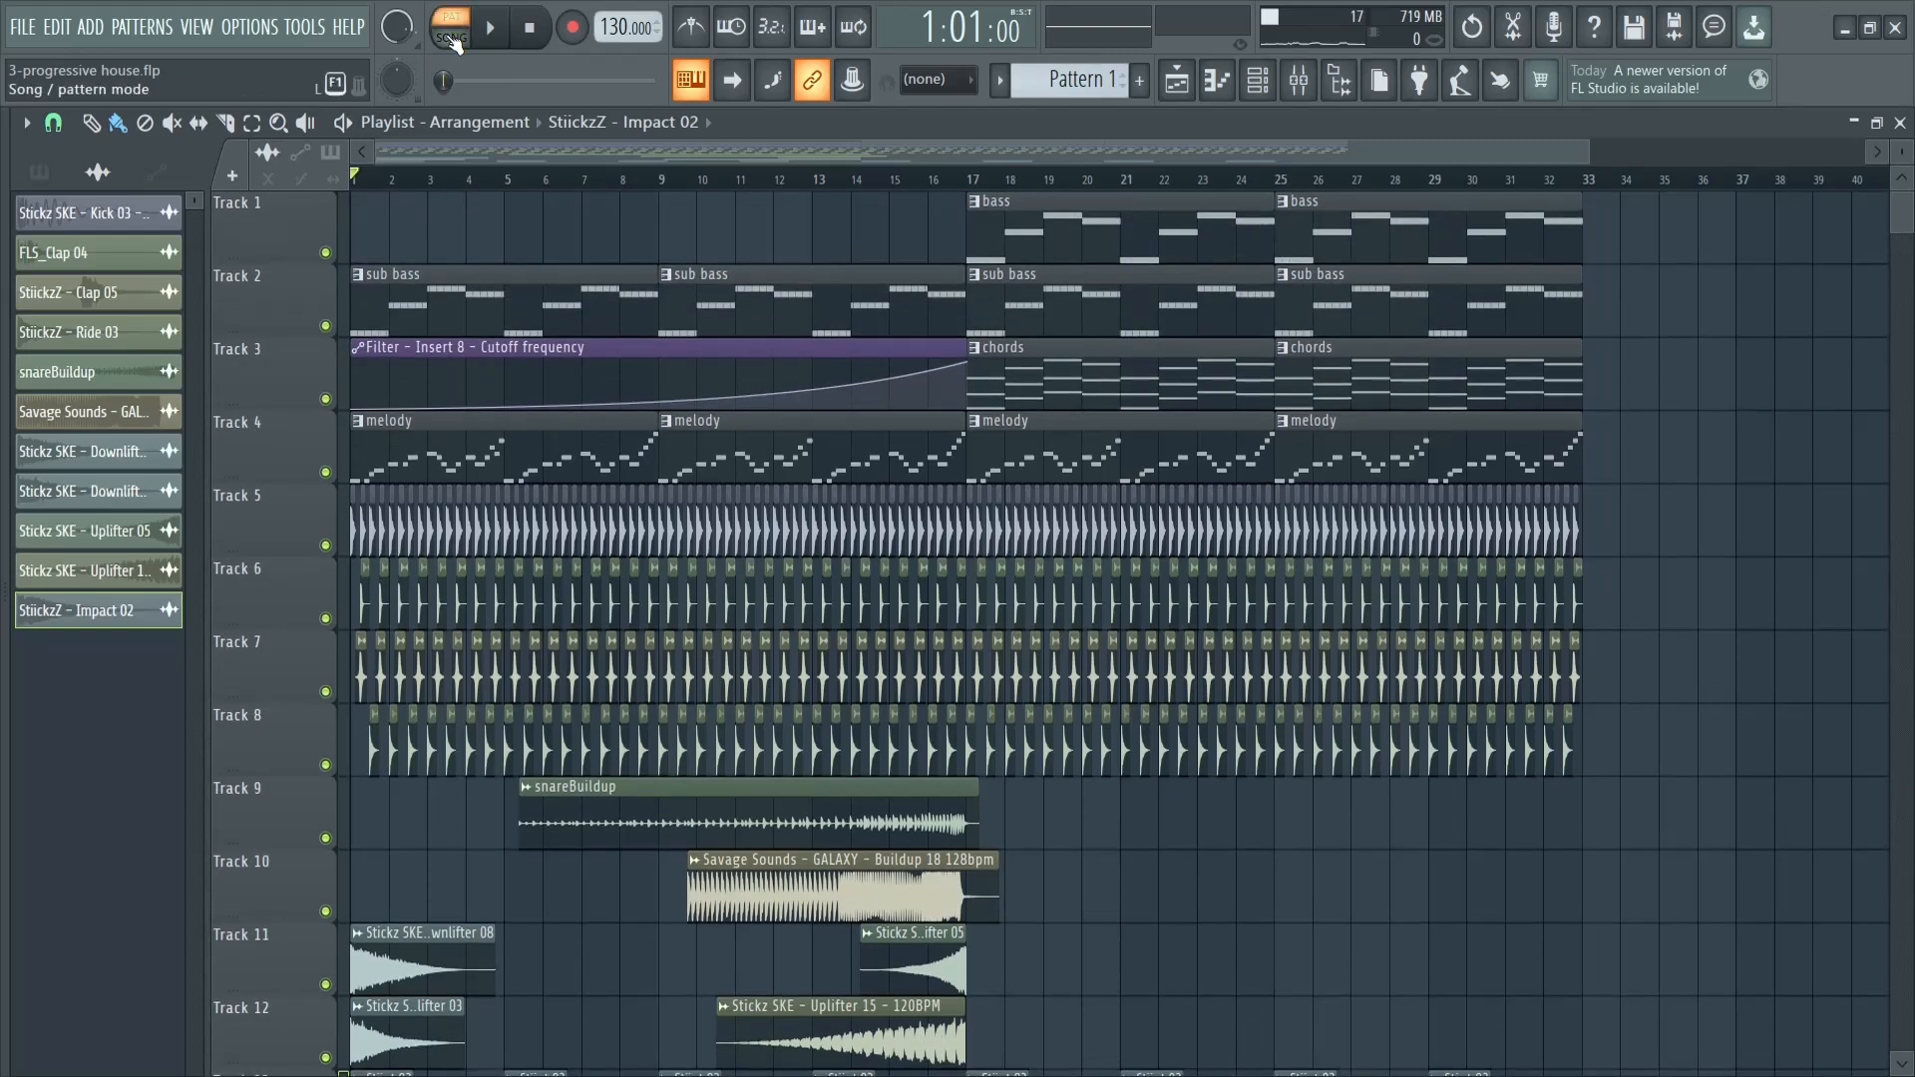
# - Play the full arrangement from bar 1 and check the channel settings of the Impact 02 clip
pyautogui.click(488, 29)
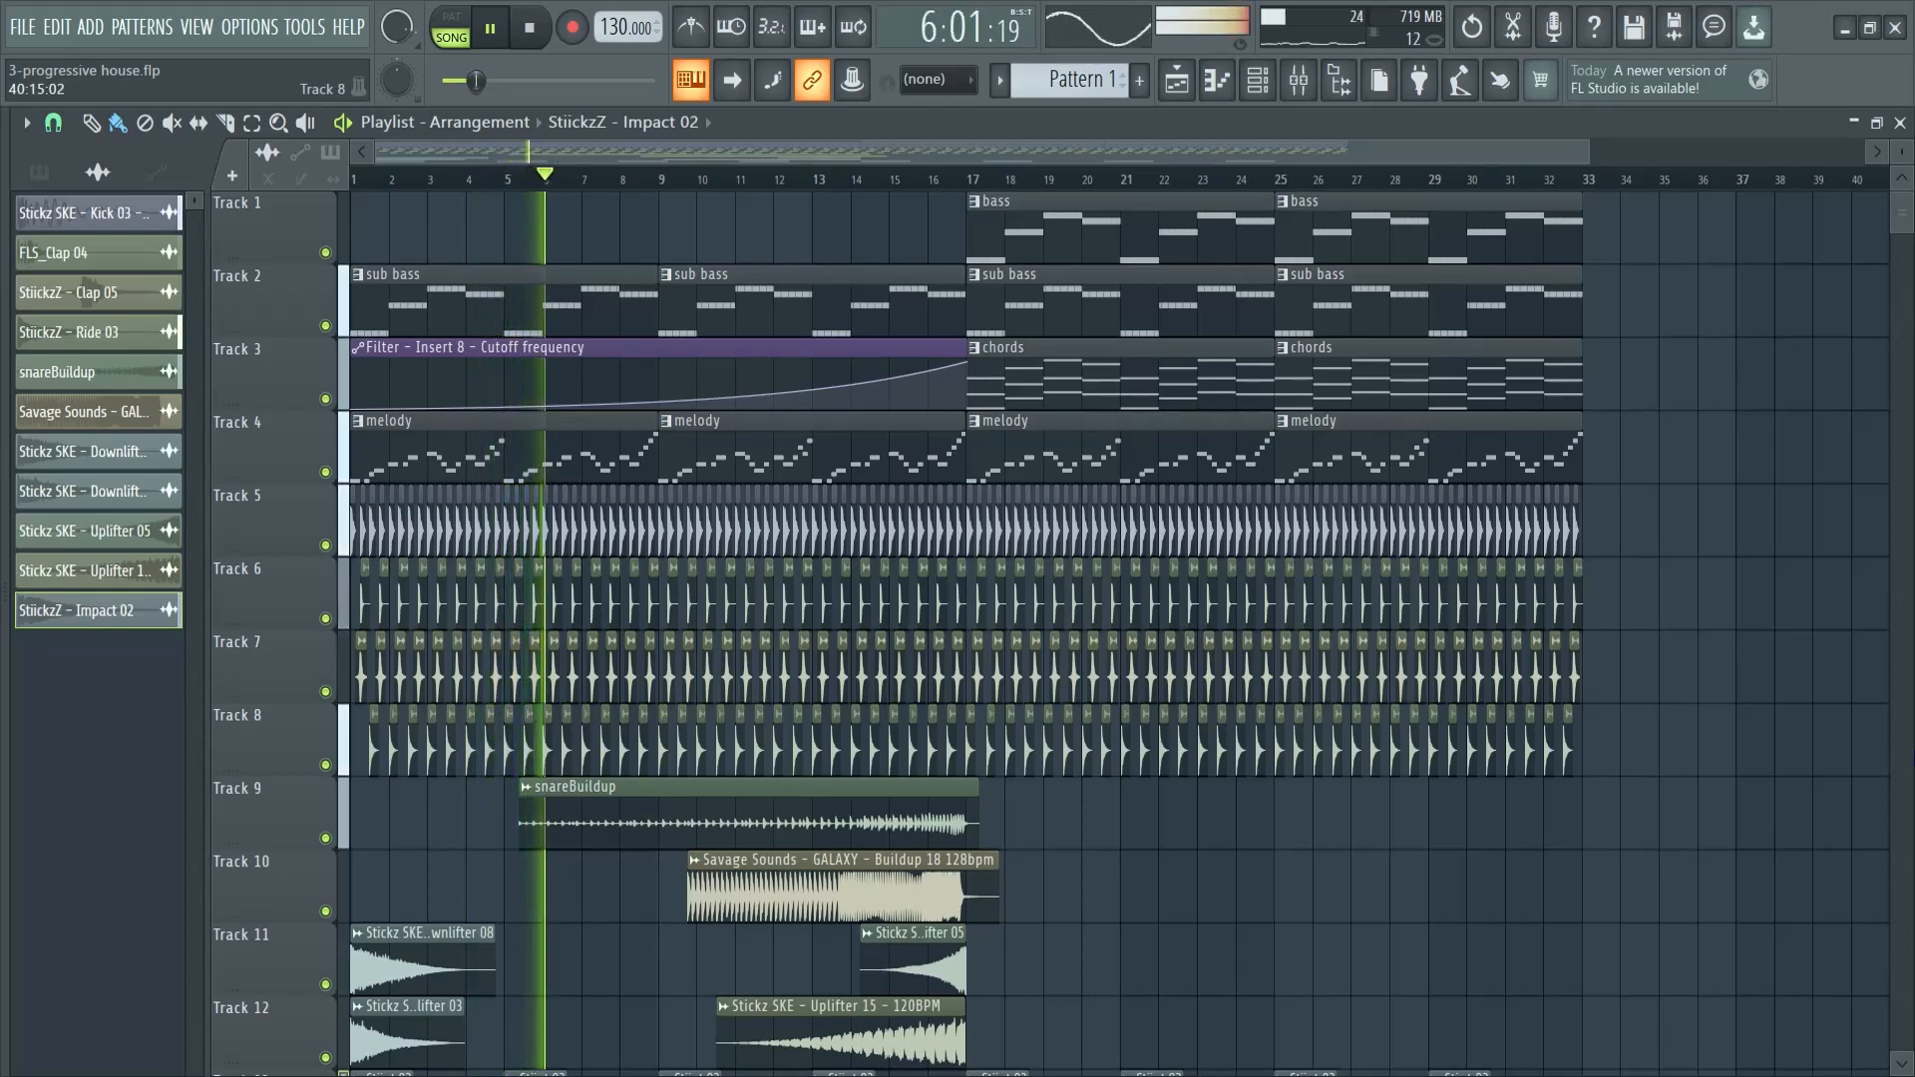
pyautogui.scroll(-4, 1547, 748)
pyautogui.doubleClick(685, 527)
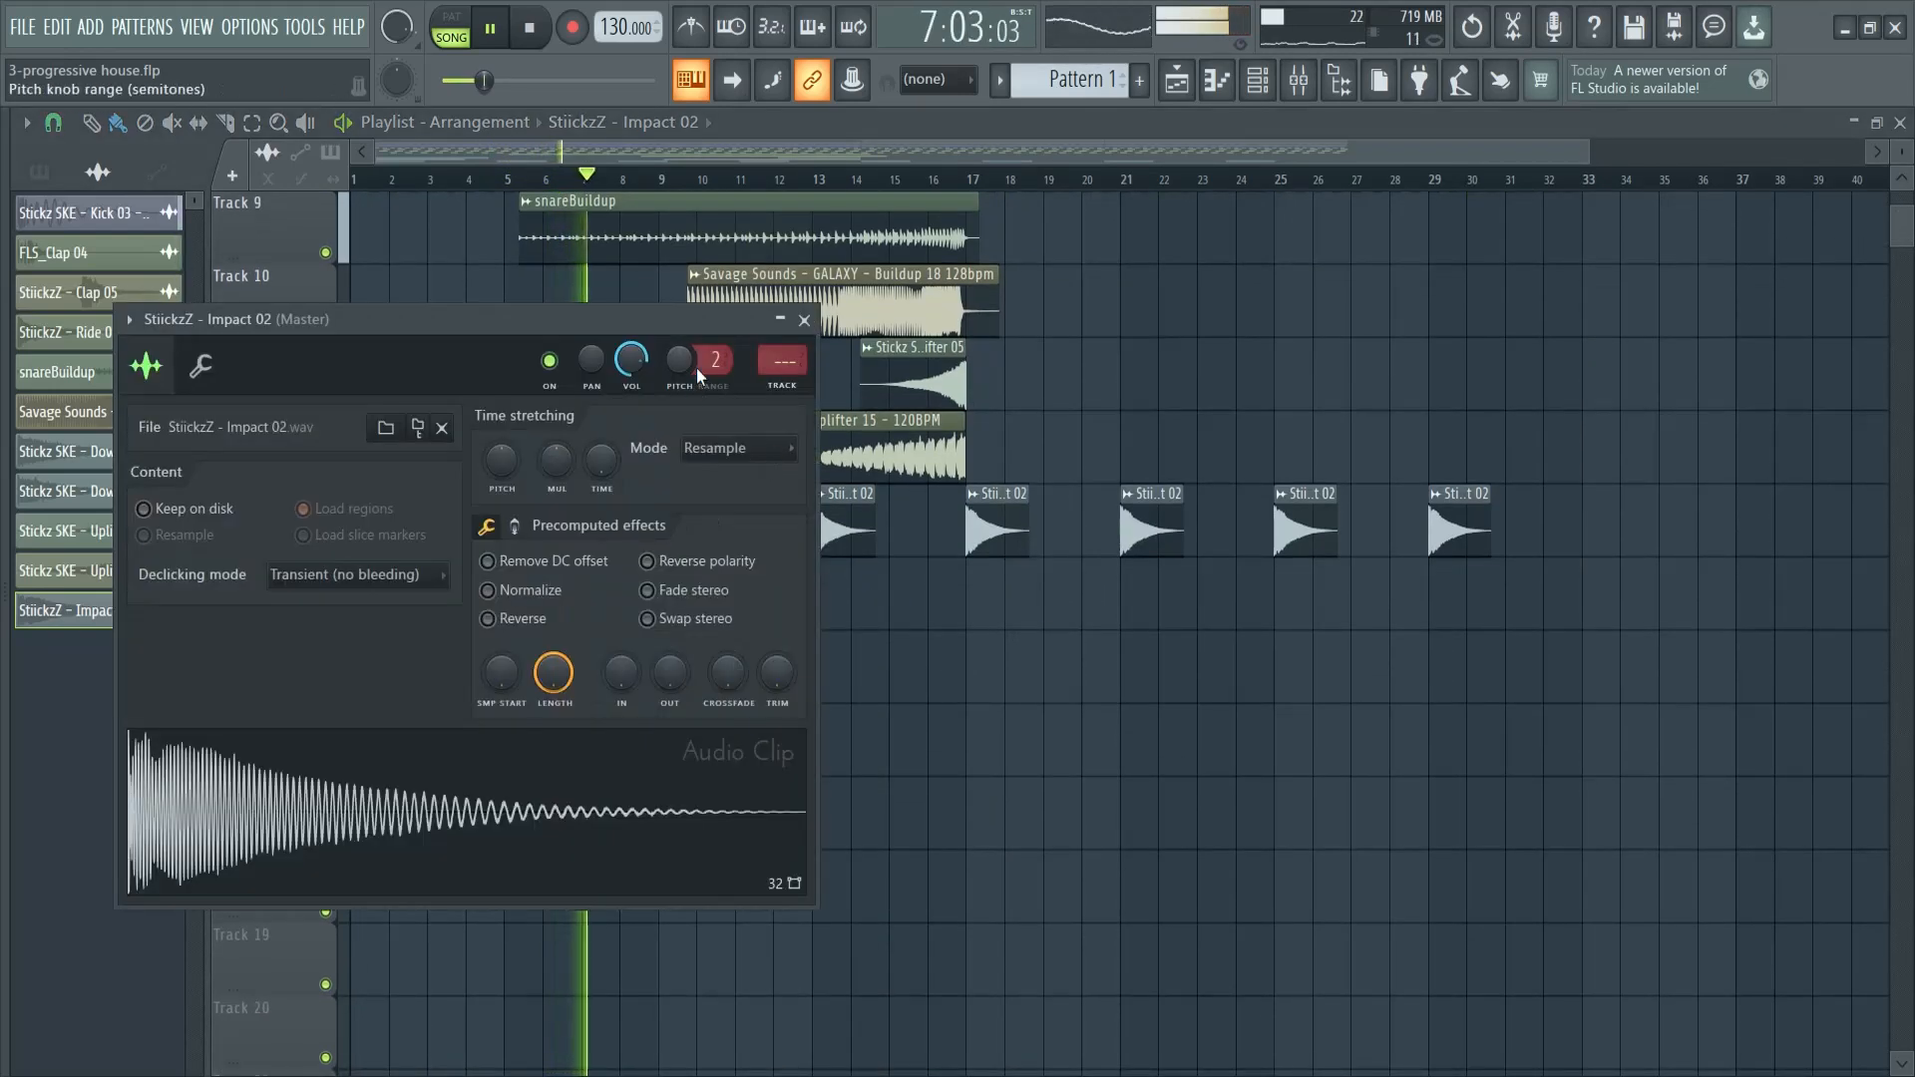
pyautogui.click(804, 321)
pyautogui.scroll(3, 1047, 663)
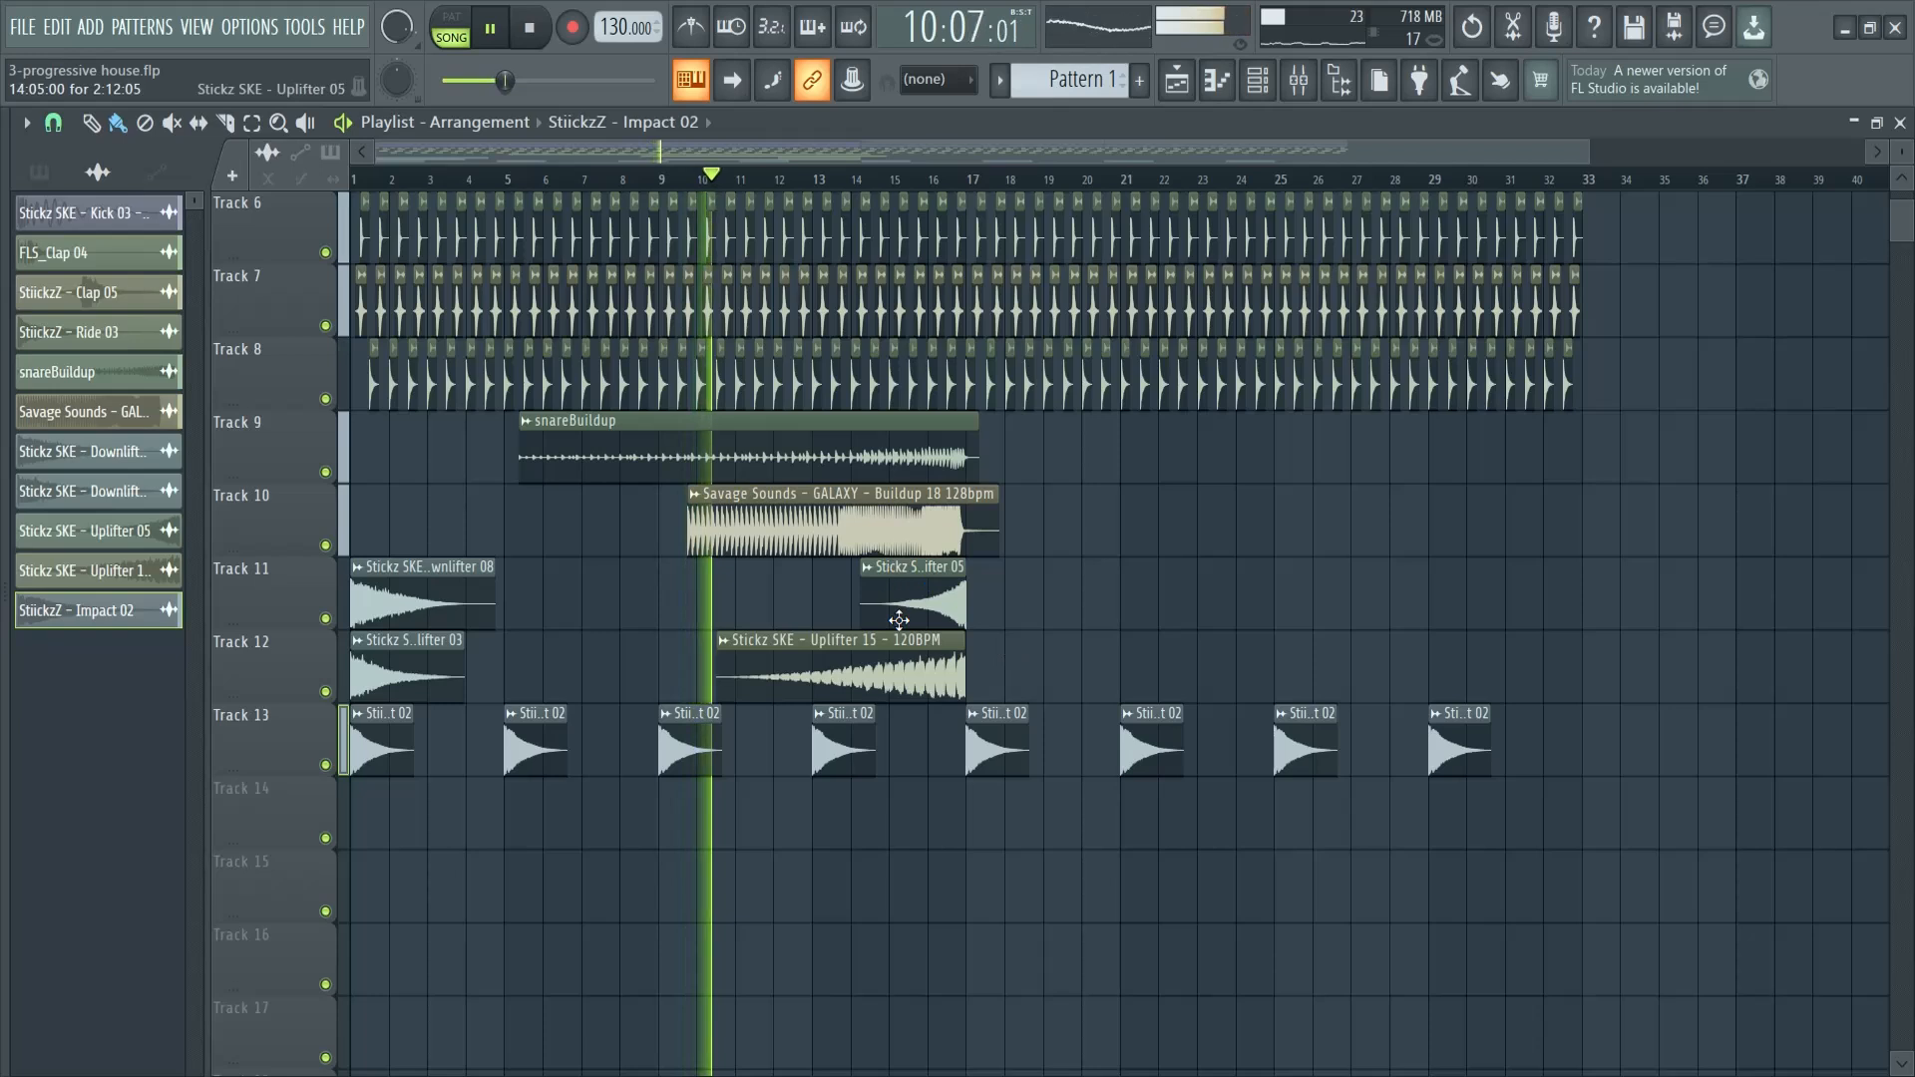
pyautogui.scroll(3, 998, 668)
pyautogui.scroll(1, 967, 694)
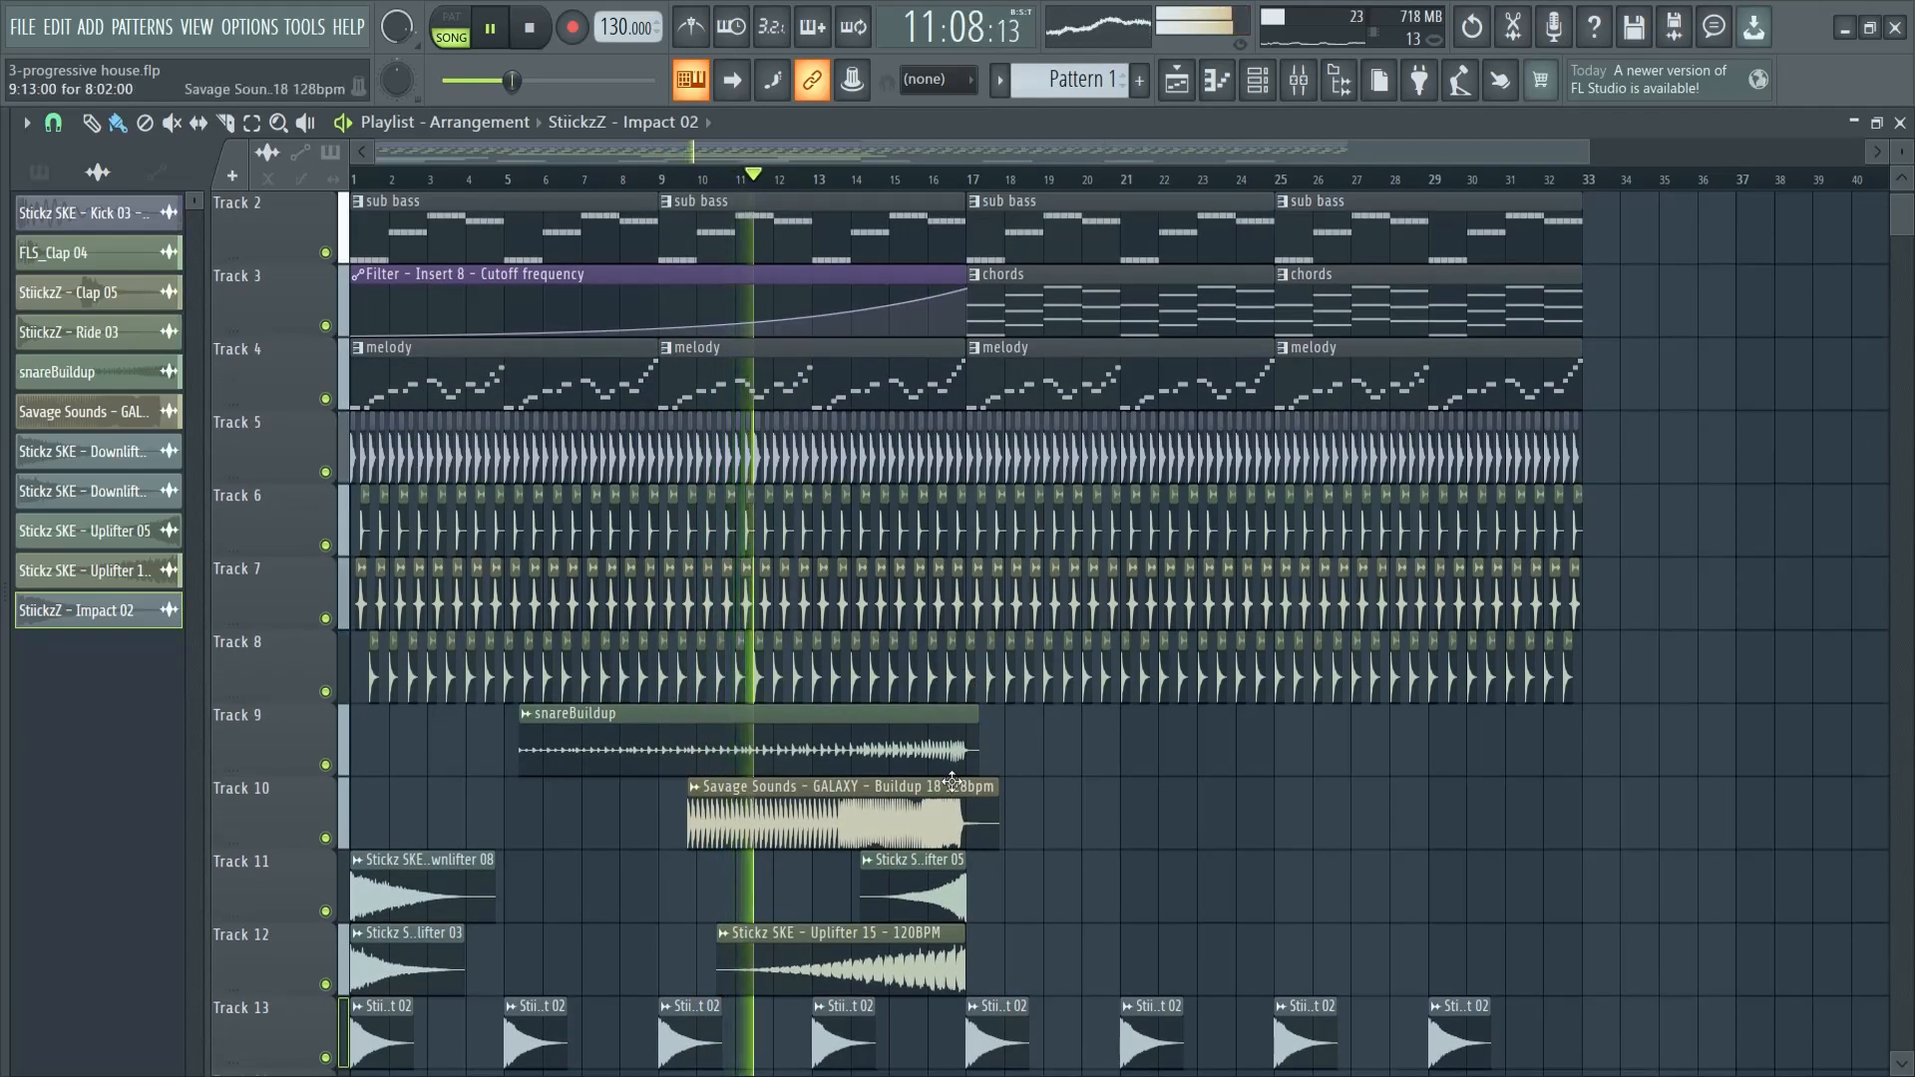
# - Check the channel settings of the Buildup 18 clip and listen through the bar 17 drop
pyautogui.doubleClick(839, 836)
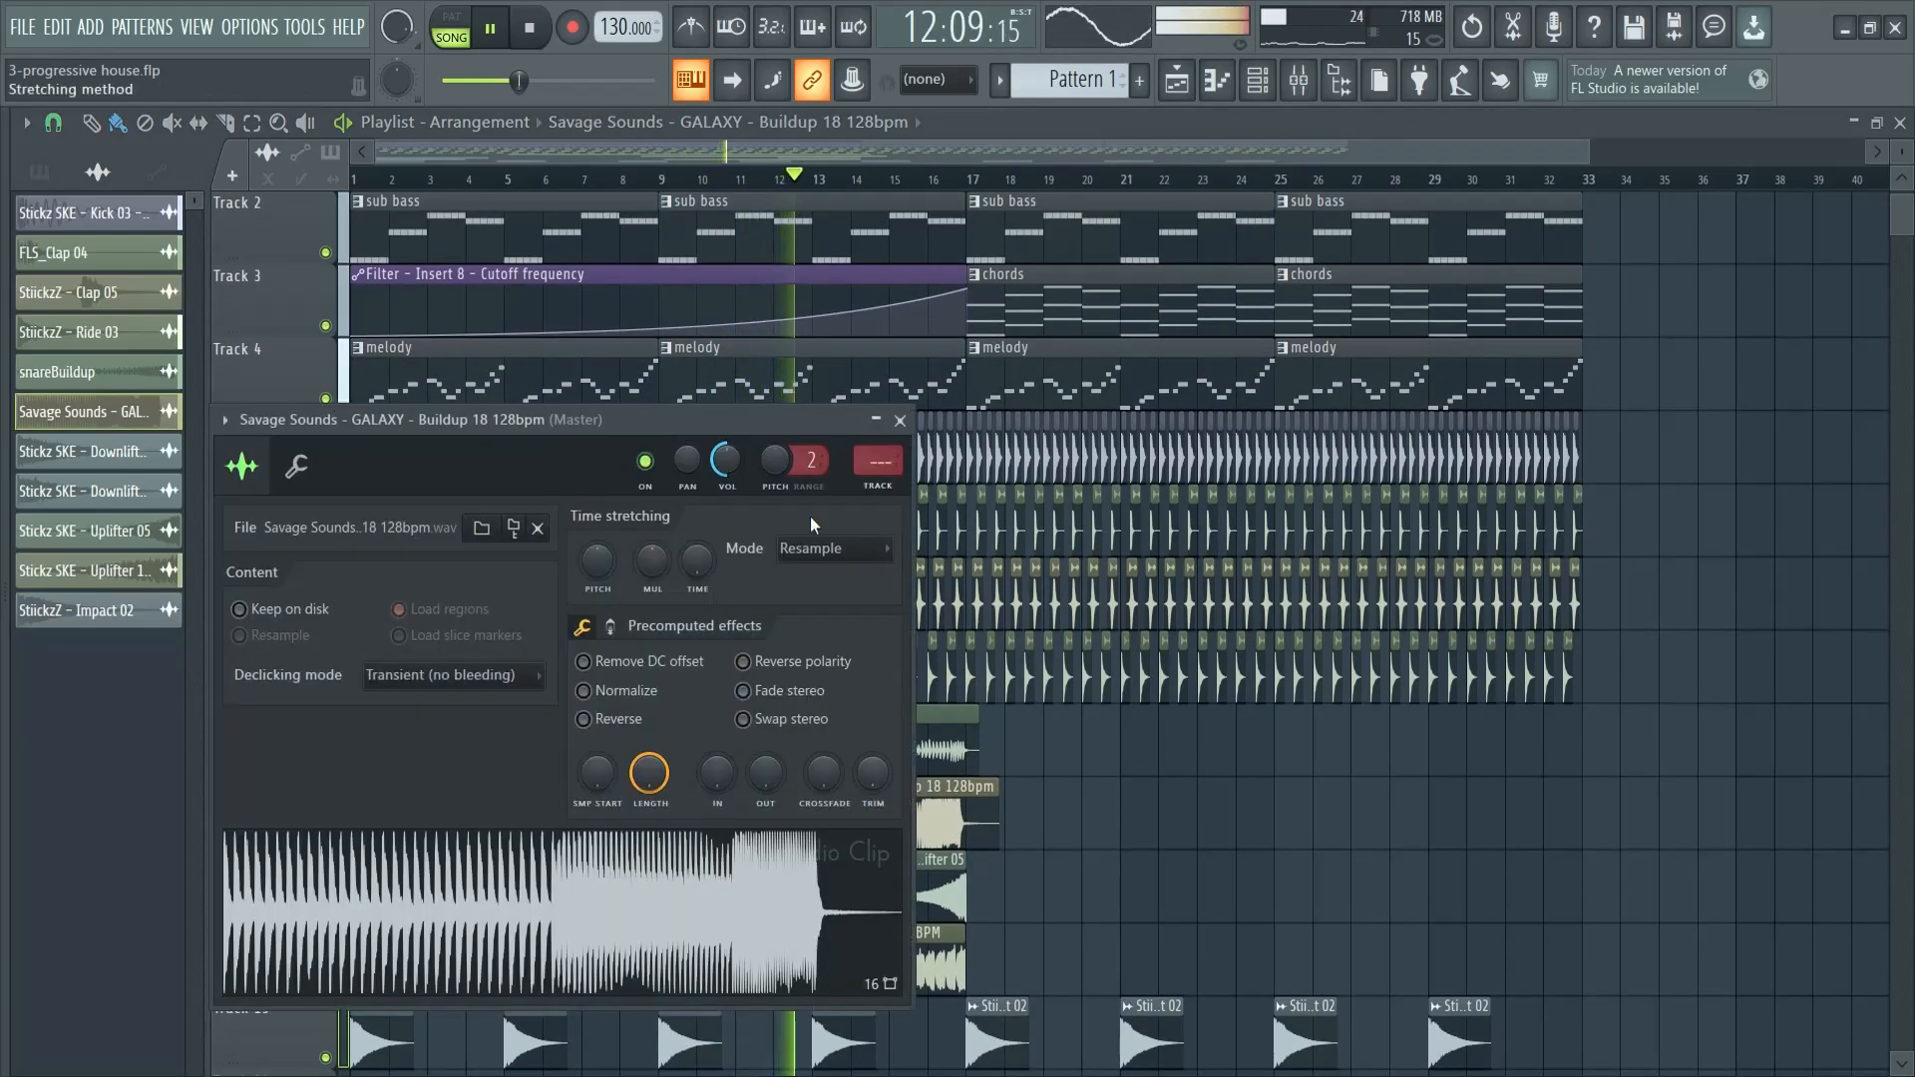
pyautogui.click(899, 419)
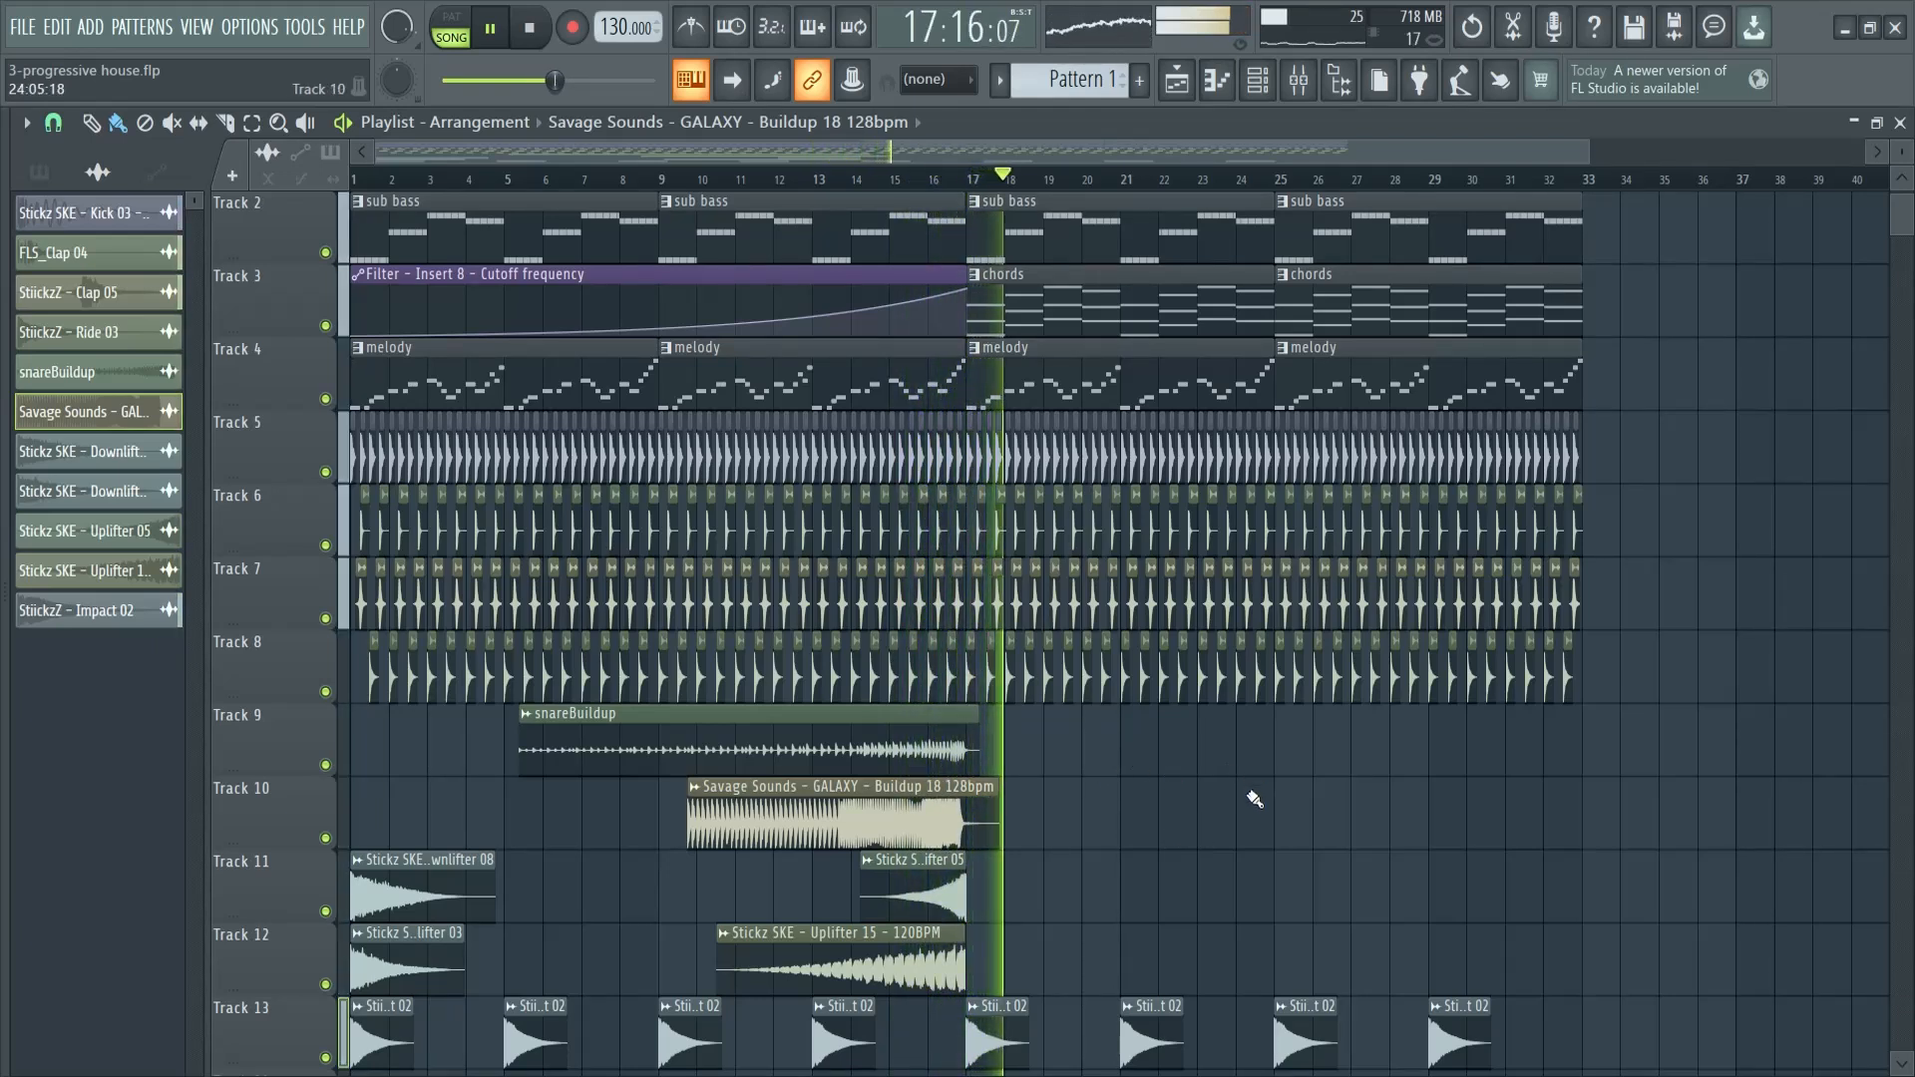
pyautogui.scroll(1, 1222, 828)
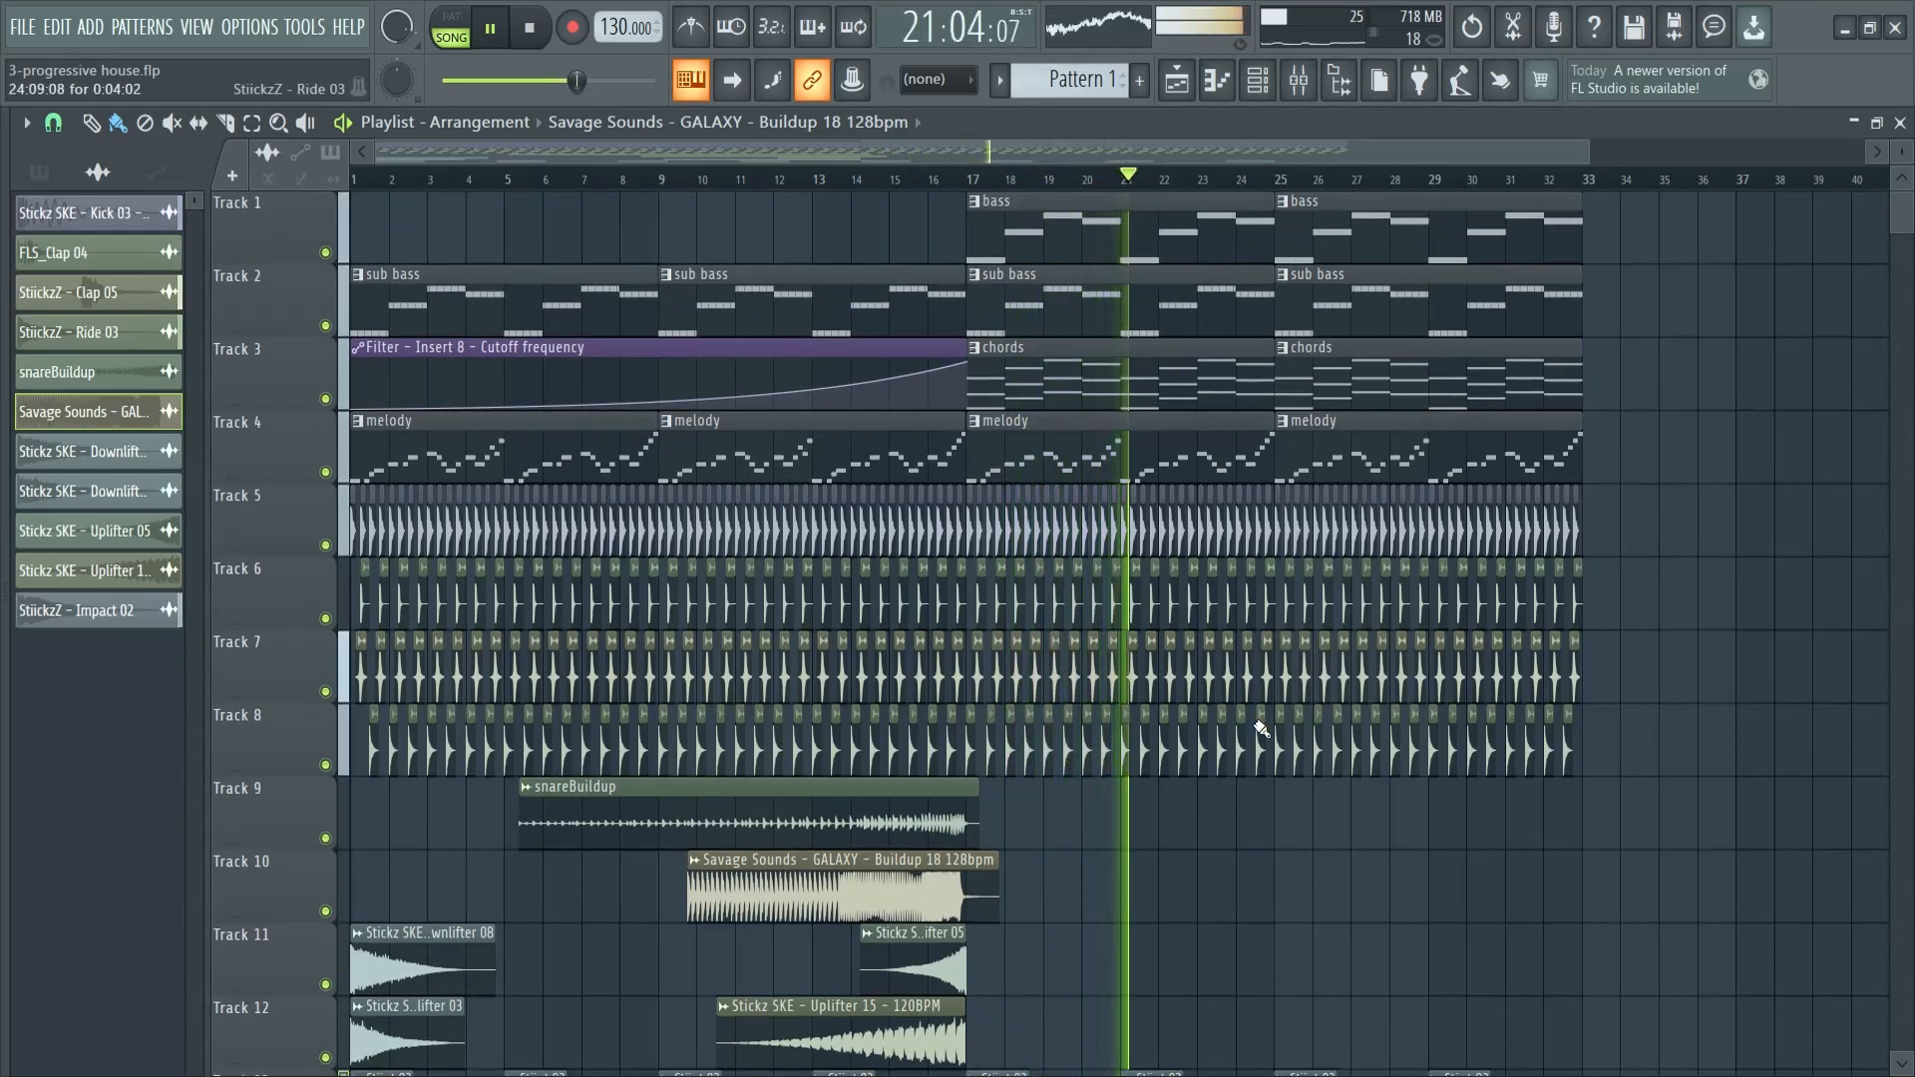
pyautogui.scroll(-3, 1246, 709)
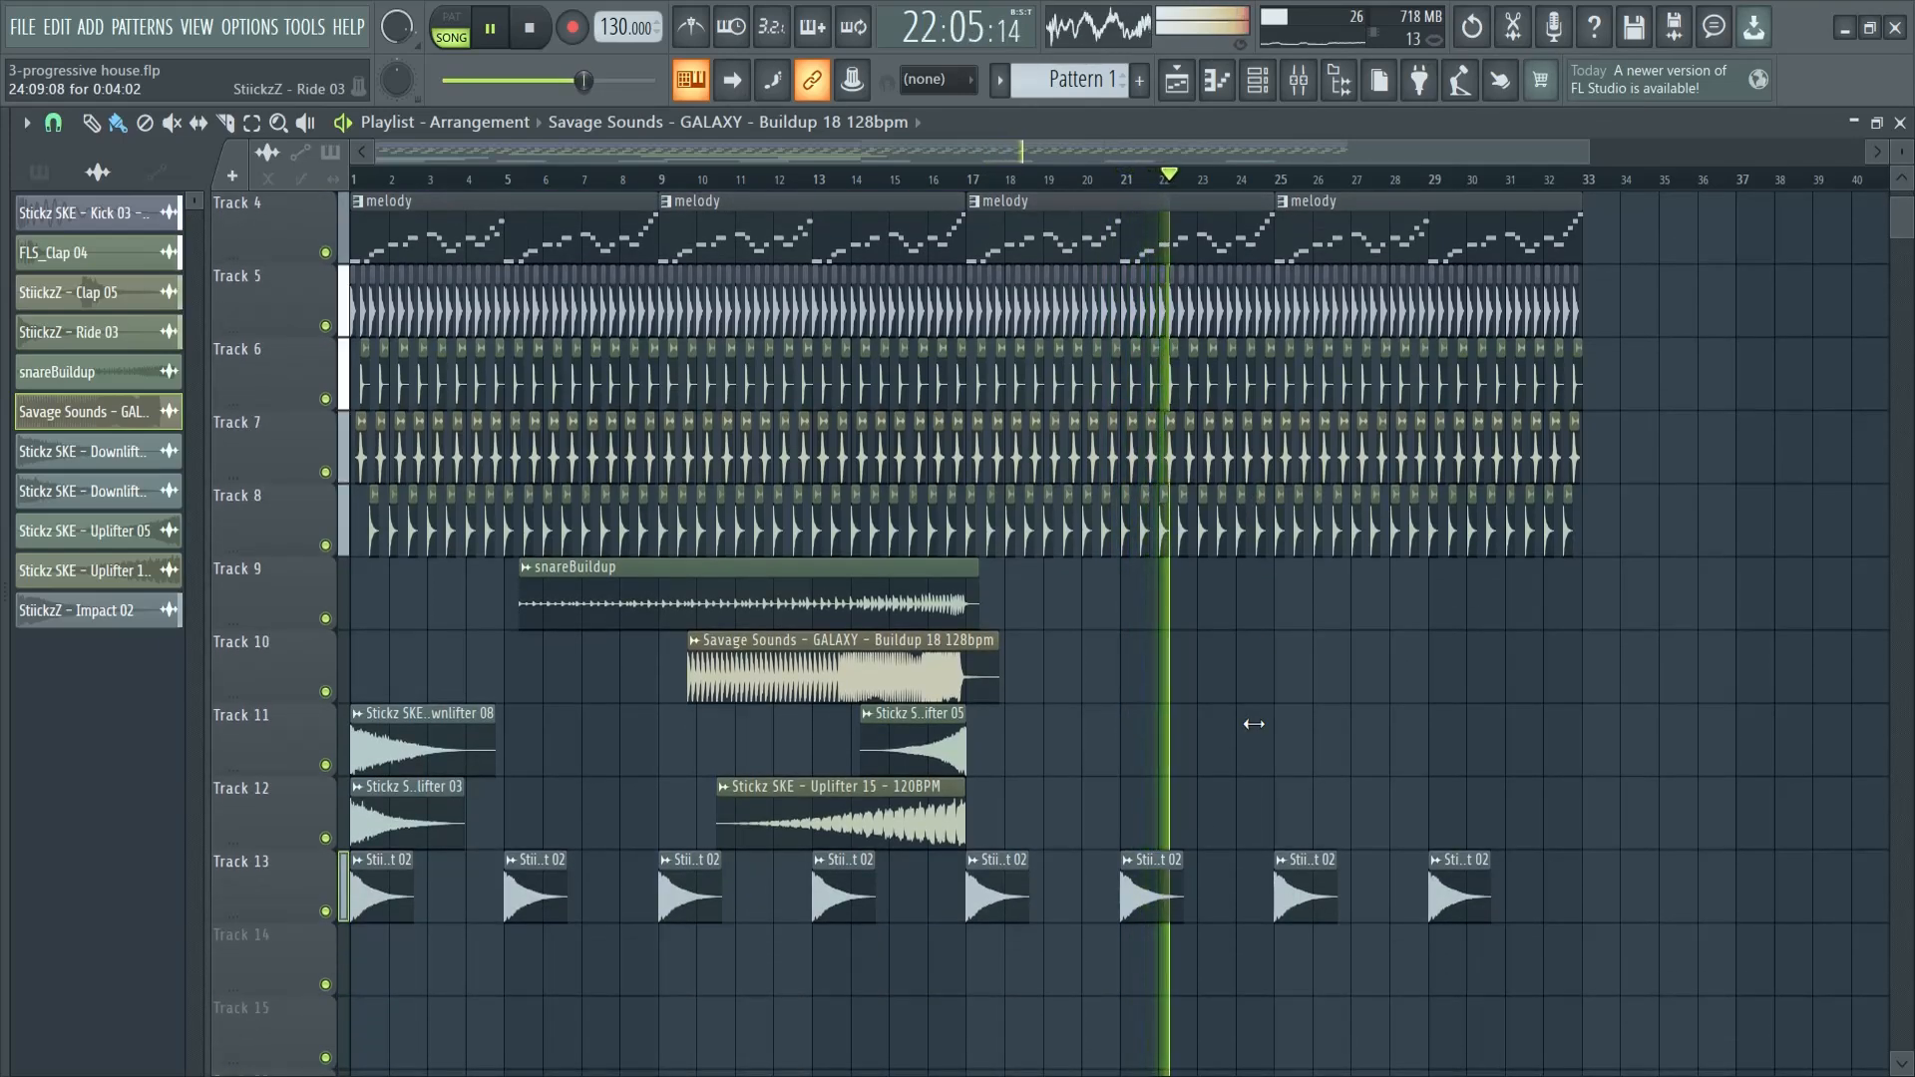
pyautogui.scroll(3, 1263, 725)
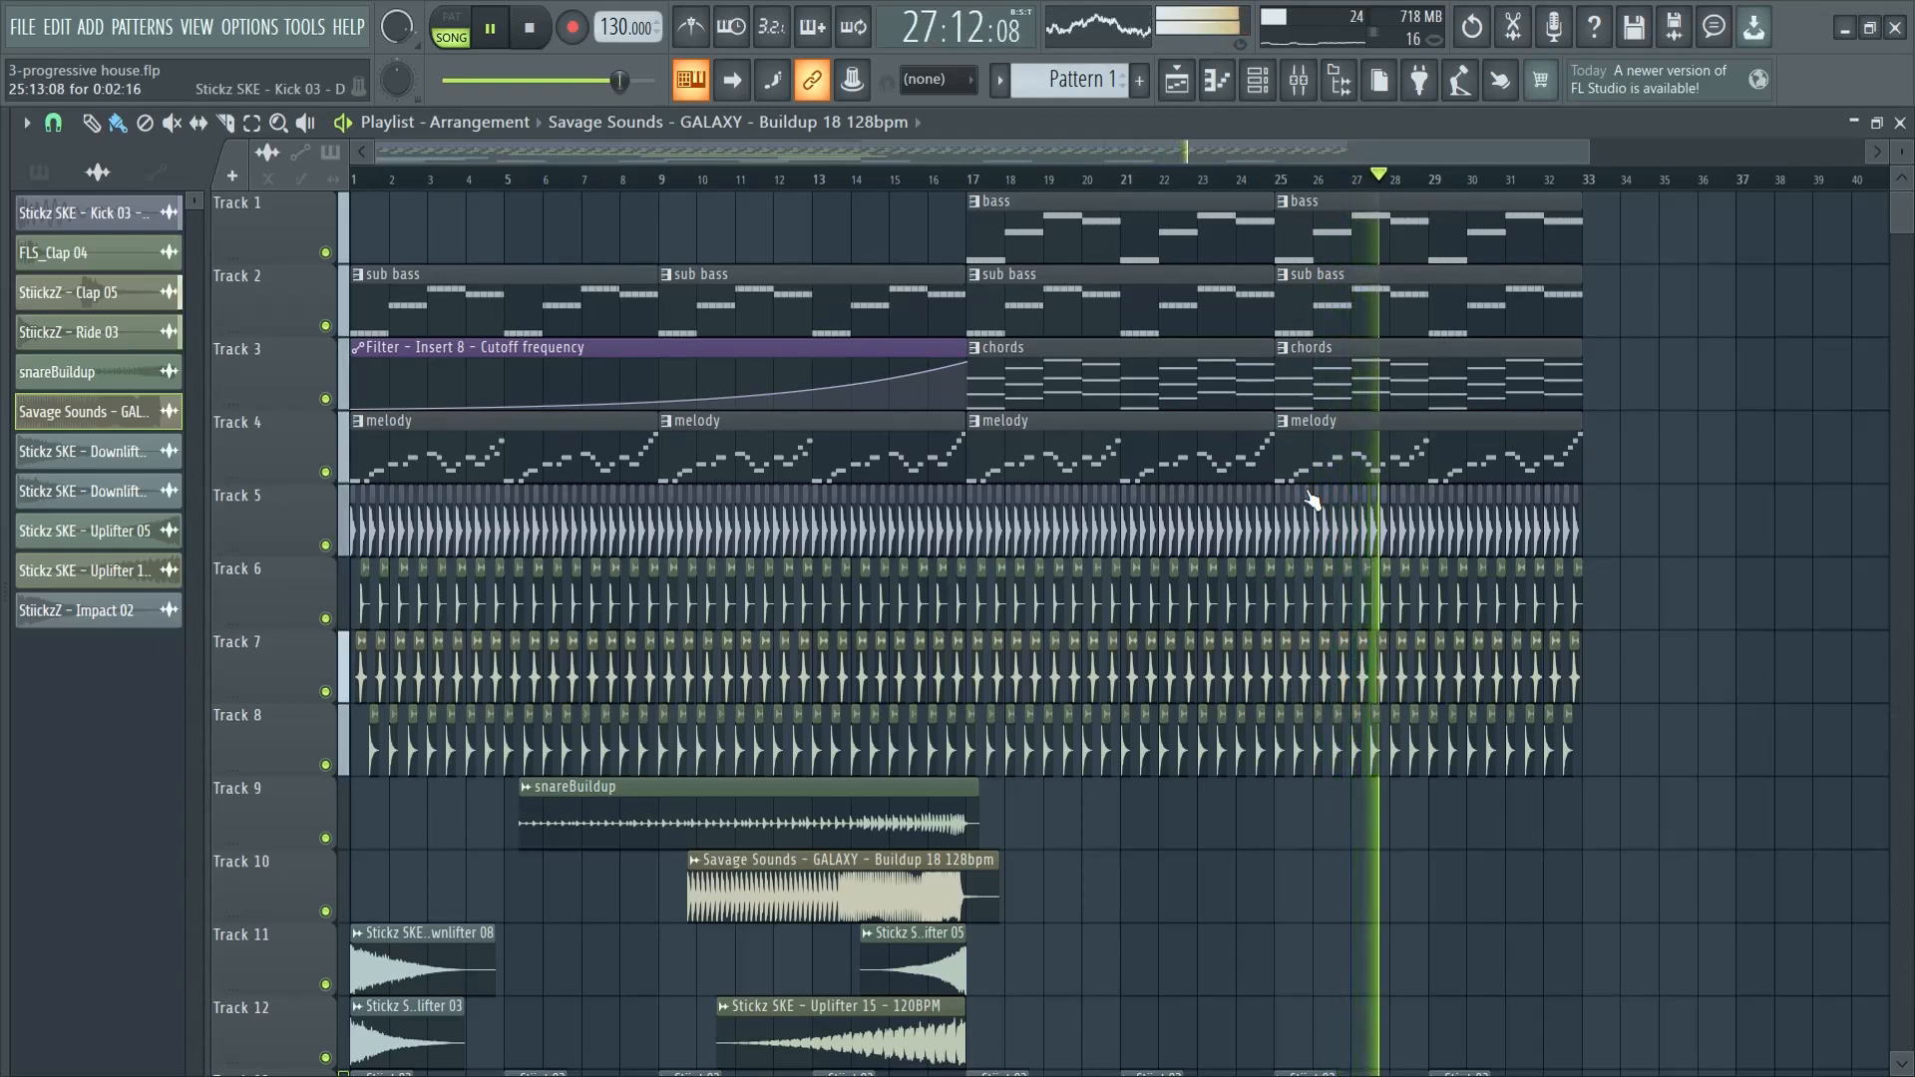
# - Check the effects chain of Insert 8 in the mixer while the last bars play, and stop playback
pyautogui.press('F9')
pyautogui.click(911, 369)
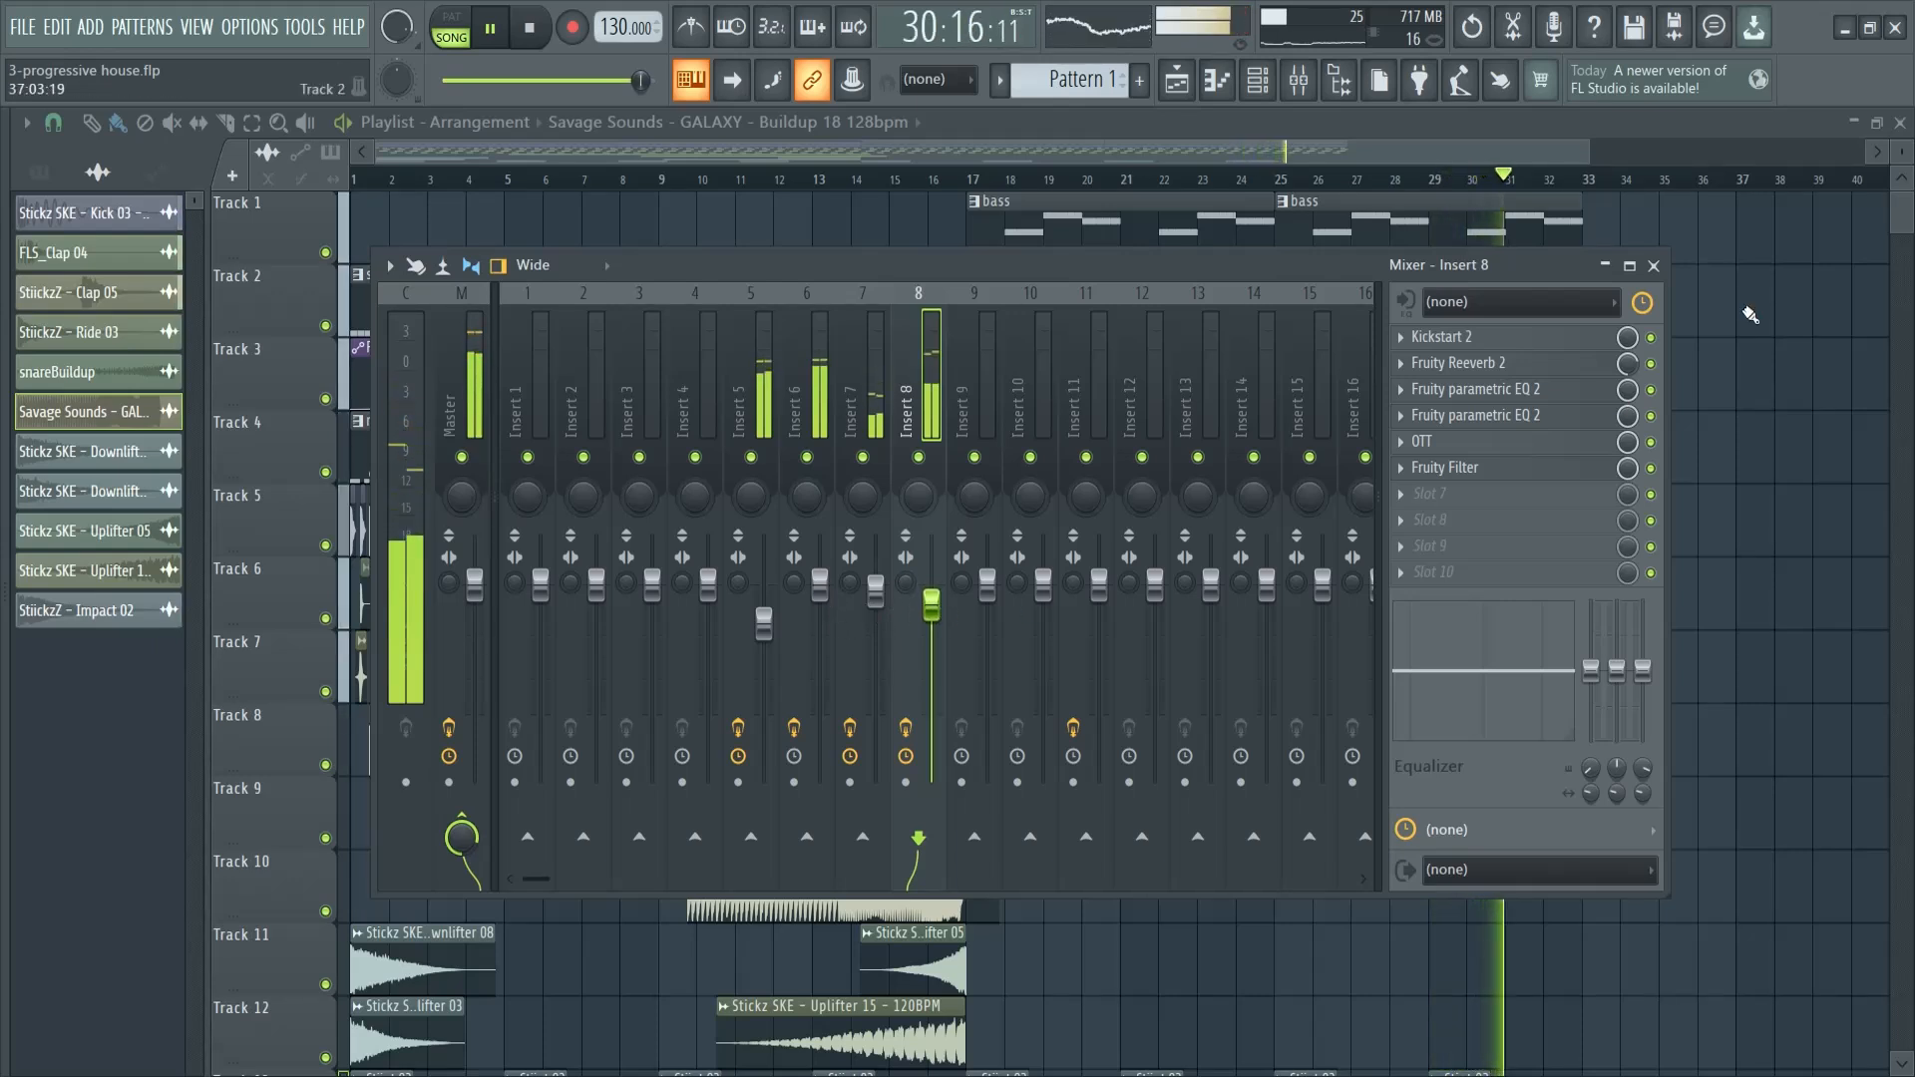
pyautogui.click(1653, 267)
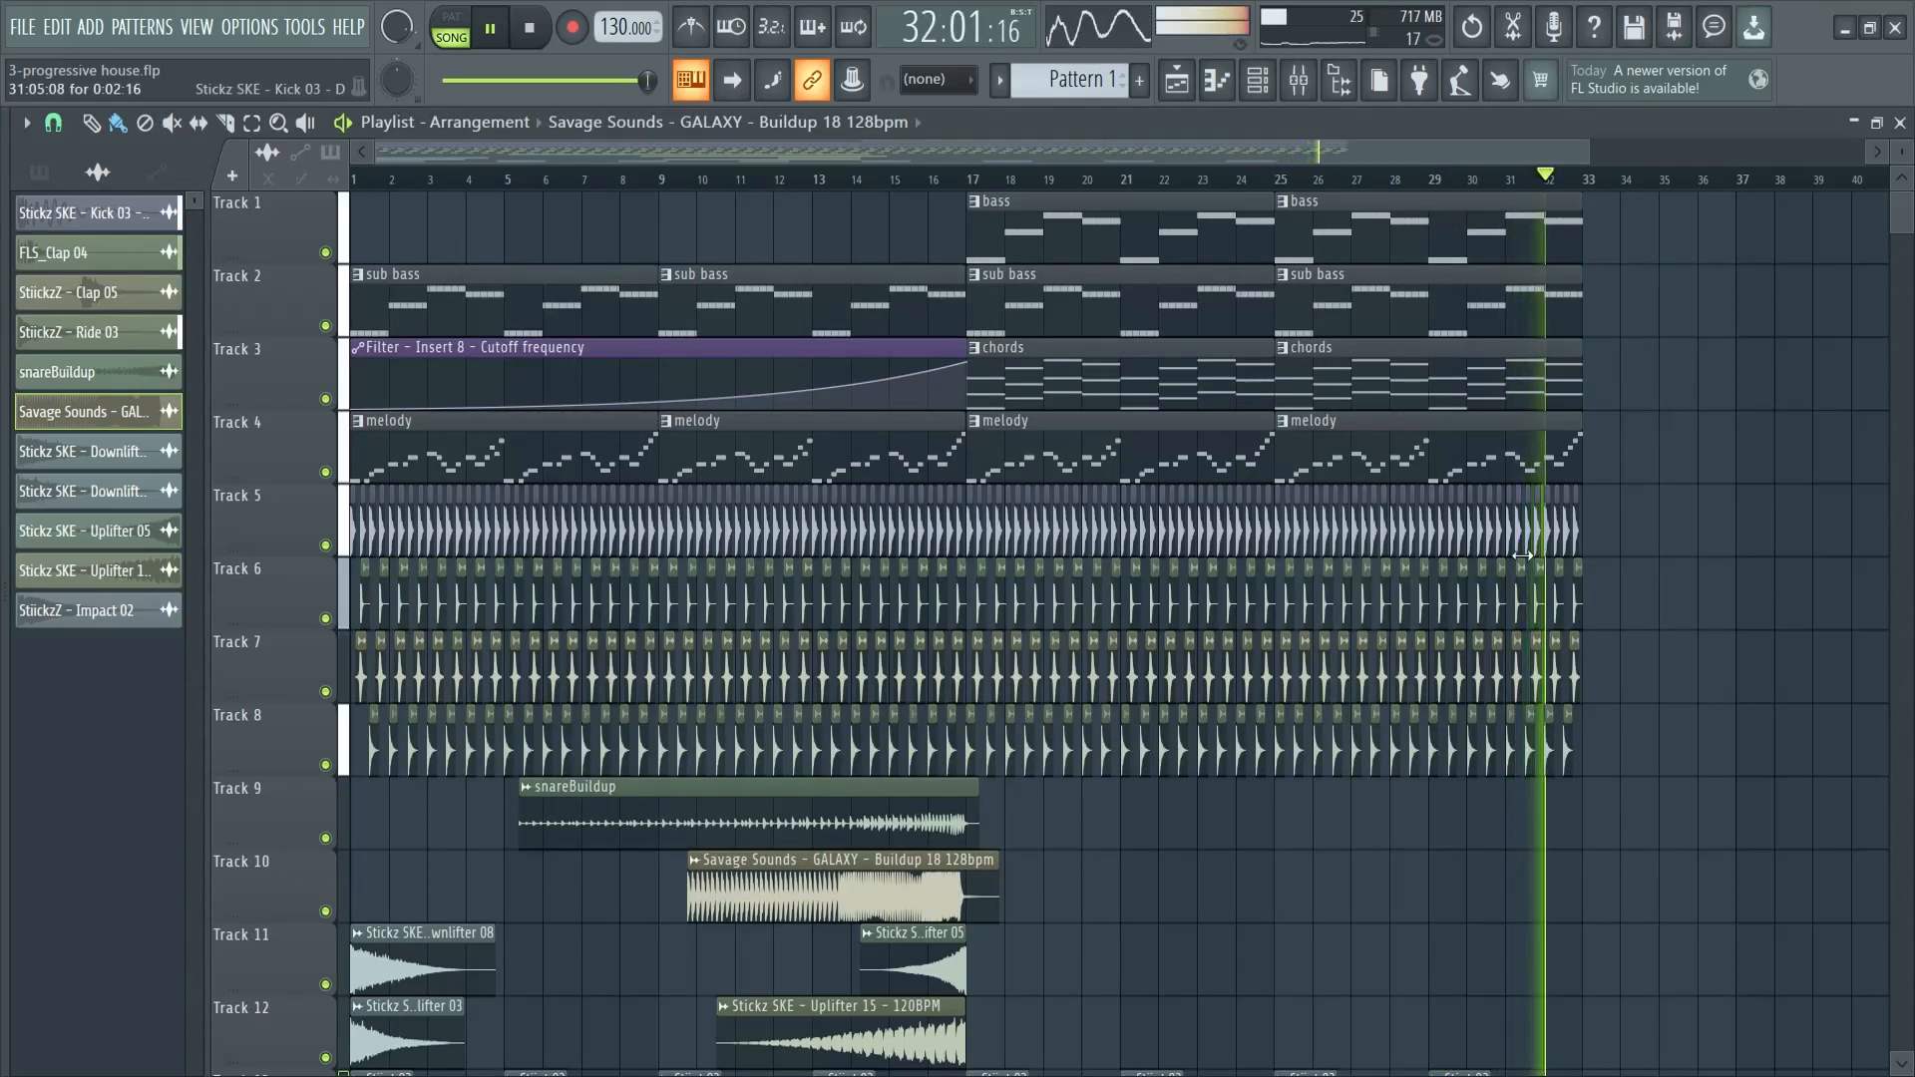
pyautogui.press('space')
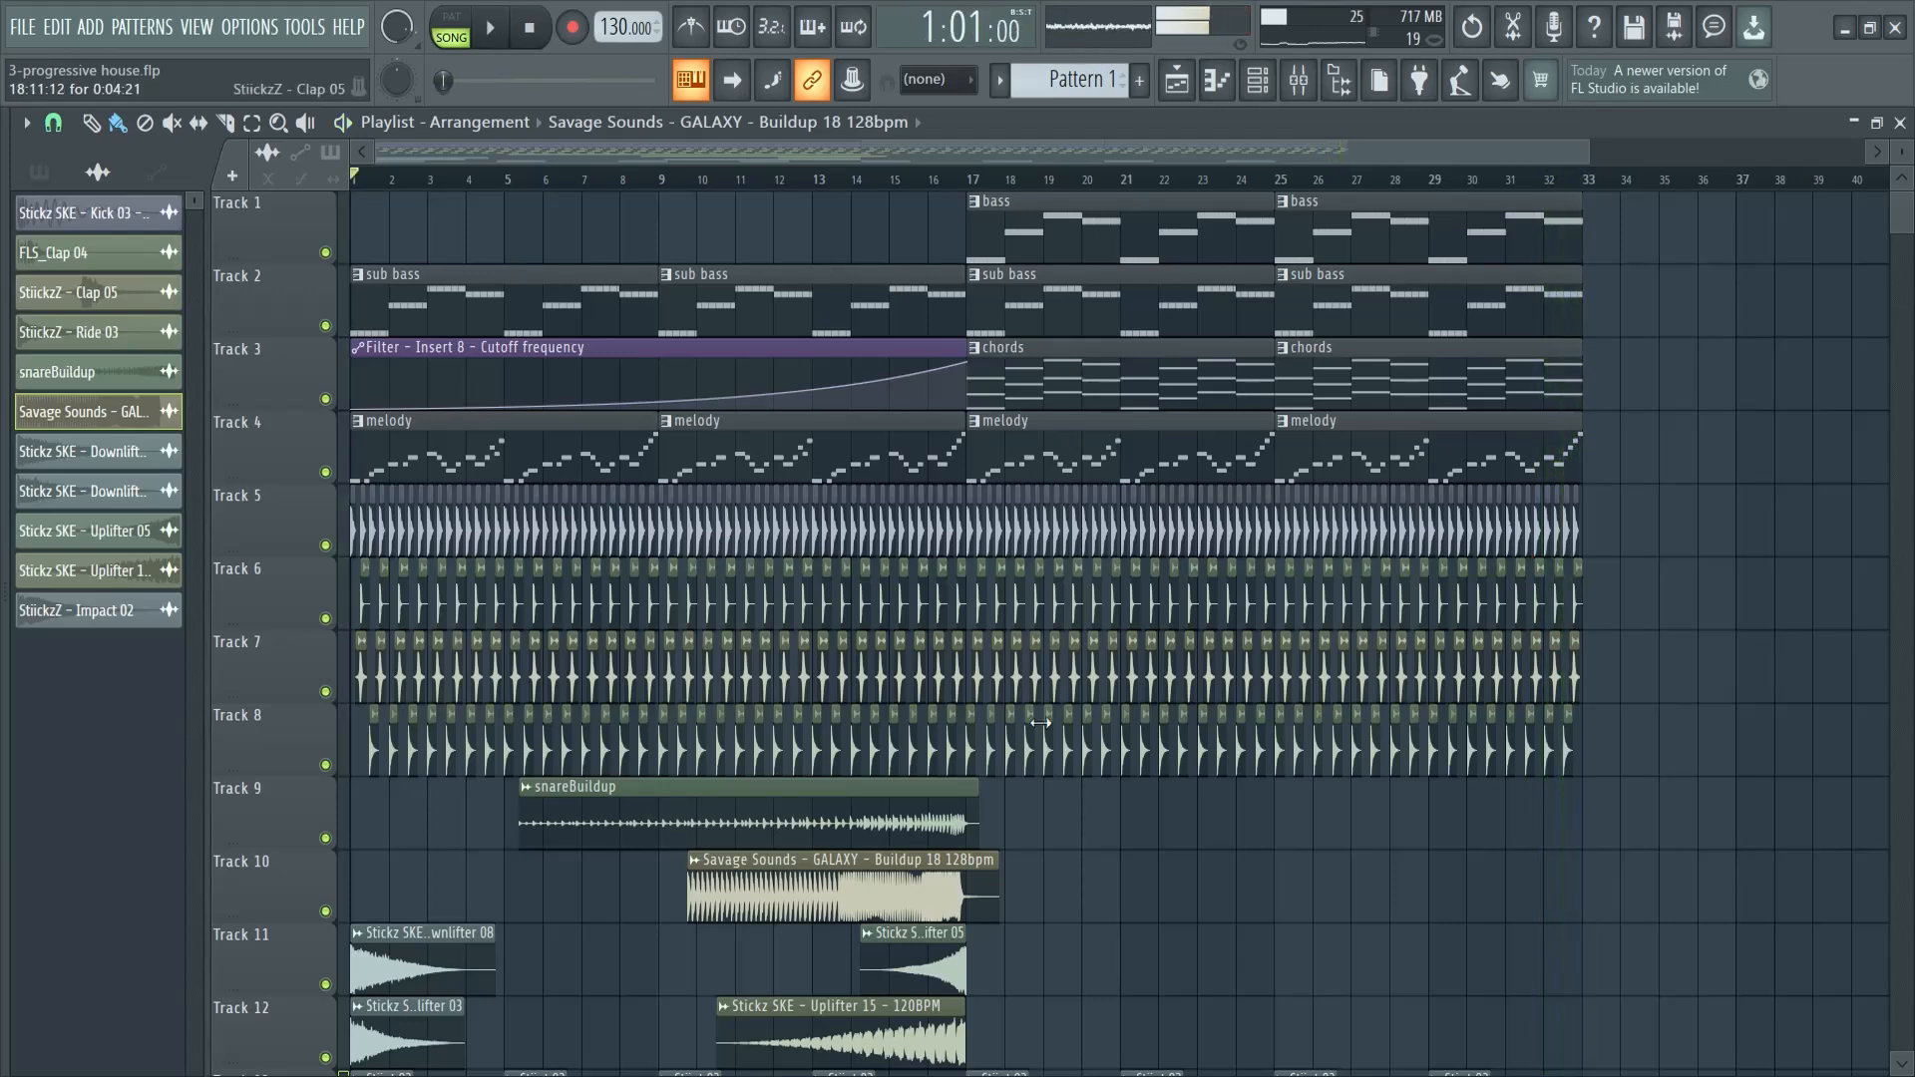
# - Review the finished arrangement from Track 1 to Track 13, including the Buildup 18 clip and the chords clips
pyautogui.scroll(-1, 1020, 689)
pyautogui.scroll(-2, 1020, 689)
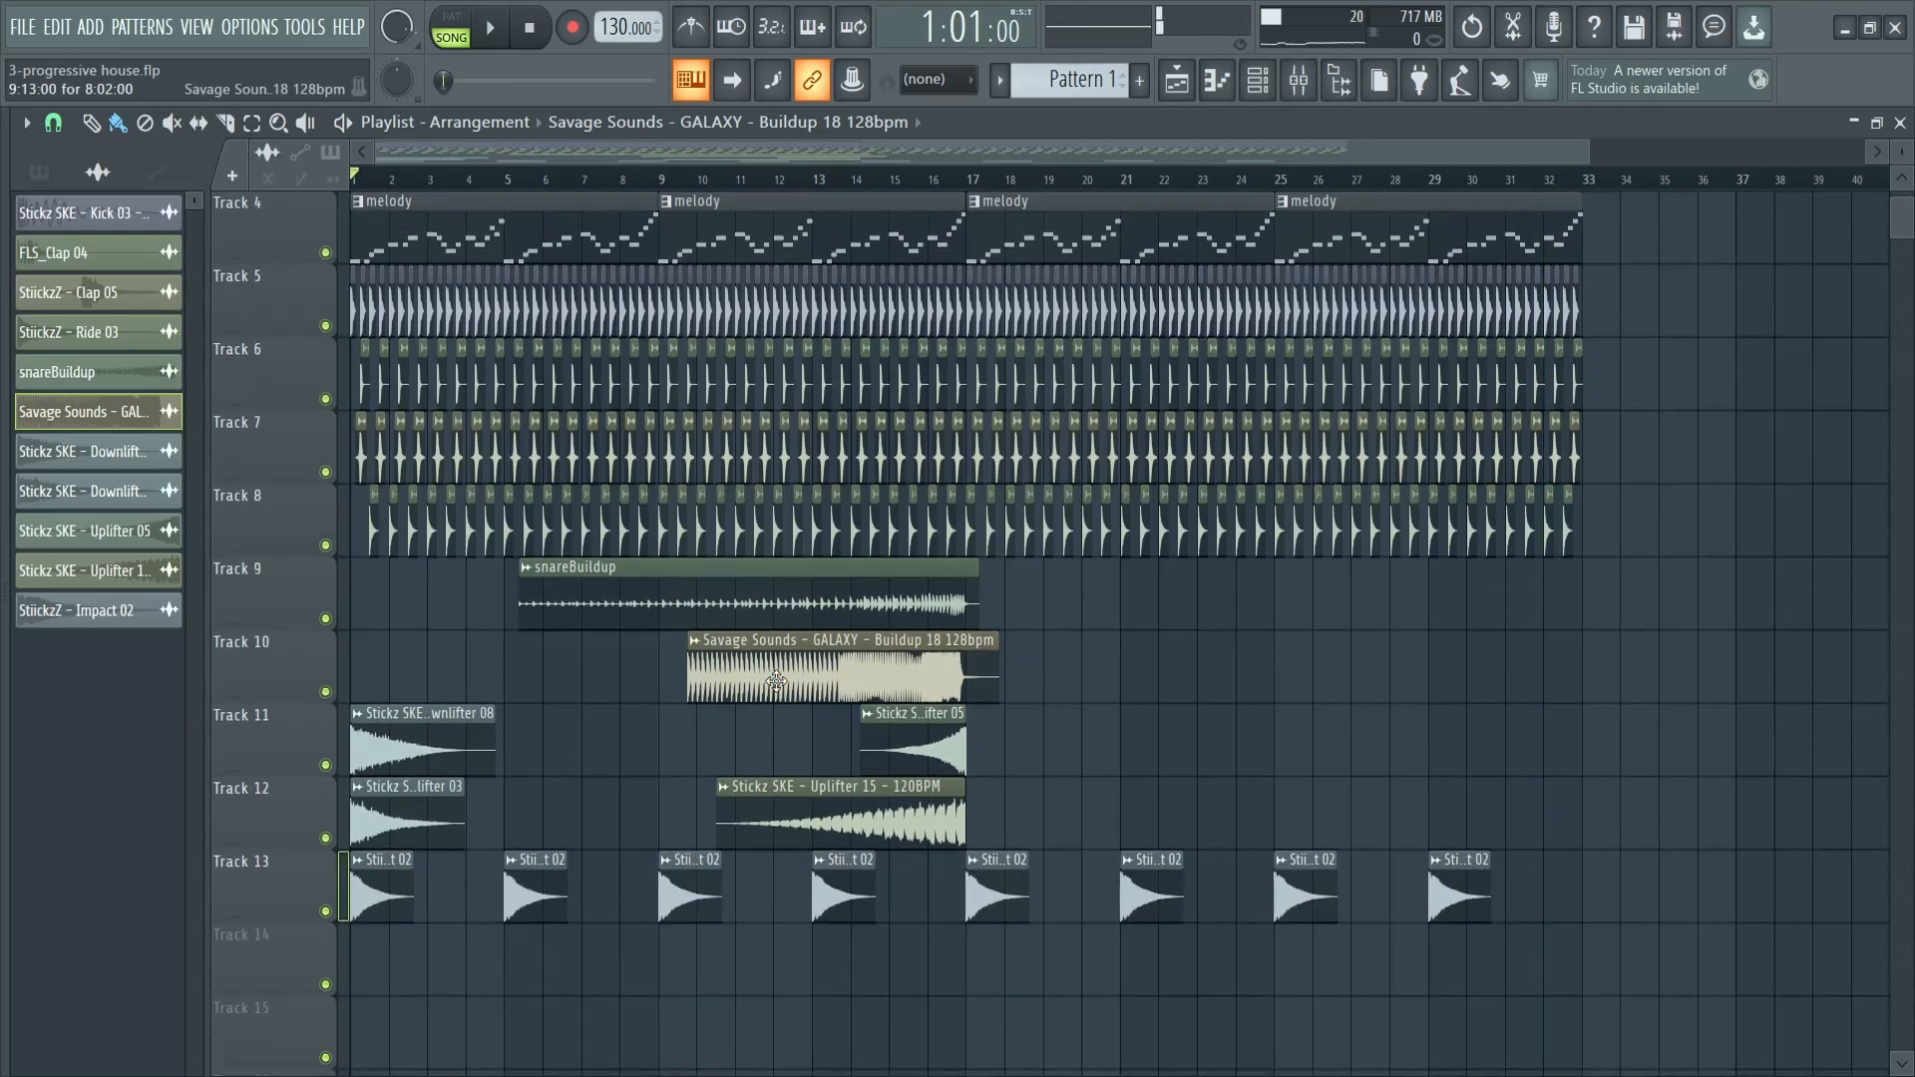
pyautogui.moveTo(653, 669); pyautogui.dragTo(1072, 688)
pyautogui.scroll(3, 1175, 715)
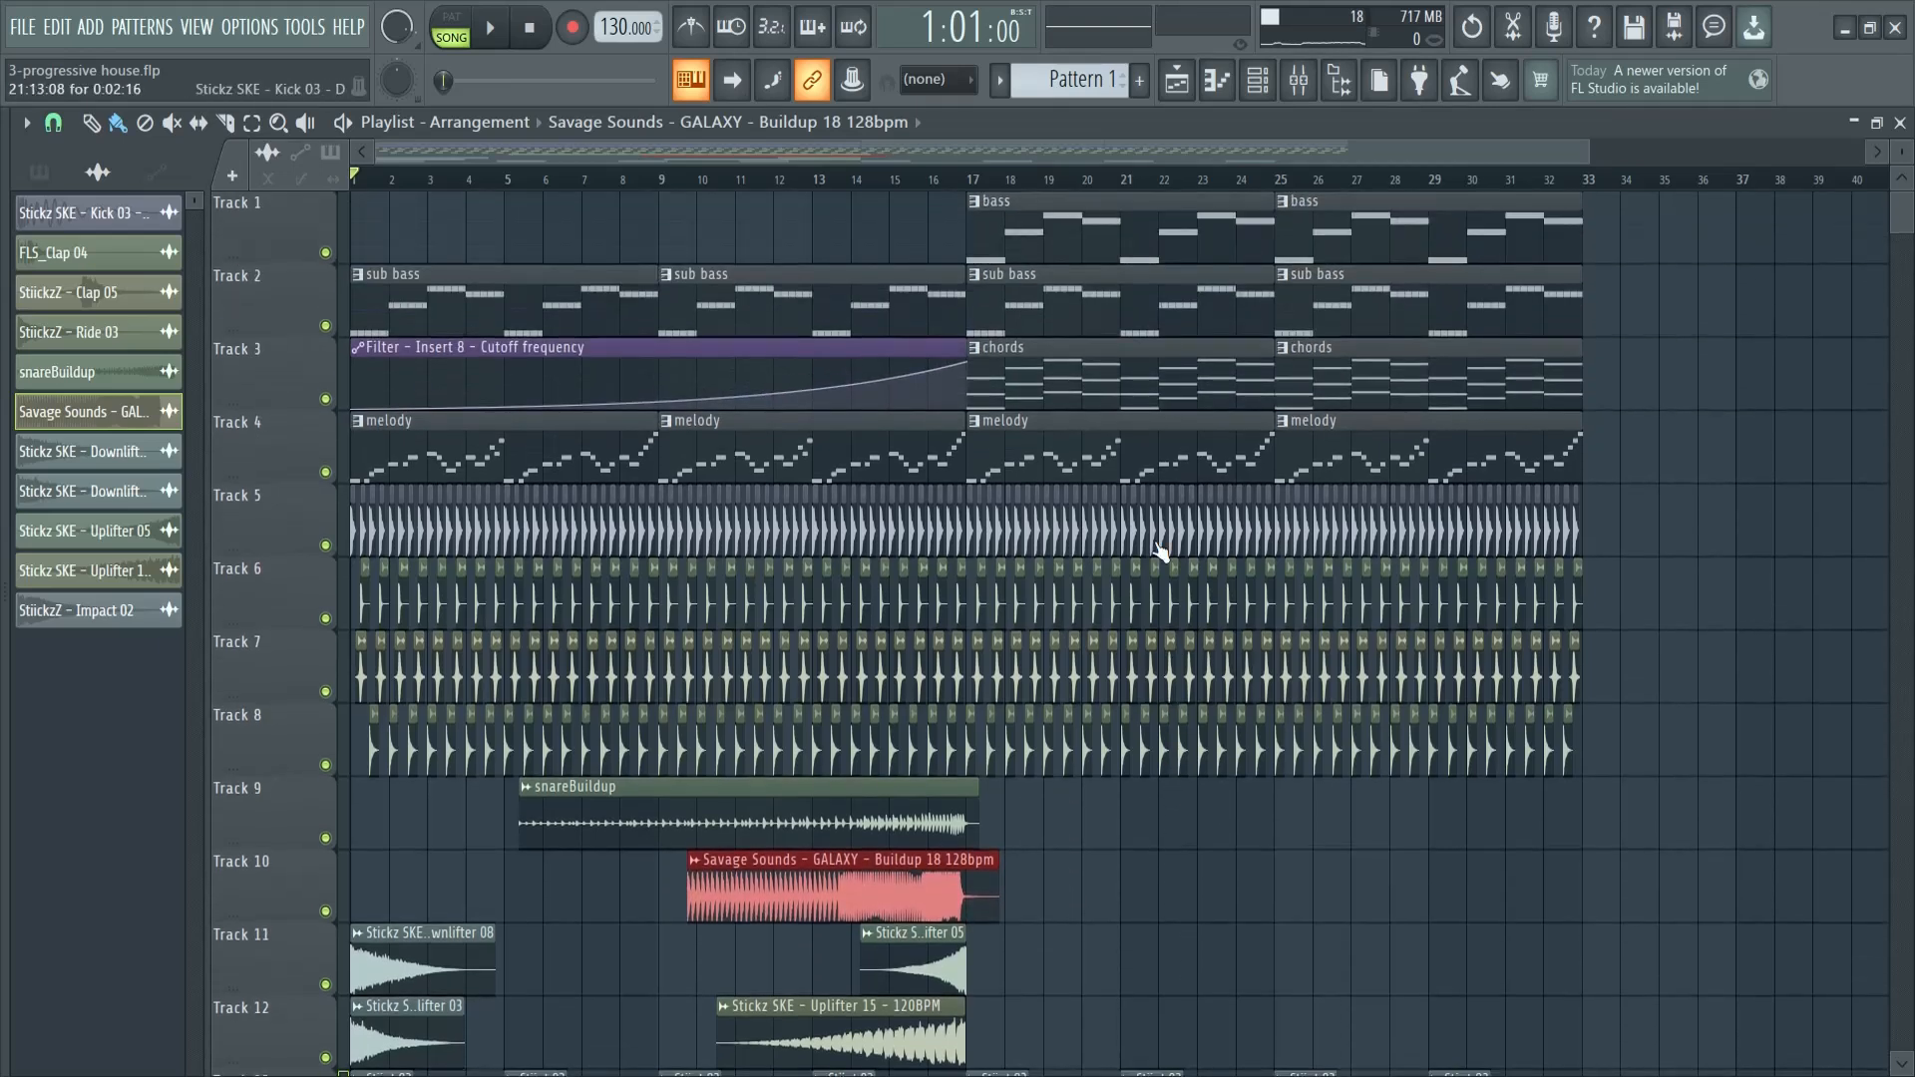
pyautogui.click(1030, 351)
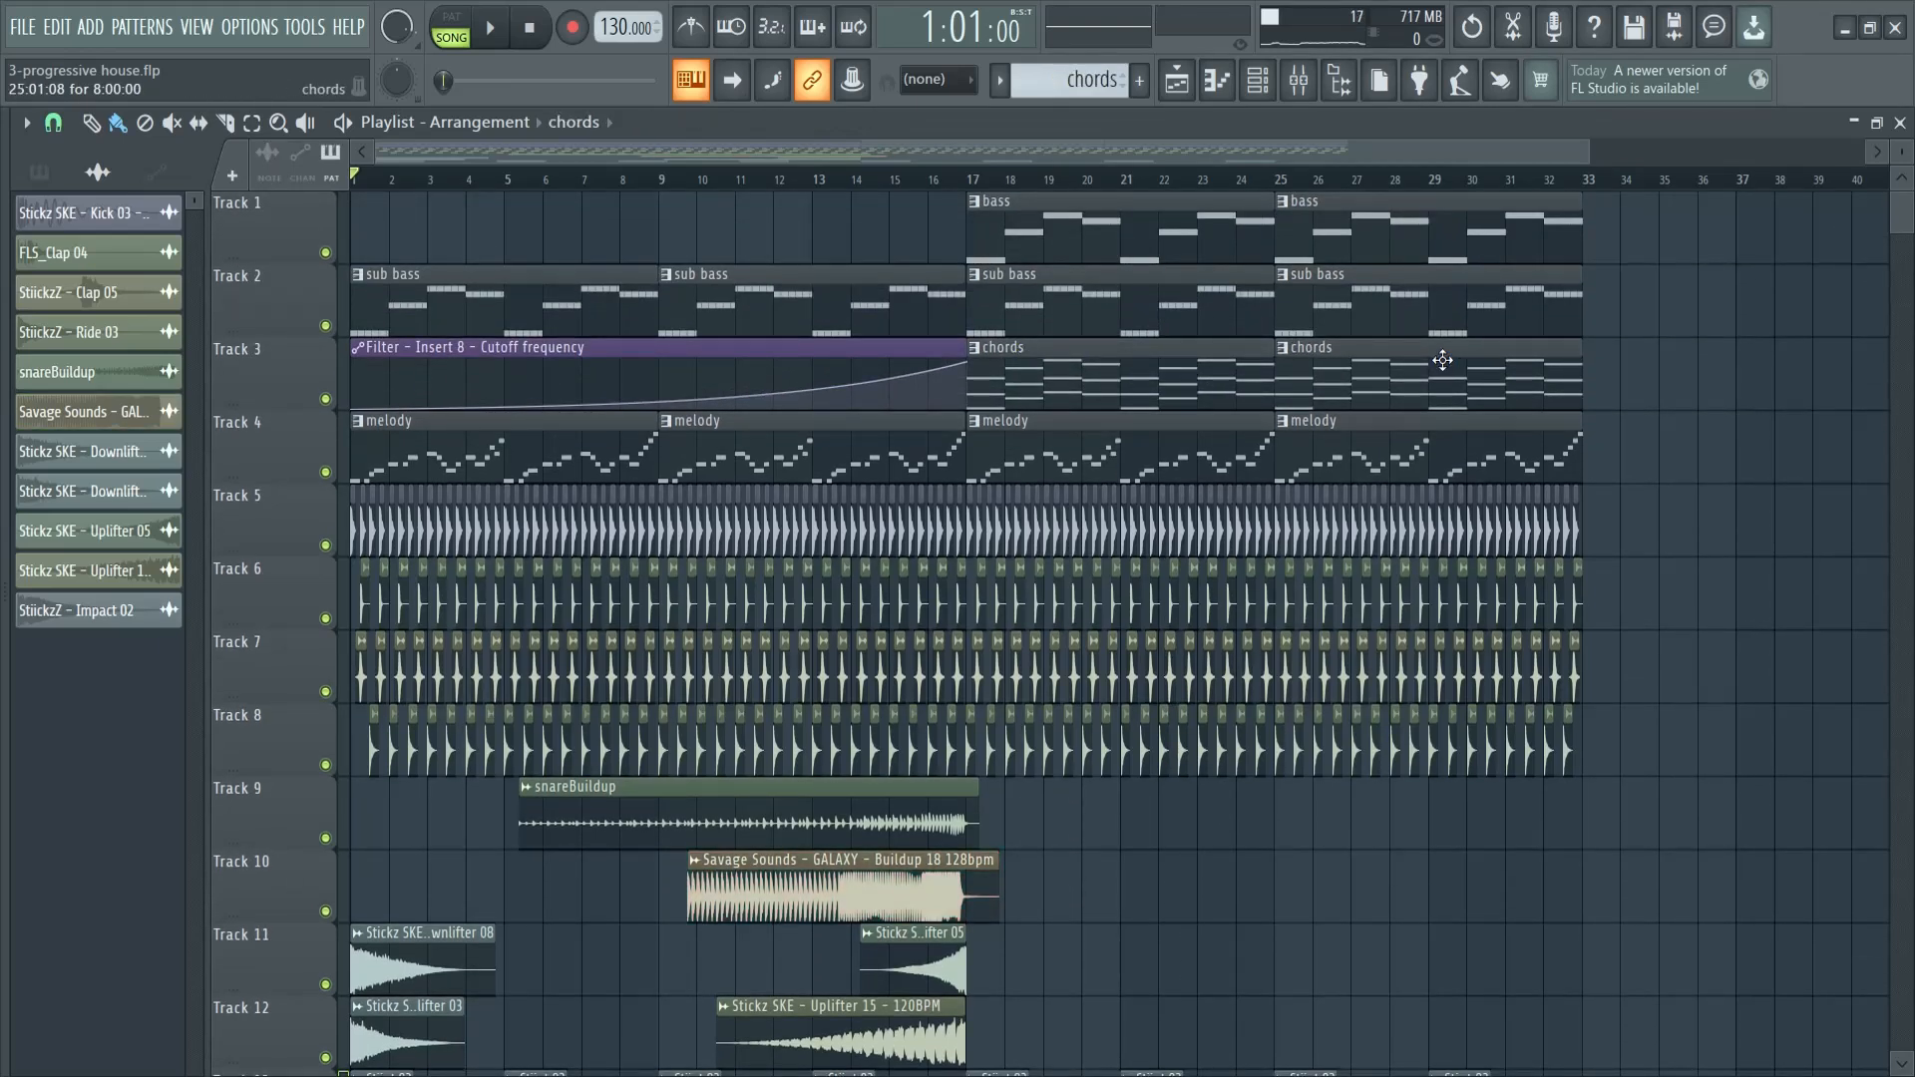
pyautogui.moveTo(1622, 371)
pyautogui.mouseDown()
pyautogui.moveTo(1048, 384)
pyautogui.moveTo(1617, 385)
pyautogui.mouseUp()
pyautogui.scroll(-3, 1653, 850)
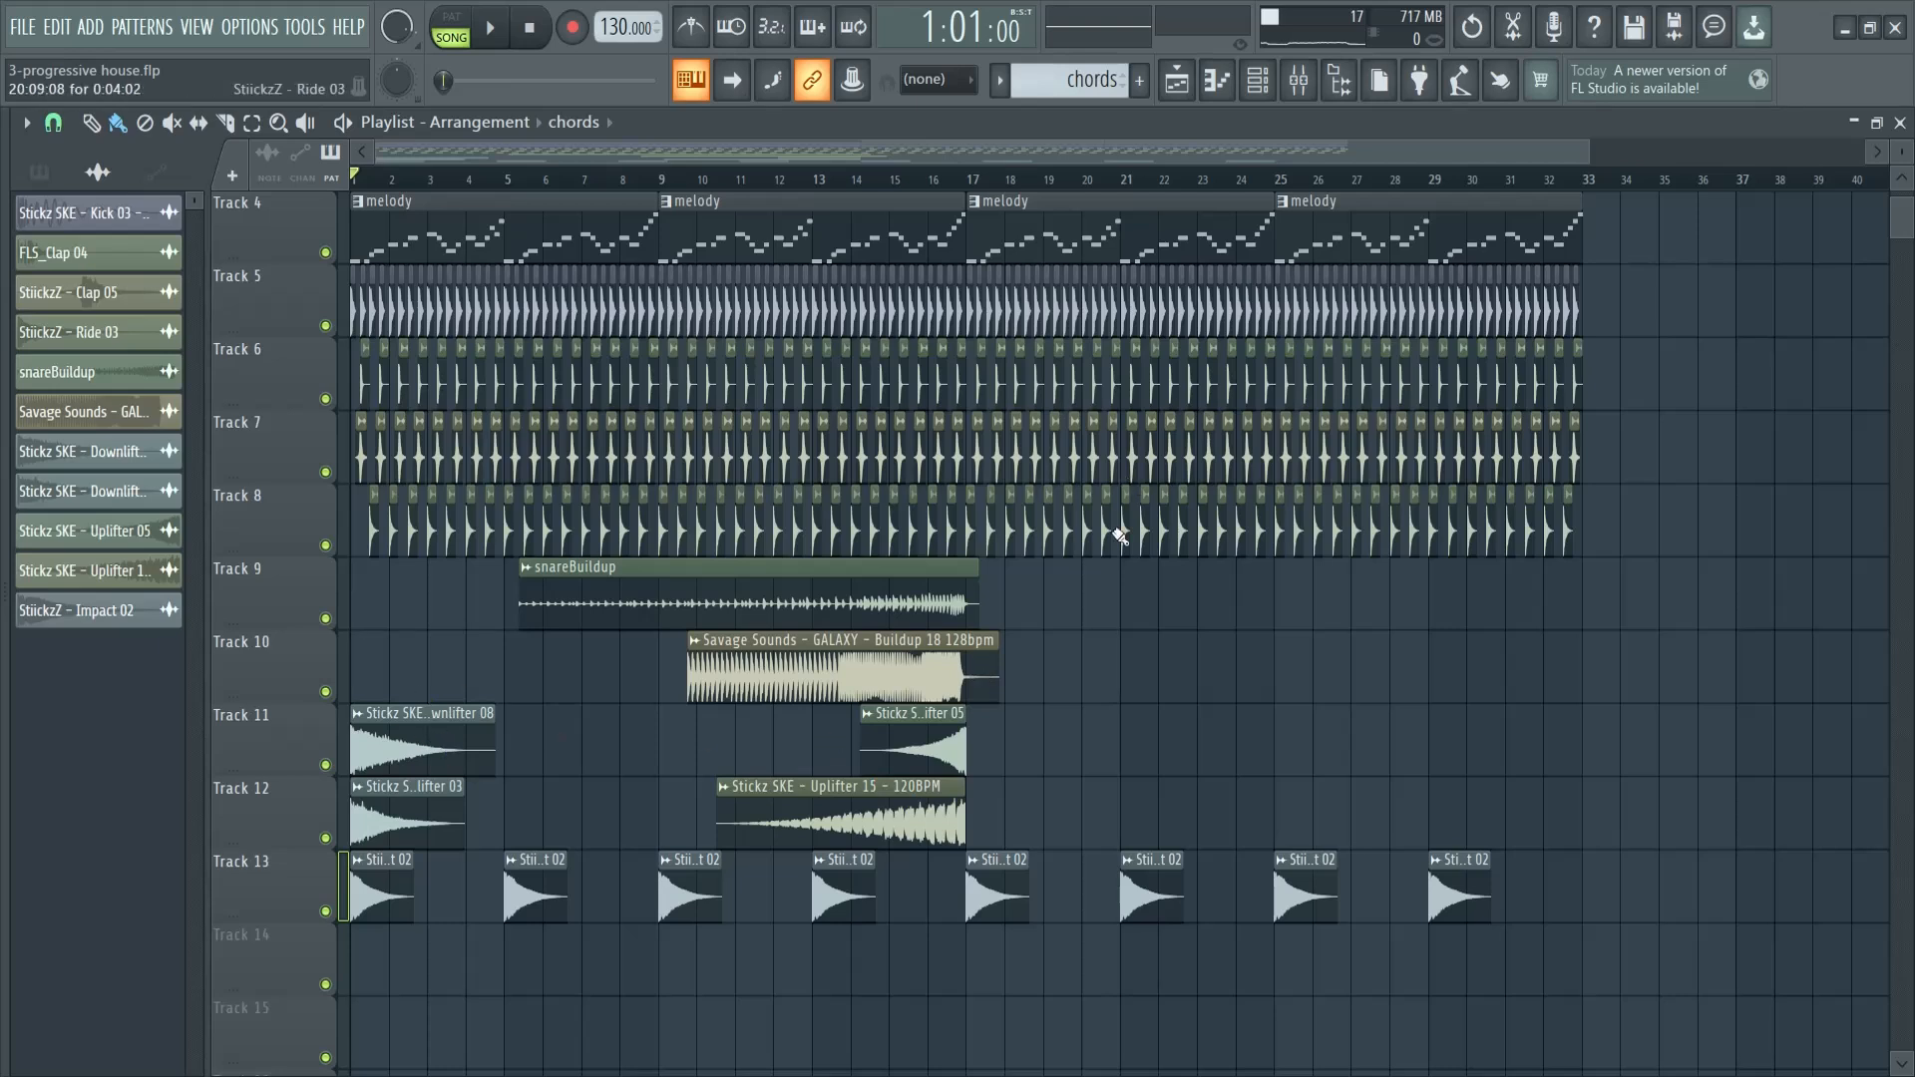
pyautogui.scroll(3, 1390, 808)
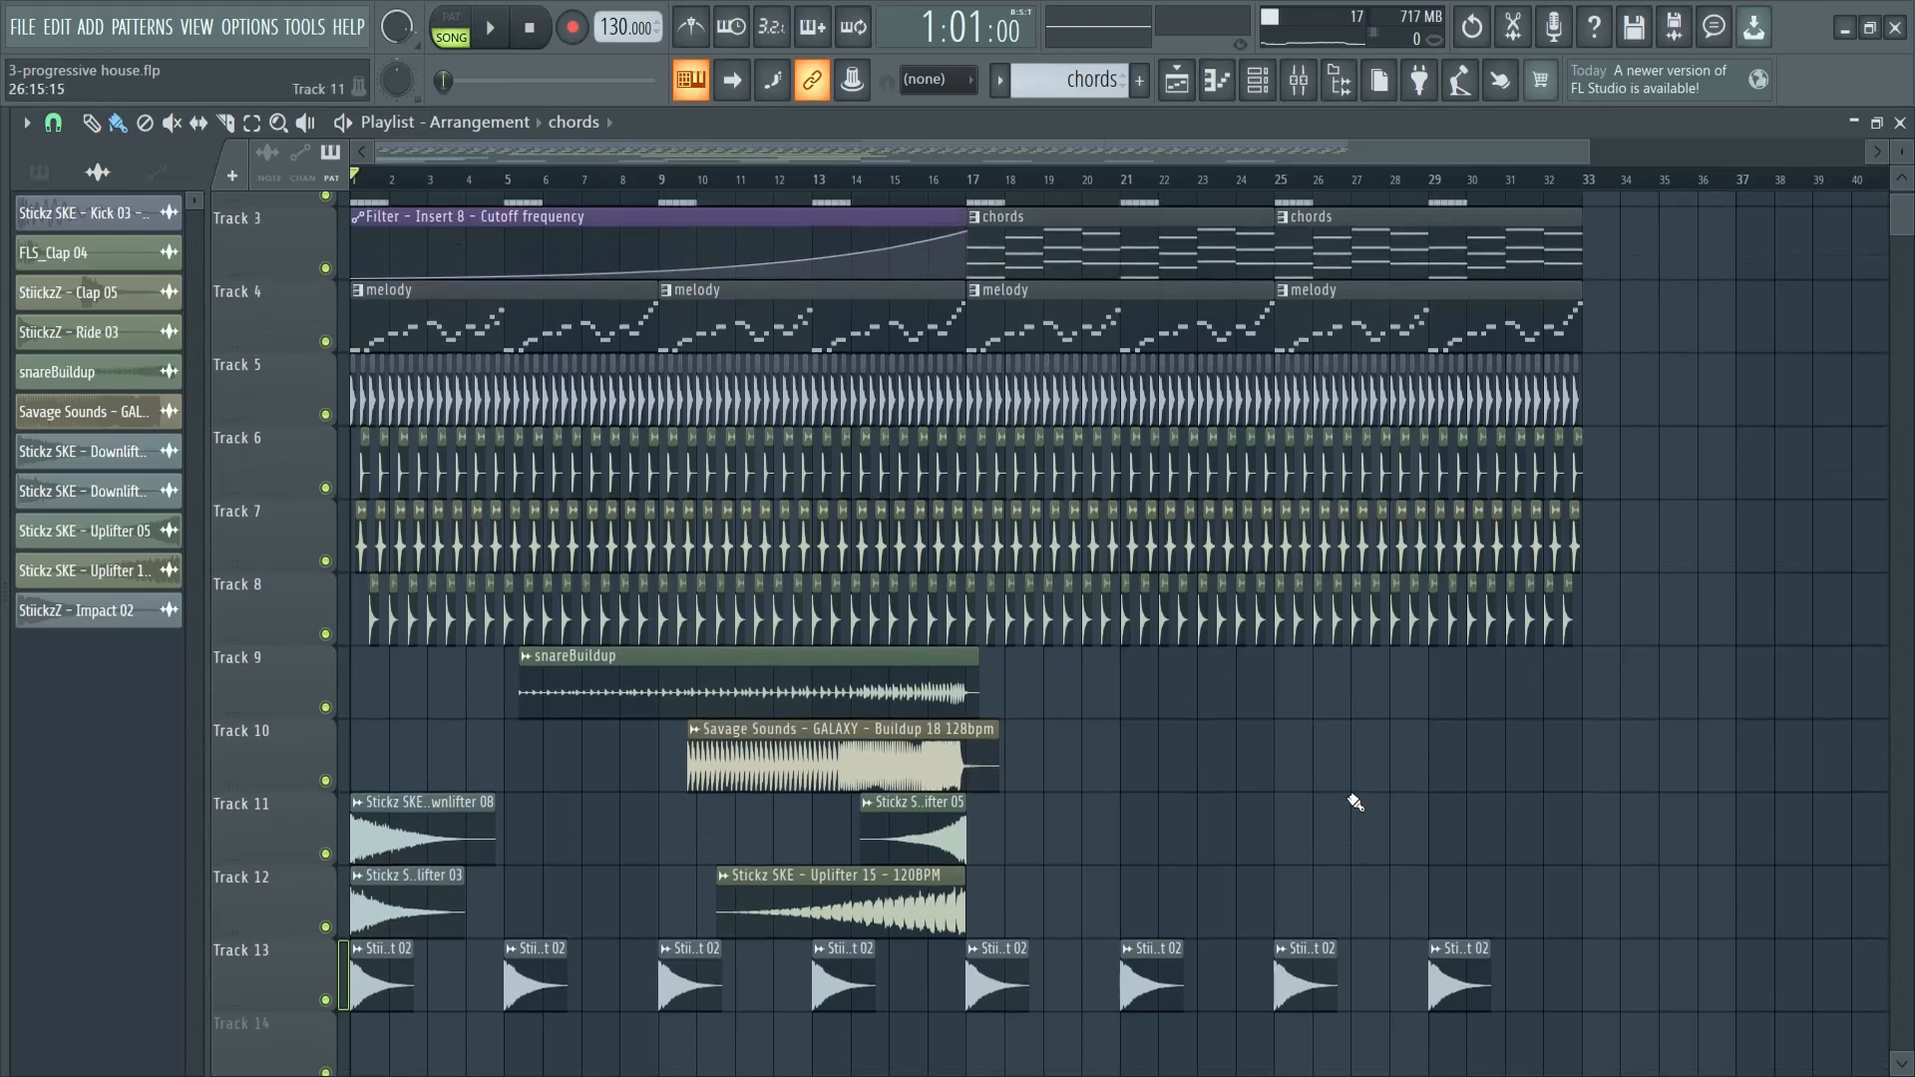